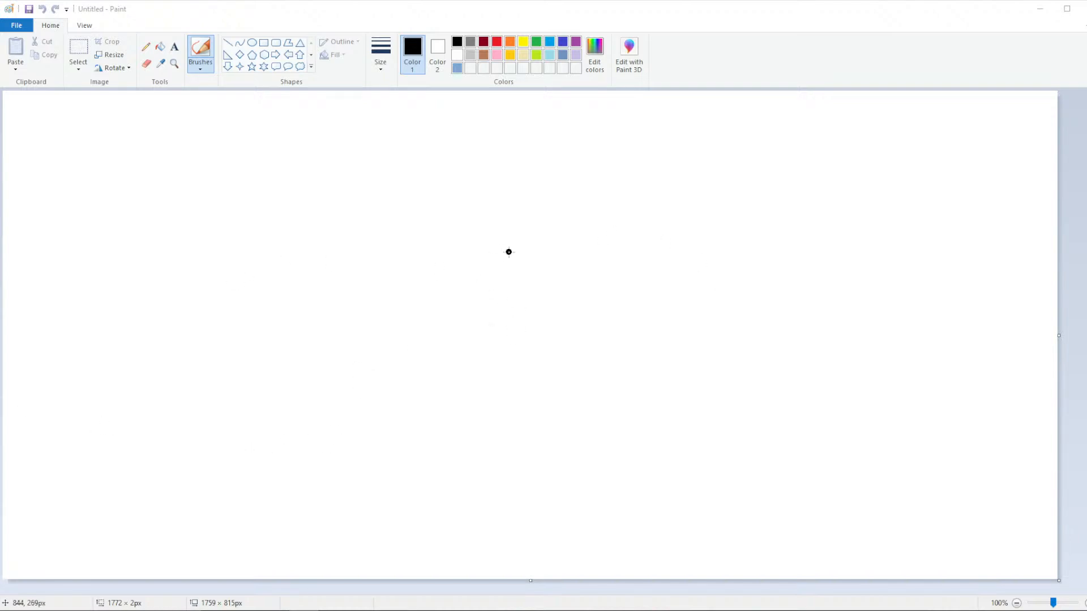
# Choose the natural pencil brush at its thinnest size and mix a muted blue drawing colour with RGB 119, 156, 202
pyautogui.click(203, 67)
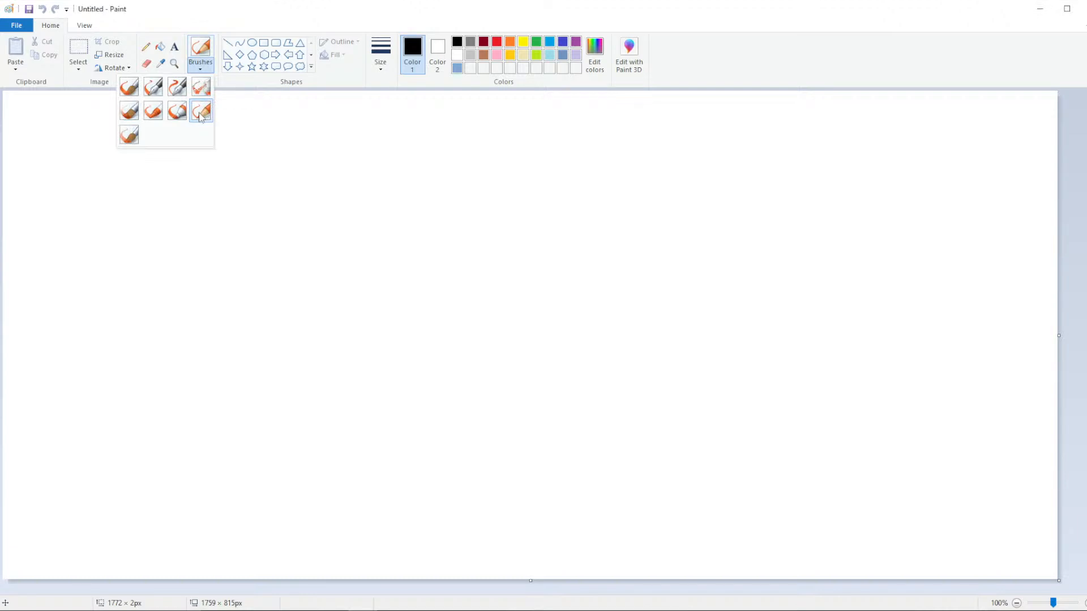
pyautogui.click(381, 57)
pyautogui.click(389, 90)
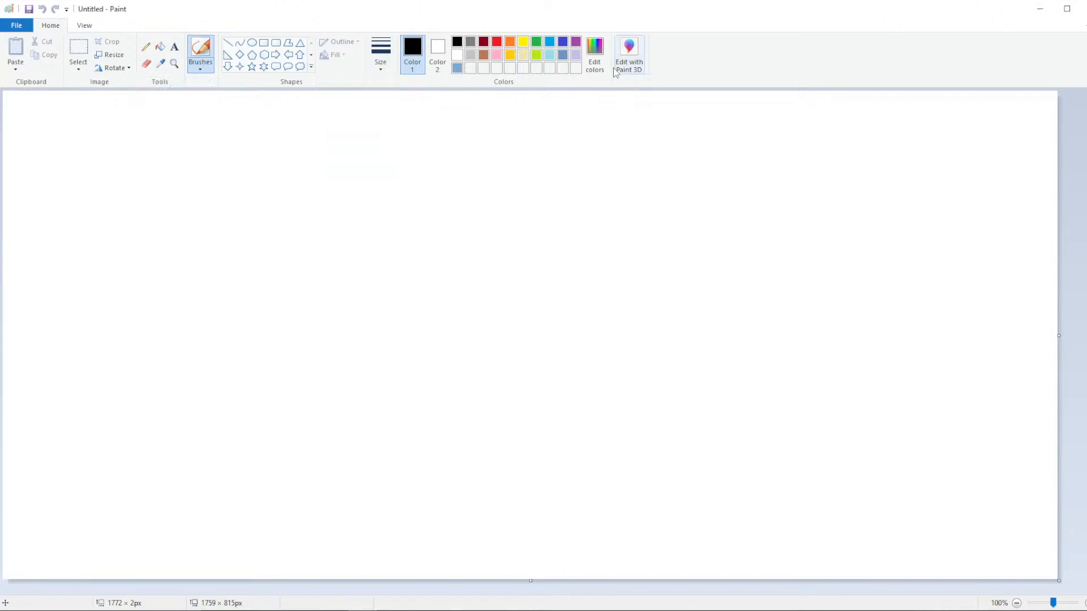
pyautogui.click(594, 56)
pyautogui.click(618, 309)
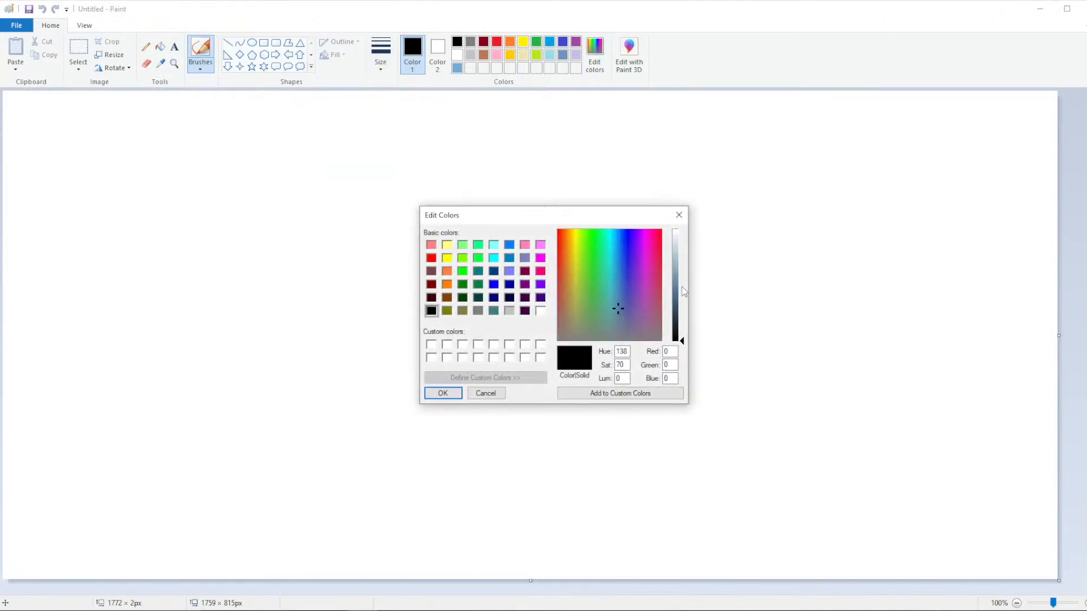
pyautogui.click(682, 287)
pyautogui.click(620, 291)
pyautogui.click(682, 273)
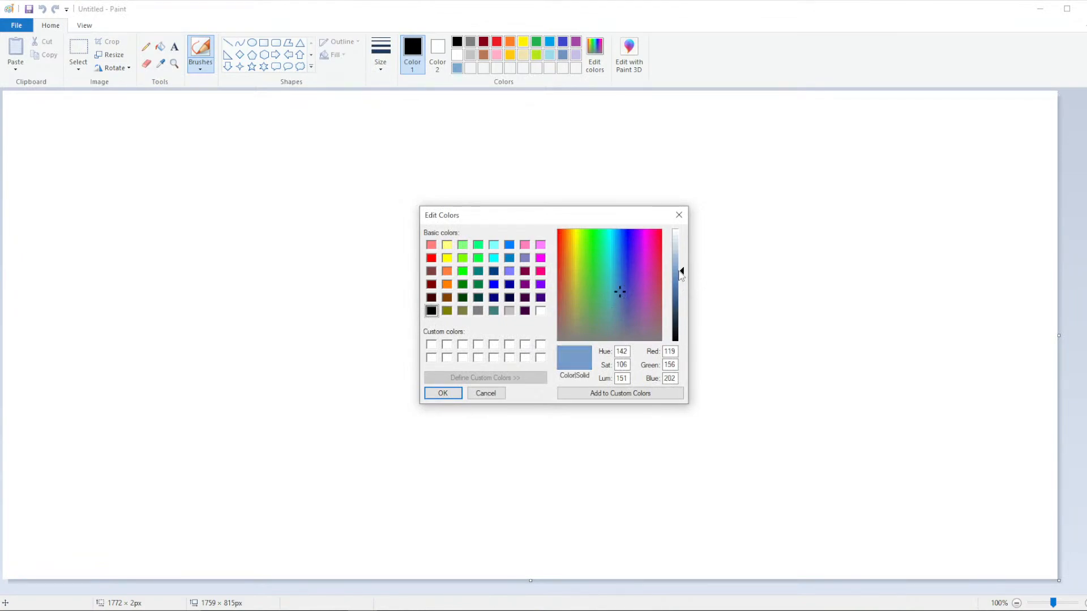
pyautogui.click(443, 393)
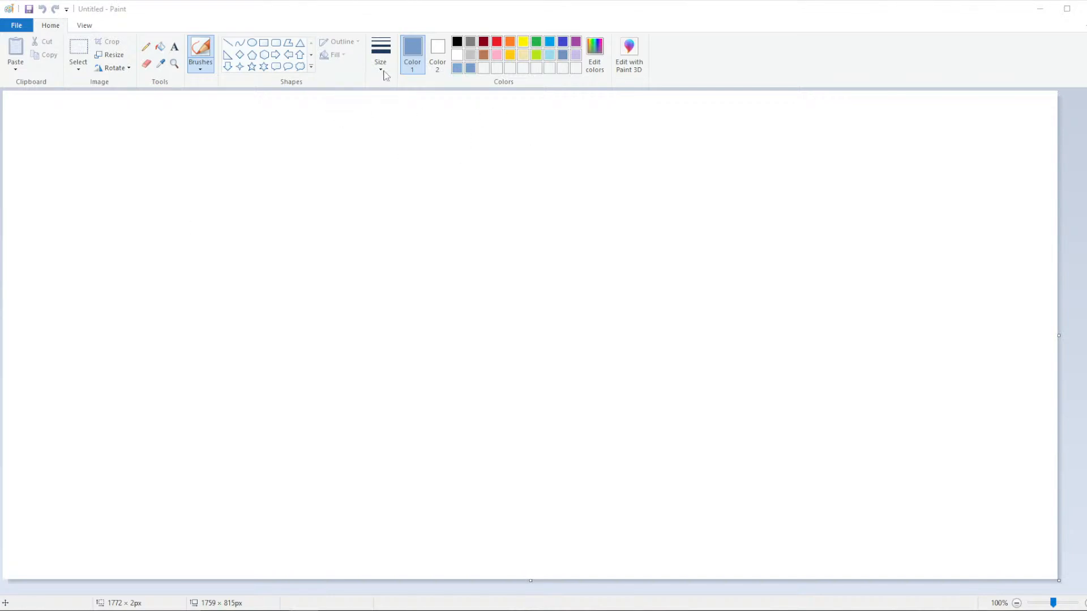
# Draw a thin horizontal horizon line about 1767 px long across the full canvas, slightly below its middle, with the Line tool
pyautogui.click(227, 43)
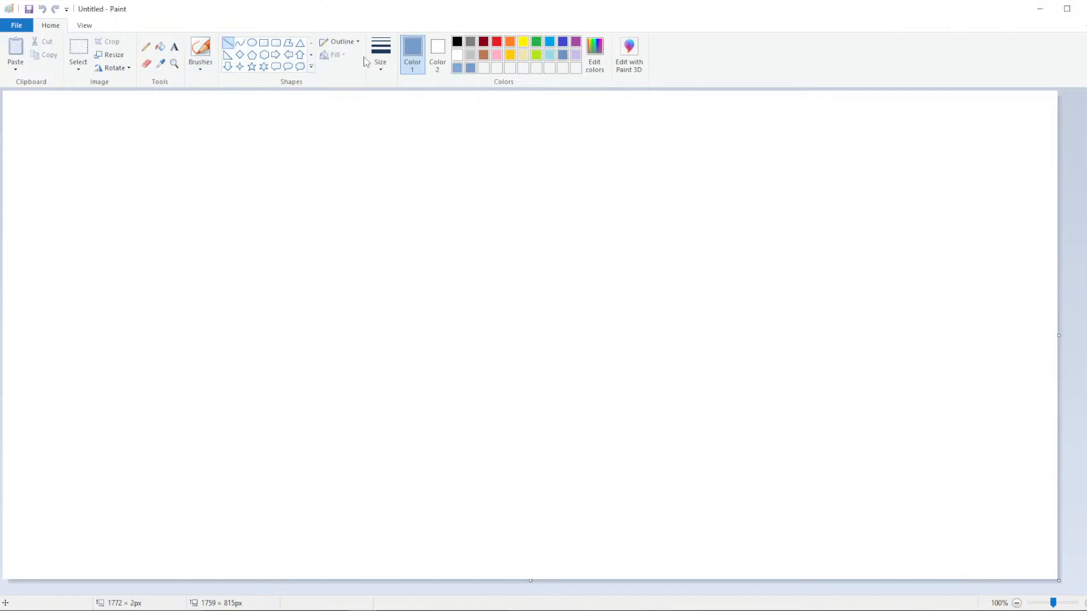
pyautogui.click(380, 60)
pyautogui.click(382, 122)
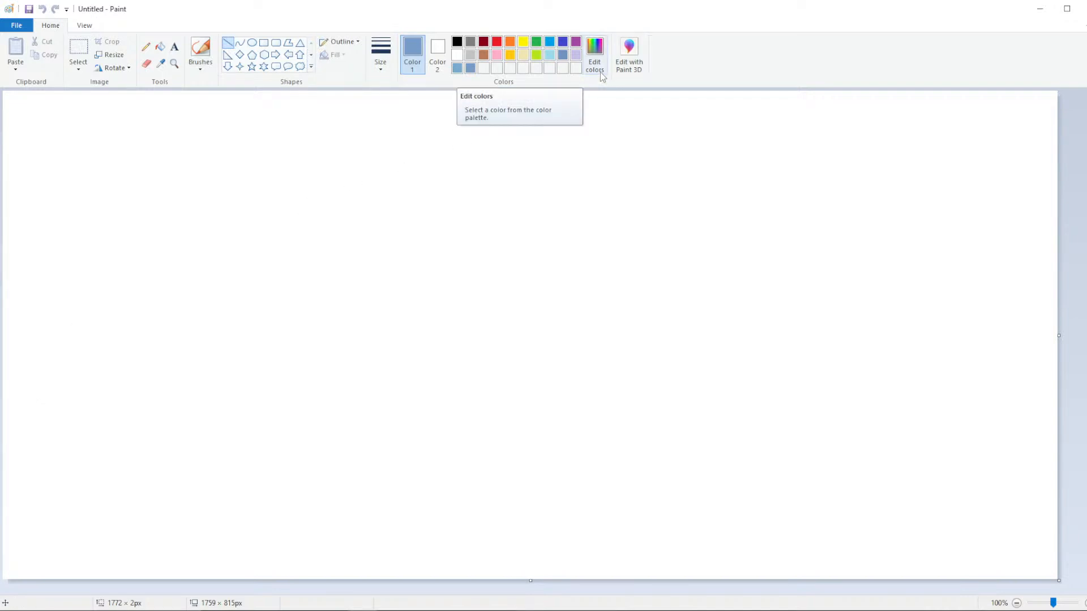
pyautogui.click(600, 73)
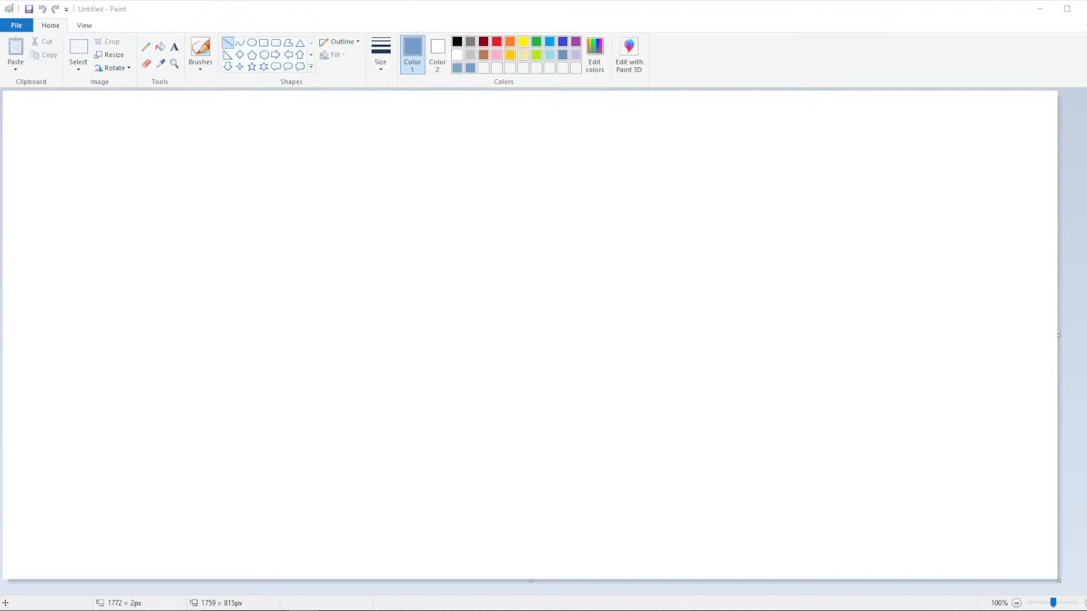
pyautogui.click(381, 57)
pyautogui.click(353, 117)
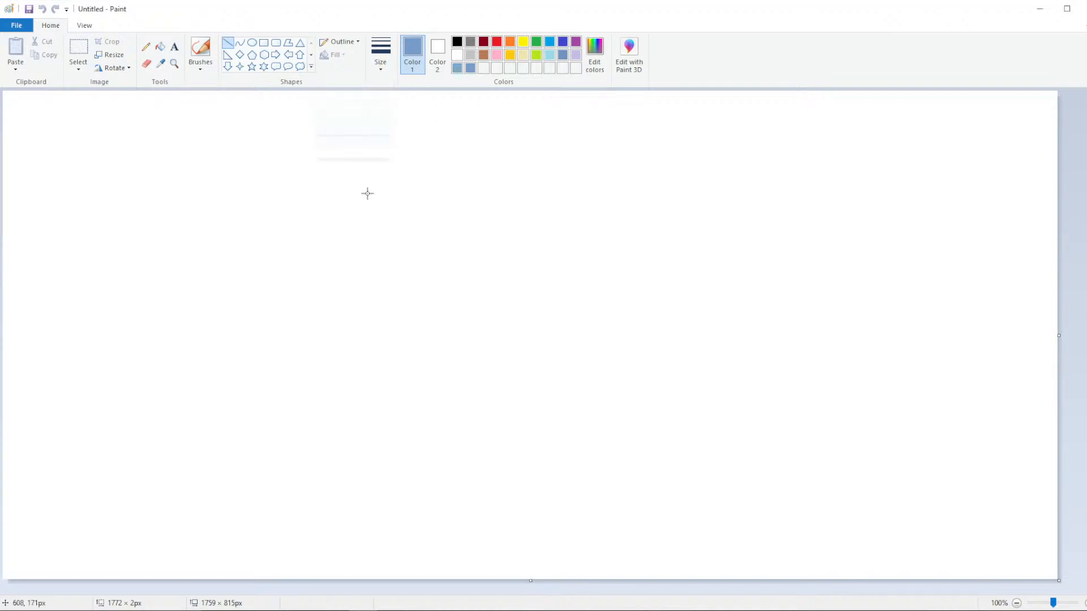
pyautogui.moveTo(5, 386)
pyautogui.mouseDown()
pyautogui.moveTo(898, 374)
pyautogui.moveTo(1036, 400)
pyautogui.moveTo(1059, 385)
pyautogui.mouseUp()
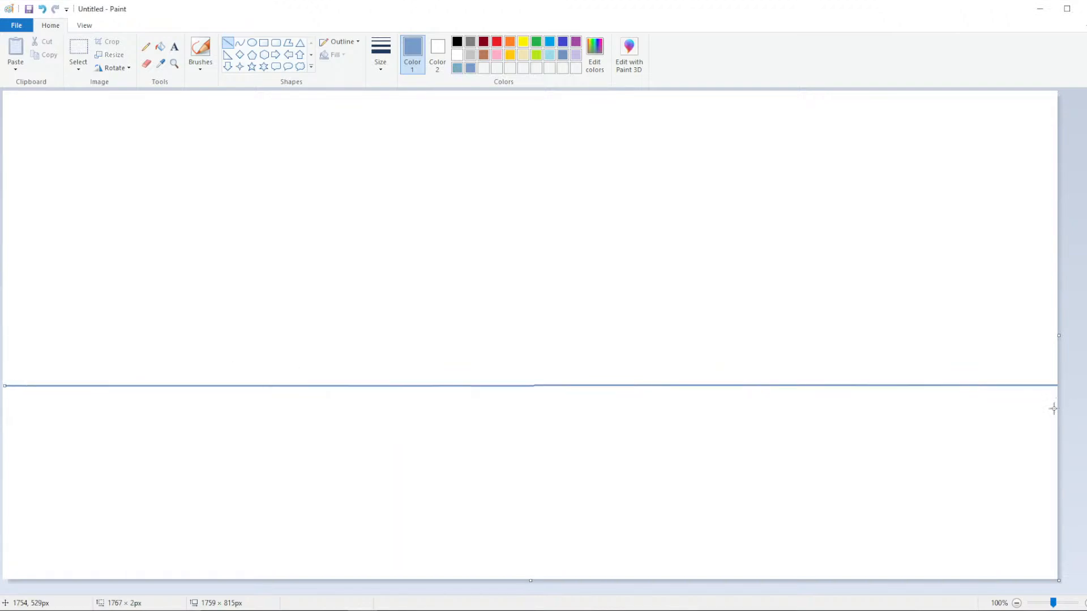
pyautogui.click(380, 57)
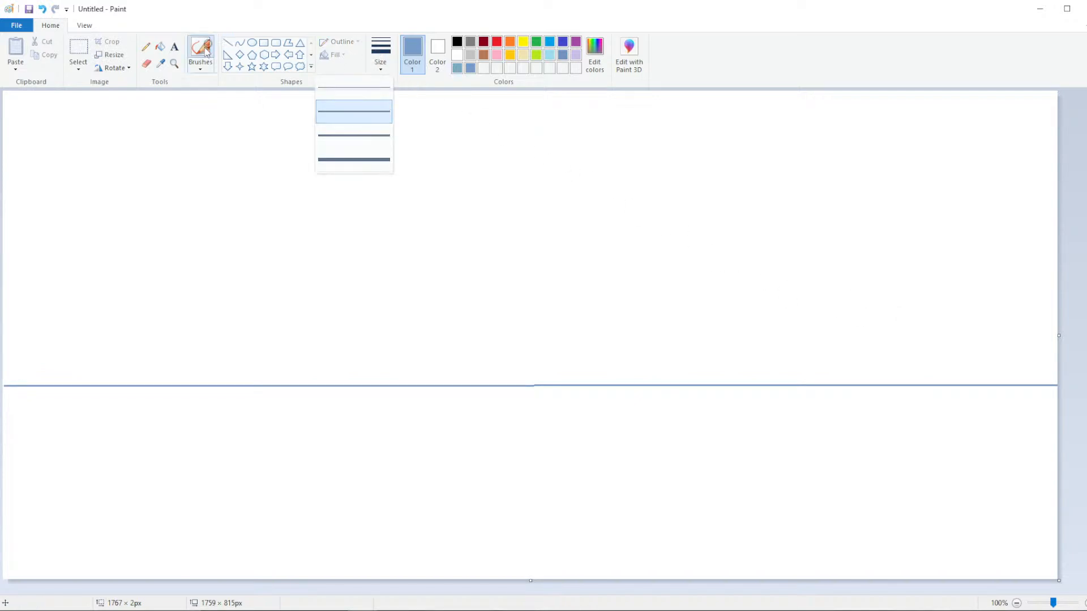
pyautogui.click(353, 65)
pyautogui.click(389, 61)
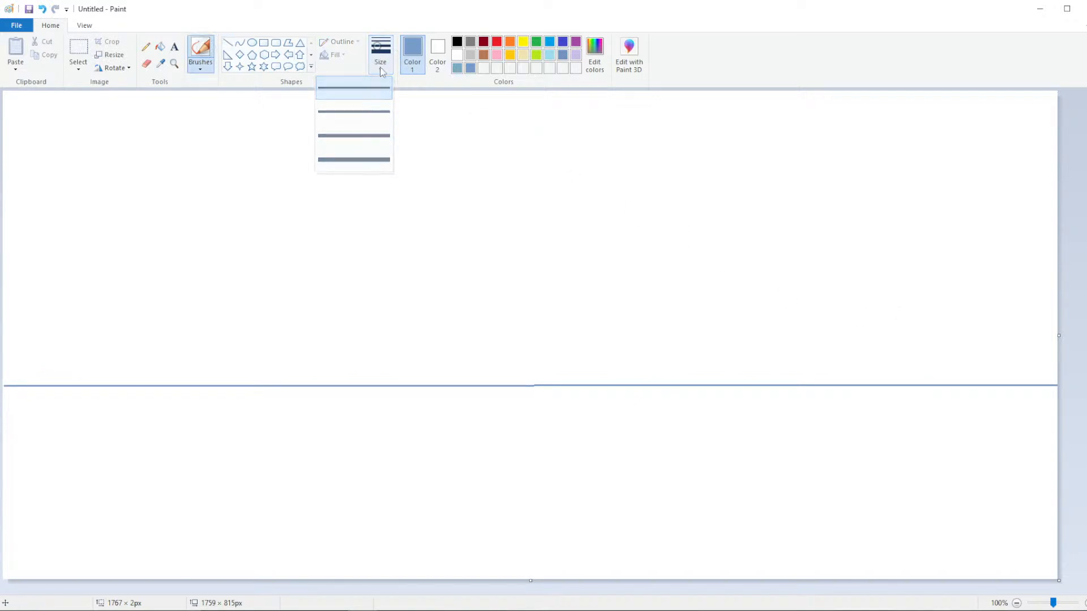
pyautogui.click(380, 59)
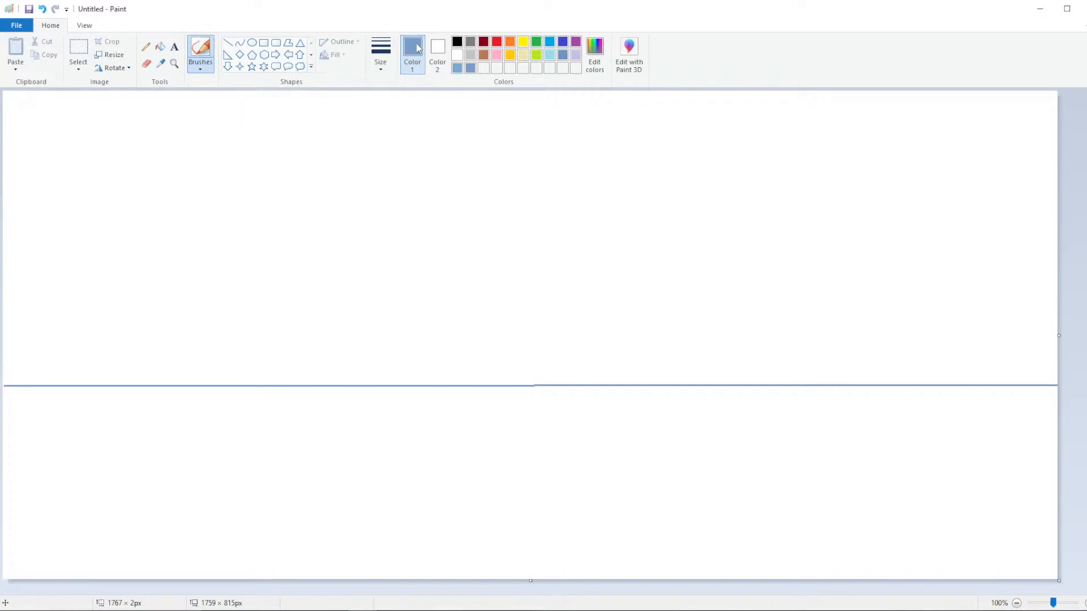
pyautogui.click(382, 62)
pyautogui.click(379, 57)
pyautogui.click(210, 69)
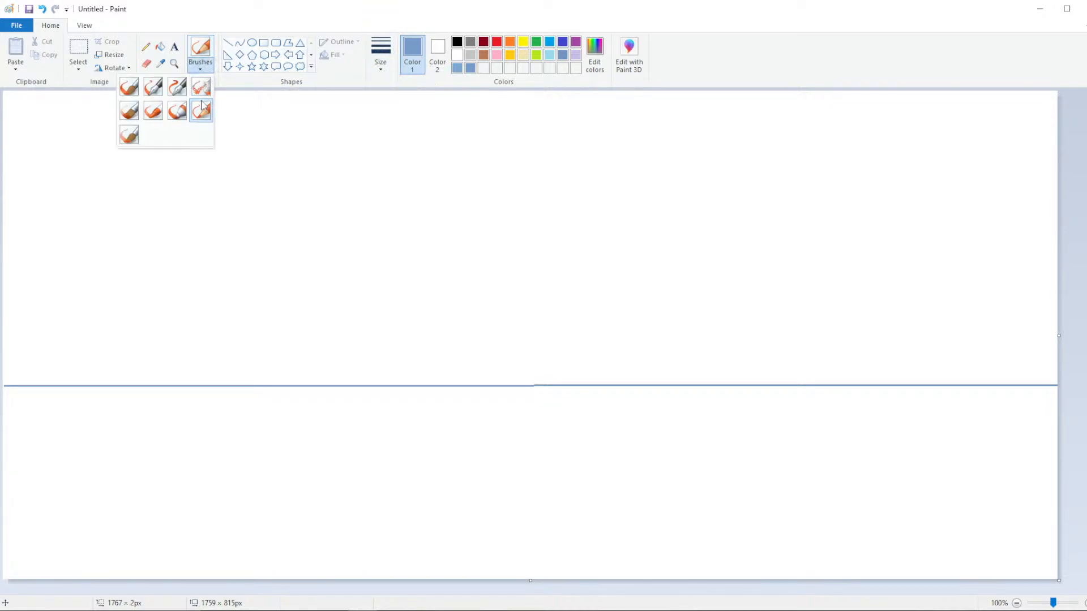
pyautogui.click(179, 111)
pyautogui.click(387, 61)
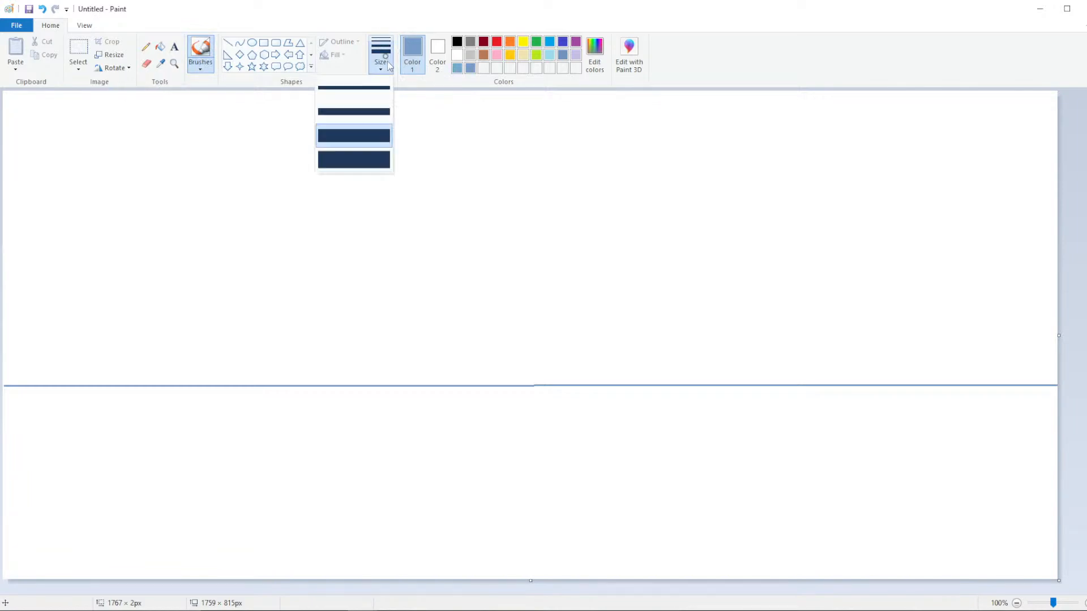
pyautogui.click(381, 161)
pyautogui.click(594, 61)
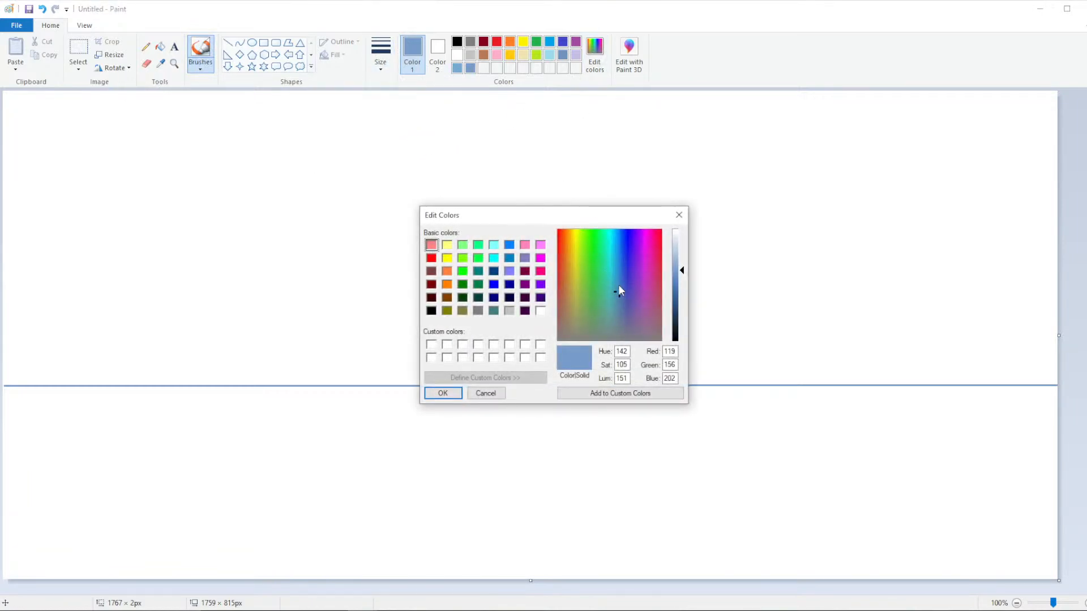
pyautogui.click(679, 215)
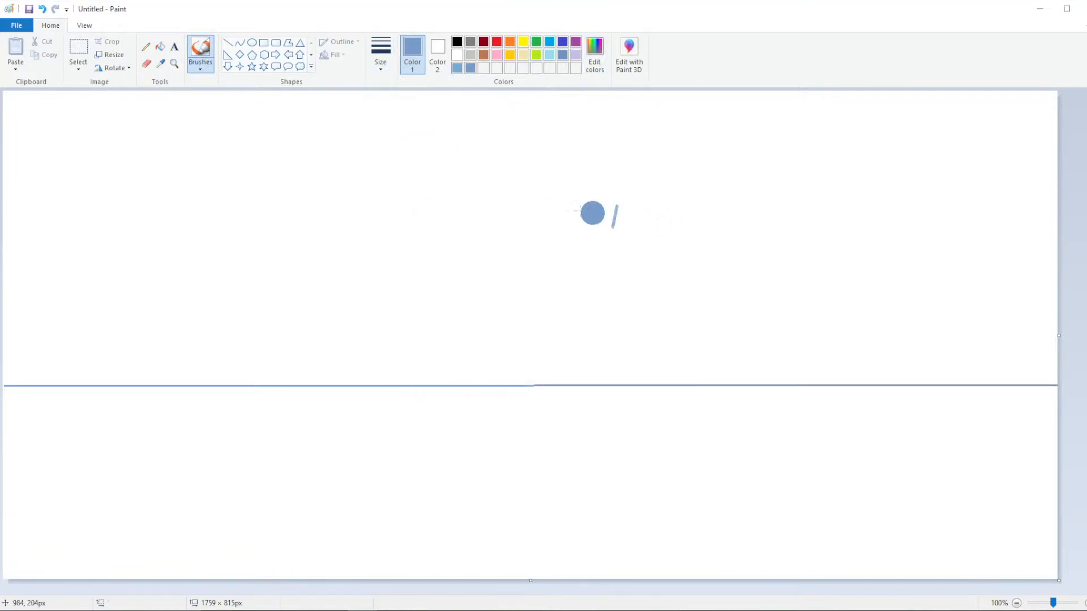
pyautogui.click(228, 43)
pyautogui.click(384, 63)
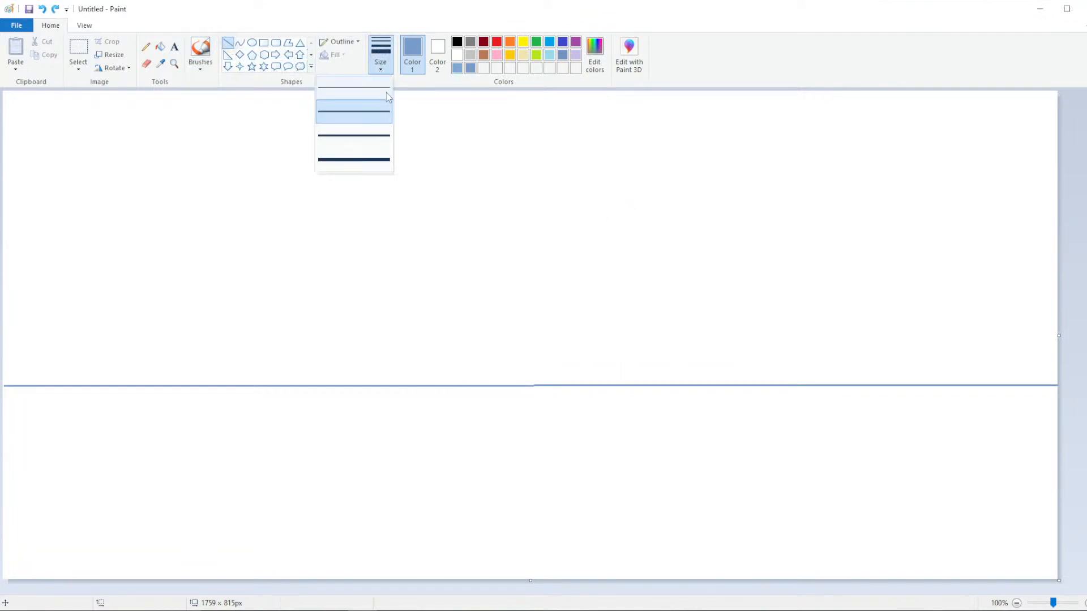
pyautogui.click(354, 107)
# Switch back to the natural pencil brush and give it a thin stroke size
pyautogui.click(202, 65)
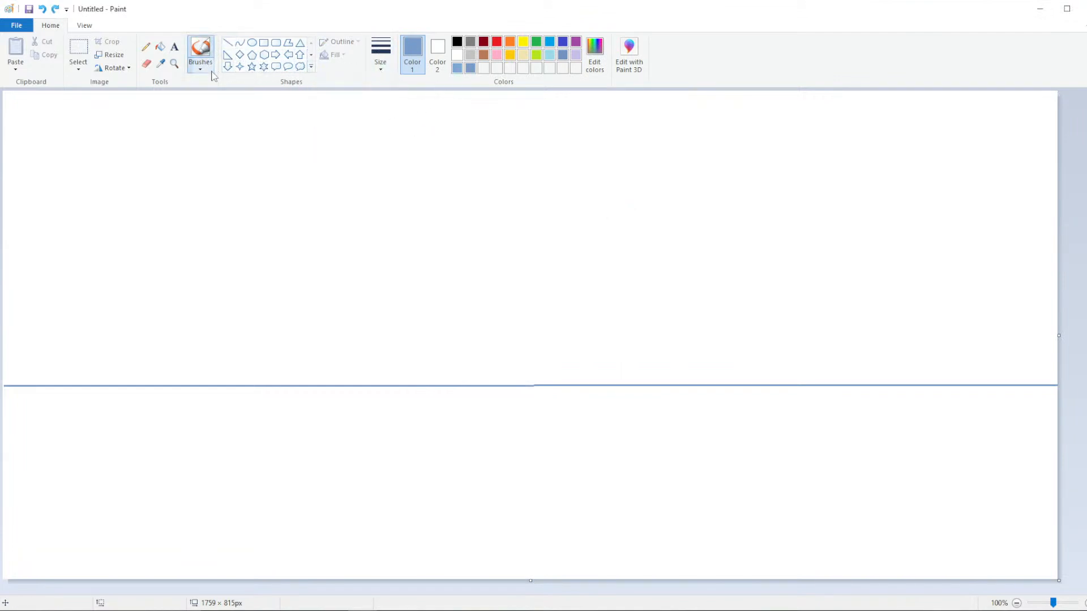
pyautogui.click(212, 116)
pyautogui.click(381, 62)
pyautogui.click(383, 100)
pyautogui.moveTo(505, 375)
pyautogui.mouseDown()
pyautogui.moveTo(516, 349)
pyautogui.moveTo(484, 243)
pyautogui.moveTo(493, 203)
pyautogui.moveTo(537, 169)
pyautogui.moveTo(629, 140)
pyautogui.moveTo(717, 183)
pyautogui.moveTo(733, 233)
pyautogui.moveTo(715, 303)
pyautogui.moveTo(728, 352)
pyautogui.mouseUp()
pyautogui.hotkey('ctrl', 'z')
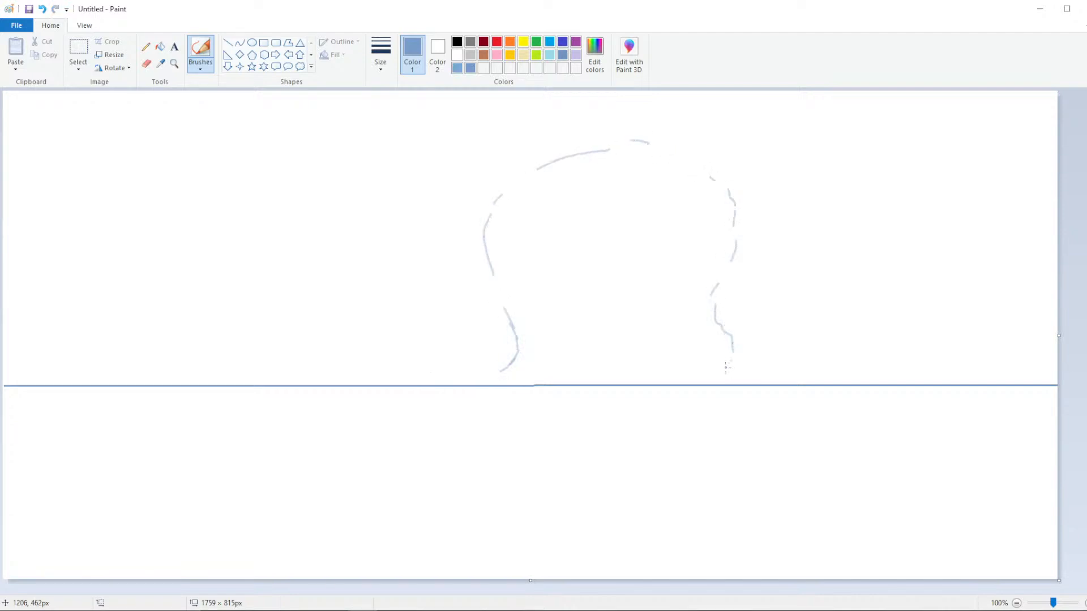
pyautogui.hotkey('ctrl', 'z')
pyautogui.hotkey('ctrl', 'z')
pyautogui.hotkey('ctrl', 'z')
pyautogui.hotkey('ctrl', 'z')
pyautogui.hotkey('ctrl', 'z')
pyautogui.hotkey('ctrl', 'z')
pyautogui.hotkey('ctrl', 'z')
pyautogui.hotkey('ctrl', 'z')
pyautogui.hotkey('ctrl', 'z')
pyautogui.hotkey('ctrl', 'z')
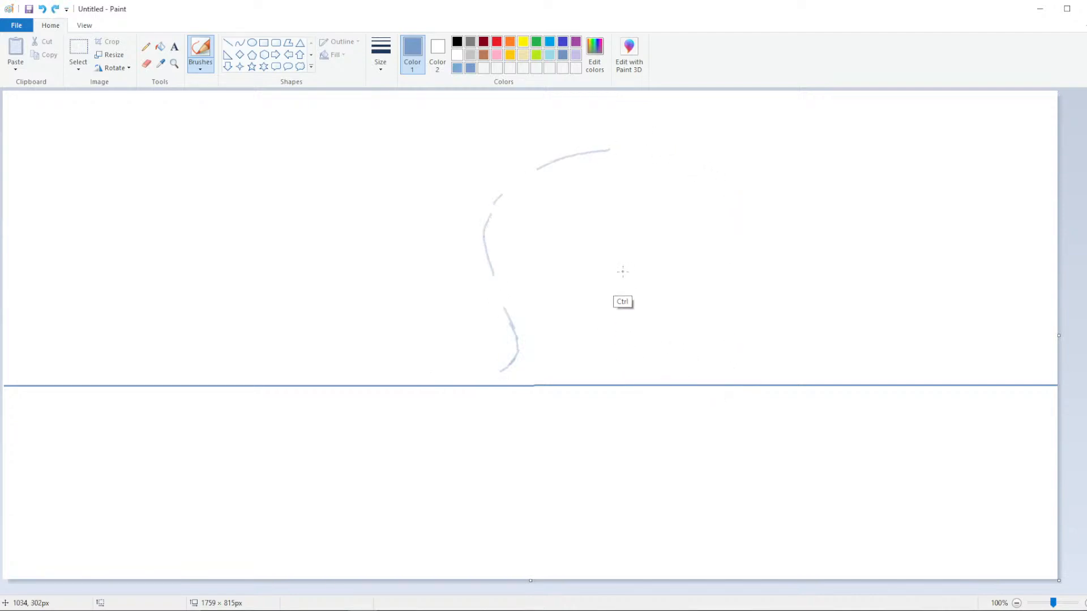
pyautogui.hotkey('ctrl', 'z')
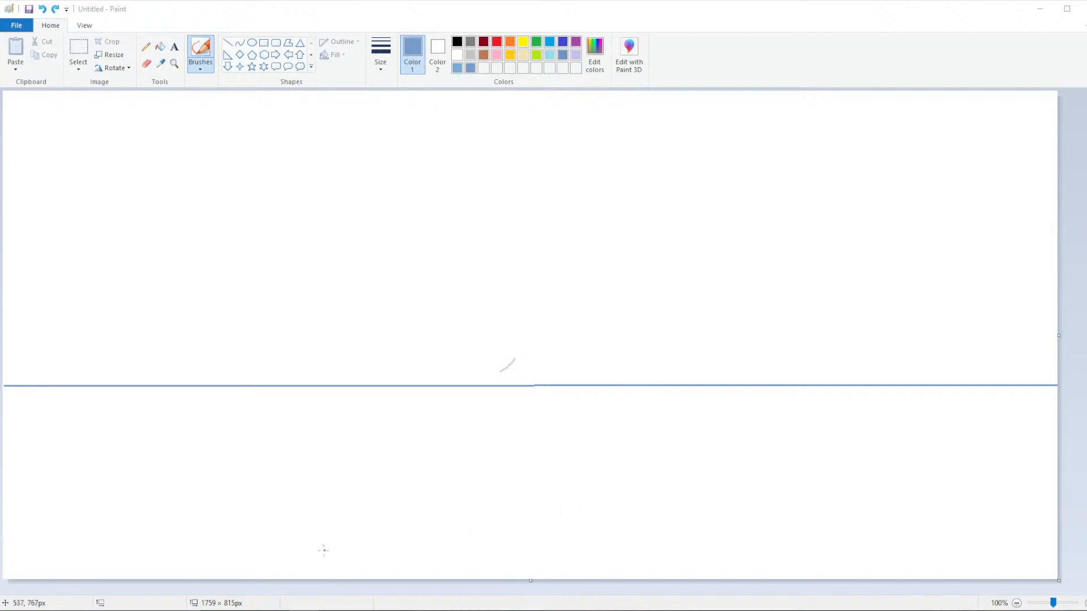
# Sketch a large tree trunk crossing the horizon on the canvas's left side, with flared roots and a fork into two main limbs
pyautogui.moveTo(301, 515)
pyautogui.mouseDown()
pyautogui.moveTo(301, 538)
pyautogui.moveTo(308, 416)
pyautogui.moveTo(355, 288)
pyautogui.moveTo(419, 189)
pyautogui.moveTo(502, 112)
pyautogui.moveTo(388, 166)
pyautogui.mouseUp()
pyautogui.moveTo(280, 99); pyautogui.dragTo(261, 272)
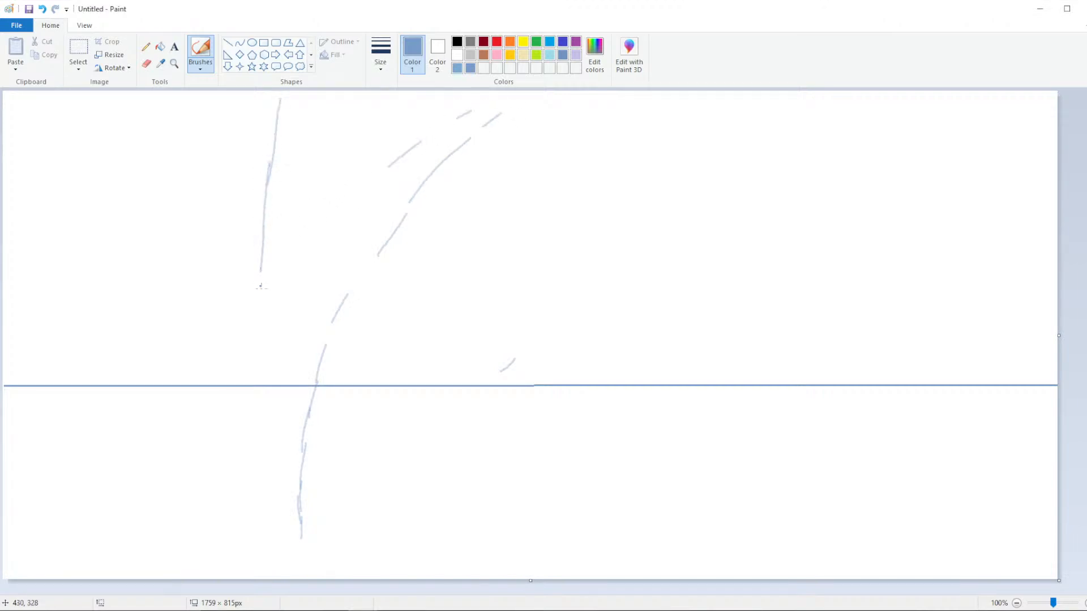
pyautogui.moveTo(273, 434); pyautogui.dragTo(273, 469)
pyautogui.moveTo(255, 313)
pyautogui.mouseDown()
pyautogui.moveTo(247, 459)
pyautogui.moveTo(240, 490)
pyautogui.moveTo(231, 484)
pyautogui.moveTo(216, 514)
pyautogui.mouseUp()
pyautogui.moveTo(299, 498); pyautogui.dragTo(315, 541)
pyautogui.click(283, 499)
pyautogui.moveTo(327, 95)
pyautogui.mouseDown()
pyautogui.moveTo(301, 244)
pyautogui.moveTo(349, 200)
pyautogui.mouseUp()
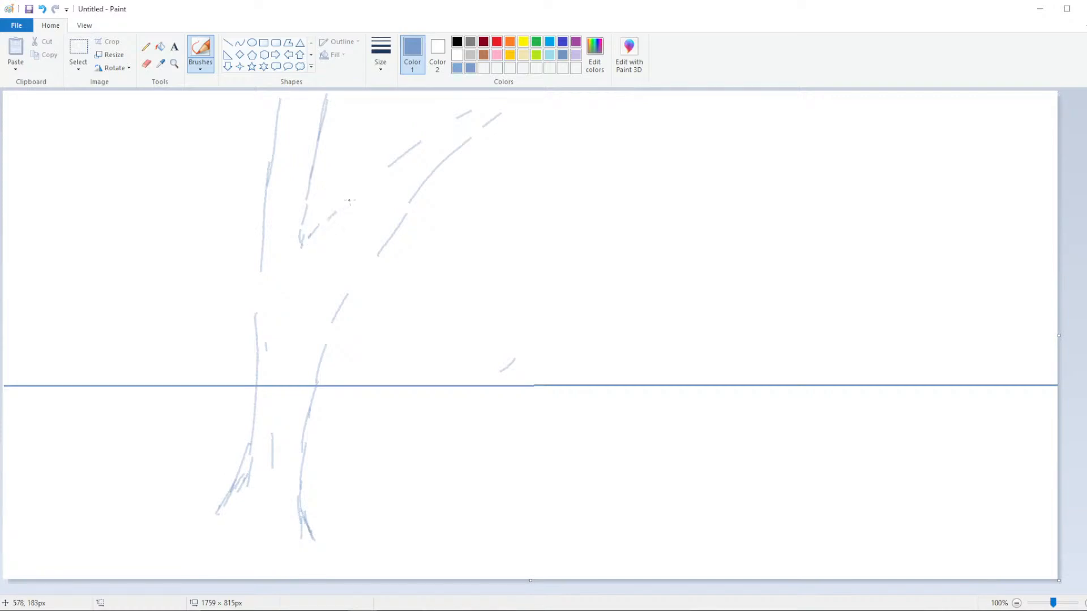
# Add upper branches running off the canvas's top edge to the large tree and extend its roots outward on both sides
pyautogui.moveTo(456, 125)
pyautogui.mouseDown()
pyautogui.moveTo(487, 91)
pyautogui.moveTo(503, 91)
pyautogui.mouseUp()
pyautogui.moveTo(279, 91); pyautogui.dragTo(276, 117)
pyautogui.moveTo(263, 225); pyautogui.dragTo(211, 76)
pyautogui.moveTo(270, 176)
pyautogui.mouseDown()
pyautogui.moveTo(232, 99)
pyautogui.moveTo(245, 120)
pyautogui.mouseUp()
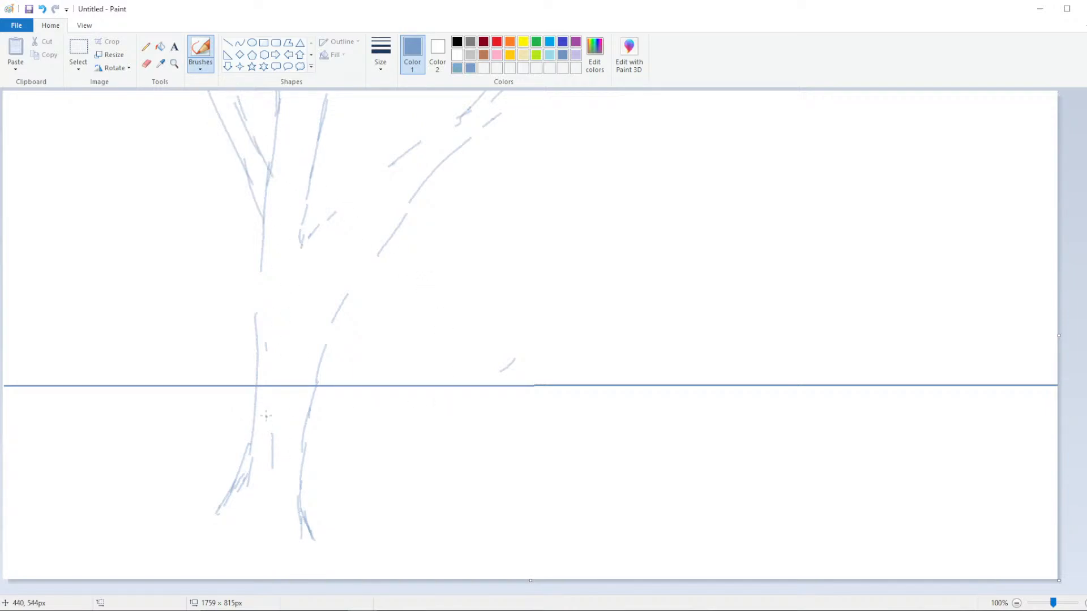
pyautogui.moveTo(256, 388); pyautogui.dragTo(249, 430)
pyautogui.moveTo(241, 456)
pyautogui.mouseDown()
pyautogui.moveTo(216, 513)
pyautogui.moveTo(196, 524)
pyautogui.mouseUp()
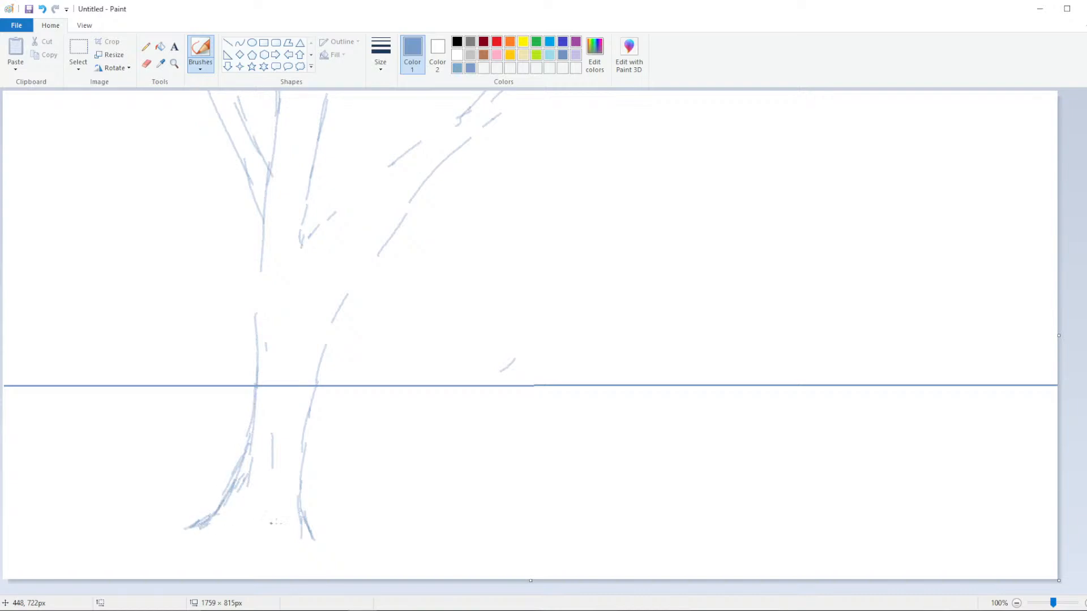
pyautogui.moveTo(300, 533); pyautogui.dragTo(332, 545)
# Sketch a long limb arching along the canvas's top edge with foliage hints on both sides, and strengthen the large tree's root strokes
pyautogui.moveTo(483, 125)
pyautogui.mouseDown()
pyautogui.moveTo(575, 92)
pyautogui.moveTo(672, 98)
pyautogui.mouseUp()
pyautogui.moveTo(752, 112)
pyautogui.mouseDown()
pyautogui.moveTo(775, 122)
pyautogui.moveTo(778, 111)
pyautogui.moveTo(819, 143)
pyautogui.mouseUp()
pyautogui.moveTo(895, 109); pyautogui.dragTo(932, 93)
pyautogui.moveTo(908, 138); pyautogui.dragTo(932, 129)
pyautogui.moveTo(942, 111); pyautogui.dragTo(943, 116)
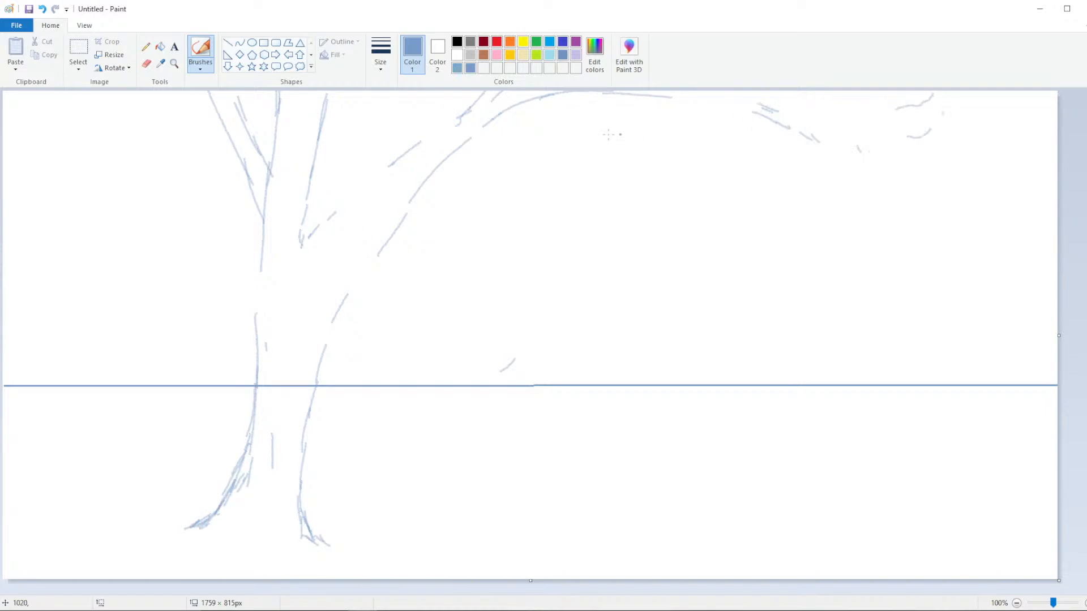
pyautogui.moveTo(160, 109); pyautogui.dragTo(76, 92)
pyautogui.moveTo(229, 494); pyautogui.dragTo(197, 522)
pyautogui.moveTo(310, 531); pyautogui.dragTo(334, 545)
# Sketch a wavy bush outline along the horizon on both sides of the trunk, with ground strokes just beneath the horizon line
pyautogui.moveTo(9, 358)
pyautogui.mouseDown()
pyautogui.moveTo(50, 375)
pyautogui.moveTo(149, 361)
pyautogui.moveTo(250, 382)
pyautogui.mouseUp()
pyautogui.moveTo(324, 376)
pyautogui.mouseDown()
pyautogui.moveTo(421, 363)
pyautogui.moveTo(491, 379)
pyautogui.moveTo(656, 389)
pyautogui.mouseUp()
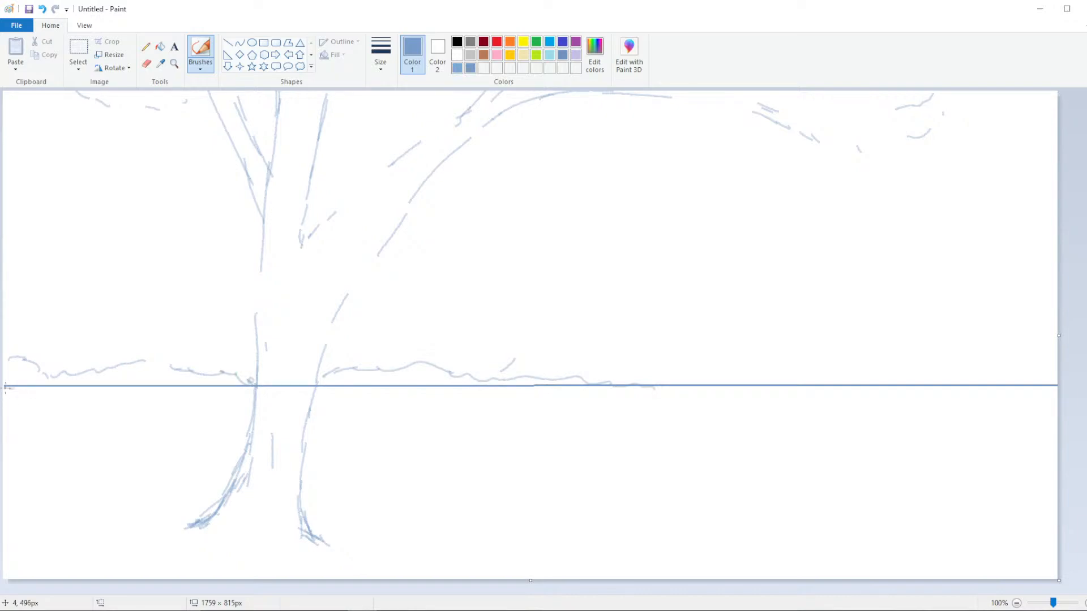
pyautogui.moveTo(7, 388); pyautogui.dragTo(230, 387)
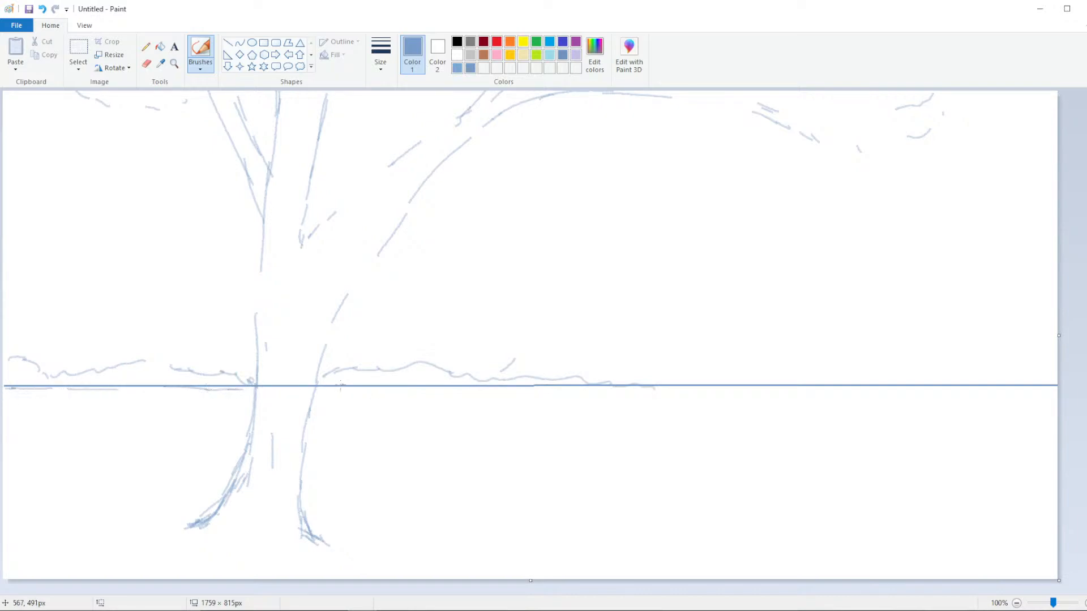
pyautogui.moveTo(341, 387); pyautogui.dragTo(600, 388)
# Sketch a winding path in the foreground, with a pointed inner edge and an outer edge curving up from the canvas's bottom
pyautogui.moveTo(293, 567)
pyautogui.mouseDown()
pyautogui.moveTo(614, 460)
pyautogui.moveTo(542, 436)
pyautogui.mouseUp()
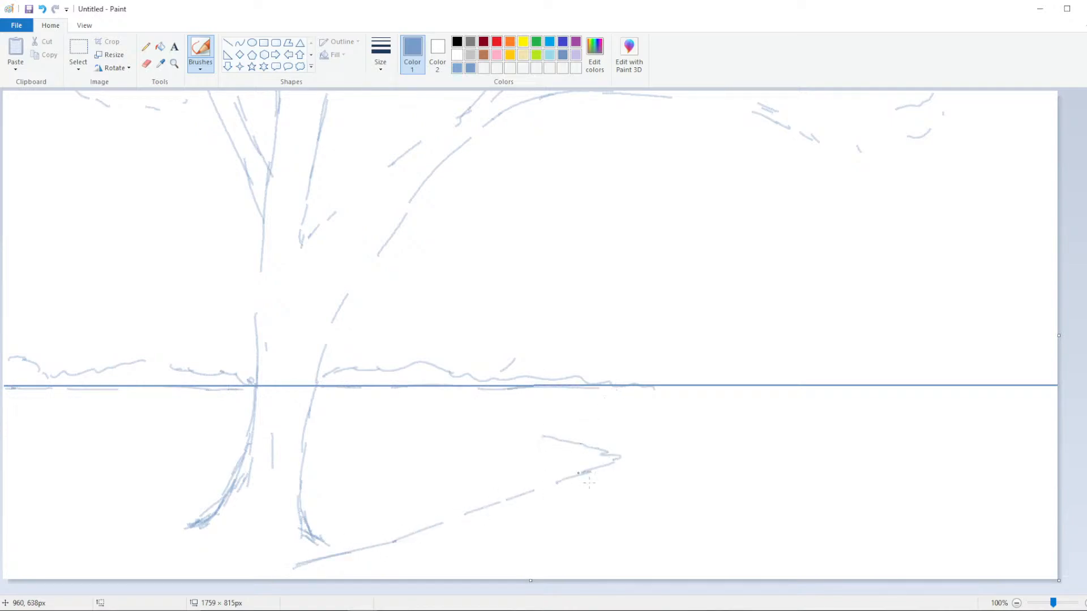
pyautogui.moveTo(690, 520)
pyautogui.mouseDown()
pyautogui.moveTo(646, 577)
pyautogui.moveTo(698, 510)
pyautogui.mouseUp()
pyautogui.moveTo(696, 456); pyautogui.dragTo(708, 463)
pyautogui.moveTo(630, 448)
pyautogui.mouseDown()
pyautogui.moveTo(667, 437)
pyautogui.moveTo(680, 447)
pyautogui.mouseUp()
# Undo the last strokes at the path's bend and redraw its far edge tapering back toward the large tree
pyautogui.hotkey('ctrl', 'z')
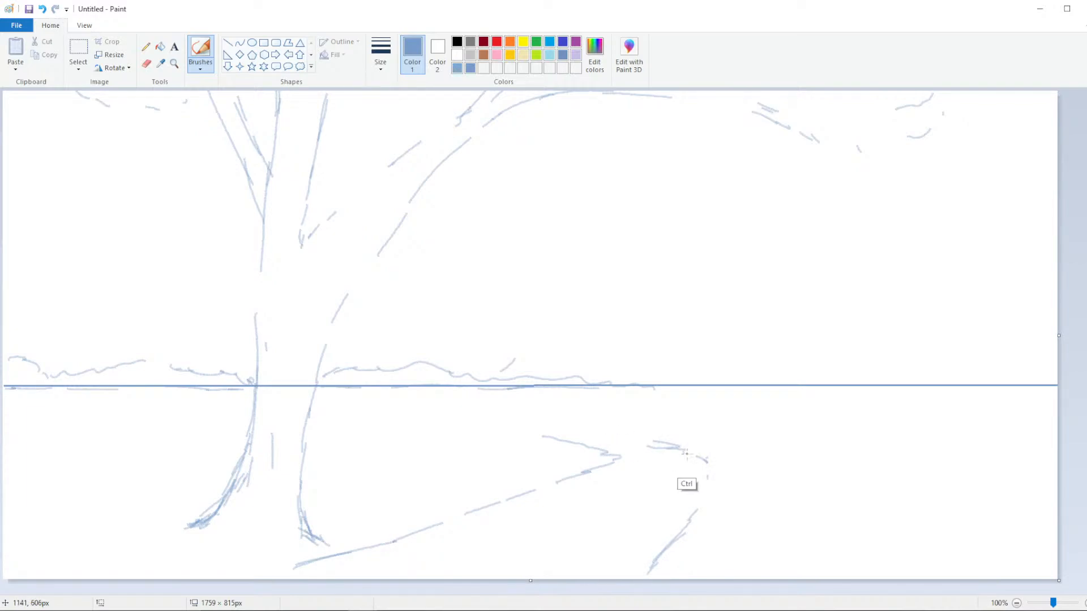
pyautogui.hotkey('ctrl', 'z')
pyautogui.hotkey('ctrl', 'z')
pyautogui.moveTo(718, 453)
pyautogui.mouseDown()
pyautogui.moveTo(711, 474)
pyautogui.moveTo(719, 451)
pyautogui.mouseUp()
pyautogui.hotkey('ctrl', 'z')
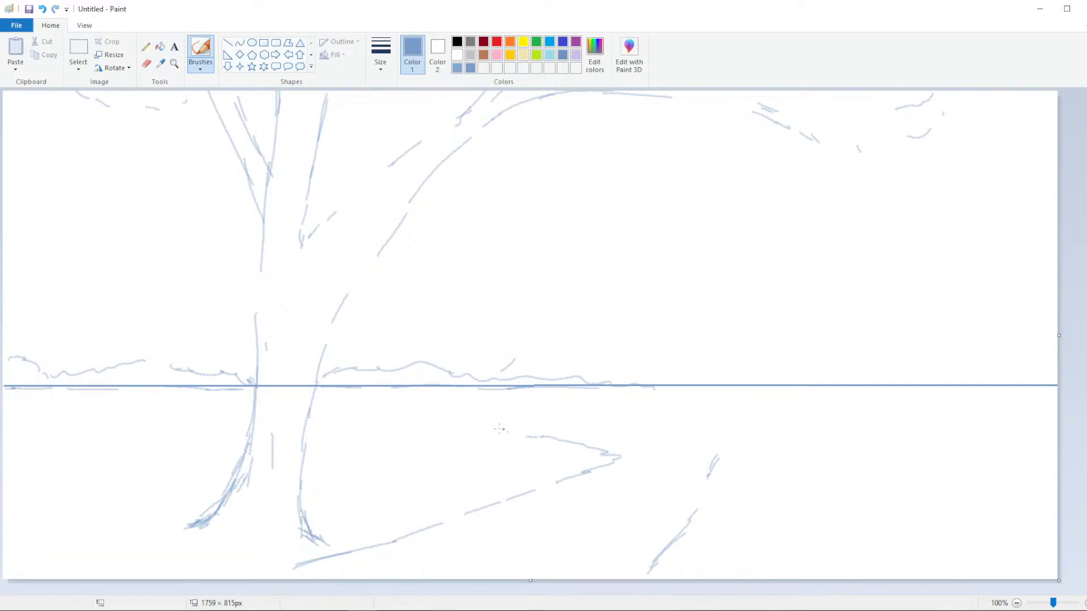
pyautogui.moveTo(471, 424); pyautogui.dragTo(507, 431)
pyautogui.moveTo(717, 455)
pyautogui.mouseDown()
pyautogui.moveTo(699, 443)
pyautogui.moveTo(423, 419)
pyautogui.mouseUp()
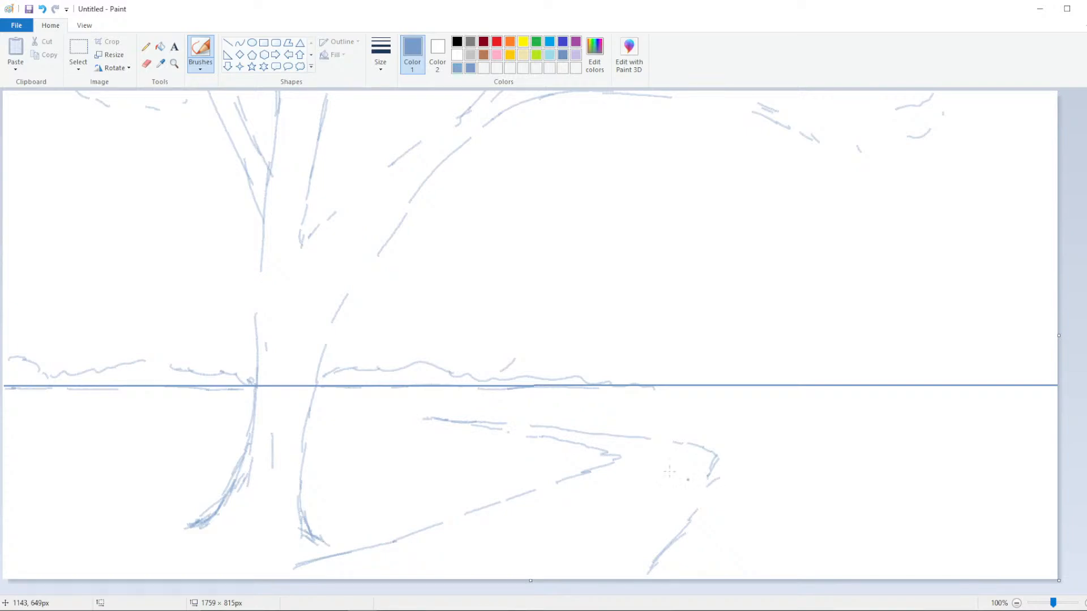
pyautogui.moveTo(437, 419)
pyautogui.mouseDown()
pyautogui.moveTo(468, 423)
pyautogui.moveTo(404, 415)
pyautogui.moveTo(472, 425)
pyautogui.mouseUp()
# Sketch a second tree trunk crossing the horizon between the large tree and the path, with a limb reaching up toward the arching branch
pyautogui.moveTo(436, 470)
pyautogui.mouseDown()
pyautogui.moveTo(426, 478)
pyautogui.moveTo(437, 451)
pyautogui.moveTo(448, 211)
pyautogui.moveTo(453, 300)
pyautogui.mouseUp()
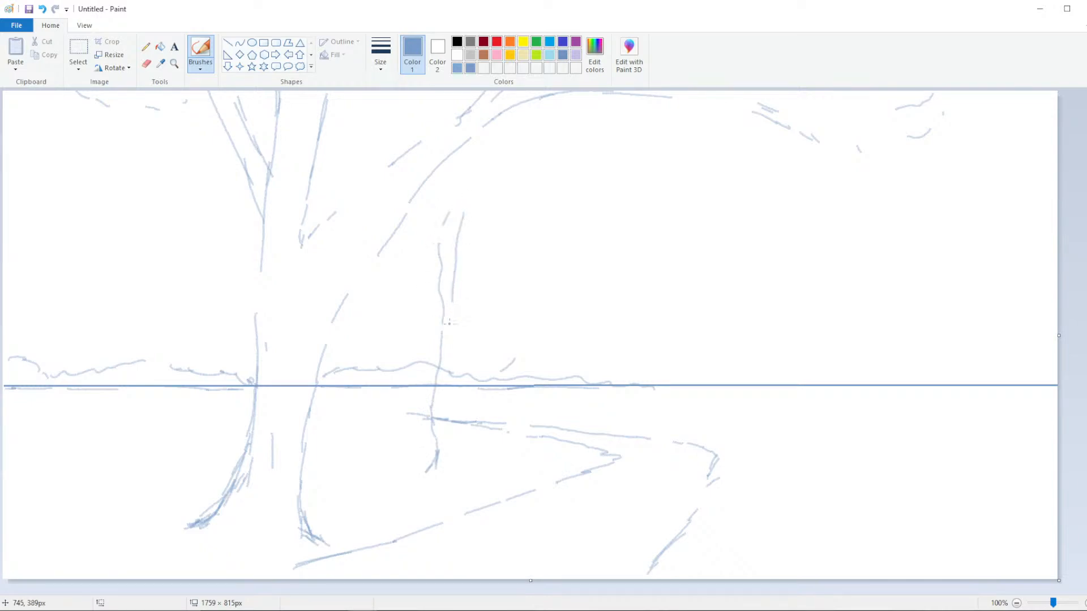
pyautogui.hotkey('ctrl', 'z')
pyautogui.moveTo(464, 233)
pyautogui.mouseDown()
pyautogui.moveTo(459, 416)
pyautogui.moveTo(476, 468)
pyautogui.mouseUp()
pyautogui.moveTo(463, 282); pyautogui.dragTo(582, 117)
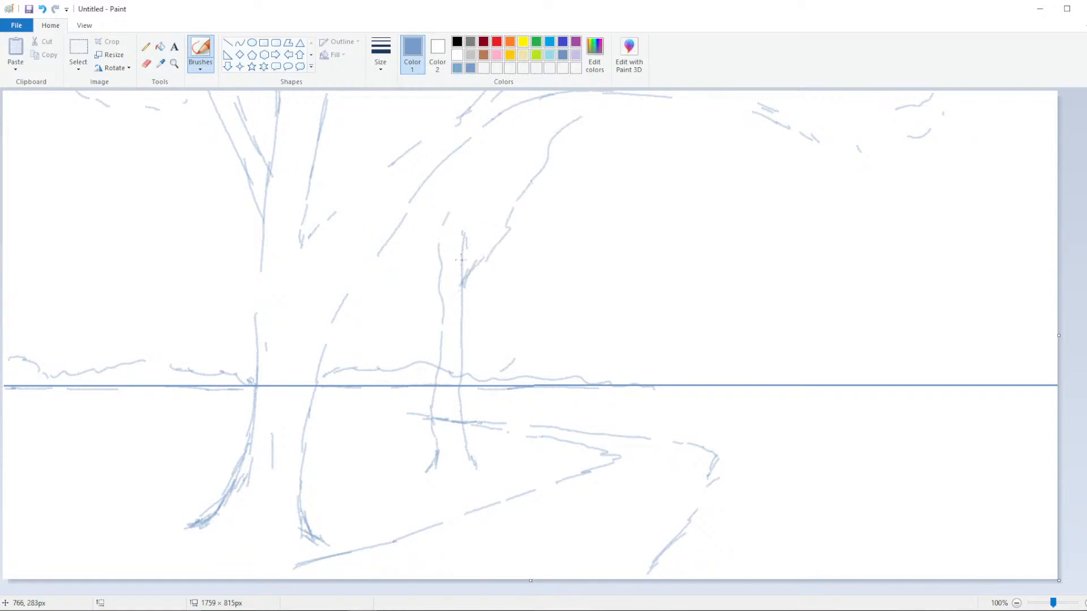
pyautogui.moveTo(459, 260)
pyautogui.mouseDown()
pyautogui.moveTo(513, 221)
pyautogui.moveTo(510, 208)
pyautogui.moveTo(503, 228)
pyautogui.moveTo(514, 196)
pyautogui.moveTo(581, 117)
pyautogui.mouseUp()
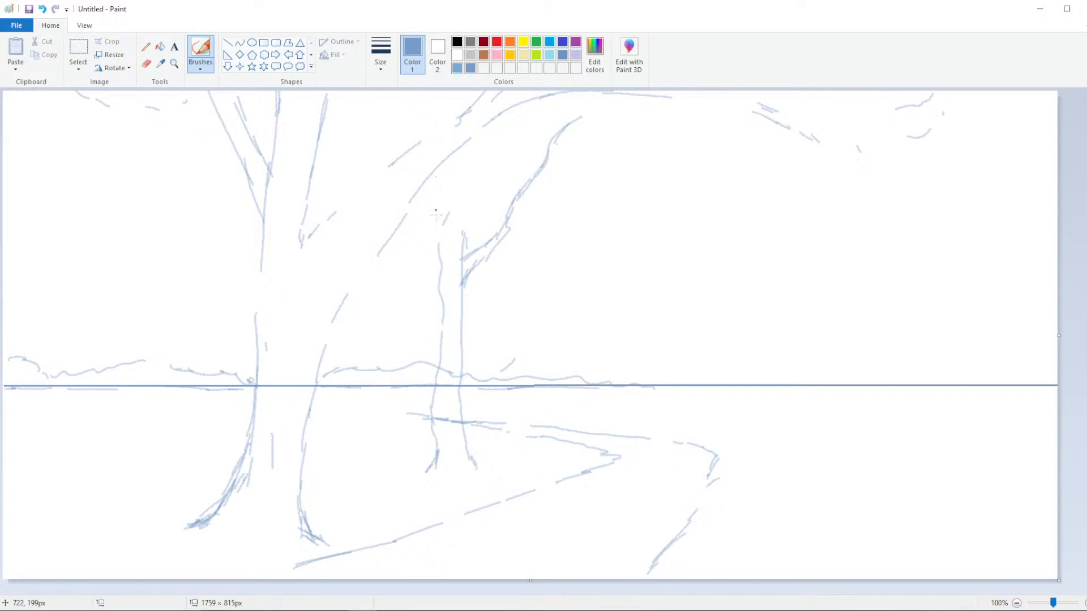
pyautogui.moveTo(442, 232)
pyautogui.mouseDown()
pyautogui.moveTo(443, 196)
pyautogui.moveTo(462, 241)
pyautogui.moveTo(464, 155)
pyautogui.moveTo(463, 184)
pyautogui.mouseUp()
pyautogui.moveTo(435, 129); pyautogui.dragTo(459, 93)
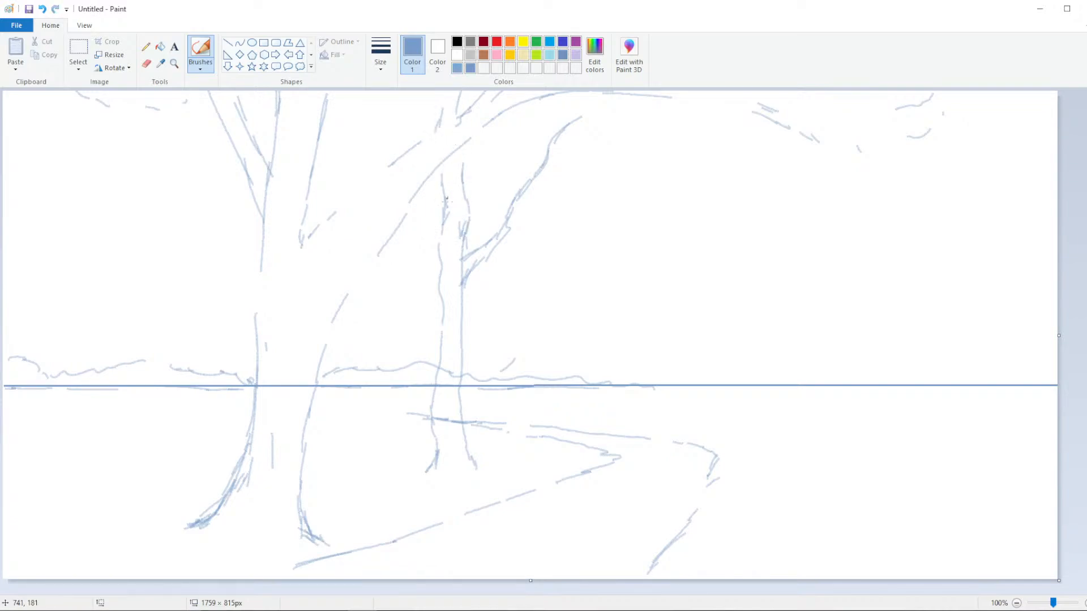
# Sketch a forked twig above the second tree, a double-lined side branch toward the large tree, and short foliage hints nearby
pyautogui.moveTo(434, 136)
pyautogui.mouseDown()
pyautogui.moveTo(414, 99)
pyautogui.moveTo(415, 121)
pyautogui.mouseUp()
pyautogui.hotkey('ctrl', 'z')
pyautogui.moveTo(428, 310)
pyautogui.mouseDown()
pyautogui.moveTo(440, 321)
pyautogui.moveTo(433, 343)
pyautogui.moveTo(379, 252)
pyautogui.moveTo(405, 290)
pyautogui.mouseUp()
pyautogui.moveTo(383, 249)
pyautogui.mouseDown()
pyautogui.moveTo(406, 296)
pyautogui.moveTo(435, 326)
pyautogui.mouseUp()
pyautogui.moveTo(342, 179)
pyautogui.mouseDown()
pyautogui.moveTo(352, 193)
pyautogui.moveTo(343, 183)
pyautogui.moveTo(357, 185)
pyautogui.mouseUp()
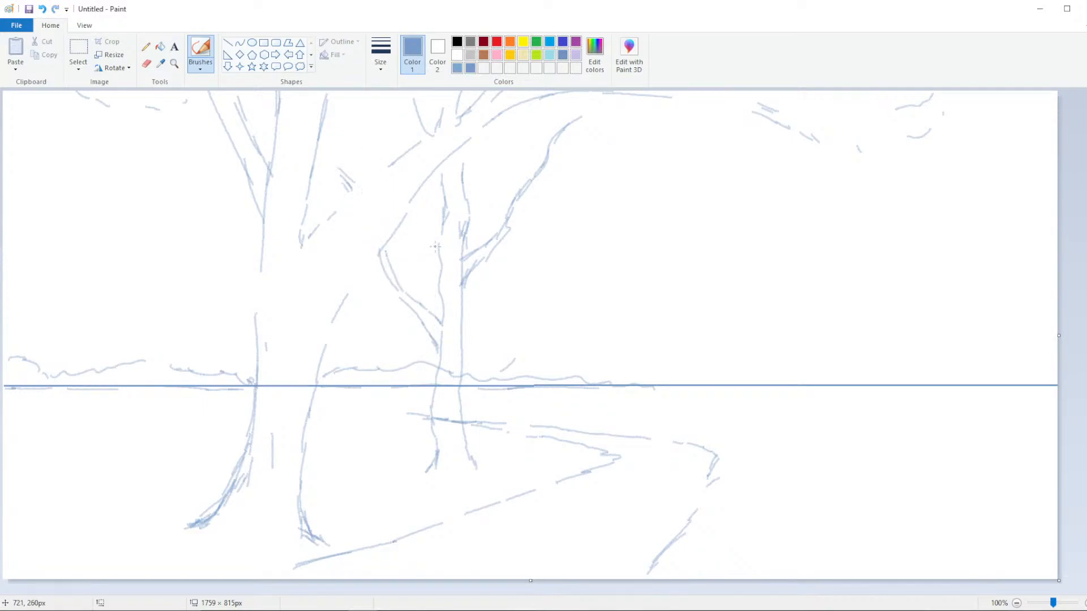
pyautogui.moveTo(435, 246); pyautogui.dragTo(426, 237)
# Extend the large tree's outer root and sketch a slim third tree with an angled branch just beyond the second tree
pyautogui.moveTo(213, 516); pyautogui.dragTo(166, 531)
pyautogui.moveTo(505, 437)
pyautogui.mouseDown()
pyautogui.moveTo(504, 407)
pyautogui.moveTo(517, 422)
pyautogui.moveTo(503, 378)
pyautogui.moveTo(517, 367)
pyautogui.moveTo(504, 330)
pyautogui.moveTo(510, 246)
pyautogui.moveTo(526, 194)
pyautogui.mouseUp()
pyautogui.moveTo(511, 332)
pyautogui.mouseDown()
pyautogui.moveTo(563, 244)
pyautogui.moveTo(575, 222)
pyautogui.mouseUp()
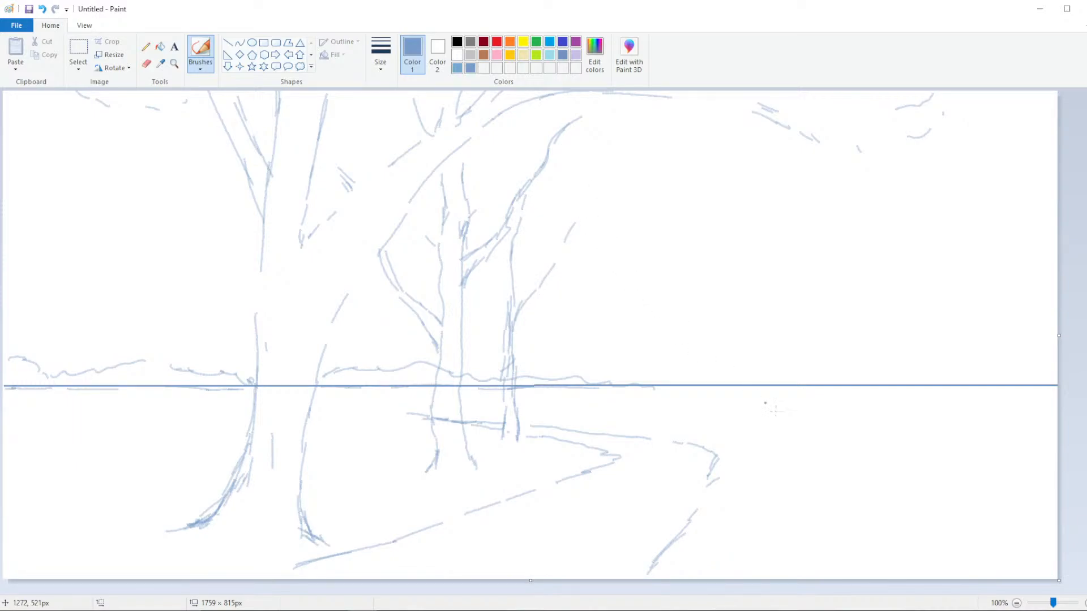
# Sketch a forked tree on the far side of the path, with roots, a tapering trunk, two spreading limbs and small twigs
pyautogui.moveTo(811, 435)
pyautogui.mouseDown()
pyautogui.moveTo(804, 449)
pyautogui.moveTo(831, 446)
pyautogui.moveTo(808, 435)
pyautogui.mouseUp()
pyautogui.moveTo(832, 433)
pyautogui.mouseDown()
pyautogui.moveTo(844, 445)
pyautogui.moveTo(837, 417)
pyautogui.moveTo(810, 401)
pyautogui.moveTo(781, 260)
pyautogui.mouseUp()
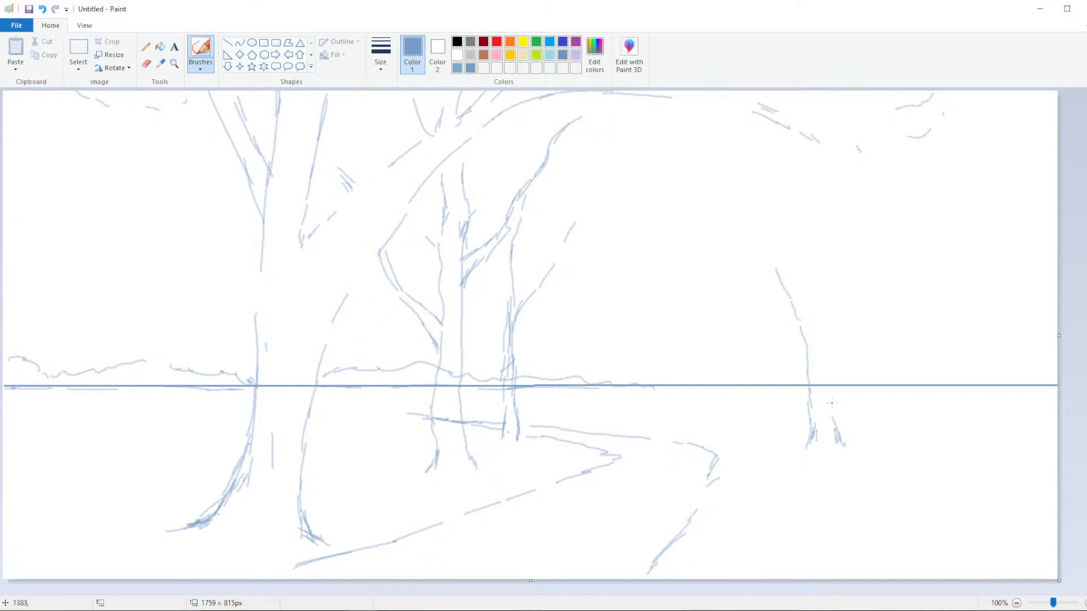
pyautogui.moveTo(832, 403)
pyautogui.mouseDown()
pyautogui.moveTo(818, 283)
pyautogui.moveTo(852, 165)
pyautogui.mouseUp()
pyautogui.moveTo(807, 252); pyautogui.dragTo(847, 155)
pyautogui.moveTo(765, 263); pyautogui.dragTo(679, 175)
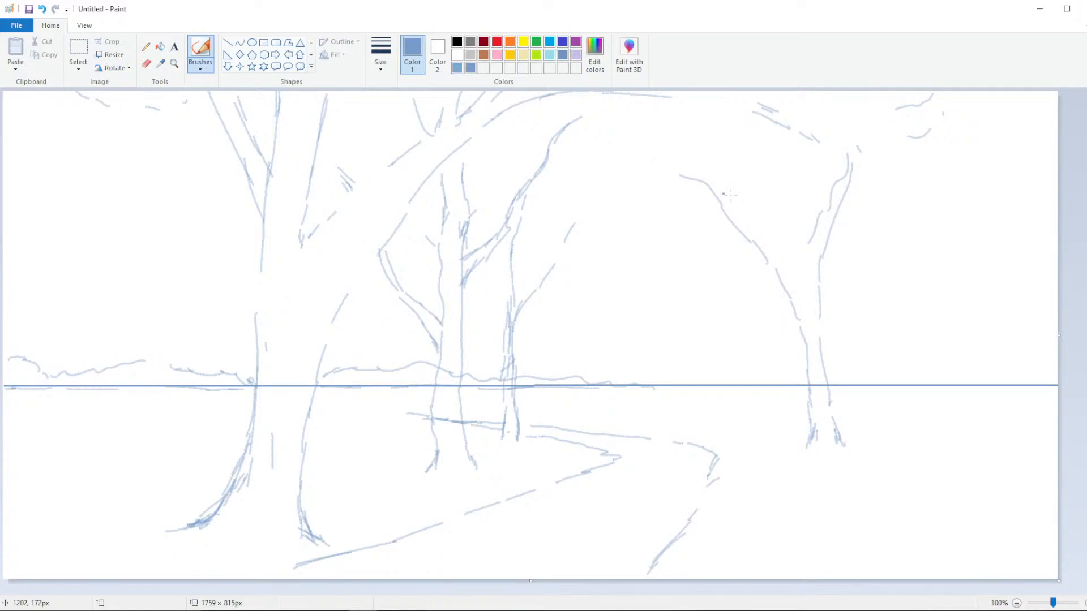
pyautogui.moveTo(776, 197); pyautogui.dragTo(772, 167)
pyautogui.moveTo(853, 165); pyautogui.dragTo(878, 158)
# Sketch horizontal ground strokes just beneath the horizon, from the slim third tree across to the forked tree
pyautogui.moveTo(528, 407)
pyautogui.mouseDown()
pyautogui.moveTo(695, 397)
pyautogui.moveTo(532, 405)
pyautogui.mouseUp()
pyautogui.moveTo(653, 403); pyautogui.dragTo(703, 399)
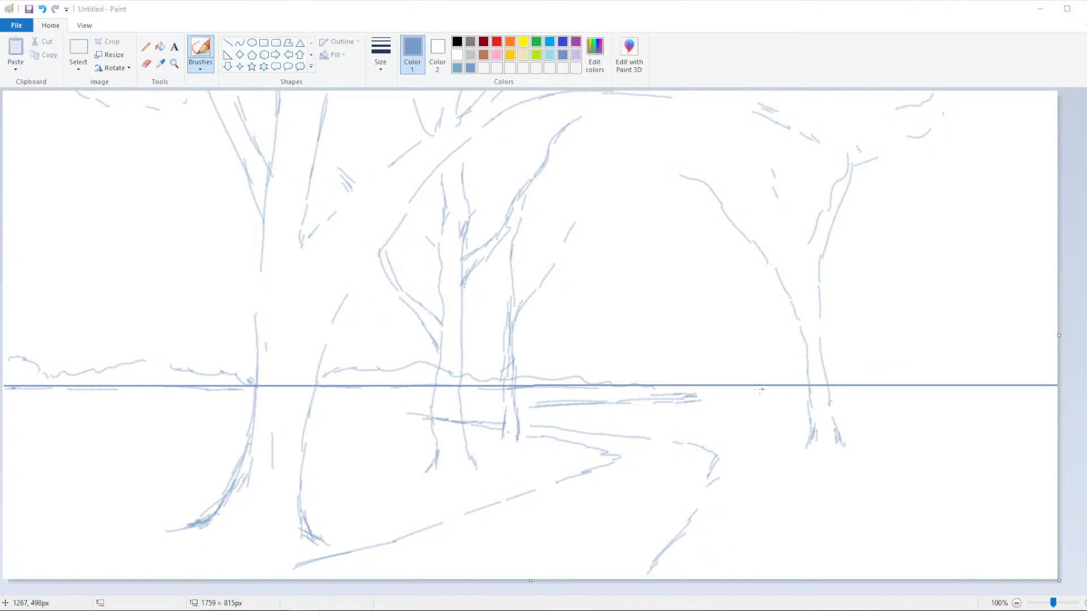
pyautogui.moveTo(699, 399); pyautogui.dragTo(796, 394)
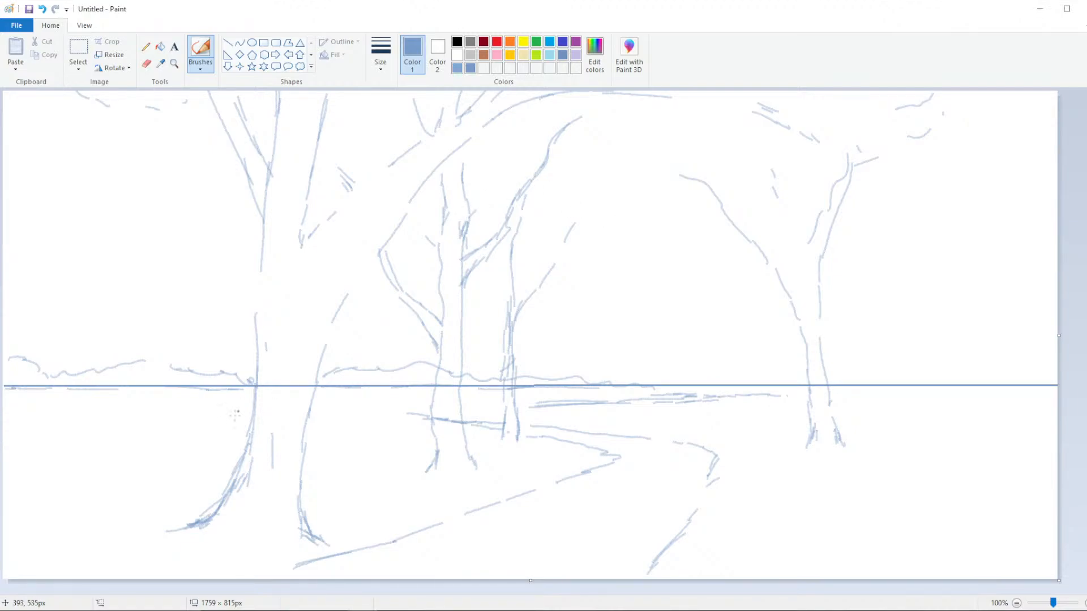
# Strengthen the large tree's outer trunk edge and sketch a long branch from it to the canvas's upper-left corner
pyautogui.moveTo(226, 485)
pyautogui.mouseDown()
pyautogui.moveTo(223, 496)
pyautogui.moveTo(259, 390)
pyautogui.moveTo(255, 305)
pyautogui.mouseUp()
pyautogui.moveTo(229, 146); pyautogui.dragTo(127, 101)
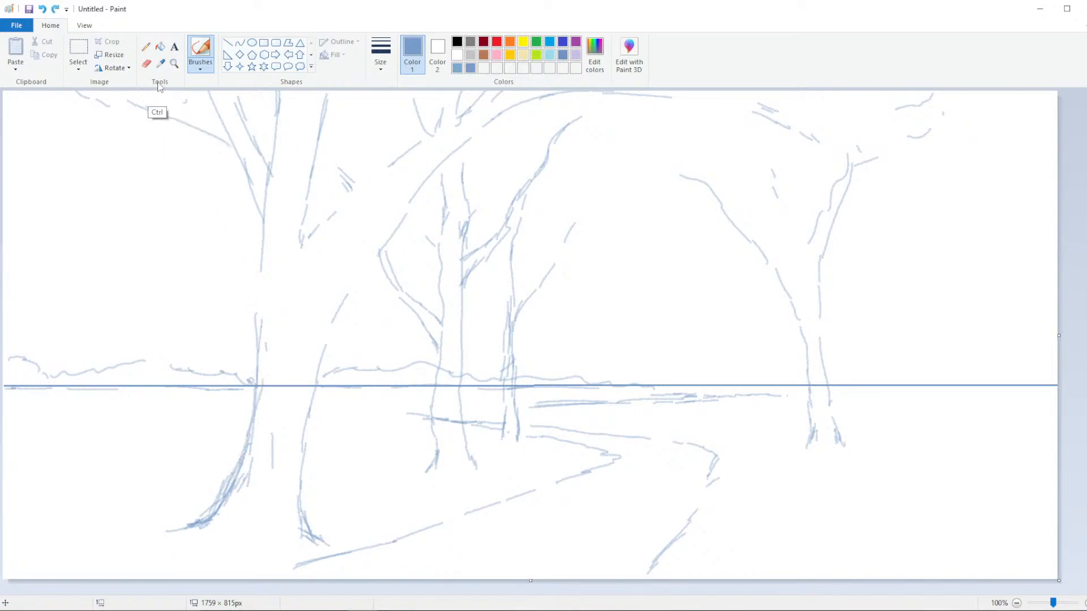
pyautogui.click(78, 48)
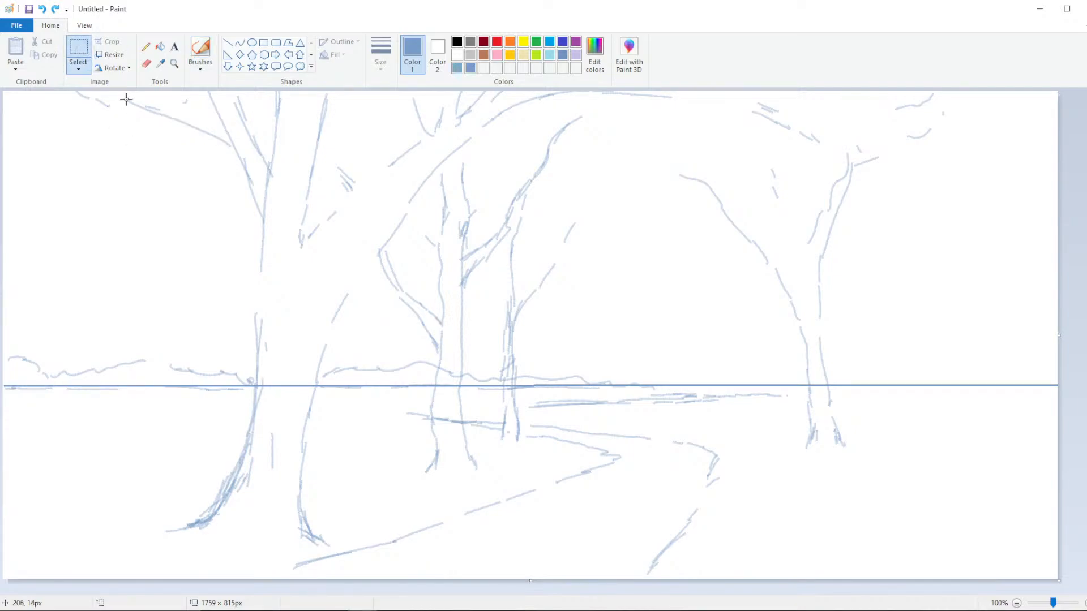
pyautogui.click(201, 50)
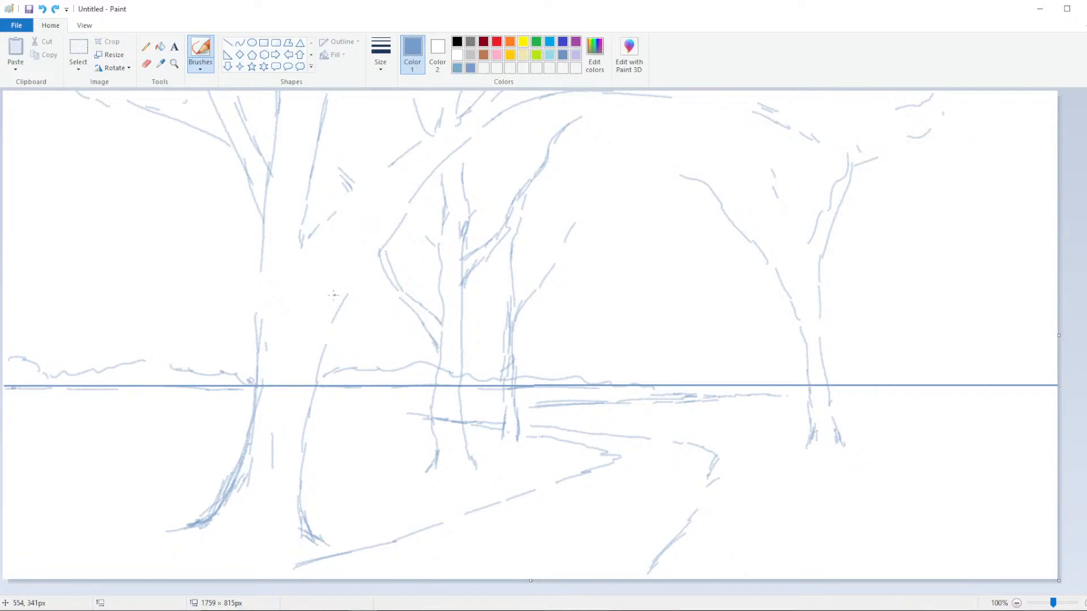
# Join the arching limb's underside to the large trunk with curved strokes, and add twig strokes between the trunk's upper branches
pyautogui.moveTo(321, 347)
pyautogui.mouseDown()
pyautogui.moveTo(336, 293)
pyautogui.moveTo(397, 225)
pyautogui.mouseUp()
pyautogui.hotkey('ctrl', 'z')
pyautogui.hotkey('ctrl', 'z')
pyautogui.hotkey('ctrl', 'z')
pyautogui.moveTo(338, 290); pyautogui.dragTo(387, 240)
pyautogui.moveTo(186, 96); pyautogui.dragTo(208, 114)
pyautogui.hotkey('ctrl', 'z')
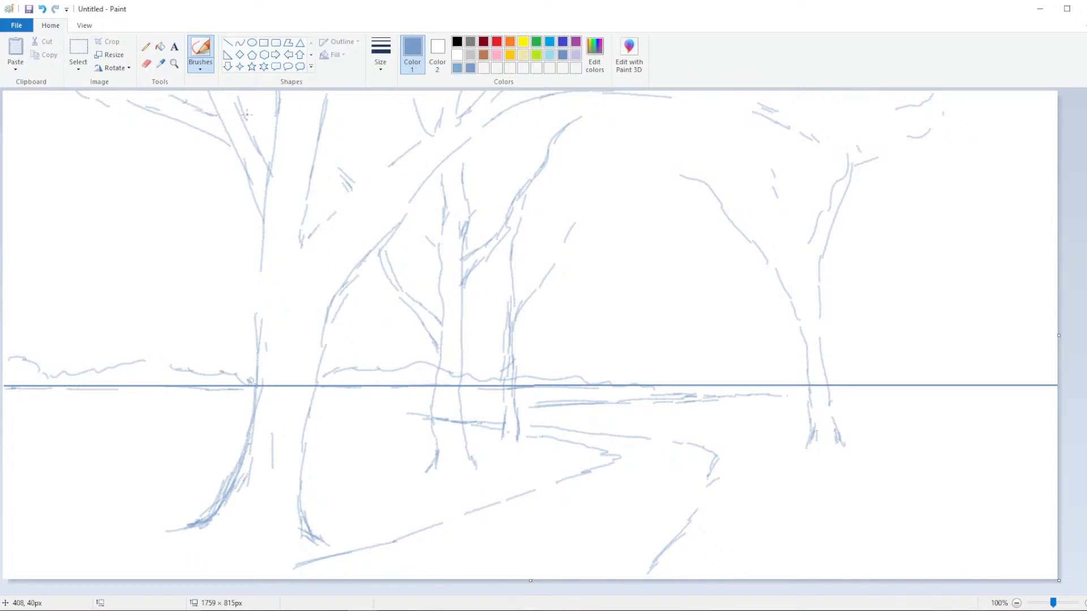
pyautogui.hotkey('ctrl', 'z')
# Switch to the Marker brush at the thickest stroke size
pyautogui.click(200, 70)
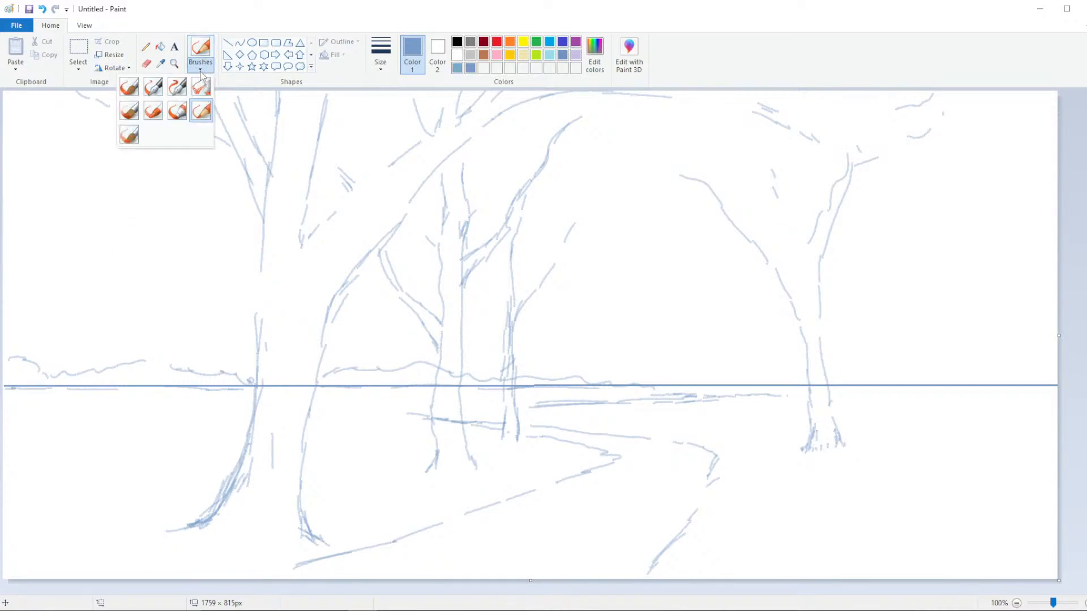
pyautogui.click(201, 111)
pyautogui.click(381, 57)
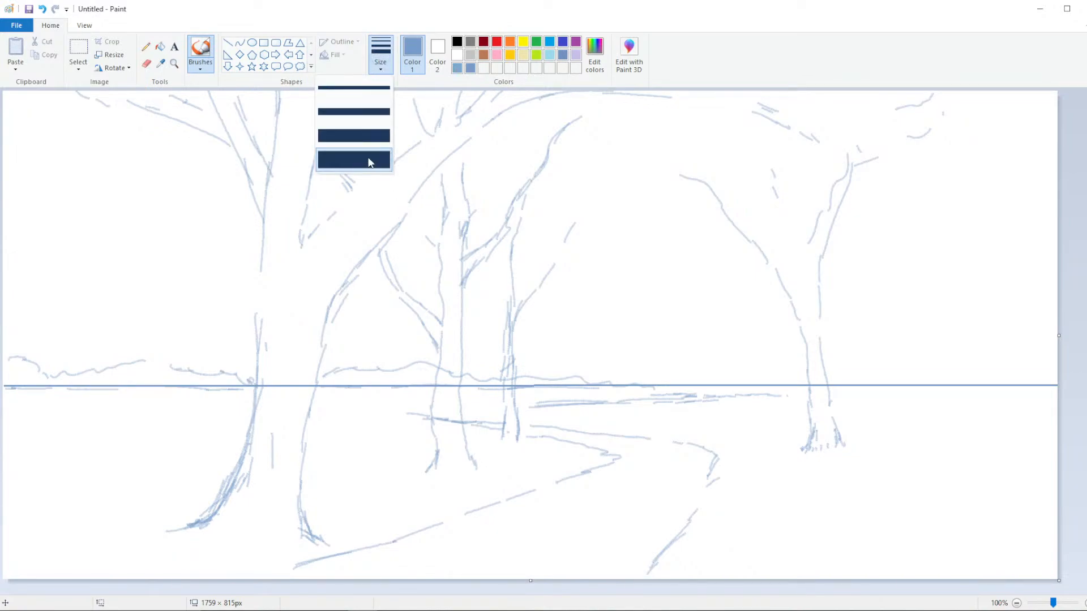
pyautogui.click(368, 160)
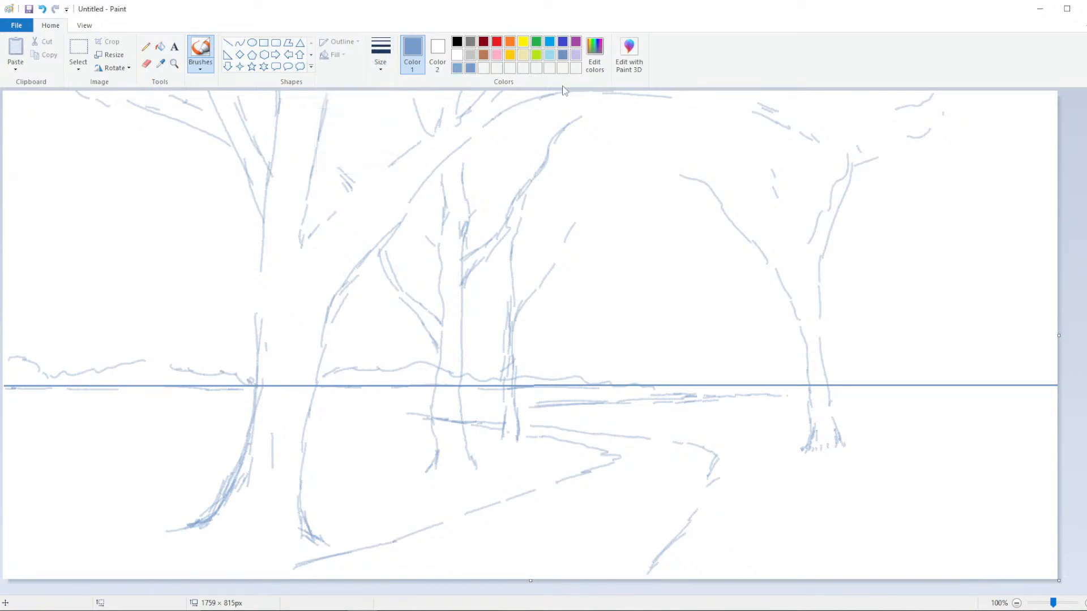
# Mix a light sky blue with red 163, green 204 and blue 237 as the drawing color
pyautogui.click(594, 53)
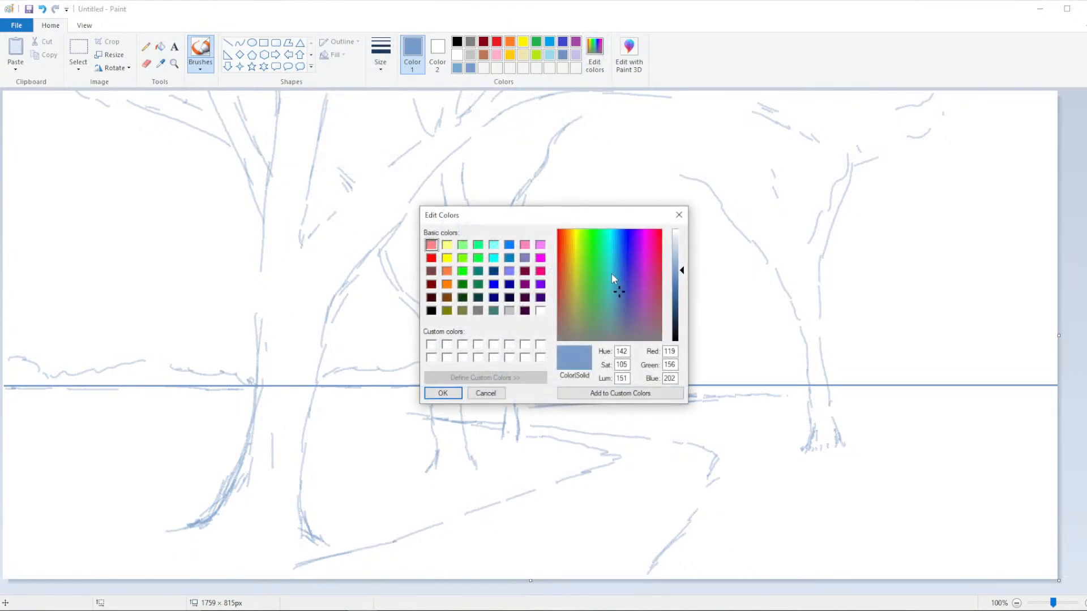
pyautogui.moveTo(614, 295); pyautogui.dragTo(618, 273)
pyautogui.moveTo(680, 256); pyautogui.dragTo(681, 252)
pyautogui.click(442, 392)
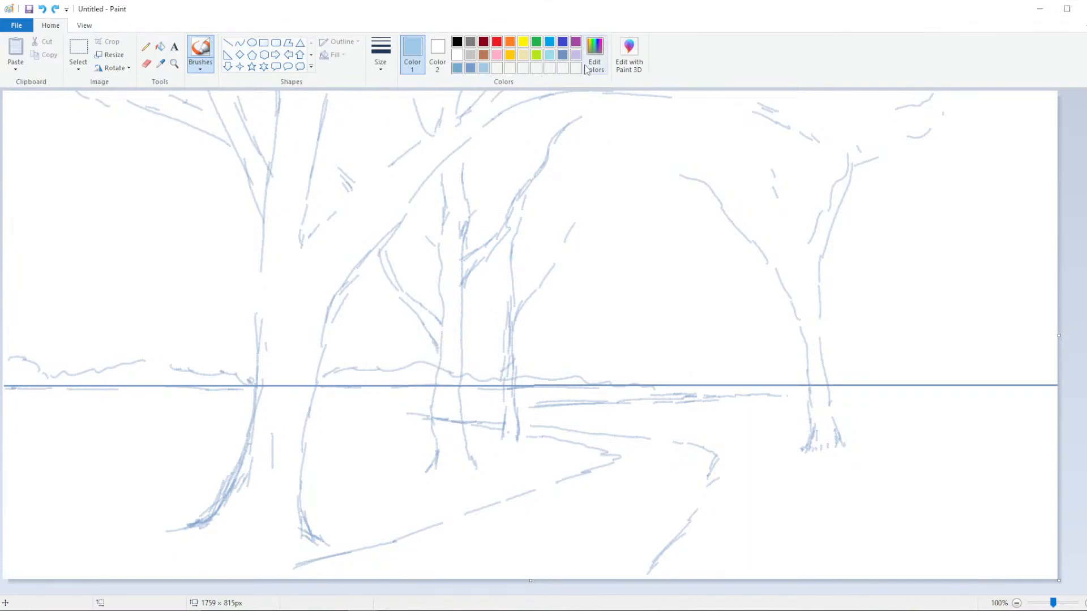
pyautogui.click(595, 49)
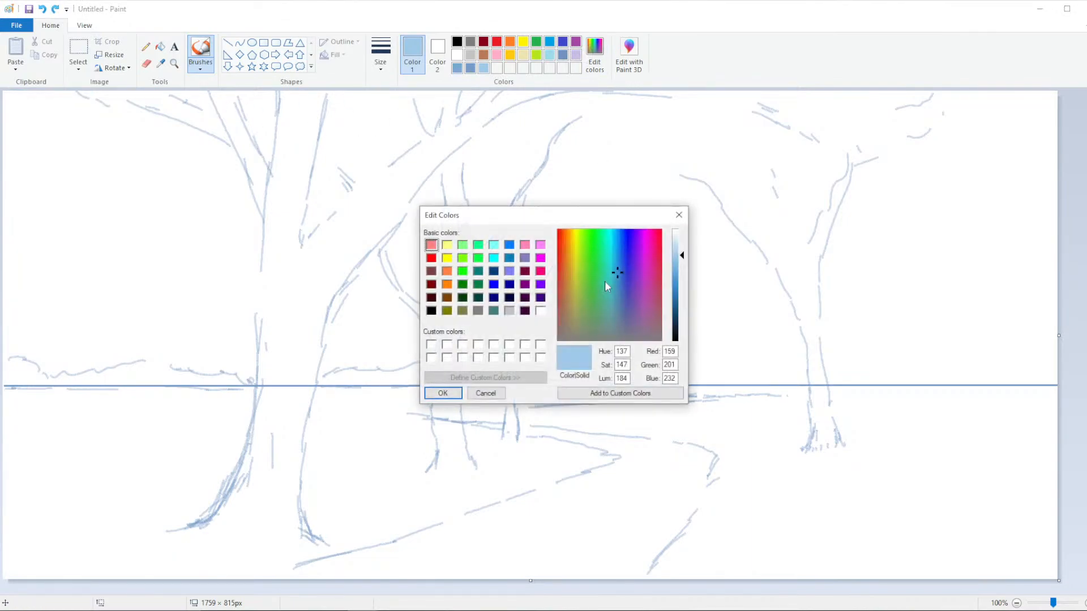
pyautogui.click(439, 395)
# Paint the start of the sky in the canvas's upper-left corner with the Marker brush at the thickest size
pyautogui.moveTo(24, 108)
pyautogui.mouseDown()
pyautogui.moveTo(6, 94)
pyautogui.moveTo(38, 93)
pyautogui.moveTo(17, 96)
pyautogui.moveTo(41, 105)
pyautogui.moveTo(44, 129)
pyautogui.moveTo(82, 109)
pyautogui.mouseUp()
pyautogui.click(201, 68)
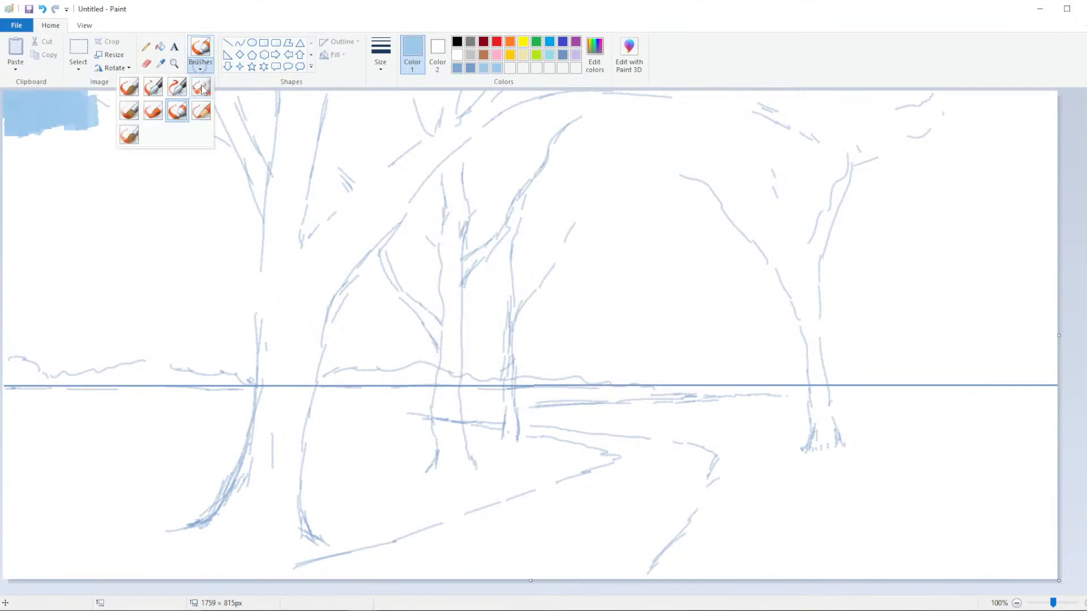
pyautogui.click(188, 113)
pyautogui.click(380, 54)
pyautogui.click(354, 159)
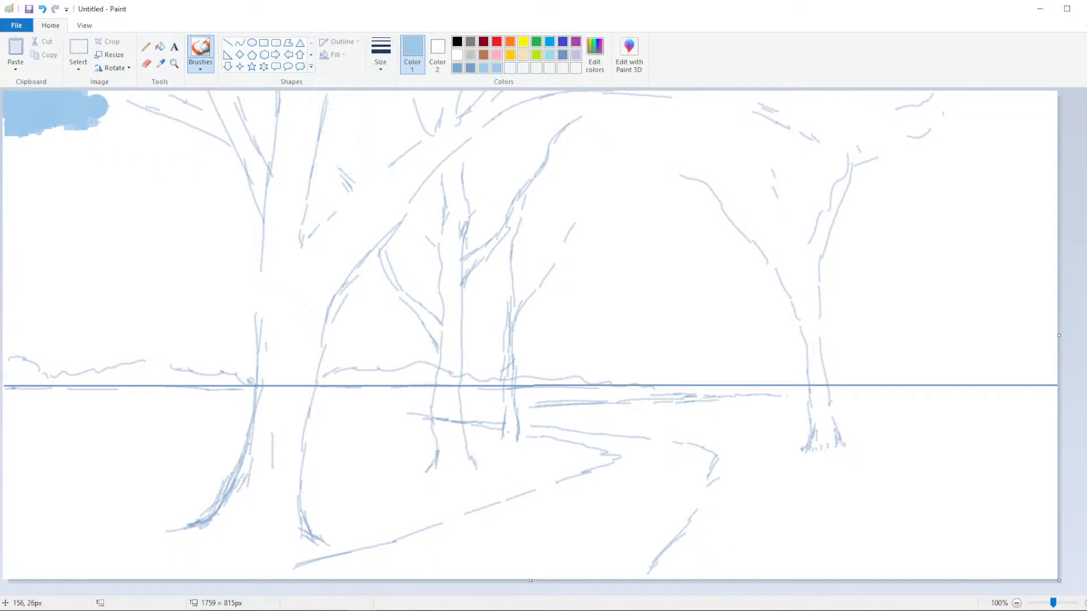
pyautogui.moveTo(97, 106)
pyautogui.mouseDown()
pyautogui.moveTo(119, 136)
pyautogui.moveTo(133, 113)
pyautogui.moveTo(150, 155)
pyautogui.moveTo(200, 176)
pyautogui.moveTo(295, 121)
pyautogui.mouseUp()
# Try painting the sky across the large tree with the Oil brush at the thickest size, and undo those strokes
pyautogui.click(200, 56)
pyautogui.click(128, 110)
pyautogui.click(380, 54)
pyautogui.click(348, 159)
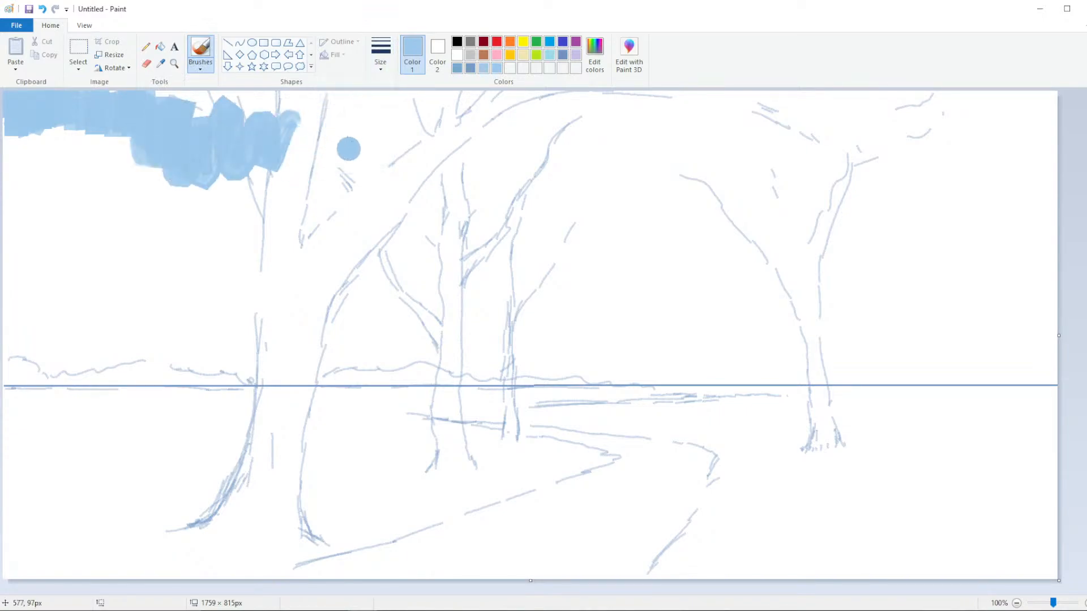
pyautogui.moveTo(348, 149)
pyautogui.mouseDown()
pyautogui.moveTo(319, 135)
pyautogui.moveTo(408, 145)
pyautogui.mouseUp()
pyautogui.hotkey('ctrl', 'z')
pyautogui.hotkey('ctrl', 'z')
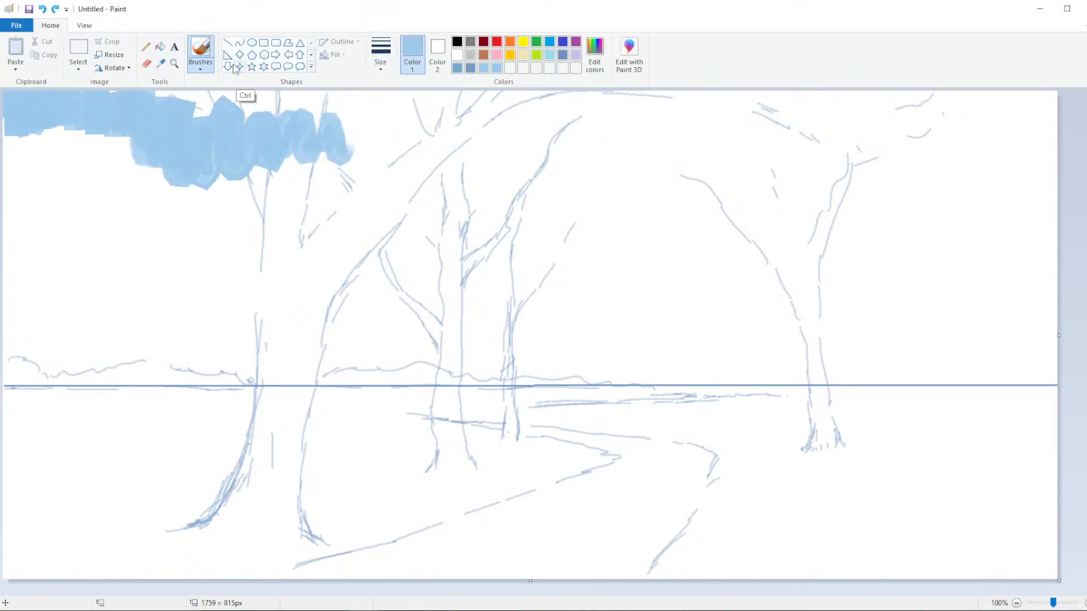
pyautogui.hotkey('ctrl', 'z')
pyautogui.hotkey('ctrl', 'z')
pyautogui.hotkey('ctrl', 'z')
# Paint the sky's uppermost band across the canvas with the thickest Marker brush, leaving the large trunk and main branches unpainted
pyautogui.click(200, 66)
pyautogui.click(175, 110)
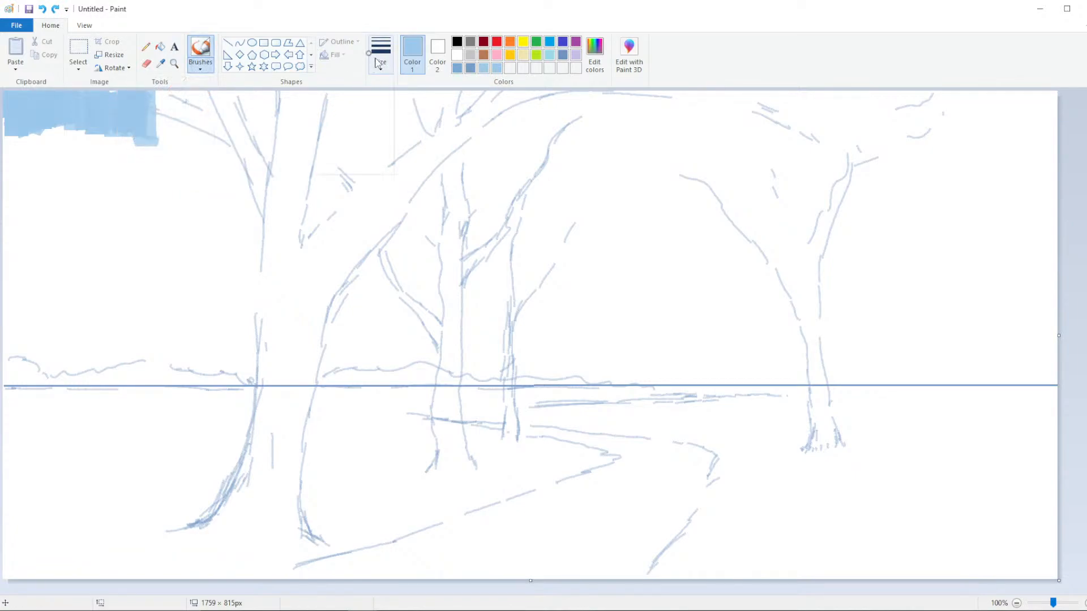
pyautogui.click(378, 64)
pyautogui.click(351, 163)
pyautogui.moveTo(165, 105)
pyautogui.mouseDown()
pyautogui.moveTo(197, 95)
pyautogui.moveTo(204, 134)
pyautogui.moveTo(227, 139)
pyautogui.moveTo(245, 127)
pyautogui.moveTo(251, 84)
pyautogui.moveTo(279, 113)
pyautogui.mouseUp()
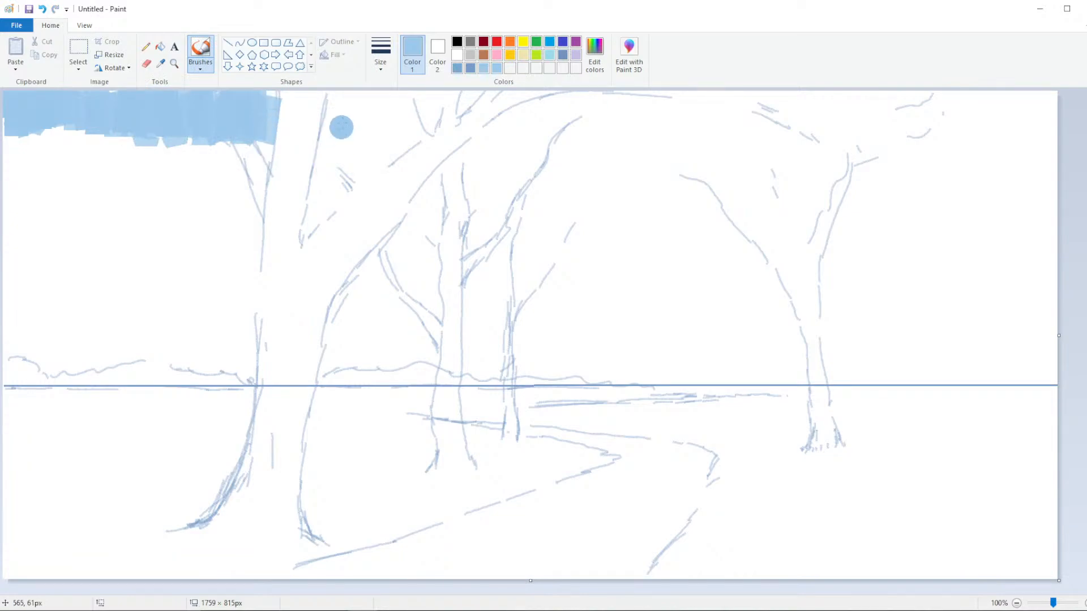
pyautogui.moveTo(341, 128)
pyautogui.mouseDown()
pyautogui.moveTo(338, 103)
pyautogui.moveTo(356, 129)
pyautogui.moveTo(383, 126)
pyautogui.moveTo(405, 102)
pyautogui.moveTo(411, 128)
pyautogui.moveTo(448, 97)
pyautogui.moveTo(463, 107)
pyautogui.moveTo(414, 125)
pyautogui.moveTo(417, 135)
pyautogui.moveTo(467, 101)
pyautogui.moveTo(339, 171)
pyautogui.moveTo(335, 153)
pyautogui.moveTo(481, 145)
pyautogui.moveTo(482, 132)
pyautogui.moveTo(507, 133)
pyautogui.moveTo(520, 108)
pyautogui.moveTo(569, 97)
pyautogui.moveTo(580, 118)
pyautogui.moveTo(595, 101)
pyautogui.moveTo(565, 115)
pyautogui.moveTo(587, 94)
pyautogui.moveTo(630, 131)
pyautogui.moveTo(662, 115)
pyautogui.moveTo(655, 94)
pyautogui.moveTo(664, 89)
pyautogui.moveTo(675, 123)
pyautogui.moveTo(696, 135)
pyautogui.moveTo(707, 135)
pyautogui.moveTo(713, 98)
pyautogui.moveTo(733, 100)
pyautogui.moveTo(713, 102)
pyautogui.moveTo(748, 108)
pyautogui.mouseUp()
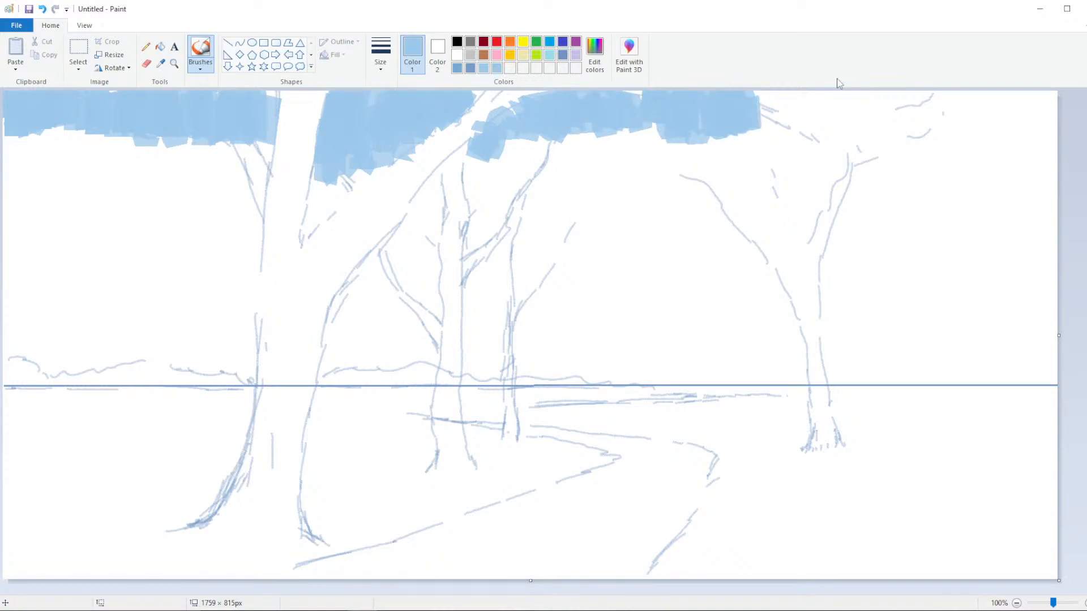
pyautogui.moveTo(946, 104)
pyautogui.mouseDown()
pyautogui.moveTo(985, 116)
pyautogui.moveTo(1034, 107)
pyautogui.mouseUp()
pyautogui.moveTo(911, 105)
pyautogui.mouseDown()
pyautogui.moveTo(892, 112)
pyautogui.moveTo(928, 99)
pyautogui.moveTo(866, 113)
pyautogui.moveTo(771, 95)
pyautogui.moveTo(827, 107)
pyautogui.moveTo(866, 101)
pyautogui.mouseUp()
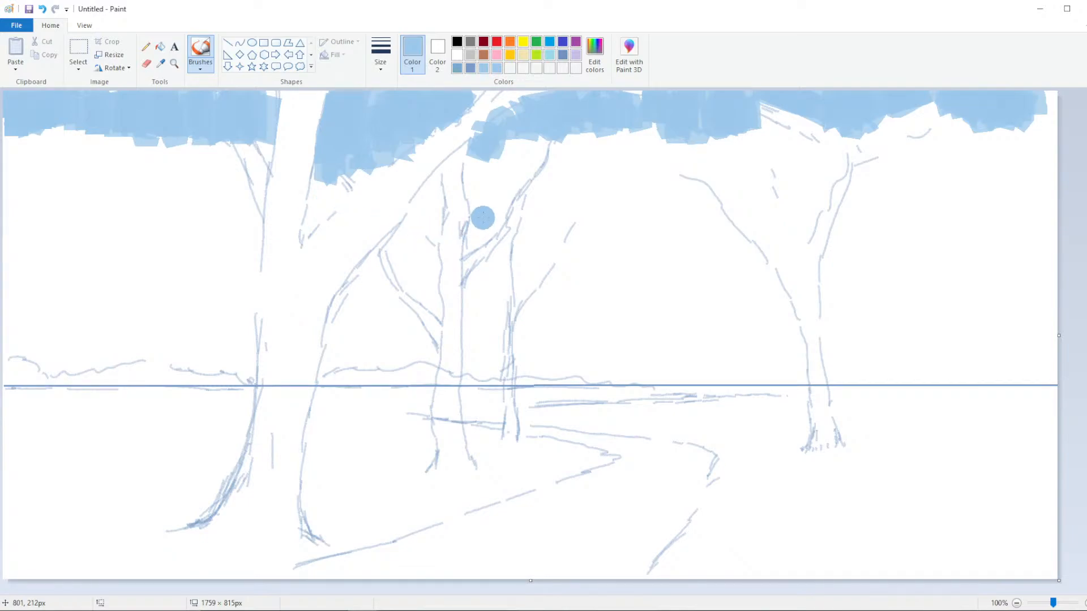
# Mix a new light blue shade and paint a second sky band between the canvas's left edge and the large tree
pyautogui.click(591, 68)
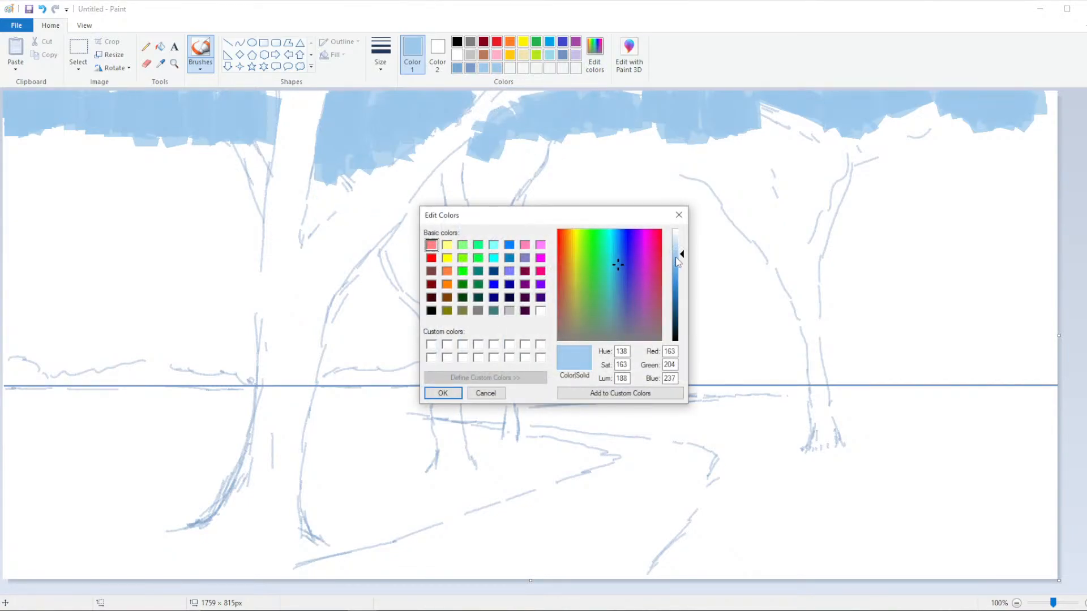
pyautogui.click(456, 396)
pyautogui.moveTo(31, 155)
pyautogui.mouseDown()
pyautogui.moveTo(14, 164)
pyautogui.moveTo(29, 133)
pyautogui.moveTo(82, 170)
pyautogui.moveTo(120, 139)
pyautogui.moveTo(145, 176)
pyautogui.moveTo(187, 144)
pyautogui.moveTo(164, 190)
pyautogui.moveTo(227, 155)
pyautogui.moveTo(244, 193)
pyautogui.moveTo(250, 169)
pyautogui.mouseUp()
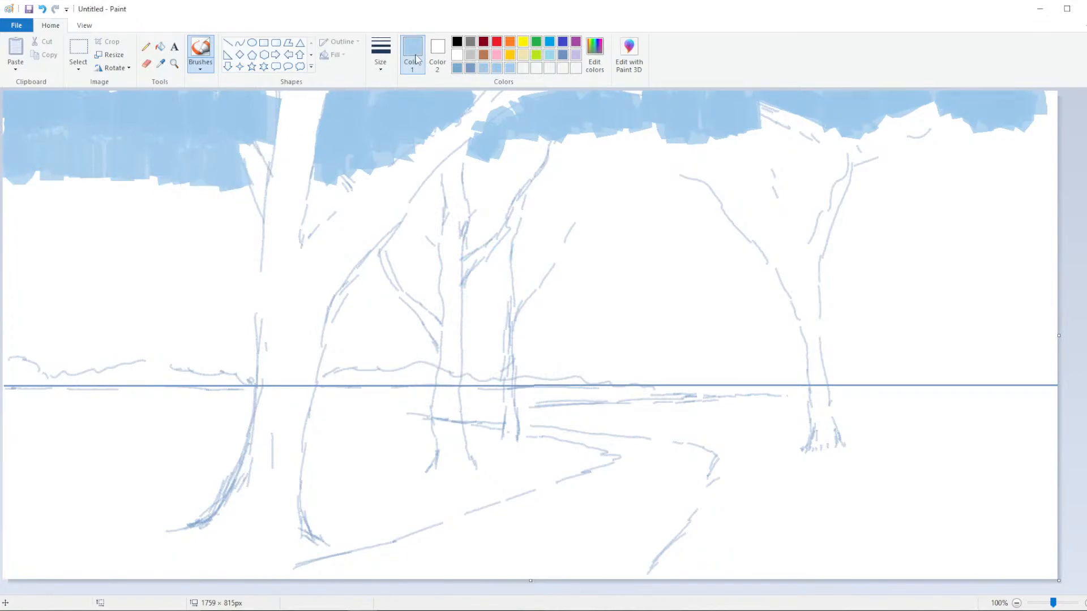
# Continue the second sky band at the thickest size from the large trunk, around the branches, to the far forked tree
pyautogui.click(381, 54)
pyautogui.click(385, 111)
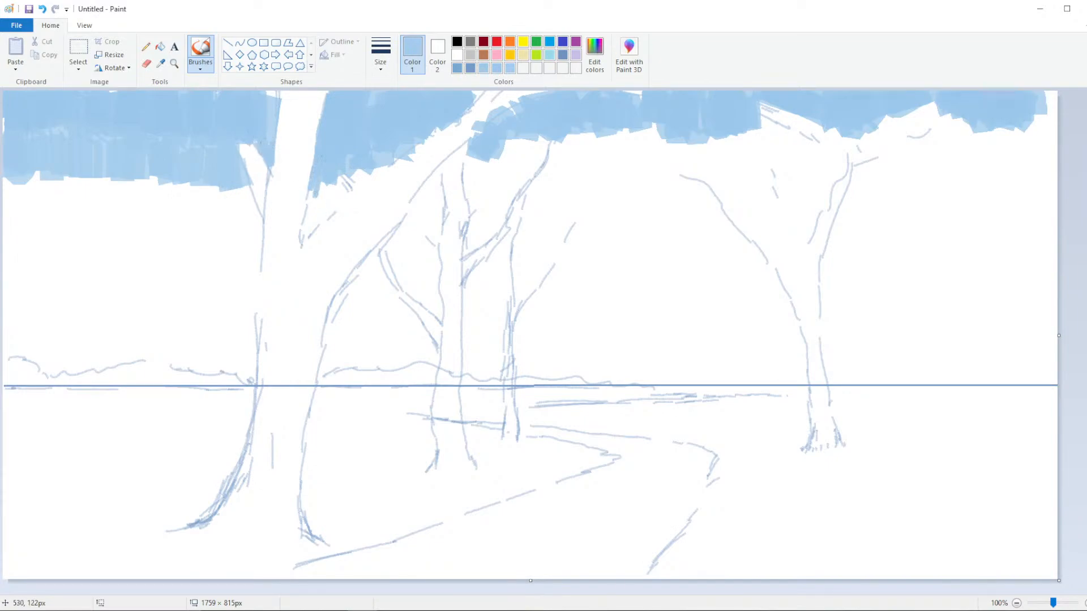
pyautogui.click(380, 54)
pyautogui.click(381, 156)
pyautogui.moveTo(343, 193); pyautogui.dragTo(316, 185)
pyautogui.moveTo(424, 173)
pyautogui.mouseDown()
pyautogui.moveTo(440, 196)
pyautogui.moveTo(429, 179)
pyautogui.moveTo(424, 193)
pyautogui.moveTo(436, 198)
pyautogui.moveTo(468, 183)
pyautogui.moveTo(473, 152)
pyautogui.moveTo(496, 169)
pyautogui.moveTo(512, 167)
pyautogui.moveTo(513, 152)
pyautogui.moveTo(541, 181)
pyautogui.mouseUp()
pyautogui.moveTo(566, 136)
pyautogui.mouseDown()
pyautogui.moveTo(578, 169)
pyautogui.moveTo(614, 169)
pyautogui.moveTo(634, 136)
pyautogui.moveTo(651, 170)
pyautogui.moveTo(666, 128)
pyautogui.moveTo(691, 170)
pyautogui.moveTo(713, 141)
pyautogui.moveTo(736, 181)
pyautogui.moveTo(758, 146)
pyautogui.mouseUp()
pyautogui.moveTo(540, 183); pyautogui.dragTo(569, 164)
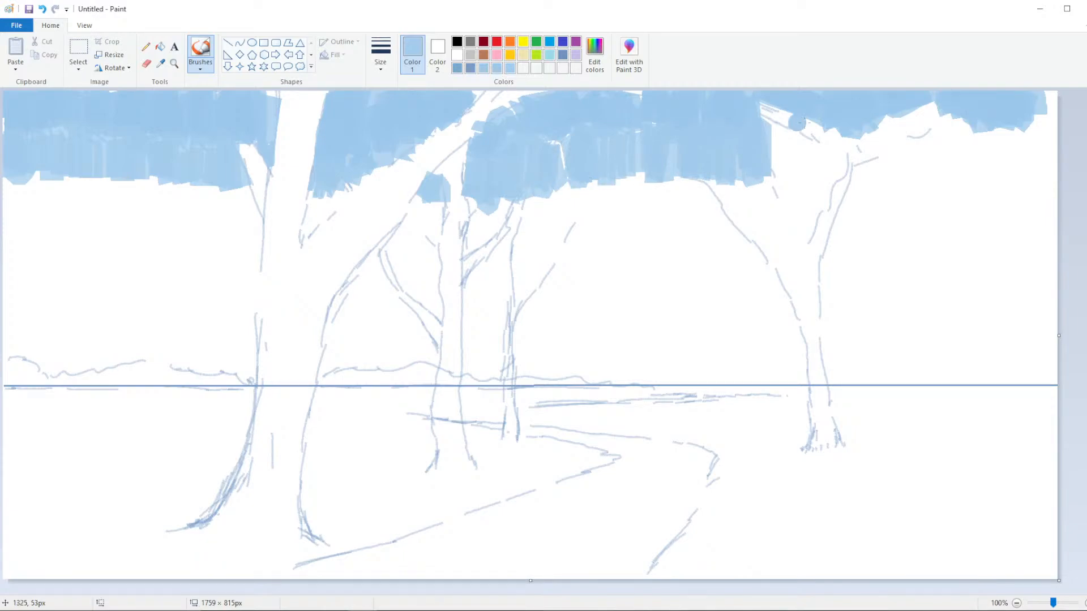
pyautogui.moveTo(770, 130)
pyautogui.mouseDown()
pyautogui.moveTo(780, 164)
pyautogui.moveTo(811, 159)
pyautogui.mouseUp()
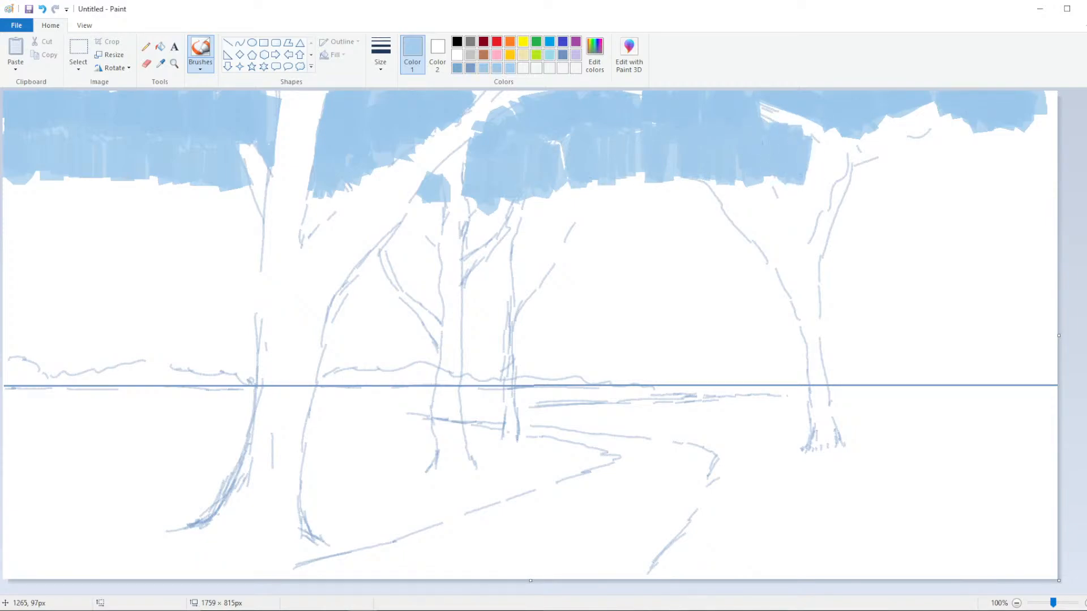
# Sample the sky's blue, mix the shade for the third band, and paint that band from the canvas's left edge to the large tree
pyautogui.click(161, 63)
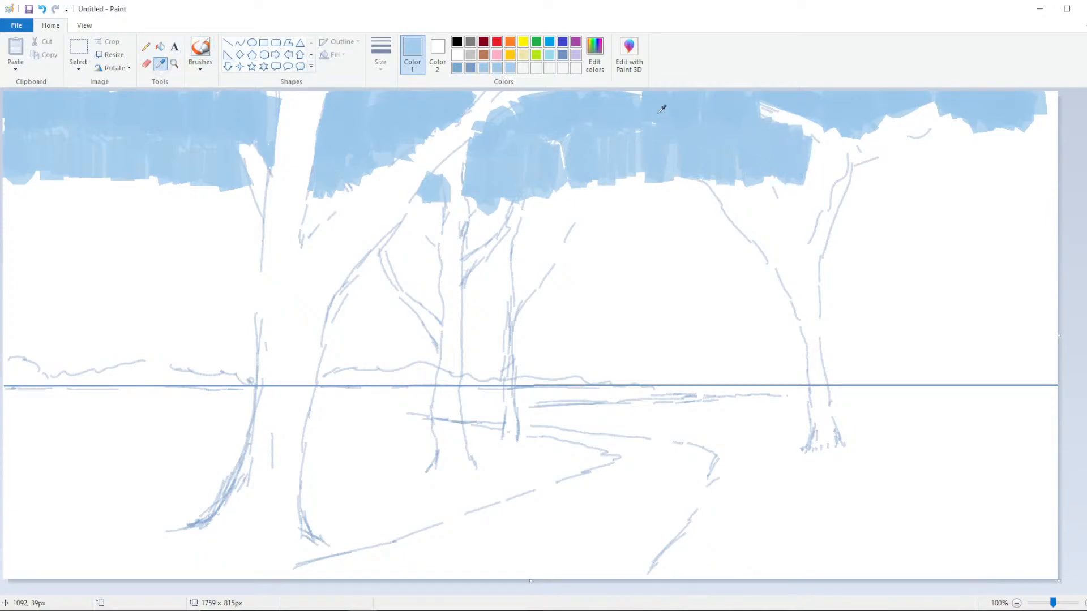
pyautogui.click(692, 105)
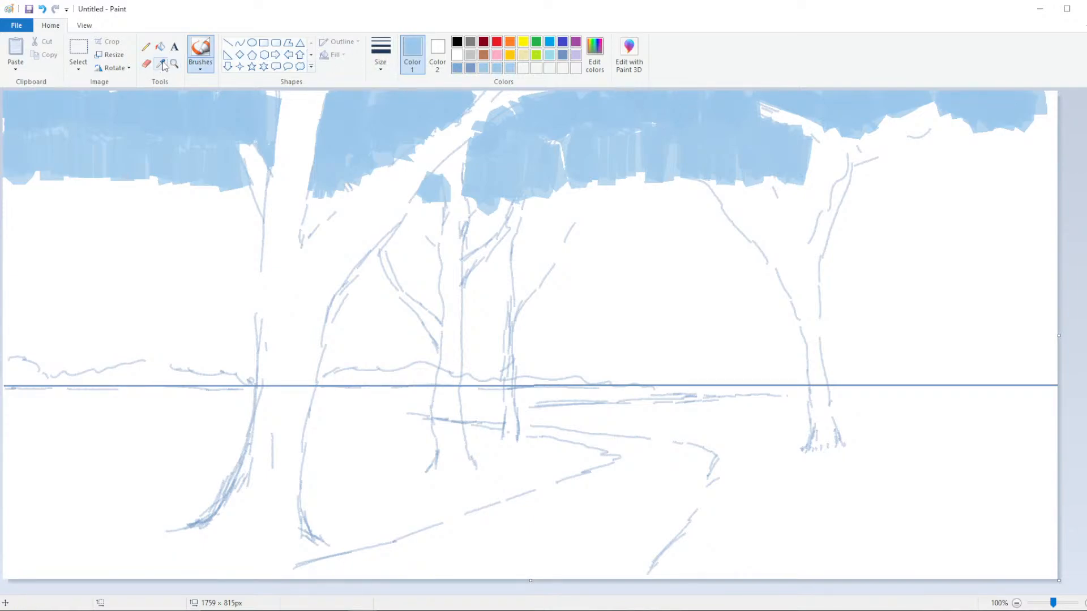
pyautogui.click(595, 53)
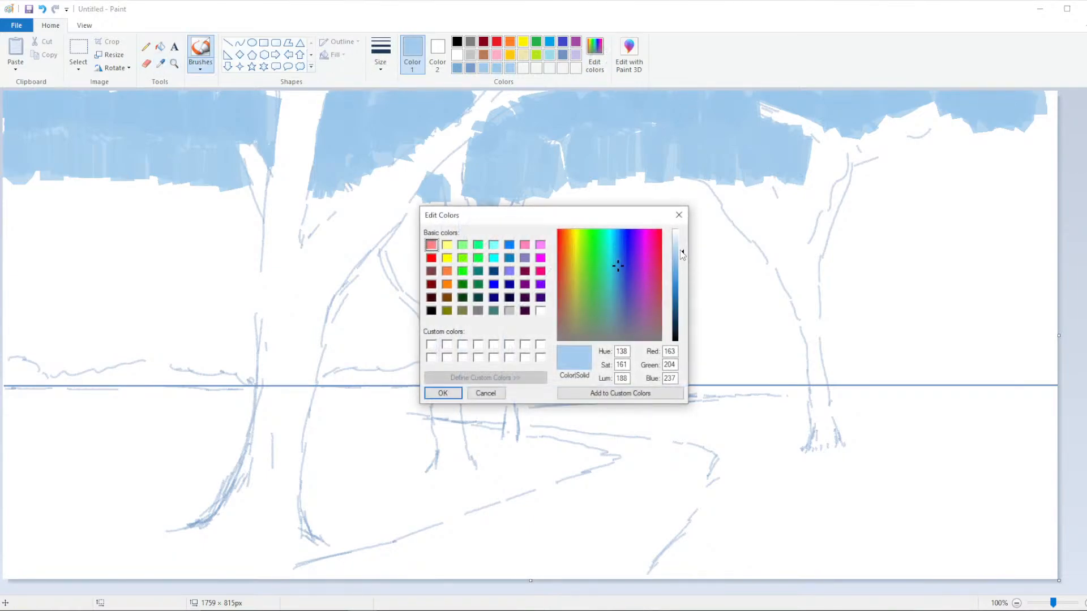
pyautogui.click(459, 394)
pyautogui.moveTo(22, 190)
pyautogui.mouseDown()
pyautogui.moveTo(12, 161)
pyautogui.moveTo(50, 181)
pyautogui.moveTo(81, 241)
pyautogui.moveTo(138, 175)
pyautogui.moveTo(183, 239)
pyautogui.moveTo(206, 196)
pyautogui.moveTo(252, 208)
pyautogui.moveTo(226, 193)
pyautogui.moveTo(249, 195)
pyautogui.mouseUp()
# Continue the third sky band from the large trunk, around the branches and slender trees, to the far forked tree, using a thinner brush size
pyautogui.click(381, 53)
pyautogui.click(376, 152)
pyautogui.click(381, 54)
pyautogui.click(379, 118)
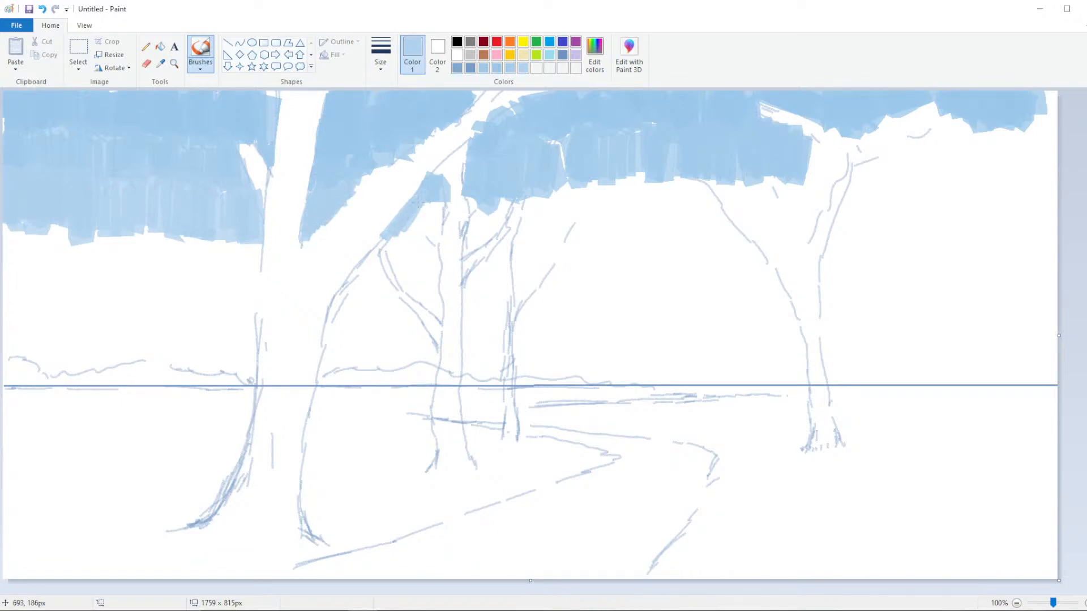
pyautogui.moveTo(414, 215); pyautogui.dragTo(427, 229)
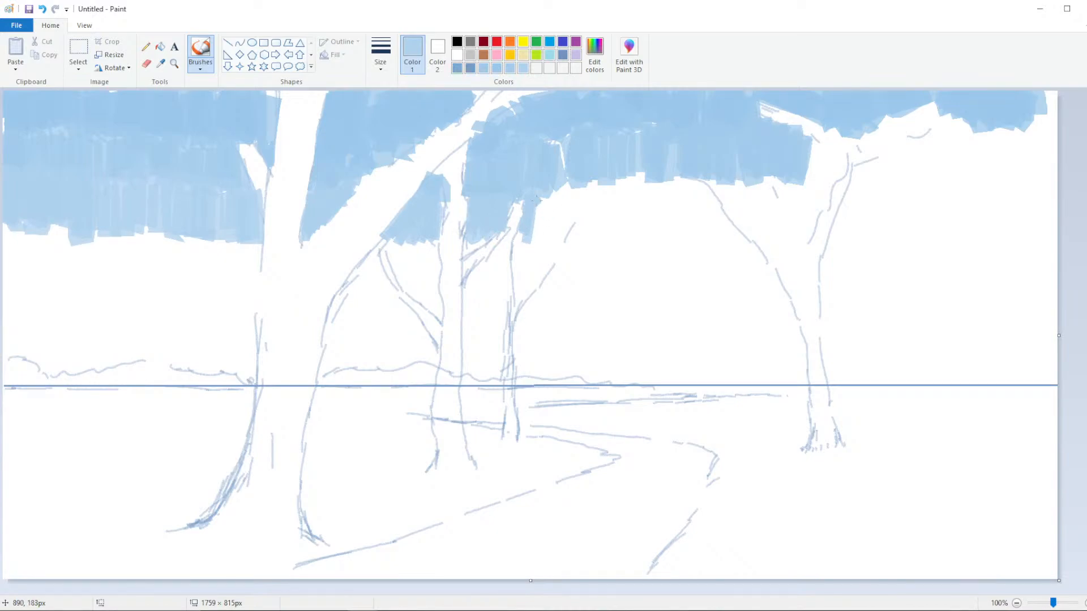
pyautogui.moveTo(536, 199)
pyautogui.mouseDown()
pyautogui.moveTo(553, 215)
pyautogui.moveTo(500, 130)
pyautogui.moveTo(516, 215)
pyautogui.moveTo(561, 207)
pyautogui.moveTo(573, 248)
pyautogui.moveTo(605, 243)
pyautogui.moveTo(623, 192)
pyautogui.moveTo(630, 244)
pyautogui.moveTo(673, 241)
pyautogui.moveTo(693, 180)
pyautogui.moveTo(719, 225)
pyautogui.mouseUp()
# Extend the third sky band from the forked tree to the canvas's right edge at the thickest brush size
pyautogui.click(390, 43)
pyautogui.click(381, 155)
pyautogui.moveTo(788, 184)
pyautogui.mouseDown()
pyautogui.moveTo(805, 232)
pyautogui.moveTo(808, 211)
pyautogui.moveTo(778, 202)
pyautogui.moveTo(801, 237)
pyautogui.moveTo(852, 204)
pyautogui.moveTo(822, 228)
pyautogui.moveTo(806, 193)
pyautogui.moveTo(772, 223)
pyautogui.moveTo(786, 237)
pyautogui.moveTo(852, 219)
pyautogui.moveTo(914, 221)
pyautogui.moveTo(903, 257)
pyautogui.moveTo(956, 250)
pyautogui.moveTo(972, 186)
pyautogui.moveTo(1038, 183)
pyautogui.moveTo(1056, 211)
pyautogui.mouseUp()
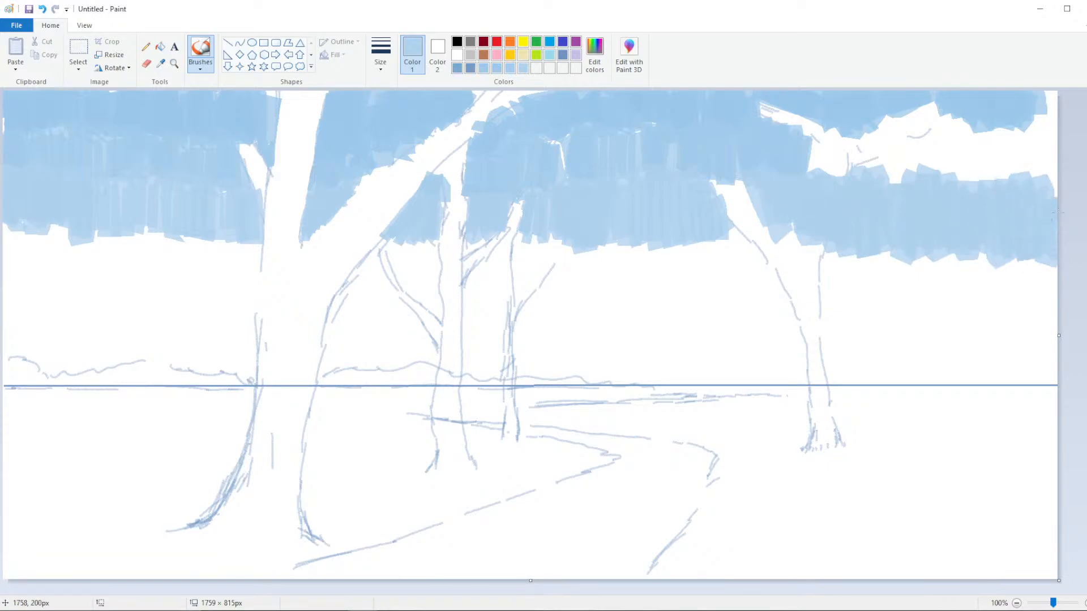
# Sample the second and uppermost bands' blues and fill the white gap between the forked tree's upper branches and the canvas's right edge
pyautogui.click(160, 67)
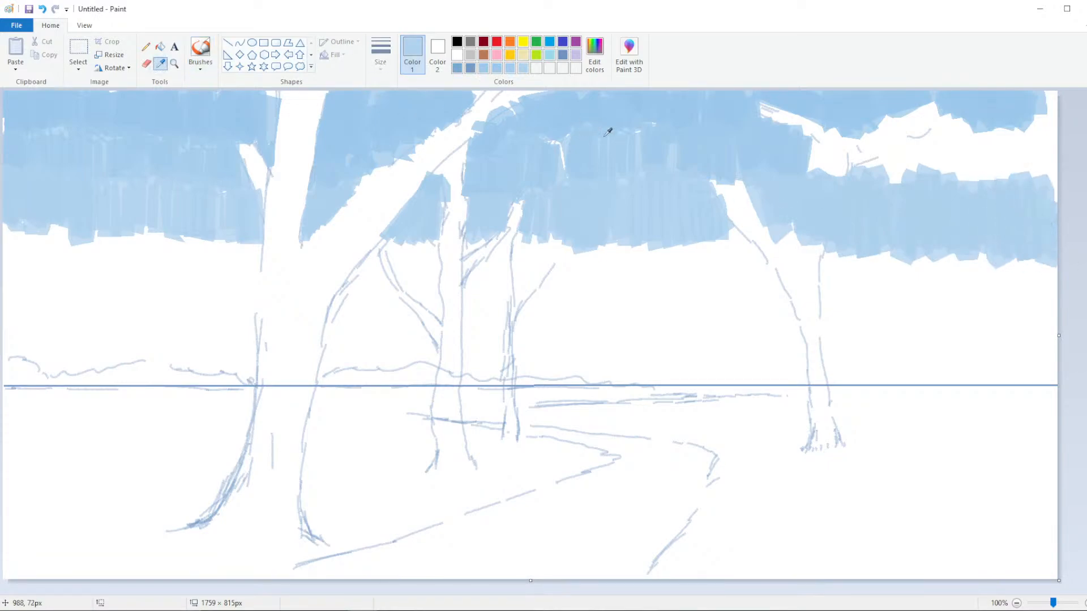
pyautogui.click(785, 143)
pyautogui.moveTo(815, 133)
pyautogui.mouseDown()
pyautogui.moveTo(869, 167)
pyautogui.moveTo(887, 123)
pyautogui.moveTo(909, 117)
pyautogui.moveTo(945, 170)
pyautogui.moveTo(959, 120)
pyautogui.moveTo(965, 159)
pyautogui.moveTo(982, 170)
pyautogui.moveTo(1002, 130)
pyautogui.moveTo(1025, 181)
pyautogui.moveTo(1038, 128)
pyautogui.moveTo(1052, 196)
pyautogui.mouseUp()
pyautogui.click(161, 65)
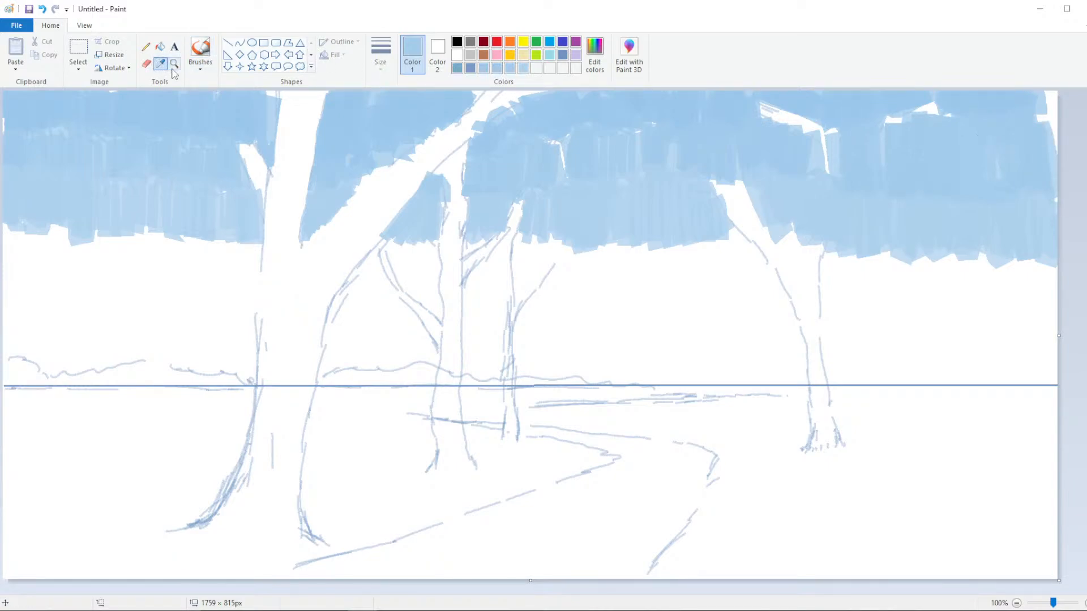
pyautogui.click(872, 105)
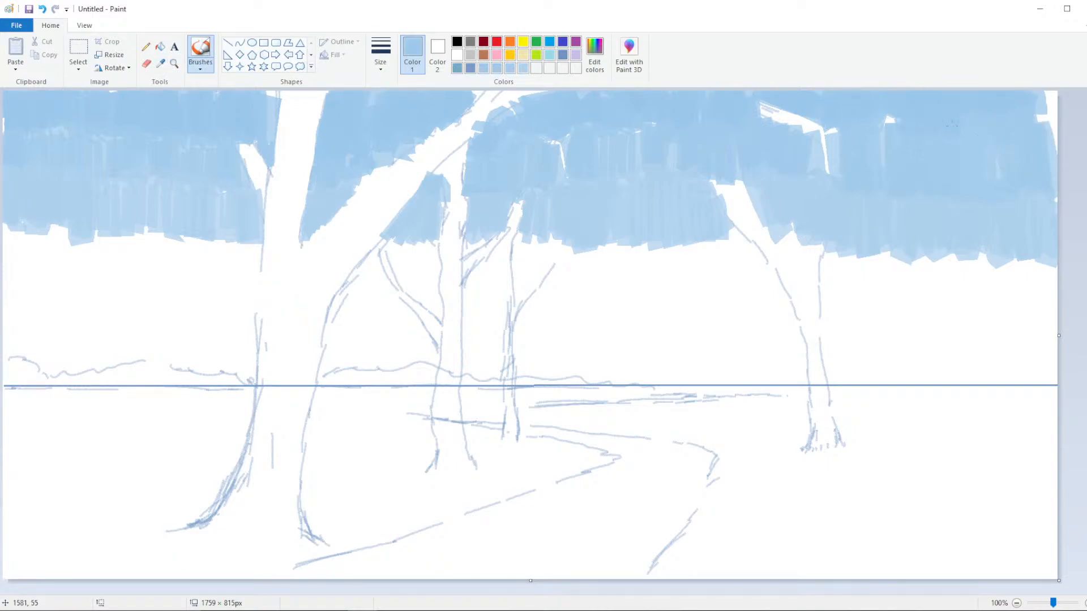
pyautogui.moveTo(1011, 132); pyautogui.dragTo(1057, 101)
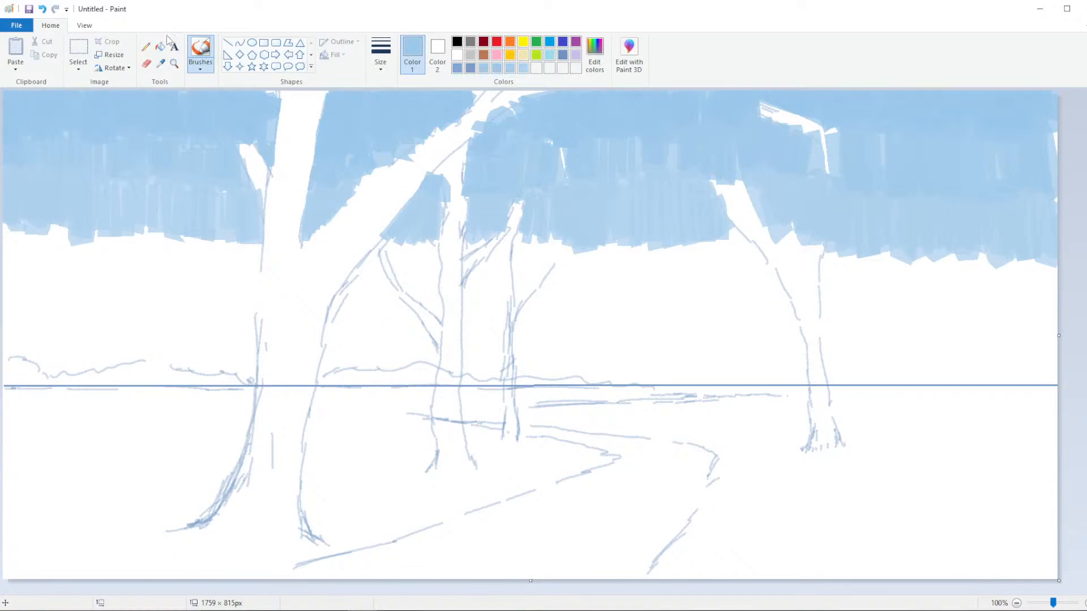
# Sample the third band's blue and try a paler shade, RGB 199, 223, 243, below it at the canvas's left edge
pyautogui.click(161, 64)
pyautogui.click(196, 176)
pyautogui.click(592, 69)
pyautogui.moveTo(680, 252); pyautogui.dragTo(680, 246)
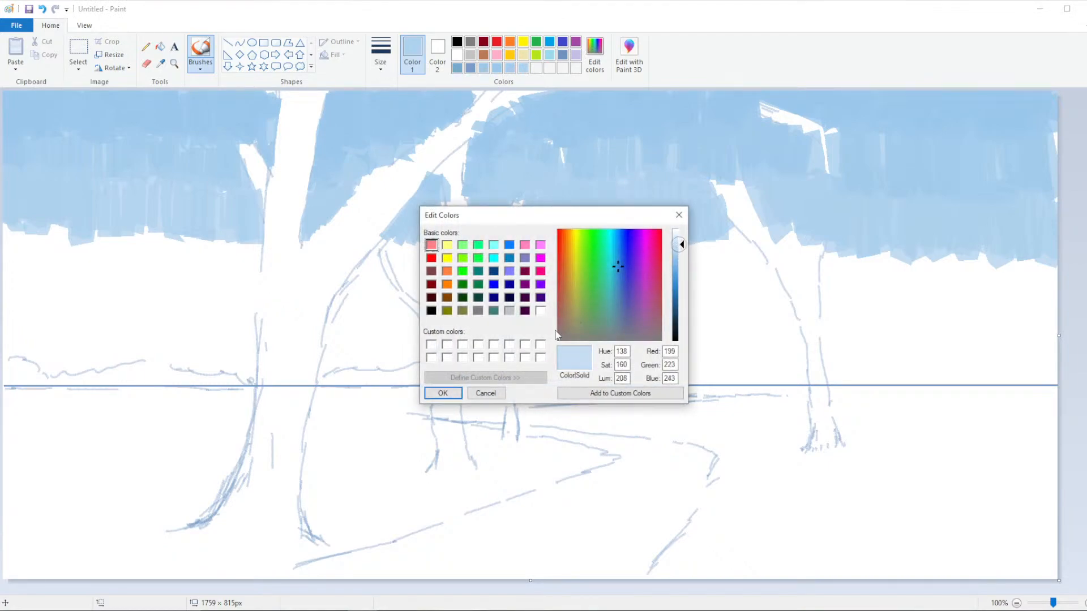
pyautogui.click(443, 393)
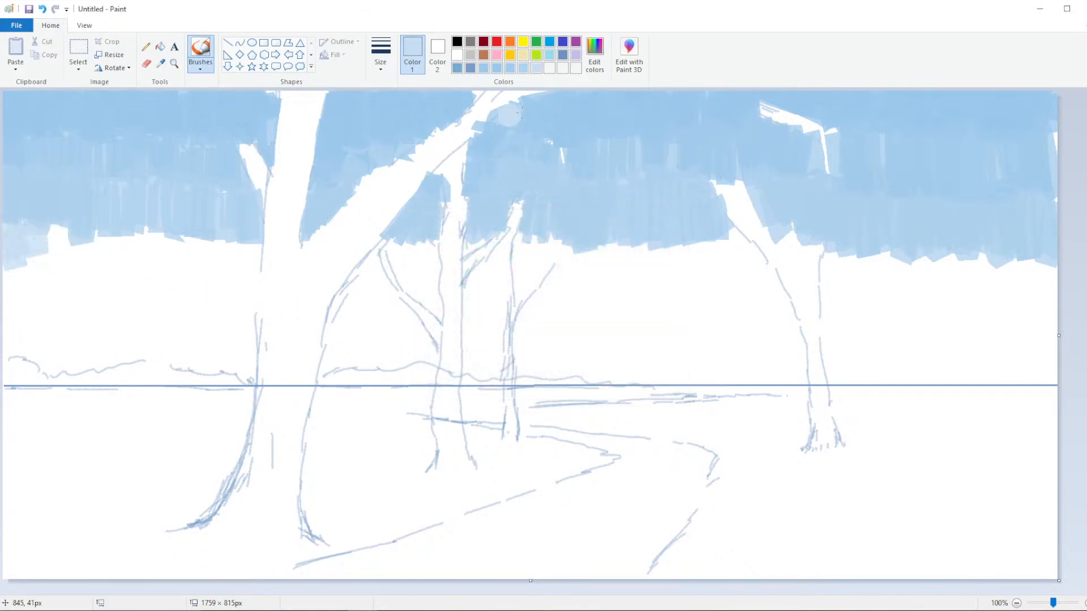
# Set the colour to RGB 176, 210, 238 and paint the fourth sky band from the left edge past the large trunk to the slender tree
pyautogui.click(595, 62)
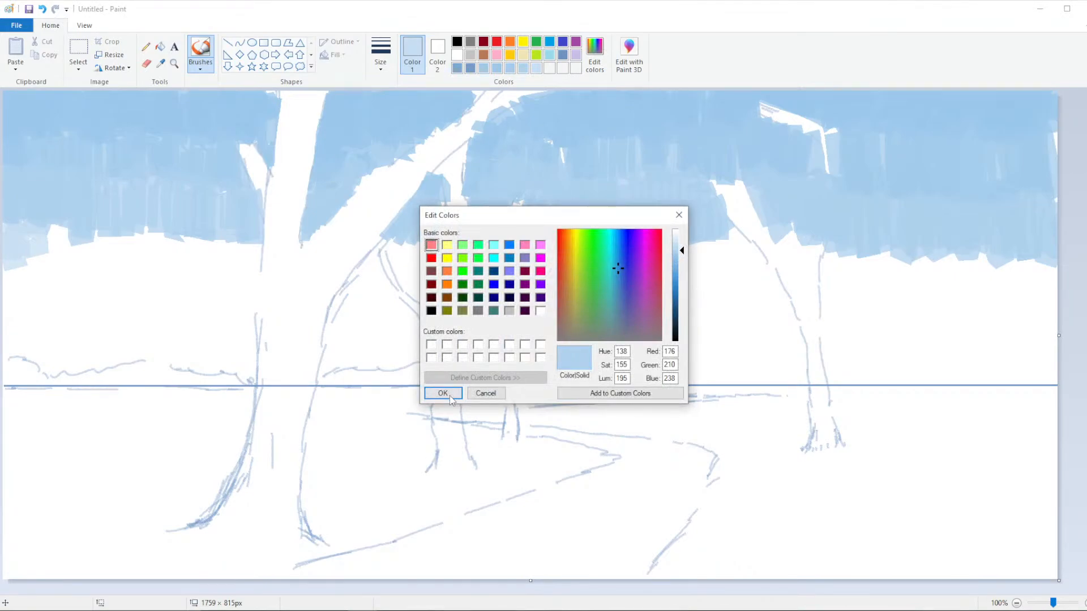
pyautogui.click(450, 396)
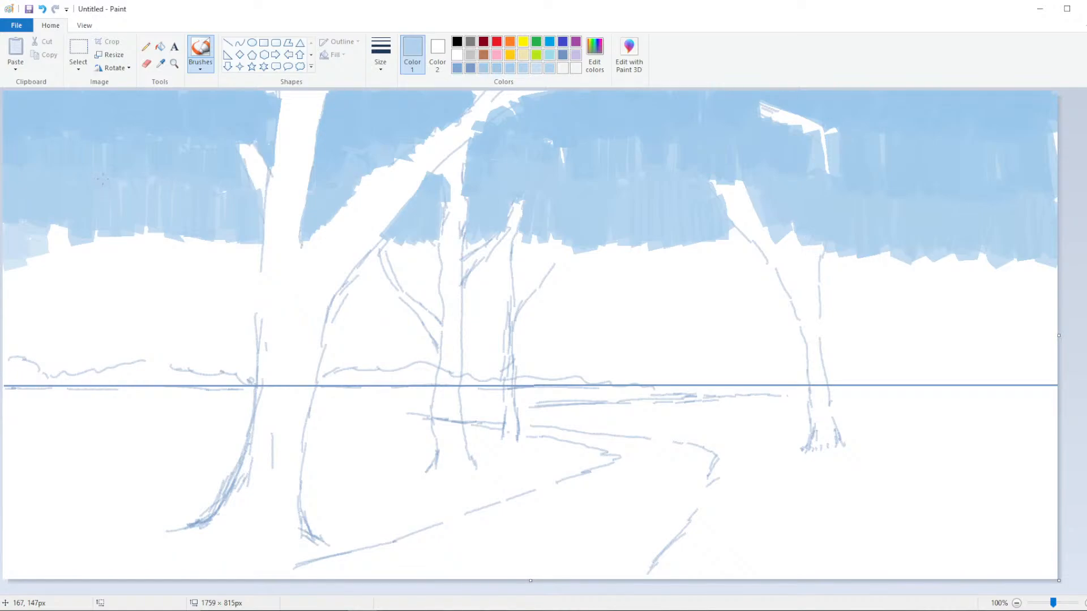
pyautogui.moveTo(91, 229)
pyautogui.mouseDown()
pyautogui.moveTo(7, 245)
pyautogui.moveTo(68, 266)
pyautogui.moveTo(126, 241)
pyautogui.moveTo(158, 255)
pyautogui.moveTo(236, 246)
pyautogui.moveTo(265, 266)
pyautogui.mouseUp()
pyautogui.moveTo(304, 232)
pyautogui.mouseDown()
pyautogui.moveTo(359, 253)
pyautogui.moveTo(381, 244)
pyautogui.moveTo(410, 299)
pyautogui.moveTo(429, 297)
pyautogui.mouseUp()
# Continue the fourth sky band with a thinner brush through the slender trees to the forked tree, and with the thickest size to the right edge
pyautogui.click(381, 51)
pyautogui.click(351, 111)
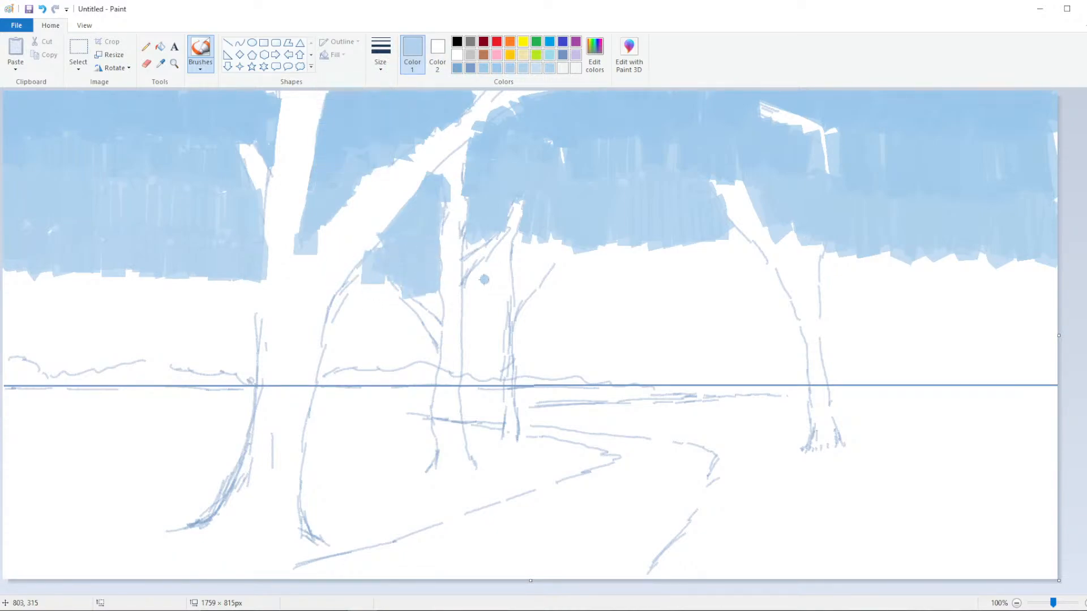
pyautogui.moveTo(487, 265)
pyautogui.mouseDown()
pyautogui.moveTo(517, 233)
pyautogui.moveTo(543, 243)
pyautogui.moveTo(535, 192)
pyautogui.moveTo(561, 287)
pyautogui.moveTo(590, 266)
pyautogui.moveTo(613, 277)
pyautogui.moveTo(605, 242)
pyautogui.moveTo(643, 235)
pyautogui.moveTo(657, 234)
pyautogui.moveTo(660, 257)
pyautogui.moveTo(685, 284)
pyautogui.moveTo(717, 247)
pyautogui.moveTo(707, 287)
pyautogui.moveTo(739, 289)
pyautogui.moveTo(793, 283)
pyautogui.mouseUp()
pyautogui.click(381, 51)
pyautogui.click(351, 157)
pyautogui.moveTo(838, 266)
pyautogui.mouseDown()
pyautogui.moveTo(833, 293)
pyautogui.moveTo(853, 301)
pyautogui.moveTo(895, 269)
pyautogui.moveTo(883, 304)
pyautogui.moveTo(950, 297)
pyautogui.moveTo(975, 311)
pyautogui.moveTo(983, 294)
pyautogui.moveTo(1006, 301)
pyautogui.moveTo(1024, 258)
pyautogui.mouseUp()
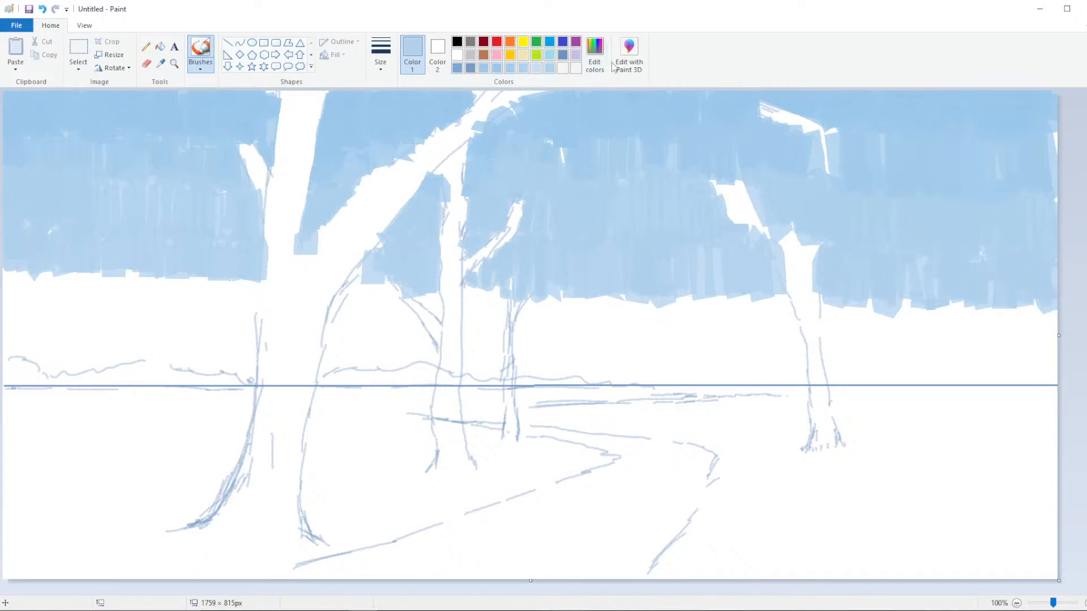
# Mix a turquoise-tinted light blue, RGB 175, 219, 239, and paint the fifth sky band across the canvas, skipping the main trunks
pyautogui.click(595, 53)
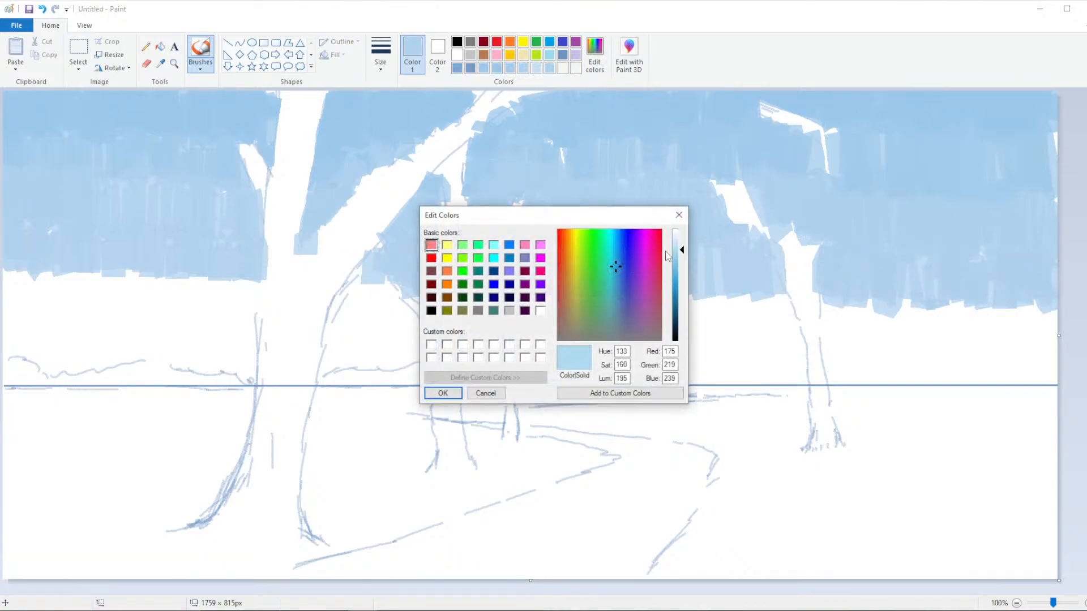
pyautogui.click(442, 393)
pyautogui.moveTo(44, 287)
pyautogui.mouseDown()
pyautogui.moveTo(17, 291)
pyautogui.moveTo(26, 309)
pyautogui.moveTo(97, 297)
pyautogui.moveTo(110, 314)
pyautogui.moveTo(141, 306)
pyautogui.moveTo(205, 326)
pyautogui.moveTo(261, 309)
pyautogui.mouseUp()
pyautogui.moveTo(345, 326)
pyautogui.mouseDown()
pyautogui.moveTo(369, 352)
pyautogui.moveTo(403, 344)
pyautogui.moveTo(434, 297)
pyautogui.moveTo(410, 287)
pyautogui.moveTo(431, 351)
pyautogui.mouseUp()
pyautogui.moveTo(473, 289)
pyautogui.mouseDown()
pyautogui.moveTo(466, 334)
pyautogui.moveTo(482, 354)
pyautogui.moveTo(550, 330)
pyautogui.moveTo(519, 332)
pyautogui.moveTo(527, 350)
pyautogui.moveTo(544, 348)
pyautogui.moveTo(590, 297)
pyautogui.moveTo(623, 321)
pyautogui.moveTo(607, 288)
pyautogui.moveTo(620, 336)
pyautogui.moveTo(641, 338)
pyautogui.moveTo(651, 356)
pyautogui.moveTo(676, 300)
pyautogui.moveTo(718, 359)
pyautogui.moveTo(737, 286)
pyautogui.moveTo(800, 352)
pyautogui.moveTo(828, 327)
pyautogui.moveTo(831, 355)
pyautogui.moveTo(863, 306)
pyautogui.moveTo(878, 338)
pyautogui.moveTo(918, 363)
pyautogui.moveTo(956, 367)
pyautogui.moveTo(1010, 299)
pyautogui.moveTo(1040, 312)
pyautogui.moveTo(1056, 339)
pyautogui.mouseUp()
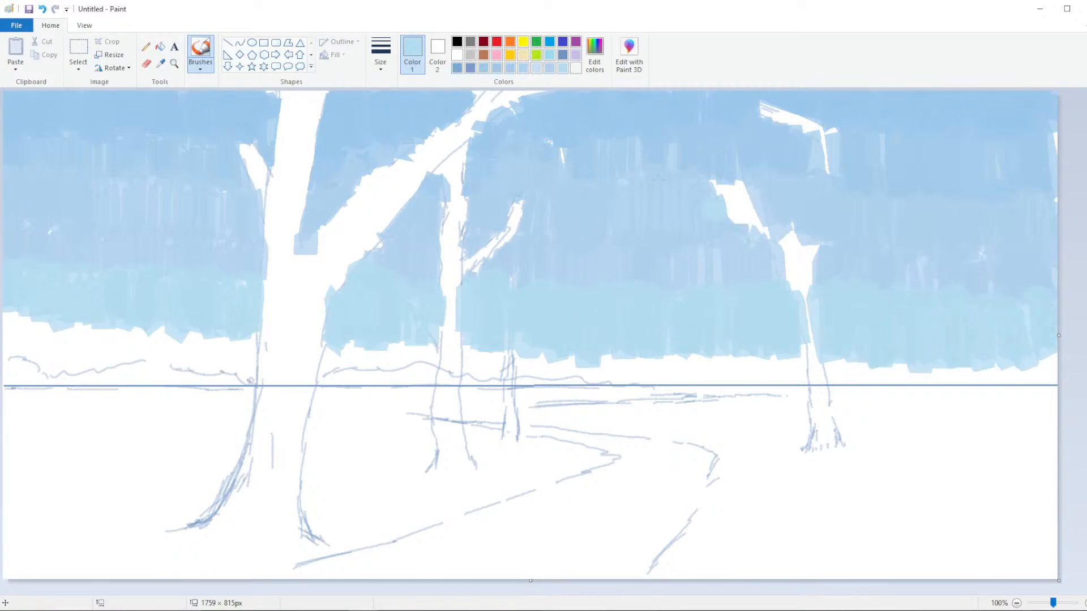
# Try a shade based on the fifth band's blue below that band at the left edge, and undo the stroke
pyautogui.click(160, 64)
pyautogui.click(228, 298)
pyautogui.click(594, 57)
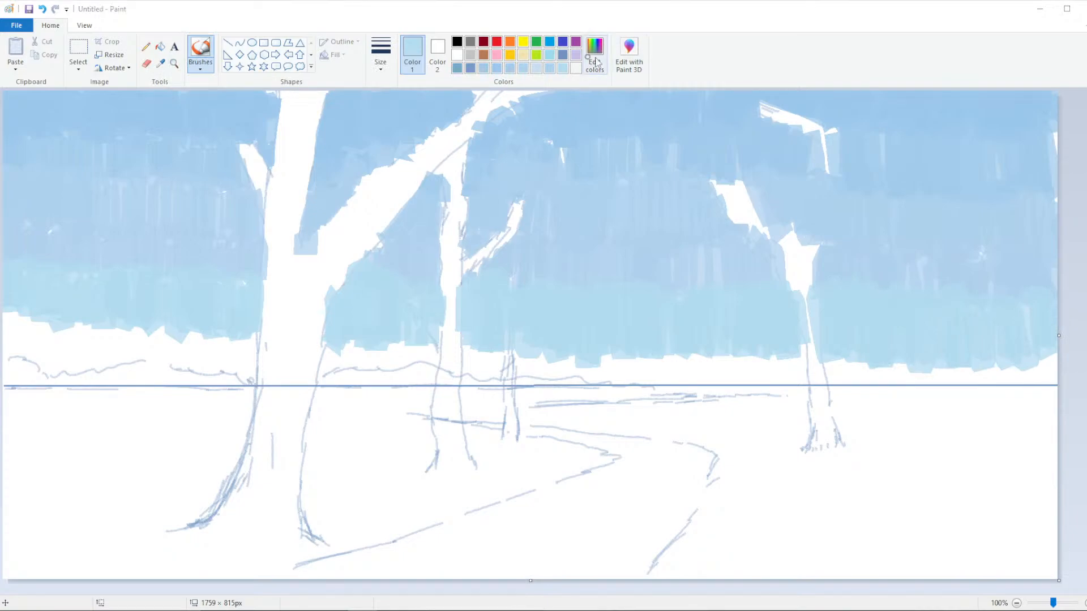
pyautogui.click(443, 393)
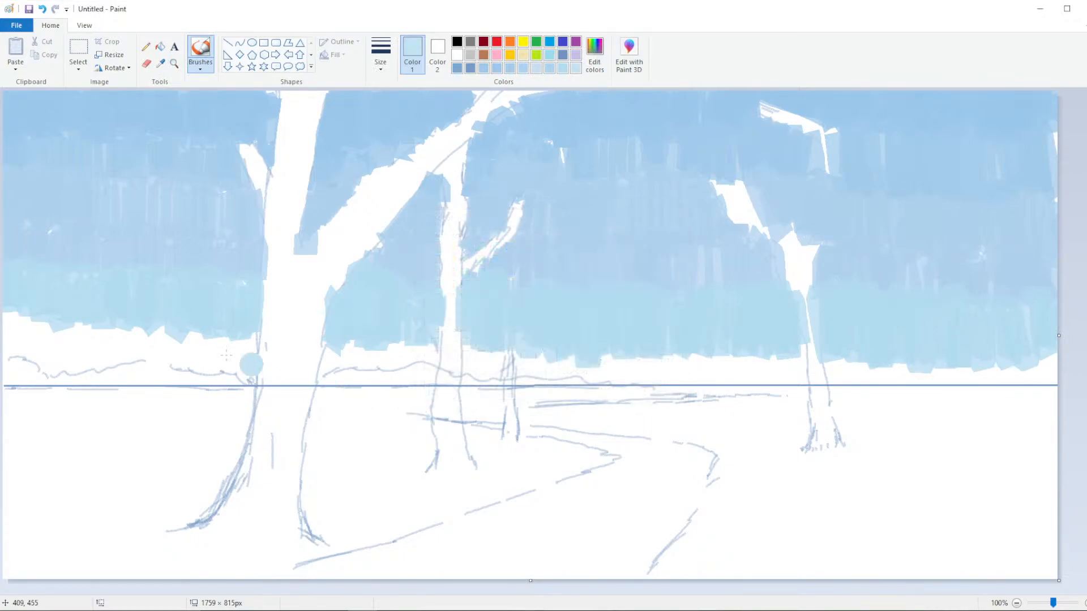
pyautogui.moveTo(23, 325)
pyautogui.mouseDown()
pyautogui.moveTo(11, 340)
pyautogui.moveTo(28, 362)
pyautogui.moveTo(53, 351)
pyautogui.moveTo(62, 371)
pyautogui.mouseUp()
pyautogui.hotkey('ctrl', 'z')
# Set the colour to RGB 204, 232, 244 and paint the lowest sky band down to the horizon across the canvas, leaving the large trunk white
pyautogui.click(594, 56)
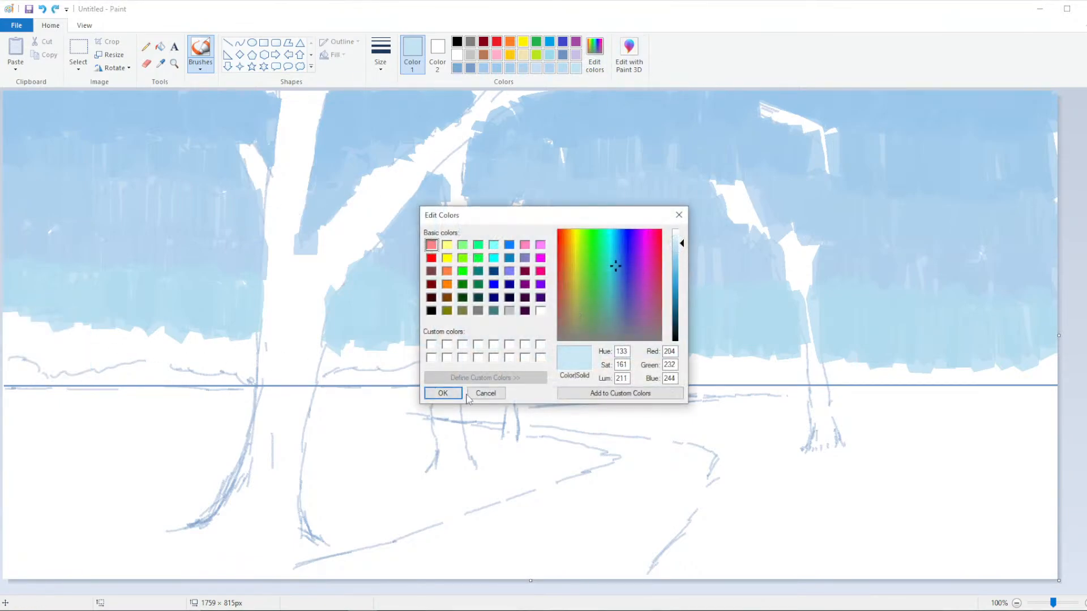
pyautogui.click(456, 393)
pyautogui.moveTo(17, 319)
pyautogui.mouseDown()
pyautogui.moveTo(57, 379)
pyautogui.moveTo(96, 328)
pyautogui.moveTo(117, 326)
pyautogui.moveTo(134, 368)
pyautogui.moveTo(193, 353)
pyautogui.moveTo(149, 331)
pyautogui.moveTo(158, 339)
pyautogui.moveTo(176, 327)
pyautogui.moveTo(187, 363)
pyautogui.moveTo(222, 332)
pyautogui.moveTo(243, 362)
pyautogui.mouseUp()
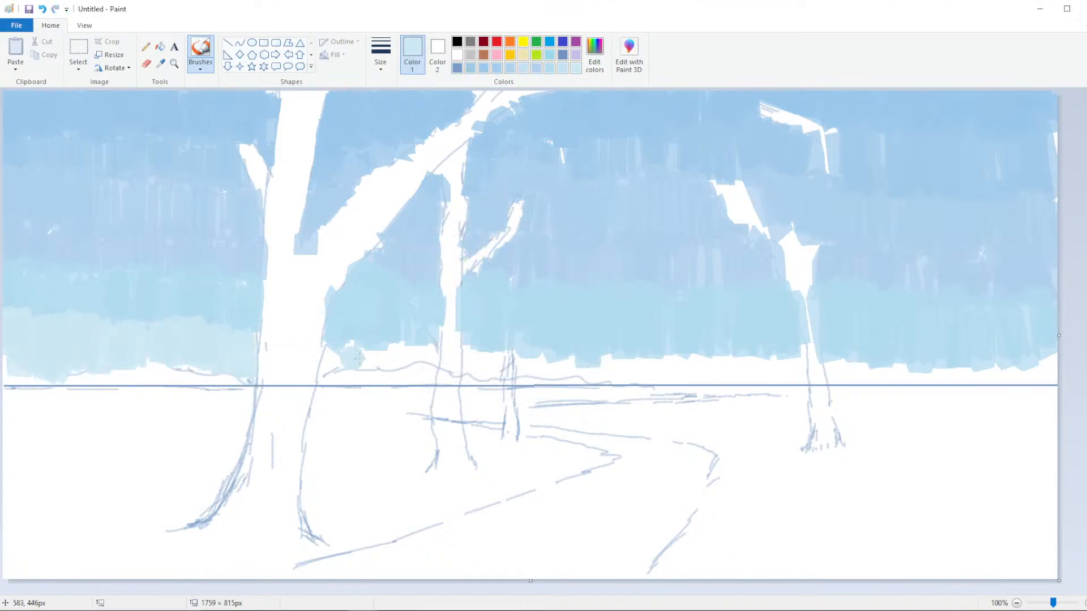
pyautogui.moveTo(359, 359)
pyautogui.mouseDown()
pyautogui.moveTo(332, 350)
pyautogui.moveTo(358, 379)
pyautogui.moveTo(373, 343)
pyautogui.moveTo(399, 367)
pyautogui.moveTo(412, 337)
pyautogui.moveTo(424, 353)
pyautogui.moveTo(489, 366)
pyautogui.moveTo(469, 341)
pyautogui.moveTo(484, 367)
pyautogui.mouseUp()
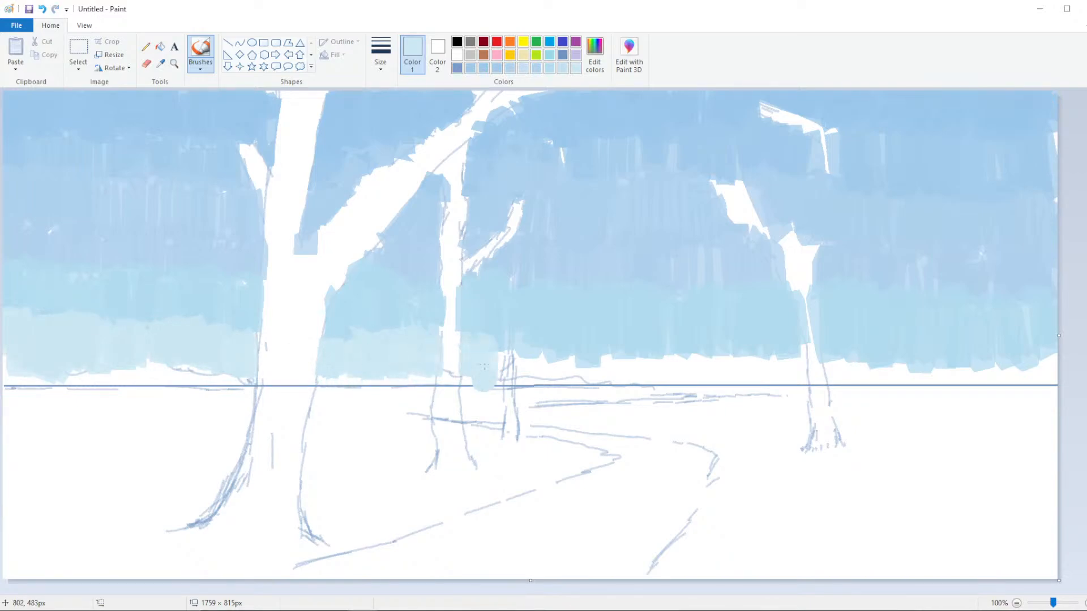
pyautogui.moveTo(433, 334)
pyautogui.mouseDown()
pyautogui.moveTo(460, 378)
pyautogui.moveTo(490, 383)
pyautogui.moveTo(506, 351)
pyautogui.moveTo(522, 379)
pyautogui.moveTo(504, 365)
pyautogui.moveTo(762, 368)
pyautogui.moveTo(747, 377)
pyautogui.moveTo(715, 373)
pyautogui.moveTo(825, 355)
pyautogui.moveTo(840, 361)
pyautogui.moveTo(840, 380)
pyautogui.moveTo(786, 357)
pyautogui.moveTo(844, 383)
pyautogui.moveTo(844, 361)
pyautogui.moveTo(869, 357)
pyautogui.moveTo(870, 346)
pyautogui.moveTo(883, 375)
pyautogui.moveTo(899, 381)
pyautogui.moveTo(915, 364)
pyautogui.moveTo(962, 364)
pyautogui.moveTo(948, 380)
pyautogui.moveTo(967, 355)
pyautogui.moveTo(991, 383)
pyautogui.moveTo(1005, 355)
pyautogui.moveTo(1022, 389)
pyautogui.moveTo(1052, 357)
pyautogui.mouseUp()
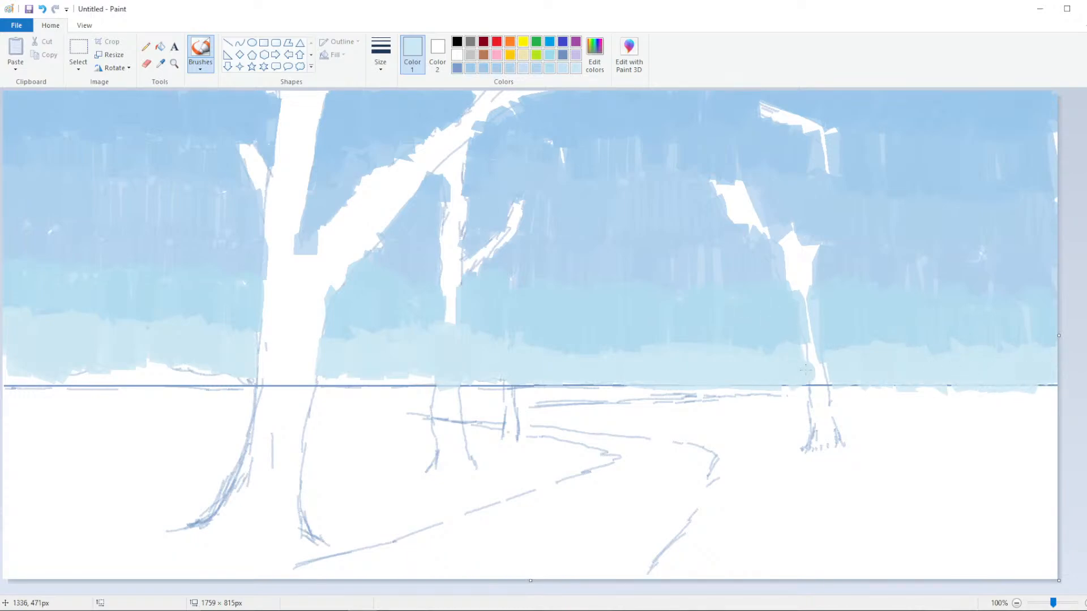
# Sample the fifth band's blue and paint over the slender and forked trees' white trunk sections within that band
pyautogui.click(160, 64)
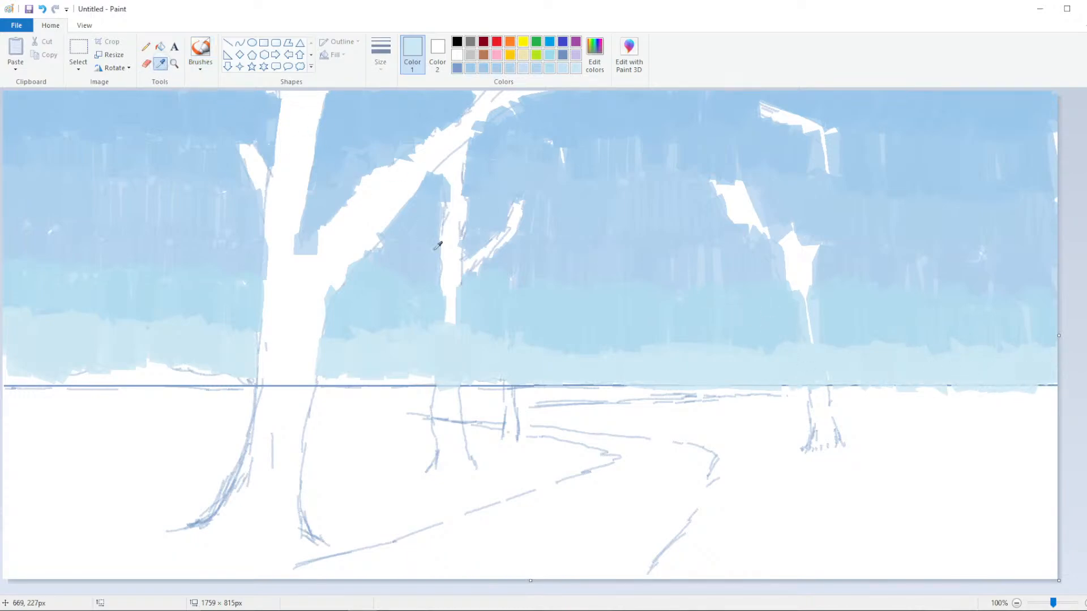
pyautogui.click(494, 297)
pyautogui.moveTo(452, 291); pyautogui.dragTo(449, 291)
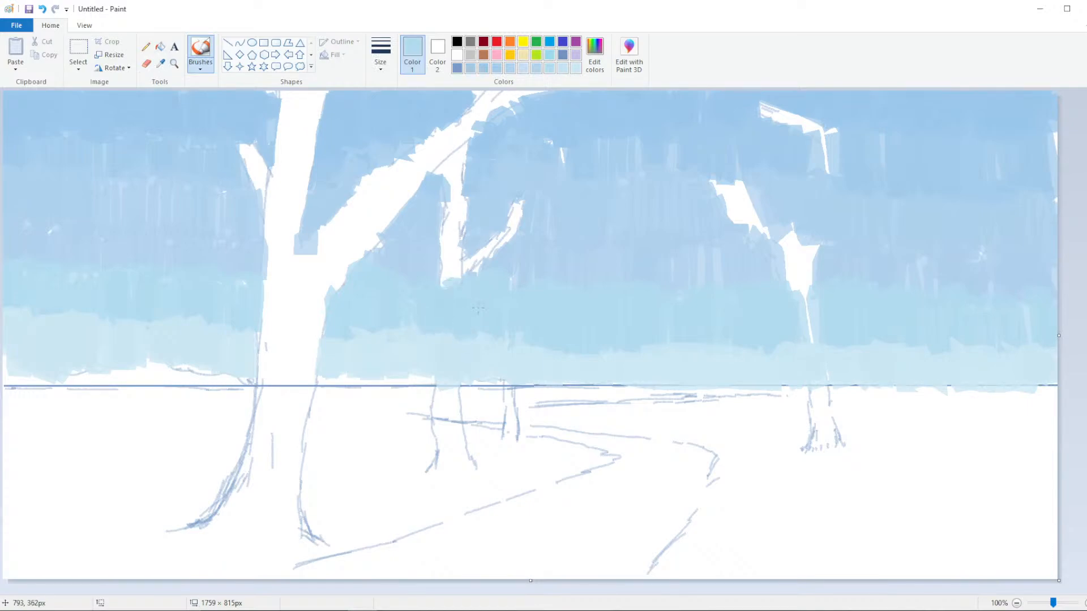
pyautogui.moveTo(786, 303); pyautogui.dragTo(809, 336)
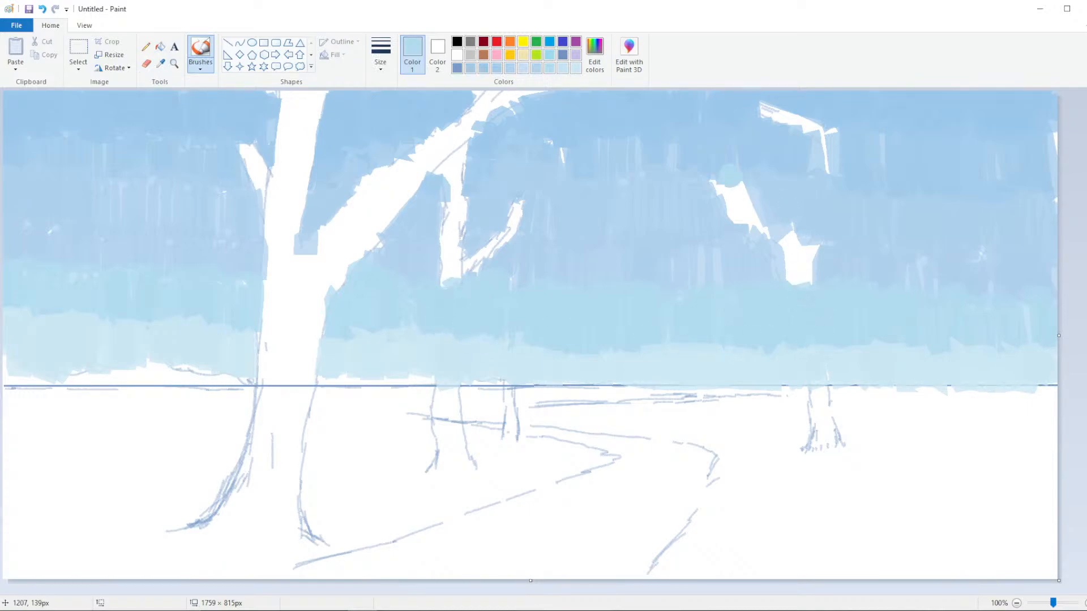
# Sample the fourth band's blue and paint over the forked tree's remaining white trunk and its left branch
pyautogui.click(160, 63)
pyautogui.click(753, 259)
pyautogui.moveTo(781, 249)
pyautogui.mouseDown()
pyautogui.moveTo(793, 274)
pyautogui.moveTo(815, 266)
pyautogui.mouseUp()
pyautogui.moveTo(763, 230)
pyautogui.mouseDown()
pyautogui.moveTo(747, 197)
pyautogui.moveTo(715, 184)
pyautogui.mouseUp()
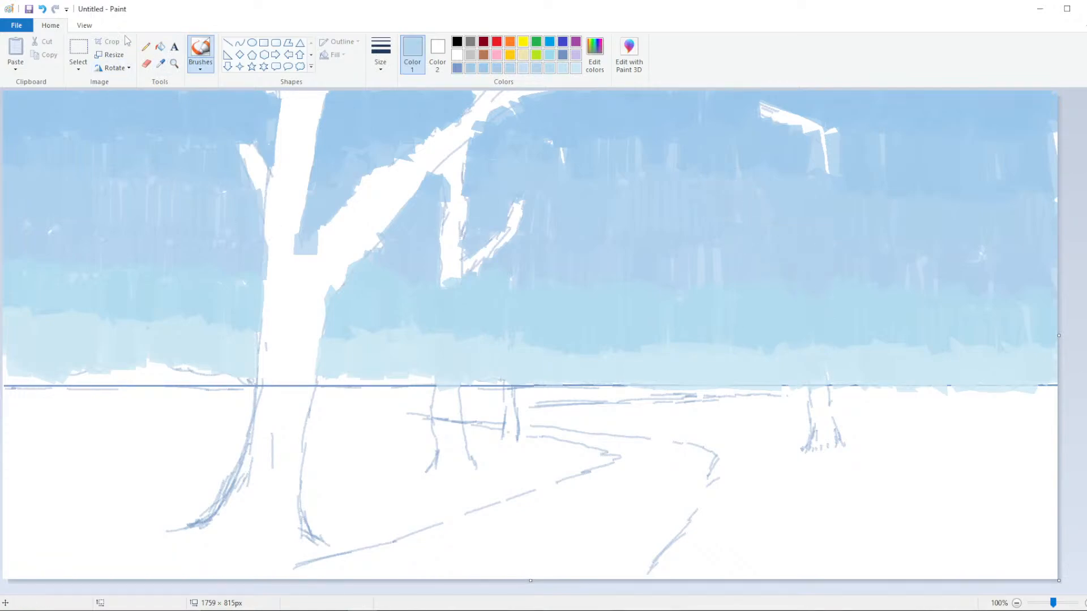
# Sample the adjacent sky blues and paint over the large branch's lower edge and the white gaps around the forked tree's top
pyautogui.click(163, 64)
pyautogui.click(395, 260)
pyautogui.click(377, 234)
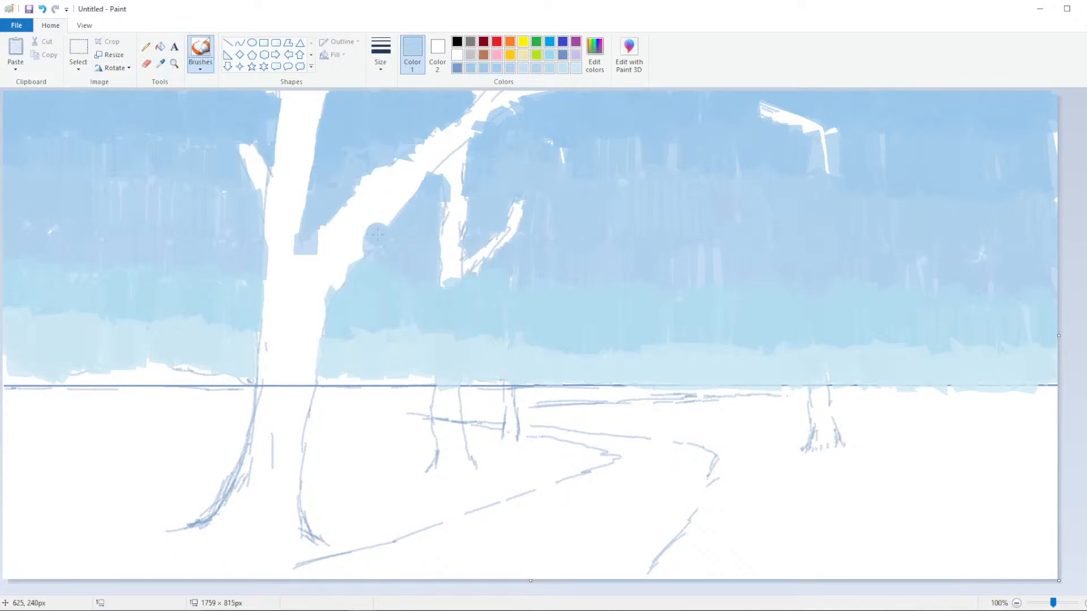
pyautogui.moveTo(397, 201); pyautogui.dragTo(415, 180)
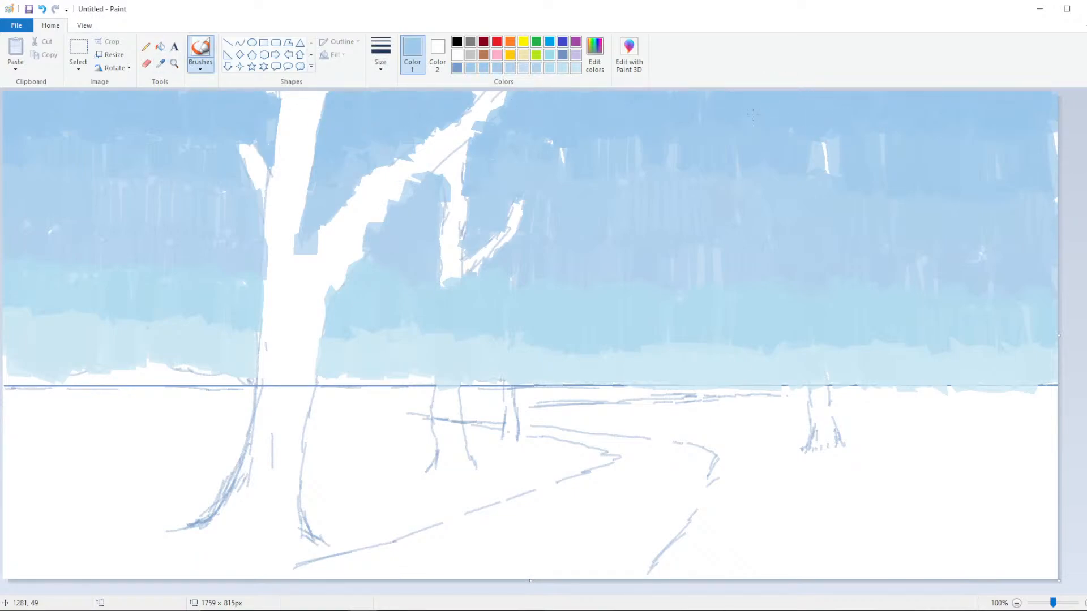
pyautogui.click(161, 63)
pyautogui.click(780, 142)
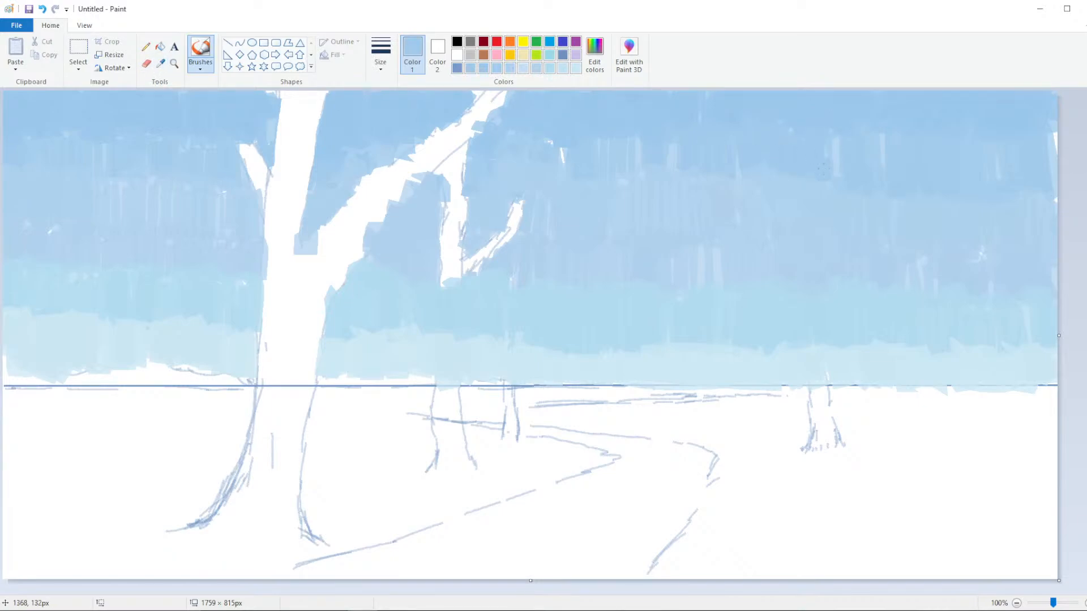
# Sample the second band's blue and extend that band across the large tree's trunk and main branch
pyautogui.click(161, 63)
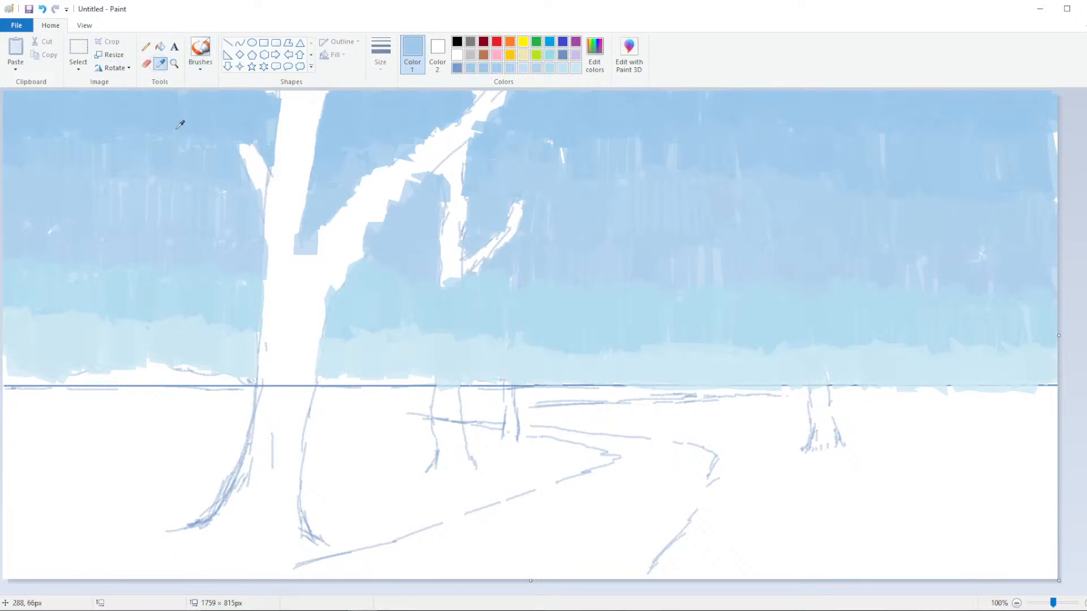
pyautogui.click(172, 159)
pyautogui.moveTo(274, 158)
pyautogui.mouseDown()
pyautogui.moveTo(292, 190)
pyautogui.moveTo(303, 149)
pyautogui.mouseUp()
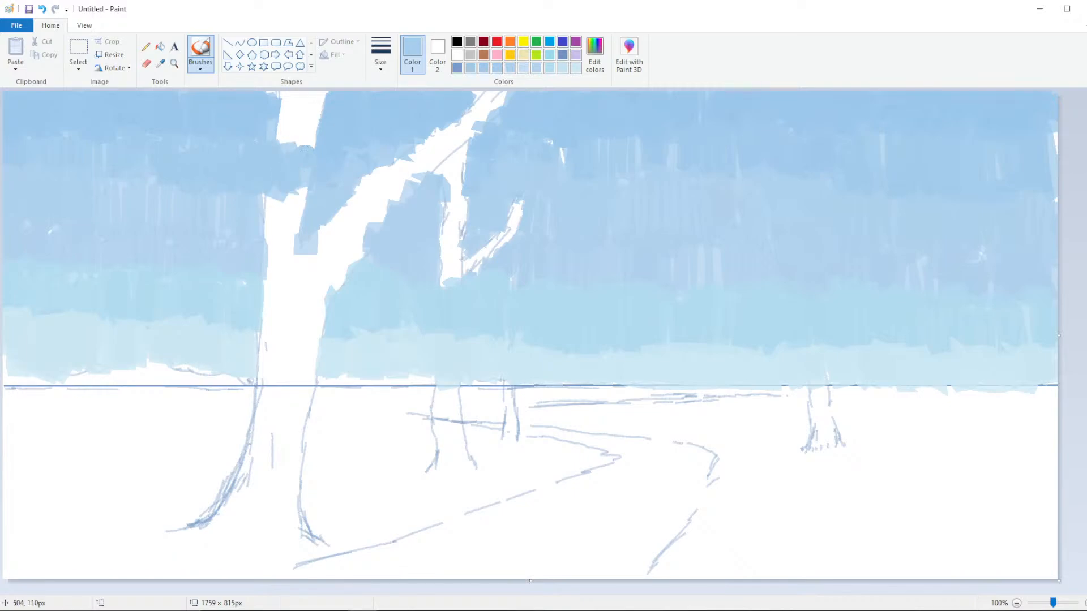
pyautogui.moveTo(384, 160)
pyautogui.mouseDown()
pyautogui.moveTo(404, 173)
pyautogui.moveTo(444, 150)
pyautogui.mouseUp()
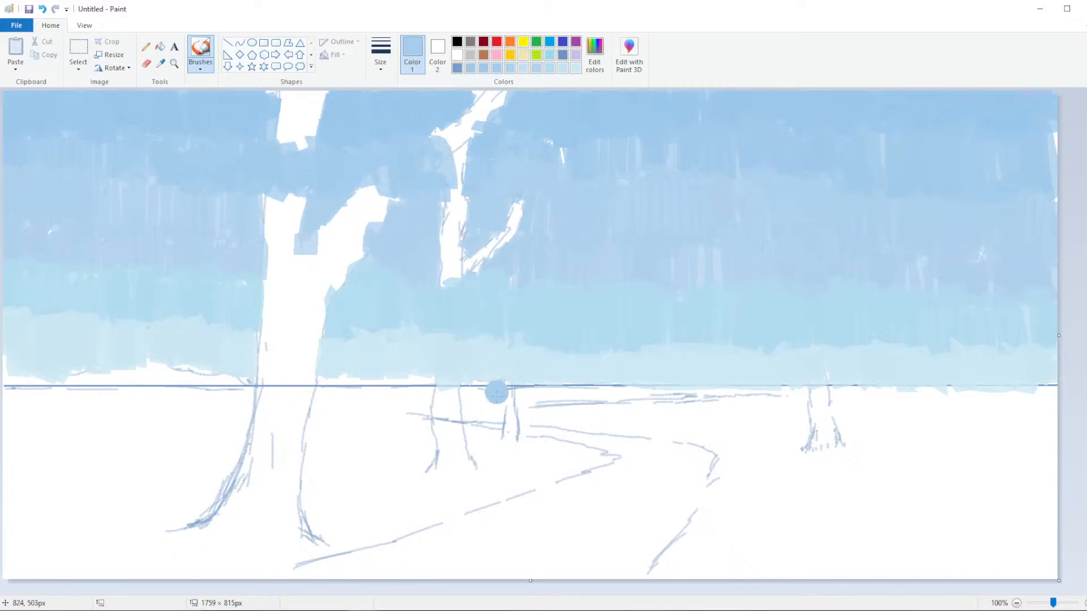
# Mix a muted green with RGB 149, 181, 125 as the foreground colour and choose the Crayon brush
pyautogui.click(595, 54)
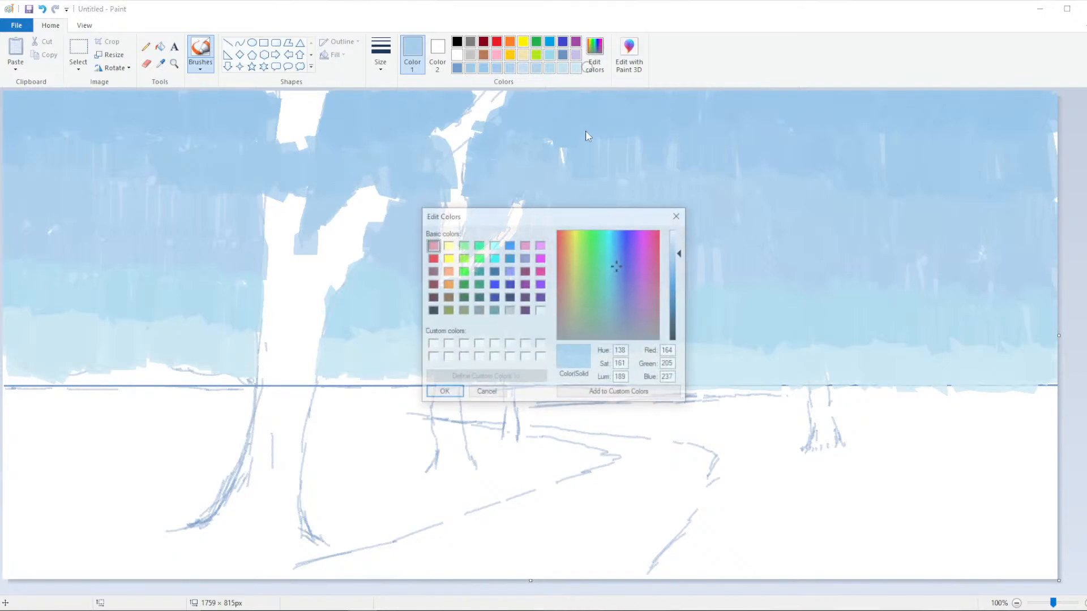
pyautogui.moveTo(586, 294); pyautogui.dragTo(591, 309)
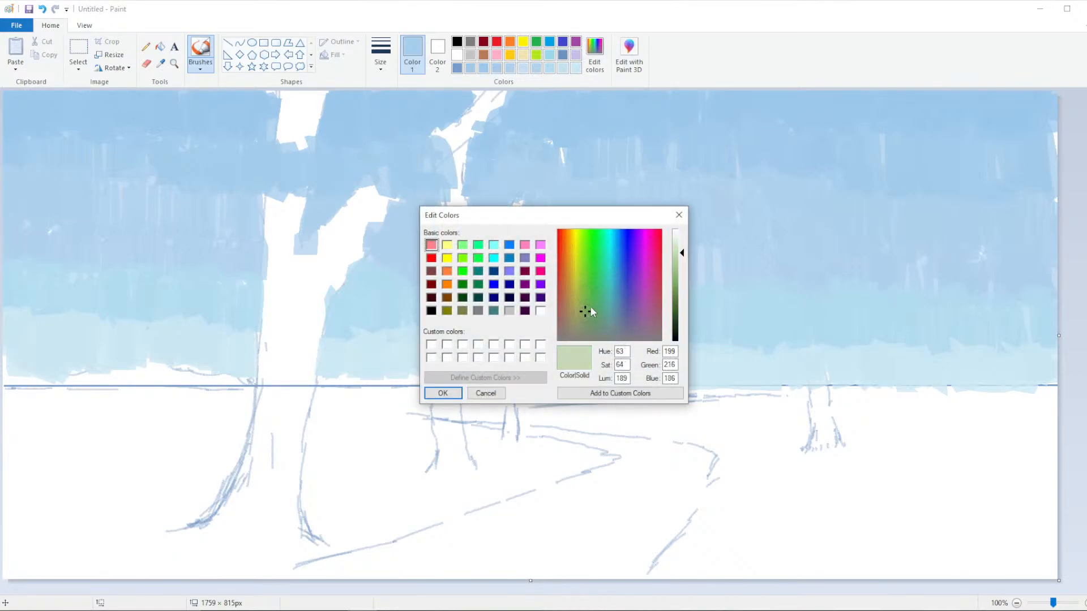
pyautogui.moveTo(684, 273); pyautogui.dragTo(675, 286)
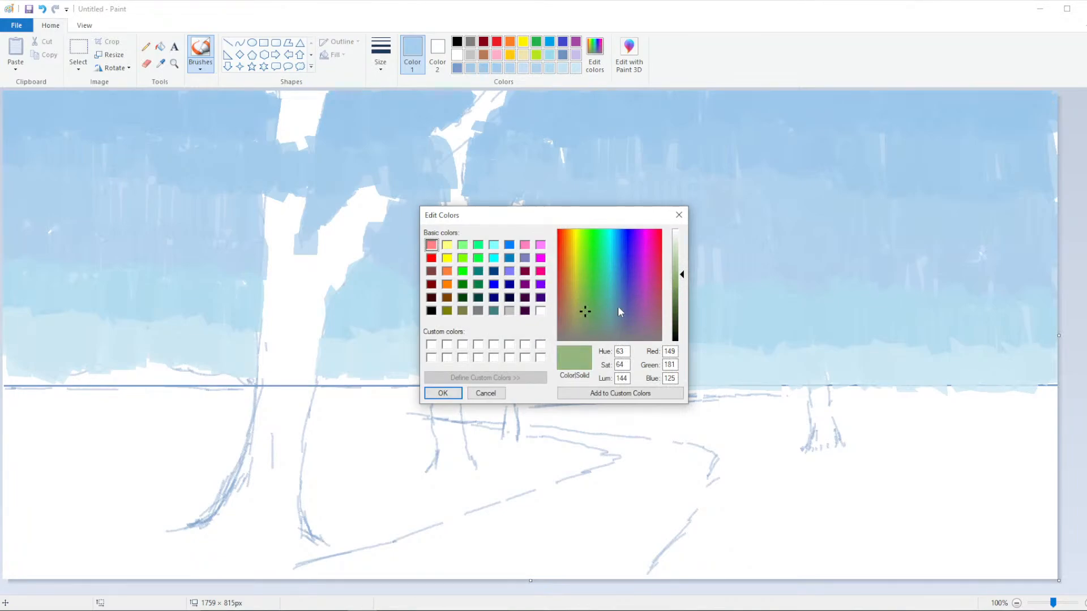
pyautogui.click(460, 393)
pyautogui.click(200, 68)
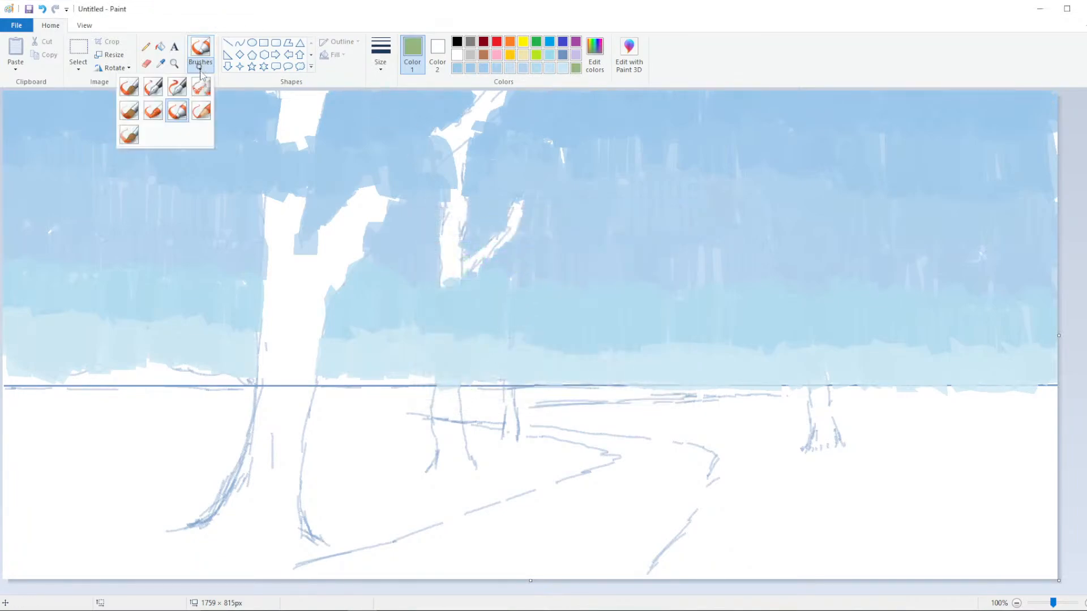
pyautogui.click(198, 120)
pyautogui.click(201, 57)
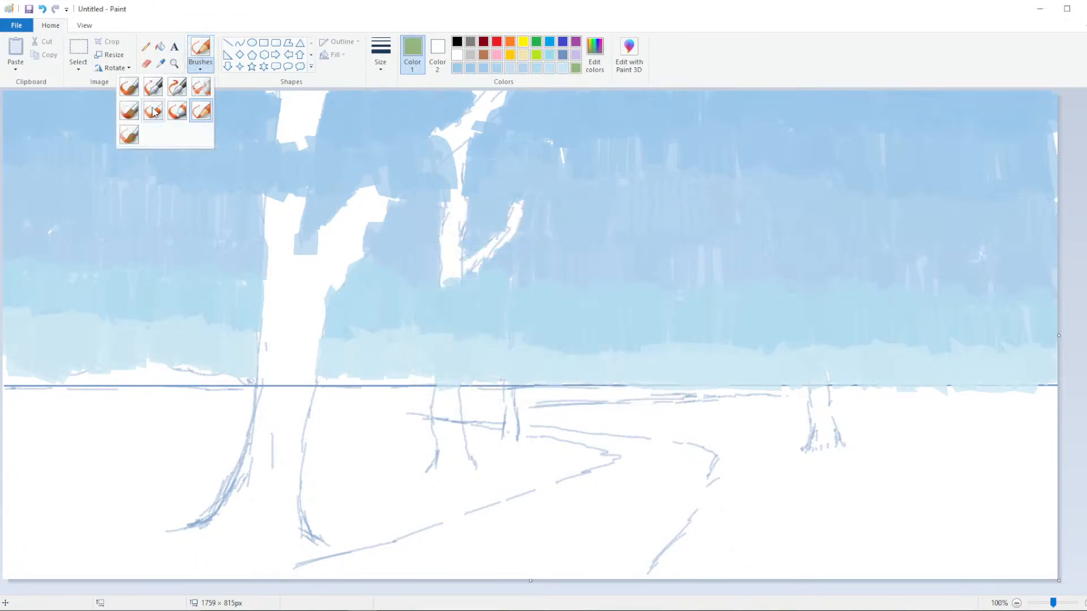
pyautogui.click(152, 111)
pyautogui.click(595, 54)
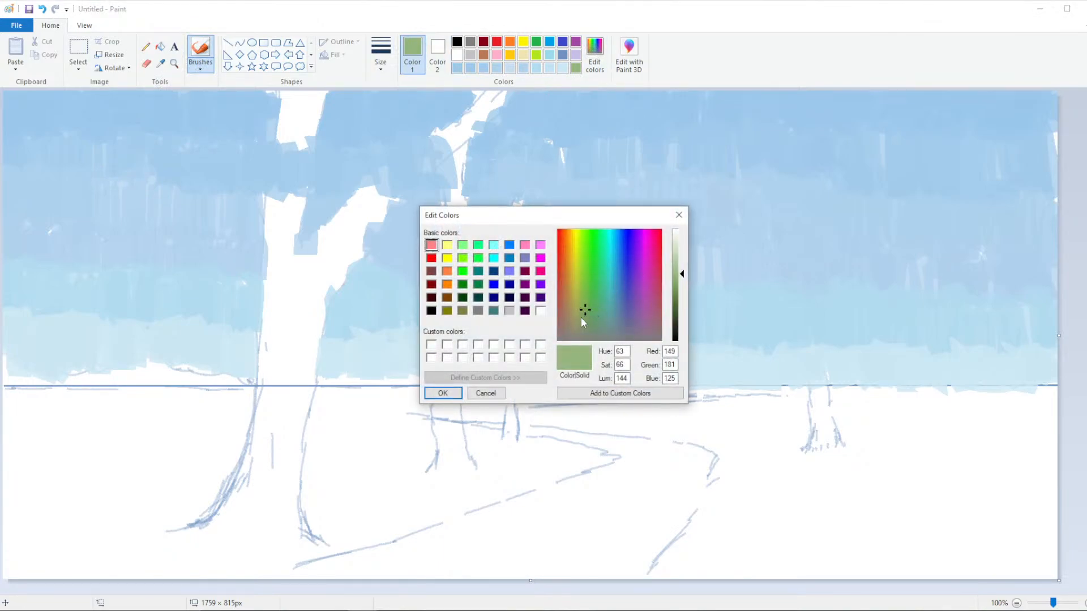
pyautogui.click(447, 393)
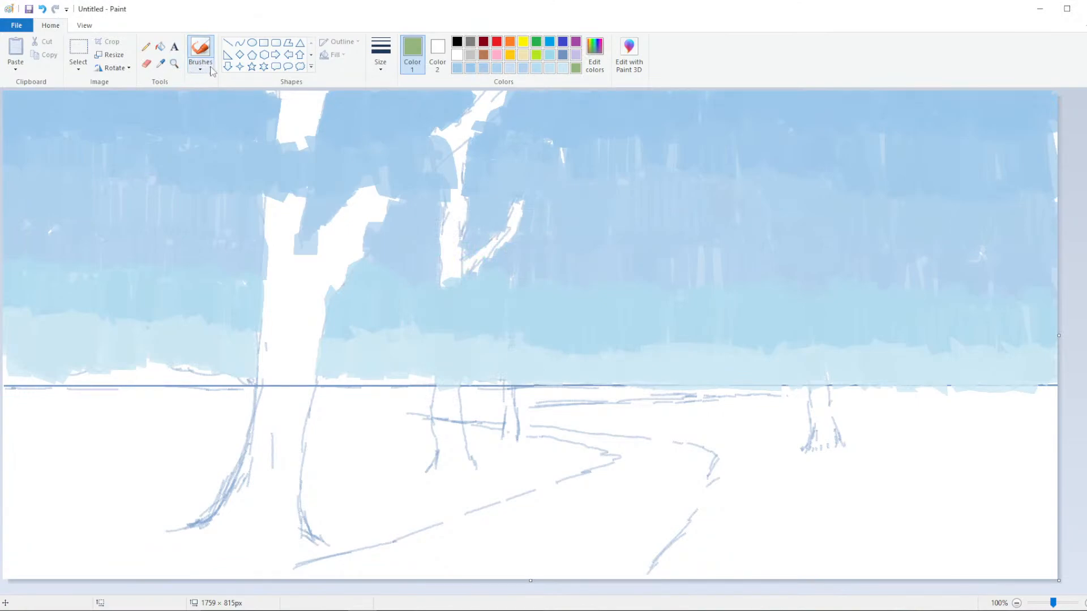
# Set Color 2 to the same green and start a thin crayon strip below the horizon at the canvas's left edge
pyautogui.click(264, 43)
pyautogui.click(439, 56)
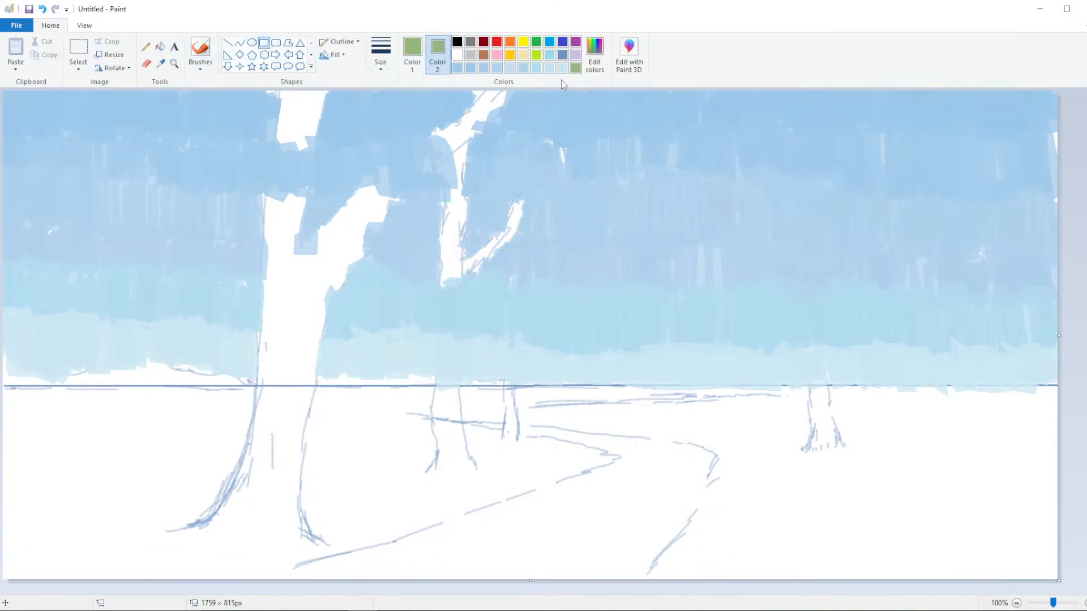
pyautogui.click(200, 51)
pyautogui.click(380, 54)
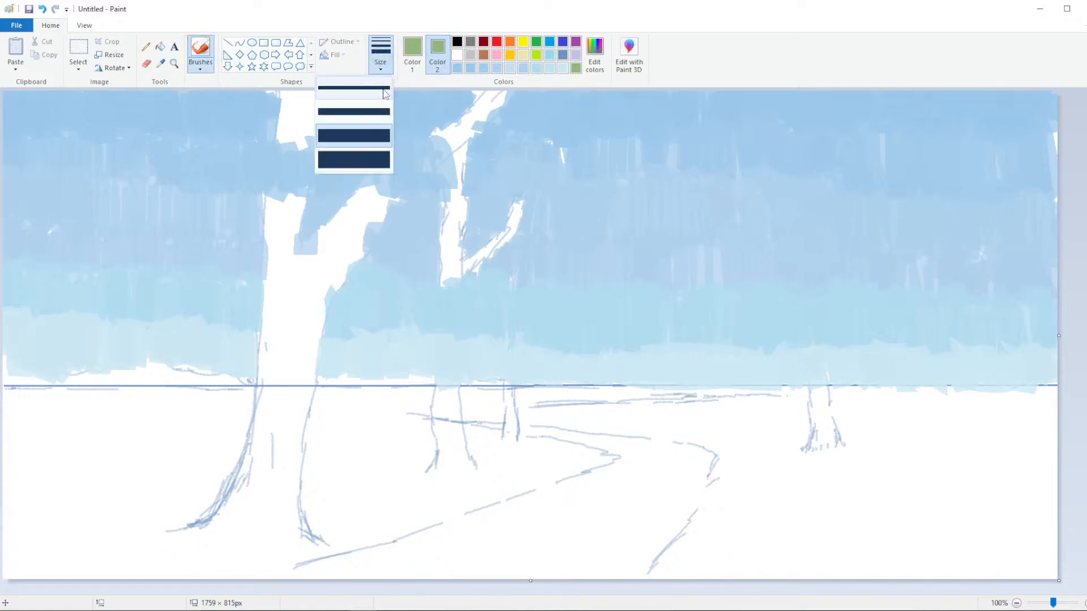
pyautogui.click(385, 94)
pyautogui.hotkey('ctrl', 'z')
pyautogui.moveTo(7, 390); pyautogui.dragTo(32, 388)
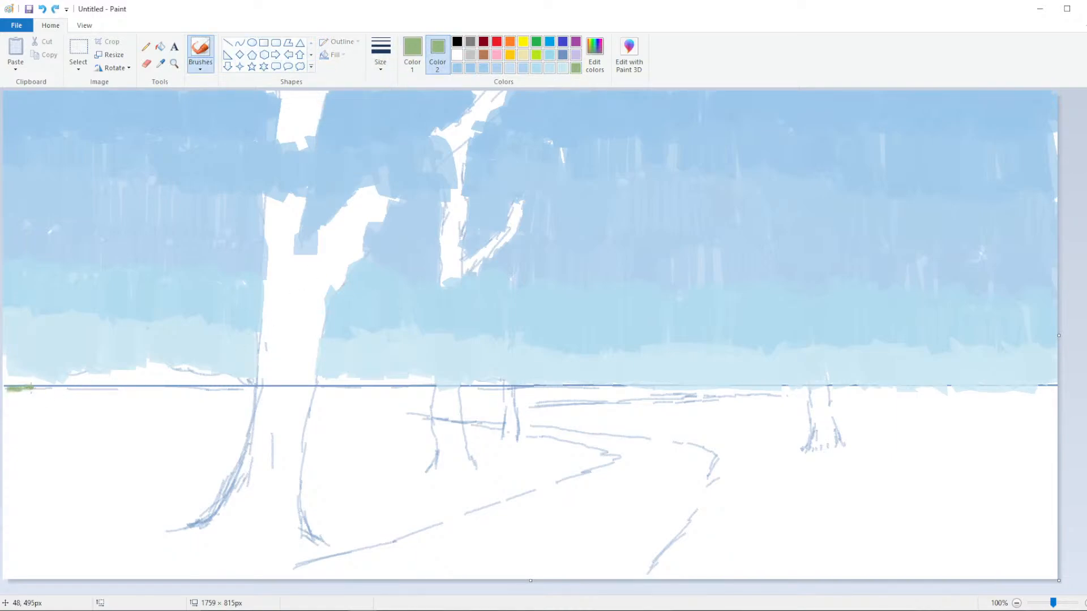
# With a thicker crayon, extend the green strip below the horizon to just past the canvas's middle, skipping the large trunk
pyautogui.click(378, 57)
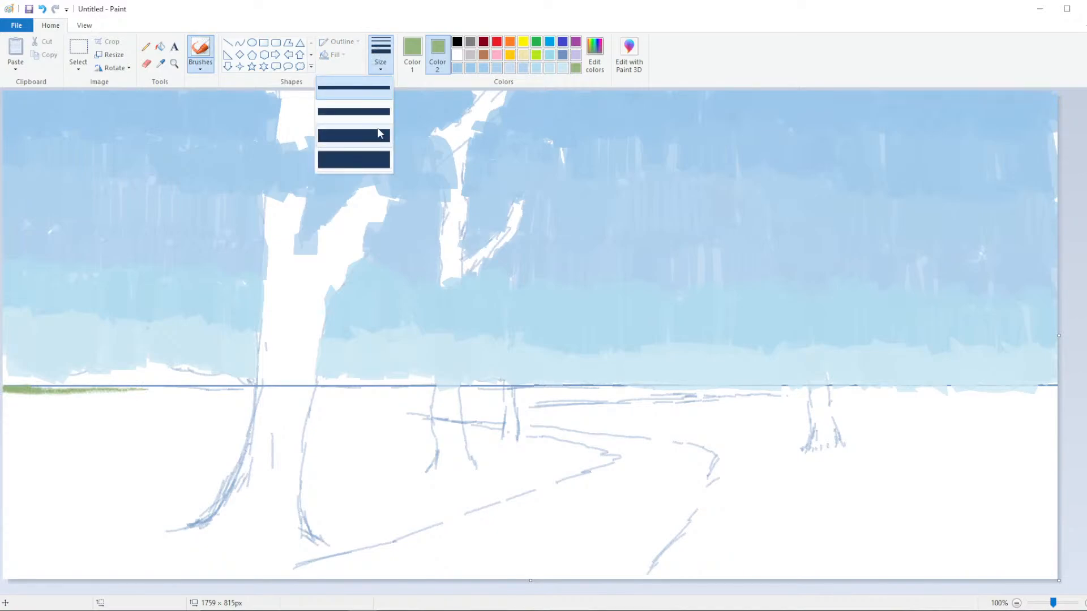
pyautogui.click(354, 158)
pyautogui.moveTo(11, 399); pyautogui.dragTo(238, 400)
pyautogui.moveTo(152, 394); pyautogui.dragTo(441, 396)
pyautogui.moveTo(456, 396); pyautogui.dragTo(705, 392)
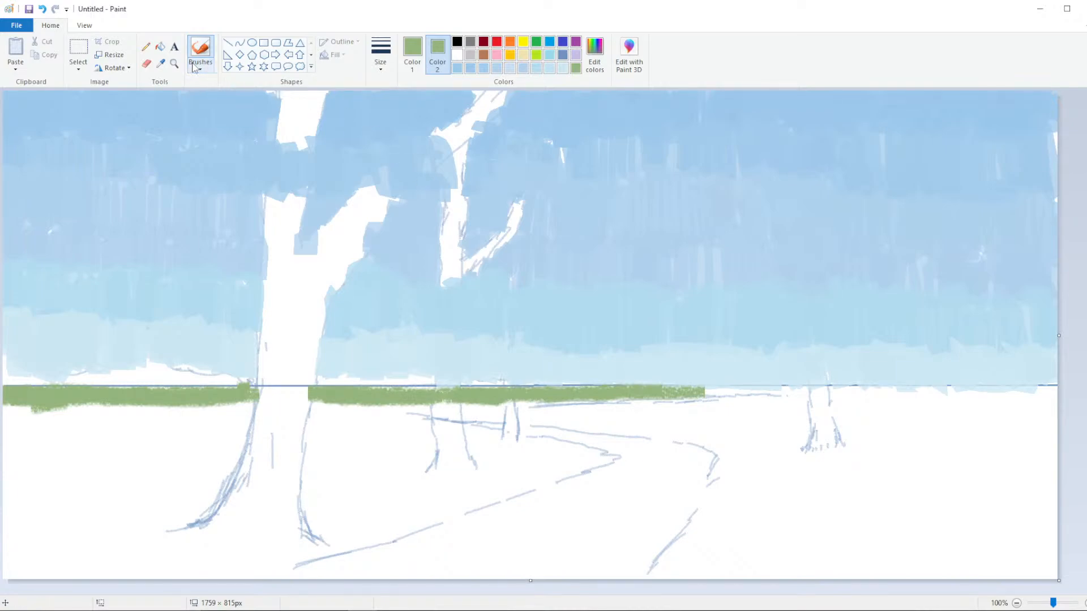
# Draw a straight green line along the whole horizon and thicken it with crayon strokes to the canvas's right edge
pyautogui.click(229, 43)
pyautogui.click(381, 53)
pyautogui.click(379, 110)
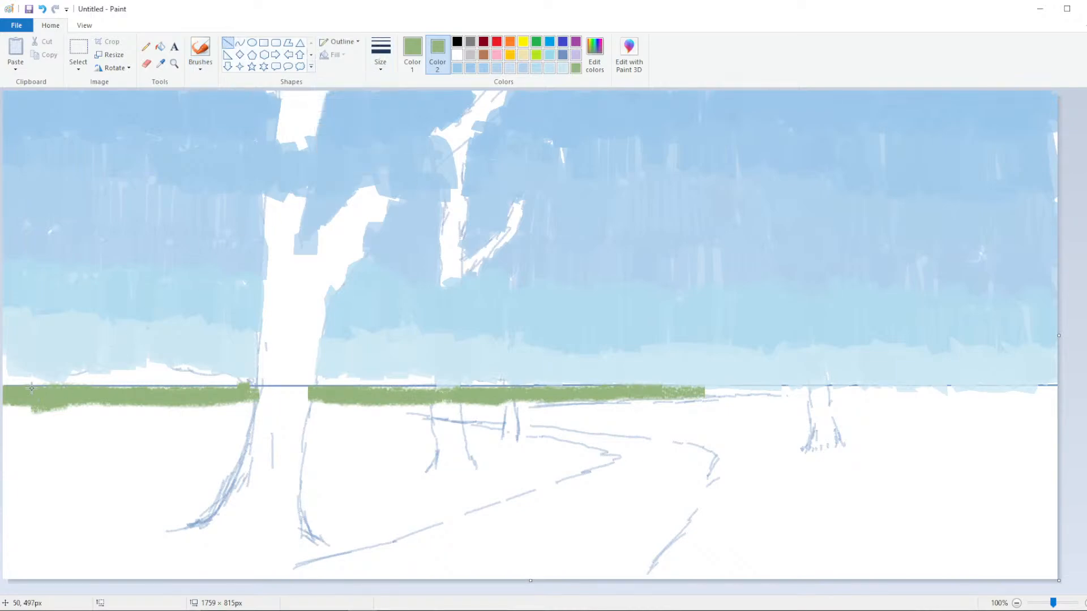
pyautogui.moveTo(7, 388); pyautogui.dragTo(1075, 387)
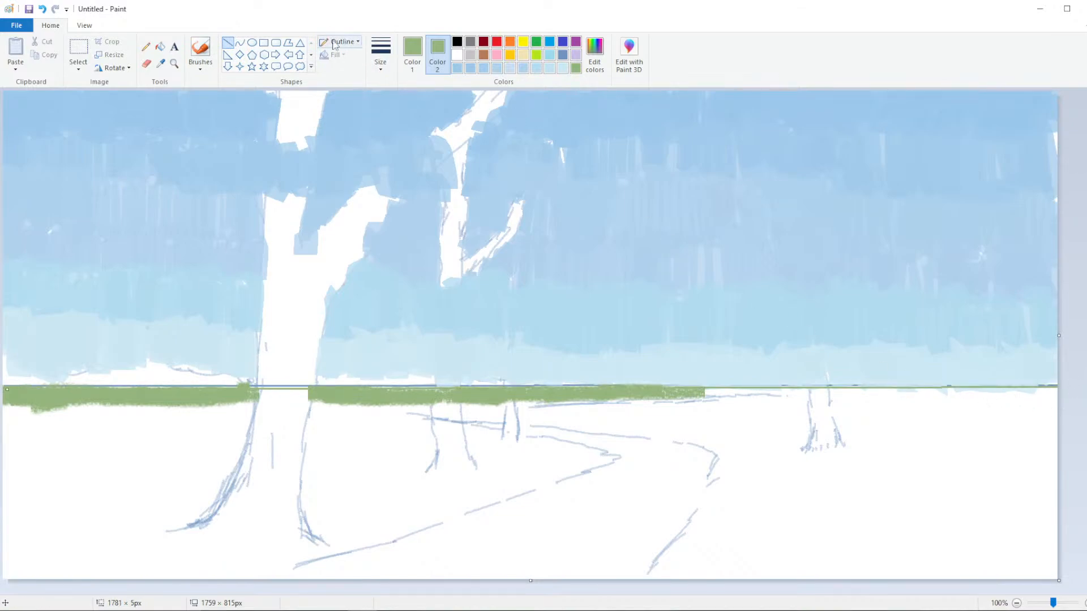
pyautogui.click(200, 48)
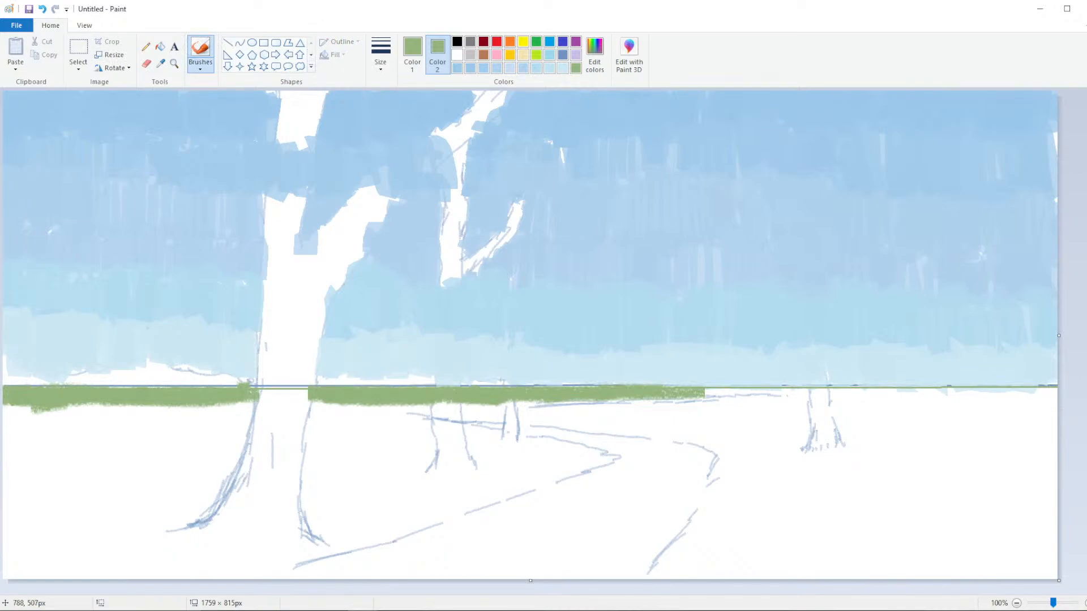
pyautogui.moveTo(516, 398); pyautogui.dragTo(1056, 390)
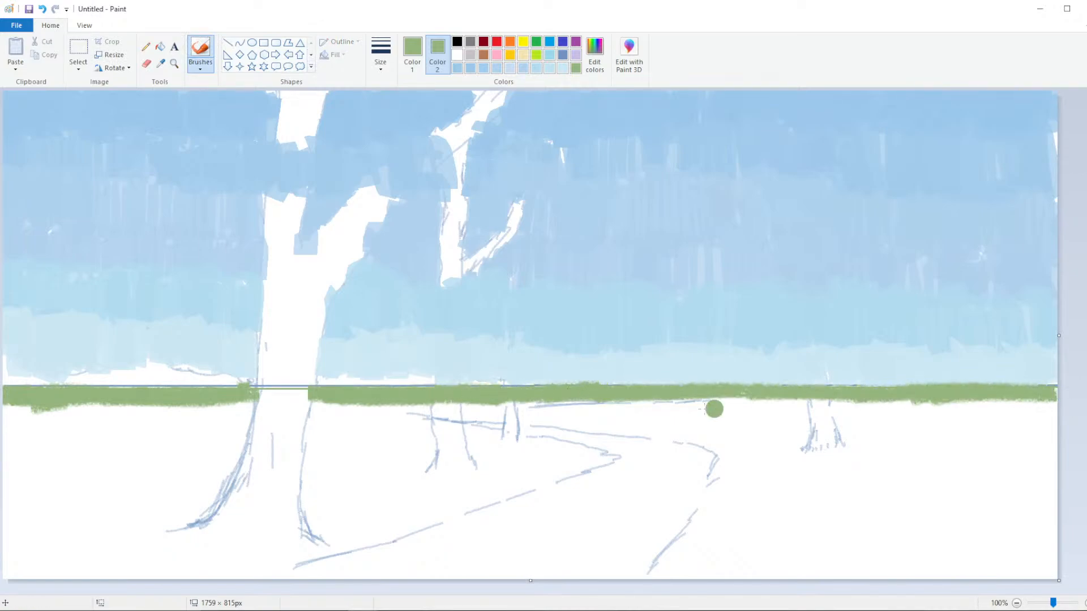
# Fill the ground right of the winding path with green down to the bottom edge, using the thickest crayon for the lower part
pyautogui.moveTo(714, 408)
pyautogui.mouseDown()
pyautogui.moveTo(492, 410)
pyautogui.moveTo(1024, 405)
pyautogui.moveTo(736, 430)
pyautogui.moveTo(1055, 436)
pyautogui.moveTo(583, 422)
pyautogui.moveTo(816, 455)
pyautogui.moveTo(1013, 431)
pyautogui.moveTo(736, 469)
pyautogui.moveTo(1053, 464)
pyautogui.mouseUp()
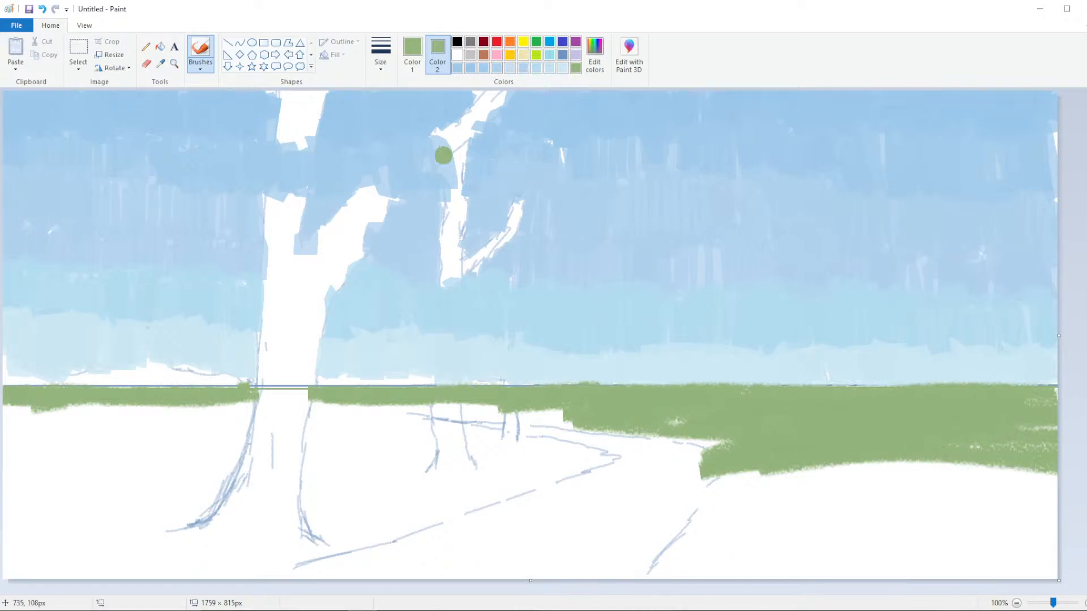
pyautogui.click(380, 54)
pyautogui.click(370, 159)
pyautogui.moveTo(691, 470)
pyautogui.mouseDown()
pyautogui.moveTo(766, 510)
pyautogui.moveTo(906, 476)
pyautogui.moveTo(706, 475)
pyautogui.moveTo(1052, 504)
pyautogui.moveTo(680, 543)
pyautogui.moveTo(1047, 532)
pyautogui.moveTo(827, 563)
pyautogui.moveTo(1053, 560)
pyautogui.moveTo(878, 571)
pyautogui.mouseUp()
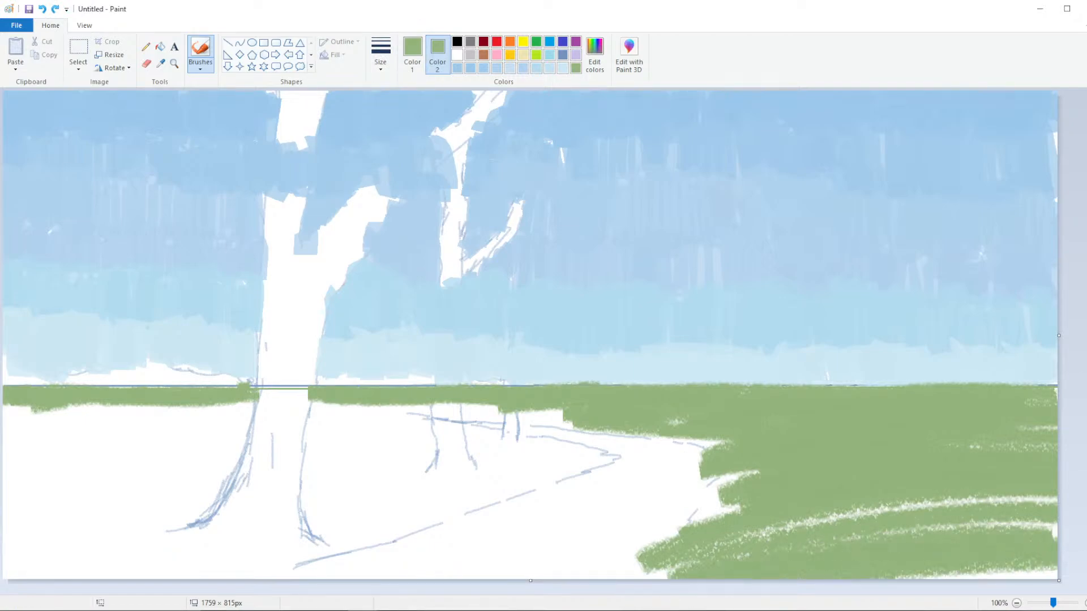
pyautogui.moveTo(980, 528); pyautogui.dragTo(698, 519)
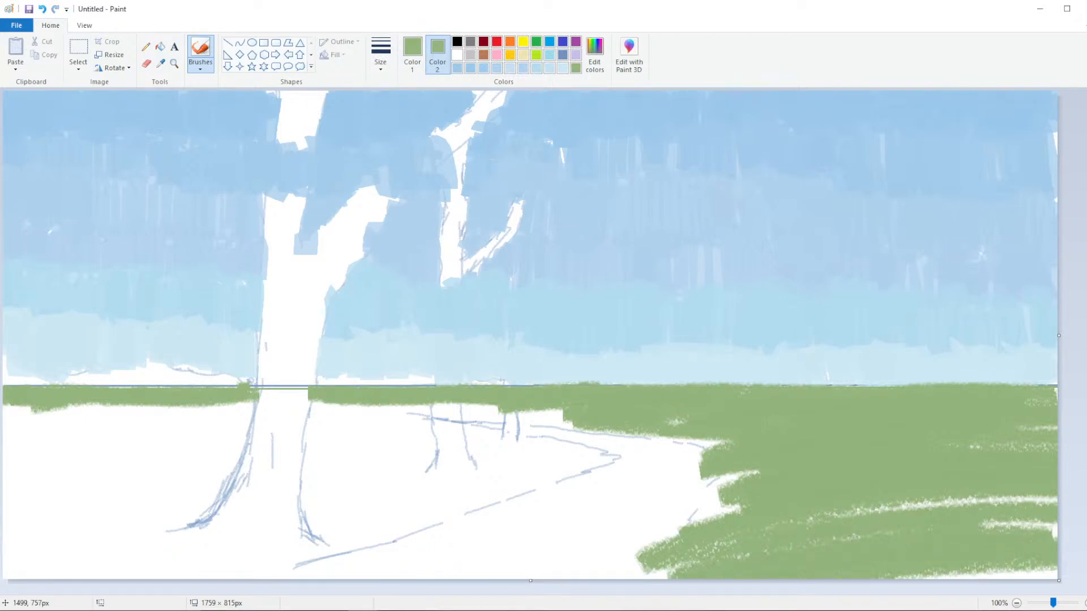
pyautogui.moveTo(850, 528)
pyautogui.mouseDown()
pyautogui.moveTo(962, 572)
pyautogui.moveTo(1019, 571)
pyautogui.moveTo(900, 577)
pyautogui.moveTo(871, 500)
pyautogui.mouseUp()
pyautogui.moveTo(923, 524)
pyautogui.mouseDown()
pyautogui.moveTo(827, 509)
pyautogui.moveTo(1045, 435)
pyautogui.mouseUp()
# Fill the ground left of the winding path with green crayon, covering the sketched tree bases
pyautogui.moveTo(507, 471)
pyautogui.mouseDown()
pyautogui.moveTo(554, 456)
pyautogui.moveTo(547, 449)
pyautogui.moveTo(577, 460)
pyautogui.moveTo(363, 417)
pyautogui.moveTo(671, 423)
pyautogui.moveTo(596, 406)
pyautogui.moveTo(440, 420)
pyautogui.moveTo(477, 414)
pyautogui.moveTo(227, 404)
pyautogui.moveTo(260, 406)
pyautogui.moveTo(31, 417)
pyautogui.moveTo(159, 413)
pyautogui.moveTo(95, 415)
pyautogui.moveTo(184, 426)
pyautogui.moveTo(26, 437)
pyautogui.moveTo(241, 423)
pyautogui.moveTo(281, 433)
pyautogui.moveTo(254, 421)
pyautogui.moveTo(539, 474)
pyautogui.moveTo(389, 434)
pyautogui.moveTo(543, 477)
pyautogui.moveTo(527, 468)
pyautogui.moveTo(551, 467)
pyautogui.moveTo(519, 461)
pyautogui.moveTo(510, 400)
pyautogui.moveTo(485, 484)
pyautogui.moveTo(438, 459)
pyautogui.moveTo(462, 486)
pyautogui.moveTo(429, 485)
pyautogui.moveTo(447, 496)
pyautogui.moveTo(339, 454)
pyautogui.moveTo(415, 473)
pyautogui.moveTo(63, 441)
pyautogui.moveTo(271, 447)
pyautogui.moveTo(23, 459)
pyautogui.moveTo(365, 484)
pyautogui.moveTo(292, 477)
pyautogui.moveTo(370, 501)
pyautogui.moveTo(385, 517)
pyautogui.moveTo(596, 458)
pyautogui.moveTo(509, 498)
pyautogui.moveTo(446, 482)
pyautogui.moveTo(249, 572)
pyautogui.moveTo(345, 510)
pyautogui.moveTo(204, 572)
pyautogui.moveTo(301, 508)
pyautogui.moveTo(212, 512)
pyautogui.mouseUp()
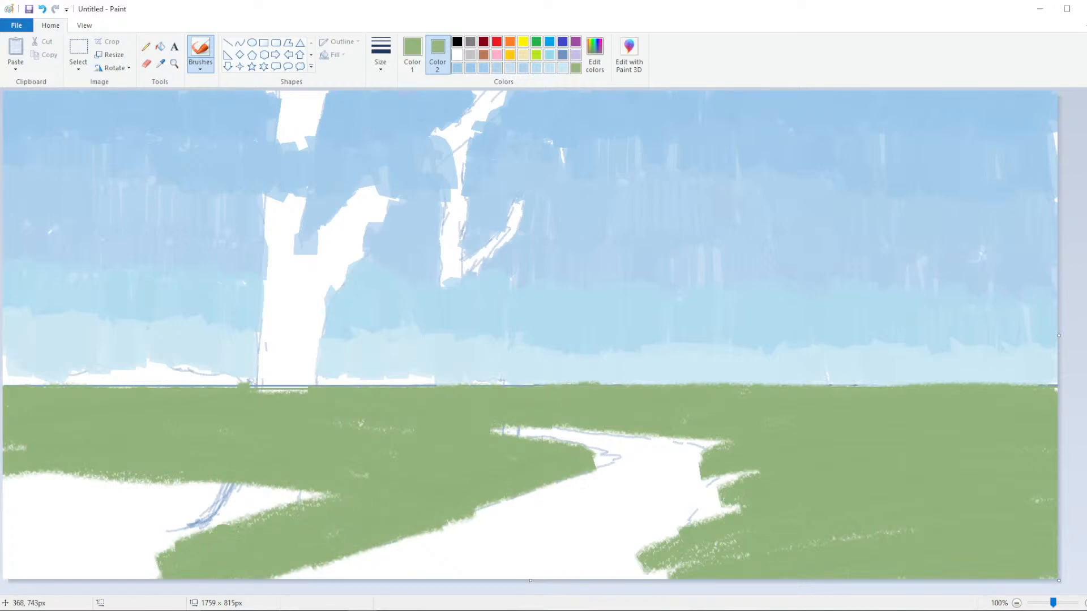
pyautogui.moveTo(323, 475); pyautogui.dragTo(17, 477)
pyautogui.moveTo(226, 501)
pyautogui.mouseDown()
pyautogui.moveTo(8, 547)
pyautogui.moveTo(34, 561)
pyautogui.moveTo(23, 540)
pyautogui.moveTo(9, 563)
pyautogui.moveTo(17, 504)
pyautogui.moveTo(73, 501)
pyautogui.moveTo(0, 450)
pyautogui.moveTo(2, 422)
pyautogui.mouseUp()
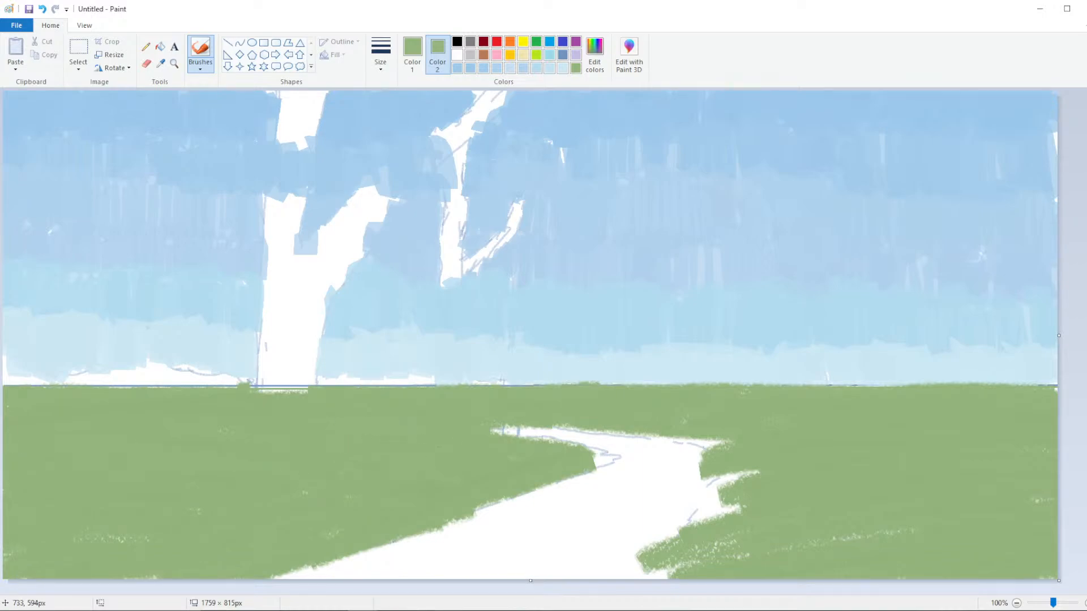
# Paint green over the white gaps along the path's right edge from its bend to the canvas's bottom
pyautogui.click(160, 63)
pyautogui.click(674, 437)
pyautogui.moveTo(749, 473)
pyautogui.mouseDown()
pyautogui.moveTo(702, 524)
pyautogui.moveTo(736, 508)
pyautogui.mouseUp()
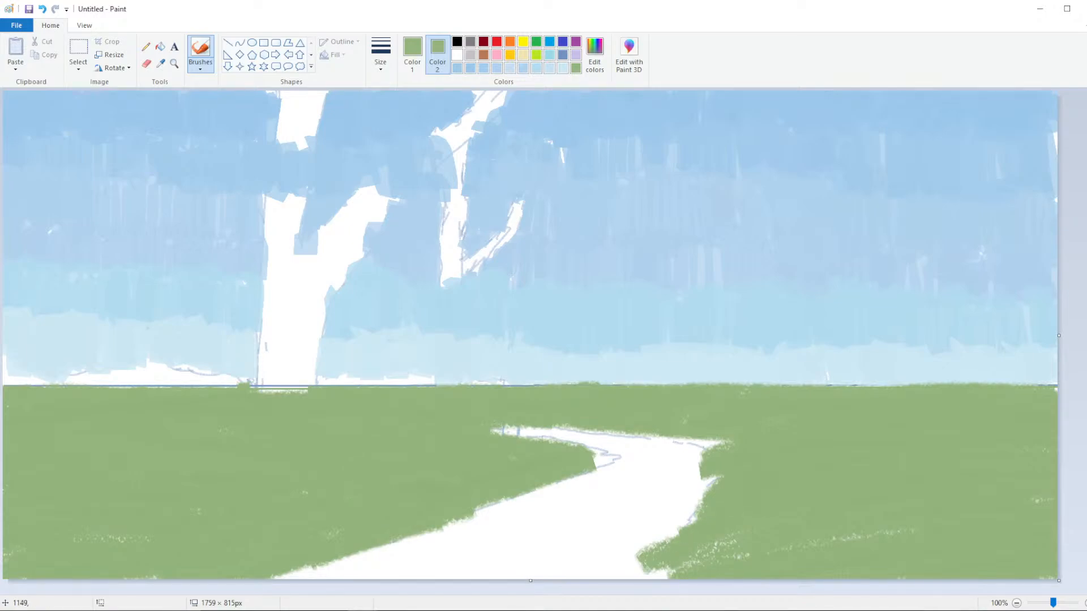
pyautogui.moveTo(692, 571)
pyautogui.mouseDown()
pyautogui.moveTo(730, 542)
pyautogui.moveTo(676, 561)
pyautogui.mouseUp()
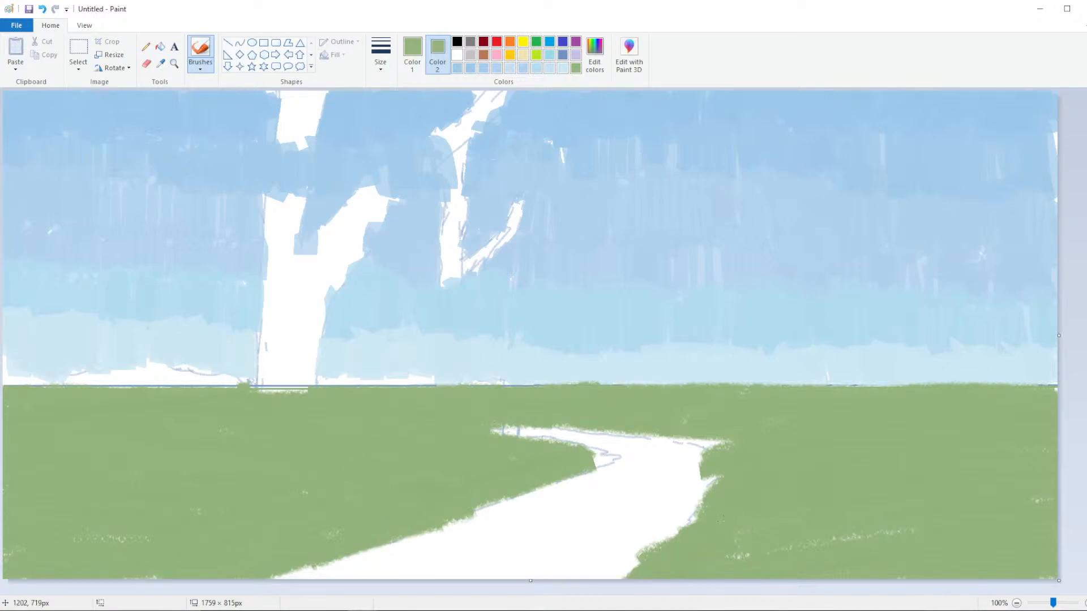
# Refine both edges of the path with the thinnest crayon, and cover remaining white streaks in the grass with the thickest size
pyautogui.click(381, 53)
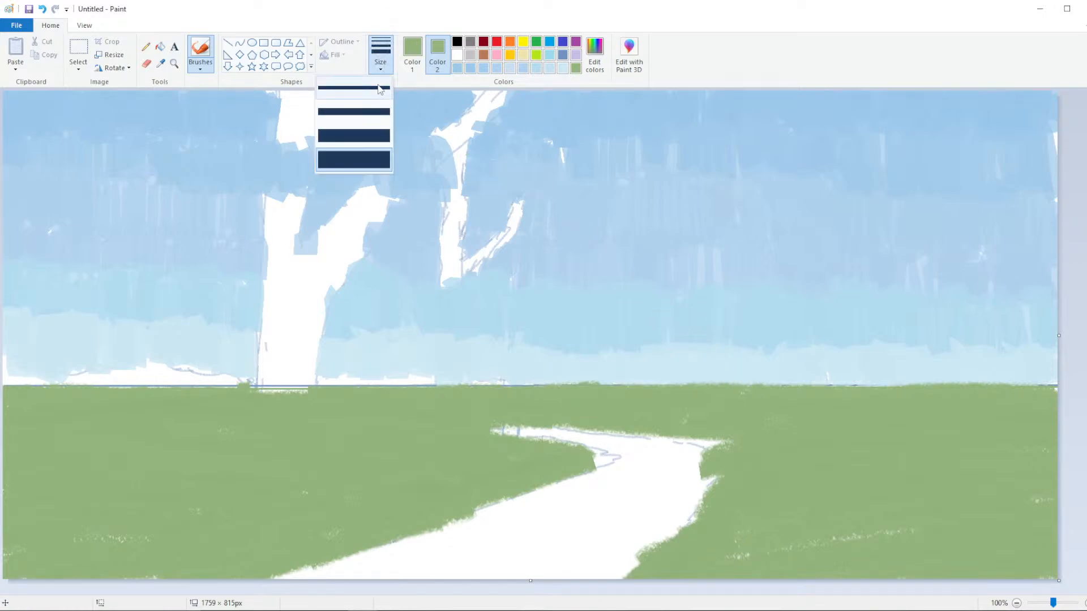
pyautogui.click(354, 85)
pyautogui.moveTo(722, 443); pyautogui.dragTo(643, 434)
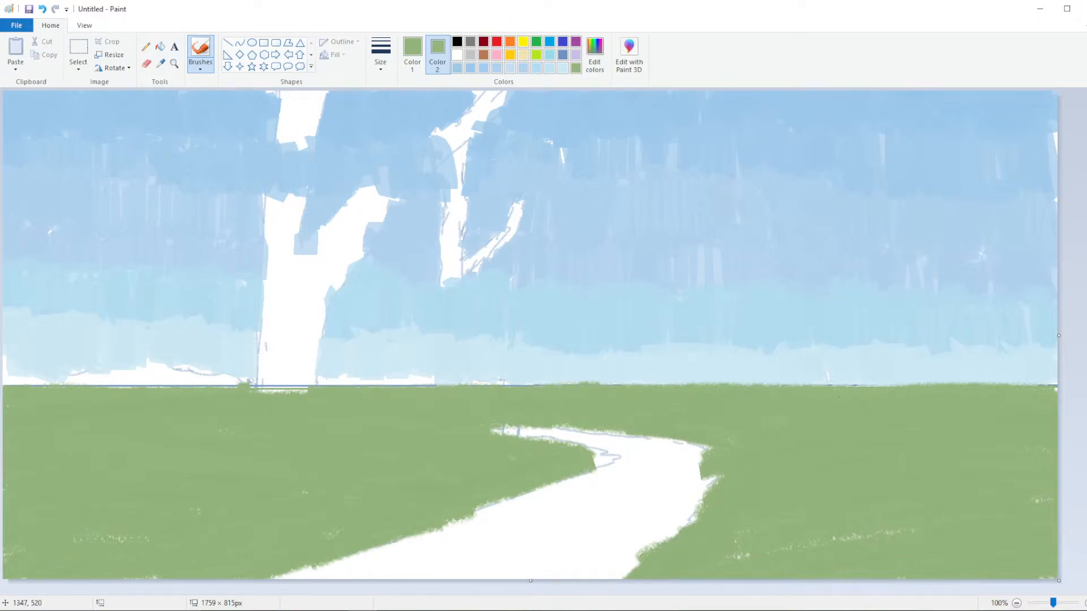
pyautogui.moveTo(716, 466)
pyautogui.mouseDown()
pyautogui.moveTo(717, 484)
pyautogui.moveTo(675, 534)
pyautogui.mouseUp()
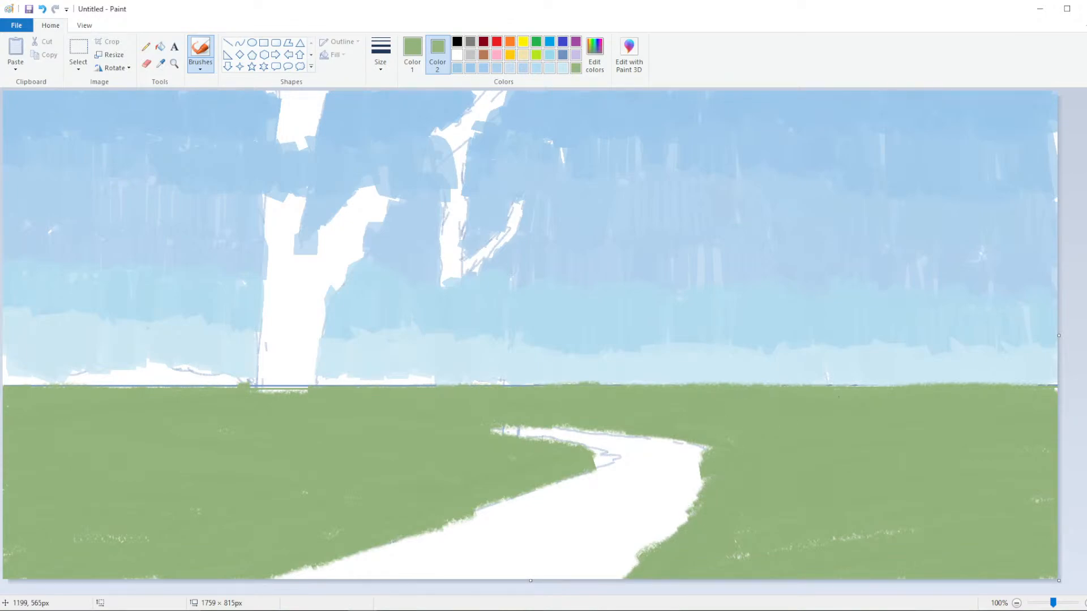
pyautogui.moveTo(584, 433); pyautogui.dragTo(551, 425)
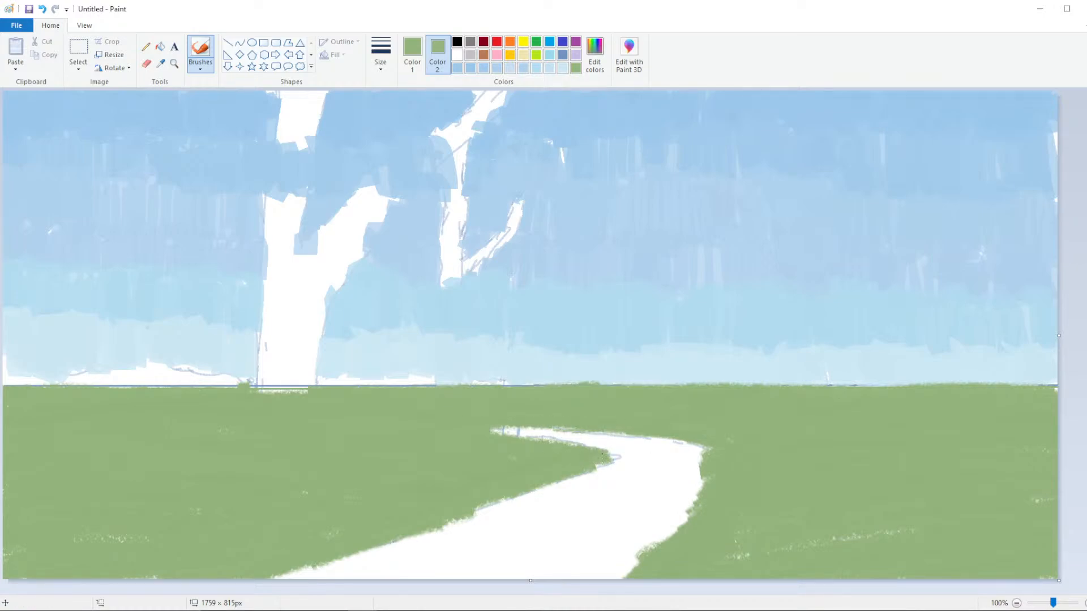
pyautogui.moveTo(513, 498); pyautogui.dragTo(483, 507)
pyautogui.click(374, 61)
pyautogui.click(381, 144)
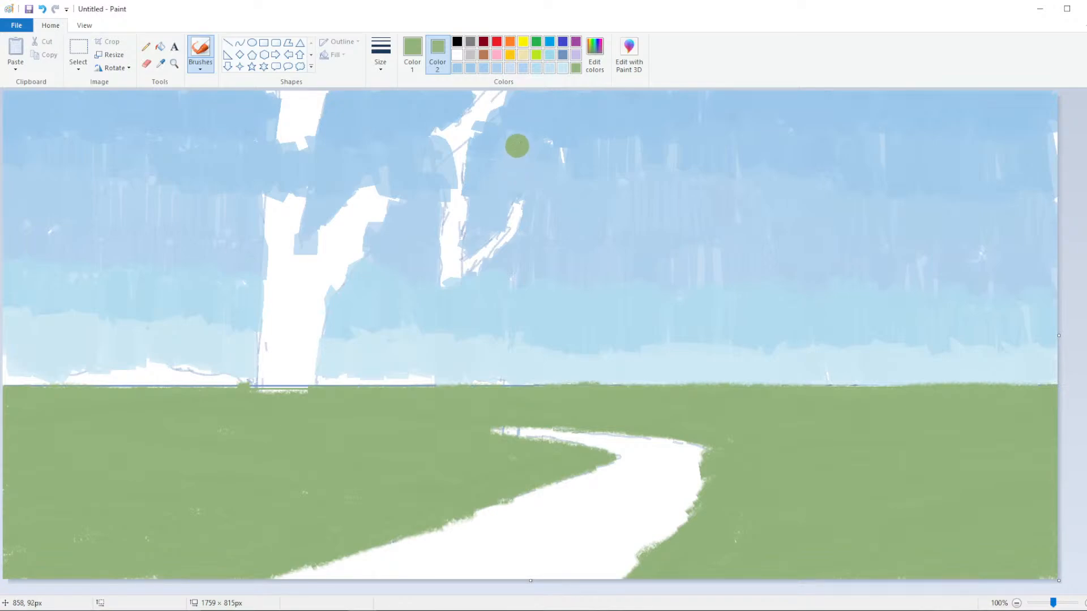
# Mix a dark olive grey with RGB 84, 86, 71 and set it as Color 1
pyautogui.click(594, 52)
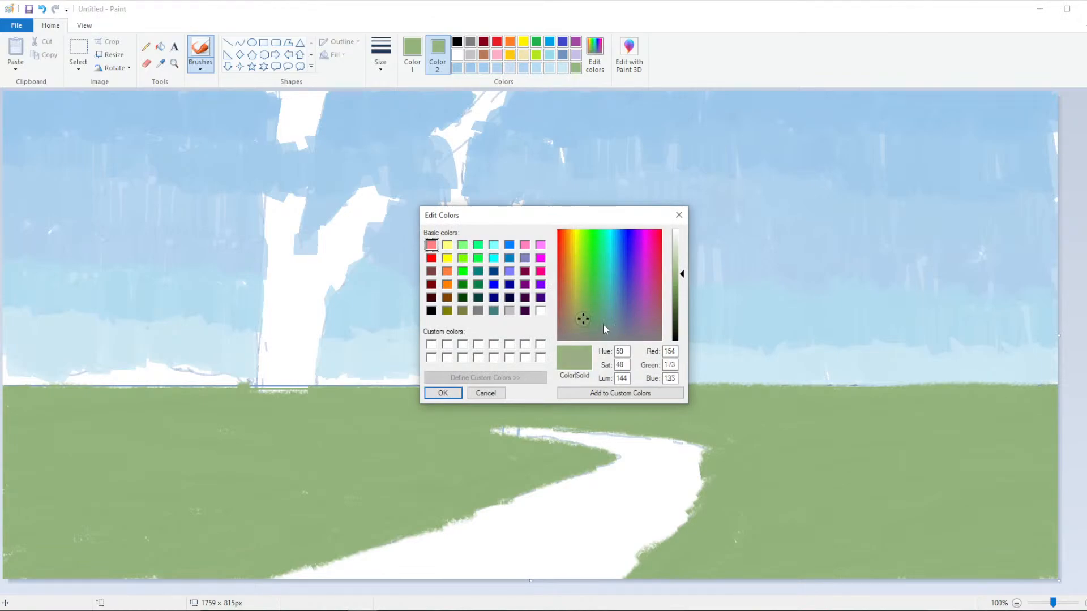
pyautogui.click(680, 285)
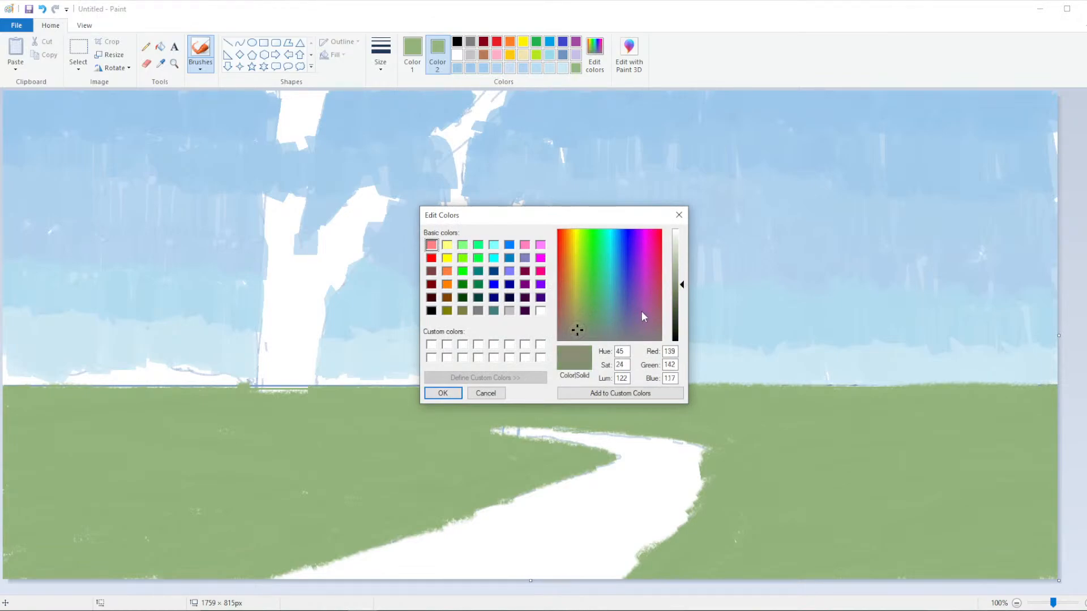
pyautogui.click(679, 295)
pyautogui.click(682, 308)
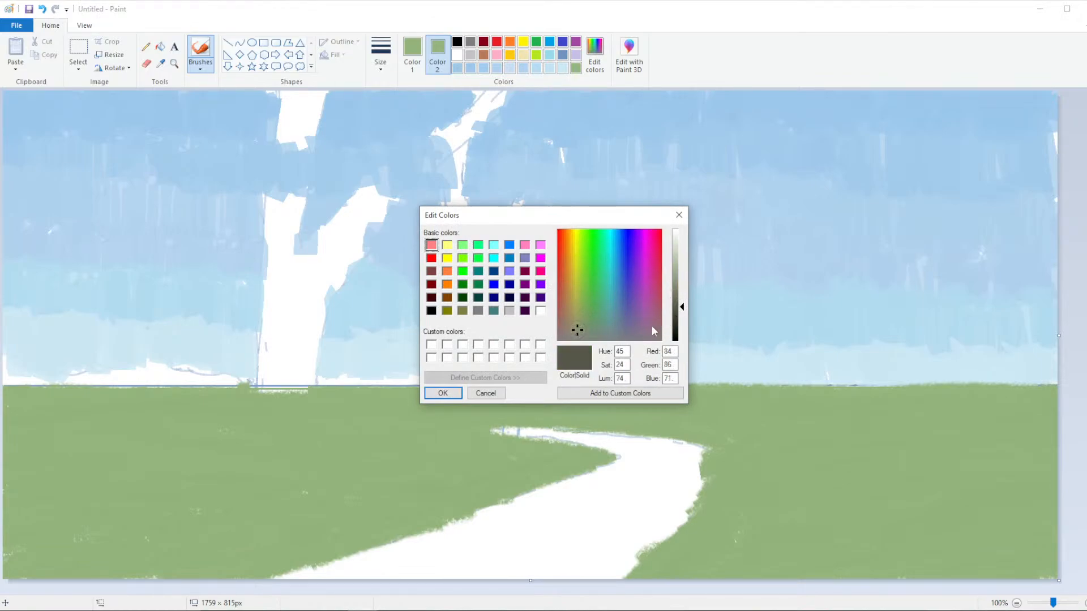
pyautogui.click(442, 393)
pyautogui.click(412, 51)
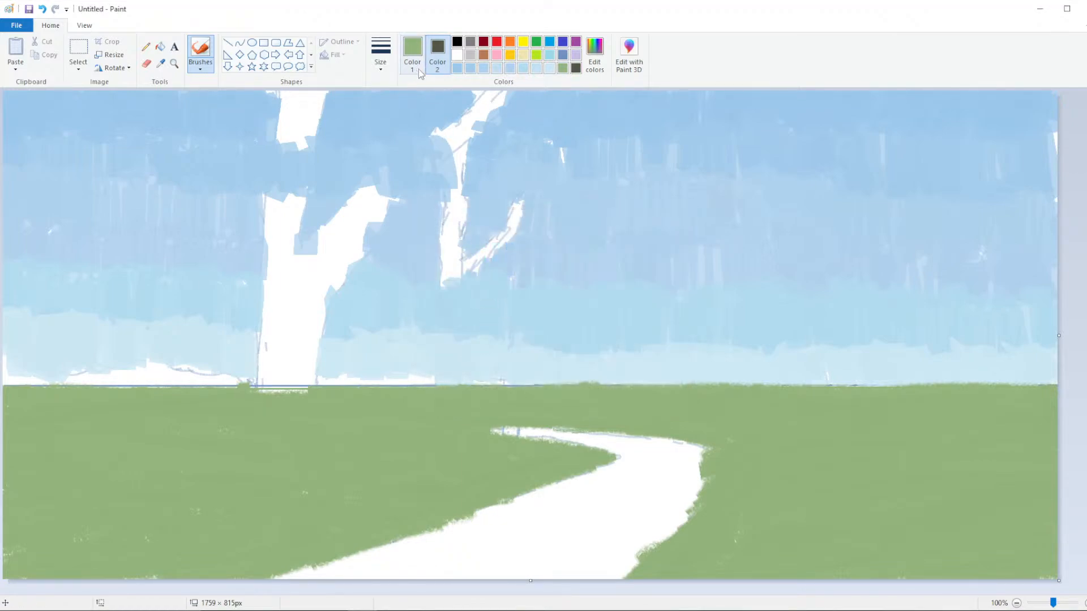
pyautogui.click(575, 68)
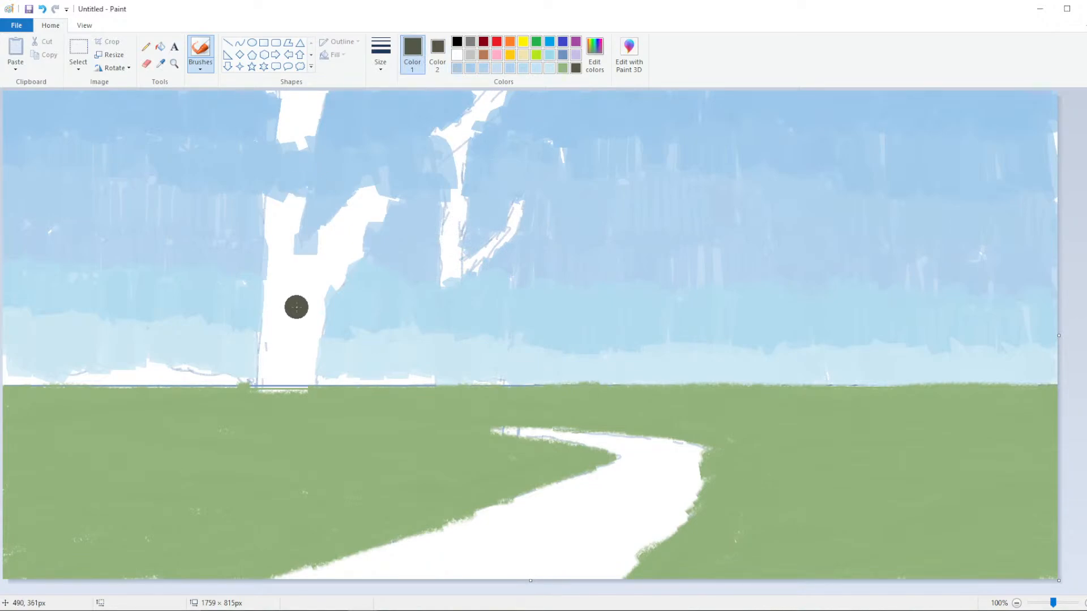
# Choose the Oil brush in the second-thickest size and test a stroke on the grass below the large white trunk
pyautogui.click(201, 67)
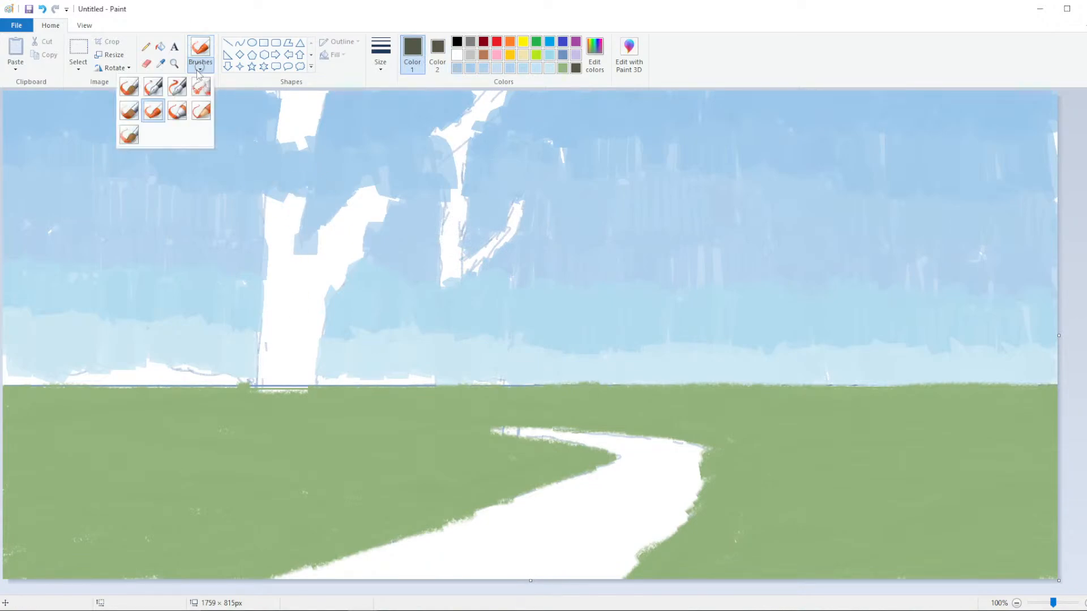
pyautogui.click(141, 117)
pyautogui.click(377, 65)
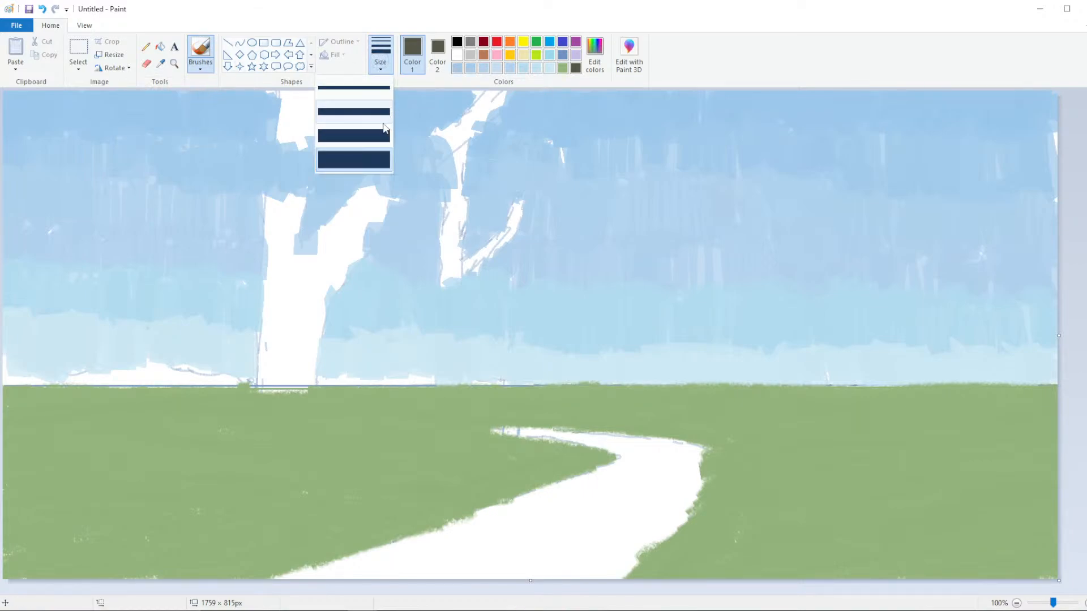
pyautogui.click(384, 134)
pyautogui.moveTo(246, 475); pyautogui.dragTo(252, 452)
pyautogui.hotkey('ctrl', 'z')
# Darken Color 1 to olive grey RGB 63, 64, 53, try it at the large trunk's foot, and adjust the shade again
pyautogui.click(595, 53)
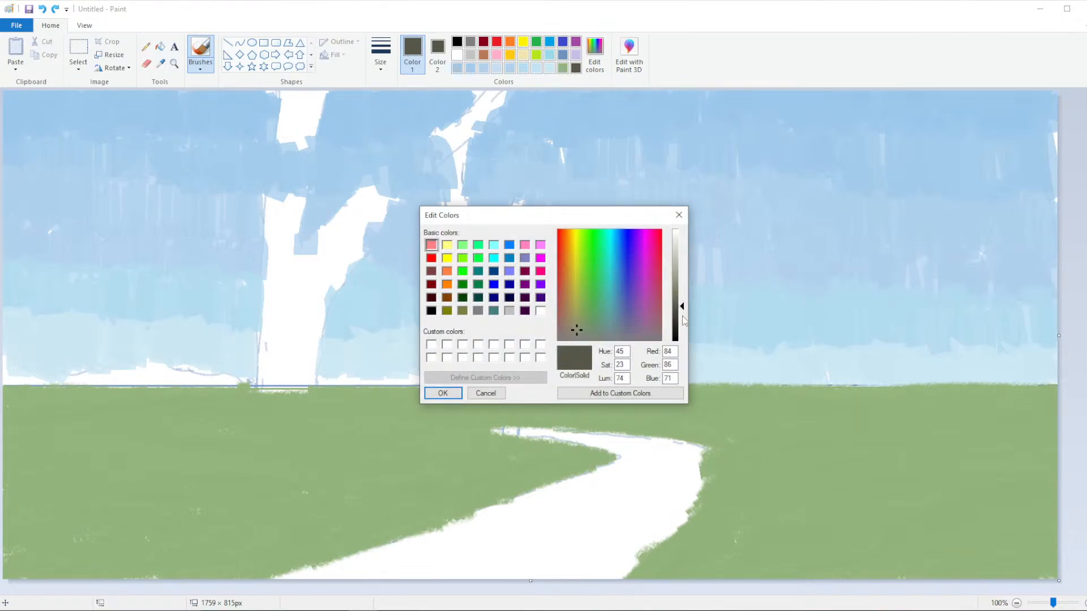
pyautogui.click(443, 393)
pyautogui.moveTo(241, 476)
pyautogui.mouseDown()
pyautogui.moveTo(259, 441)
pyautogui.moveTo(269, 473)
pyautogui.mouseUp()
pyautogui.click(594, 54)
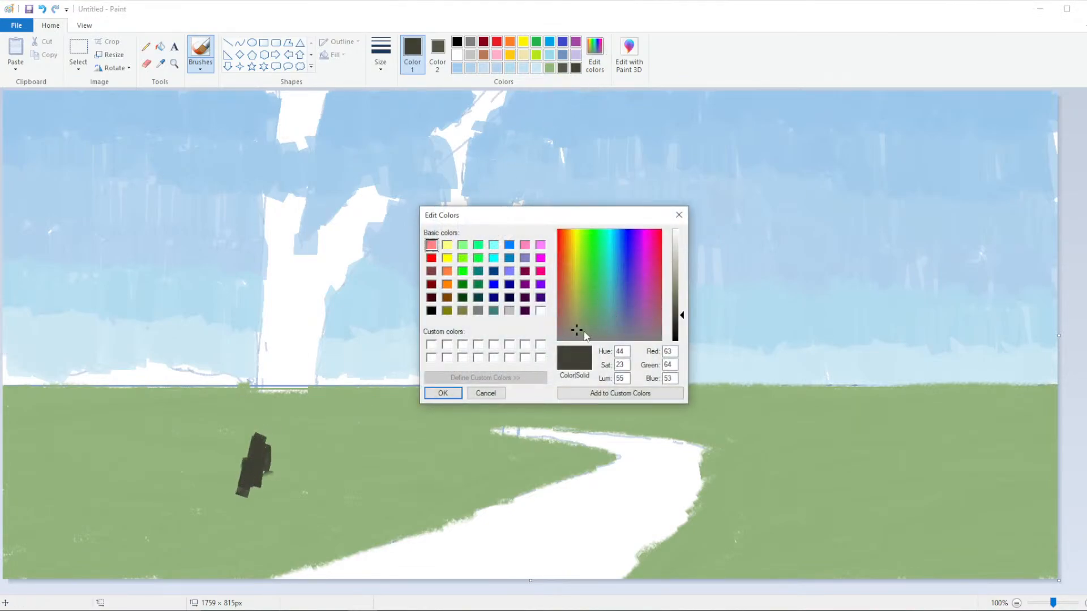
pyautogui.click(443, 392)
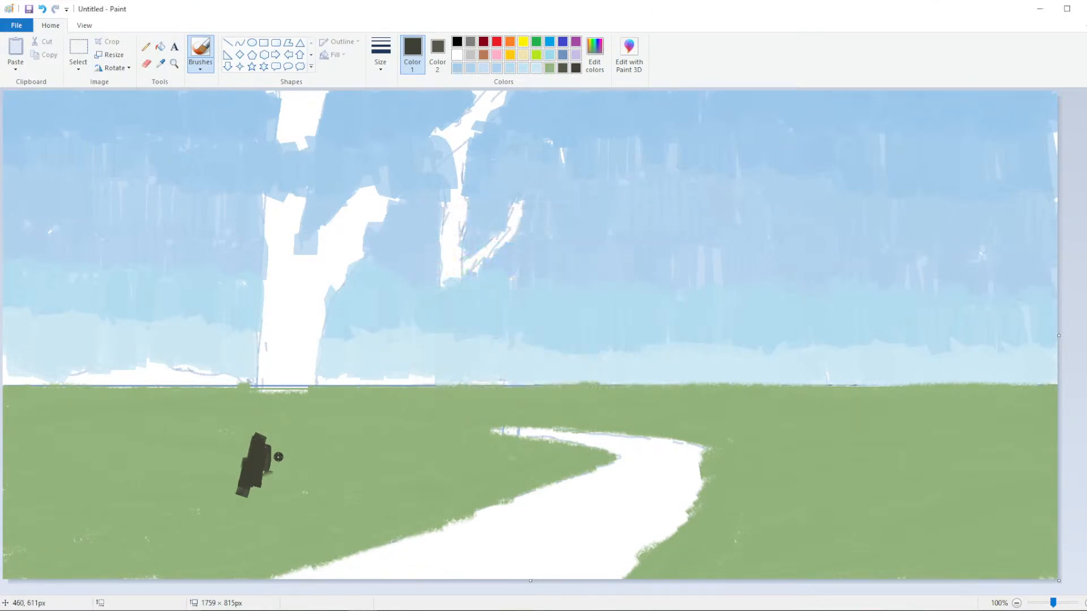
# Paint the large tree's trunk in dark olive grey from the grass up to the canvas's top edge
pyautogui.moveTo(279, 457)
pyautogui.mouseDown()
pyautogui.moveTo(297, 474)
pyautogui.moveTo(272, 427)
pyautogui.moveTo(257, 447)
pyautogui.moveTo(295, 420)
pyautogui.moveTo(269, 413)
pyautogui.moveTo(269, 401)
pyautogui.moveTo(290, 428)
pyautogui.moveTo(294, 350)
pyautogui.moveTo(292, 406)
pyautogui.moveTo(300, 391)
pyautogui.moveTo(281, 349)
pyautogui.moveTo(287, 382)
pyautogui.moveTo(258, 411)
pyautogui.moveTo(269, 369)
pyautogui.moveTo(283, 366)
pyautogui.moveTo(289, 380)
pyautogui.moveTo(276, 294)
pyautogui.moveTo(267, 320)
pyautogui.moveTo(268, 270)
pyautogui.moveTo(261, 275)
pyautogui.moveTo(273, 280)
pyautogui.moveTo(272, 271)
pyautogui.moveTo(273, 296)
pyautogui.moveTo(273, 263)
pyautogui.moveTo(279, 271)
pyautogui.moveTo(285, 261)
pyautogui.moveTo(273, 212)
pyautogui.moveTo(300, 155)
pyautogui.moveTo(291, 147)
pyautogui.moveTo(306, 96)
pyautogui.moveTo(290, 177)
pyautogui.mouseUp()
pyautogui.hotkey('ctrl', 'z')
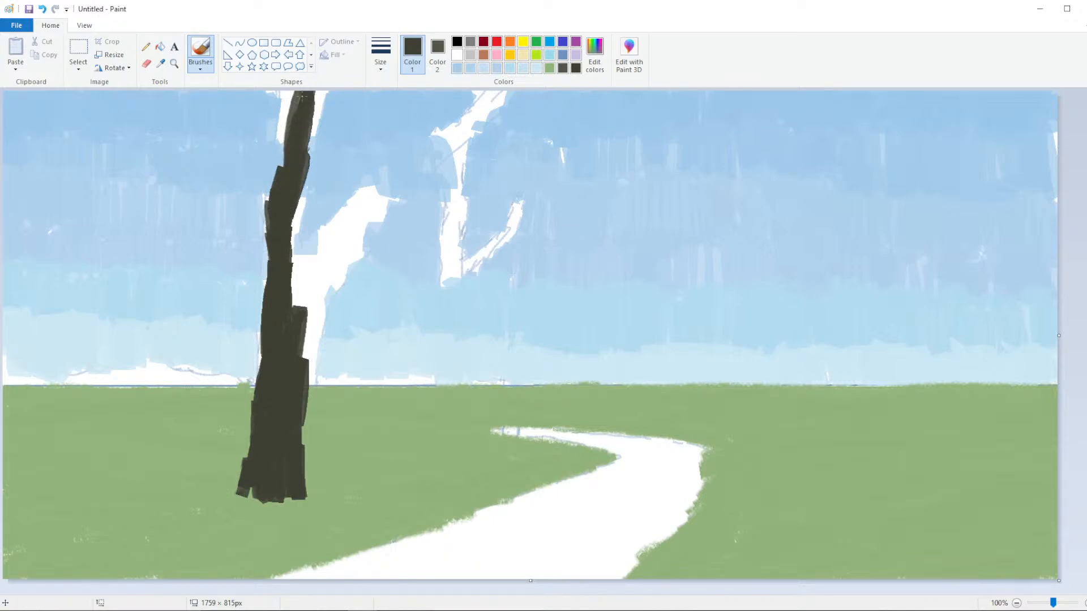
pyautogui.moveTo(302, 98); pyautogui.dragTo(304, 131)
pyautogui.moveTo(294, 265); pyautogui.dragTo(300, 362)
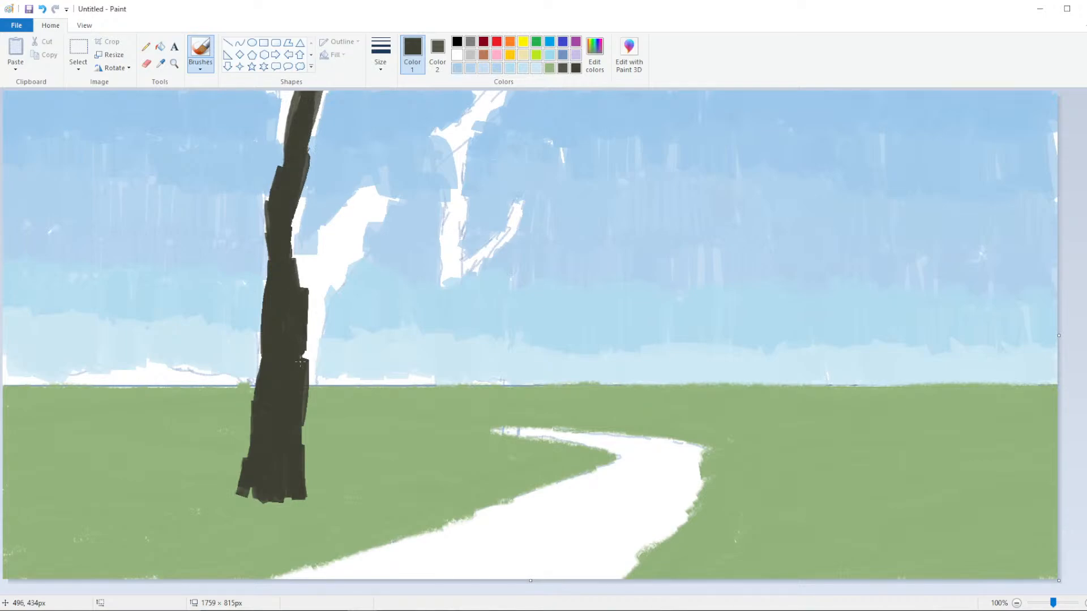
# Paint the large tree's right limb from the trunk fork to the canvas's top, splitting into three branches
pyautogui.moveTo(297, 317)
pyautogui.mouseDown()
pyautogui.moveTo(286, 294)
pyautogui.moveTo(288, 282)
pyautogui.moveTo(414, 163)
pyautogui.moveTo(387, 182)
pyautogui.moveTo(490, 117)
pyautogui.moveTo(547, 110)
pyautogui.mouseUp()
pyautogui.moveTo(390, 189); pyautogui.dragTo(501, 90)
pyautogui.moveTo(396, 171); pyautogui.dragTo(430, 92)
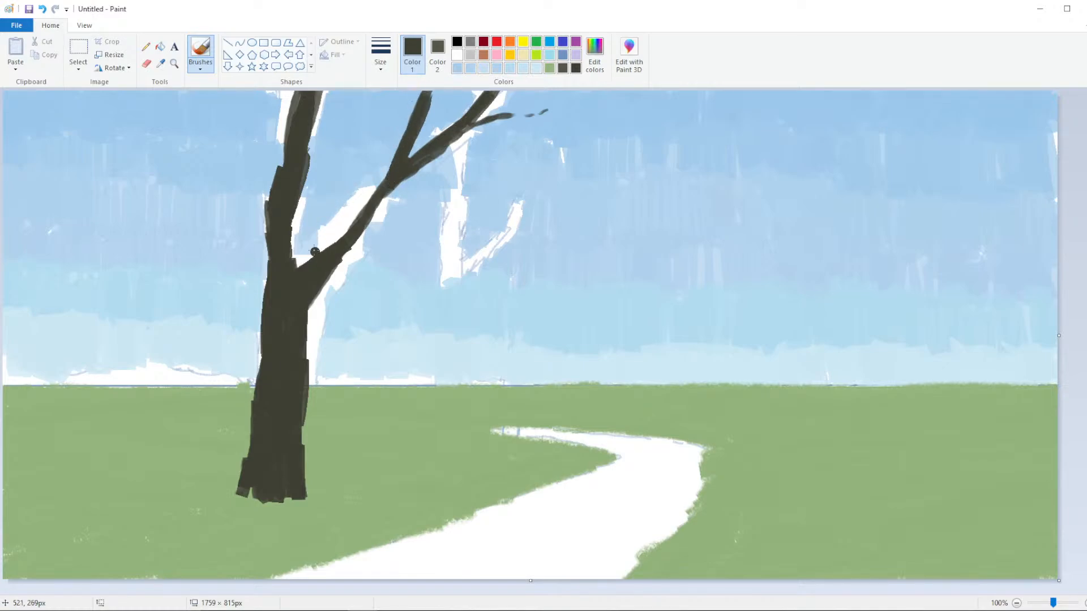
pyautogui.moveTo(306, 258)
pyautogui.mouseDown()
pyautogui.moveTo(285, 210)
pyautogui.moveTo(294, 269)
pyautogui.moveTo(293, 237)
pyautogui.moveTo(289, 250)
pyautogui.moveTo(318, 240)
pyautogui.mouseUp()
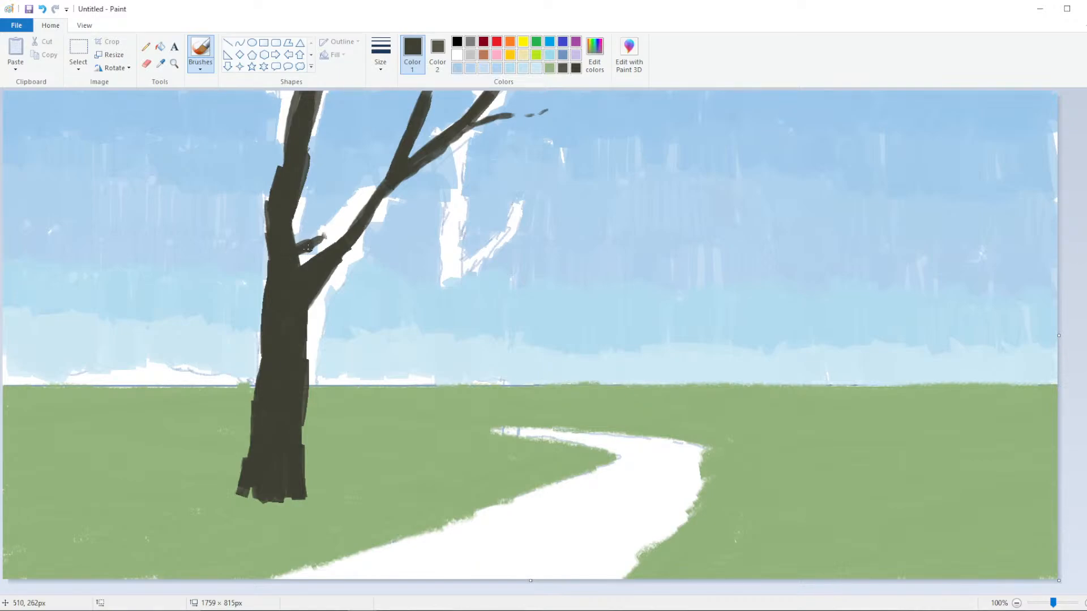
pyautogui.hotkey('ctrl', 'z')
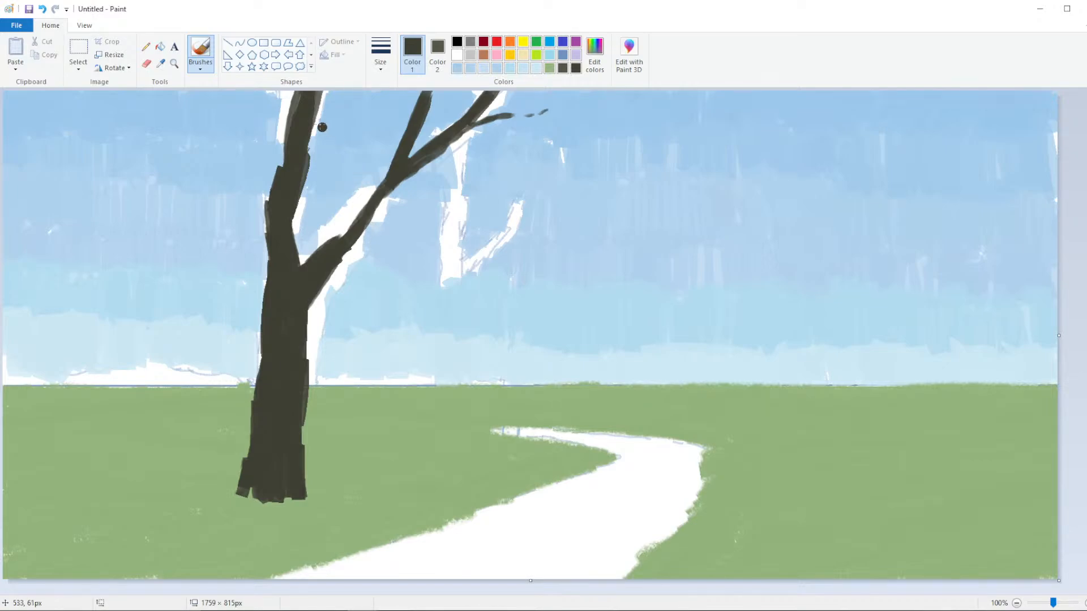
# With a thinner brush size, thicken the right limb and add slender side branches near the top of the large tree
pyautogui.click(381, 54)
pyautogui.click(352, 126)
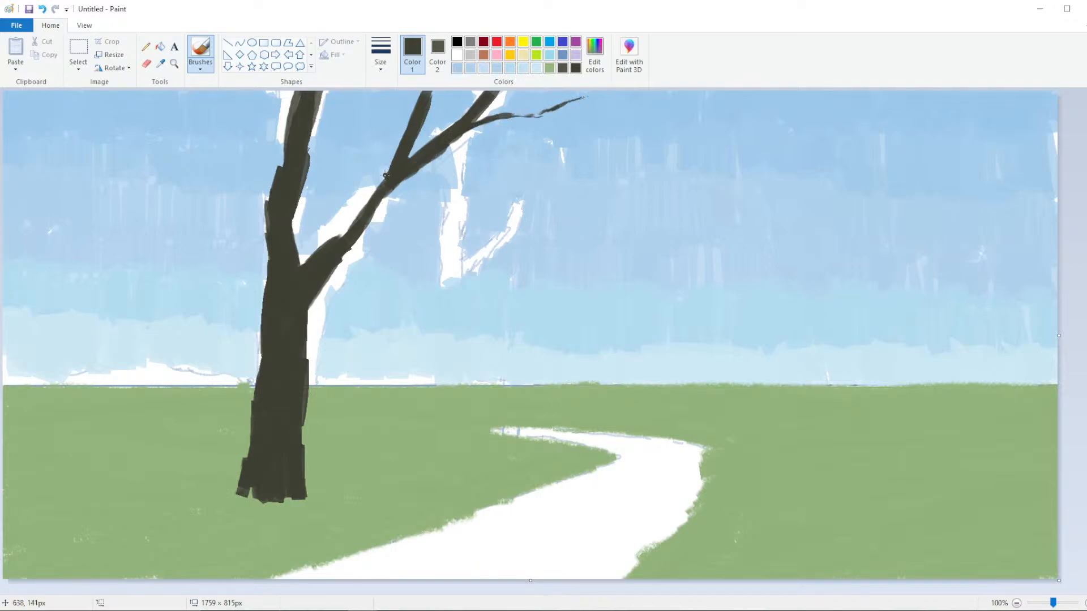
pyautogui.moveTo(392, 175); pyautogui.dragTo(351, 229)
pyautogui.moveTo(279, 141)
pyautogui.mouseDown()
pyautogui.moveTo(267, 101)
pyautogui.moveTo(362, 89)
pyautogui.mouseUp()
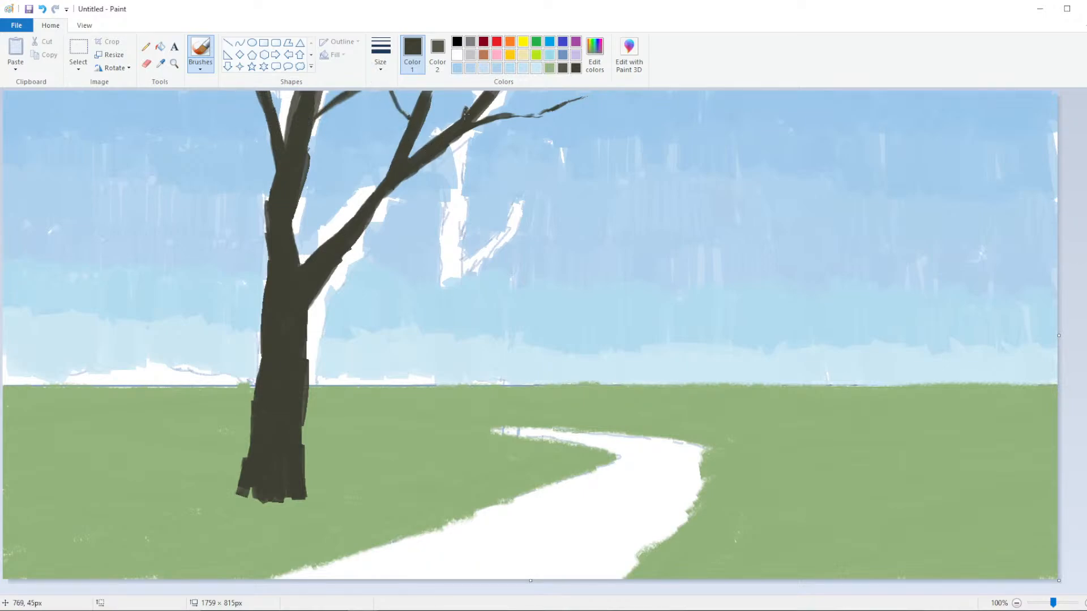
pyautogui.hotkey('ctrl', 'z')
pyautogui.moveTo(553, 106)
pyautogui.mouseDown()
pyautogui.moveTo(555, 70)
pyautogui.moveTo(559, 98)
pyautogui.mouseUp()
pyautogui.hotkey('ctrl', 'z')
# Paint a forked branch with twigs in the gap between trunk and right limb, plus a twig on the limb's upright branch
pyautogui.moveTo(348, 214)
pyautogui.mouseDown()
pyautogui.moveTo(343, 181)
pyautogui.moveTo(370, 159)
pyautogui.mouseUp()
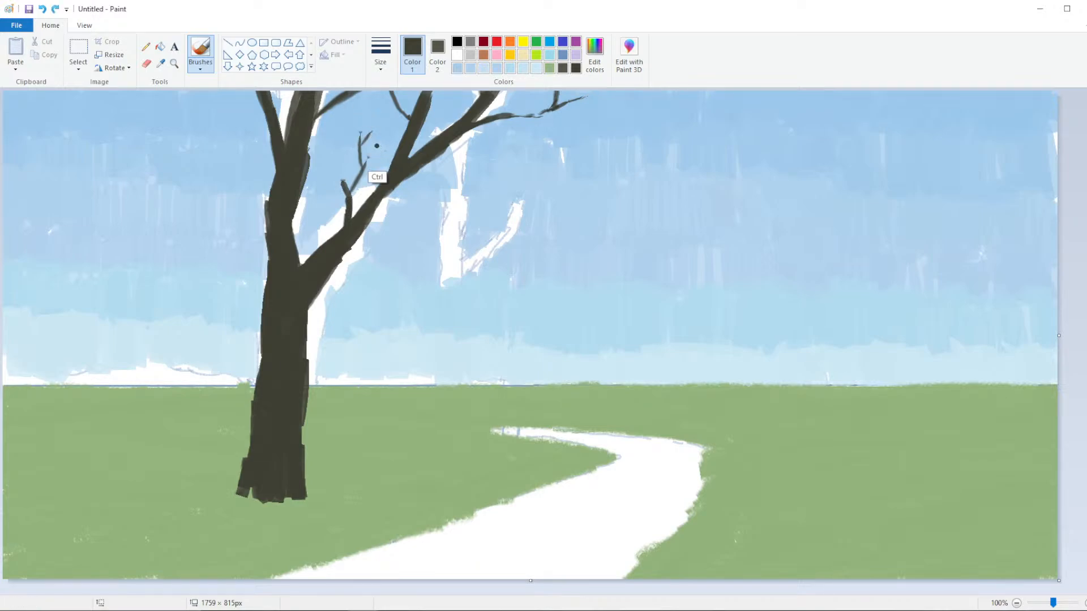
pyautogui.moveTo(326, 172)
pyautogui.mouseDown()
pyautogui.moveTo(343, 187)
pyautogui.moveTo(309, 154)
pyautogui.mouseUp()
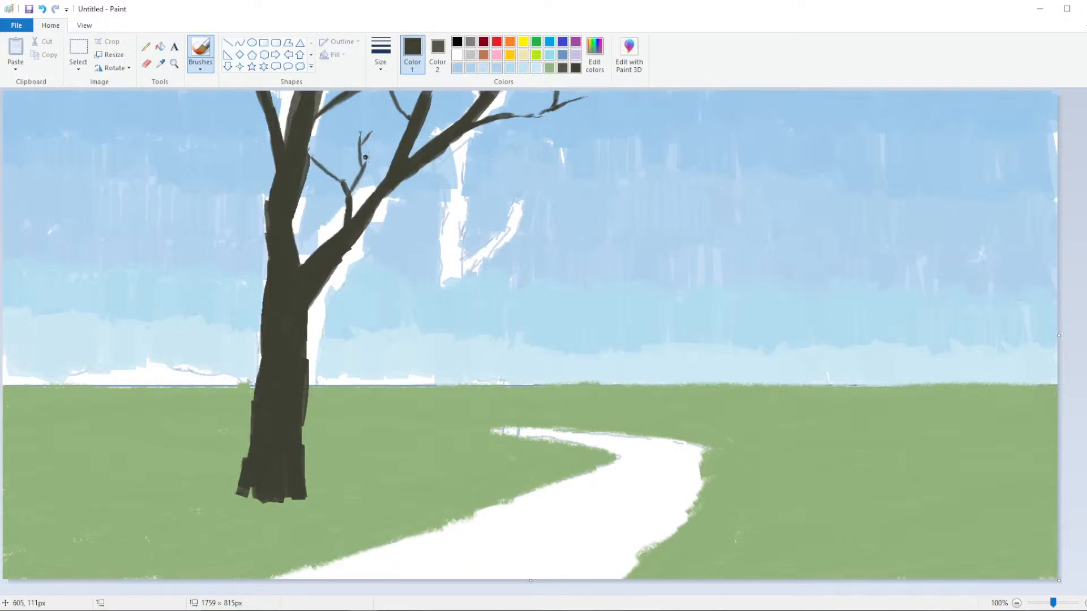
pyautogui.hotkey('ctrl', 'z')
pyautogui.moveTo(346, 198); pyautogui.dragTo(313, 159)
pyautogui.moveTo(403, 137); pyautogui.dragTo(392, 92)
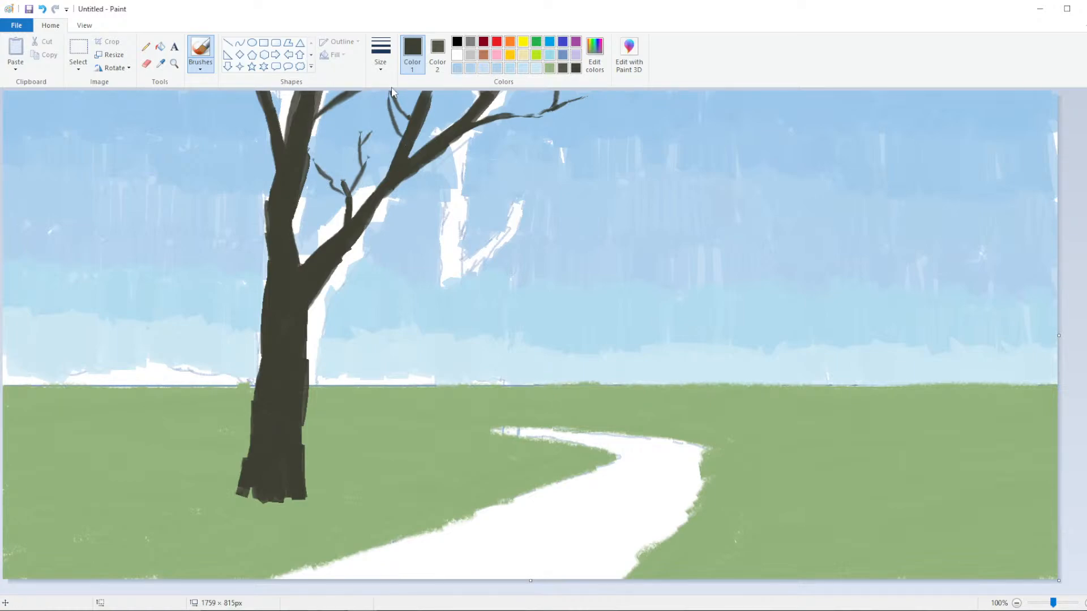
# Paint a thin forked branch on the trunk's left side and a smaller one above it reaching the canvas's top
pyautogui.moveTo(268, 248); pyautogui.dragTo(205, 135)
pyautogui.hotkey('ctrl', 'z')
pyautogui.hotkey('ctrl', 'z')
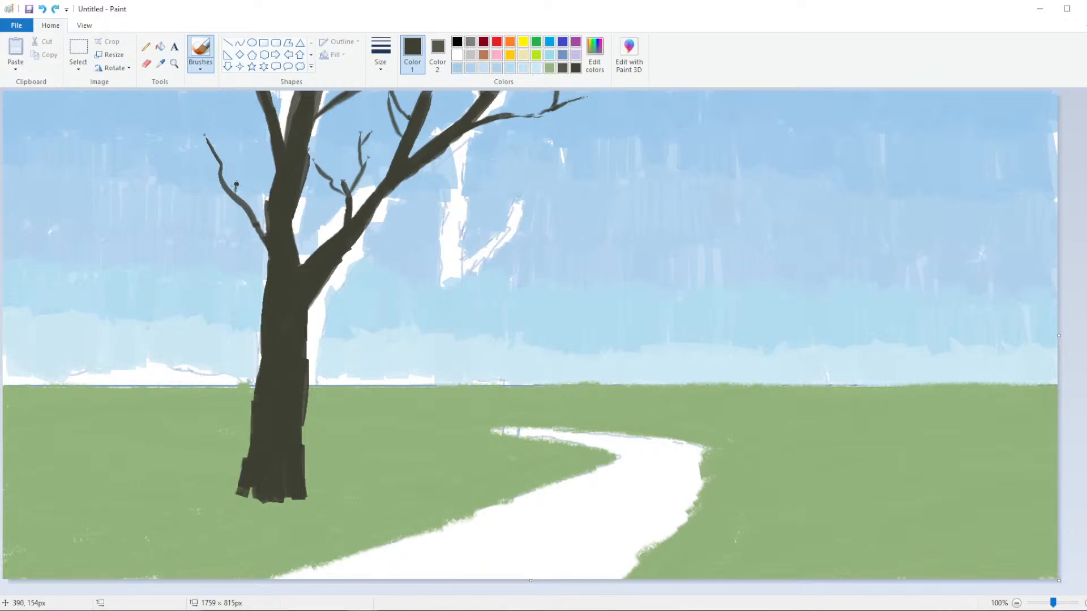
pyautogui.moveTo(236, 191); pyautogui.dragTo(232, 156)
pyautogui.moveTo(263, 119); pyautogui.dragTo(238, 91)
pyautogui.hotkey('ctrl', 'z')
pyautogui.moveTo(269, 128); pyautogui.dragTo(223, 83)
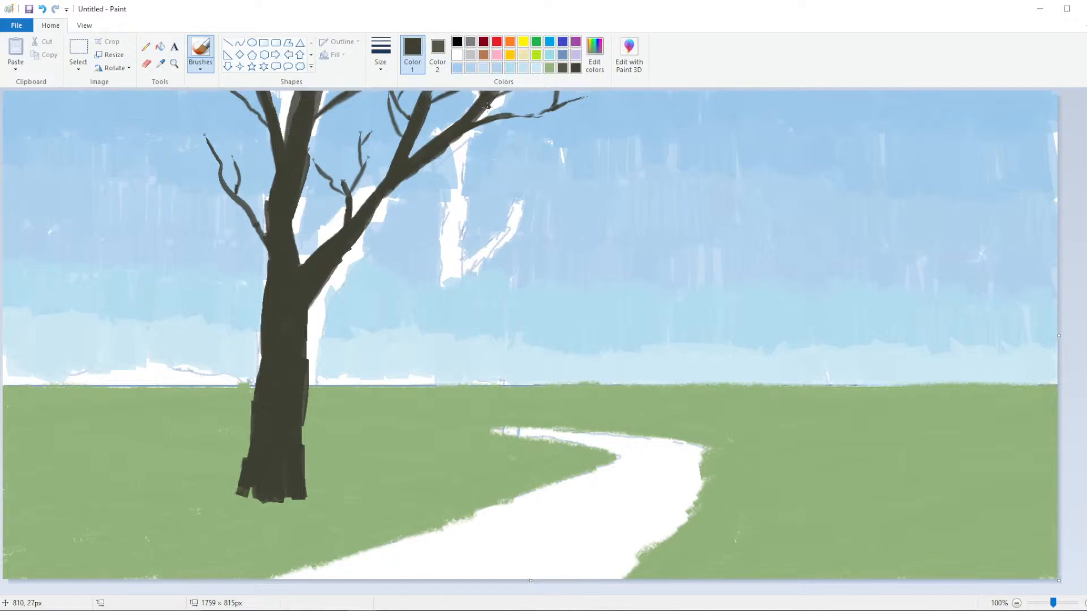
pyautogui.hotkey('ctrl', 'z')
# Extend the uppermost right branch into a long overhang across the sky above the path, with small twigs at its end
pyautogui.moveTo(488, 112); pyautogui.dragTo(503, 103)
pyautogui.moveTo(583, 98)
pyautogui.mouseDown()
pyautogui.moveTo(650, 86)
pyautogui.moveTo(751, 111)
pyautogui.moveTo(730, 119)
pyautogui.moveTo(836, 112)
pyautogui.mouseUp()
pyautogui.hotkey('ctrl', 'z')
pyautogui.hotkey('ctrl', 'z')
pyautogui.hotkey('ctrl', 'z')
pyautogui.hotkey('ctrl', 'z')
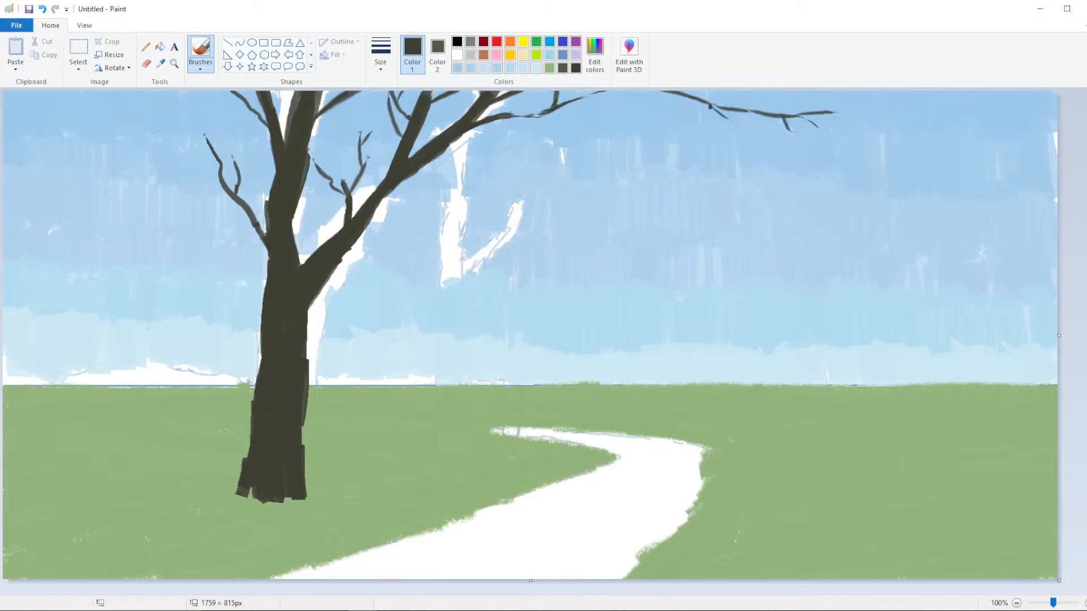
pyautogui.moveTo(768, 91); pyautogui.dragTo(776, 97)
# Paint a second long thin branch below the overhanging one, and fill out the jagged base of the large trunk
pyautogui.moveTo(430, 162); pyautogui.dragTo(529, 148)
pyautogui.moveTo(524, 147)
pyautogui.mouseDown()
pyautogui.moveTo(598, 139)
pyautogui.moveTo(557, 136)
pyautogui.moveTo(520, 151)
pyautogui.moveTo(612, 145)
pyautogui.mouseUp()
pyautogui.hotkey('ctrl', 'z')
pyautogui.hotkey('ctrl', 'z')
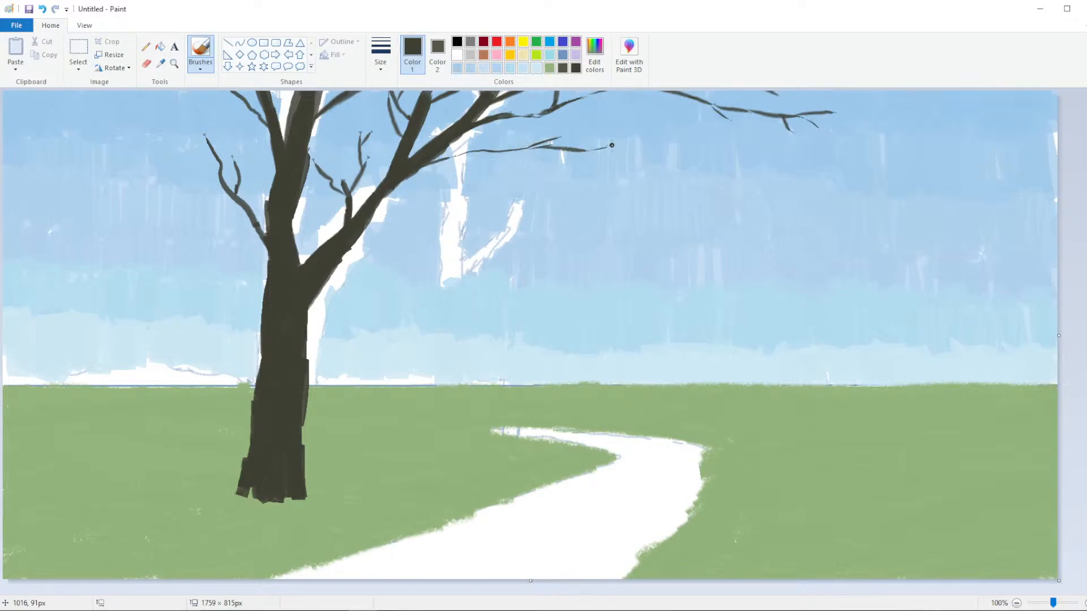
pyautogui.moveTo(536, 148); pyautogui.dragTo(645, 147)
pyautogui.moveTo(259, 471)
pyautogui.mouseDown()
pyautogui.moveTo(237, 502)
pyautogui.moveTo(287, 502)
pyautogui.mouseUp()
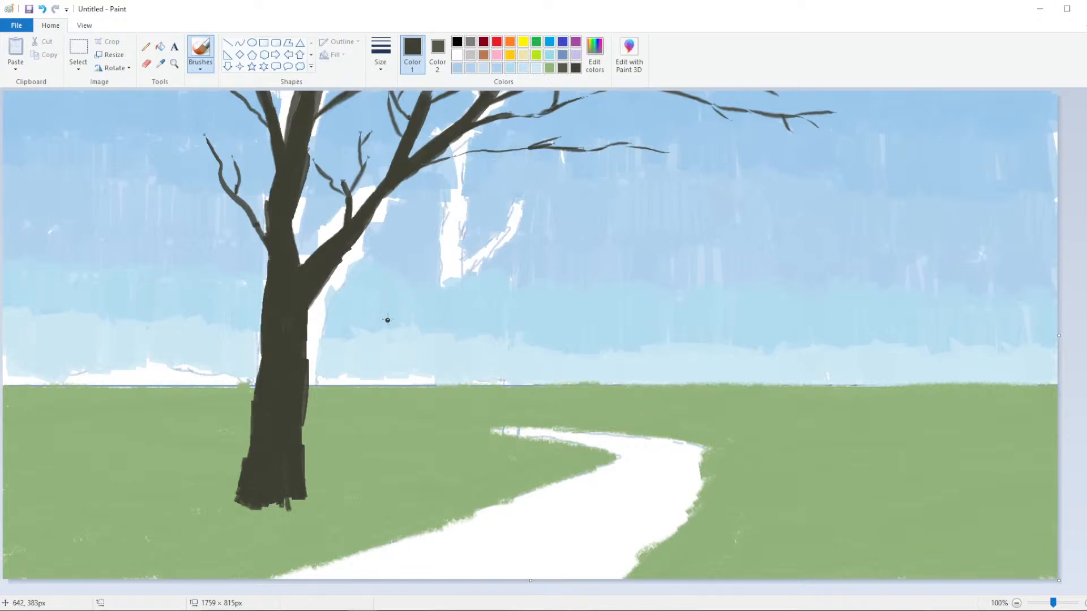
# Paint a smaller second tree between the large trunk and the path, with an upright stem and a long branch curving right
pyautogui.moveTo(374, 455)
pyautogui.mouseDown()
pyautogui.moveTo(375, 433)
pyautogui.moveTo(378, 462)
pyautogui.moveTo(387, 462)
pyautogui.moveTo(371, 463)
pyautogui.moveTo(381, 399)
pyautogui.moveTo(388, 405)
pyautogui.moveTo(376, 430)
pyautogui.moveTo(387, 404)
pyautogui.moveTo(375, 409)
pyautogui.moveTo(390, 394)
pyautogui.moveTo(379, 387)
pyautogui.moveTo(381, 398)
pyautogui.moveTo(390, 308)
pyautogui.mouseUp()
pyautogui.moveTo(389, 365)
pyautogui.mouseDown()
pyautogui.moveTo(378, 266)
pyautogui.moveTo(389, 305)
pyautogui.moveTo(386, 249)
pyautogui.moveTo(410, 141)
pyautogui.mouseUp()
pyautogui.moveTo(397, 275)
pyautogui.mouseDown()
pyautogui.moveTo(402, 309)
pyautogui.moveTo(406, 294)
pyautogui.moveTo(391, 320)
pyautogui.moveTo(421, 267)
pyautogui.moveTo(521, 201)
pyautogui.mouseUp()
pyautogui.hotkey('ctrl', 'z')
pyautogui.hotkey('ctrl', 'z')
pyautogui.hotkey('ctrl', 'z')
pyautogui.hotkey('ctrl', 'z')
pyautogui.moveTo(430, 259); pyautogui.dragTo(395, 308)
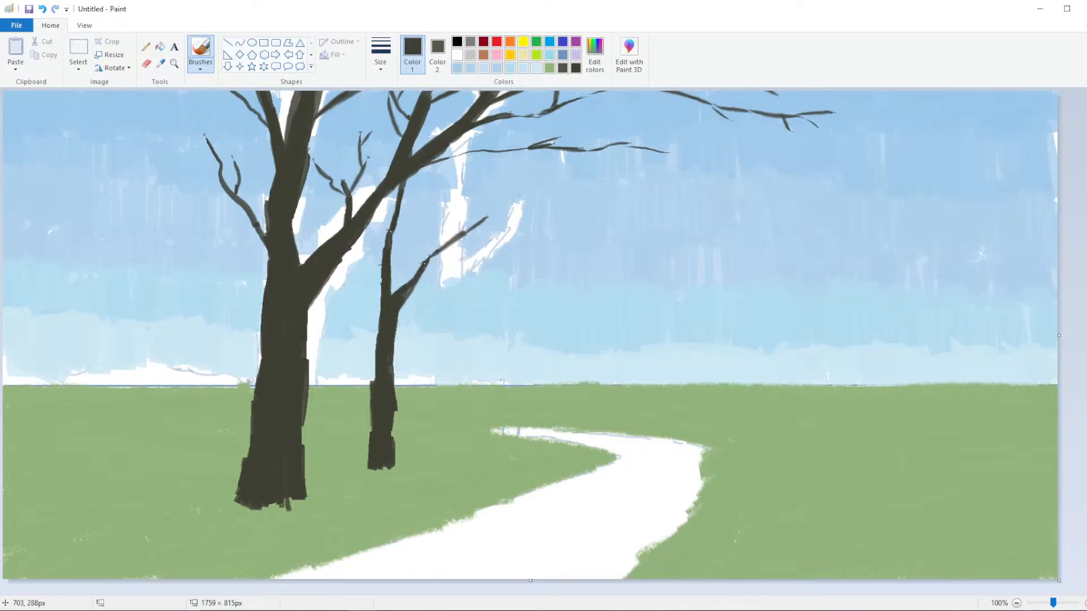
pyautogui.moveTo(496, 213); pyautogui.dragTo(569, 198)
pyautogui.hotkey('ctrl', 'z')
pyautogui.hotkey('ctrl', 'z')
# Sample the nearby sky blue and cover the white gaps between the large trunk and its right limb
pyautogui.click(161, 63)
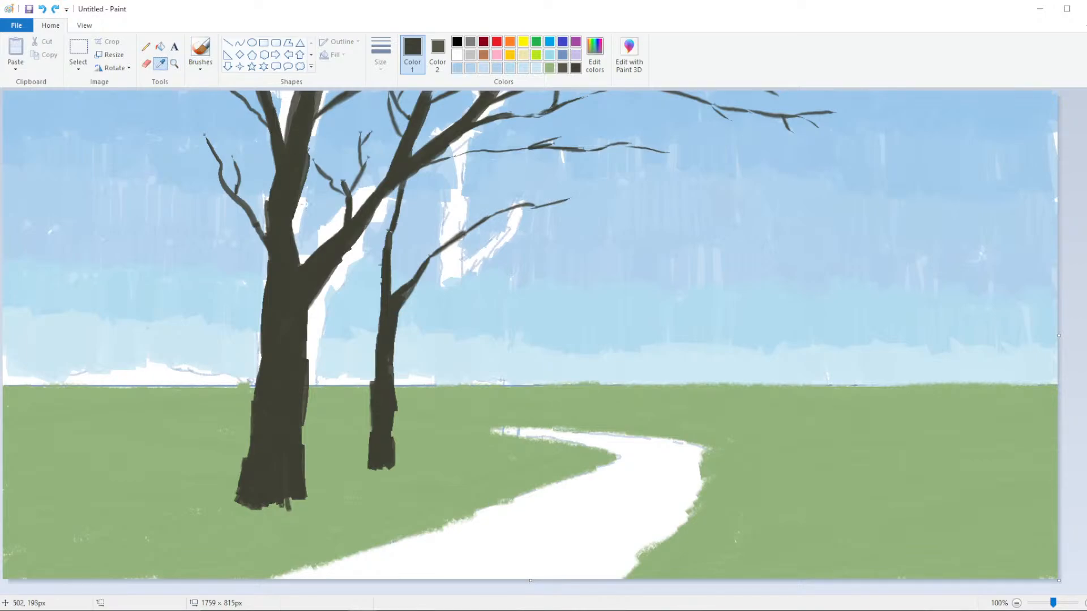
pyautogui.click(300, 203)
pyautogui.click(161, 63)
pyautogui.click(300, 224)
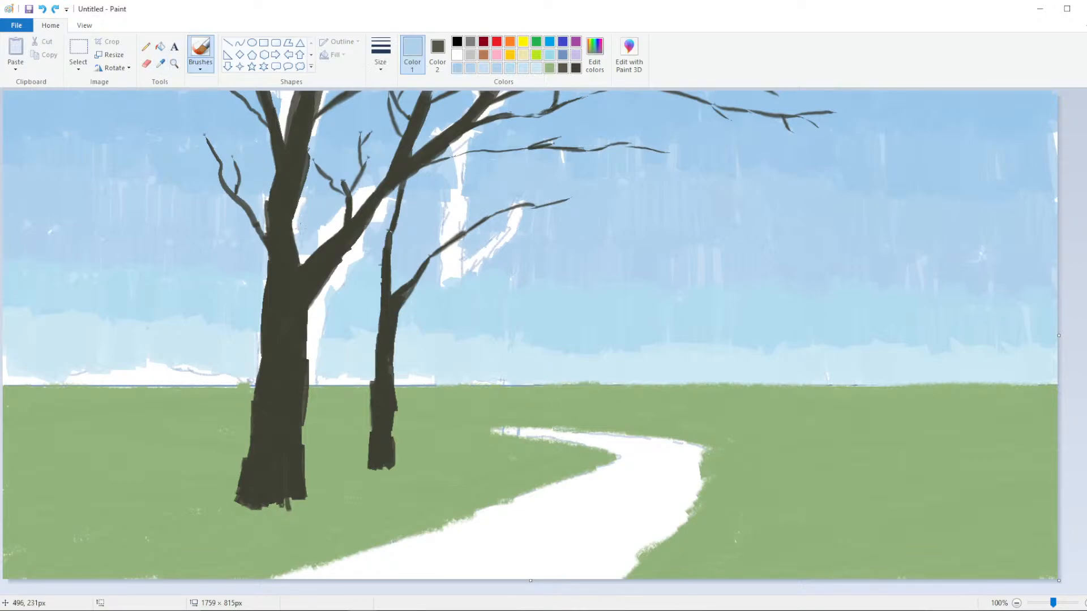
pyautogui.moveTo(300, 229); pyautogui.dragTo(295, 224)
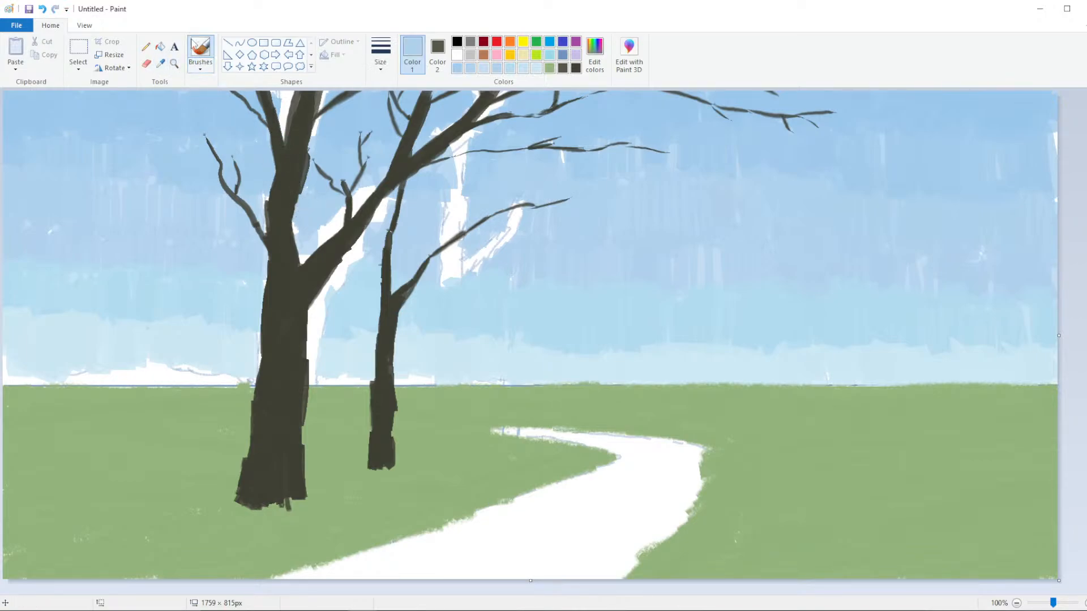
pyautogui.click(161, 62)
pyautogui.click(325, 224)
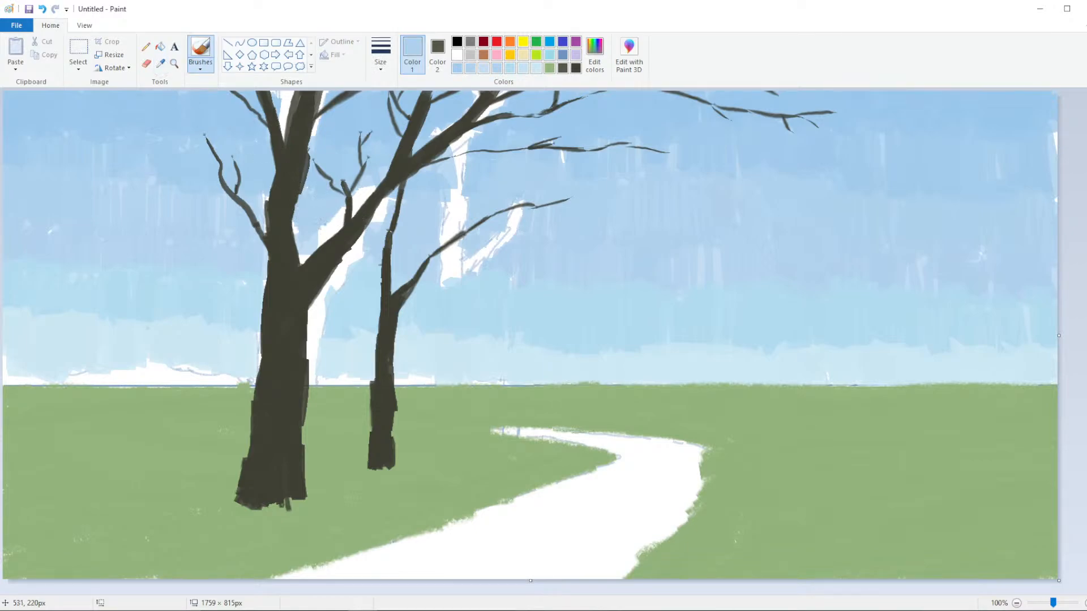
pyautogui.moveTo(357, 192)
pyautogui.mouseDown()
pyautogui.moveTo(371, 205)
pyautogui.moveTo(346, 188)
pyautogui.mouseUp()
pyautogui.hotkey('ctrl', 'z')
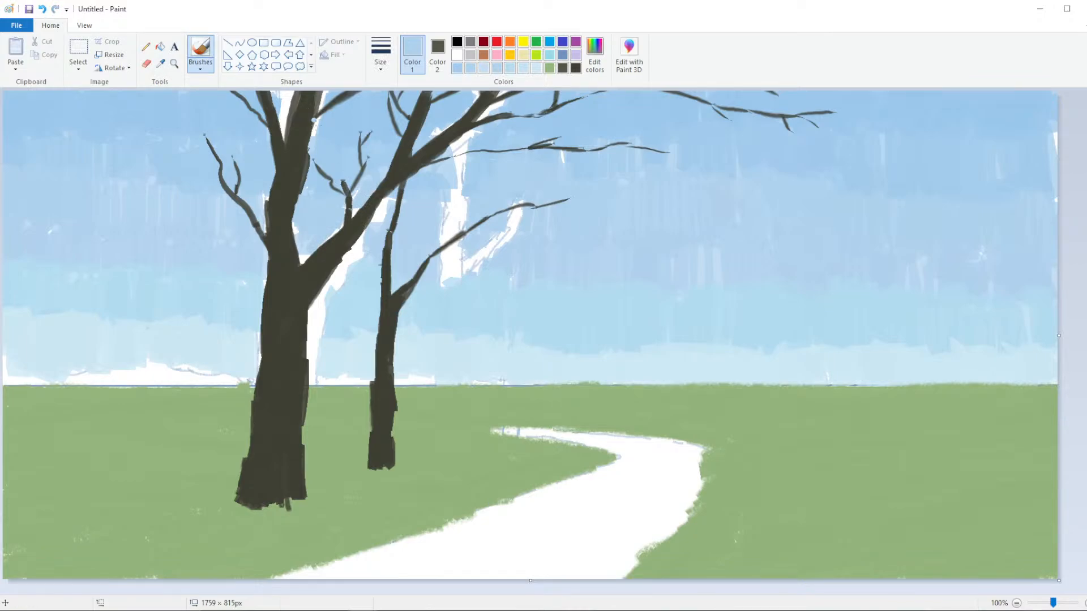
# Sample the surrounding sky blues and paint over the leftover white branch above the small tree's curved branch
pyautogui.click(160, 63)
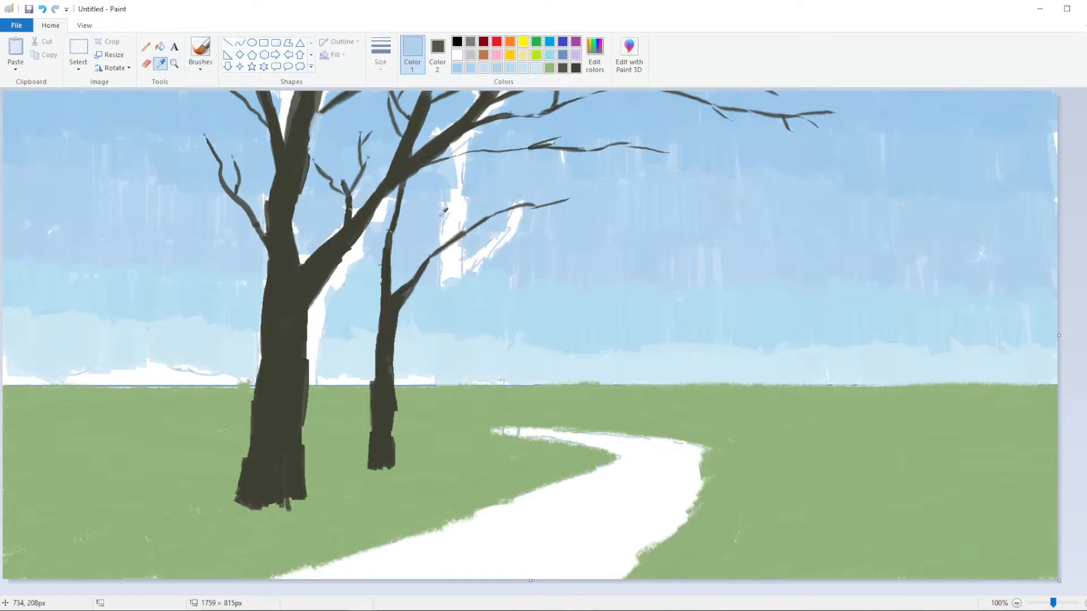
pyautogui.click(444, 211)
pyautogui.moveTo(441, 202)
pyautogui.mouseDown()
pyautogui.moveTo(461, 232)
pyautogui.moveTo(453, 243)
pyautogui.moveTo(462, 204)
pyautogui.mouseUp()
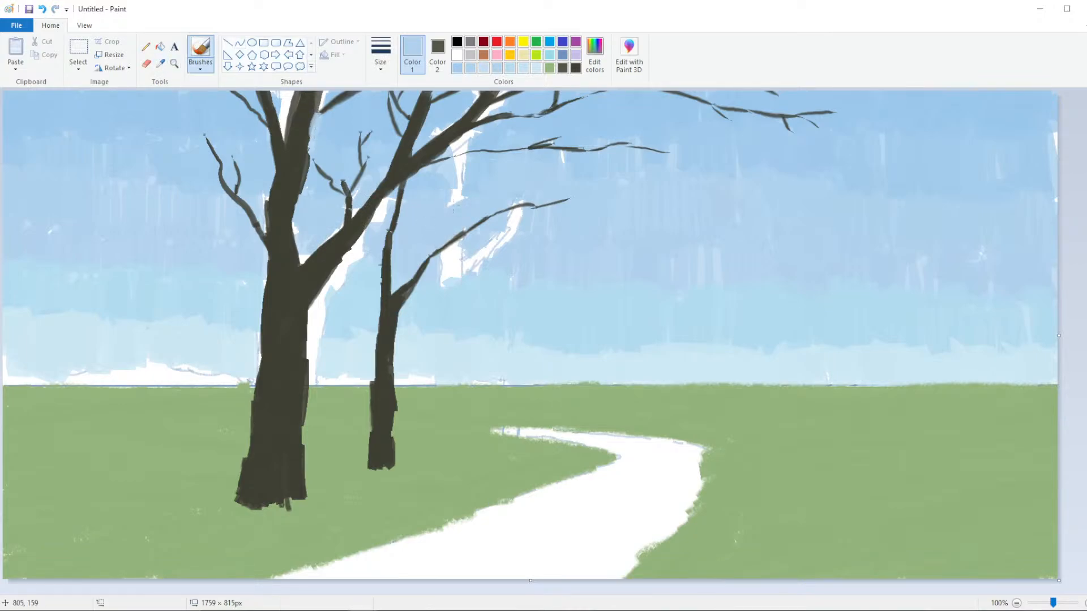
pyautogui.click(161, 63)
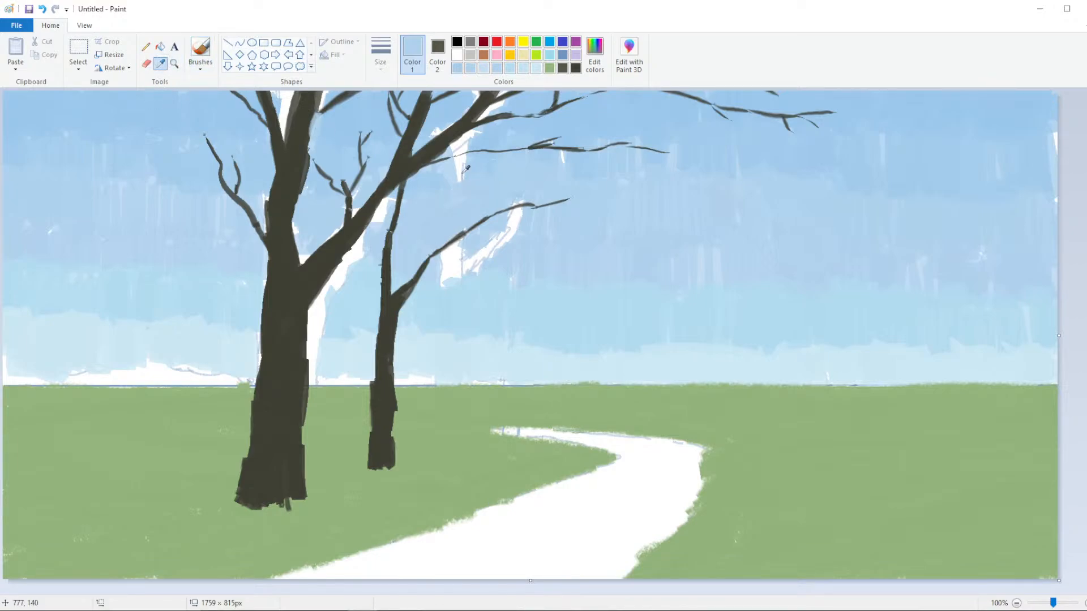
pyautogui.click(429, 167)
pyautogui.moveTo(453, 171)
pyautogui.mouseDown()
pyautogui.moveTo(474, 134)
pyautogui.moveTo(486, 136)
pyautogui.moveTo(451, 128)
pyautogui.mouseUp()
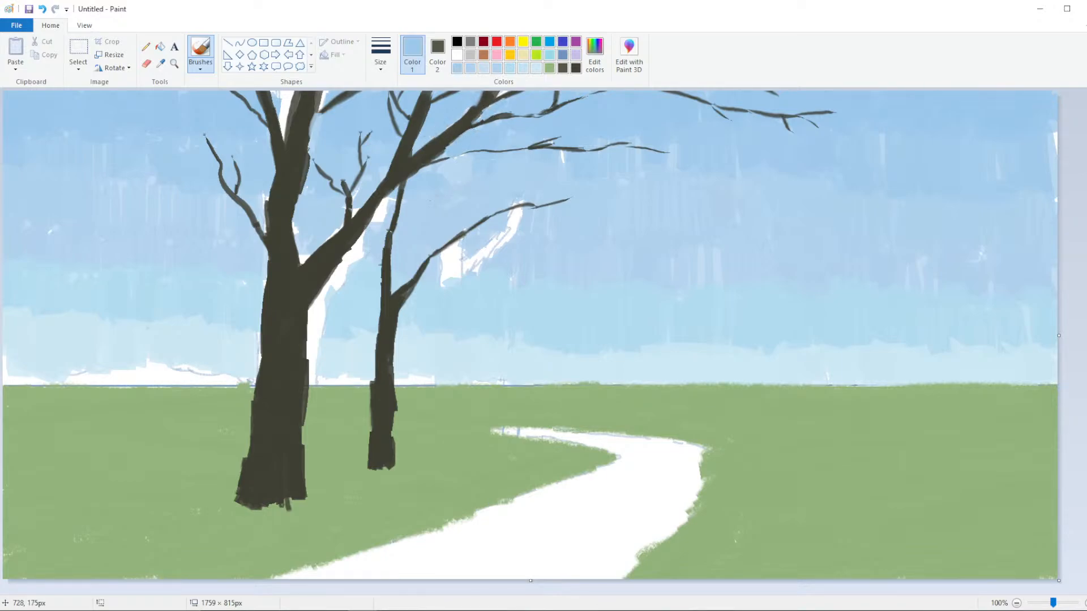
# Cover the white patches along the large limb, beside the trunk, and under the small tree's branch with sampled sky blue
pyautogui.moveTo(369, 197); pyautogui.dragTo(361, 201)
pyautogui.click(161, 63)
pyautogui.click(362, 274)
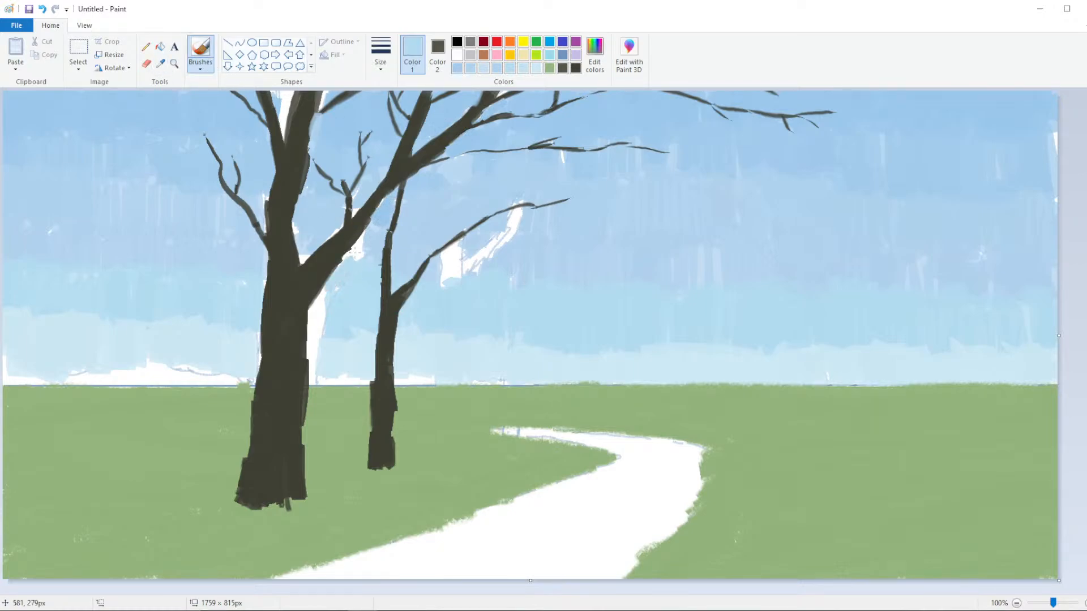
pyautogui.moveTo(355, 252); pyautogui.dragTo(363, 247)
pyautogui.moveTo(327, 309)
pyautogui.mouseDown()
pyautogui.moveTo(319, 328)
pyautogui.moveTo(345, 313)
pyautogui.mouseUp()
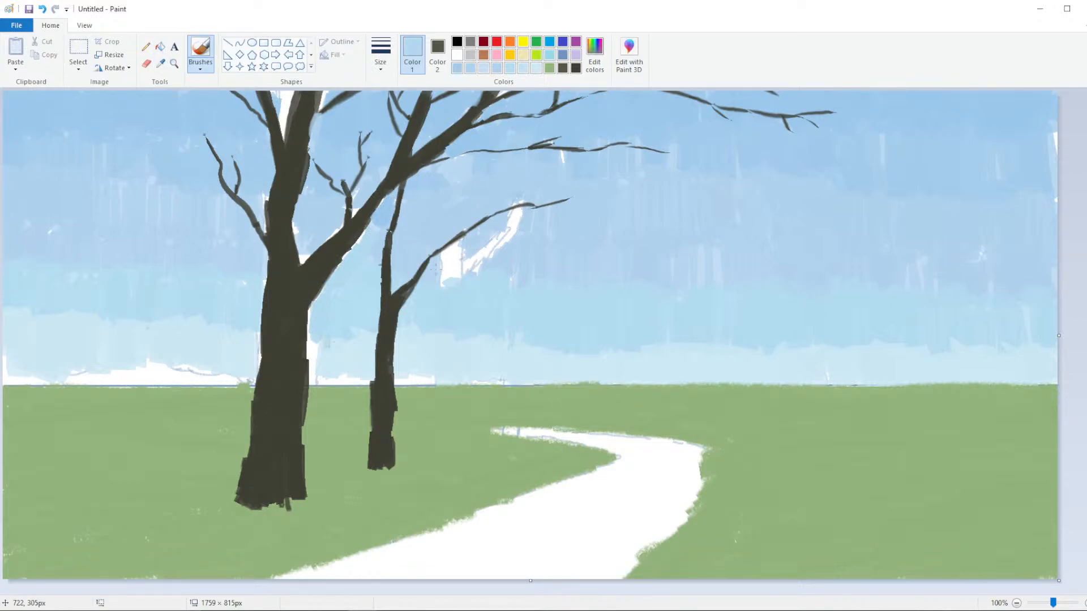
pyautogui.moveTo(445, 272)
pyautogui.mouseDown()
pyautogui.moveTo(436, 248)
pyautogui.moveTo(462, 260)
pyautogui.moveTo(452, 249)
pyautogui.moveTo(484, 255)
pyautogui.moveTo(480, 221)
pyautogui.mouseUp()
pyautogui.moveTo(458, 259)
pyautogui.mouseDown()
pyautogui.moveTo(450, 249)
pyautogui.moveTo(499, 232)
pyautogui.mouseUp()
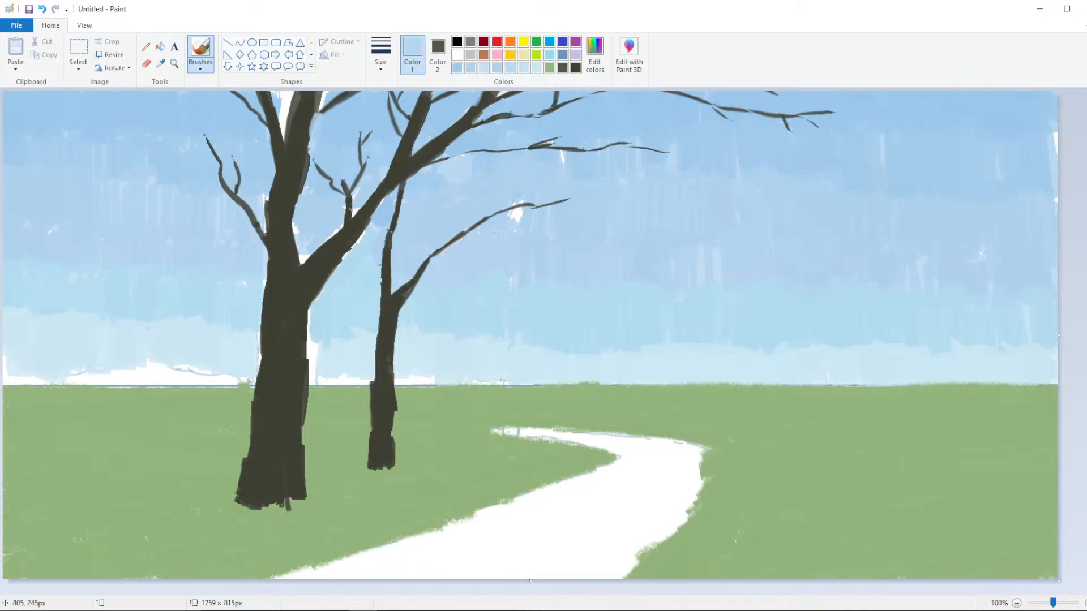
# Sample the small trunk's olive-grey, extend its curved branch further right, and paint two thin branches rising from its upper stem
pyautogui.click(161, 63)
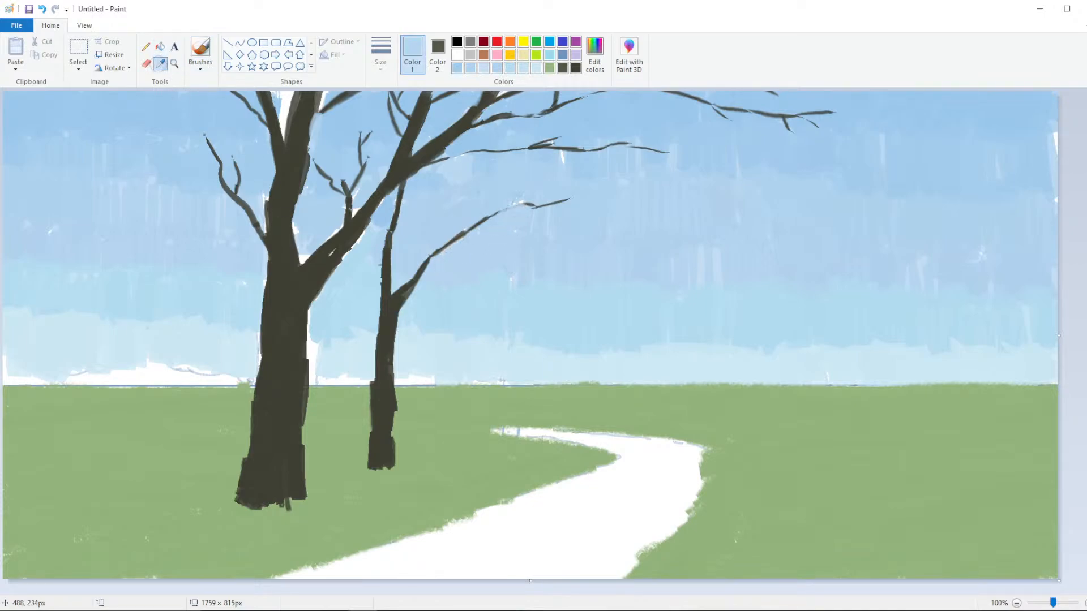
pyautogui.click(390, 340)
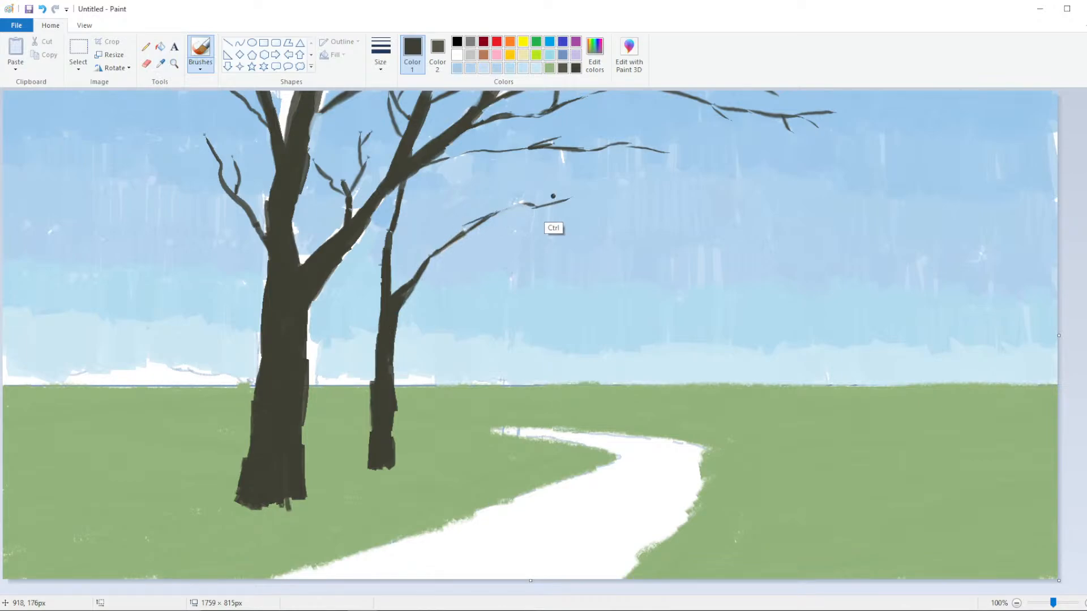
pyautogui.moveTo(529, 206); pyautogui.dragTo(614, 192)
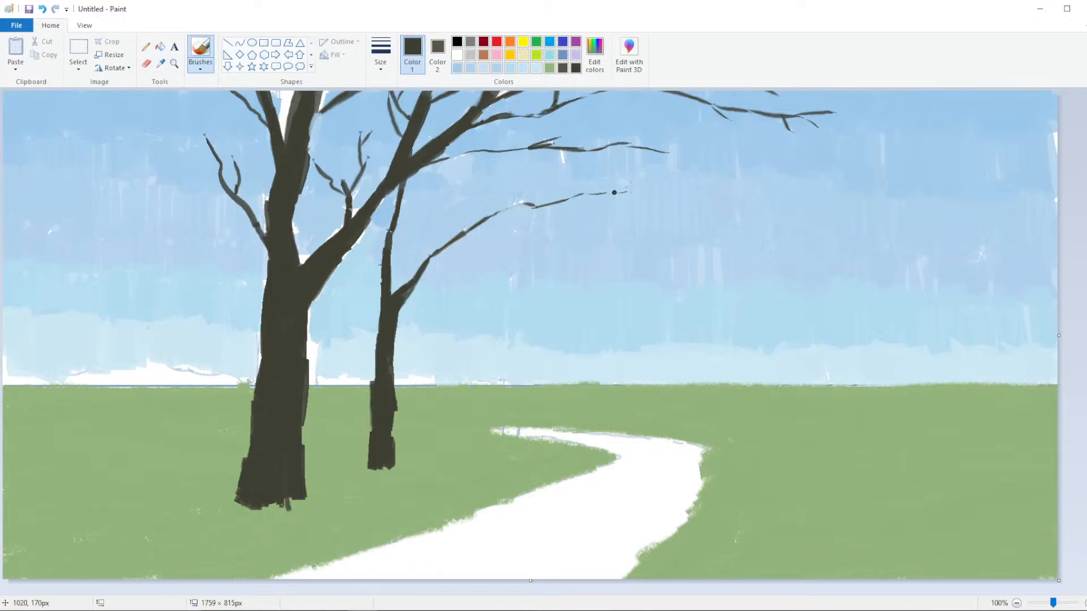
pyautogui.moveTo(514, 207); pyautogui.dragTo(508, 211)
pyautogui.moveTo(389, 232); pyautogui.dragTo(517, 114)
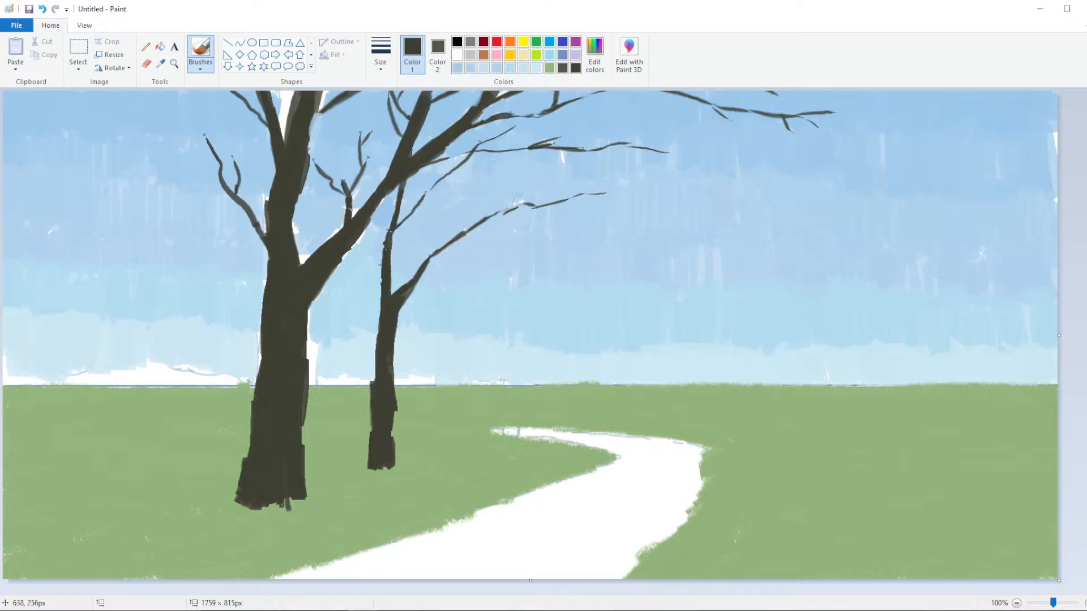
pyautogui.moveTo(382, 282)
pyautogui.mouseDown()
pyautogui.moveTo(363, 106)
pyautogui.moveTo(390, 120)
pyautogui.mouseUp()
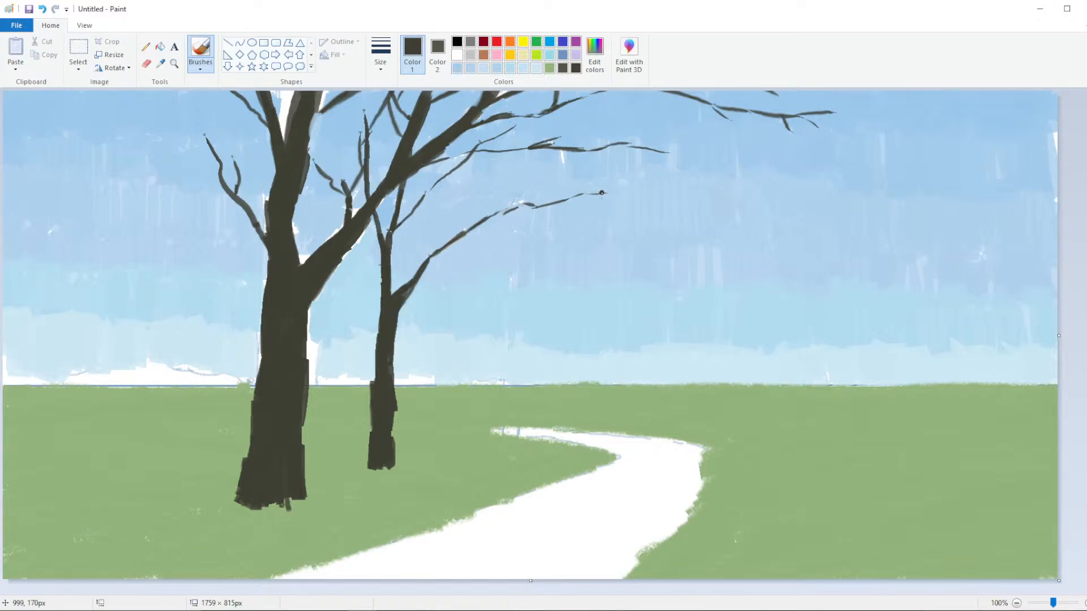
# Lengthen the small tree's curved branch over the path and add forked side branches reaching up toward the large tree's limbs
pyautogui.moveTo(602, 193)
pyautogui.mouseDown()
pyautogui.moveTo(642, 205)
pyautogui.moveTo(629, 198)
pyautogui.moveTo(701, 201)
pyautogui.mouseUp()
pyautogui.moveTo(510, 207)
pyautogui.mouseDown()
pyautogui.moveTo(573, 161)
pyautogui.moveTo(648, 152)
pyautogui.mouseUp()
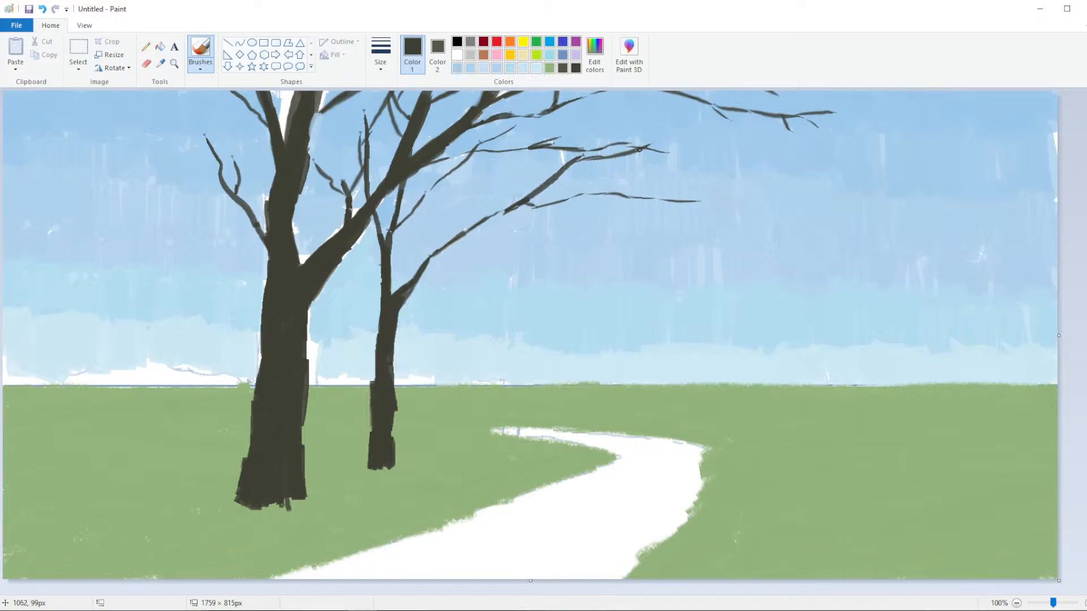
pyautogui.moveTo(640, 150); pyautogui.dragTo(678, 141)
pyautogui.moveTo(573, 161)
pyautogui.mouseDown()
pyautogui.moveTo(615, 123)
pyautogui.moveTo(675, 99)
pyautogui.mouseUp()
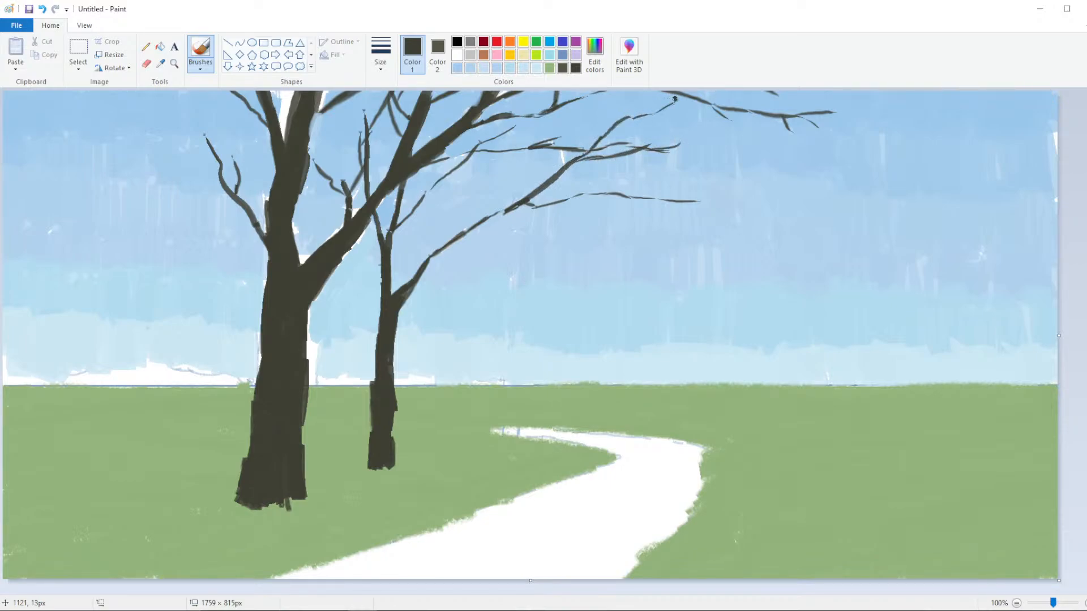
pyautogui.moveTo(482, 141); pyautogui.dragTo(563, 90)
# Sample the upper sky blue and cover the white gap between the large trunk's upper limbs
pyautogui.click(161, 63)
pyautogui.click(241, 113)
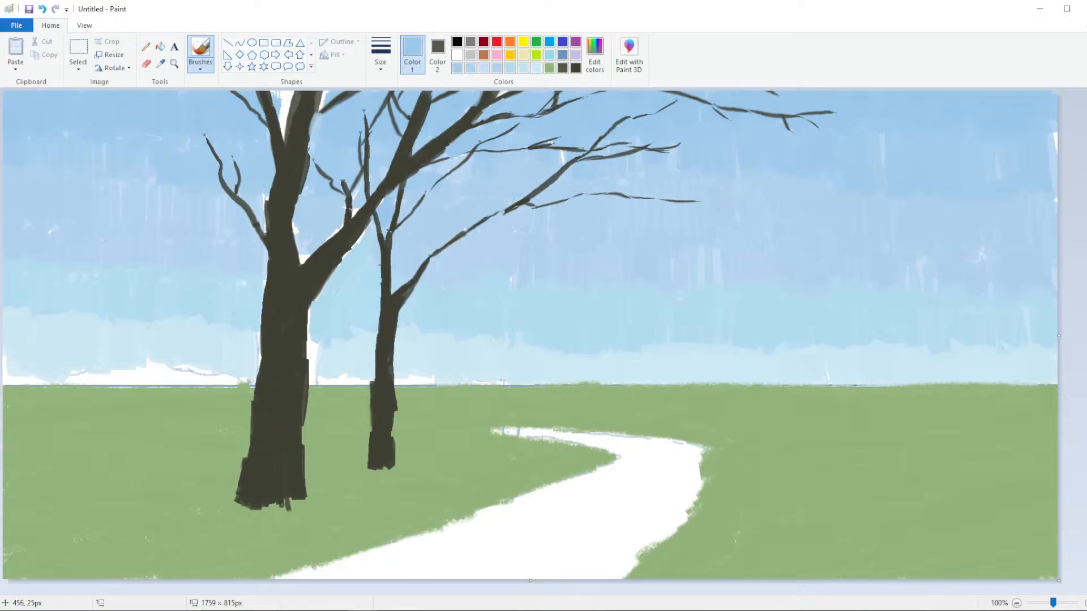
pyautogui.moveTo(267, 130); pyautogui.dragTo(270, 88)
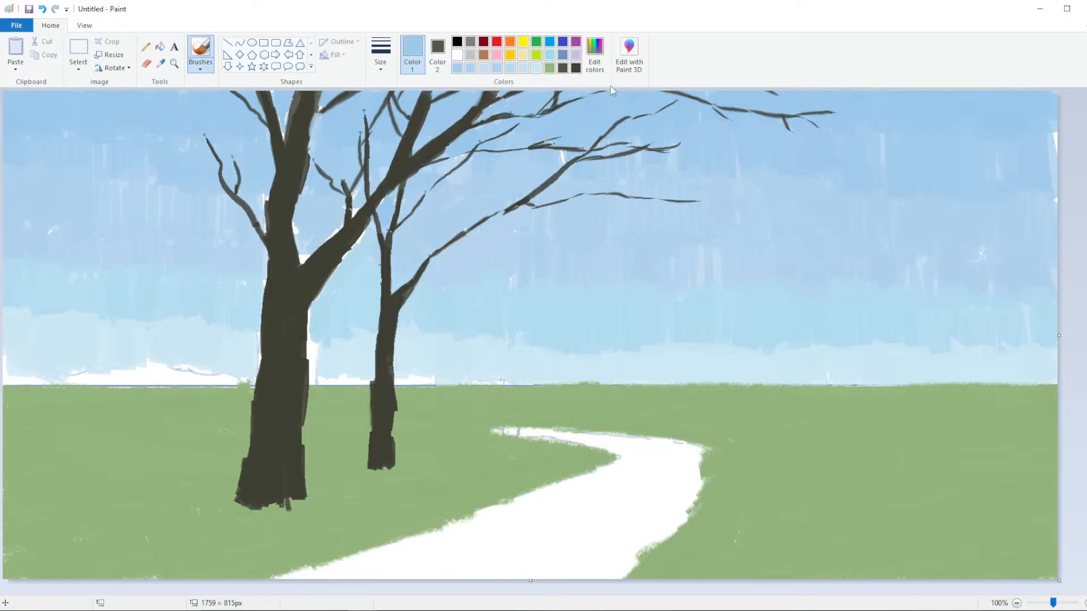
# Sample the large trunk's colour and darken it to red 50, green 50, blue 41
pyautogui.click(162, 65)
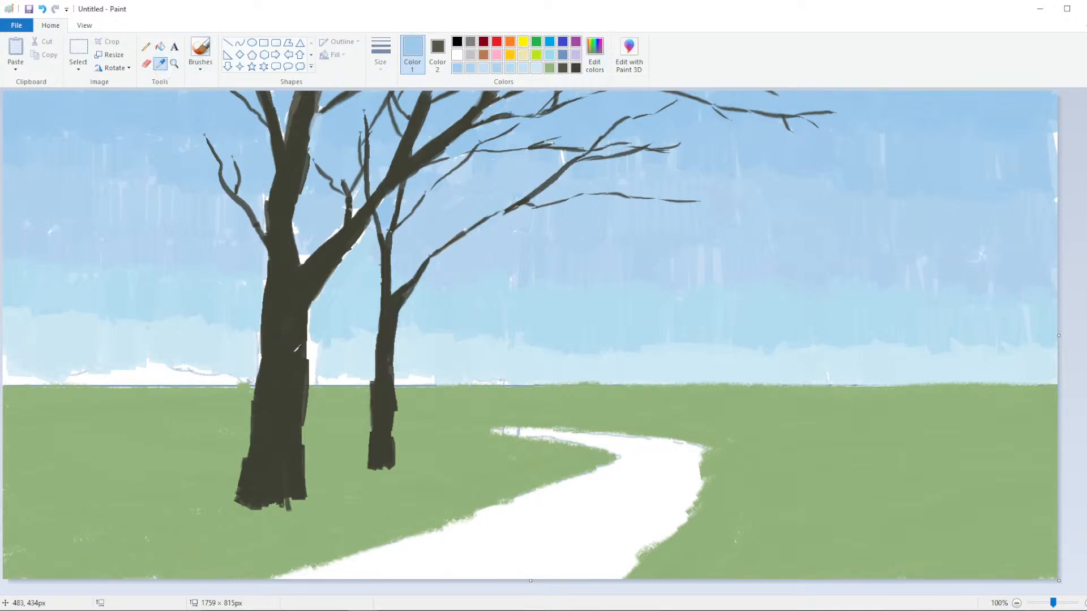
pyautogui.click(296, 349)
pyautogui.click(594, 57)
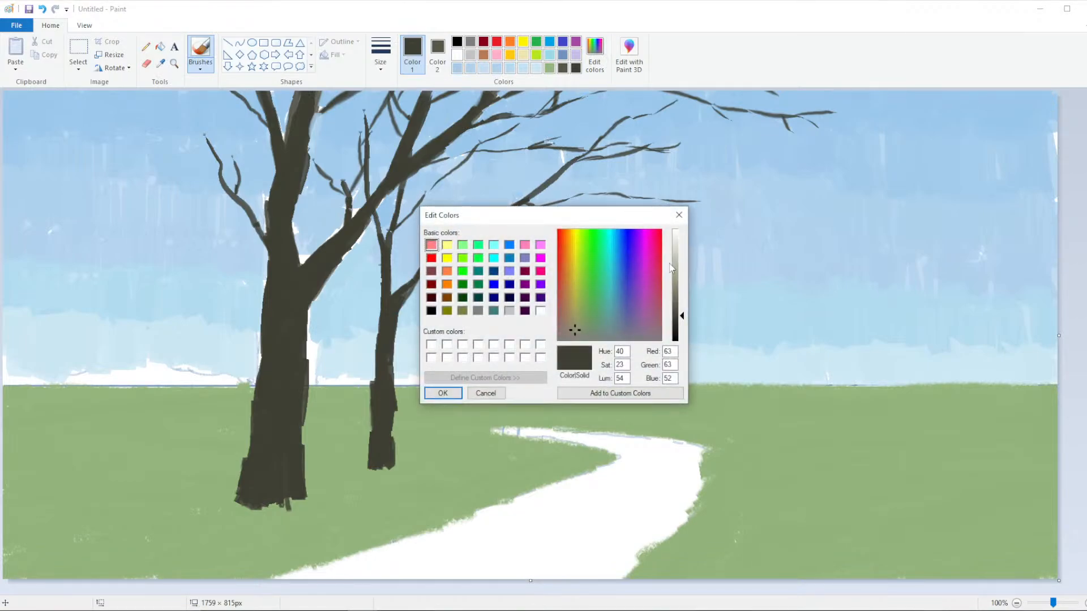
pyautogui.click(680, 321)
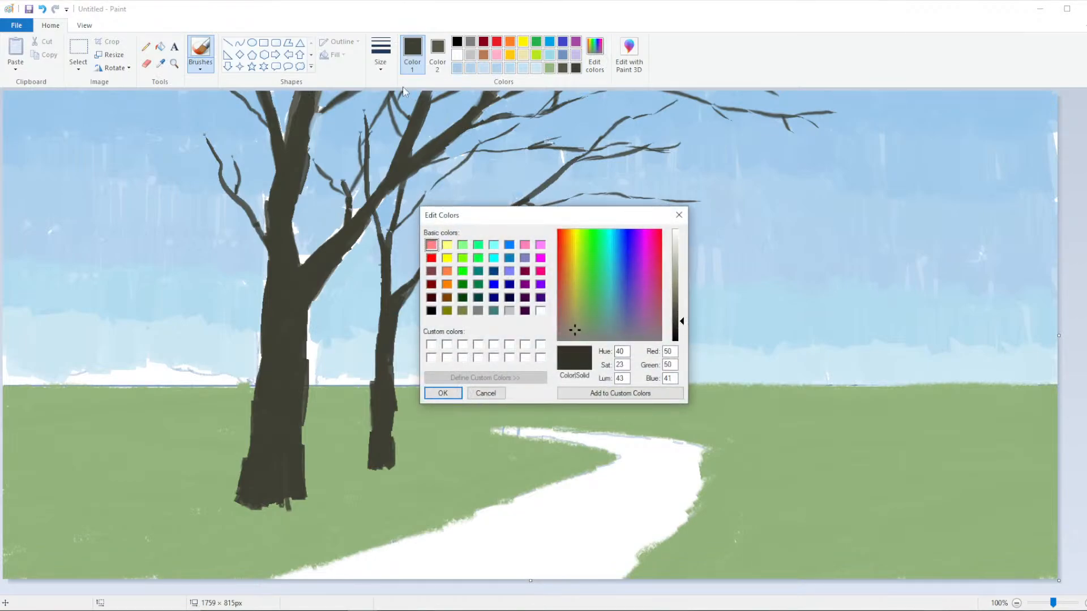
pyautogui.click(445, 393)
# Shade the large trunk with the darker colour from its base up to the main fork, using a larger brush size
pyautogui.click(380, 54)
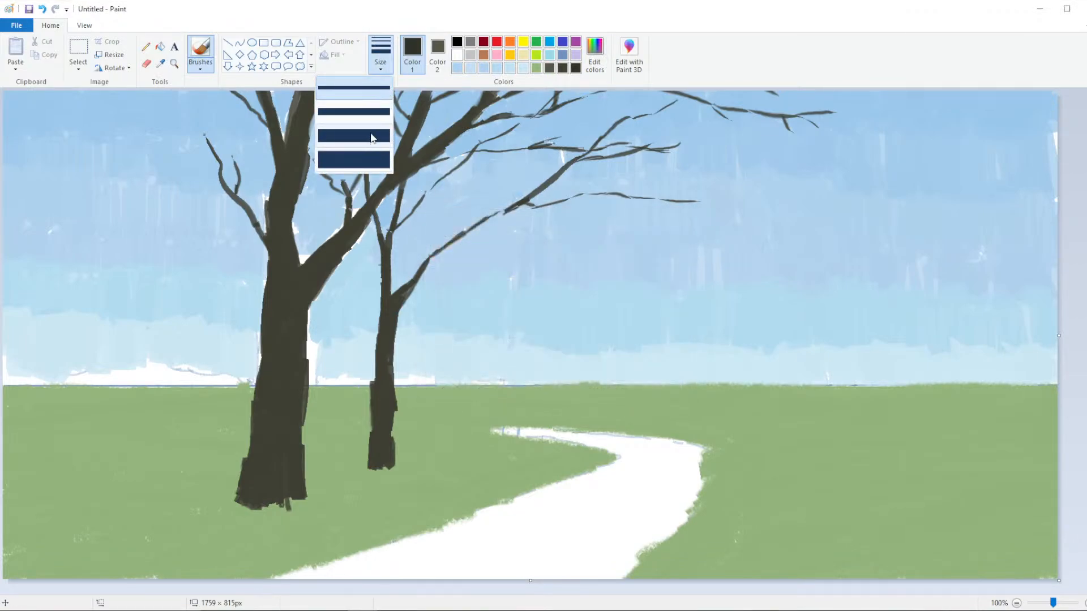
pyautogui.click(372, 137)
pyautogui.moveTo(255, 458)
pyautogui.mouseDown()
pyautogui.moveTo(239, 494)
pyautogui.moveTo(249, 464)
pyautogui.moveTo(248, 502)
pyautogui.moveTo(273, 478)
pyautogui.moveTo(278, 503)
pyautogui.moveTo(295, 483)
pyautogui.moveTo(259, 449)
pyautogui.moveTo(288, 483)
pyautogui.moveTo(261, 422)
pyautogui.moveTo(281, 403)
pyautogui.moveTo(280, 373)
pyautogui.mouseUp()
pyautogui.hotkey('ctrl', 'z')
pyautogui.moveTo(264, 416)
pyautogui.mouseDown()
pyautogui.moveTo(286, 368)
pyautogui.moveTo(294, 421)
pyautogui.mouseUp()
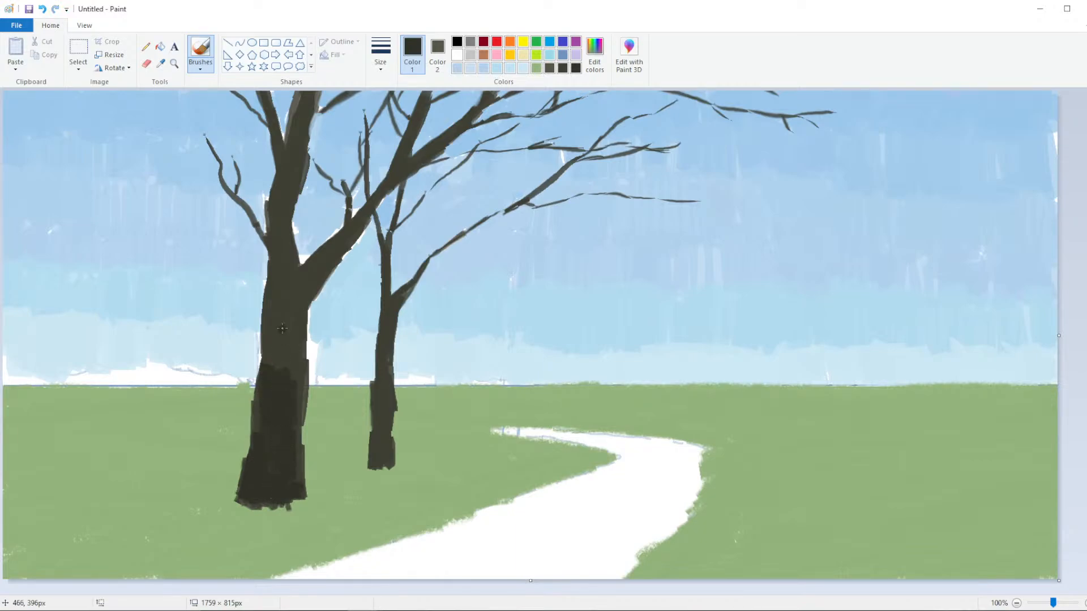
pyautogui.moveTo(283, 328)
pyautogui.mouseDown()
pyautogui.moveTo(260, 427)
pyautogui.moveTo(289, 367)
pyautogui.moveTo(284, 334)
pyautogui.moveTo(274, 361)
pyautogui.moveTo(291, 366)
pyautogui.moveTo(302, 305)
pyautogui.moveTo(267, 408)
pyautogui.moveTo(285, 316)
pyautogui.moveTo(276, 248)
pyautogui.moveTo(290, 283)
pyautogui.moveTo(297, 272)
pyautogui.moveTo(299, 300)
pyautogui.mouseUp()
# Sample the limb's olive-grey and paint a third tree trunk rising from the grass on the right side of the path
pyautogui.click(161, 63)
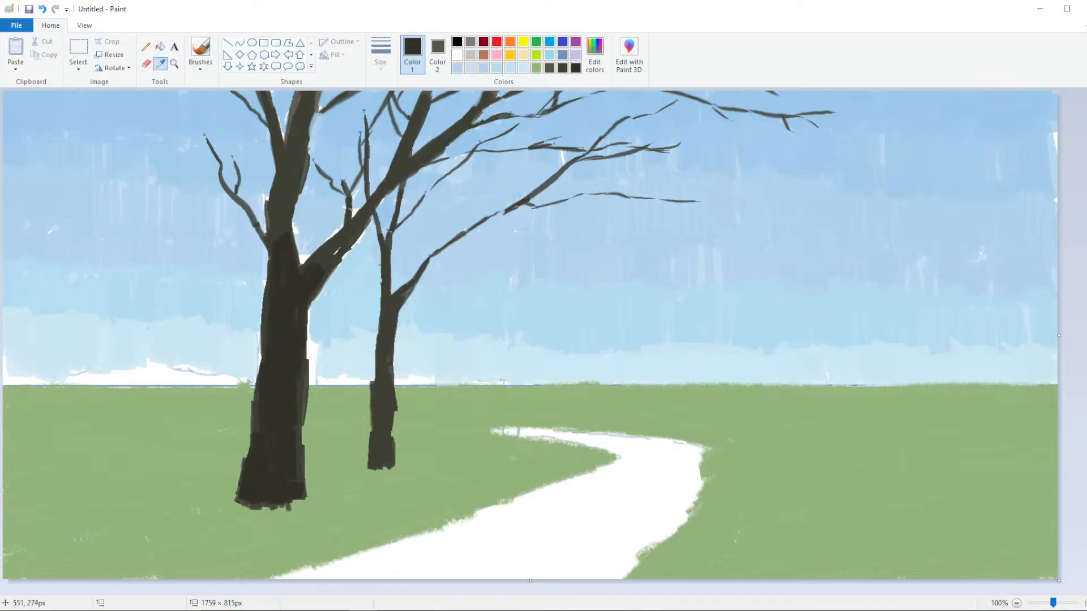
pyautogui.click(314, 245)
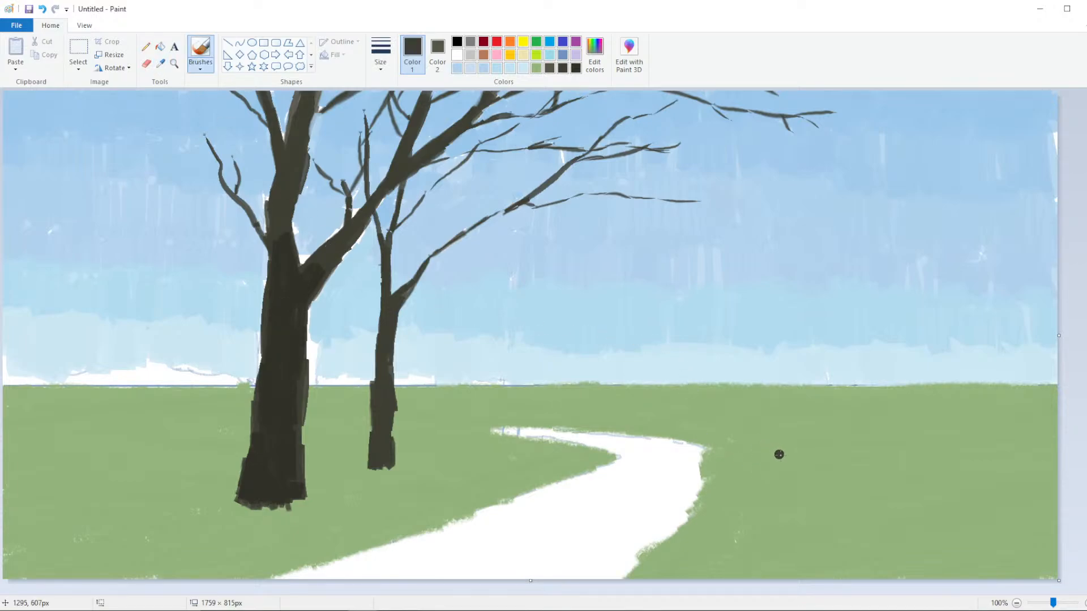
pyautogui.click(780, 456)
pyautogui.hotkey('ctrl', 'z')
pyautogui.moveTo(791, 453)
pyautogui.mouseDown()
pyautogui.moveTo(800, 501)
pyautogui.moveTo(811, 383)
pyautogui.moveTo(806, 409)
pyautogui.moveTo(835, 296)
pyautogui.moveTo(831, 221)
pyautogui.mouseUp()
pyautogui.hotkey('ctrl', 'z')
pyautogui.hotkey('ctrl', 'z')
pyautogui.hotkey('ctrl', 'z')
pyautogui.hotkey('ctrl', 'z')
pyautogui.moveTo(835, 257); pyautogui.dragTo(811, 163)
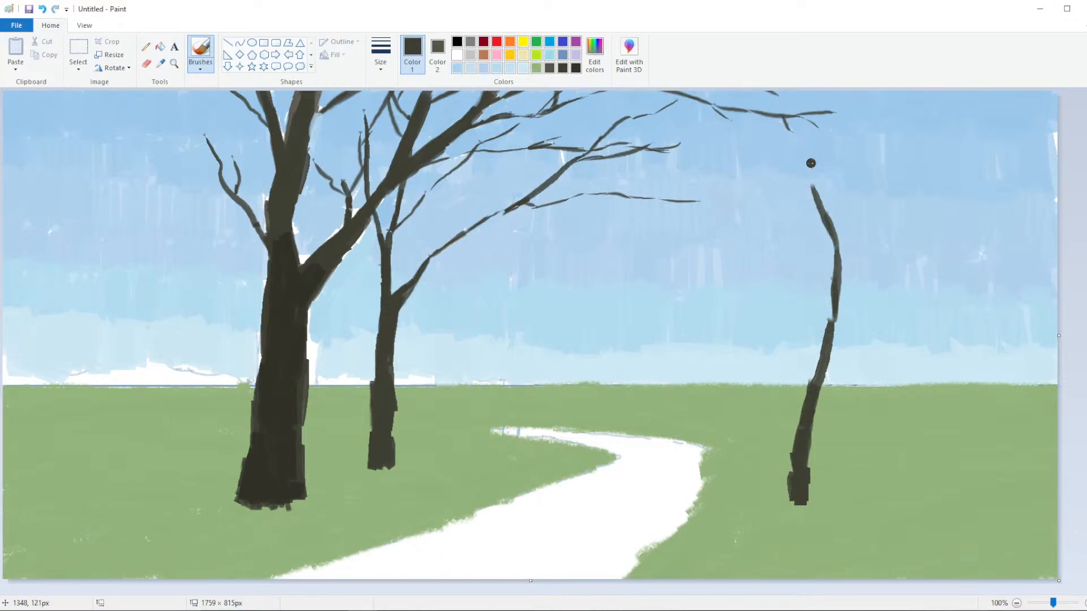
pyautogui.hotkey('ctrl', 'z')
# With a thinner brush size, extend the third tree's stem to the canvas top and add upper branches on both sides
pyautogui.click(380, 54)
pyautogui.click(356, 101)
pyautogui.moveTo(836, 222); pyautogui.dragTo(825, 205)
pyautogui.hotkey('ctrl', 'z')
pyautogui.moveTo(828, 217)
pyautogui.mouseDown()
pyautogui.moveTo(816, 134)
pyautogui.moveTo(825, 94)
pyautogui.mouseUp()
pyautogui.hotkey('ctrl', 'z')
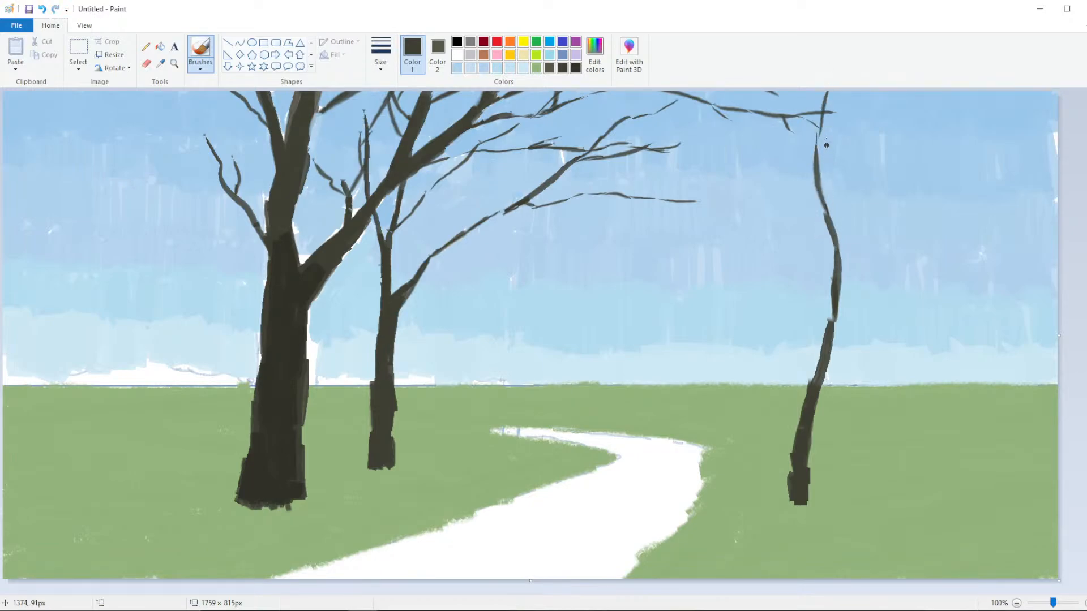
pyautogui.hotkey('ctrl', 'z')
pyautogui.moveTo(816, 148); pyautogui.dragTo(826, 97)
pyautogui.moveTo(824, 217)
pyautogui.mouseDown()
pyautogui.moveTo(760, 95)
pyautogui.moveTo(772, 125)
pyautogui.moveTo(731, 102)
pyautogui.mouseUp()
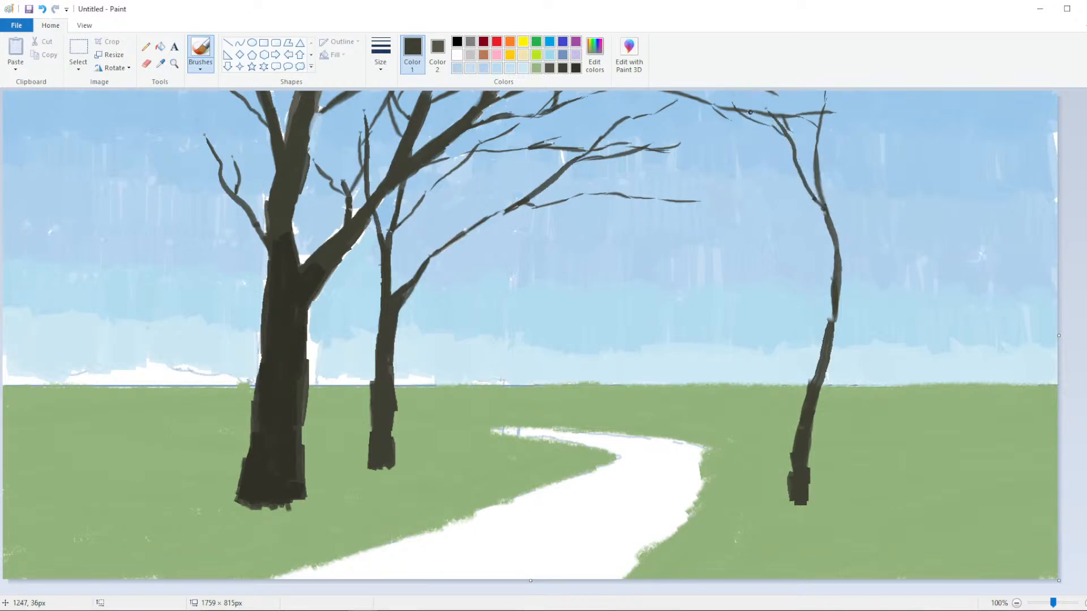
pyautogui.moveTo(819, 165)
pyautogui.mouseDown()
pyautogui.moveTo(847, 140)
pyautogui.moveTo(889, 90)
pyautogui.mouseUp()
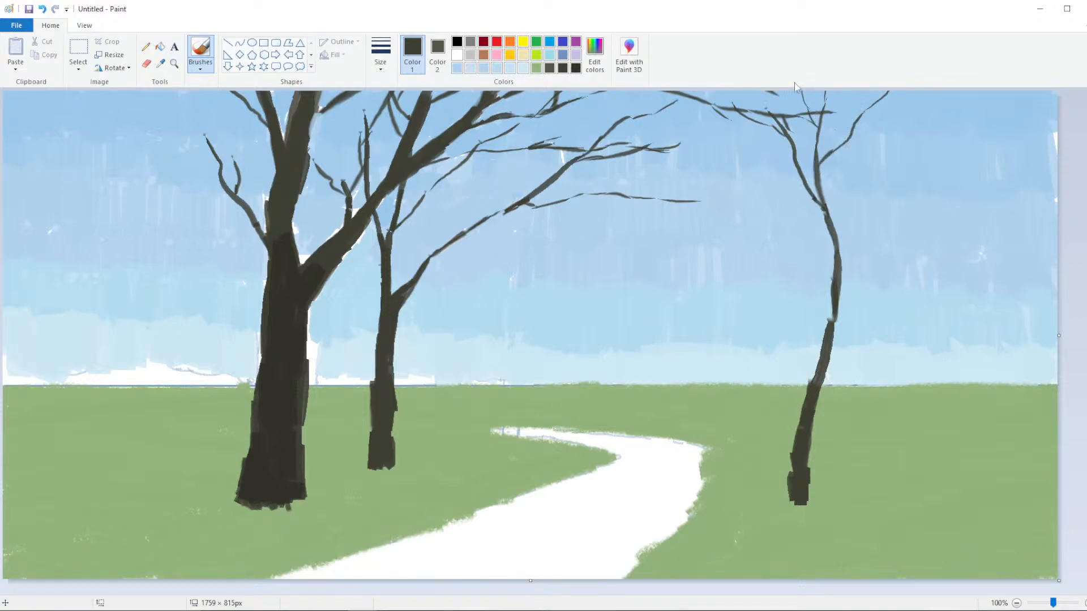
# Paint a long branch from the third tree's fork, arching left over the path to meet the small tree's branch
pyautogui.moveTo(830, 320); pyautogui.dragTo(726, 192)
pyautogui.hotkey('ctrl', 'z')
pyautogui.moveTo(767, 244); pyautogui.dragTo(717, 204)
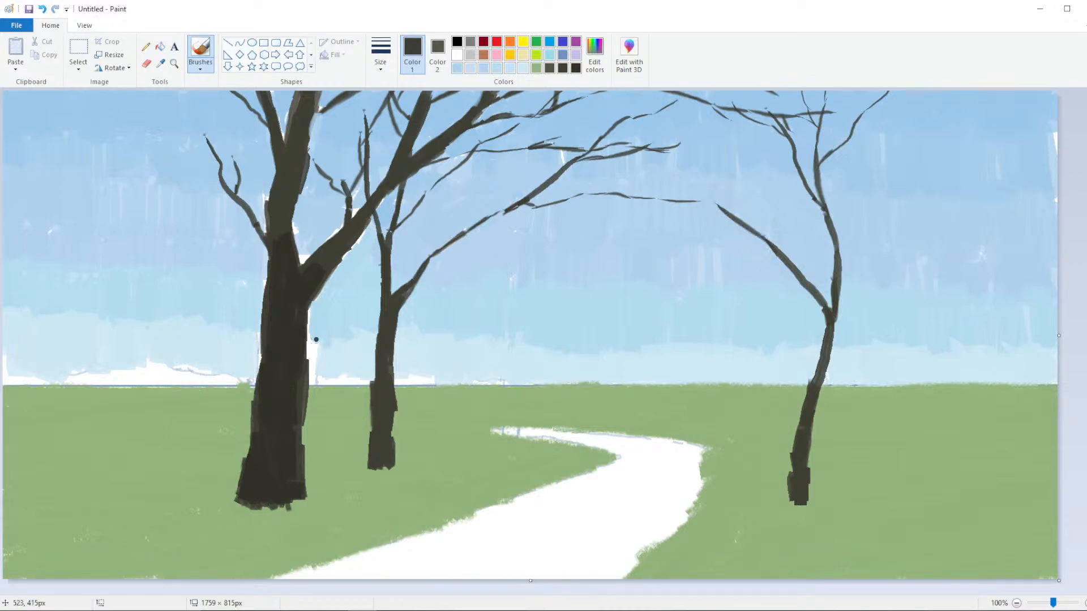
pyautogui.moveTo(636, 323); pyautogui.dragTo(703, 311)
pyautogui.hotkey('ctrl', 'z')
pyautogui.moveTo(713, 206)
pyautogui.mouseDown()
pyautogui.moveTo(727, 215)
pyautogui.moveTo(636, 199)
pyautogui.mouseUp()
# Add a curved twig with a forked tip rising from the third tree's long left branch
pyautogui.moveTo(799, 181); pyautogui.dragTo(691, 142)
pyautogui.hotkey('ctrl', 'z')
pyautogui.moveTo(761, 248)
pyautogui.mouseDown()
pyautogui.moveTo(744, 184)
pyautogui.moveTo(713, 164)
pyautogui.moveTo(689, 173)
pyautogui.moveTo(702, 156)
pyautogui.mouseUp()
pyautogui.hotkey('ctrl', 'z')
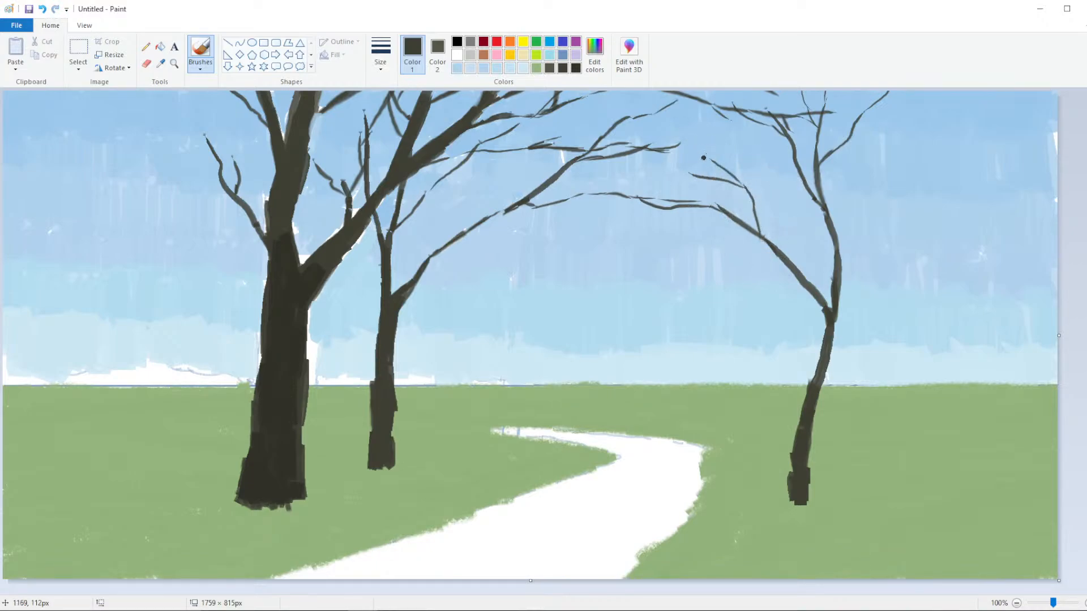
pyautogui.hotkey('ctrl', 'z')
pyautogui.hotkey('ctrl', 'z')
pyautogui.moveTo(746, 188)
pyautogui.mouseDown()
pyautogui.moveTo(707, 173)
pyautogui.moveTo(744, 185)
pyautogui.moveTo(704, 184)
pyautogui.moveTo(686, 143)
pyautogui.mouseUp()
pyautogui.hotkey('ctrl', 'z')
pyautogui.hotkey('ctrl', 'z')
pyautogui.hotkey('ctrl', 'z')
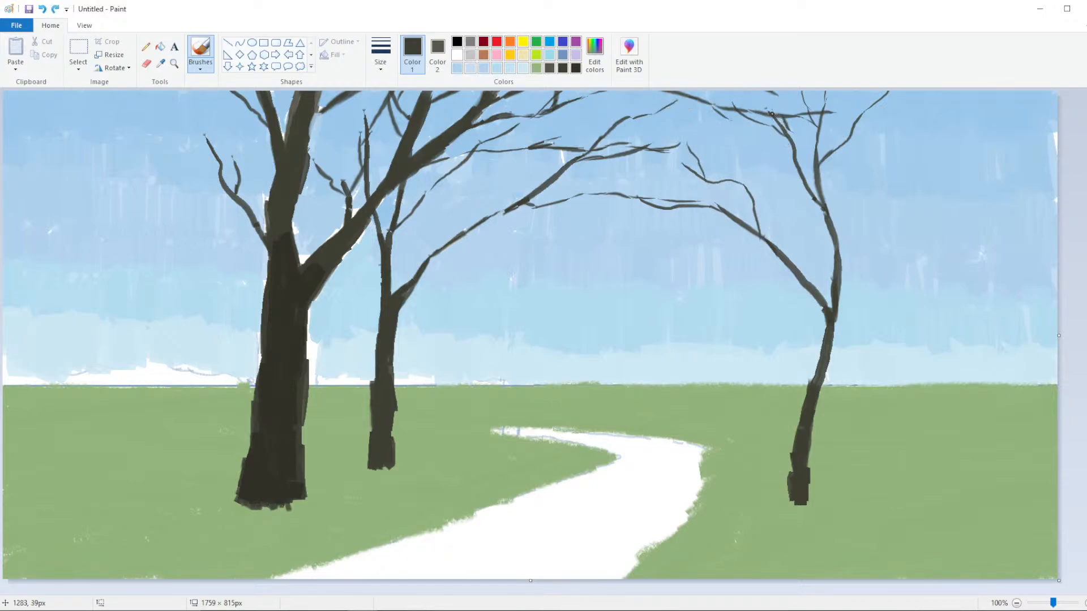
# Paint a thin twig reaching left from the third tree's upper left branch at the canvas top
pyautogui.moveTo(771, 114); pyautogui.dragTo(711, 92)
pyautogui.hotkey('ctrl', 'z')
pyautogui.hotkey('ctrl', 'z')
pyautogui.hotkey('ctrl', 'z')
# Thicken and smooth the third tree's trunk between its base and the main fork
pyautogui.moveTo(834, 329); pyautogui.dragTo(818, 382)
pyautogui.hotkey('ctrl', 'z')
pyautogui.moveTo(831, 330); pyautogui.dragTo(845, 299)
pyautogui.hotkey('ctrl', 'z')
pyautogui.moveTo(840, 261)
pyautogui.mouseDown()
pyautogui.moveTo(837, 282)
pyautogui.moveTo(828, 202)
pyautogui.mouseUp()
pyautogui.hotkey('ctrl', 'z')
pyautogui.moveTo(839, 258)
pyautogui.mouseDown()
pyautogui.moveTo(824, 374)
pyautogui.moveTo(831, 326)
pyautogui.mouseUp()
pyautogui.hotkey('ctrl', 'z')
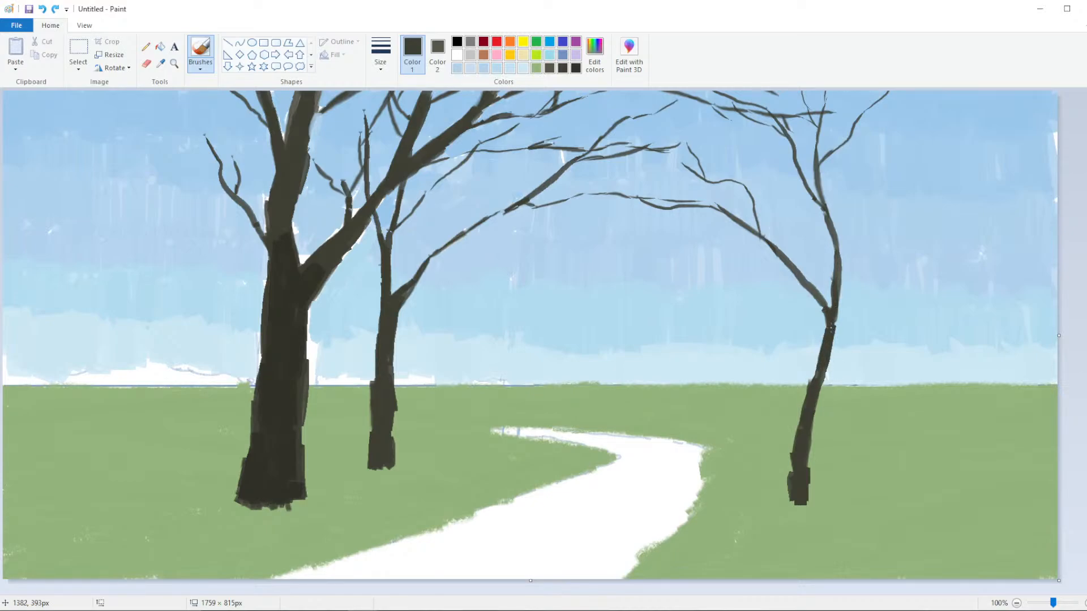
pyautogui.moveTo(804, 476)
pyautogui.mouseDown()
pyautogui.moveTo(803, 403)
pyautogui.moveTo(829, 312)
pyautogui.mouseUp()
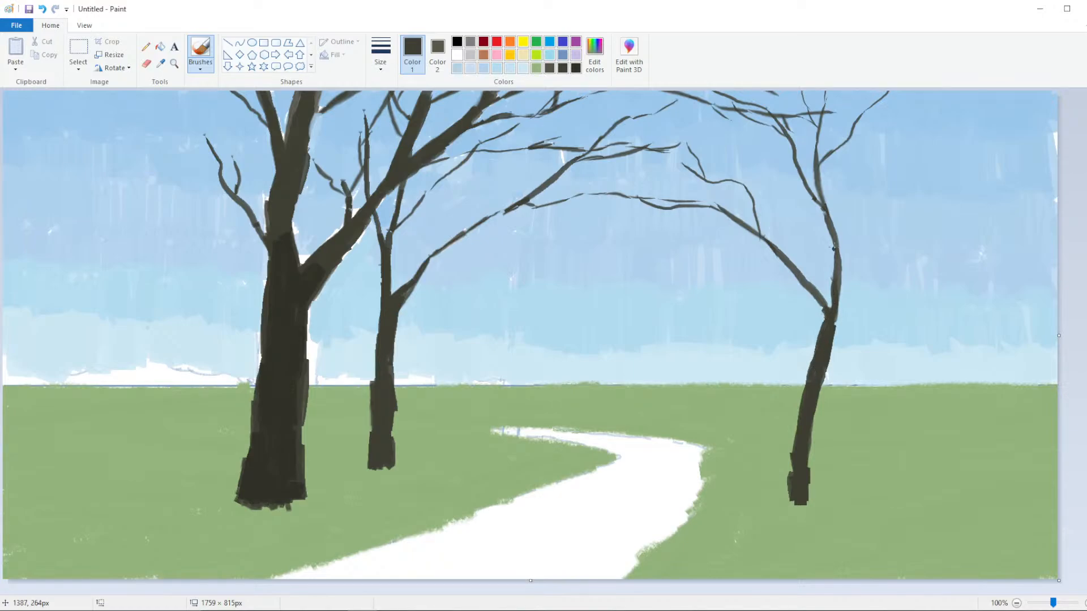
# Add a curved branch on the third tree's right side and extend the large tree's left branch with a forked tip
pyautogui.moveTo(833, 248)
pyautogui.mouseDown()
pyautogui.moveTo(837, 278)
pyautogui.moveTo(907, 127)
pyautogui.mouseUp()
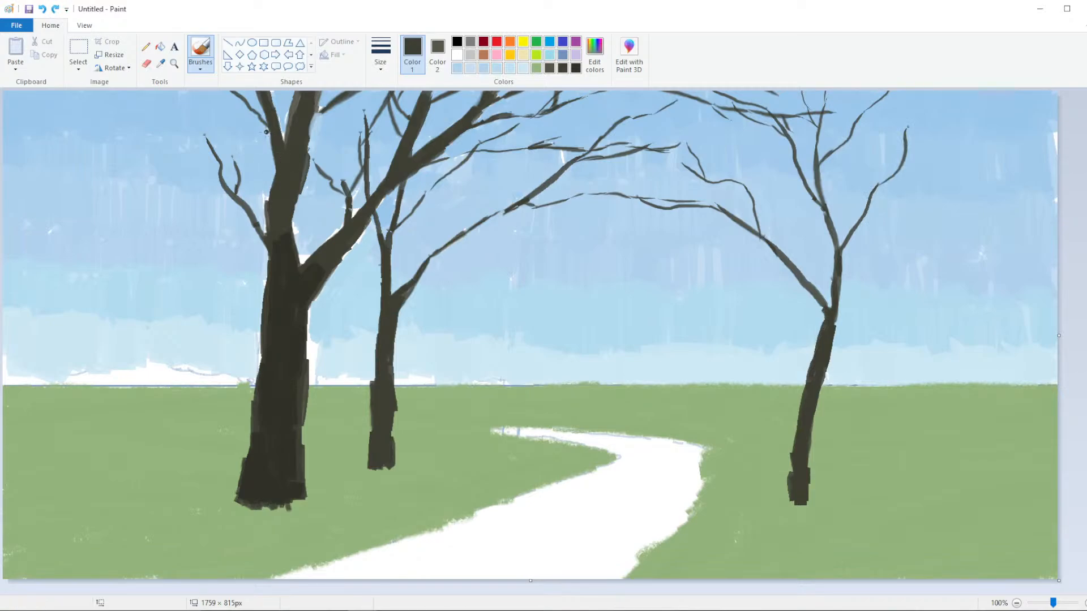
pyautogui.press('ctrl')
pyautogui.moveTo(205, 136)
pyautogui.mouseDown()
pyautogui.moveTo(159, 107)
pyautogui.moveTo(171, 90)
pyautogui.mouseUp()
# Sample the dark shaded trunk colour and switch to the Crayon brush at the second-largest size
pyautogui.click(161, 63)
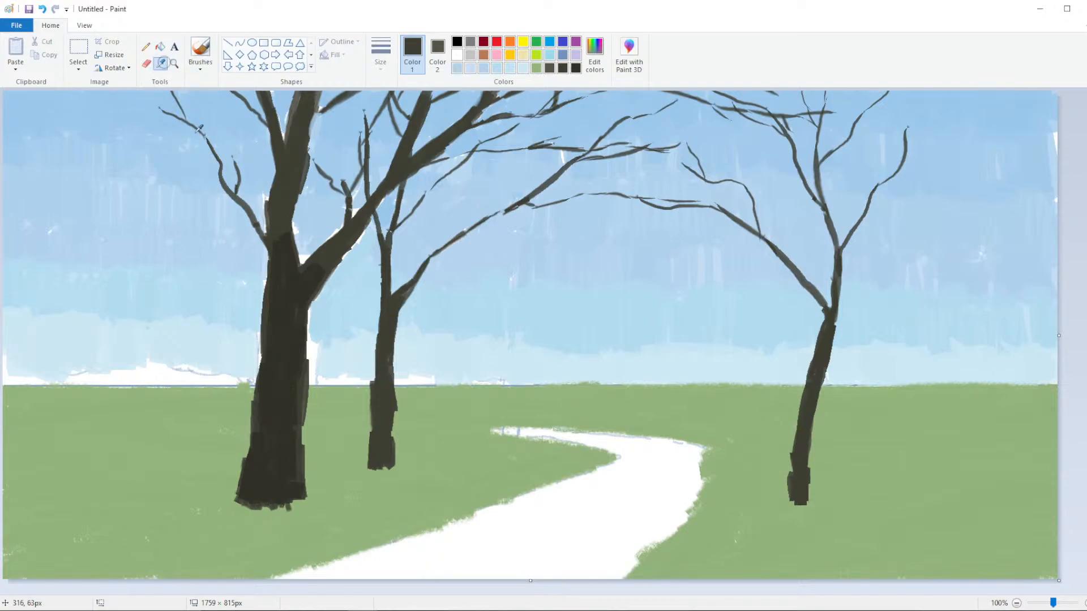
pyautogui.click(298, 302)
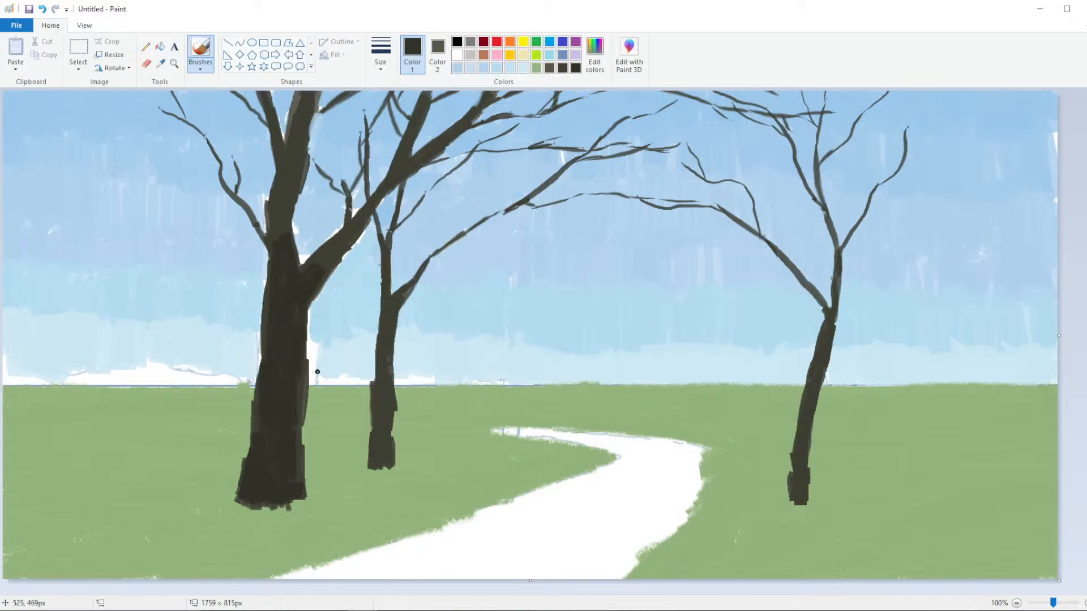
pyautogui.click(200, 65)
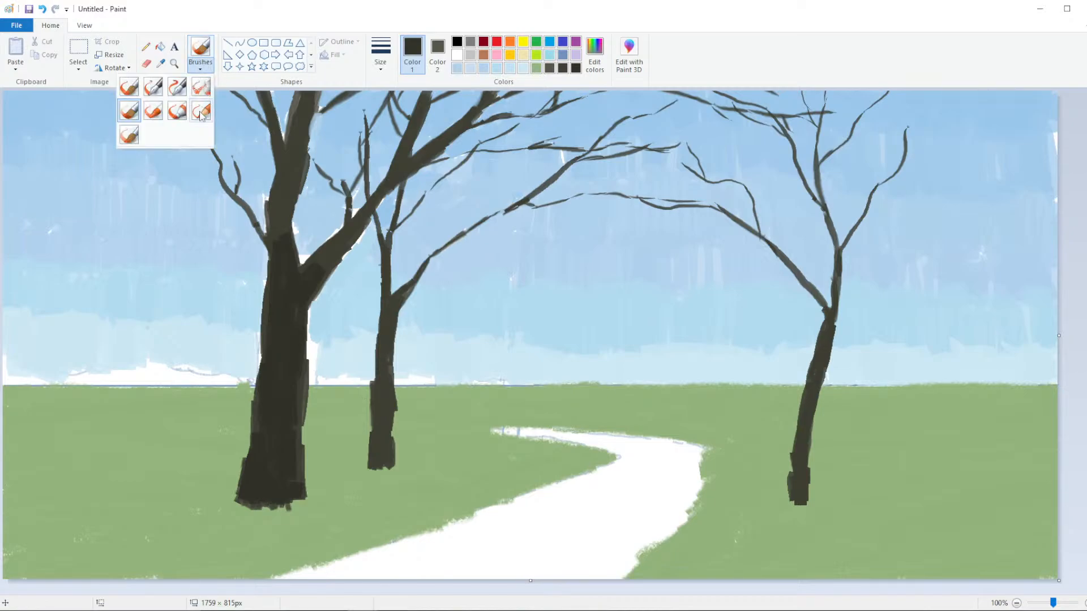
pyautogui.click(183, 118)
pyautogui.click(200, 57)
pyautogui.click(153, 111)
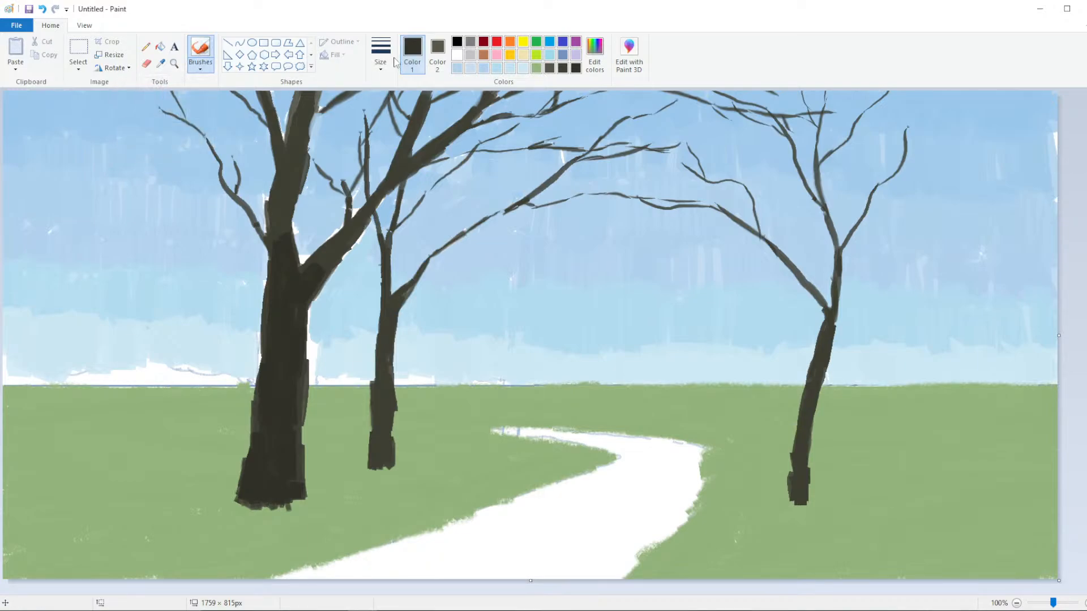
pyautogui.click(381, 56)
pyautogui.click(391, 135)
# Mix a muted medium-dark green with luminosity 110 as the painting colour
pyautogui.click(594, 56)
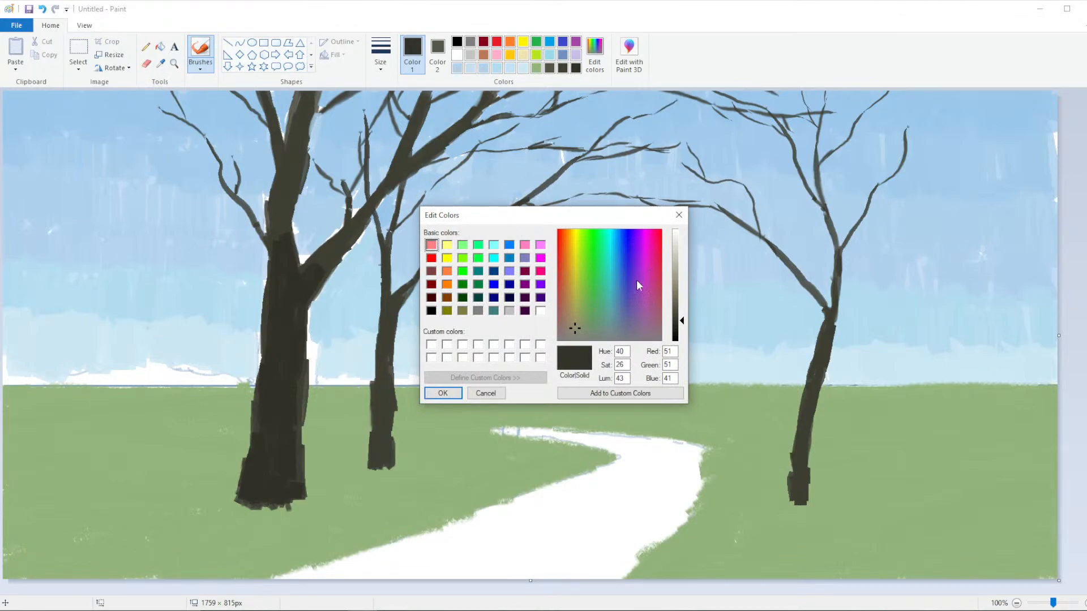
pyautogui.click(617, 312)
pyautogui.click(682, 280)
pyautogui.click(589, 317)
pyautogui.click(601, 322)
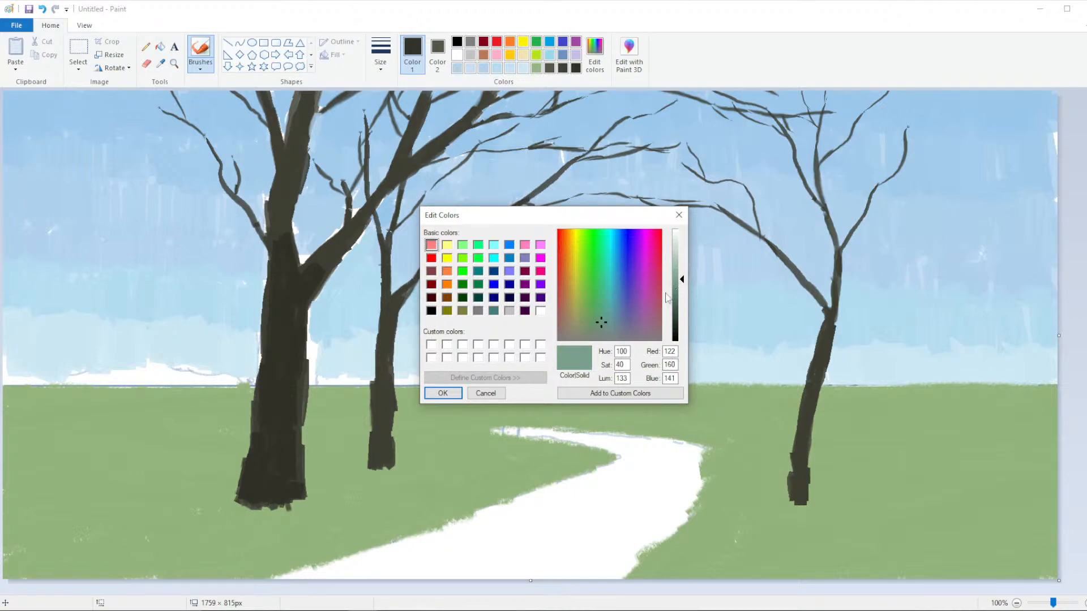
pyautogui.click(678, 284)
pyautogui.click(594, 322)
pyautogui.click(678, 290)
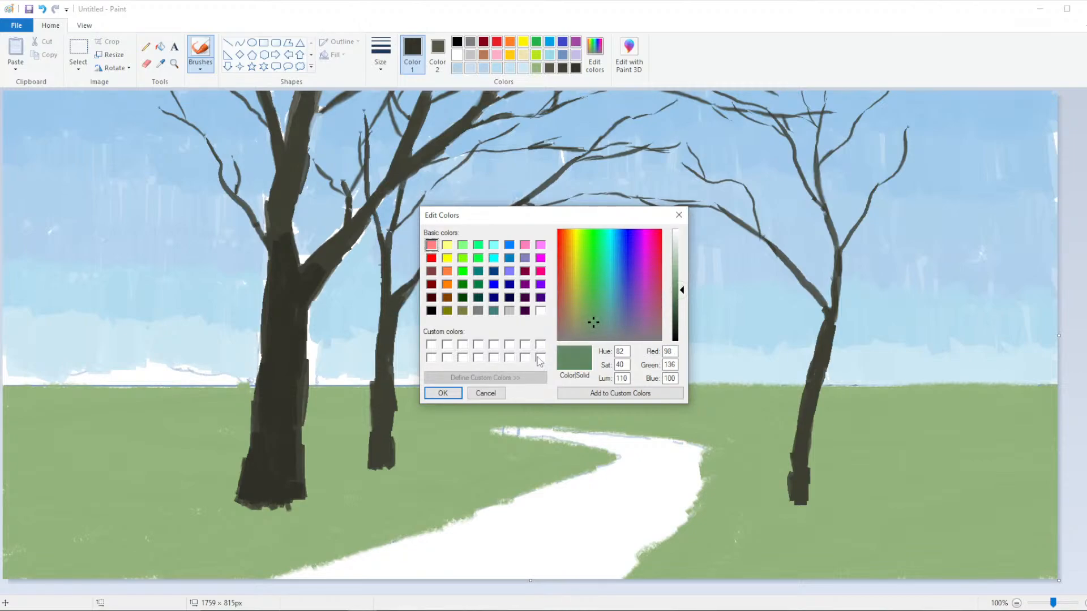
pyautogui.click(602, 316)
pyautogui.click(593, 325)
pyautogui.click(443, 393)
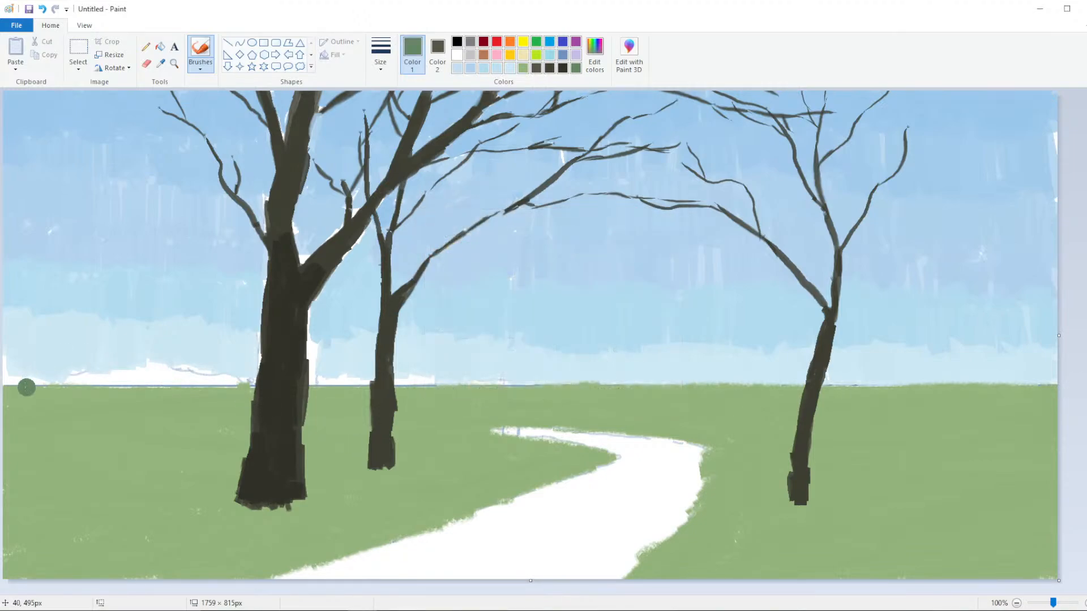
# Paint a band of green bushes on the horizon from the canvas's left edge, tapering toward the large tree
pyautogui.moveTo(11, 386)
pyautogui.mouseDown()
pyautogui.moveTo(13, 351)
pyautogui.moveTo(14, 370)
pyautogui.moveTo(25, 361)
pyautogui.moveTo(50, 386)
pyautogui.moveTo(65, 370)
pyautogui.moveTo(71, 387)
pyautogui.moveTo(100, 376)
pyautogui.moveTo(110, 388)
pyautogui.moveTo(163, 388)
pyautogui.mouseUp()
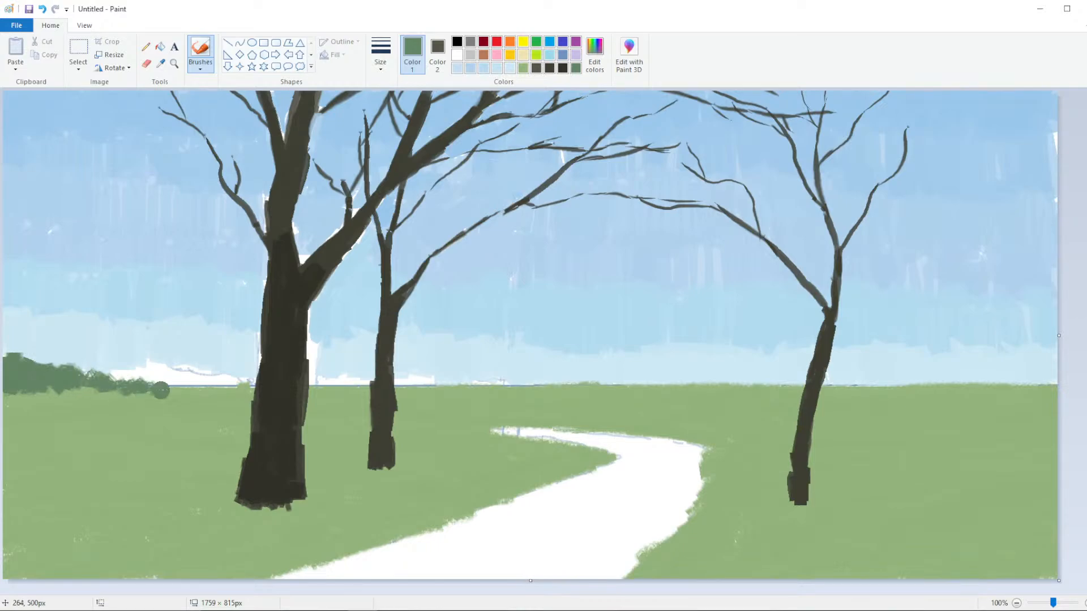
# Mix a pale blue-green with hue 100, saturation 44 and luminosity 139, and choose the smallest brush size
pyautogui.click(161, 64)
pyautogui.click(688, 405)
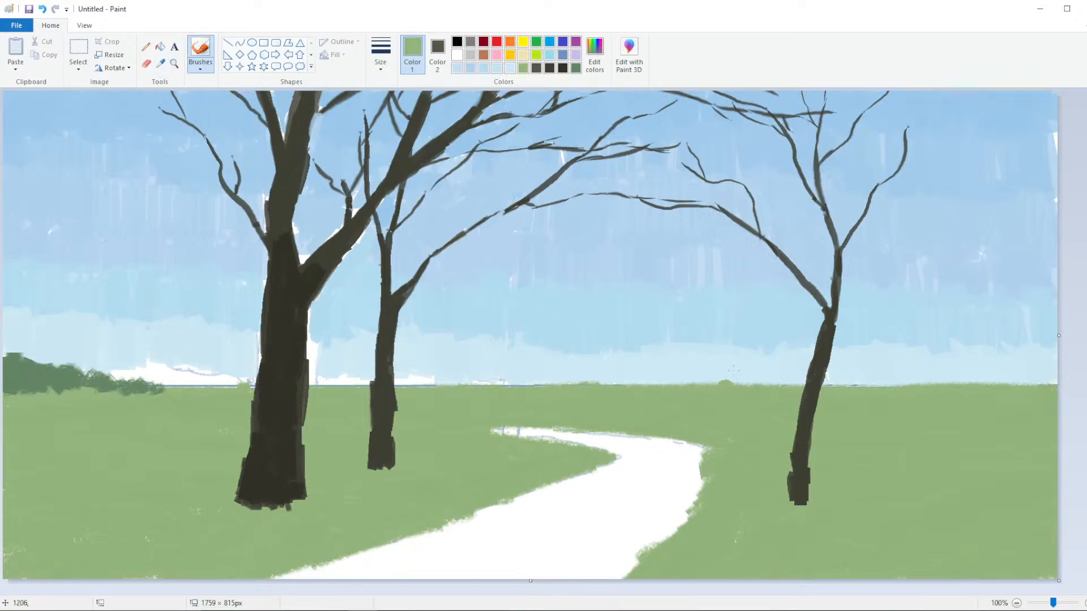
pyautogui.click(595, 53)
pyautogui.click(605, 311)
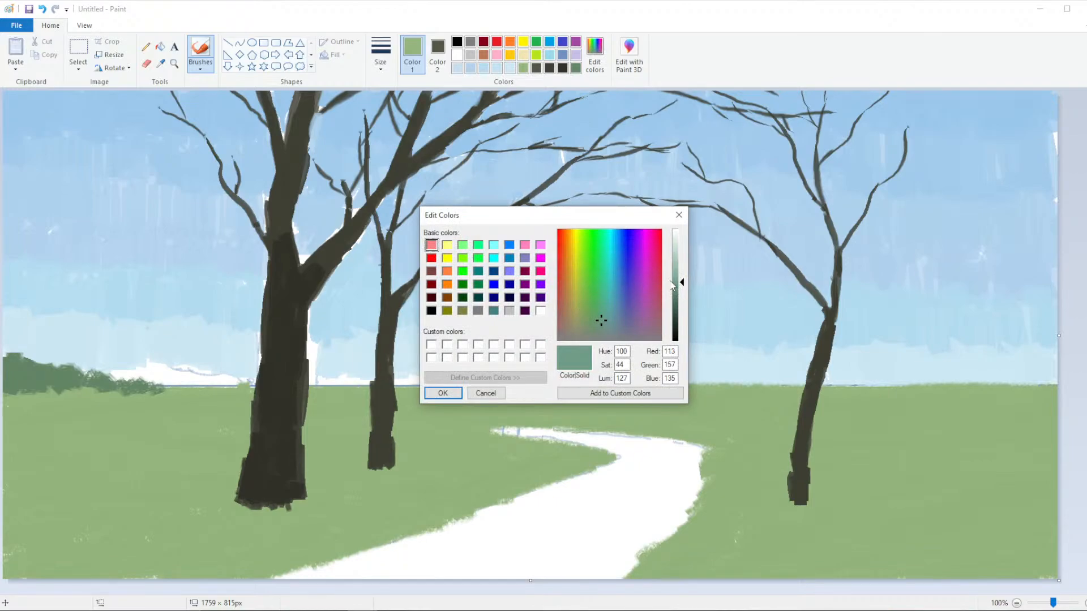
pyautogui.click(674, 279)
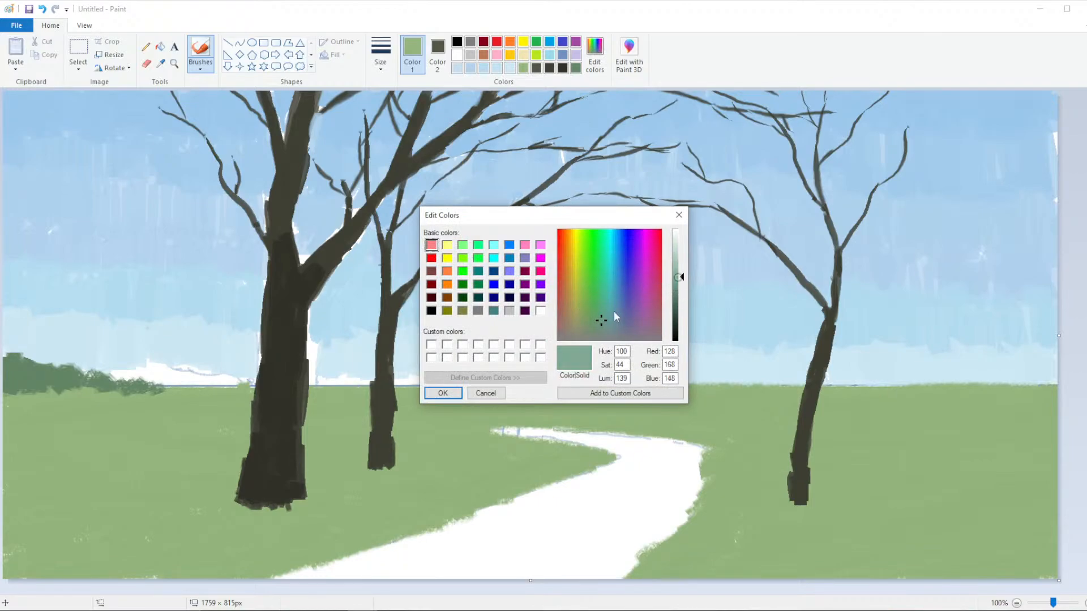
pyautogui.click(443, 392)
pyautogui.click(381, 54)
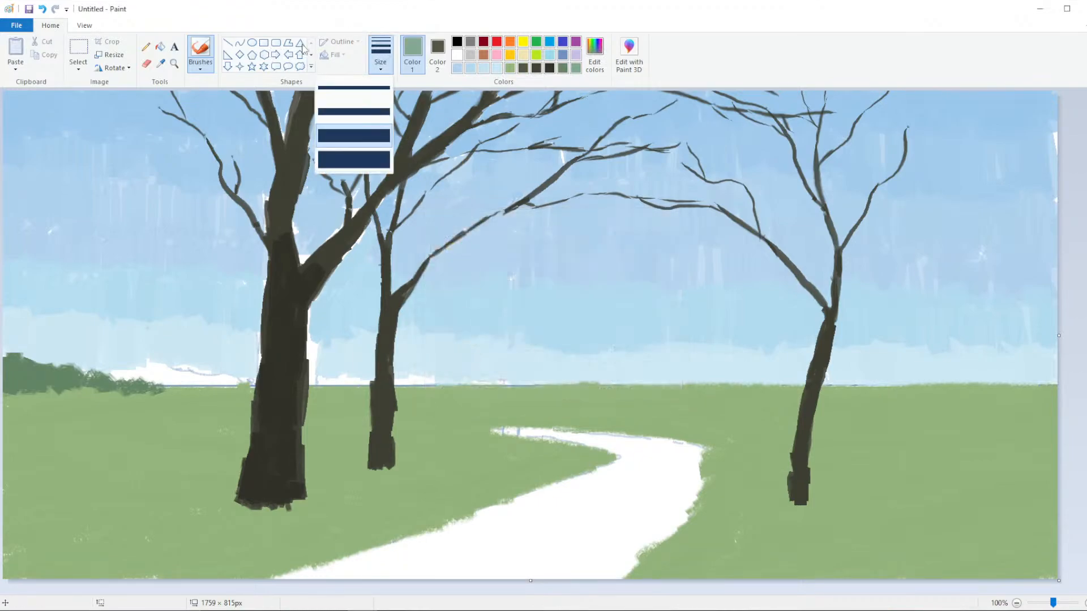
pyautogui.click(380, 88)
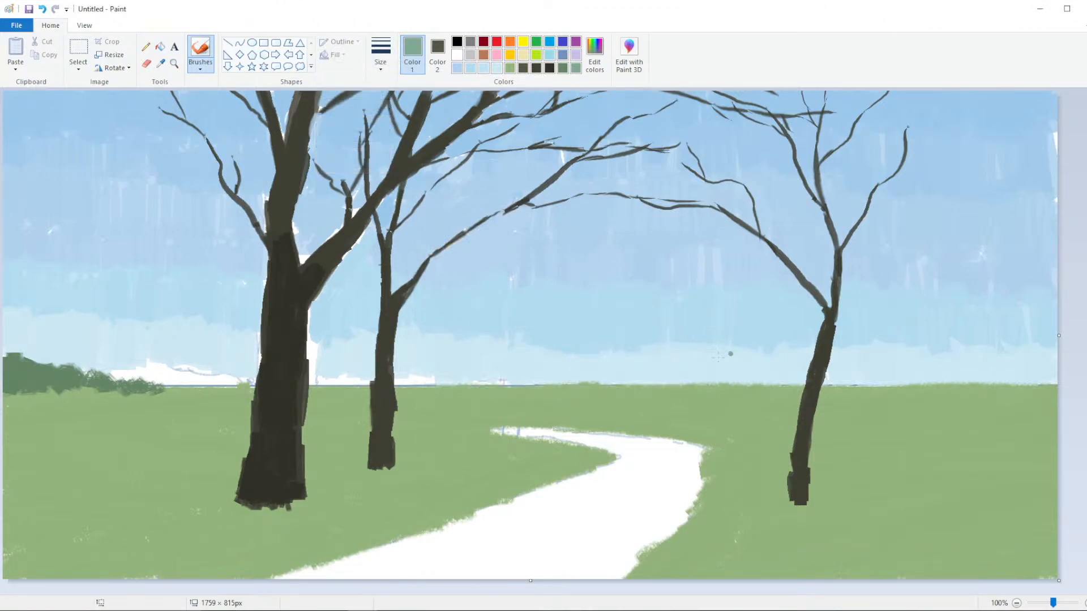
# Paint and fill a low distant hill on the horizon, rising from the middle of the canvas to the third tree's trunk
pyautogui.moveTo(572, 383)
pyautogui.mouseDown()
pyautogui.moveTo(691, 365)
pyautogui.moveTo(810, 364)
pyautogui.moveTo(673, 382)
pyautogui.mouseUp()
pyautogui.hotkey('ctrl', 'z')
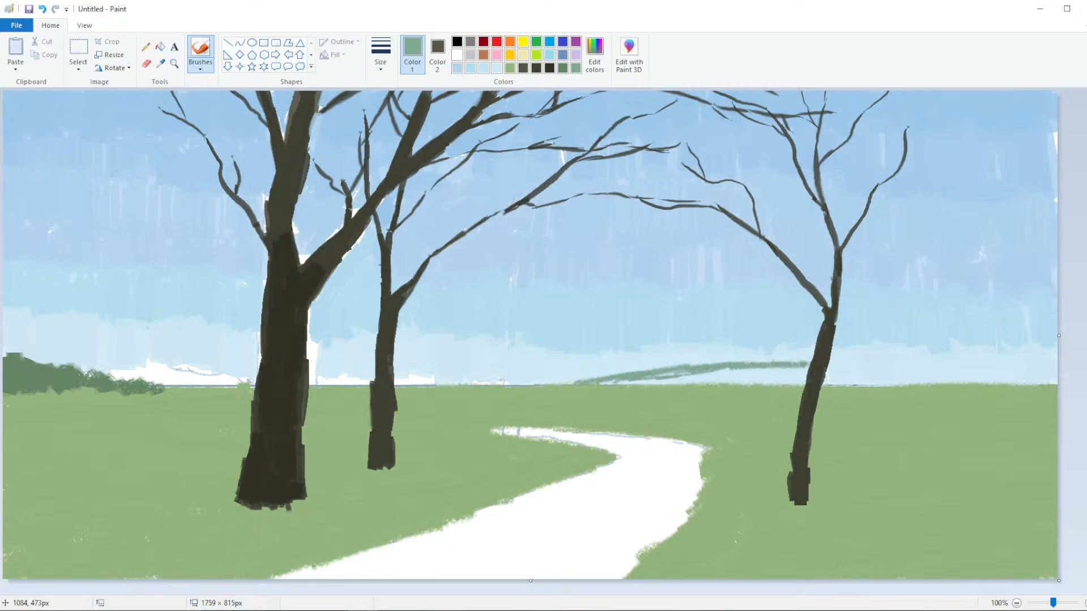
pyautogui.moveTo(598, 382)
pyautogui.mouseDown()
pyautogui.moveTo(801, 371)
pyautogui.moveTo(758, 358)
pyautogui.moveTo(784, 380)
pyautogui.moveTo(719, 382)
pyautogui.moveTo(765, 375)
pyautogui.mouseUp()
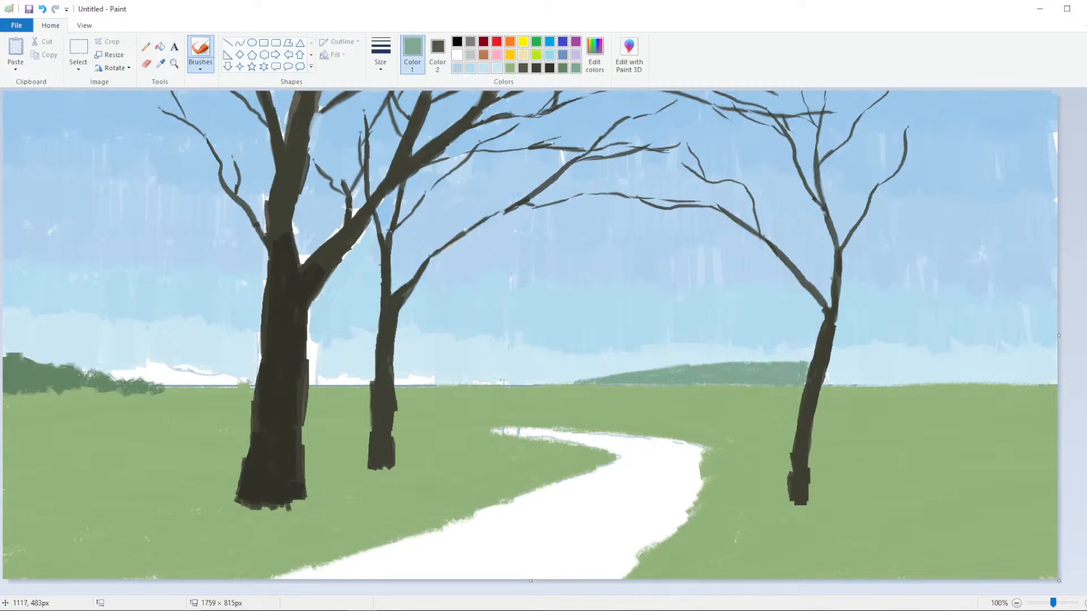
pyautogui.hotkey('ctrl', 'z')
# Continue the distant hill from the third tree's trunk to the canvas's right edge, dipping and rising slightly
pyautogui.moveTo(832, 380)
pyautogui.mouseDown()
pyautogui.moveTo(829, 364)
pyautogui.moveTo(977, 380)
pyautogui.moveTo(838, 382)
pyautogui.moveTo(1053, 378)
pyautogui.moveTo(1017, 379)
pyautogui.mouseUp()
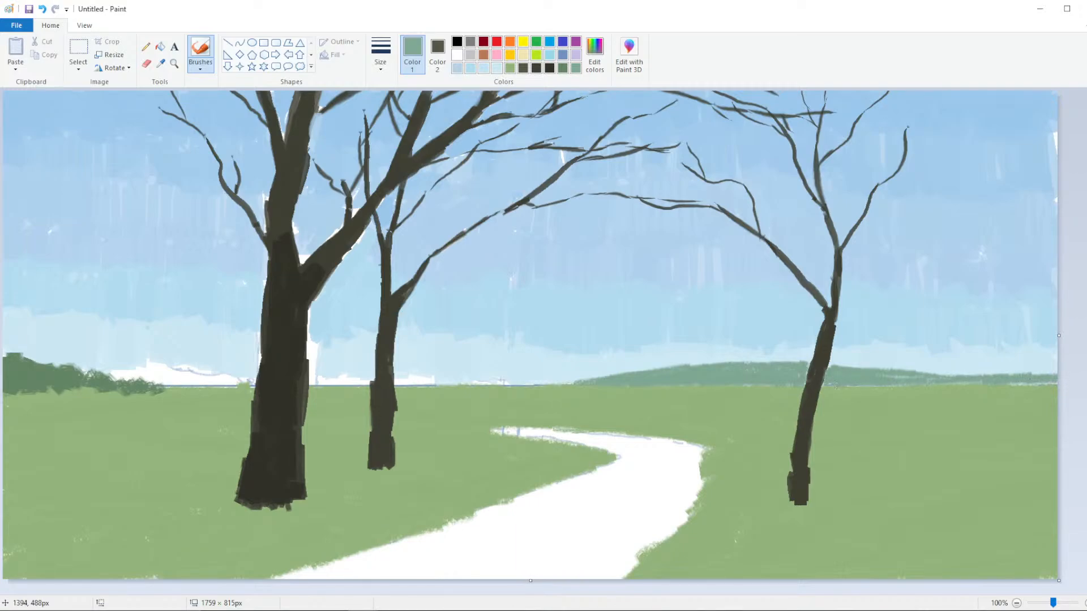
pyautogui.moveTo(926, 365); pyautogui.dragTo(1062, 383)
pyautogui.moveTo(984, 374)
pyautogui.mouseDown()
pyautogui.moveTo(1023, 373)
pyautogui.moveTo(966, 369)
pyautogui.moveTo(1056, 374)
pyautogui.mouseUp()
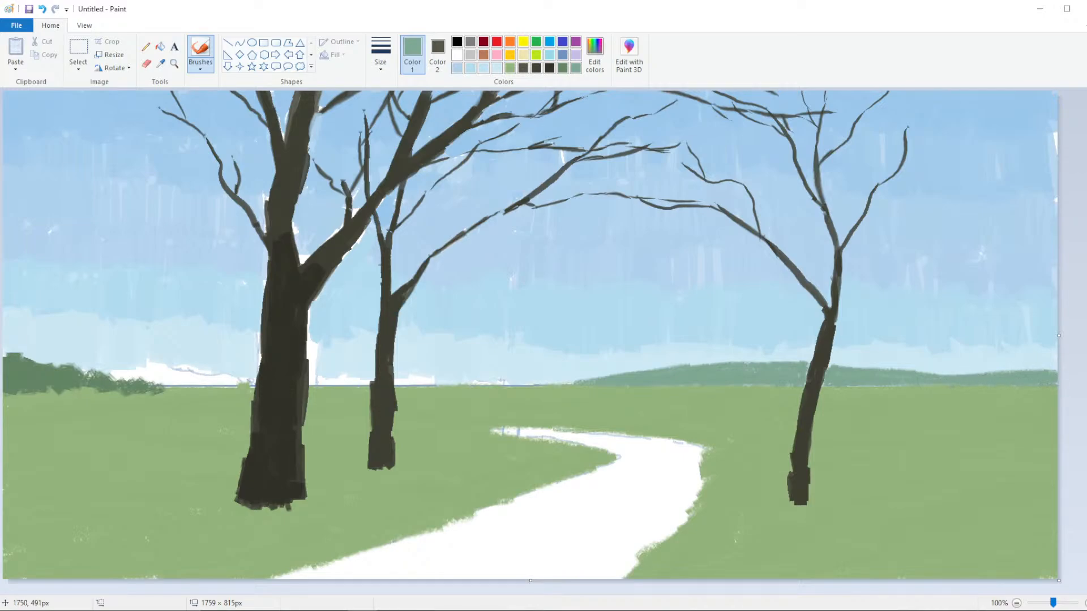
# Extend the distant hills as a thin strip along the horizon, from the middle past both left trees to the bushes
pyautogui.moveTo(460, 381)
pyautogui.mouseDown()
pyautogui.moveTo(564, 381)
pyautogui.moveTo(499, 383)
pyautogui.moveTo(535, 382)
pyautogui.mouseUp()
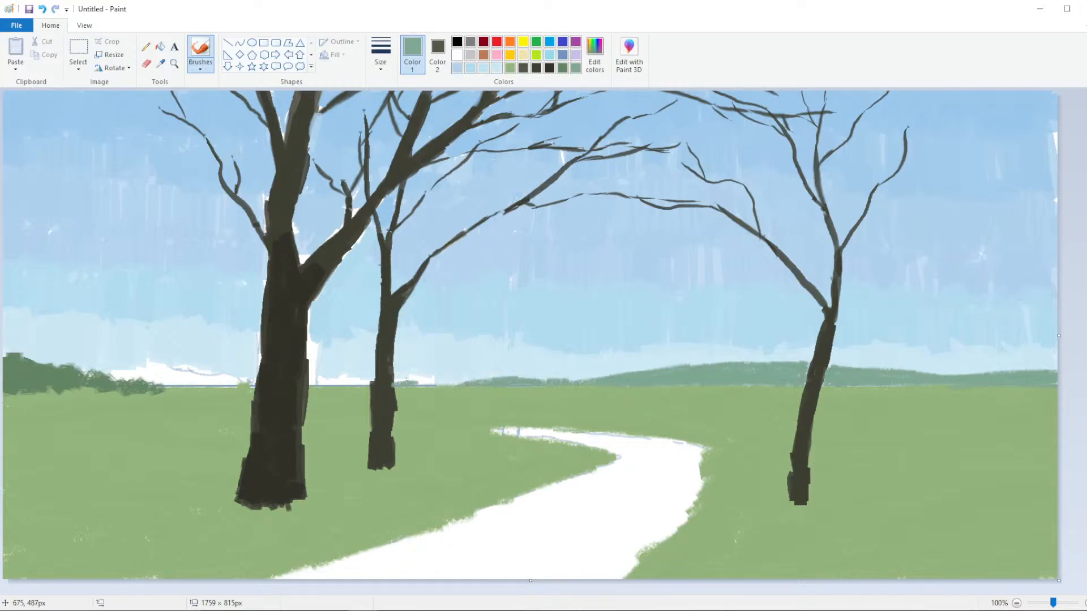
pyautogui.press('ctrl')
pyautogui.moveTo(400, 384); pyautogui.dragTo(478, 381)
pyautogui.moveTo(557, 380); pyautogui.dragTo(573, 377)
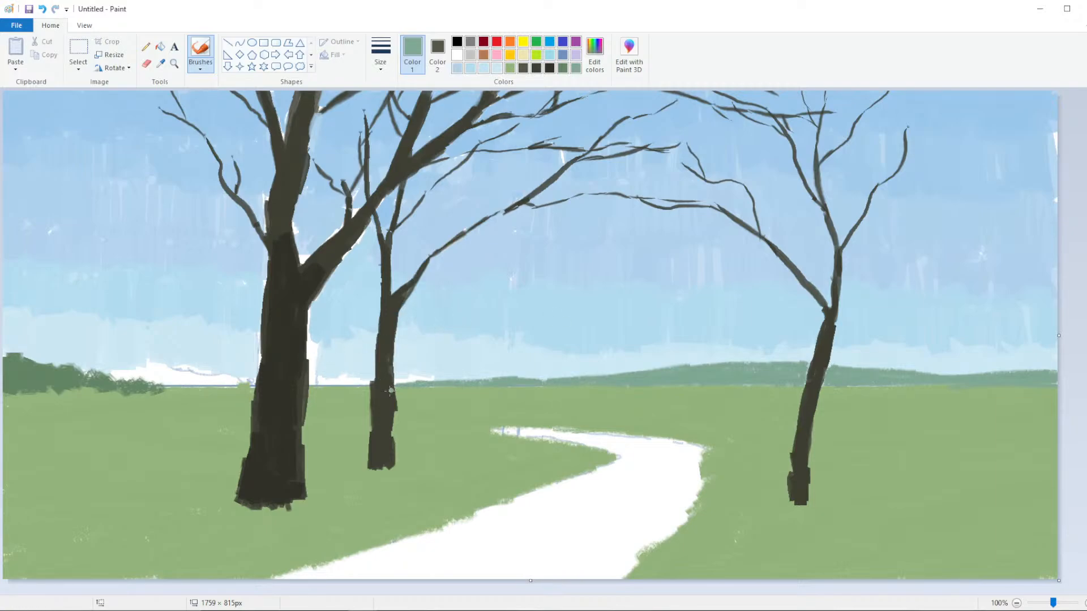
pyautogui.moveTo(348, 385)
pyautogui.mouseDown()
pyautogui.moveTo(305, 384)
pyautogui.moveTo(369, 382)
pyautogui.mouseUp()
pyautogui.moveTo(266, 374)
pyautogui.mouseDown()
pyautogui.moveTo(178, 385)
pyautogui.moveTo(249, 385)
pyautogui.moveTo(113, 378)
pyautogui.moveTo(250, 384)
pyautogui.mouseUp()
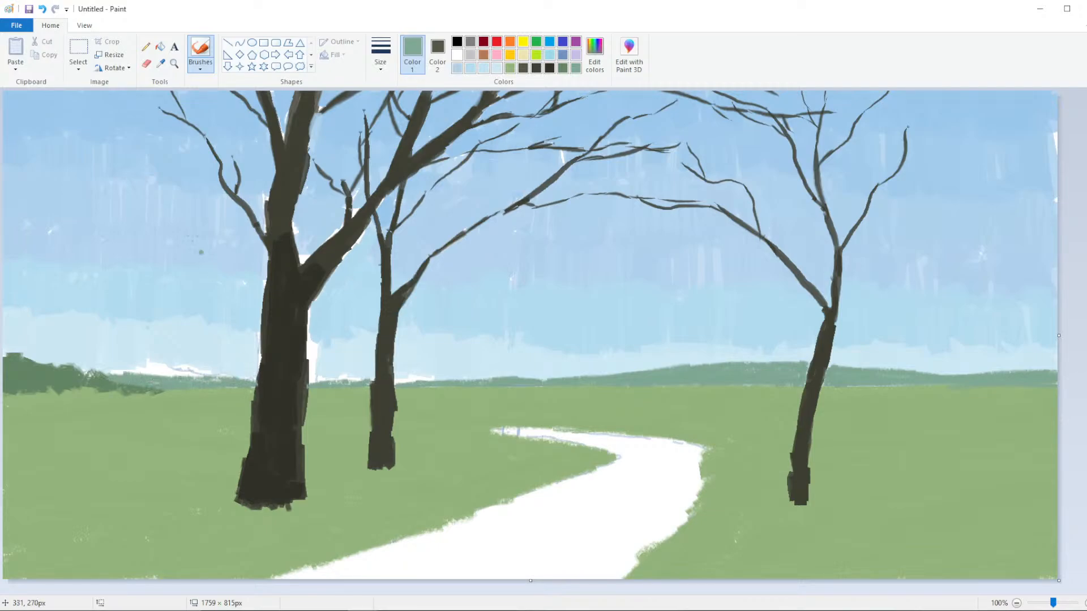
# Touch up the large trunk's edge at the horizon with its sampled dark colour, and sample the grass green
pyautogui.click(161, 63)
pyautogui.click(273, 384)
pyautogui.moveTo(261, 380); pyautogui.dragTo(256, 390)
pyautogui.click(161, 64)
pyautogui.click(900, 387)
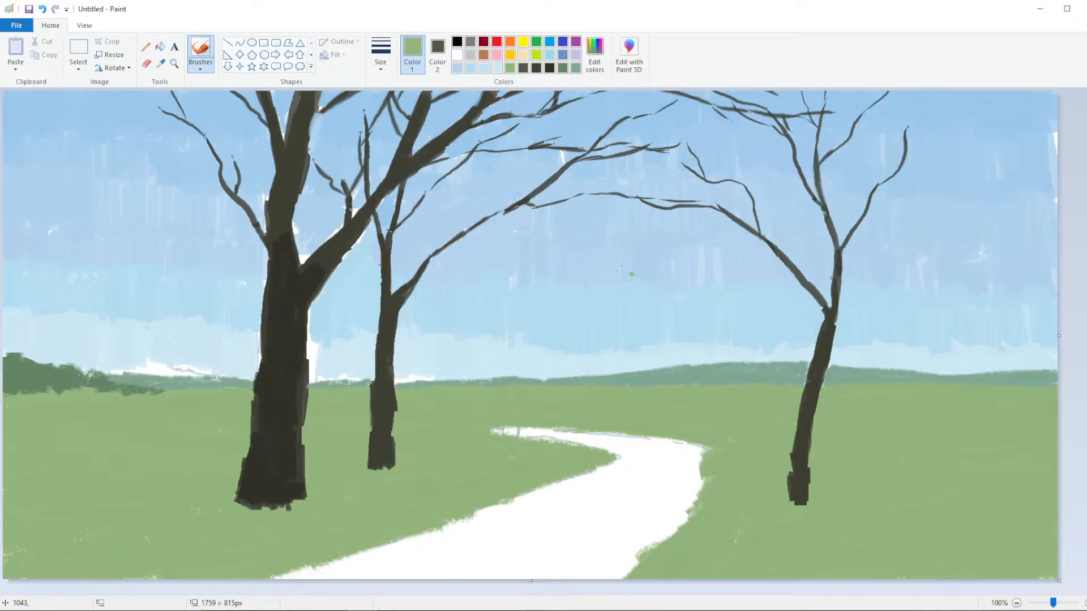
# Sample the large tree's dark shade and darken its upper trunk, using the second-largest and the smallest brush sizes
pyautogui.click(161, 63)
pyautogui.click(270, 232)
pyautogui.click(376, 74)
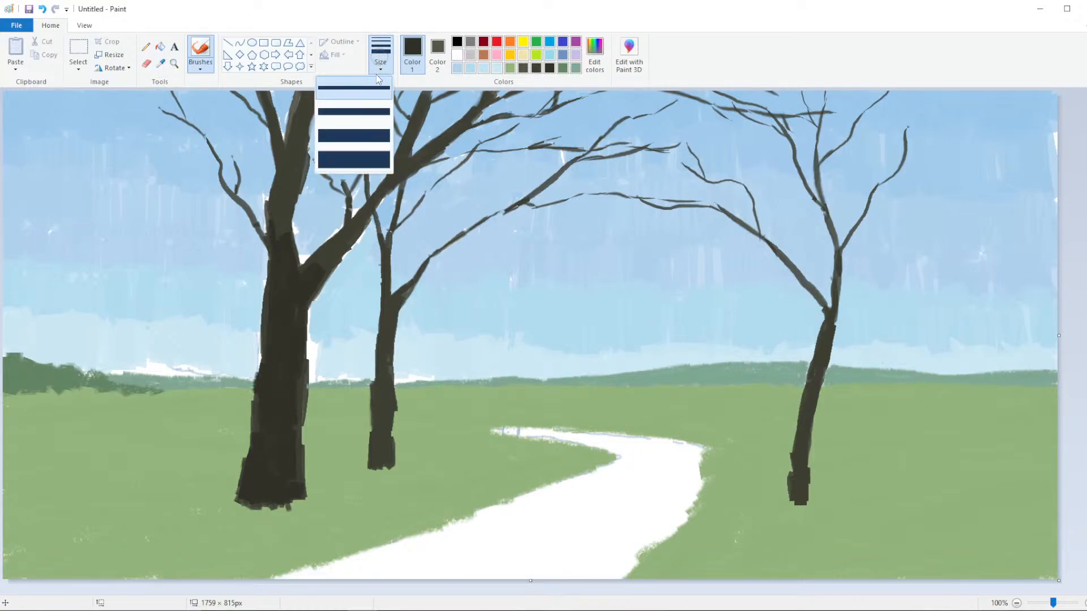
pyautogui.click(352, 130)
pyautogui.moveTo(277, 215)
pyautogui.mouseDown()
pyautogui.moveTo(280, 173)
pyautogui.moveTo(281, 186)
pyautogui.mouseUp()
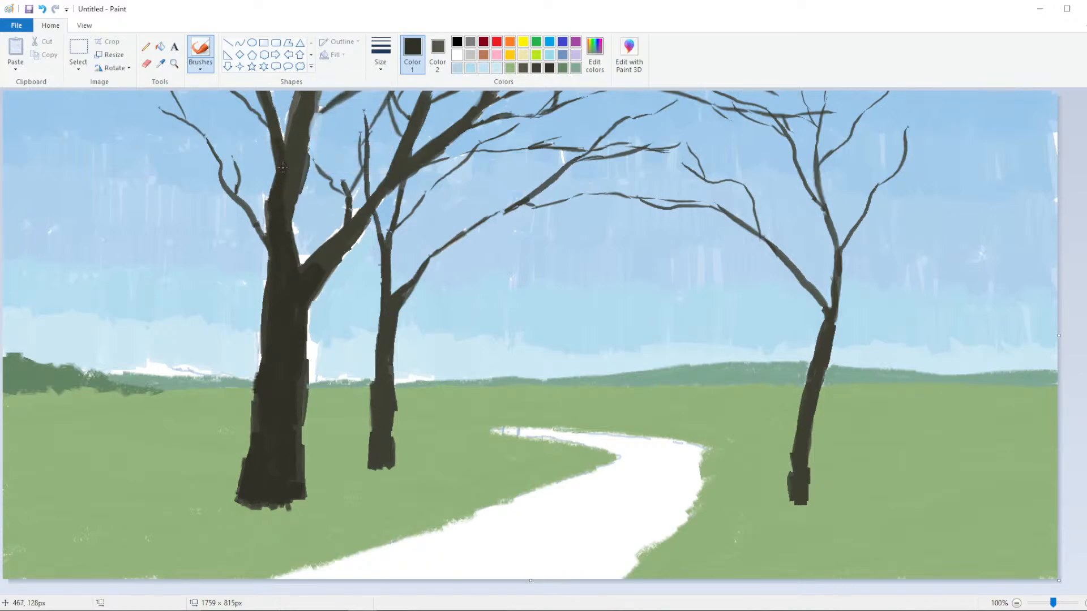
pyautogui.click(380, 56)
pyautogui.click(377, 94)
pyautogui.moveTo(289, 203)
pyautogui.mouseDown()
pyautogui.moveTo(283, 232)
pyautogui.moveTo(288, 152)
pyautogui.mouseUp()
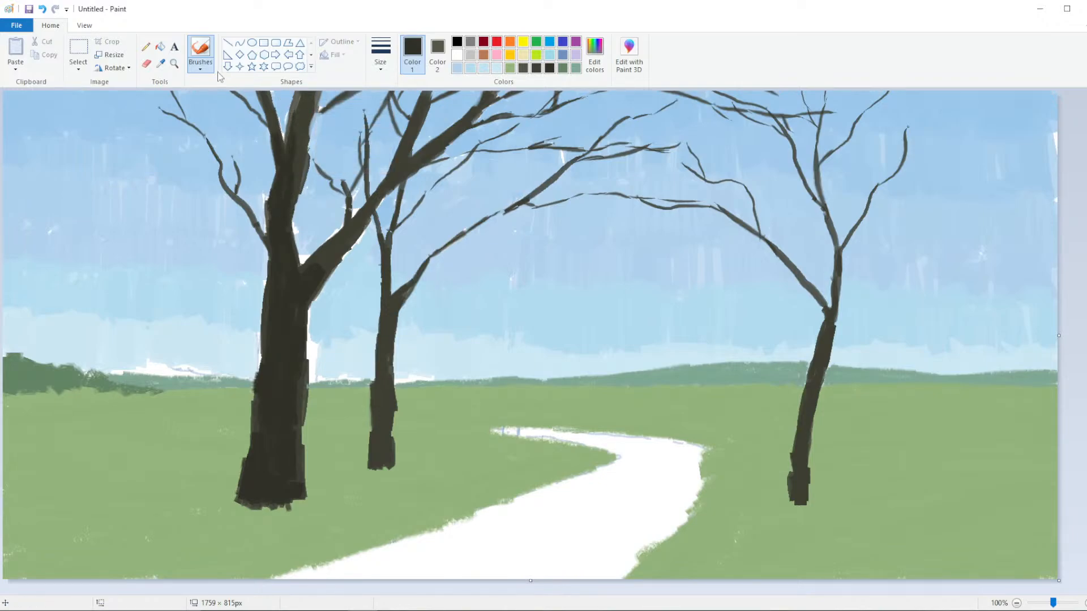
# Try short test strokes with other brush types on the sky beside the large tree, and undo them
pyautogui.click(200, 67)
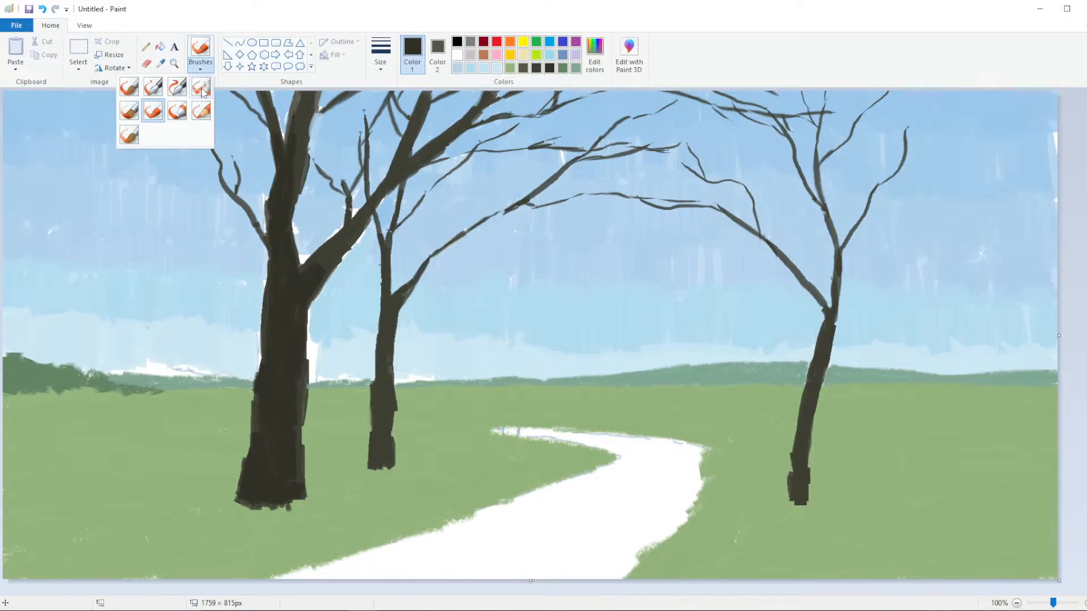
pyautogui.click(136, 114)
pyautogui.moveTo(125, 172)
pyautogui.mouseDown()
pyautogui.moveTo(121, 201)
pyautogui.moveTo(135, 186)
pyautogui.mouseUp()
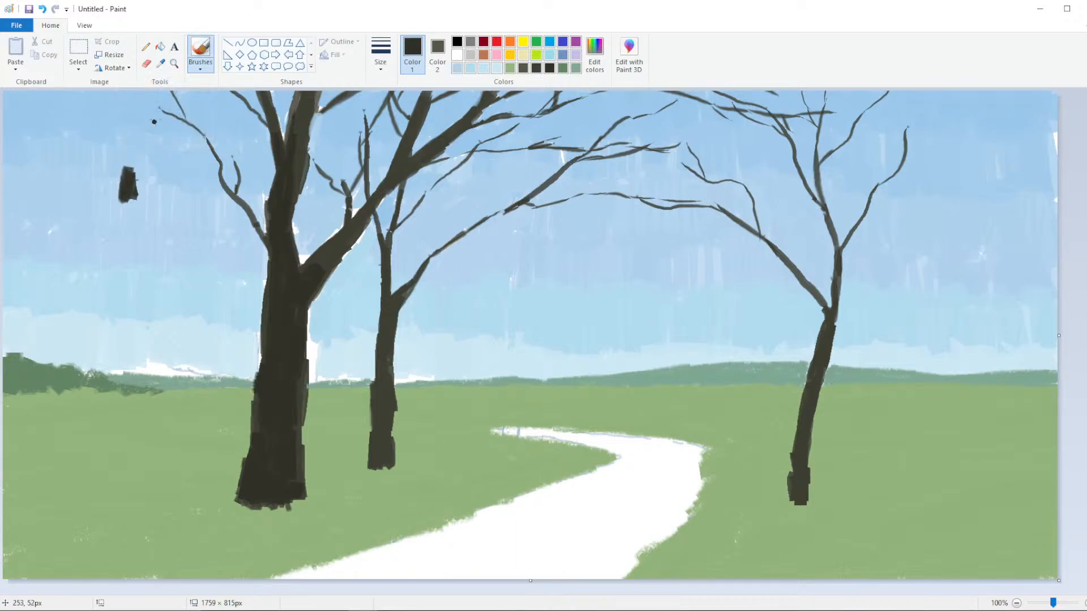
pyautogui.click(200, 64)
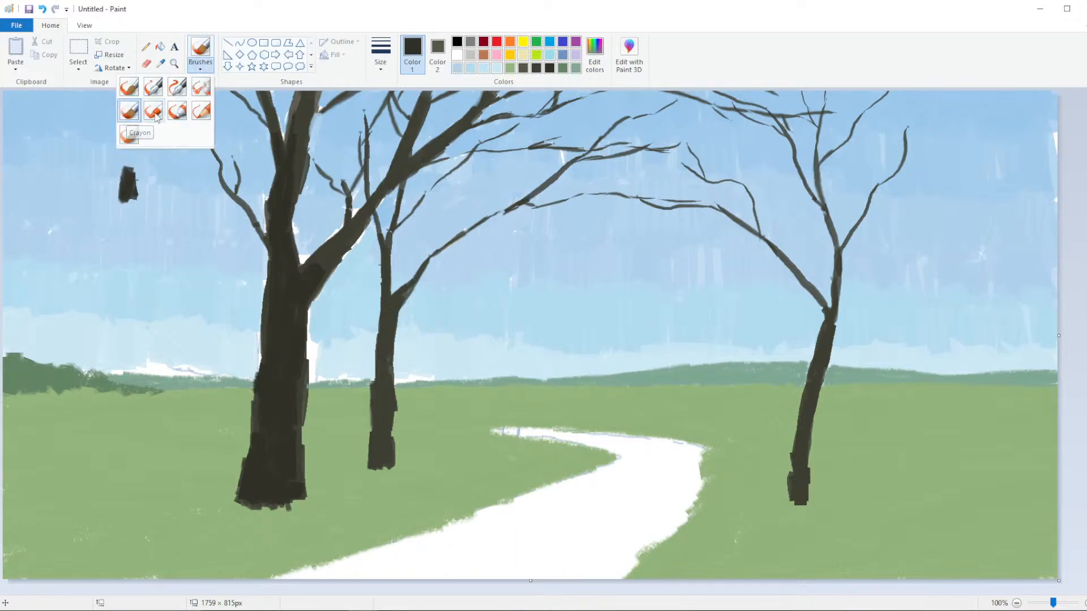
pyautogui.click(129, 135)
pyautogui.click(200, 63)
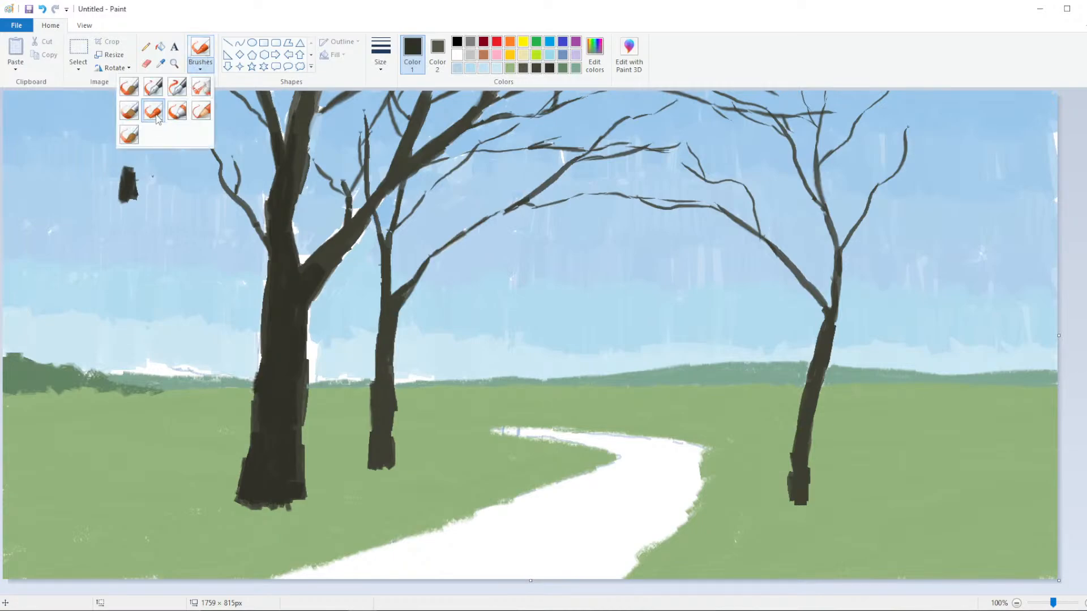
pyautogui.moveTo(150, 165)
pyautogui.mouseDown()
pyautogui.moveTo(152, 186)
pyautogui.moveTo(169, 186)
pyautogui.moveTo(167, 172)
pyautogui.moveTo(163, 190)
pyautogui.moveTo(187, 184)
pyautogui.moveTo(176, 180)
pyautogui.mouseUp()
pyautogui.hotkey('ctrl', 'z')
pyautogui.hotkey('ctrl', 'z')
pyautogui.hotkey('ctrl', 'z')
pyautogui.hotkey('ctrl', 'z')
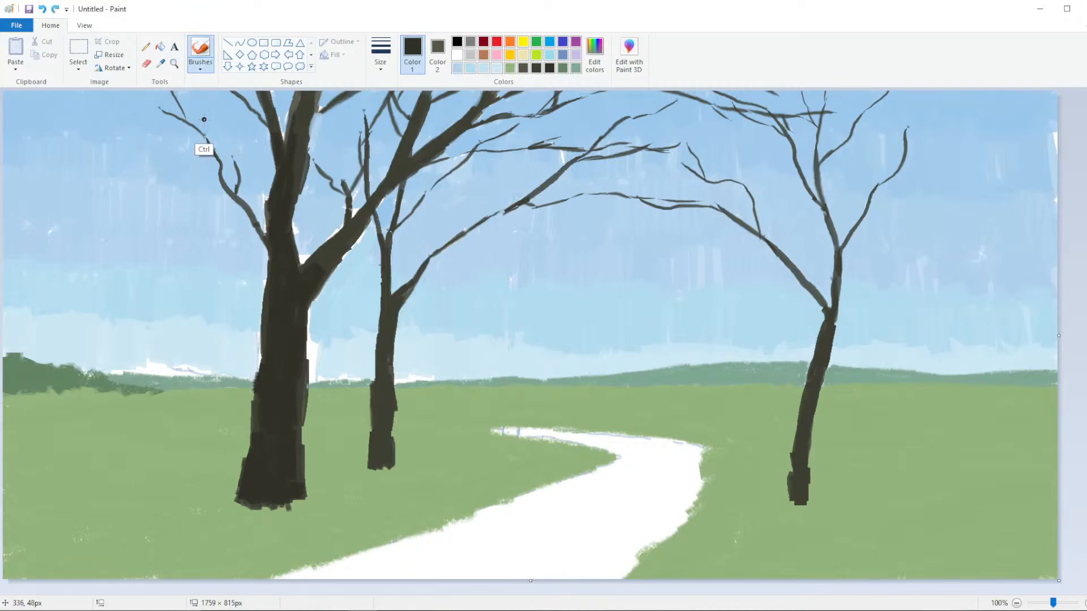
pyautogui.click(201, 62)
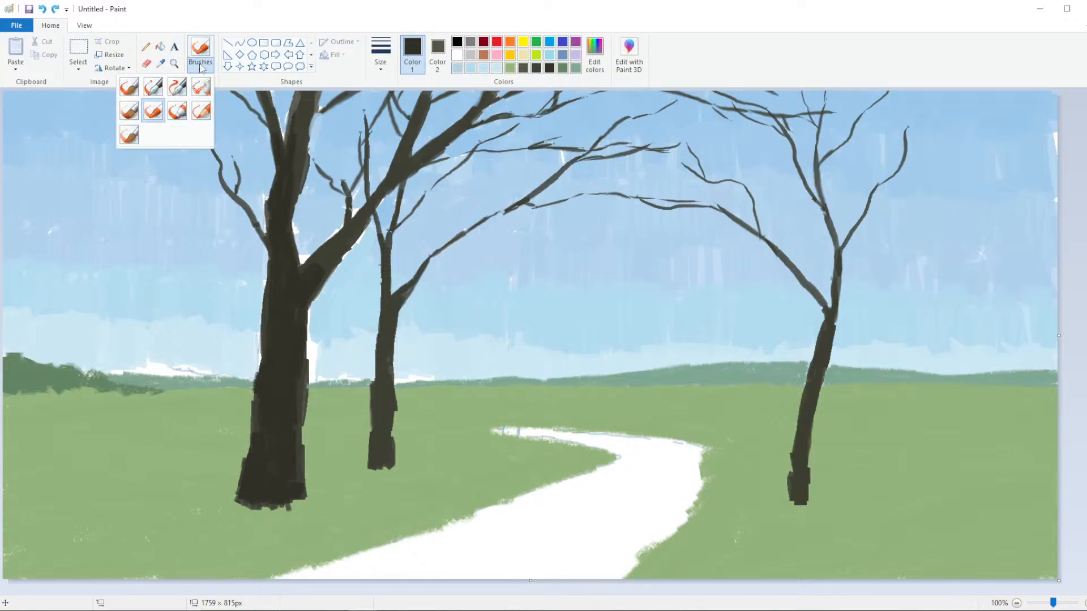
pyautogui.click(254, 80)
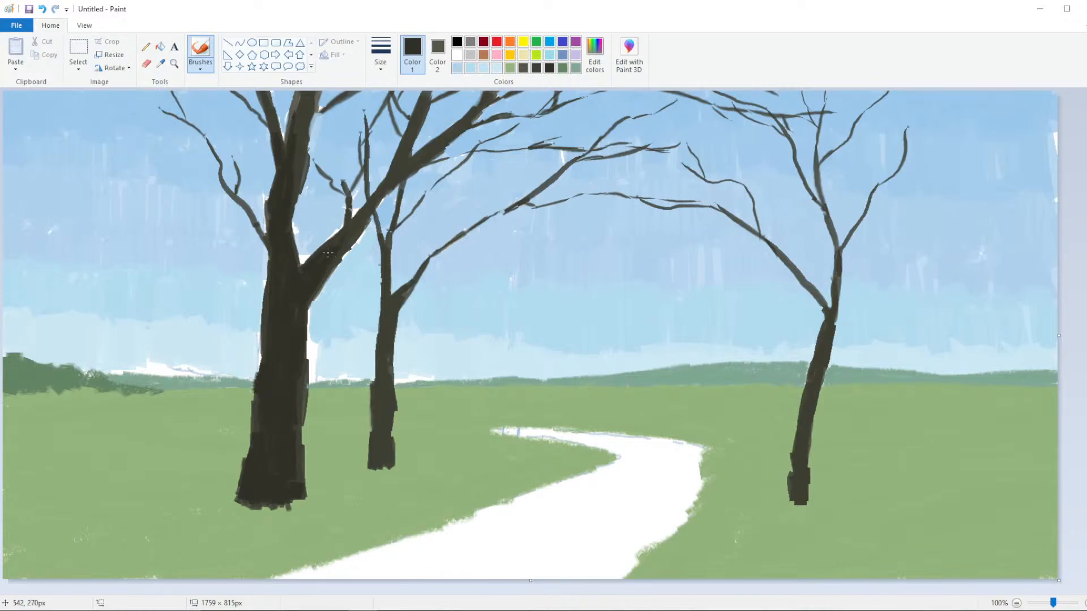
# Sample the upper sky blue and paint over the white gap at the sky's right edge with the largest brush size
pyautogui.click(161, 63)
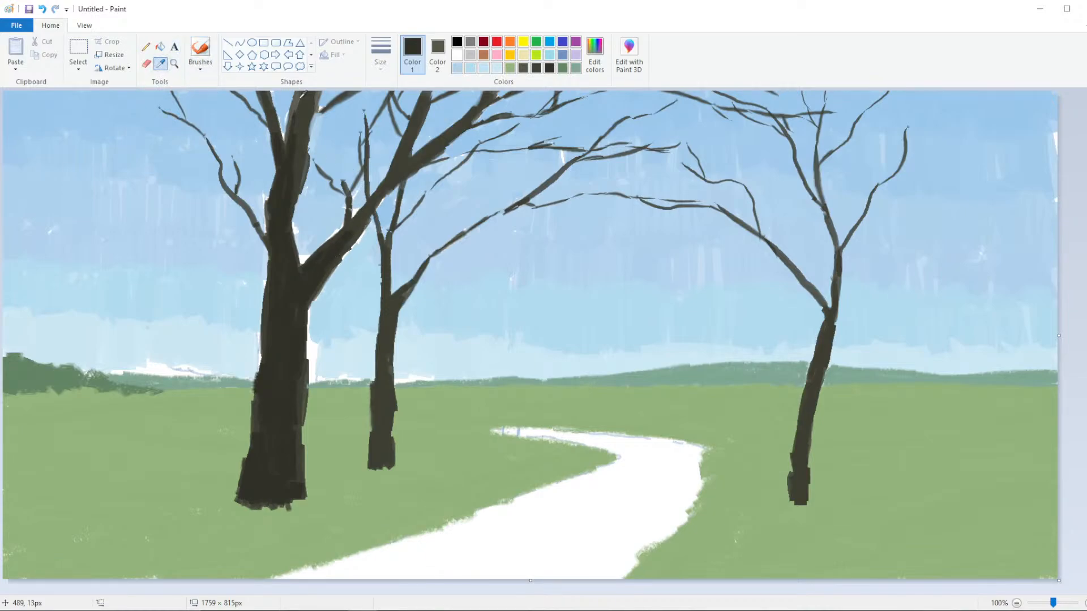
pyautogui.click(281, 107)
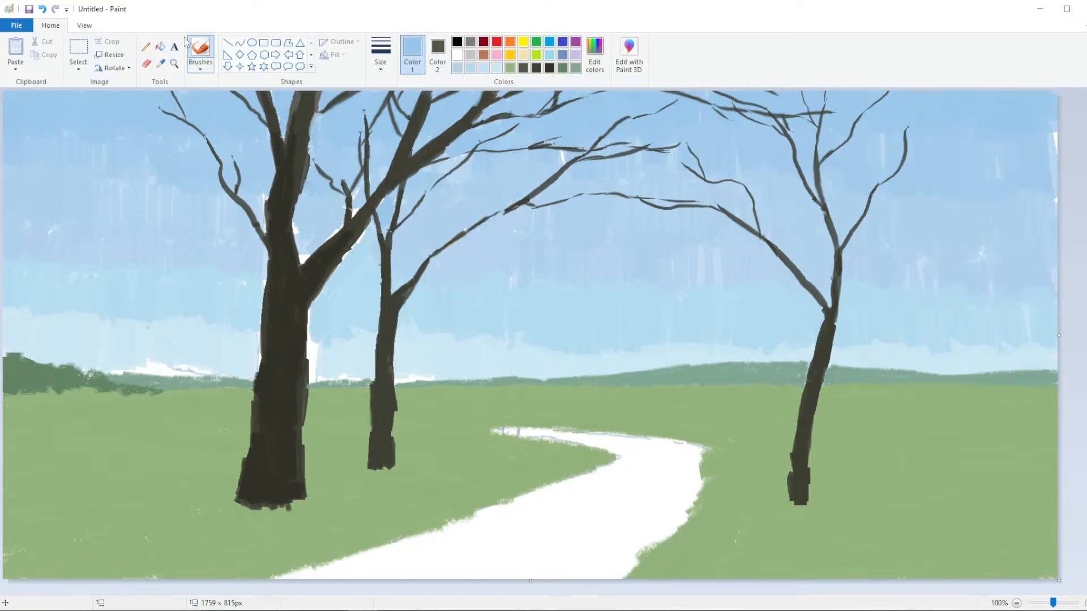
pyautogui.click(161, 63)
pyautogui.click(153, 153)
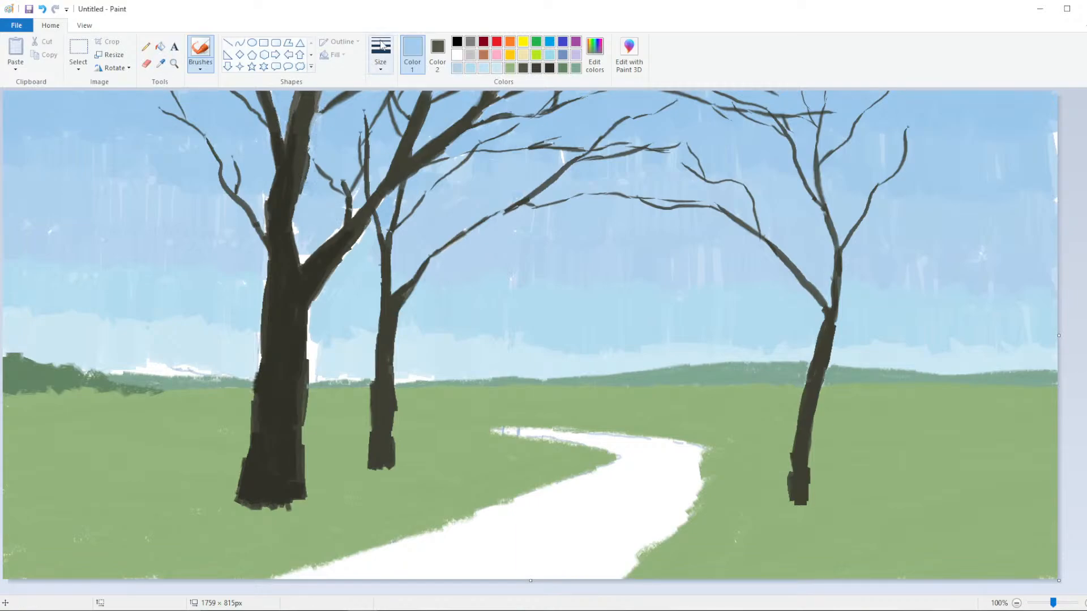
pyautogui.click(381, 56)
pyautogui.click(354, 161)
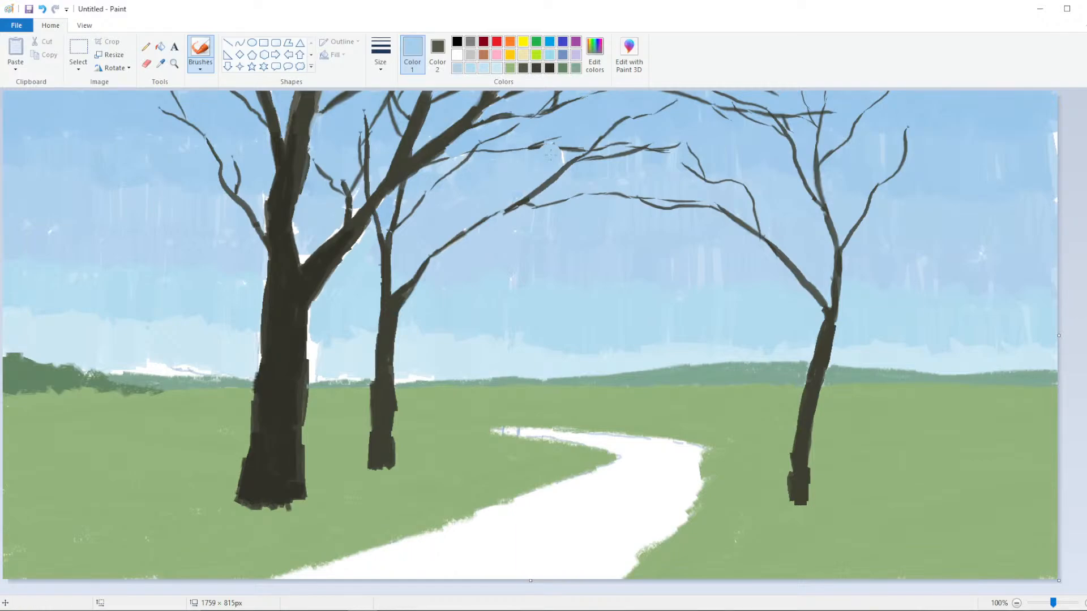
pyautogui.moveTo(1055, 152); pyautogui.dragTo(1053, 124)
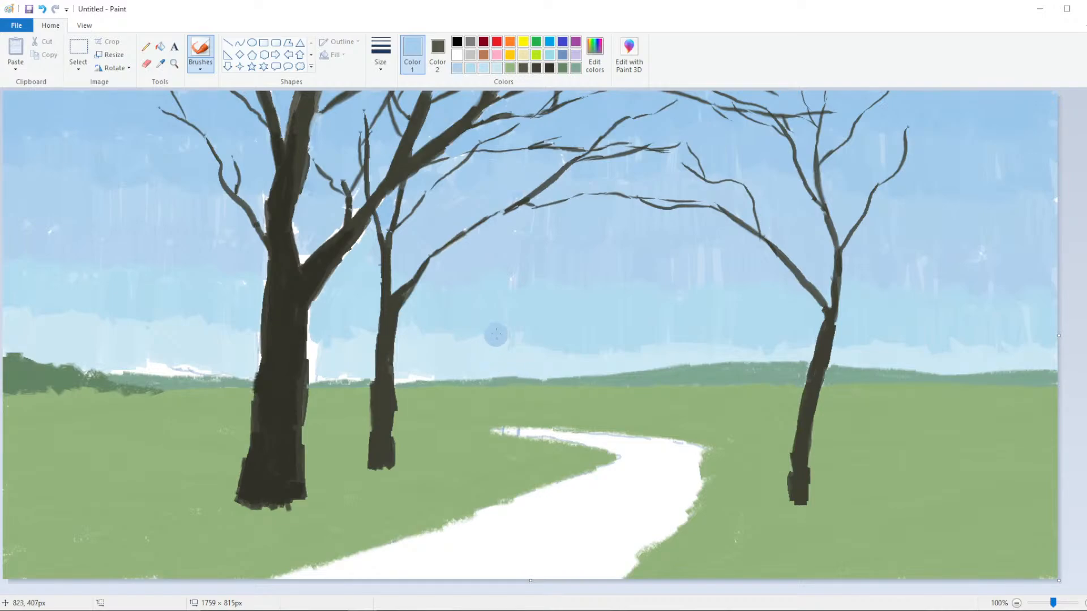
# Sample the bush green and extend the bushes to the large tree's trunk with the second-smallest brush size
pyautogui.click(161, 62)
pyautogui.click(86, 364)
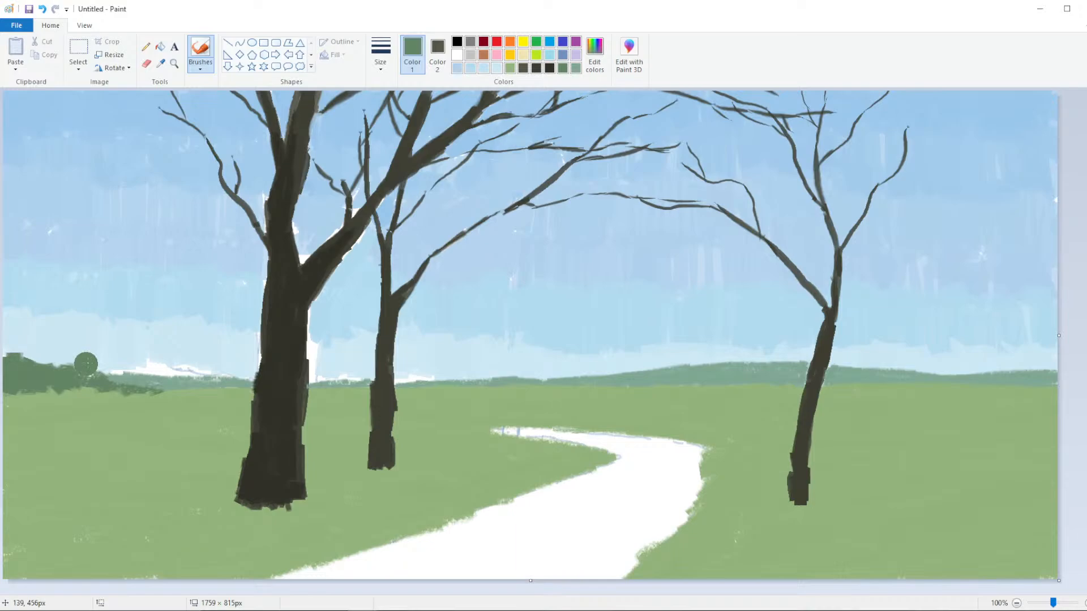
pyautogui.click(380, 56)
pyautogui.click(379, 118)
pyautogui.moveTo(89, 388)
pyautogui.mouseDown()
pyautogui.moveTo(165, 390)
pyautogui.moveTo(167, 375)
pyautogui.moveTo(180, 389)
pyautogui.moveTo(166, 390)
pyautogui.moveTo(261, 390)
pyautogui.mouseUp()
pyautogui.hotkey('ctrl', 'z')
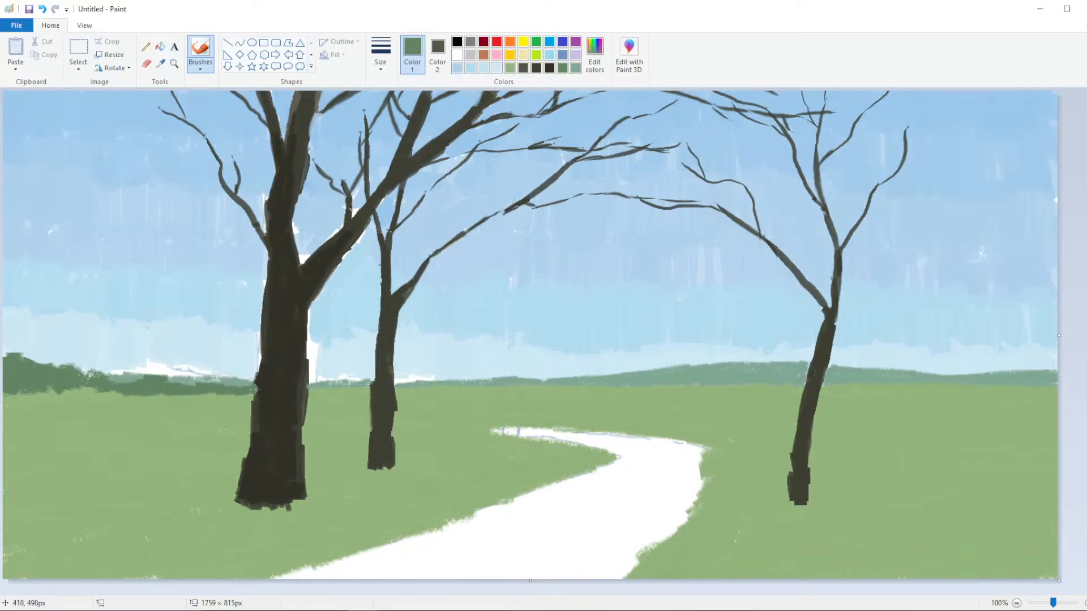
pyautogui.moveTo(331, 389); pyautogui.dragTo(320, 394)
# Paint a thin bush-green strip at the foot of the distant hills, from the middle of the horizon to the right edge
pyautogui.moveTo(518, 385); pyautogui.dragTo(571, 386)
pyautogui.click(381, 54)
pyautogui.click(353, 90)
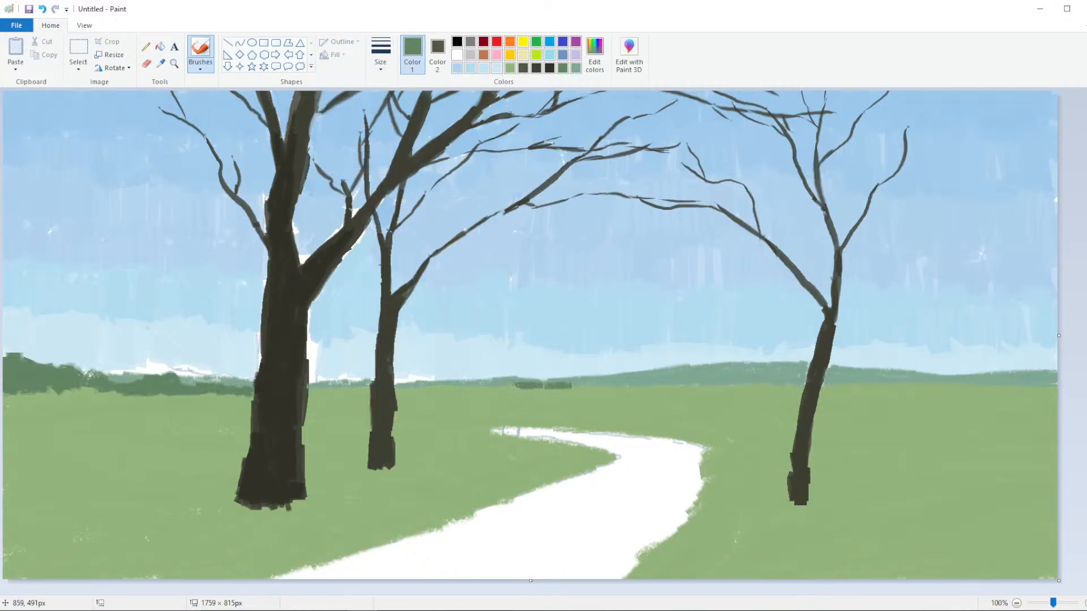
pyautogui.moveTo(494, 385)
pyautogui.mouseDown()
pyautogui.moveTo(1041, 385)
pyautogui.moveTo(1014, 385)
pyautogui.moveTo(1051, 369)
pyautogui.moveTo(896, 364)
pyautogui.moveTo(988, 380)
pyautogui.mouseUp()
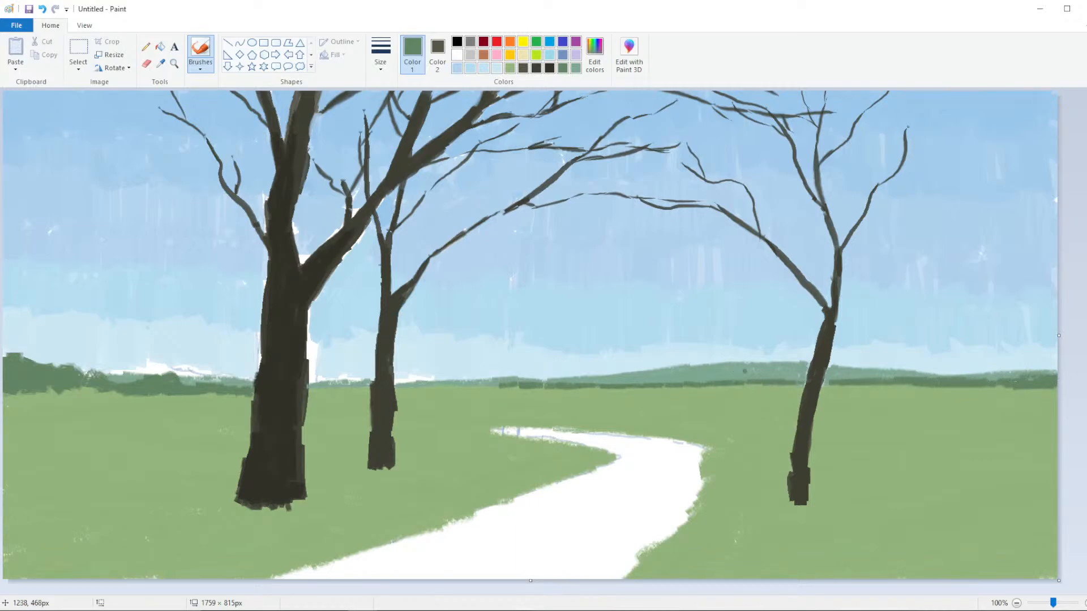
pyautogui.moveTo(800, 382); pyautogui.dragTo(838, 387)
pyautogui.moveTo(498, 381)
pyautogui.mouseDown()
pyautogui.moveTo(460, 384)
pyautogui.moveTo(503, 384)
pyautogui.moveTo(439, 385)
pyautogui.mouseUp()
pyautogui.hotkey('ctrl', 'z')
# Sample the hill's blue-green and repaint the low hills from the large tree to the middle of the horizon
pyautogui.click(161, 63)
pyautogui.click(592, 370)
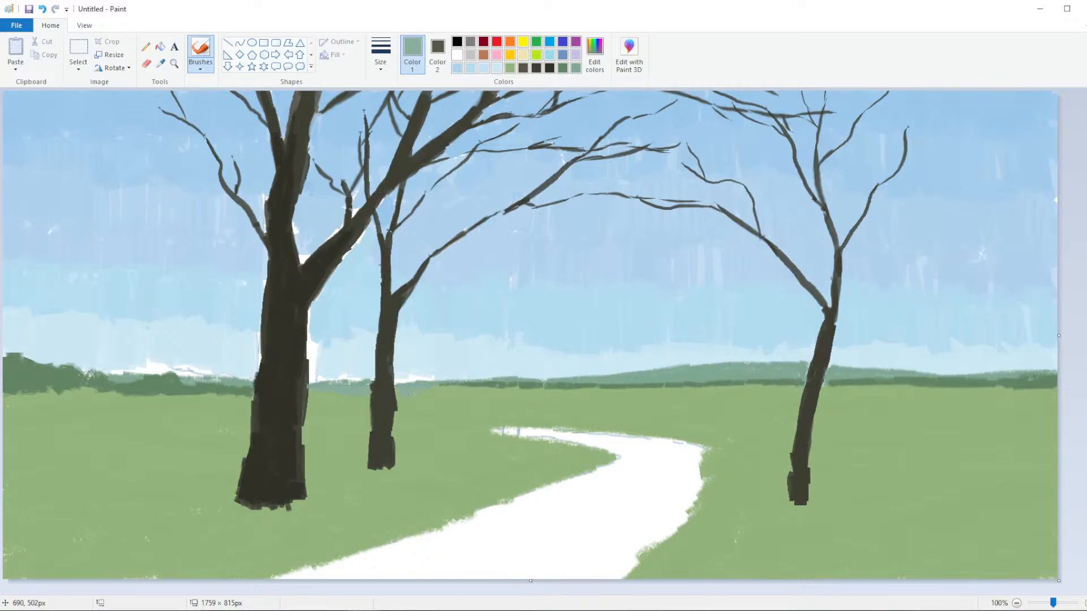
pyautogui.moveTo(418, 372); pyautogui.dragTo(548, 366)
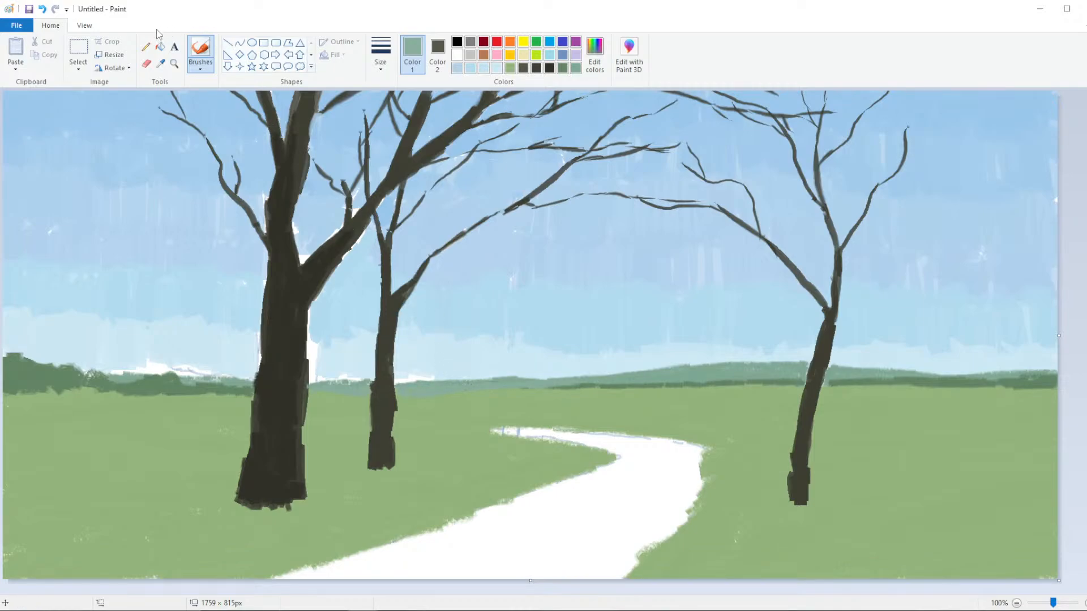
# Sample the green strip at the foot of the hills and extend it along the grass edge from the large tree to mid-horizon
pyautogui.click(161, 64)
pyautogui.click(626, 384)
pyautogui.moveTo(453, 397)
pyautogui.mouseDown()
pyautogui.moveTo(435, 398)
pyautogui.moveTo(536, 392)
pyautogui.mouseUp()
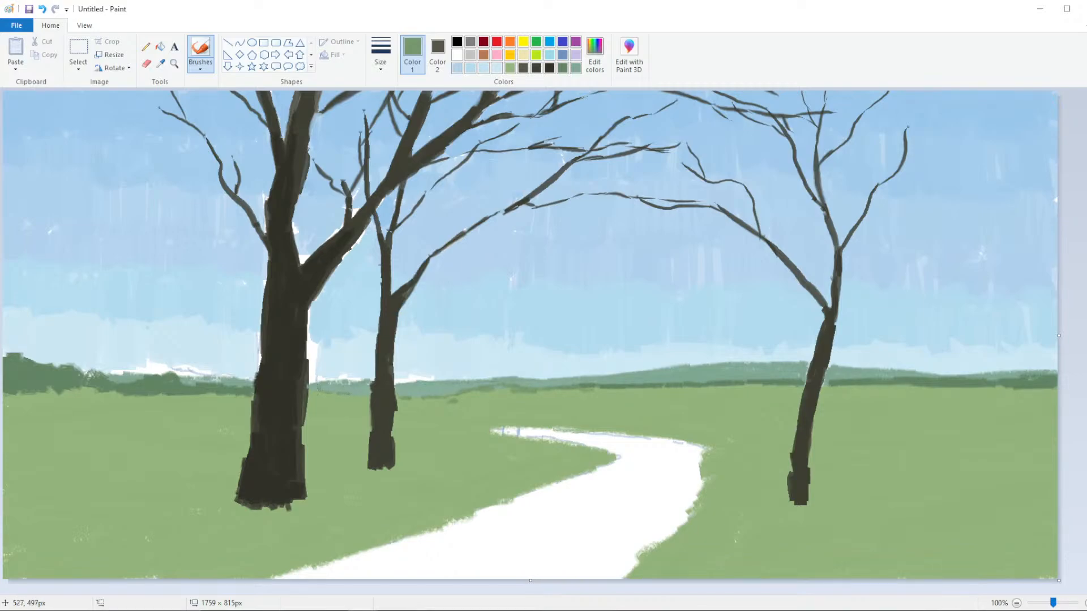
pyautogui.moveTo(325, 389); pyautogui.dragTo(315, 390)
pyautogui.moveTo(412, 399); pyautogui.dragTo(430, 399)
# Sample the dark green strip at the horizon, just beyond the right tree's trunk
pyautogui.click(161, 63)
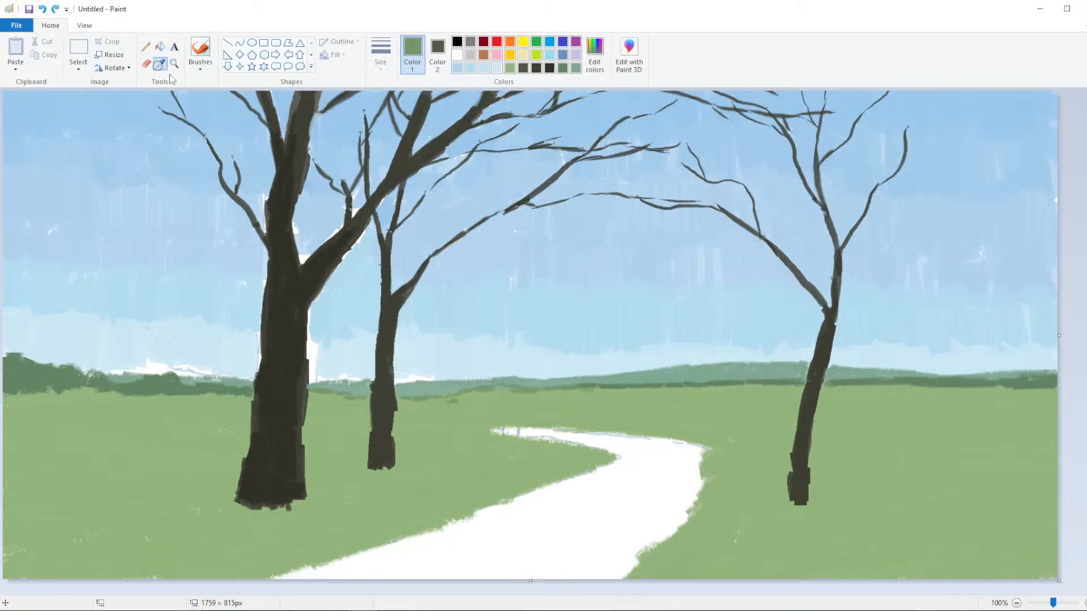
pyautogui.click(851, 394)
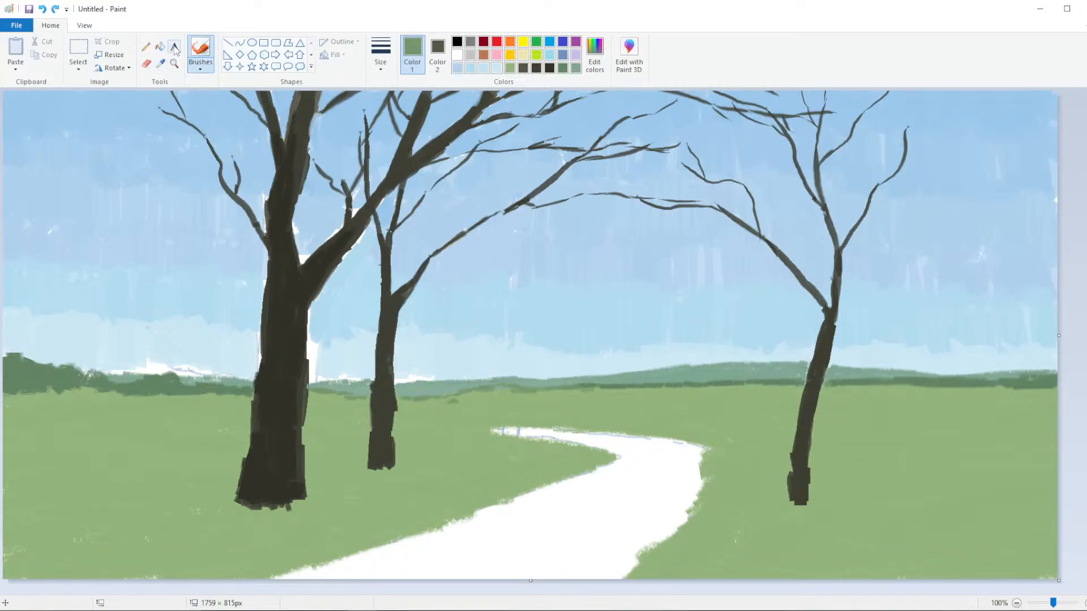
pyautogui.click(160, 64)
pyautogui.click(867, 386)
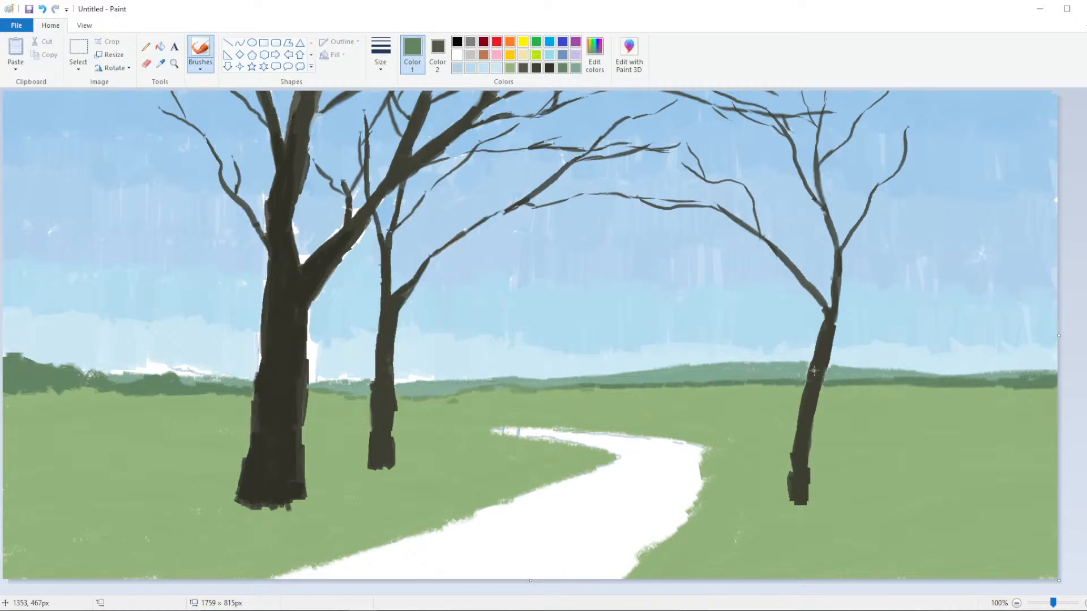
# Examine the whole painting at reduced and enlarged zoom levels
pyautogui.scroll(-1, 583, 348)
pyautogui.scroll(1, 582, 340)
pyautogui.click(589, 428)
pyautogui.scroll(-2, 589, 412)
pyautogui.scroll(2, 590, 407)
pyautogui.scroll(-2, 591, 403)
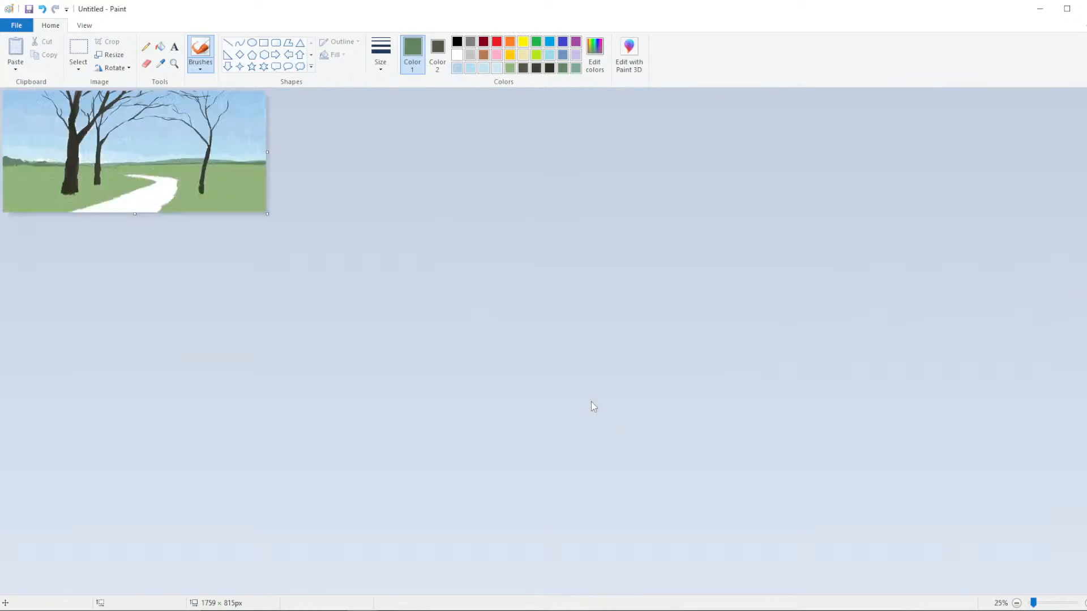
pyautogui.scroll(-1, 590, 396)
pyautogui.scroll(4, 590, 391)
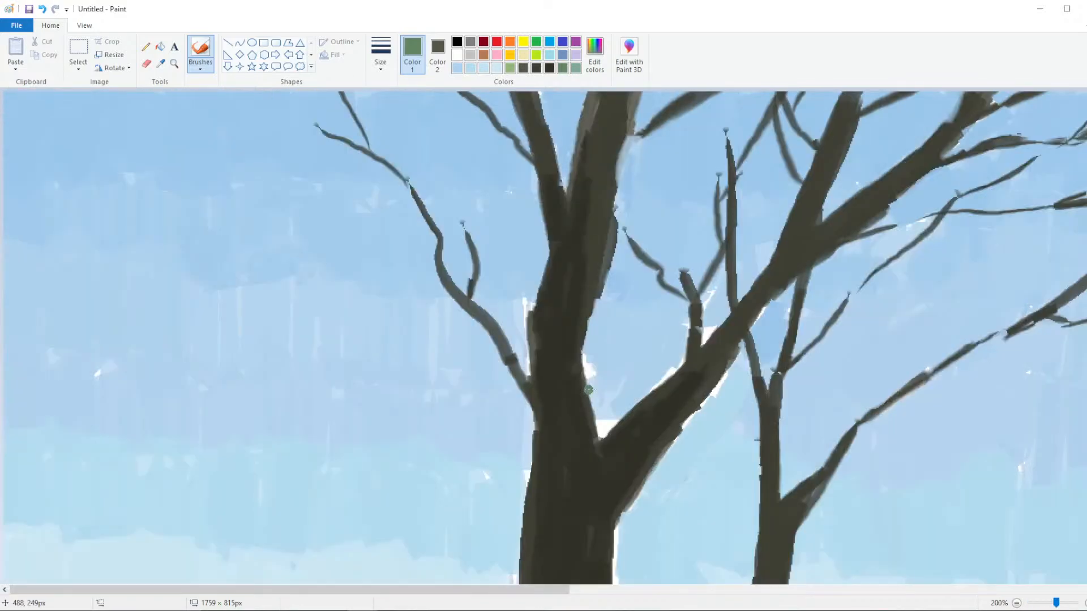
pyautogui.scroll(-1, 583, 374)
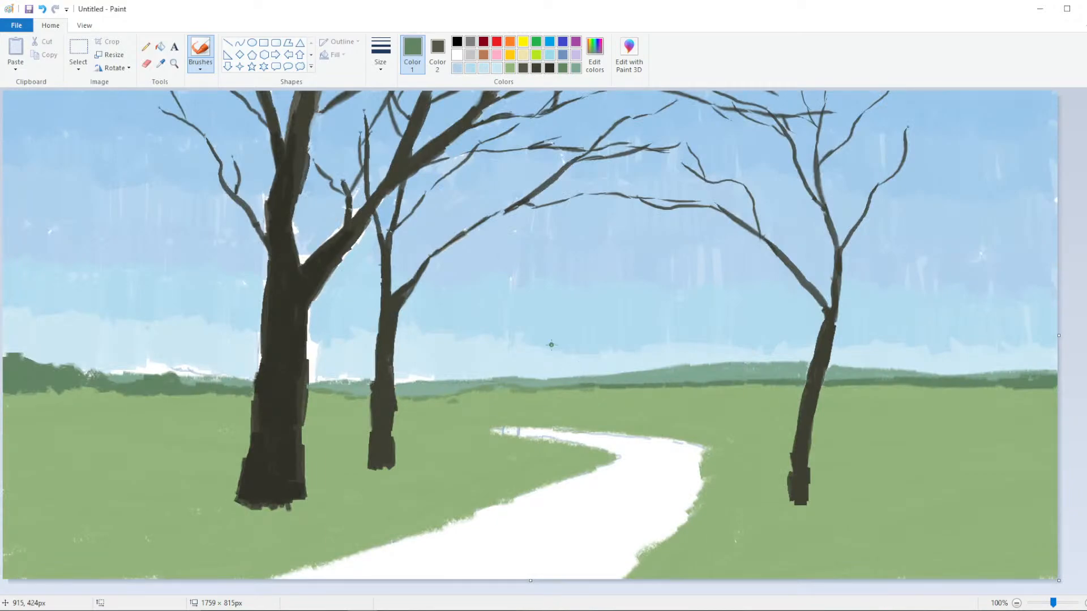
pyautogui.scroll(-2, 551, 342)
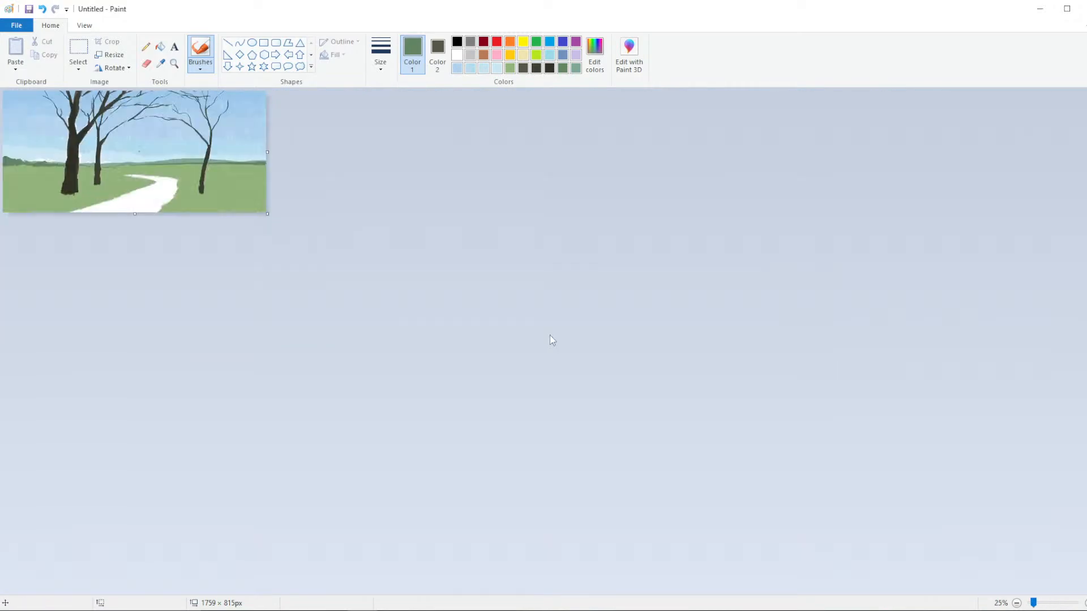
pyautogui.scroll(1, 410, 296)
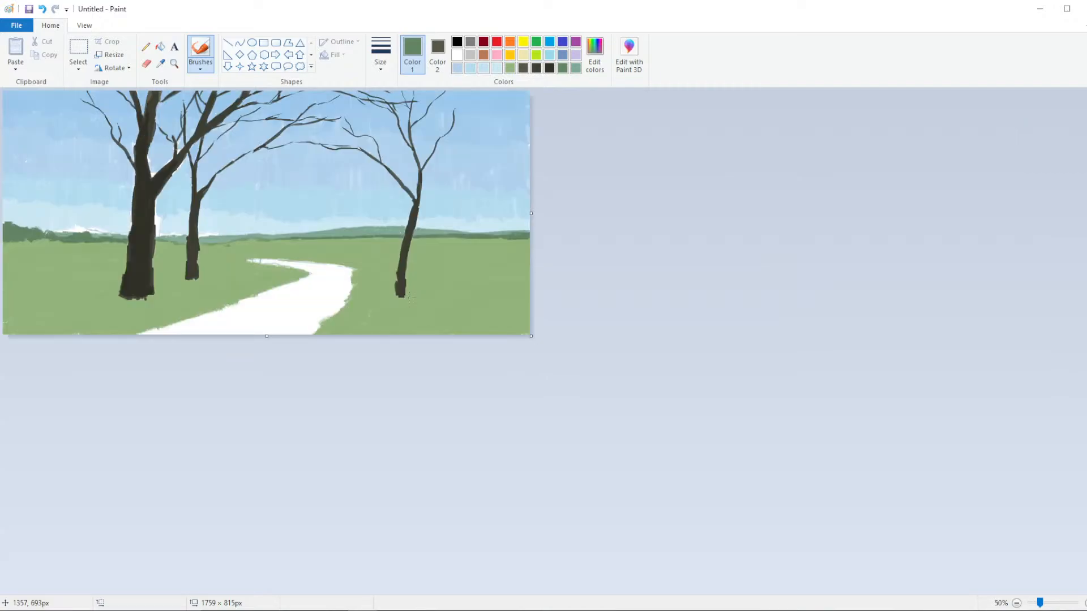
pyautogui.scroll(1, 410, 296)
pyautogui.scroll(-2, 430, 274)
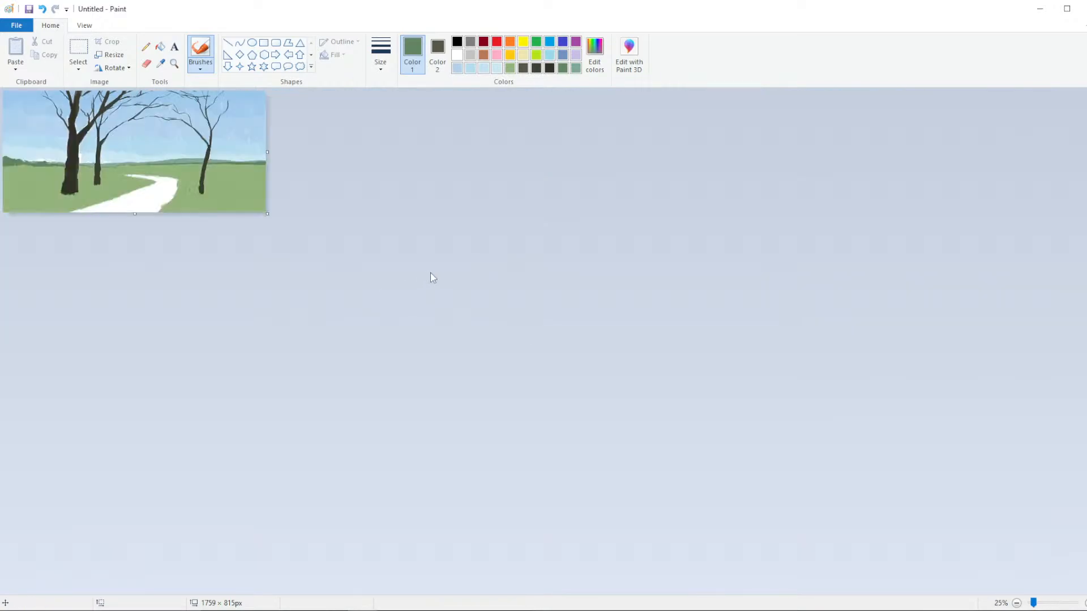
pyautogui.scroll(-1, 429, 270)
pyautogui.scroll(1, 429, 270)
pyautogui.scroll(1, 429, 270)
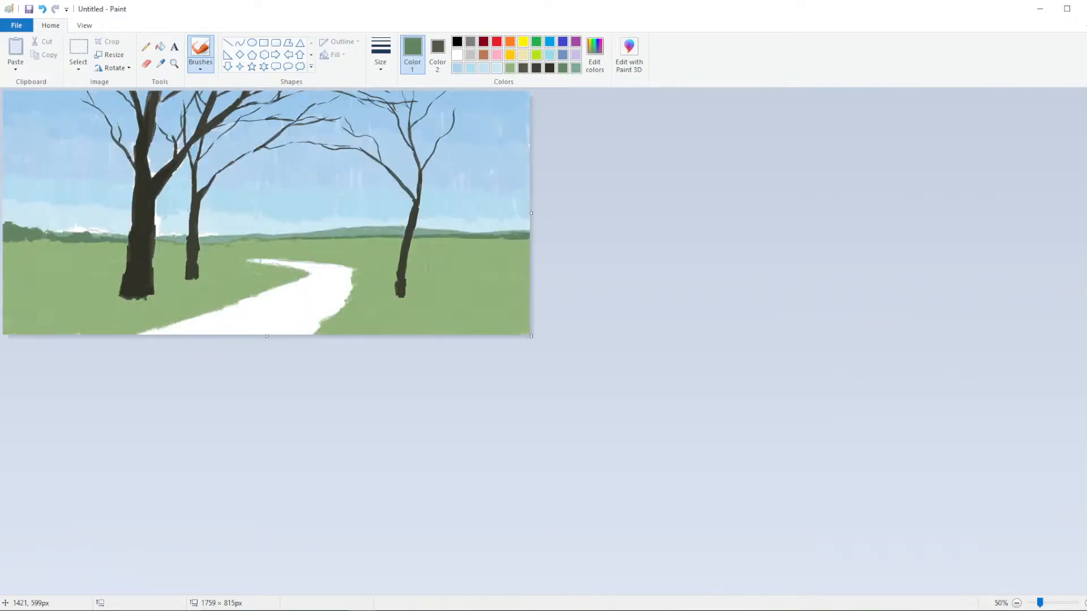
pyautogui.scroll(1, 427, 268)
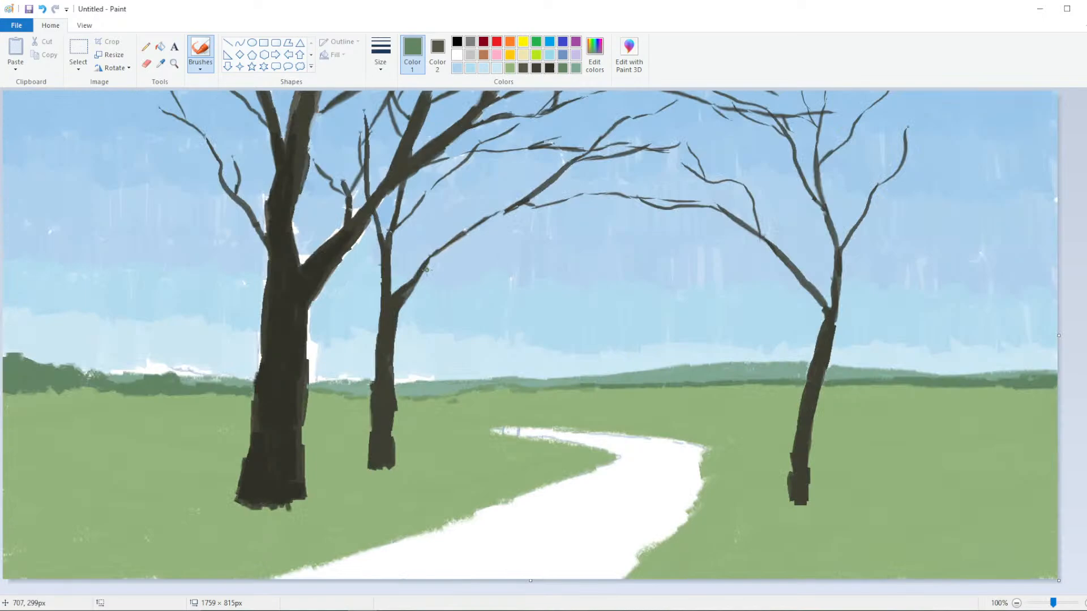
# Sample the dark trunk colour and paint a thin branch in the sky between the two left trees' branches with a finer brush
pyautogui.click(159, 64)
pyautogui.click(281, 429)
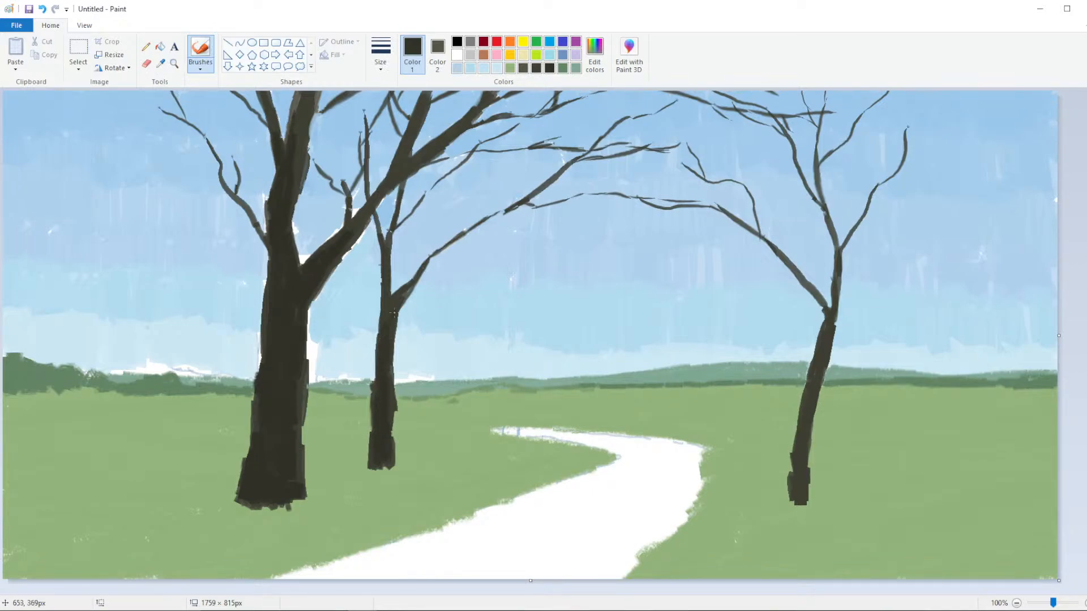
pyautogui.click(201, 67)
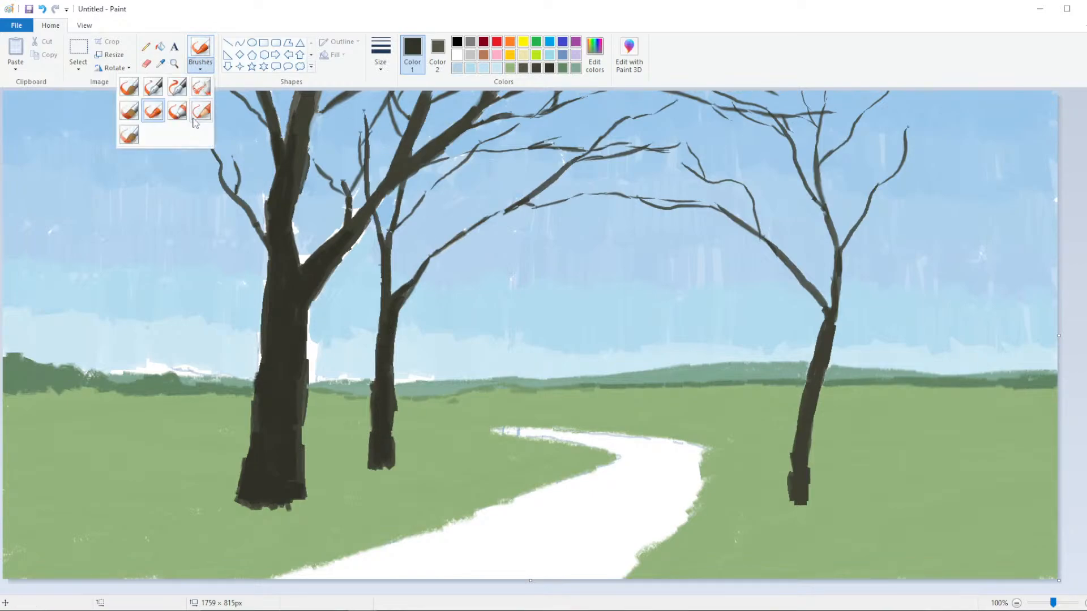
pyautogui.click(131, 111)
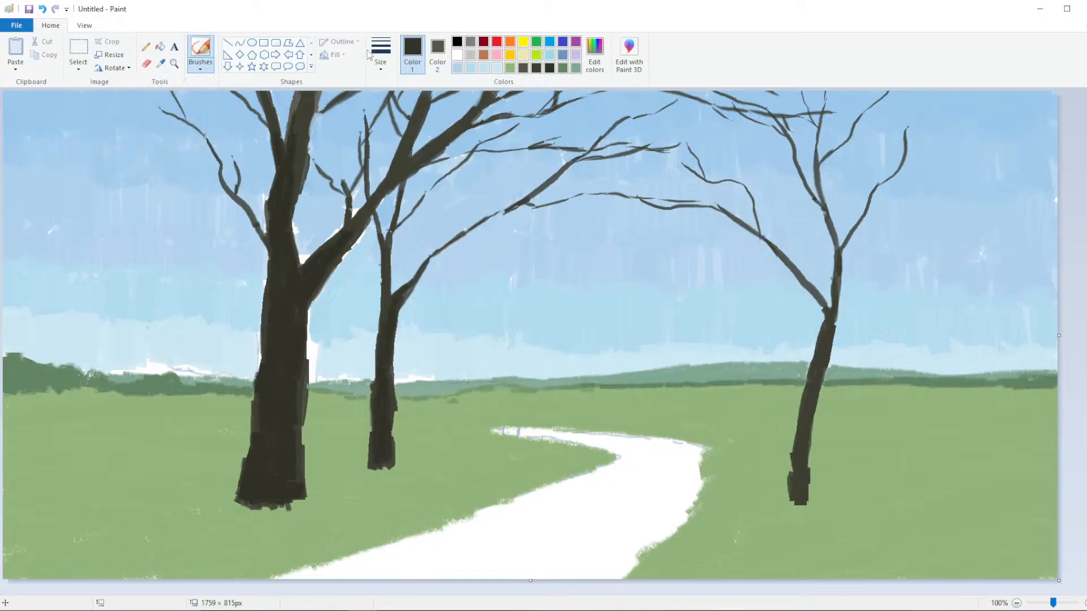
pyautogui.click(381, 53)
pyautogui.click(354, 137)
pyautogui.moveTo(435, 192); pyautogui.dragTo(490, 161)
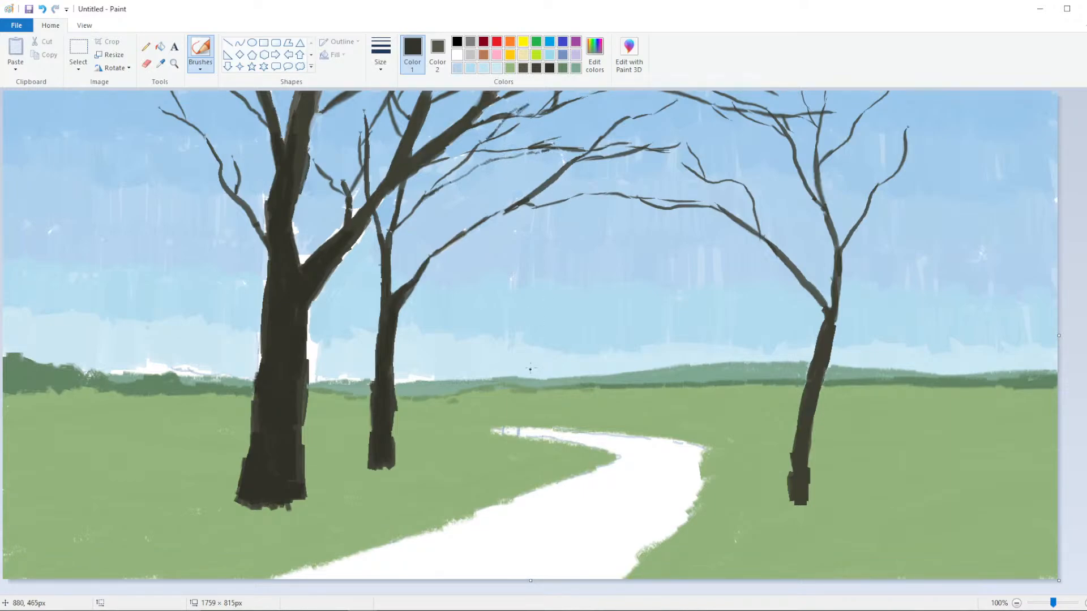
pyautogui.moveTo(583, 304)
pyautogui.mouseDown()
pyautogui.moveTo(554, 331)
pyautogui.moveTo(644, 283)
pyautogui.mouseUp()
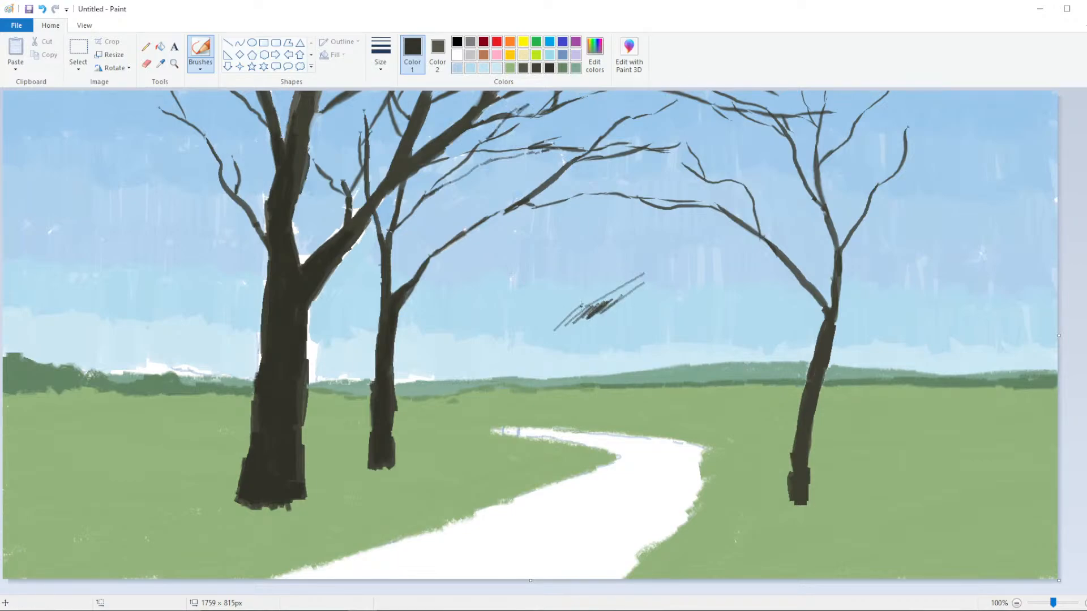
pyautogui.hotkey('ctrl', 'z')
pyautogui.hotkey('ctrl', 'z')
pyautogui.hotkey('ctrl', 'z')
pyautogui.hotkey('ctrl', 'z')
pyautogui.hotkey('ctrl', 'z')
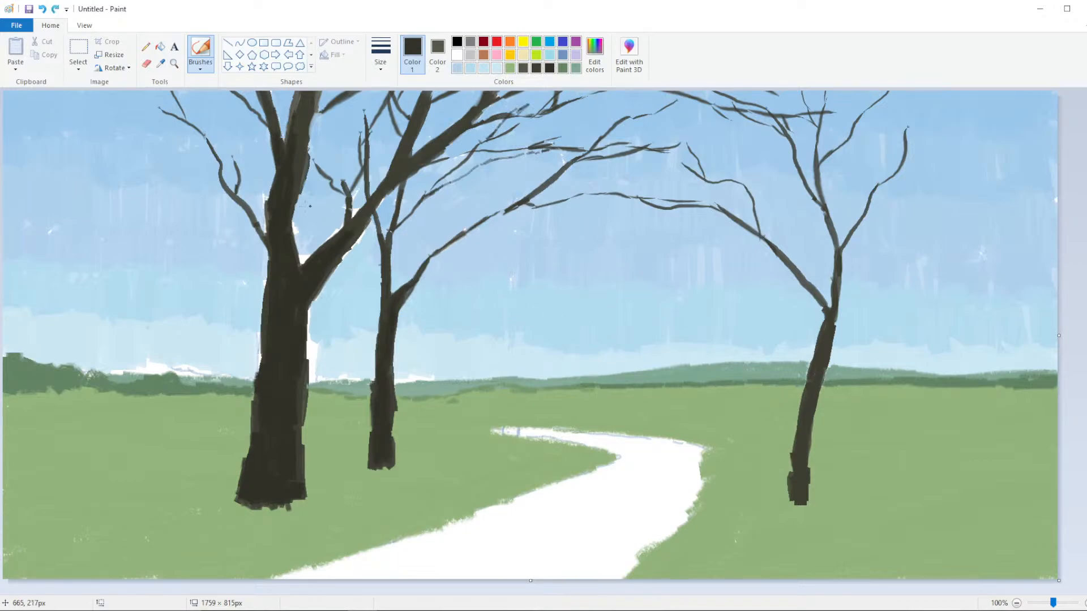
# Paint thin dark twigs beside the large tree's trunk and at the tip of its outer left branch
pyautogui.moveTo(271, 185)
pyautogui.mouseDown()
pyautogui.moveTo(225, 114)
pyautogui.moveTo(230, 143)
pyautogui.moveTo(222, 123)
pyautogui.mouseUp()
pyautogui.hotkey('ctrl', 'z')
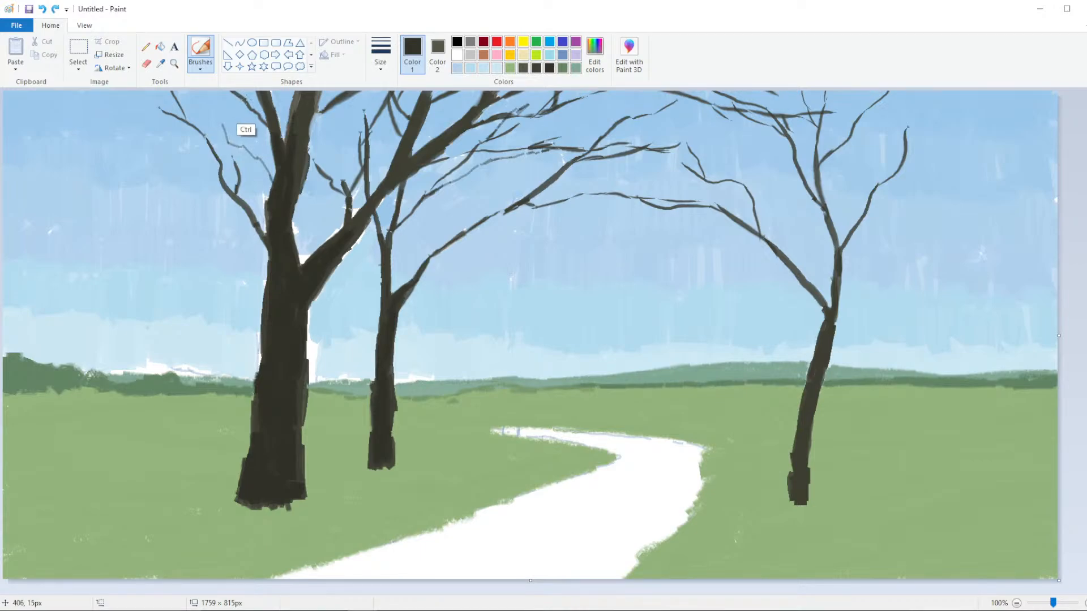
pyautogui.hotkey('ctrl', 'z')
pyautogui.hotkey('ctrl', 'z')
pyautogui.moveTo(159, 113)
pyautogui.mouseDown()
pyautogui.moveTo(129, 111)
pyautogui.moveTo(147, 93)
pyautogui.moveTo(135, 92)
pyautogui.mouseUp()
pyautogui.hotkey('ctrl', 'z')
pyautogui.hotkey('ctrl', 'z')
pyautogui.moveTo(179, 91); pyautogui.dragTo(172, 107)
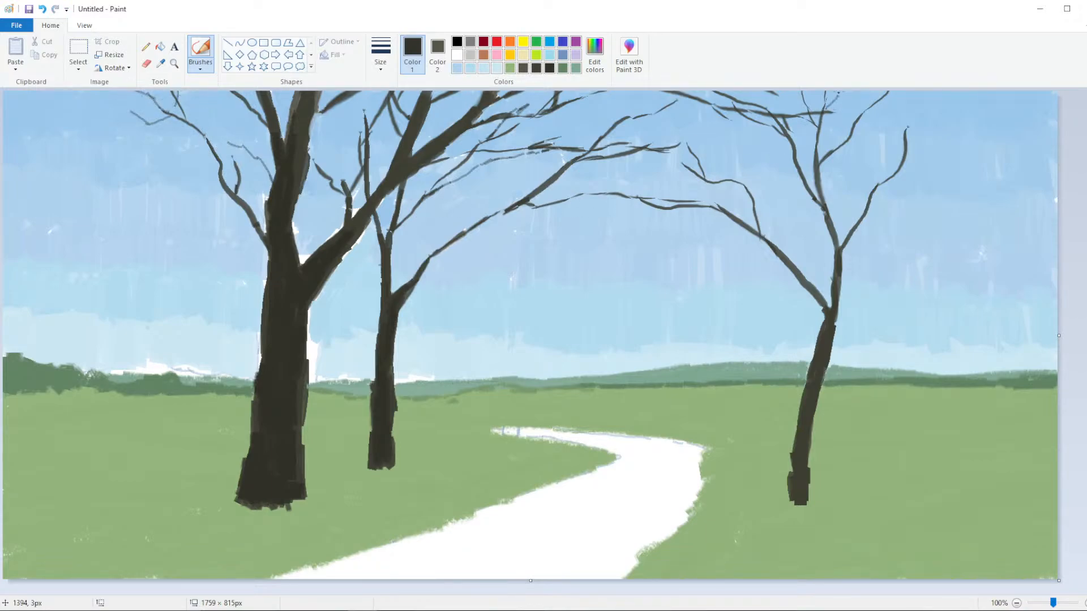
# Paint thin dark twigs on the outer right branches of the right tree
pyautogui.moveTo(846, 111)
pyautogui.mouseDown()
pyautogui.moveTo(895, 100)
pyautogui.moveTo(886, 112)
pyautogui.moveTo(935, 92)
pyautogui.mouseUp()
pyautogui.hotkey('ctrl', 'z')
pyautogui.hotkey('ctrl', 'z')
pyautogui.moveTo(907, 156); pyautogui.dragTo(936, 139)
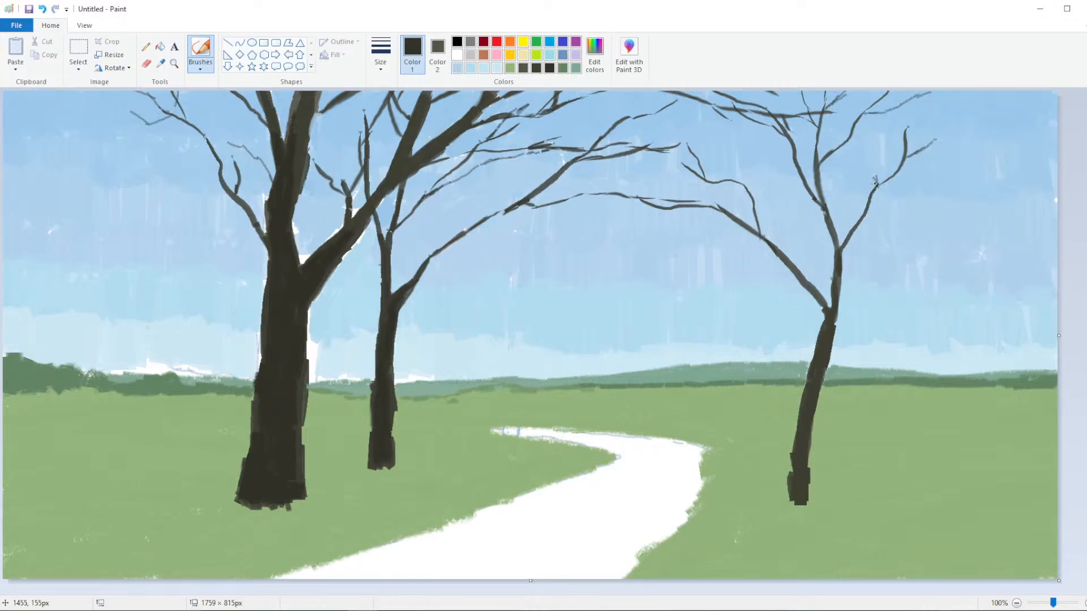
pyautogui.hotkey('ctrl', 'z')
pyautogui.moveTo(905, 174); pyautogui.dragTo(934, 162)
pyautogui.hotkey('ctrl', 'z')
pyautogui.moveTo(876, 183); pyautogui.dragTo(874, 175)
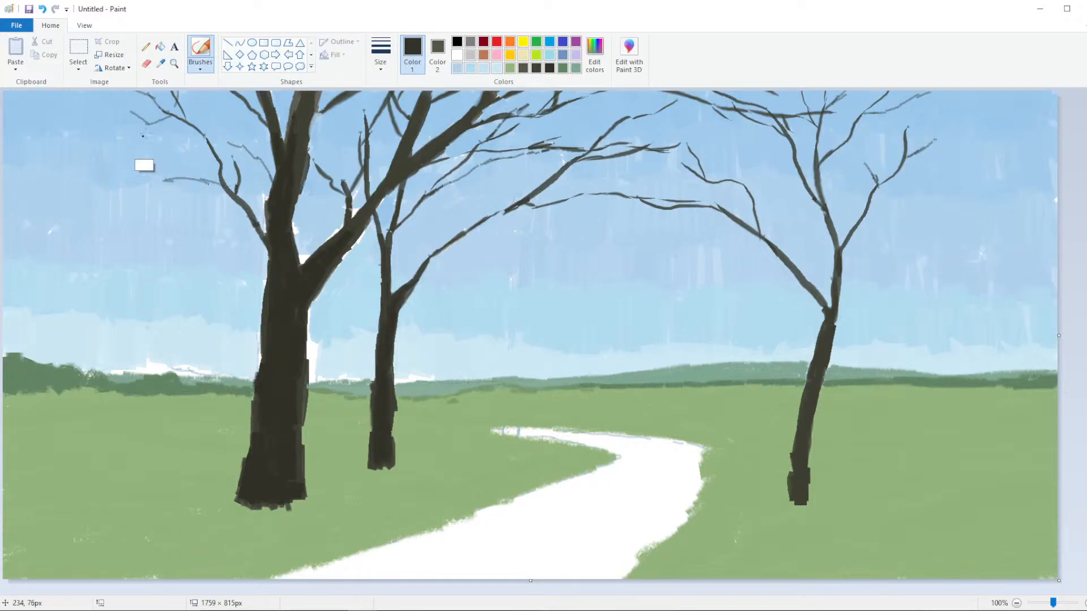
# Extend the large tree's twigs toward the upper-left corner of the painting with thin dark strokes
pyautogui.moveTo(130, 99)
pyautogui.mouseDown()
pyautogui.moveTo(65, 93)
pyautogui.moveTo(79, 104)
pyautogui.moveTo(120, 93)
pyautogui.moveTo(91, 114)
pyautogui.moveTo(45, 113)
pyautogui.mouseUp()
pyautogui.hotkey('ctrl', 'z')
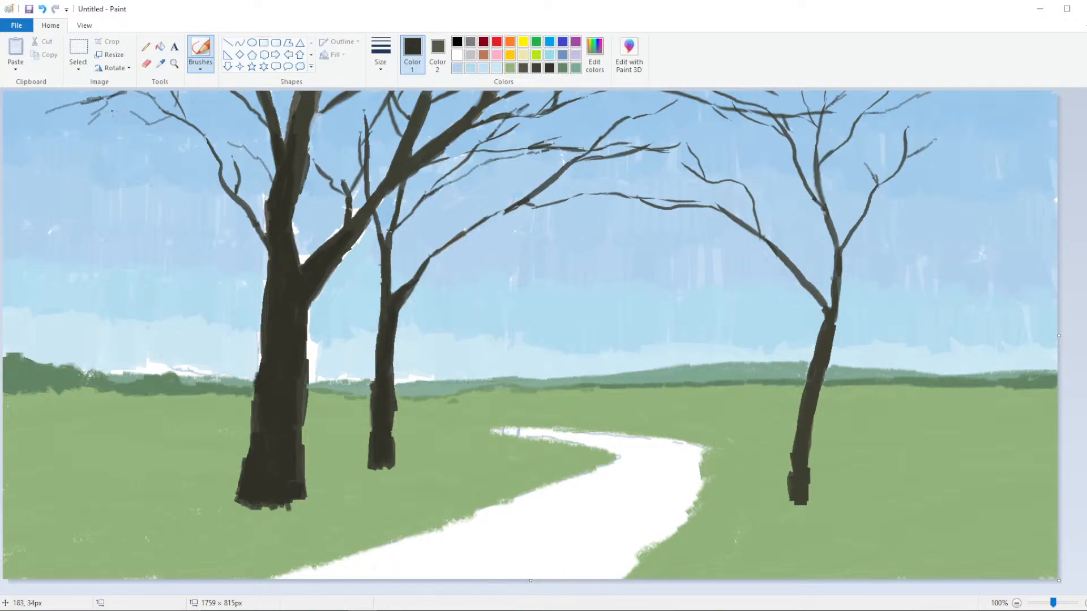
pyautogui.hotkey('ctrl', 'z')
pyautogui.moveTo(126, 92); pyautogui.dragTo(78, 123)
pyautogui.hotkey('ctrl', 'z')
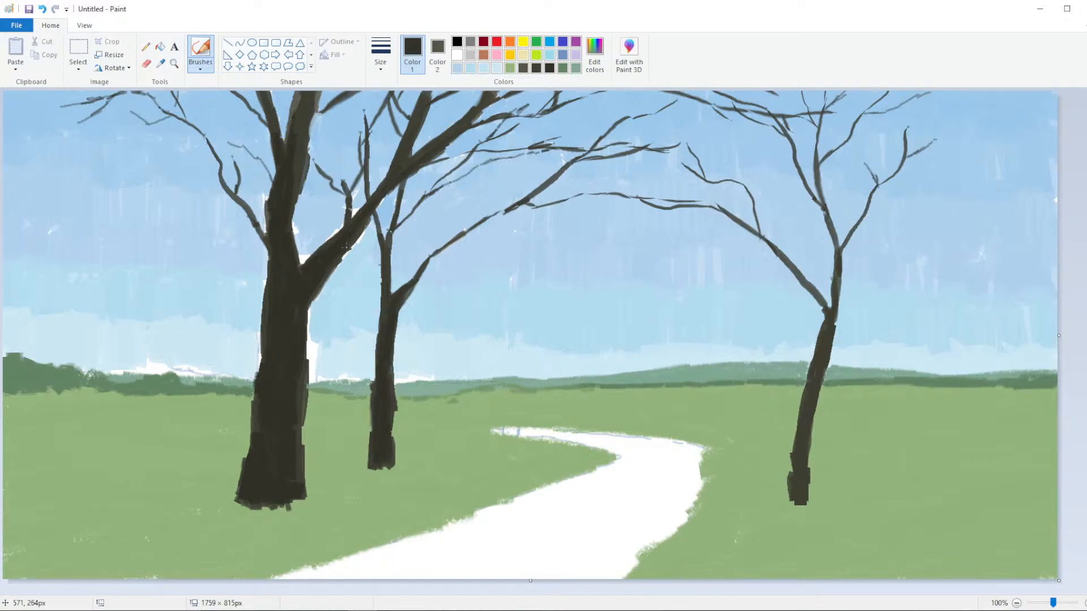
# Change the brush size and cover the white gap under the large tree's right fork with the trunk colour
pyautogui.click(380, 57)
pyautogui.click(356, 111)
pyautogui.moveTo(318, 291); pyautogui.dragTo(329, 258)
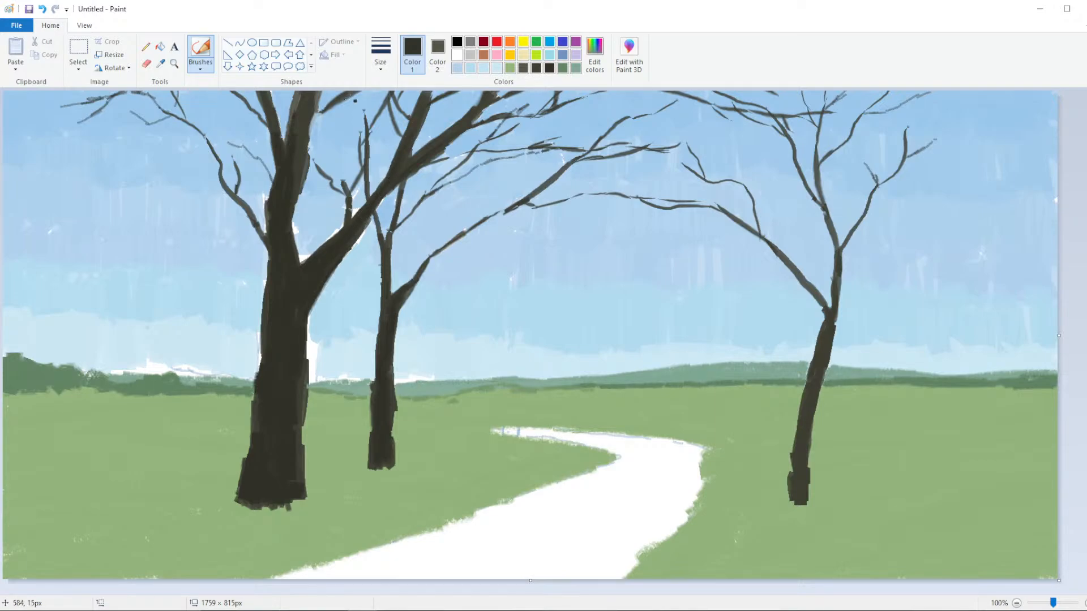
# Resample the dark trunk colour and thicken the large tree's leaning right branch with a larger brush size
pyautogui.click(160, 63)
pyautogui.click(418, 146)
pyautogui.click(380, 54)
pyautogui.click(368, 162)
pyautogui.click(161, 64)
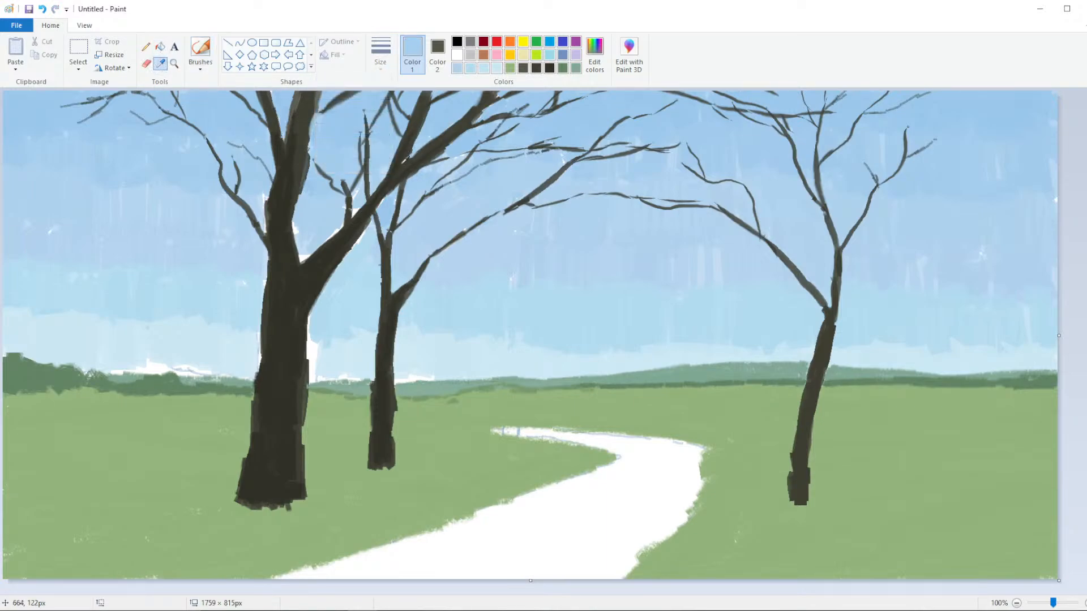
pyautogui.click(411, 170)
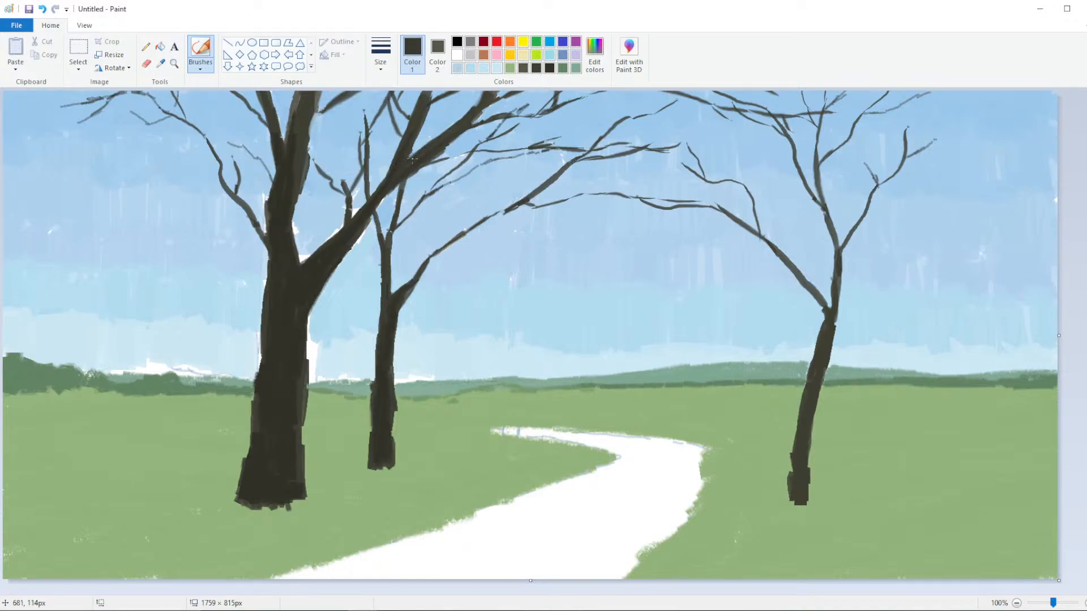
pyautogui.click(161, 63)
pyautogui.click(410, 163)
pyautogui.moveTo(371, 209)
pyautogui.mouseDown()
pyautogui.moveTo(391, 192)
pyautogui.moveTo(368, 224)
pyautogui.moveTo(383, 203)
pyautogui.mouseUp()
pyautogui.moveTo(452, 141); pyautogui.dragTo(450, 143)
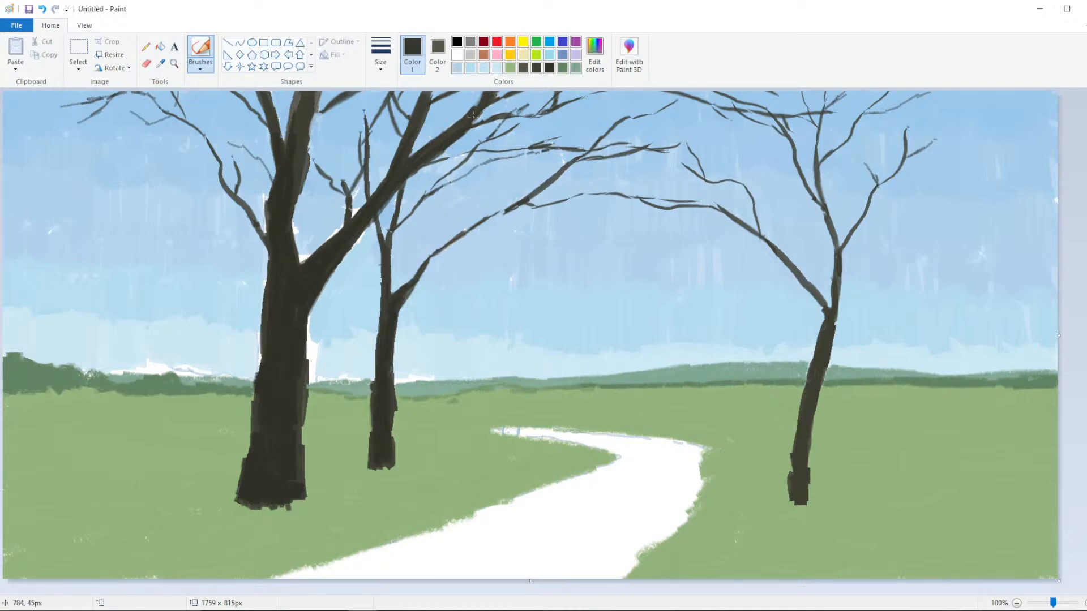
pyautogui.moveTo(503, 101)
pyautogui.mouseDown()
pyautogui.moveTo(478, 122)
pyautogui.moveTo(512, 95)
pyautogui.moveTo(490, 105)
pyautogui.moveTo(504, 97)
pyautogui.moveTo(483, 96)
pyautogui.moveTo(481, 113)
pyautogui.moveTo(460, 125)
pyautogui.mouseUp()
pyautogui.hotkey('ctrl', 'z')
pyautogui.hotkey('ctrl', 'z')
# Choose a smaller brush size and paint a thin twig reaching outward from the middle of the large tree's outer left branch
pyautogui.click(376, 56)
pyautogui.click(354, 158)
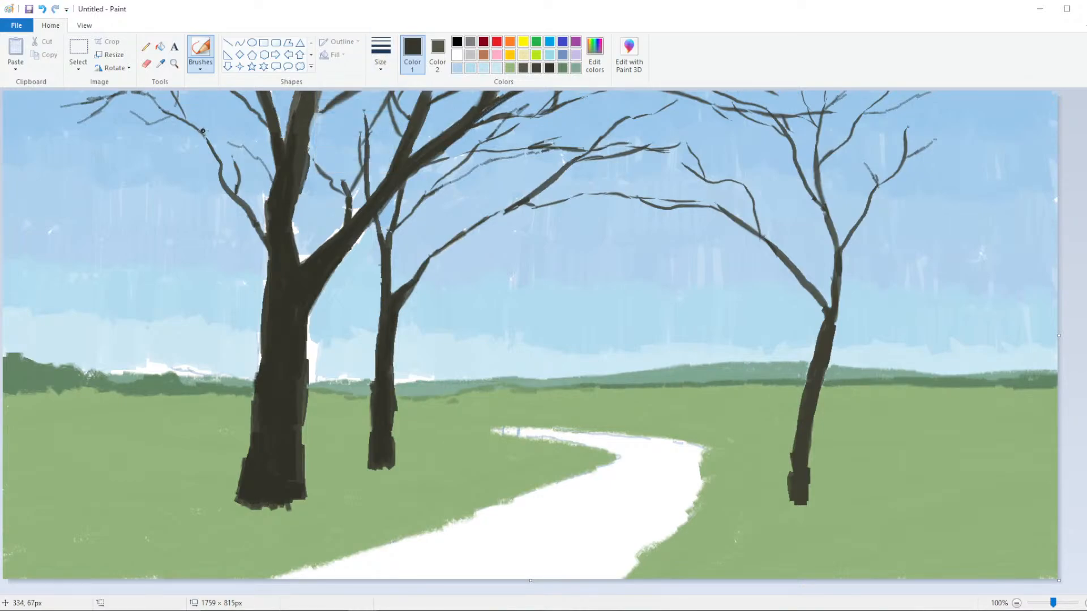
pyautogui.click(369, 61)
pyautogui.click(362, 146)
pyautogui.moveTo(211, 149)
pyautogui.mouseDown()
pyautogui.moveTo(168, 154)
pyautogui.moveTo(206, 148)
pyautogui.moveTo(170, 136)
pyautogui.moveTo(217, 159)
pyautogui.moveTo(148, 137)
pyautogui.mouseUp()
pyautogui.hotkey('ctrl', 'z')
pyautogui.scroll(-3, 151, 141)
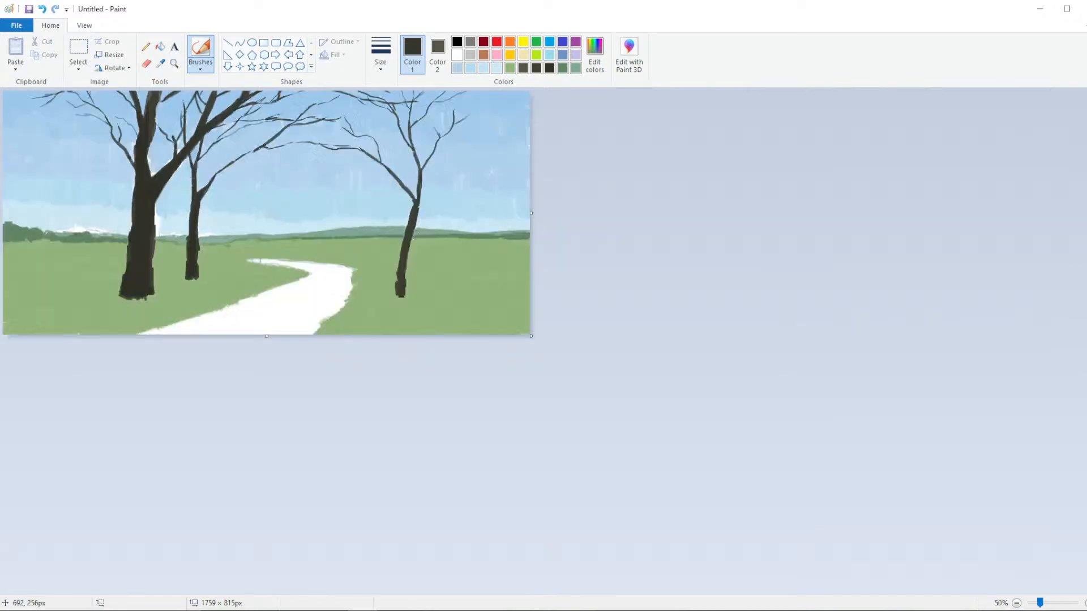
pyautogui.scroll(3, 423, 233)
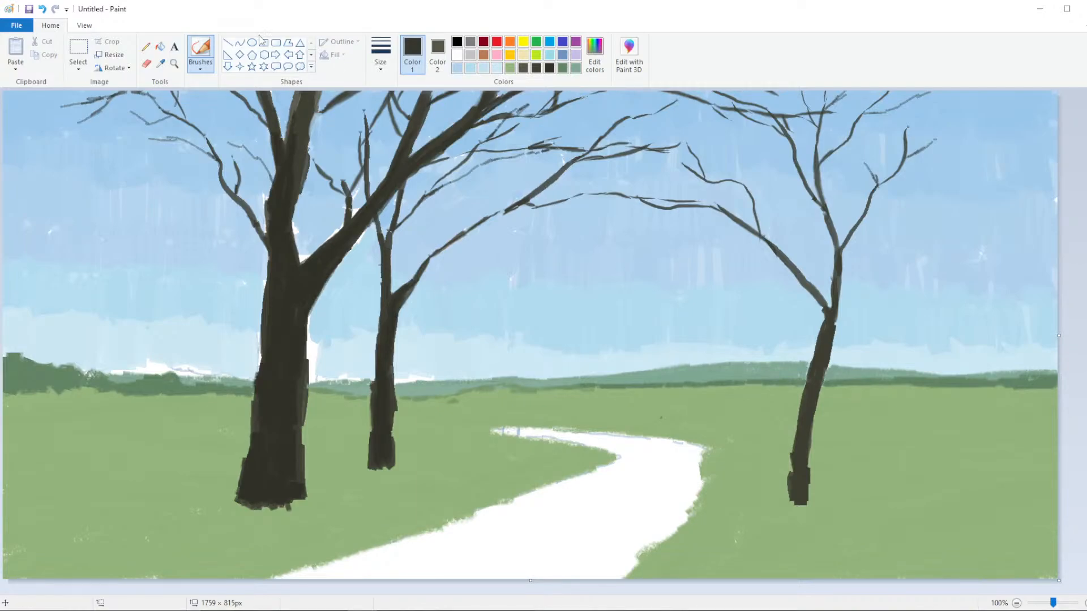
# Draw a small distant tree on the horizon beside the right tree with the Line tool: a short trunk with two forked branches
pyautogui.click(227, 42)
pyautogui.click(384, 65)
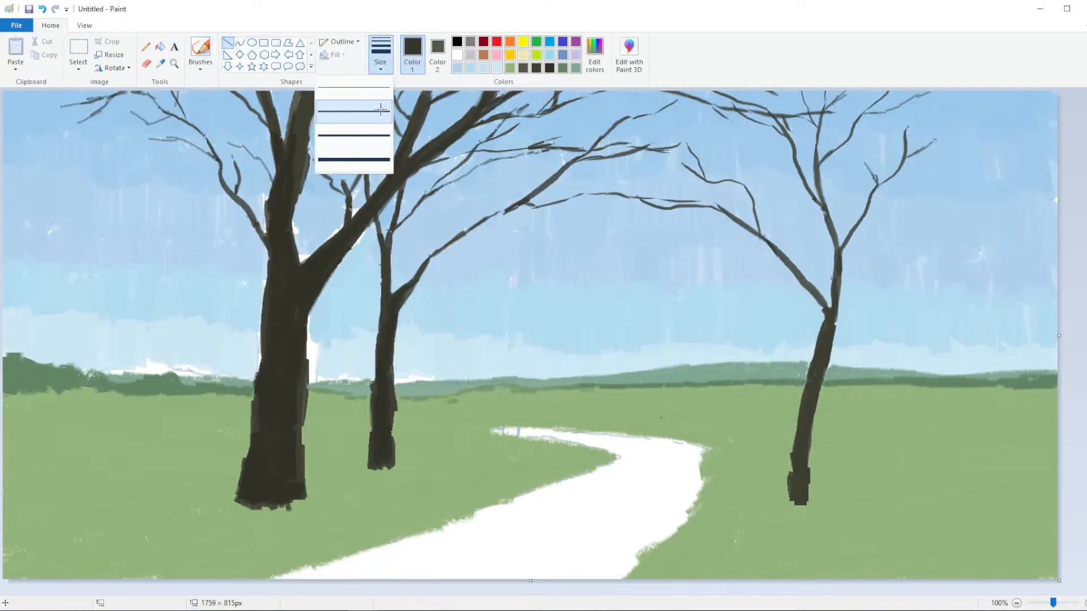
pyautogui.click(353, 112)
pyautogui.moveTo(760, 329); pyautogui.dragTo(764, 396)
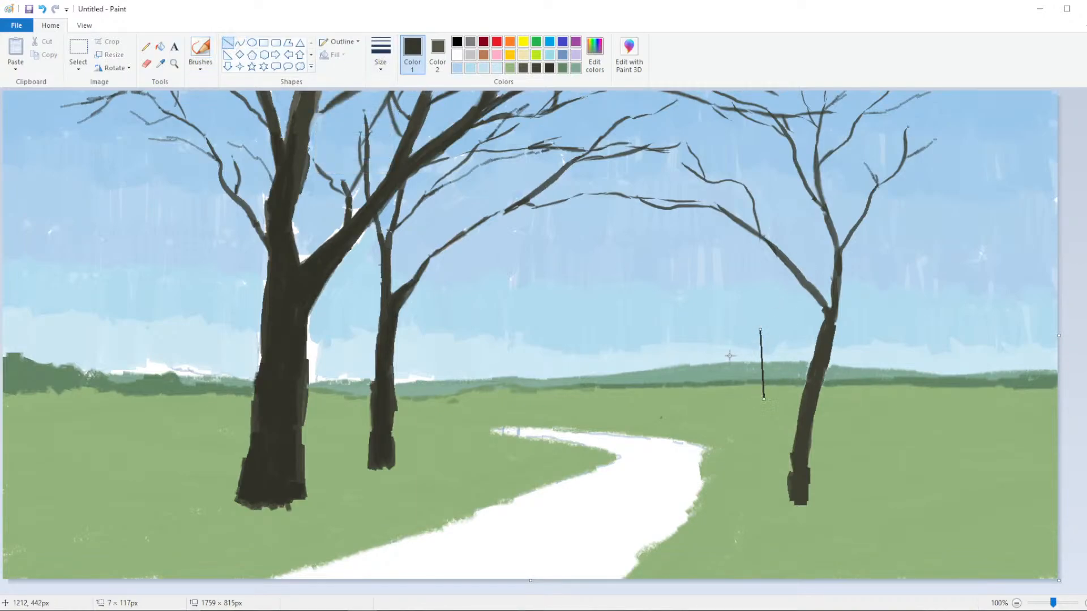
pyautogui.hotkey('ctrl', 'z')
pyautogui.click(381, 57)
pyautogui.click(374, 124)
pyautogui.moveTo(763, 333); pyautogui.dragTo(764, 400)
pyautogui.hotkey('ctrl', 'z')
pyautogui.moveTo(768, 350); pyautogui.dragTo(770, 392)
pyautogui.moveTo(778, 320)
pyautogui.mouseDown()
pyautogui.moveTo(767, 350)
pyautogui.moveTo(752, 316)
pyautogui.moveTo(768, 350)
pyautogui.moveTo(746, 389)
pyautogui.mouseUp()
pyautogui.hotkey('ctrl', 'z')
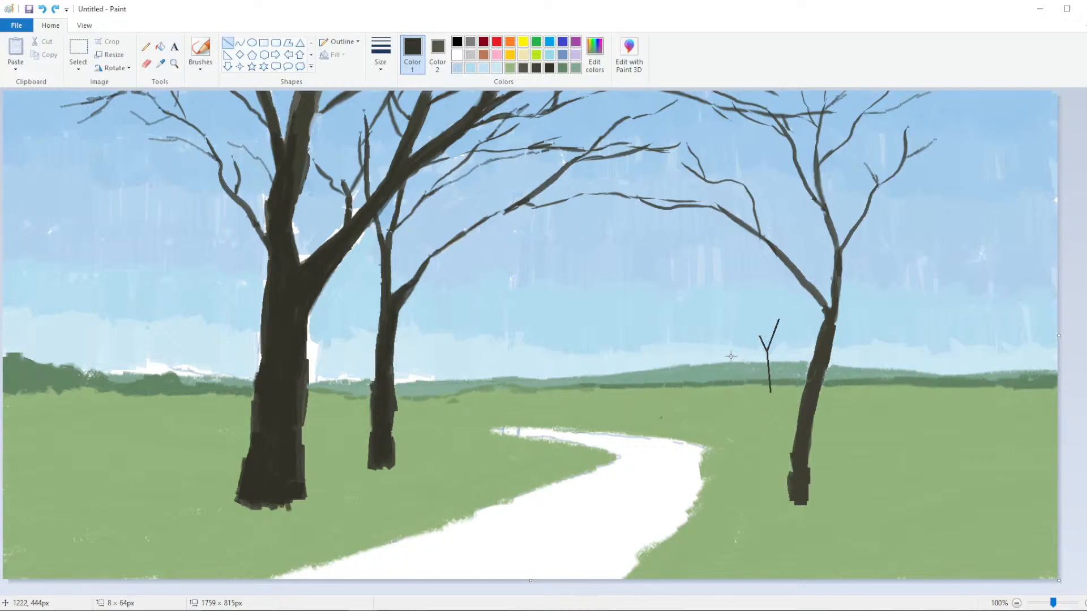
# Draw four short vertical trunks along the horizon, three before the small forked tree and one beyond the right tree
pyautogui.moveTo(725, 347); pyautogui.dragTo(729, 388)
pyautogui.moveTo(669, 358); pyautogui.dragTo(671, 402)
pyautogui.moveTo(607, 353); pyautogui.dragTo(607, 392)
pyautogui.moveTo(913, 360); pyautogui.dragTo(913, 390)
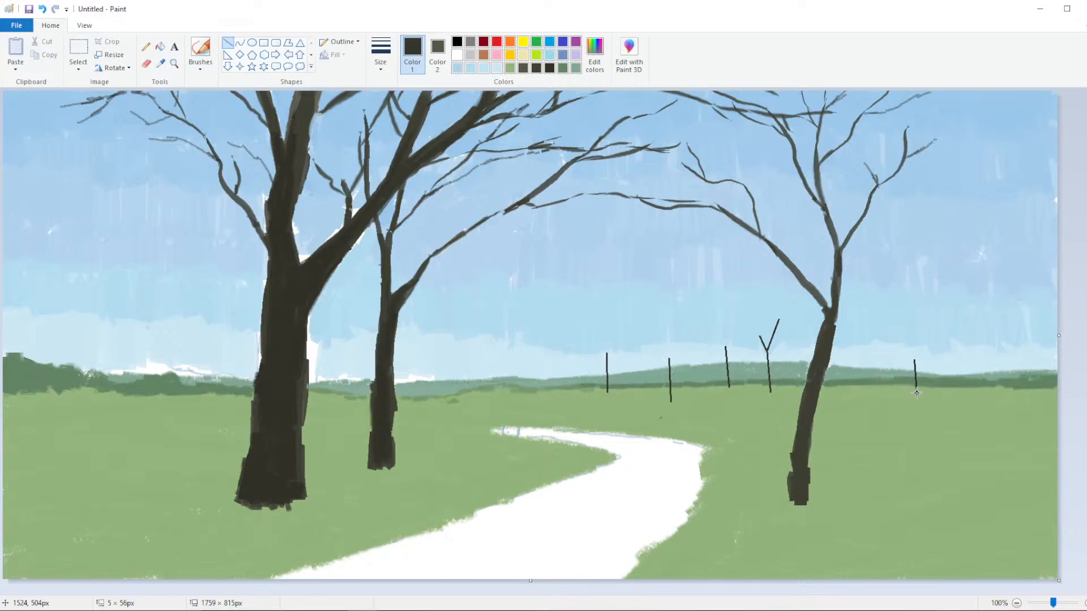
# Undo the last trunk, and draw five short horizon trunks: one beside the small forked tree and four towards the canvas's right edge
pyautogui.hotkey('ctrl', 'z')
pyautogui.moveTo(784, 357); pyautogui.dragTo(785, 391)
pyautogui.moveTo(932, 350)
pyautogui.mouseDown()
pyautogui.moveTo(935, 390)
pyautogui.moveTo(960, 393)
pyautogui.mouseUp()
pyautogui.moveTo(1001, 362); pyautogui.dragTo(1002, 397)
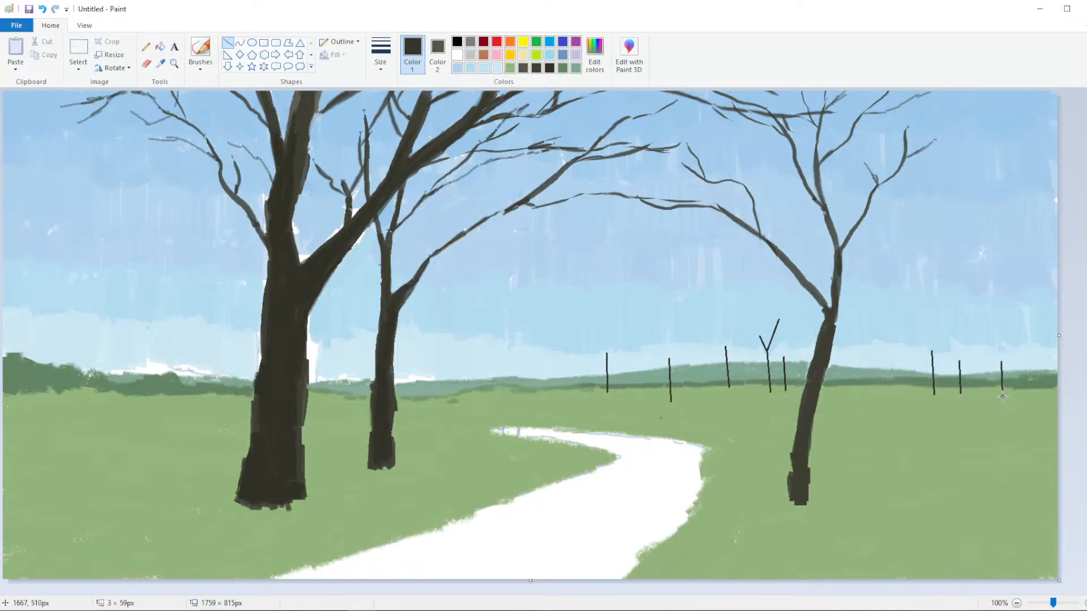
pyautogui.moveTo(1028, 343); pyautogui.dragTo(1029, 396)
# Draw three short distant trunks between the two left-hand trees and two more on the horizon beyond the large tree, undoing surplus lines
pyautogui.moveTo(333, 373); pyautogui.dragTo(339, 403)
pyautogui.hotkey('ctrl', 'z')
pyautogui.moveTo(325, 329); pyautogui.dragTo(318, 396)
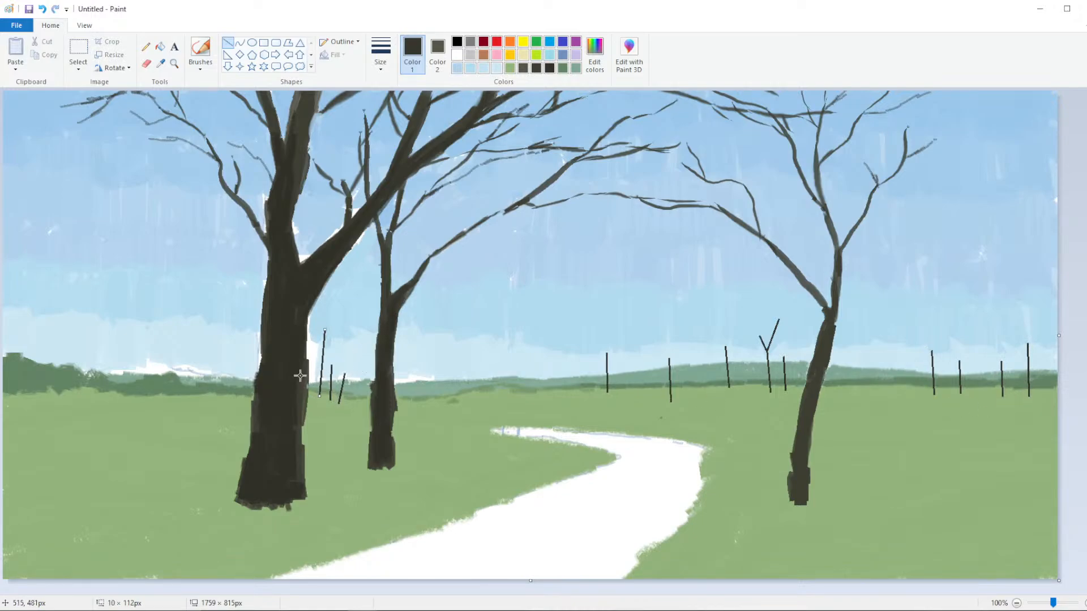
pyautogui.moveTo(207, 347); pyautogui.dragTo(202, 398)
pyautogui.moveTo(116, 348); pyautogui.dragTo(106, 397)
pyautogui.moveTo(59, 329)
pyautogui.mouseDown()
pyautogui.moveTo(51, 399)
pyautogui.moveTo(67, 399)
pyautogui.mouseUp()
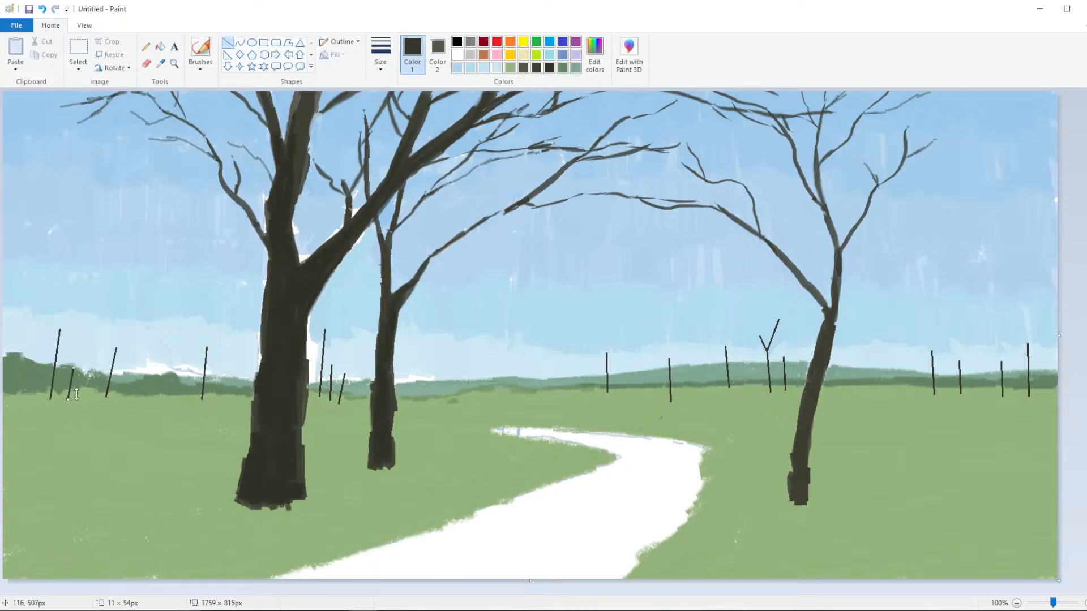
pyautogui.hotkey('ctrl', 'z')
pyautogui.hotkey('ctrl', 'z')
# Draw six short trunks along the horizon above the path's far end, undoing the stray mark on the path
pyautogui.moveTo(591, 342)
pyautogui.mouseDown()
pyautogui.moveTo(595, 391)
pyautogui.moveTo(494, 391)
pyautogui.mouseUp()
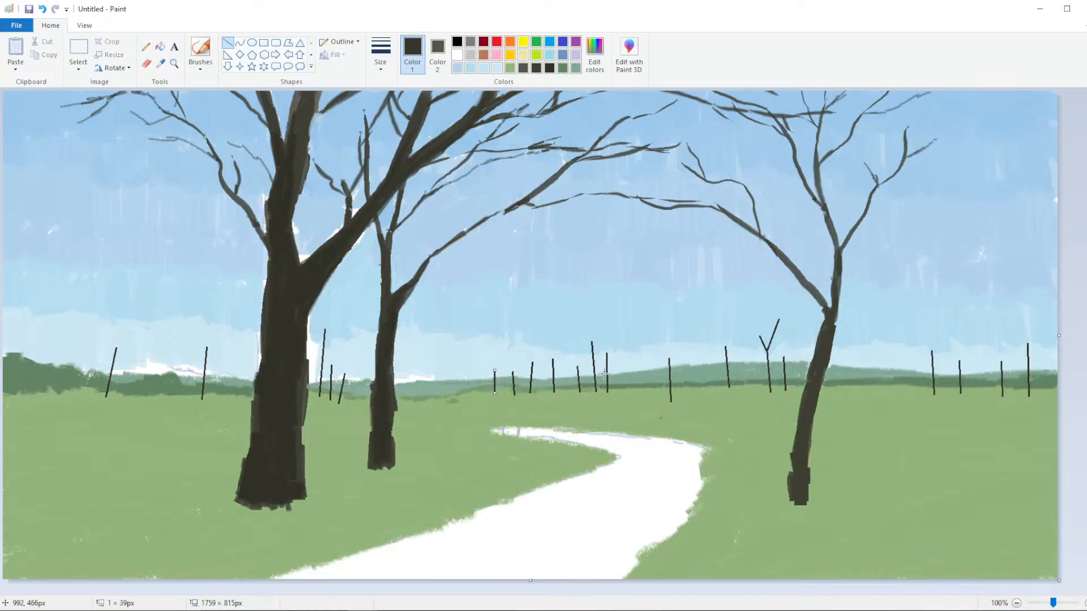
pyautogui.moveTo(642, 443); pyautogui.dragTo(644, 445)
pyautogui.hotkey('ctrl', 'z')
# Start a small branch on the second trunk above the path's far end using the Natural pencil at its thinnest size
pyautogui.click(380, 54)
pyautogui.click(200, 53)
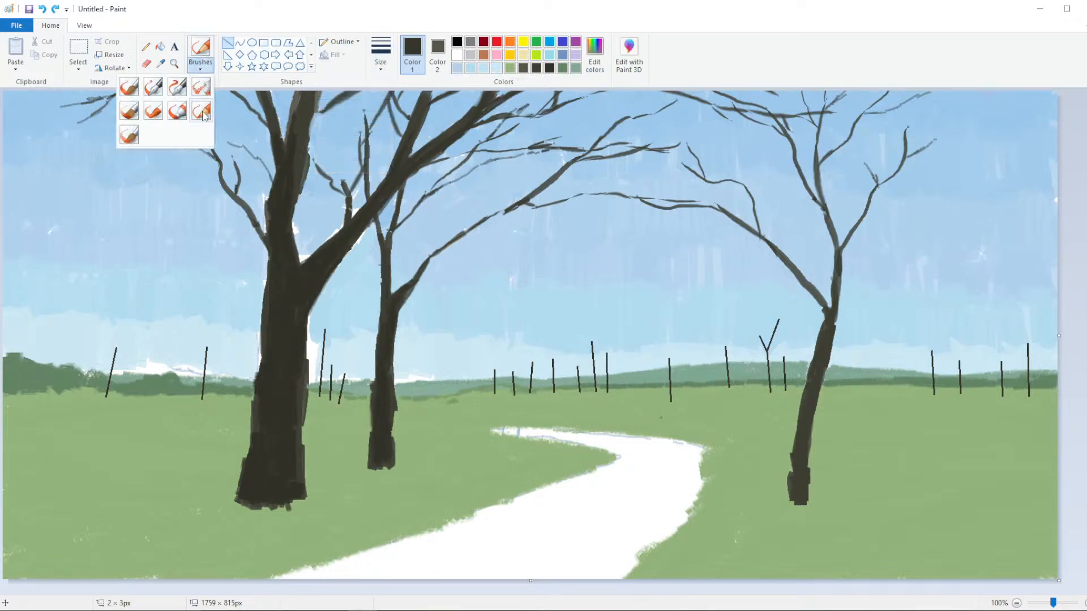
pyautogui.click(204, 113)
pyautogui.click(380, 54)
pyautogui.click(353, 85)
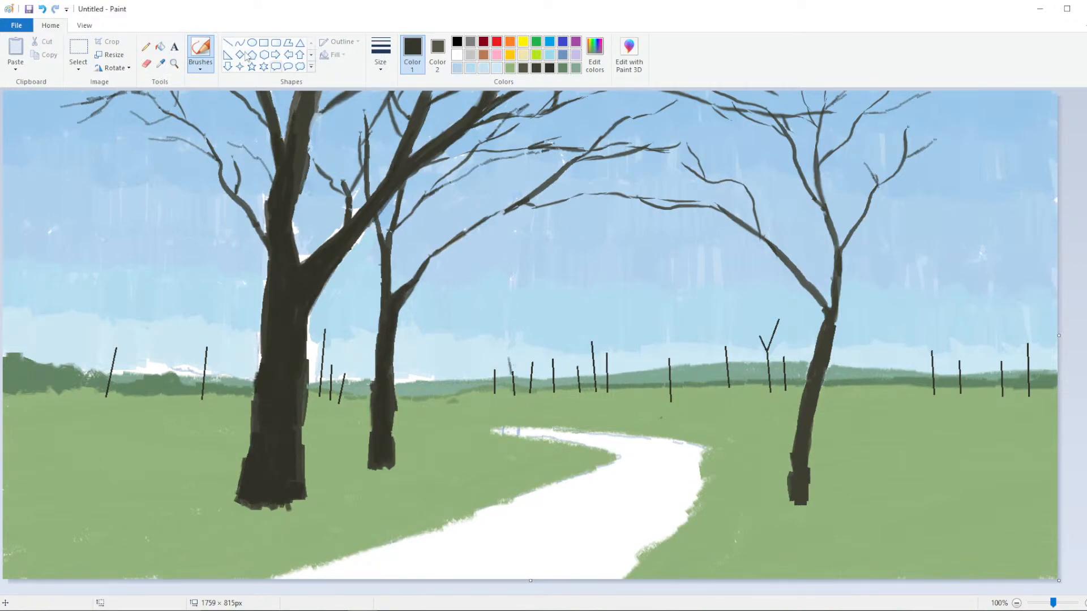
# Paint small forked branches on the second, third and fourth trunks above the path's far end with the Oil brush at its thinnest size
pyautogui.click(200, 54)
pyautogui.click(130, 111)
pyautogui.click(381, 54)
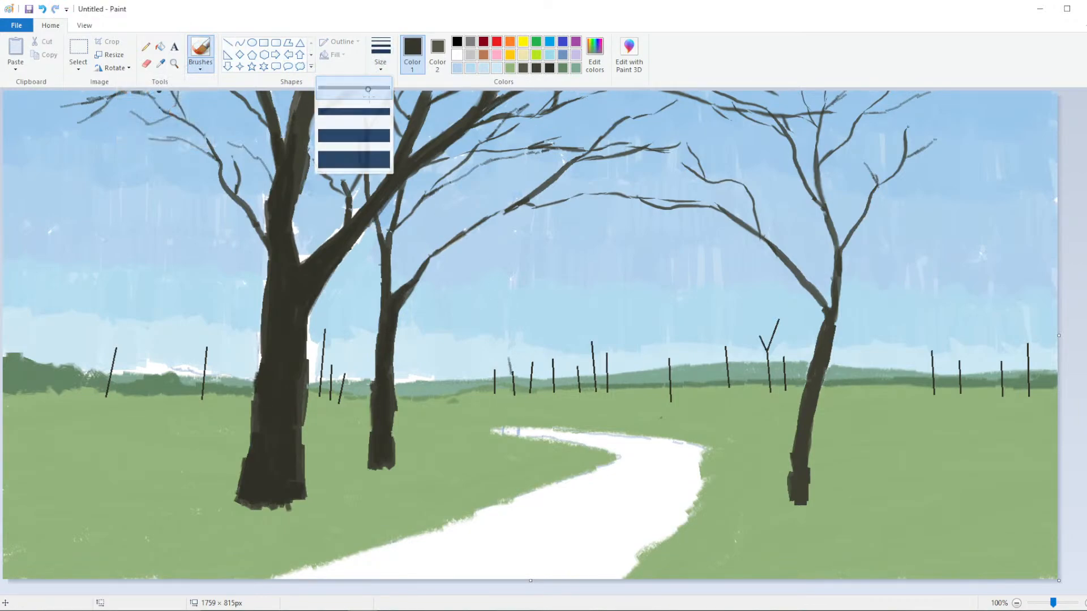
pyautogui.click(353, 99)
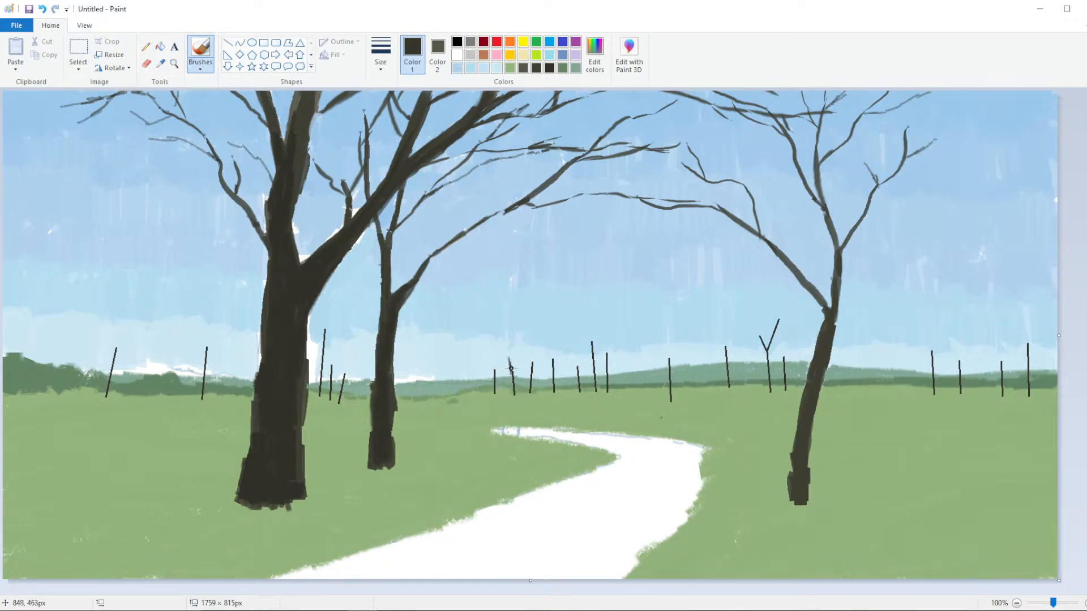
pyautogui.moveTo(515, 358); pyautogui.dragTo(525, 344)
pyautogui.moveTo(519, 357); pyautogui.dragTo(531, 353)
pyautogui.moveTo(513, 348); pyautogui.dragTo(507, 338)
pyautogui.moveTo(531, 377); pyautogui.dragTo(531, 365)
pyautogui.moveTo(542, 340)
pyautogui.mouseDown()
pyautogui.moveTo(539, 350)
pyautogui.moveTo(553, 357)
pyautogui.moveTo(560, 329)
pyautogui.moveTo(575, 347)
pyautogui.moveTo(564, 340)
pyautogui.mouseUp()
pyautogui.hotkey('ctrl', 'z')
pyautogui.hotkey('ctrl', 'z')
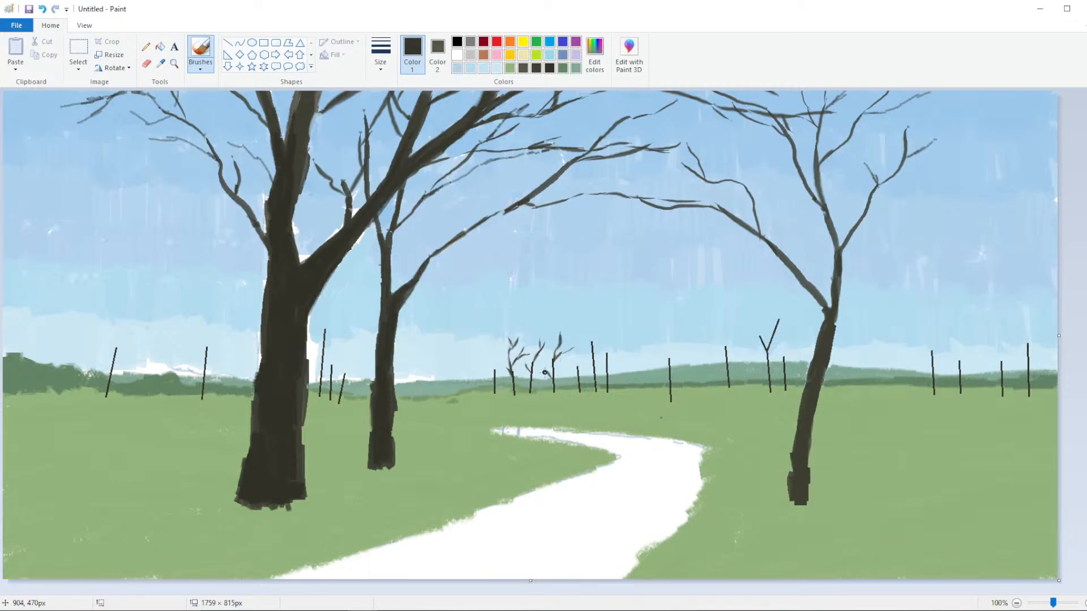
# Paint small forked branches and twigs on the remaining horizon trunks from the middle of the scene towards the canvas's right edge
pyautogui.moveTo(594, 352); pyautogui.dragTo(606, 336)
pyautogui.moveTo(593, 341); pyautogui.dragTo(611, 321)
pyautogui.press('ctrl')
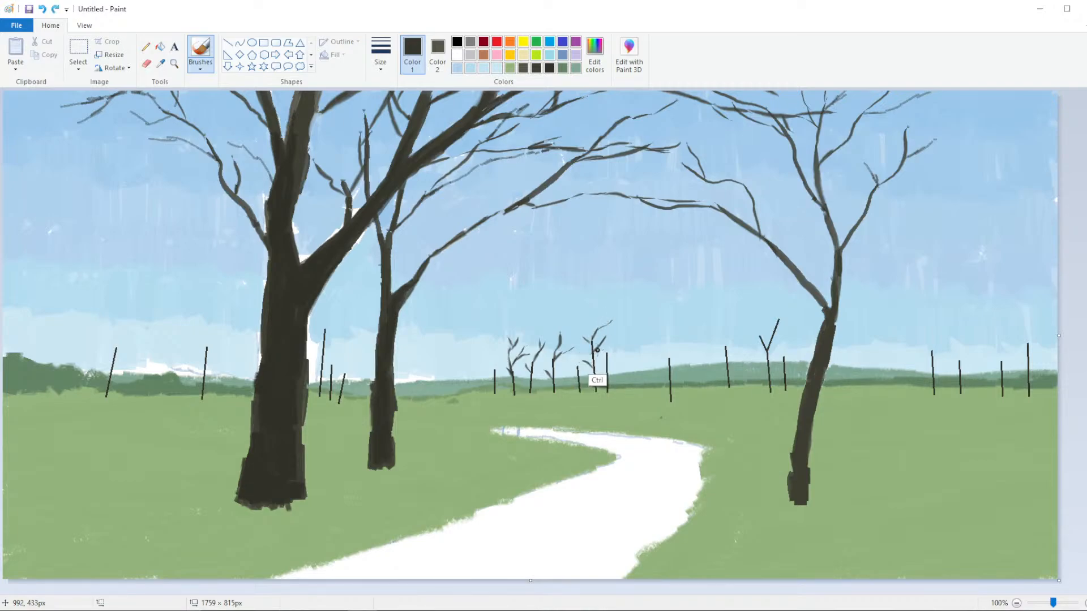
pyautogui.hotkey('ctrl', 'z')
pyautogui.moveTo(594, 342); pyautogui.dragTo(615, 321)
pyautogui.moveTo(607, 369)
pyautogui.mouseDown()
pyautogui.moveTo(670, 365)
pyautogui.moveTo(660, 350)
pyautogui.moveTo(665, 363)
pyautogui.moveTo(675, 348)
pyautogui.moveTo(662, 362)
pyautogui.moveTo(724, 338)
pyautogui.mouseUp()
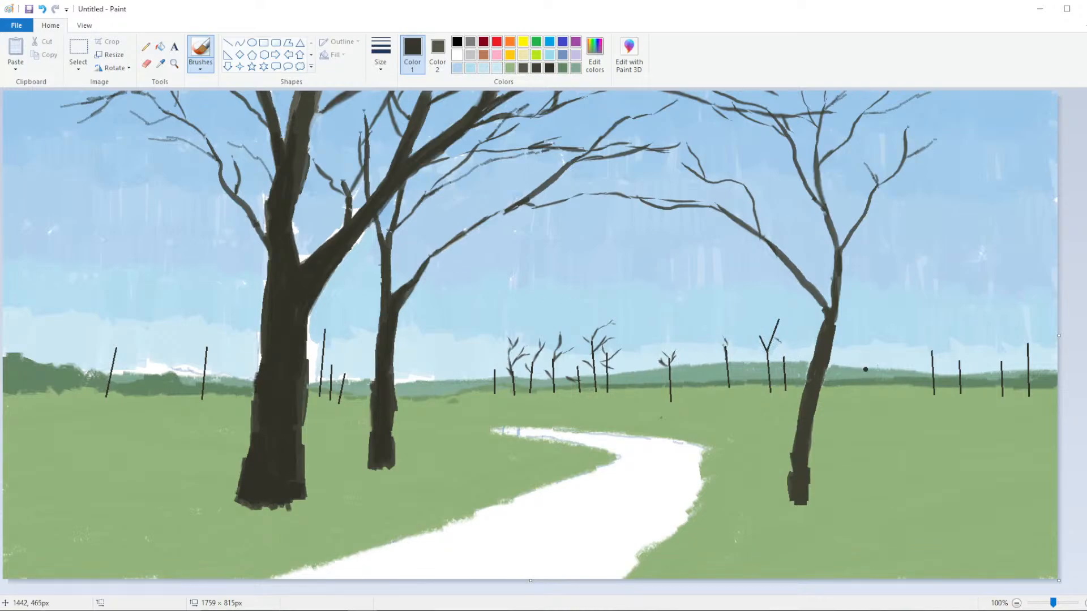
pyautogui.moveTo(926, 348)
pyautogui.mouseDown()
pyautogui.moveTo(999, 368)
pyautogui.moveTo(1030, 355)
pyautogui.mouseUp()
# Try to paint a slender tree with tall curving branches behind the path's far bend
pyautogui.moveTo(658, 416)
pyautogui.mouseDown()
pyautogui.moveTo(651, 397)
pyautogui.moveTo(654, 419)
pyautogui.moveTo(661, 399)
pyautogui.moveTo(708, 414)
pyautogui.moveTo(709, 404)
pyautogui.moveTo(684, 429)
pyautogui.moveTo(678, 292)
pyautogui.moveTo(717, 177)
pyautogui.mouseUp()
pyautogui.hotkey('ctrl', 'z')
pyautogui.hotkey('ctrl', 'z')
pyautogui.hotkey('ctrl', 'z')
pyautogui.moveTo(702, 233); pyautogui.dragTo(749, 172)
pyautogui.moveTo(688, 194); pyautogui.dragTo(698, 215)
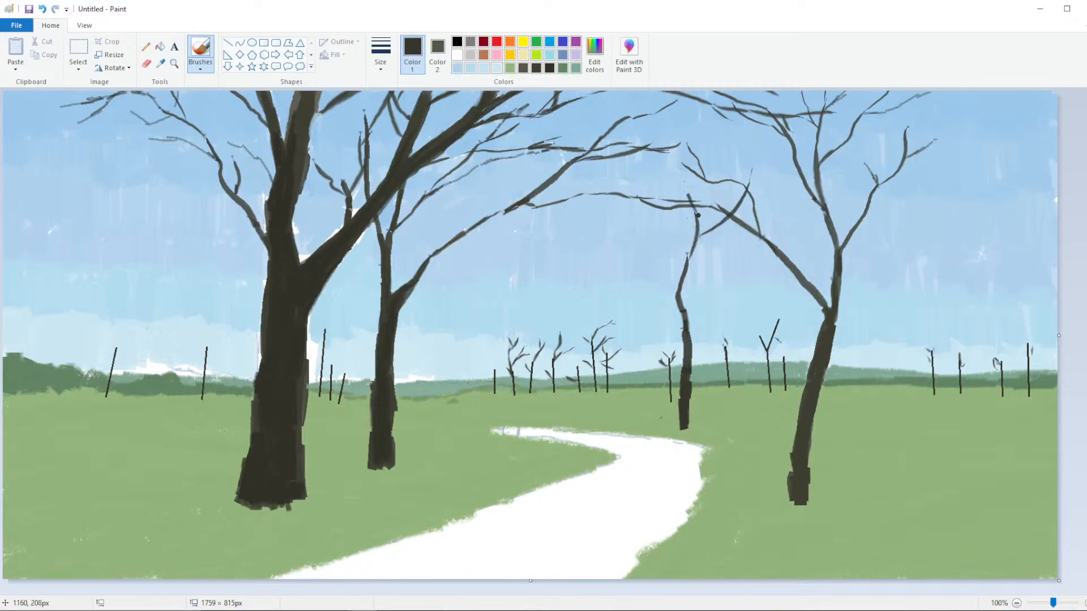
pyautogui.moveTo(665, 143); pyautogui.dragTo(686, 206)
pyautogui.moveTo(678, 306); pyautogui.dragTo(605, 154)
pyautogui.hotkey('ctrl', 'z')
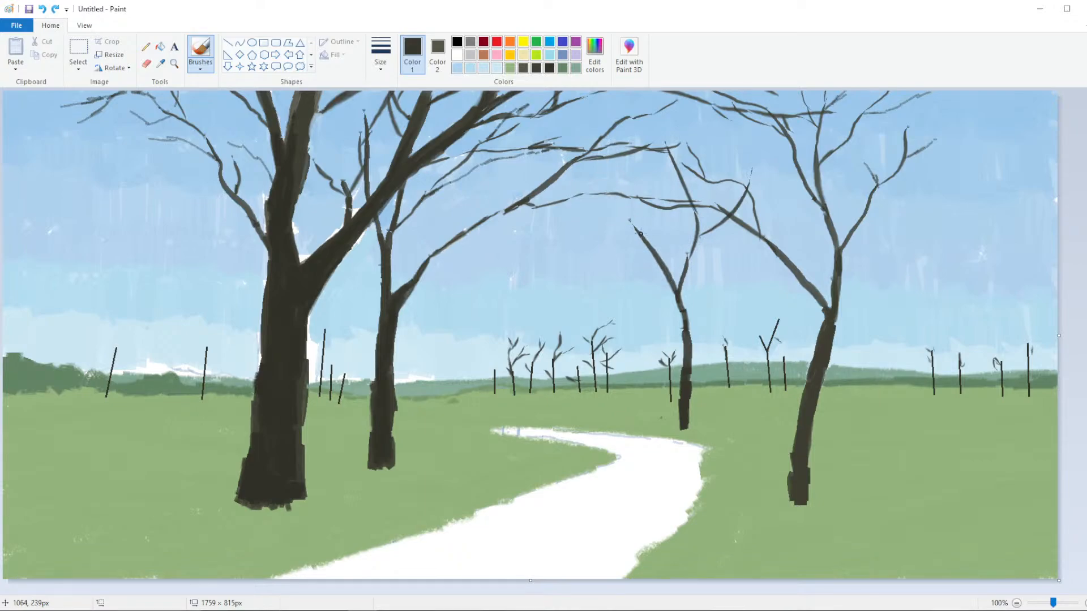
pyautogui.moveTo(635, 229)
pyautogui.mouseDown()
pyautogui.moveTo(631, 162)
pyautogui.moveTo(627, 184)
pyautogui.moveTo(594, 148)
pyautogui.moveTo(624, 170)
pyautogui.moveTo(647, 116)
pyautogui.mouseUp()
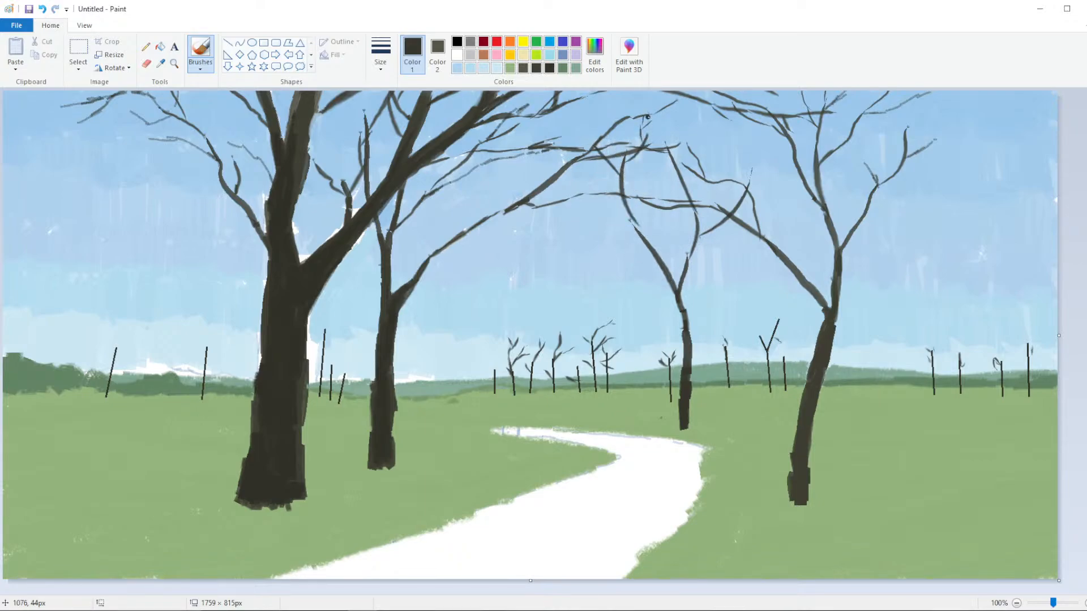
# Check the whole picture at reduced size and undo the slender tree behind the path
pyautogui.keyDown('ctrl'); pyautogui.scroll(-2, 634, 248); pyautogui.keyUp('ctrl')
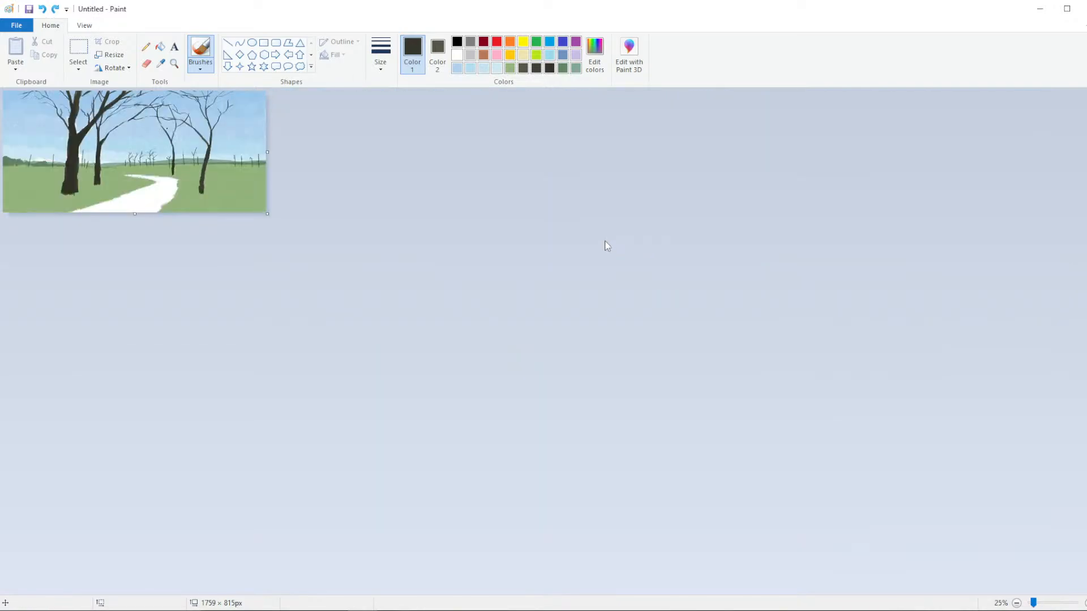
pyautogui.keyDown('ctrl'); pyautogui.scroll(2, 628, 244); pyautogui.keyUp('ctrl')
pyautogui.hotkey('ctrl', 'z')
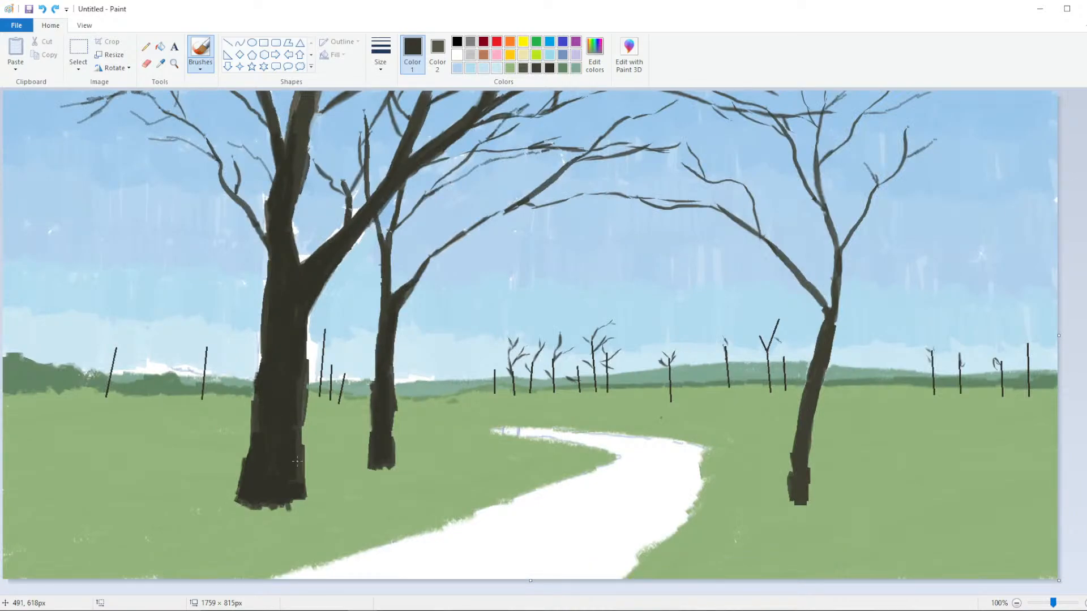
# Sample the dark colour from the large tree's trunk and darken the lower trunk of the right-hand tree
pyautogui.click(161, 63)
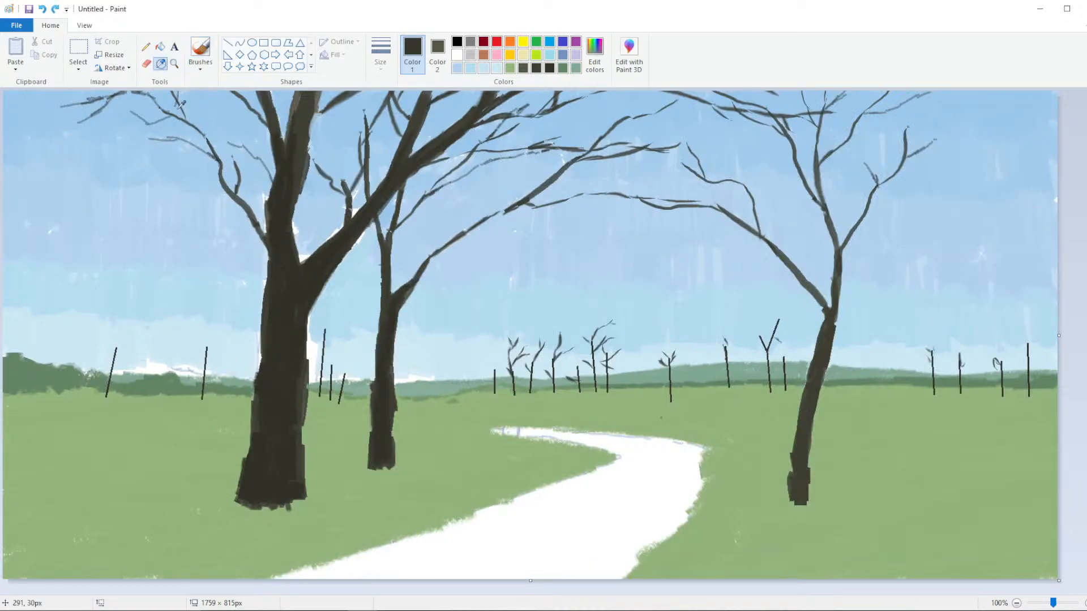
pyautogui.click(302, 392)
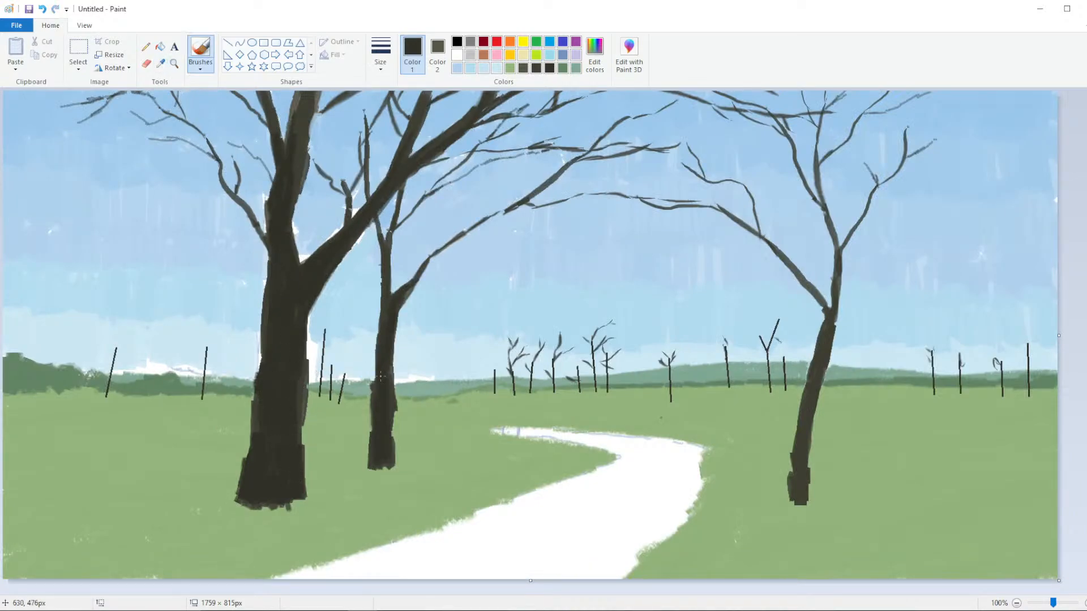
pyautogui.moveTo(800, 487); pyautogui.dragTo(808, 416)
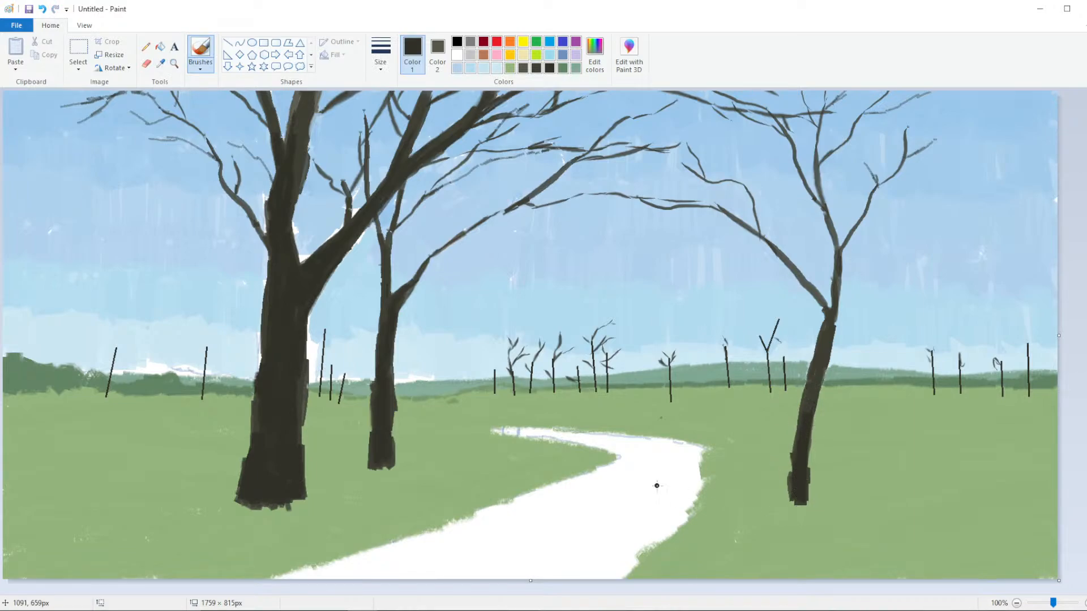
# Try starting a dark trunk in the lower-left corner of the grass, check it at reduced size and undo it
pyautogui.moveTo(38, 534)
pyautogui.mouseDown()
pyautogui.moveTo(26, 534)
pyautogui.moveTo(17, 498)
pyautogui.moveTo(59, 491)
pyautogui.moveTo(22, 543)
pyautogui.moveTo(51, 492)
pyautogui.moveTo(41, 514)
pyautogui.mouseUp()
pyautogui.hotkey('ctrl', 'z')
pyautogui.hotkey('ctrl', 'z')
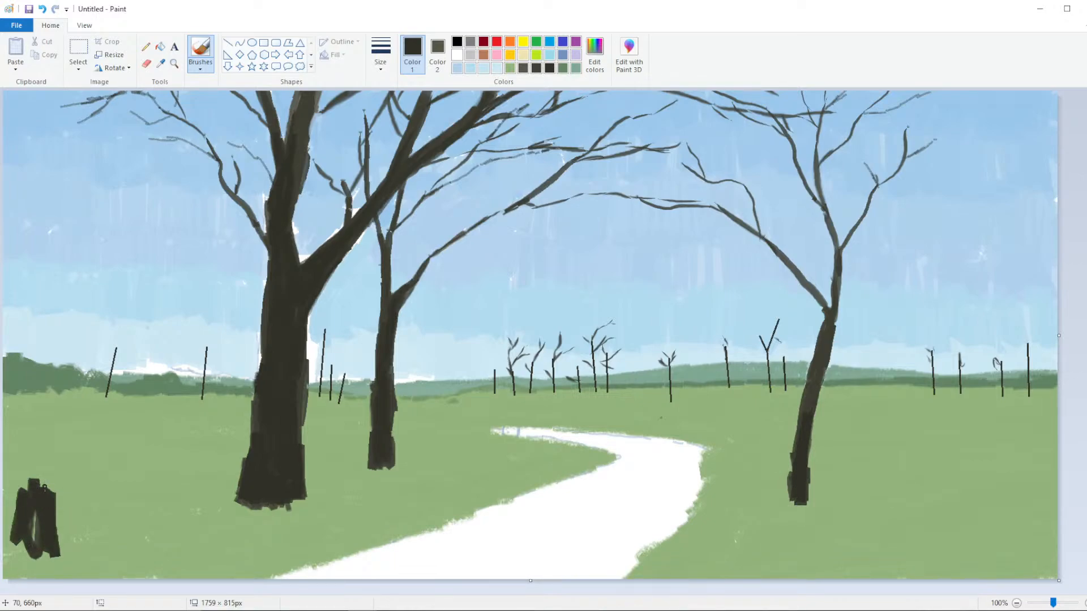
pyautogui.keyDown('ctrl'); pyautogui.scroll(-2, 294, 389); pyautogui.keyUp('ctrl')
pyautogui.keyDown('ctrl'); pyautogui.scroll(1, 303, 381); pyautogui.keyUp('ctrl')
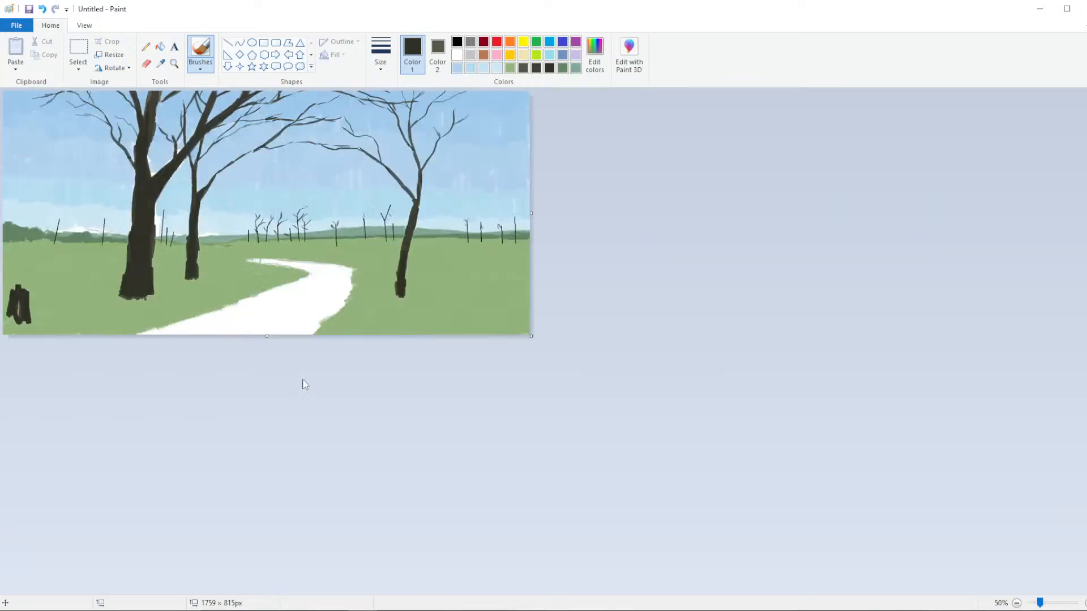
pyautogui.keyDown('ctrl'); pyautogui.scroll(1, 300, 377); pyautogui.keyUp('ctrl')
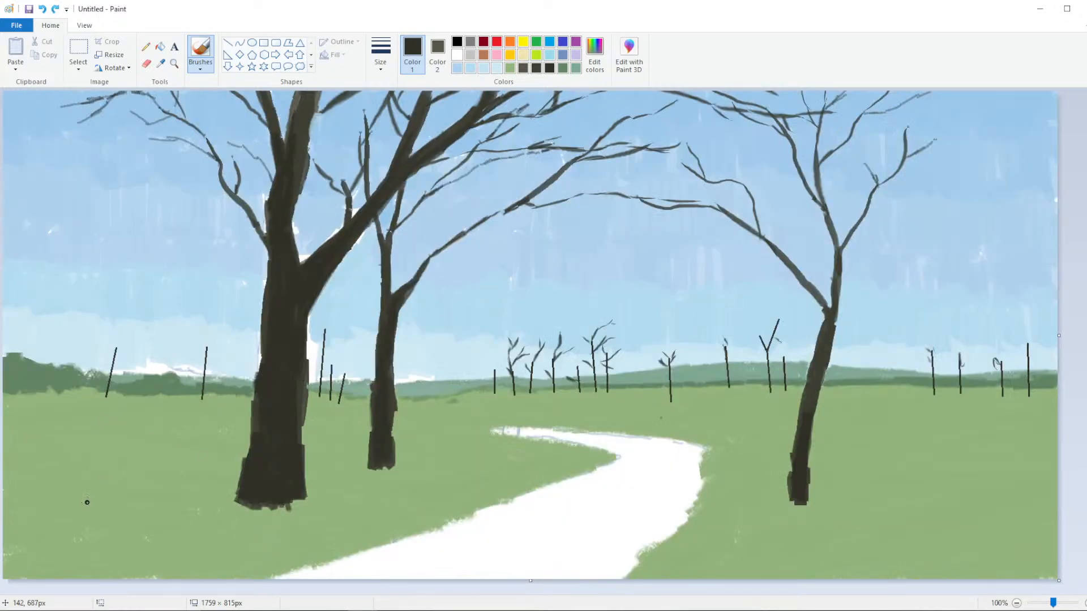
# Paint a thick foreground trunk near the canvas's left edge with the thickest brush size, adding a right-leaning fork and reaching the top edge
pyautogui.moveTo(87, 502)
pyautogui.mouseDown()
pyautogui.moveTo(106, 525)
pyautogui.moveTo(86, 514)
pyautogui.moveTo(113, 504)
pyautogui.moveTo(93, 514)
pyautogui.moveTo(99, 521)
pyautogui.moveTo(113, 481)
pyautogui.moveTo(99, 452)
pyautogui.moveTo(98, 345)
pyautogui.moveTo(96, 395)
pyautogui.moveTo(105, 350)
pyautogui.moveTo(112, 378)
pyautogui.moveTo(117, 265)
pyautogui.moveTo(101, 244)
pyautogui.moveTo(121, 164)
pyautogui.moveTo(121, 231)
pyautogui.moveTo(132, 177)
pyautogui.moveTo(209, 52)
pyautogui.mouseUp()
pyautogui.click(380, 54)
pyautogui.click(351, 160)
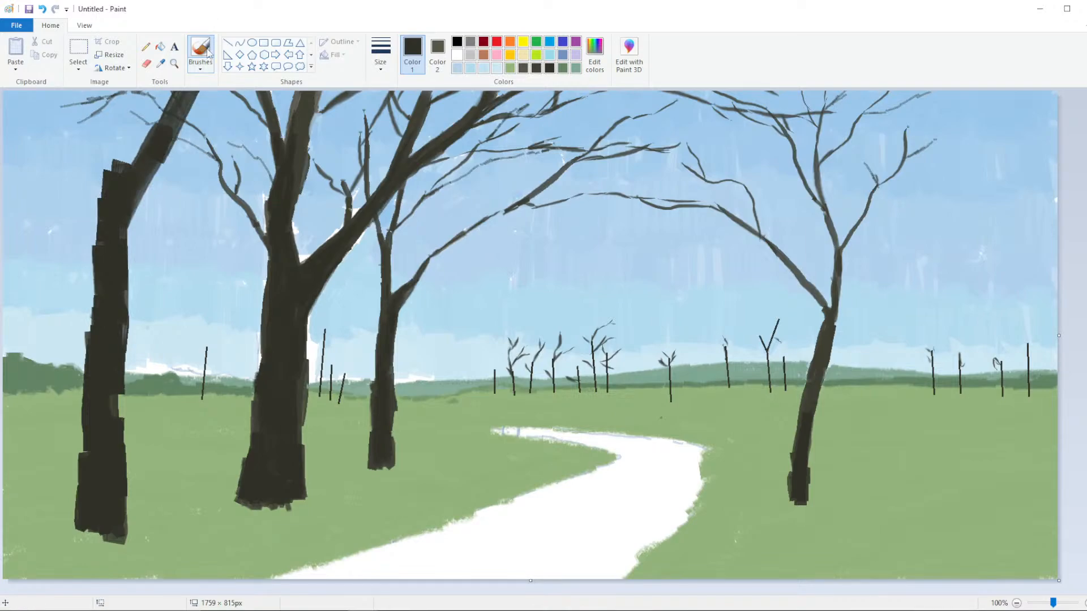
pyautogui.moveTo(132, 156)
pyautogui.mouseDown()
pyautogui.moveTo(110, 162)
pyautogui.moveTo(116, 95)
pyautogui.moveTo(96, 170)
pyautogui.moveTo(132, 93)
pyautogui.moveTo(142, 127)
pyautogui.mouseUp()
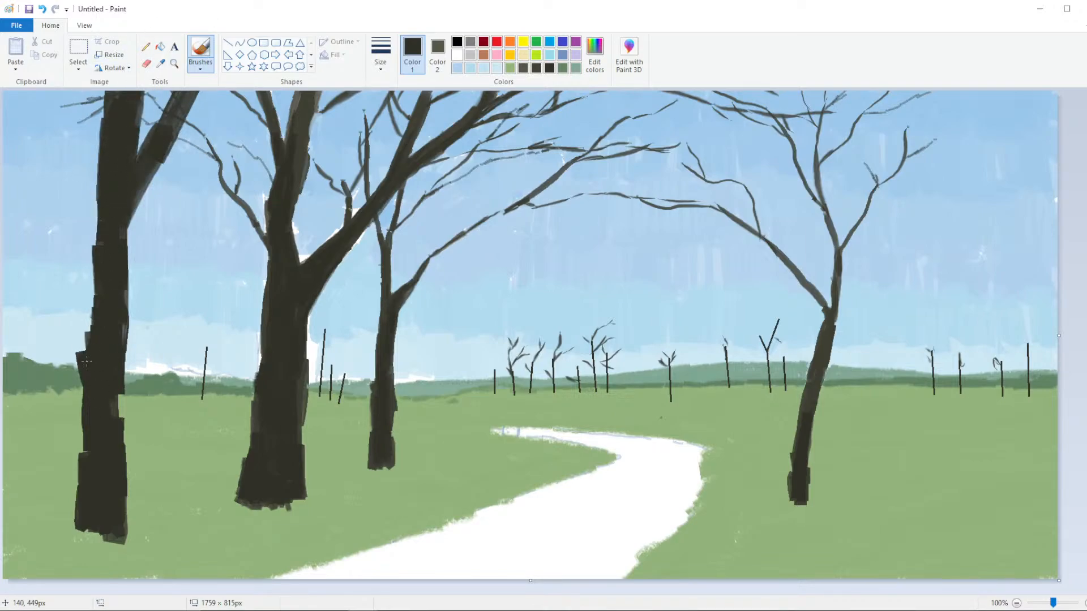
# Paint a thick curved branch from the foreground trunk to the canvas's left edge and fill out its joint with a thinner brush size
pyautogui.moveTo(86, 361); pyautogui.dragTo(6, 192)
pyautogui.moveTo(53, 295); pyautogui.dragTo(3, 170)
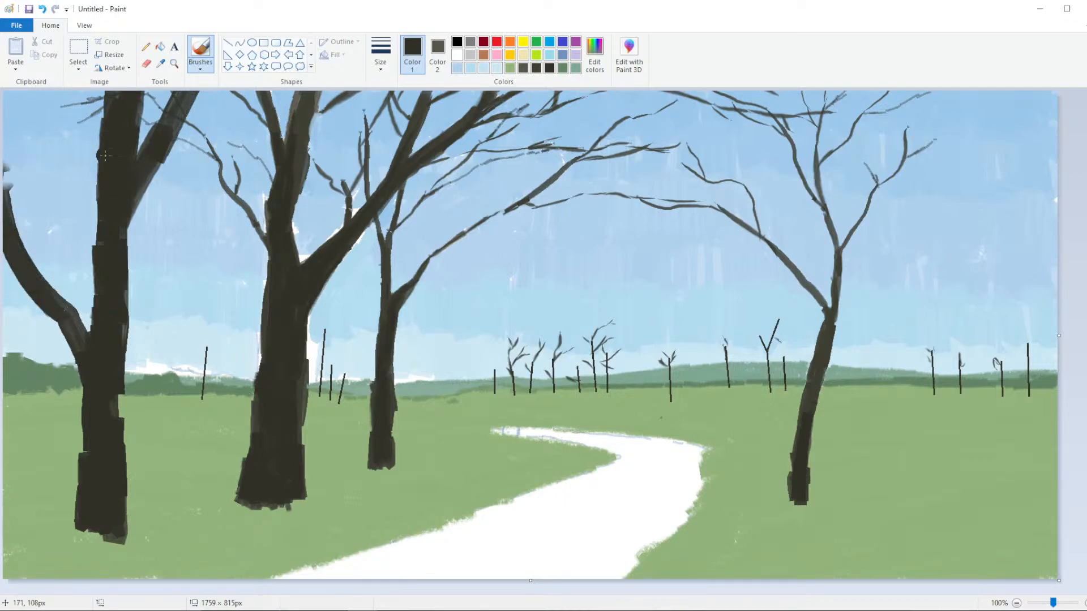
pyautogui.click(380, 61)
pyautogui.click(354, 134)
pyautogui.moveTo(61, 289)
pyautogui.mouseDown()
pyautogui.moveTo(88, 333)
pyautogui.moveTo(81, 300)
pyautogui.mouseUp()
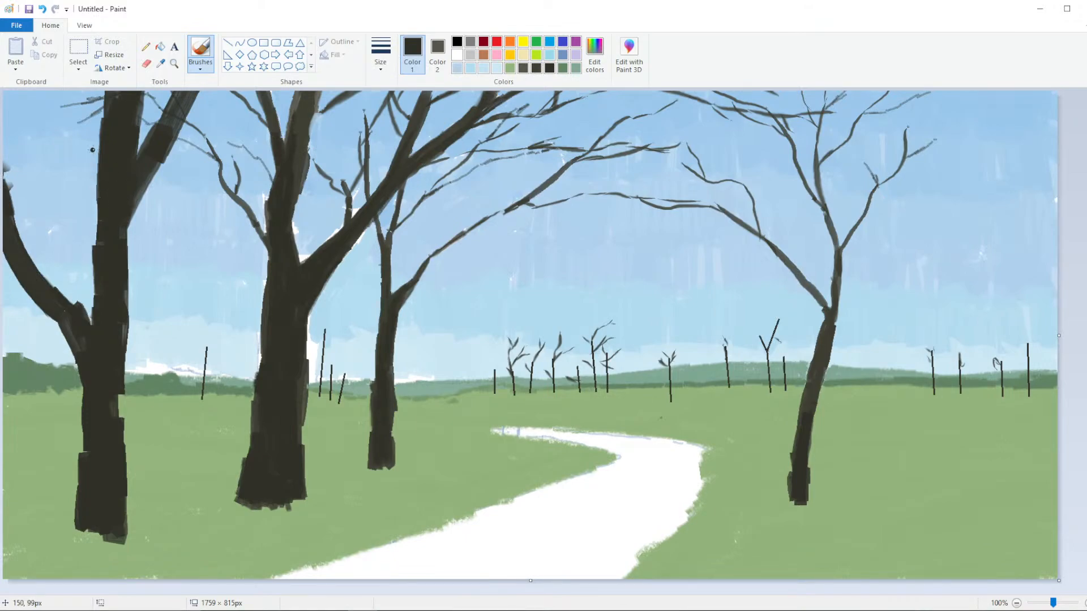
# Paint a side branch off the foreground tree's right fork and a short branch on the trunk's upper left side
pyautogui.moveTo(92, 150); pyautogui.dragTo(85, 91)
pyautogui.hotkey('ctrl', 'z')
pyautogui.moveTo(172, 128); pyautogui.dragTo(252, 91)
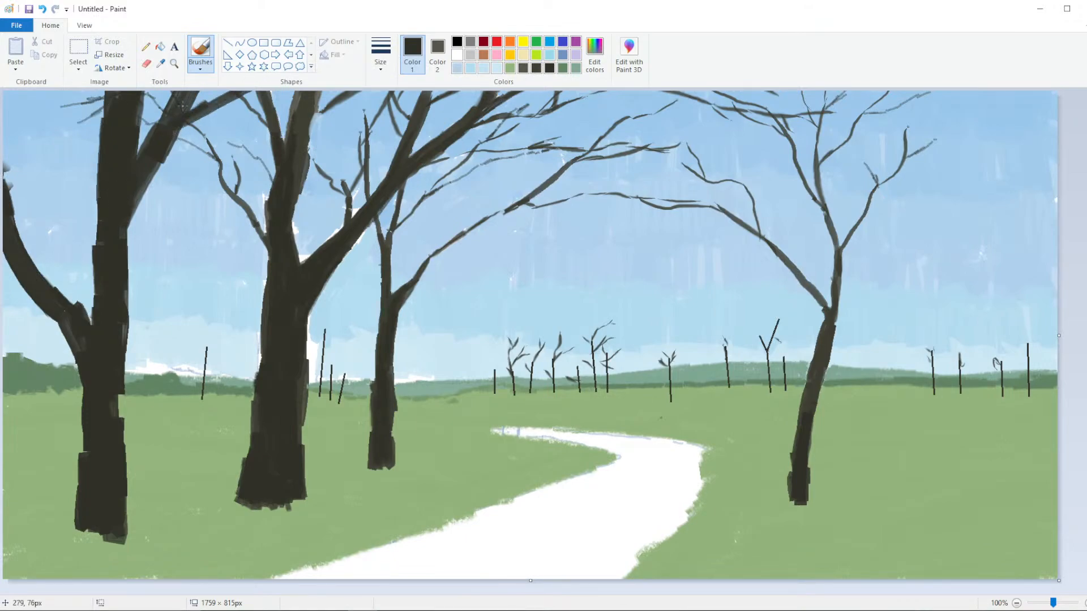
pyautogui.moveTo(182, 106); pyautogui.dragTo(167, 138)
pyautogui.moveTo(97, 165); pyautogui.dragTo(79, 93)
pyautogui.hotkey('ctrl', 'z')
pyautogui.hotkey('ctrl', 'z')
pyautogui.moveTo(101, 132); pyautogui.dragTo(79, 92)
# Paint thin upward twigs on the foreground tree's curved left branch, undoing the unwanted strokes
pyautogui.moveTo(18, 232)
pyautogui.mouseDown()
pyautogui.moveTo(37, 170)
pyautogui.moveTo(61, 156)
pyautogui.moveTo(47, 142)
pyautogui.moveTo(50, 152)
pyautogui.moveTo(6, 146)
pyautogui.moveTo(17, 122)
pyautogui.mouseUp()
pyautogui.hotkey('ctrl', 'z')
pyautogui.moveTo(35, 178)
pyautogui.mouseDown()
pyautogui.moveTo(41, 139)
pyautogui.moveTo(51, 143)
pyautogui.mouseUp()
pyautogui.hotkey('ctrl', 'z')
pyautogui.hotkey('ctrl', 'z')
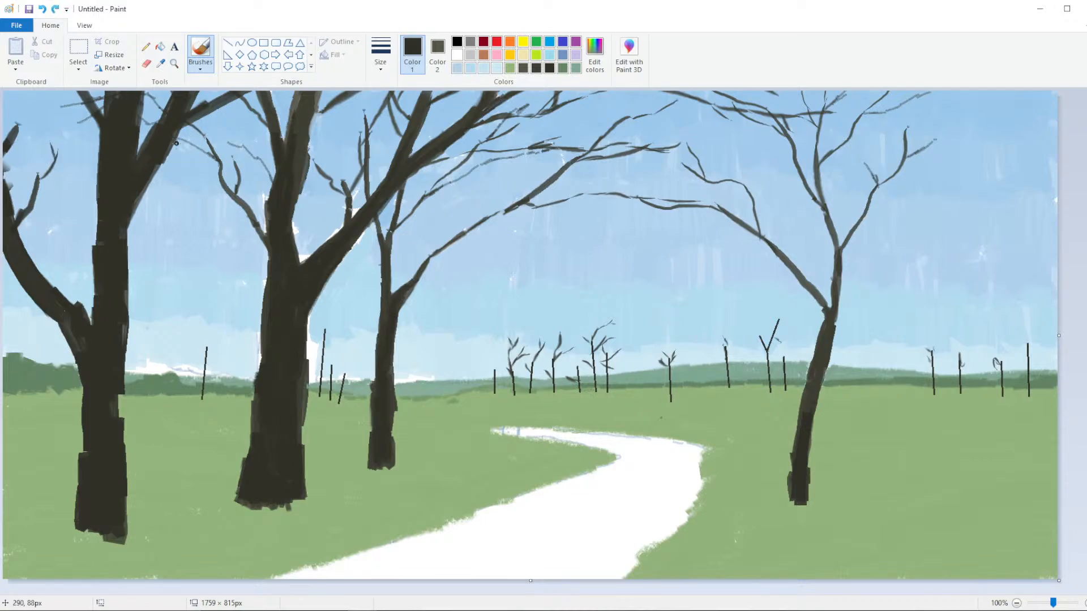
# Smooth the foreground tree's lower trunk, widen its base and check the whole picture at reduced size
pyautogui.moveTo(123, 395); pyautogui.dragTo(121, 446)
pyautogui.moveTo(109, 528)
pyautogui.mouseDown()
pyautogui.moveTo(85, 516)
pyautogui.moveTo(102, 541)
pyautogui.mouseUp()
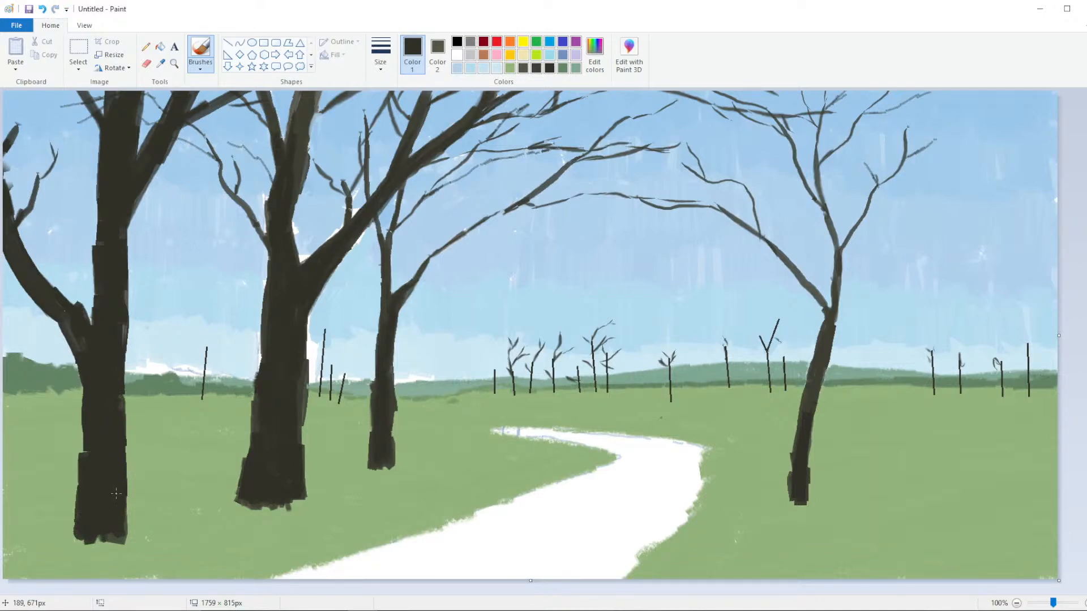
pyautogui.moveTo(117, 506)
pyautogui.mouseDown()
pyautogui.moveTo(118, 430)
pyautogui.moveTo(130, 522)
pyautogui.mouseUp()
pyautogui.scroll(-2, 370, 211)
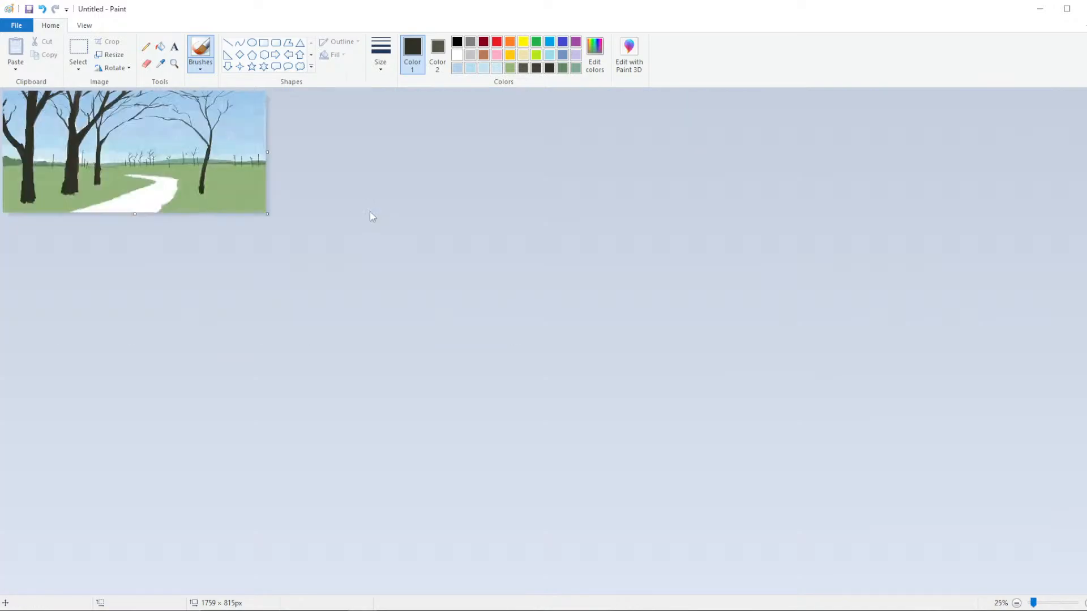
pyautogui.scroll(2, 369, 212)
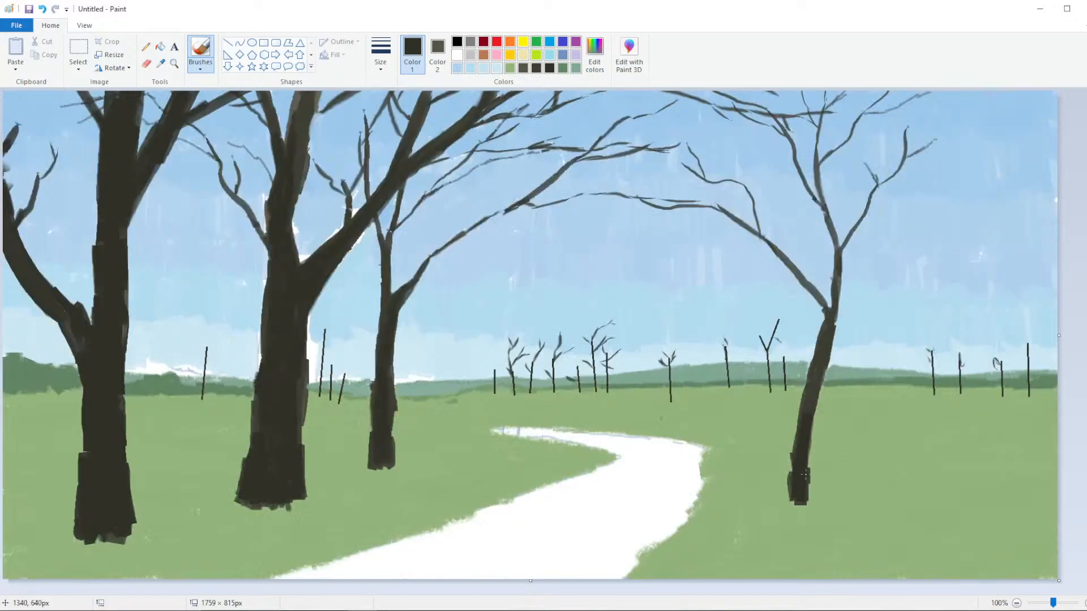
# Mix a light green (RGB 179, 202, 145) and paint thin grass highlights beside the path's far bend with a resized brush
pyautogui.click(594, 54)
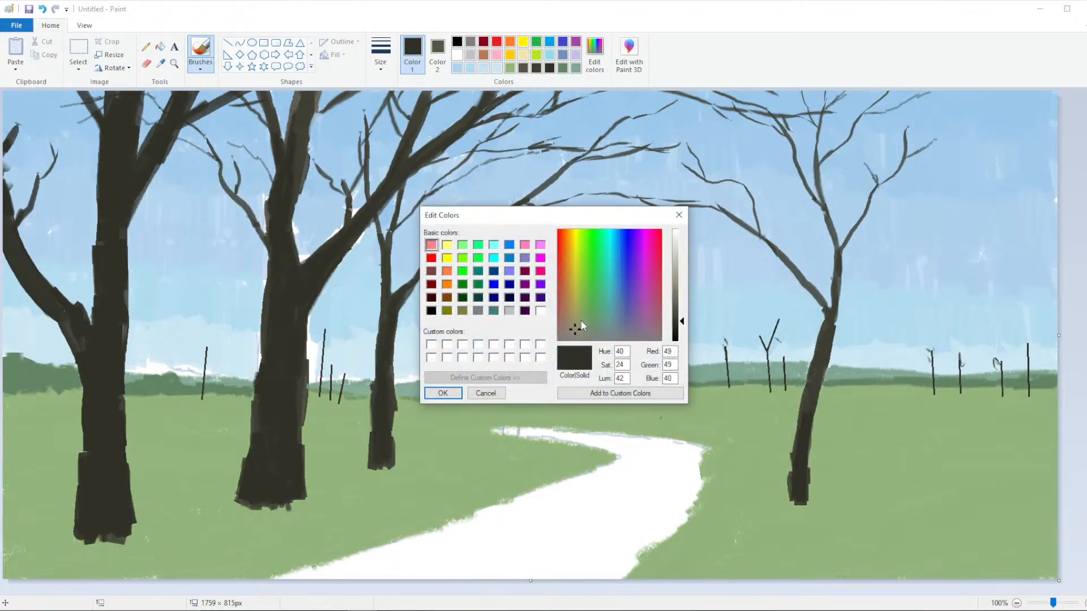
pyautogui.click(583, 296)
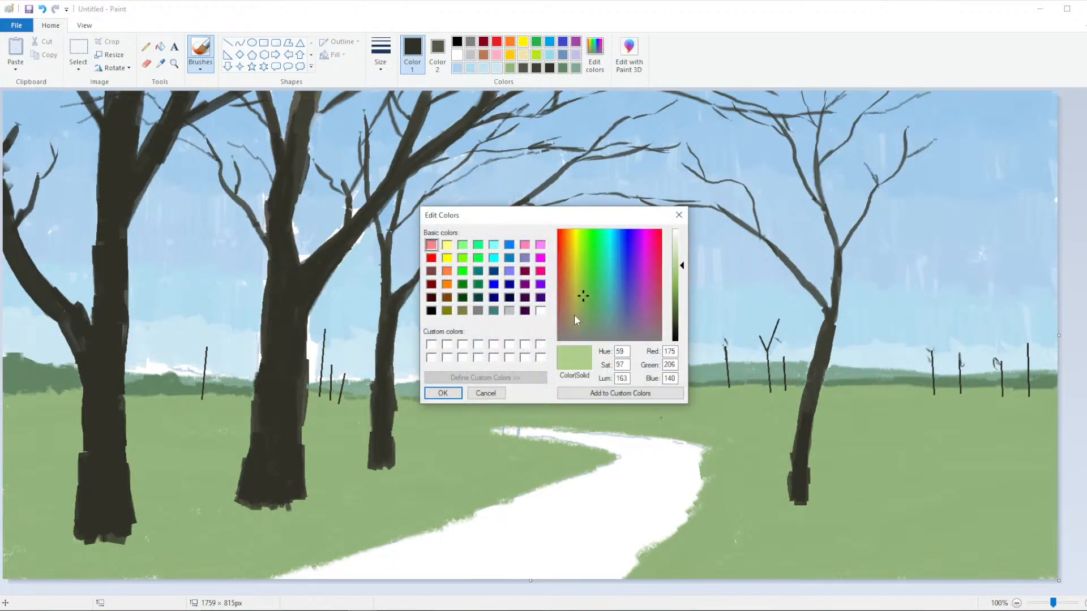
pyautogui.click(441, 393)
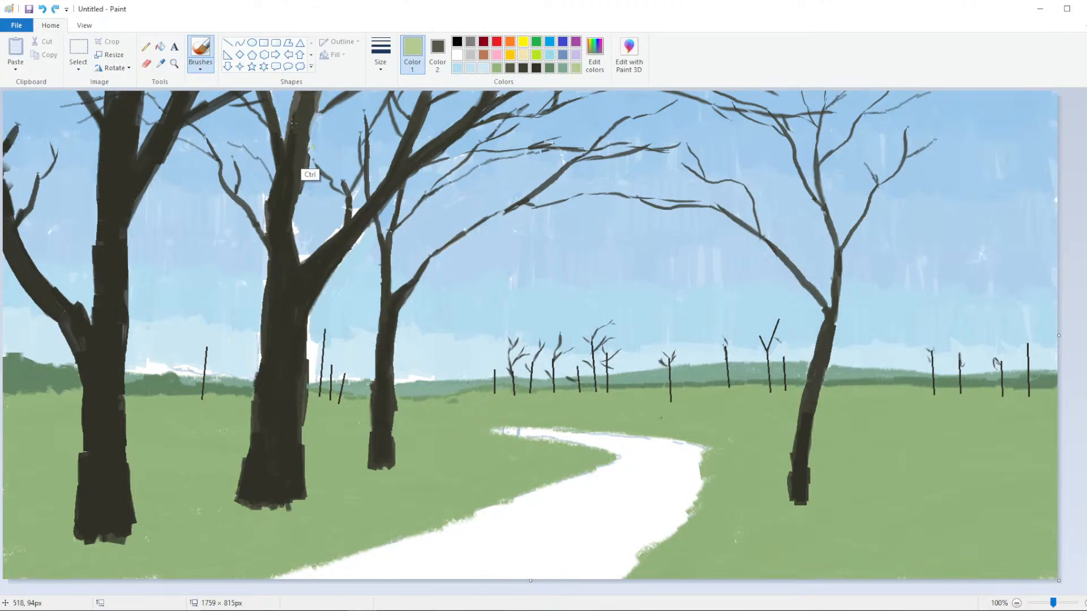
pyautogui.click(200, 64)
pyautogui.click(153, 111)
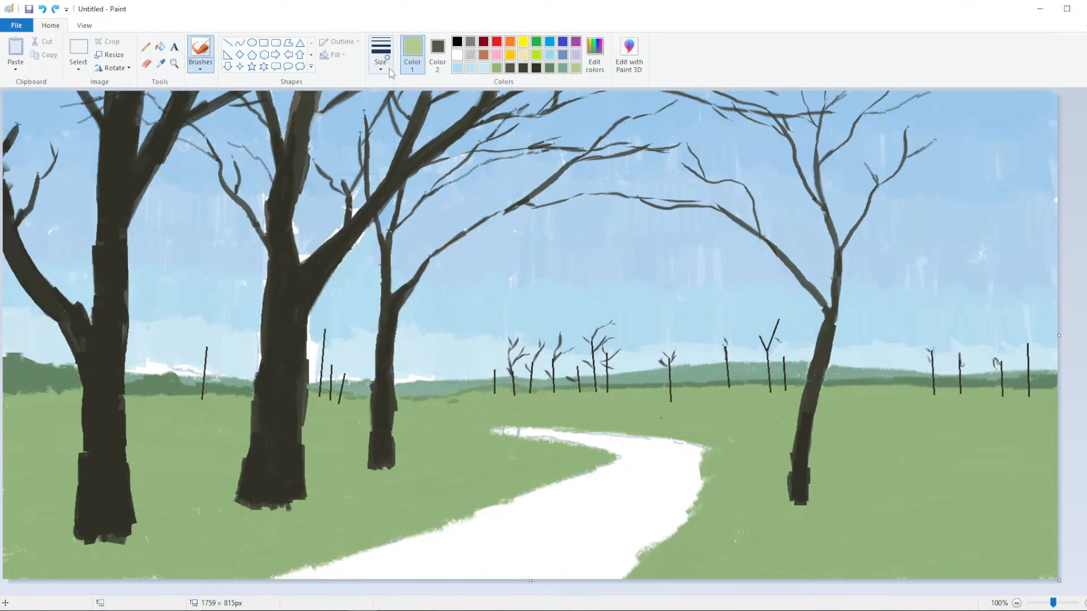
pyautogui.click(381, 54)
pyautogui.click(351, 142)
pyautogui.moveTo(442, 427); pyautogui.dragTo(494, 437)
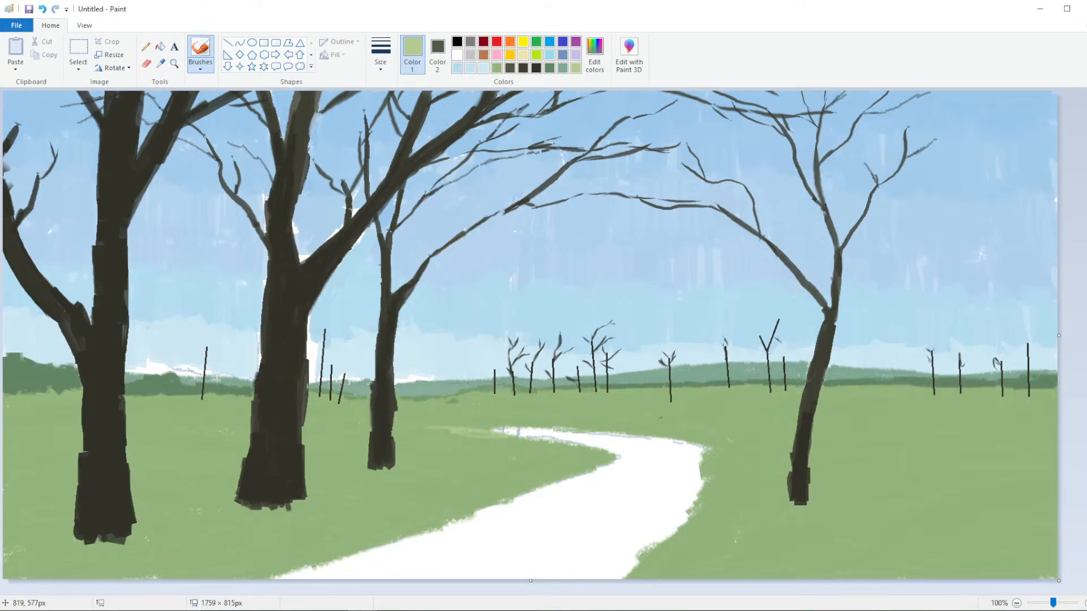
pyautogui.moveTo(562, 446); pyautogui.dragTo(582, 451)
pyautogui.moveTo(409, 426); pyautogui.dragTo(441, 429)
pyautogui.moveTo(556, 448)
pyautogui.mouseDown()
pyautogui.moveTo(603, 456)
pyautogui.moveTo(395, 429)
pyautogui.mouseUp()
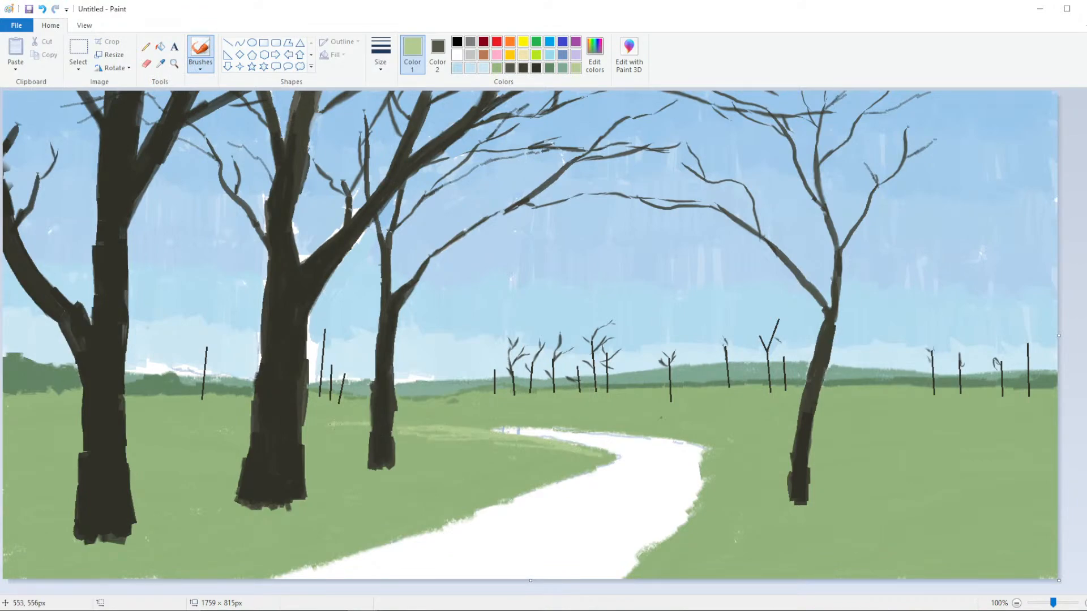
# Extend the light green highlight strip across the grass behind the left tree trunks to the canvas edge
pyautogui.moveTo(245, 424)
pyautogui.mouseDown()
pyautogui.moveTo(151, 422)
pyautogui.moveTo(221, 423)
pyautogui.mouseUp()
pyautogui.moveTo(77, 428); pyautogui.dragTo(6, 425)
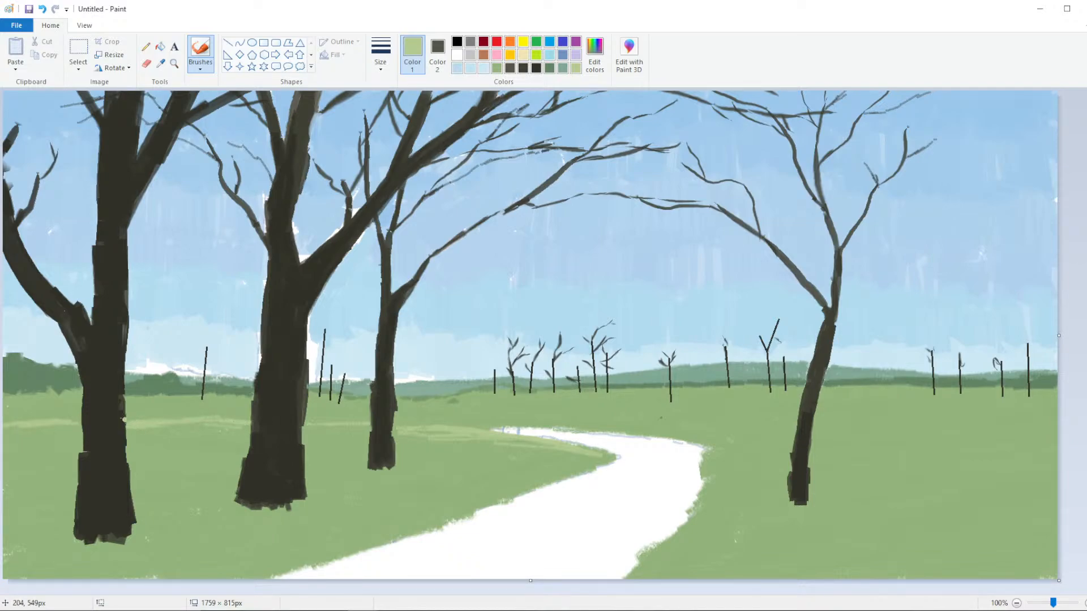
pyautogui.moveTo(79, 424); pyautogui.dragTo(6, 433)
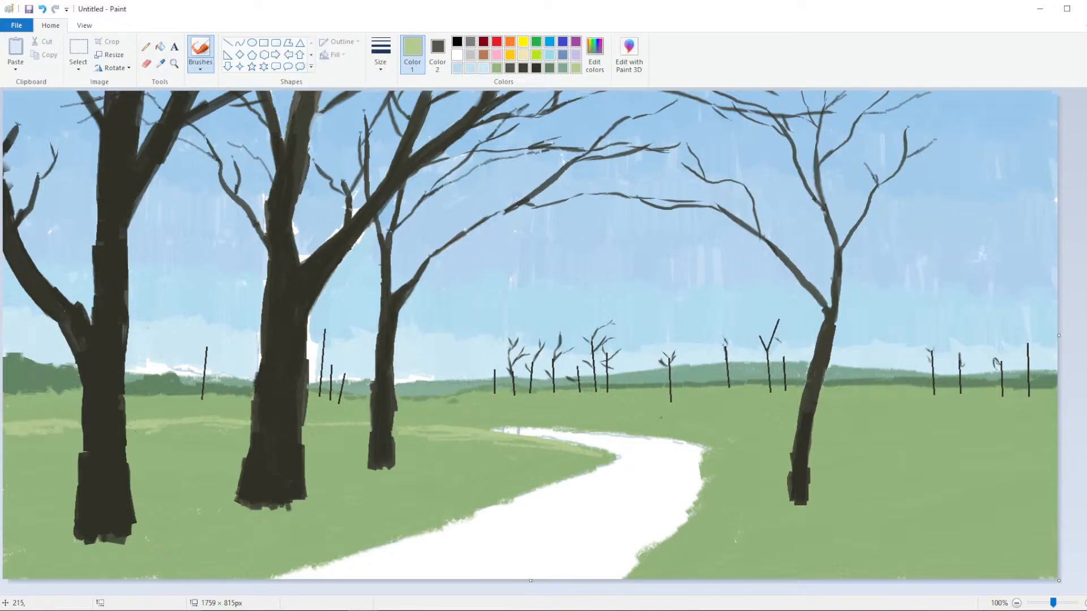
pyautogui.moveTo(125, 429); pyautogui.dragTo(225, 428)
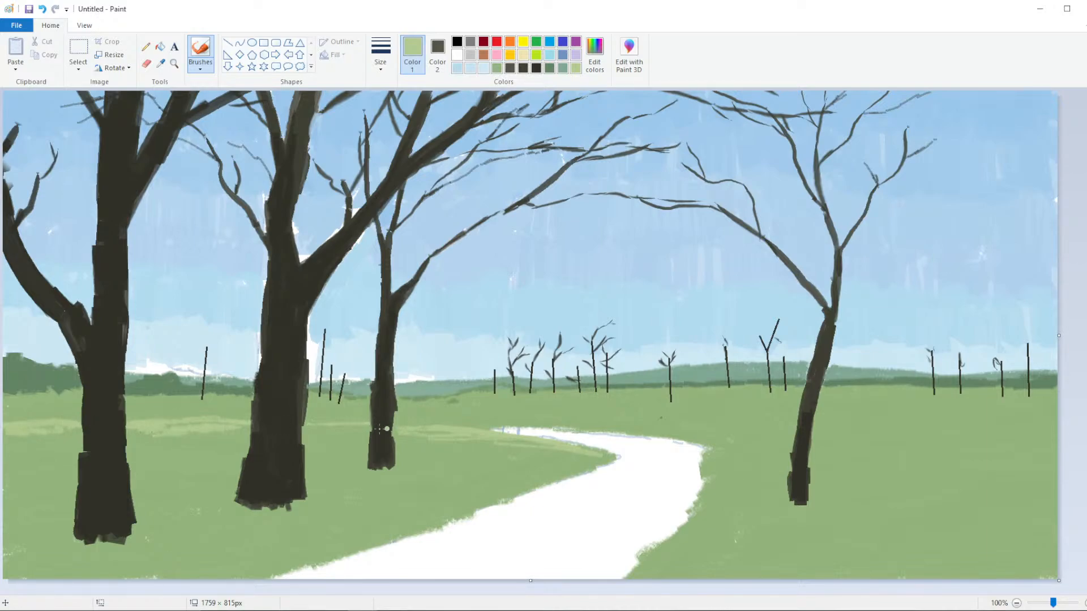
# Mix a more vivid light green and paint short strokes beside the path's bend, undoing the unwanted one
pyautogui.click(594, 54)
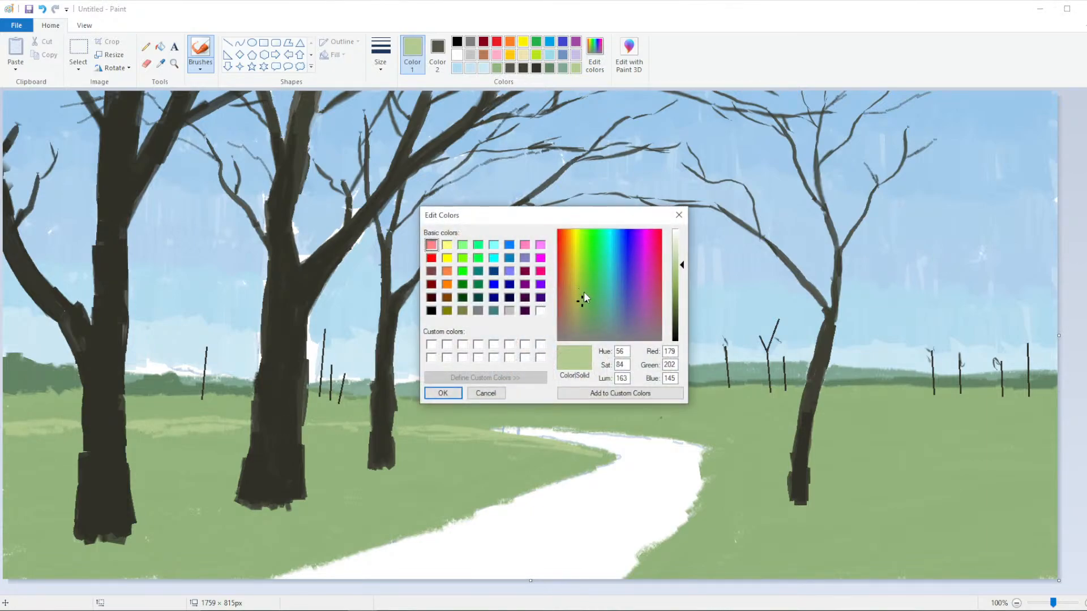
pyautogui.click(446, 393)
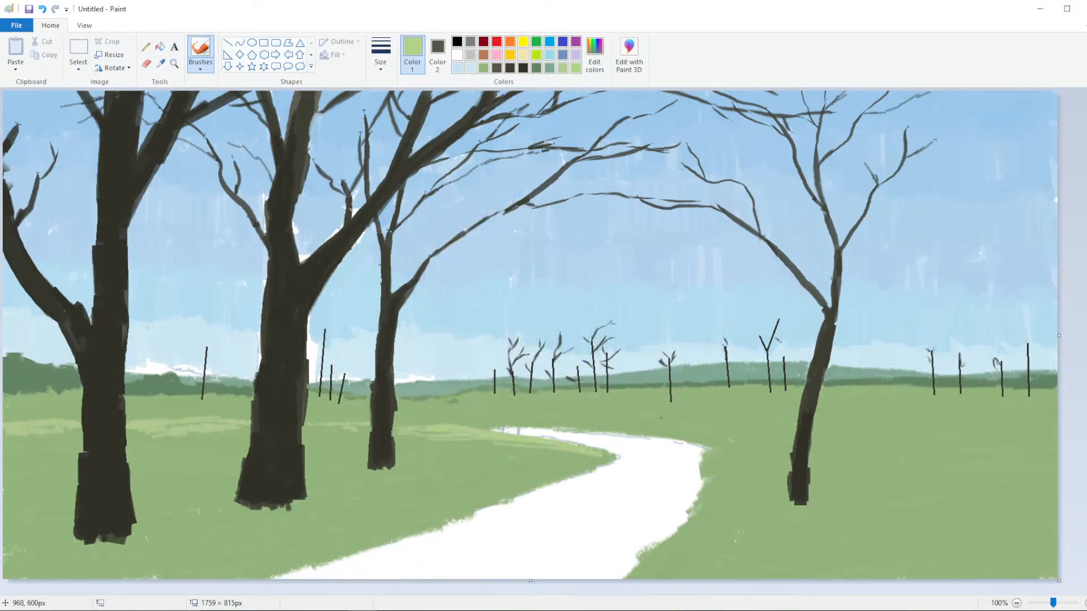
pyautogui.moveTo(598, 457); pyautogui.dragTo(568, 450)
pyautogui.moveTo(492, 442); pyautogui.dragTo(438, 442)
pyautogui.moveTo(548, 456)
pyautogui.mouseDown()
pyautogui.moveTo(583, 460)
pyautogui.moveTo(490, 450)
pyautogui.mouseUp()
pyautogui.hotkey('ctrl', 'z')
pyautogui.moveTo(407, 436); pyautogui.dragTo(428, 436)
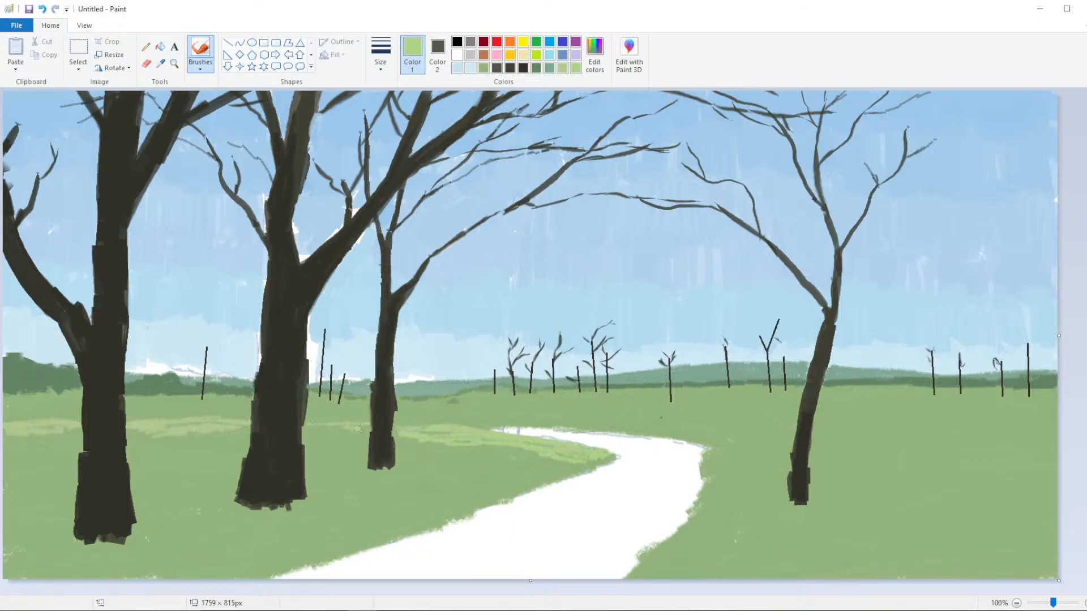
# Fill out the light green grass band from the path's bend across to the canvas's left edge, working around the trunks
pyautogui.moveTo(311, 430)
pyautogui.mouseDown()
pyautogui.moveTo(344, 430)
pyautogui.moveTo(307, 428)
pyautogui.mouseUp()
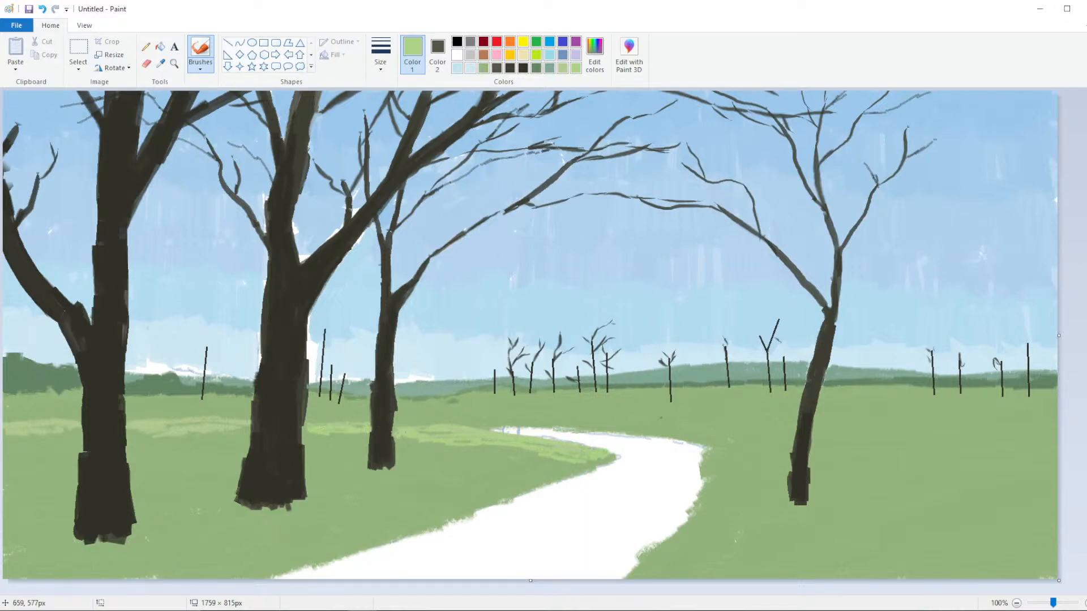
pyautogui.moveTo(427, 441)
pyautogui.mouseDown()
pyautogui.moveTo(465, 447)
pyautogui.moveTo(402, 447)
pyautogui.moveTo(428, 440)
pyautogui.mouseUp()
pyautogui.moveTo(493, 450)
pyautogui.mouseDown()
pyautogui.moveTo(517, 451)
pyautogui.moveTo(402, 454)
pyautogui.moveTo(559, 459)
pyautogui.mouseUp()
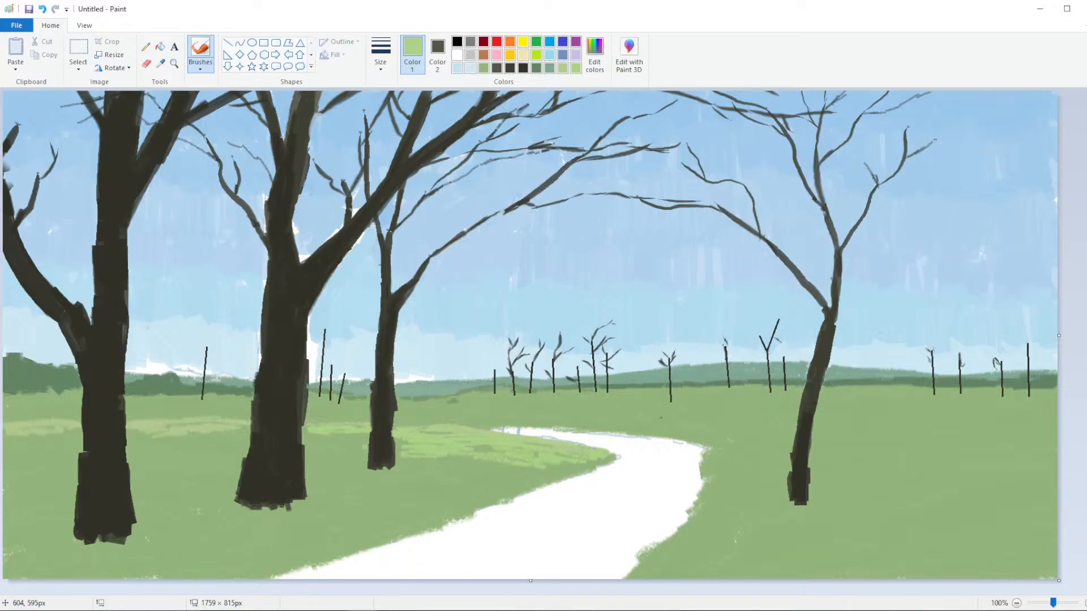
pyautogui.moveTo(365, 447)
pyautogui.mouseDown()
pyautogui.moveTo(300, 437)
pyautogui.moveTo(359, 443)
pyautogui.moveTo(348, 454)
pyautogui.moveTo(363, 435)
pyautogui.moveTo(321, 451)
pyautogui.mouseUp()
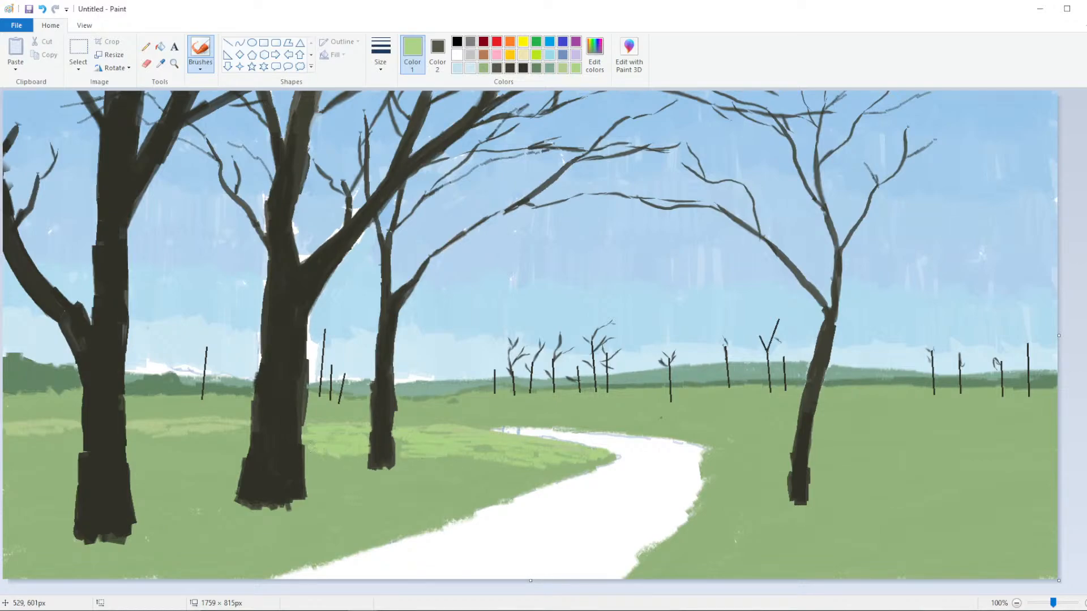
pyautogui.moveTo(232, 438)
pyautogui.mouseDown()
pyautogui.moveTo(247, 432)
pyautogui.moveTo(133, 443)
pyautogui.moveTo(243, 438)
pyautogui.mouseUp()
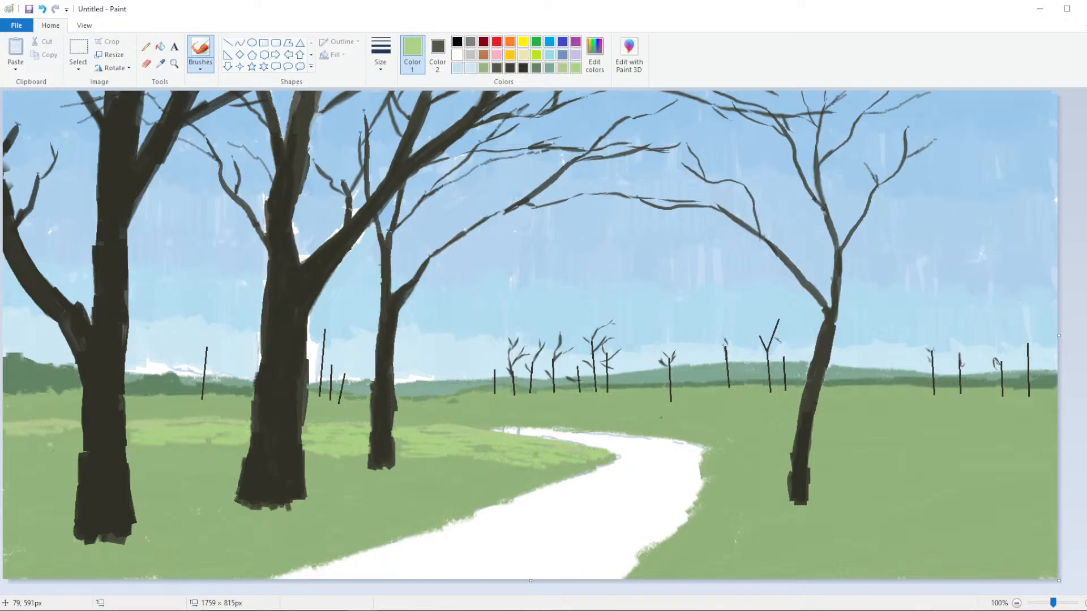
pyautogui.moveTo(48, 425)
pyautogui.mouseDown()
pyautogui.moveTo(77, 439)
pyautogui.moveTo(60, 430)
pyautogui.moveTo(122, 424)
pyautogui.moveTo(152, 441)
pyautogui.moveTo(127, 421)
pyautogui.moveTo(173, 445)
pyautogui.moveTo(228, 446)
pyautogui.moveTo(156, 437)
pyautogui.moveTo(137, 449)
pyautogui.moveTo(248, 441)
pyautogui.mouseUp()
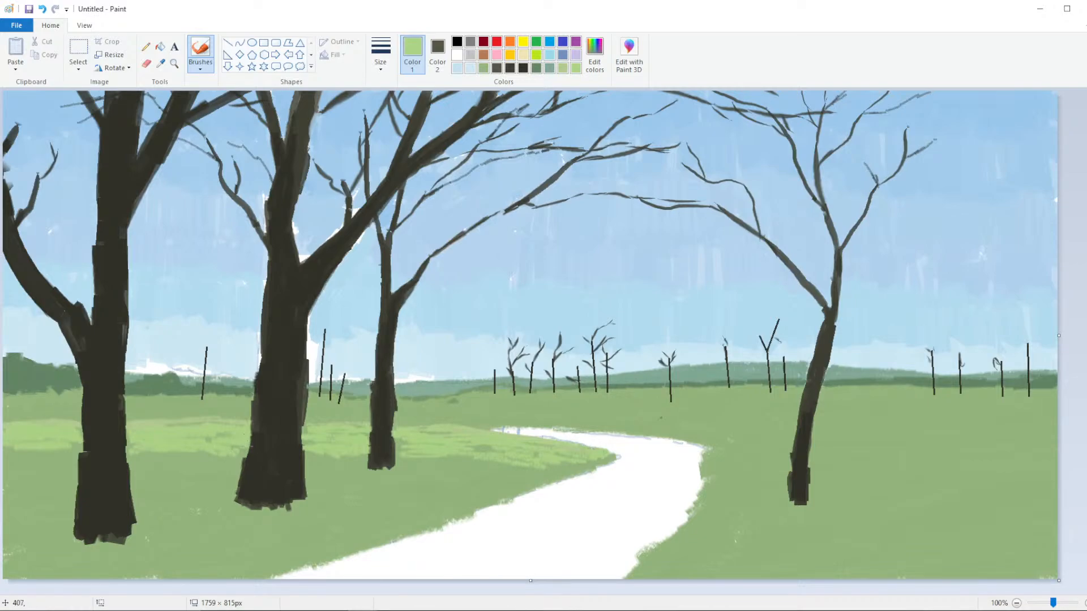
pyautogui.moveTo(312, 453)
pyautogui.mouseDown()
pyautogui.moveTo(518, 465)
pyautogui.moveTo(572, 446)
pyautogui.mouseUp()
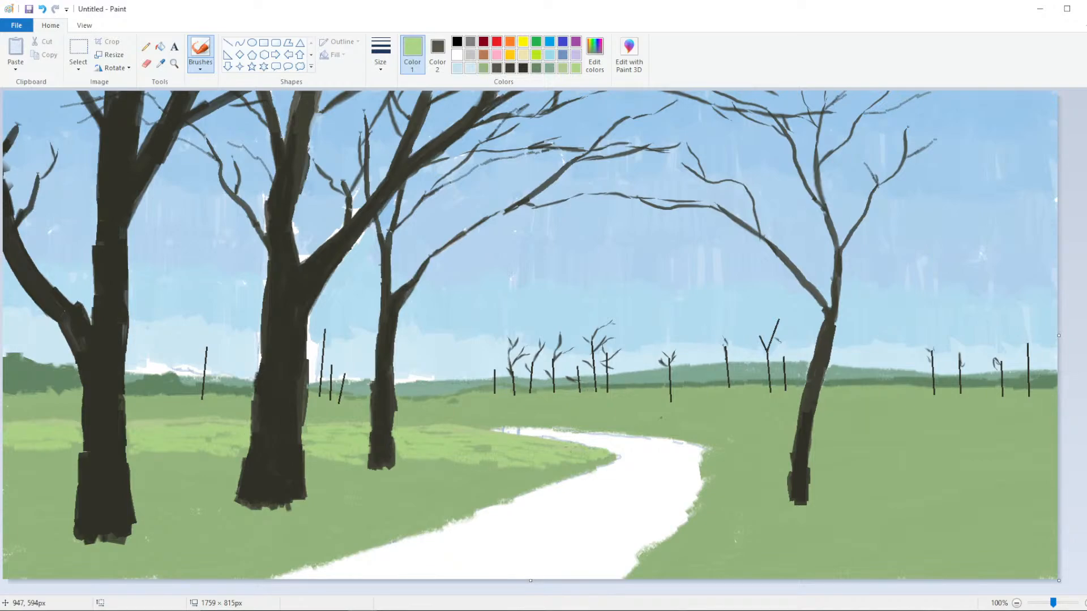
# Mix a greyish beige and paint over the foreground part of the white path with a different brush size
pyautogui.scroll(-2, 504, 321)
pyautogui.scroll(2, 505, 321)
pyautogui.click(594, 52)
pyautogui.click(573, 301)
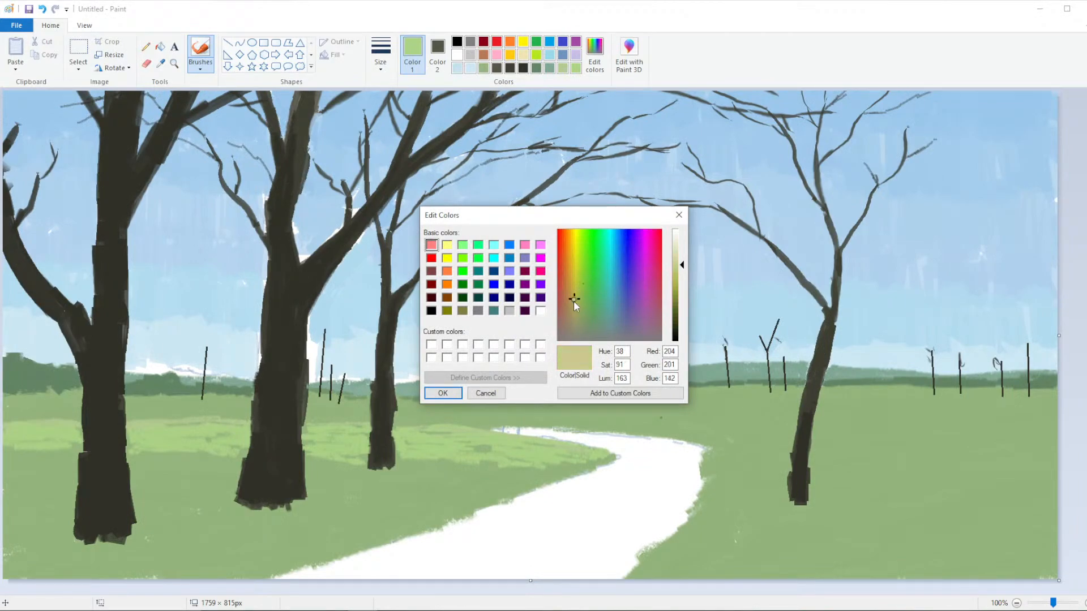
pyautogui.click(569, 326)
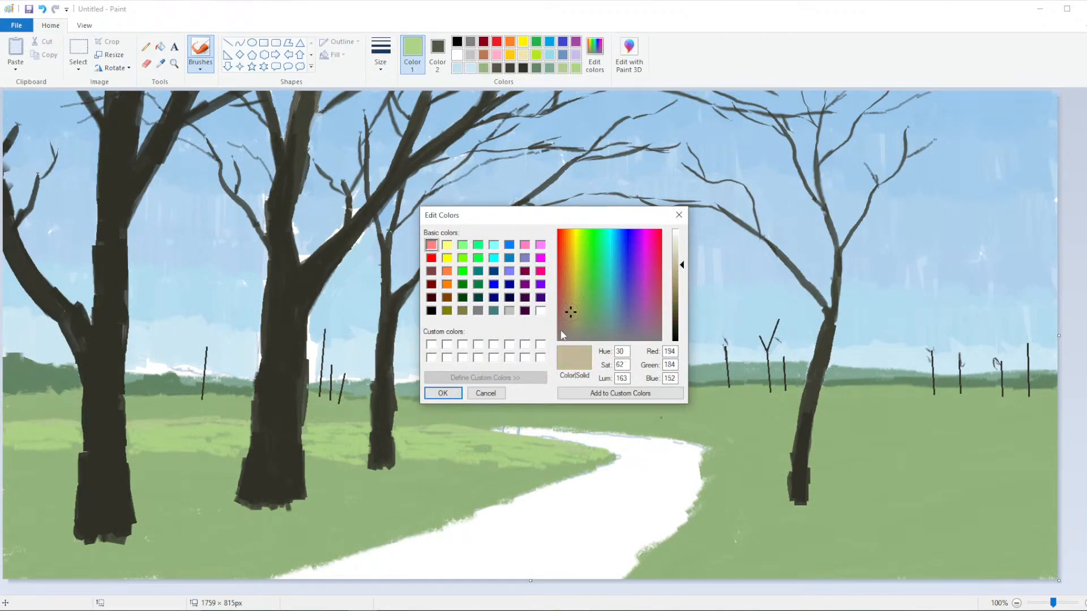
pyautogui.click(681, 261)
pyautogui.click(442, 393)
pyautogui.click(381, 53)
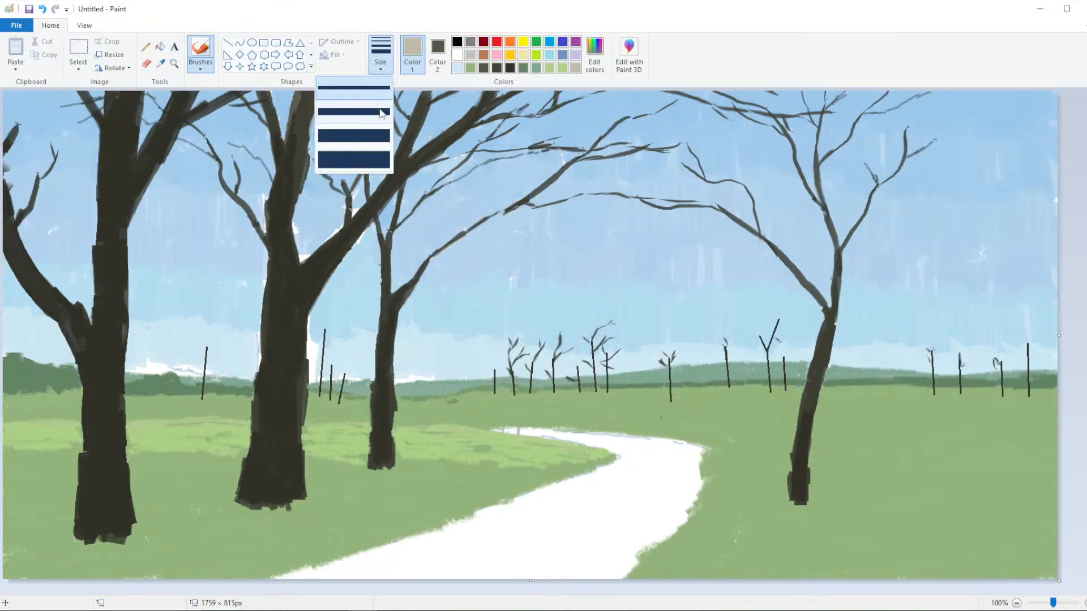
pyautogui.click(380, 97)
pyautogui.moveTo(442, 542); pyautogui.dragTo(279, 578)
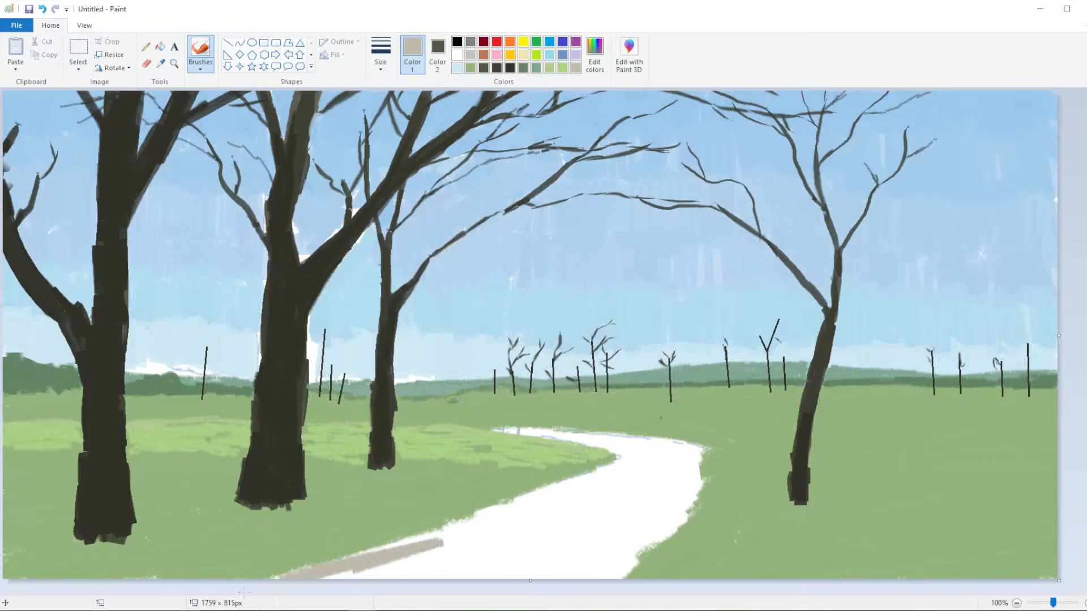
pyautogui.moveTo(388, 520)
pyautogui.mouseDown()
pyautogui.moveTo(450, 532)
pyautogui.moveTo(488, 516)
pyautogui.moveTo(362, 574)
pyautogui.moveTo(395, 543)
pyautogui.moveTo(453, 572)
pyautogui.moveTo(561, 501)
pyautogui.moveTo(470, 575)
pyautogui.moveTo(485, 555)
pyautogui.moveTo(618, 494)
pyautogui.moveTo(601, 487)
pyautogui.moveTo(625, 508)
pyautogui.moveTo(584, 493)
pyautogui.mouseUp()
pyautogui.moveTo(601, 537)
pyautogui.mouseDown()
pyautogui.moveTo(582, 589)
pyautogui.moveTo(644, 541)
pyautogui.moveTo(610, 588)
pyautogui.mouseUp()
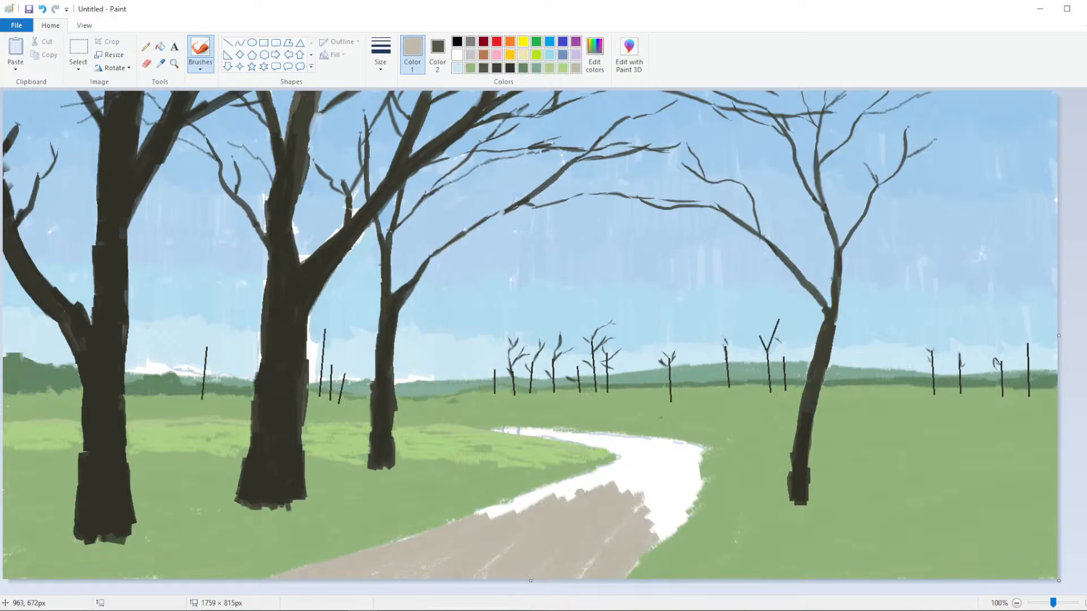
# Mix a lighter beige and repaint the foreground path with a larger brush, covering its streaks and more of the middle section
pyautogui.click(602, 70)
pyautogui.click(644, 276)
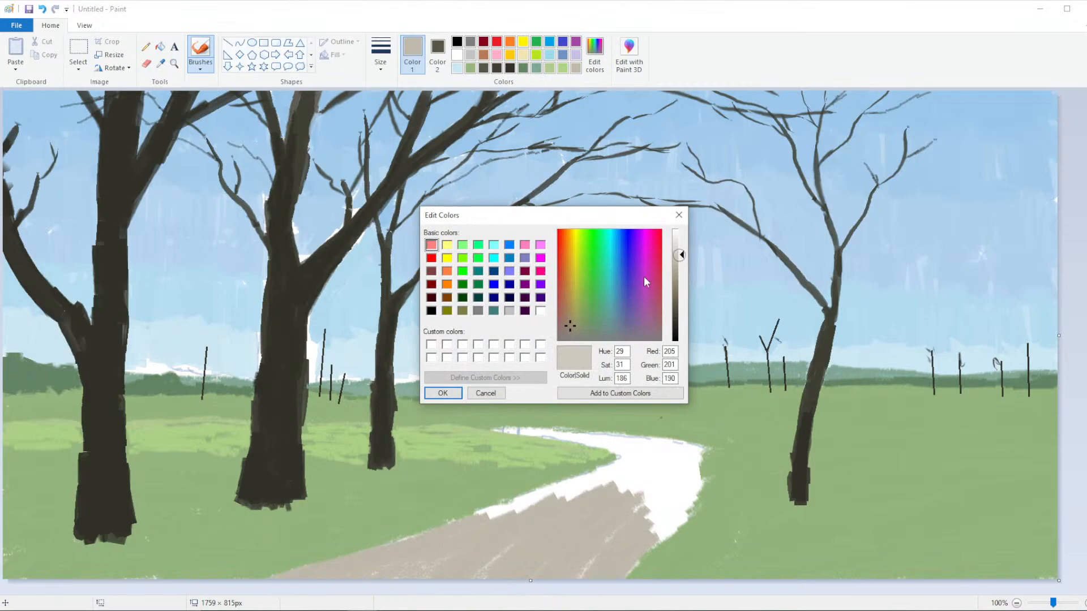
pyautogui.click(442, 397)
pyautogui.click(388, 43)
pyautogui.click(351, 153)
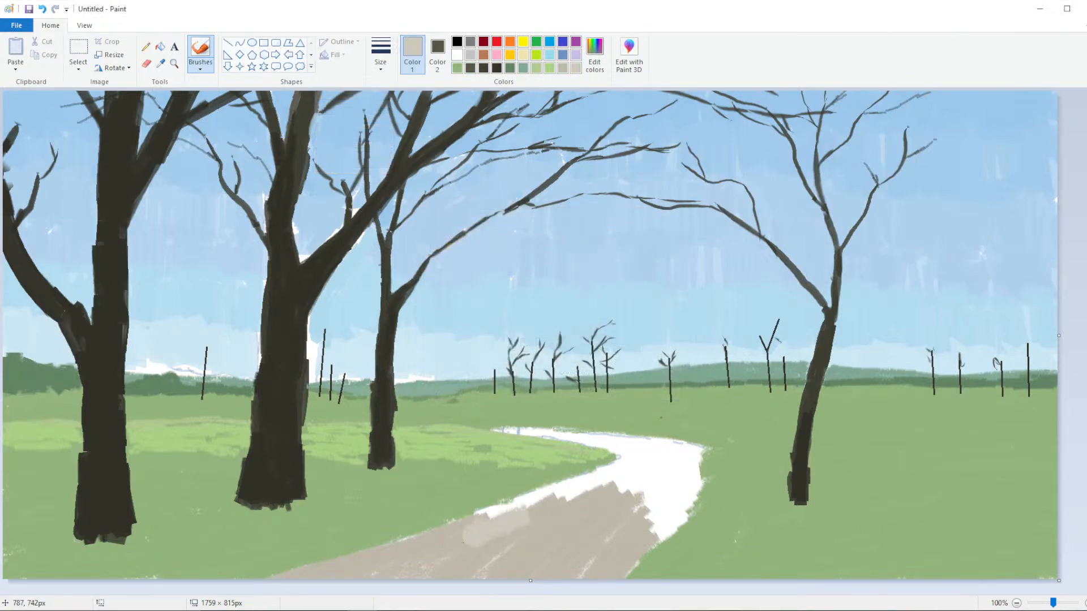
pyautogui.moveTo(339, 540)
pyautogui.mouseDown()
pyautogui.moveTo(493, 549)
pyautogui.moveTo(555, 510)
pyautogui.moveTo(589, 537)
pyautogui.moveTo(543, 559)
pyautogui.moveTo(628, 548)
pyautogui.moveTo(665, 515)
pyautogui.moveTo(614, 494)
pyautogui.moveTo(599, 465)
pyautogui.moveTo(481, 518)
pyautogui.moveTo(568, 513)
pyautogui.mouseUp()
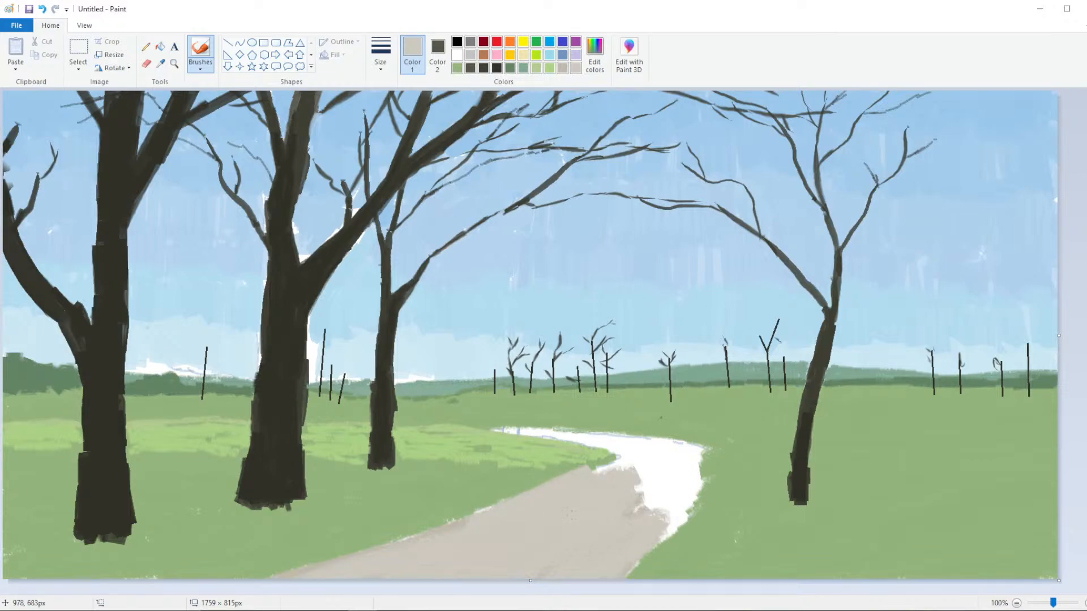
pyautogui.moveTo(634, 478)
pyautogui.mouseDown()
pyautogui.moveTo(676, 524)
pyautogui.moveTo(627, 578)
pyautogui.mouseUp()
# Fill the path's upper bend and right edge with light beige using a thinner brush and check the whole picture at reduced size
pyautogui.click(381, 54)
pyautogui.click(383, 88)
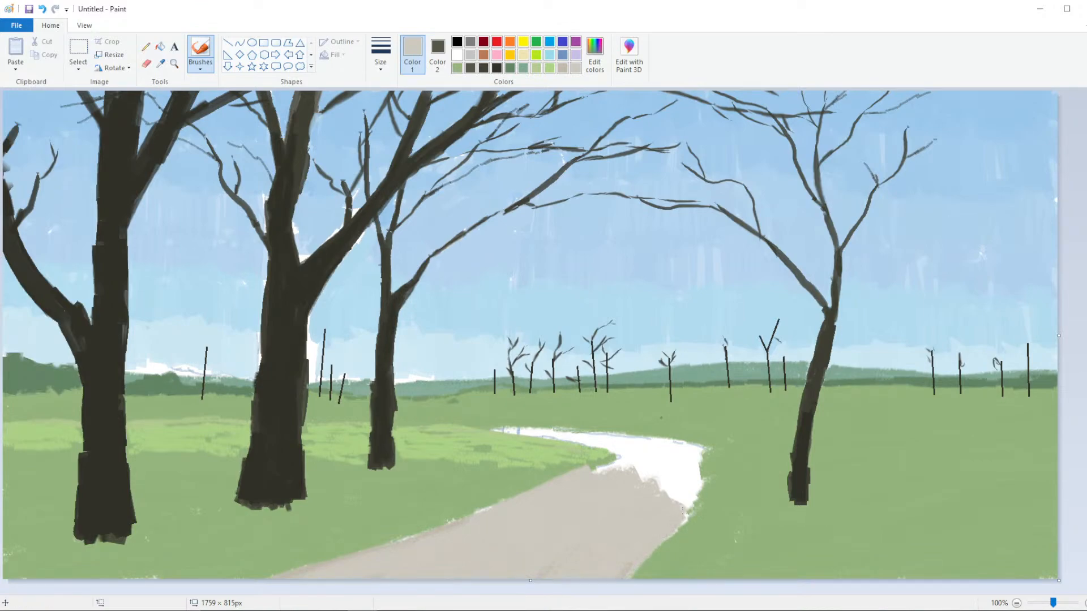
pyautogui.moveTo(688, 505)
pyautogui.mouseDown()
pyautogui.moveTo(641, 497)
pyautogui.moveTo(685, 502)
pyautogui.moveTo(608, 466)
pyautogui.moveTo(654, 472)
pyautogui.moveTo(692, 499)
pyautogui.moveTo(608, 456)
pyautogui.moveTo(588, 474)
pyautogui.moveTo(604, 462)
pyautogui.moveTo(641, 467)
pyautogui.moveTo(682, 474)
pyautogui.moveTo(696, 492)
pyautogui.moveTo(681, 456)
pyautogui.moveTo(500, 431)
pyautogui.moveTo(638, 432)
pyautogui.moveTo(706, 446)
pyautogui.moveTo(684, 448)
pyautogui.moveTo(701, 479)
pyautogui.moveTo(698, 461)
pyautogui.moveTo(688, 473)
pyautogui.moveTo(690, 451)
pyautogui.moveTo(537, 436)
pyautogui.moveTo(662, 441)
pyautogui.moveTo(653, 454)
pyautogui.moveTo(684, 456)
pyautogui.moveTo(665, 469)
pyautogui.mouseUp()
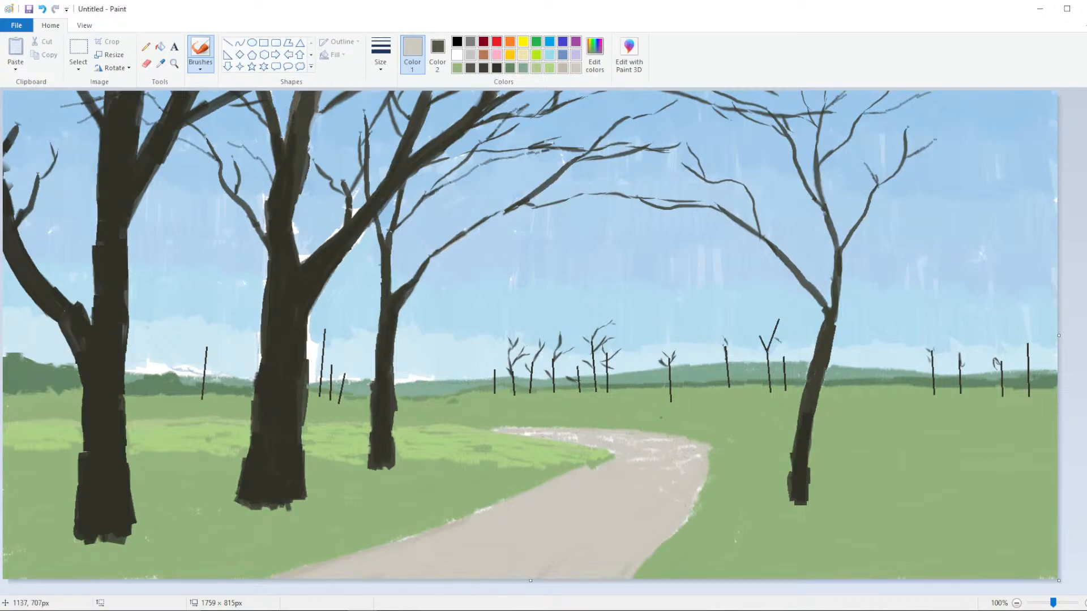
pyautogui.moveTo(684, 515); pyautogui.dragTo(705, 490)
pyautogui.scroll(-2, 402, 215)
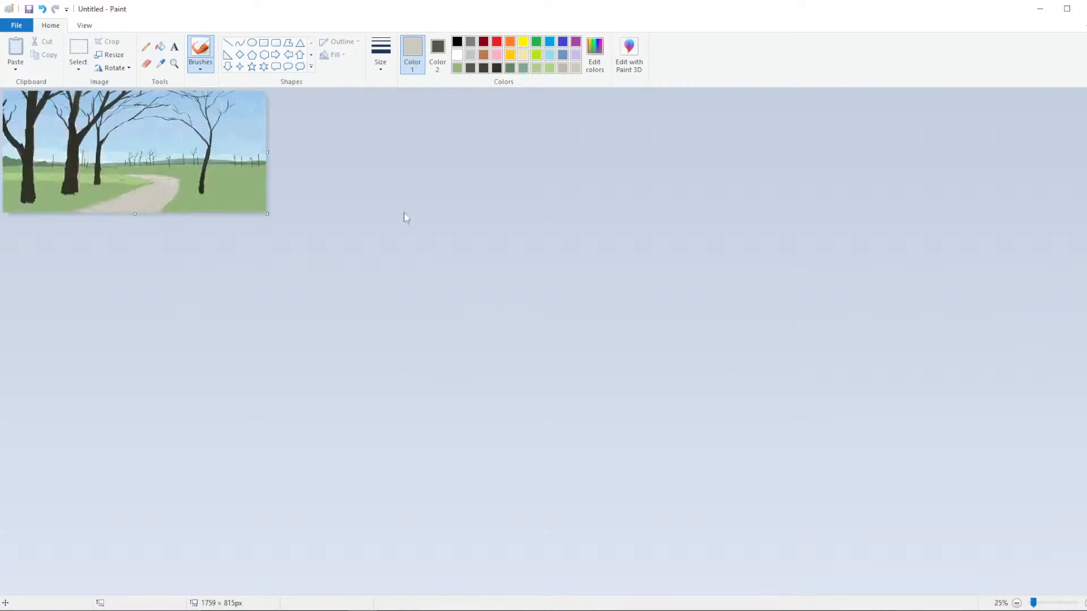
pyautogui.scroll(2, 434, 240)
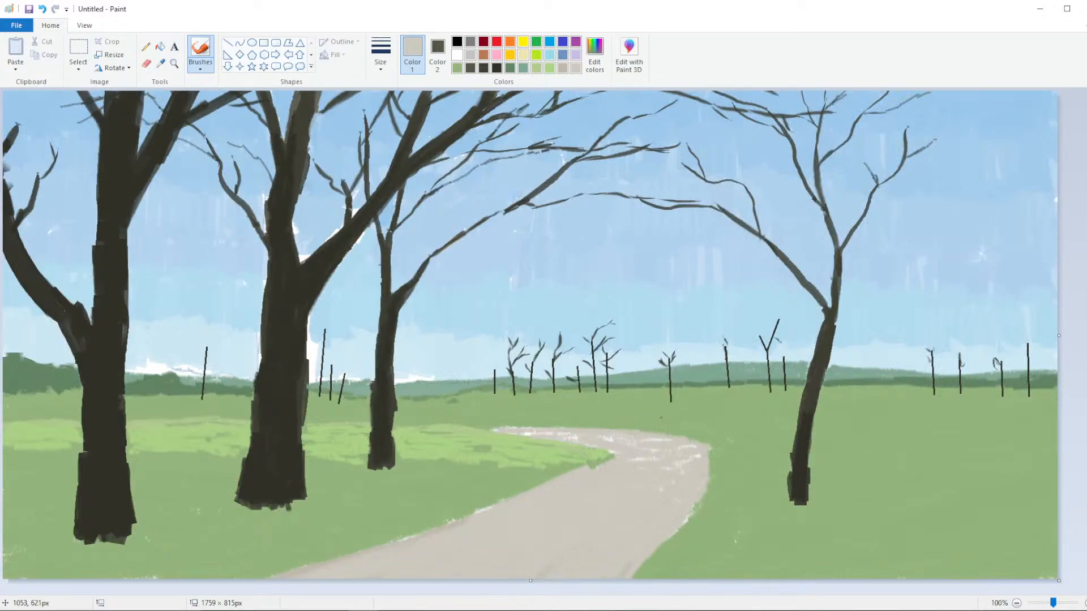
# Touch up the path's far end and left edge in beige and widen its foreground right edge, undoing the unwanted stroke
pyautogui.moveTo(518, 433); pyautogui.dragTo(571, 436)
pyautogui.moveTo(542, 479); pyautogui.dragTo(453, 517)
pyautogui.hotkey('ctrl', 'z')
pyautogui.moveTo(481, 511); pyautogui.dragTo(462, 518)
pyautogui.moveTo(654, 547)
pyautogui.mouseDown()
pyautogui.moveTo(644, 571)
pyautogui.moveTo(677, 529)
pyautogui.moveTo(667, 533)
pyautogui.mouseUp()
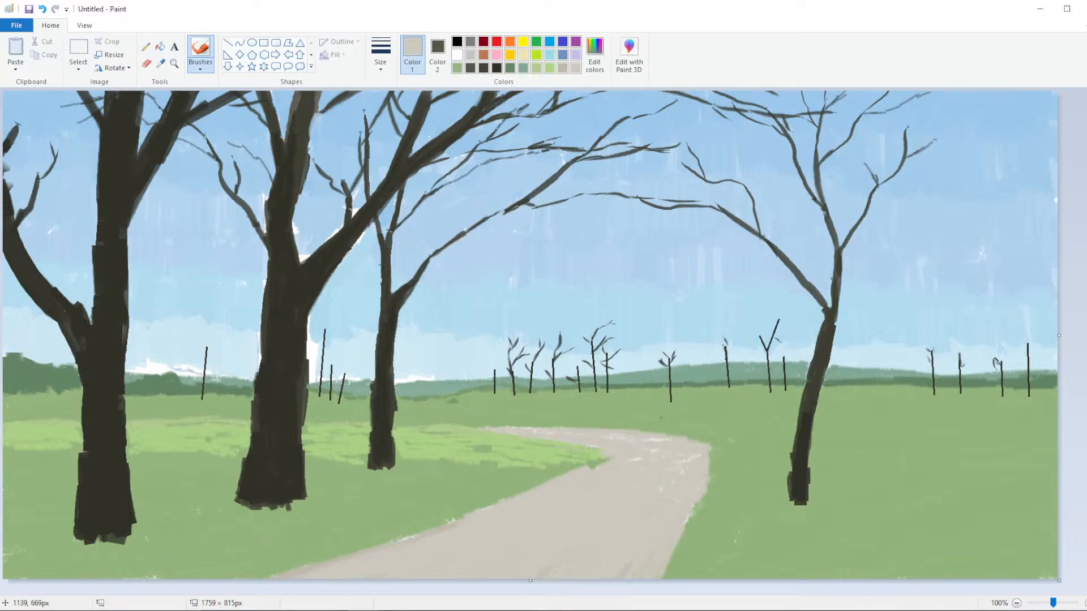
pyautogui.scroll(-2, 538, 289)
pyautogui.scroll(2, 538, 288)
# Sample the light and darker grass greens from the canvas and paint them over the path's far tip to shorten it
pyautogui.click(174, 63)
pyautogui.click(160, 63)
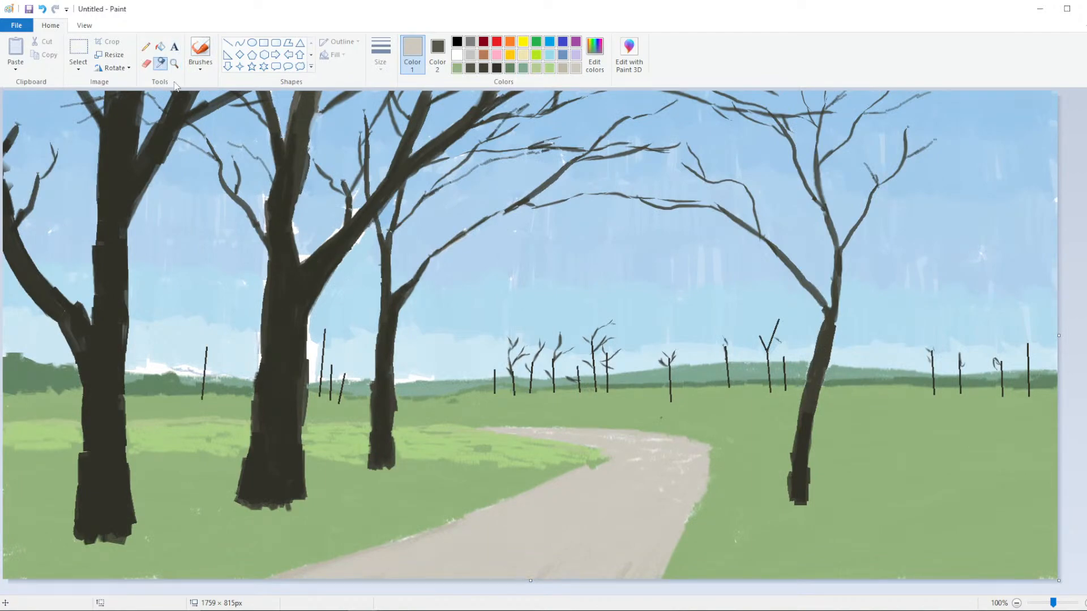
pyautogui.click(463, 413)
pyautogui.moveTo(495, 422); pyautogui.dragTo(508, 422)
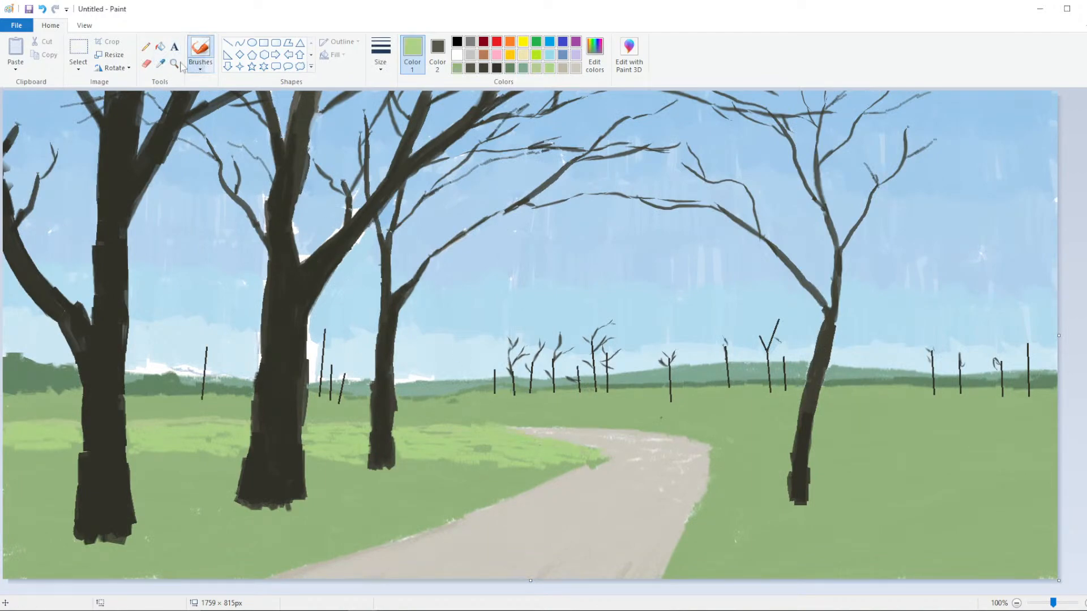
pyautogui.click(160, 63)
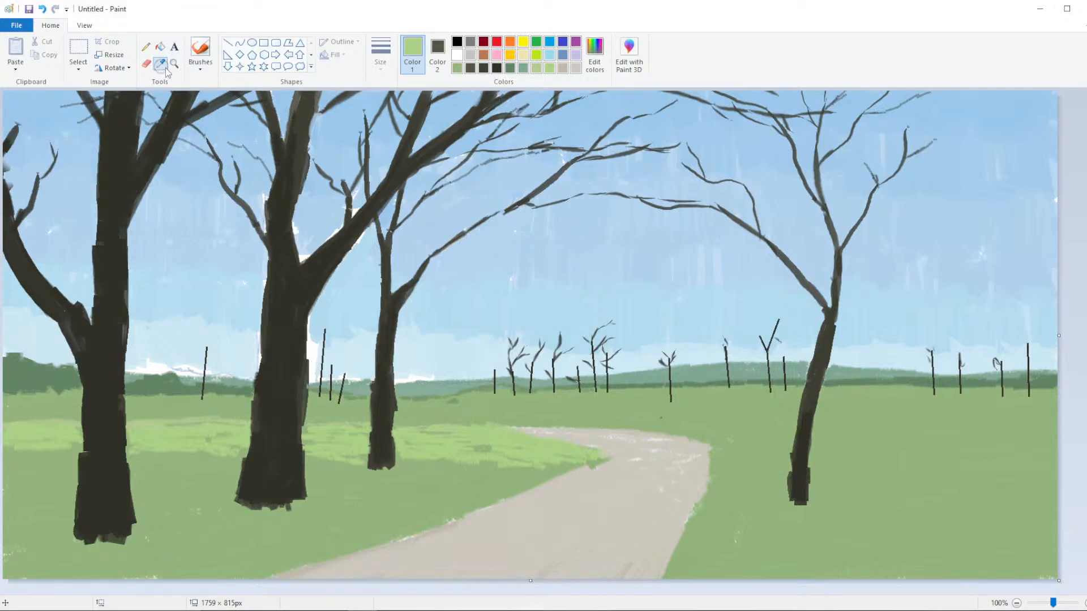
pyautogui.click(540, 414)
pyautogui.moveTo(498, 427); pyautogui.dragTo(537, 429)
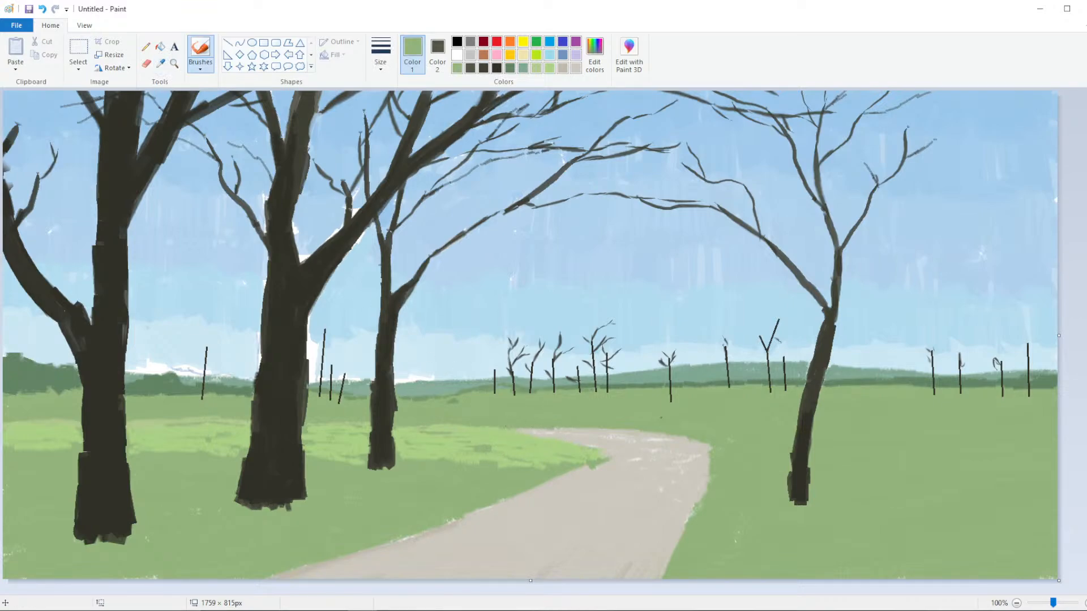
# Sample the path's beige and extend the path as a thin winding line from its upper bend to the horizon
pyautogui.click(160, 63)
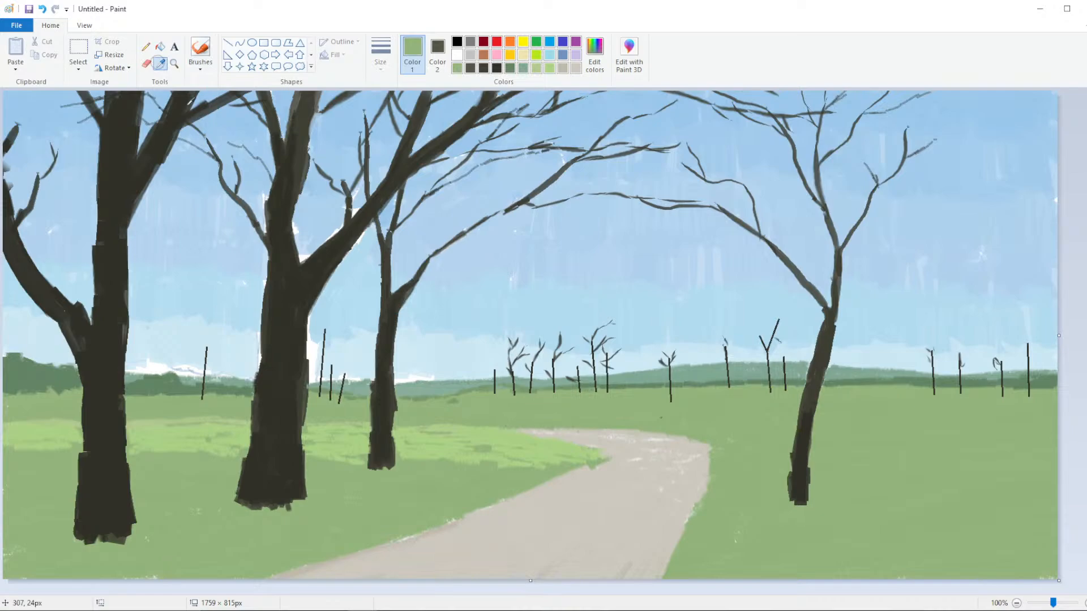
pyautogui.click(600, 445)
pyautogui.moveTo(562, 423)
pyautogui.mouseDown()
pyautogui.moveTo(521, 431)
pyautogui.moveTo(653, 401)
pyautogui.moveTo(620, 394)
pyautogui.mouseUp()
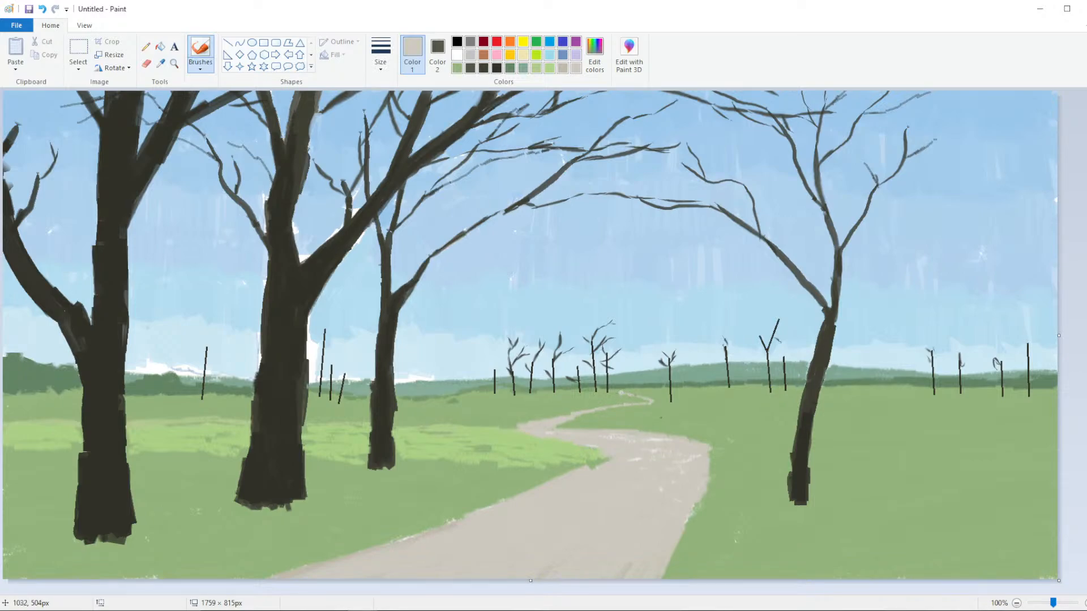
# Sample the light grass green, paint highlights beside the path's distant bend, and undo the last stroke
pyautogui.click(161, 63)
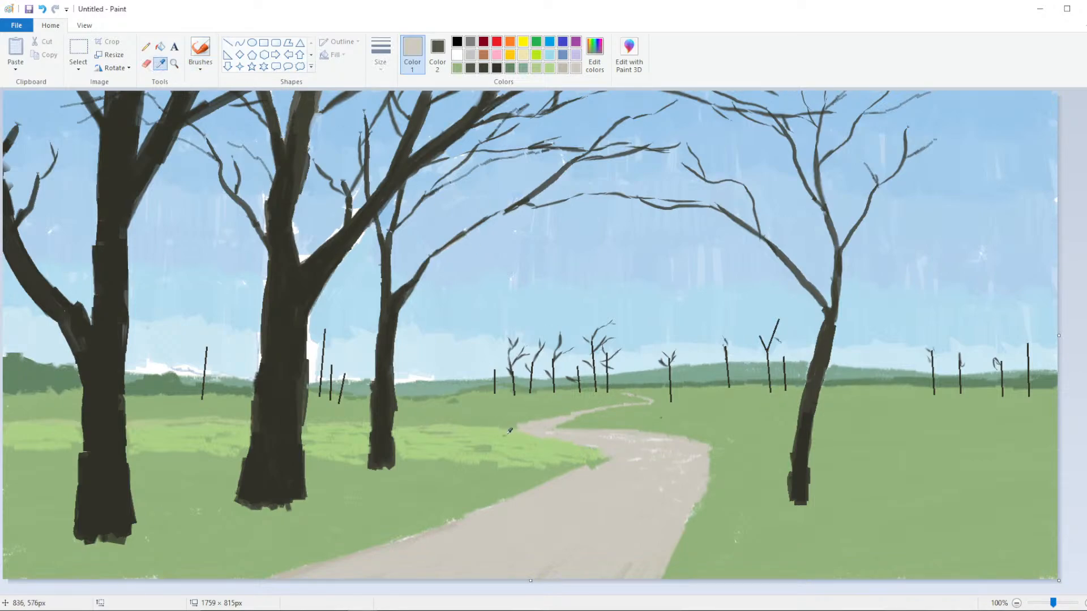
pyautogui.click(462, 411)
pyautogui.moveTo(495, 424); pyautogui.dragTo(454, 424)
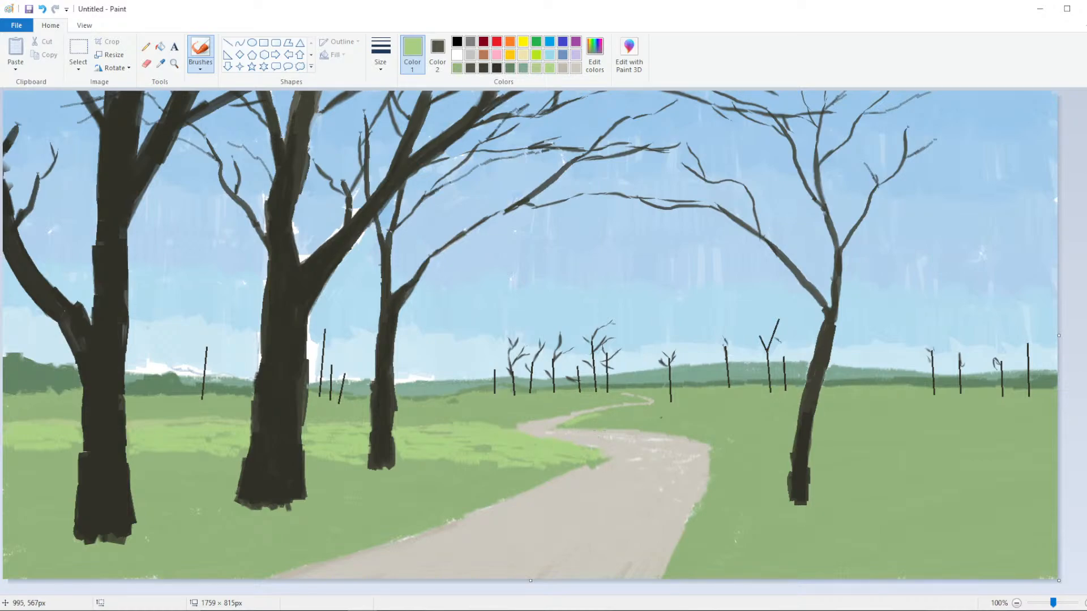
pyautogui.moveTo(565, 425); pyautogui.dragTo(587, 418)
pyautogui.hotkey('ctrl', 'z')
# Mix a softer light green (RGB 170, 196, 142) and brush it over the distant grass on both sides of the path
pyautogui.click(594, 54)
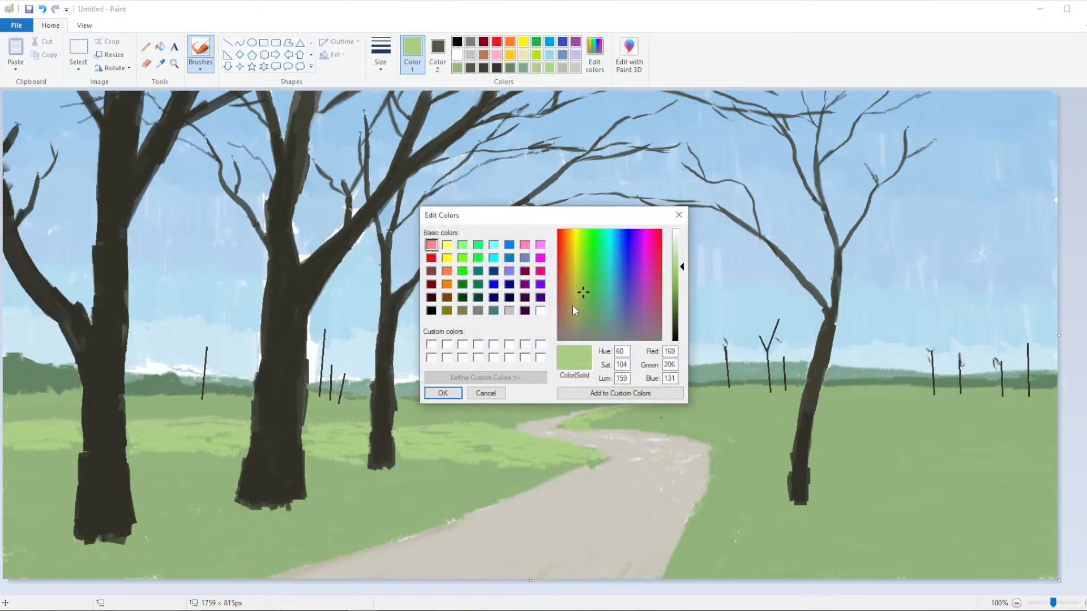
pyautogui.click(438, 393)
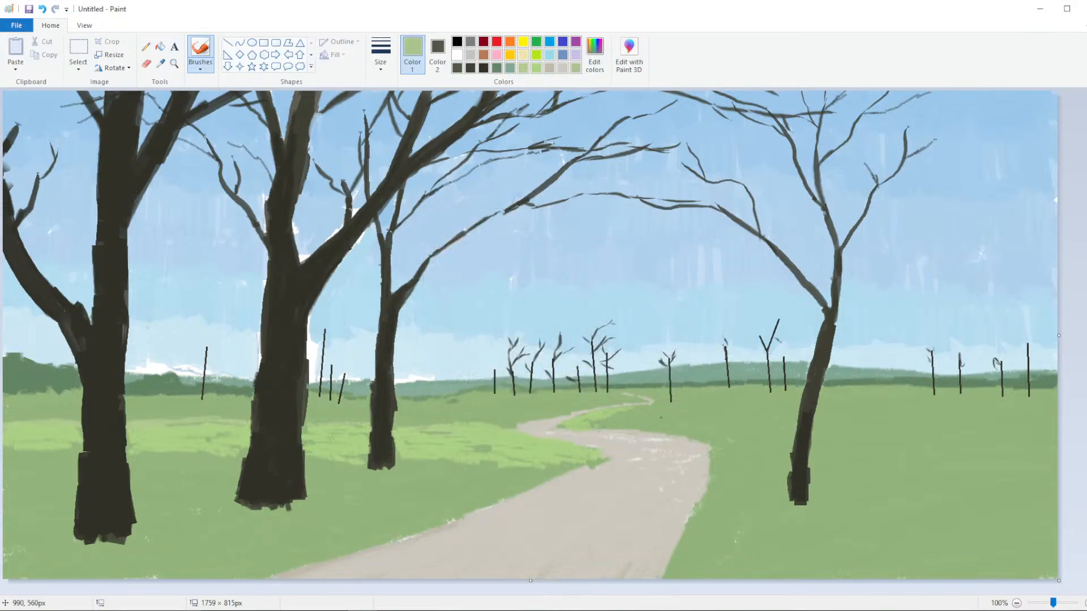
pyautogui.moveTo(659, 411)
pyautogui.mouseDown()
pyautogui.moveTo(612, 423)
pyautogui.moveTo(723, 403)
pyautogui.moveTo(706, 411)
pyautogui.mouseUp()
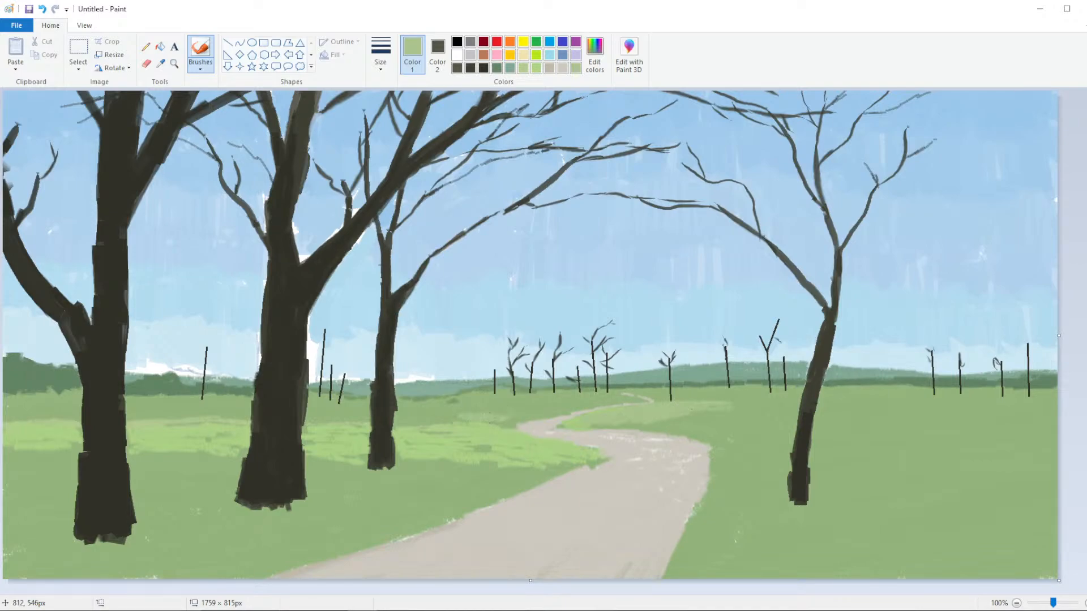
pyautogui.moveTo(458, 416); pyautogui.dragTo(416, 418)
pyautogui.moveTo(507, 412); pyautogui.dragTo(434, 408)
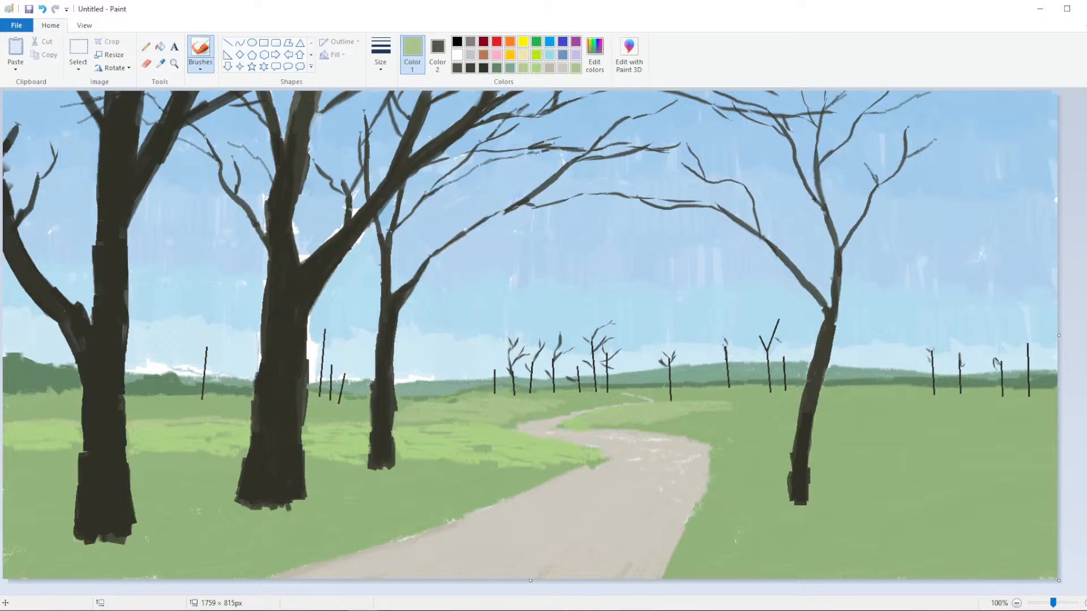
pyautogui.moveTo(699, 413)
pyautogui.mouseDown()
pyautogui.moveTo(719, 417)
pyautogui.moveTo(696, 427)
pyautogui.moveTo(782, 408)
pyautogui.moveTo(777, 426)
pyautogui.moveTo(787, 423)
pyautogui.moveTo(740, 439)
pyautogui.mouseUp()
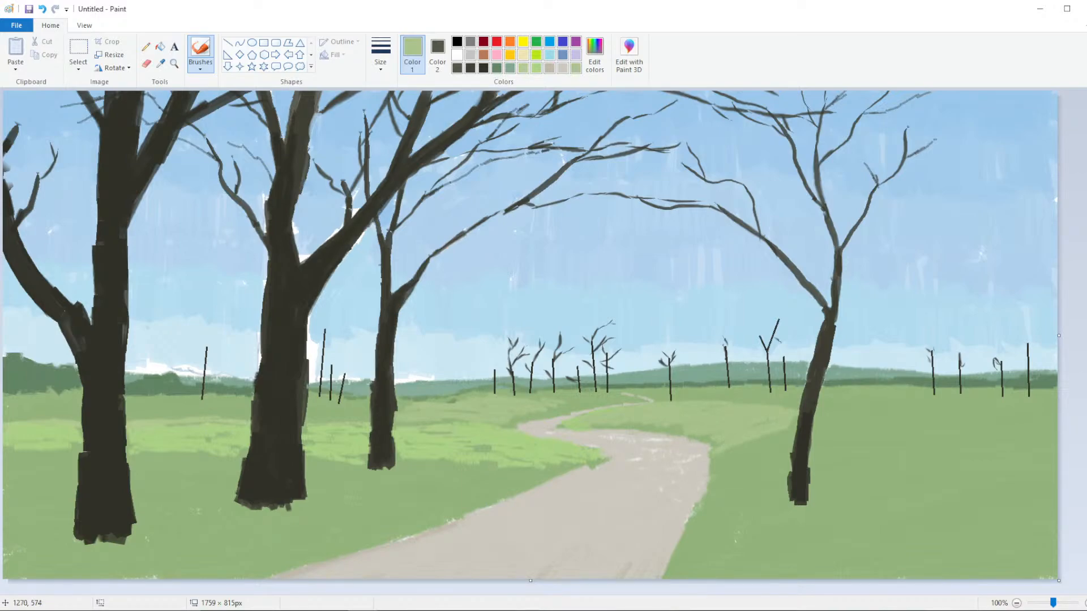
# Darken the green to RGB 152, 179, 128 and shade the grass beside the path's outer bend
pyautogui.click(594, 54)
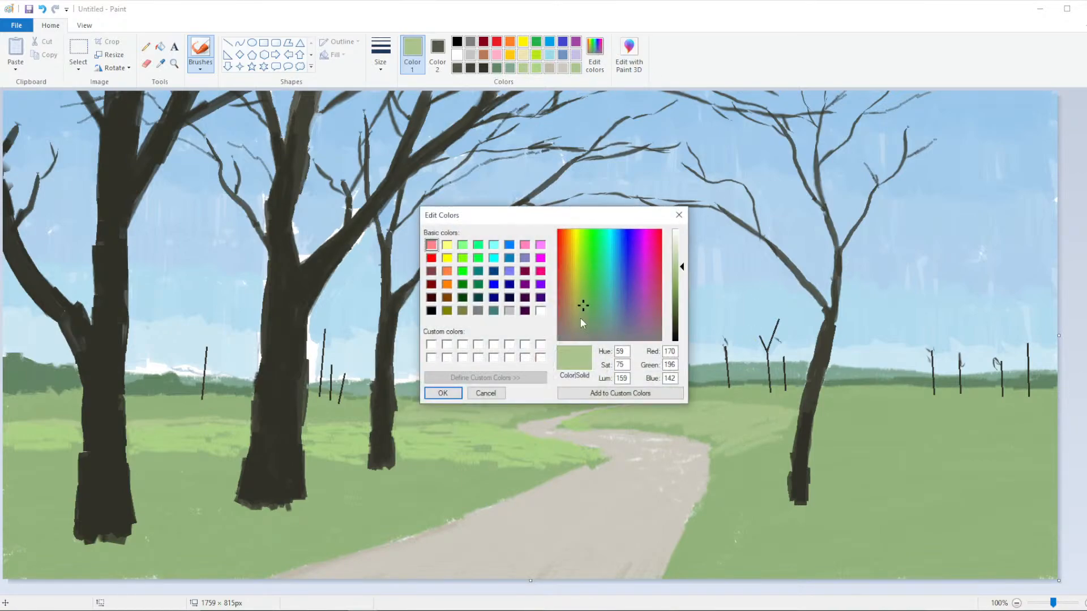
pyautogui.click(676, 277)
pyautogui.click(443, 393)
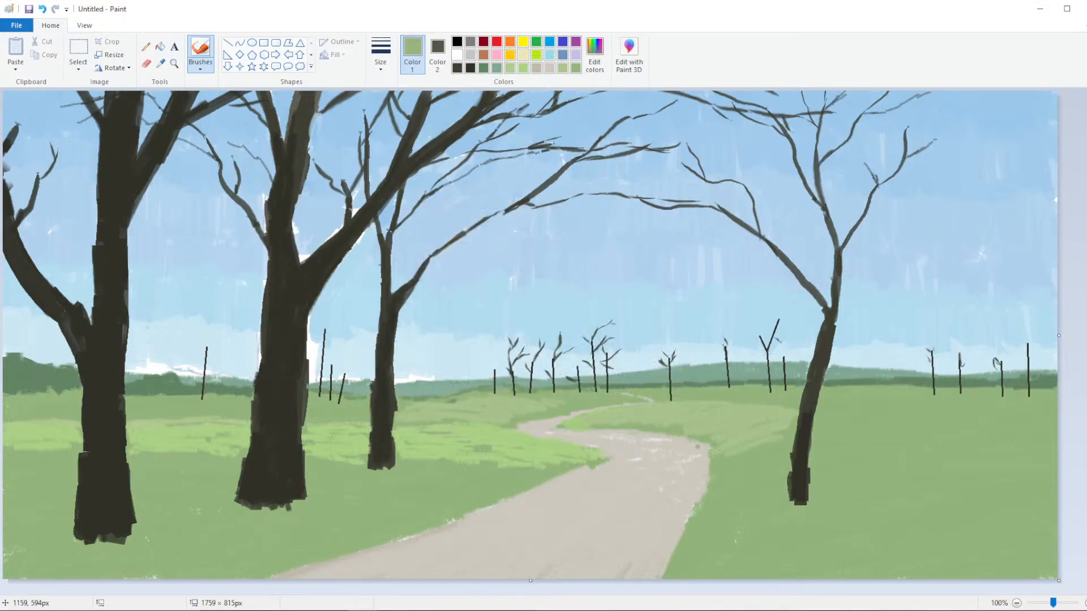
pyautogui.moveTo(732, 456); pyautogui.dragTo(727, 445)
# Mix a slightly lighter green, streak it across the field behind the thin foreground tree, and check the whole picture at reduced size
pyautogui.click(595, 53)
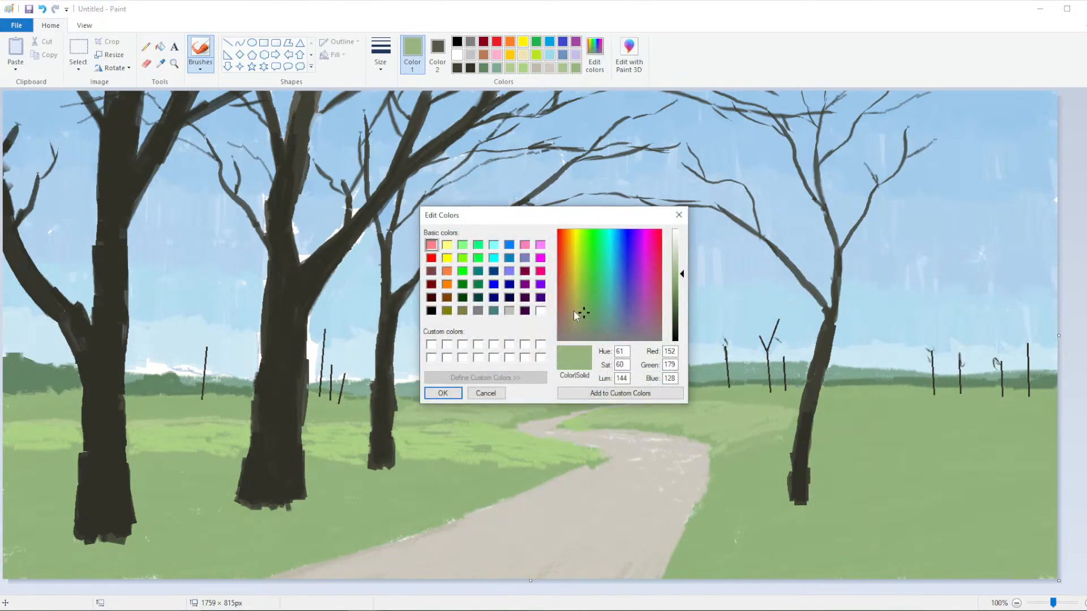
pyautogui.click(675, 272)
pyautogui.click(443, 393)
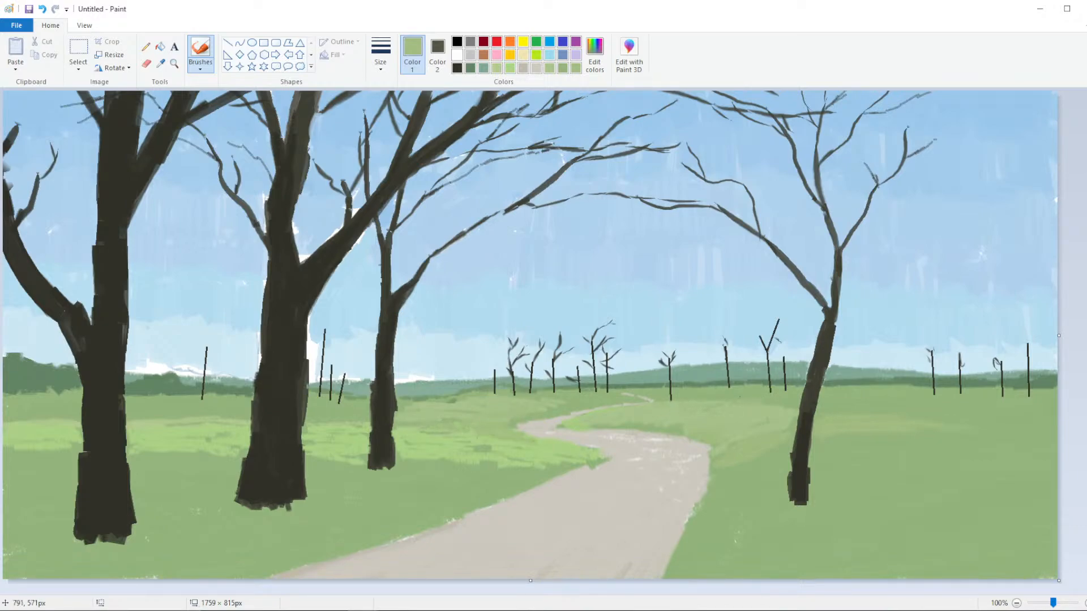
pyautogui.scroll(-2, 586, 444)
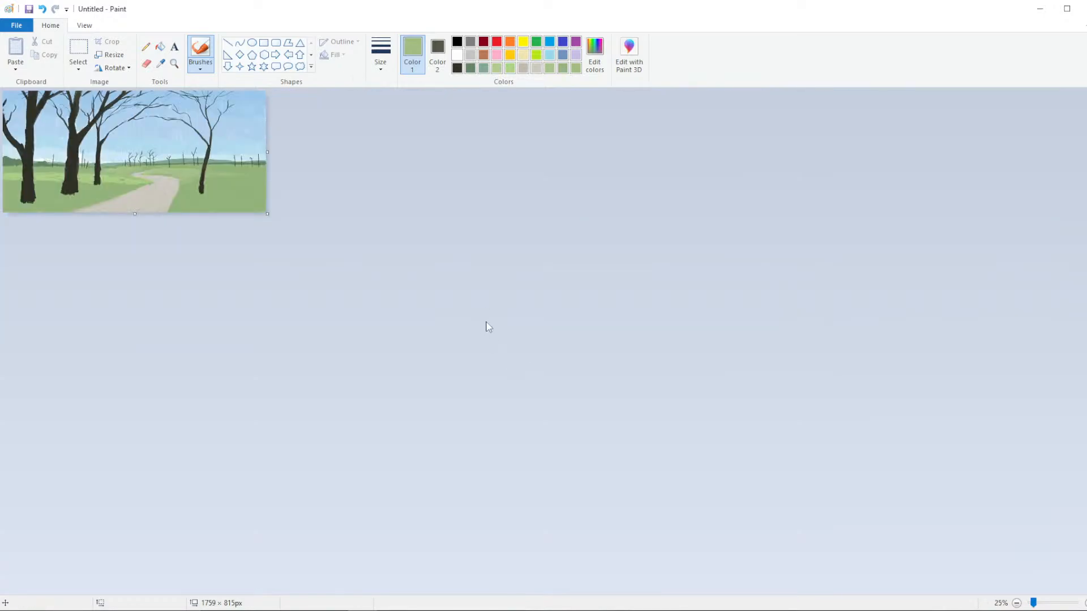
pyautogui.scroll(2, 485, 325)
pyautogui.scroll(-1, 485, 321)
pyautogui.scroll(1, 470, 324)
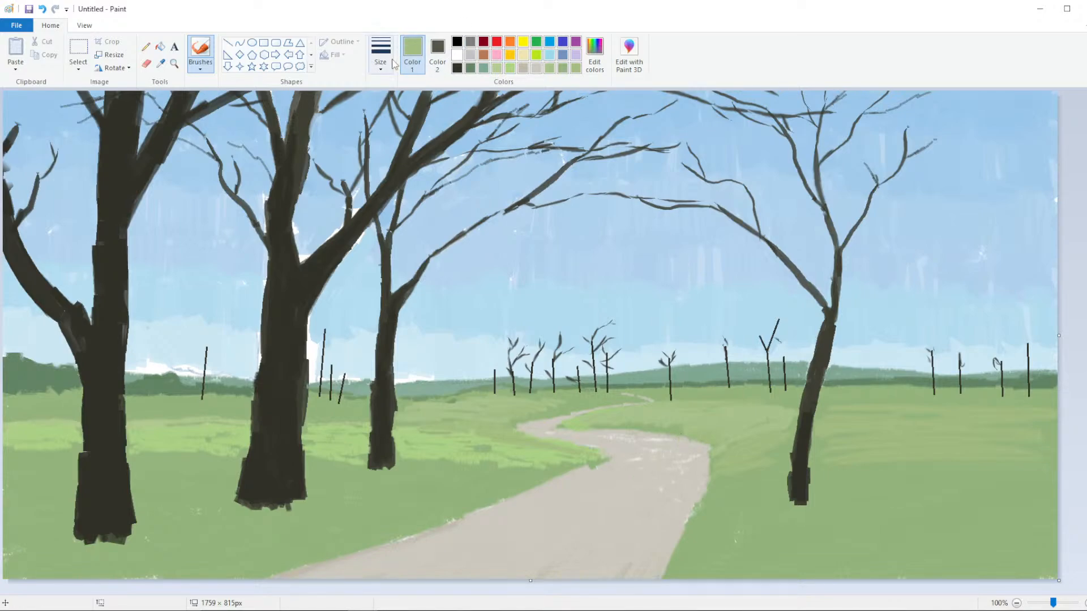
# Mix a muted dark green from the hill colour and dab first foliage onto the small central horizon trees with a larger brush
pyautogui.click(483, 68)
pyautogui.click(609, 58)
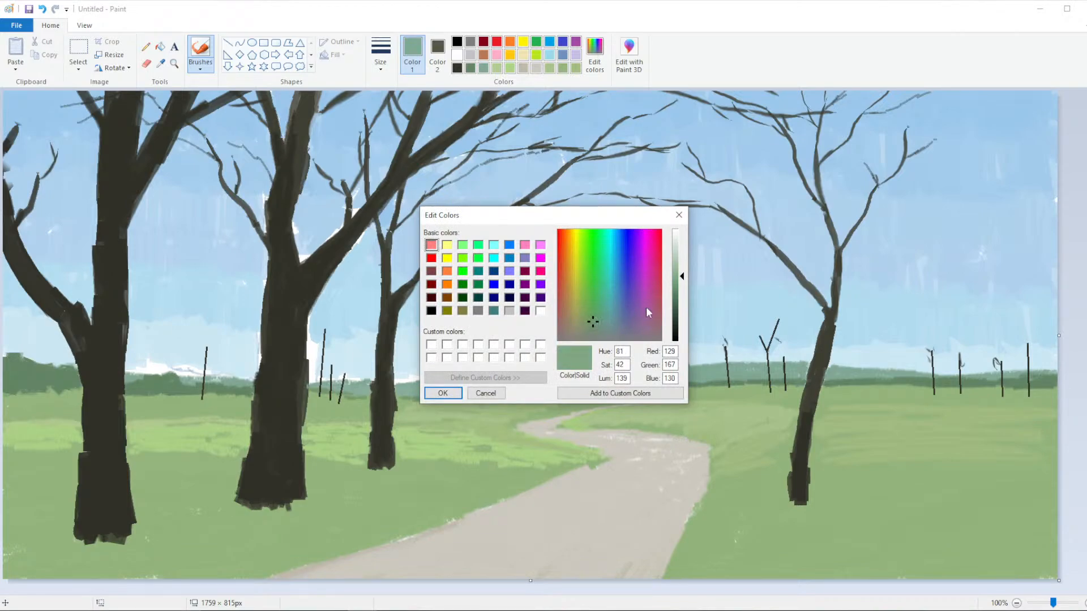
pyautogui.click(678, 296)
pyautogui.click(444, 394)
pyautogui.click(595, 55)
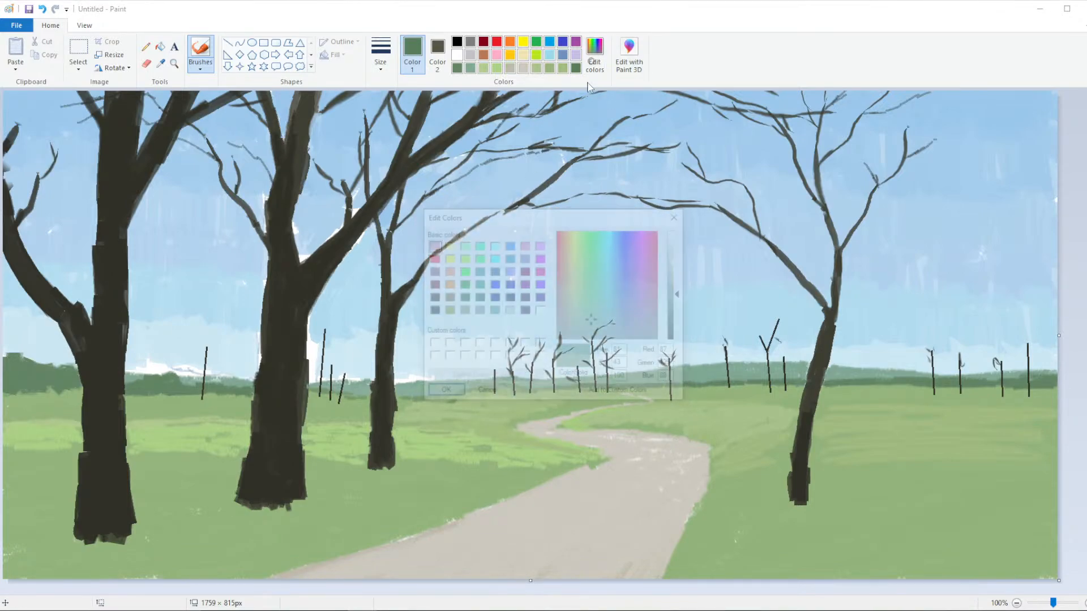
pyautogui.click(584, 325)
pyautogui.click(585, 321)
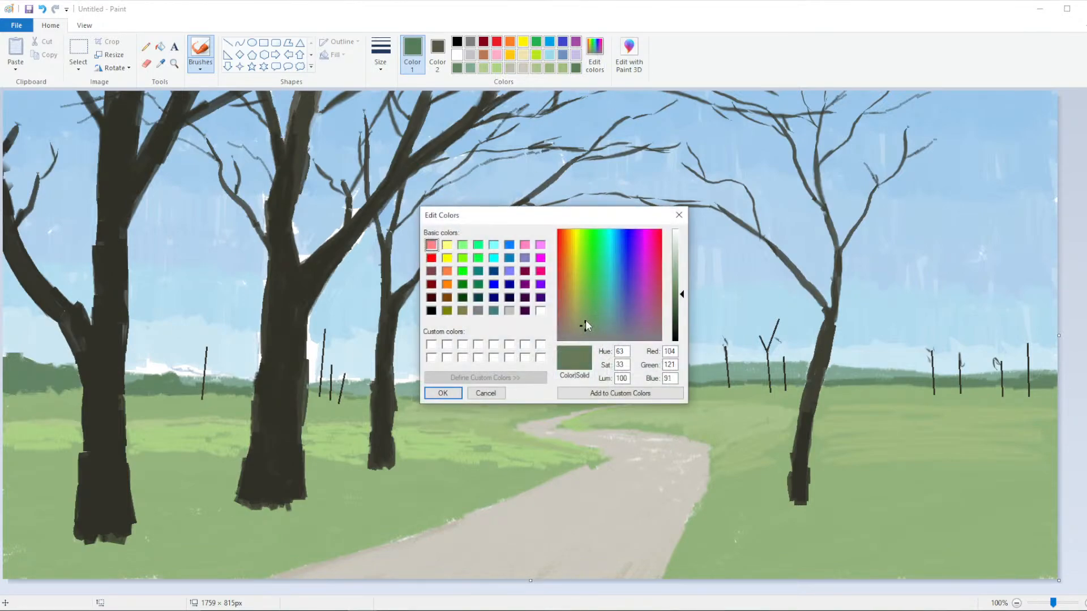
pyautogui.click(443, 393)
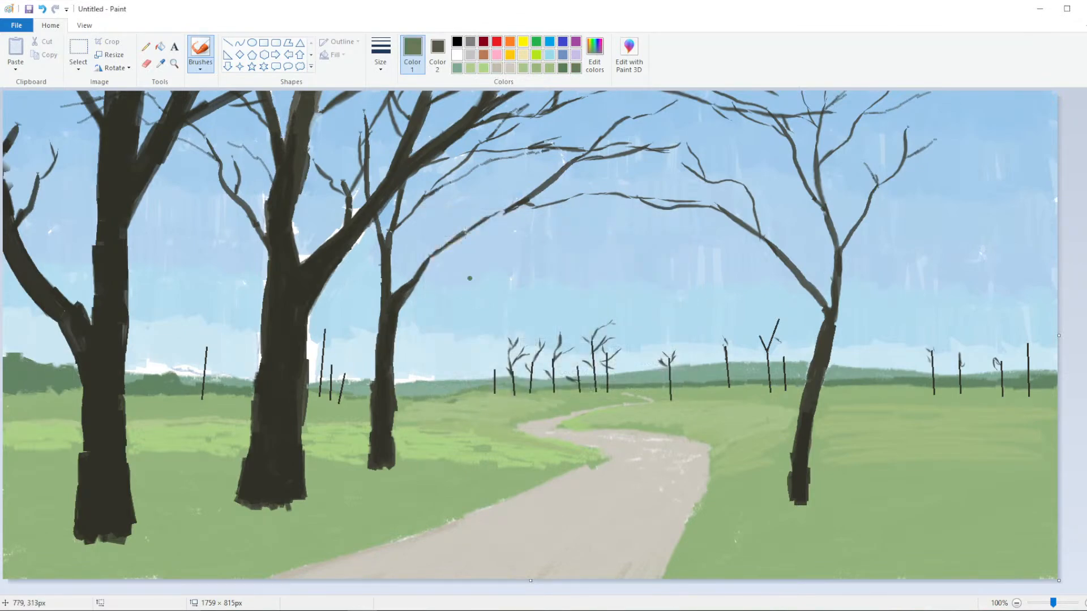
pyautogui.click(381, 57)
pyautogui.click(373, 137)
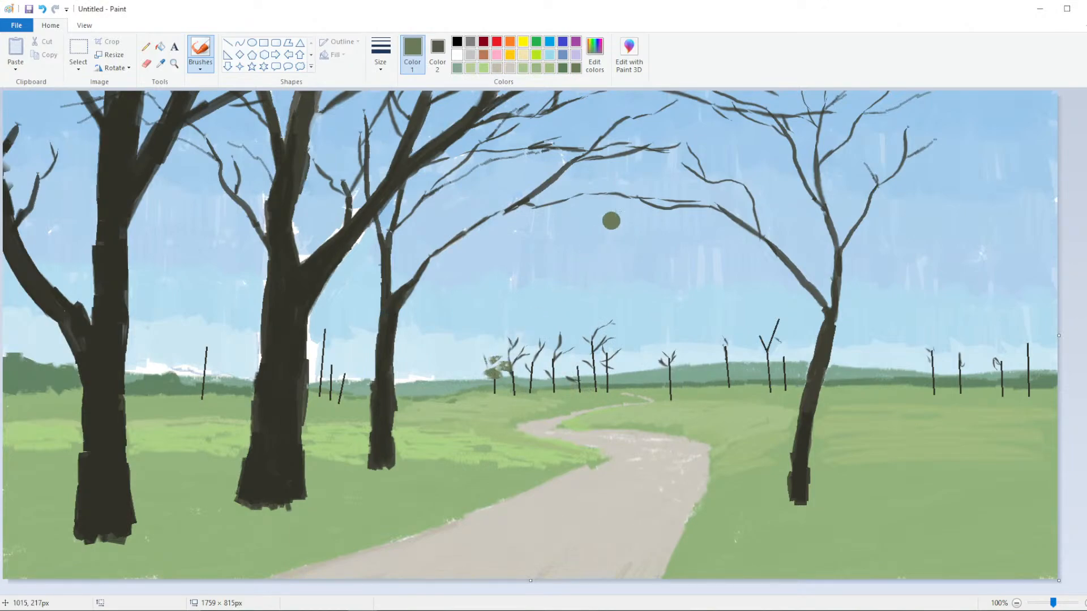
# Darken the foliage green and paint leafy crowns on the small horizon trees from the central group to the thin foreground tree
pyautogui.click(595, 54)
pyautogui.click(674, 304)
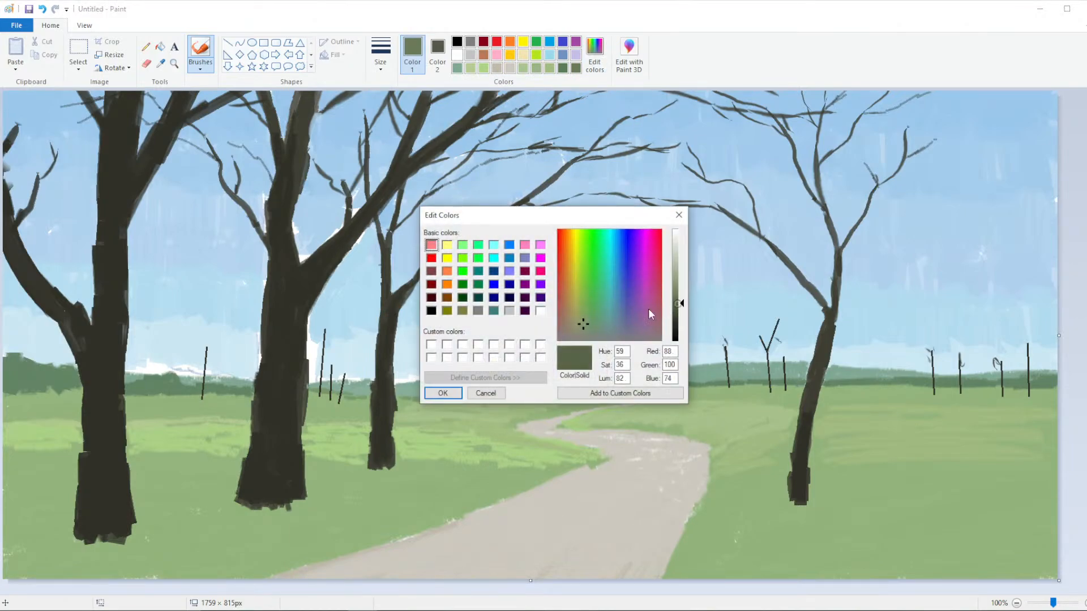
pyautogui.click(450, 392)
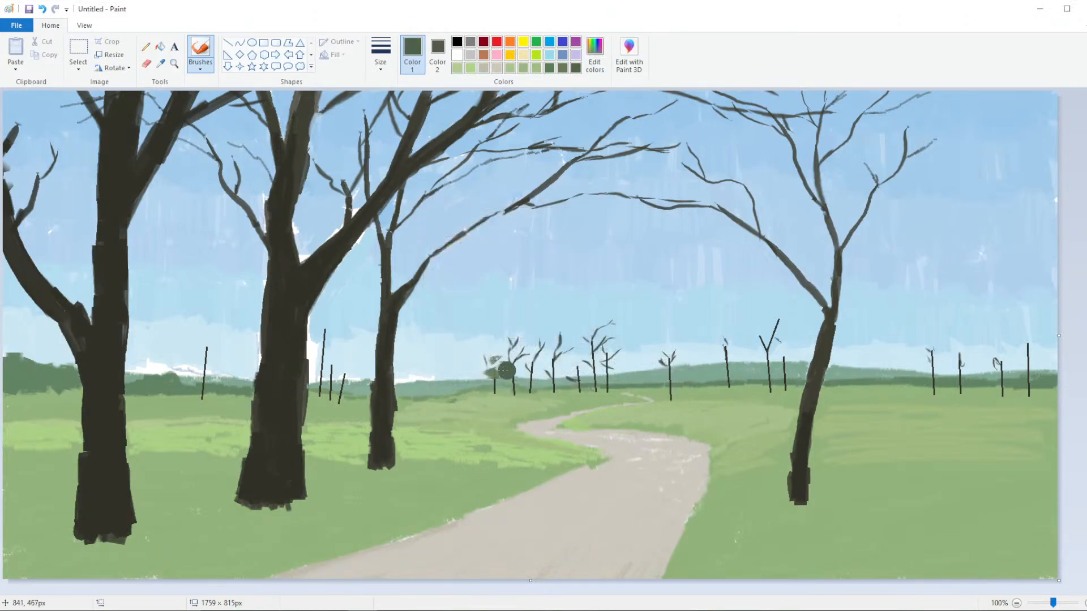
pyautogui.moveTo(484, 371)
pyautogui.mouseDown()
pyautogui.moveTo(517, 345)
pyautogui.moveTo(514, 376)
pyautogui.moveTo(512, 361)
pyautogui.moveTo(478, 384)
pyautogui.moveTo(519, 378)
pyautogui.moveTo(533, 348)
pyautogui.moveTo(541, 374)
pyautogui.moveTo(559, 354)
pyautogui.moveTo(570, 375)
pyautogui.moveTo(578, 360)
pyautogui.moveTo(625, 391)
pyautogui.moveTo(628, 374)
pyautogui.moveTo(601, 350)
pyautogui.moveTo(659, 374)
pyautogui.moveTo(667, 355)
pyautogui.moveTo(680, 367)
pyautogui.moveTo(672, 383)
pyautogui.moveTo(683, 377)
pyautogui.moveTo(660, 381)
pyautogui.moveTo(725, 363)
pyautogui.moveTo(733, 346)
pyautogui.moveTo(716, 336)
pyautogui.moveTo(728, 366)
pyautogui.moveTo(714, 357)
pyautogui.moveTo(736, 364)
pyautogui.moveTo(740, 346)
pyautogui.moveTo(723, 335)
pyautogui.moveTo(709, 364)
pyautogui.moveTo(747, 374)
pyautogui.moveTo(757, 344)
pyautogui.moveTo(763, 356)
pyautogui.moveTo(748, 363)
pyautogui.moveTo(755, 340)
pyautogui.moveTo(768, 341)
pyautogui.moveTo(784, 376)
pyautogui.moveTo(776, 349)
pyautogui.mouseUp()
pyautogui.moveTo(592, 343)
pyautogui.mouseDown()
pyautogui.moveTo(603, 326)
pyautogui.moveTo(555, 339)
pyautogui.moveTo(574, 357)
pyautogui.mouseUp()
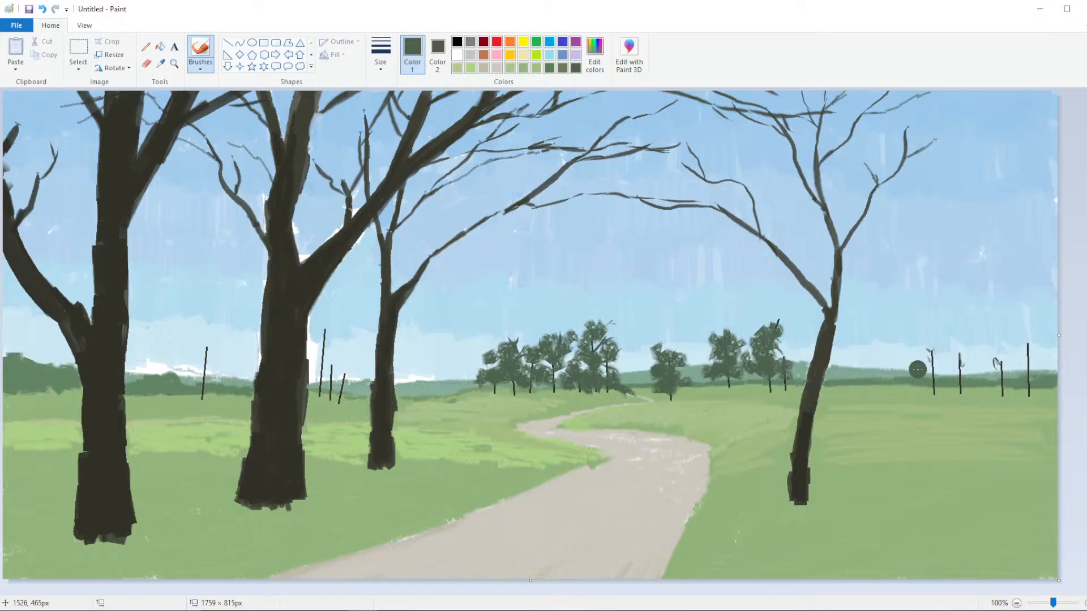
# Paint muted green foliage on the bare distant trunks along the horizon, on the far right and between the large left trees
pyautogui.moveTo(918, 369)
pyautogui.mouseDown()
pyautogui.moveTo(929, 349)
pyautogui.moveTo(937, 374)
pyautogui.moveTo(917, 375)
pyautogui.moveTo(960, 360)
pyautogui.moveTo(980, 375)
pyautogui.moveTo(967, 369)
pyautogui.moveTo(975, 385)
pyautogui.moveTo(1005, 381)
pyautogui.moveTo(1001, 366)
pyautogui.moveTo(1022, 374)
pyautogui.moveTo(996, 365)
pyautogui.moveTo(1038, 350)
pyautogui.moveTo(1033, 378)
pyautogui.moveTo(1053, 382)
pyautogui.moveTo(1026, 362)
pyautogui.moveTo(1053, 354)
pyautogui.mouseUp()
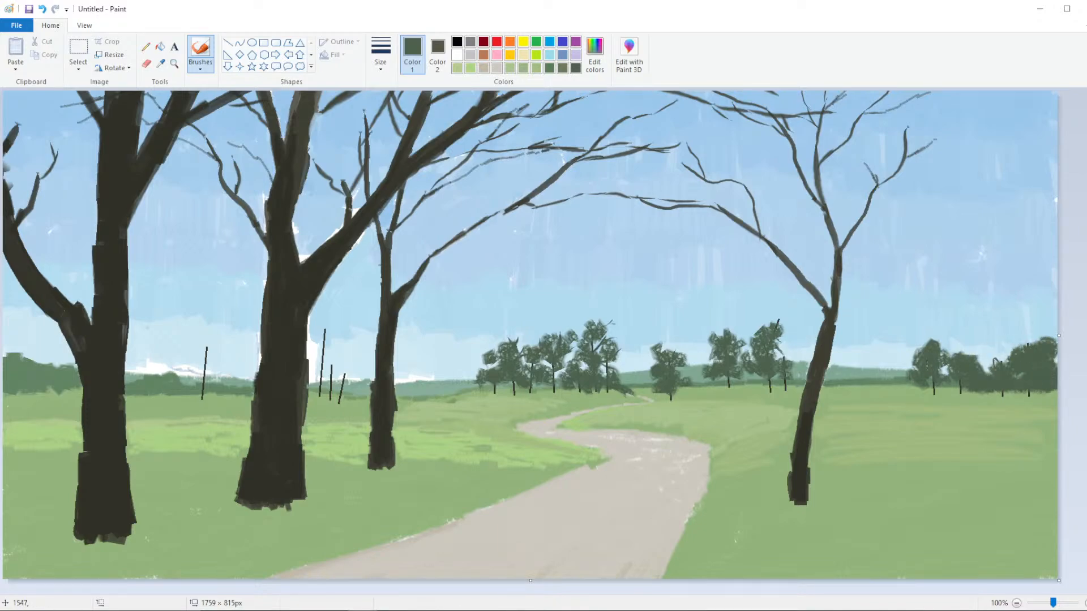
pyautogui.moveTo(907, 381)
pyautogui.mouseDown()
pyautogui.moveTo(858, 379)
pyautogui.moveTo(883, 368)
pyautogui.moveTo(861, 385)
pyautogui.moveTo(898, 377)
pyautogui.moveTo(843, 379)
pyautogui.moveTo(856, 383)
pyautogui.mouseUp()
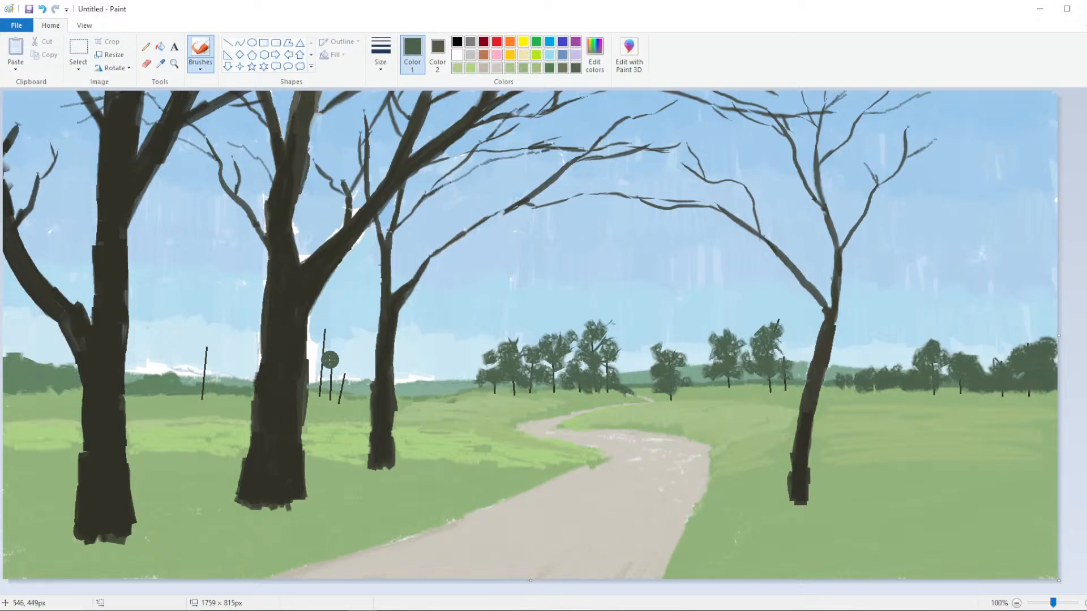
pyautogui.moveTo(330, 360)
pyautogui.mouseDown()
pyautogui.moveTo(343, 379)
pyautogui.moveTo(324, 330)
pyautogui.moveTo(346, 375)
pyautogui.moveTo(325, 380)
pyautogui.moveTo(352, 386)
pyautogui.mouseUp()
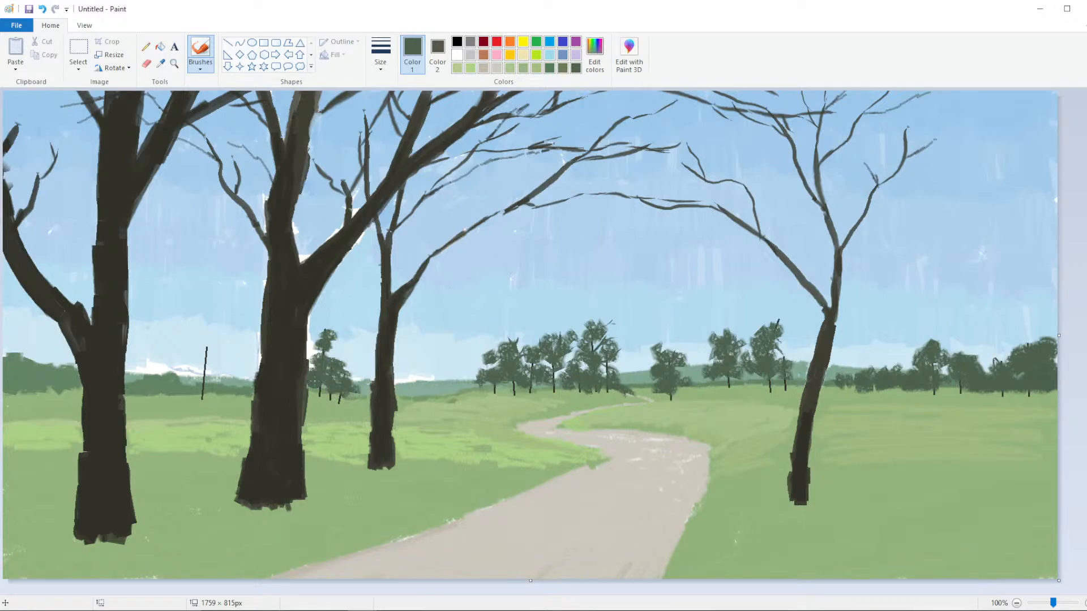
pyautogui.moveTo(197, 358)
pyautogui.mouseDown()
pyautogui.moveTo(216, 370)
pyautogui.moveTo(200, 346)
pyautogui.moveTo(215, 351)
pyautogui.moveTo(184, 373)
pyautogui.moveTo(243, 390)
pyautogui.mouseUp()
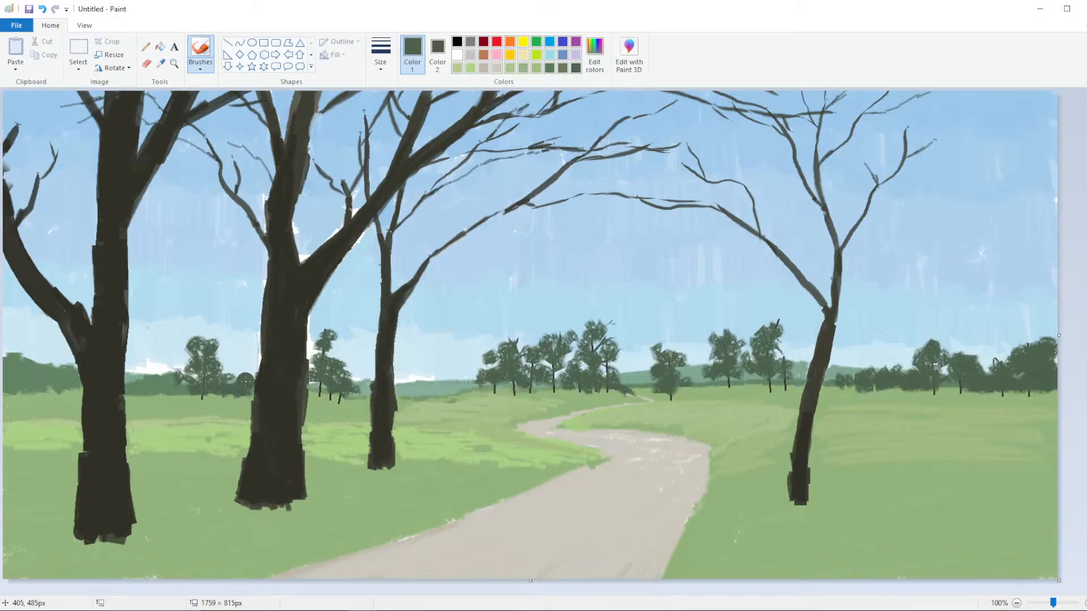
pyautogui.keyDown('ctrl'); pyautogui.scroll(-2, 279, 317); pyautogui.keyUp('ctrl')
pyautogui.keyDown('ctrl'); pyautogui.scroll(2, 330, 306); pyautogui.keyUp('ctrl')
# Mix a darker green (Red 67, Green 85, Blue 62) and paint low bushes beneath the distant trees at the meadow's right edge
pyautogui.click(595, 59)
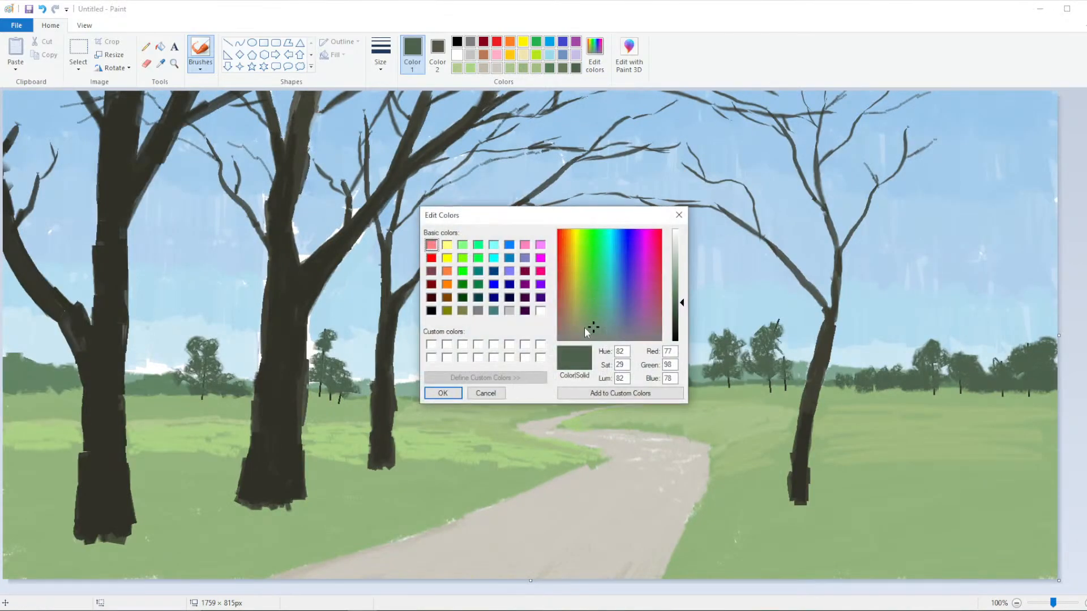
pyautogui.click(588, 324)
pyautogui.click(682, 314)
pyautogui.click(443, 393)
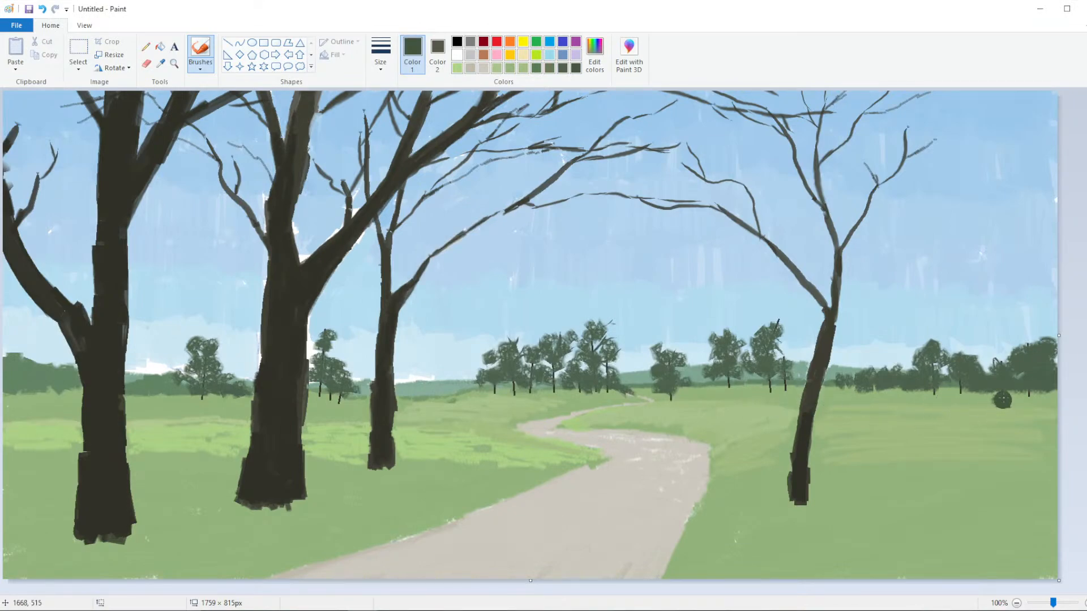
pyautogui.moveTo(1019, 387); pyautogui.dragTo(1042, 397)
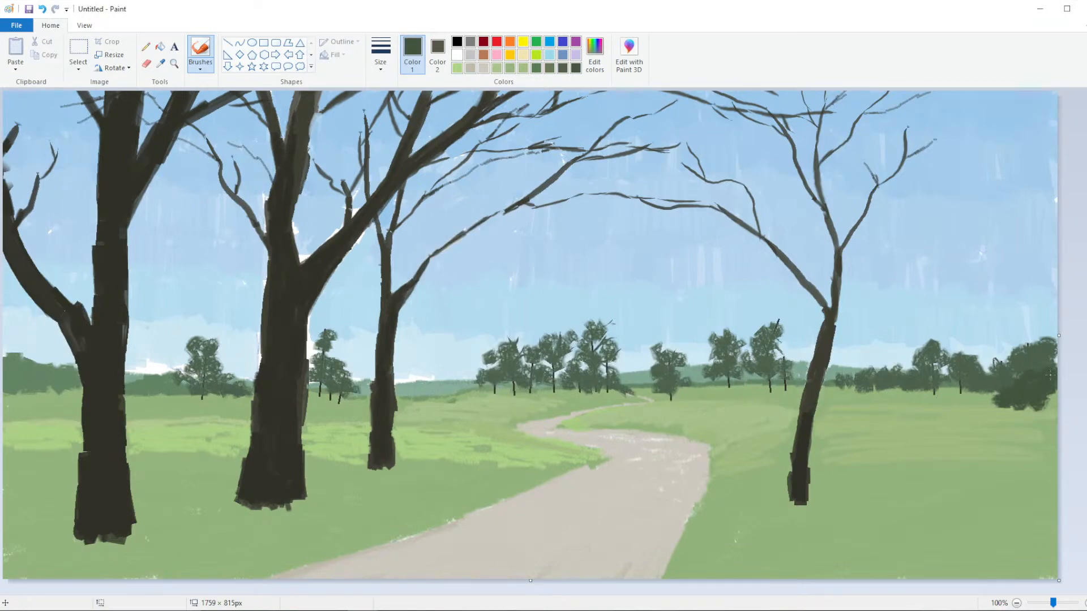
pyautogui.click(996, 402)
pyautogui.click(983, 403)
pyautogui.click(969, 402)
pyautogui.click(956, 403)
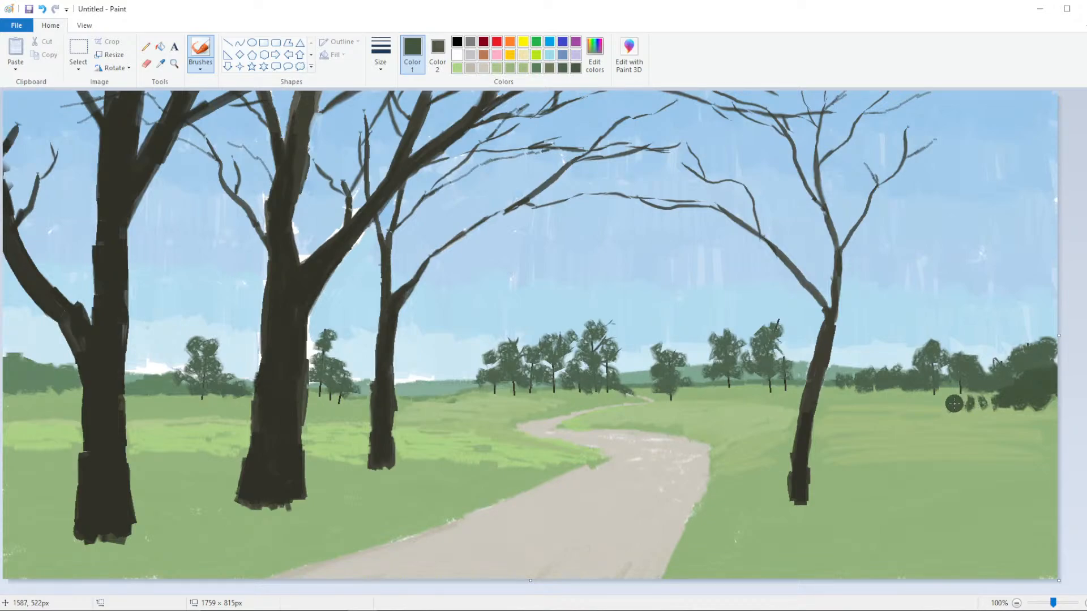
pyautogui.click(937, 402)
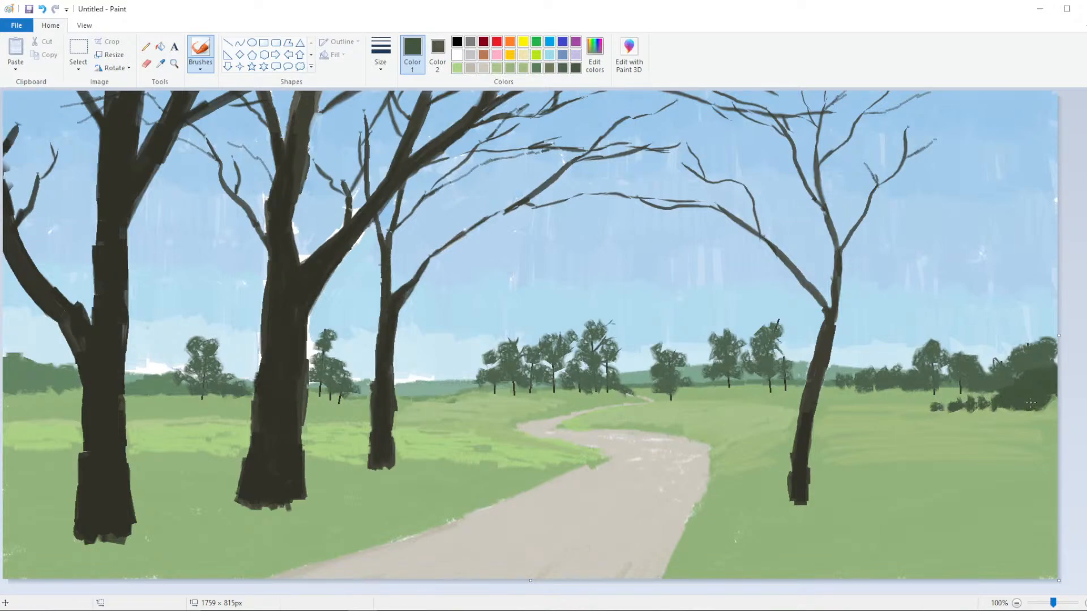
pyautogui.moveTo(954, 400); pyautogui.dragTo(999, 400)
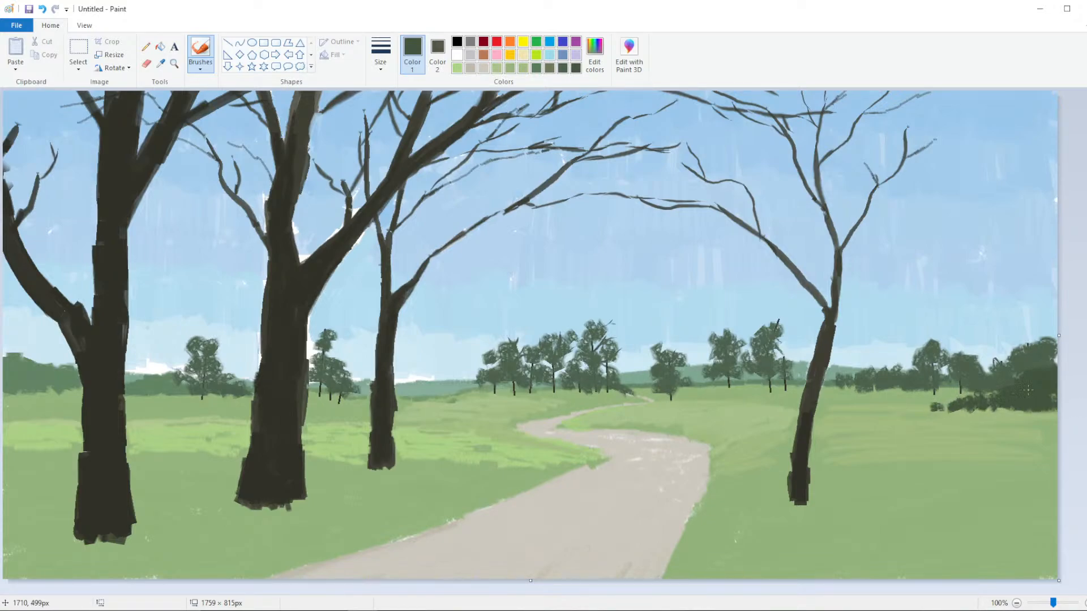
pyautogui.moveTo(931, 404)
pyautogui.mouseDown()
pyautogui.moveTo(892, 414)
pyautogui.moveTo(915, 408)
pyautogui.mouseUp()
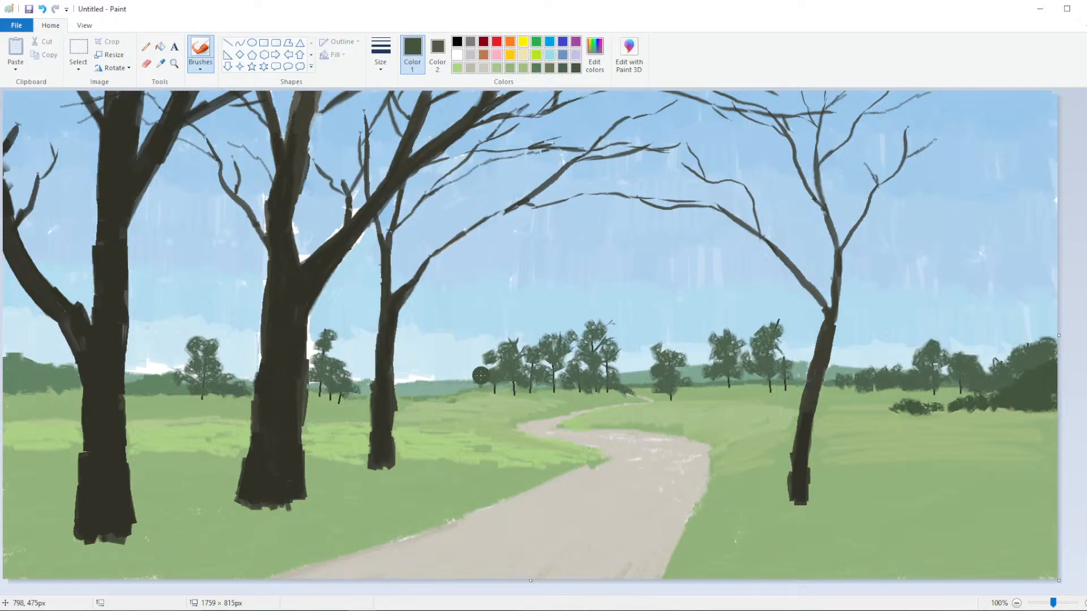
# Add darker green shading and bushes to the central distant trees and along the horizon behind the left trunks
pyautogui.moveTo(518, 363)
pyautogui.mouseDown()
pyautogui.moveTo(548, 363)
pyautogui.moveTo(529, 373)
pyautogui.moveTo(558, 361)
pyautogui.moveTo(552, 353)
pyautogui.moveTo(578, 374)
pyautogui.moveTo(582, 349)
pyautogui.mouseUp()
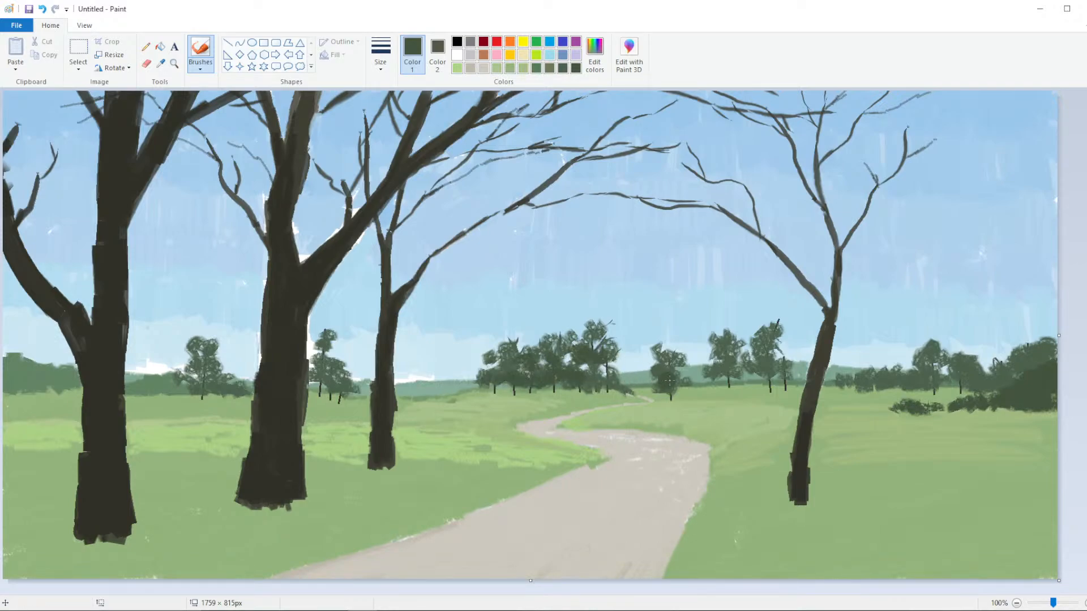
pyautogui.moveTo(685, 383)
pyautogui.mouseDown()
pyautogui.moveTo(720, 385)
pyautogui.moveTo(700, 372)
pyautogui.moveTo(729, 384)
pyautogui.moveTo(697, 393)
pyautogui.moveTo(735, 389)
pyautogui.moveTo(654, 401)
pyautogui.moveTo(759, 387)
pyautogui.mouseUp()
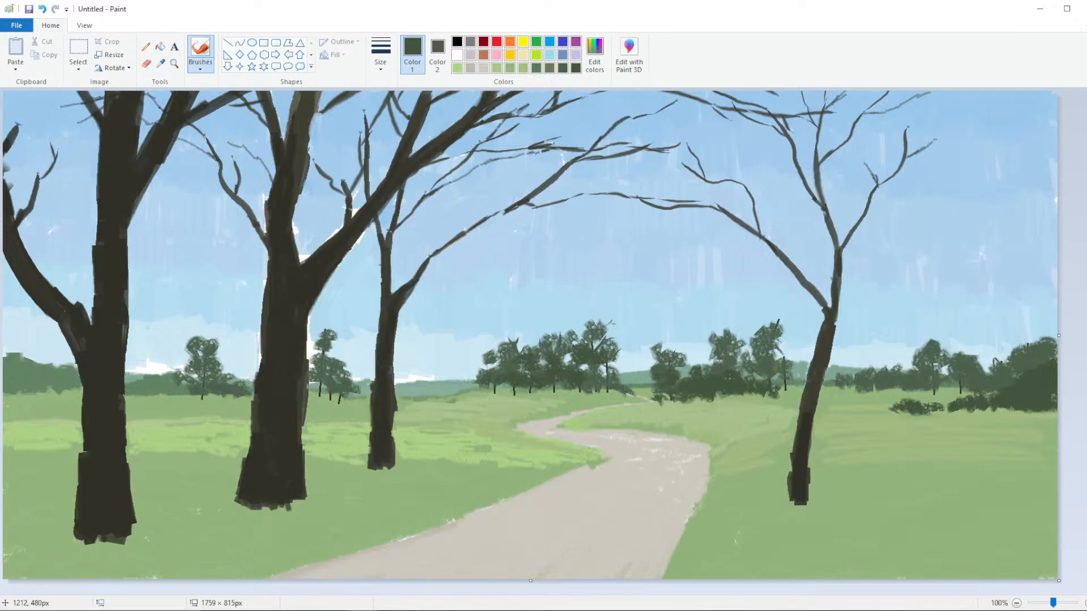
pyautogui.scroll(-3, 578, 293)
pyautogui.scroll(3, 576, 294)
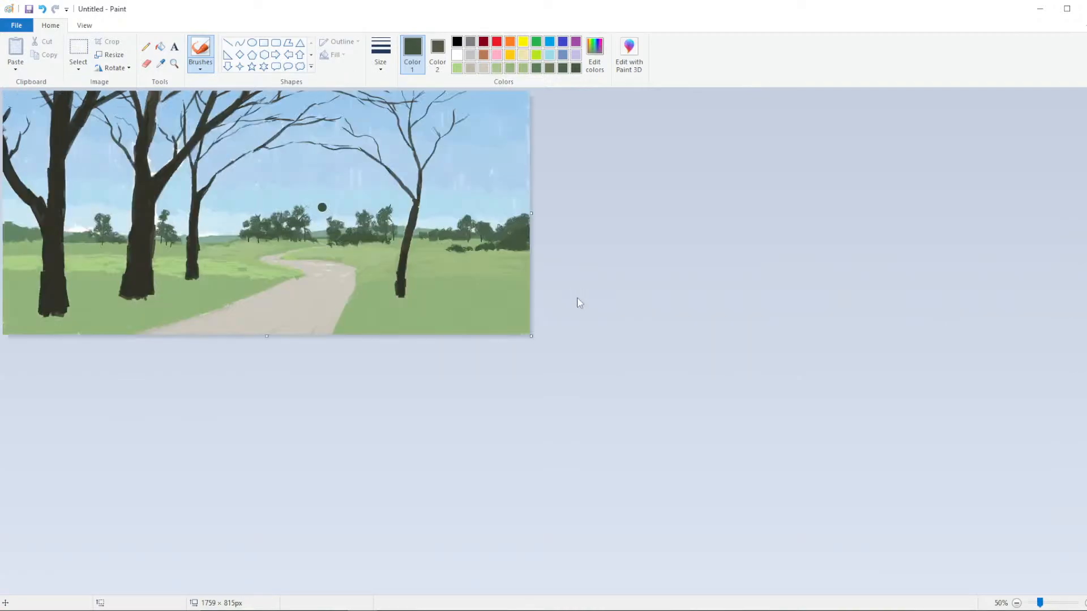
pyautogui.moveTo(132, 394)
pyautogui.mouseDown()
pyautogui.moveTo(215, 403)
pyautogui.moveTo(131, 392)
pyautogui.moveTo(229, 399)
pyautogui.mouseUp()
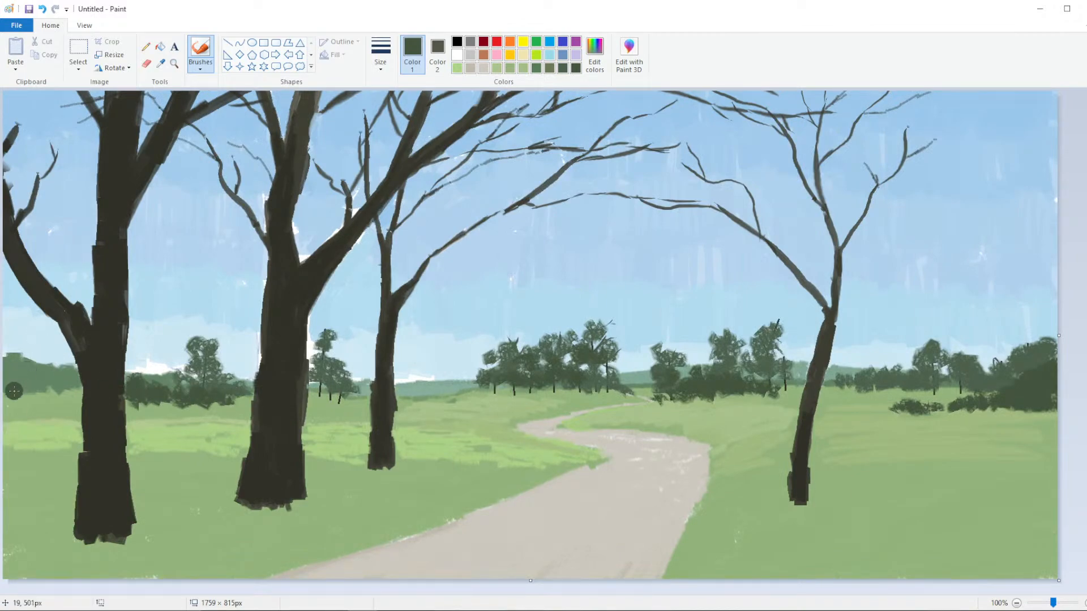
pyautogui.moveTo(5, 391)
pyautogui.mouseDown()
pyautogui.moveTo(63, 396)
pyautogui.moveTo(31, 380)
pyautogui.moveTo(61, 376)
pyautogui.moveTo(14, 374)
pyautogui.moveTo(62, 381)
pyautogui.moveTo(50, 369)
pyautogui.mouseUp()
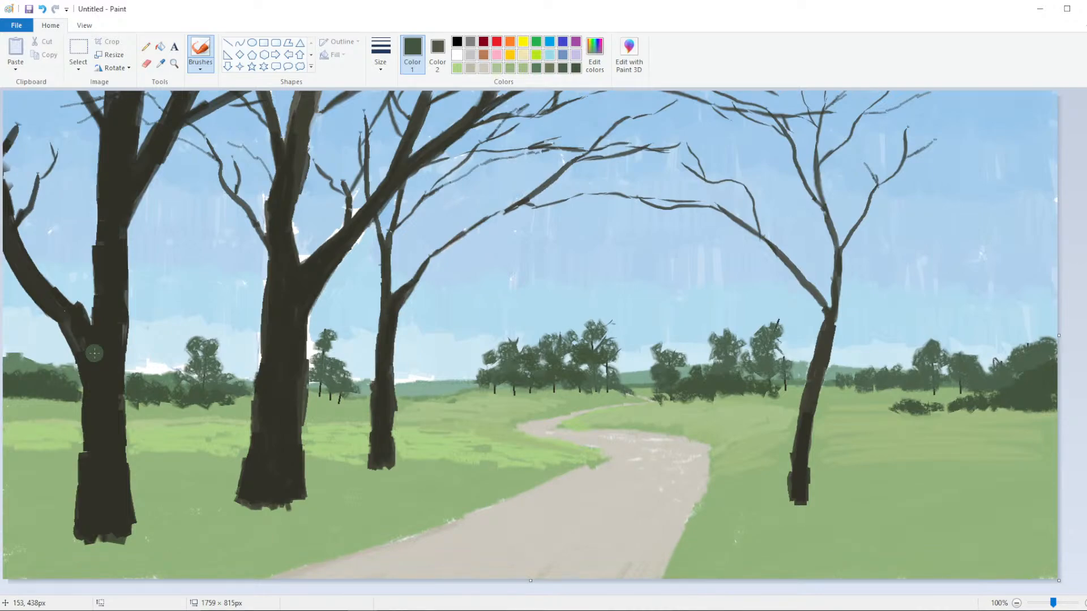
# Mix a very dark green (Red 40, Green 53, Blue 45) and choose the thickest brush size
pyautogui.click(595, 56)
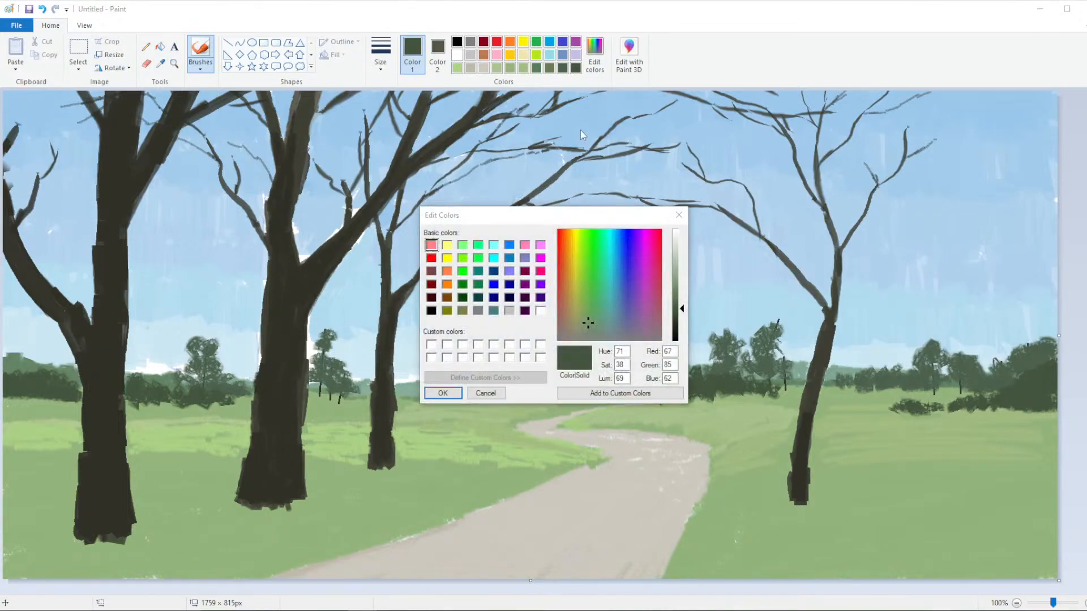
pyautogui.click(598, 324)
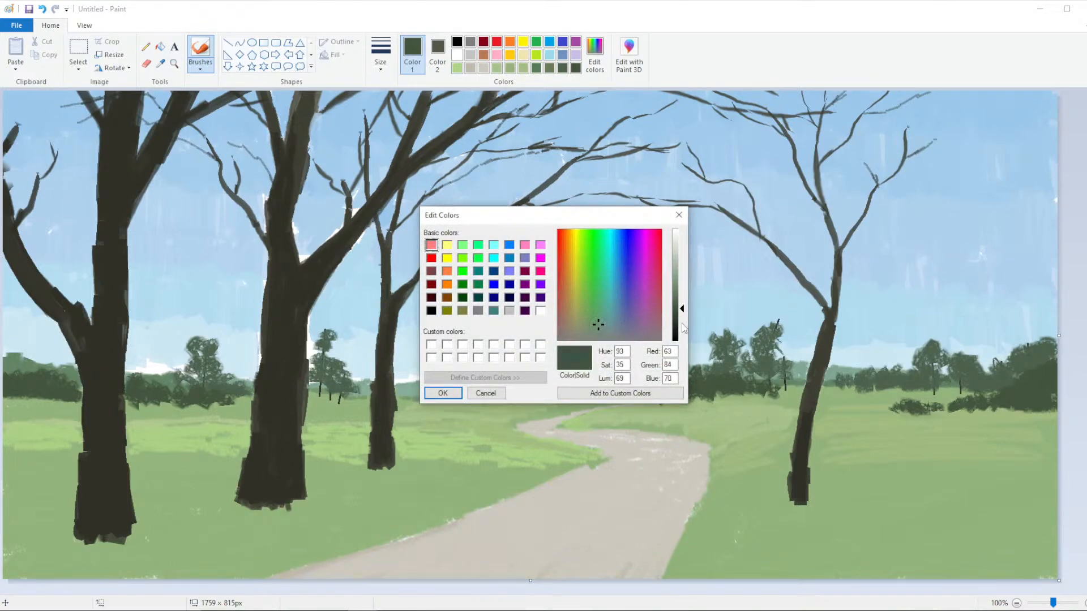
pyautogui.click(680, 321)
pyautogui.click(460, 393)
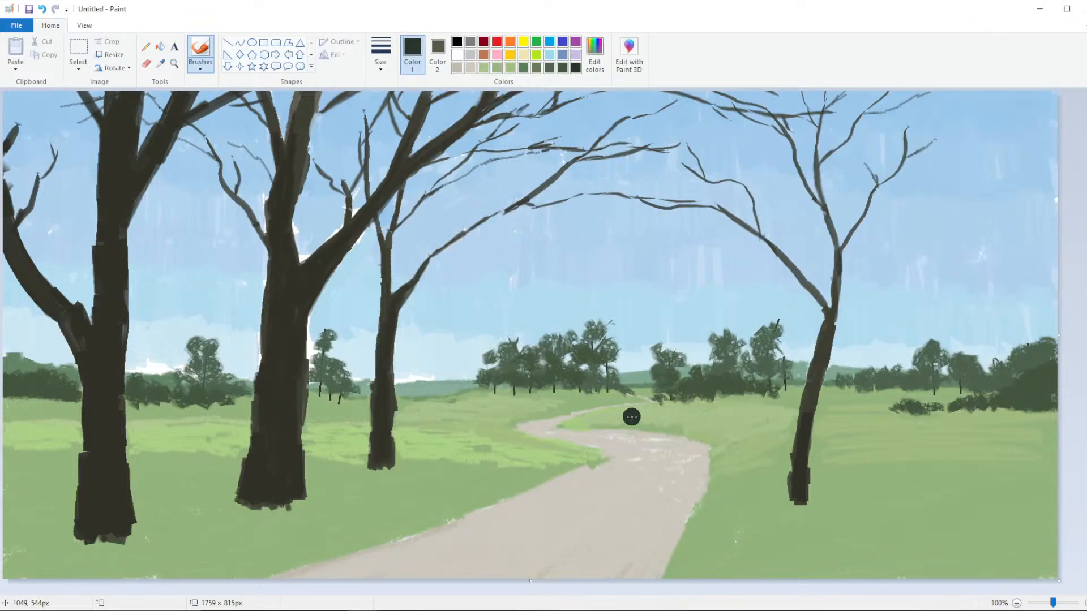
pyautogui.click(207, 70)
pyautogui.click(215, 79)
pyautogui.click(600, 71)
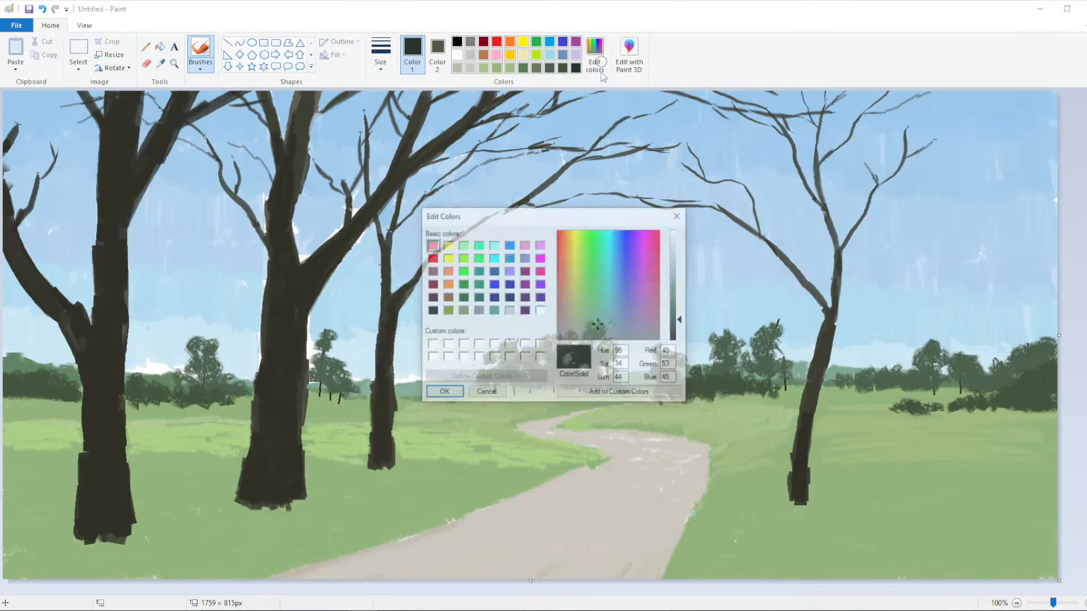
pyautogui.click(444, 393)
pyautogui.click(389, 48)
pyautogui.click(351, 151)
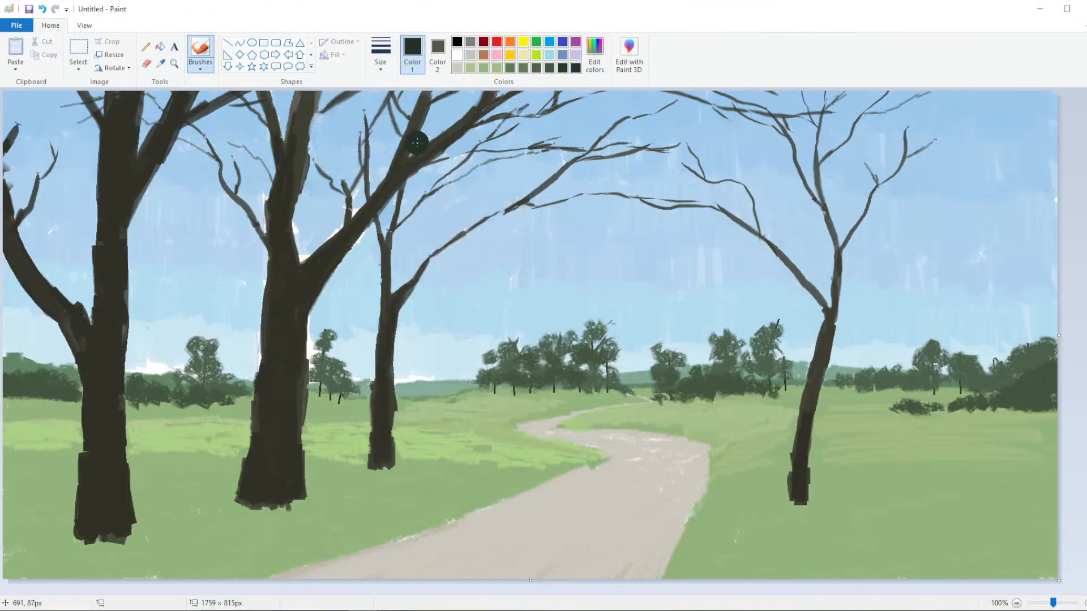
# Dab dark green leaf clusters over the second tree's crown and along the branches overhanging the path
pyautogui.moveTo(422, 142)
pyautogui.mouseDown()
pyautogui.moveTo(439, 165)
pyautogui.moveTo(447, 158)
pyautogui.moveTo(412, 141)
pyautogui.moveTo(469, 150)
pyautogui.moveTo(476, 120)
pyautogui.moveTo(450, 133)
pyautogui.moveTo(361, 136)
pyautogui.moveTo(385, 140)
pyautogui.moveTo(377, 124)
pyautogui.moveTo(358, 137)
pyautogui.moveTo(343, 128)
pyautogui.moveTo(355, 116)
pyautogui.moveTo(463, 102)
pyautogui.moveTo(525, 138)
pyautogui.moveTo(459, 99)
pyautogui.moveTo(518, 117)
pyautogui.moveTo(526, 100)
pyautogui.moveTo(611, 98)
pyautogui.moveTo(585, 116)
pyautogui.moveTo(504, 90)
pyautogui.moveTo(520, 104)
pyautogui.moveTo(611, 110)
pyautogui.moveTo(643, 97)
pyautogui.moveTo(627, 99)
pyautogui.moveTo(683, 99)
pyautogui.moveTo(636, 115)
pyautogui.moveTo(613, 107)
pyautogui.moveTo(643, 128)
pyautogui.moveTo(665, 109)
pyautogui.moveTo(613, 141)
pyautogui.mouseUp()
pyautogui.moveTo(600, 131)
pyautogui.mouseDown()
pyautogui.moveTo(616, 139)
pyautogui.moveTo(592, 129)
pyautogui.mouseUp()
pyautogui.moveTo(393, 97)
pyautogui.mouseDown()
pyautogui.moveTo(413, 107)
pyautogui.moveTo(380, 97)
pyautogui.moveTo(458, 104)
pyautogui.moveTo(417, 98)
pyautogui.moveTo(355, 117)
pyautogui.moveTo(344, 113)
pyautogui.moveTo(349, 98)
pyautogui.moveTo(299, 124)
pyautogui.moveTo(310, 126)
pyautogui.moveTo(277, 127)
pyautogui.moveTo(315, 123)
pyautogui.moveTo(298, 95)
pyautogui.moveTo(345, 110)
pyautogui.moveTo(308, 131)
pyautogui.moveTo(274, 173)
pyautogui.moveTo(305, 160)
pyautogui.moveTo(264, 152)
pyautogui.moveTo(247, 168)
pyautogui.moveTo(294, 165)
pyautogui.moveTo(269, 162)
pyautogui.moveTo(292, 180)
pyautogui.moveTo(314, 164)
pyautogui.moveTo(240, 183)
pyautogui.moveTo(256, 175)
pyautogui.moveTo(250, 212)
pyautogui.moveTo(267, 188)
pyautogui.moveTo(311, 184)
pyautogui.moveTo(301, 170)
pyautogui.moveTo(336, 202)
pyautogui.moveTo(305, 177)
pyautogui.moveTo(281, 175)
pyautogui.moveTo(268, 184)
pyautogui.moveTo(290, 193)
pyautogui.moveTo(228, 202)
pyautogui.moveTo(239, 217)
pyautogui.moveTo(227, 170)
pyautogui.moveTo(267, 164)
pyautogui.mouseUp()
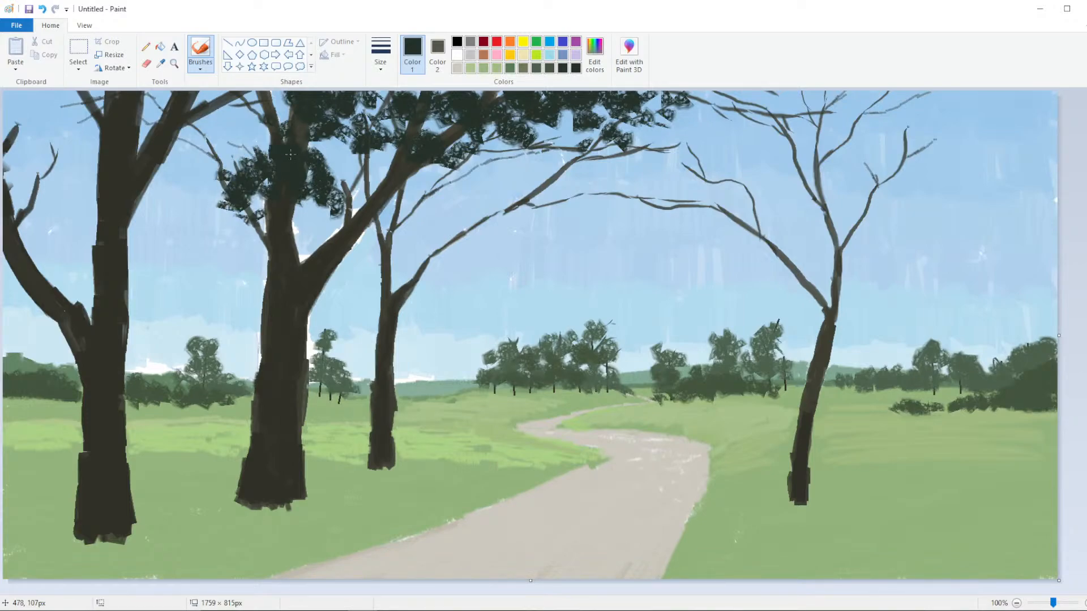
pyautogui.moveTo(329, 189)
pyautogui.mouseDown()
pyautogui.moveTo(378, 116)
pyautogui.moveTo(362, 122)
pyautogui.moveTo(396, 122)
pyautogui.moveTo(352, 164)
pyautogui.moveTo(429, 152)
pyautogui.mouseUp()
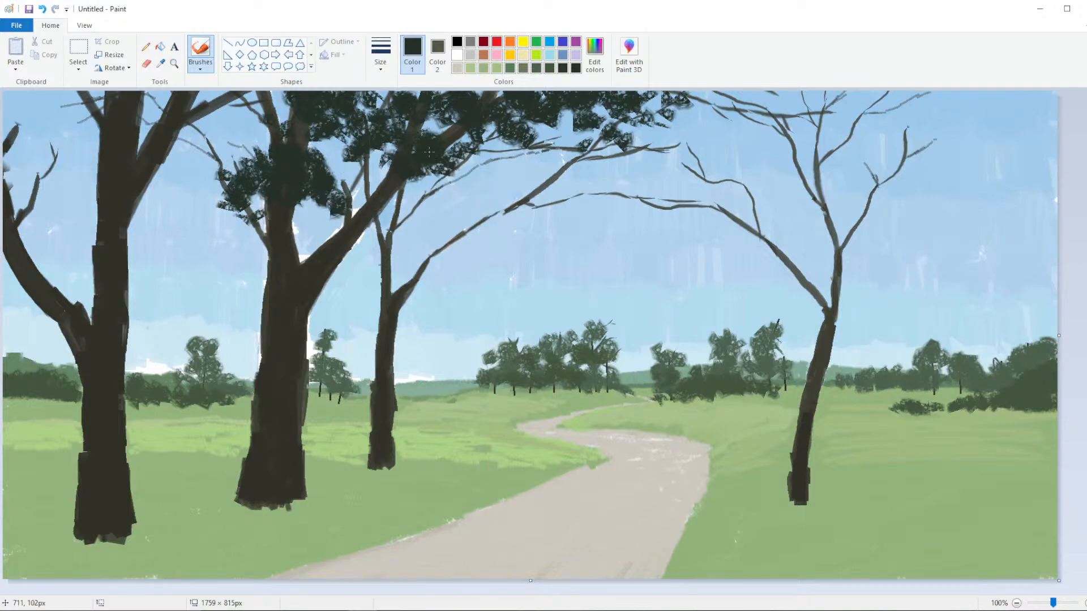
pyautogui.moveTo(717, 113)
pyautogui.mouseDown()
pyautogui.moveTo(690, 107)
pyautogui.moveTo(699, 103)
pyautogui.moveTo(682, 114)
pyautogui.moveTo(739, 98)
pyautogui.moveTo(716, 116)
pyautogui.mouseUp()
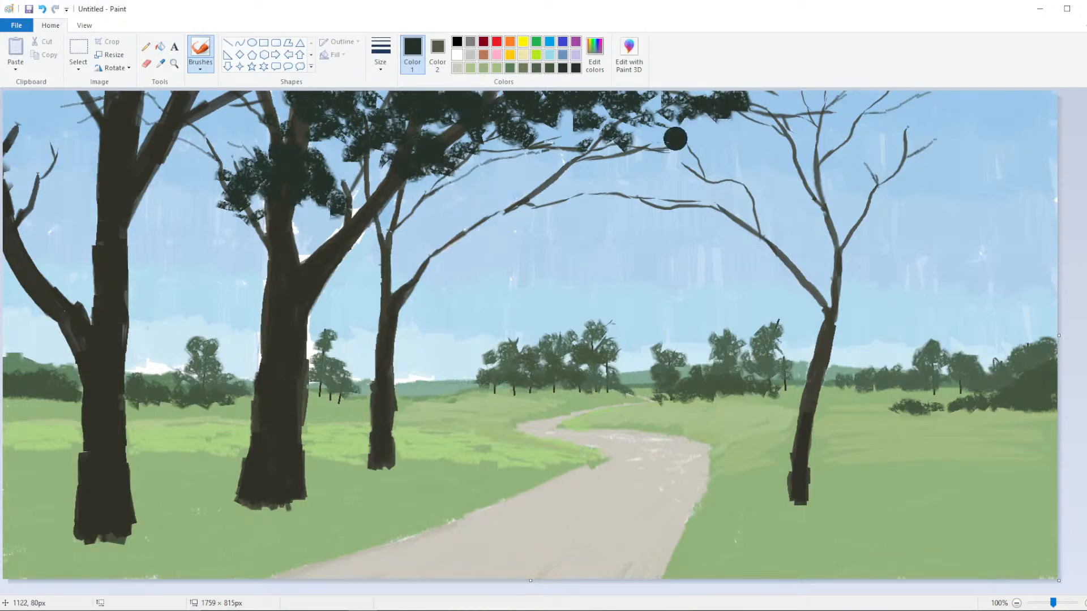
pyautogui.moveTo(232, 106)
pyautogui.mouseDown()
pyautogui.moveTo(258, 109)
pyautogui.moveTo(229, 114)
pyautogui.moveTo(196, 96)
pyautogui.moveTo(262, 123)
pyautogui.moveTo(279, 107)
pyautogui.moveTo(295, 136)
pyautogui.mouseUp()
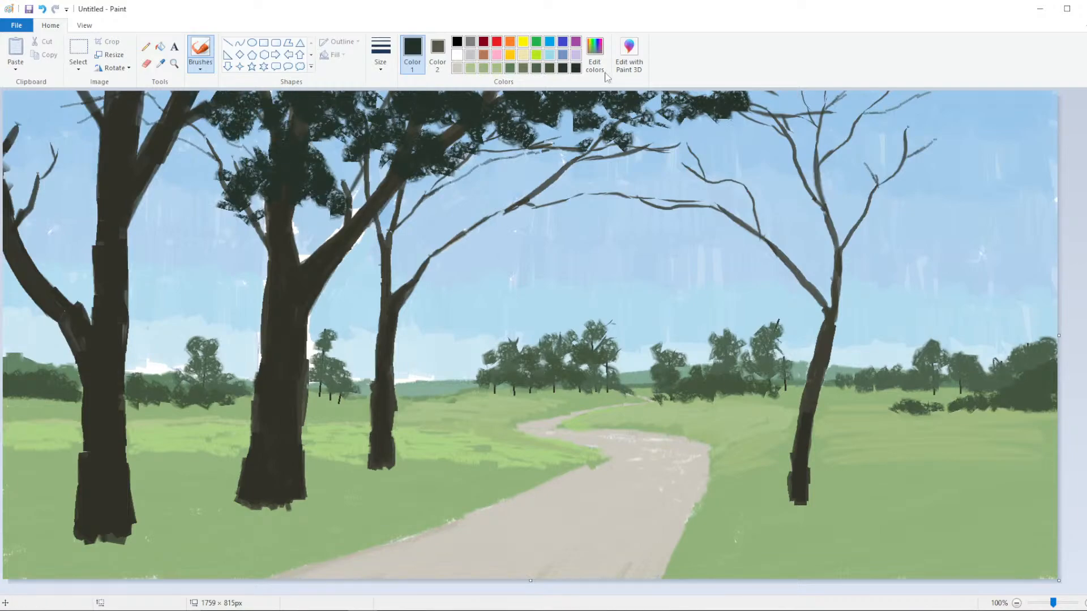
# Darken the leaf green and paint foliage over the upper branches of the leftmost tree toward the second tree
pyautogui.click(596, 57)
pyautogui.moveTo(681, 333); pyautogui.dragTo(681, 342)
pyautogui.click(443, 393)
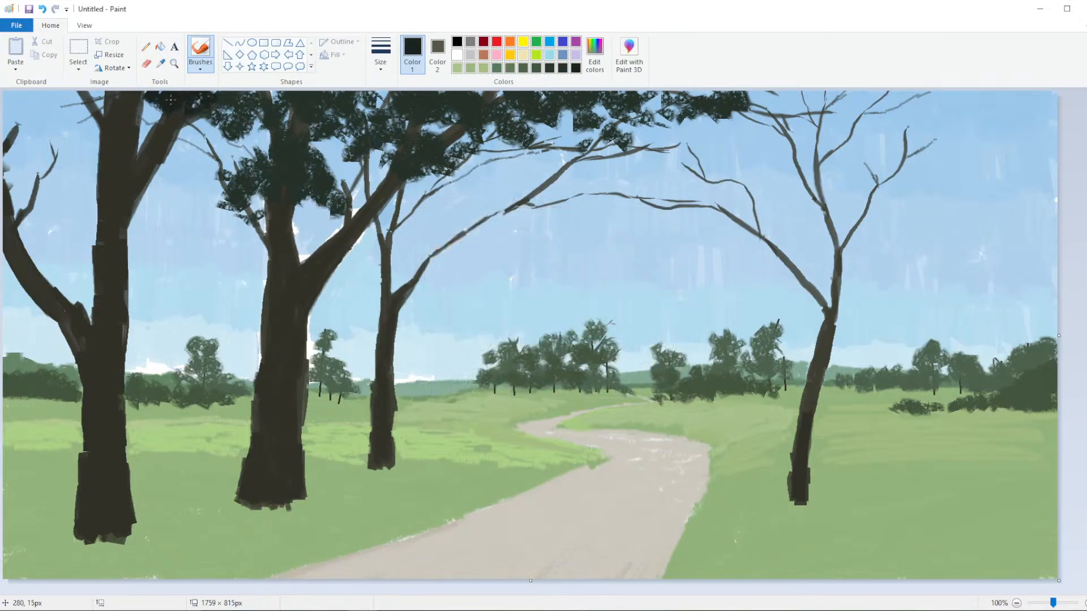
pyautogui.moveTo(153, 110)
pyautogui.mouseDown()
pyautogui.moveTo(92, 98)
pyautogui.moveTo(123, 97)
pyautogui.moveTo(63, 101)
pyautogui.moveTo(88, 124)
pyautogui.moveTo(44, 108)
pyautogui.moveTo(27, 135)
pyautogui.moveTo(15, 131)
pyautogui.moveTo(25, 130)
pyautogui.moveTo(18, 144)
pyautogui.moveTo(28, 120)
pyautogui.moveTo(18, 105)
pyautogui.moveTo(57, 119)
pyautogui.moveTo(45, 128)
pyautogui.moveTo(149, 121)
pyautogui.moveTo(139, 110)
pyautogui.moveTo(245, 146)
pyautogui.mouseUp()
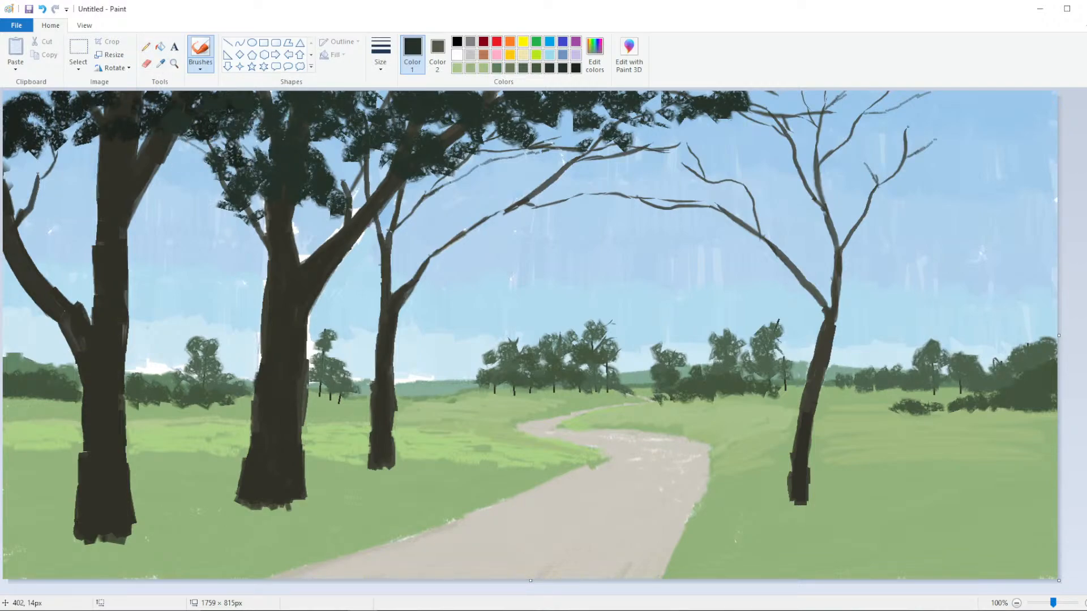
# Use a near-black green (Red 27, Green 35, Blue 30) to extend and thicken the foliage of the two leftmost trees
pyautogui.click(601, 76)
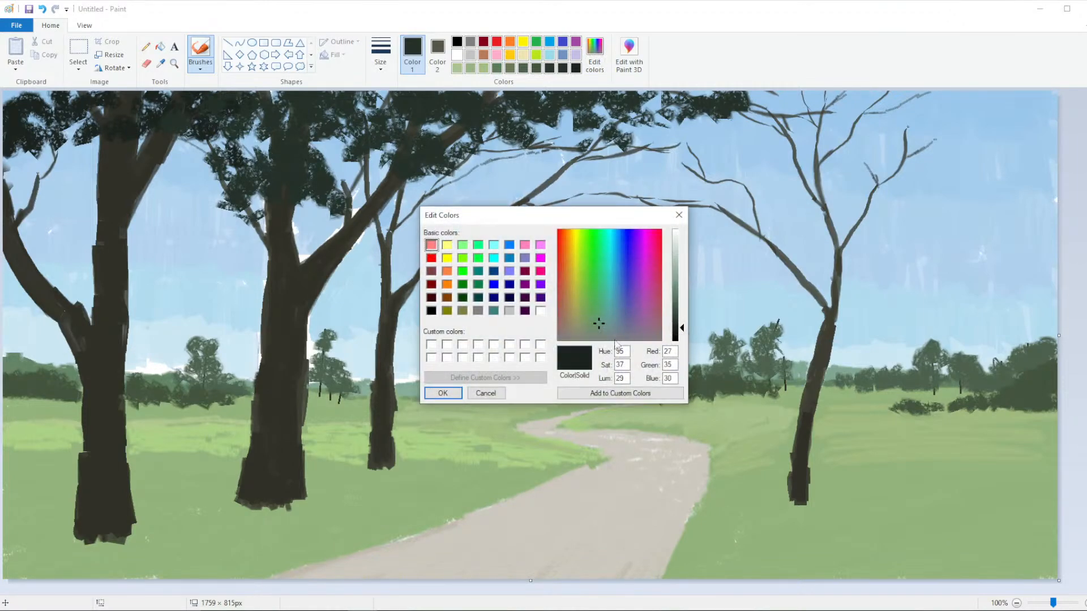
pyautogui.click(443, 395)
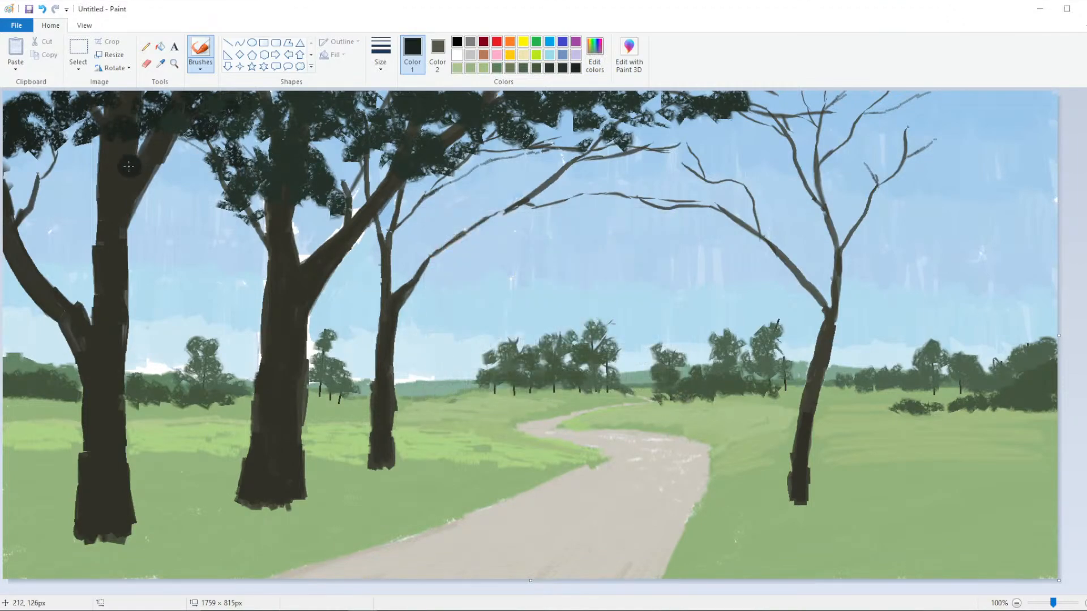
pyautogui.moveTo(17, 189)
pyautogui.mouseDown()
pyautogui.moveTo(51, 181)
pyautogui.moveTo(50, 168)
pyautogui.moveTo(61, 181)
pyautogui.moveTo(26, 164)
pyautogui.moveTo(68, 177)
pyautogui.mouseUp()
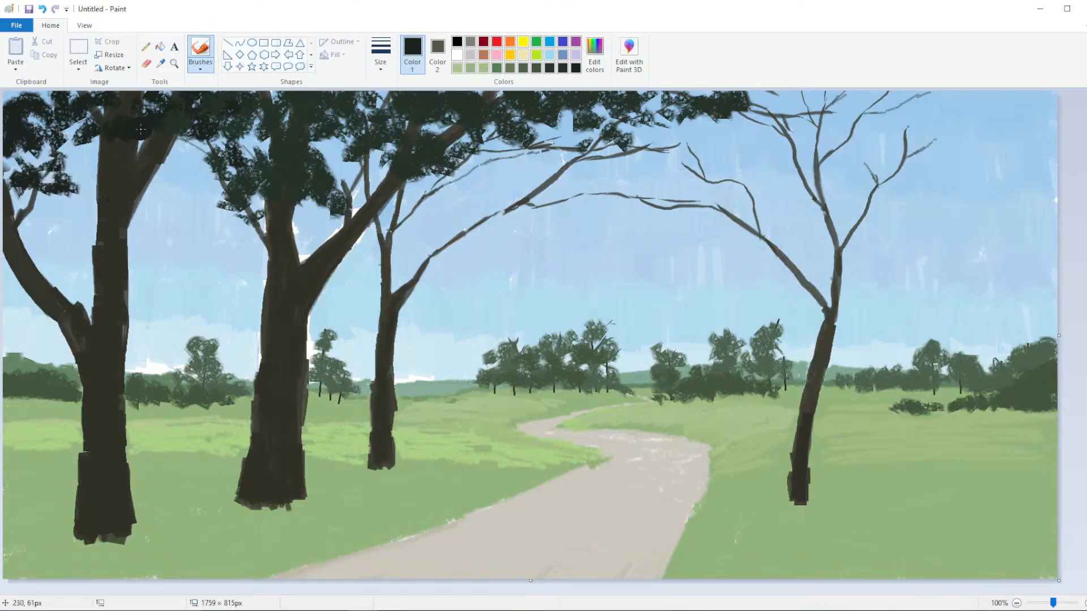
pyautogui.moveTo(141, 129)
pyautogui.mouseDown()
pyautogui.moveTo(166, 154)
pyautogui.moveTo(187, 121)
pyautogui.moveTo(164, 133)
pyautogui.mouseUp()
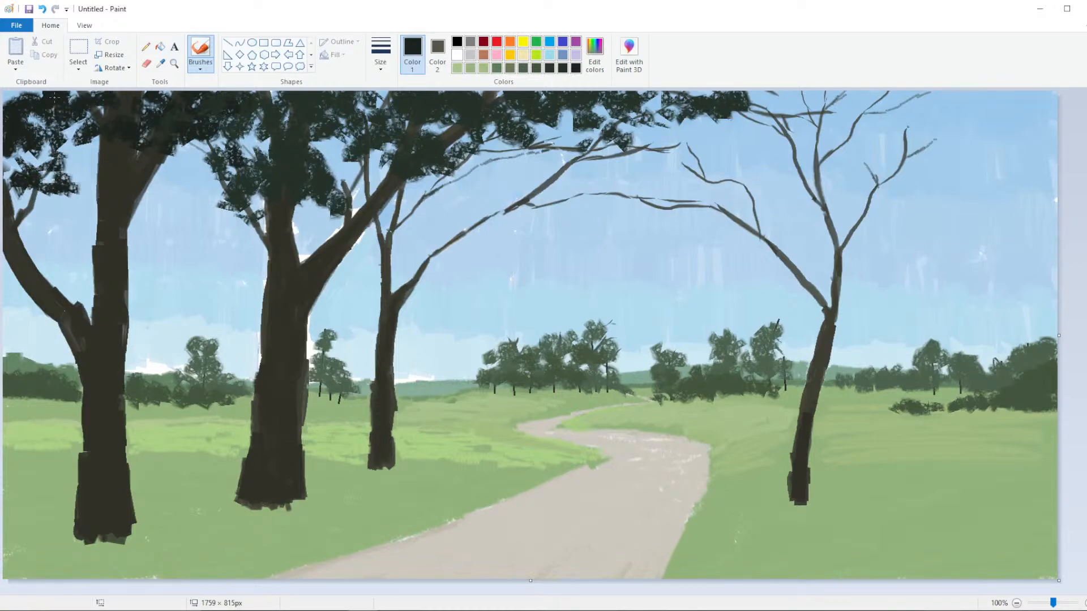
pyautogui.moveTo(54, 97)
pyautogui.mouseDown()
pyautogui.moveTo(191, 113)
pyautogui.moveTo(129, 132)
pyautogui.moveTo(140, 147)
pyautogui.moveTo(115, 159)
pyautogui.moveTo(178, 170)
pyautogui.moveTo(183, 151)
pyautogui.moveTo(204, 172)
pyautogui.moveTo(153, 187)
pyautogui.moveTo(219, 196)
pyautogui.moveTo(177, 197)
pyautogui.moveTo(174, 173)
pyautogui.moveTo(243, 139)
pyautogui.moveTo(217, 133)
pyautogui.moveTo(281, 131)
pyautogui.moveTo(250, 119)
pyautogui.moveTo(282, 107)
pyautogui.moveTo(232, 97)
pyautogui.moveTo(293, 100)
pyautogui.mouseUp()
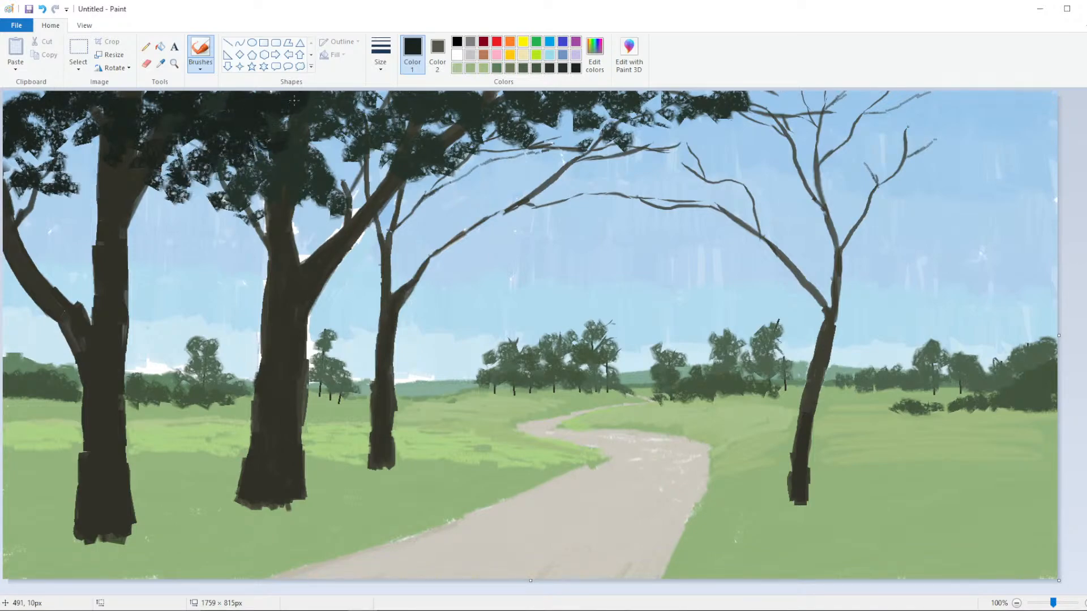
# Sample a dark green from the canopy, add leaves around the third tree's upper branches, and select the thickest brush size
pyautogui.click(161, 62)
pyautogui.click(316, 116)
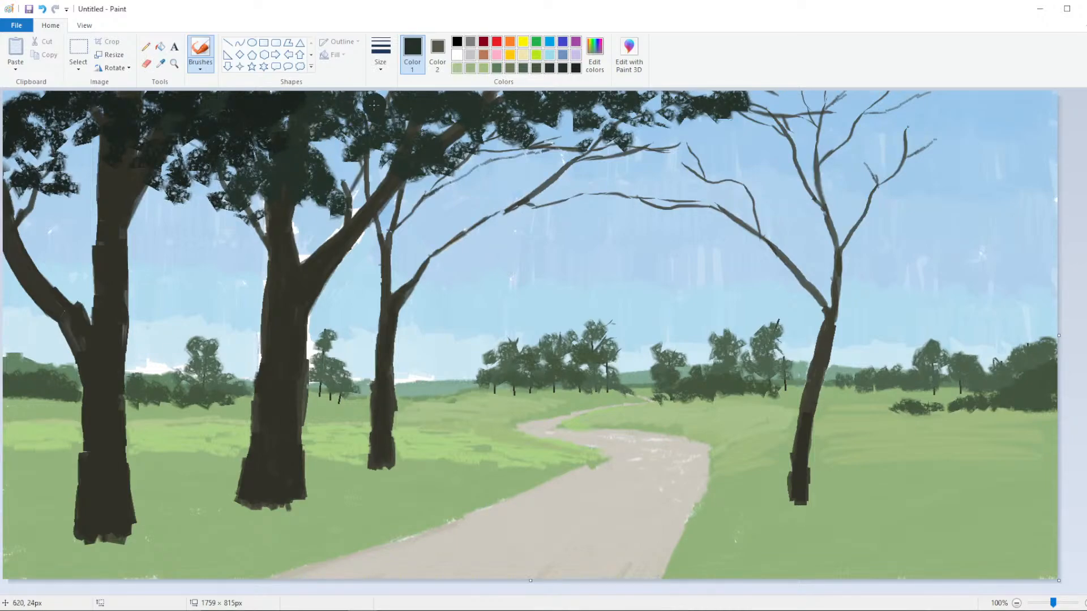
pyautogui.moveTo(374, 105); pyautogui.dragTo(391, 111)
pyautogui.click(380, 54)
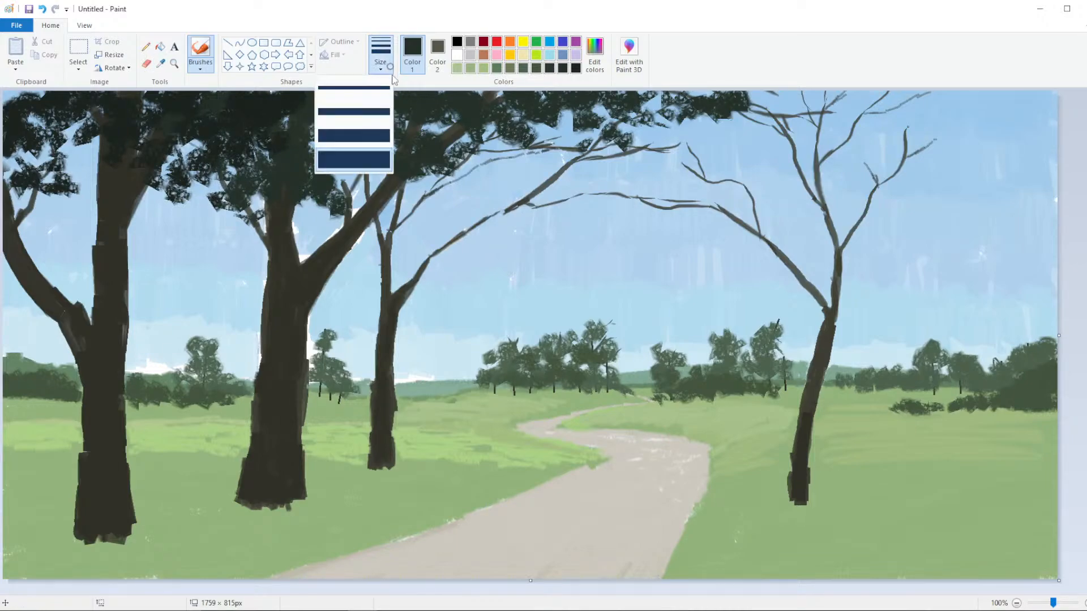
pyautogui.click(338, 170)
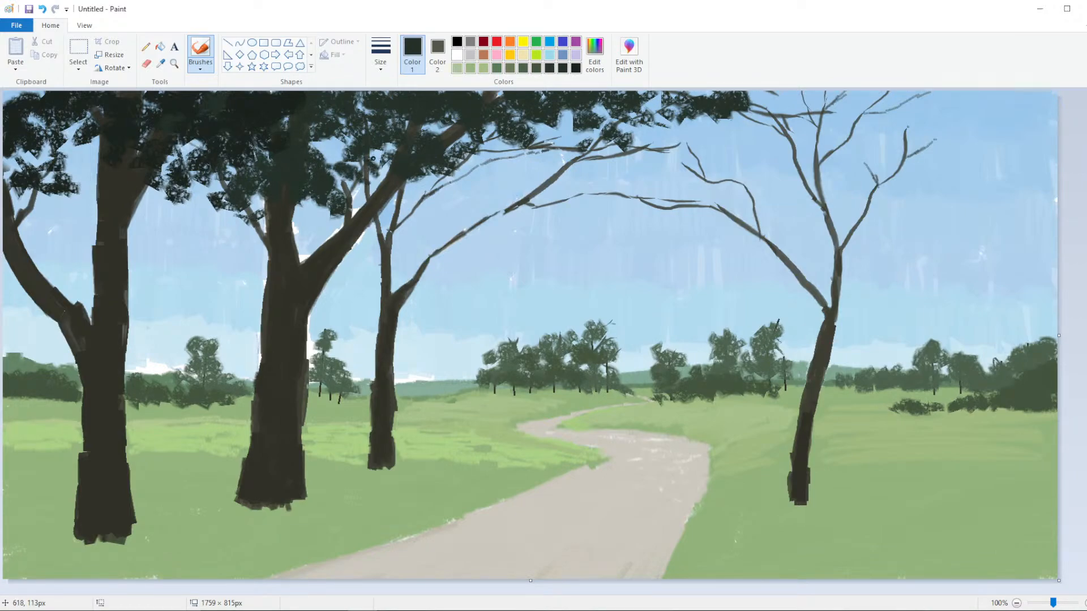
# Dab leaves on the third tree with the thickest brush, lighten the green slightly, and extend the foliage up its crown
pyautogui.click(381, 54)
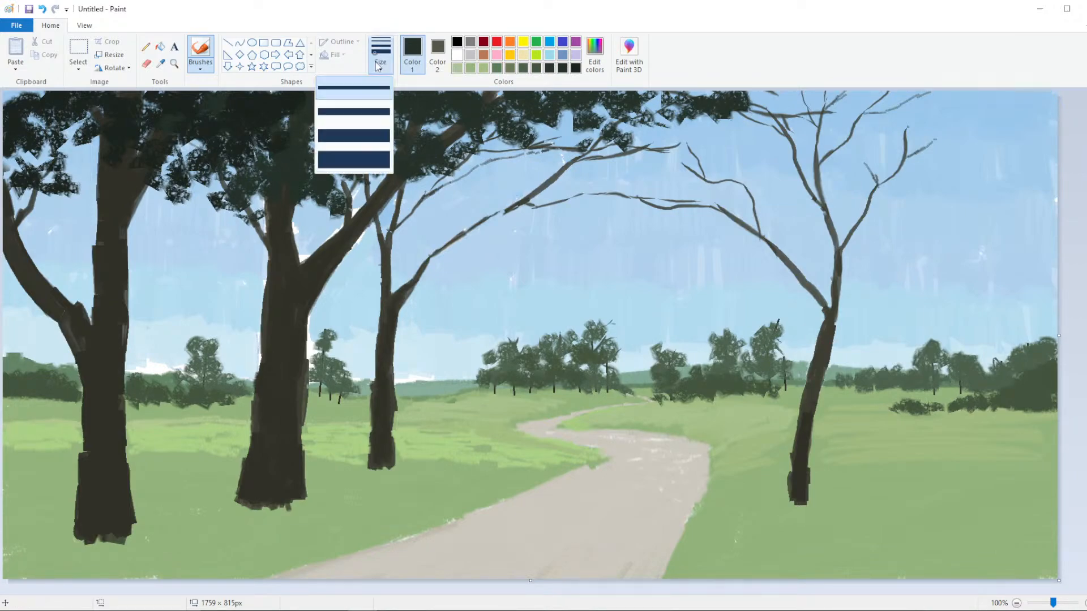
pyautogui.click(351, 163)
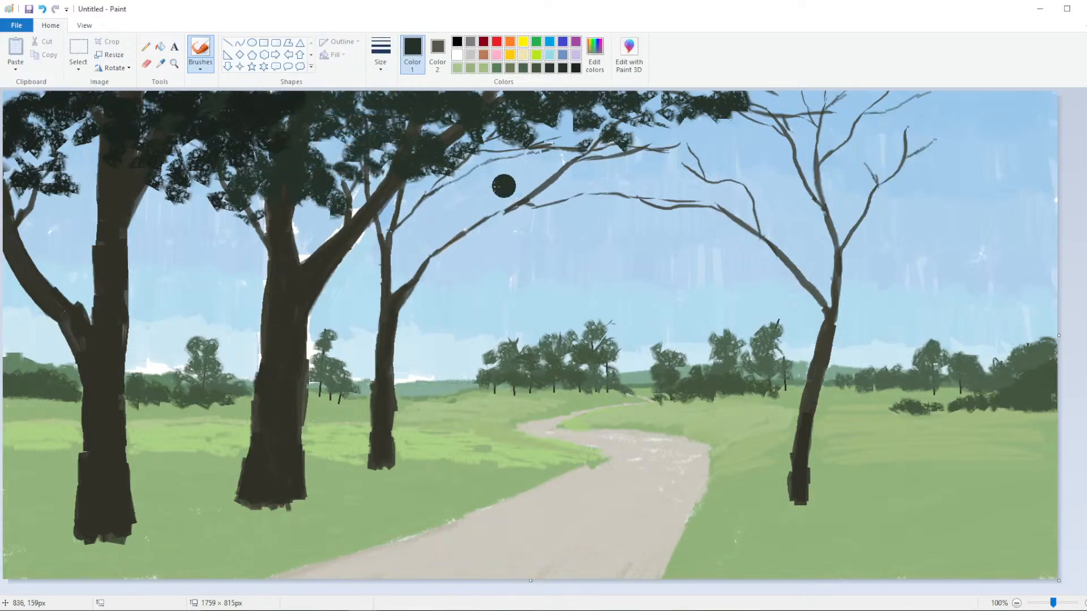
pyautogui.moveTo(386, 235)
pyautogui.mouseDown()
pyautogui.moveTo(399, 211)
pyautogui.moveTo(411, 232)
pyautogui.mouseUp()
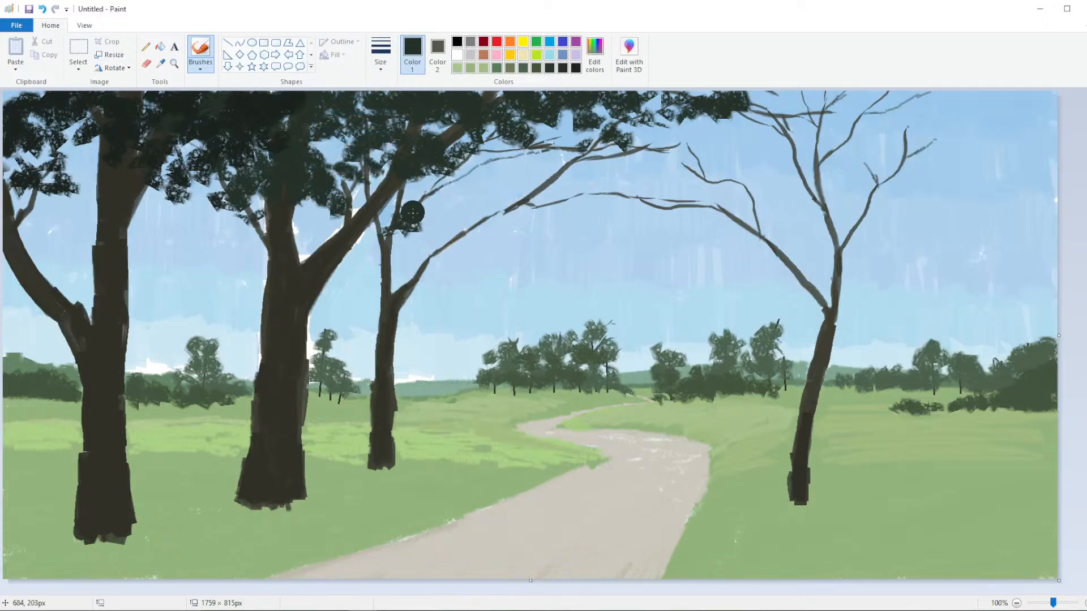
pyautogui.click(595, 59)
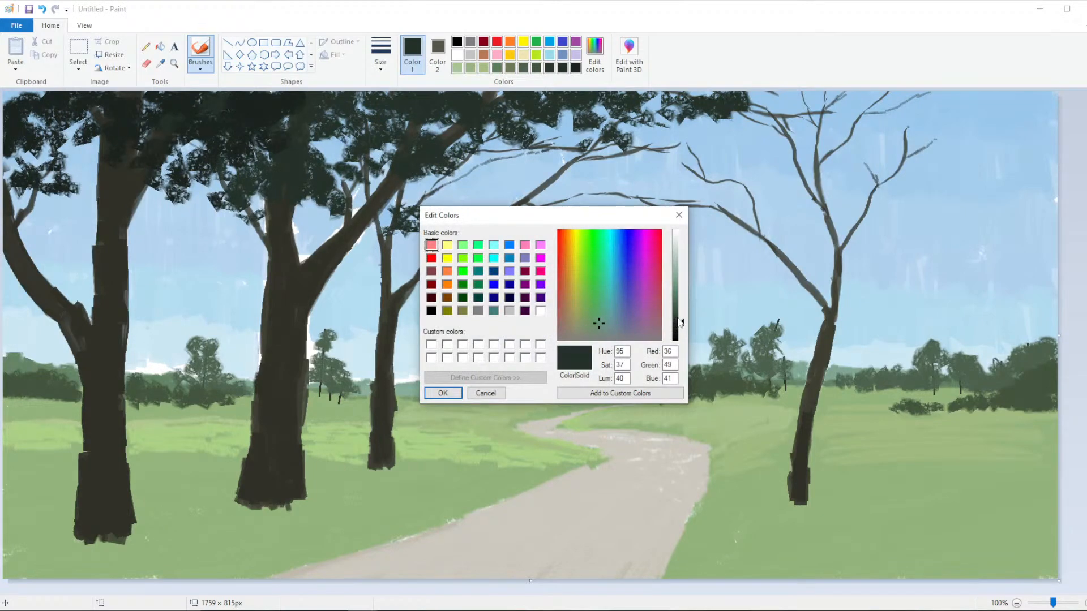
pyautogui.moveTo(680, 323); pyautogui.dragTo(680, 318)
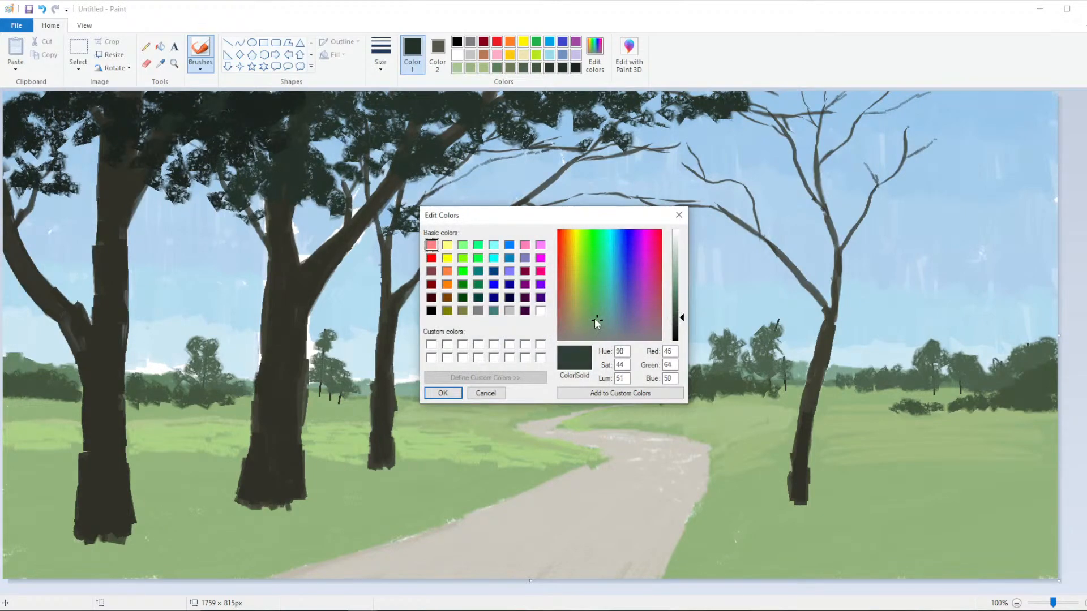
pyautogui.click(443, 392)
pyautogui.moveTo(405, 232)
pyautogui.mouseDown()
pyautogui.moveTo(424, 210)
pyautogui.moveTo(427, 194)
pyautogui.moveTo(433, 209)
pyautogui.moveTo(426, 185)
pyautogui.moveTo(441, 184)
pyautogui.moveTo(417, 183)
pyautogui.moveTo(417, 193)
pyautogui.moveTo(469, 169)
pyautogui.moveTo(467, 159)
pyautogui.moveTo(482, 155)
pyautogui.moveTo(485, 167)
pyautogui.moveTo(497, 133)
pyautogui.moveTo(548, 151)
pyautogui.moveTo(511, 148)
pyautogui.moveTo(525, 153)
pyautogui.moveTo(540, 131)
pyautogui.moveTo(495, 128)
pyautogui.moveTo(469, 139)
pyautogui.moveTo(504, 153)
pyautogui.moveTo(465, 134)
pyautogui.mouseUp()
# Vary the brush thickness and paint green leaf clusters around the third tree's upper trunk and along its arching branch
pyautogui.click(380, 53)
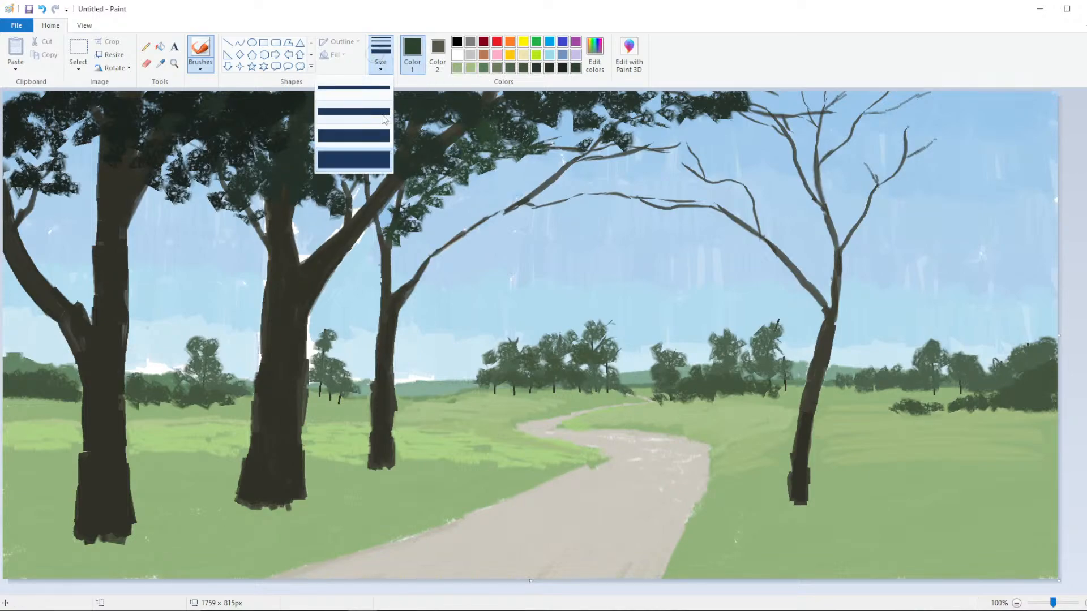
pyautogui.click(351, 152)
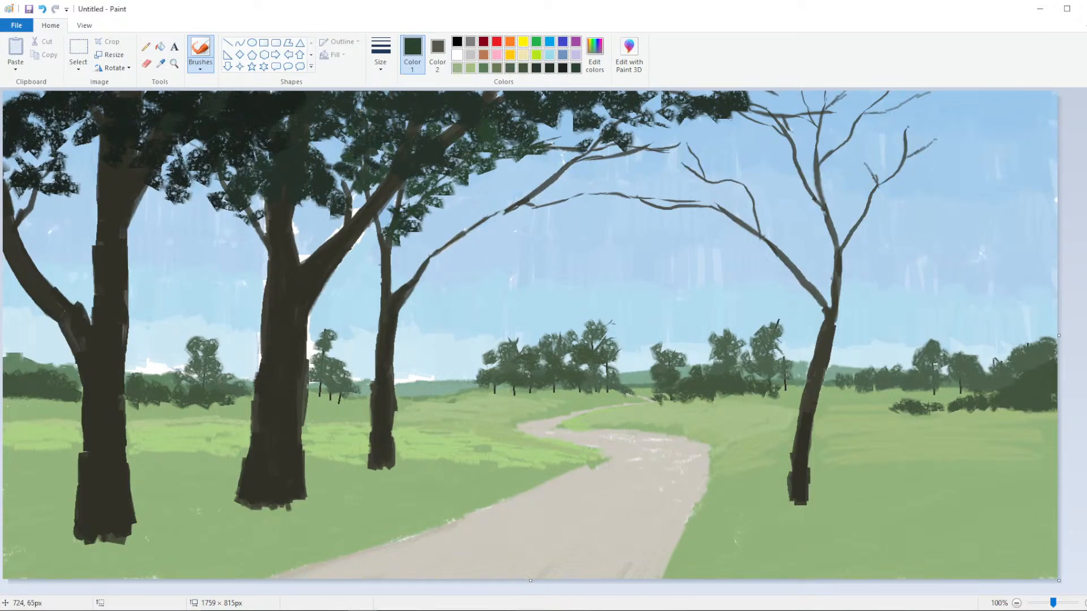
pyautogui.click(380, 54)
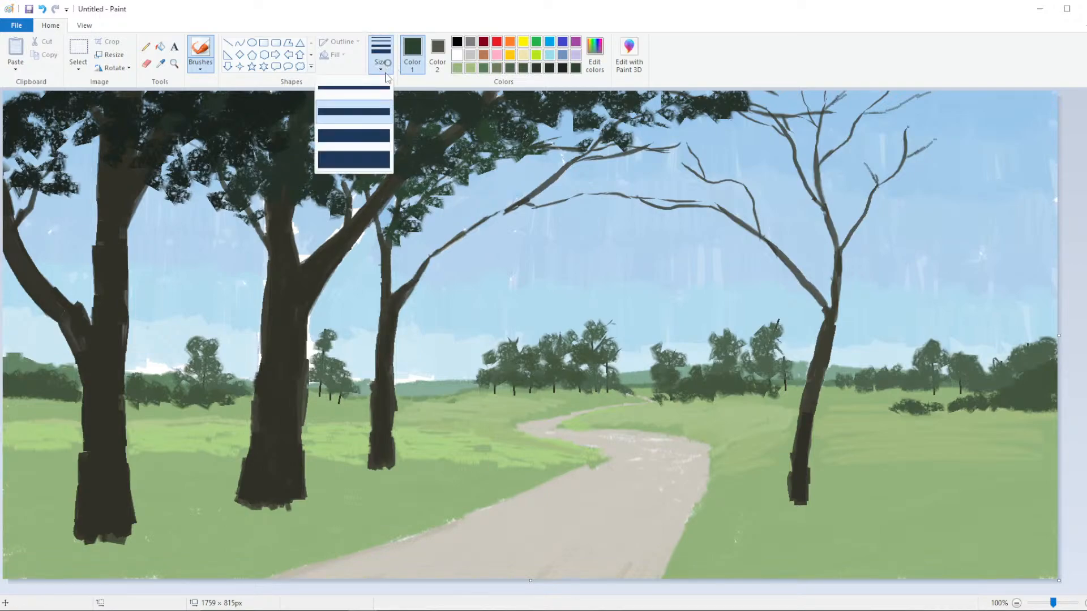
pyautogui.click(354, 160)
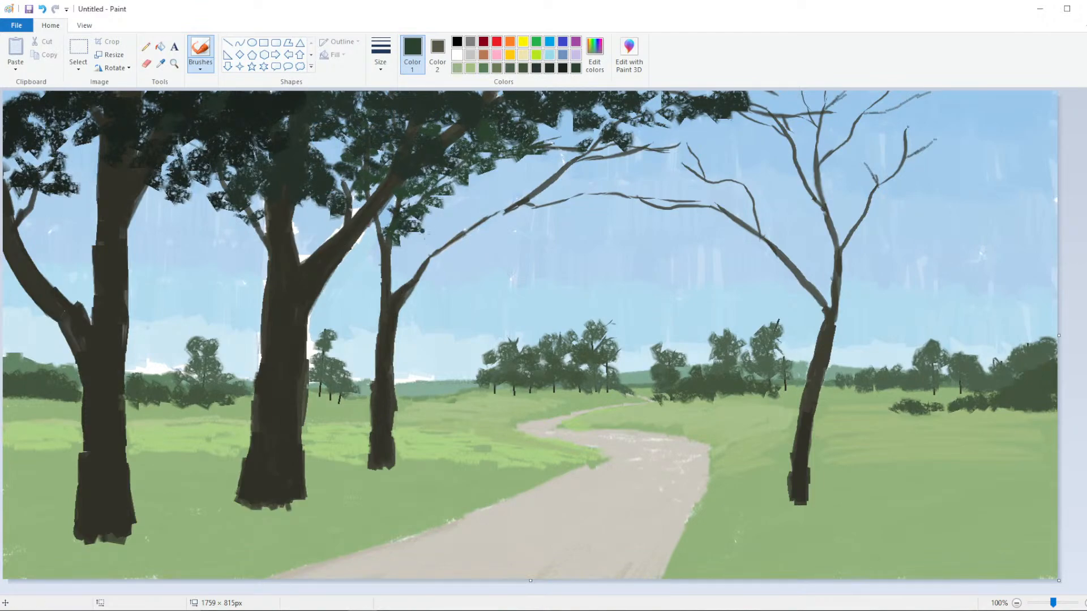
pyautogui.click(380, 54)
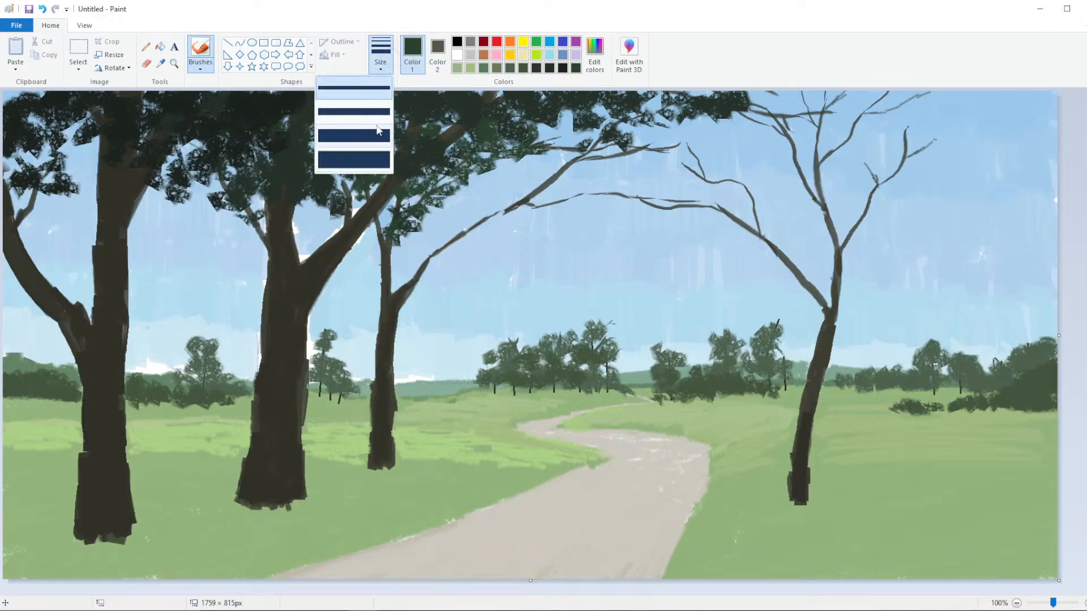
pyautogui.click(353, 136)
pyautogui.moveTo(448, 214)
pyautogui.mouseDown()
pyautogui.moveTo(467, 238)
pyautogui.moveTo(492, 199)
pyautogui.moveTo(515, 205)
pyautogui.moveTo(516, 217)
pyautogui.mouseUp()
pyautogui.moveTo(417, 258)
pyautogui.mouseDown()
pyautogui.moveTo(442, 264)
pyautogui.moveTo(454, 255)
pyautogui.moveTo(410, 273)
pyautogui.moveTo(406, 260)
pyautogui.moveTo(374, 256)
pyautogui.mouseUp()
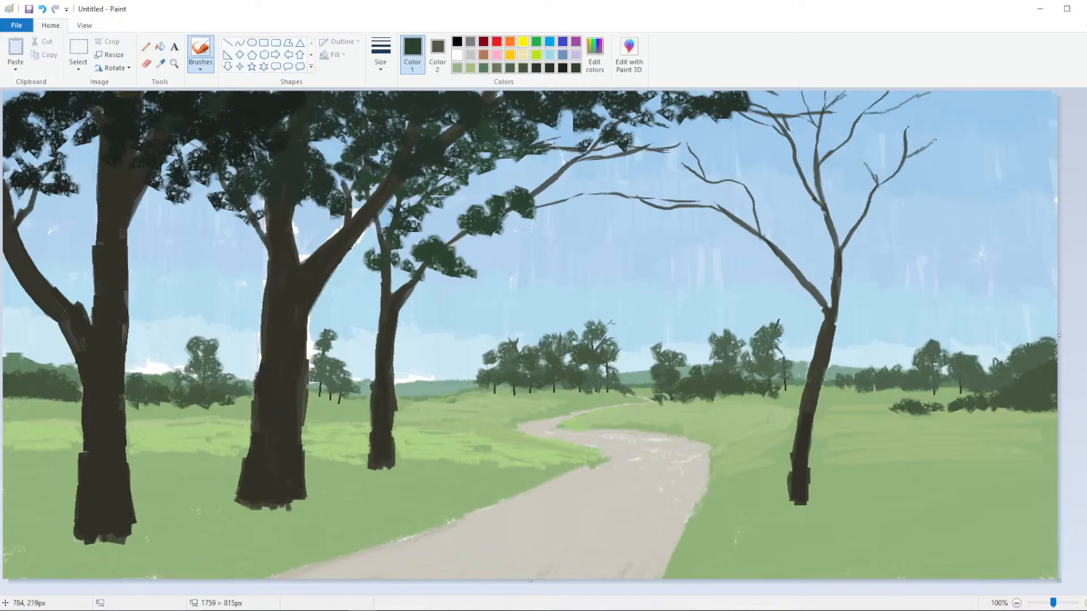
pyautogui.moveTo(469, 222)
pyautogui.mouseDown()
pyautogui.moveTo(371, 249)
pyautogui.moveTo(345, 269)
pyautogui.moveTo(372, 263)
pyautogui.mouseUp()
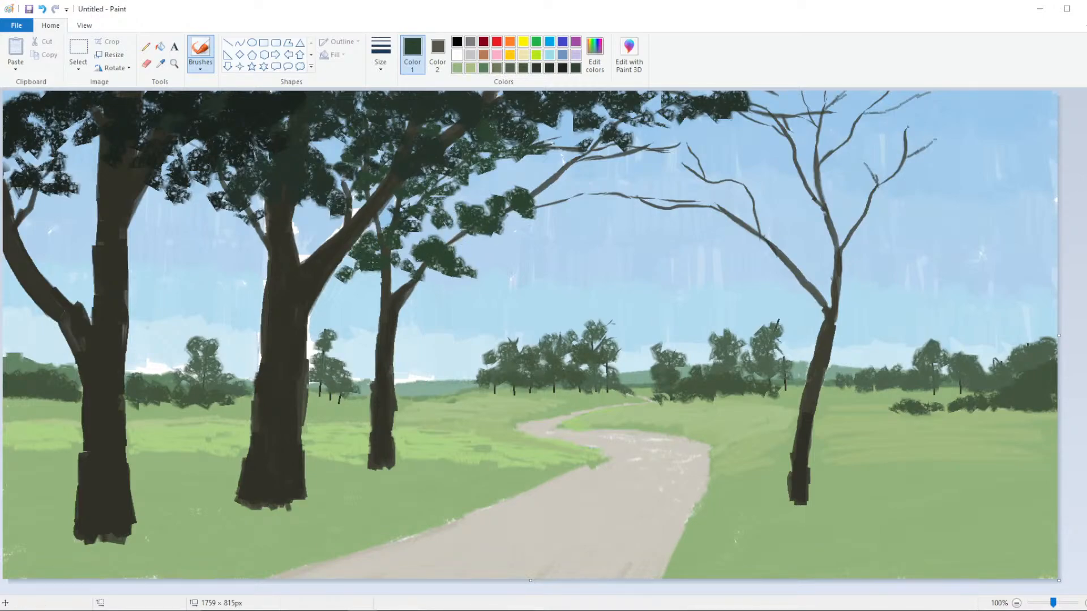
# Extend the green foliage along the third tree's branches over the path and fill the canopy between the second and third trees
pyautogui.moveTo(519, 188)
pyautogui.mouseDown()
pyautogui.moveTo(561, 178)
pyautogui.moveTo(528, 181)
pyautogui.moveTo(545, 192)
pyautogui.moveTo(540, 163)
pyautogui.moveTo(580, 163)
pyautogui.moveTo(567, 148)
pyautogui.moveTo(590, 138)
pyautogui.moveTo(606, 148)
pyautogui.moveTo(552, 150)
pyautogui.moveTo(537, 165)
pyautogui.moveTo(546, 163)
pyautogui.moveTo(485, 174)
pyautogui.moveTo(516, 180)
pyautogui.moveTo(533, 198)
pyautogui.moveTo(560, 186)
pyautogui.moveTo(576, 198)
pyautogui.moveTo(587, 161)
pyautogui.moveTo(604, 164)
pyautogui.moveTo(584, 193)
pyautogui.moveTo(588, 171)
pyautogui.moveTo(551, 121)
pyautogui.moveTo(567, 115)
pyautogui.moveTo(603, 131)
pyautogui.moveTo(531, 148)
pyautogui.moveTo(549, 127)
pyautogui.mouseUp()
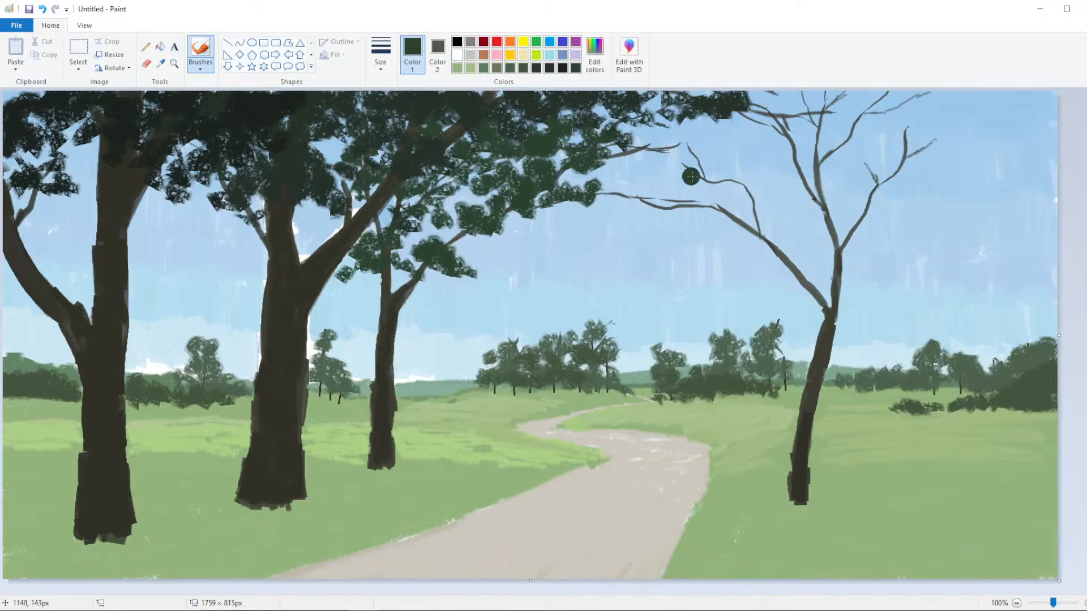
pyautogui.moveTo(457, 170); pyautogui.dragTo(436, 204)
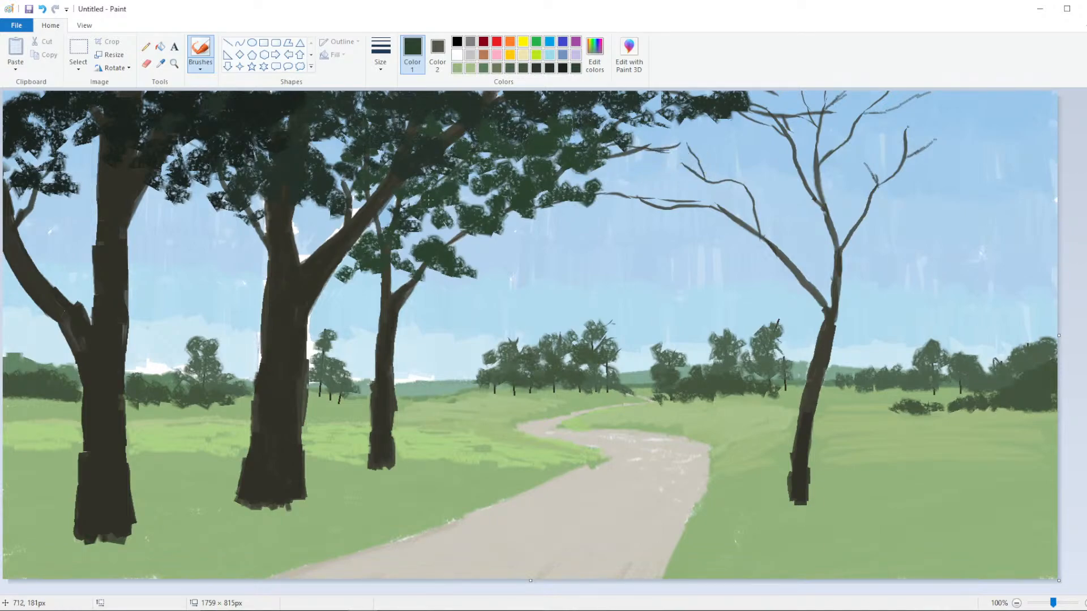
pyautogui.moveTo(354, 166); pyautogui.dragTo(325, 145)
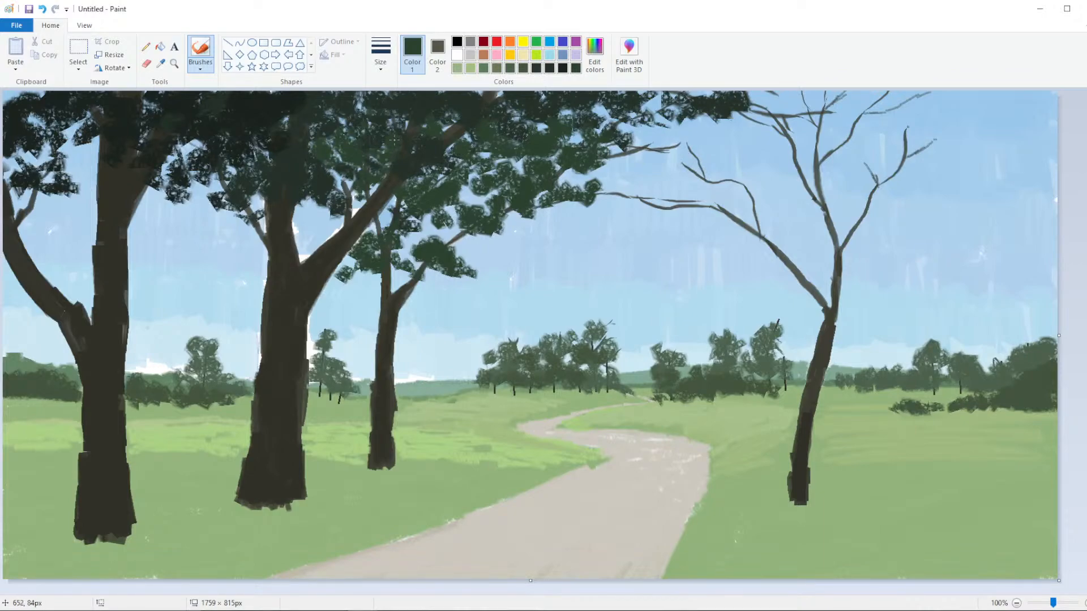
pyautogui.click(389, 61)
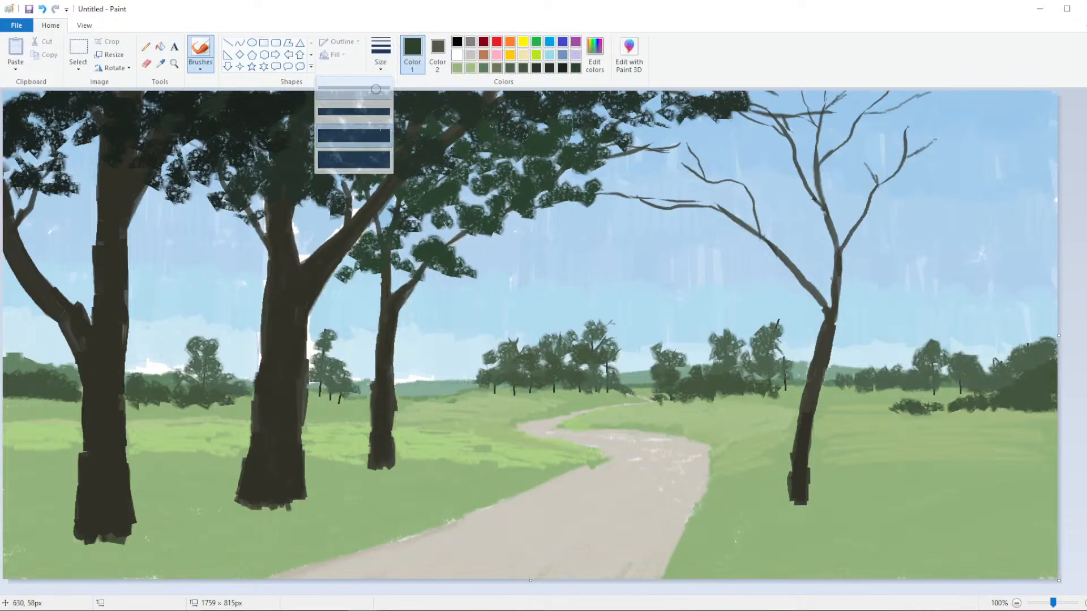
pyautogui.click(352, 161)
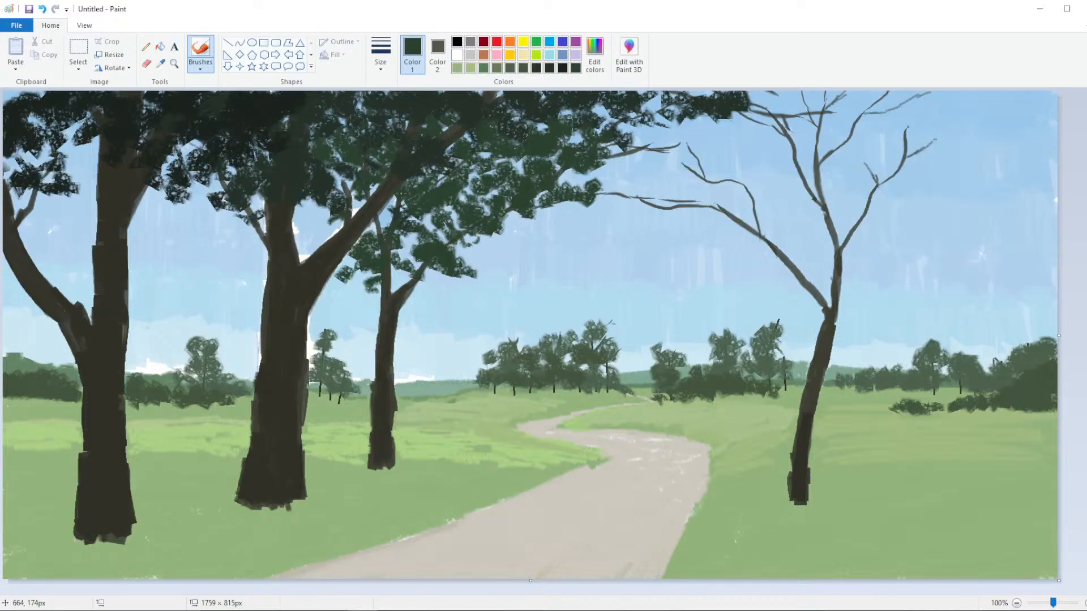
# Sample a dark green from the second tree's canopy and paint a thick leaf cluster beside its trunk, on the side facing the first tree
pyautogui.click(380, 54)
pyautogui.click(351, 162)
pyautogui.click(161, 63)
pyautogui.click(233, 141)
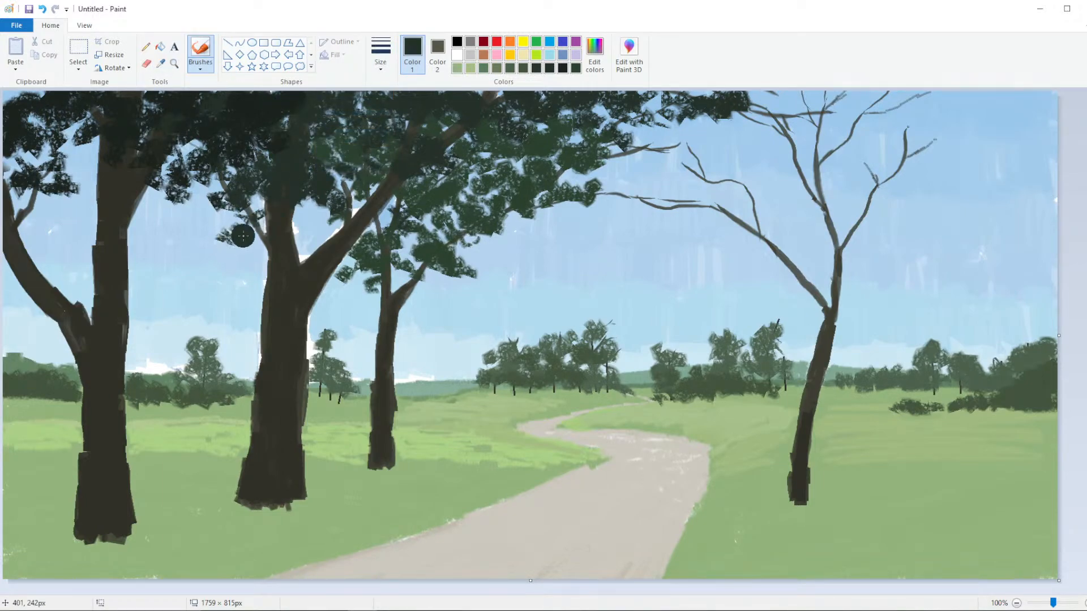
pyautogui.moveTo(234, 246)
pyautogui.mouseDown()
pyautogui.moveTo(215, 249)
pyautogui.moveTo(243, 252)
pyautogui.moveTo(220, 266)
pyautogui.moveTo(219, 249)
pyautogui.moveTo(255, 232)
pyautogui.moveTo(238, 271)
pyautogui.moveTo(265, 260)
pyautogui.mouseUp()
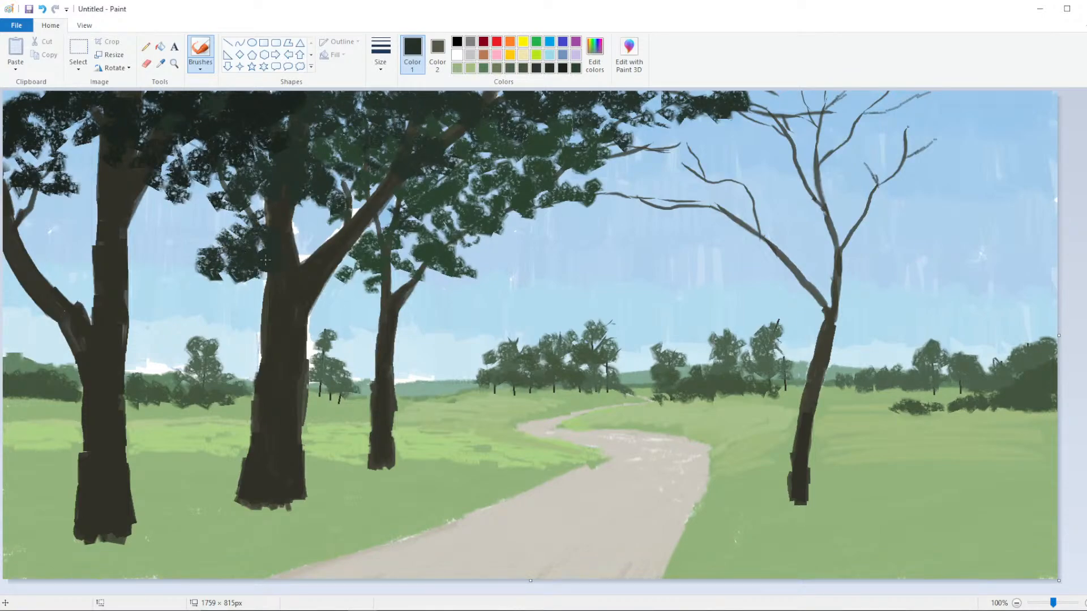
# Darken the green to near-black and paint foliage across the second tree's trunk above the fork and toward the third tree
pyautogui.click(595, 53)
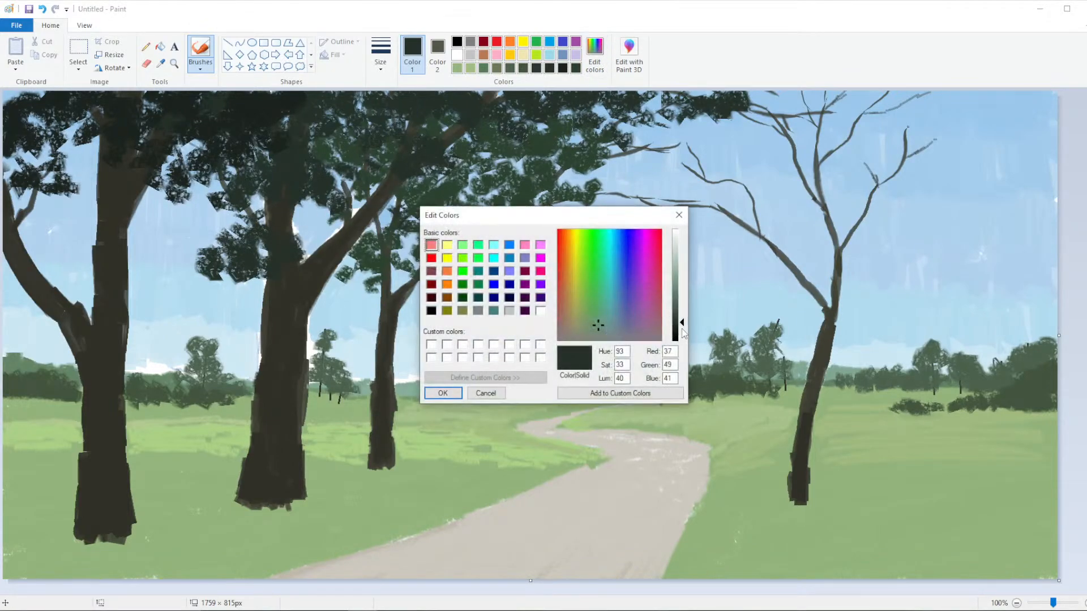
pyautogui.click(443, 393)
pyautogui.moveTo(241, 249)
pyautogui.mouseDown()
pyautogui.moveTo(277, 266)
pyautogui.moveTo(283, 240)
pyautogui.mouseUp()
pyautogui.moveTo(245, 273)
pyautogui.mouseDown()
pyautogui.moveTo(300, 210)
pyautogui.moveTo(339, 210)
pyautogui.moveTo(342, 195)
pyautogui.moveTo(382, 243)
pyautogui.mouseUp()
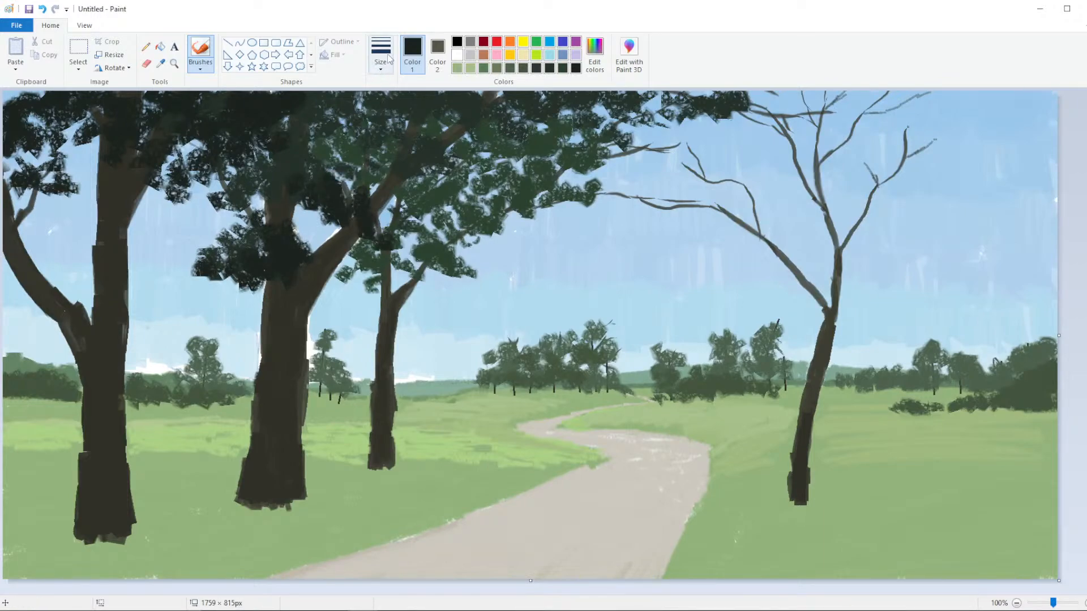
# Adjust the brush thickness and add near-black leaves across the second tree's fork and beside its large slanting branch
pyautogui.click(381, 57)
pyautogui.click(354, 162)
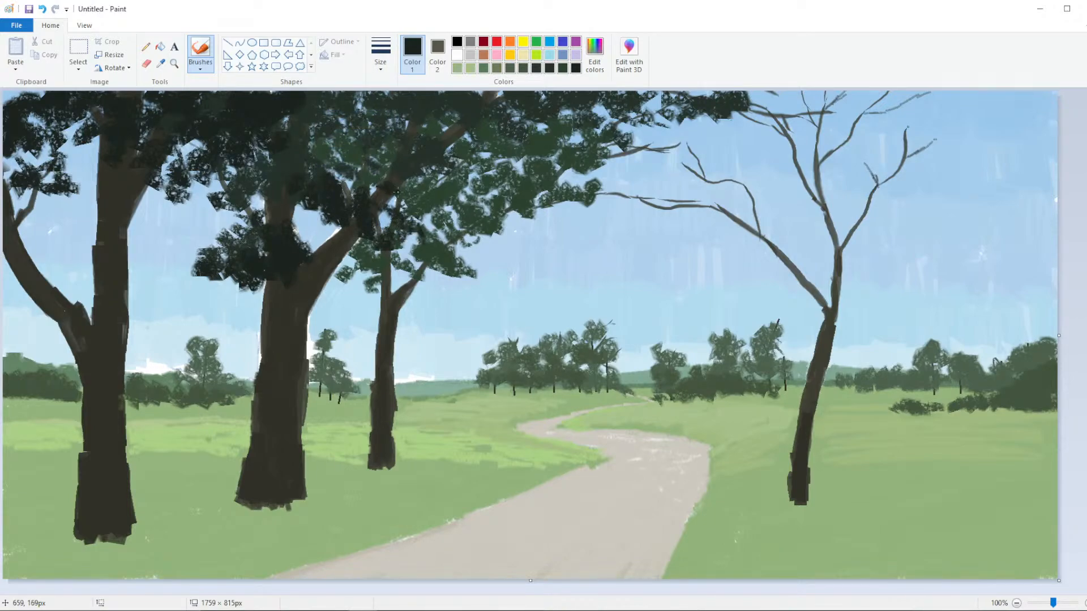
pyautogui.click(382, 60)
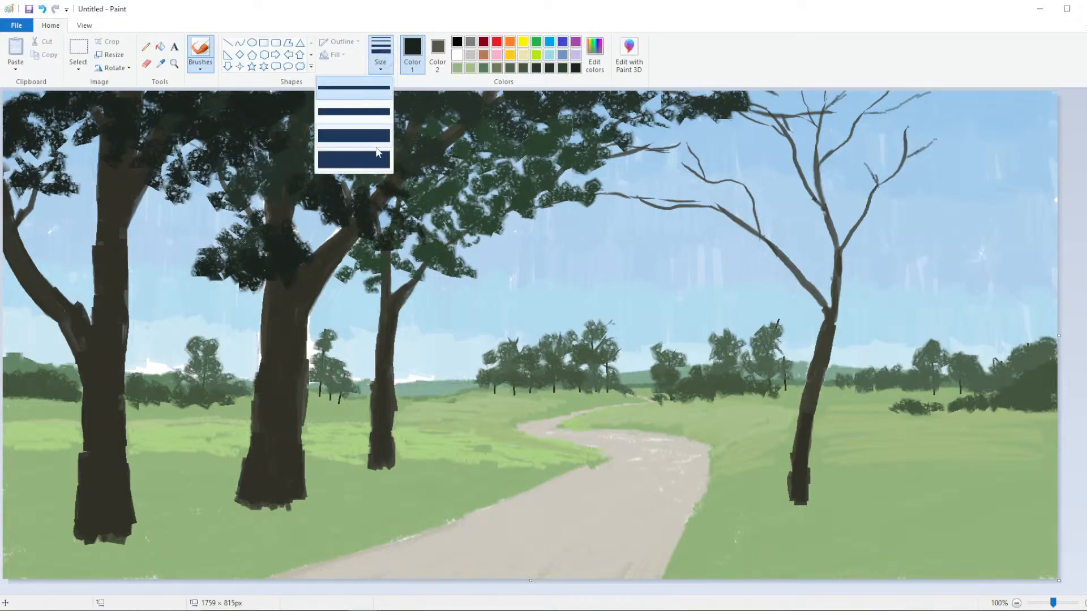
pyautogui.click(351, 155)
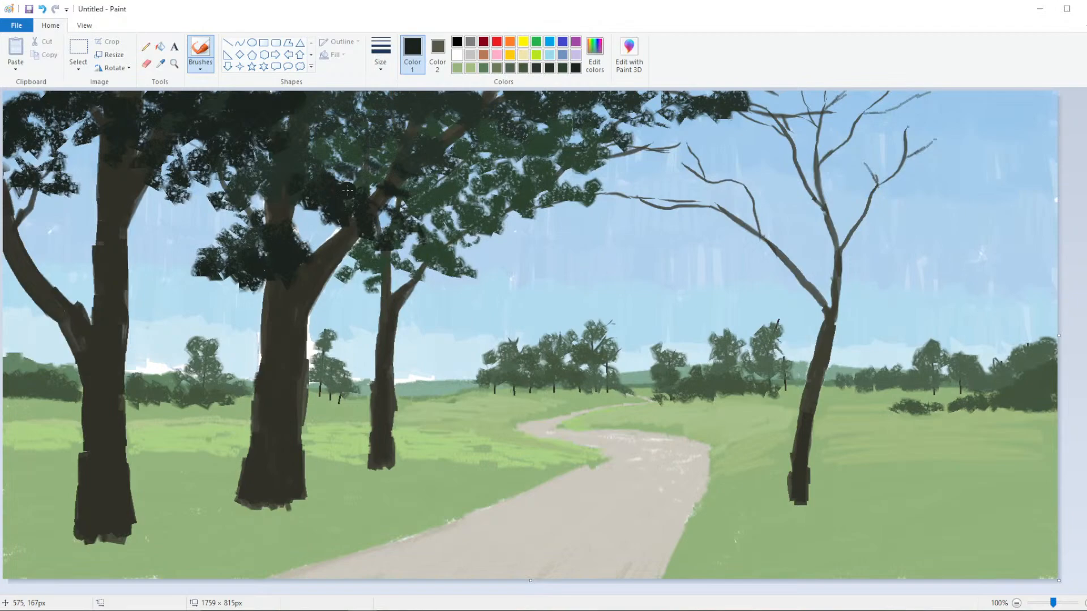
pyautogui.click(384, 59)
pyautogui.click(354, 153)
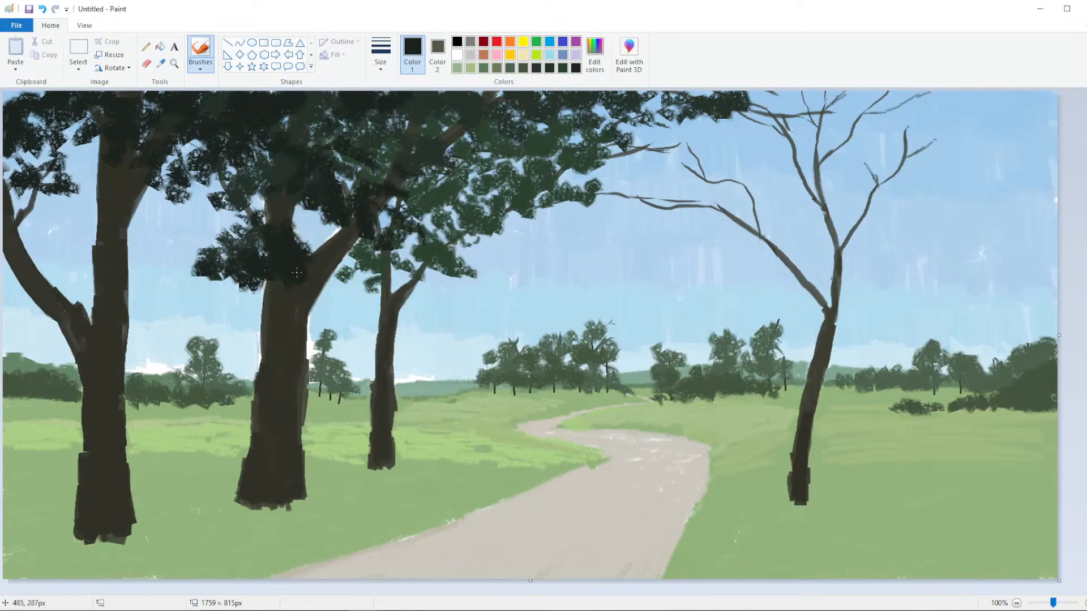
pyautogui.moveTo(327, 289)
pyautogui.mouseDown()
pyautogui.moveTo(331, 272)
pyautogui.moveTo(321, 271)
pyautogui.moveTo(337, 295)
pyautogui.moveTo(332, 247)
pyautogui.moveTo(362, 264)
pyautogui.moveTo(357, 286)
pyautogui.mouseUp()
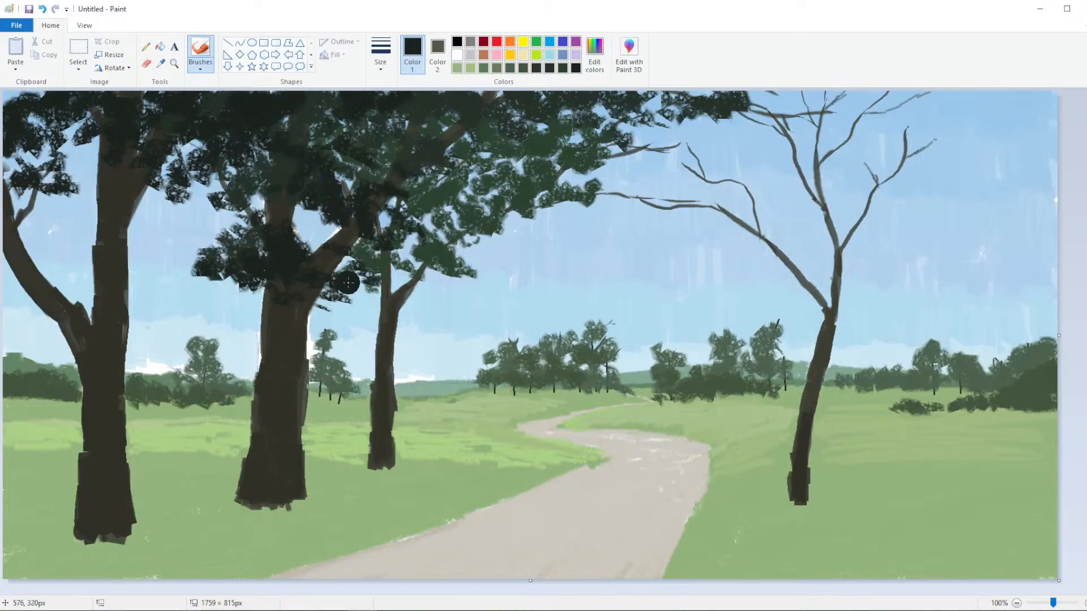
# Thicken the near-black foliage between the first two trees and along the upper edge of the canopy over the path
pyautogui.moveTo(179, 182)
pyautogui.mouseDown()
pyautogui.moveTo(158, 183)
pyautogui.moveTo(157, 204)
pyautogui.moveTo(129, 200)
pyautogui.moveTo(183, 221)
pyautogui.mouseUp()
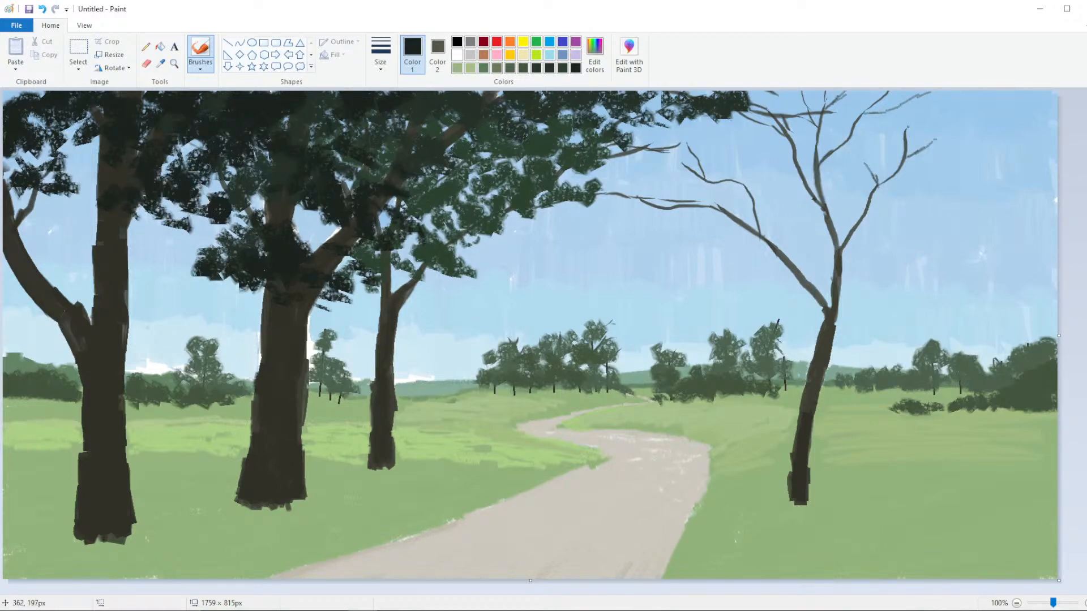
pyautogui.moveTo(241, 166); pyautogui.dragTo(263, 214)
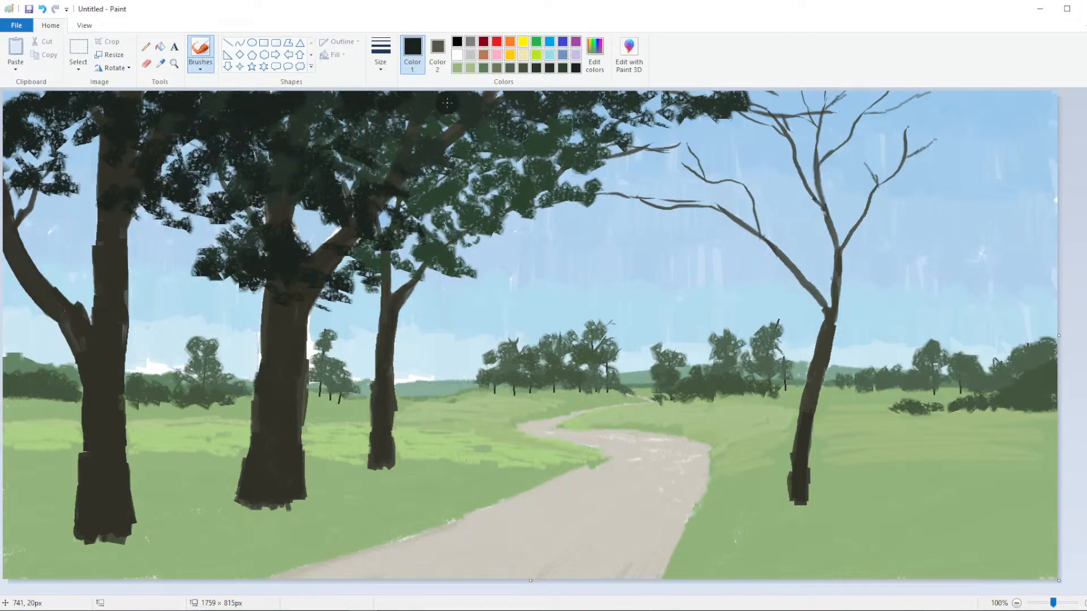
pyautogui.moveTo(447, 103)
pyautogui.mouseDown()
pyautogui.moveTo(513, 109)
pyautogui.moveTo(441, 105)
pyautogui.moveTo(566, 102)
pyautogui.moveTo(558, 98)
pyautogui.moveTo(597, 113)
pyautogui.mouseUp()
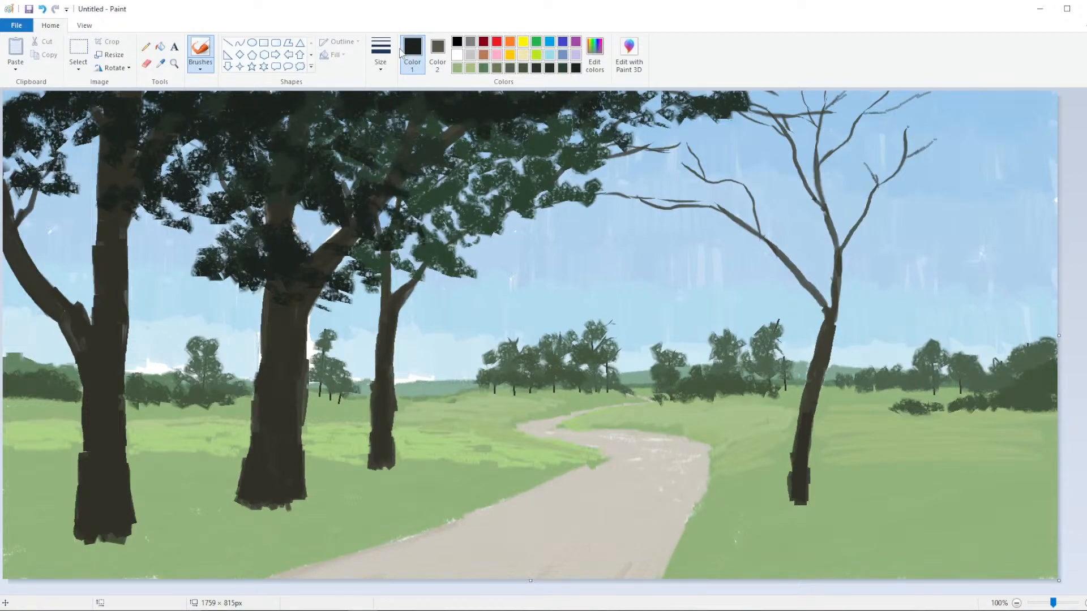
pyautogui.click(380, 57)
pyautogui.click(377, 104)
pyautogui.moveTo(598, 108); pyautogui.dragTo(660, 105)
# Sample a dark green from the canopy and dab leaves at its far end, where it meets the rightmost tree's upper branches
pyautogui.click(383, 53)
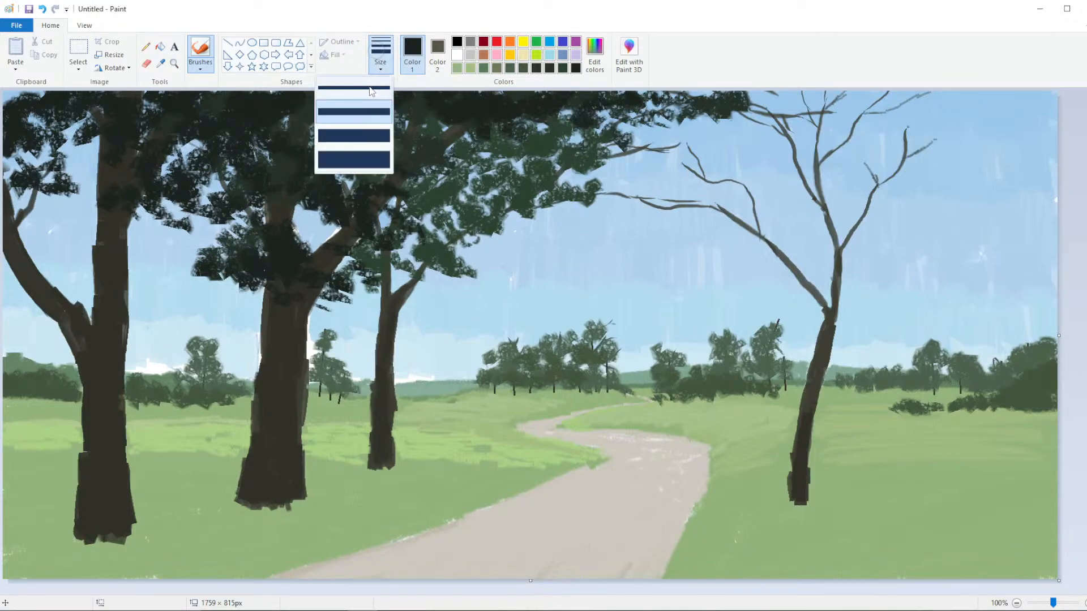
pyautogui.click(339, 155)
pyautogui.click(160, 63)
pyautogui.click(398, 129)
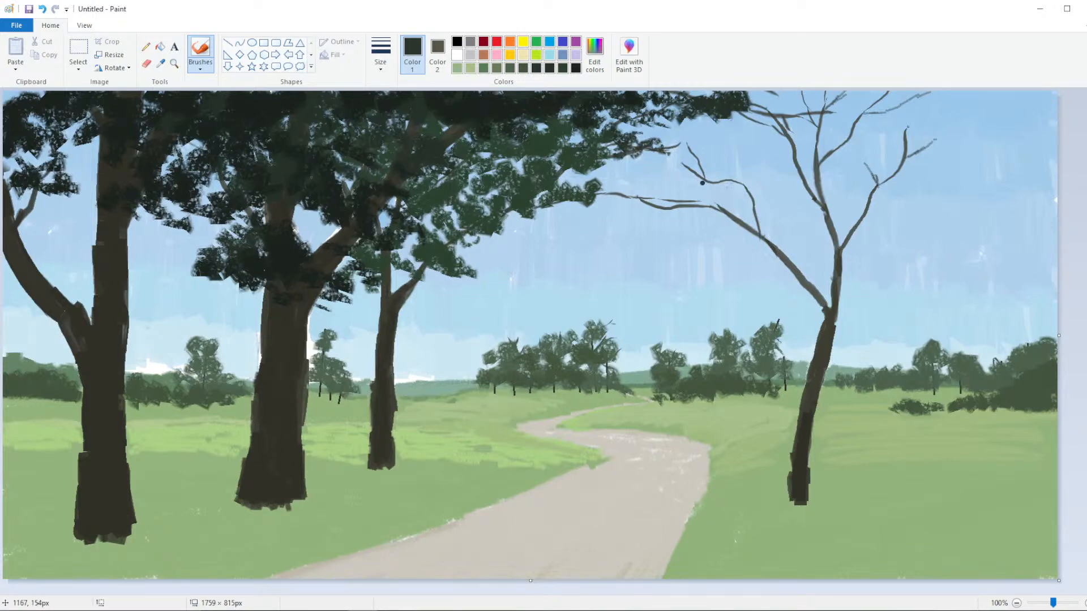
pyautogui.moveTo(758, 119); pyautogui.dragTo(737, 112)
# Lighten the green and, with the thickest brush, paint leaf clusters along the rightmost tree's low branches arching over the path
pyautogui.click(600, 63)
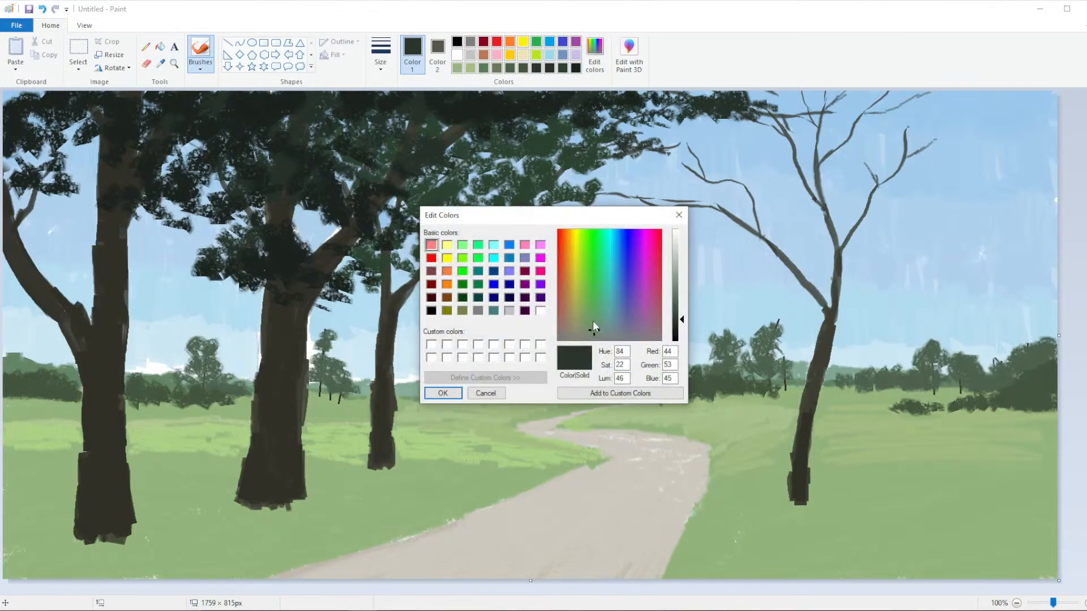
pyautogui.click(683, 317)
pyautogui.click(443, 393)
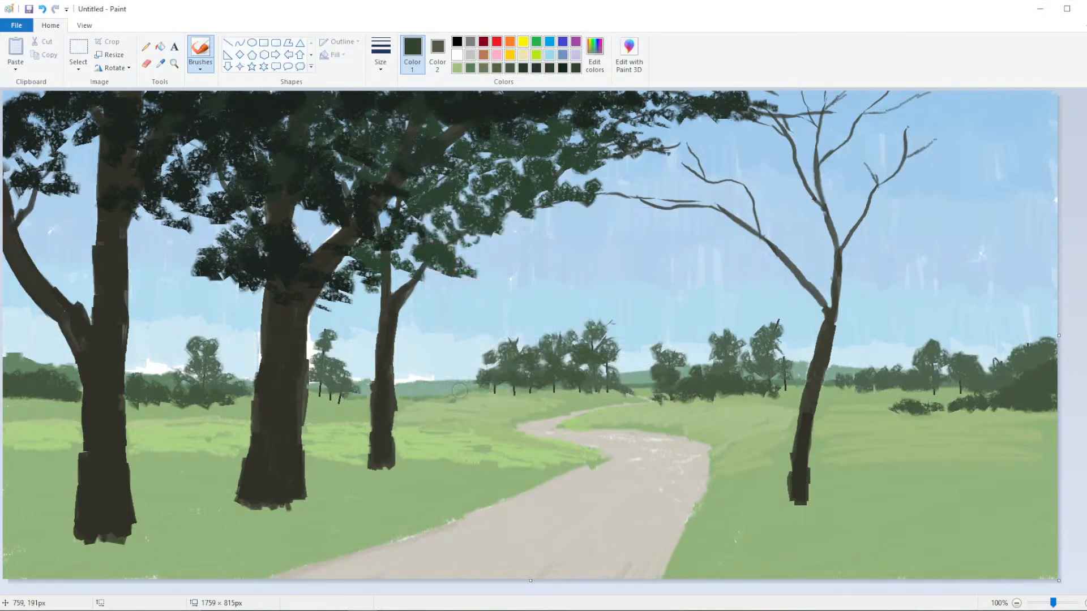
pyautogui.click(380, 54)
pyautogui.click(354, 159)
pyautogui.moveTo(702, 207)
pyautogui.mouseDown()
pyautogui.moveTo(683, 195)
pyautogui.moveTo(664, 207)
pyautogui.moveTo(611, 201)
pyautogui.mouseUp()
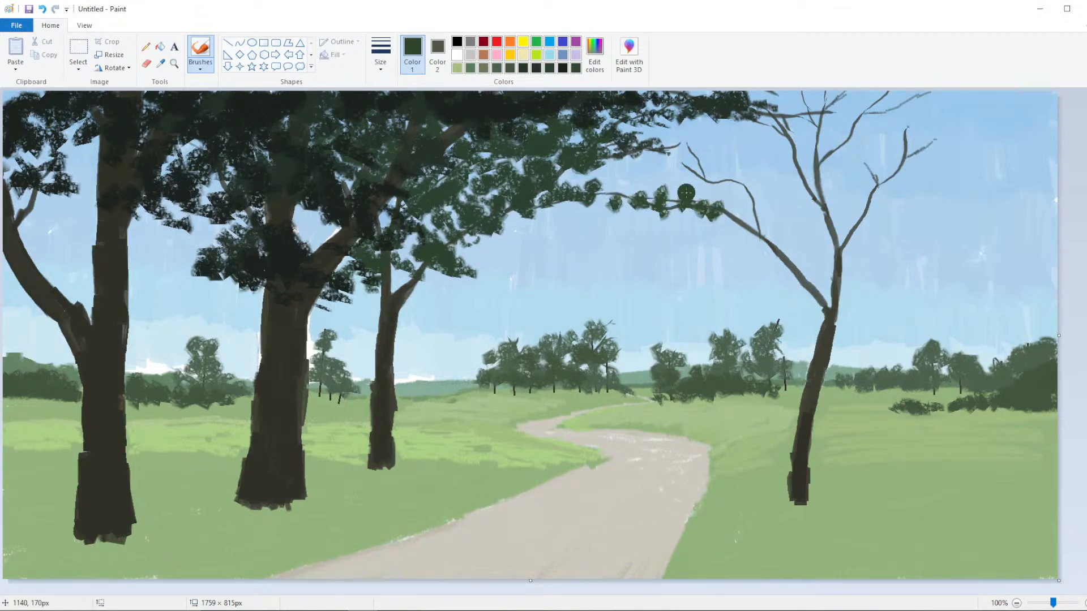
pyautogui.moveTo(686, 192)
pyautogui.mouseDown()
pyautogui.moveTo(687, 153)
pyautogui.moveTo(693, 179)
pyautogui.moveTo(712, 177)
pyautogui.moveTo(732, 204)
pyautogui.moveTo(736, 227)
pyautogui.moveTo(736, 183)
pyautogui.moveTo(692, 180)
pyautogui.mouseUp()
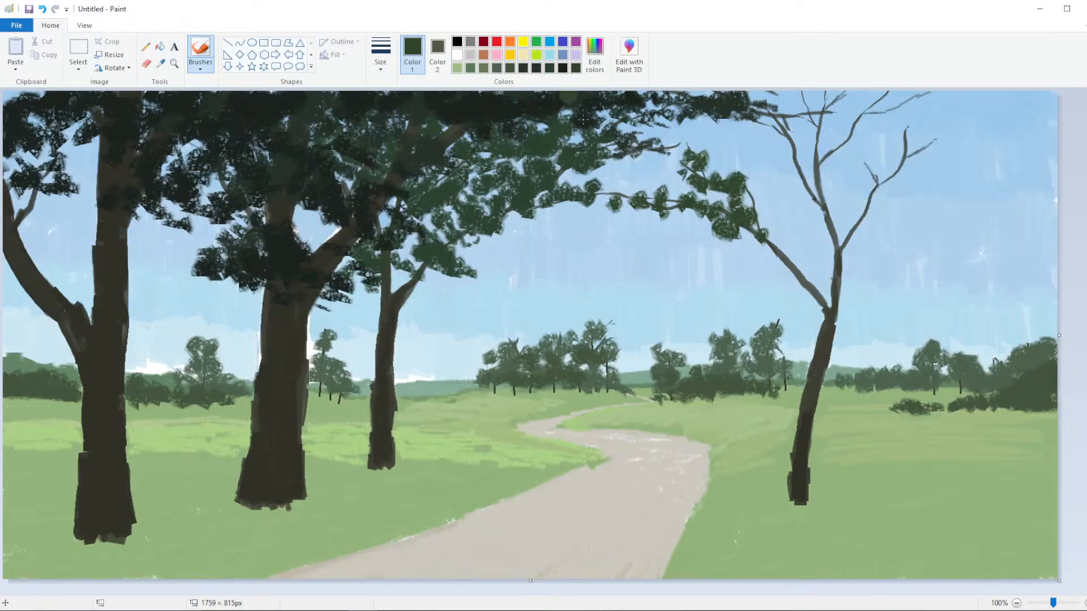
# Dab small dark green leaf clusters along the inner upper twigs of the rightmost tree
pyautogui.moveTo(794, 156); pyautogui.dragTo(797, 168)
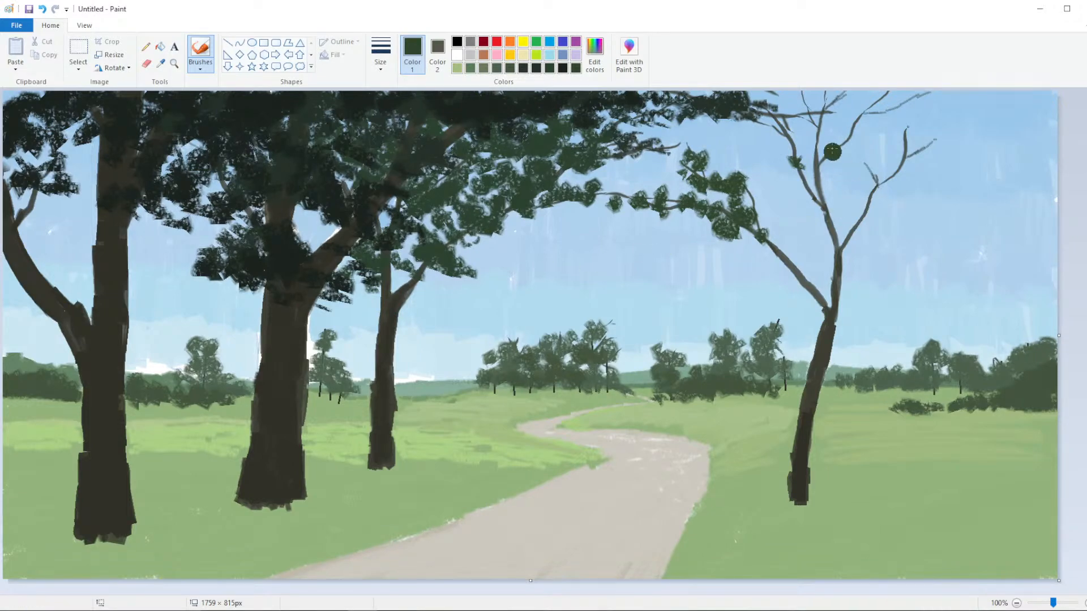
pyautogui.click(795, 156)
pyautogui.click(777, 154)
pyautogui.click(773, 134)
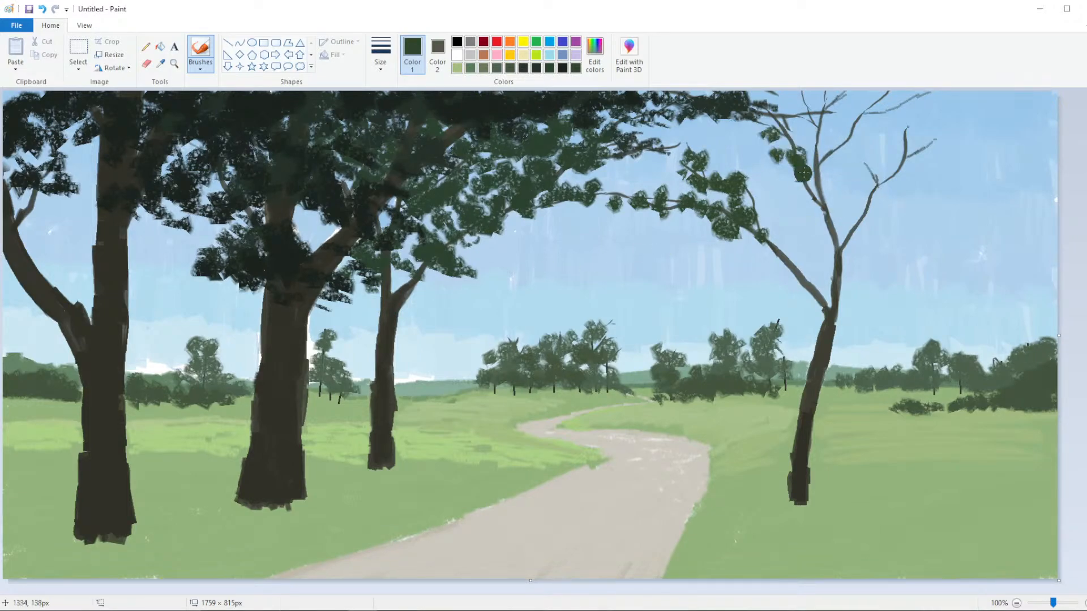
pyautogui.click(774, 144)
pyautogui.click(812, 158)
pyautogui.click(816, 144)
# Fill out the rightmost tree's crown with broad dark green leaf masses down to the main fork, using the thickest brush
pyautogui.moveTo(815, 145)
pyautogui.mouseDown()
pyautogui.moveTo(808, 118)
pyautogui.moveTo(845, 101)
pyautogui.moveTo(722, 111)
pyautogui.moveTo(805, 152)
pyautogui.moveTo(859, 107)
pyautogui.moveTo(877, 126)
pyautogui.moveTo(883, 100)
pyautogui.moveTo(906, 102)
pyautogui.moveTo(909, 124)
pyautogui.moveTo(877, 146)
pyautogui.moveTo(895, 160)
pyautogui.moveTo(910, 138)
pyautogui.moveTo(915, 168)
pyautogui.moveTo(867, 191)
pyautogui.moveTo(894, 225)
pyautogui.moveTo(833, 239)
pyautogui.moveTo(858, 258)
pyautogui.moveTo(825, 250)
pyautogui.moveTo(874, 272)
pyautogui.moveTo(805, 256)
pyautogui.moveTo(891, 280)
pyautogui.mouseUp()
pyautogui.click(385, 62)
pyautogui.click(353, 162)
pyautogui.moveTo(766, 127)
pyautogui.mouseDown()
pyautogui.moveTo(725, 130)
pyautogui.moveTo(775, 107)
pyautogui.moveTo(705, 136)
pyautogui.moveTo(732, 161)
pyautogui.moveTo(757, 153)
pyautogui.moveTo(708, 148)
pyautogui.moveTo(701, 166)
pyautogui.moveTo(750, 187)
pyautogui.moveTo(754, 154)
pyautogui.moveTo(783, 145)
pyautogui.moveTo(776, 184)
pyautogui.moveTo(792, 165)
pyautogui.moveTo(828, 187)
pyautogui.moveTo(880, 149)
pyautogui.moveTo(856, 157)
pyautogui.moveTo(933, 170)
pyautogui.moveTo(908, 100)
pyautogui.moveTo(826, 96)
pyautogui.moveTo(904, 112)
pyautogui.moveTo(892, 120)
pyautogui.moveTo(920, 136)
pyautogui.moveTo(930, 126)
pyautogui.moveTo(938, 146)
pyautogui.moveTo(882, 102)
pyautogui.moveTo(829, 138)
pyautogui.moveTo(827, 150)
pyautogui.moveTo(871, 171)
pyautogui.mouseUp()
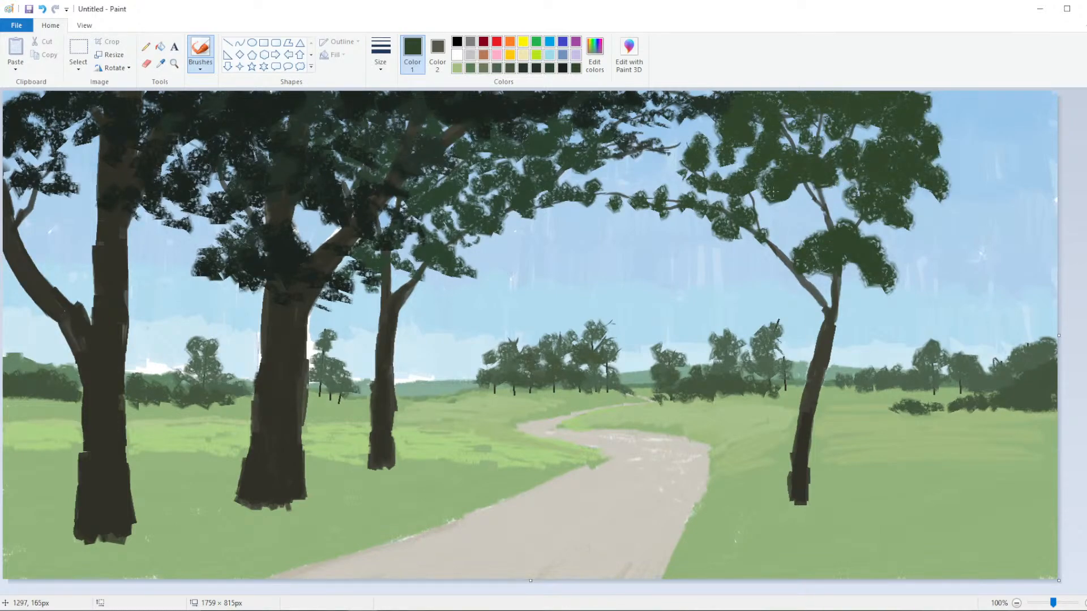
# Extend leaf clusters along the rightmost tree's low and arching branches, and add finer leaves beside its trunk fork with a thinner brush
pyautogui.moveTo(749, 260); pyautogui.dragTo(776, 282)
pyautogui.moveTo(782, 226); pyautogui.dragTo(815, 226)
pyautogui.moveTo(660, 170)
pyautogui.mouseDown()
pyautogui.moveTo(659, 200)
pyautogui.moveTo(621, 167)
pyautogui.moveTo(534, 160)
pyautogui.moveTo(570, 181)
pyautogui.moveTo(635, 134)
pyautogui.moveTo(648, 154)
pyautogui.moveTo(633, 175)
pyautogui.moveTo(657, 167)
pyautogui.moveTo(703, 186)
pyautogui.mouseUp()
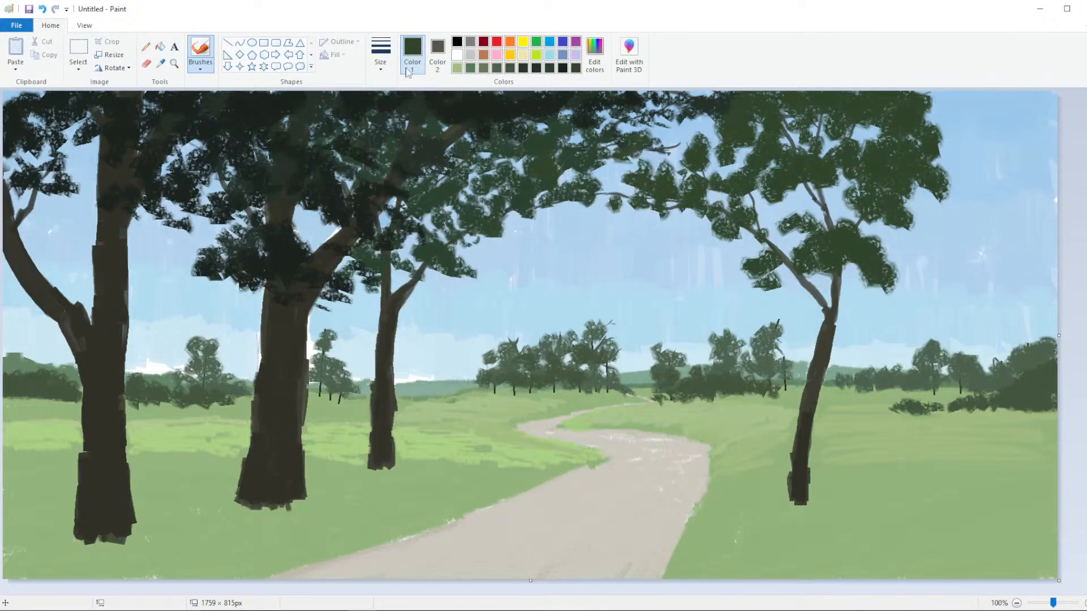
pyautogui.click(381, 54)
pyautogui.click(352, 114)
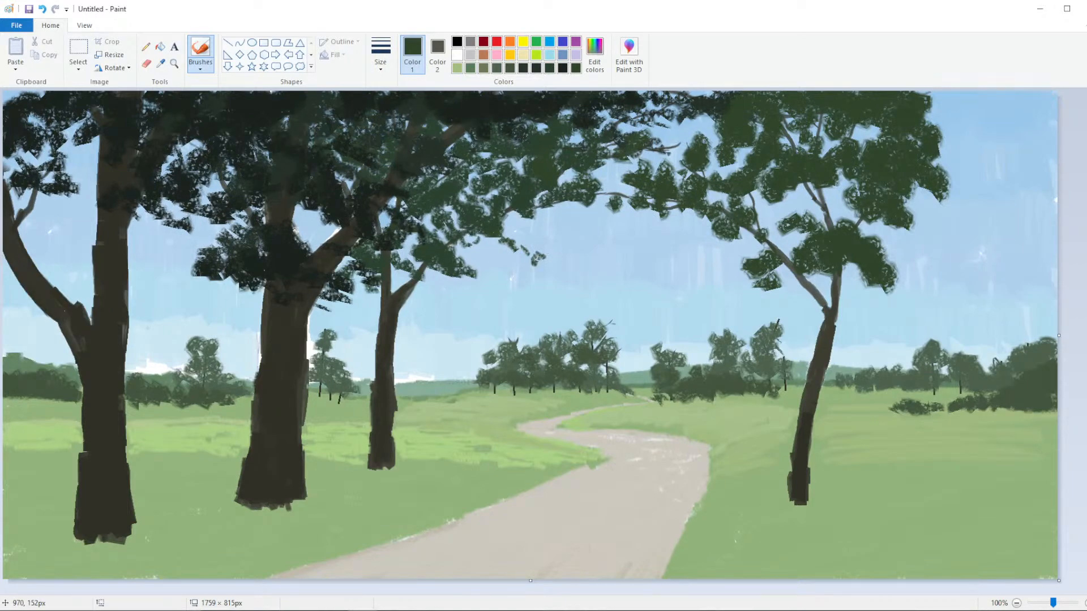
pyautogui.moveTo(813, 317)
pyautogui.mouseDown()
pyautogui.moveTo(796, 320)
pyautogui.moveTo(804, 333)
pyautogui.moveTo(828, 316)
pyautogui.moveTo(787, 317)
pyautogui.moveTo(792, 340)
pyautogui.mouseUp()
pyautogui.moveTo(757, 264); pyautogui.dragTo(758, 267)
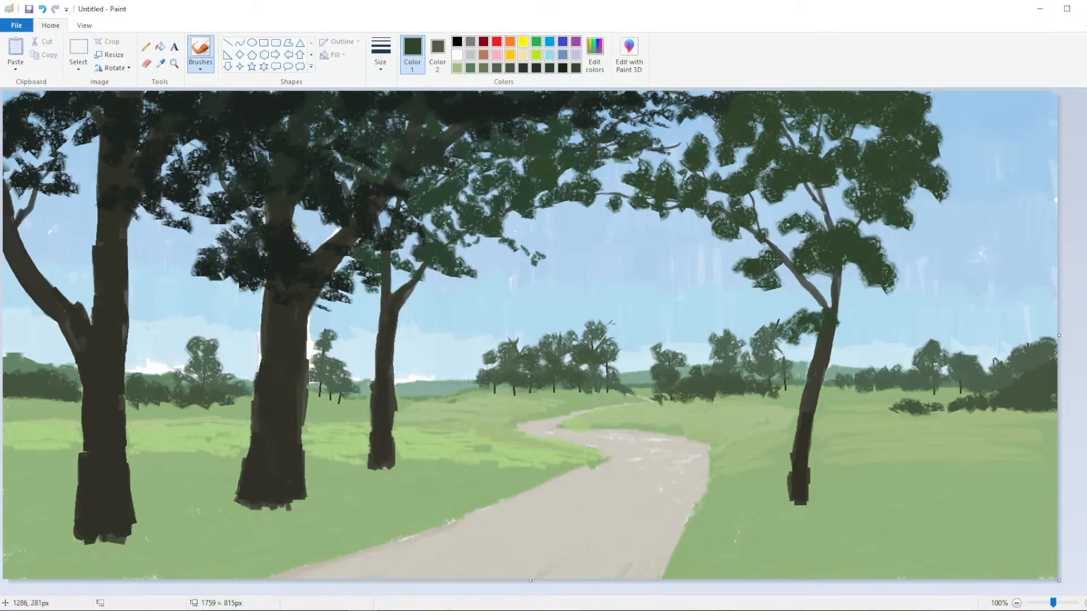
# Enlarge the brush and add ragged leaves to the crown's lower outer edge and the underside of the branch arching over the path
pyautogui.click(395, 52)
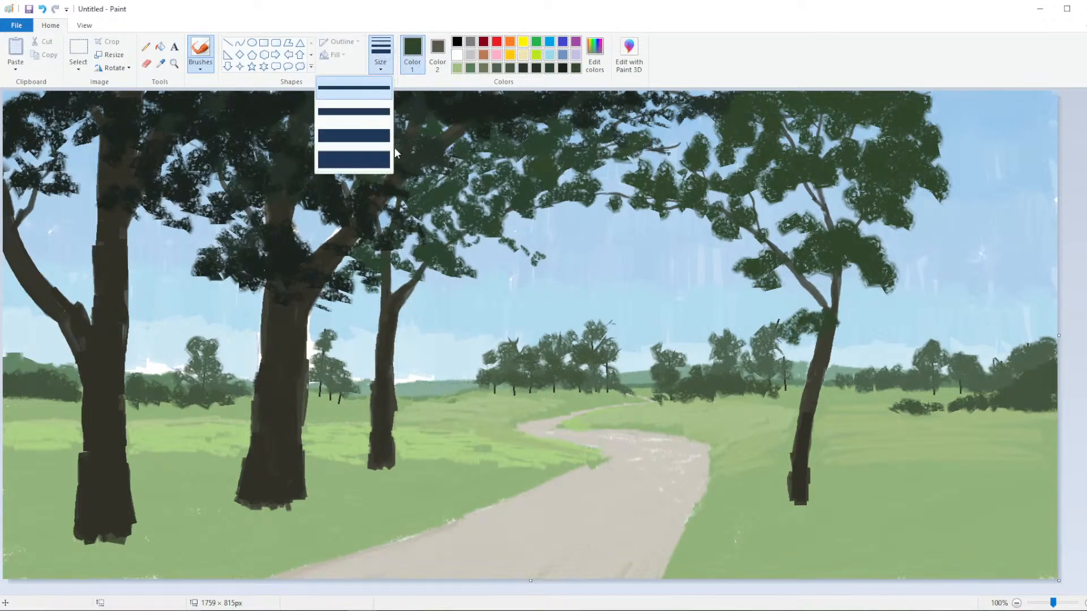
pyautogui.click(391, 148)
pyautogui.moveTo(876, 281)
pyautogui.mouseDown()
pyautogui.moveTo(900, 277)
pyautogui.moveTo(883, 292)
pyautogui.moveTo(906, 300)
pyautogui.moveTo(852, 272)
pyautogui.moveTo(931, 309)
pyautogui.mouseUp()
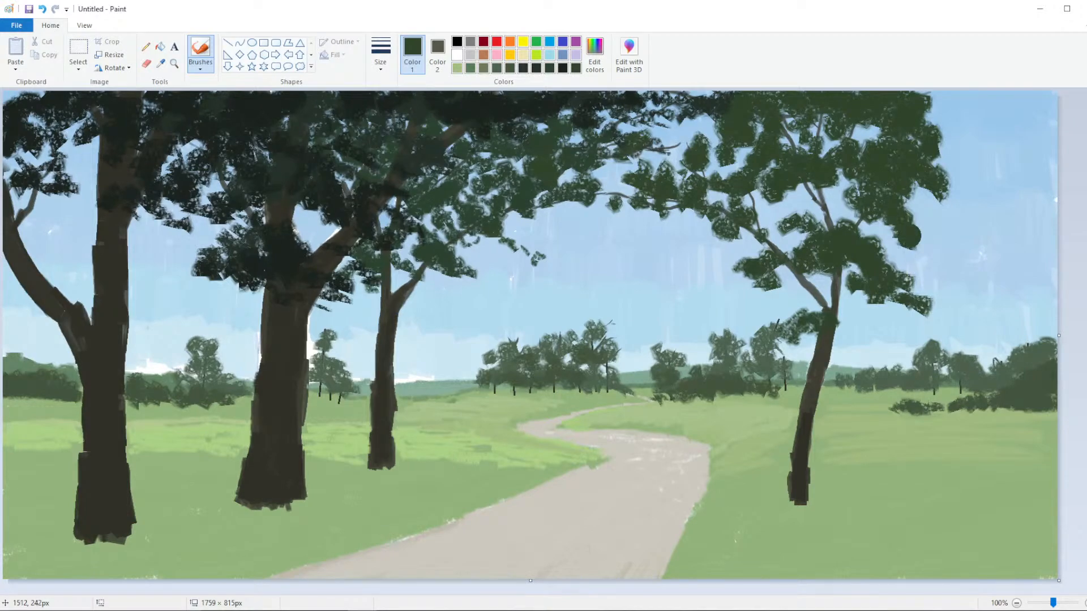
pyautogui.moveTo(667, 219)
pyautogui.mouseDown()
pyautogui.moveTo(636, 223)
pyautogui.moveTo(661, 226)
pyautogui.moveTo(635, 236)
pyautogui.moveTo(685, 231)
pyautogui.moveTo(690, 214)
pyautogui.moveTo(699, 223)
pyautogui.moveTo(690, 201)
pyautogui.moveTo(634, 163)
pyautogui.moveTo(694, 119)
pyautogui.moveTo(717, 129)
pyautogui.moveTo(696, 158)
pyautogui.moveTo(696, 114)
pyautogui.moveTo(679, 168)
pyautogui.moveTo(688, 166)
pyautogui.moveTo(672, 165)
pyautogui.moveTo(670, 150)
pyautogui.moveTo(776, 156)
pyautogui.mouseUp()
# Darken the green and paint shadow patches over the rightmost tree's crown and arching branch, undoing the last strokes beside its low fork
pyautogui.click(594, 57)
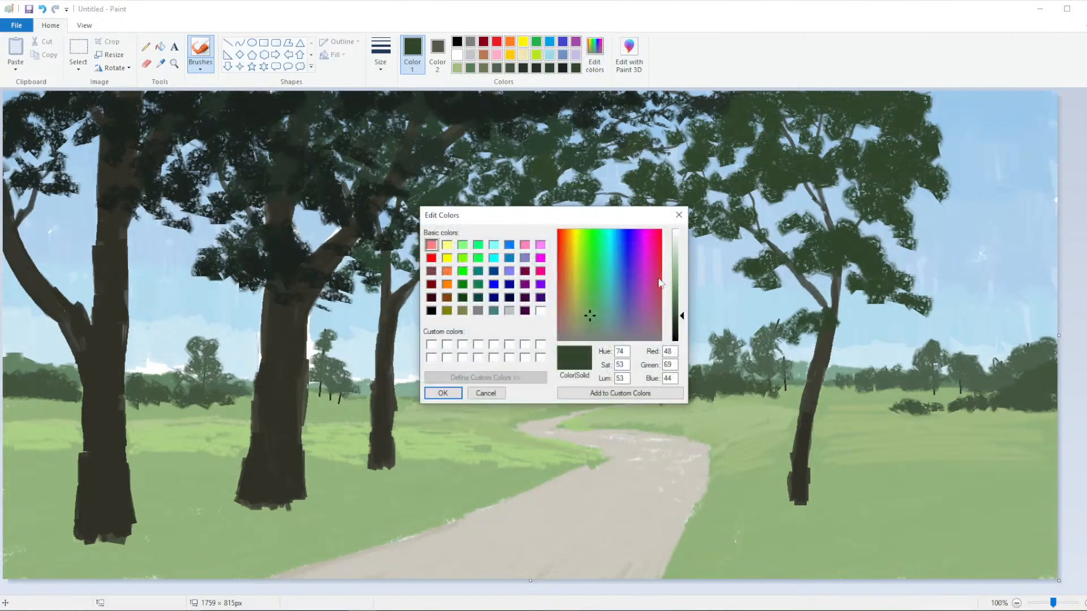
pyautogui.moveTo(679, 327); pyautogui.dragTo(679, 334)
pyautogui.click(442, 393)
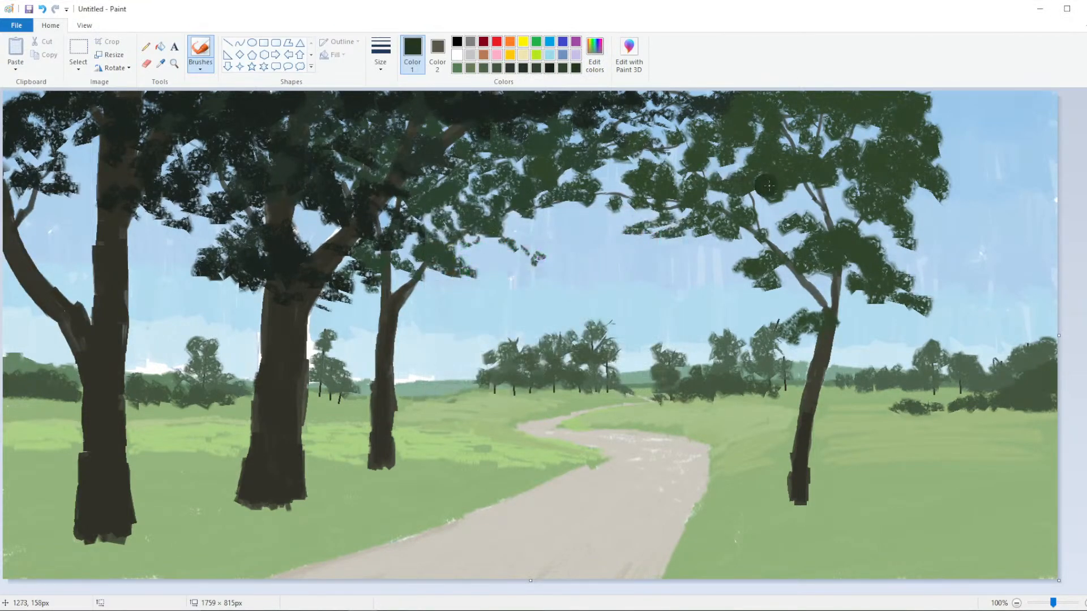
pyautogui.moveTo(785, 186)
pyautogui.mouseDown()
pyautogui.moveTo(826, 173)
pyautogui.moveTo(853, 185)
pyautogui.mouseUp()
pyautogui.moveTo(808, 131)
pyautogui.mouseDown()
pyautogui.moveTo(799, 125)
pyautogui.moveTo(828, 110)
pyautogui.moveTo(872, 125)
pyautogui.mouseUp()
pyautogui.moveTo(852, 170)
pyautogui.mouseDown()
pyautogui.moveTo(849, 190)
pyautogui.moveTo(883, 223)
pyautogui.mouseUp()
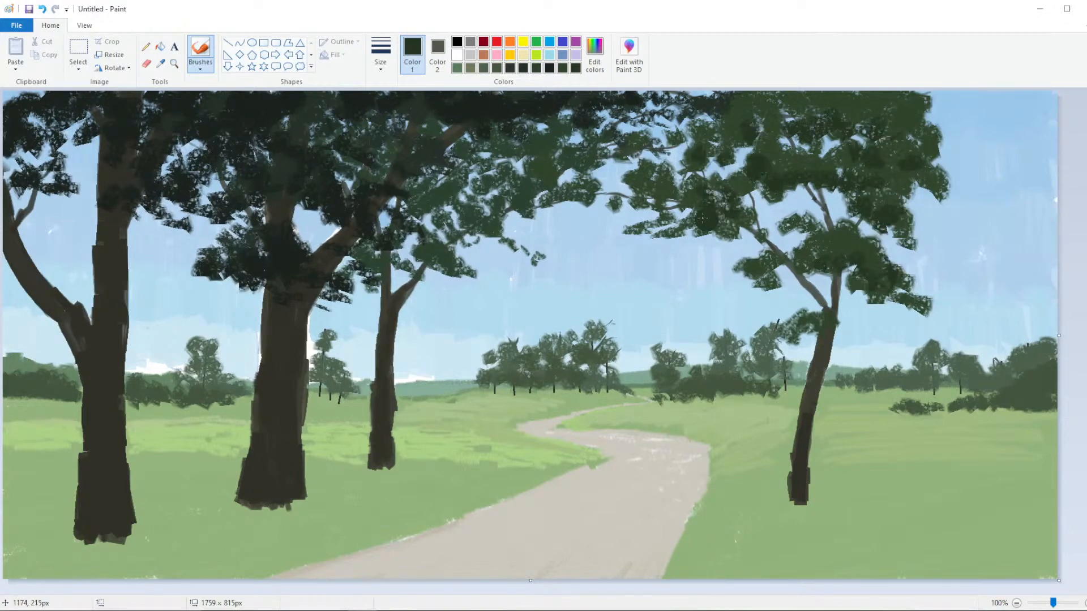
pyautogui.moveTo(708, 220); pyautogui.dragTo(661, 205)
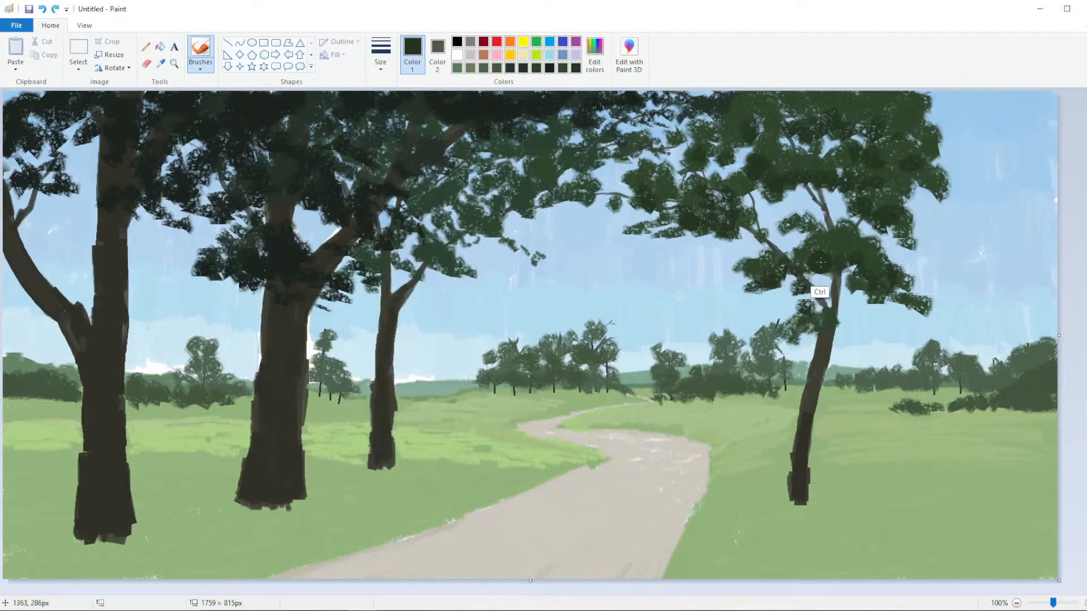
pyautogui.hotkey('ctrl', 'z')
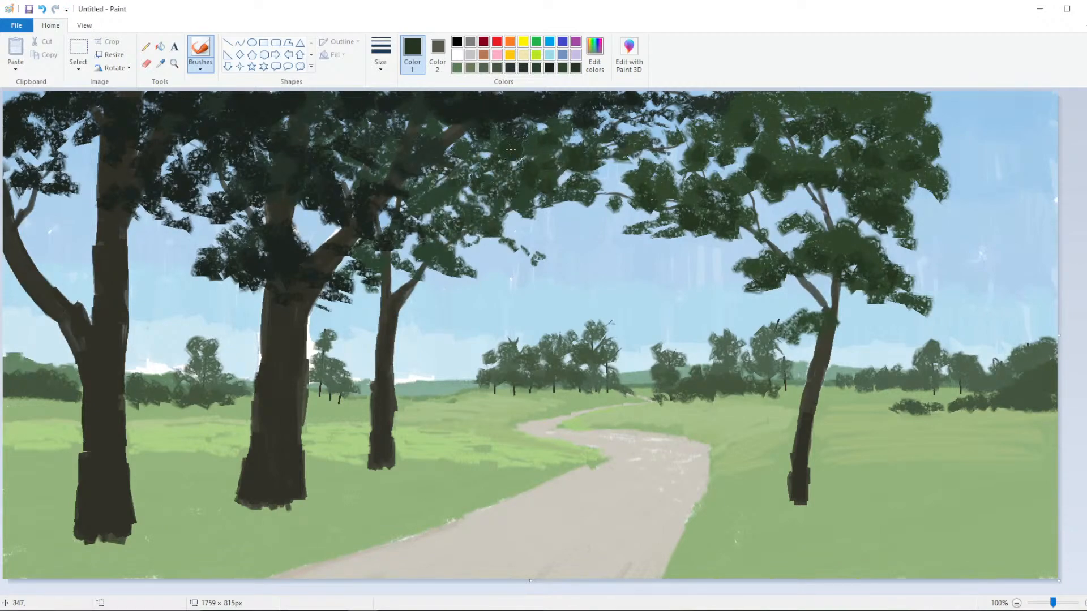
# Change the colour to a near-black tone and darken the second tree's large slanting branch
pyautogui.click(385, 57)
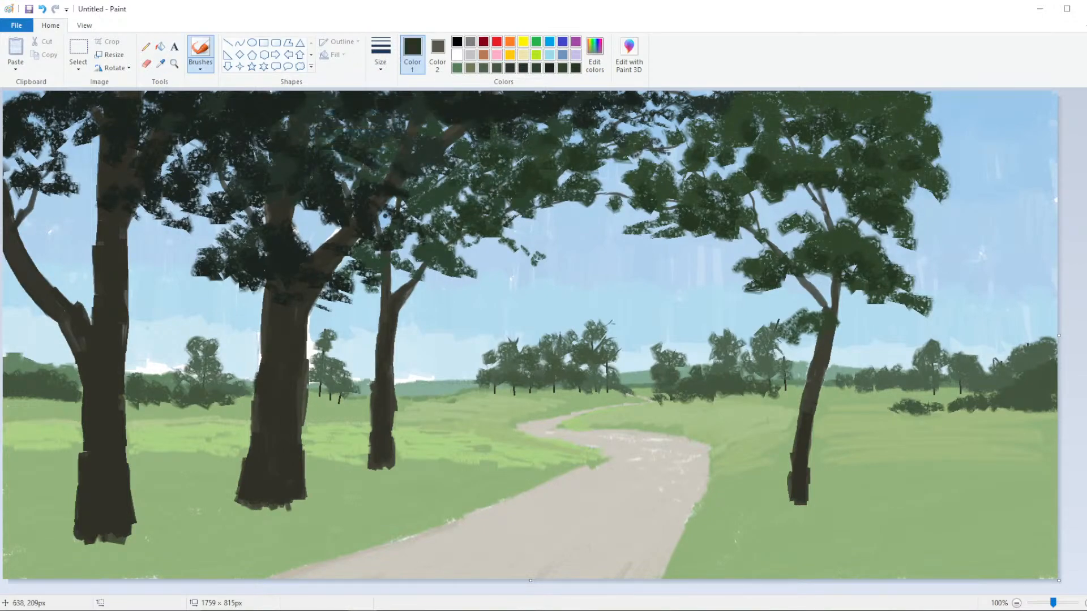
pyautogui.click(593, 65)
pyautogui.moveTo(678, 332); pyautogui.dragTo(544, 365)
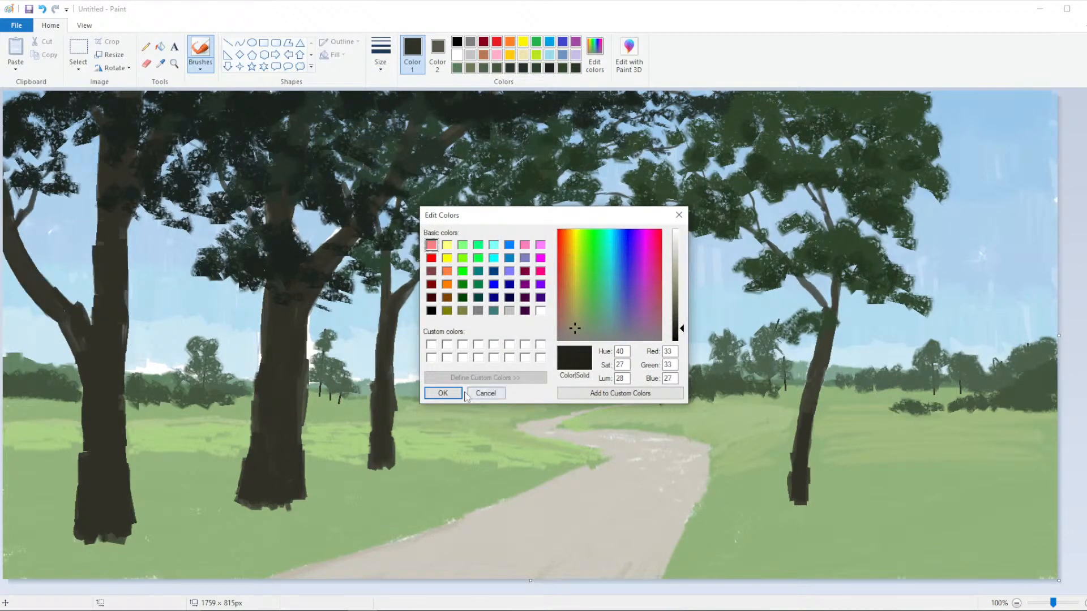
pyautogui.click(443, 393)
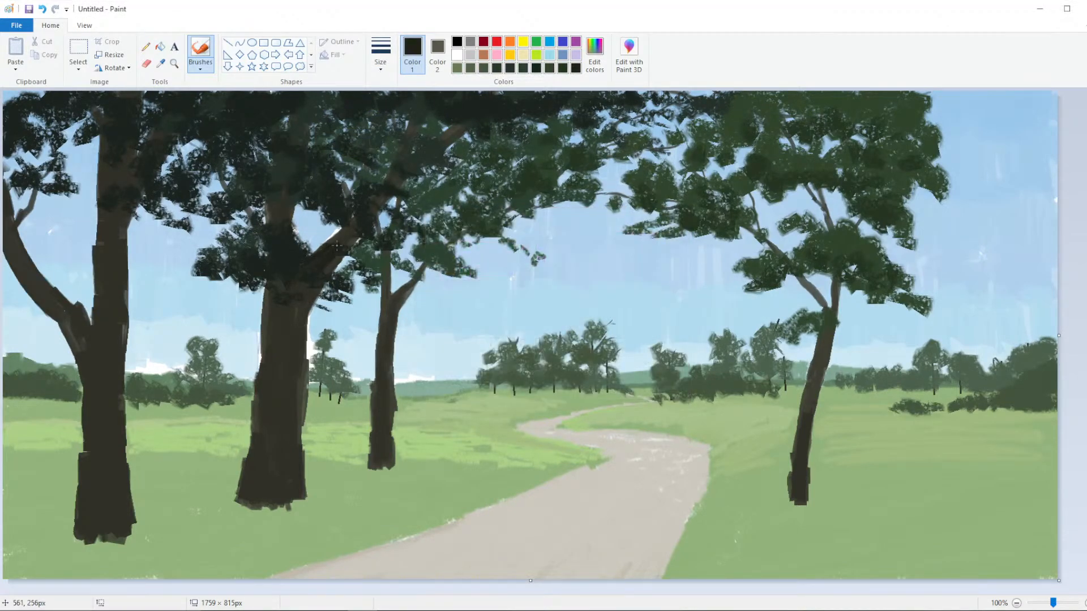
pyautogui.click(594, 56)
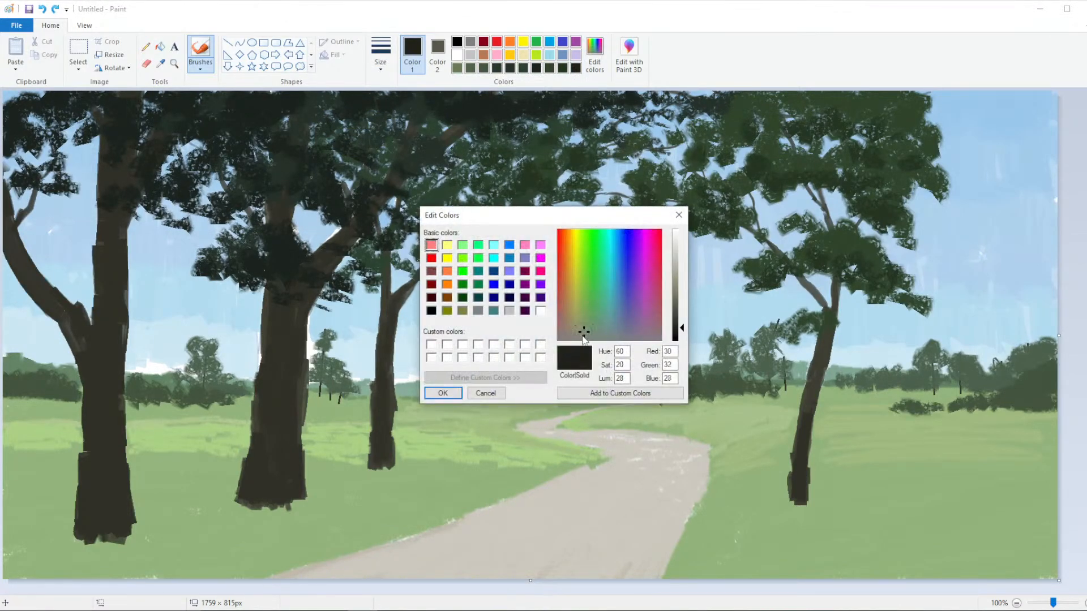
pyautogui.click(485, 394)
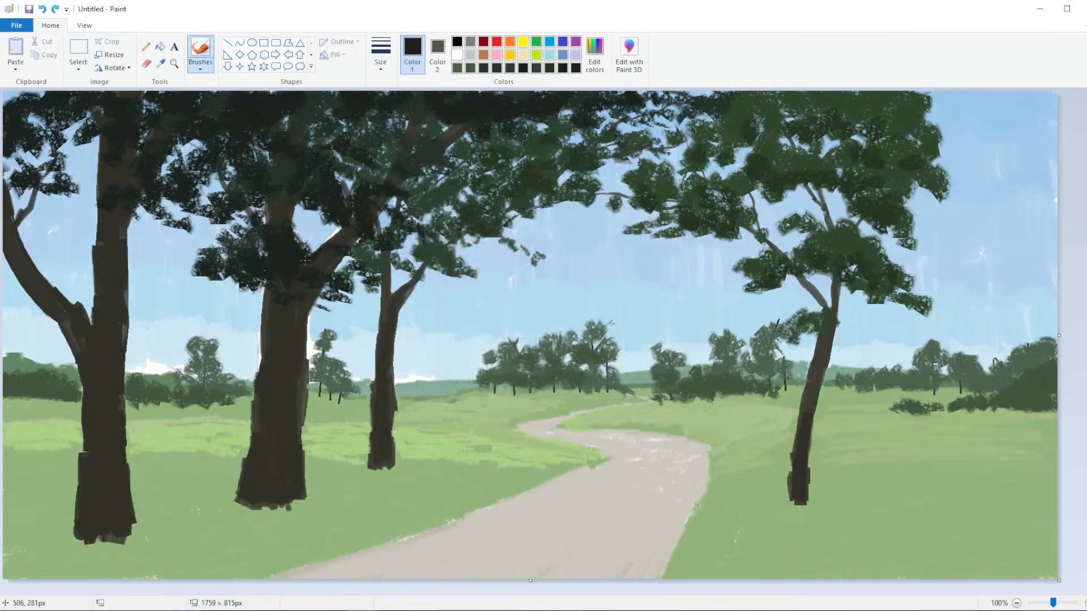
pyautogui.moveTo(349, 225); pyautogui.dragTo(349, 242)
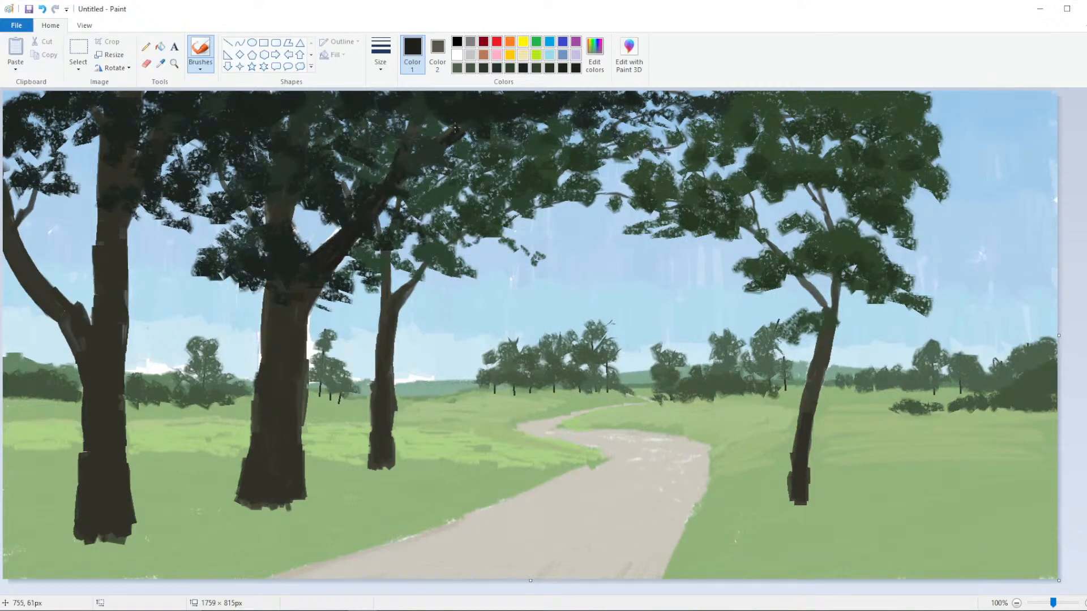
# Switch to another brush type, adjust its thickness, and paint a near-black offshoot rising from the second tree's slanting branch
pyautogui.click(200, 62)
pyautogui.click(201, 113)
pyautogui.click(380, 56)
pyautogui.click(382, 118)
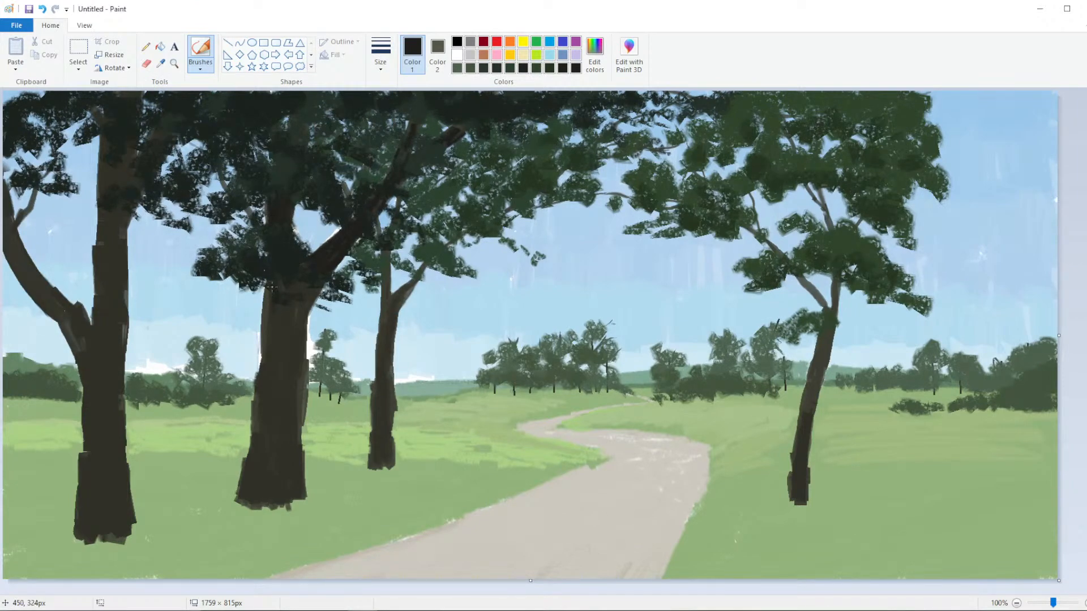
# Adjust the brush thickness and streak near-black bark texture down the second tree's trunk from the fork to the base
pyautogui.click(381, 53)
pyautogui.click(383, 133)
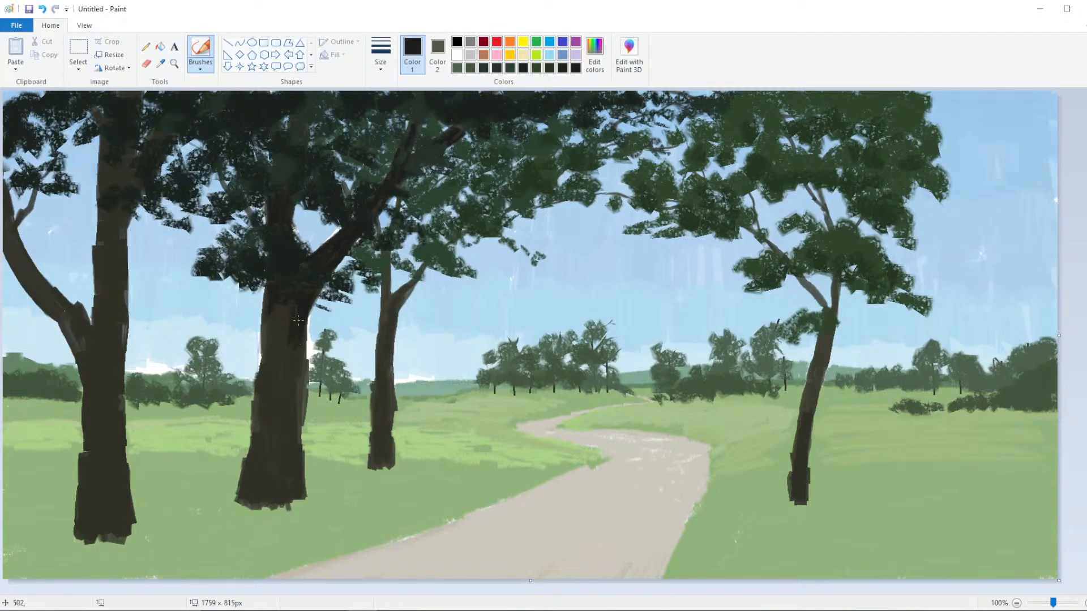
pyautogui.click(381, 53)
pyautogui.click(383, 132)
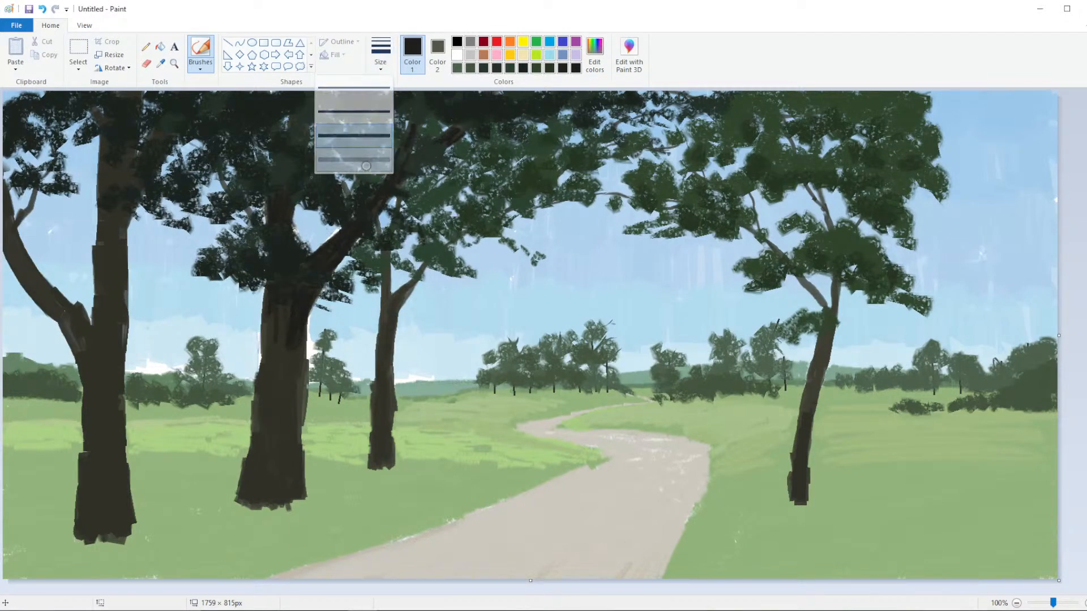
pyautogui.moveTo(265, 363)
pyautogui.mouseDown()
pyautogui.moveTo(268, 320)
pyautogui.moveTo(280, 313)
pyautogui.moveTo(293, 326)
pyautogui.moveTo(299, 398)
pyautogui.mouseUp()
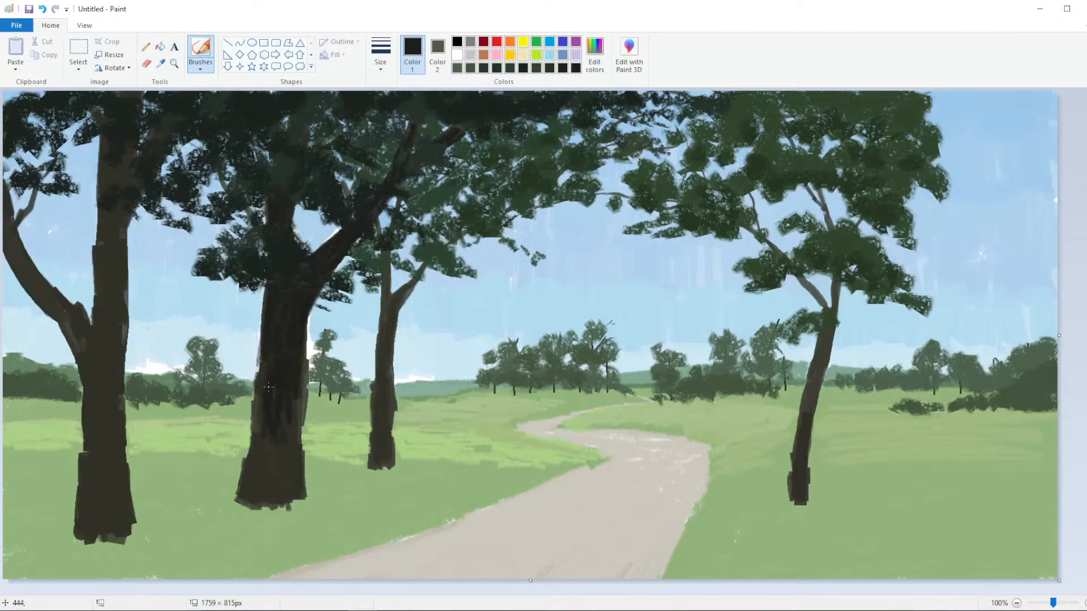
pyautogui.moveTo(295, 445); pyautogui.dragTo(297, 376)
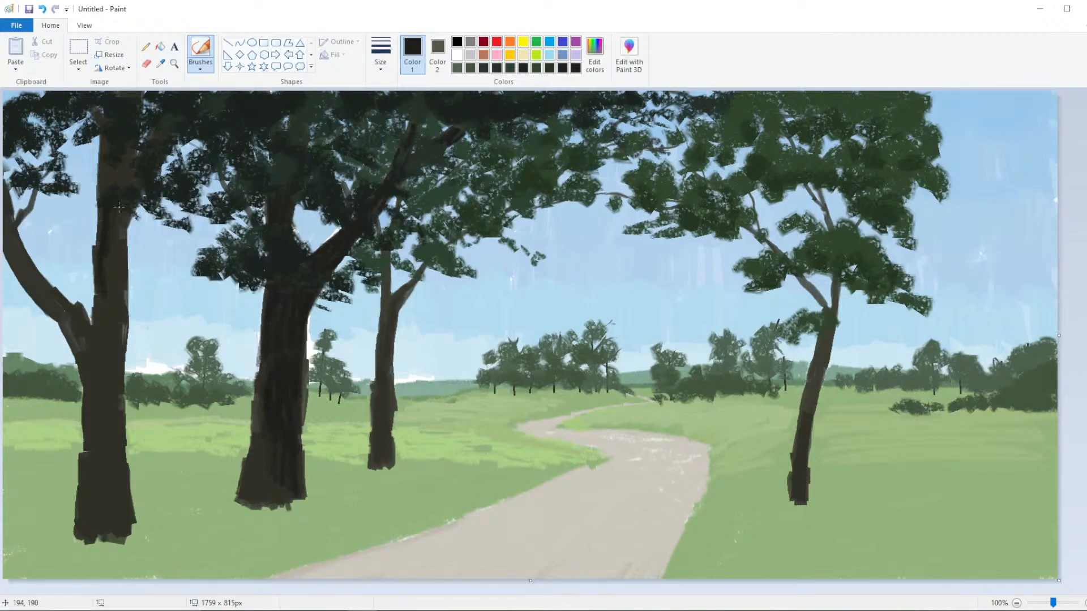
# Vary the brush thickness and streak near-black bark down the first tree's trunk to its base, also darkening the second tree's upper limb
pyautogui.moveTo(119, 207); pyautogui.dragTo(111, 232)
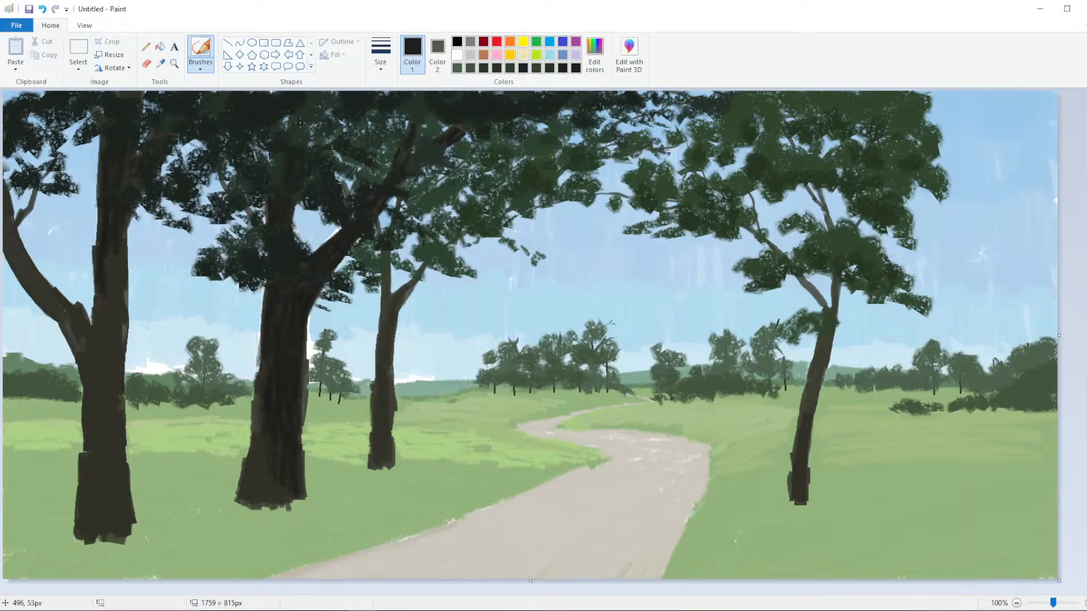
pyautogui.click(380, 54)
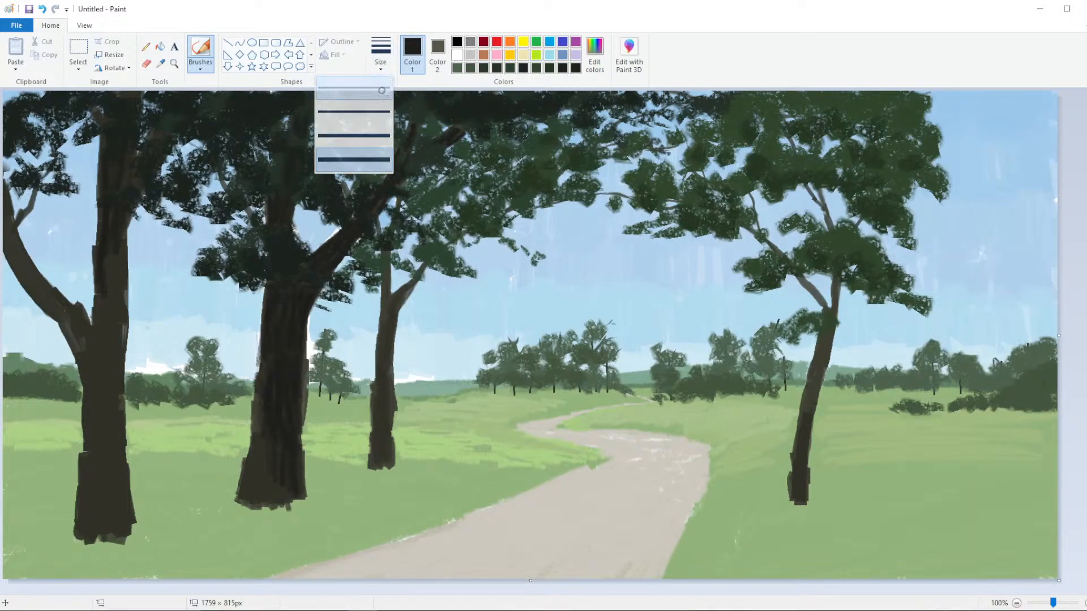
pyautogui.click(351, 139)
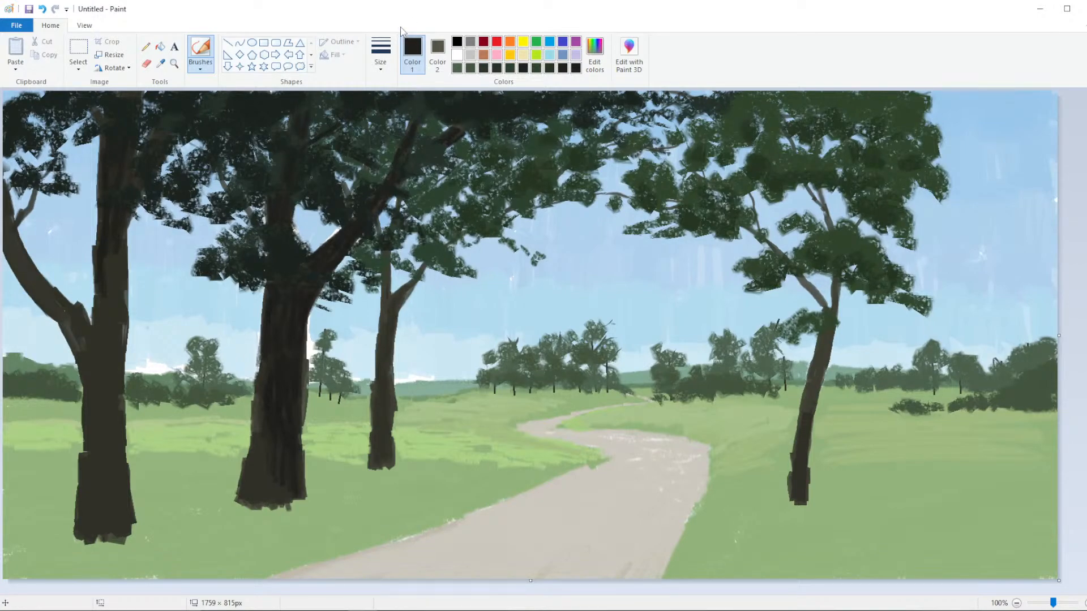
pyautogui.click(380, 57)
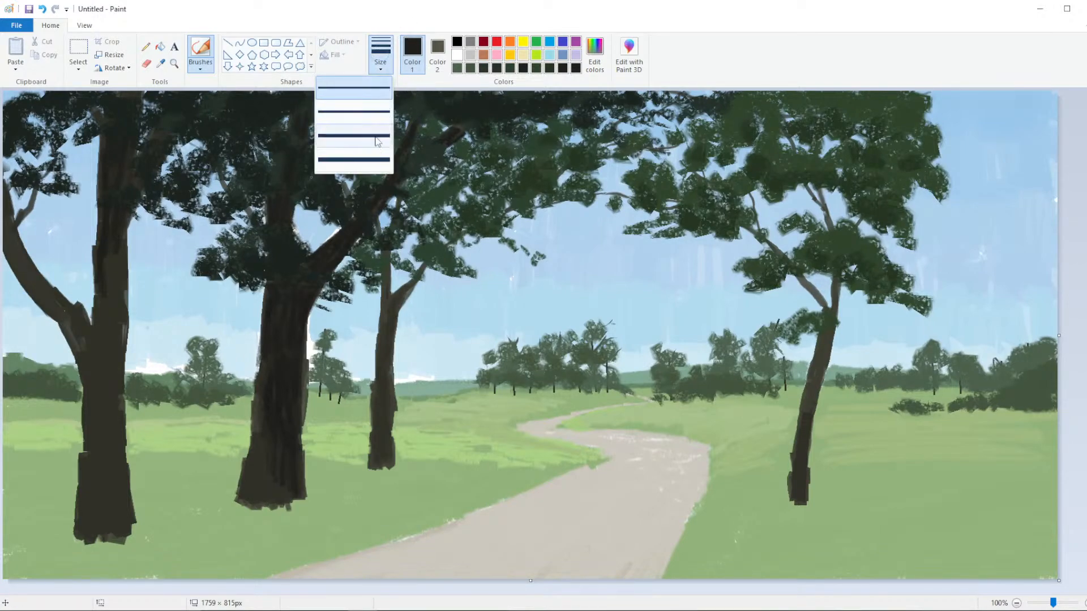
pyautogui.click(354, 136)
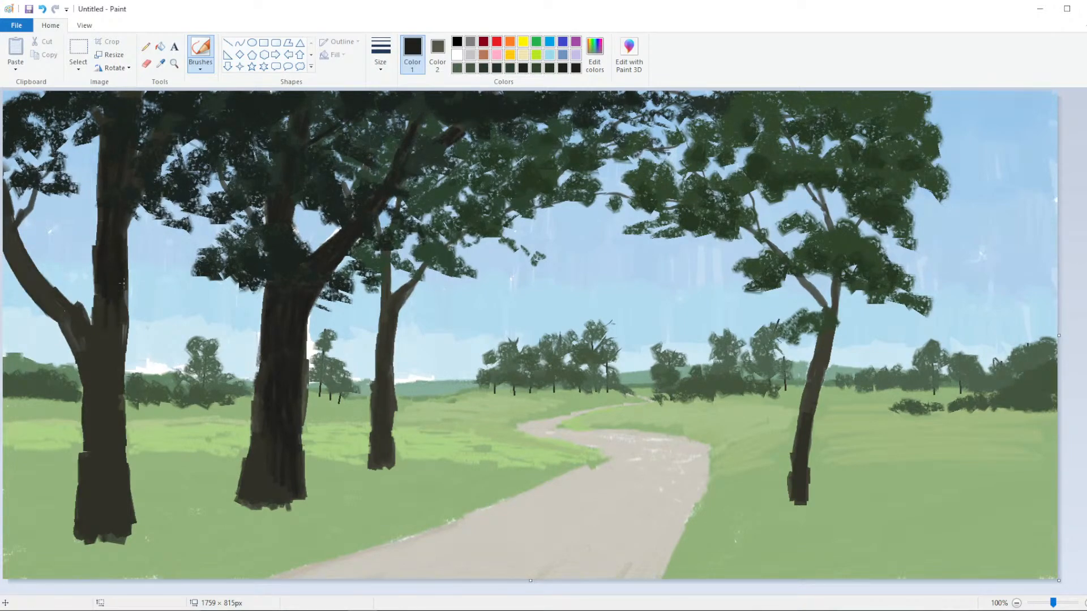
pyautogui.click(380, 57)
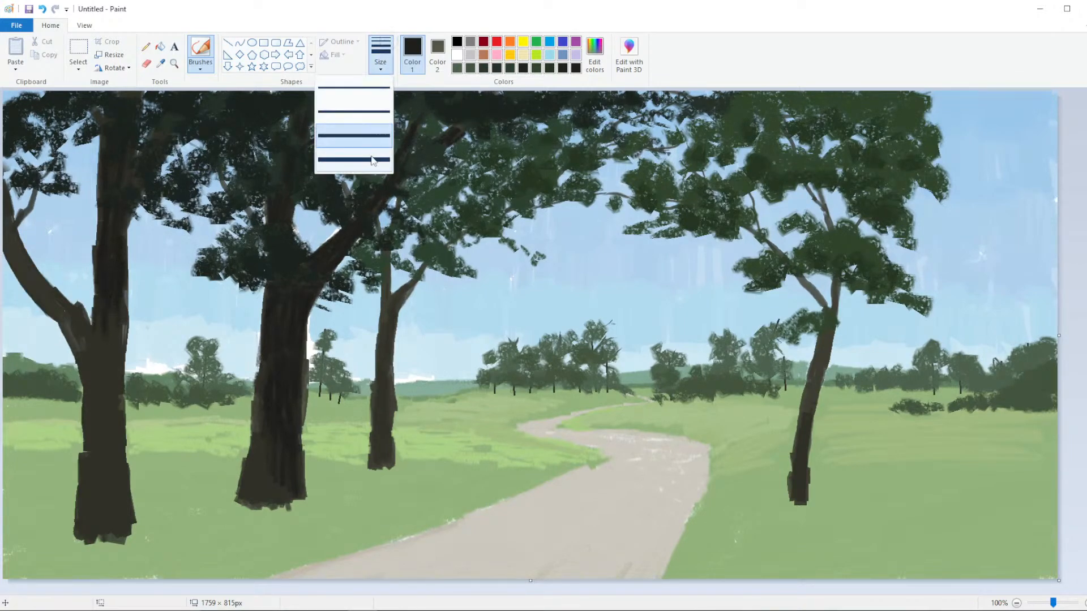
pyautogui.click(354, 136)
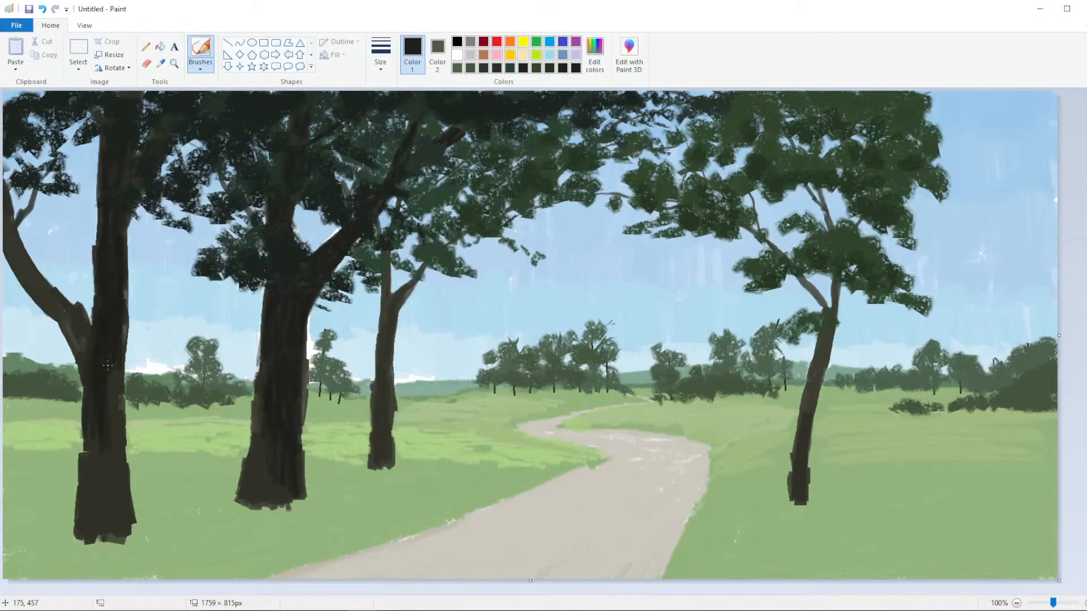
pyautogui.moveTo(91, 485); pyautogui.dragTo(93, 511)
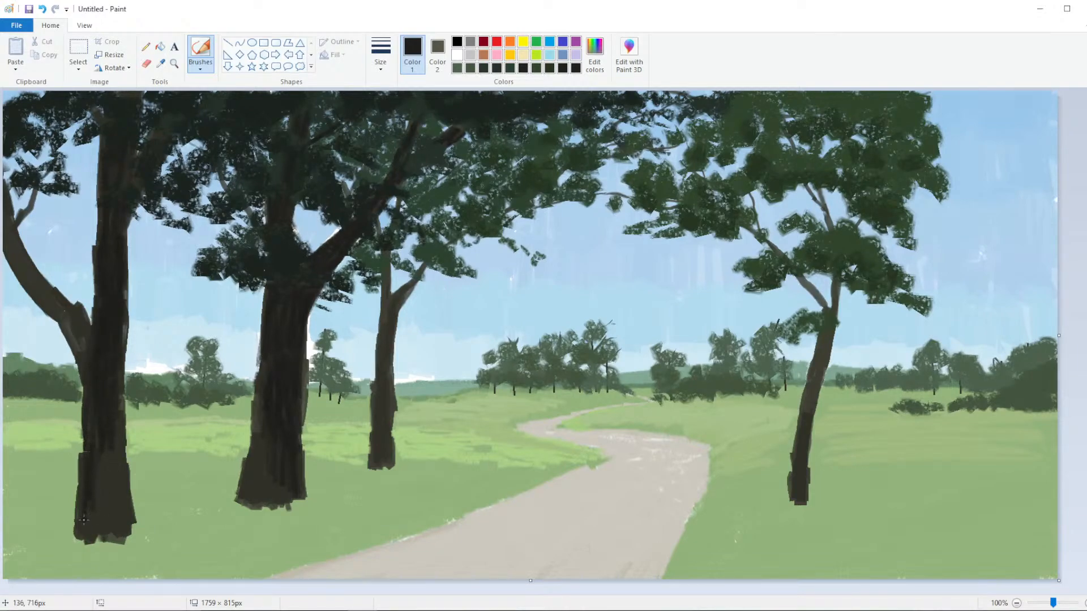
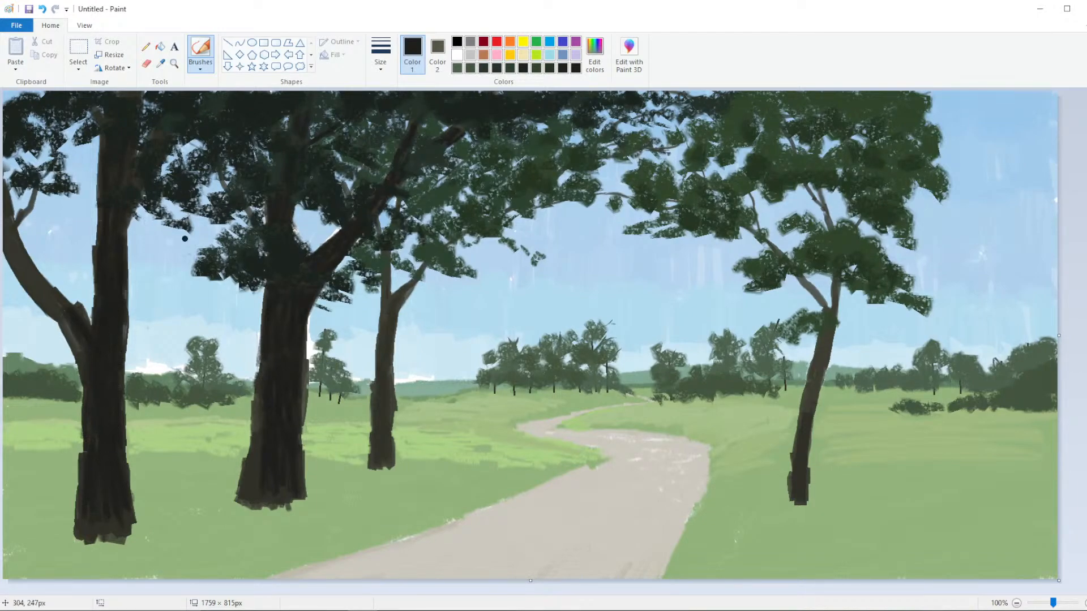
# Darken the second tree's trunk with more near-black strokes, switch to the thinnest brush width, and check the whole painting
pyautogui.moveTo(258, 399); pyautogui.dragTo(258, 433)
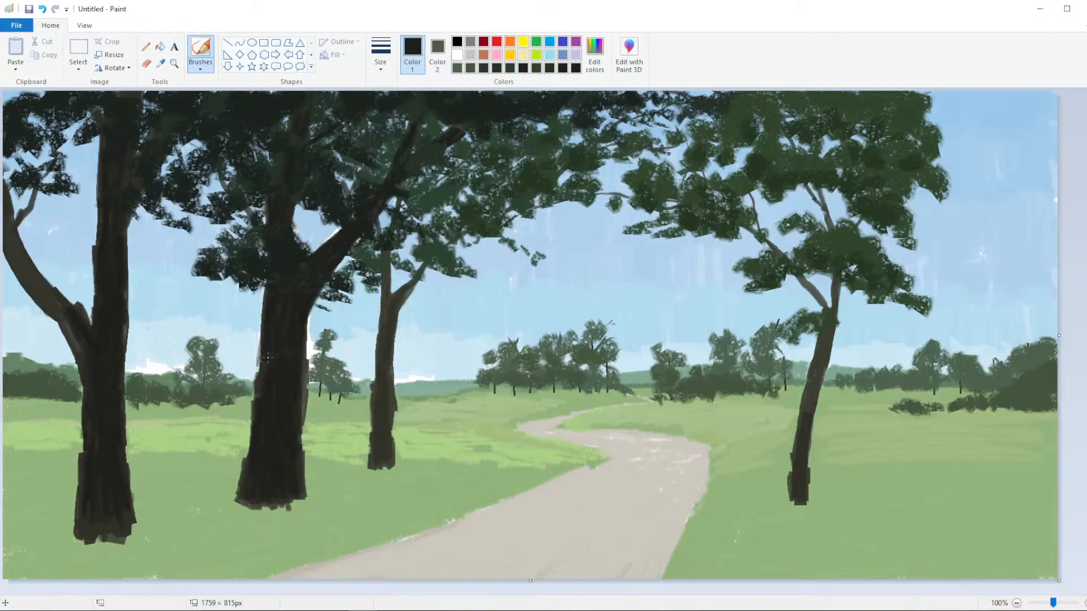
pyautogui.moveTo(299, 364); pyautogui.dragTo(302, 417)
pyautogui.click(380, 54)
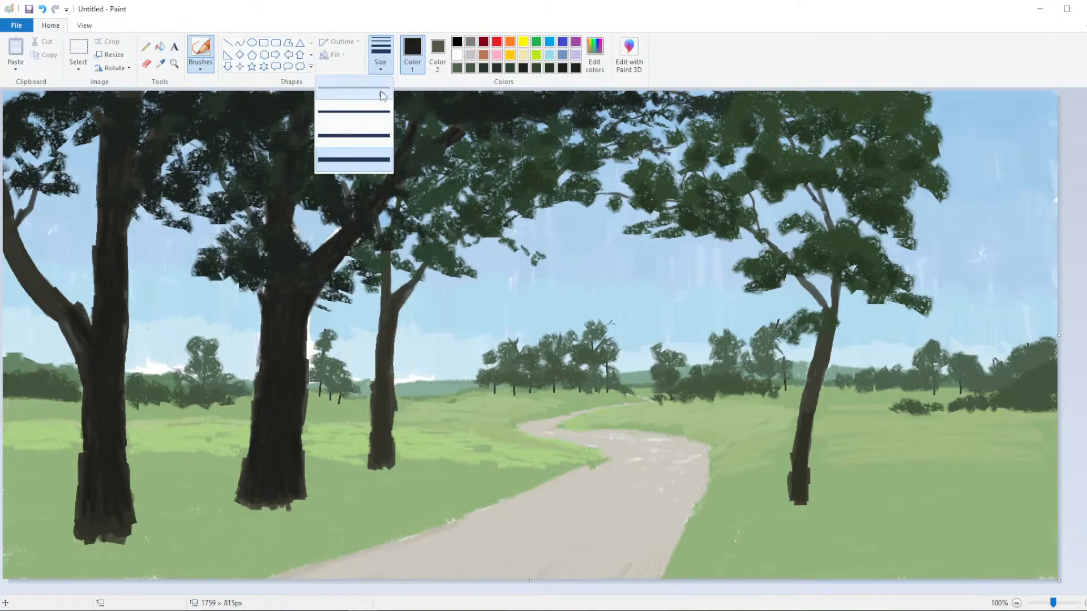
pyautogui.click(383, 95)
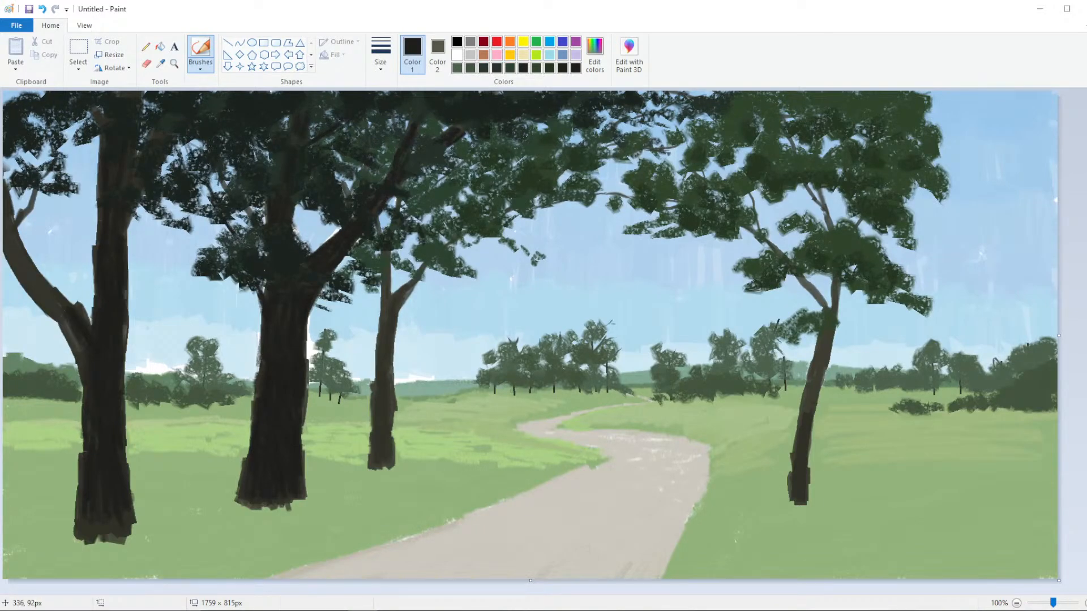
pyautogui.scroll(-3, 456, 378)
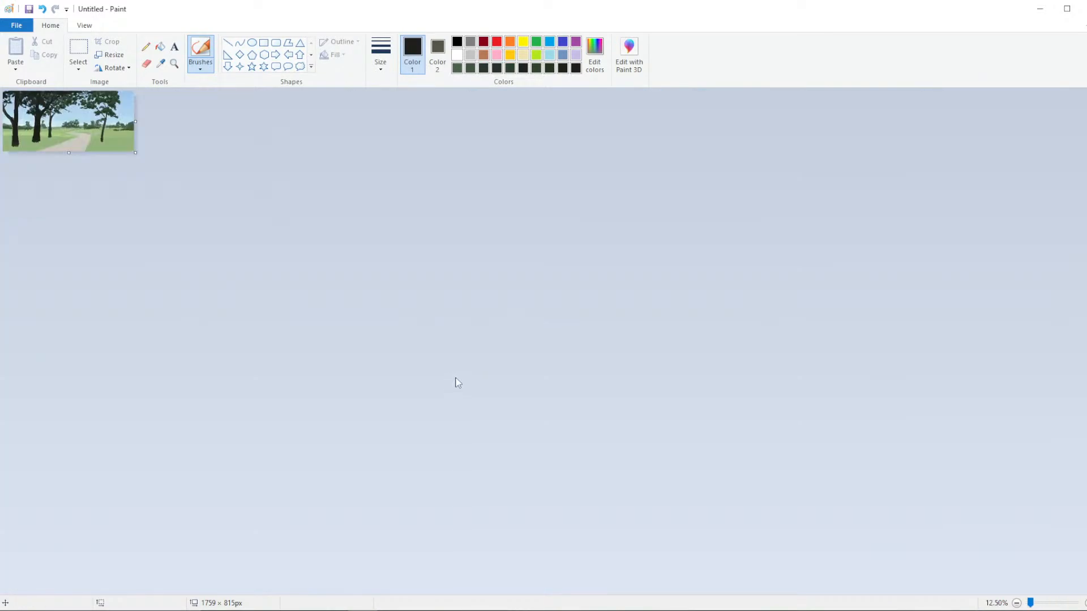
pyautogui.scroll(3, 456, 378)
pyautogui.scroll(-2, 456, 377)
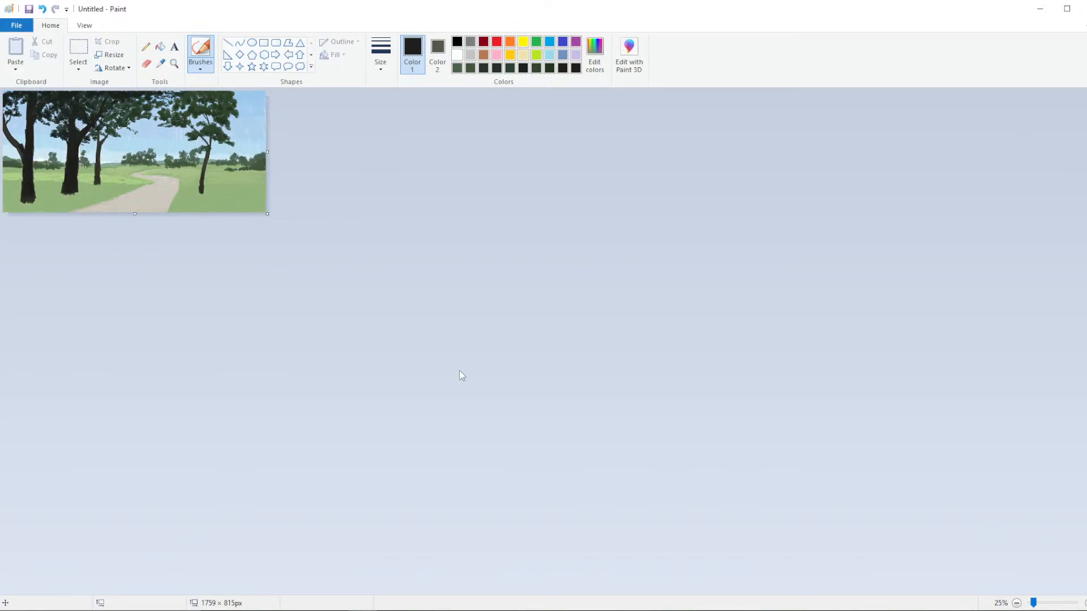
pyautogui.scroll(2, 232, 93)
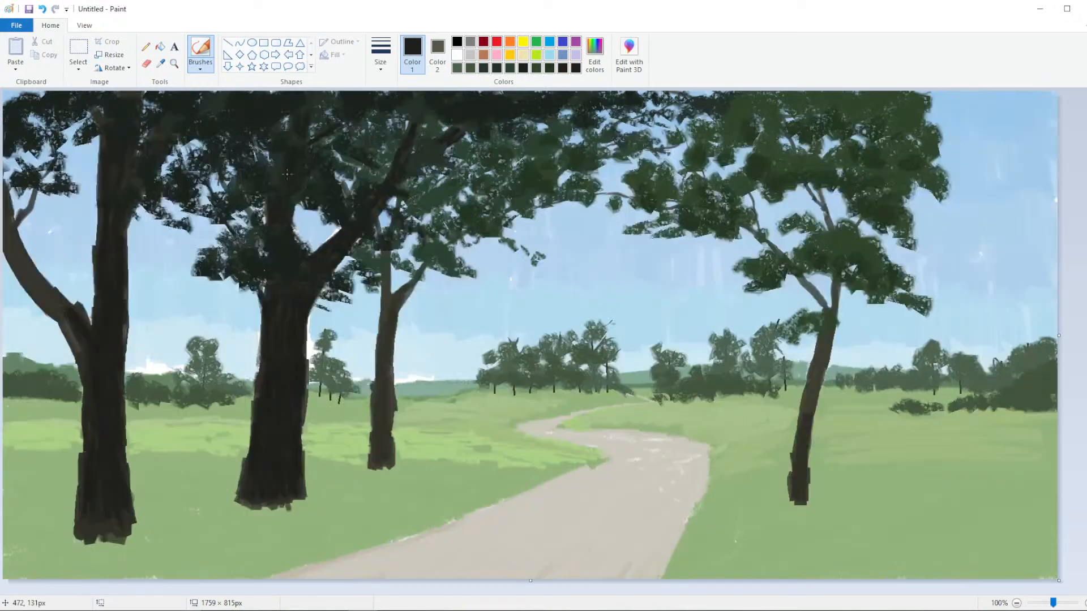
# Sample dark green from the rightmost tree's foliage and extend its crown's outer right side using a foliage-textured brush at the thickest width
pyautogui.click(162, 64)
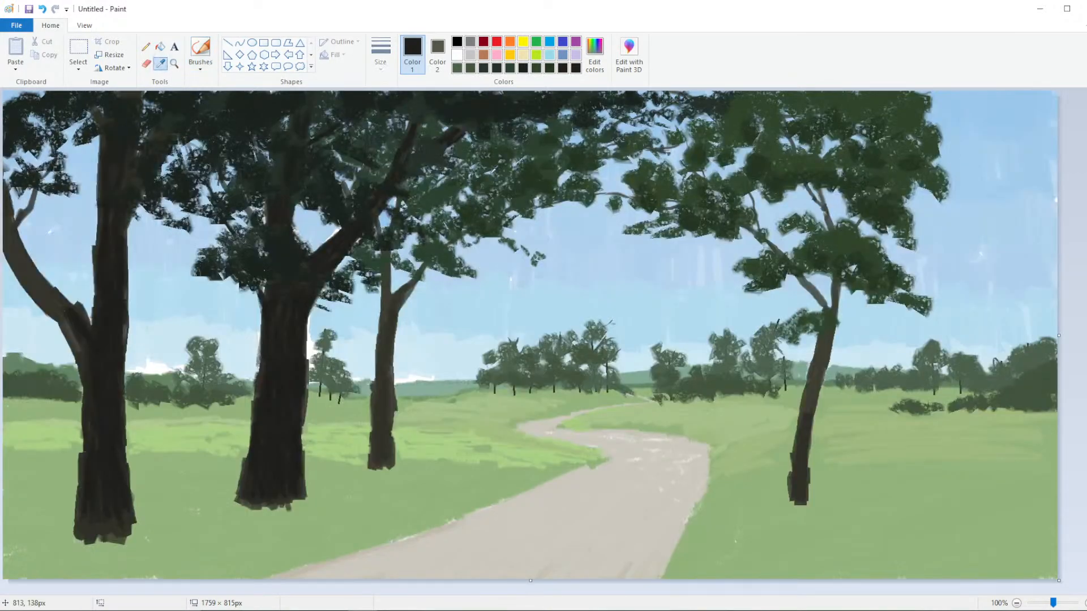
pyautogui.click(851, 194)
pyautogui.click(381, 54)
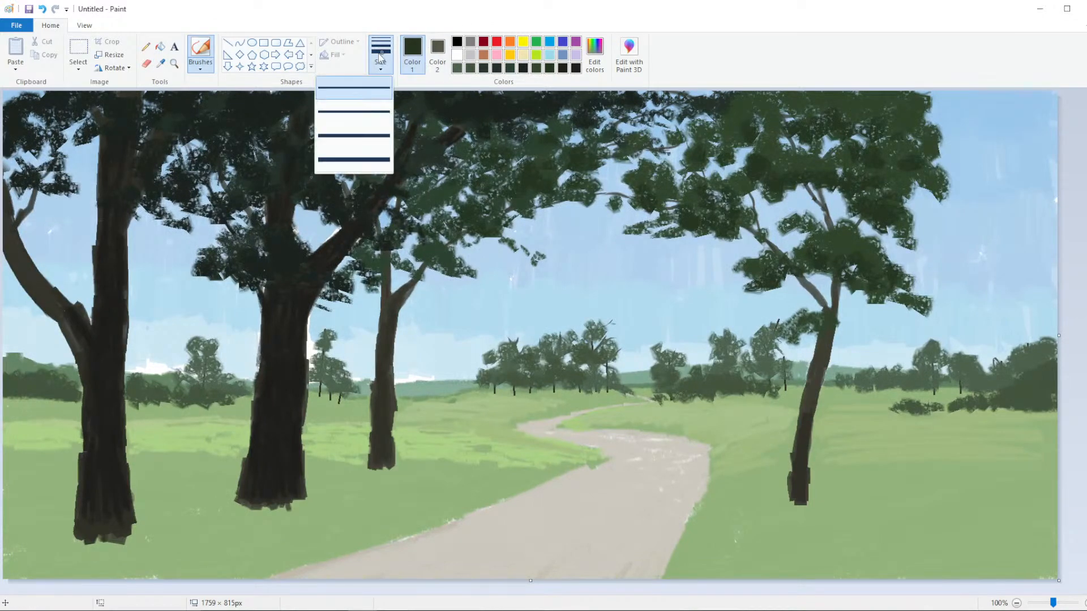
pyautogui.click(364, 169)
pyautogui.click(209, 67)
pyautogui.click(154, 110)
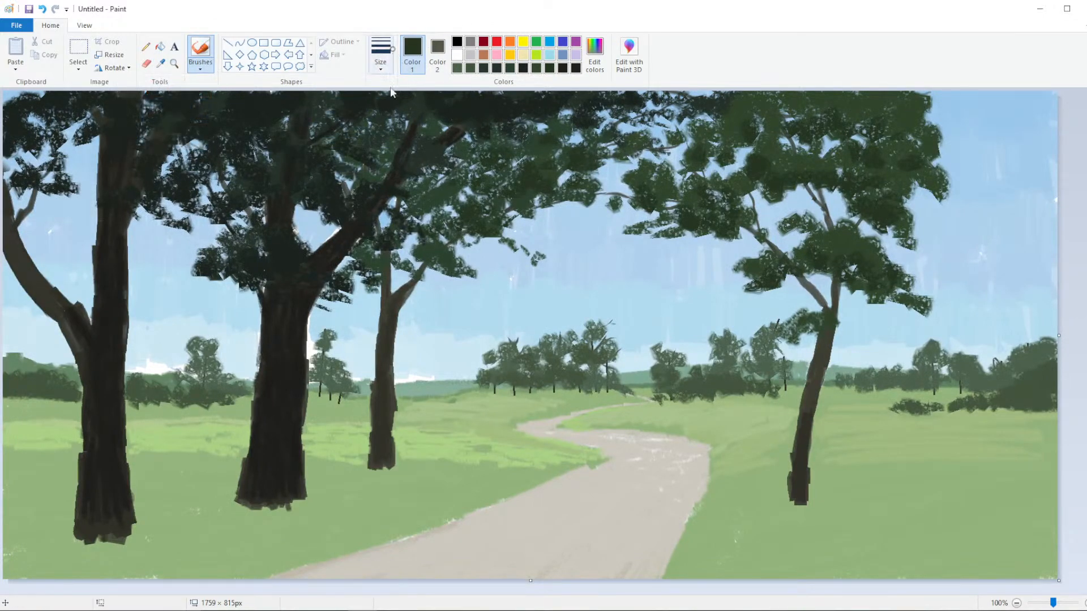
pyautogui.click(382, 67)
pyautogui.click(353, 160)
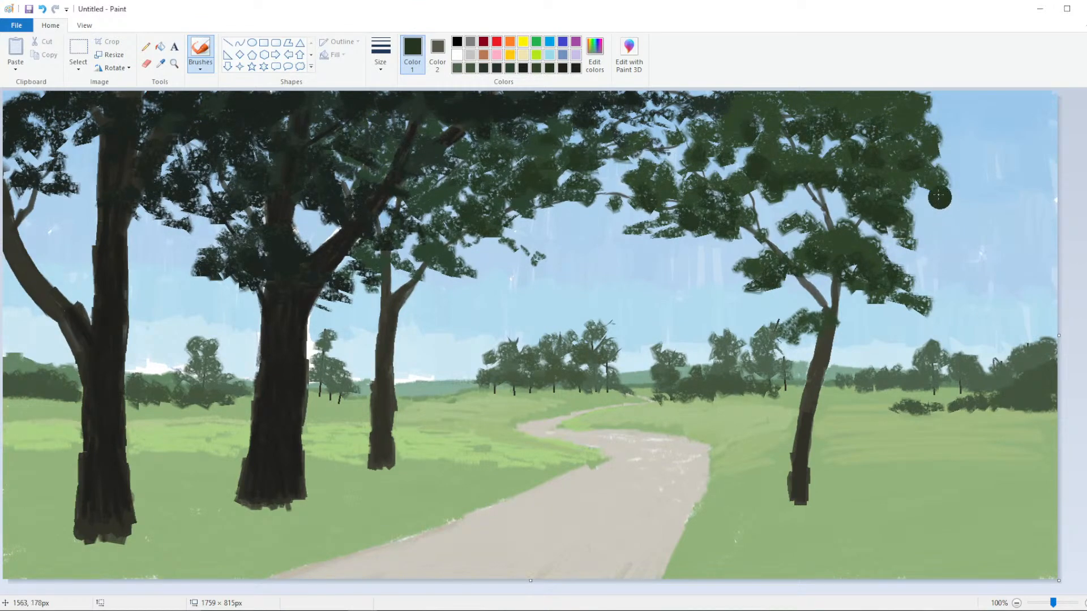
pyautogui.moveTo(945, 200)
pyautogui.mouseDown()
pyautogui.moveTo(918, 197)
pyautogui.moveTo(942, 232)
pyautogui.moveTo(928, 228)
pyautogui.moveTo(933, 239)
pyautogui.moveTo(903, 253)
pyautogui.mouseUp()
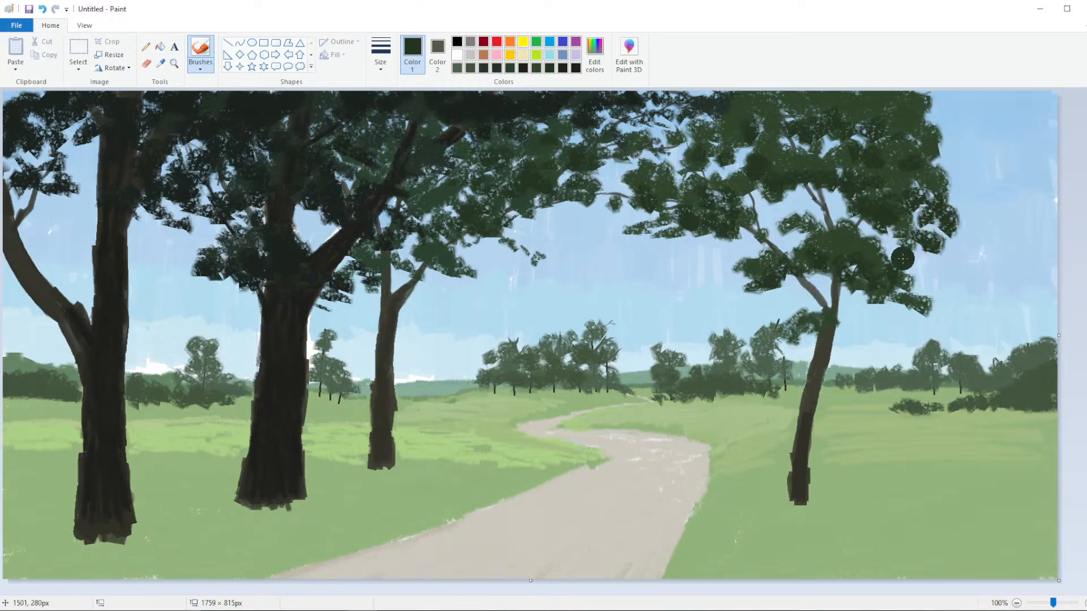
pyautogui.moveTo(939, 174)
pyautogui.mouseDown()
pyautogui.moveTo(944, 152)
pyautogui.moveTo(965, 168)
pyautogui.moveTo(959, 180)
pyautogui.moveTo(963, 161)
pyautogui.moveTo(967, 189)
pyautogui.moveTo(967, 156)
pyautogui.moveTo(978, 188)
pyautogui.moveTo(951, 139)
pyautogui.moveTo(968, 224)
pyautogui.mouseUp()
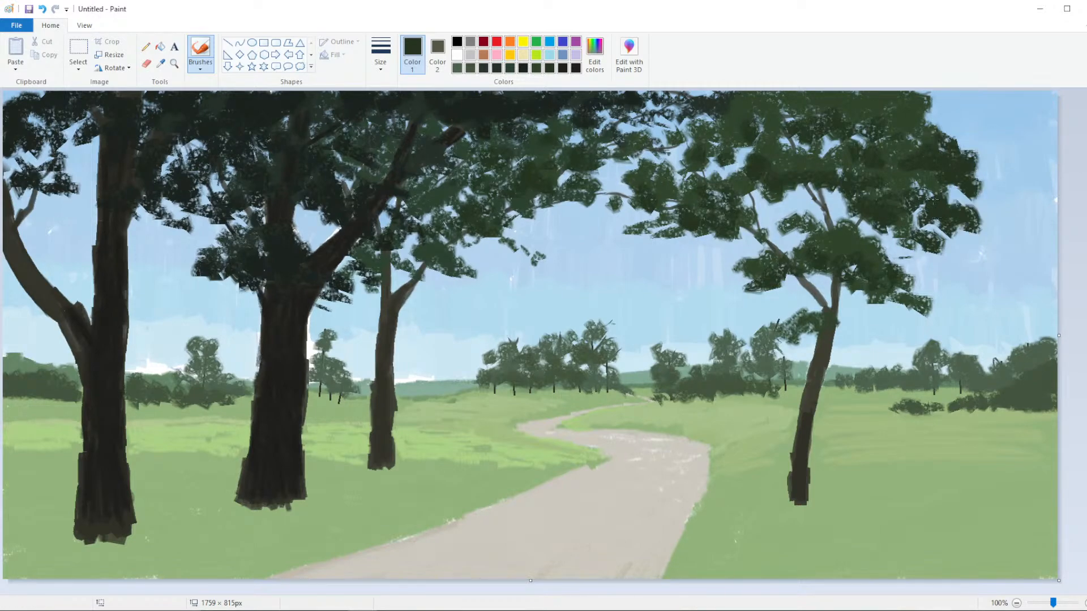
# Sample a green from the rightmost tree's upper crown and extend the foliage at its upper right edge
pyautogui.click(161, 63)
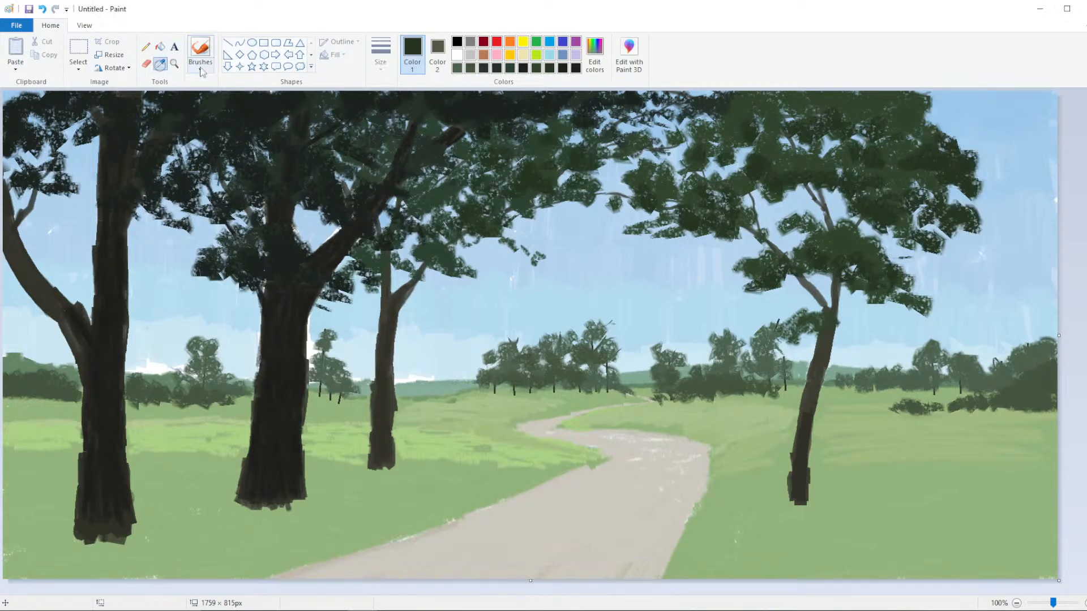
pyautogui.click(899, 121)
pyautogui.moveTo(922, 94)
pyautogui.mouseDown()
pyautogui.moveTo(946, 119)
pyautogui.moveTo(942, 110)
pyautogui.moveTo(943, 136)
pyautogui.mouseUp()
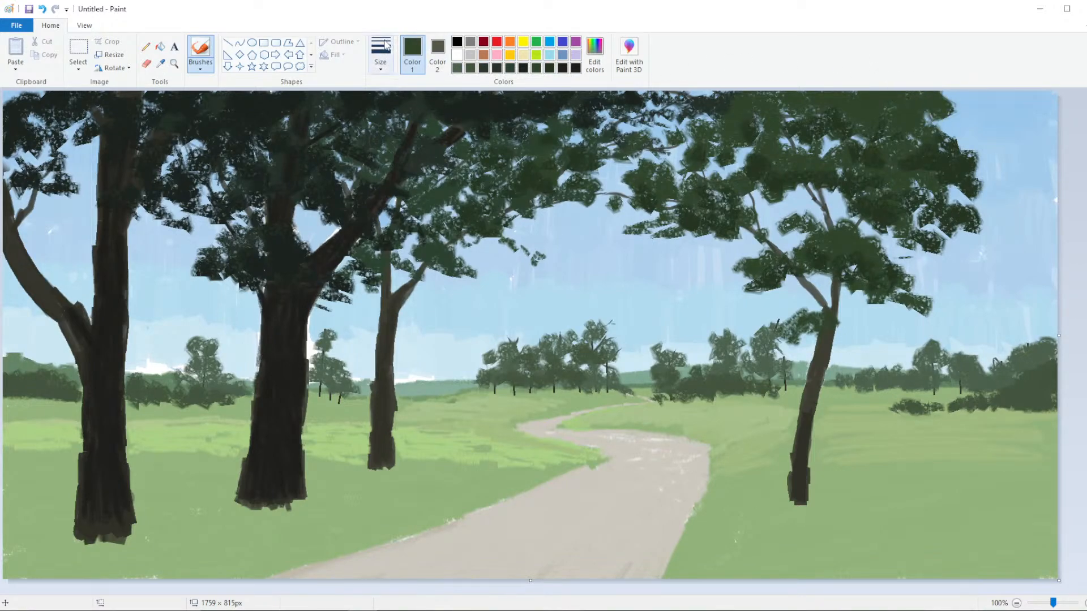
# Mix a lighter green of red 57, green 83, blue 53 and dab small leaves around the rightmost tree's branches and outer edge
pyautogui.click(381, 54)
pyautogui.click(594, 57)
pyautogui.moveTo(680, 316); pyautogui.dragTo(679, 311)
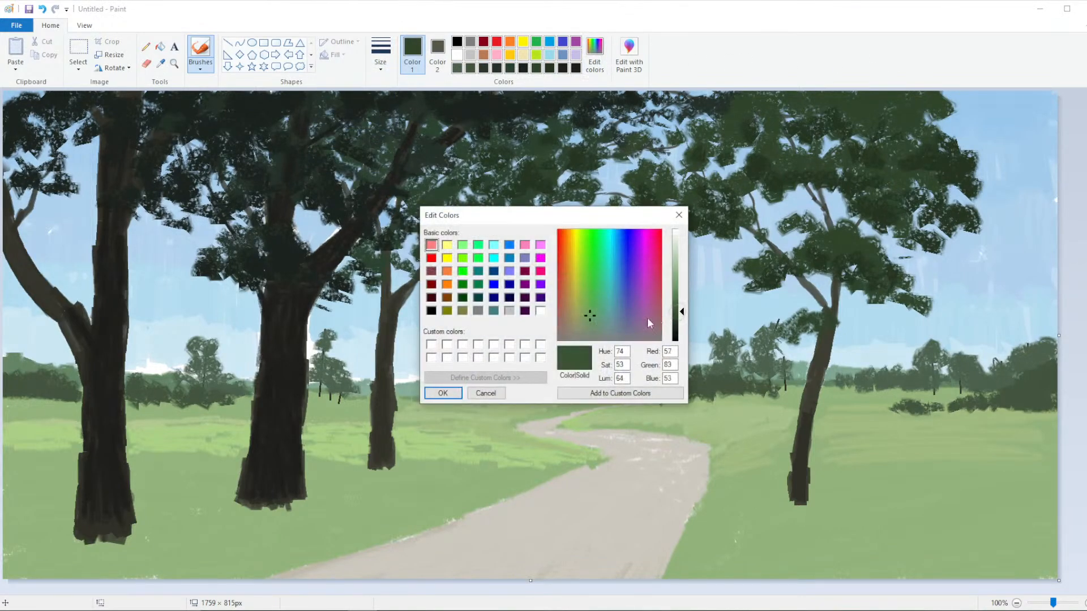
pyautogui.click(443, 393)
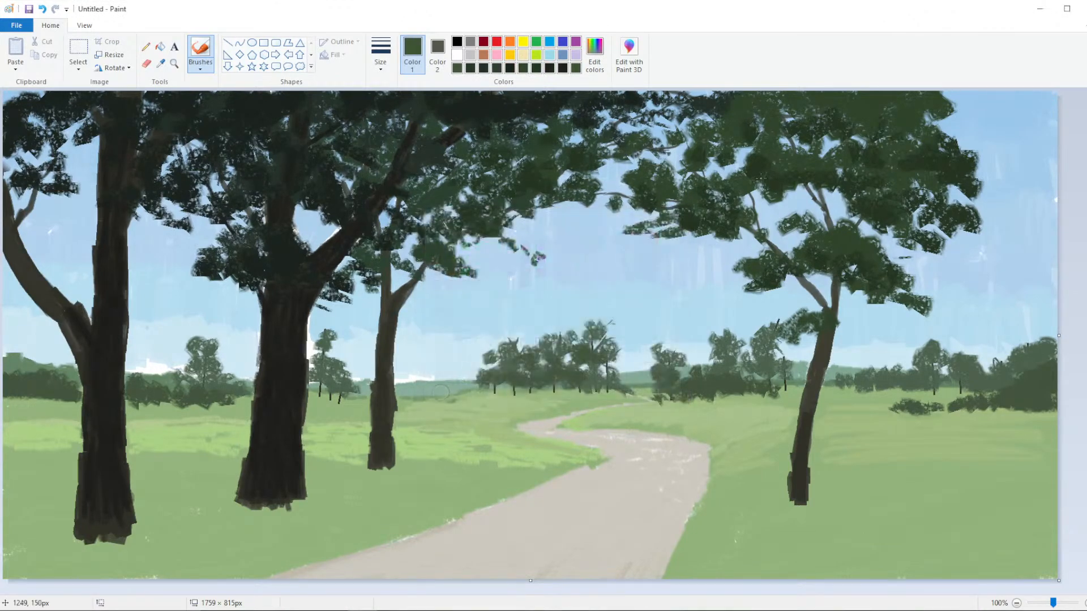
pyautogui.moveTo(833, 206); pyautogui.dragTo(849, 218)
pyautogui.moveTo(796, 234)
pyautogui.mouseDown()
pyautogui.moveTo(806, 236)
pyautogui.moveTo(795, 243)
pyautogui.moveTo(784, 215)
pyautogui.moveTo(773, 240)
pyautogui.mouseUp()
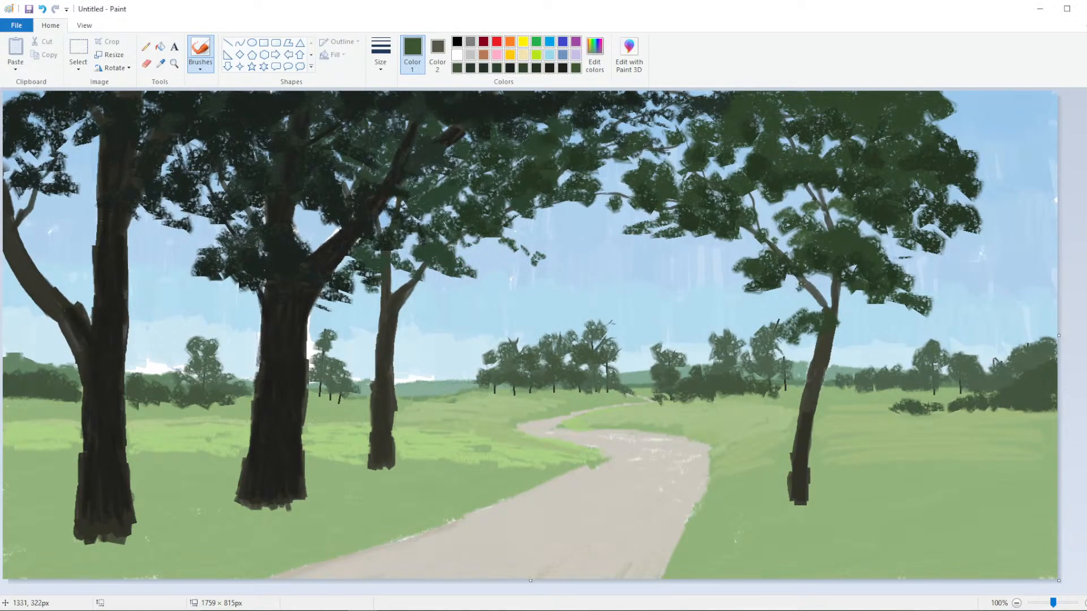
pyautogui.moveTo(800, 284); pyautogui.dragTo(866, 306)
pyautogui.moveTo(957, 223); pyautogui.dragTo(961, 237)
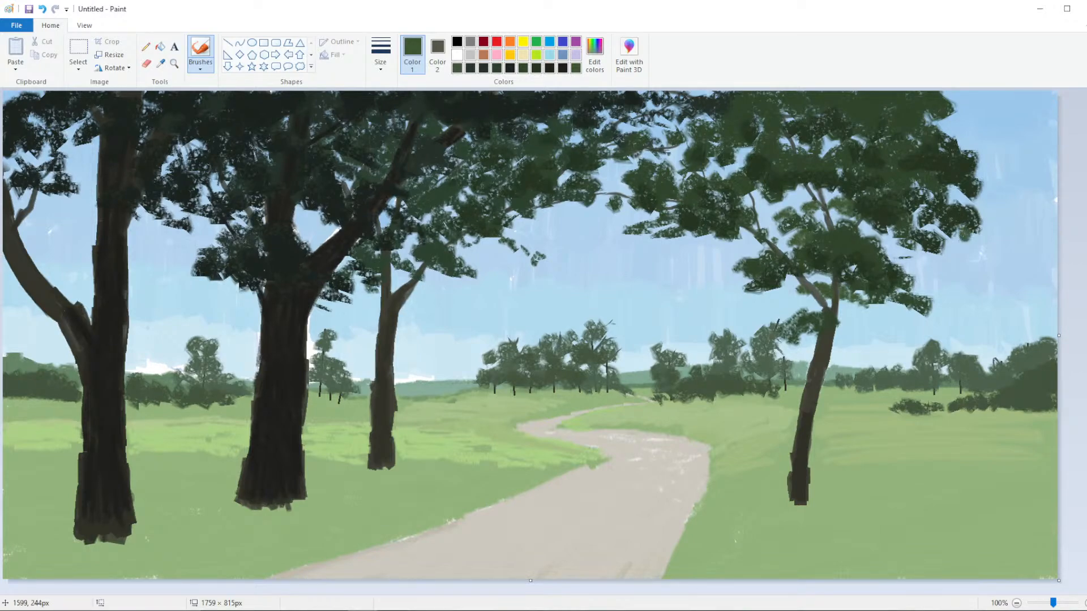
# Add lighter green leaves to the rightmost tree's upper crown, using the thickest brush width to extend its outer right edge
pyautogui.moveTo(955, 113); pyautogui.dragTo(957, 94)
pyautogui.click(381, 56)
pyautogui.click(354, 158)
pyautogui.moveTo(974, 147)
pyautogui.mouseDown()
pyautogui.moveTo(992, 180)
pyautogui.moveTo(972, 134)
pyautogui.moveTo(940, 126)
pyautogui.mouseUp()
pyautogui.moveTo(855, 116)
pyautogui.mouseDown()
pyautogui.moveTo(837, 96)
pyautogui.moveTo(901, 116)
pyautogui.moveTo(868, 97)
pyautogui.moveTo(886, 142)
pyautogui.moveTo(827, 110)
pyautogui.mouseUp()
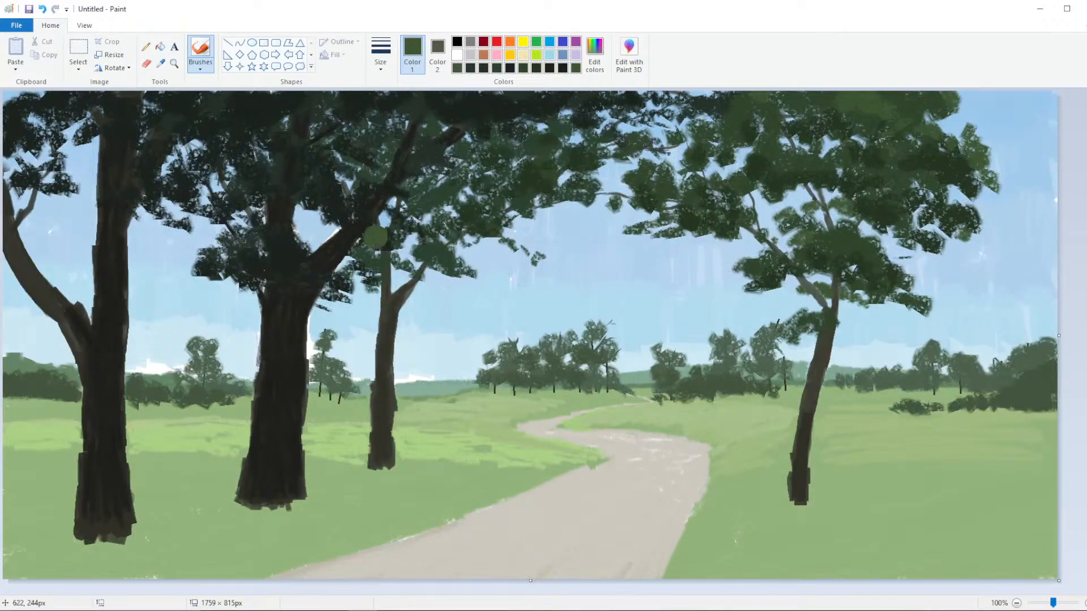
# Sample near-black from the second tree's trunk and darken the third tree's trunk and fork with the thinnest brush width
pyautogui.click(162, 66)
pyautogui.click(281, 335)
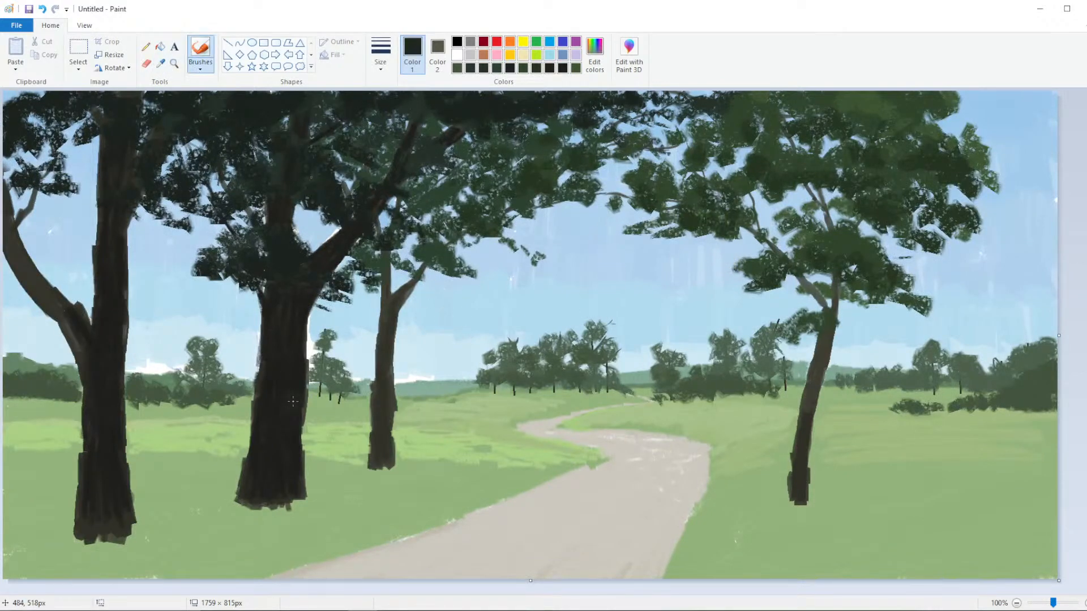
pyautogui.click(381, 57)
pyautogui.click(383, 89)
pyautogui.moveTo(388, 460)
pyautogui.mouseDown()
pyautogui.moveTo(384, 408)
pyautogui.moveTo(390, 439)
pyautogui.mouseUp()
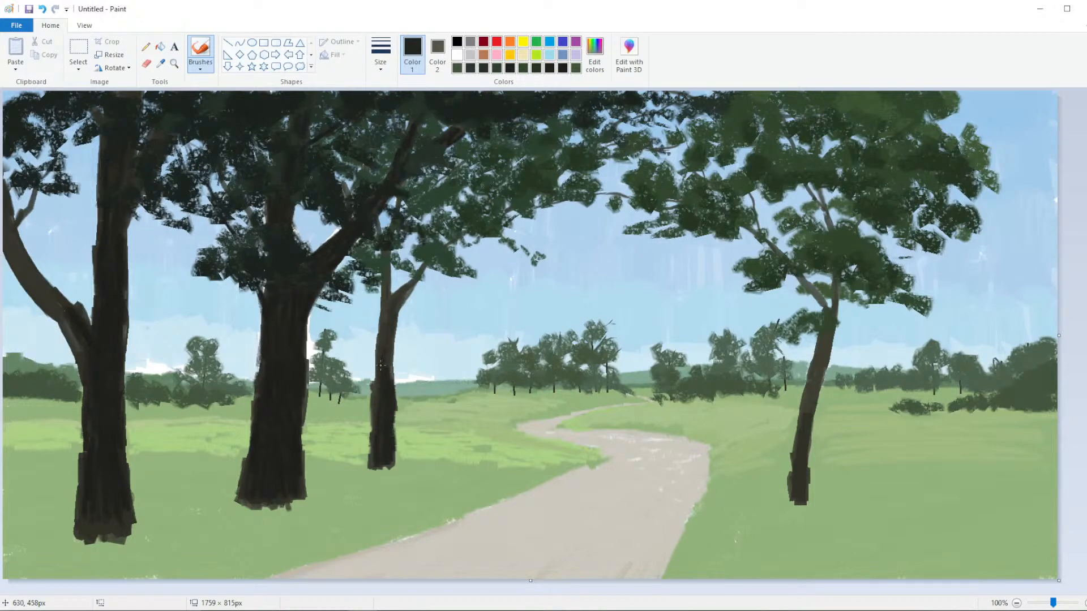
pyautogui.moveTo(383, 371); pyautogui.dragTo(387, 371)
pyautogui.moveTo(393, 311); pyautogui.dragTo(400, 301)
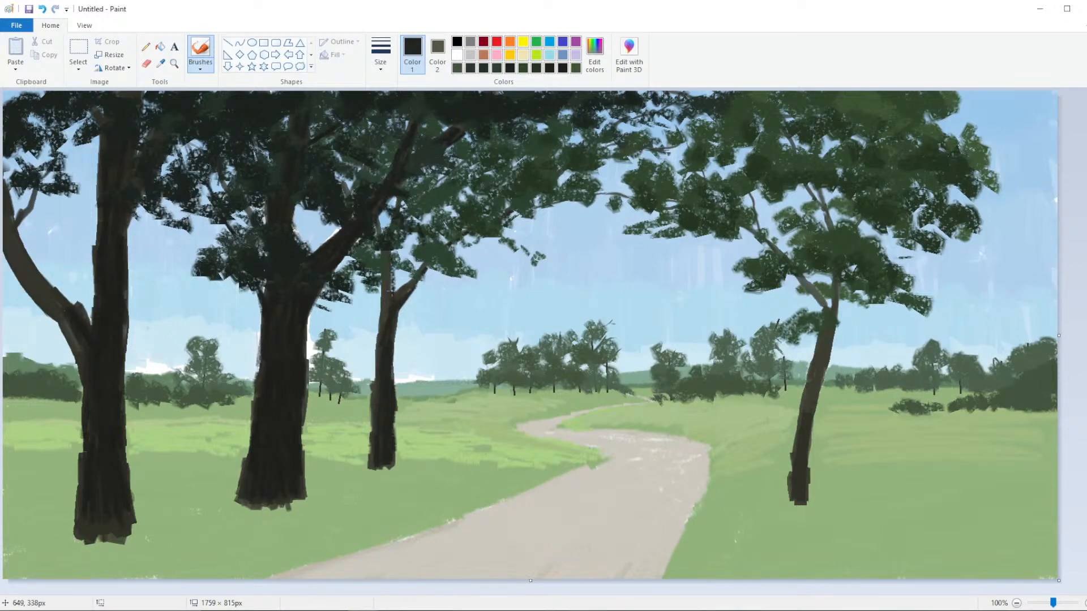
# Undo and rework the strokes on the third tree's limbs, darken its trunk's right edge, and widen its base
pyautogui.hotkey('ctrl', 'z')
pyautogui.moveTo(390, 265); pyautogui.dragTo(387, 306)
pyautogui.hotkey('ctrl', 'z')
pyautogui.hotkey('ctrl', 'z')
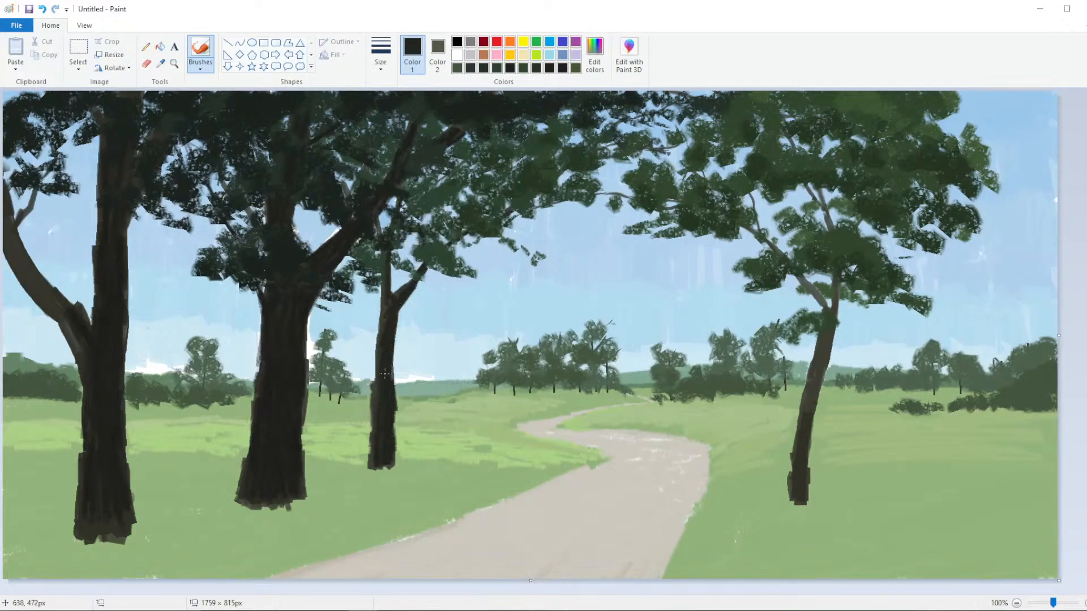
pyautogui.moveTo(394, 368); pyautogui.dragTo(391, 392)
pyautogui.moveTo(390, 441); pyautogui.dragTo(398, 451)
pyautogui.scroll(-2, 428, 218)
pyautogui.scroll(2, 456, 255)
# Dab near-black foliage into the upper canopy between the third tree and the path, varying the brush thickness
pyautogui.click(160, 64)
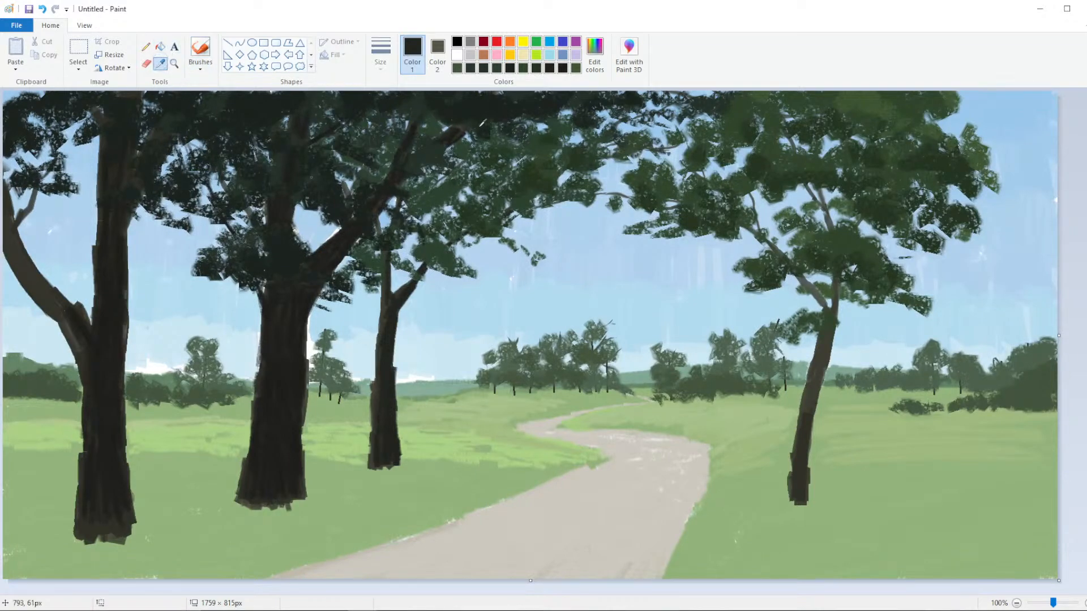
pyautogui.click(200, 54)
pyautogui.click(381, 54)
pyautogui.click(354, 160)
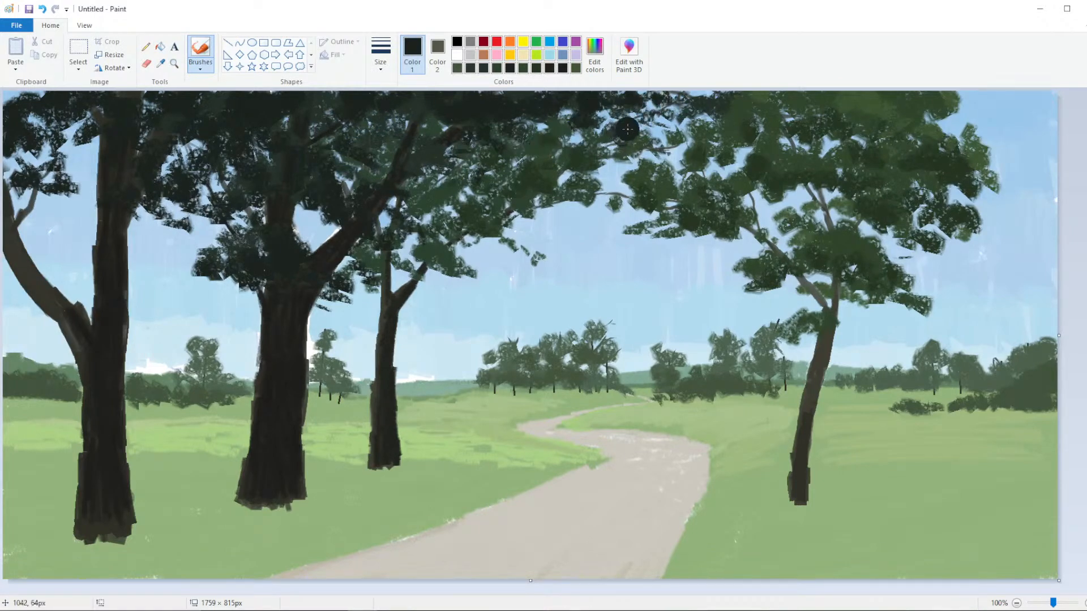
pyautogui.click(381, 54)
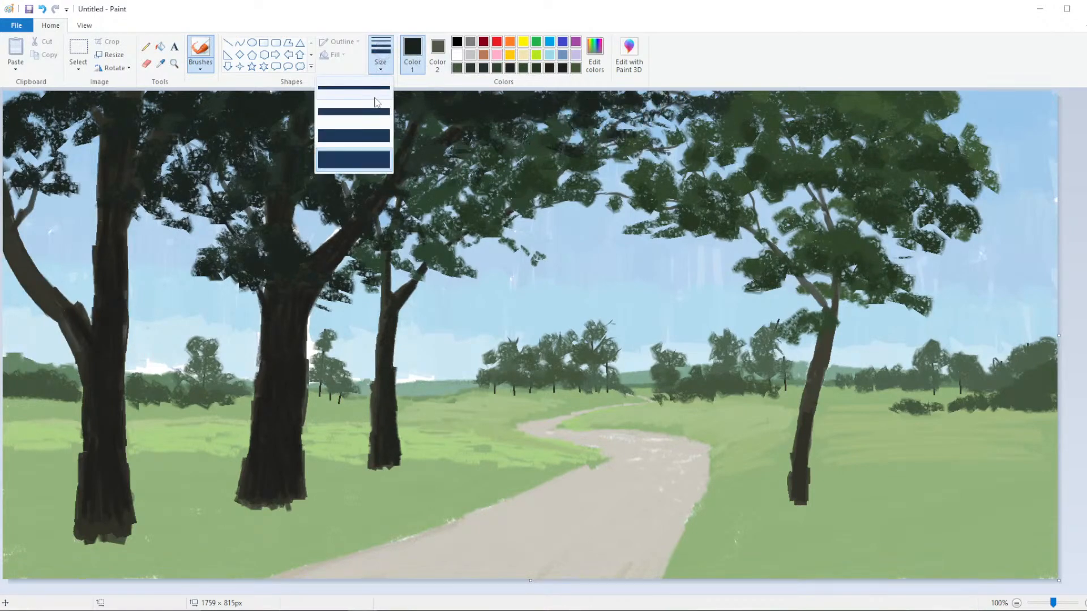
pyautogui.click(377, 104)
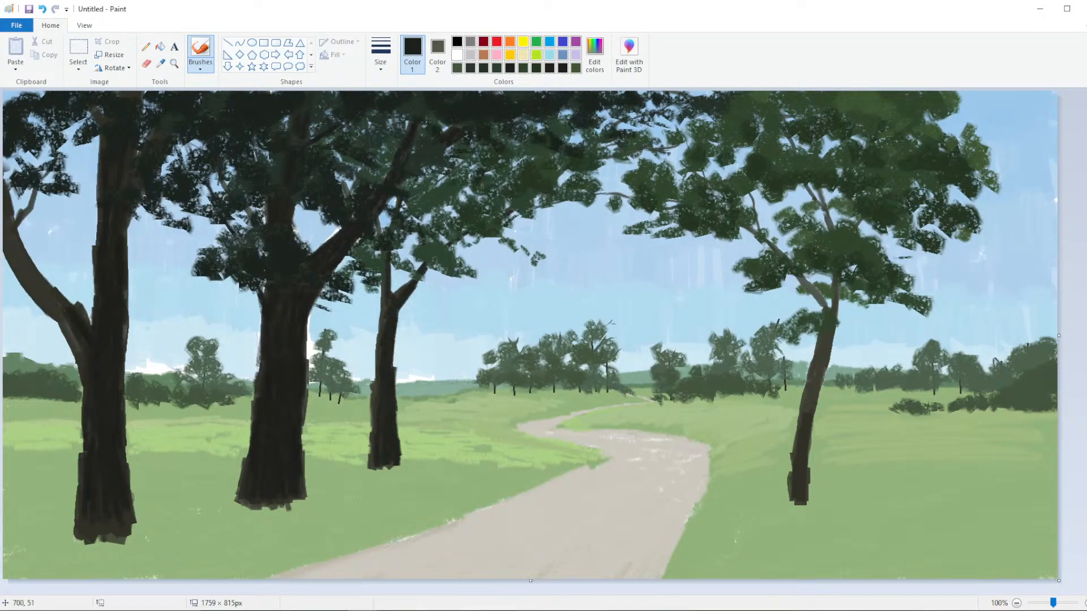
# Set the thickest brush width and paint near-black leaf clusters across the first tree's upper trunk and the canopy above the third tree
pyautogui.click(381, 61)
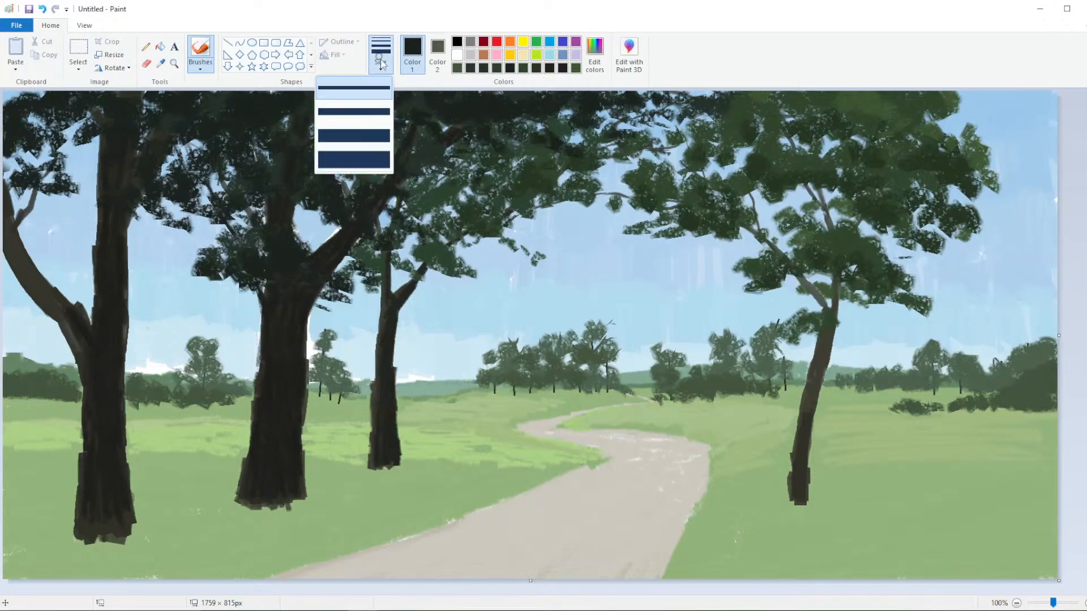
pyautogui.click(375, 160)
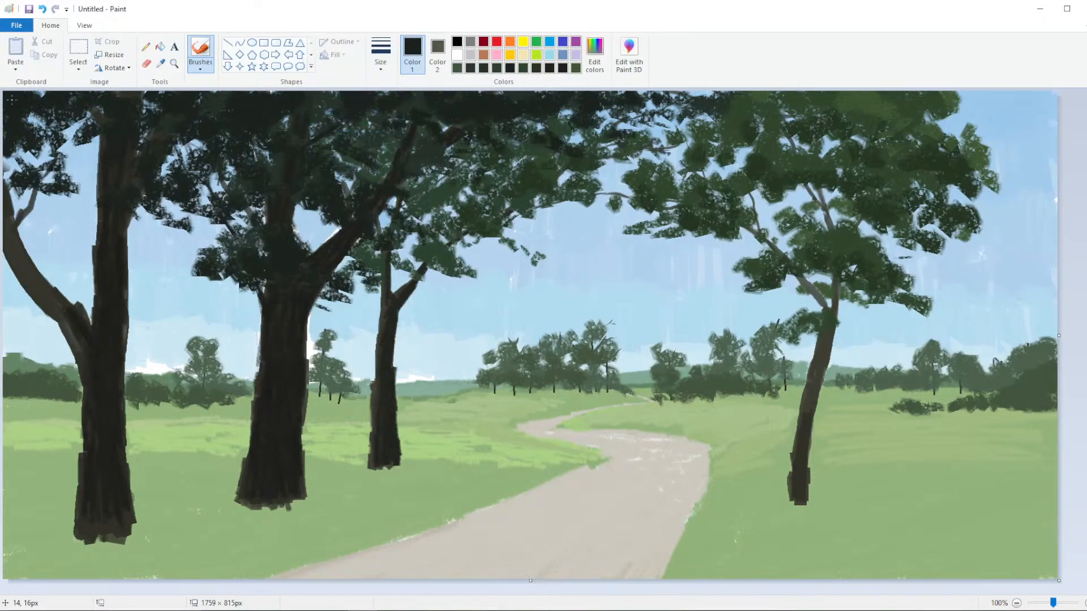
pyautogui.moveTo(74, 222)
pyautogui.mouseDown()
pyautogui.moveTo(122, 216)
pyautogui.moveTo(114, 230)
pyautogui.moveTo(130, 235)
pyautogui.moveTo(141, 219)
pyautogui.moveTo(116, 226)
pyautogui.moveTo(119, 239)
pyautogui.moveTo(160, 244)
pyautogui.moveTo(154, 261)
pyautogui.moveTo(197, 217)
pyautogui.moveTo(175, 214)
pyautogui.moveTo(184, 190)
pyautogui.moveTo(231, 191)
pyautogui.moveTo(368, 157)
pyautogui.moveTo(426, 184)
pyautogui.moveTo(426, 169)
pyautogui.moveTo(438, 184)
pyautogui.moveTo(459, 166)
pyautogui.moveTo(466, 176)
pyautogui.moveTo(453, 191)
pyautogui.moveTo(473, 202)
pyautogui.moveTo(497, 176)
pyautogui.mouseUp()
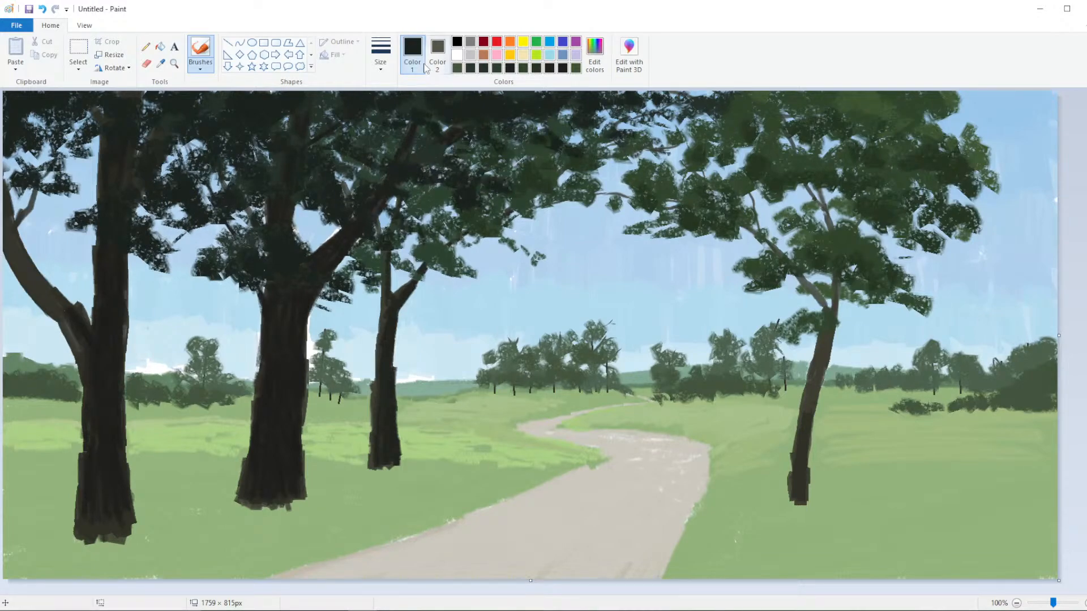
# Reduce the brush to the second-thinnest width and add small near-black leaves at the drooping branch tips beyond the third tree
pyautogui.click(380, 54)
pyautogui.click(354, 111)
pyautogui.moveTo(514, 230)
pyautogui.mouseDown()
pyautogui.moveTo(501, 218)
pyautogui.moveTo(525, 232)
pyautogui.moveTo(551, 225)
pyautogui.moveTo(545, 240)
pyautogui.moveTo(492, 256)
pyautogui.mouseUp()
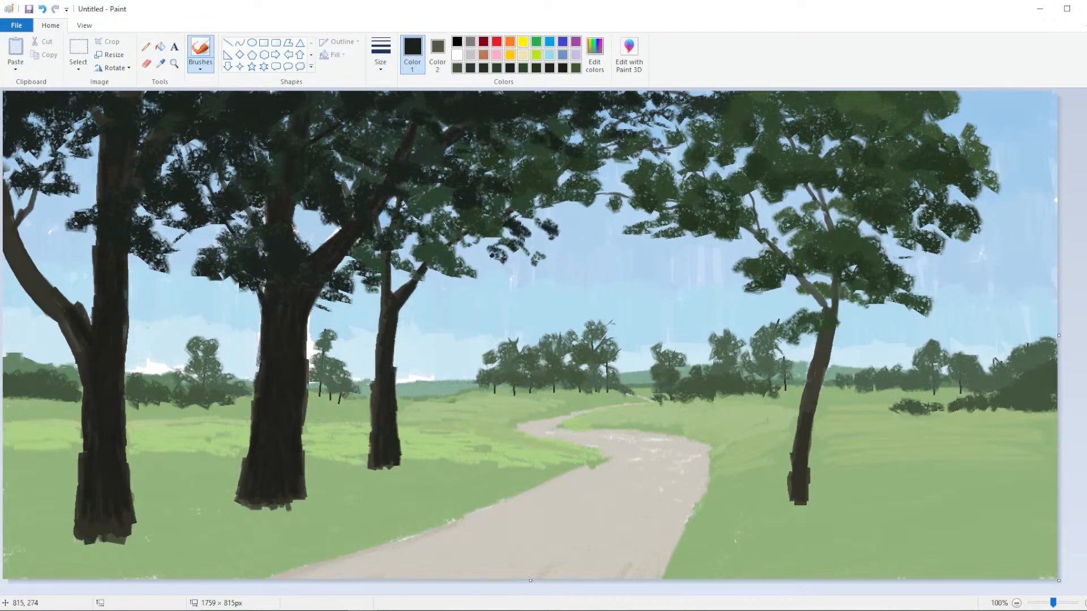
# Undo the trial leaf strokes, set the thickest brush width, and paint a near-black foliage cluster over the third tree's fork
pyautogui.moveTo(396, 252)
pyautogui.mouseDown()
pyautogui.moveTo(396, 272)
pyautogui.moveTo(439, 312)
pyautogui.moveTo(408, 306)
pyautogui.moveTo(405, 263)
pyautogui.moveTo(419, 312)
pyautogui.moveTo(444, 283)
pyautogui.moveTo(405, 266)
pyautogui.moveTo(436, 328)
pyautogui.moveTo(439, 261)
pyautogui.moveTo(437, 307)
pyautogui.moveTo(478, 312)
pyautogui.moveTo(433, 343)
pyautogui.moveTo(473, 289)
pyautogui.moveTo(429, 278)
pyautogui.mouseUp()
pyautogui.hotkey('ctrl', 'z')
pyautogui.click(380, 57)
pyautogui.click(380, 162)
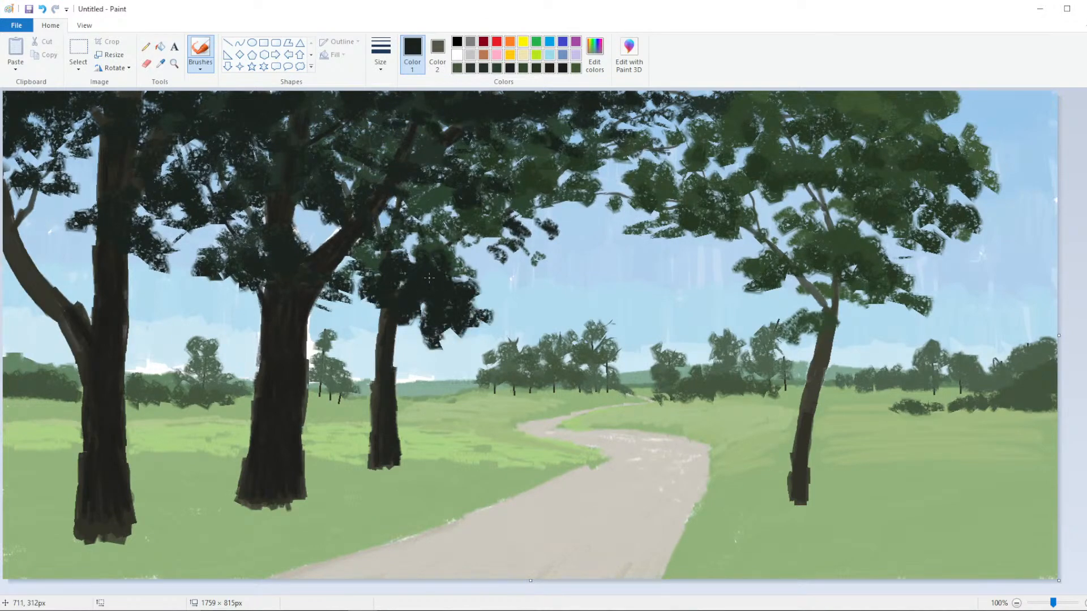
# Sample dark green from the rightmost tree's foliage and paint a low leaf cluster beside its trunk, beneath the lower fork
pyautogui.click(160, 64)
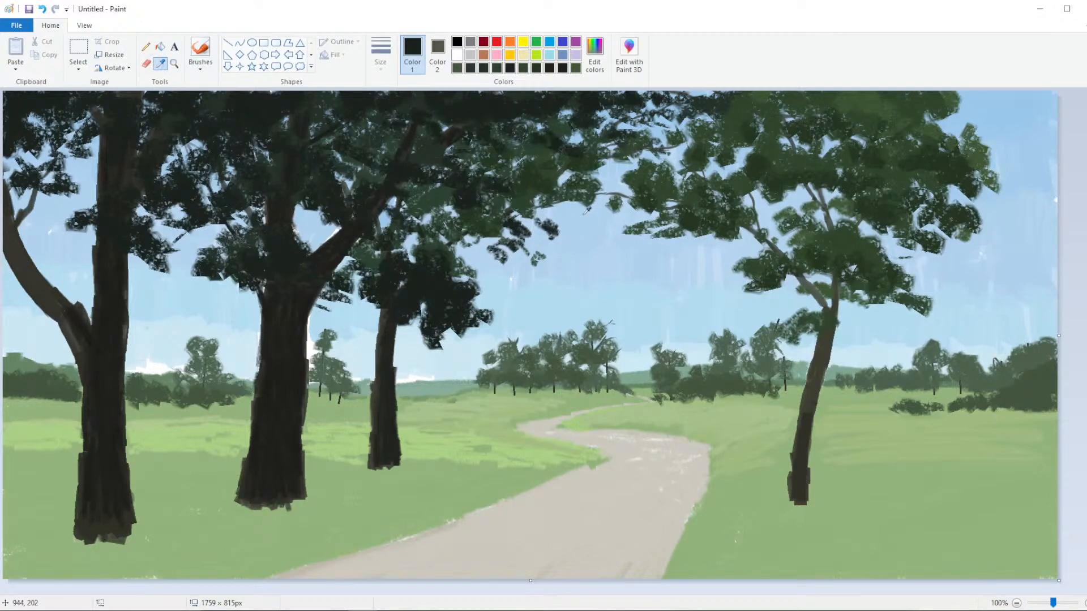
pyautogui.click(820, 264)
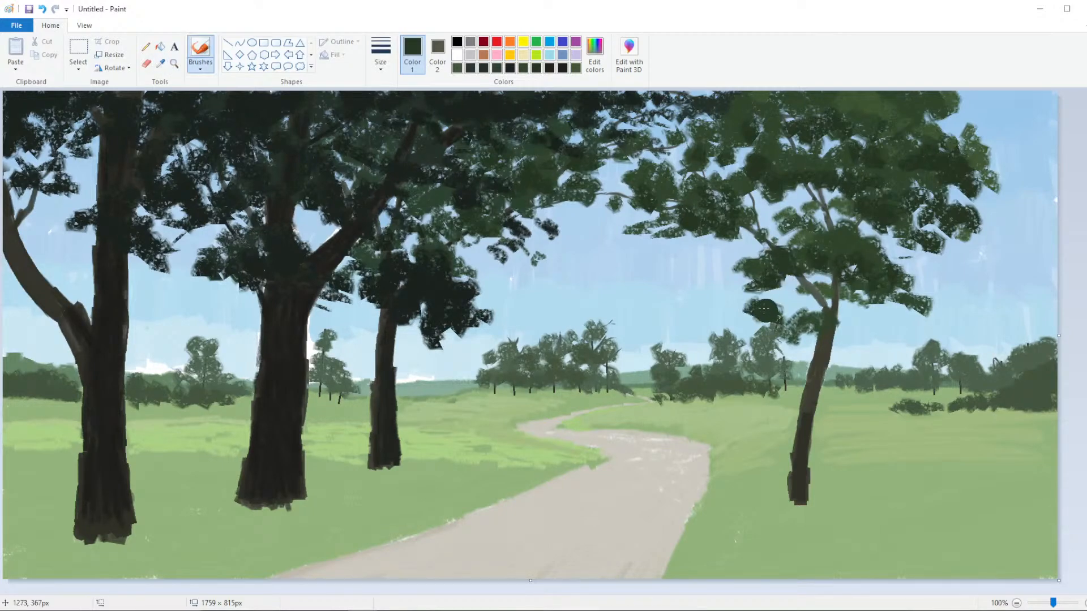
pyautogui.moveTo(762, 310)
pyautogui.mouseDown()
pyautogui.moveTo(794, 321)
pyautogui.moveTo(782, 341)
pyautogui.moveTo(799, 335)
pyautogui.moveTo(798, 362)
pyautogui.moveTo(815, 363)
pyautogui.moveTo(791, 368)
pyautogui.moveTo(826, 334)
pyautogui.mouseUp()
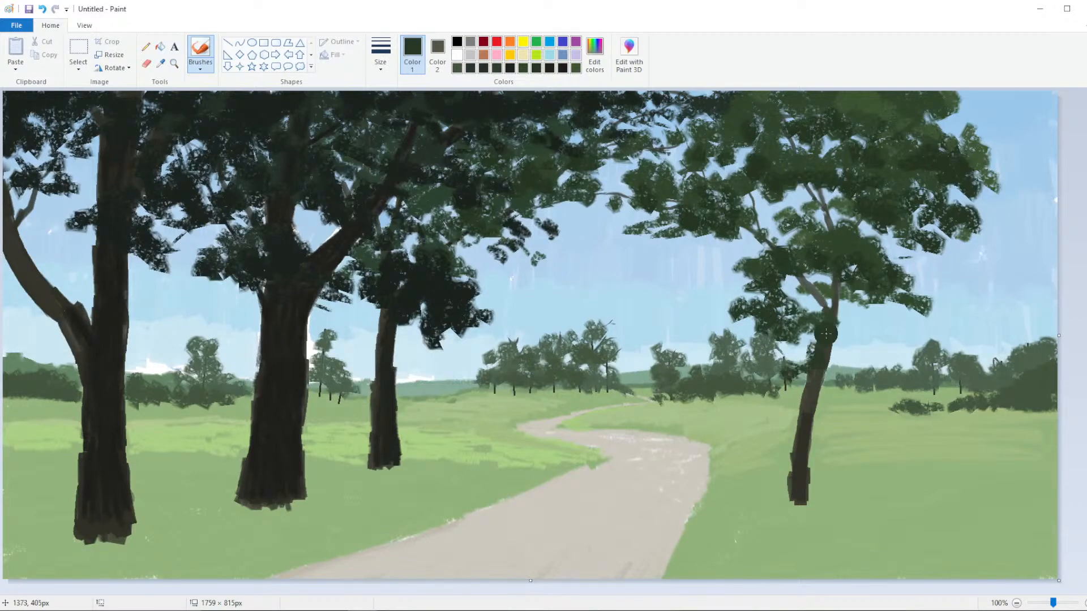
# Sample the first trunk's near-black colour and paint a thin forking branch from the second tree's trunk toward the third tree's foliage
pyautogui.scroll(-2, 579, 323)
pyautogui.scroll(2, 580, 323)
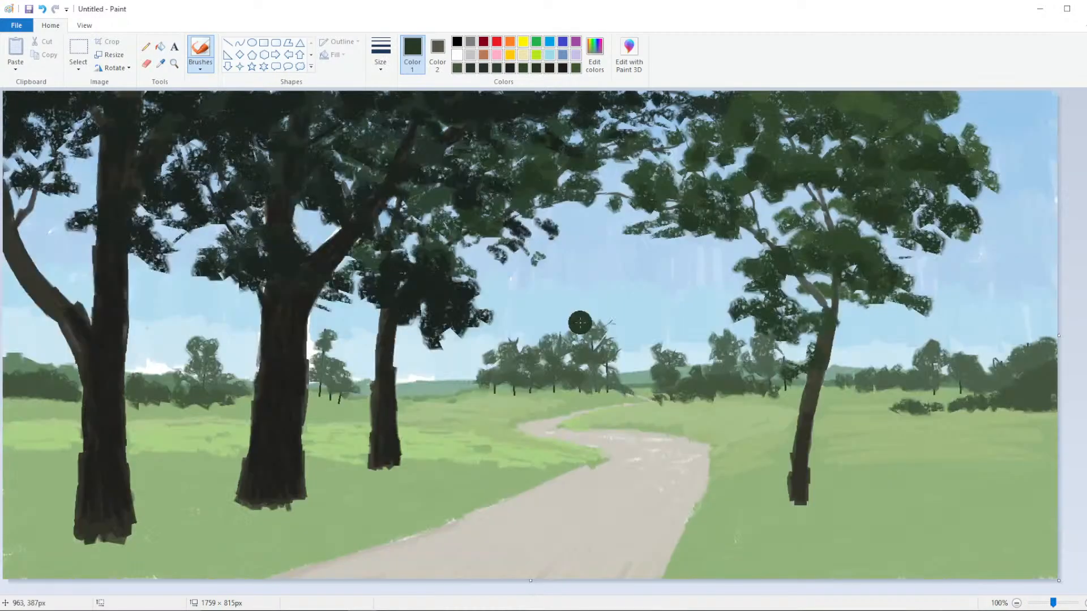
pyautogui.click(161, 63)
pyautogui.click(112, 325)
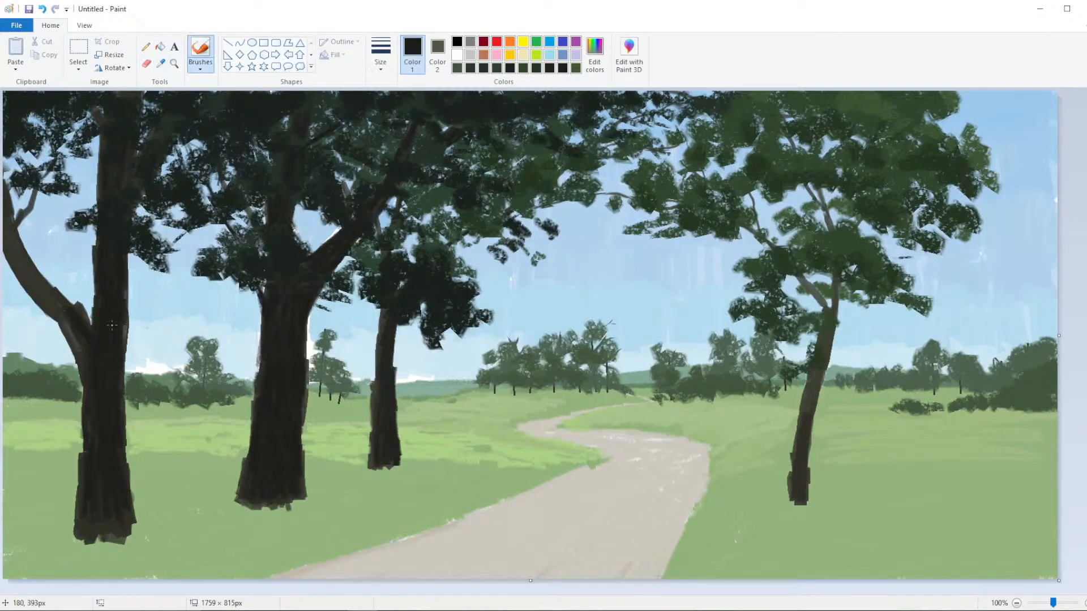
pyautogui.click(380, 54)
pyautogui.click(351, 113)
pyautogui.moveTo(319, 386); pyautogui.dragTo(299, 430)
pyautogui.moveTo(317, 391); pyautogui.dragTo(366, 337)
pyautogui.hotkey('ctrl', 'z')
pyautogui.moveTo(308, 378); pyautogui.dragTo(364, 311)
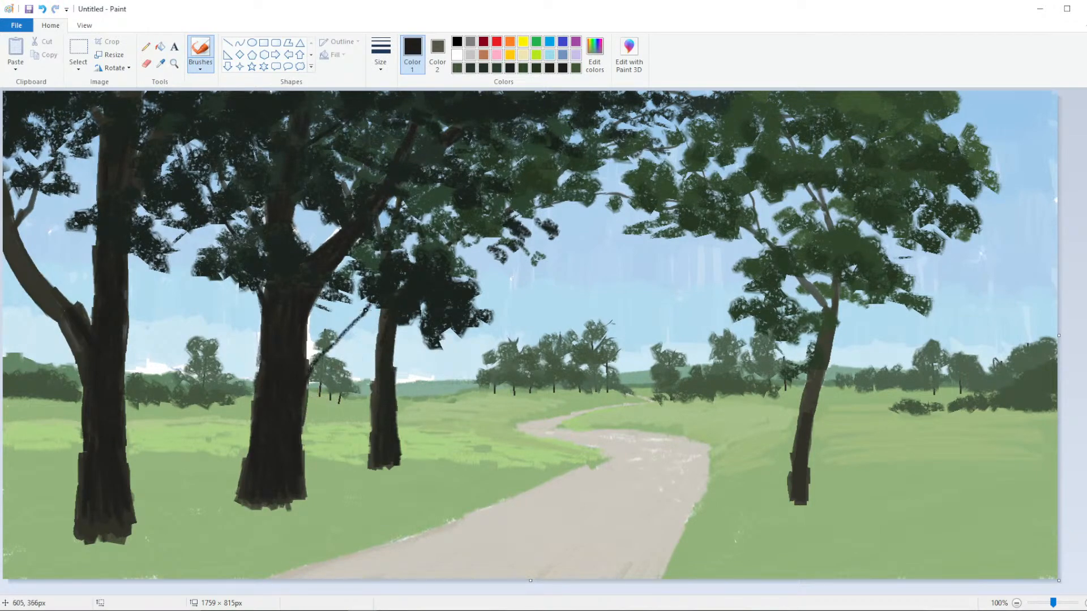
pyautogui.moveTo(395, 351)
pyautogui.mouseDown()
pyautogui.moveTo(414, 342)
pyautogui.moveTo(412, 321)
pyautogui.mouseUp()
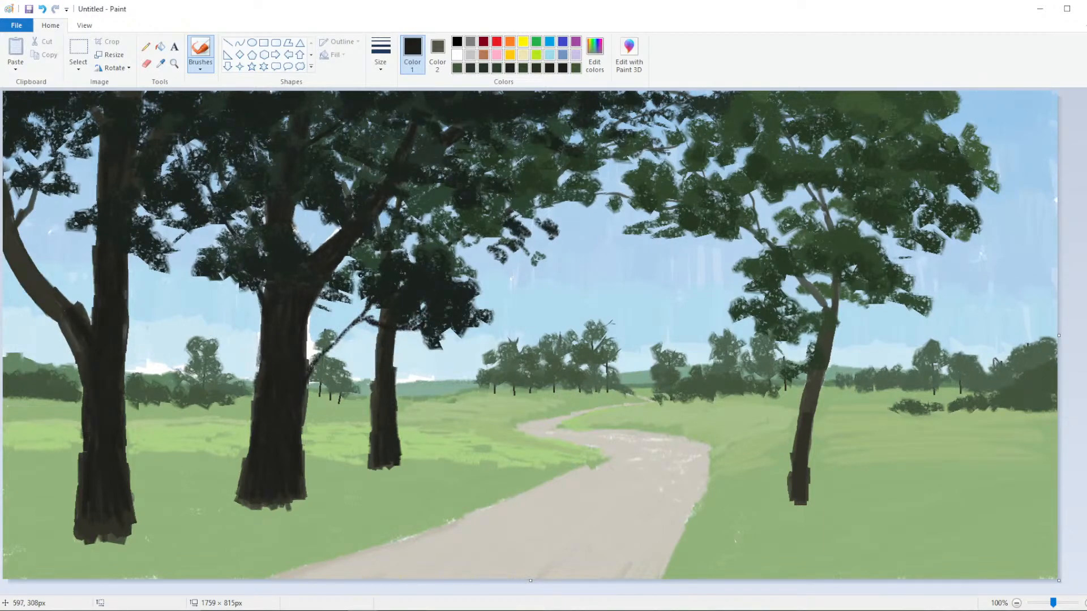
# Darken the second tree's upper trunk edge and the first tree's curved limb, then add a thin branch into the first tree's hanging leaves
pyautogui.moveTo(347, 260); pyautogui.dragTo(377, 245)
pyautogui.moveTo(260, 327); pyautogui.dragTo(252, 290)
pyautogui.moveTo(77, 319); pyautogui.dragTo(15, 251)
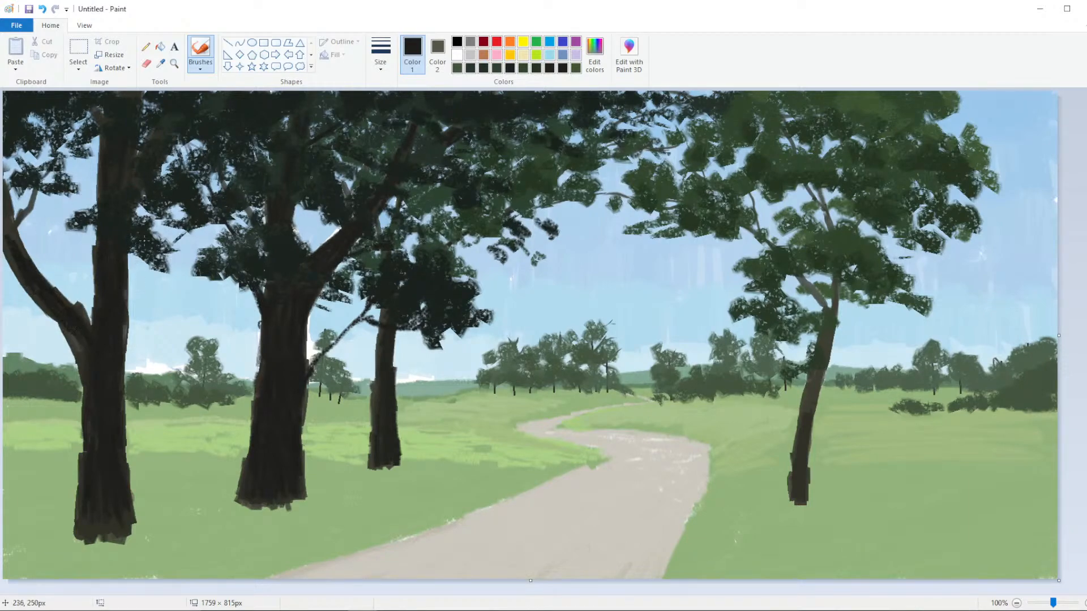
pyautogui.moveTo(127, 298)
pyautogui.mouseDown()
pyautogui.moveTo(144, 265)
pyautogui.moveTo(124, 298)
pyautogui.mouseUp()
pyautogui.moveTo(167, 237); pyautogui.dragTo(168, 232)
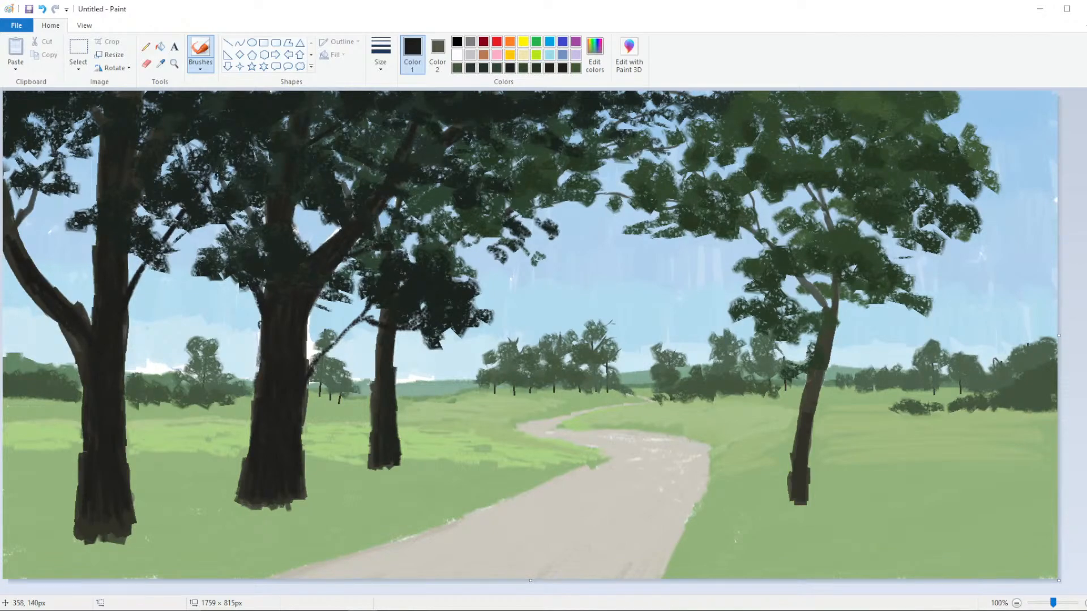
# Sample dark green from the canopy and paint leaf clusters along the rightmost tree's outer crown, using the thickest and thinnest brush widths
pyautogui.scroll(-2, 310, 148)
pyautogui.scroll(2, 355, 189)
pyautogui.click(161, 63)
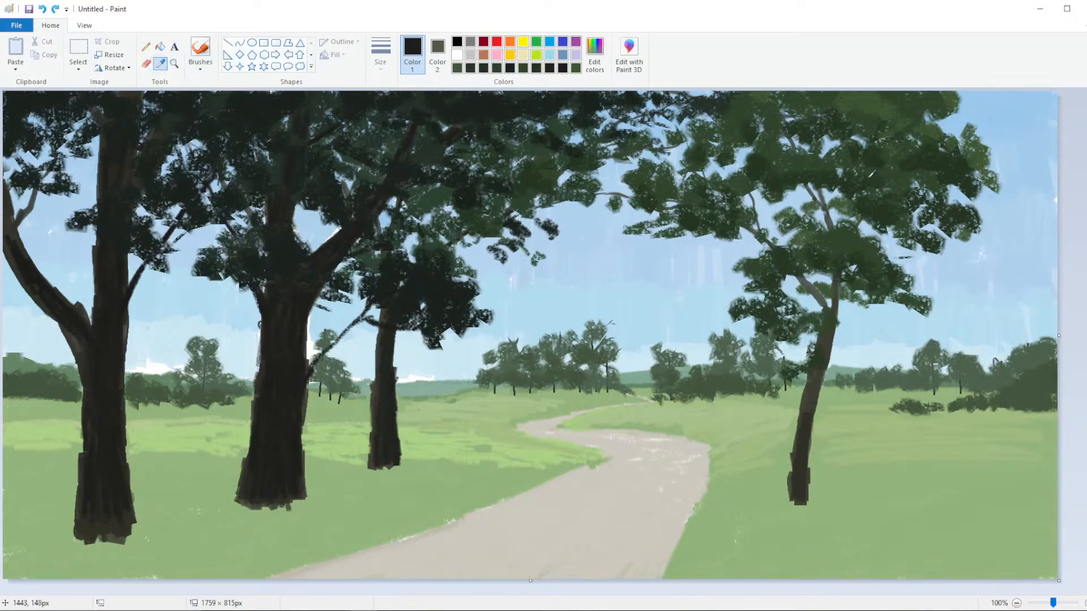
pyautogui.click(560, 111)
pyautogui.click(380, 54)
pyautogui.click(376, 161)
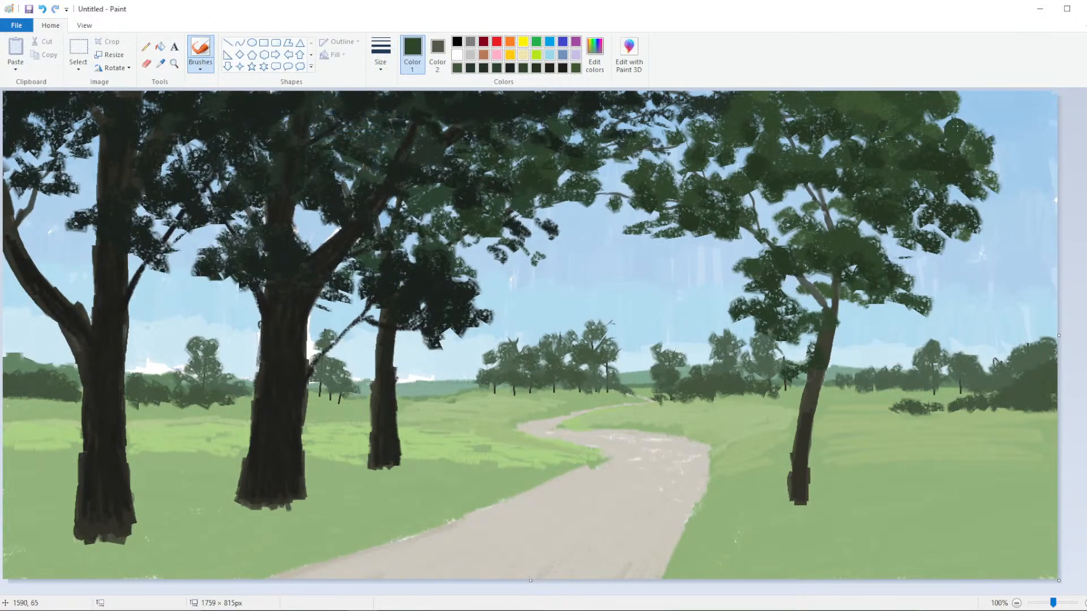
pyautogui.click(376, 53)
pyautogui.click(354, 98)
pyautogui.moveTo(969, 125); pyautogui.dragTo(963, 118)
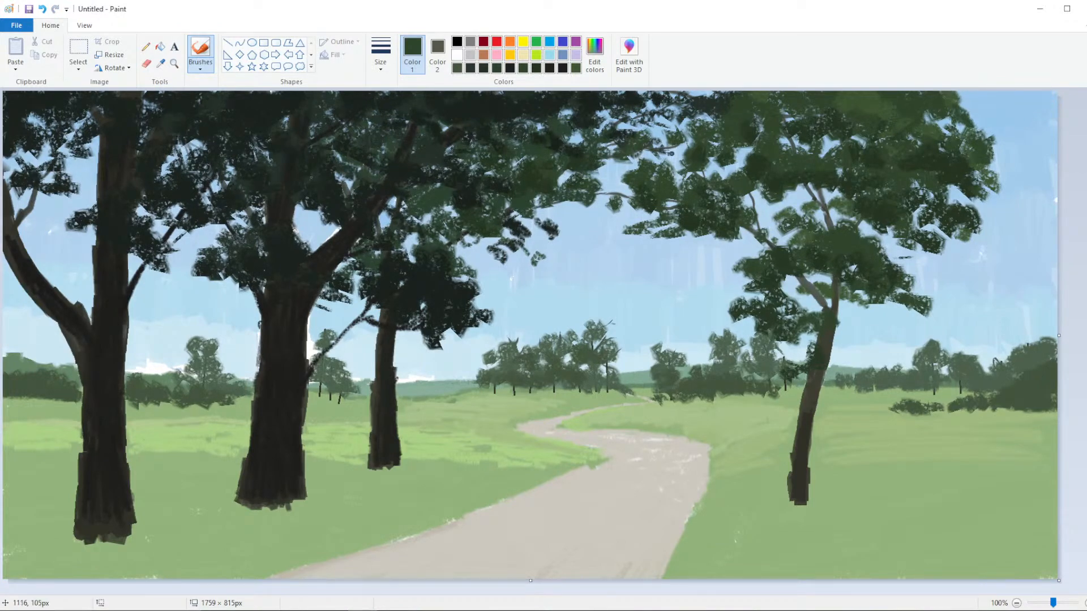
# Sample near-black green from the upper canopy and paint a dark foliage mass over the branches above the third tree with a wider brush
pyautogui.click(161, 64)
pyautogui.click(484, 111)
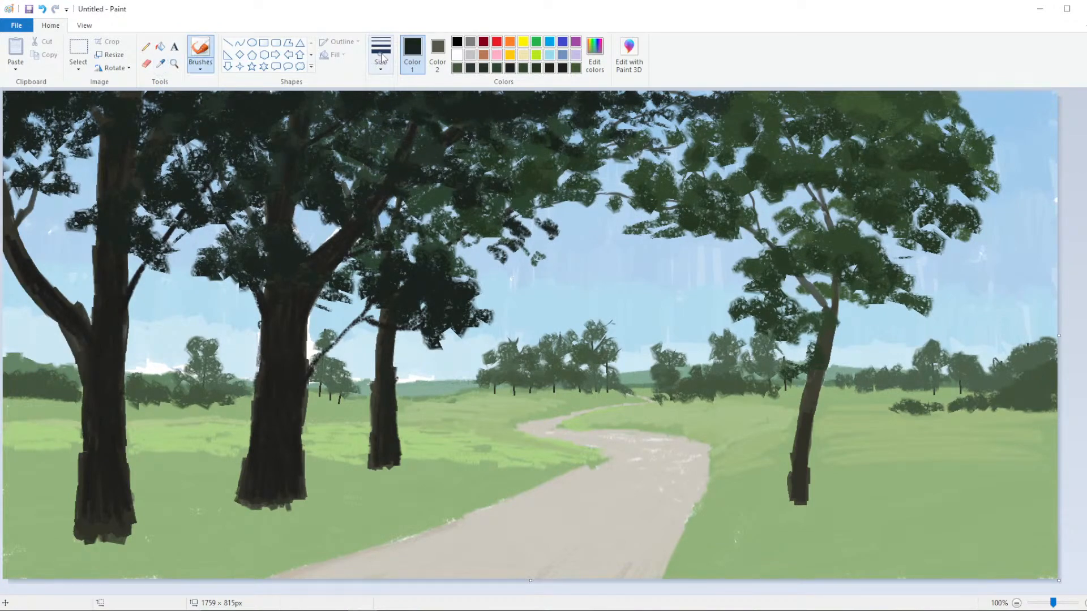
pyautogui.click(380, 53)
pyautogui.click(368, 136)
pyautogui.moveTo(434, 126)
pyautogui.mouseDown()
pyautogui.moveTo(448, 149)
pyautogui.moveTo(431, 189)
pyautogui.mouseUp()
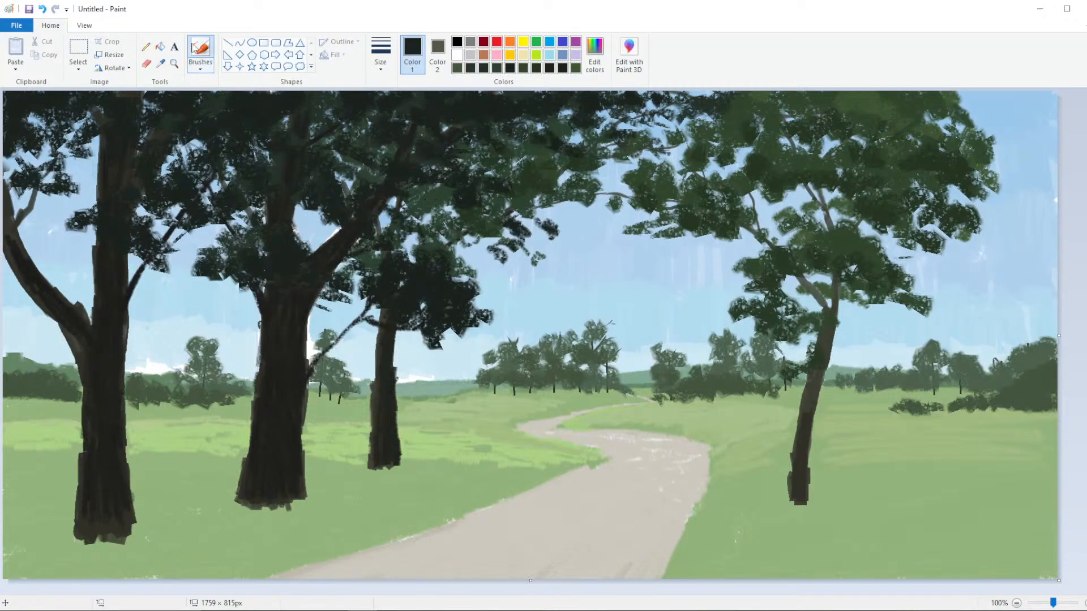
# Sample a dark green from the canopy's leaves and paint a lighter patch over the third tree's low foliage cluster
pyautogui.click(160, 64)
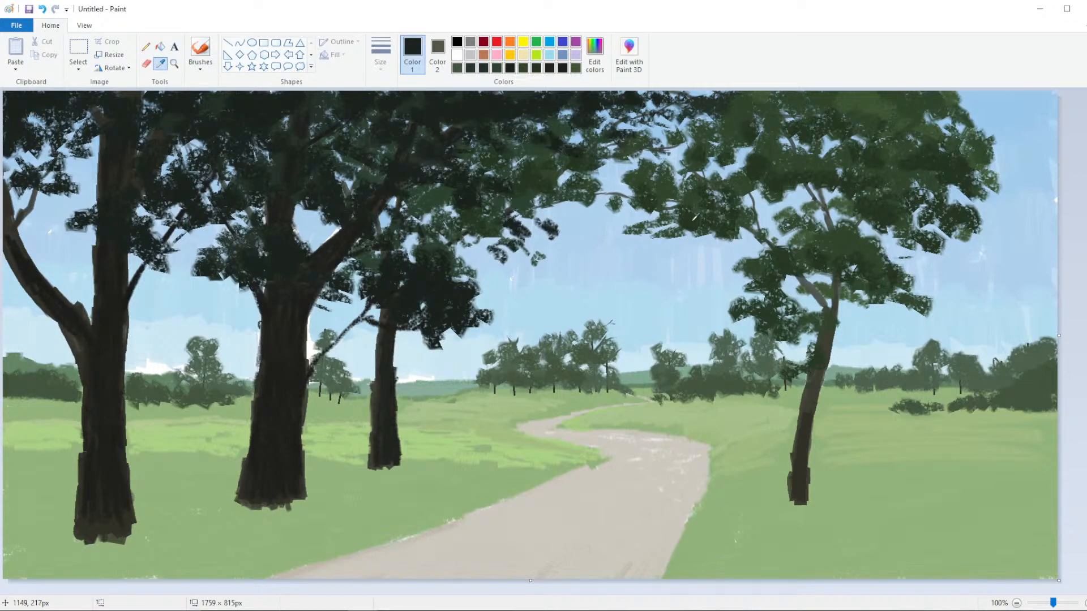
pyautogui.click(579, 211)
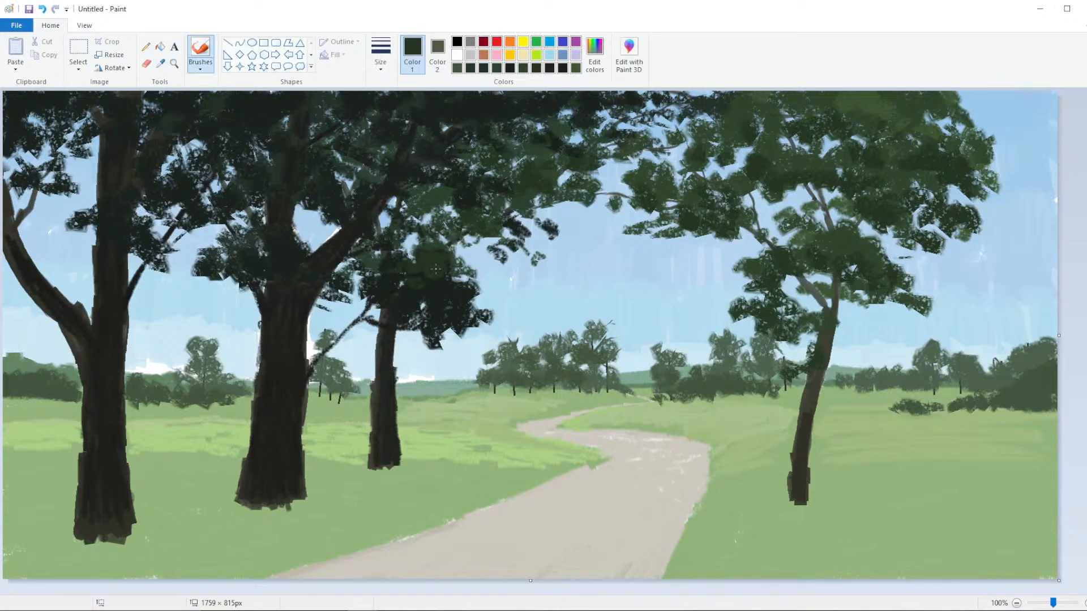
pyautogui.moveTo(436, 269)
pyautogui.mouseDown()
pyautogui.moveTo(431, 296)
pyautogui.moveTo(447, 269)
pyautogui.moveTo(463, 284)
pyautogui.moveTo(443, 273)
pyautogui.mouseUp()
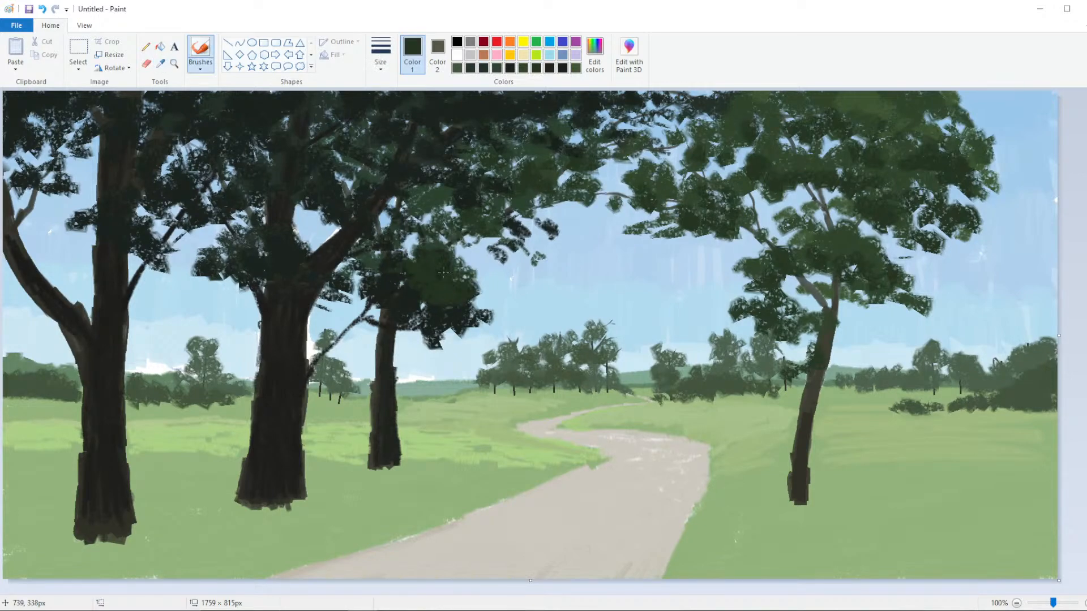
# Mix a darker shade of the green, blend it over the third tree's foliage cluster, and undo the trial stroke in the canopy above
pyautogui.click(595, 54)
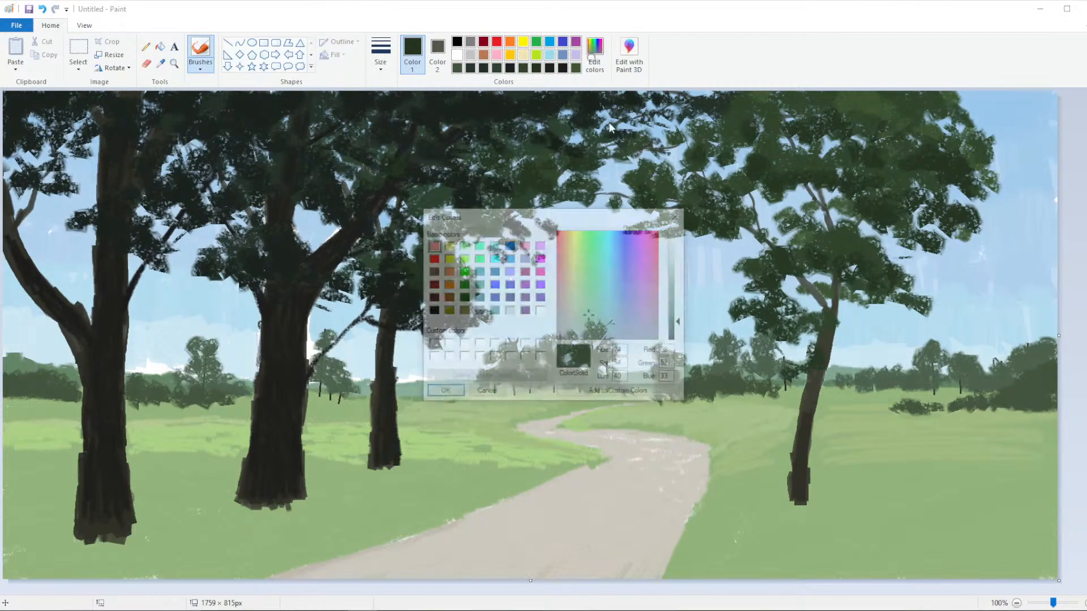
pyautogui.click(681, 328)
pyautogui.click(442, 393)
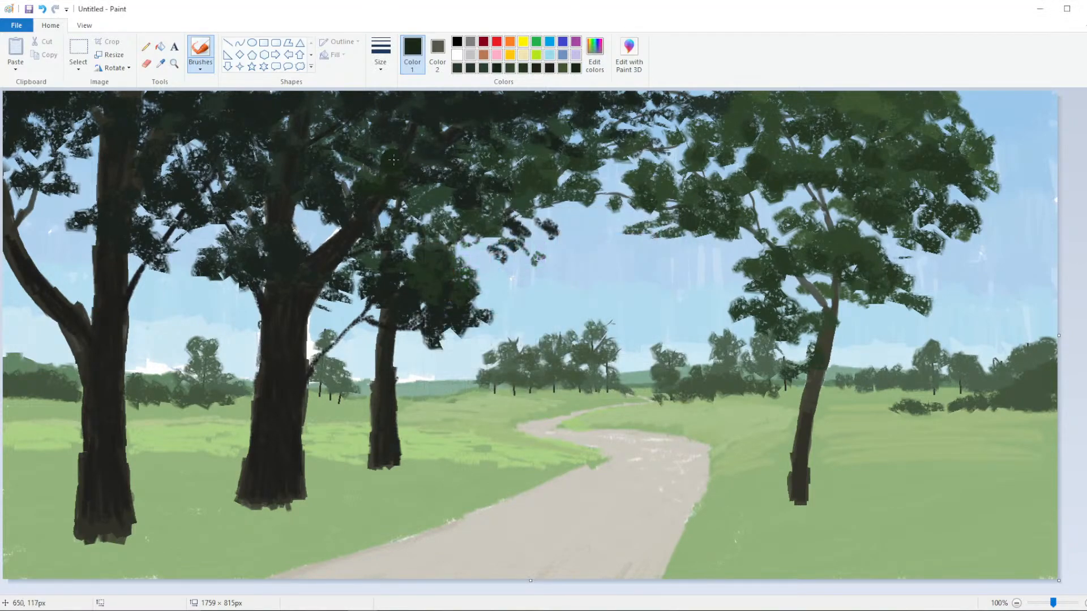
pyautogui.moveTo(399, 266)
pyautogui.mouseDown()
pyautogui.moveTo(415, 286)
pyautogui.moveTo(425, 264)
pyautogui.moveTo(440, 288)
pyautogui.mouseUp()
pyautogui.moveTo(467, 165)
pyautogui.mouseDown()
pyautogui.moveTo(479, 180)
pyautogui.moveTo(483, 168)
pyautogui.mouseUp()
pyautogui.hotkey('ctrl', 'z')
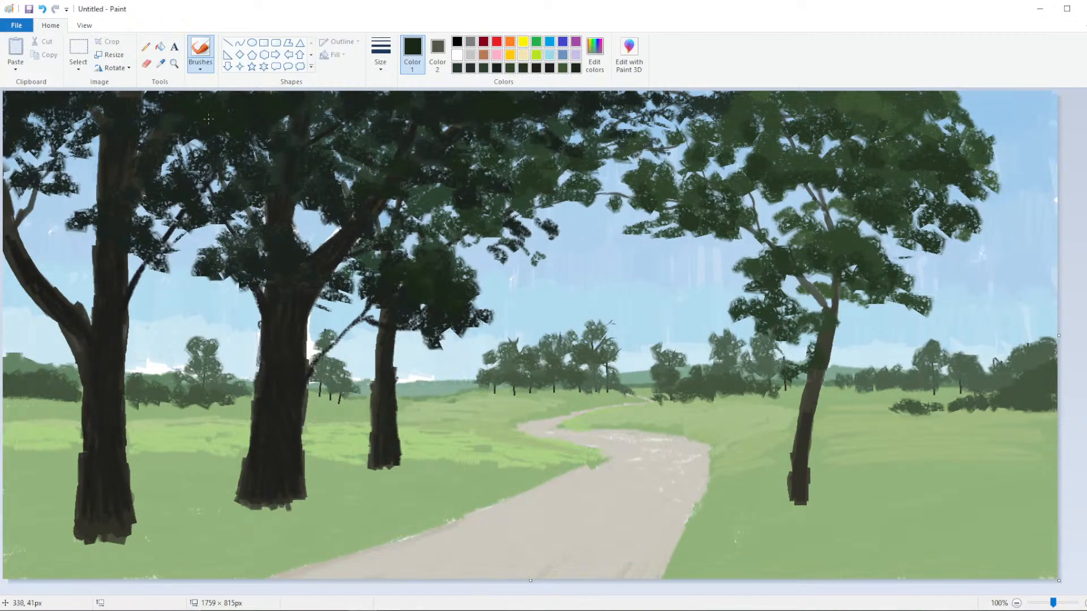
# Paint the dark green over the first and second trees' canopy and add a small leaf sprig beside the second trunk
pyautogui.moveTo(207, 153); pyautogui.dragTo(192, 136)
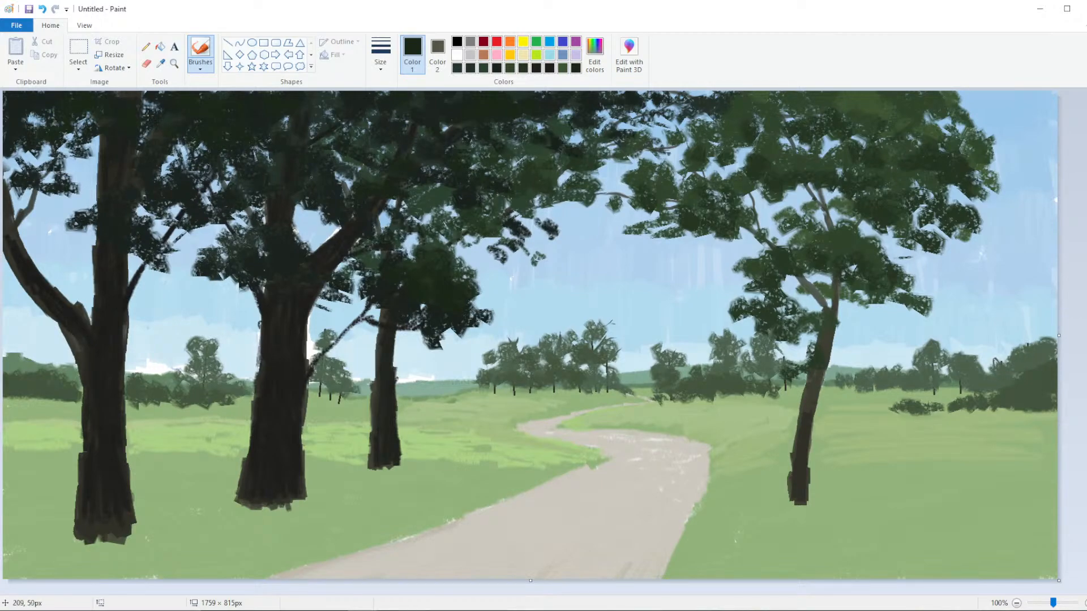
pyautogui.press('ctrl')
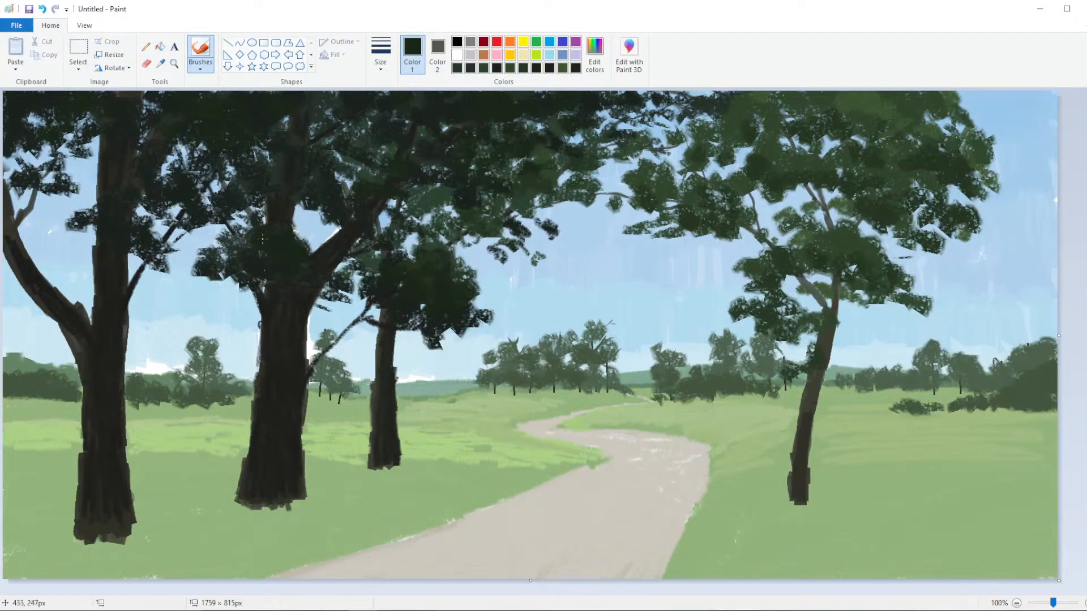
pyautogui.moveTo(243, 303)
pyautogui.mouseDown()
pyautogui.moveTo(218, 300)
pyautogui.moveTo(244, 306)
pyautogui.moveTo(231, 292)
pyautogui.moveTo(241, 323)
pyautogui.moveTo(227, 330)
pyautogui.moveTo(222, 309)
pyautogui.mouseUp()
# Switch to a plain round brush and paint small dark green leaves at the drooping branch tips and in the canopy beyond the third tree
pyautogui.click(380, 53)
pyautogui.click(351, 128)
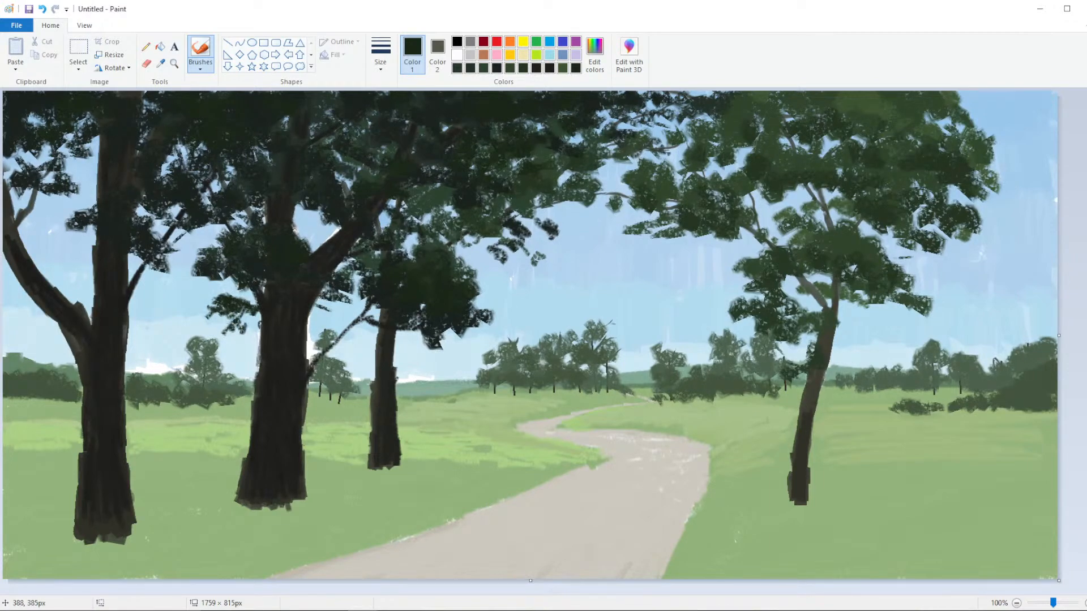
pyautogui.click(201, 67)
pyautogui.click(381, 62)
pyautogui.click(353, 140)
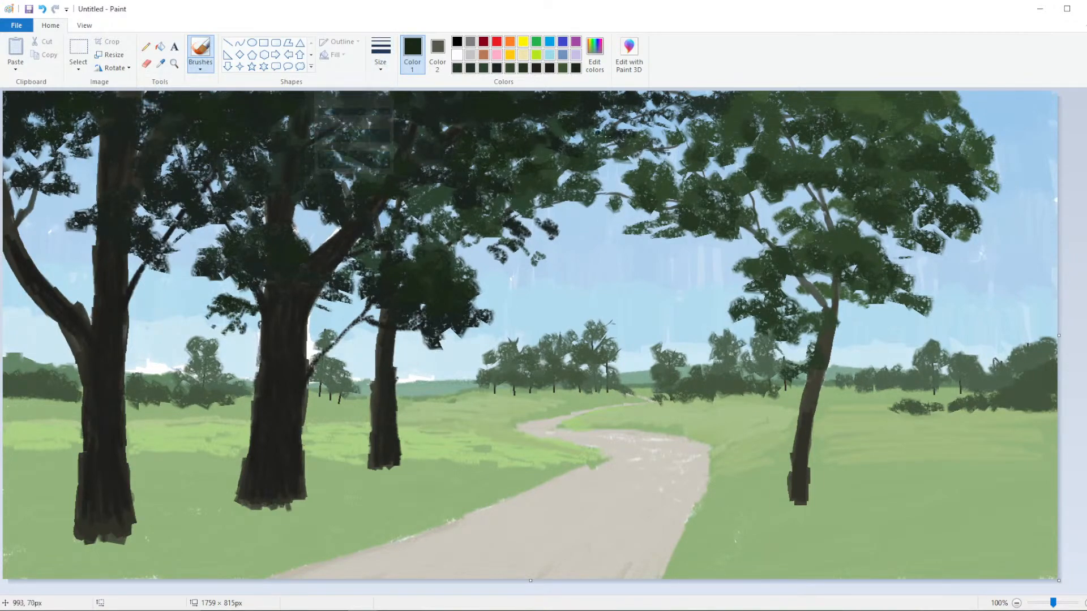
pyautogui.moveTo(559, 231)
pyautogui.mouseDown()
pyautogui.moveTo(545, 265)
pyautogui.moveTo(519, 236)
pyautogui.mouseUp()
pyautogui.moveTo(492, 177); pyautogui.dragTo(510, 166)
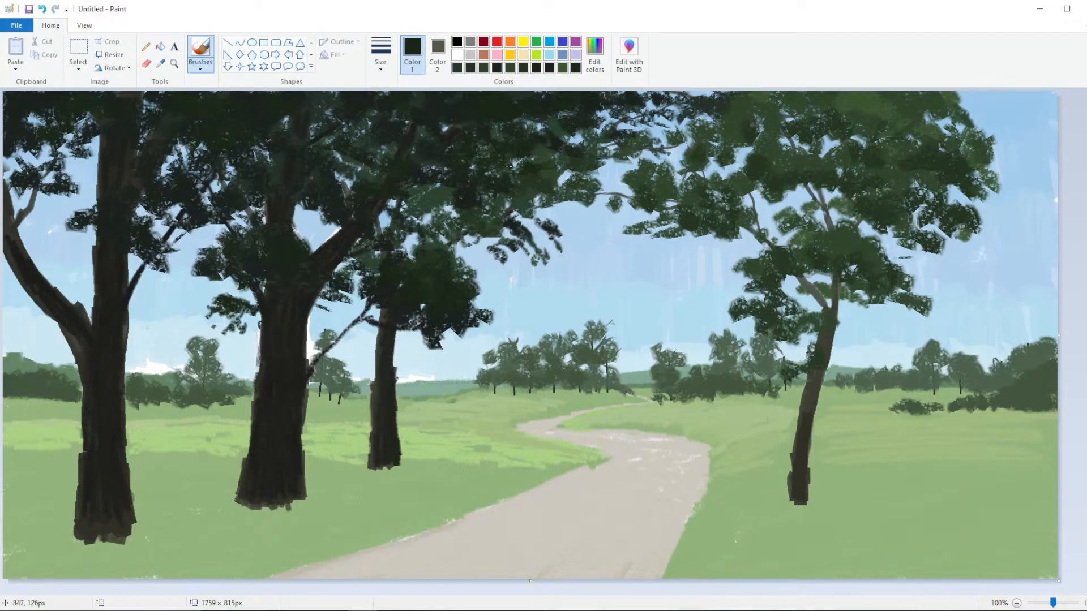
pyautogui.moveTo(589, 132)
pyautogui.mouseDown()
pyautogui.moveTo(582, 145)
pyautogui.moveTo(616, 109)
pyautogui.mouseUp()
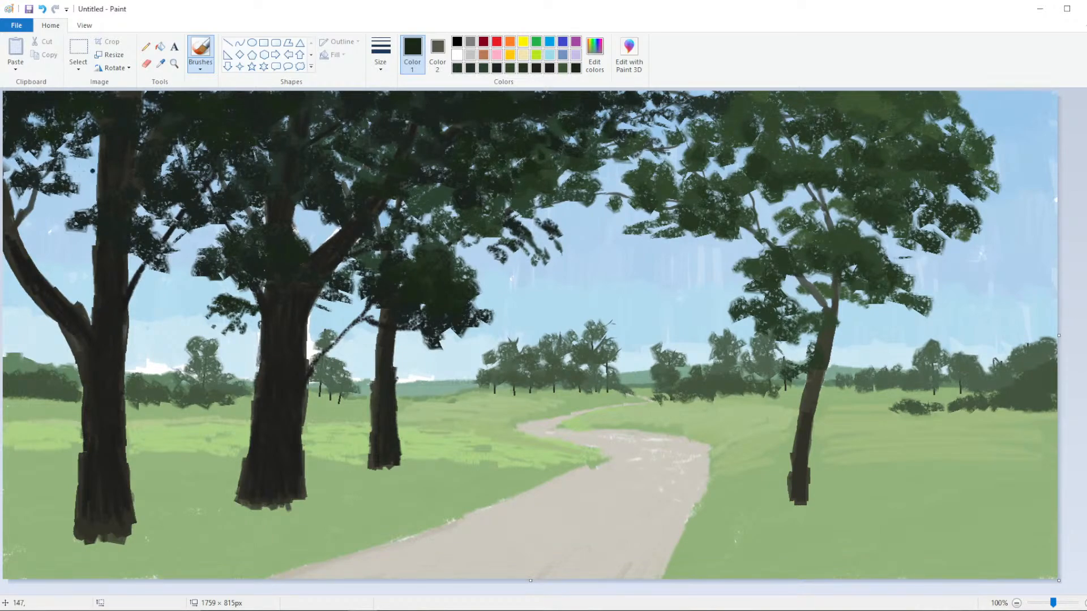
# Paint small rounded dark green leaves in the gap between the first tree's trunk and its curved limb
pyautogui.moveTo(91, 171)
pyautogui.mouseDown()
pyautogui.moveTo(70, 177)
pyautogui.moveTo(85, 175)
pyautogui.moveTo(77, 192)
pyautogui.moveTo(93, 217)
pyautogui.moveTo(67, 210)
pyautogui.moveTo(105, 158)
pyautogui.mouseUp()
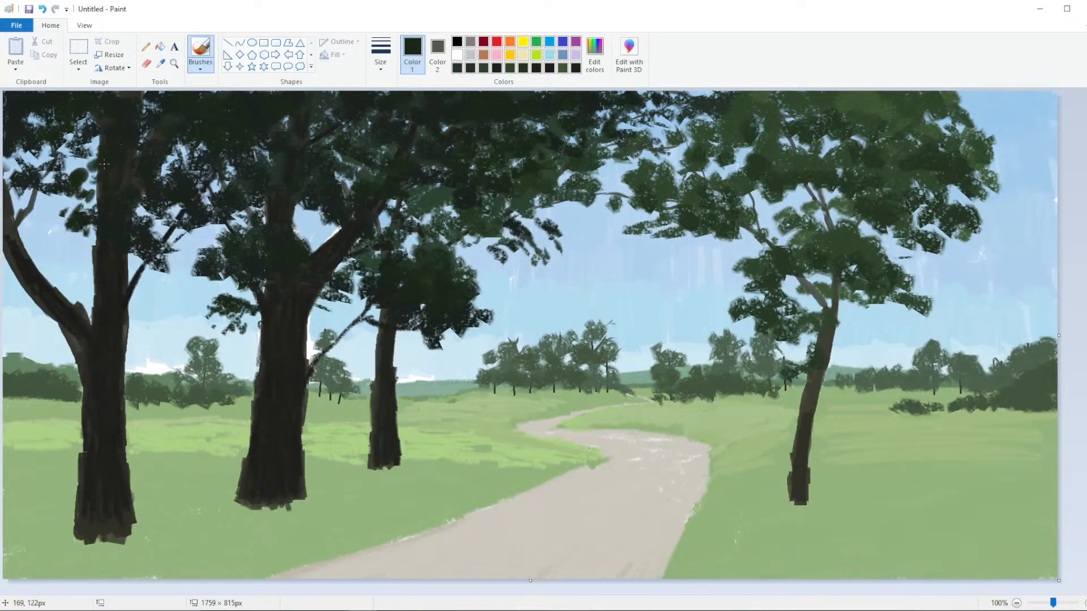
pyautogui.moveTo(99, 161)
pyautogui.mouseDown()
pyautogui.moveTo(80, 140)
pyautogui.moveTo(66, 169)
pyautogui.mouseUp()
pyautogui.moveTo(27, 219)
pyautogui.mouseDown()
pyautogui.moveTo(33, 209)
pyautogui.moveTo(16, 224)
pyautogui.moveTo(60, 201)
pyautogui.mouseUp()
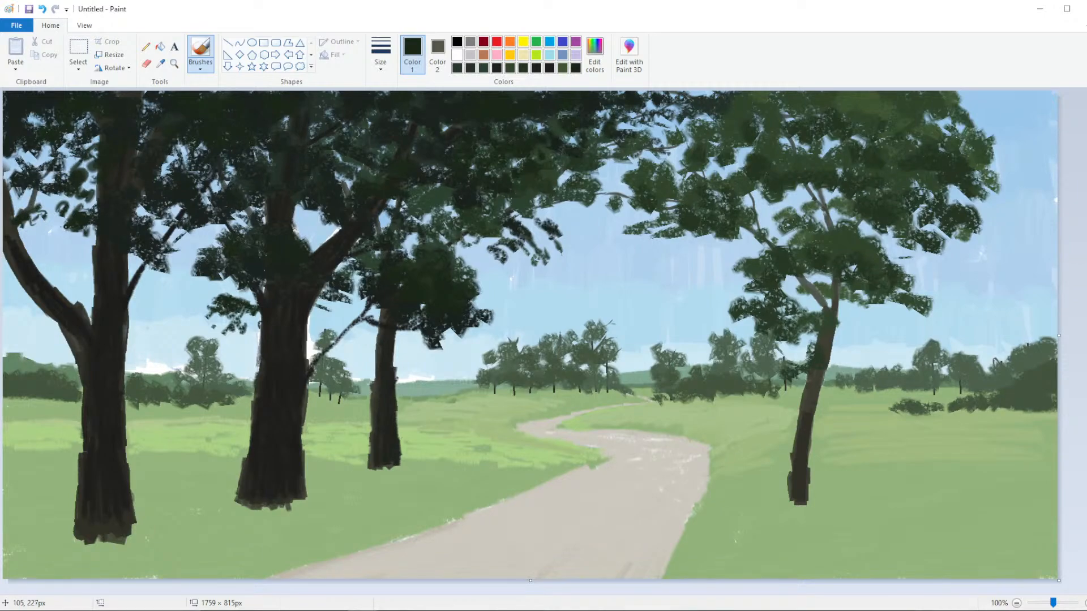
pyautogui.moveTo(88, 187); pyautogui.dragTo(95, 205)
pyautogui.moveTo(74, 165); pyautogui.dragTo(60, 161)
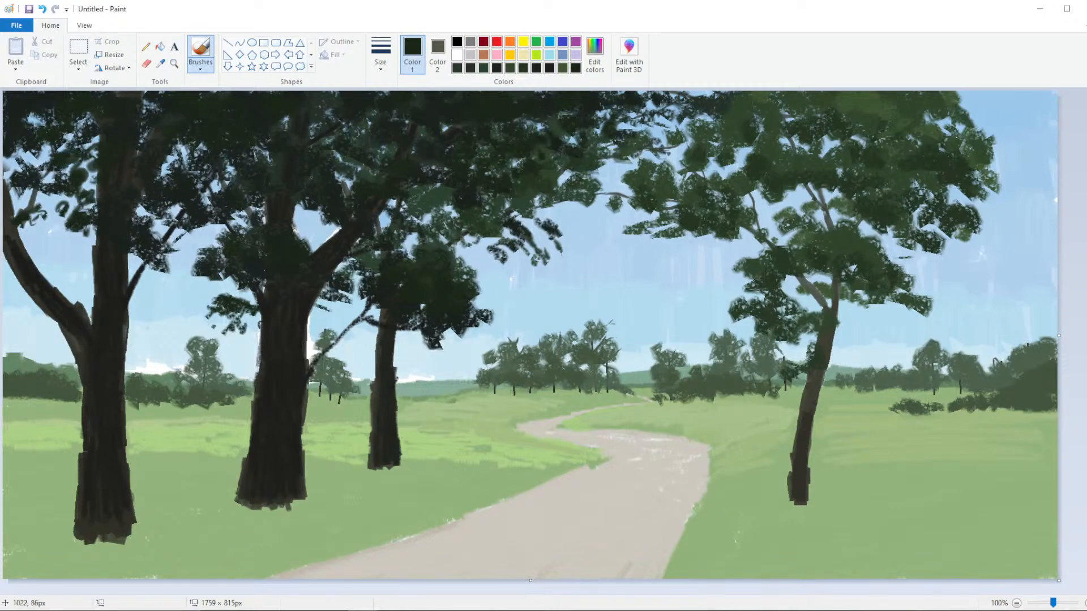
# Add small dark green leaves to the central canopy above the path and along the outer edge of the third tree's low foliage cluster
pyautogui.moveTo(599, 155); pyautogui.dragTo(596, 157)
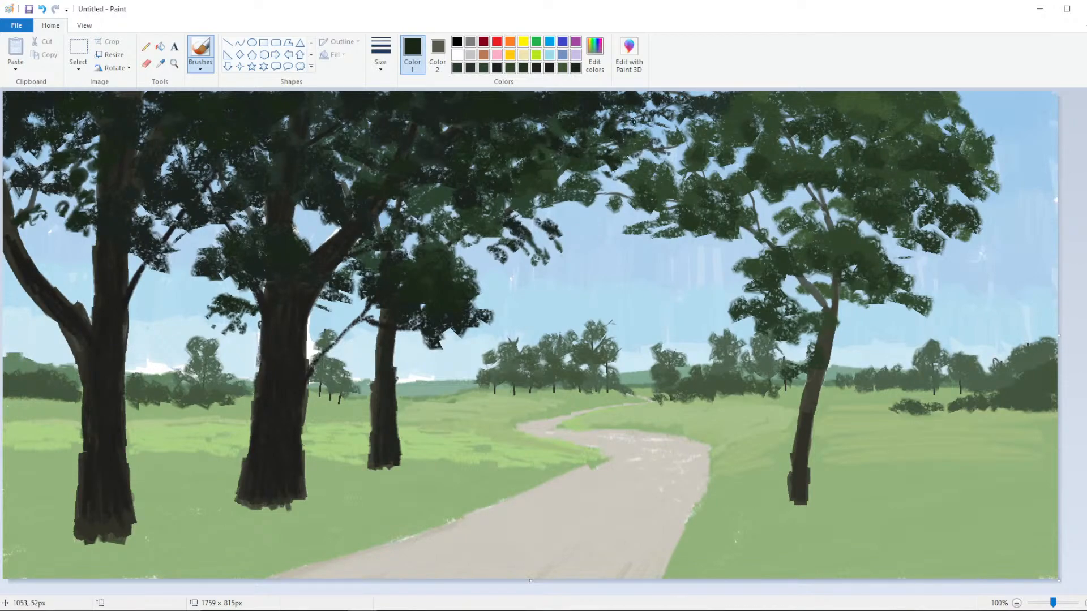
pyautogui.moveTo(481, 286)
pyautogui.mouseDown()
pyautogui.moveTo(484, 312)
pyautogui.moveTo(479, 281)
pyautogui.moveTo(456, 256)
pyautogui.mouseUp()
pyautogui.scroll(-3, 497, 210)
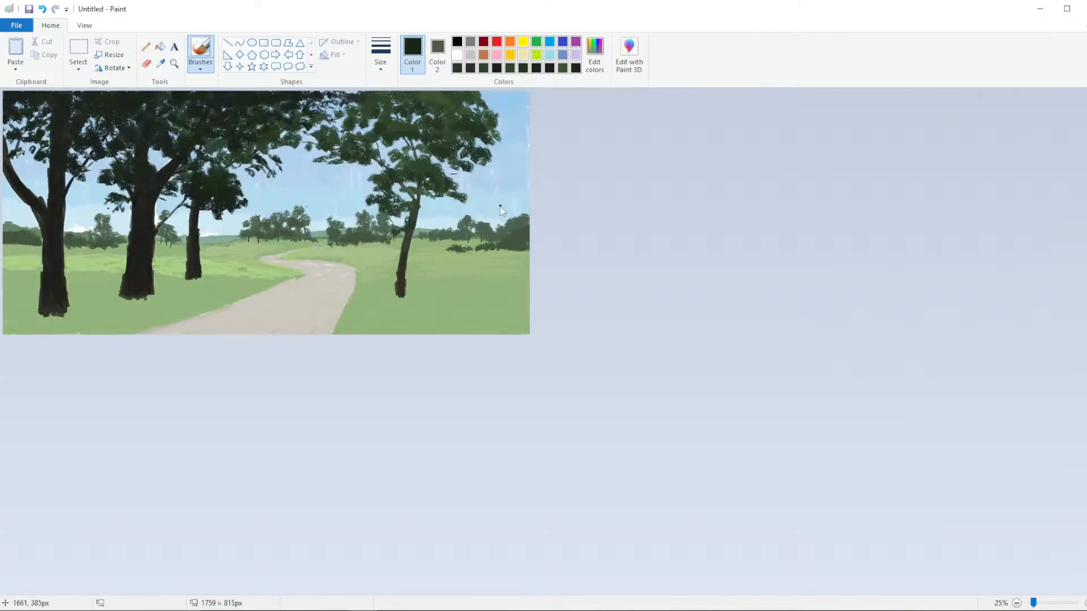
pyautogui.scroll(3, 497, 209)
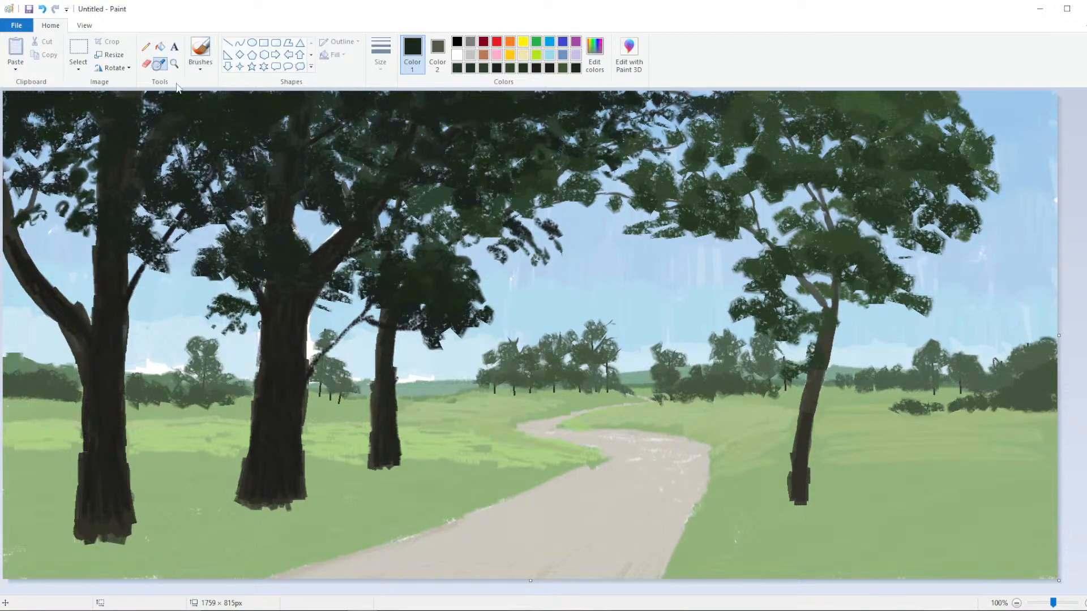
# Extend the near-black leaves along the canopy's upper edge into the rightmost tree's crown
pyautogui.moveTo(675, 105)
pyautogui.mouseDown()
pyautogui.moveTo(720, 111)
pyautogui.moveTo(707, 95)
pyautogui.moveTo(683, 95)
pyautogui.mouseUp()
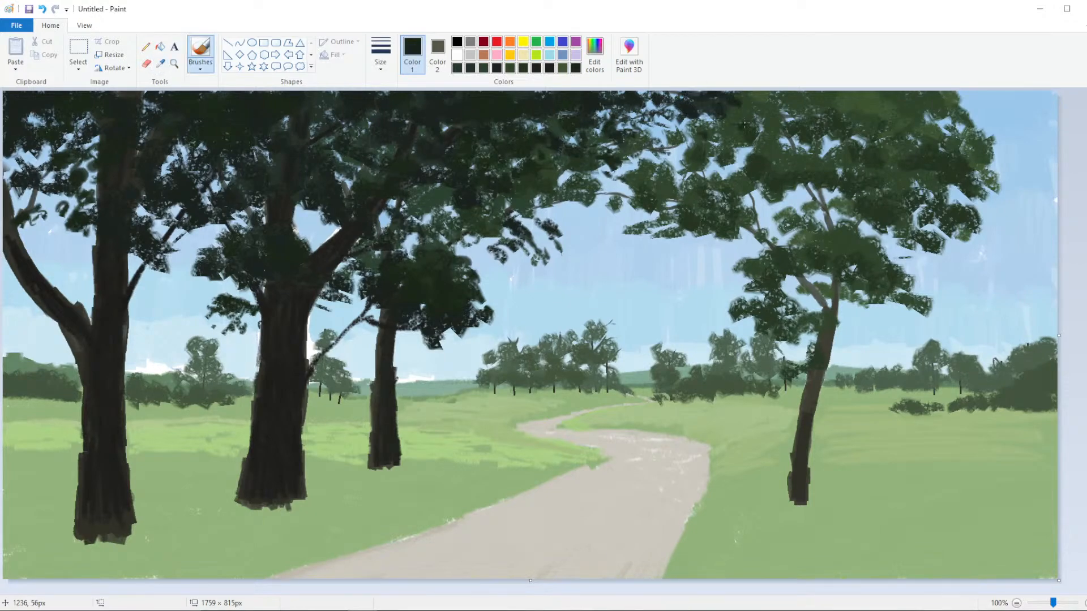
pyautogui.moveTo(744, 124)
pyautogui.mouseDown()
pyautogui.moveTo(745, 98)
pyautogui.moveTo(673, 114)
pyautogui.mouseUp()
pyautogui.moveTo(760, 107); pyautogui.dragTo(754, 121)
# Sample the grass green beside the path and mix it into a muted blue-green of RGB 82, 114, 98
pyautogui.click(160, 64)
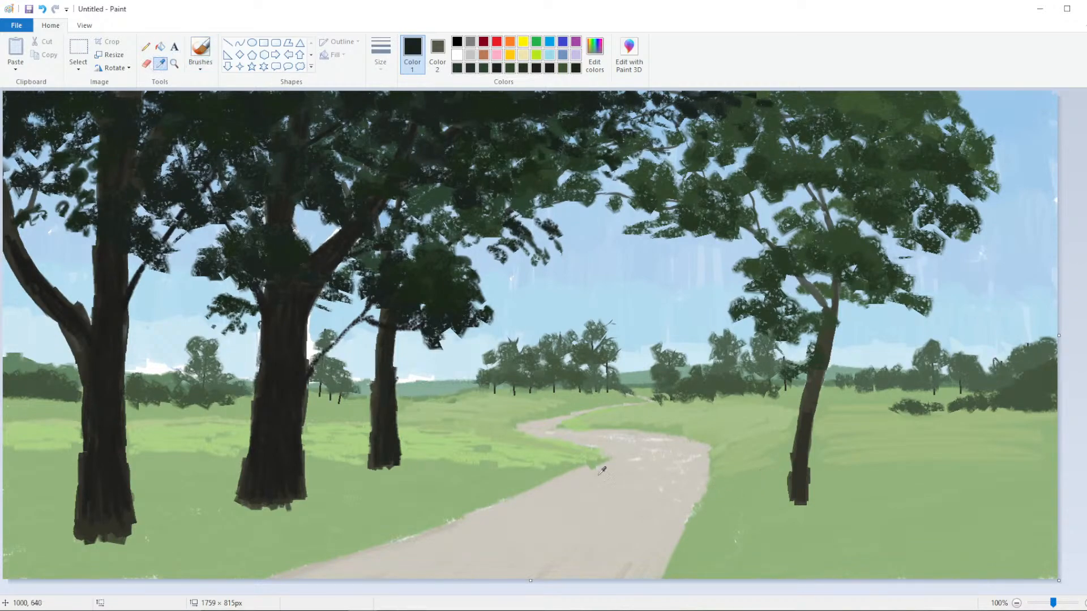
pyautogui.click(600, 473)
pyautogui.click(594, 56)
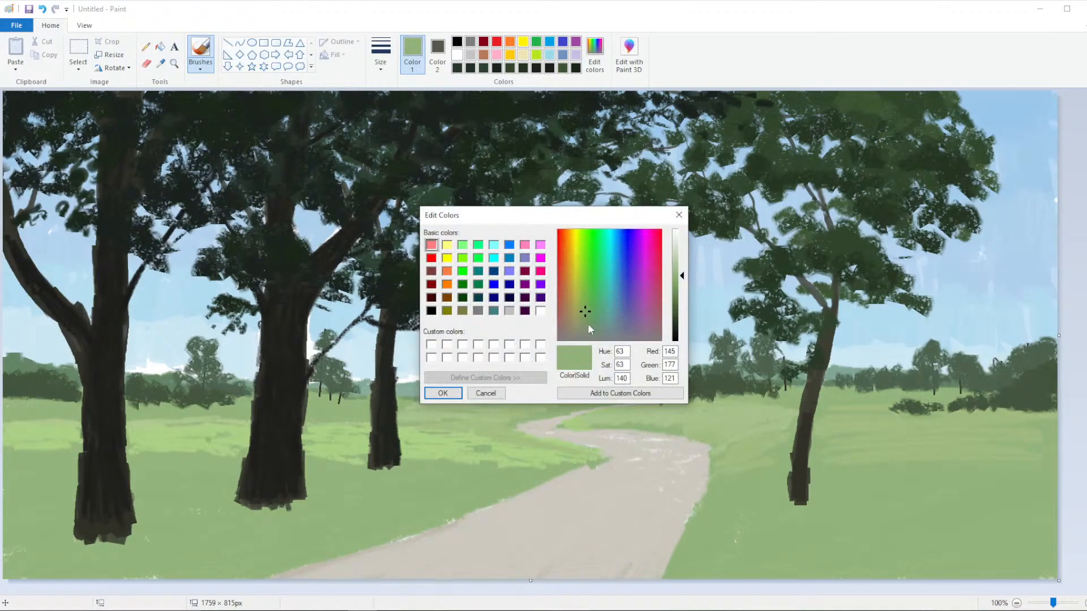
pyautogui.moveTo(589, 326); pyautogui.dragTo(605, 324)
pyautogui.click(682, 299)
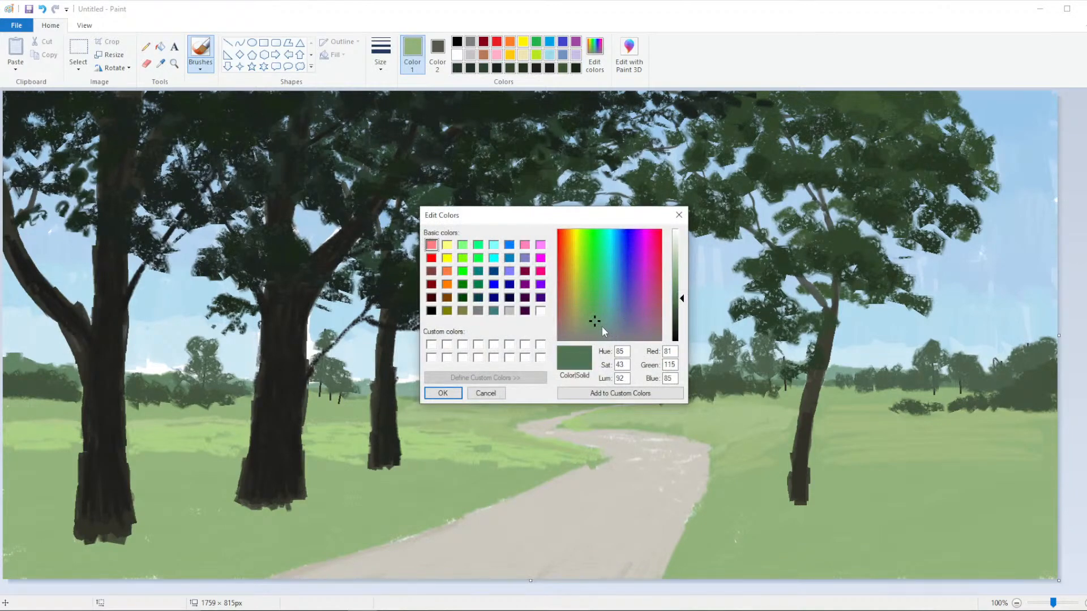
pyautogui.click(603, 324)
pyautogui.click(603, 326)
pyautogui.click(443, 393)
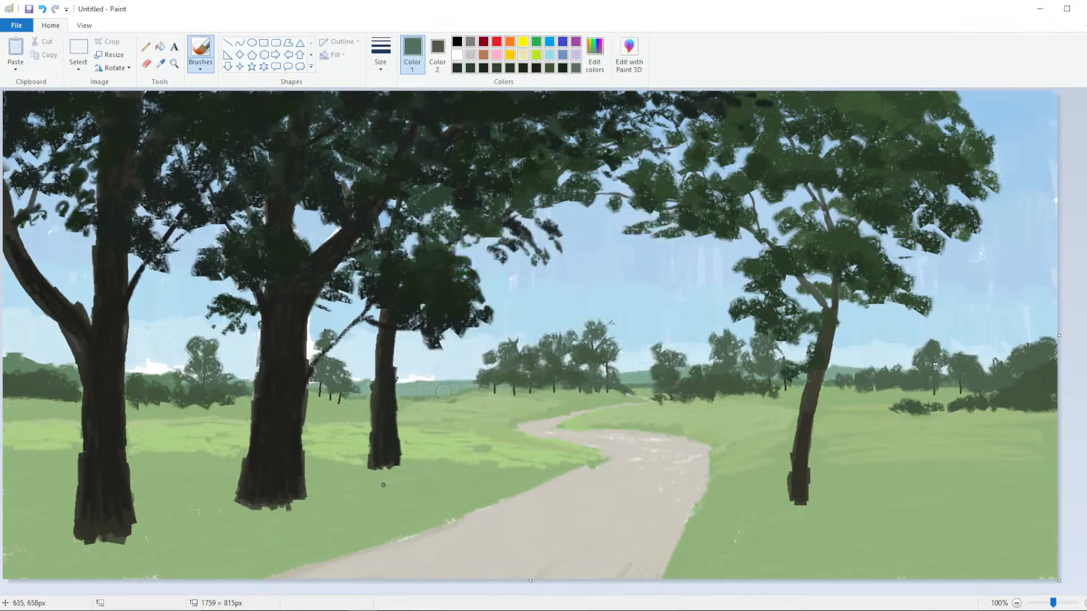
# Undo the test shadow stroke below the third tree and darken the shadow colour to RGB 69, 97, 79
pyautogui.moveTo(403, 479); pyautogui.dragTo(381, 476)
pyautogui.hotkey('ctrl', 'z')
pyautogui.click(594, 56)
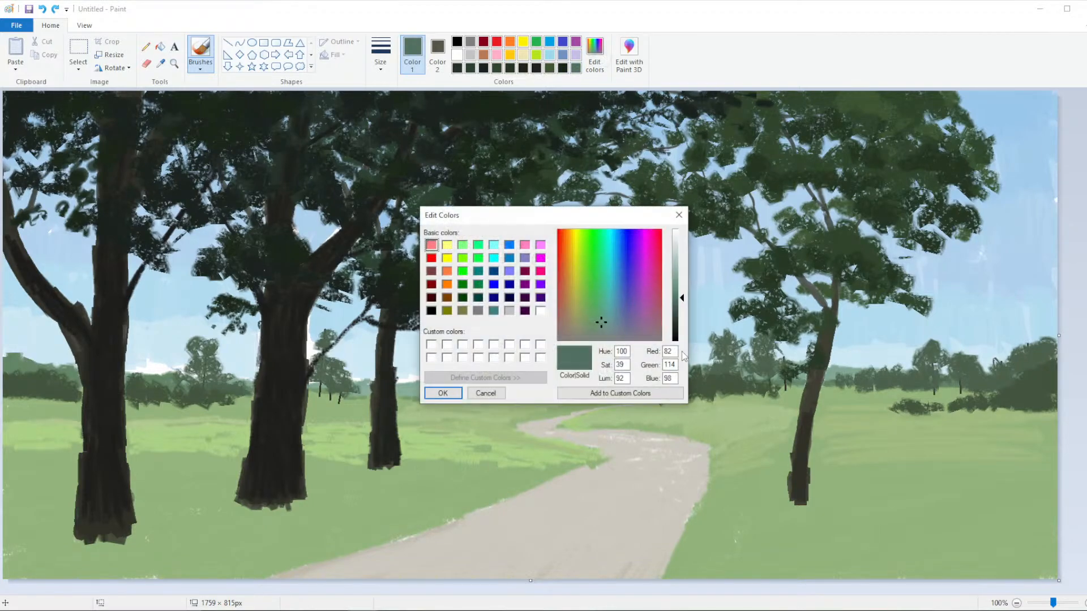
pyautogui.click(680, 306)
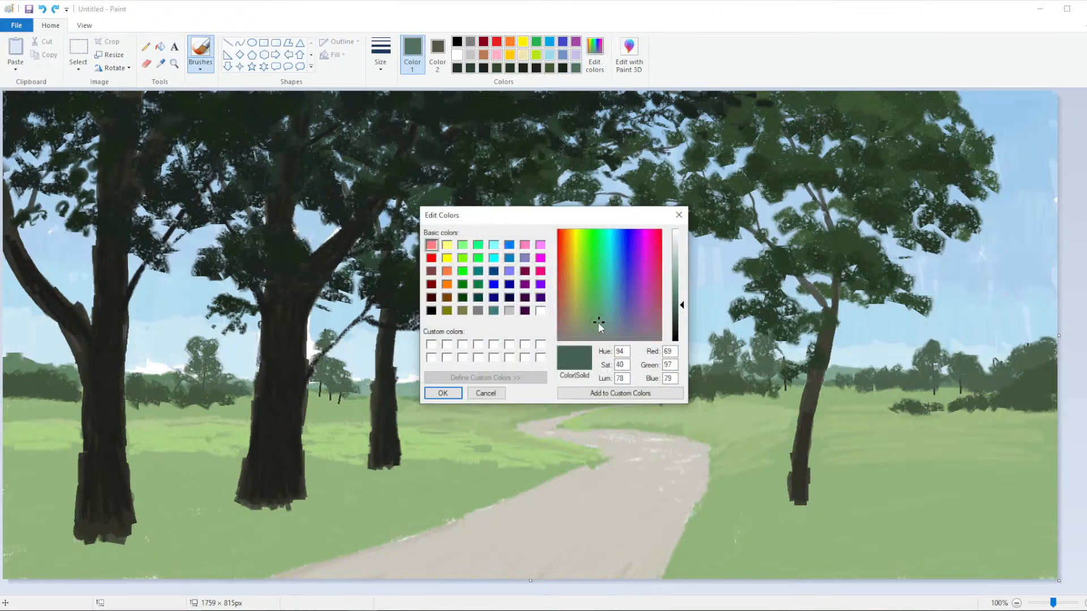
pyautogui.click(443, 392)
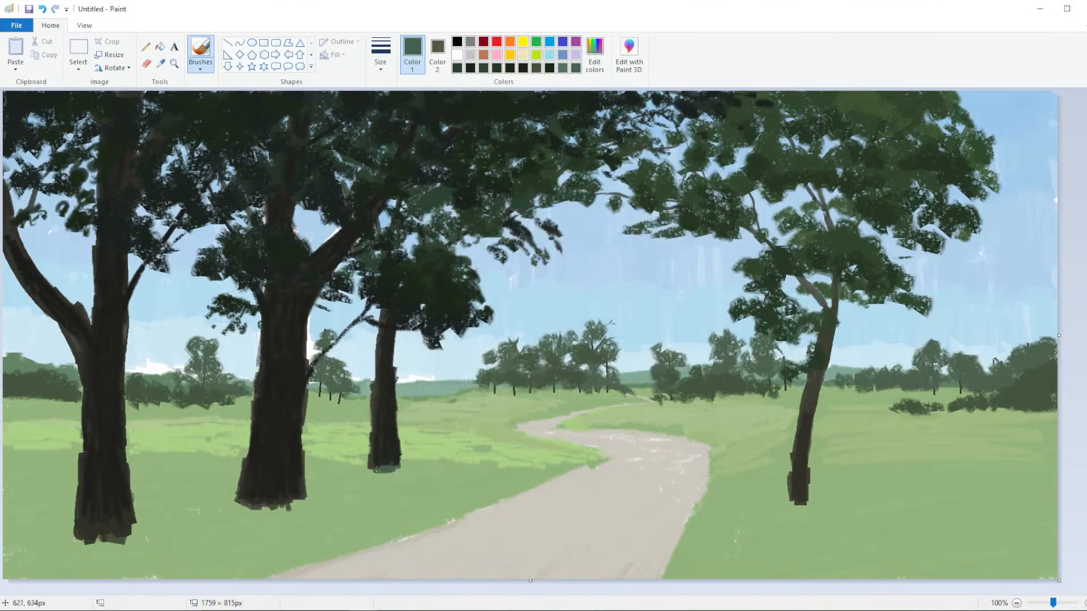
# Paint the ground shadow from the third tree's base to the path's edge and on both sides of the second trunk's base
pyautogui.moveTo(396, 469)
pyautogui.mouseDown()
pyautogui.moveTo(468, 482)
pyautogui.moveTo(458, 484)
pyautogui.moveTo(435, 484)
pyautogui.moveTo(444, 478)
pyautogui.moveTo(430, 470)
pyautogui.moveTo(491, 474)
pyautogui.moveTo(503, 484)
pyautogui.moveTo(493, 497)
pyautogui.moveTo(520, 490)
pyautogui.moveTo(478, 499)
pyautogui.moveTo(393, 481)
pyautogui.moveTo(393, 498)
pyautogui.moveTo(373, 502)
pyautogui.moveTo(407, 521)
pyautogui.moveTo(448, 496)
pyautogui.moveTo(450, 519)
pyautogui.moveTo(436, 516)
pyautogui.moveTo(482, 507)
pyautogui.moveTo(416, 523)
pyautogui.moveTo(356, 535)
pyautogui.mouseUp()
pyautogui.hotkey('ctrl', 'z')
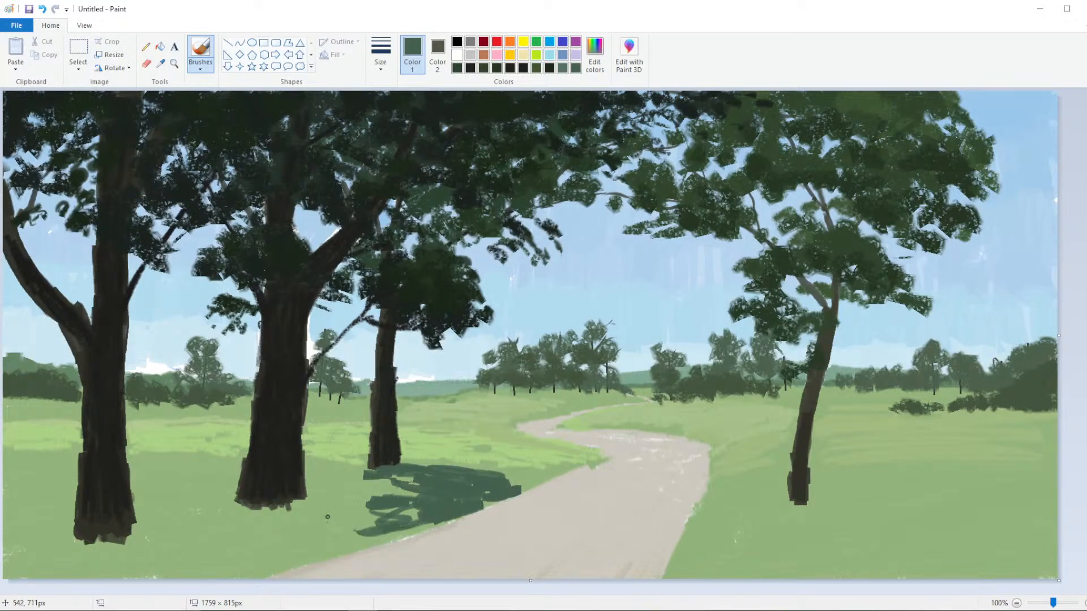
pyautogui.moveTo(306, 505)
pyautogui.mouseDown()
pyautogui.moveTo(341, 492)
pyautogui.moveTo(303, 482)
pyautogui.moveTo(375, 488)
pyautogui.moveTo(323, 478)
pyautogui.moveTo(382, 475)
pyautogui.moveTo(416, 485)
pyautogui.moveTo(334, 500)
pyautogui.mouseUp()
pyautogui.moveTo(248, 503)
pyautogui.mouseDown()
pyautogui.moveTo(175, 484)
pyautogui.moveTo(229, 504)
pyautogui.mouseUp()
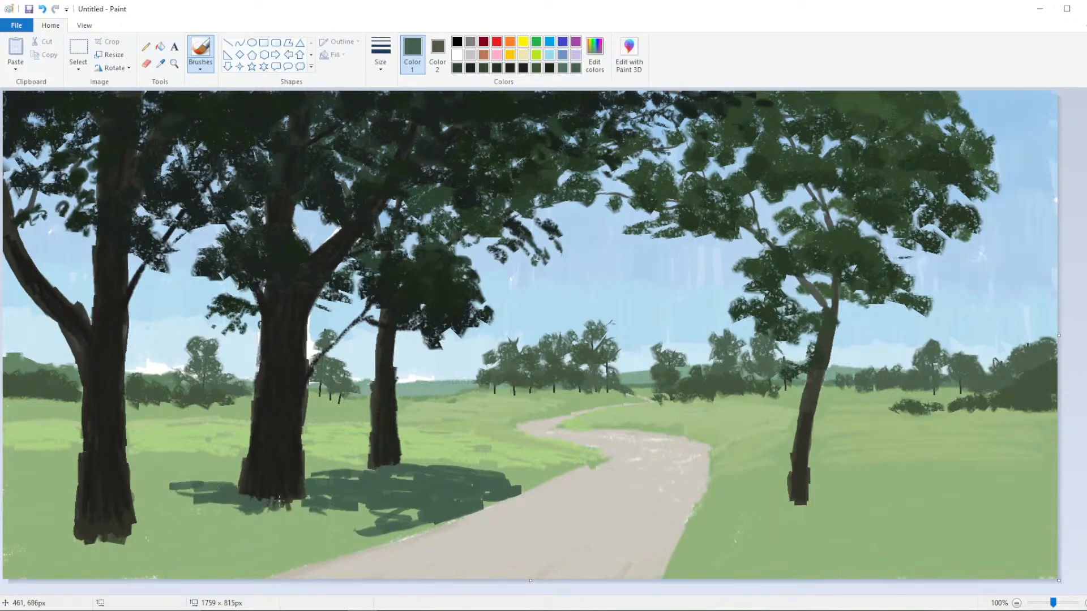
# Darken the shadow colour to RGB 61, 86, 69 and fill the foreground grass below the three trees with a wider brush
pyautogui.click(595, 54)
pyautogui.click(680, 309)
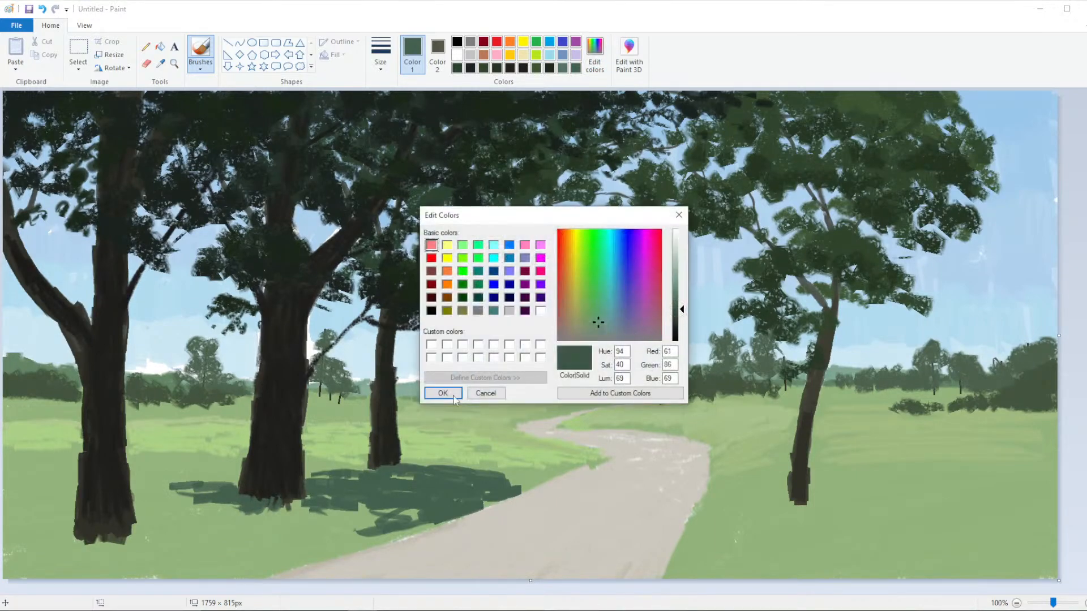
pyautogui.click(444, 390)
pyautogui.moveTo(407, 476)
pyautogui.mouseDown()
pyautogui.moveTo(403, 501)
pyautogui.moveTo(398, 515)
pyautogui.moveTo(347, 504)
pyautogui.moveTo(387, 517)
pyautogui.moveTo(351, 532)
pyautogui.moveTo(350, 545)
pyautogui.moveTo(416, 523)
pyautogui.moveTo(229, 569)
pyautogui.moveTo(101, 566)
pyautogui.moveTo(136, 569)
pyautogui.moveTo(150, 547)
pyautogui.moveTo(220, 559)
pyautogui.moveTo(207, 541)
pyautogui.moveTo(265, 537)
pyautogui.moveTo(273, 524)
pyautogui.moveTo(332, 514)
pyautogui.moveTo(300, 503)
pyautogui.moveTo(214, 519)
pyautogui.moveTo(187, 497)
pyautogui.moveTo(231, 516)
pyautogui.moveTo(157, 525)
pyautogui.moveTo(160, 501)
pyautogui.moveTo(140, 502)
pyautogui.moveTo(171, 532)
pyautogui.moveTo(201, 519)
pyautogui.moveTo(161, 521)
pyautogui.mouseUp()
pyautogui.click(381, 57)
pyautogui.click(380, 142)
pyautogui.moveTo(177, 564)
pyautogui.mouseDown()
pyautogui.moveTo(65, 573)
pyautogui.moveTo(65, 545)
pyautogui.moveTo(32, 544)
pyautogui.moveTo(5, 562)
pyautogui.moveTo(48, 540)
pyautogui.moveTo(7, 540)
pyautogui.moveTo(93, 493)
pyautogui.moveTo(52, 535)
pyautogui.moveTo(43, 529)
pyautogui.moveTo(86, 551)
pyautogui.mouseUp()
# Fill the shadow around the first trunk with a smaller brush and raise its upper edge between the first and second trunks
pyautogui.click(381, 54)
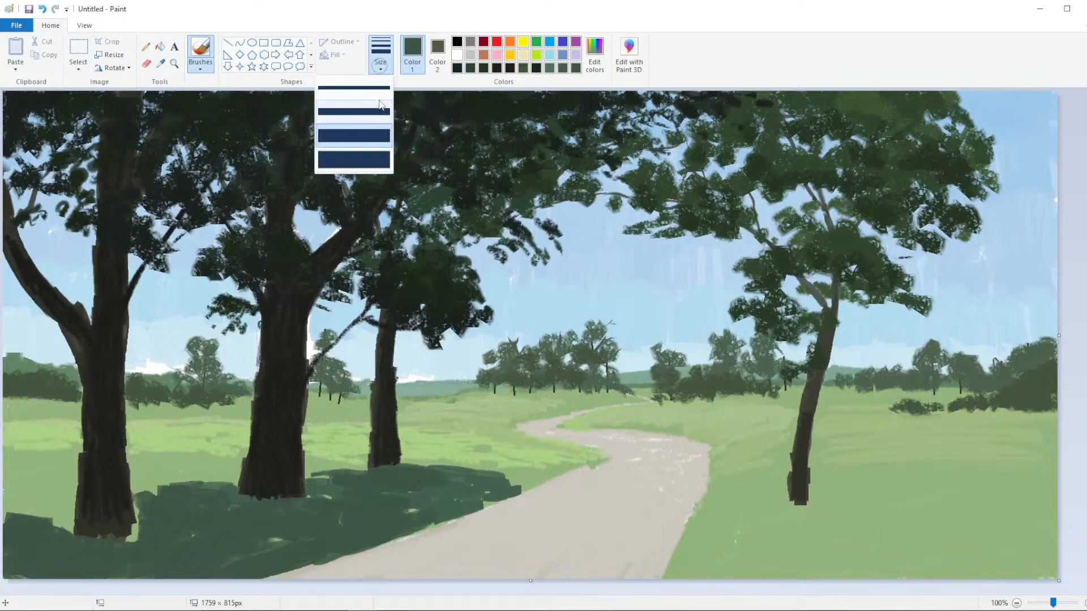
pyautogui.click(354, 116)
pyautogui.moveTo(160, 527)
pyautogui.mouseDown()
pyautogui.moveTo(130, 538)
pyautogui.moveTo(137, 509)
pyautogui.mouseUp()
pyautogui.moveTo(81, 548)
pyautogui.mouseDown()
pyautogui.moveTo(7, 481)
pyautogui.moveTo(55, 484)
pyautogui.moveTo(29, 502)
pyautogui.moveTo(48, 504)
pyautogui.moveTo(57, 487)
pyautogui.moveTo(60, 513)
pyautogui.moveTo(67, 506)
pyautogui.moveTo(57, 520)
pyautogui.moveTo(41, 502)
pyautogui.moveTo(66, 499)
pyautogui.mouseUp()
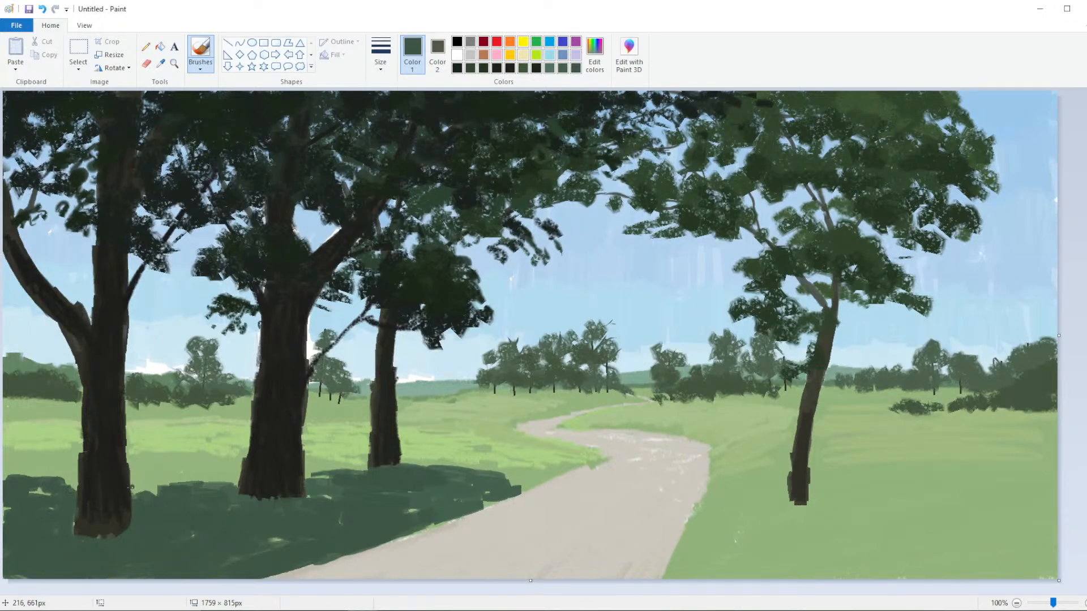
pyautogui.moveTo(131, 487)
pyautogui.mouseDown()
pyautogui.moveTo(139, 494)
pyautogui.moveTo(137, 477)
pyautogui.moveTo(218, 476)
pyautogui.mouseUp()
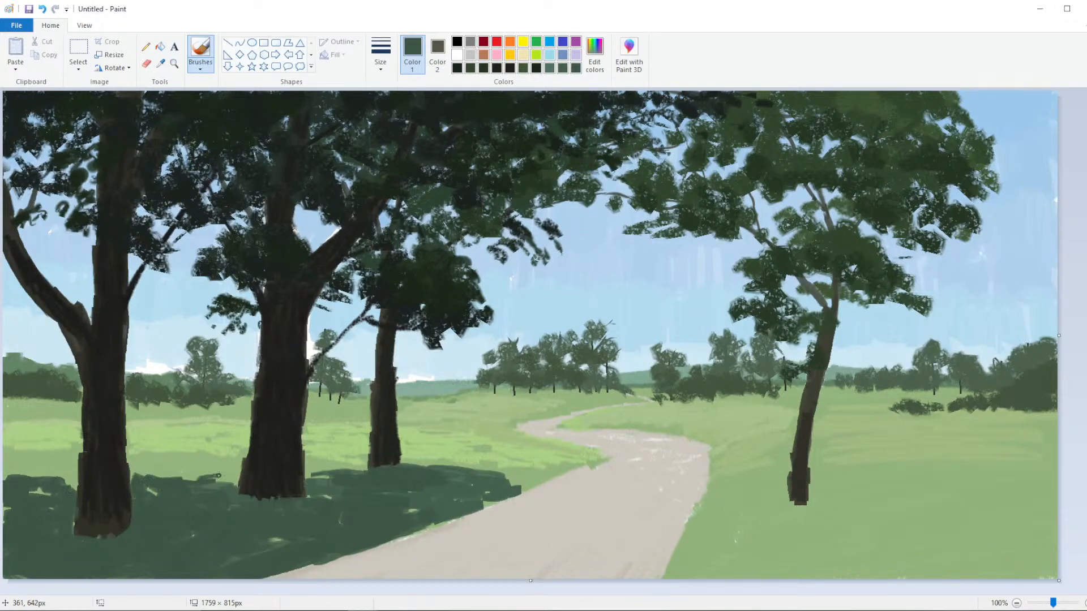
# Switch to a finer brush at its thickest size and roughen the shadow's upper edge between the trunks with short grassy strokes
pyautogui.click(205, 72)
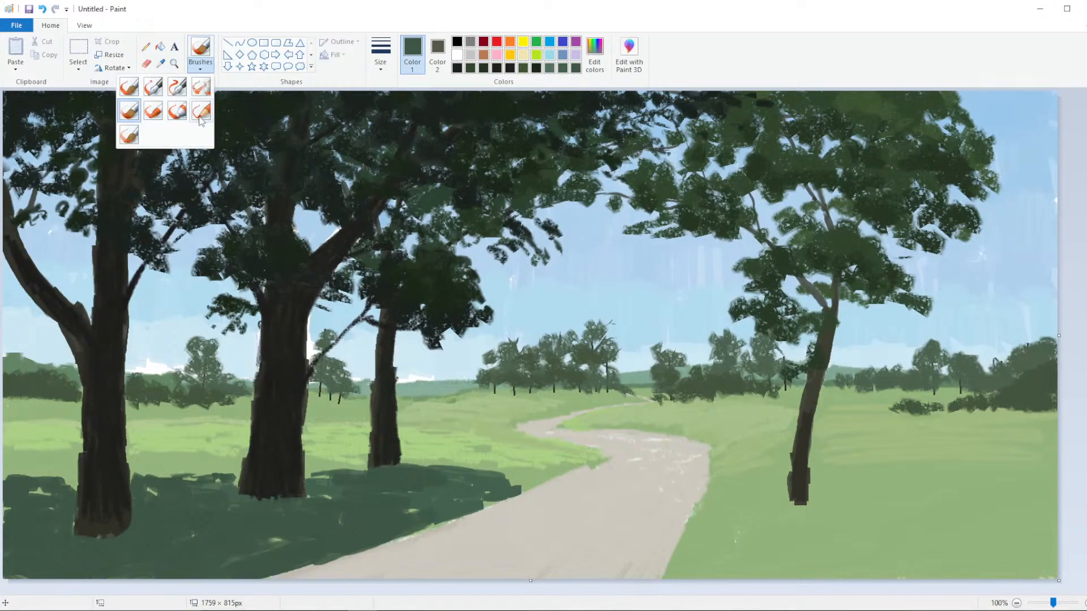
pyautogui.click(176, 113)
pyautogui.click(371, 67)
pyautogui.click(352, 163)
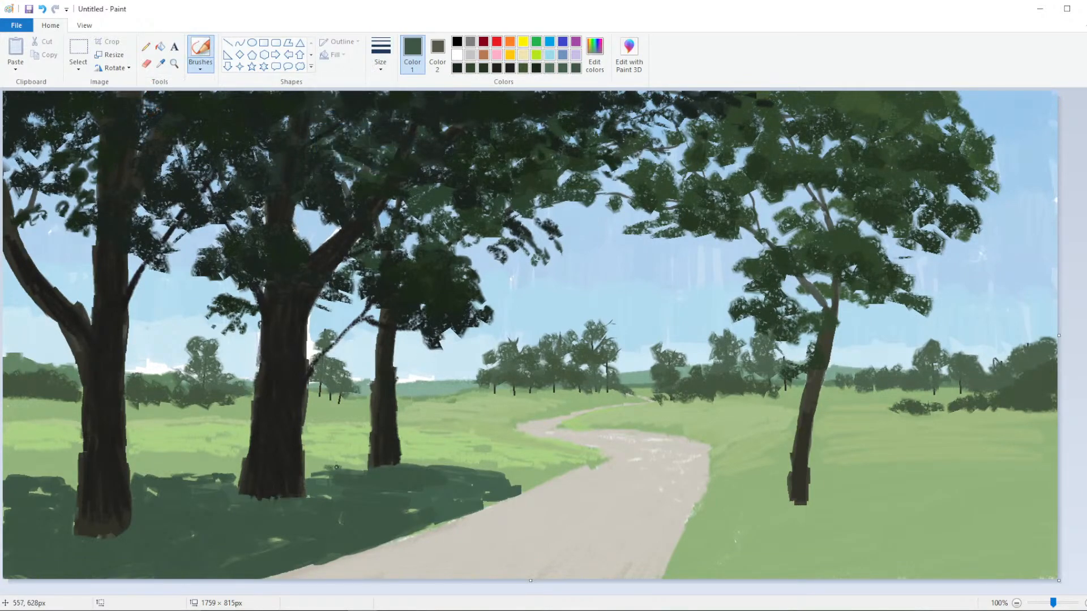
pyautogui.moveTo(336, 468); pyautogui.dragTo(328, 475)
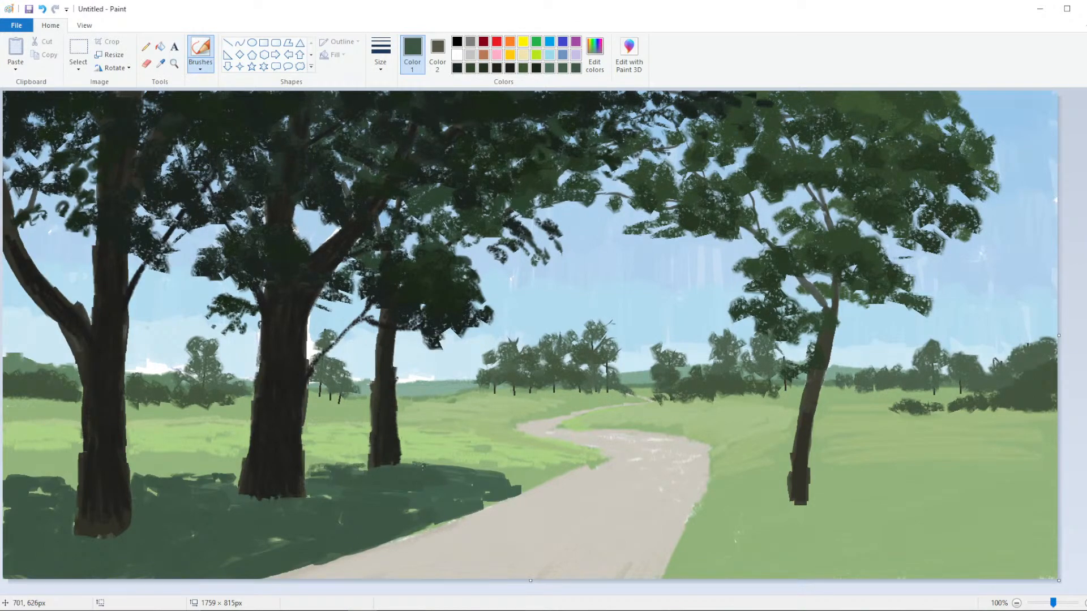
# Sample the third tree's dark trunk colour and extend the trunk's base down into the shadow
pyautogui.click(161, 64)
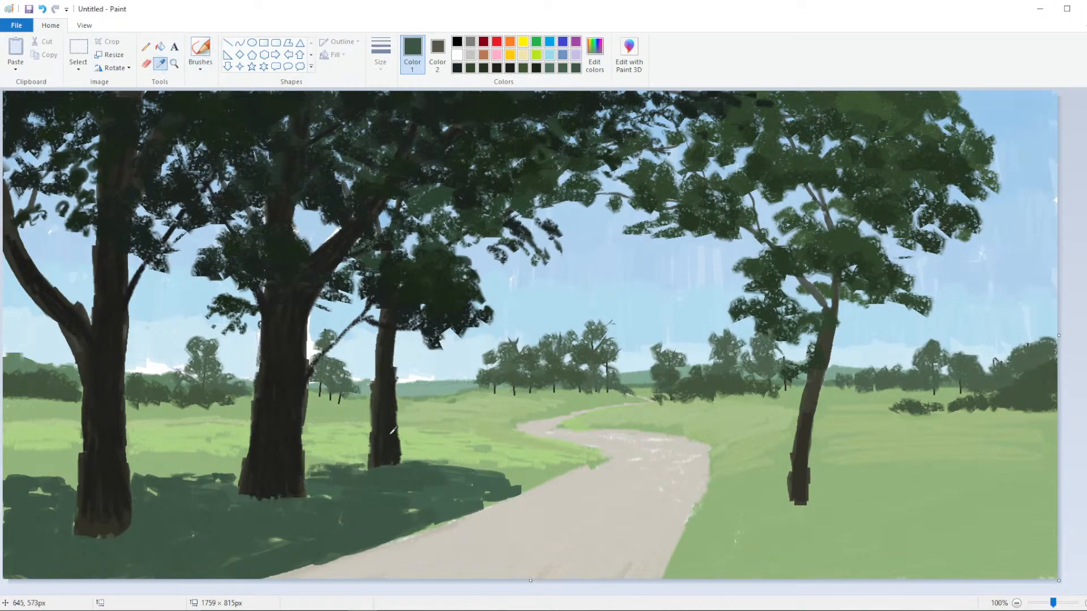
pyautogui.click(374, 471)
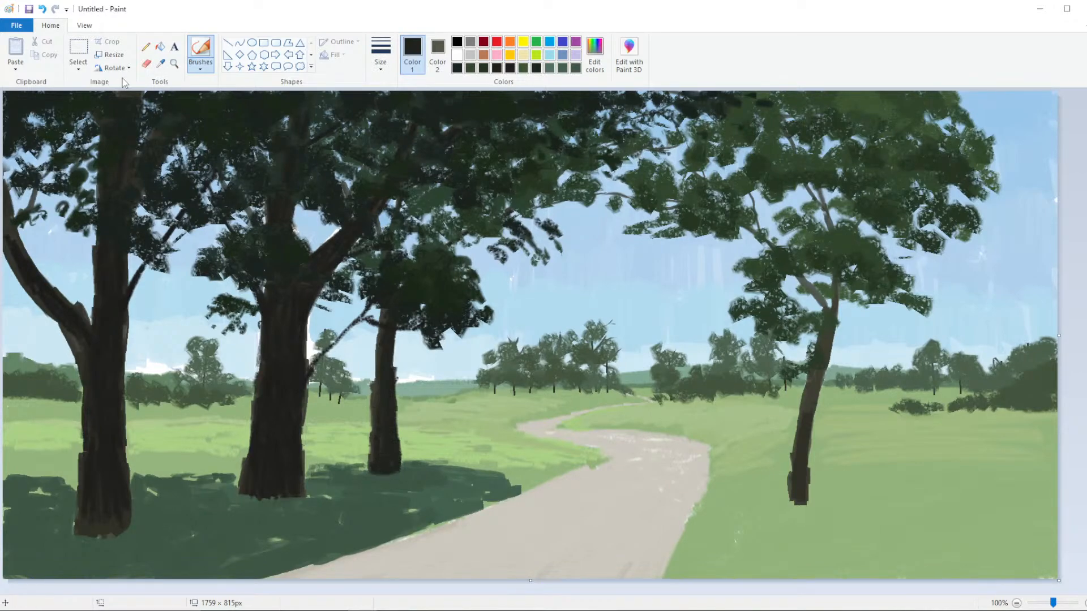
# Sample the shadow green and paint a loose patch of shadow strokes around the rightmost tree's base, at the thickest brush size
pyautogui.click(161, 64)
pyautogui.click(413, 512)
pyautogui.moveTo(700, 513)
pyautogui.mouseDown()
pyautogui.moveTo(800, 503)
pyautogui.moveTo(695, 518)
pyautogui.moveTo(708, 543)
pyautogui.moveTo(766, 518)
pyautogui.moveTo(755, 513)
pyautogui.moveTo(799, 511)
pyautogui.moveTo(766, 511)
pyautogui.moveTo(855, 510)
pyautogui.moveTo(750, 520)
pyautogui.moveTo(792, 532)
pyautogui.moveTo(808, 523)
pyautogui.moveTo(727, 524)
pyautogui.moveTo(787, 510)
pyautogui.moveTo(805, 514)
pyautogui.moveTo(772, 514)
pyautogui.moveTo(859, 517)
pyautogui.moveTo(830, 499)
pyautogui.moveTo(707, 493)
pyautogui.mouseUp()
pyautogui.click(388, 72)
pyautogui.click(351, 160)
pyautogui.hotkey('ctrl', 'z')
pyautogui.moveTo(826, 493)
pyautogui.mouseDown()
pyautogui.moveTo(804, 492)
pyautogui.moveTo(899, 509)
pyautogui.moveTo(818, 525)
pyautogui.moveTo(834, 535)
pyautogui.moveTo(819, 534)
pyautogui.mouseUp()
pyautogui.moveTo(765, 495)
pyautogui.mouseDown()
pyautogui.moveTo(726, 501)
pyautogui.moveTo(763, 512)
pyautogui.moveTo(745, 531)
pyautogui.moveTo(822, 514)
pyautogui.mouseUp()
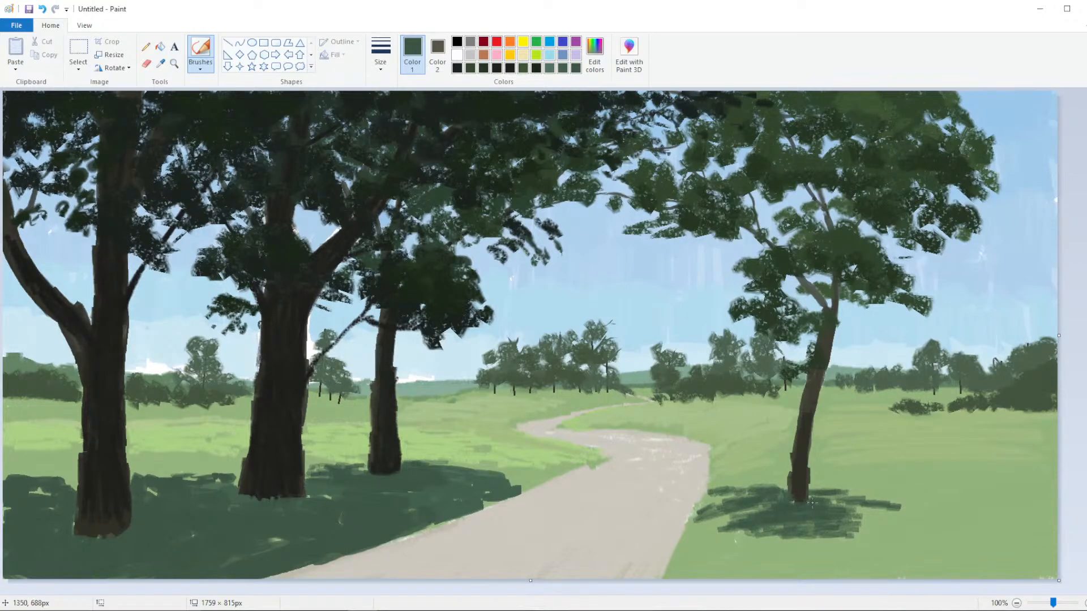
# Add fine grassy strokes along the shadow's upper edge from the third tree to the path, reducing the brush to the second size
pyautogui.scroll(-2, 467, 363)
pyautogui.scroll(2, 470, 359)
pyautogui.moveTo(473, 467); pyautogui.dragTo(509, 475)
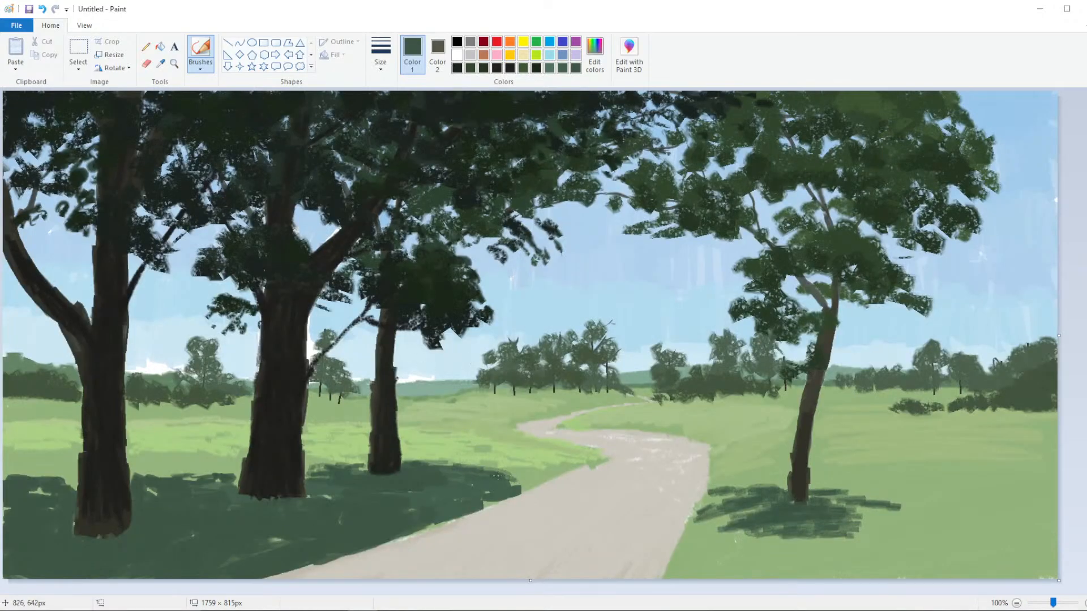
pyautogui.click(380, 56)
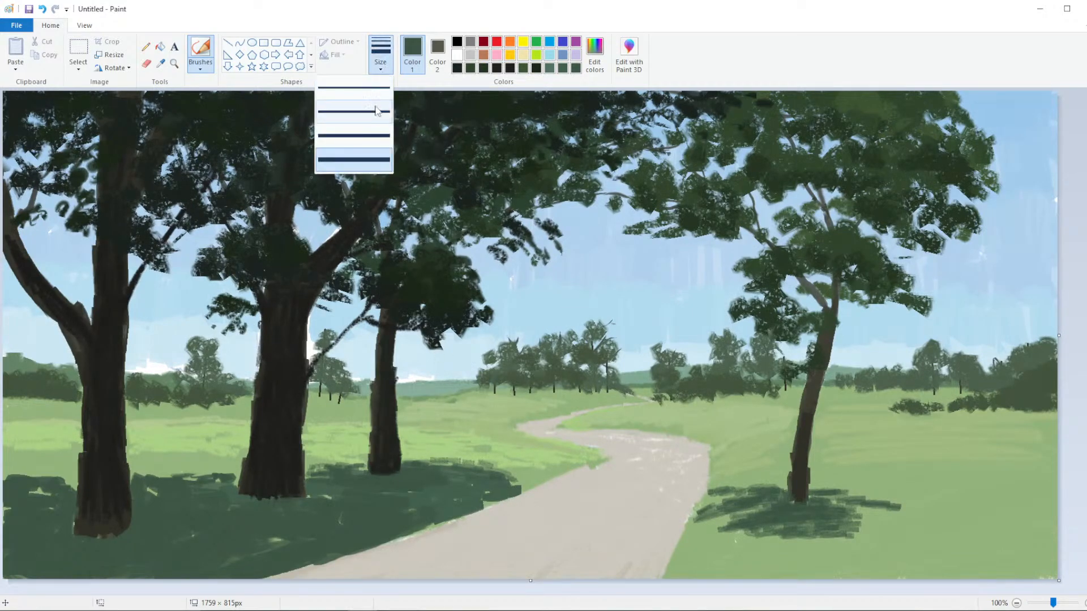
pyautogui.click(376, 111)
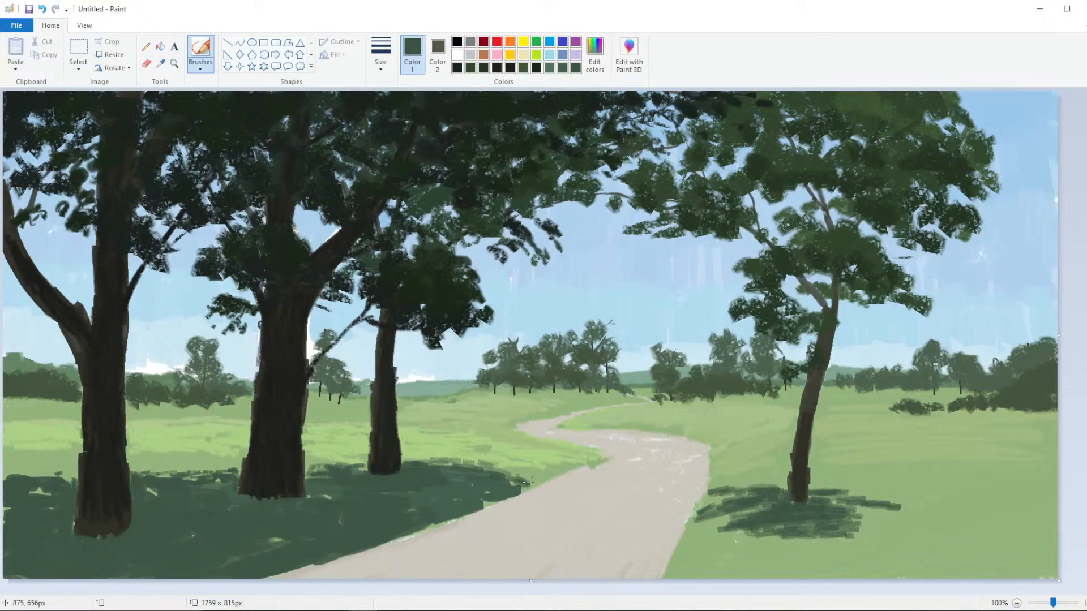
# Mix a dark greenish grey of RGB 97, 105, 101 for the shadow on the path
pyautogui.click(594, 53)
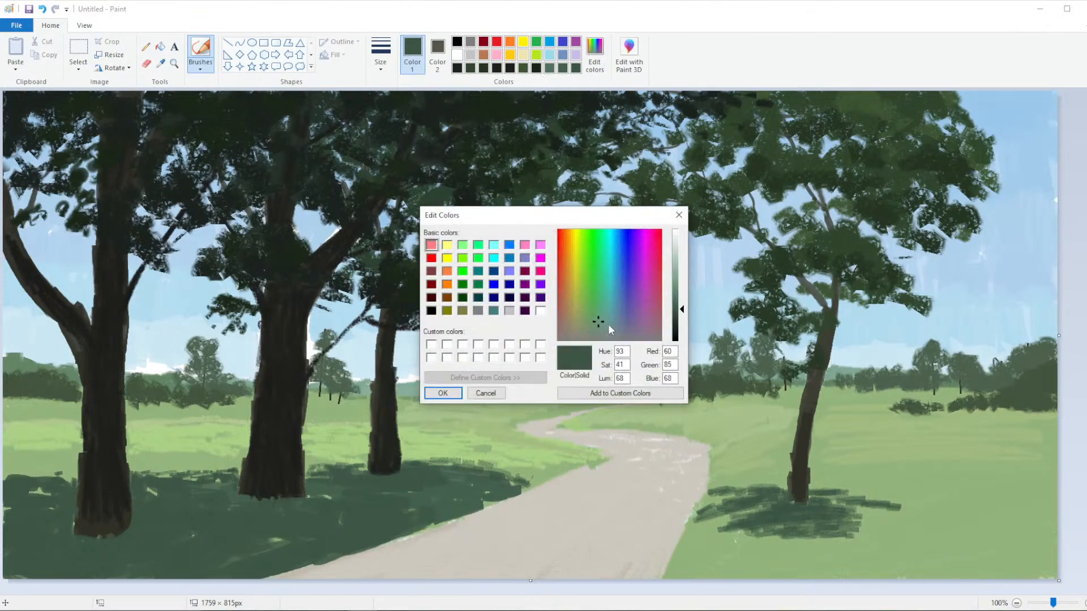
pyautogui.click(587, 336)
pyautogui.click(673, 297)
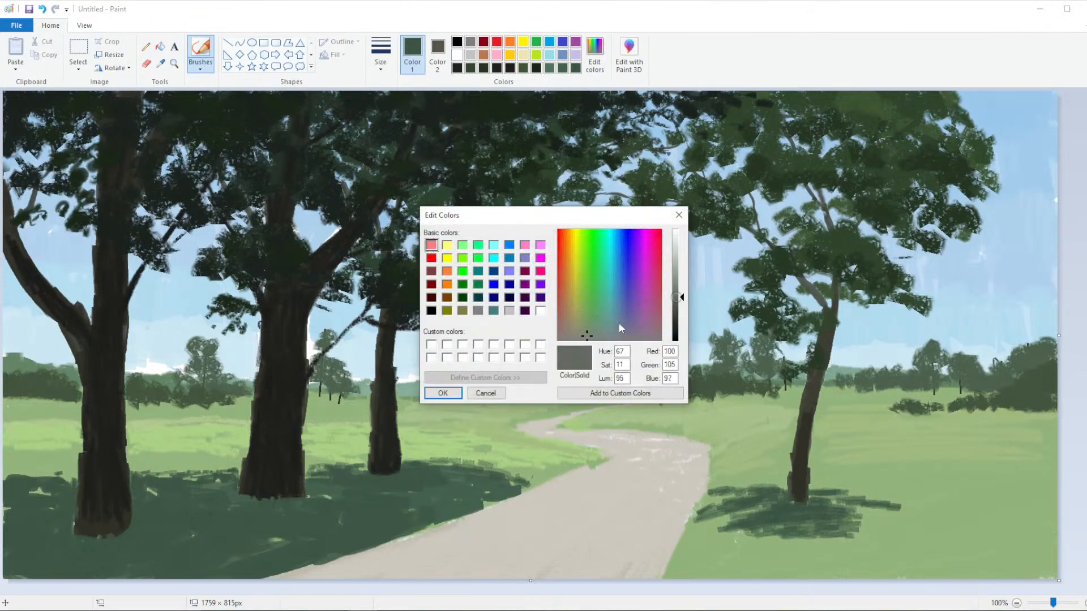
pyautogui.click(601, 337)
pyautogui.click(442, 393)
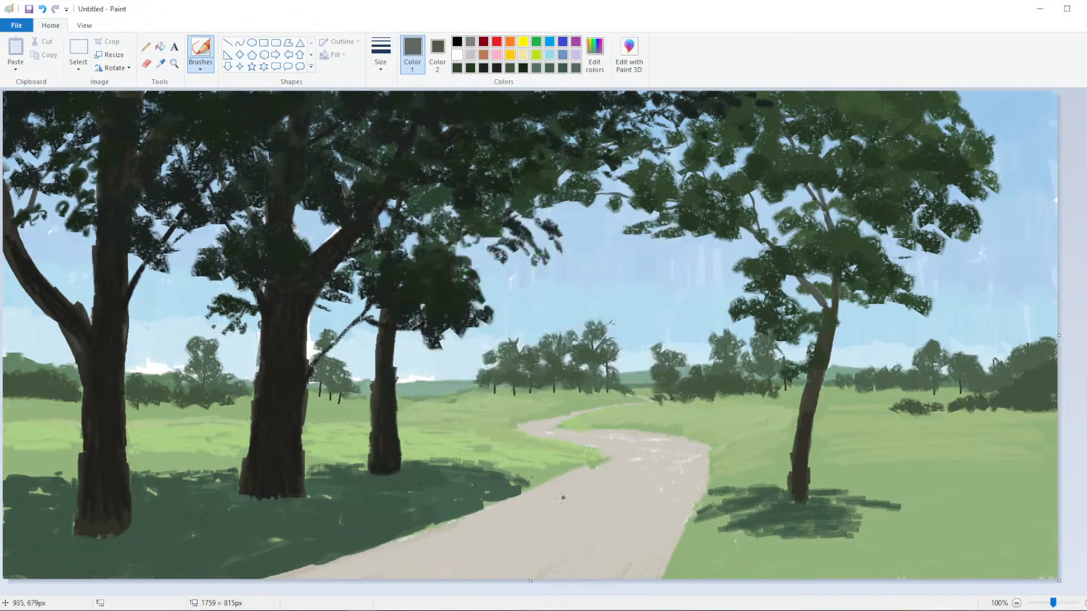
# Paint a grey shadow band across the path, linking the third tree's shadow with the rightmost tree's, using the thickest brush size
pyautogui.moveTo(522, 490)
pyautogui.mouseDown()
pyautogui.moveTo(693, 509)
pyautogui.moveTo(610, 504)
pyautogui.moveTo(647, 501)
pyautogui.mouseUp()
pyautogui.hotkey('ctrl', 'z')
pyautogui.click(381, 54)
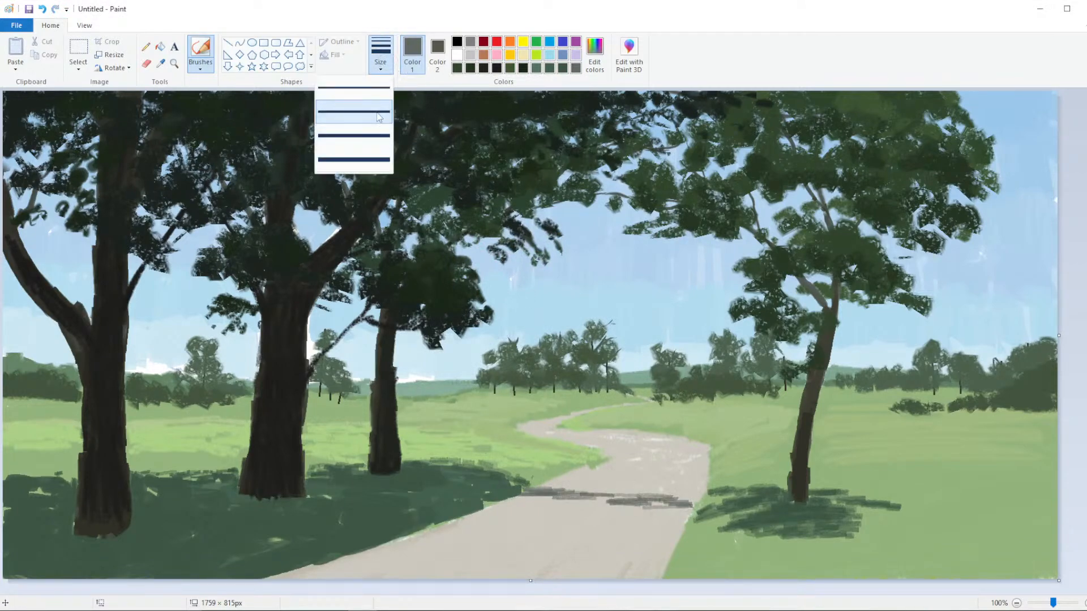
pyautogui.click(354, 163)
pyautogui.moveTo(543, 513)
pyautogui.mouseDown()
pyautogui.moveTo(518, 502)
pyautogui.moveTo(692, 512)
pyautogui.moveTo(677, 523)
pyautogui.moveTo(495, 504)
pyautogui.moveTo(657, 515)
pyautogui.moveTo(489, 515)
pyautogui.mouseUp()
# Thicken the grey shadow band and extend it along the path's edge beside the three trees' ground shadow
pyautogui.click(594, 53)
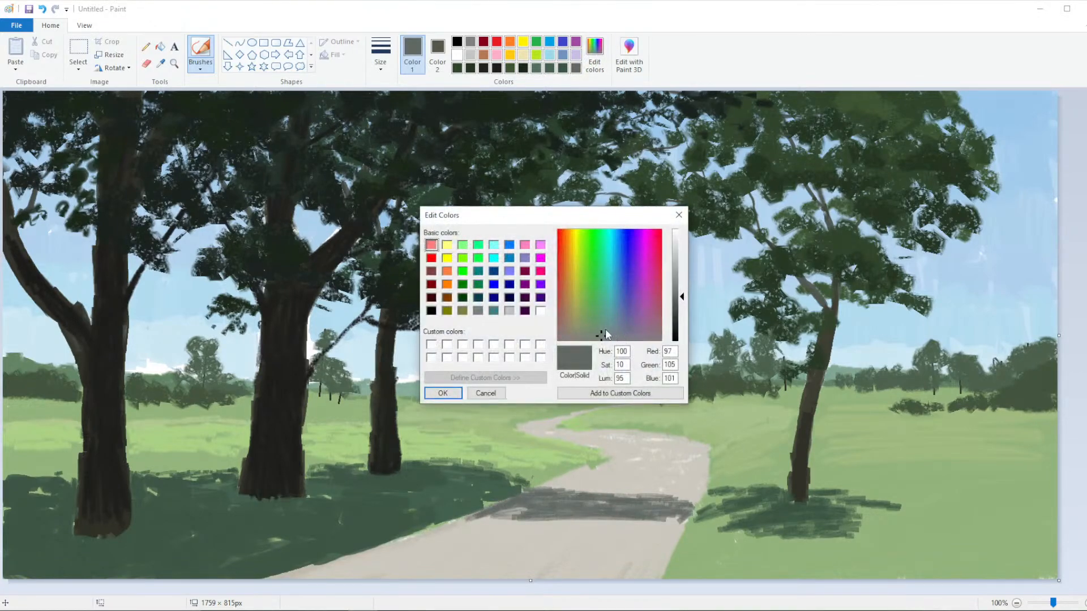
pyautogui.click(485, 394)
pyautogui.moveTo(518, 509)
pyautogui.mouseDown()
pyautogui.moveTo(486, 518)
pyautogui.moveTo(566, 520)
pyautogui.moveTo(471, 526)
pyautogui.moveTo(283, 577)
pyautogui.moveTo(492, 530)
pyautogui.moveTo(538, 532)
pyautogui.mouseUp()
# Switch to the oil brush at the third size and fill the path's whole foreground section with the grey shadow colour
pyautogui.click(204, 72)
pyautogui.click(131, 111)
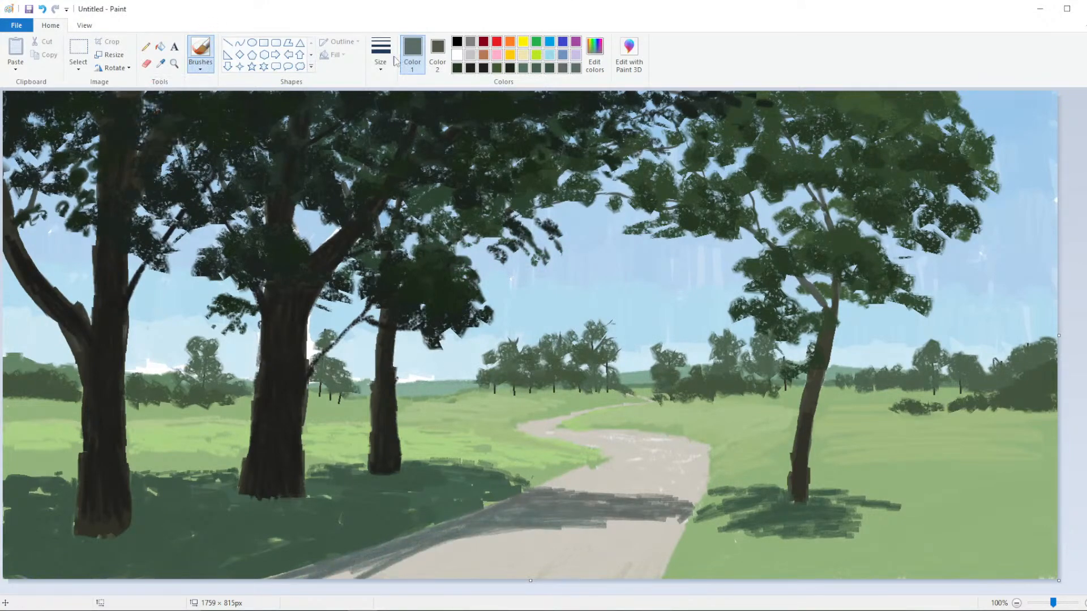
pyautogui.click(380, 56)
pyautogui.click(352, 136)
pyautogui.moveTo(416, 550)
pyautogui.mouseDown()
pyautogui.moveTo(385, 574)
pyautogui.moveTo(331, 576)
pyautogui.moveTo(602, 570)
pyautogui.moveTo(567, 557)
pyautogui.moveTo(633, 558)
pyautogui.moveTo(603, 573)
pyautogui.moveTo(629, 568)
pyautogui.moveTo(571, 548)
pyautogui.moveTo(477, 541)
pyautogui.moveTo(626, 548)
pyautogui.moveTo(587, 524)
pyautogui.moveTo(640, 532)
pyautogui.moveTo(627, 569)
pyautogui.moveTo(646, 570)
pyautogui.moveTo(635, 568)
pyautogui.moveTo(657, 552)
pyautogui.moveTo(647, 546)
pyautogui.moveTo(678, 513)
pyautogui.moveTo(668, 547)
pyautogui.moveTo(628, 526)
pyautogui.mouseUp()
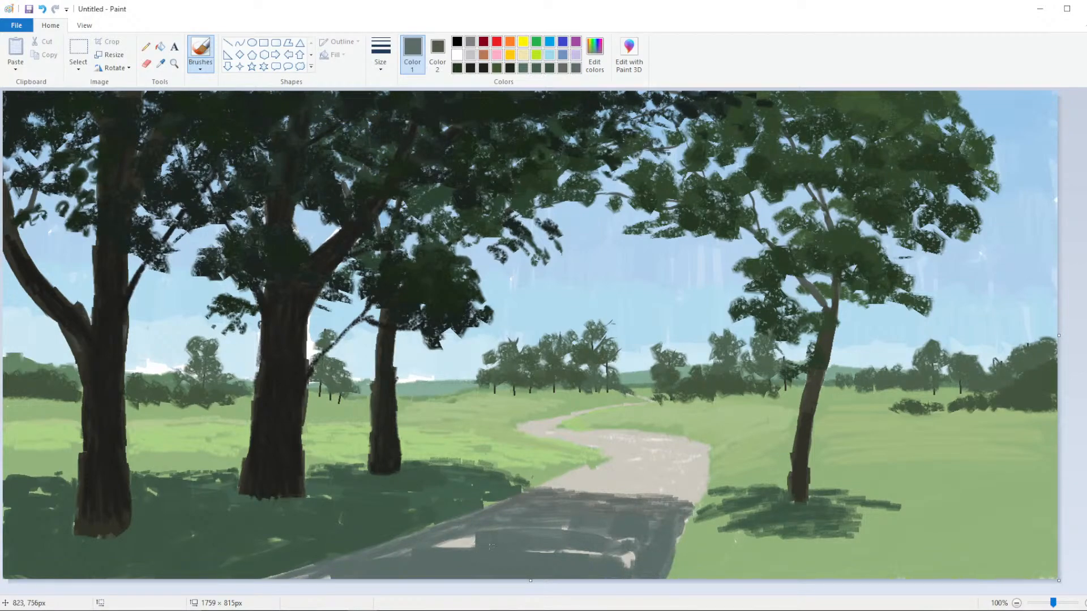
pyautogui.moveTo(491, 547)
pyautogui.mouseDown()
pyautogui.moveTo(468, 541)
pyautogui.moveTo(650, 564)
pyautogui.moveTo(533, 537)
pyautogui.moveTo(445, 549)
pyautogui.moveTo(559, 551)
pyautogui.moveTo(420, 559)
pyautogui.mouseUp()
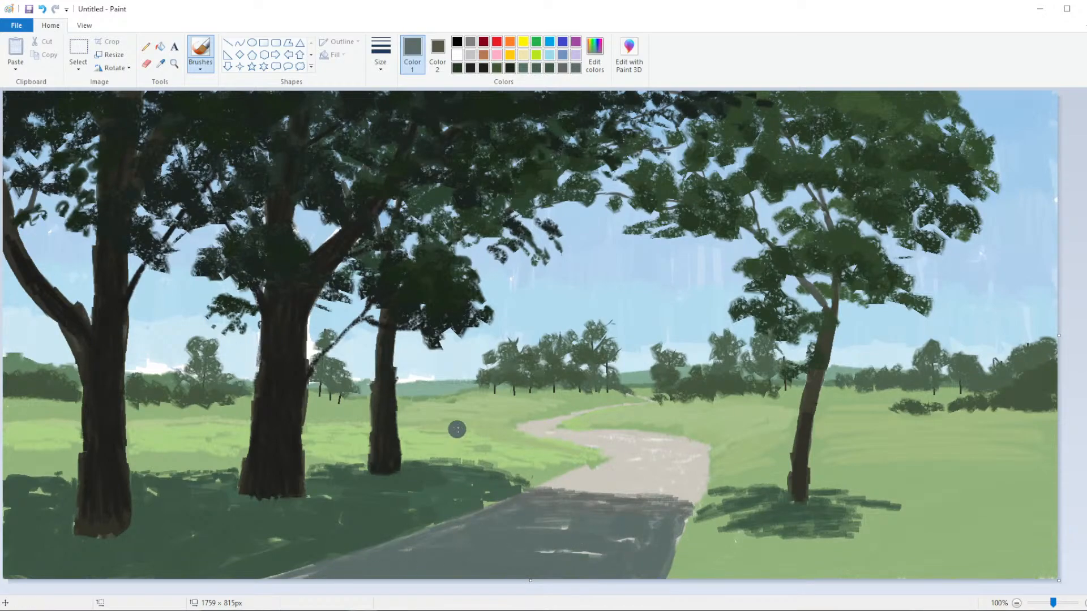
pyautogui.scroll(-1, 483, 390)
pyautogui.scroll(1, 483, 387)
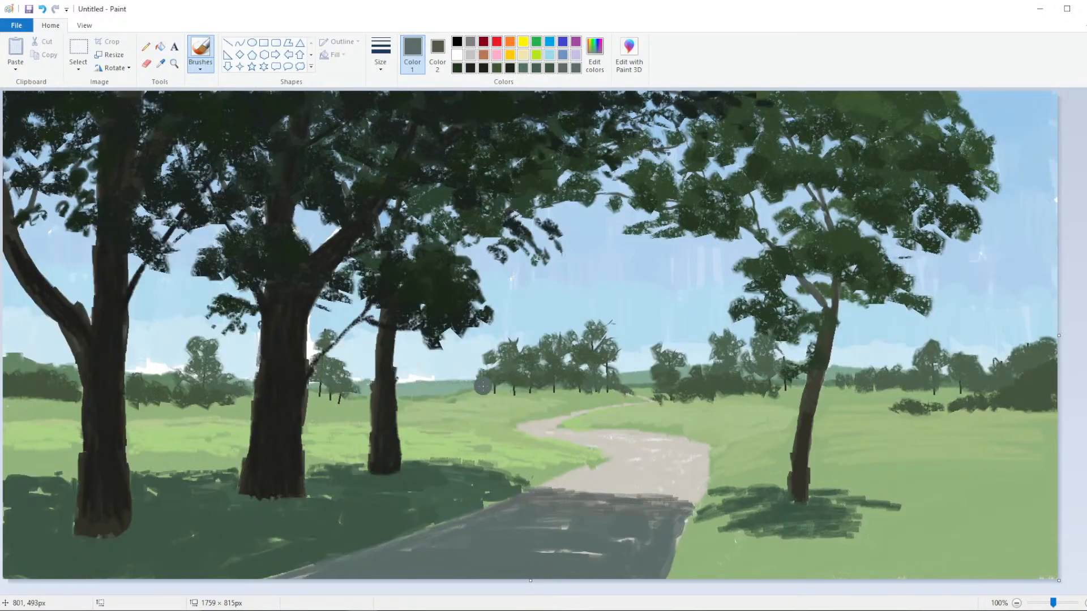
# Sample the shadow green and spread the rightmost tree's shadow over the grass, from the path's edge down to the canvas edge
pyautogui.click(161, 62)
pyautogui.click(386, 354)
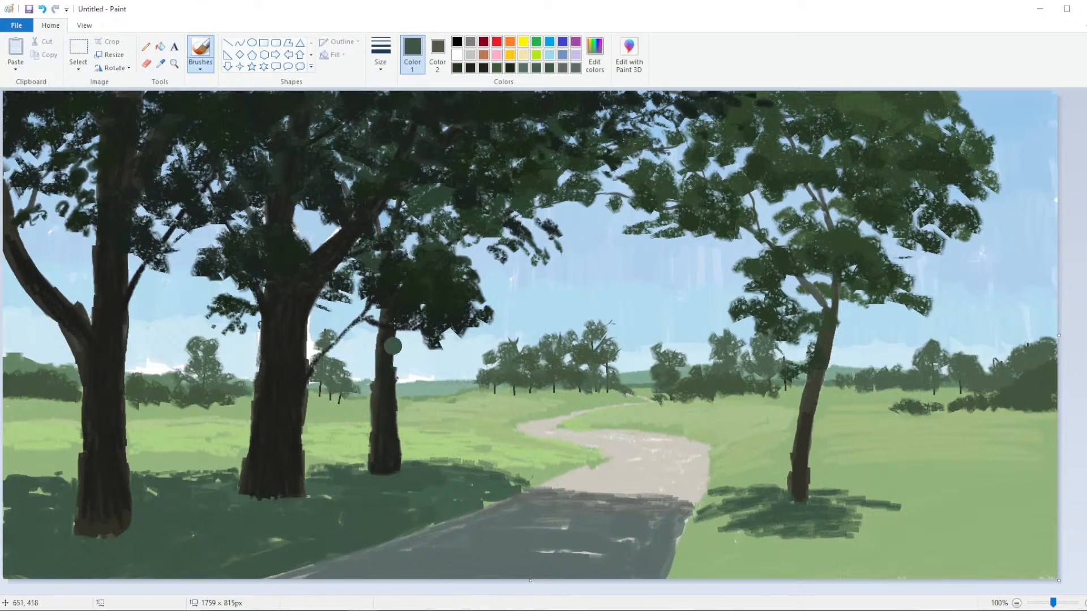
pyautogui.click(380, 54)
pyautogui.click(351, 159)
pyautogui.moveTo(743, 523)
pyautogui.mouseDown()
pyautogui.moveTo(808, 538)
pyautogui.moveTo(759, 520)
pyautogui.moveTo(754, 548)
pyautogui.moveTo(689, 550)
pyautogui.moveTo(716, 541)
pyautogui.moveTo(809, 558)
pyautogui.moveTo(761, 550)
pyautogui.moveTo(814, 547)
pyautogui.moveTo(701, 570)
pyautogui.moveTo(717, 565)
pyautogui.moveTo(701, 554)
pyautogui.moveTo(673, 563)
pyautogui.moveTo(911, 575)
pyautogui.moveTo(870, 569)
pyautogui.moveTo(884, 567)
pyautogui.moveTo(825, 530)
pyautogui.moveTo(884, 525)
pyautogui.moveTo(917, 509)
pyautogui.moveTo(881, 499)
pyautogui.moveTo(914, 501)
pyautogui.mouseUp()
pyautogui.moveTo(831, 506)
pyautogui.mouseDown()
pyautogui.moveTo(800, 506)
pyautogui.moveTo(836, 498)
pyautogui.moveTo(740, 530)
pyautogui.moveTo(897, 573)
pyautogui.moveTo(1012, 579)
pyautogui.mouseUp()
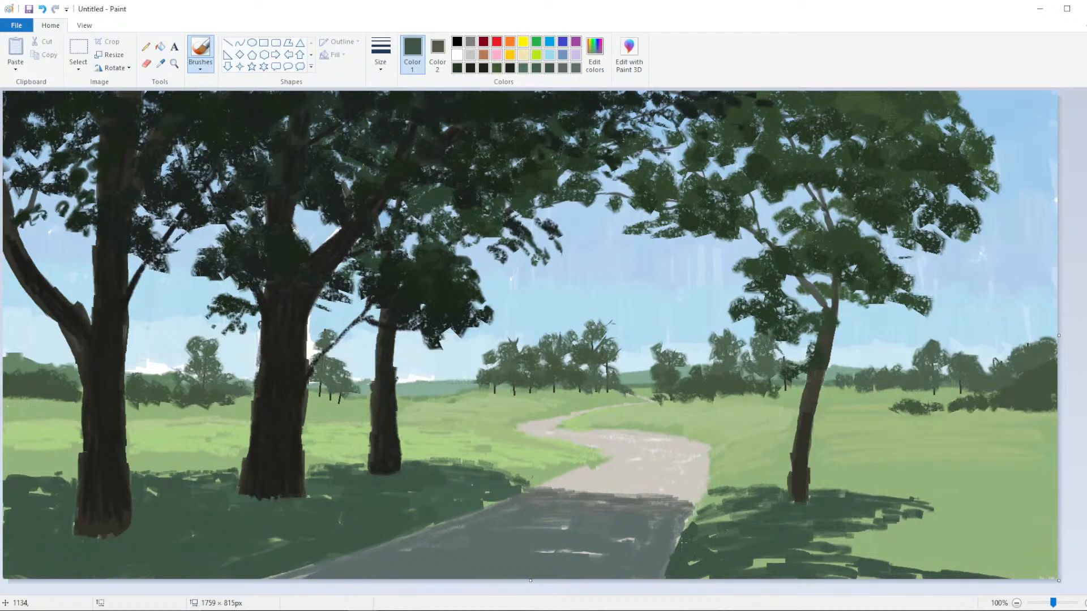
pyautogui.moveTo(702, 491)
pyautogui.mouseDown()
pyautogui.moveTo(742, 526)
pyautogui.moveTo(723, 533)
pyautogui.mouseUp()
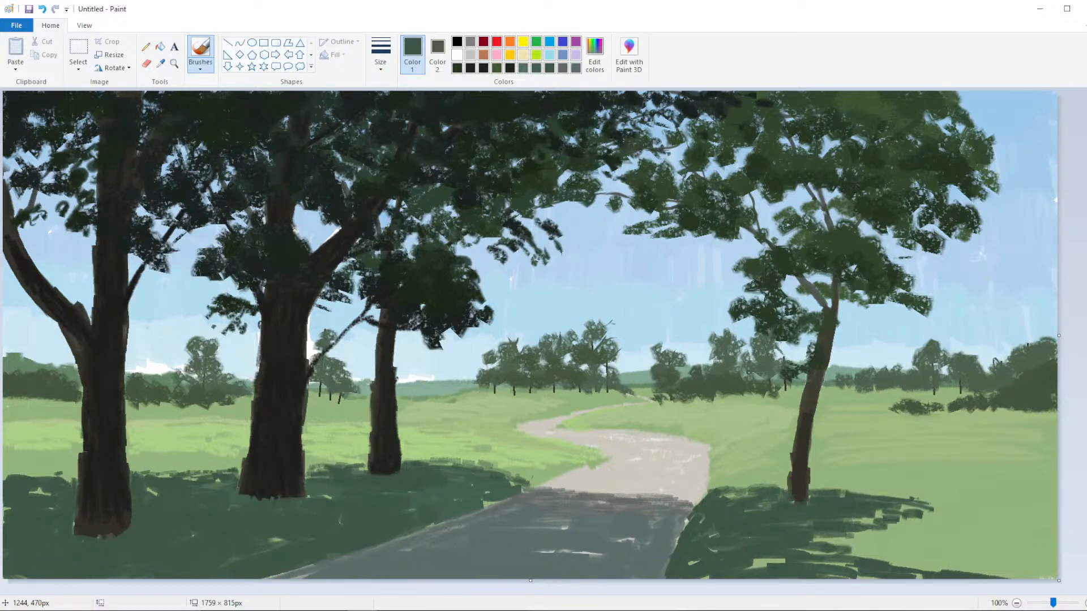
pyautogui.moveTo(708, 511); pyautogui.dragTo(723, 497)
# Switch to the finer brush at its thickest size and fill the light gaps in the lower part of the rightmost tree's shadow
pyautogui.click(201, 62)
pyautogui.click(380, 62)
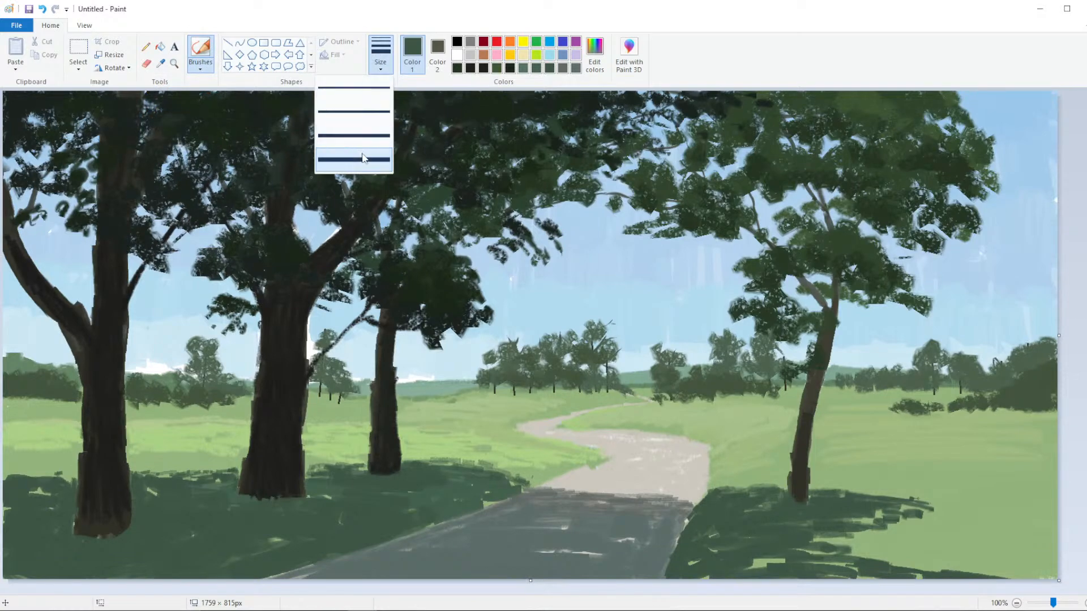
pyautogui.click(362, 158)
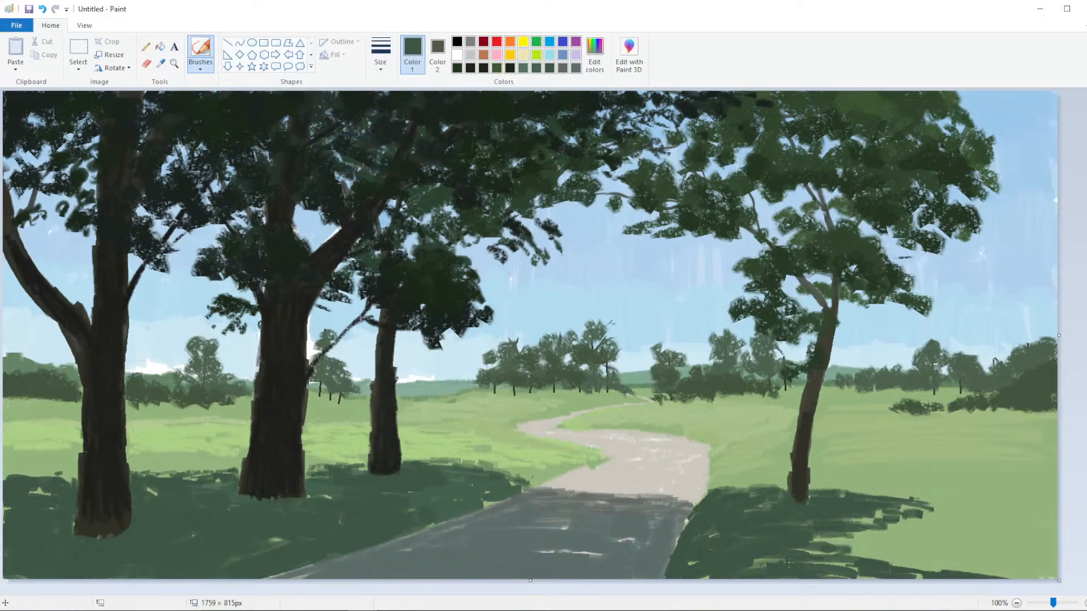
pyautogui.moveTo(788, 563)
pyautogui.mouseDown()
pyautogui.moveTo(728, 568)
pyautogui.moveTo(775, 557)
pyautogui.mouseUp()
pyautogui.moveTo(806, 562); pyautogui.dragTo(844, 560)
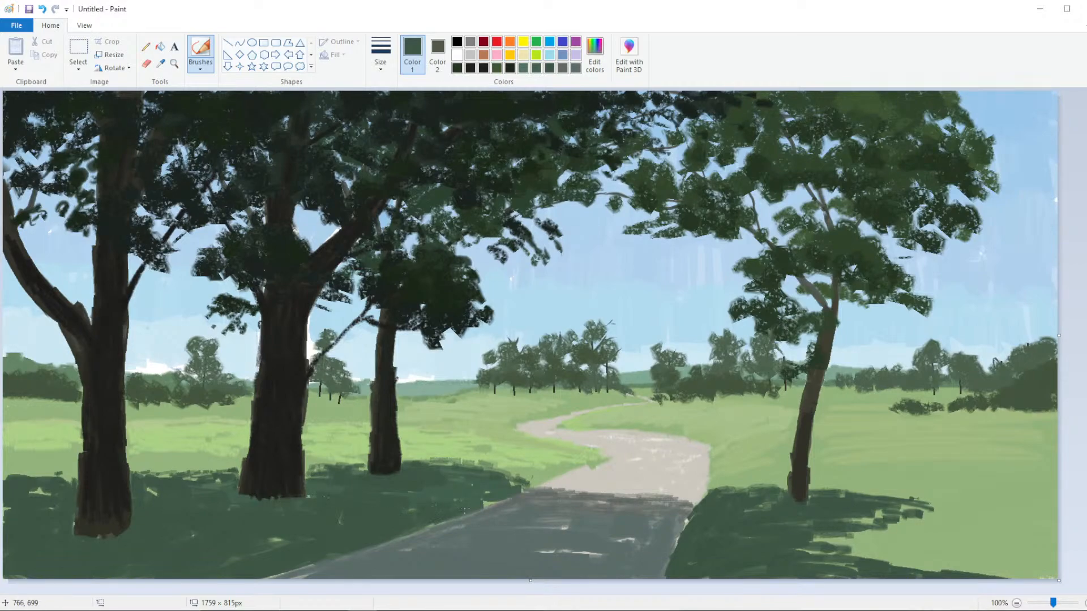
# Mix a darker, muted green and brush it over the shadowed grass around the second and third trunks
pyautogui.click(590, 64)
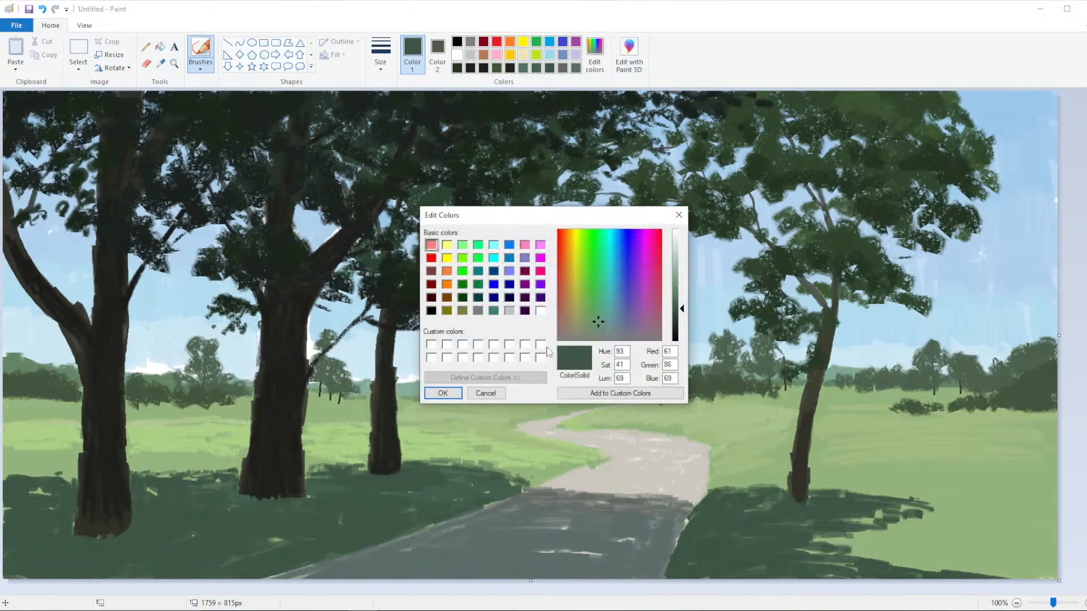
pyautogui.click(677, 321)
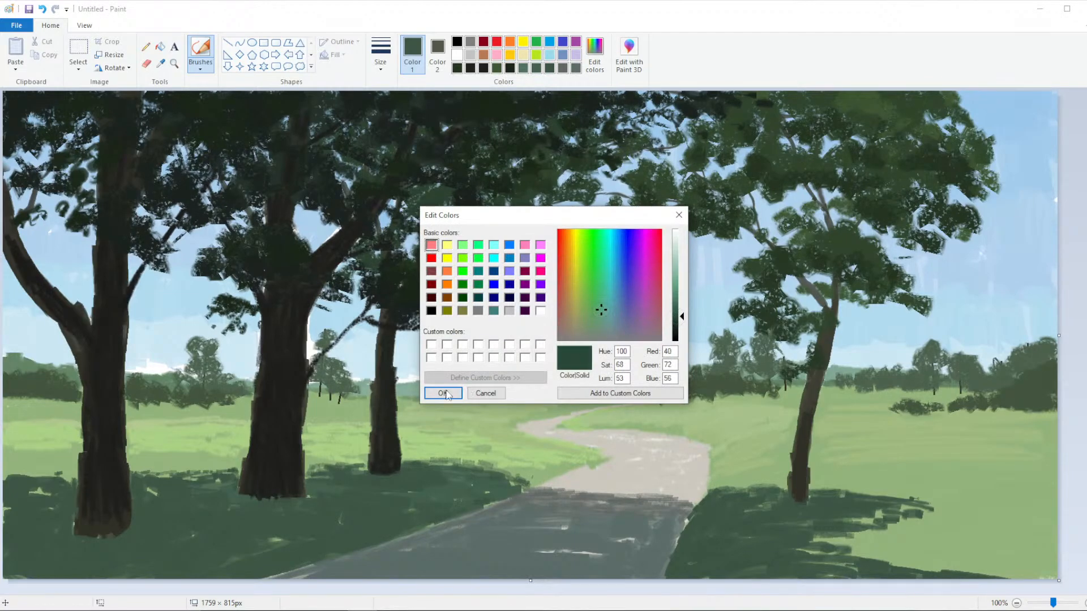
pyautogui.click(443, 393)
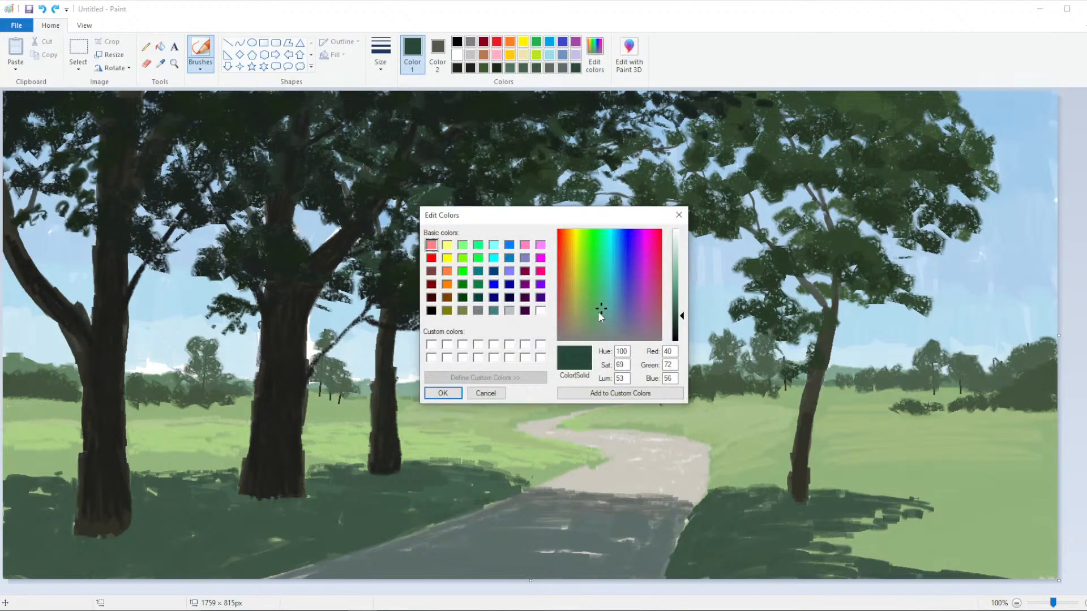
pyautogui.click(598, 312)
pyautogui.click(675, 321)
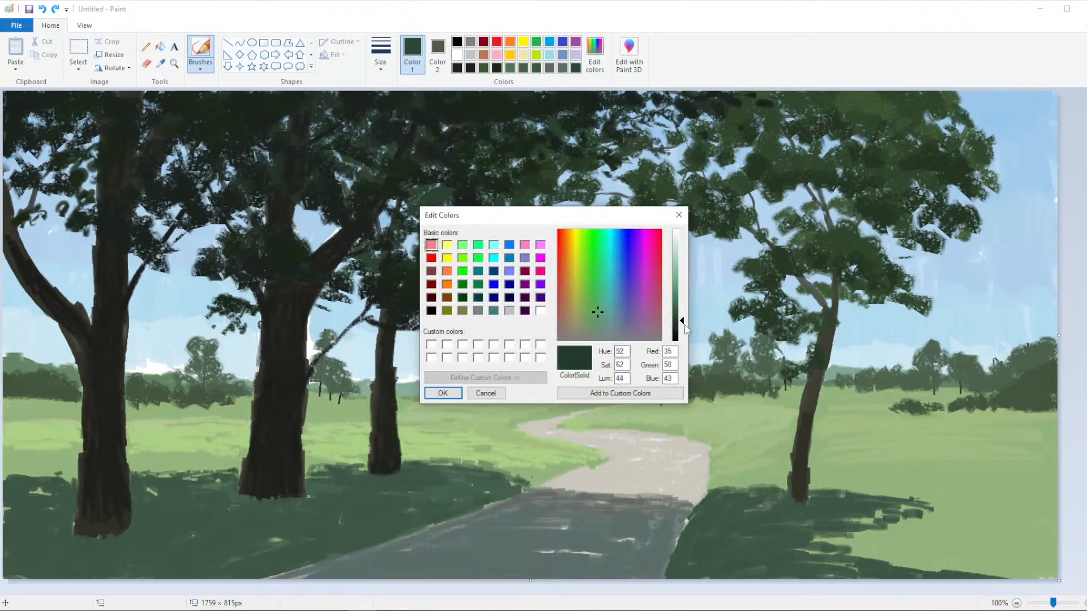
pyautogui.click(677, 315)
pyautogui.click(443, 392)
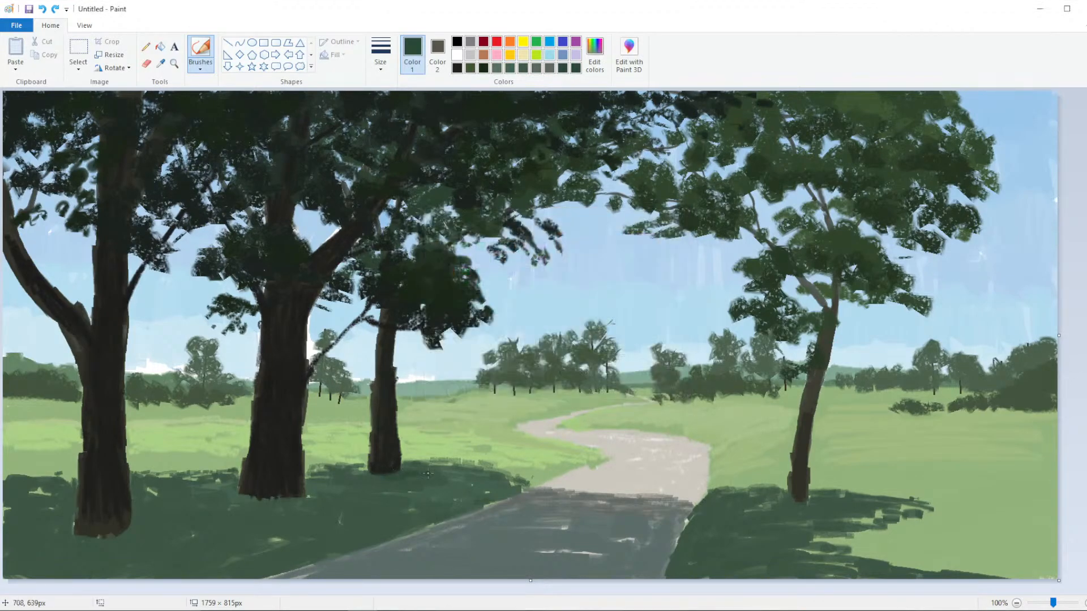
pyautogui.moveTo(407, 474)
pyautogui.mouseDown()
pyautogui.moveTo(375, 474)
pyautogui.moveTo(461, 485)
pyautogui.moveTo(329, 483)
pyautogui.moveTo(392, 503)
pyautogui.mouseUp()
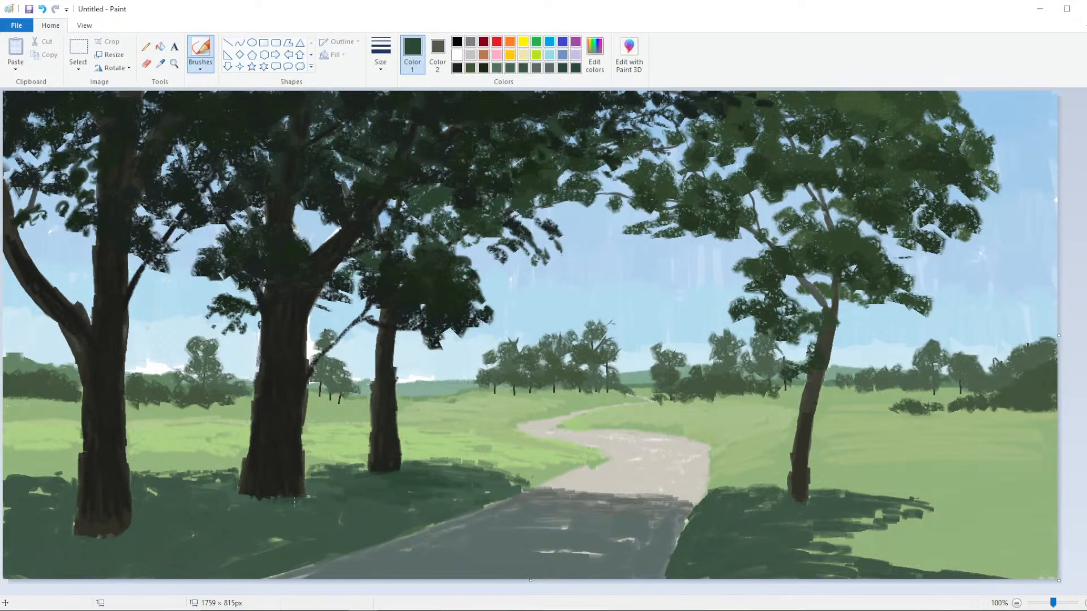
# Adjust the dark green and, with the oil brush, paint upright grass tufts along the canvas's bottom edge in the shadows beside the path
pyautogui.click(594, 54)
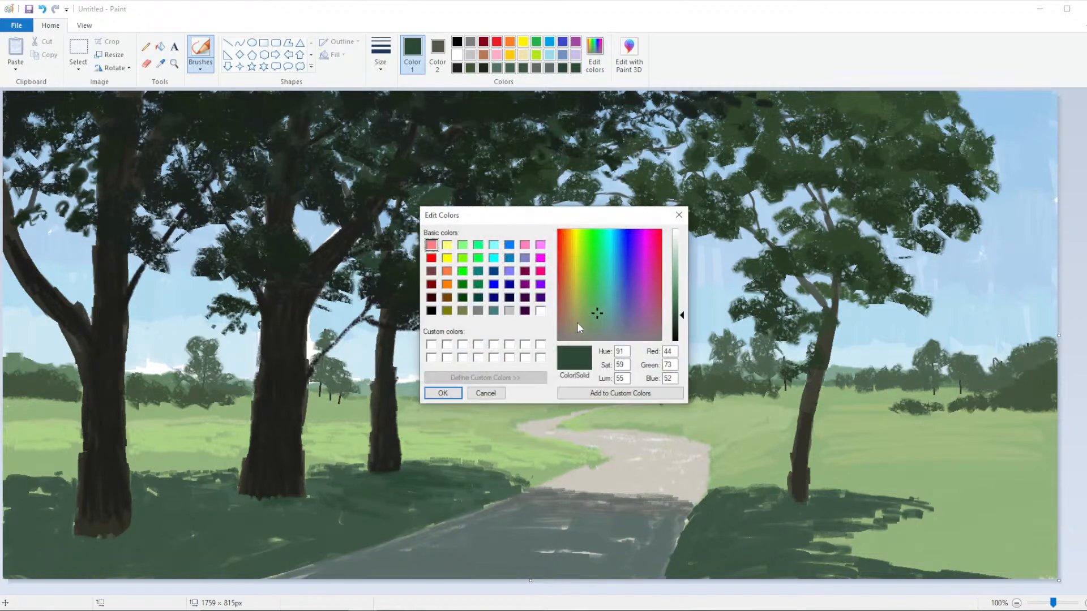
pyautogui.click(443, 393)
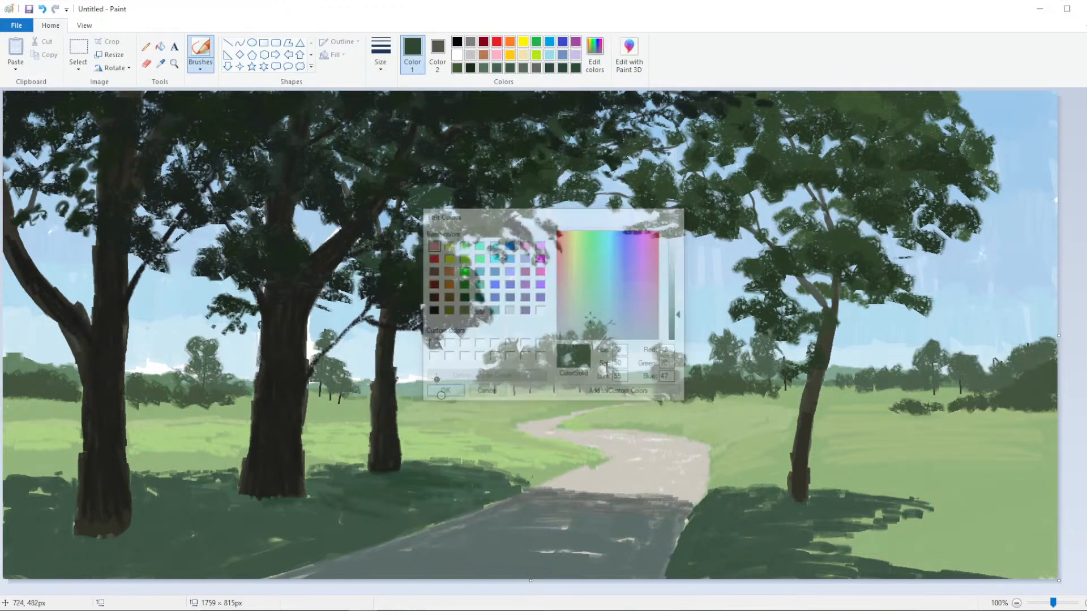
pyautogui.click(201, 54)
pyautogui.click(130, 111)
pyautogui.click(381, 57)
pyautogui.click(358, 139)
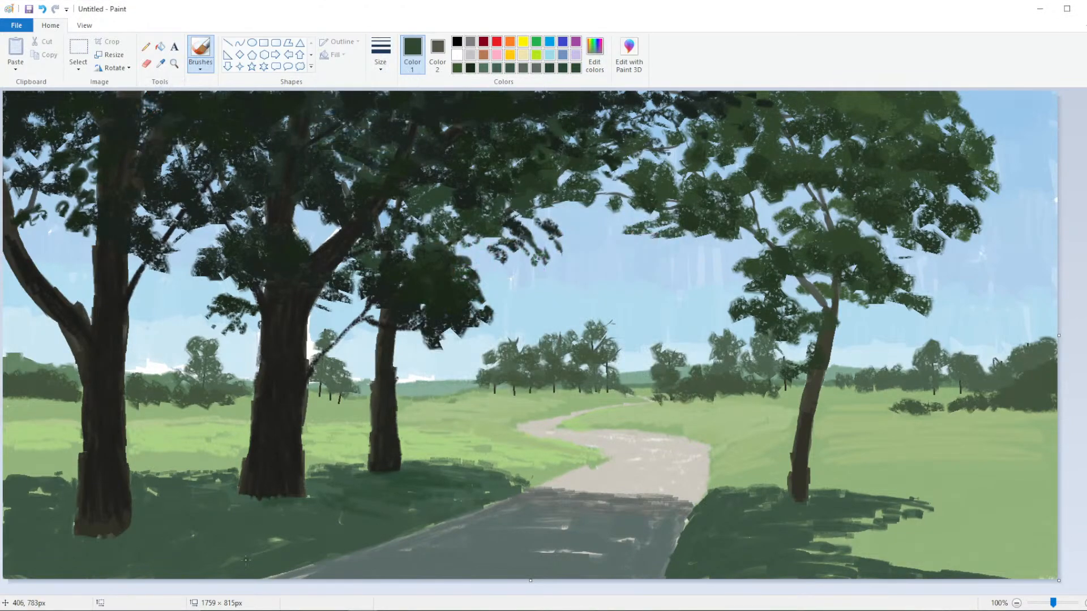
pyautogui.moveTo(228, 553)
pyautogui.mouseDown()
pyautogui.moveTo(231, 578)
pyautogui.moveTo(244, 559)
pyautogui.moveTo(235, 545)
pyautogui.mouseUp()
pyautogui.moveTo(202, 578); pyautogui.dragTo(202, 563)
pyautogui.moveTo(101, 578); pyautogui.dragTo(101, 561)
pyautogui.moveTo(5, 564)
pyautogui.mouseDown()
pyautogui.moveTo(6, 546)
pyautogui.moveTo(13, 557)
pyautogui.mouseUp()
pyautogui.moveTo(18, 573); pyautogui.dragTo(18, 561)
pyautogui.moveTo(26, 570)
pyautogui.mouseDown()
pyautogui.moveTo(26, 551)
pyautogui.moveTo(32, 561)
pyautogui.mouseUp()
pyautogui.moveTo(39, 577); pyautogui.dragTo(39, 562)
pyautogui.moveTo(46, 579)
pyautogui.mouseDown()
pyautogui.moveTo(47, 566)
pyautogui.moveTo(81, 562)
pyautogui.mouseUp()
pyautogui.moveTo(666, 575); pyautogui.dragTo(667, 556)
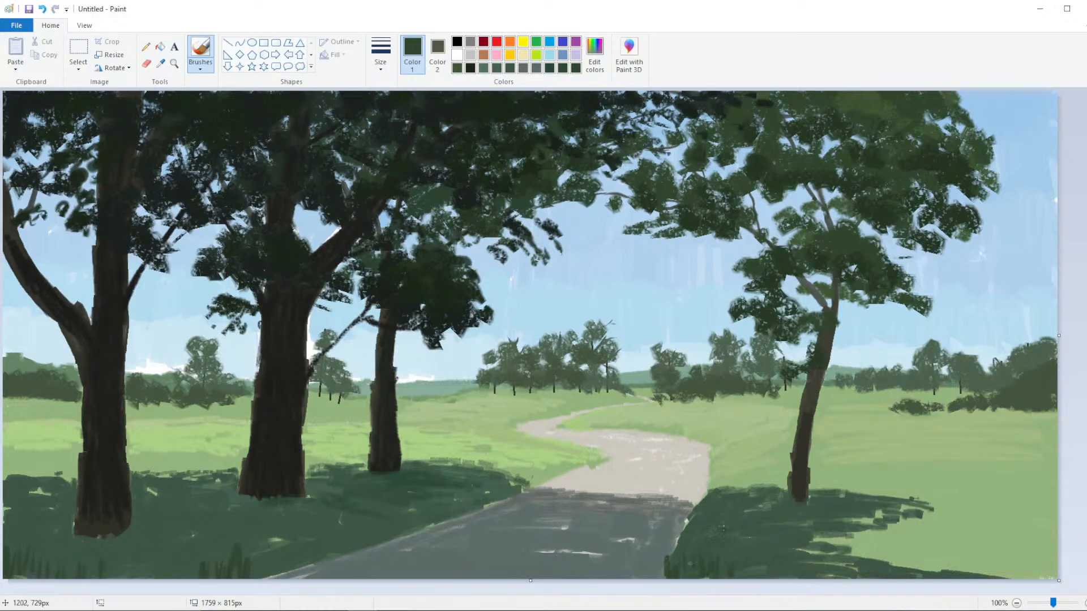
# Sample the sunlit grass green, intensify it to about RGB 151, 197, 105, and paint the lit grass between the third tree and the path
pyautogui.click(161, 63)
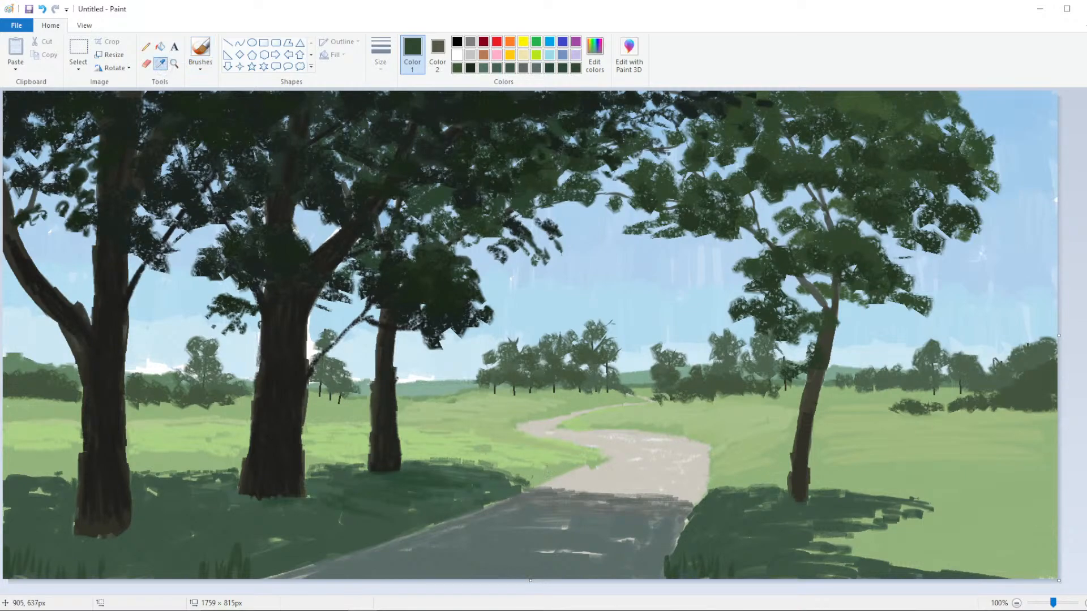
pyautogui.click(537, 436)
pyautogui.click(595, 62)
pyautogui.click(584, 295)
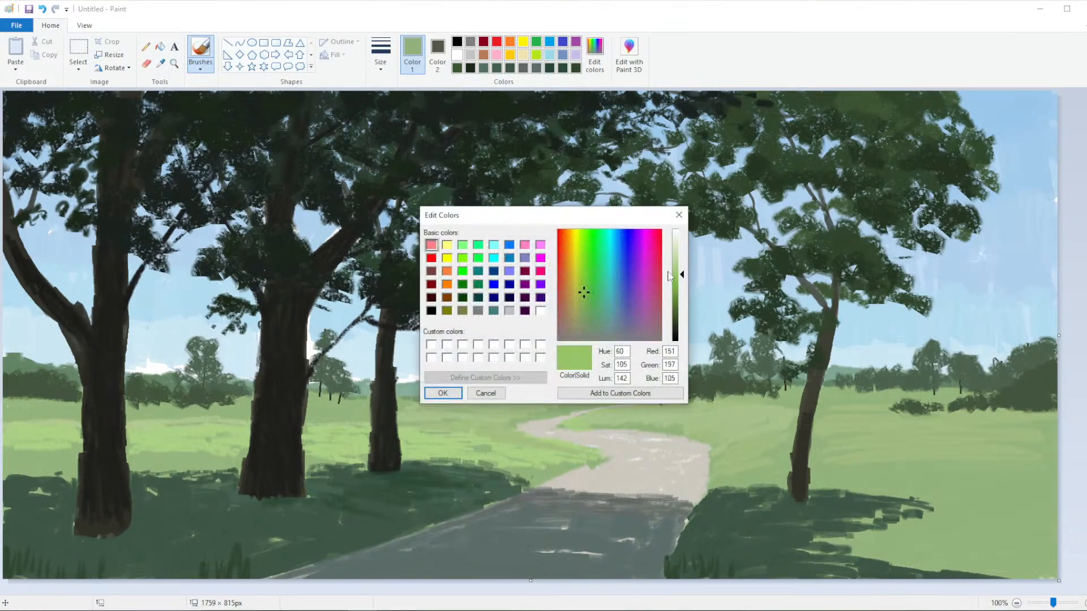
pyautogui.click(443, 393)
pyautogui.moveTo(529, 483); pyautogui.dragTo(497, 458)
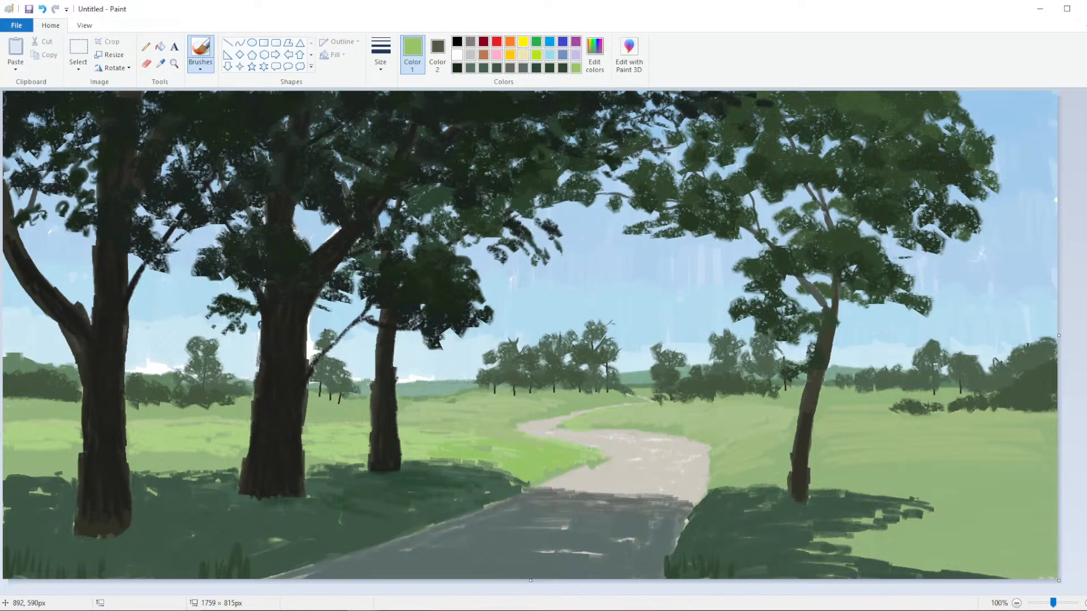
# Shift the green yellower to RGB 165, 197, 105 and dab it over the lit grass on both sides of the path, undoing stray strokes
pyautogui.click(595, 56)
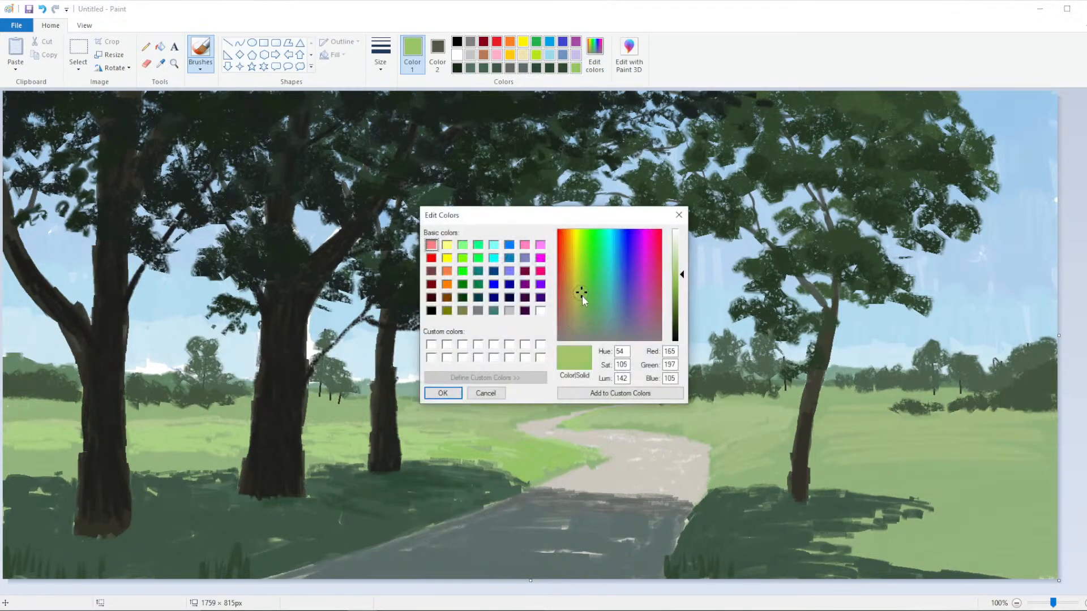
pyautogui.click(442, 393)
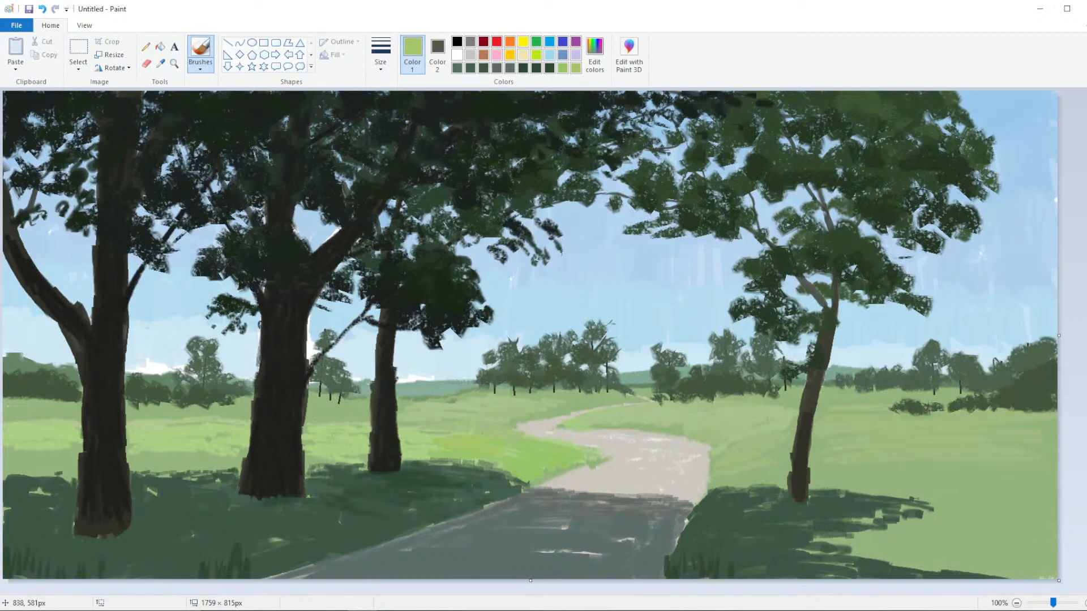
pyautogui.hotkey('ctrl', 'z')
pyautogui.moveTo(733, 473)
pyautogui.mouseDown()
pyautogui.moveTo(766, 484)
pyautogui.moveTo(768, 502)
pyautogui.moveTo(729, 482)
pyautogui.moveTo(771, 473)
pyautogui.moveTo(773, 450)
pyautogui.moveTo(745, 448)
pyautogui.moveTo(774, 443)
pyautogui.moveTo(783, 485)
pyautogui.mouseUp()
pyautogui.hotkey('ctrl', 'z')
pyautogui.hotkey('ctrl', 'z')
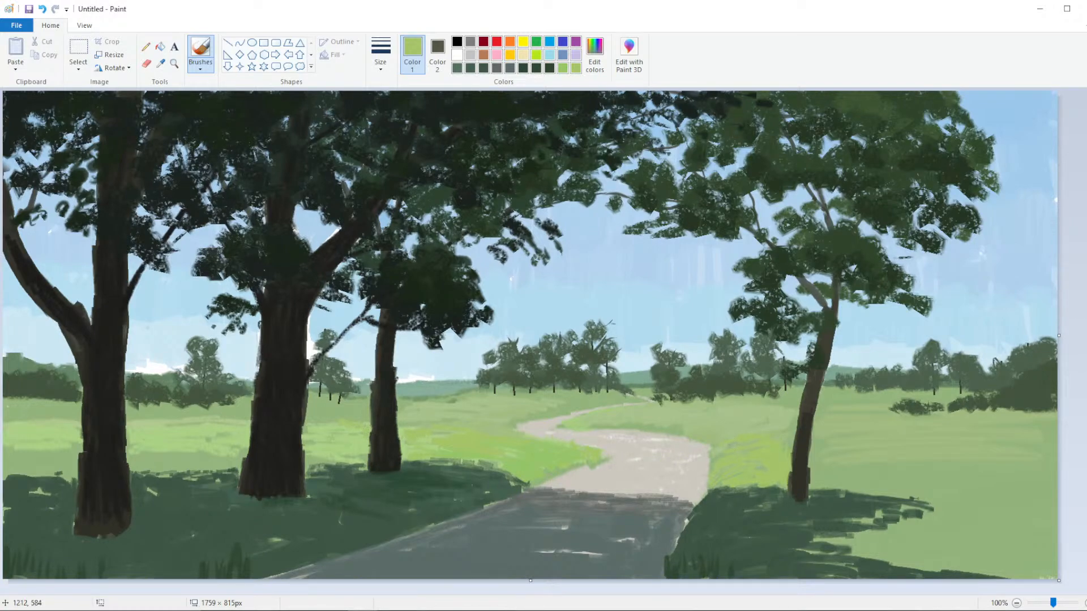
# Cover the meadow beyond the rightmost tree's shadow with the yellow-green, switching from the oil brush to another brush at its thickest size
pyautogui.moveTo(983, 444); pyautogui.dragTo(1051, 445)
pyautogui.moveTo(834, 454)
pyautogui.mouseDown()
pyautogui.moveTo(879, 464)
pyautogui.moveTo(831, 482)
pyautogui.mouseUp()
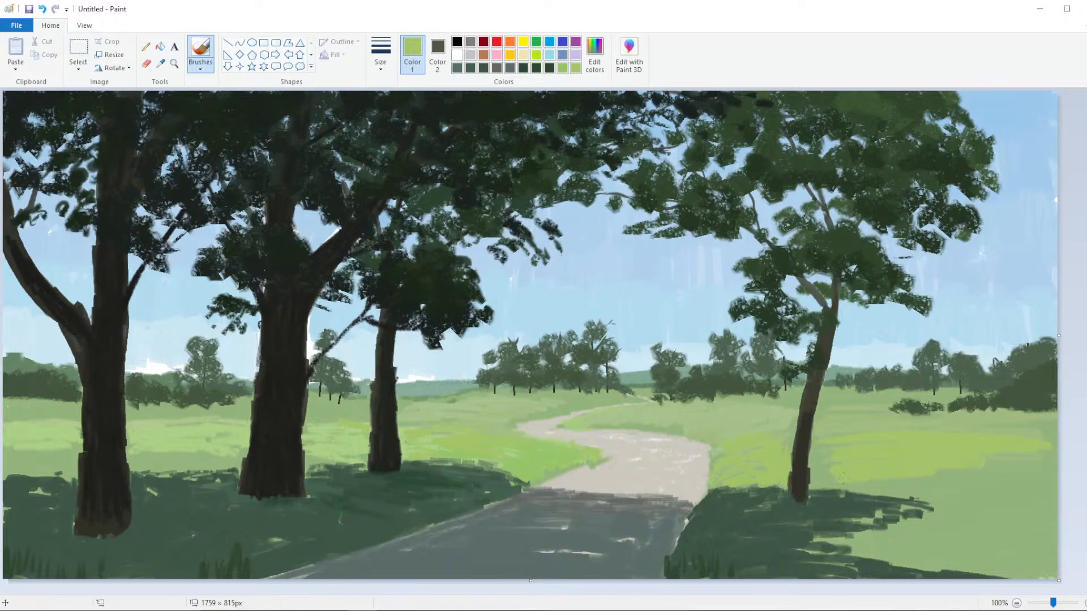
pyautogui.click(201, 57)
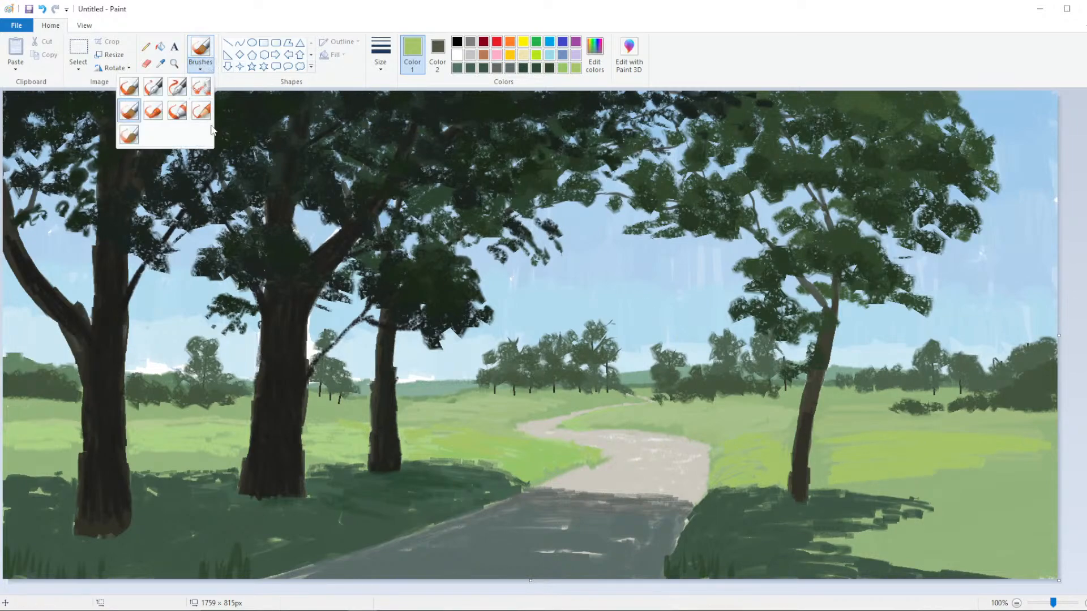
pyautogui.click(129, 111)
pyautogui.click(380, 57)
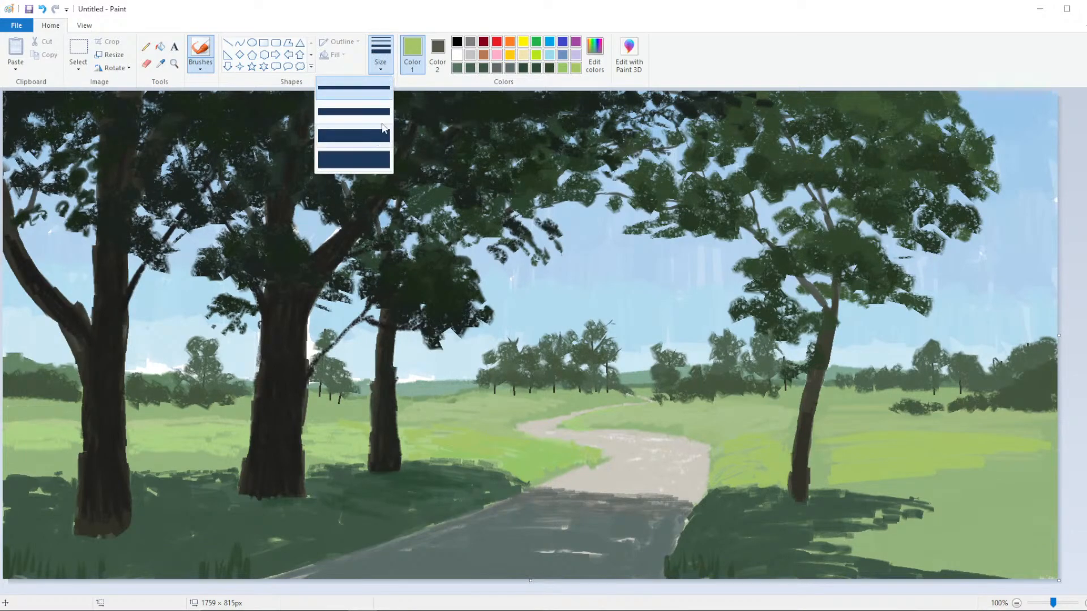
pyautogui.click(367, 160)
pyautogui.moveTo(776, 459)
pyautogui.mouseDown()
pyautogui.moveTo(821, 484)
pyautogui.moveTo(1013, 487)
pyautogui.moveTo(1056, 459)
pyautogui.moveTo(1045, 432)
pyautogui.mouseUp()
pyautogui.moveTo(917, 492)
pyautogui.mouseDown()
pyautogui.moveTo(965, 504)
pyautogui.moveTo(879, 536)
pyautogui.moveTo(1056, 538)
pyautogui.moveTo(906, 563)
pyautogui.moveTo(1053, 566)
pyautogui.mouseUp()
pyautogui.moveTo(1053, 503)
pyautogui.mouseDown()
pyautogui.moveTo(990, 484)
pyautogui.moveTo(998, 446)
pyautogui.mouseUp()
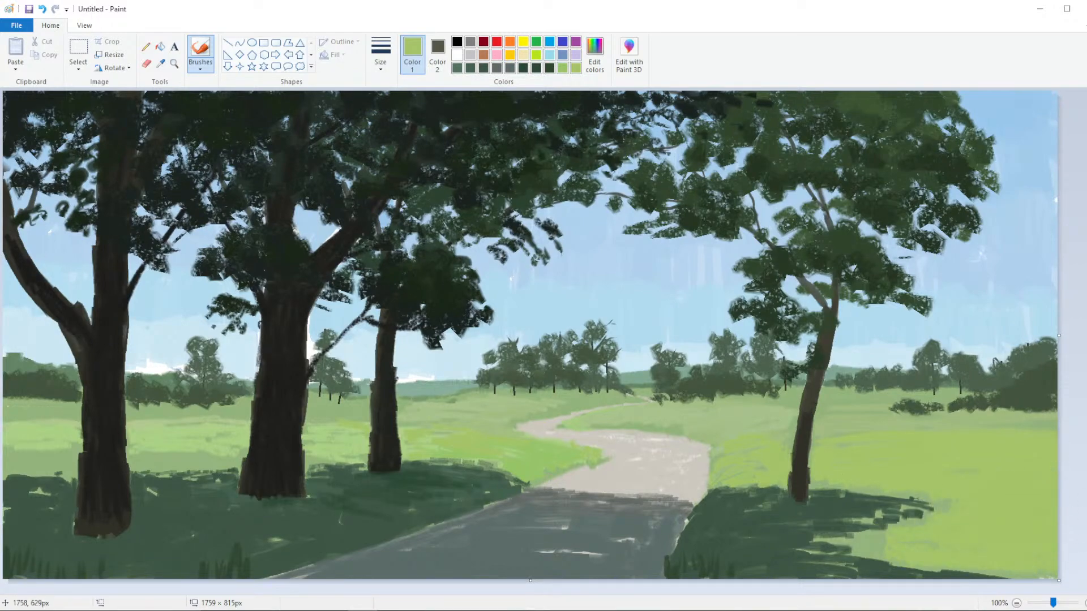
# Examine the whole painting at reduced size to judge its balance of light and shadow
pyautogui.scroll(-2, 742, 439)
pyautogui.scroll(-1, 677, 379)
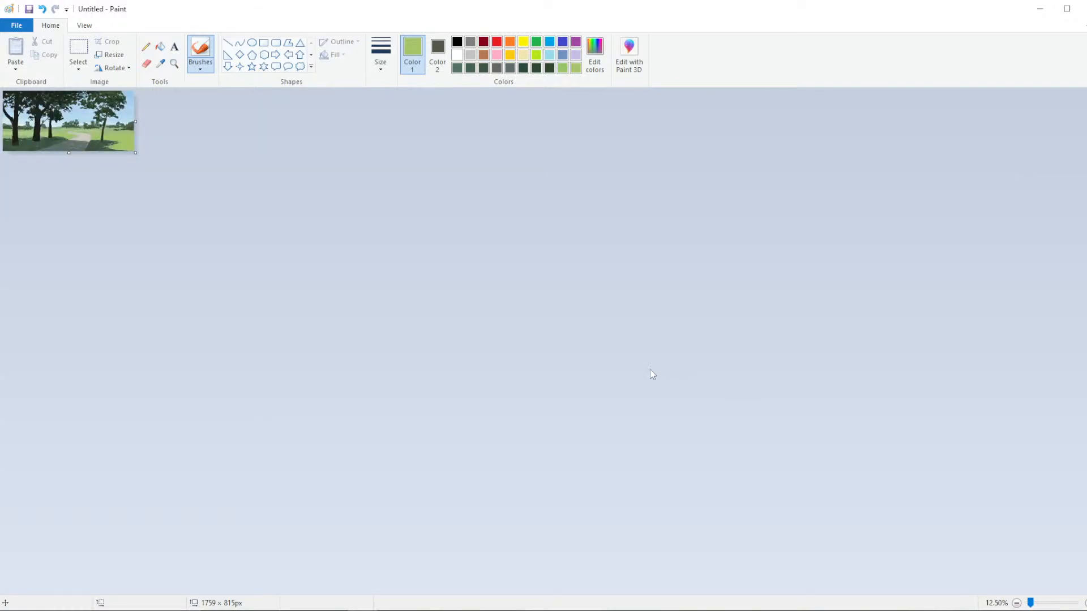
pyautogui.scroll(2, 650, 369)
pyautogui.scroll(1, 650, 369)
pyautogui.click(652, 364)
pyautogui.scroll(-1, 648, 365)
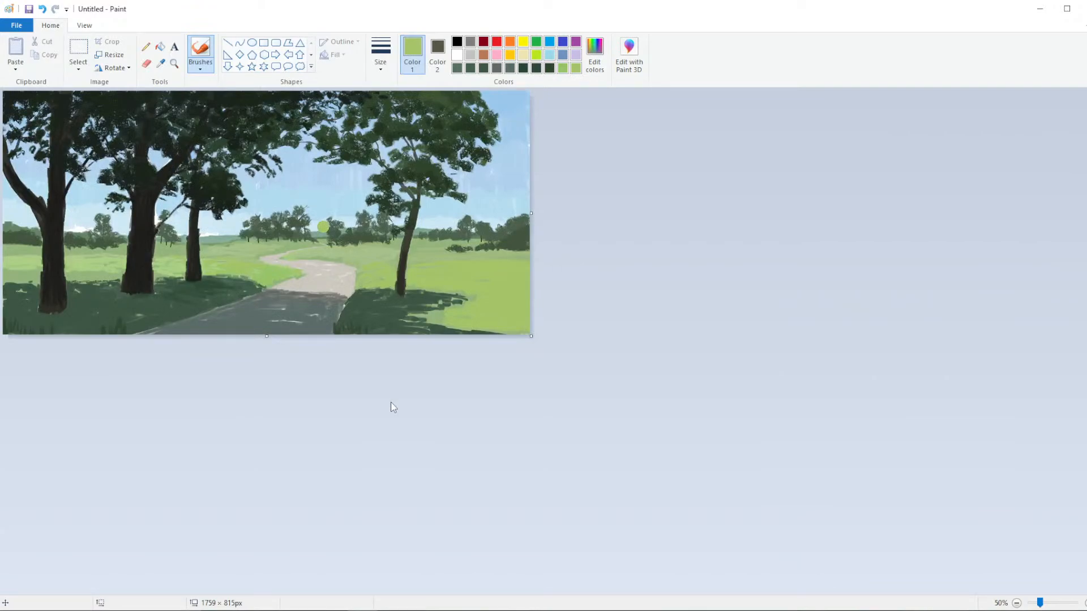
pyautogui.scroll(1, 483, 415)
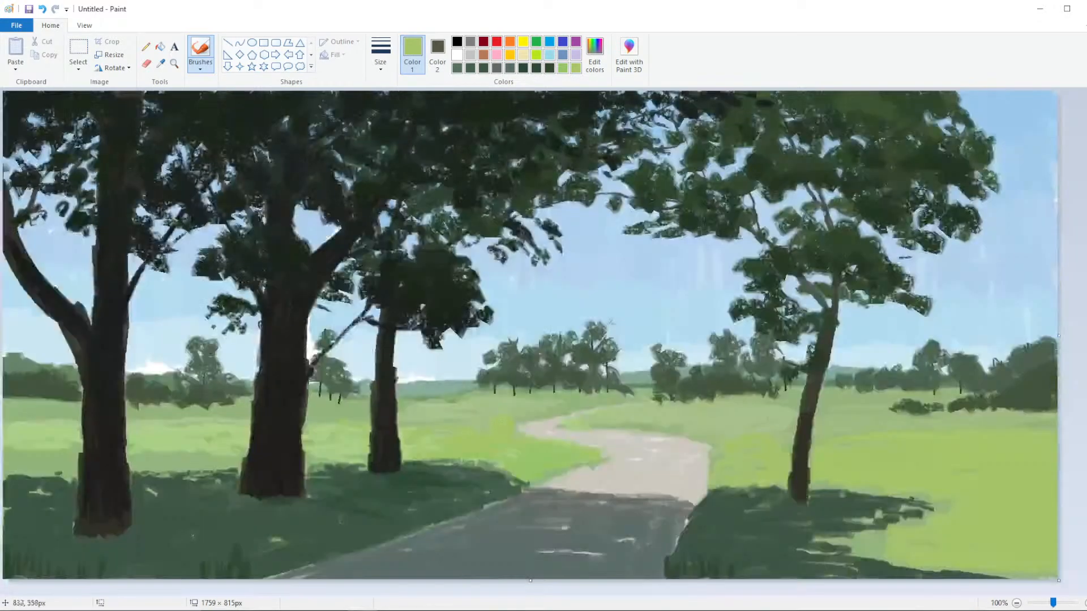
# Sample the dark shadow green and extend the far end of the rightmost tree's shadow over the bright grass at the second brush size
pyautogui.click(161, 62)
pyautogui.click(474, 102)
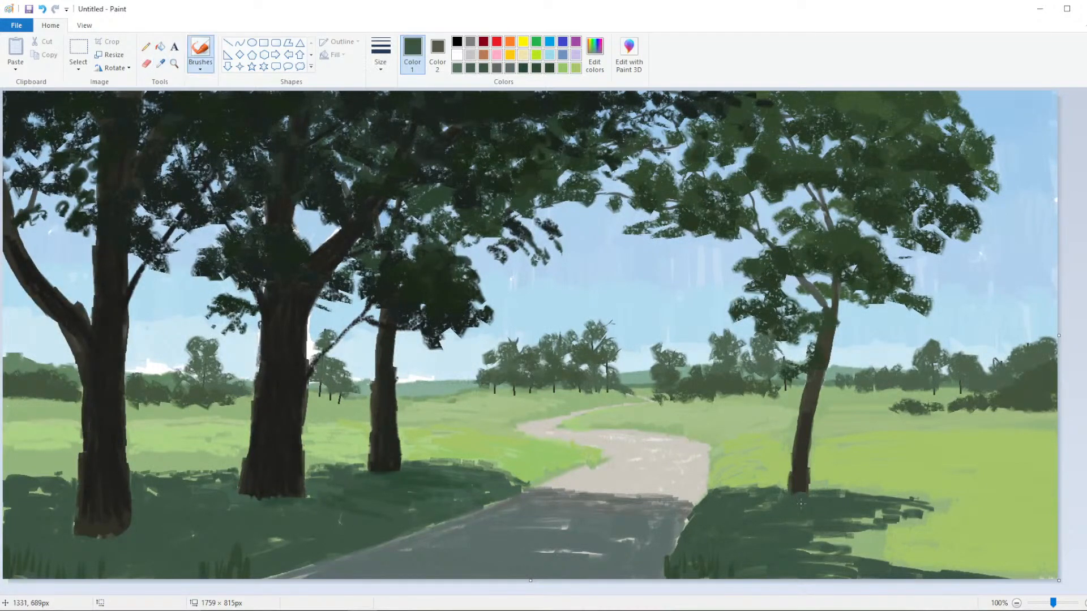
pyautogui.click(377, 54)
pyautogui.click(381, 112)
pyautogui.moveTo(875, 499); pyautogui.dragTo(954, 512)
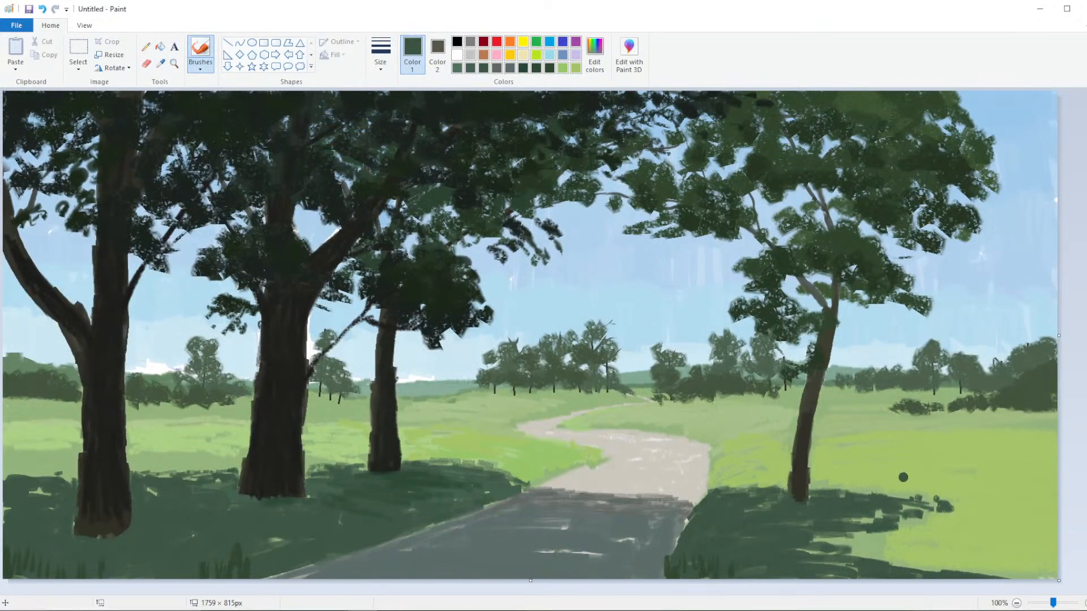
# Roughen the edges of the rightmost tree's shadow with short dark green strokes at the thinnest brush size
pyautogui.click(381, 70)
pyautogui.click(381, 98)
pyautogui.moveTo(843, 485)
pyautogui.mouseDown()
pyautogui.moveTo(804, 481)
pyautogui.moveTo(878, 495)
pyautogui.mouseUp()
pyautogui.moveTo(780, 487); pyautogui.dragTo(741, 481)
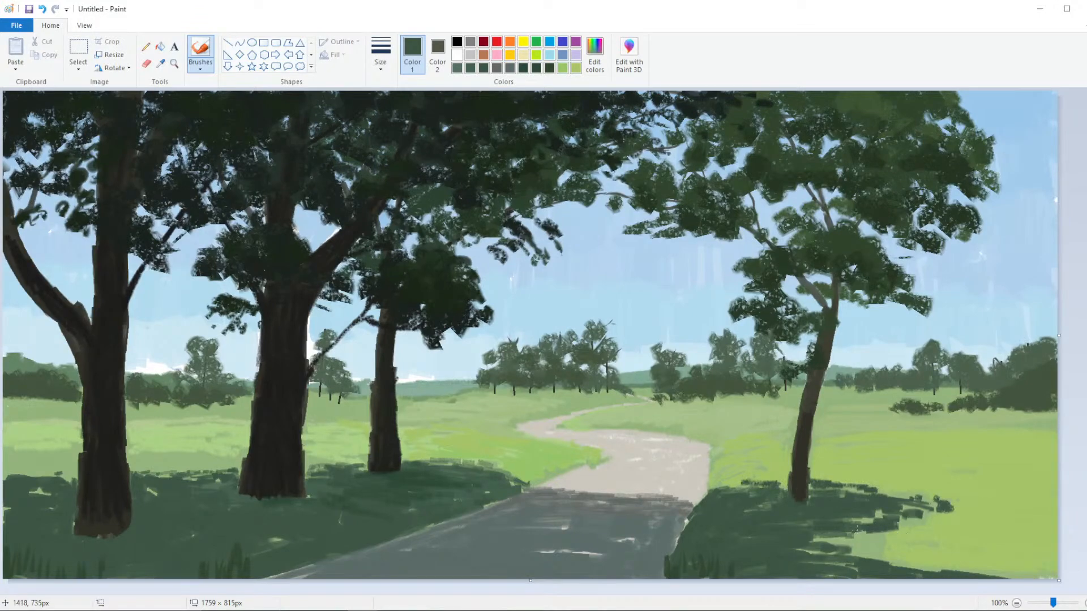
pyautogui.moveTo(852, 532)
pyautogui.mouseDown()
pyautogui.moveTo(937, 538)
pyautogui.moveTo(852, 539)
pyautogui.moveTo(910, 529)
pyautogui.moveTo(829, 545)
pyautogui.moveTo(887, 548)
pyautogui.moveTo(895, 515)
pyautogui.mouseUp()
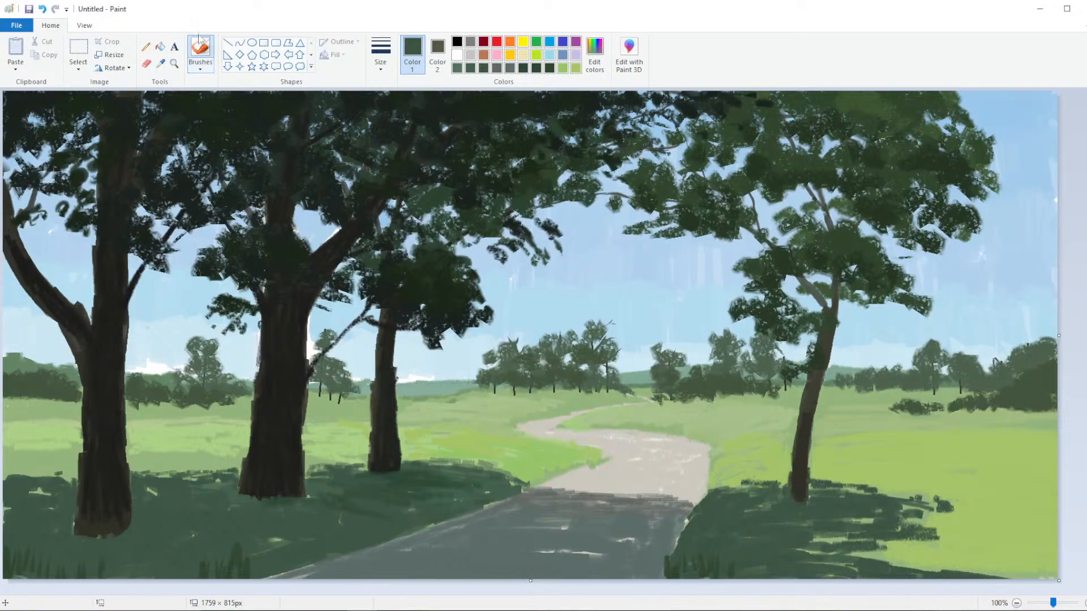
# Sample the near-black of the left trees and darken the base of the rightmost trunk
pyautogui.click(161, 63)
pyautogui.click(242, 278)
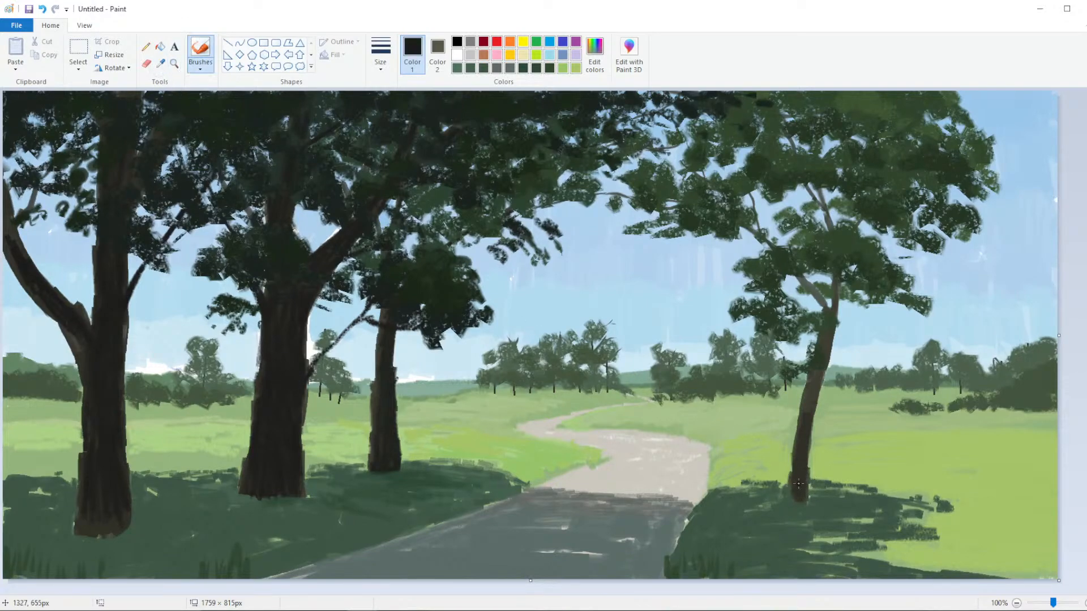
pyautogui.moveTo(799, 483); pyautogui.dragTo(801, 508)
# Mix a dark charcoal slightly lighter than the near-black and repaint the rightmost trunk from its base up to the crown
pyautogui.click(595, 53)
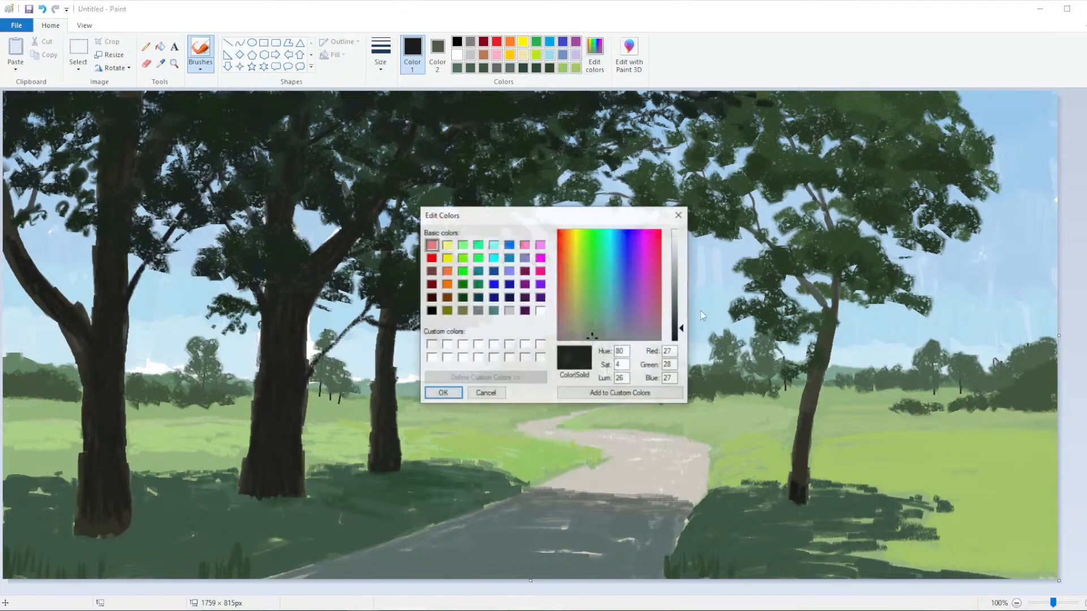
pyautogui.moveTo(682, 328); pyautogui.dragTo(681, 317)
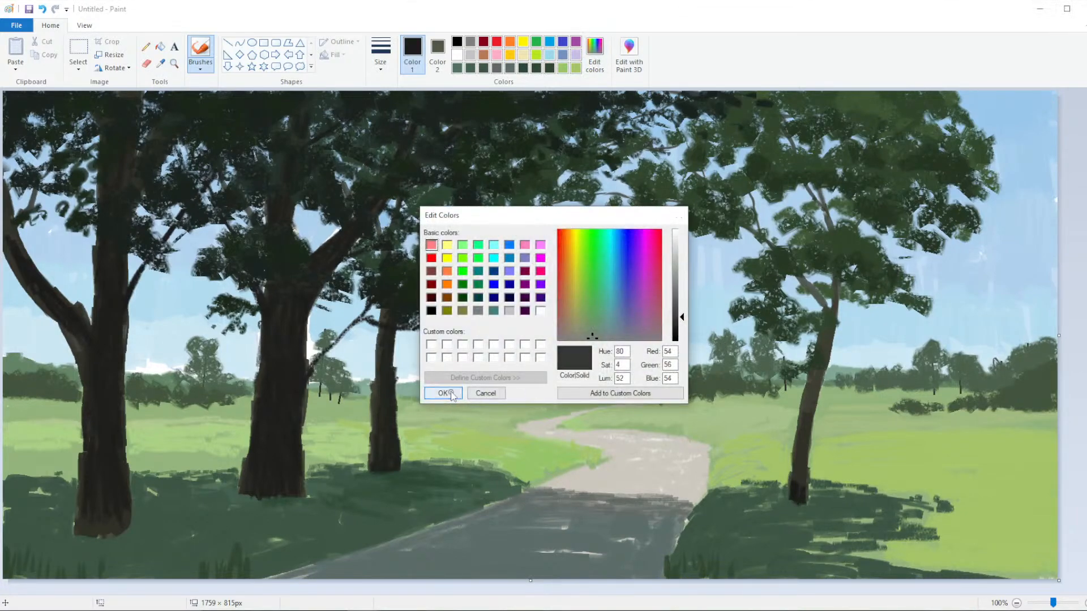
pyautogui.click(444, 393)
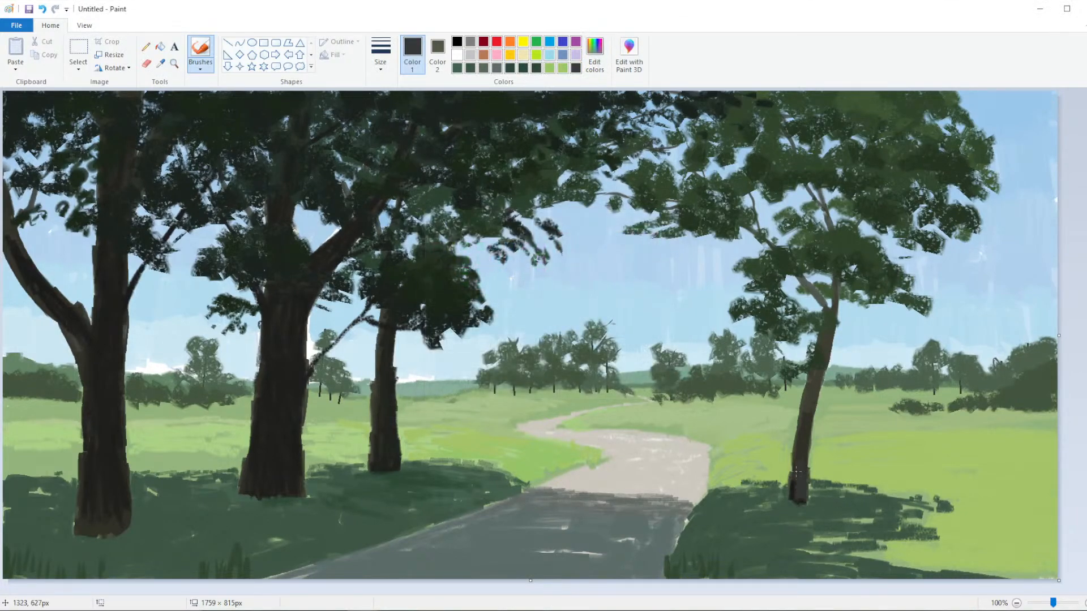
pyautogui.click(594, 53)
pyautogui.moveTo(681, 332); pyautogui.dragTo(682, 321)
pyautogui.click(444, 393)
pyautogui.moveTo(798, 501); pyautogui.dragTo(796, 487)
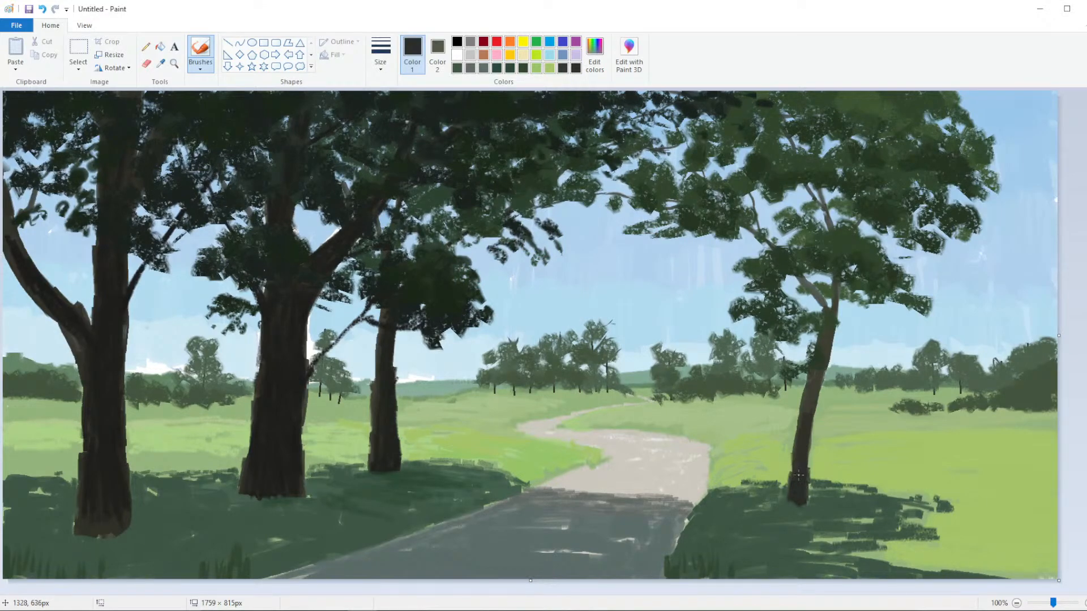
pyautogui.moveTo(804, 435)
pyautogui.mouseDown()
pyautogui.moveTo(843, 272)
pyautogui.moveTo(823, 299)
pyautogui.moveTo(803, 280)
pyautogui.moveTo(826, 304)
pyautogui.mouseUp()
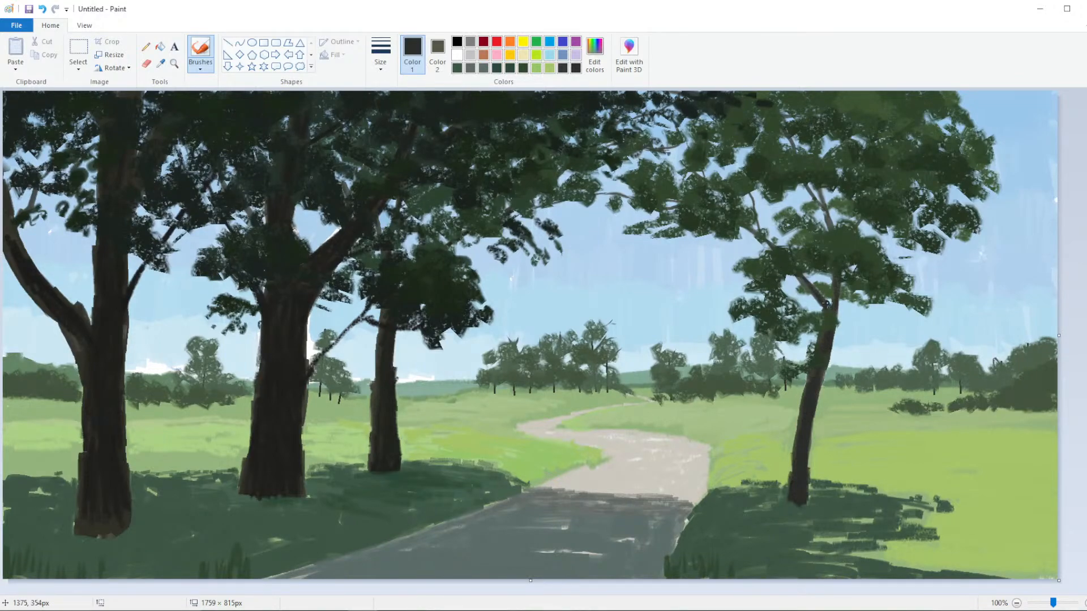
# Darken the branches inside the rightmost tree's crown with the charcoal, undoing the unwanted strokes
pyautogui.moveTo(818, 247)
pyautogui.mouseDown()
pyautogui.moveTo(830, 218)
pyautogui.moveTo(806, 190)
pyautogui.moveTo(818, 192)
pyautogui.moveTo(807, 218)
pyautogui.moveTo(756, 211)
pyautogui.moveTo(748, 189)
pyautogui.mouseUp()
pyautogui.hotkey('ctrl', 'z')
pyautogui.hotkey('ctrl', 'z')
pyautogui.hotkey('ctrl', 'z')
pyautogui.hotkey('ctrl', 'z')
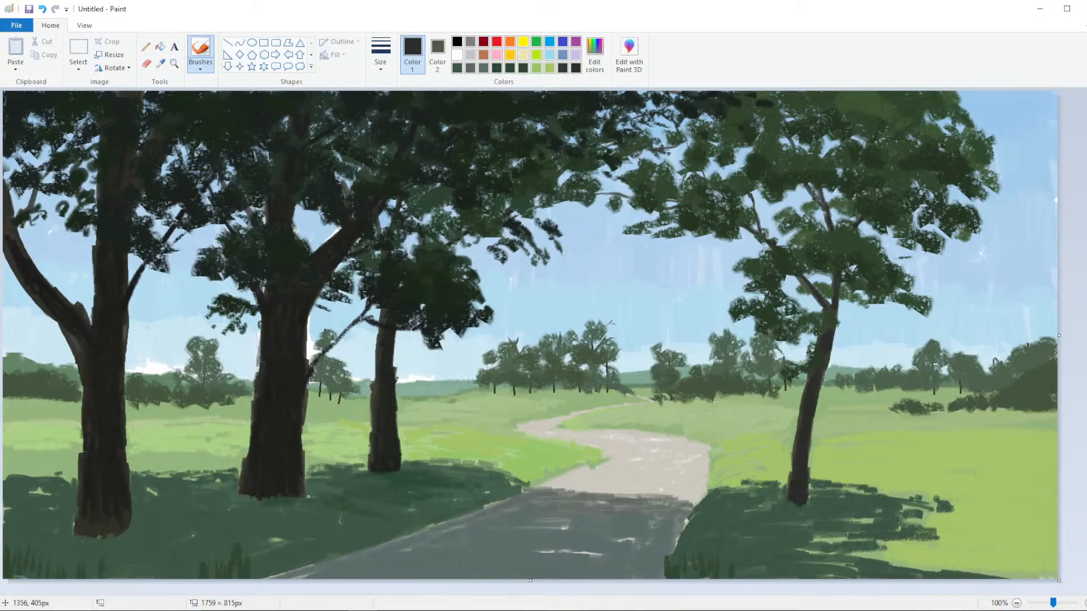
pyautogui.hotkey('ctrl', 'z')
# Add charcoal strokes to the base of the second tree's trunk and check the whole painting
pyautogui.moveTo(251, 463); pyautogui.dragTo(268, 491)
pyautogui.scroll(-2, 294, 295)
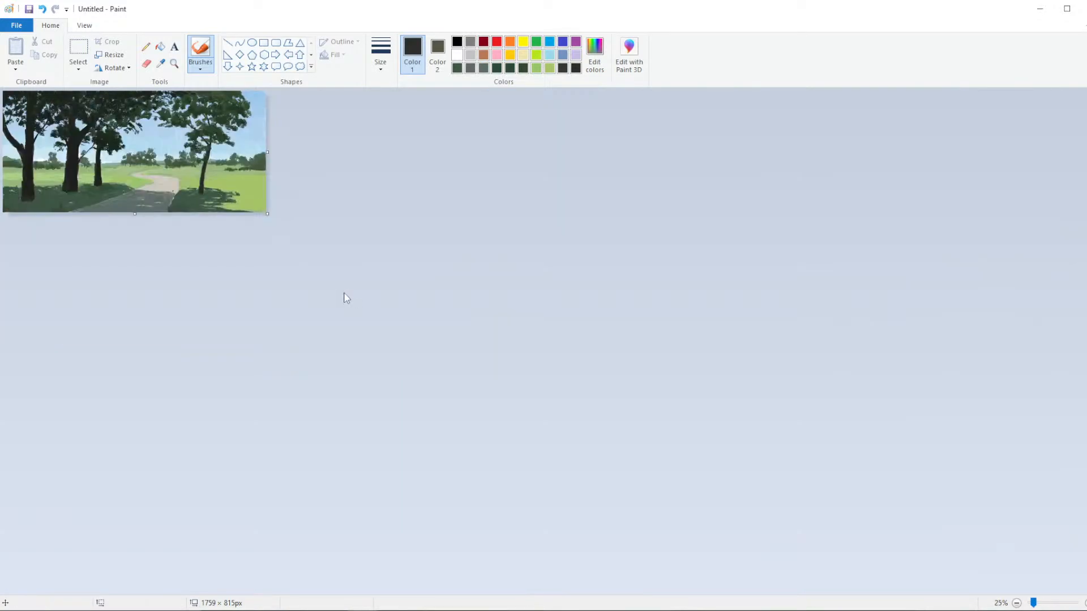
# Sample the light beige of the sunlit path and paint broken strokes along the edge of the path's shadow
pyautogui.scroll(2, 342, 296)
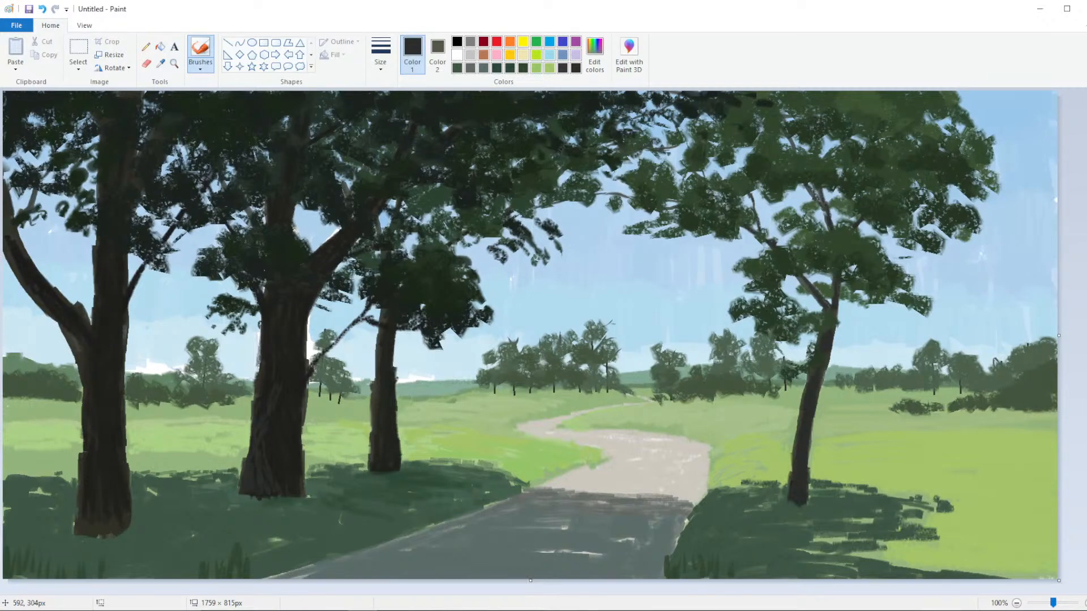
pyautogui.click(162, 64)
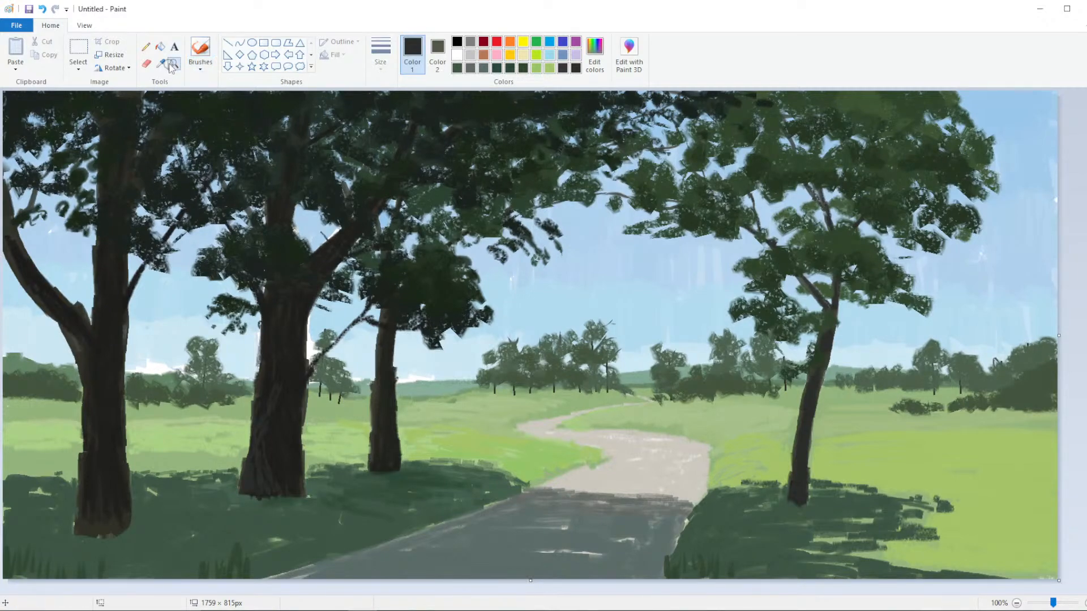
pyautogui.click(617, 476)
pyautogui.moveTo(634, 495)
pyautogui.mouseDown()
pyautogui.moveTo(573, 493)
pyautogui.moveTo(685, 500)
pyautogui.moveTo(666, 493)
pyautogui.mouseUp()
pyautogui.moveTo(589, 497); pyautogui.dragTo(556, 499)
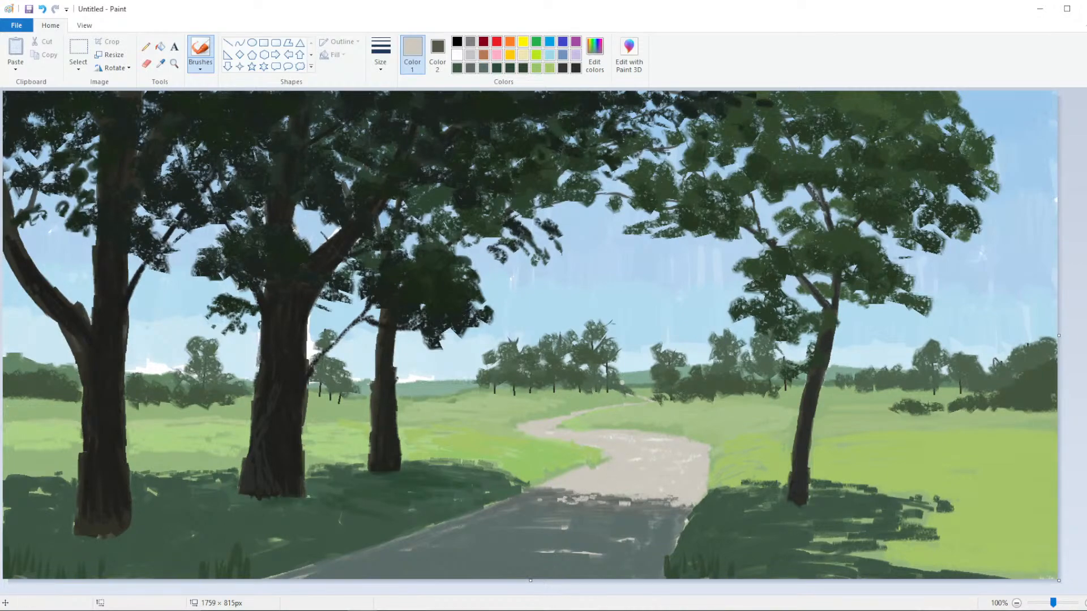
# Mix a slightly lighter beige and brighten the sunlit stretch of the path, switching to a narrower brush
pyautogui.click(595, 53)
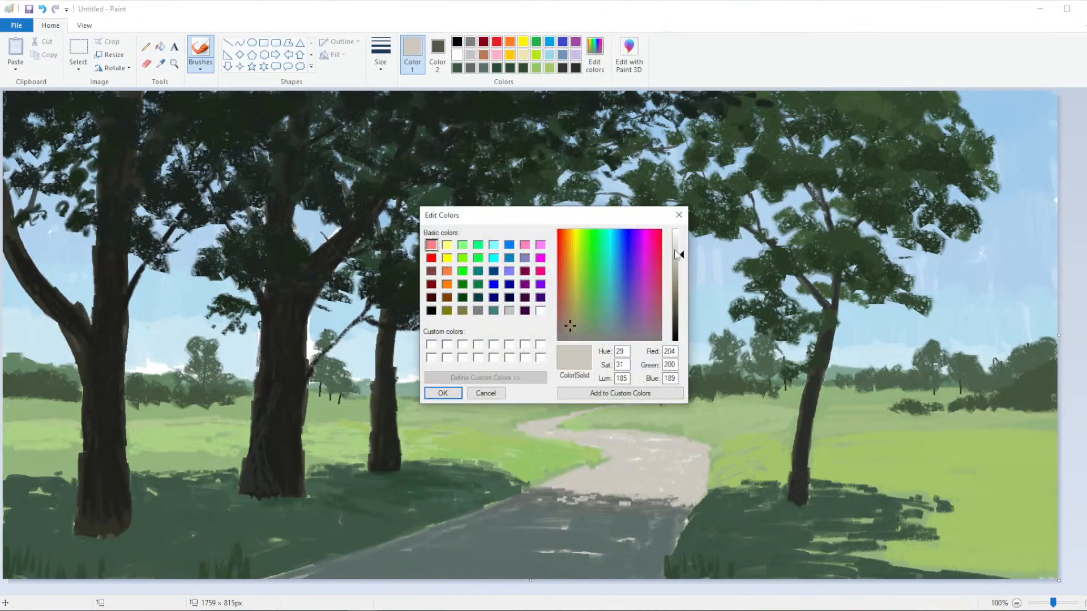
pyautogui.click(443, 393)
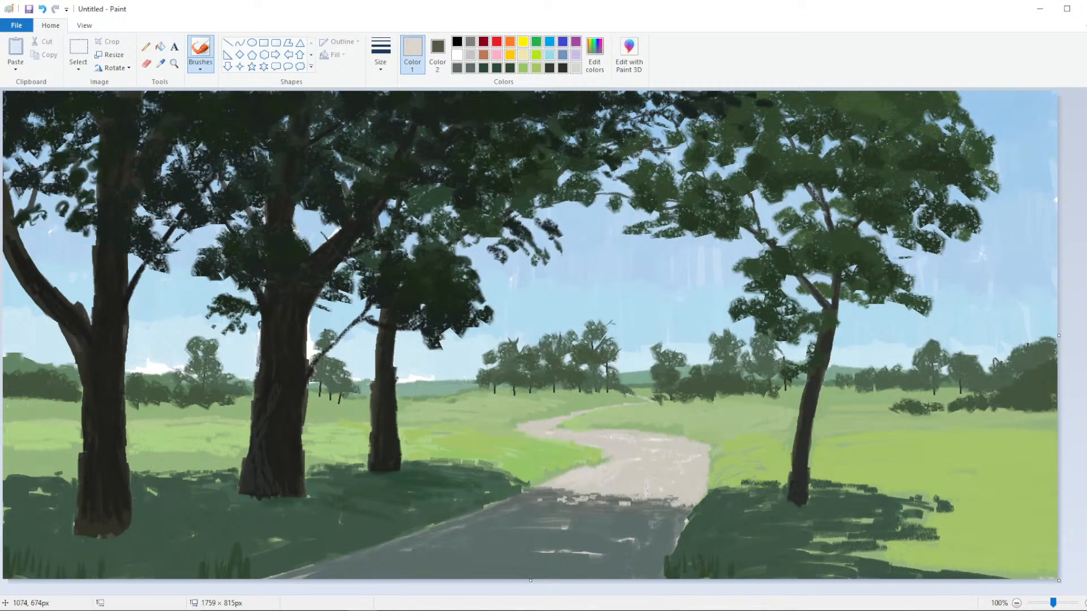
pyautogui.moveTo(642, 476)
pyautogui.mouseDown()
pyautogui.moveTo(684, 494)
pyautogui.moveTo(638, 464)
pyautogui.mouseUp()
pyautogui.moveTo(680, 494); pyautogui.dragTo(667, 496)
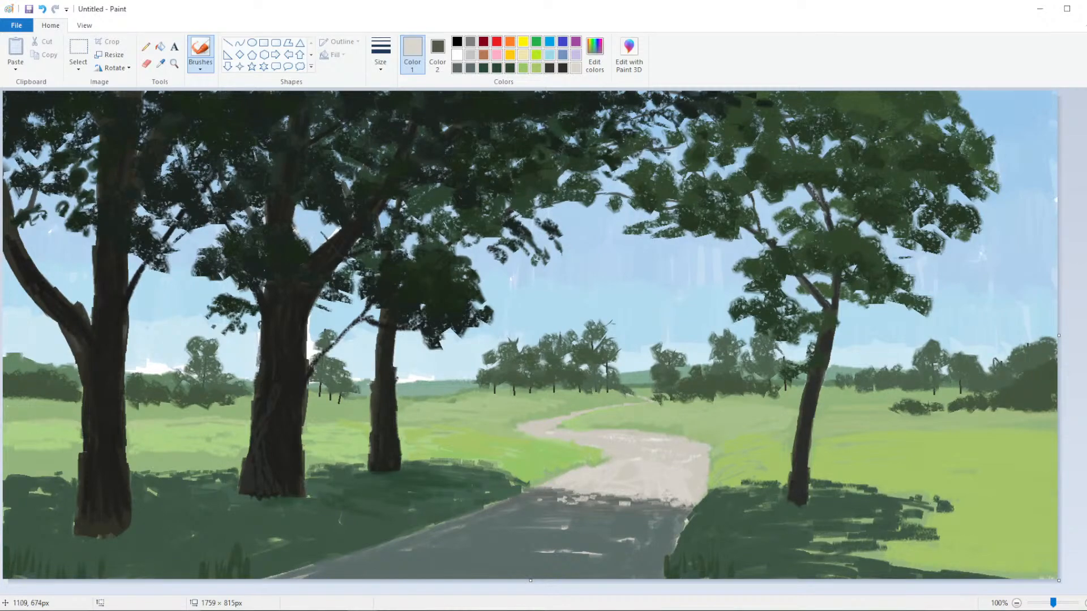
pyautogui.click(201, 67)
pyautogui.click(381, 57)
pyautogui.click(380, 59)
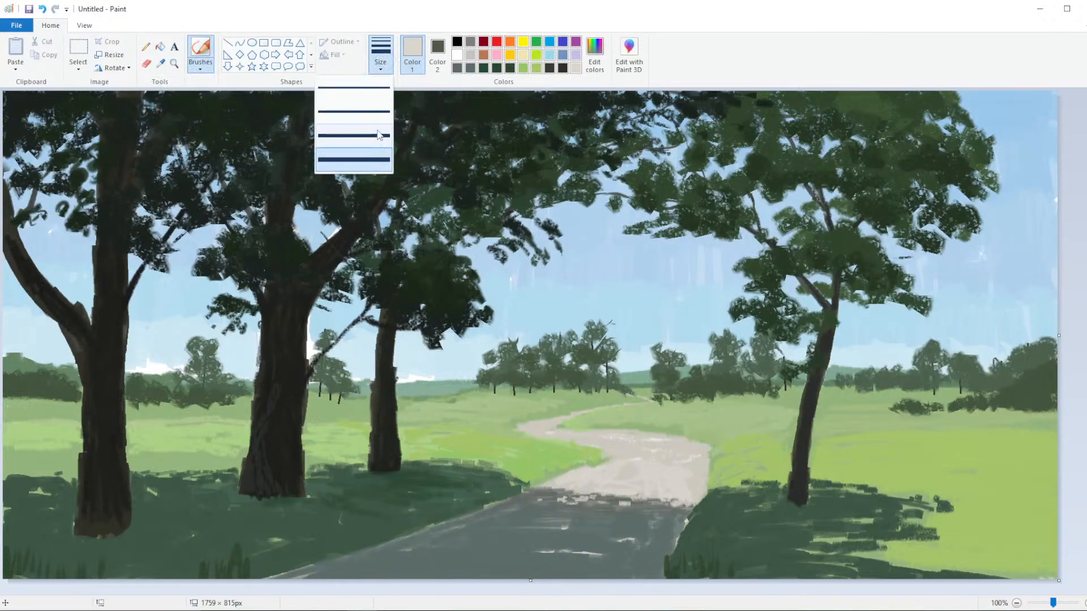
pyautogui.click(380, 134)
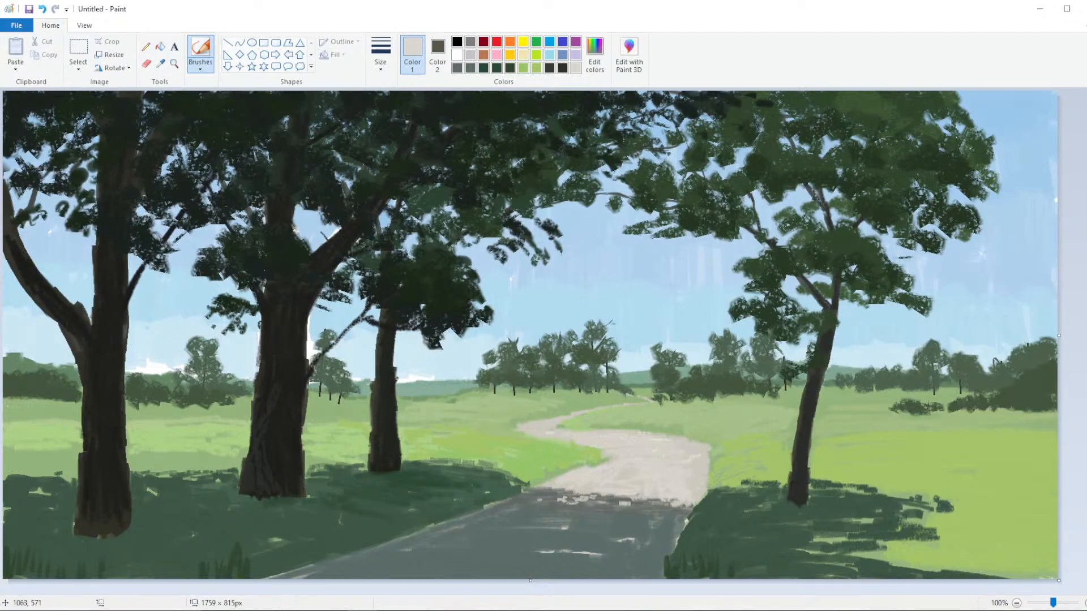
# Smooth the grass edges along the path's bend with sampled greens, rounding the outer curve and refining the inner one
pyautogui.click(161, 62)
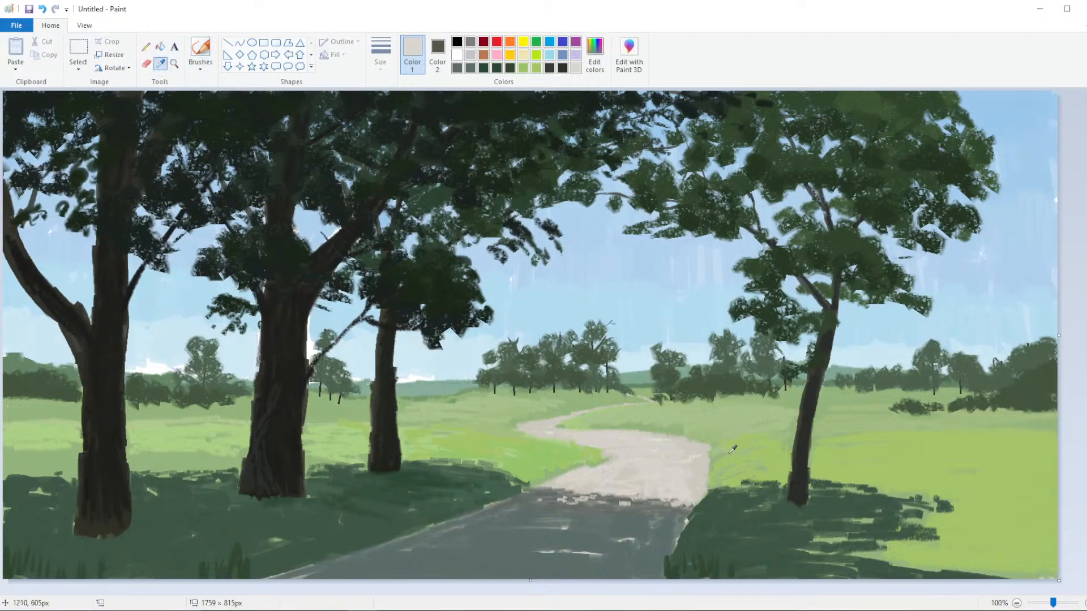
pyautogui.click(553, 404)
pyautogui.moveTo(589, 427); pyautogui.dragTo(702, 448)
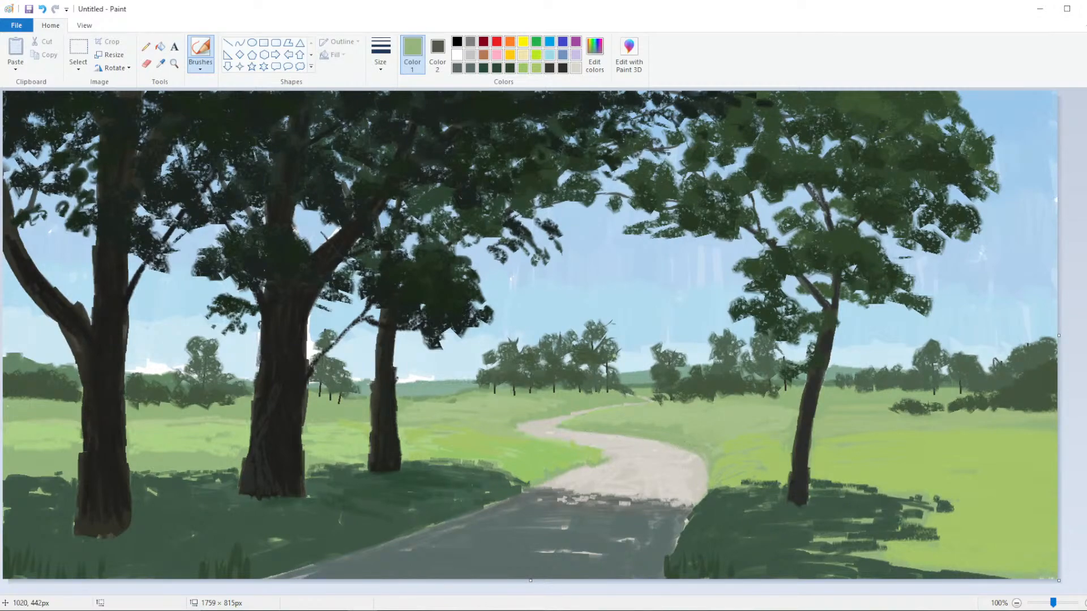
pyautogui.click(161, 63)
pyautogui.click(603, 451)
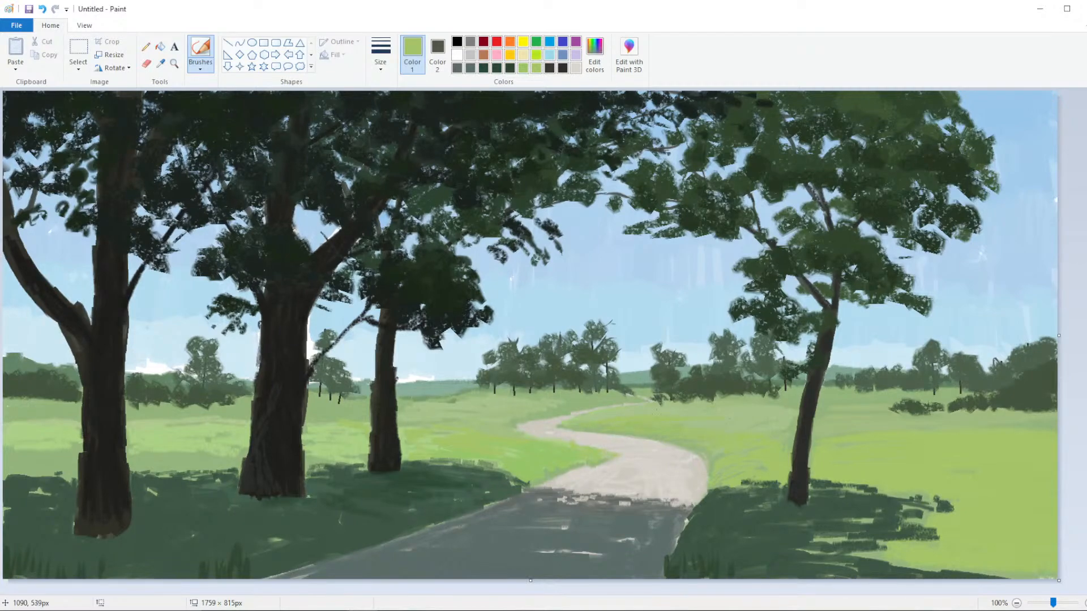
# Touch up the far bend of the path with its sampled beige and a thinner brush, and check the whole painting
pyautogui.click(160, 63)
pyautogui.click(553, 426)
pyautogui.click(381, 57)
pyautogui.click(353, 105)
pyautogui.scroll(-3, 572, 334)
pyautogui.scroll(2, 572, 333)
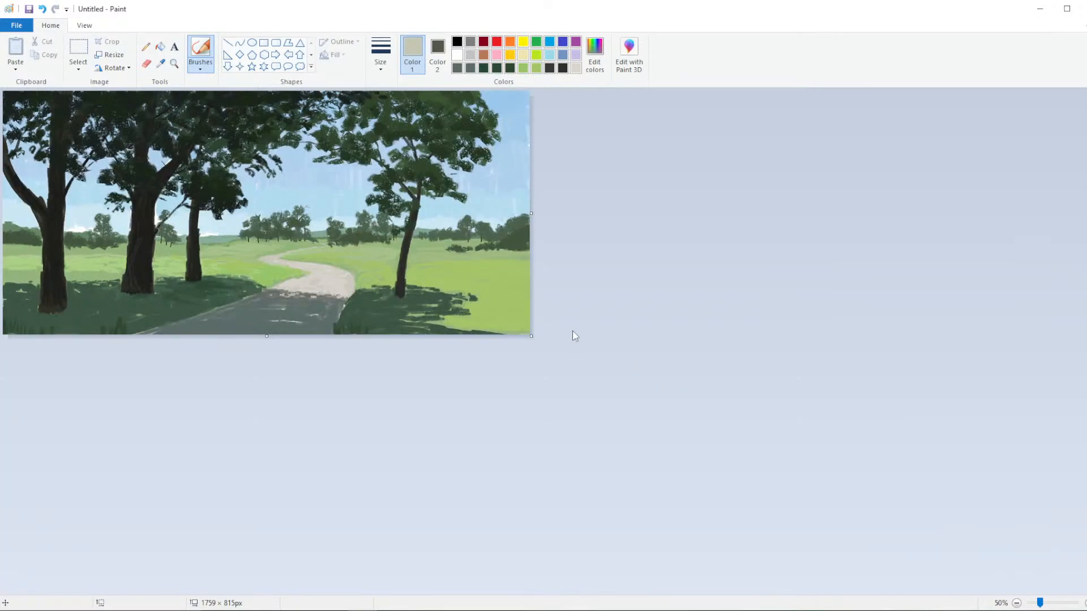
pyautogui.scroll(1, 607, 287)
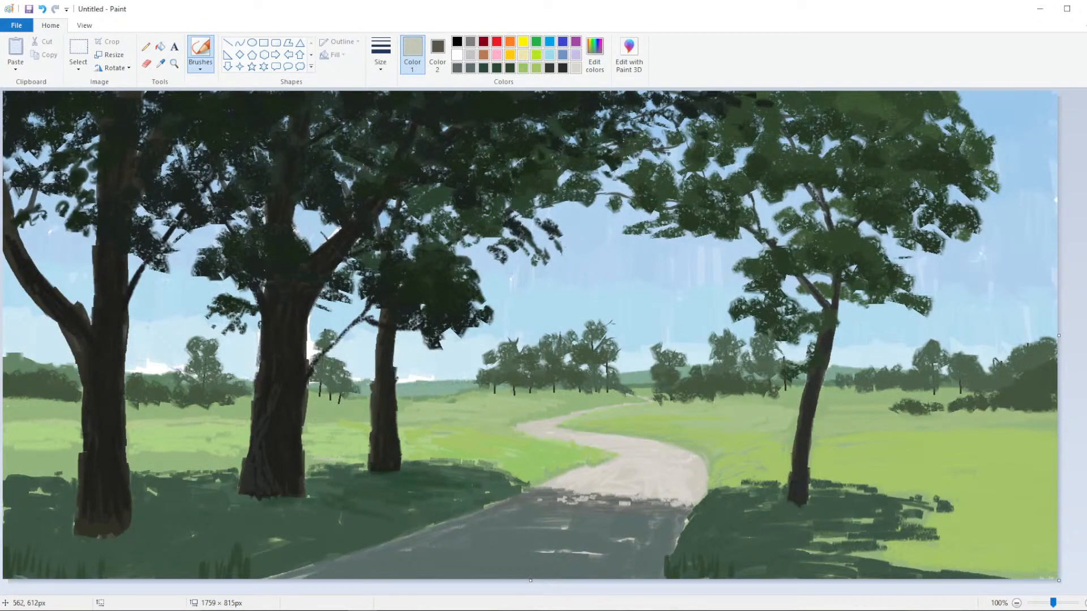
# Mix a lighter, softer green from the sampled grass and brighten the meadows on both sides of the path with the widest brush
pyautogui.click(160, 64)
pyautogui.click(518, 438)
pyautogui.click(594, 53)
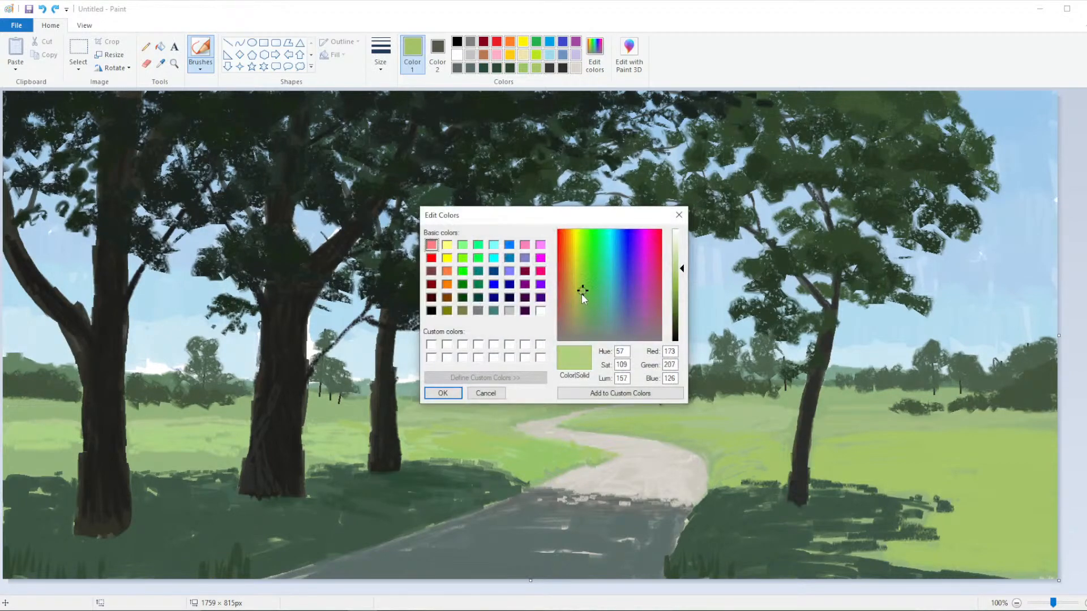
pyautogui.click(443, 393)
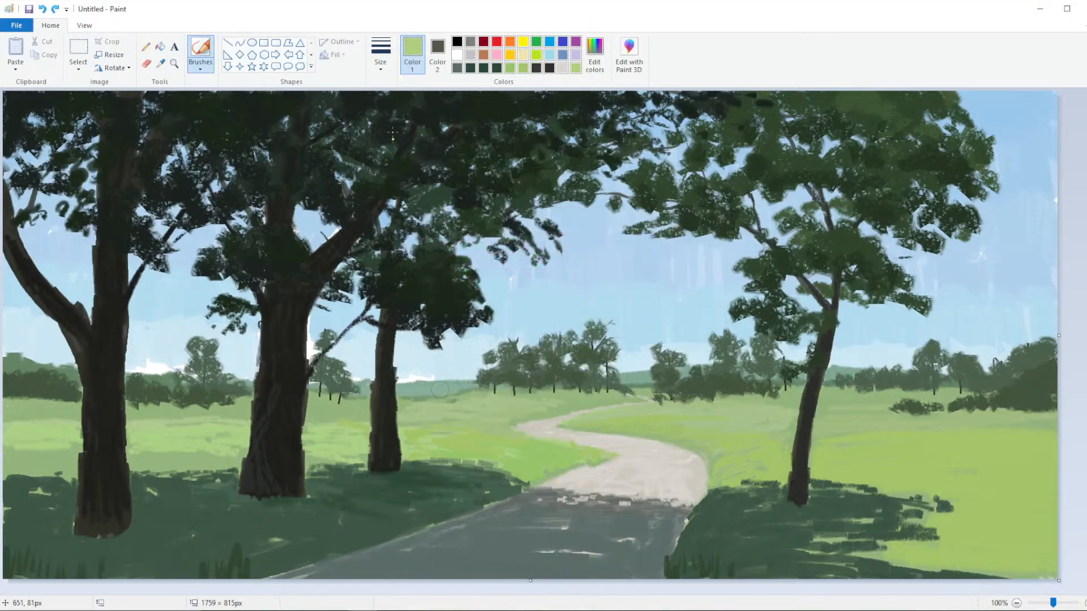
pyautogui.click(381, 54)
pyautogui.click(354, 155)
pyautogui.moveTo(41, 453)
pyautogui.mouseDown()
pyautogui.moveTo(23, 466)
pyautogui.moveTo(60, 477)
pyautogui.moveTo(70, 454)
pyautogui.moveTo(113, 450)
pyautogui.moveTo(187, 467)
pyautogui.moveTo(173, 452)
pyautogui.mouseUp()
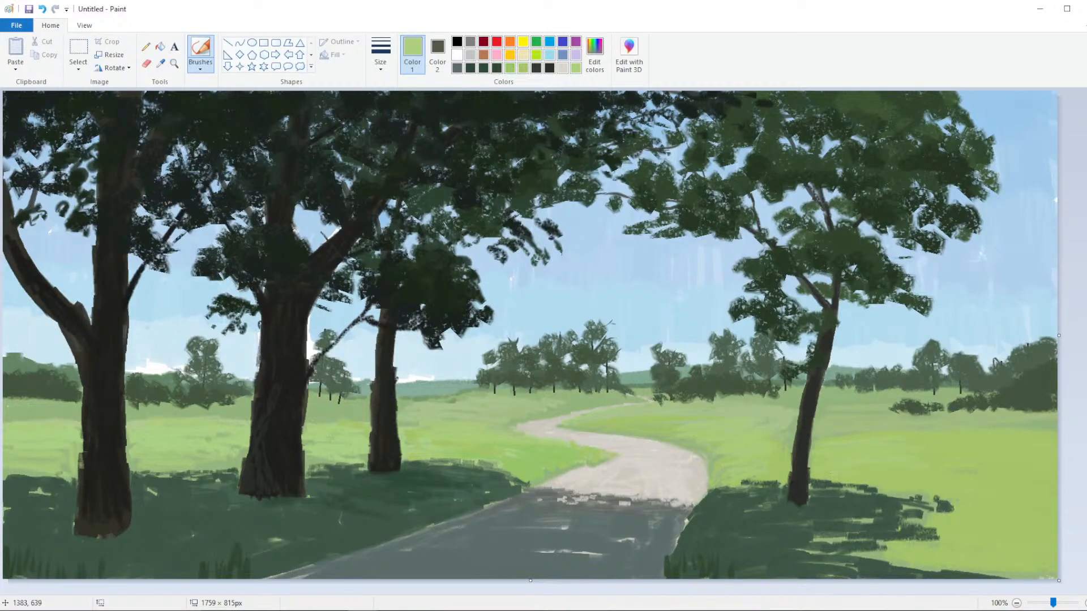
pyautogui.moveTo(846, 433); pyautogui.dragTo(832, 434)
pyautogui.moveTo(960, 424)
pyautogui.mouseDown()
pyautogui.moveTo(948, 424)
pyautogui.moveTo(989, 422)
pyautogui.mouseUp()
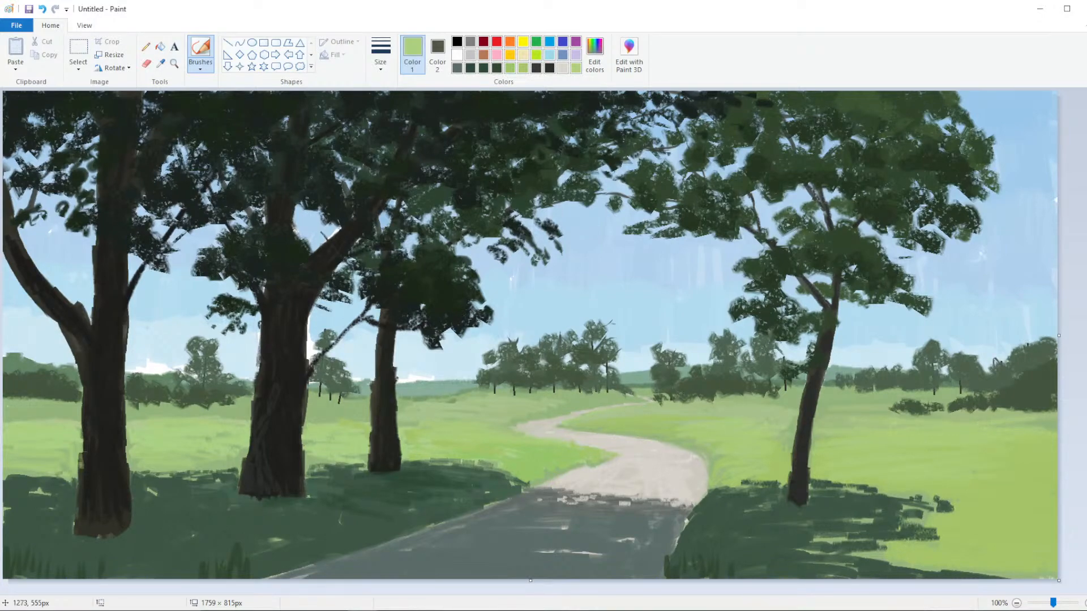
# Mix a darker, muted green of RGB 136, 171, 109 from the light grass color
pyautogui.click(595, 53)
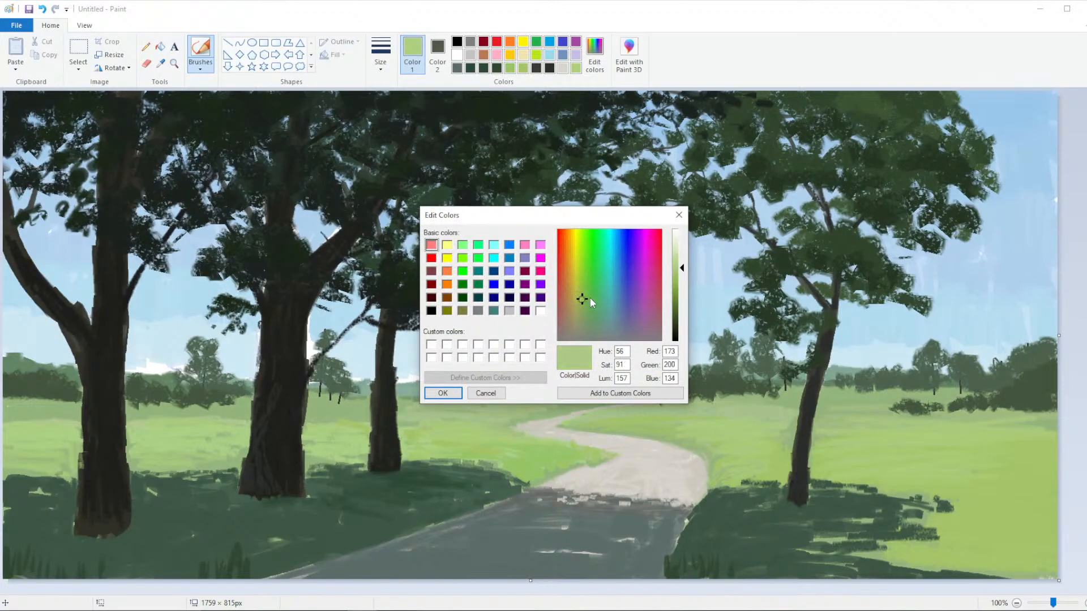
pyautogui.click(443, 393)
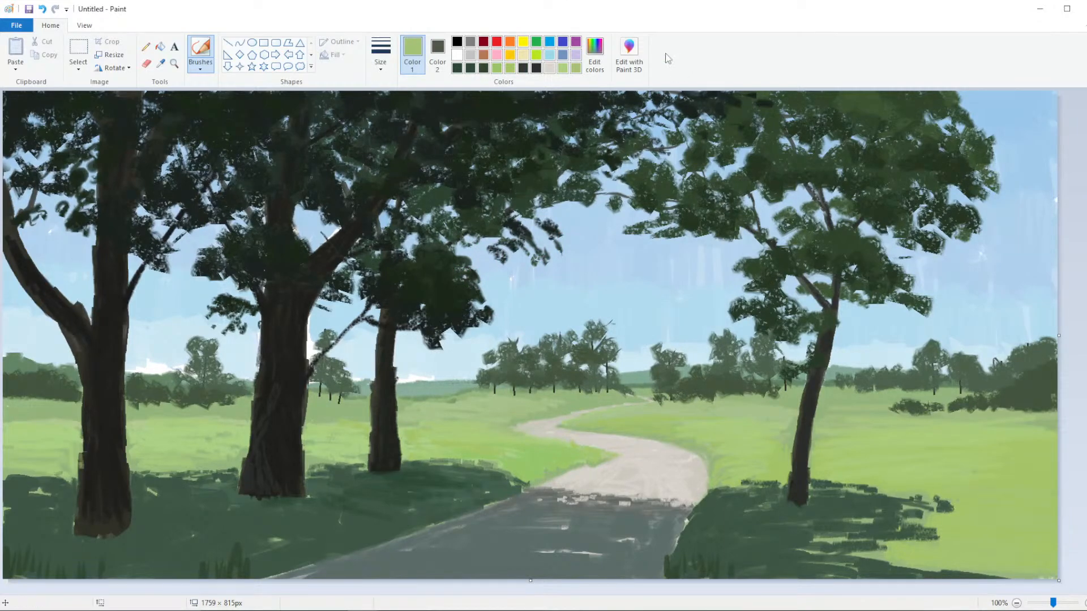
pyautogui.click(595, 54)
pyautogui.click(442, 393)
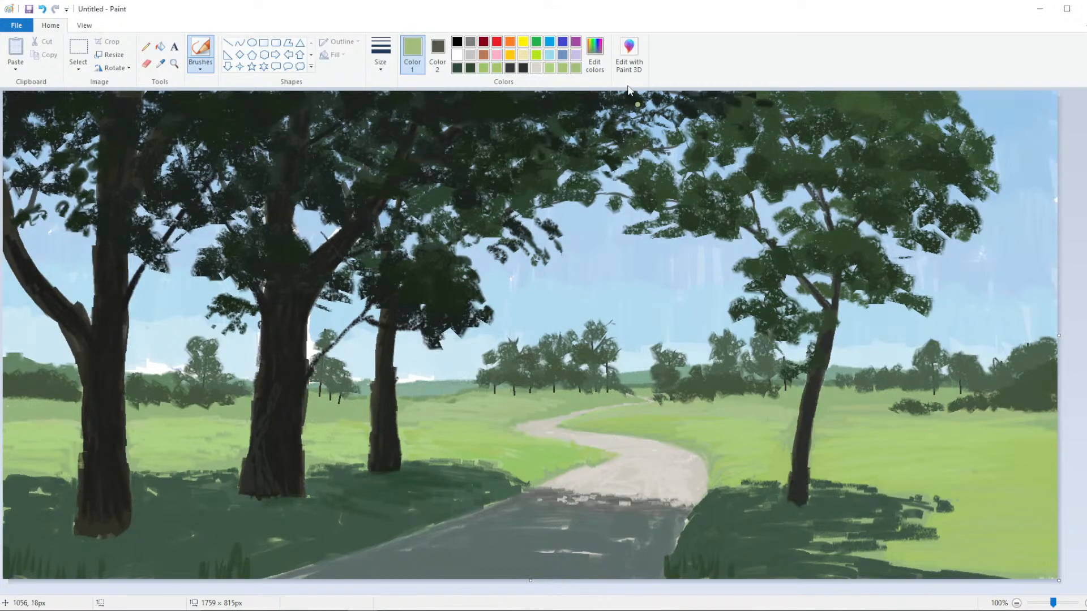
pyautogui.click(594, 54)
pyautogui.click(586, 311)
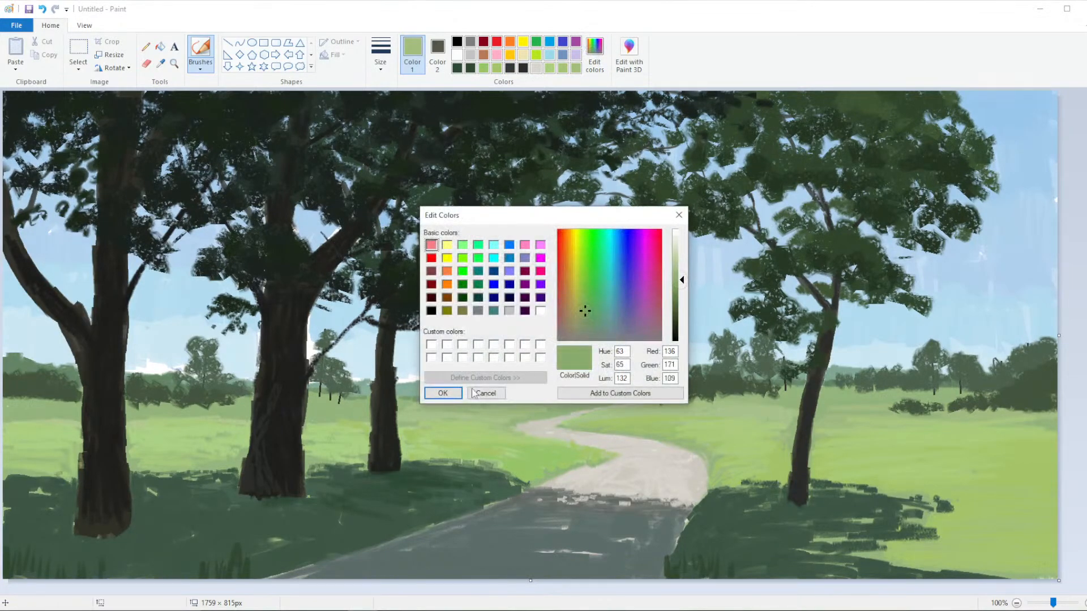
pyautogui.click(443, 393)
# Brush horizontal strokes of the muted green across the meadow beyond the rightmost tree
pyautogui.moveTo(961, 470)
pyautogui.mouseDown()
pyautogui.moveTo(1017, 470)
pyautogui.moveTo(830, 465)
pyautogui.moveTo(1029, 448)
pyautogui.mouseUp()
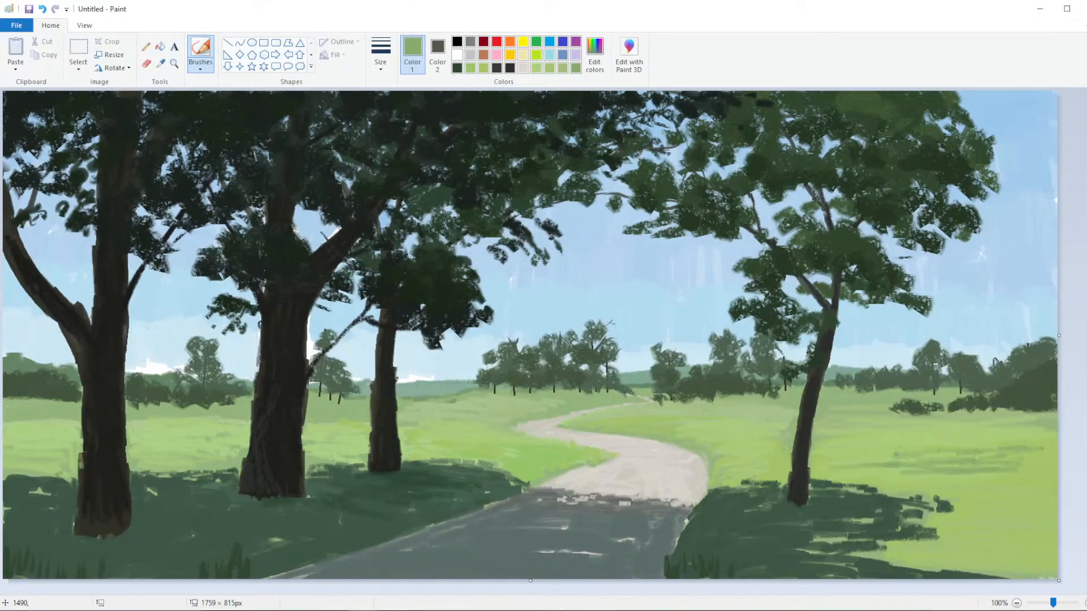
pyautogui.moveTo(896, 452); pyautogui.dragTo(834, 458)
pyautogui.moveTo(951, 447)
pyautogui.mouseDown()
pyautogui.moveTo(1033, 436)
pyautogui.moveTo(982, 438)
pyautogui.mouseUp()
pyautogui.moveTo(950, 479); pyautogui.dragTo(1043, 471)
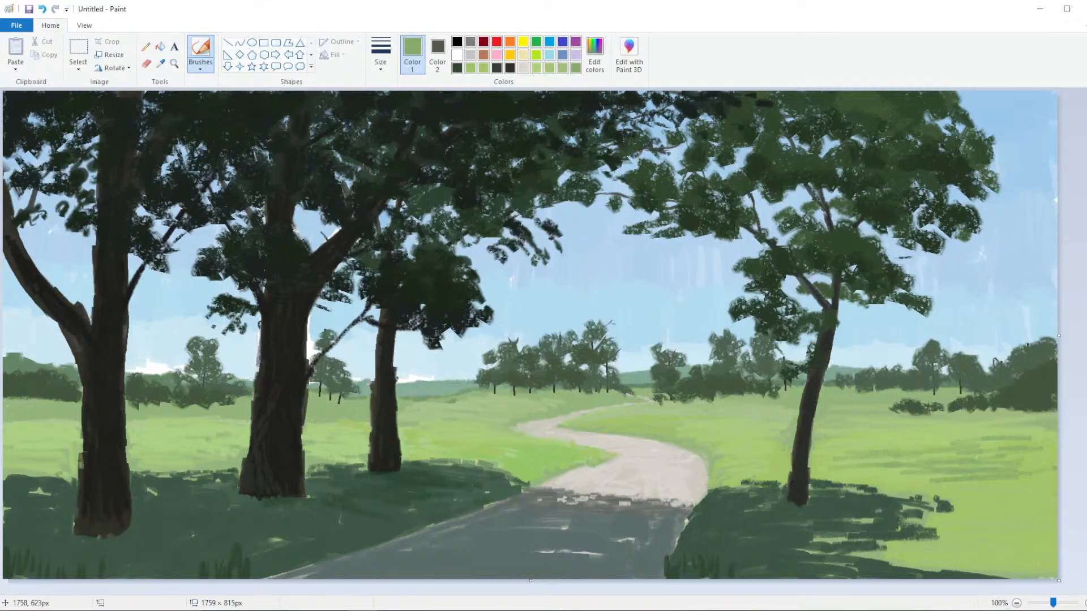
# Undo the stray stroke beside the rightmost trunk and add thinner muted green strokes to the grass around it
pyautogui.click(381, 54)
pyautogui.click(354, 105)
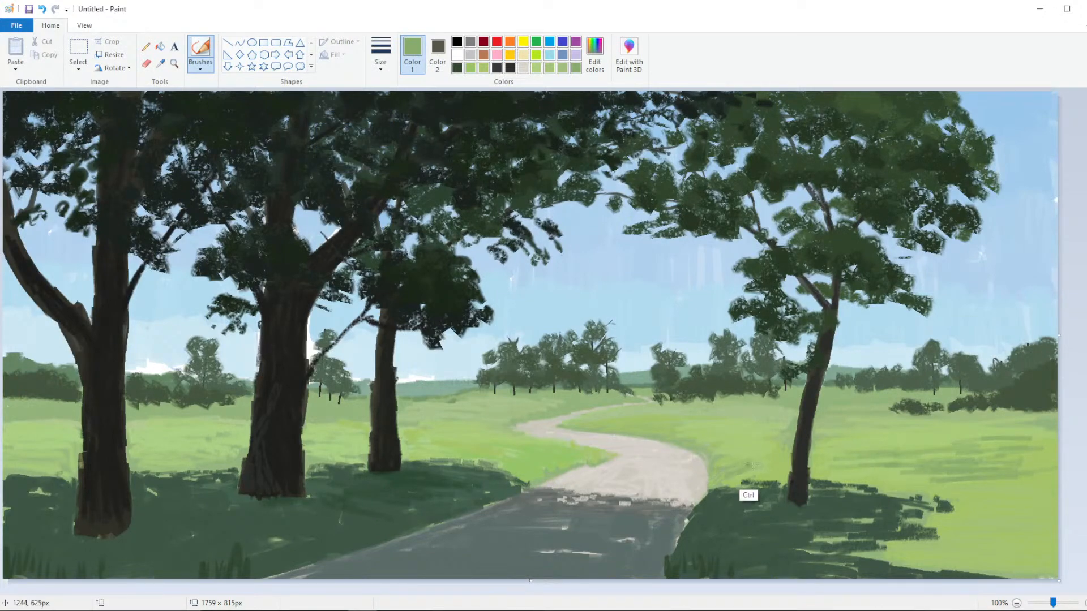
pyautogui.hotkey('ctrl', 'z')
pyautogui.moveTo(769, 460)
pyautogui.mouseDown()
pyautogui.moveTo(739, 463)
pyautogui.moveTo(770, 458)
pyautogui.moveTo(736, 456)
pyautogui.moveTo(751, 449)
pyautogui.mouseUp()
pyautogui.moveTo(872, 446)
pyautogui.mouseDown()
pyautogui.moveTo(837, 439)
pyautogui.moveTo(1032, 434)
pyautogui.moveTo(1056, 445)
pyautogui.moveTo(997, 452)
pyautogui.mouseUp()
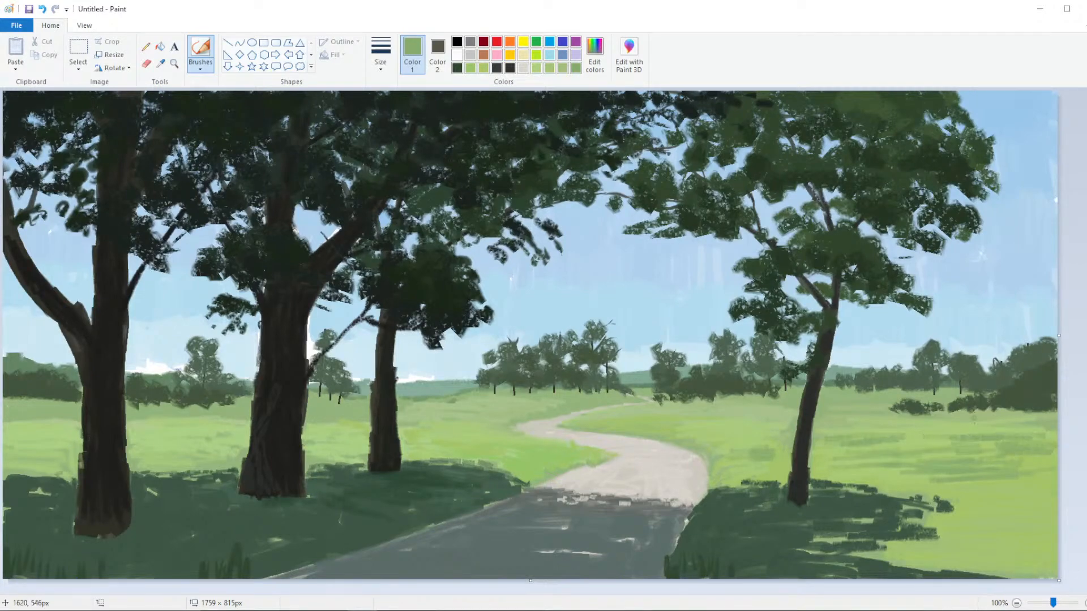
# Mix a deeper green and add grass texture strokes across the sunlit meadow beyond the rightmost tree's shadow
pyautogui.click(594, 54)
pyautogui.moveTo(669, 291); pyautogui.dragTo(681, 294)
pyautogui.press('Return')
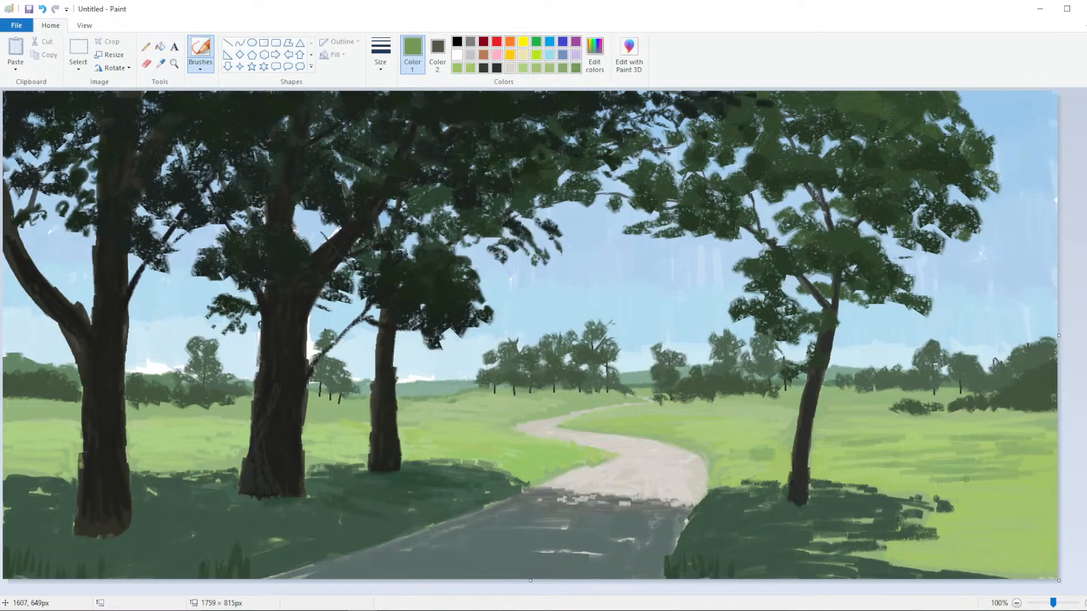
pyautogui.moveTo(925, 474)
pyautogui.mouseDown()
pyautogui.moveTo(999, 475)
pyautogui.moveTo(961, 511)
pyautogui.moveTo(1044, 519)
pyautogui.moveTo(990, 529)
pyautogui.moveTo(1029, 537)
pyautogui.moveTo(998, 549)
pyautogui.moveTo(1047, 560)
pyautogui.moveTo(999, 568)
pyautogui.moveTo(1029, 573)
pyautogui.moveTo(916, 563)
pyautogui.moveTo(906, 556)
pyautogui.moveTo(1028, 536)
pyautogui.moveTo(990, 527)
pyautogui.moveTo(983, 495)
pyautogui.moveTo(888, 473)
pyautogui.mouseUp()
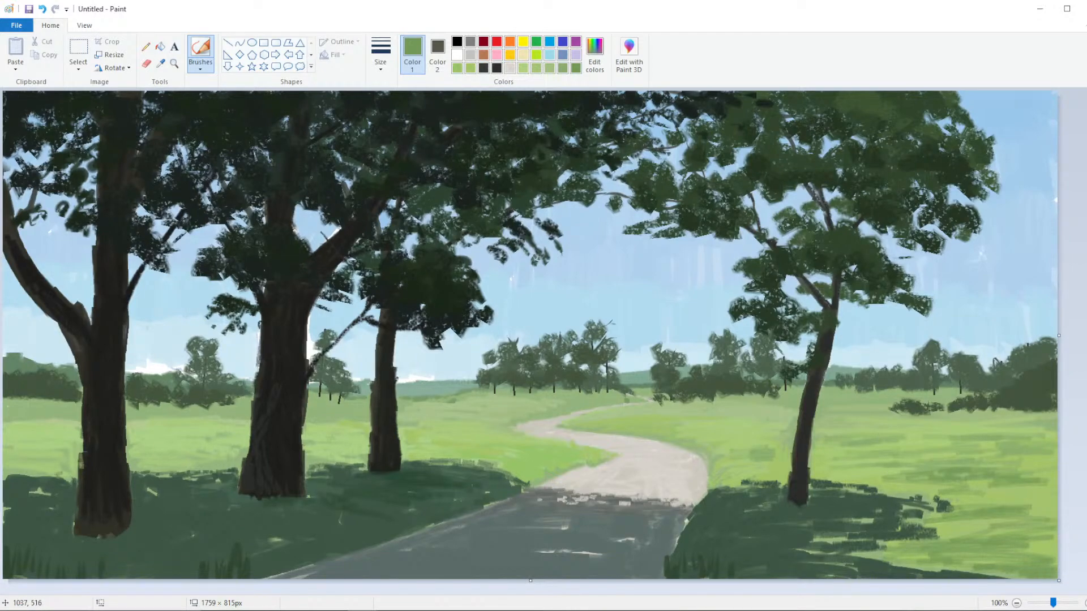
# Add deeper green strokes to the grass between the third tree and the path's bend, undoing the unwanted ones
pyautogui.hotkey('ctrl', 'z')
pyautogui.moveTo(521, 471)
pyautogui.mouseDown()
pyautogui.moveTo(511, 476)
pyautogui.moveTo(567, 458)
pyautogui.mouseUp()
pyautogui.click(508, 448)
pyautogui.hotkey('ctrl', 'z')
pyautogui.moveTo(493, 448); pyautogui.dragTo(461, 448)
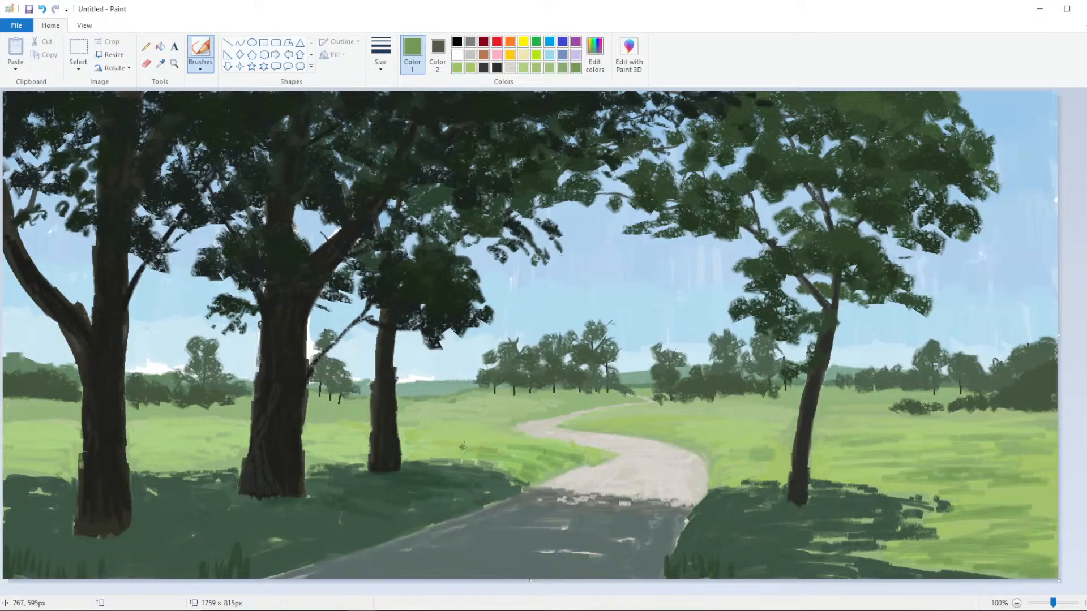
pyautogui.moveTo(601, 444); pyautogui.dragTo(580, 453)
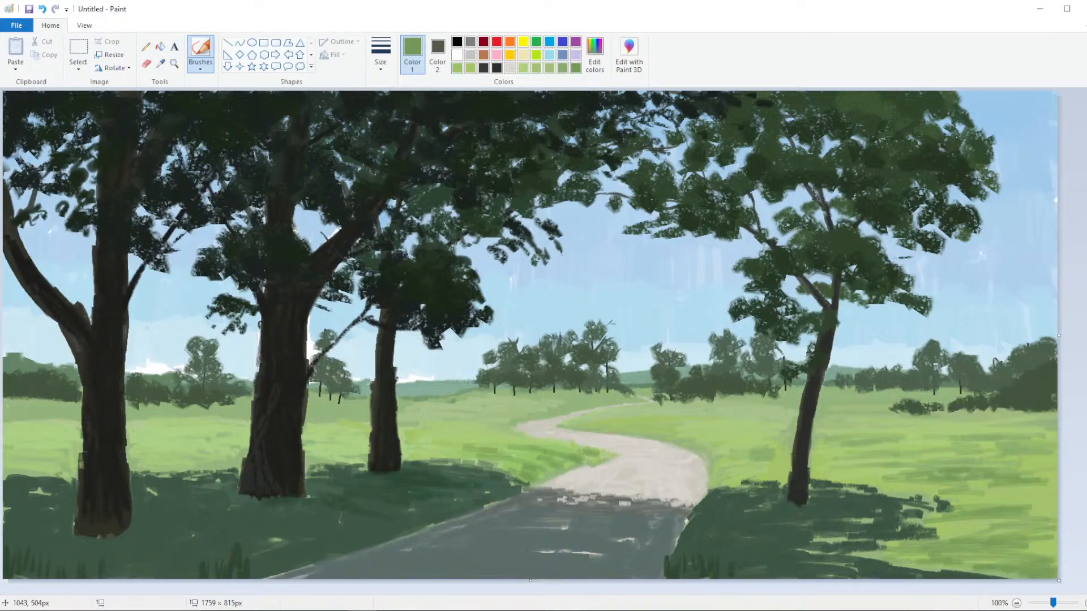
# Paint fine deeper green lines along the grass at the inner bend of the path with the thinnest brush
pyautogui.click(380, 56)
pyautogui.click(351, 84)
pyautogui.moveTo(535, 439); pyautogui.dragTo(580, 451)
pyautogui.moveTo(550, 440); pyautogui.dragTo(505, 444)
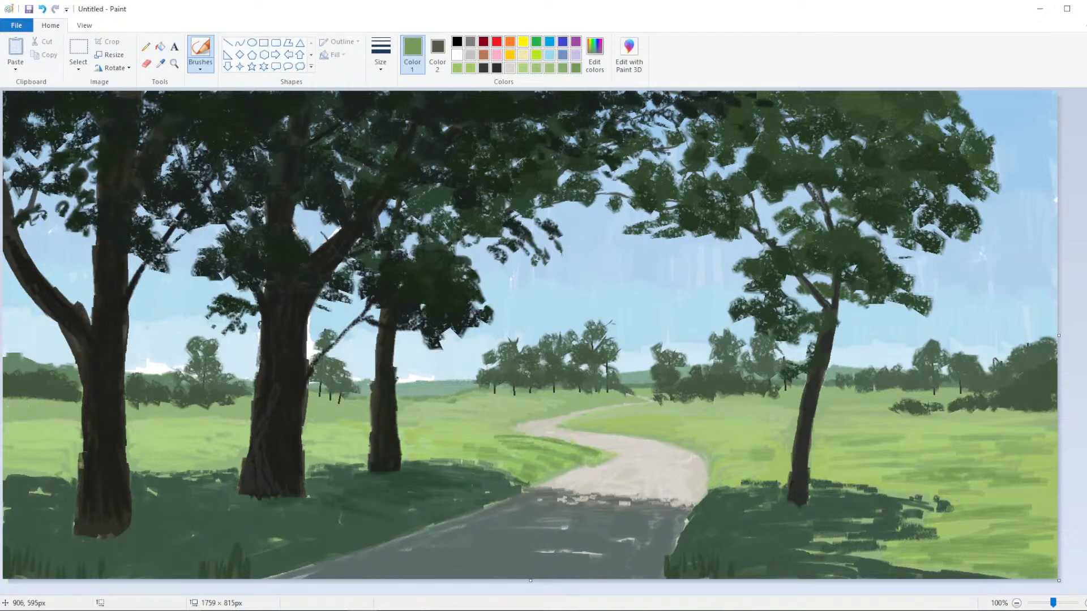
# Sample the mid green beside the third tree and soften the dark grass strokes toward the path with the widest brush
pyautogui.click(382, 62)
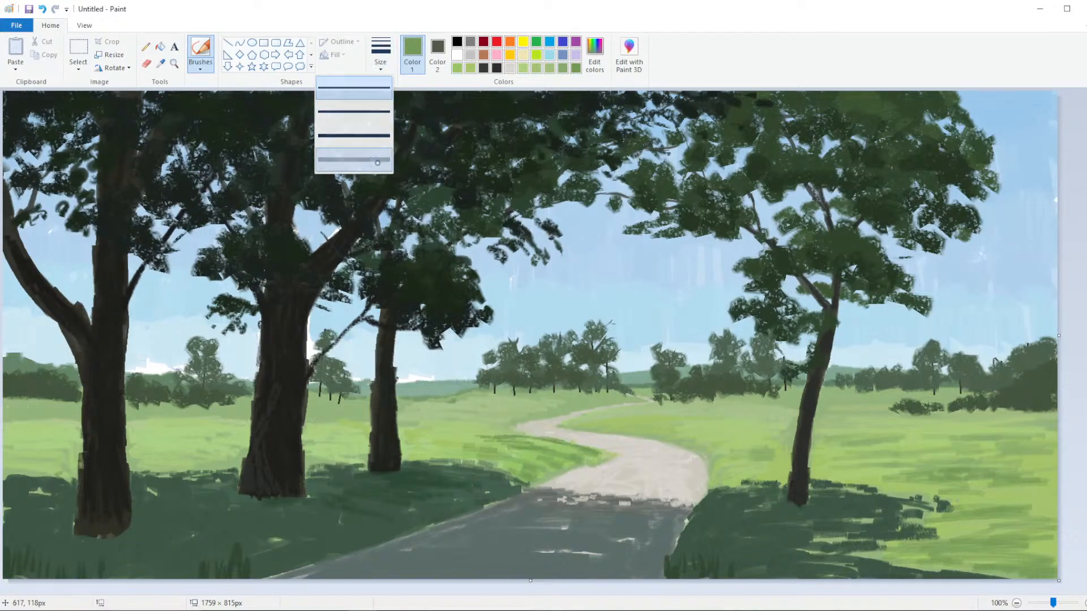
pyautogui.click(368, 160)
pyautogui.click(161, 62)
pyautogui.click(470, 440)
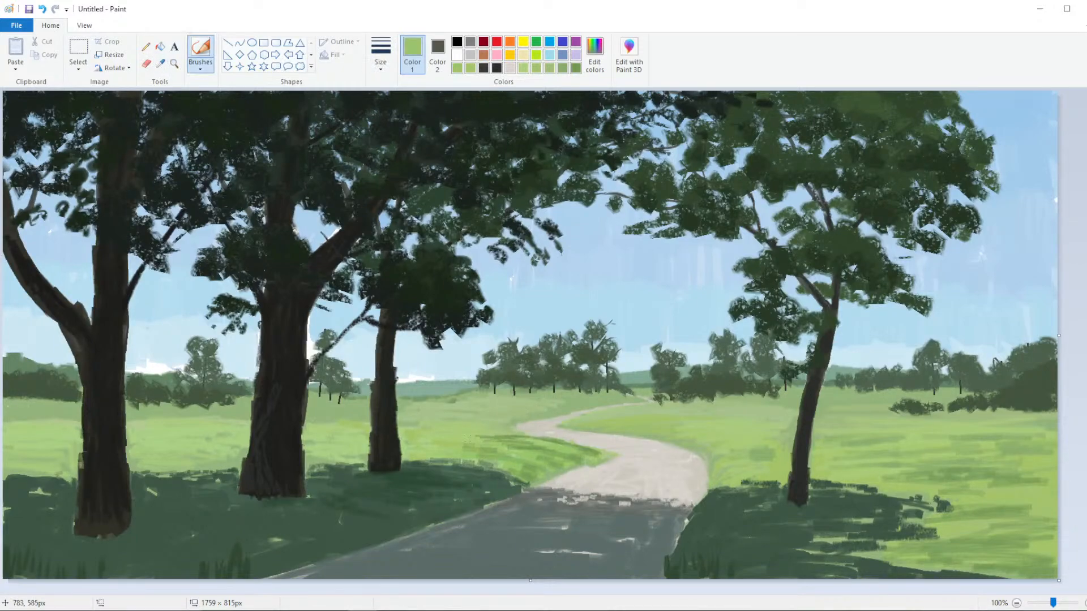
pyautogui.moveTo(527, 445); pyautogui.dragTo(483, 451)
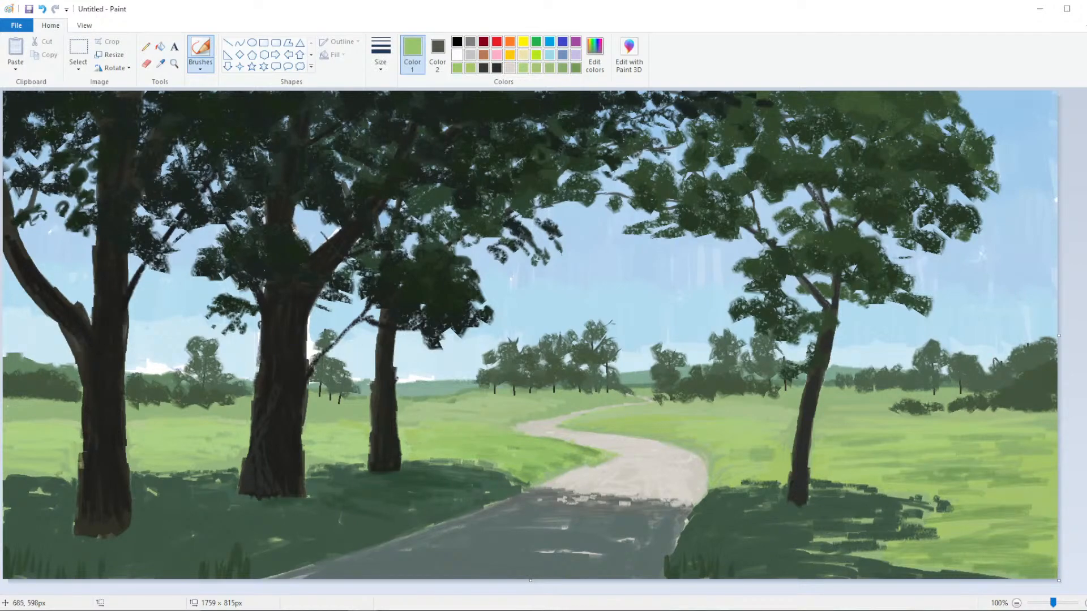
pyautogui.moveTo(413, 450); pyautogui.dragTo(403, 449)
pyautogui.moveTo(495, 464); pyautogui.dragTo(478, 464)
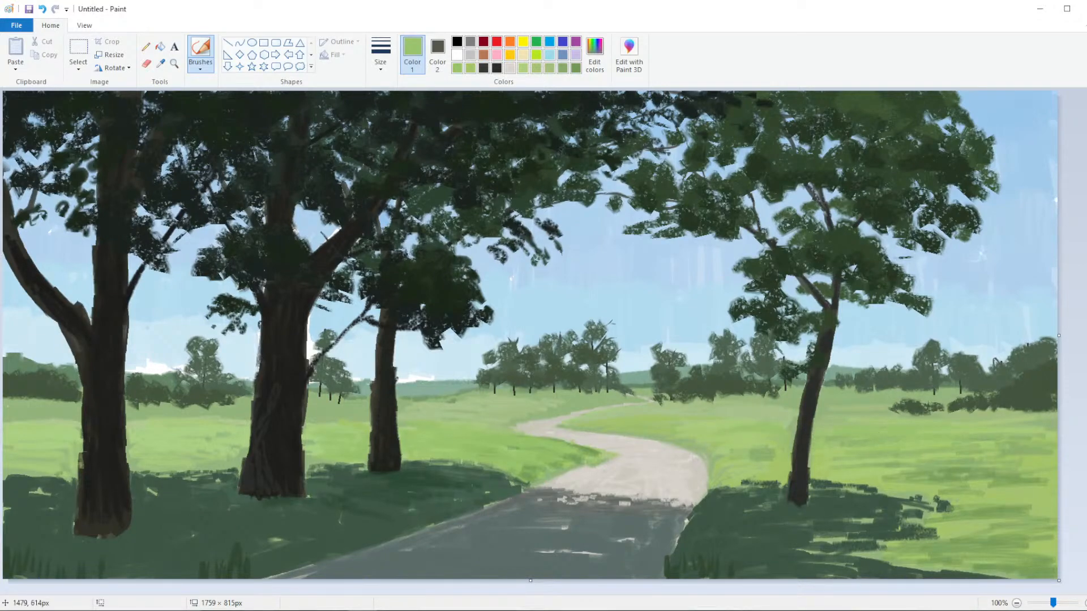
# Blend mid green strokes over the sunlit meadow around and beyond the rightmost tree, undoing the unwanted ones
pyautogui.moveTo(1007, 452); pyautogui.dragTo(1026, 452)
pyautogui.moveTo(925, 474); pyautogui.dragTo(1041, 484)
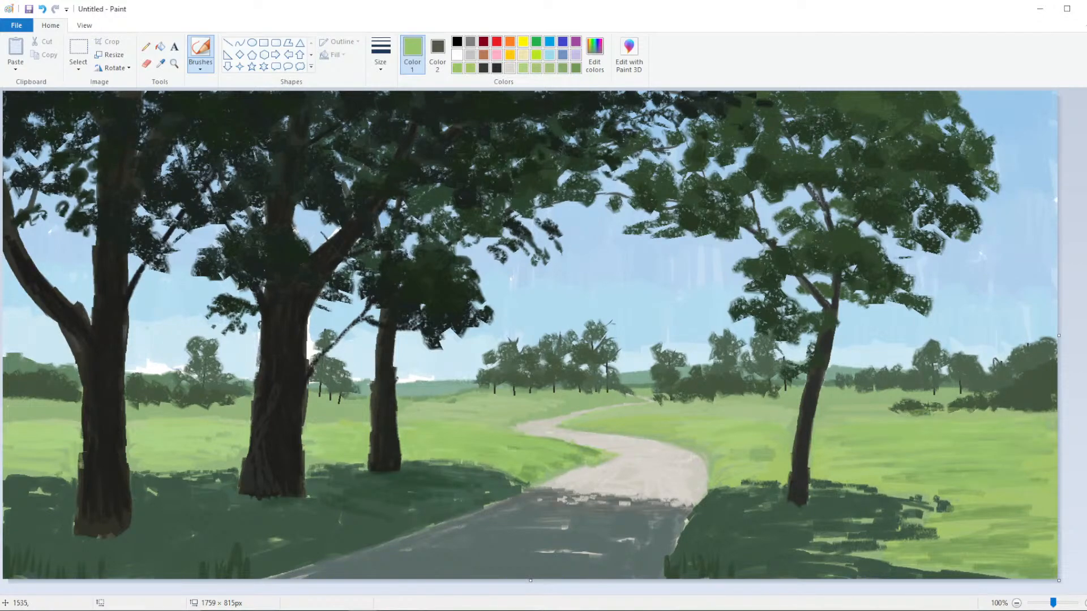
pyautogui.hotkey('ctrl', 'z')
pyautogui.hotkey('ctrl', 'z')
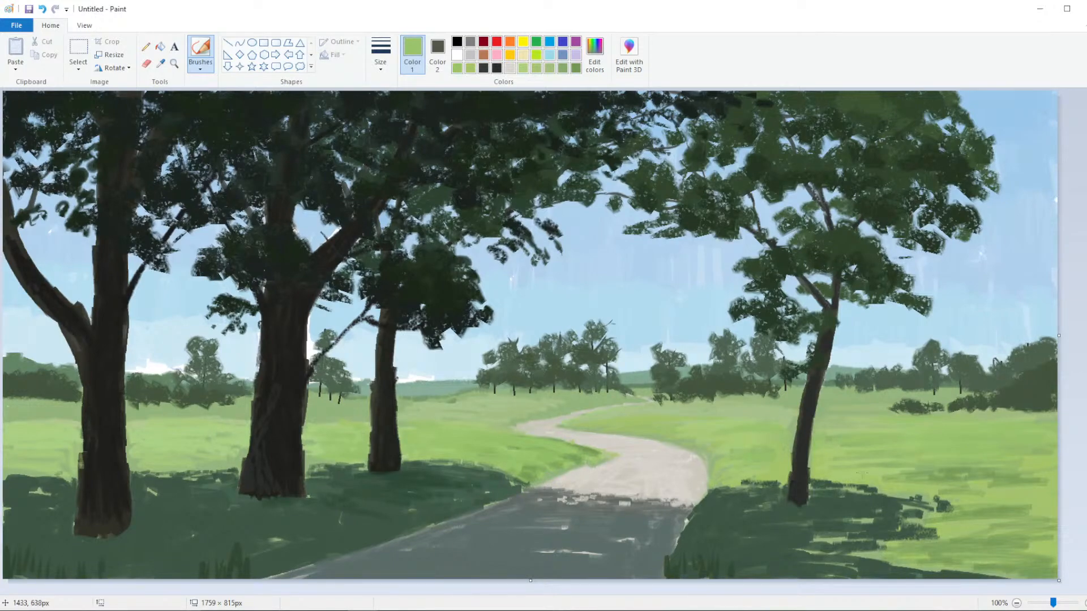
pyautogui.moveTo(909, 474)
pyautogui.mouseDown()
pyautogui.moveTo(1025, 480)
pyautogui.moveTo(945, 470)
pyautogui.mouseUp()
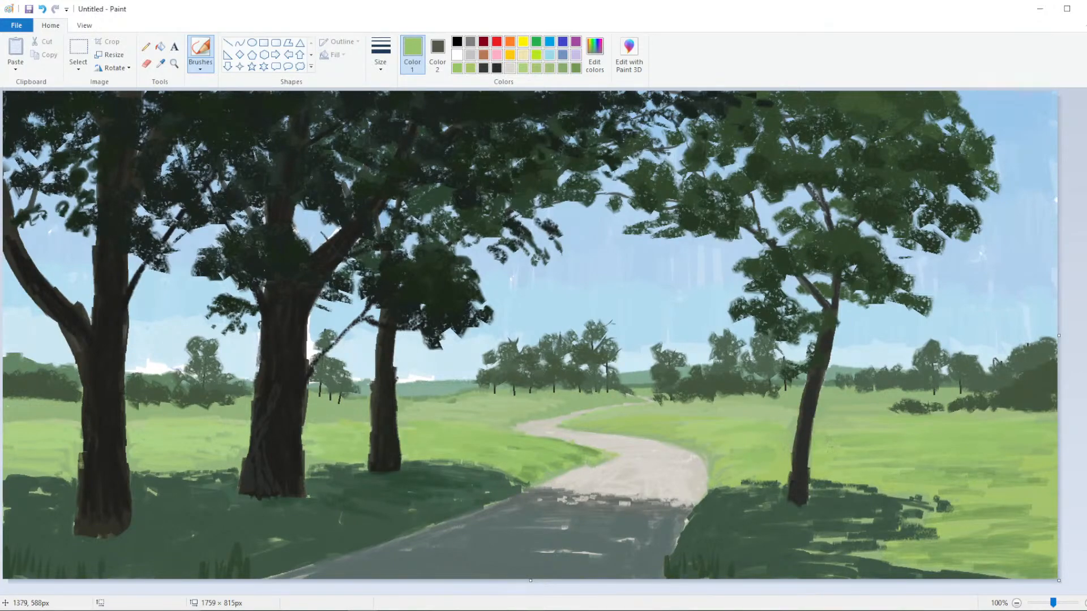
pyautogui.moveTo(811, 448); pyautogui.dragTo(808, 468)
pyautogui.scroll(-3, 624, 313)
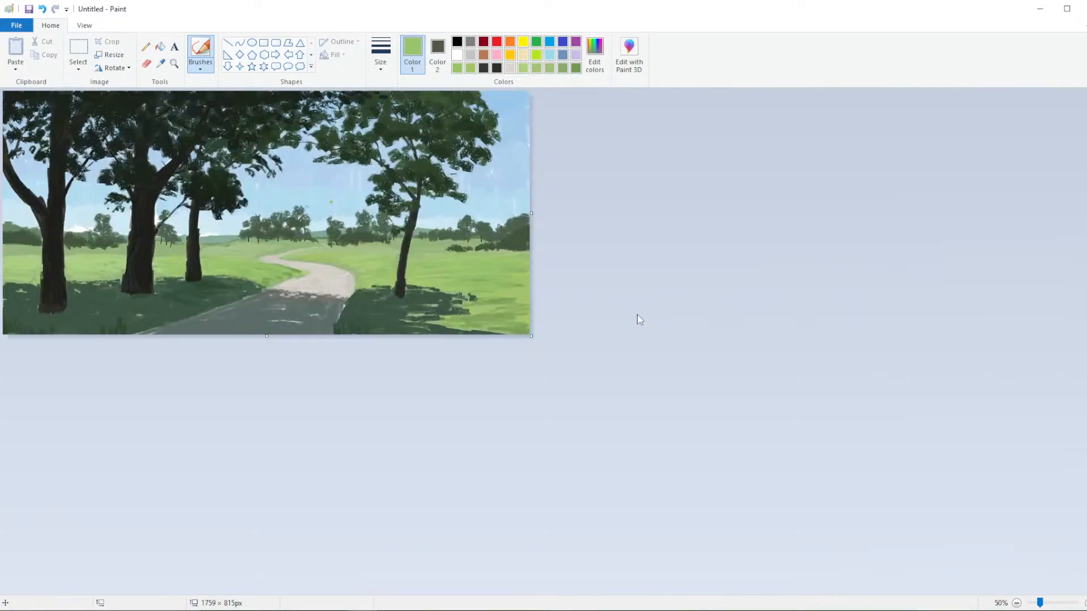
pyautogui.scroll(2, 624, 313)
pyautogui.scroll(1, 624, 308)
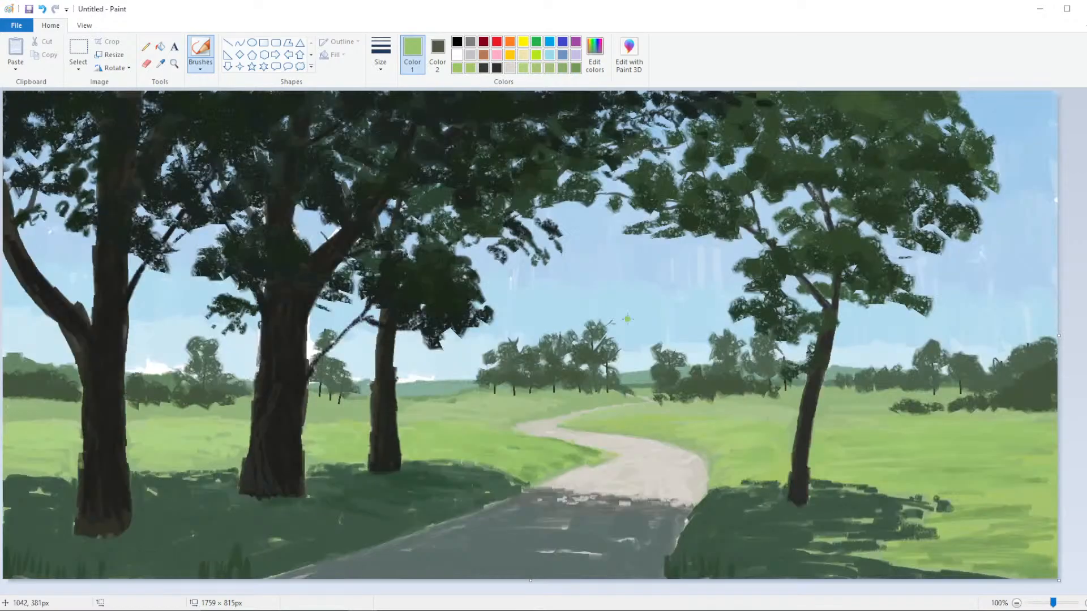
# Sample the dark green from the upper canopy and dab it into the overhanging foliage above the third tree with the widest brush
pyautogui.click(161, 63)
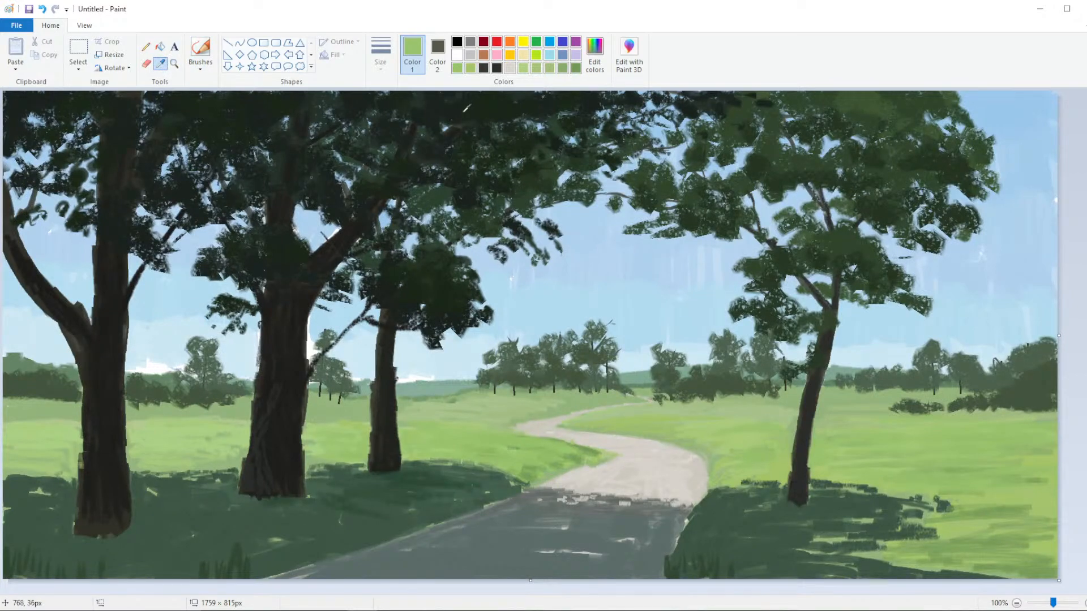
pyautogui.click(451, 104)
pyautogui.click(380, 54)
pyautogui.click(366, 158)
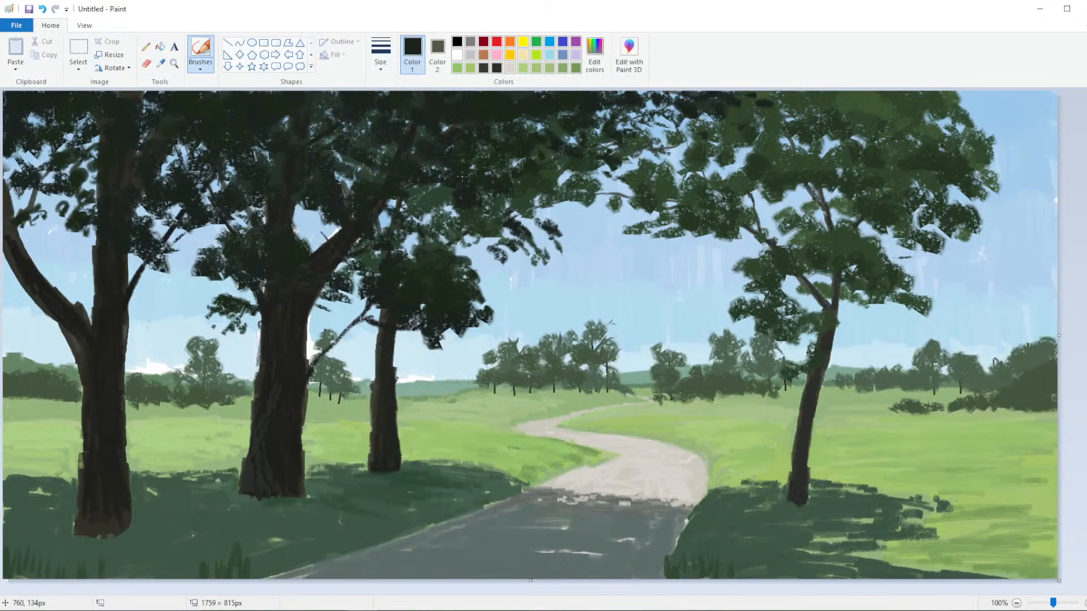
pyautogui.moveTo(491, 219); pyautogui.dragTo(500, 216)
pyautogui.moveTo(456, 200)
pyautogui.mouseDown()
pyautogui.moveTo(440, 205)
pyautogui.moveTo(445, 214)
pyautogui.moveTo(416, 195)
pyautogui.moveTo(439, 186)
pyautogui.moveTo(444, 212)
pyautogui.moveTo(456, 192)
pyautogui.mouseUp()
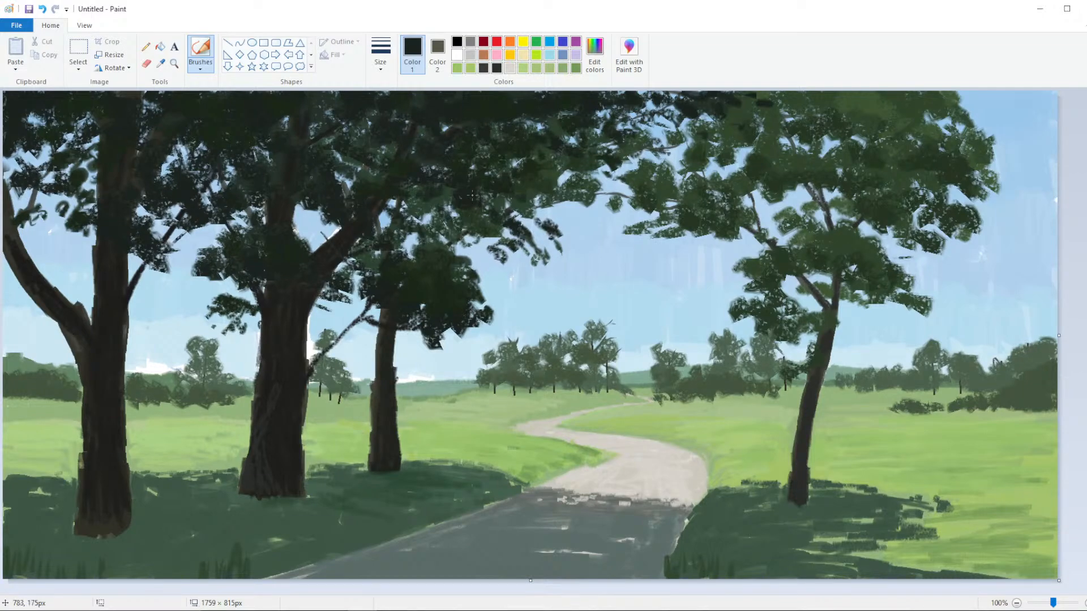
# Sample the rightmost tree's dark foliage green and paint leaves over its branch forks with the widest brush
pyautogui.click(161, 63)
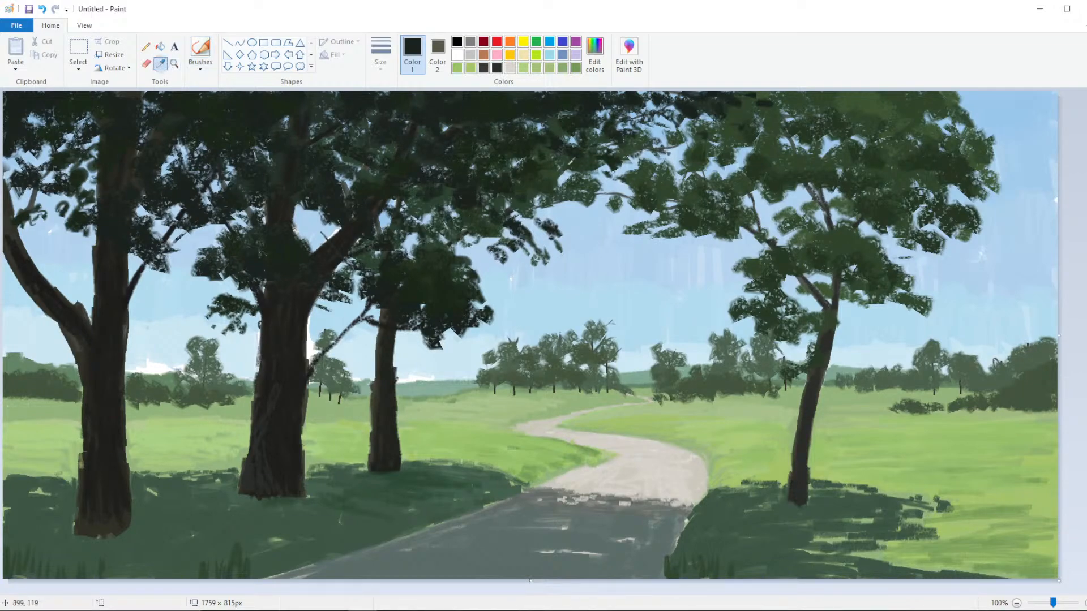
pyautogui.click(877, 160)
pyautogui.click(380, 56)
pyautogui.click(355, 164)
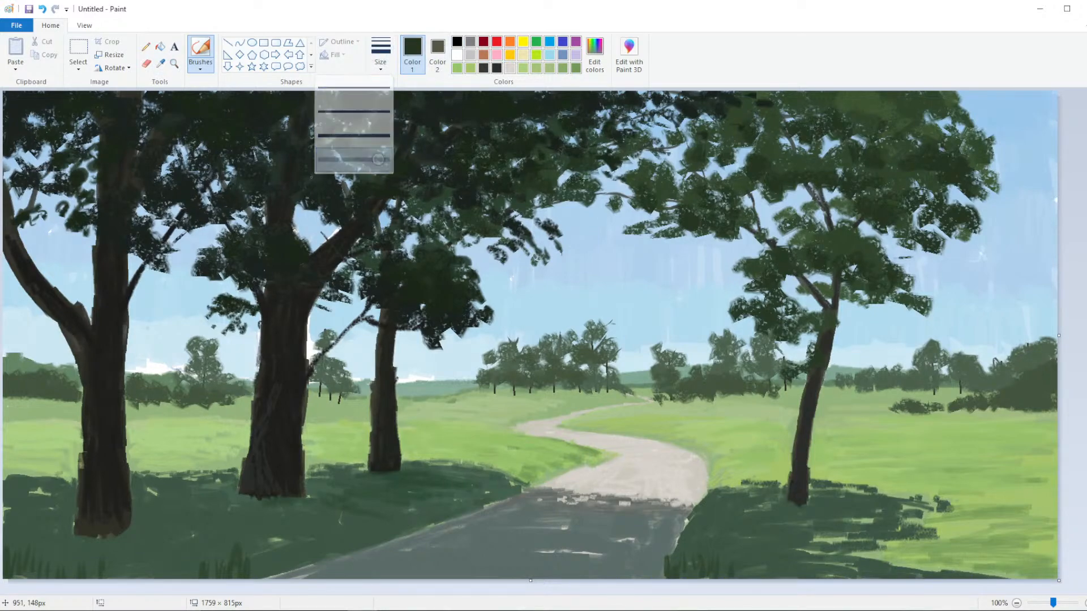
pyautogui.moveTo(822, 228)
pyautogui.mouseDown()
pyautogui.moveTo(806, 241)
pyautogui.moveTo(825, 239)
pyautogui.mouseUp()
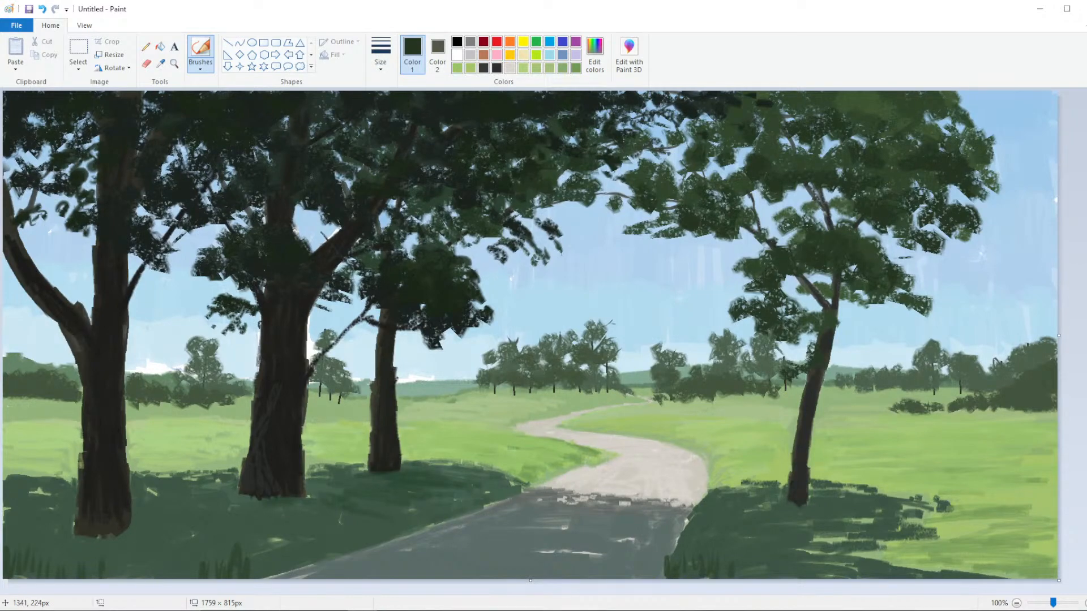
pyautogui.moveTo(807, 225)
pyautogui.mouseDown()
pyautogui.moveTo(788, 219)
pyautogui.moveTo(789, 184)
pyautogui.moveTo(803, 189)
pyautogui.moveTo(788, 198)
pyautogui.moveTo(832, 192)
pyautogui.moveTo(832, 204)
pyautogui.moveTo(814, 183)
pyautogui.mouseUp()
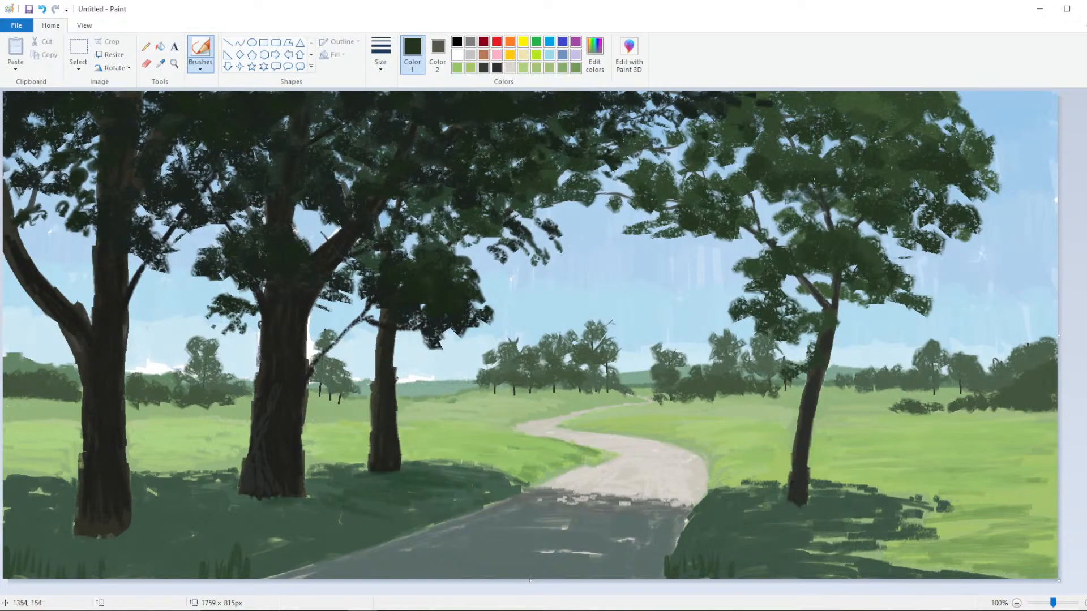
# Mix a darker green (RGB 26, 38, 23) and shade the undersides of the rightmost tree's lower and outer leaf clusters
pyautogui.click(595, 54)
pyautogui.click(678, 328)
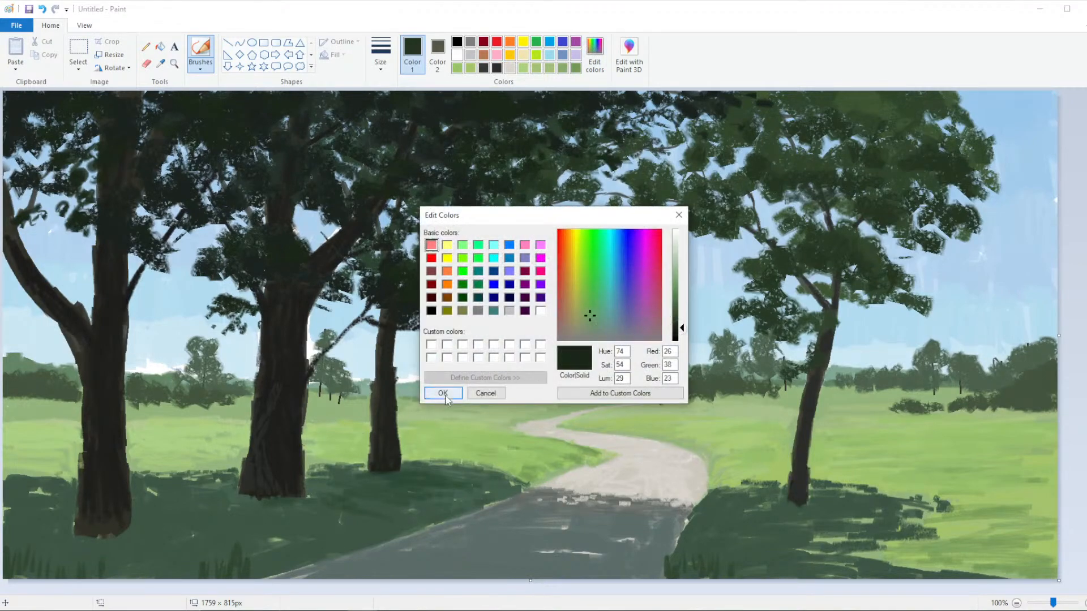
pyautogui.click(443, 393)
pyautogui.moveTo(809, 308)
pyautogui.mouseDown()
pyautogui.moveTo(807, 326)
pyautogui.moveTo(827, 318)
pyautogui.moveTo(804, 336)
pyautogui.moveTo(768, 310)
pyautogui.moveTo(790, 271)
pyautogui.moveTo(810, 265)
pyautogui.moveTo(849, 266)
pyautogui.moveTo(869, 283)
pyautogui.moveTo(853, 263)
pyautogui.moveTo(884, 222)
pyautogui.moveTo(865, 244)
pyautogui.moveTo(902, 293)
pyautogui.mouseUp()
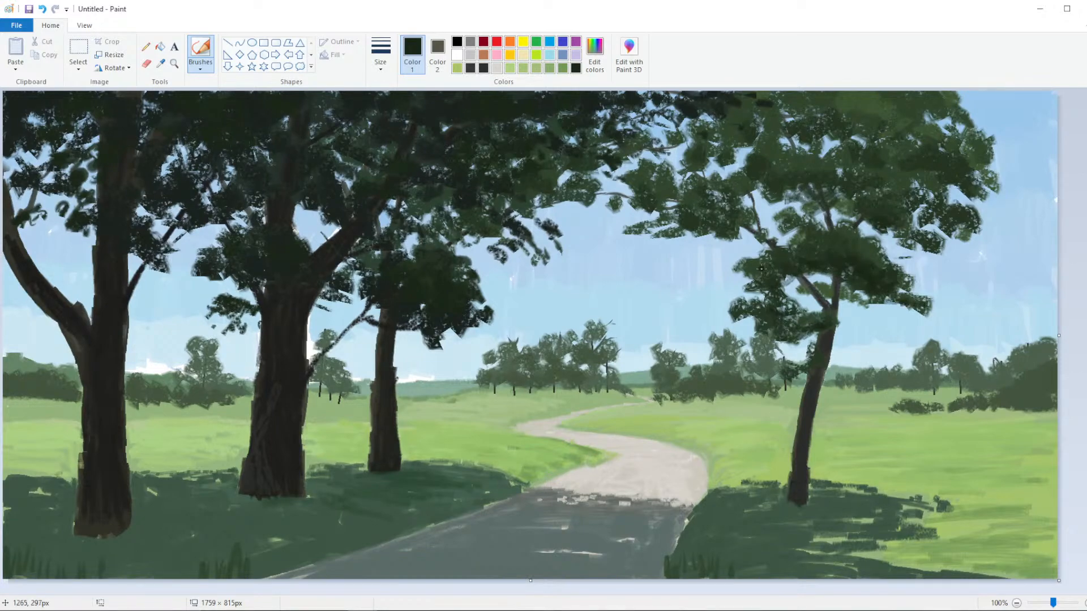
pyautogui.moveTo(761, 269)
pyautogui.mouseDown()
pyautogui.moveTo(744, 294)
pyautogui.moveTo(782, 293)
pyautogui.mouseUp()
pyautogui.moveTo(858, 248)
pyautogui.mouseDown()
pyautogui.moveTo(933, 177)
pyautogui.moveTo(914, 185)
pyautogui.moveTo(938, 185)
pyautogui.moveTo(927, 196)
pyautogui.moveTo(795, 171)
pyautogui.moveTo(858, 151)
pyautogui.moveTo(886, 167)
pyautogui.moveTo(872, 160)
pyautogui.moveTo(895, 159)
pyautogui.moveTo(906, 174)
pyautogui.moveTo(967, 167)
pyautogui.moveTo(946, 230)
pyautogui.moveTo(903, 219)
pyautogui.moveTo(932, 243)
pyautogui.mouseUp()
pyautogui.moveTo(753, 192)
pyautogui.mouseDown()
pyautogui.moveTo(760, 183)
pyautogui.moveTo(785, 192)
pyautogui.moveTo(773, 170)
pyautogui.moveTo(781, 164)
pyautogui.moveTo(803, 179)
pyautogui.moveTo(676, 222)
pyautogui.moveTo(729, 229)
pyautogui.moveTo(652, 196)
pyautogui.moveTo(677, 198)
pyautogui.mouseUp()
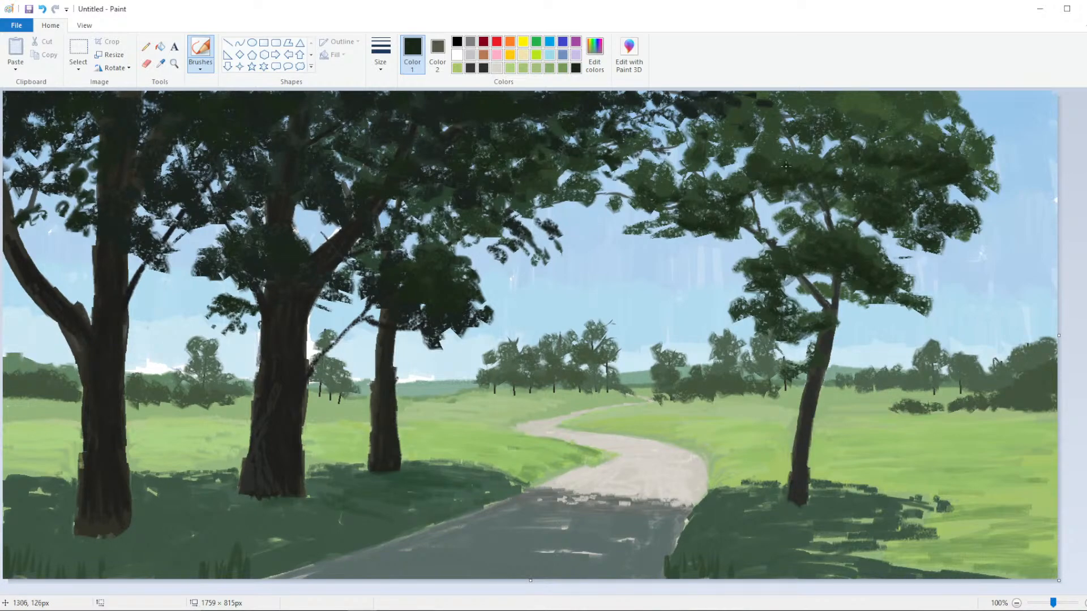
# Shade the rightmost tree's upper crown and the overhanging foliage beside it with dark green, using the second-widest brush
pyautogui.click(384, 69)
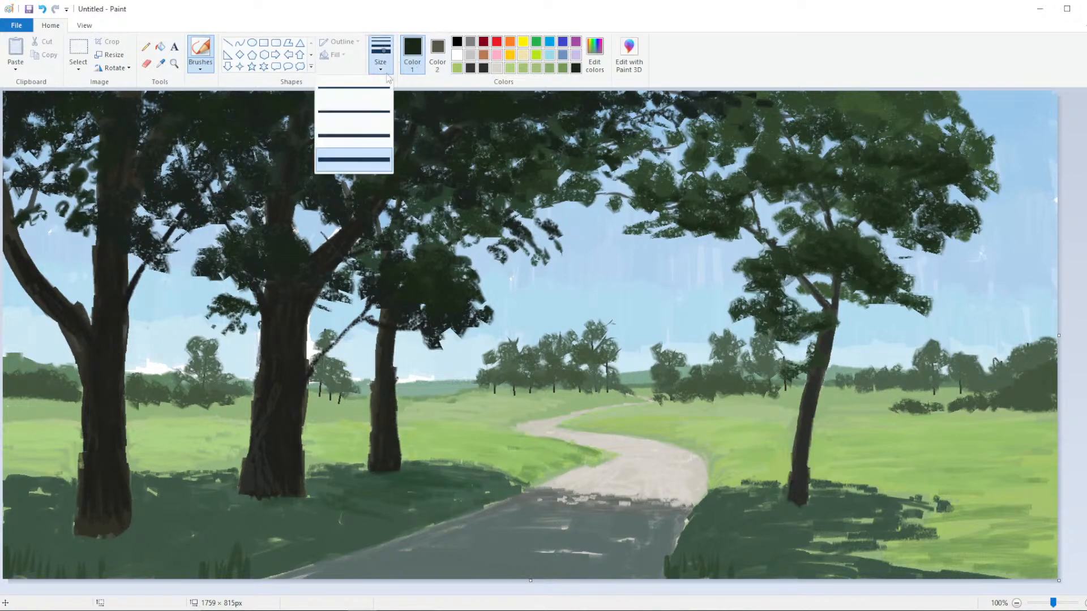
pyautogui.click(354, 135)
pyautogui.moveTo(852, 124)
pyautogui.mouseDown()
pyautogui.moveTo(874, 138)
pyautogui.moveTo(879, 127)
pyautogui.moveTo(904, 134)
pyautogui.mouseUp()
pyautogui.moveTo(825, 120)
pyautogui.mouseDown()
pyautogui.moveTo(917, 142)
pyautogui.moveTo(926, 133)
pyautogui.moveTo(807, 120)
pyautogui.moveTo(761, 133)
pyautogui.moveTo(781, 120)
pyautogui.moveTo(758, 119)
pyautogui.moveTo(806, 140)
pyautogui.moveTo(798, 152)
pyautogui.moveTo(838, 142)
pyautogui.moveTo(827, 154)
pyautogui.moveTo(848, 137)
pyautogui.moveTo(905, 143)
pyautogui.moveTo(919, 122)
pyautogui.moveTo(908, 113)
pyautogui.moveTo(932, 115)
pyautogui.mouseUp()
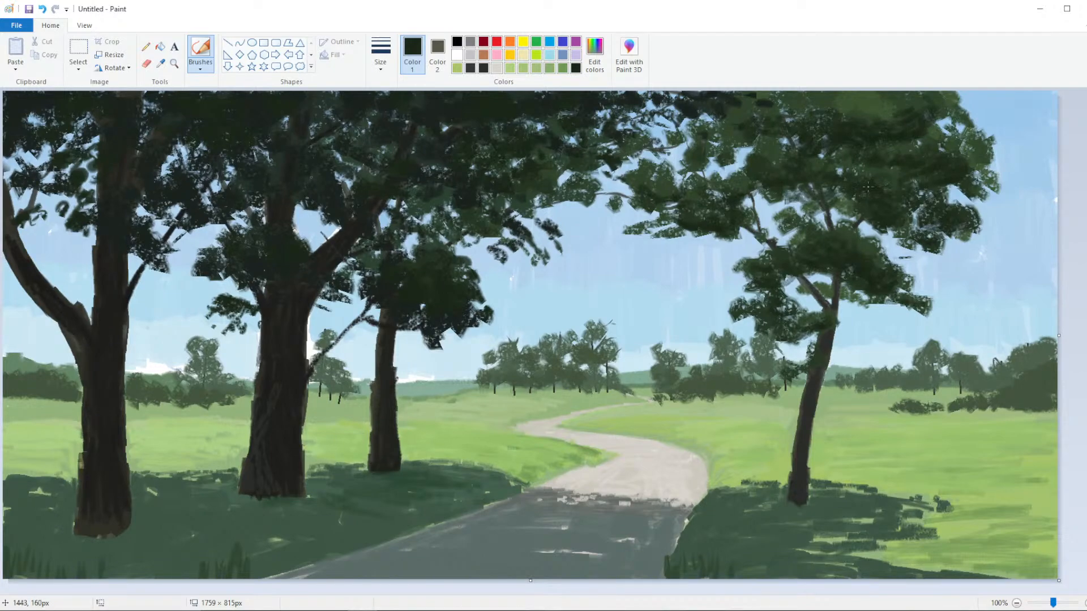
pyautogui.moveTo(886, 167); pyautogui.dragTo(861, 179)
pyautogui.moveTo(512, 189)
pyautogui.mouseDown()
pyautogui.moveTo(527, 210)
pyautogui.moveTo(541, 196)
pyautogui.moveTo(580, 196)
pyautogui.moveTo(541, 173)
pyautogui.moveTo(561, 152)
pyautogui.moveTo(591, 170)
pyautogui.moveTo(632, 151)
pyautogui.mouseUp()
pyautogui.moveTo(453, 219)
pyautogui.mouseDown()
pyautogui.moveTo(445, 203)
pyautogui.moveTo(458, 237)
pyautogui.moveTo(512, 233)
pyautogui.mouseUp()
pyautogui.moveTo(702, 156)
pyautogui.mouseDown()
pyautogui.moveTo(746, 125)
pyautogui.moveTo(780, 148)
pyautogui.mouseUp()
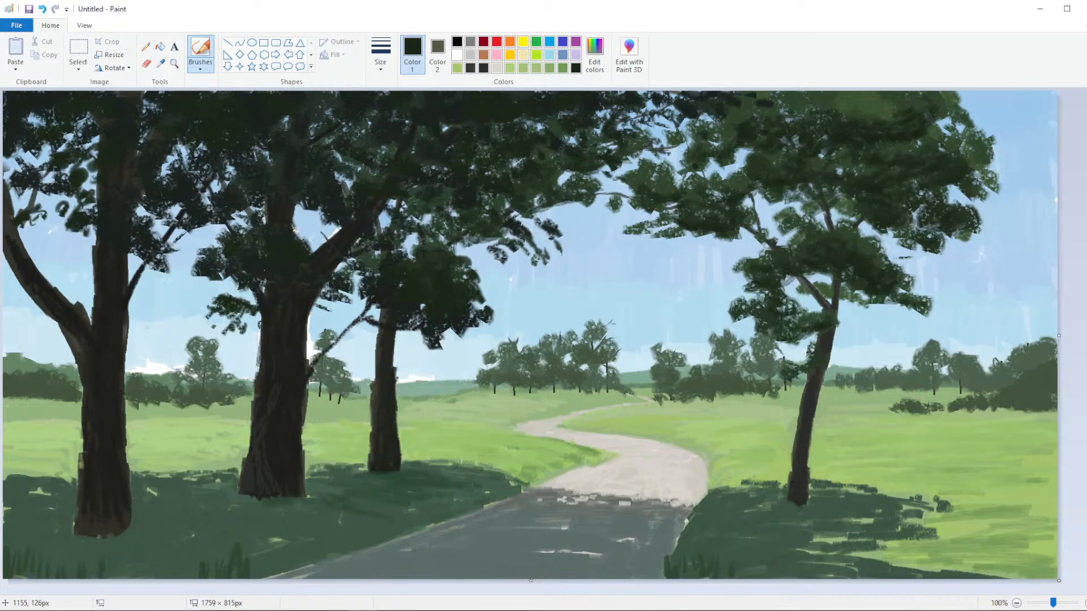
# Mix a muted olive (RGB 133, 137, 103) and try a highlight stroke at the base of the second tree's trunk
pyautogui.click(595, 54)
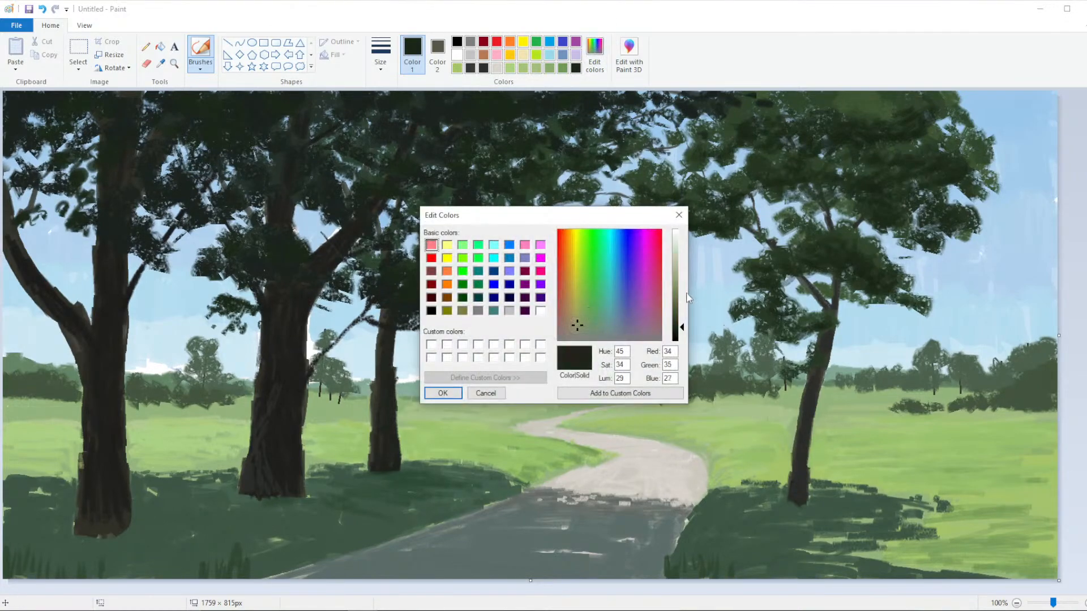
pyautogui.click(683, 269)
pyautogui.click(682, 283)
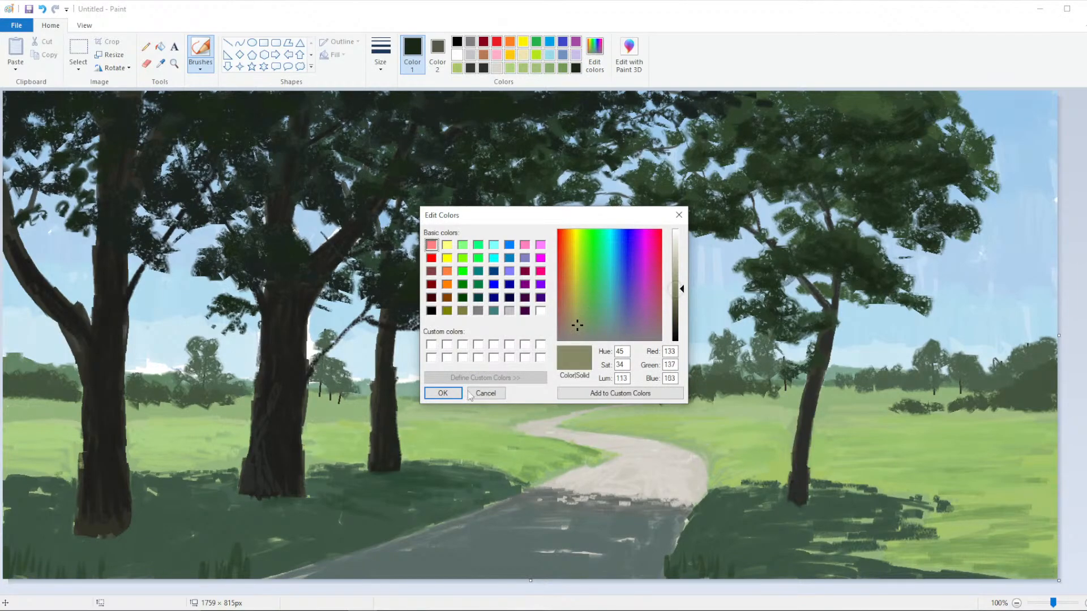
pyautogui.click(443, 392)
pyautogui.moveTo(246, 482); pyautogui.dragTo(246, 465)
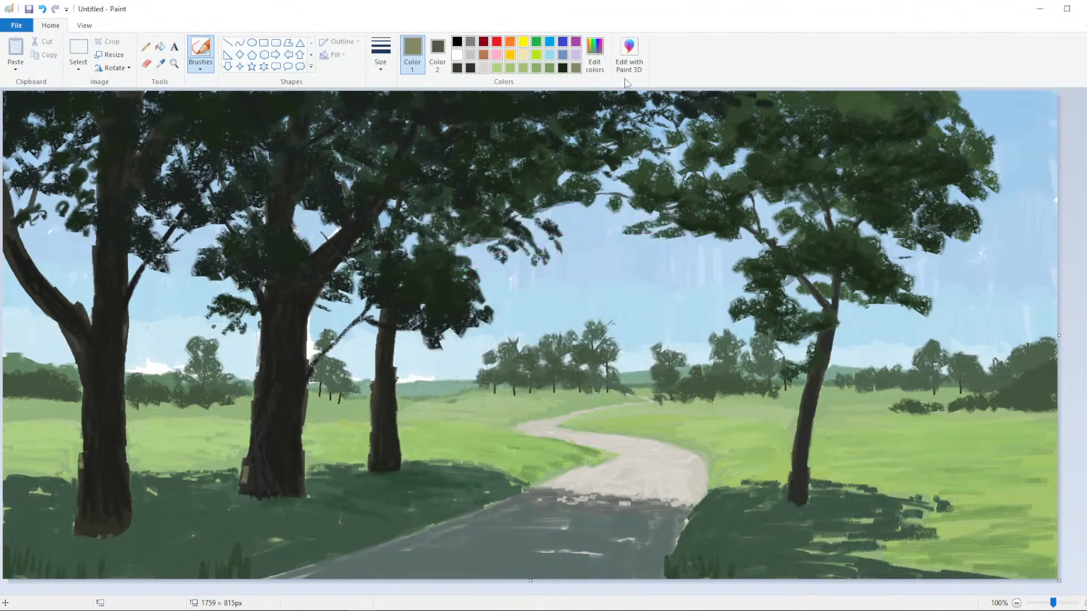
# Lighten the olive to a pale grey-green and dab light onto the second trunk's sunlit edge with the widest brush
pyautogui.click(594, 54)
pyautogui.click(683, 261)
pyautogui.click(460, 399)
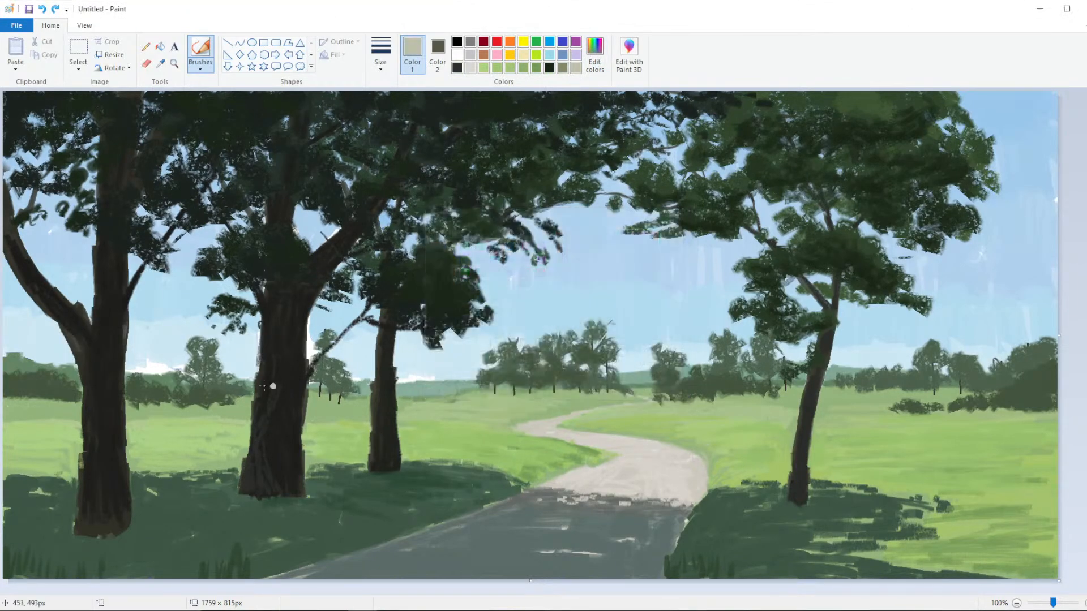
pyautogui.click(389, 67)
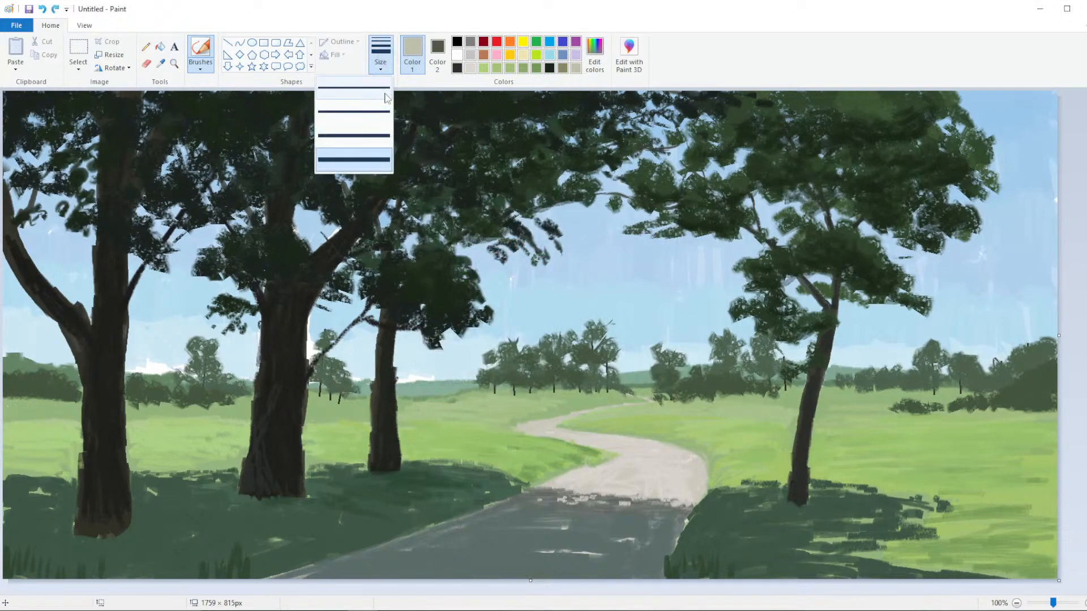
pyautogui.click(354, 156)
pyautogui.moveTo(259, 390)
pyautogui.mouseDown()
pyautogui.moveTo(261, 357)
pyautogui.moveTo(256, 393)
pyautogui.mouseUp()
# Mix a still paler grey-green and extend the dappled light down the middle of the second tree's trunk
pyautogui.click(594, 54)
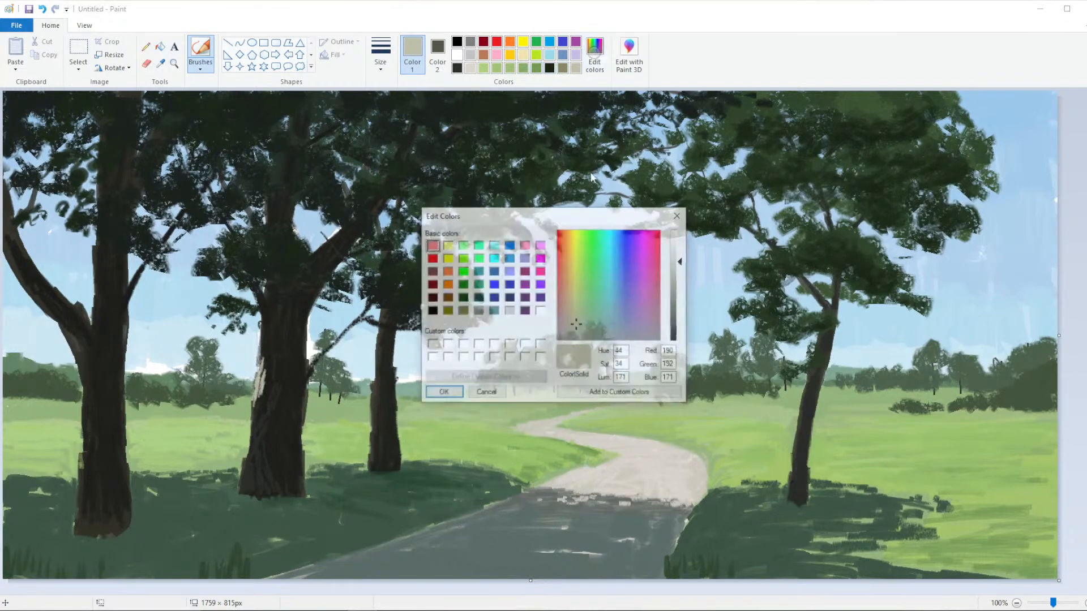
pyautogui.click(443, 393)
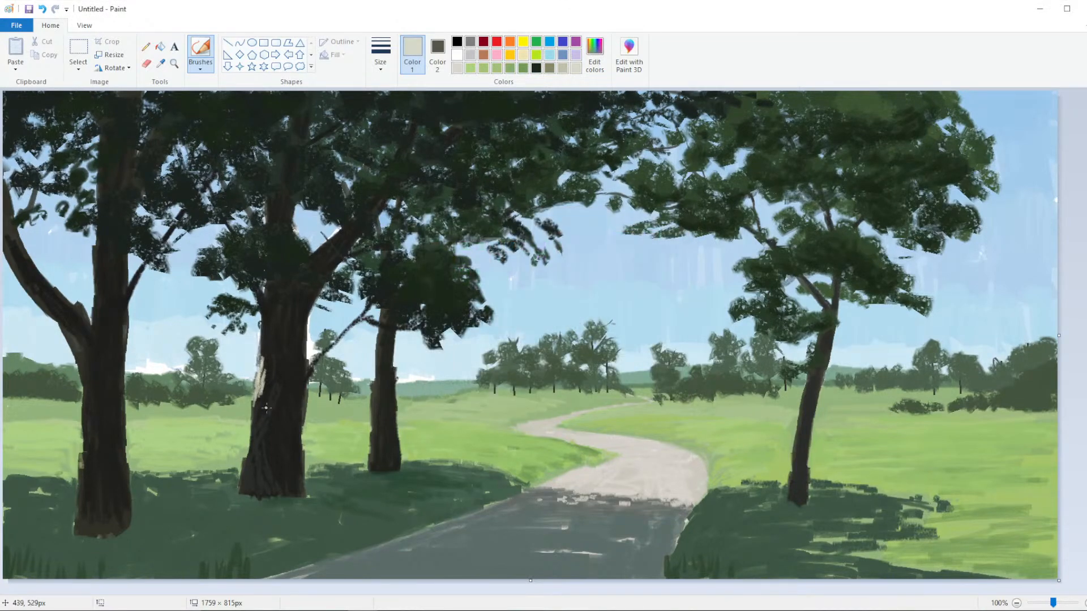
pyautogui.moveTo(262, 386); pyautogui.dragTo(266, 422)
# Mix a mid olive (RGB 153, 155, 121) and add softer light patches to the lower part of the second trunk
pyautogui.click(594, 55)
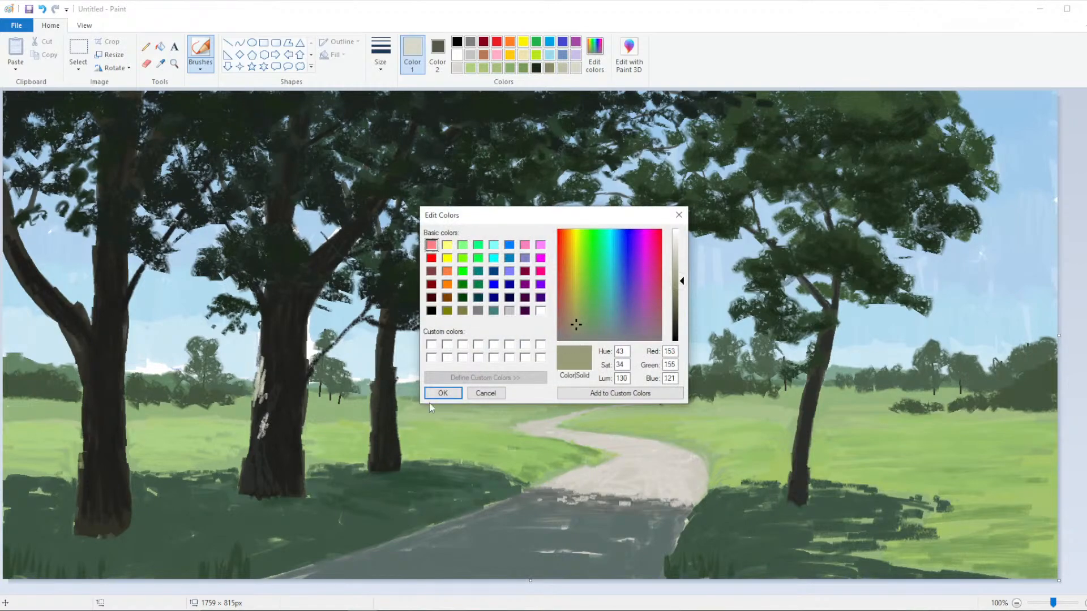
pyautogui.click(443, 395)
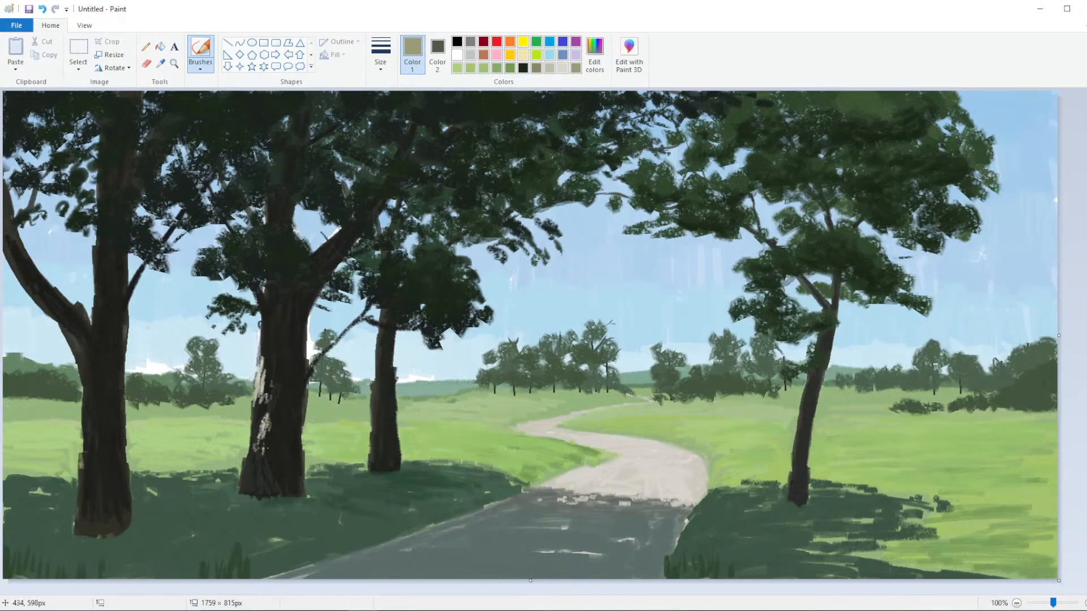
pyautogui.moveTo(256, 459); pyautogui.dragTo(271, 441)
pyautogui.scroll(-2, 292, 413)
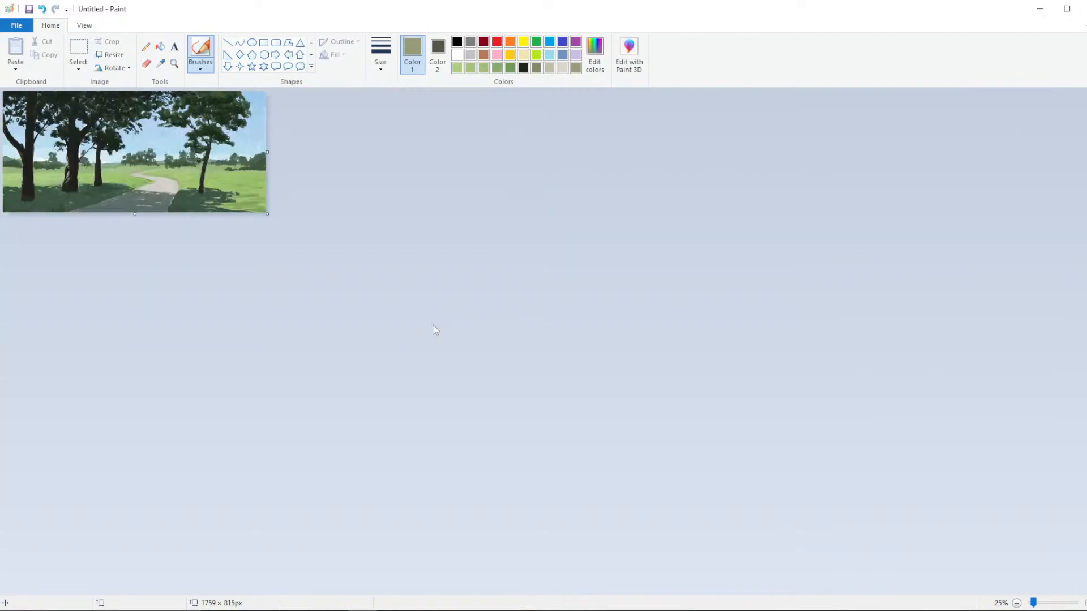
pyautogui.scroll(2, 435, 330)
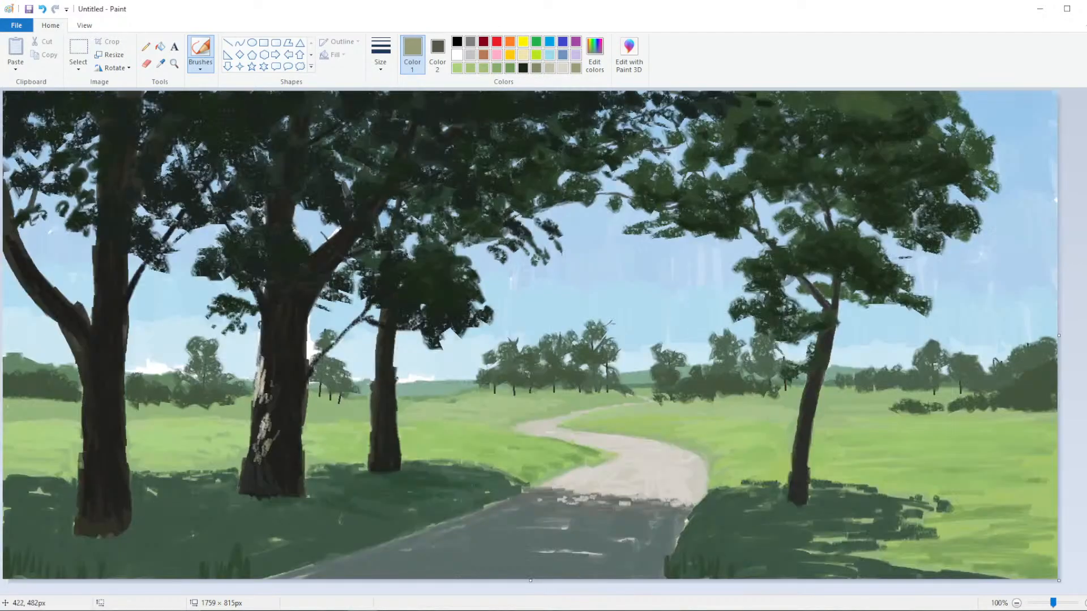
# Darken the olive to a grey-olive, undo the last stroke and paint midtones beside the second trunk's upper highlight
pyautogui.click(595, 56)
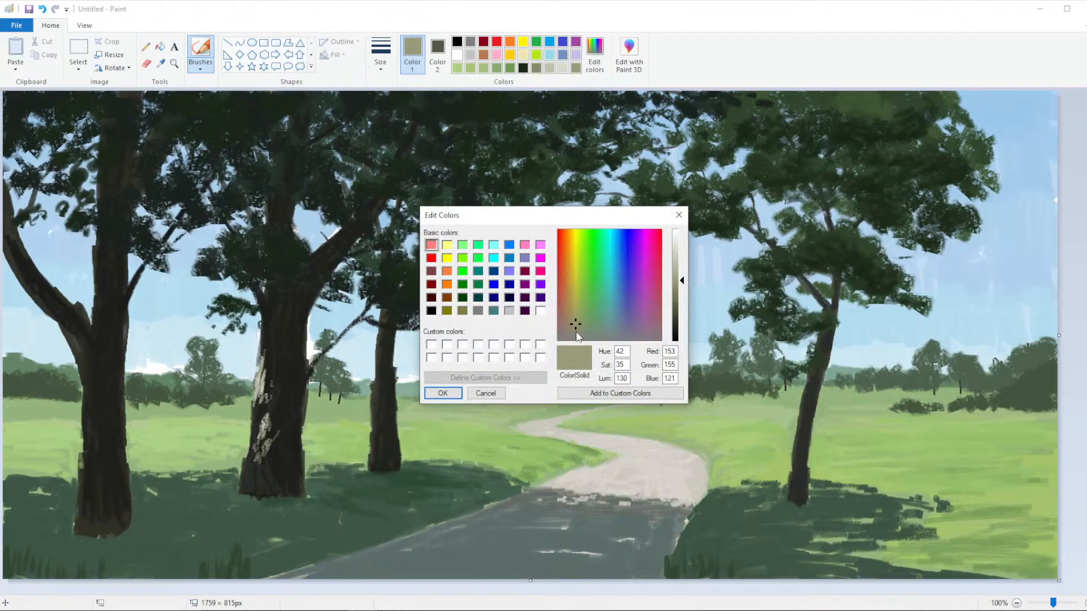
pyautogui.moveTo(681, 280); pyautogui.dragTo(682, 294)
pyautogui.click(442, 393)
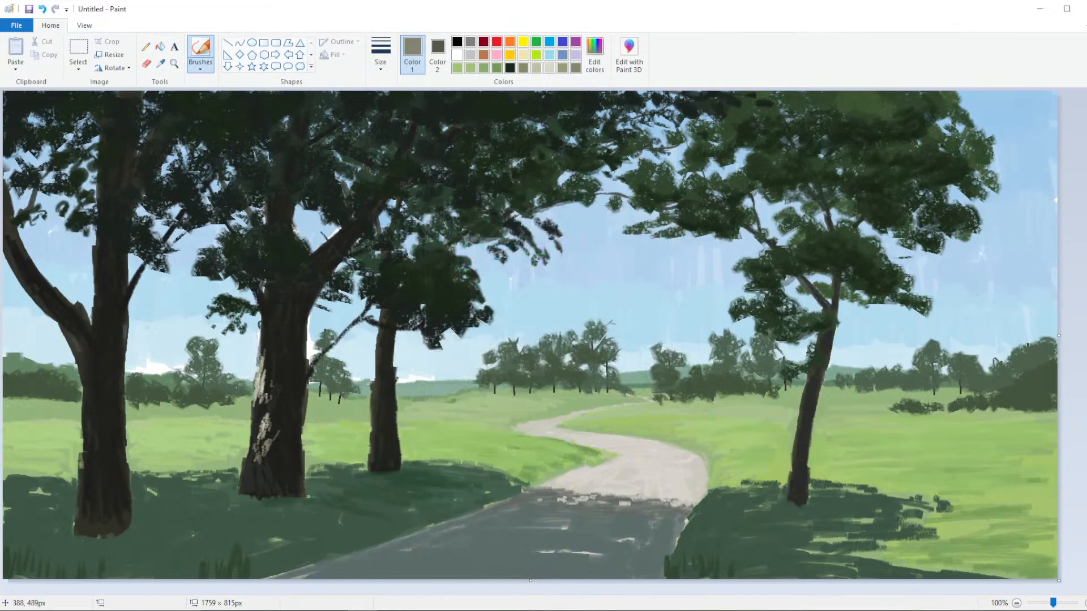
pyautogui.hotkey('ctrl', 'z')
pyautogui.moveTo(259, 375)
pyautogui.mouseDown()
pyautogui.moveTo(267, 356)
pyautogui.moveTo(265, 390)
pyautogui.moveTo(275, 394)
pyautogui.moveTo(271, 356)
pyautogui.moveTo(267, 409)
pyautogui.moveTo(279, 361)
pyautogui.mouseUp()
# Mix a dark grey-brown and break up the second trunk's highlights with bark lines, using the second-thinnest brush
pyautogui.click(381, 53)
pyautogui.click(355, 111)
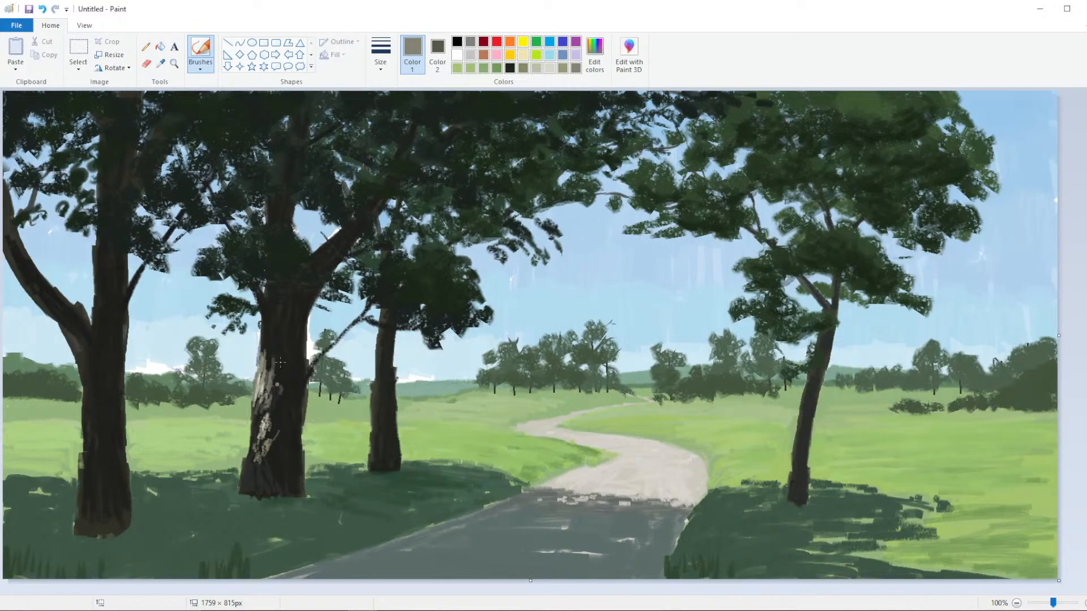
pyautogui.click(160, 62)
pyautogui.click(594, 53)
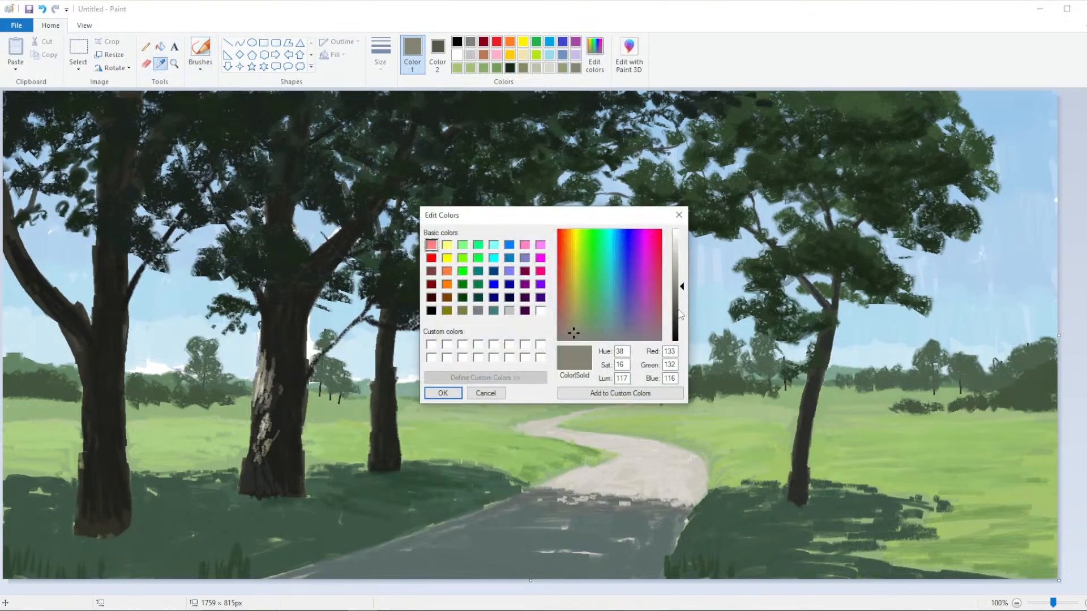
pyautogui.click(443, 392)
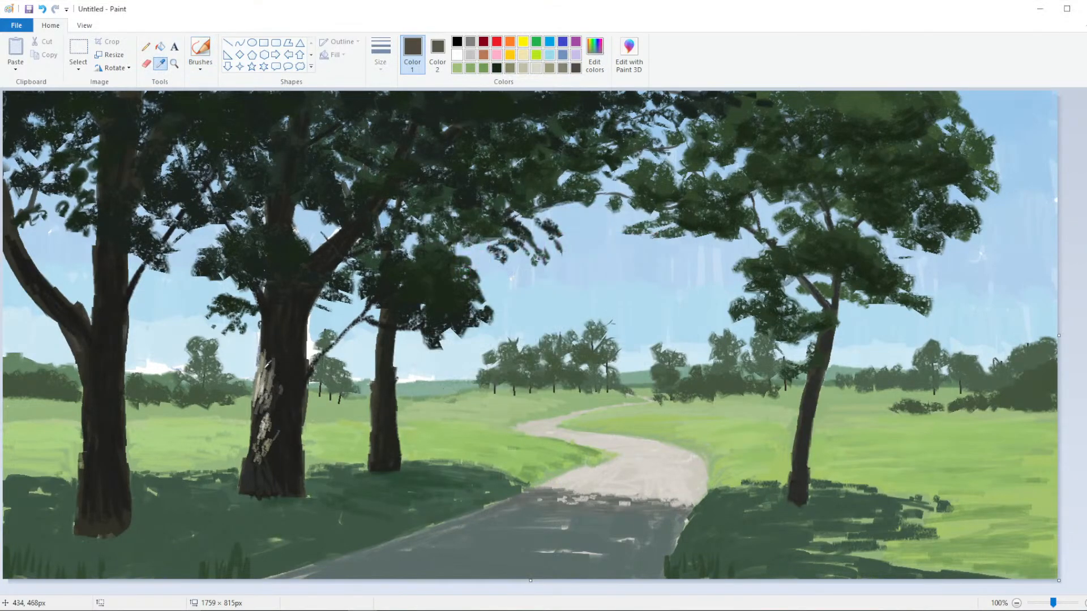
pyautogui.click(200, 51)
pyautogui.moveTo(269, 374)
pyautogui.mouseDown()
pyautogui.moveTo(267, 356)
pyautogui.moveTo(255, 364)
pyautogui.moveTo(278, 403)
pyautogui.moveTo(261, 435)
pyautogui.moveTo(269, 439)
pyautogui.mouseUp()
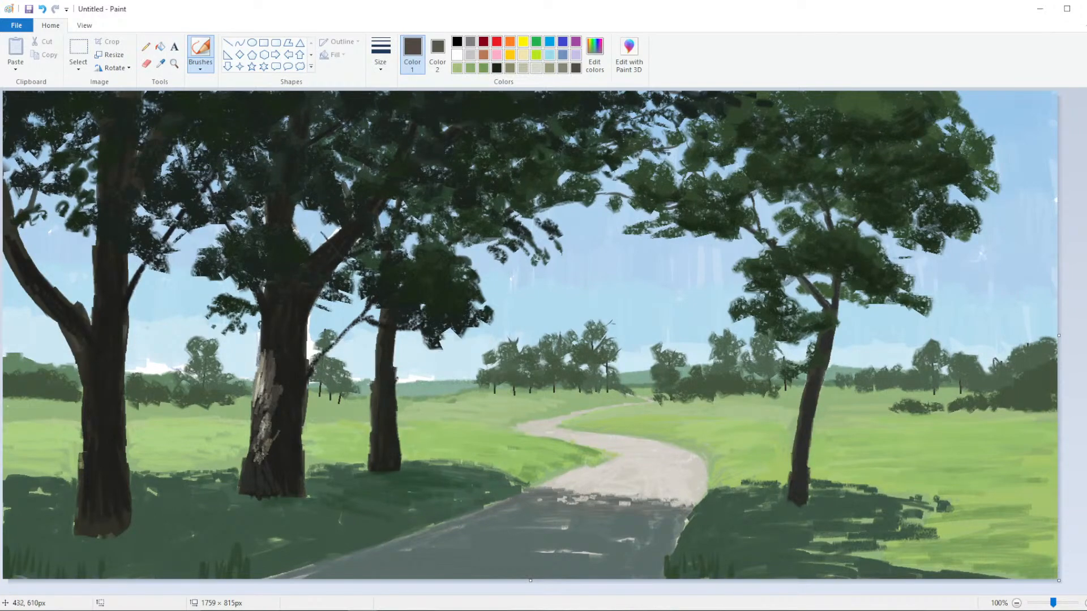
# Mix a dark grey (RGB 57, 57, 53) and break up the second trunk's highlights with bark lines, using the second-thinnest brush
pyautogui.click(595, 53)
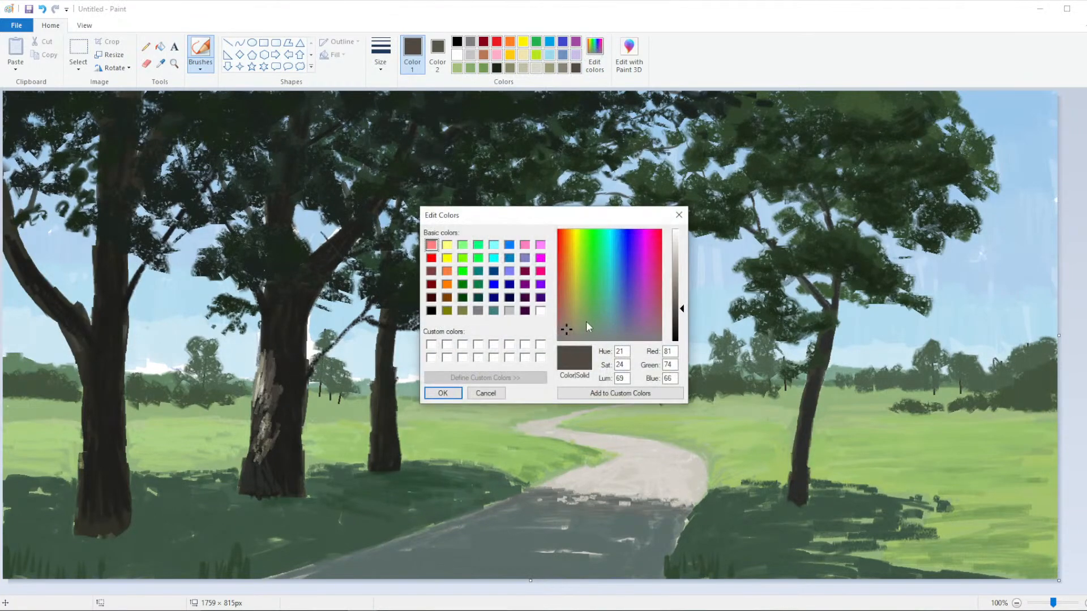
pyautogui.click(574, 336)
pyautogui.click(674, 317)
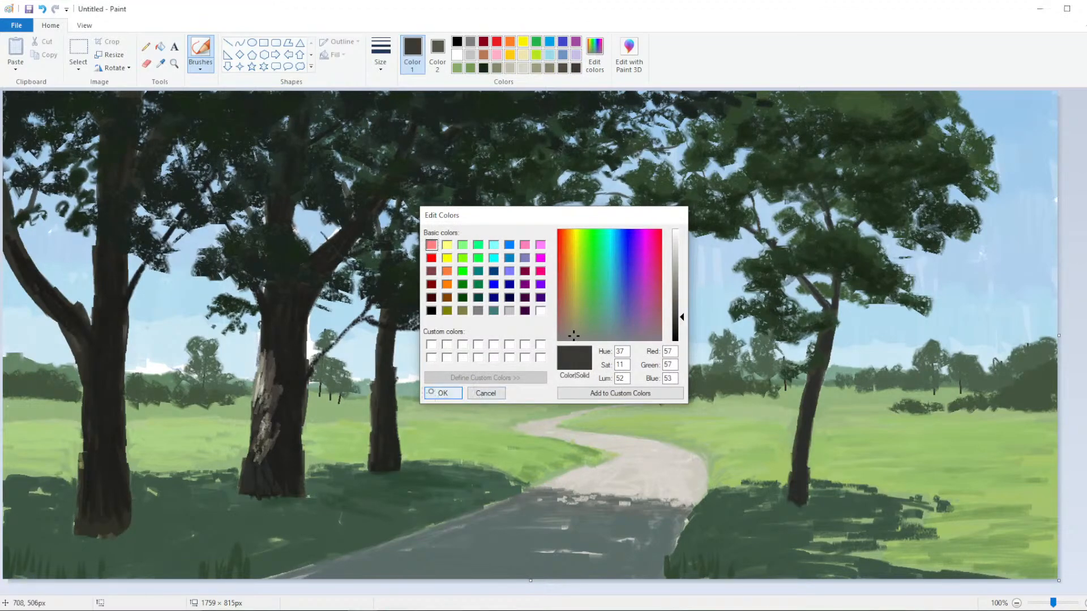
pyautogui.click(442, 393)
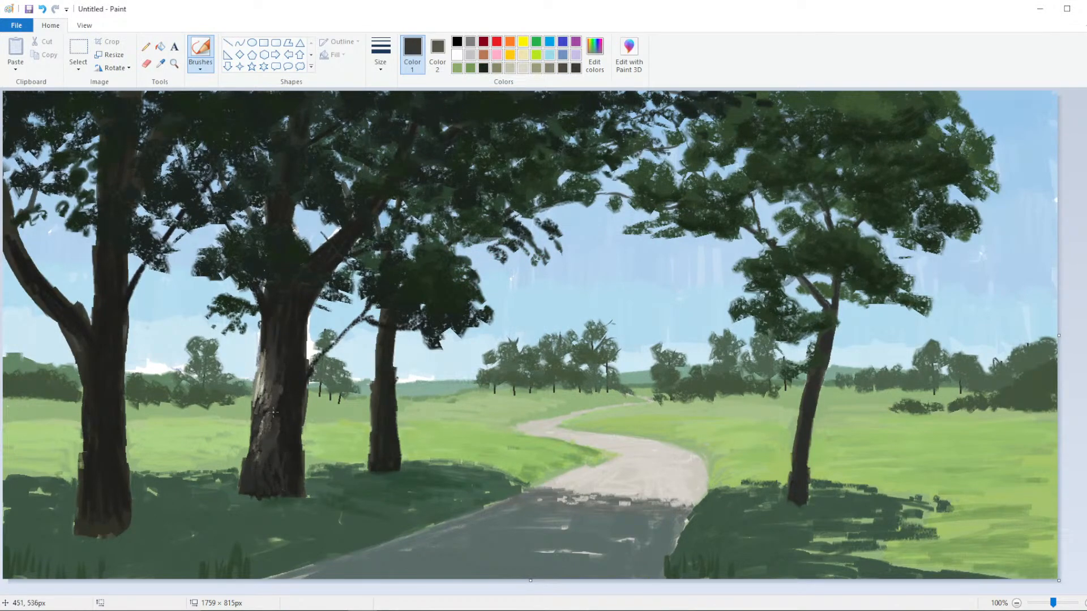
pyautogui.click(380, 57)
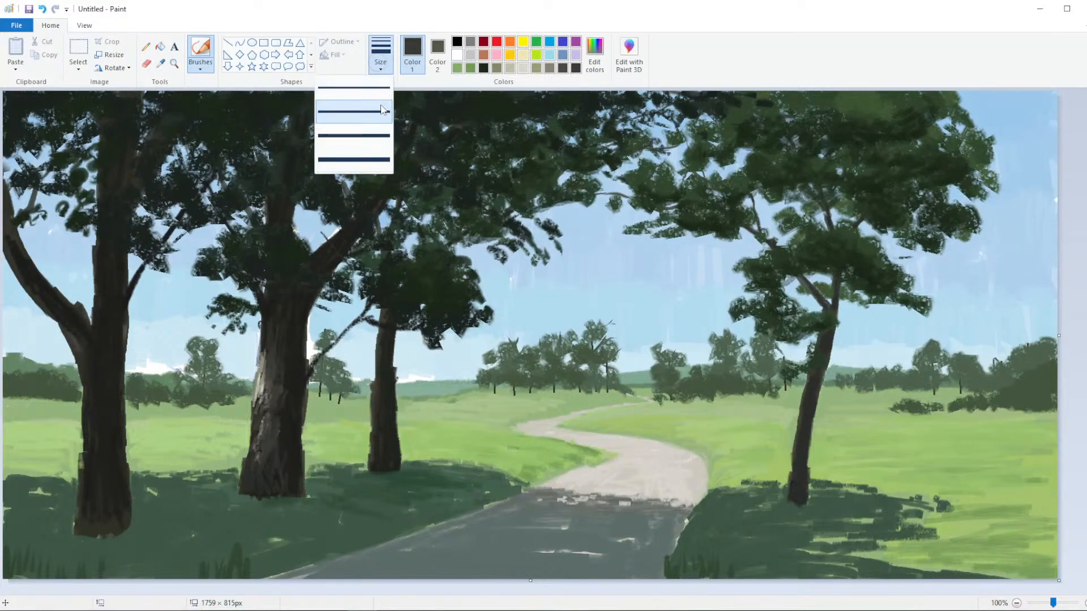
pyautogui.click(353, 109)
pyautogui.moveTo(260, 378); pyautogui.dragTo(264, 377)
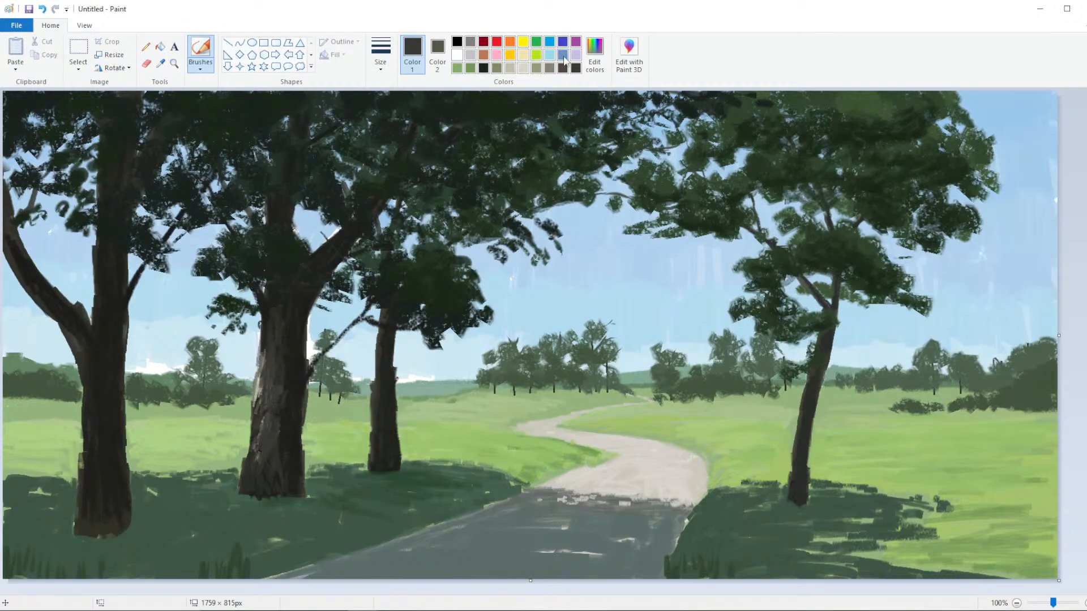
# Mix near-black greys (RGB 34, 34, 32 and 26, 28, 23) and paint darker bark cracks across the second tree's trunk
pyautogui.click(595, 54)
pyautogui.click(459, 394)
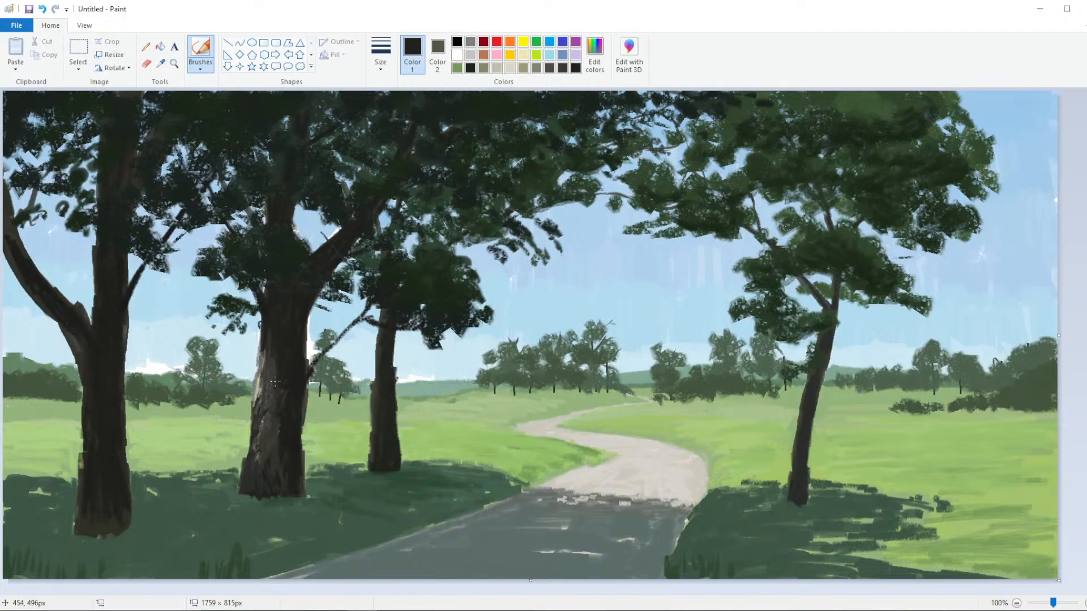
pyautogui.moveTo(275, 382); pyautogui.dragTo(269, 376)
pyautogui.click(594, 54)
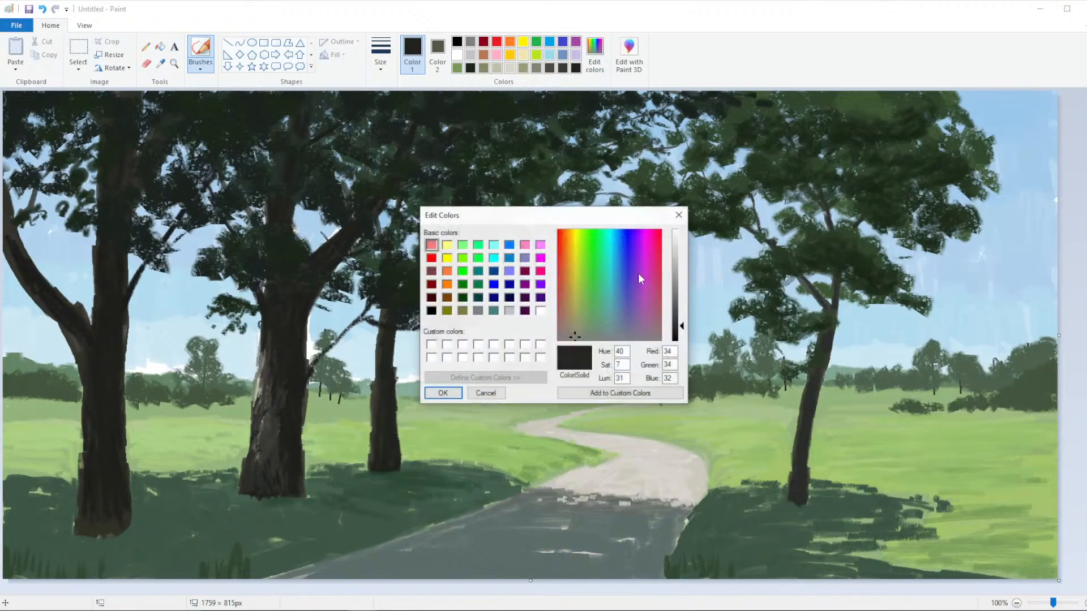
pyautogui.click(441, 392)
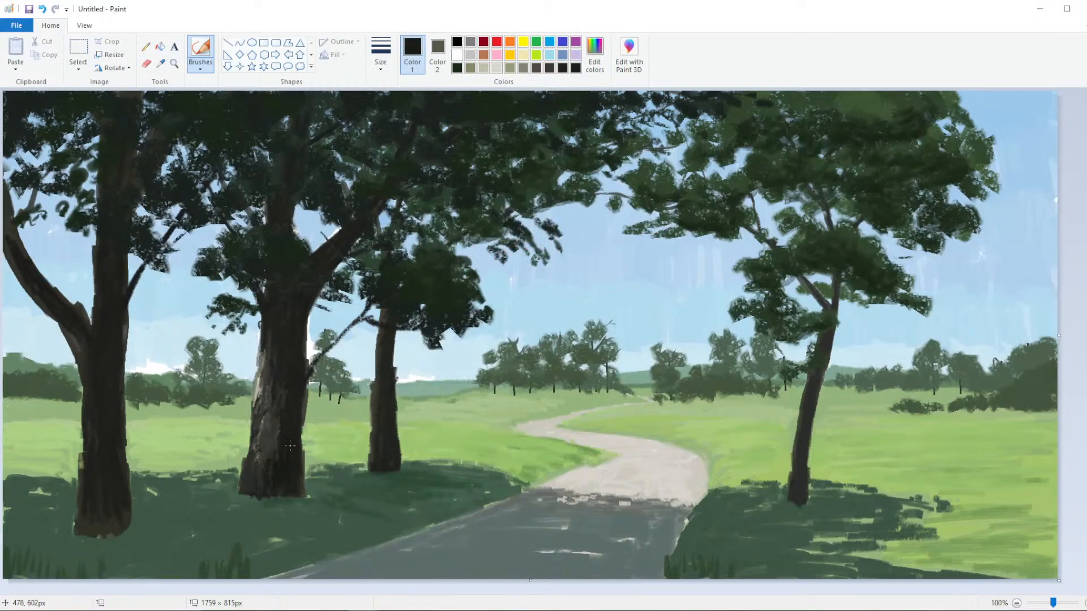
# Mix a dark green-grey (RGB 37, 45, 34) and rework the shaded parts of the second tree's trunk
pyautogui.click(595, 56)
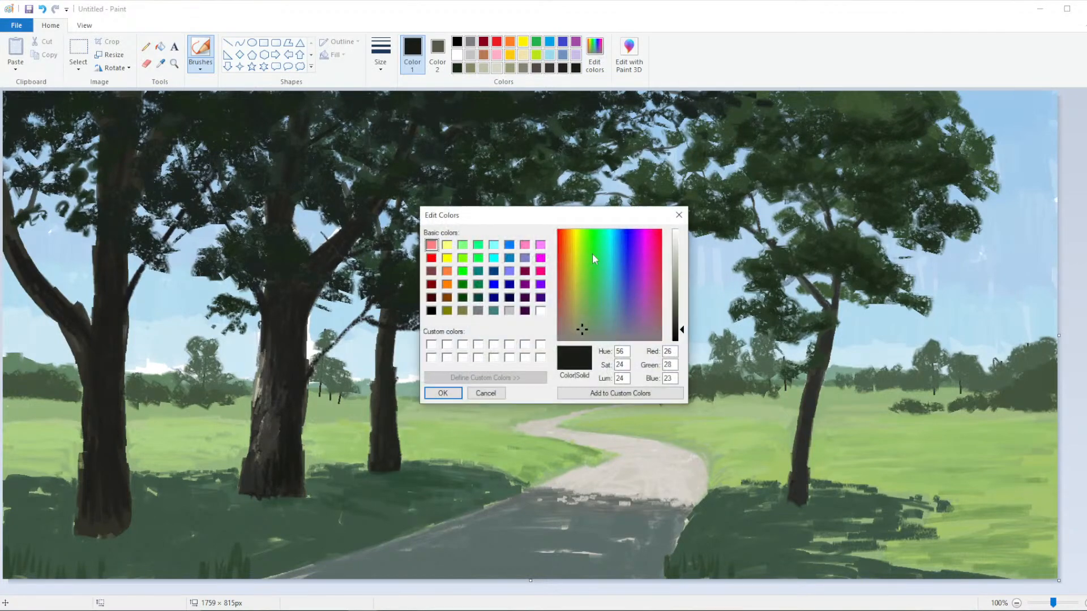
pyautogui.click(587, 325)
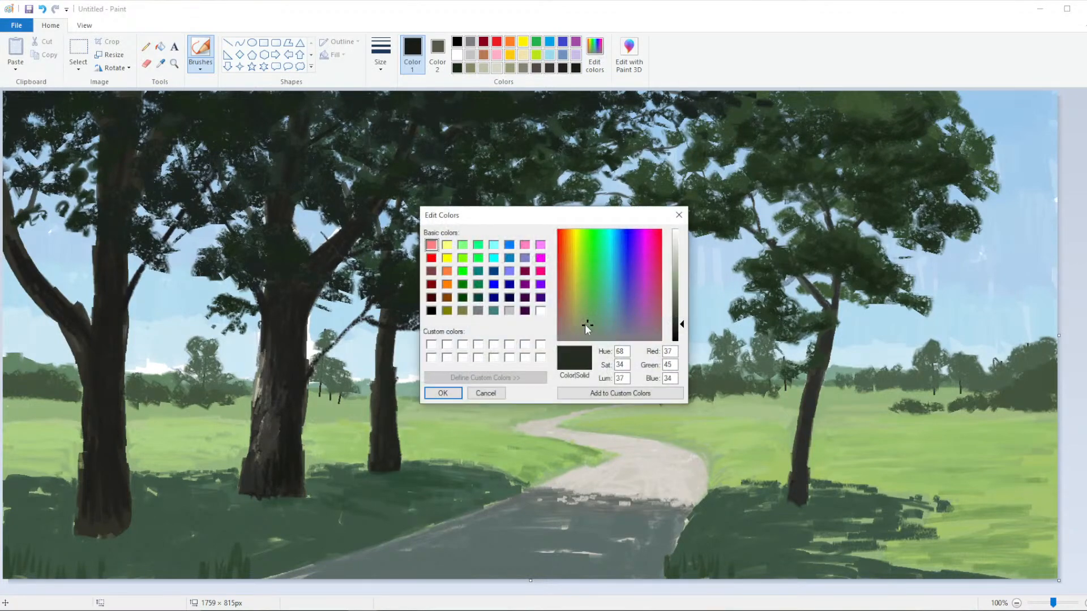
pyautogui.click(444, 394)
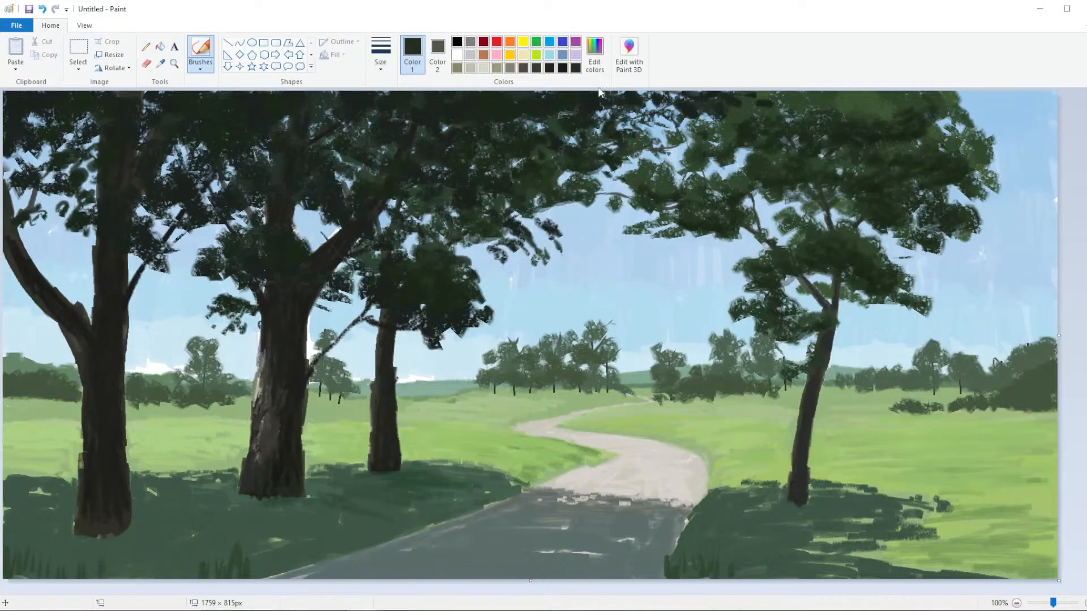
pyautogui.click(594, 54)
pyautogui.click(443, 393)
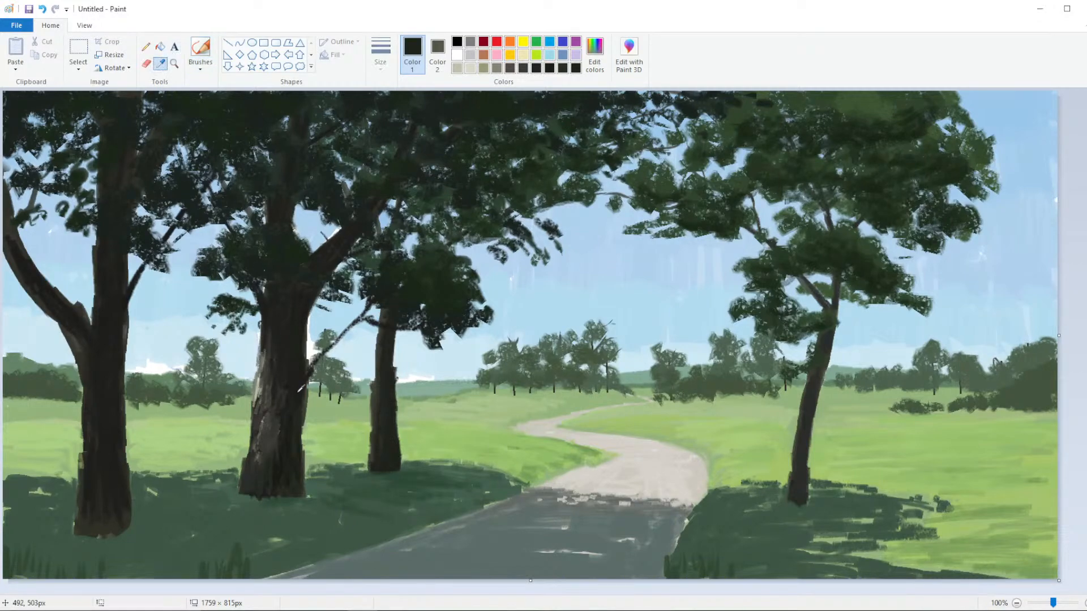
# Deepen the shadows on the first tree's trunk and upper branch in near-black, using the thickest brush
pyautogui.click(594, 54)
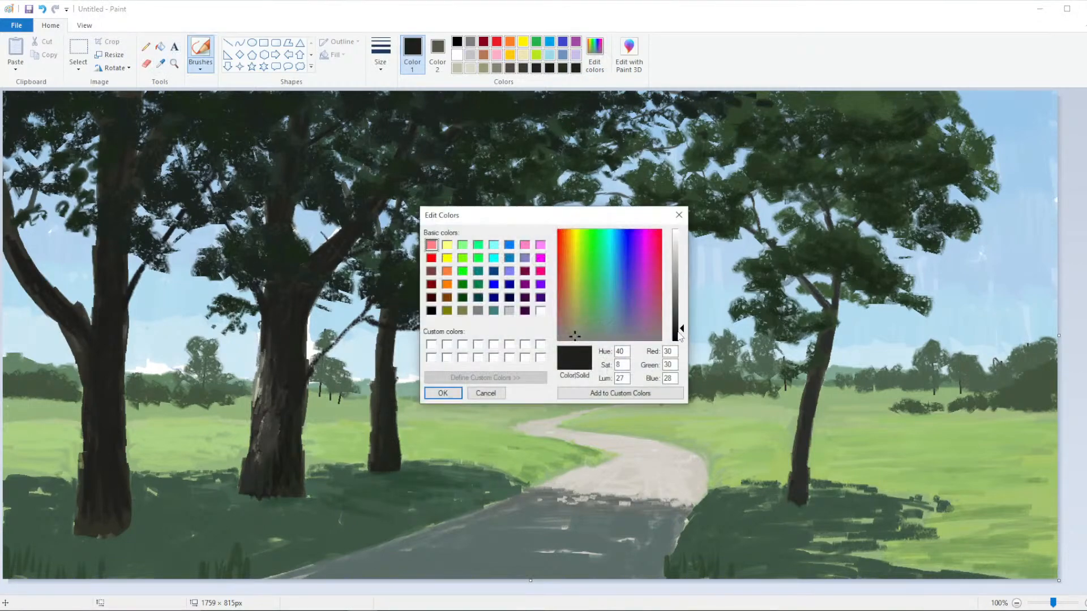
pyautogui.click(476, 395)
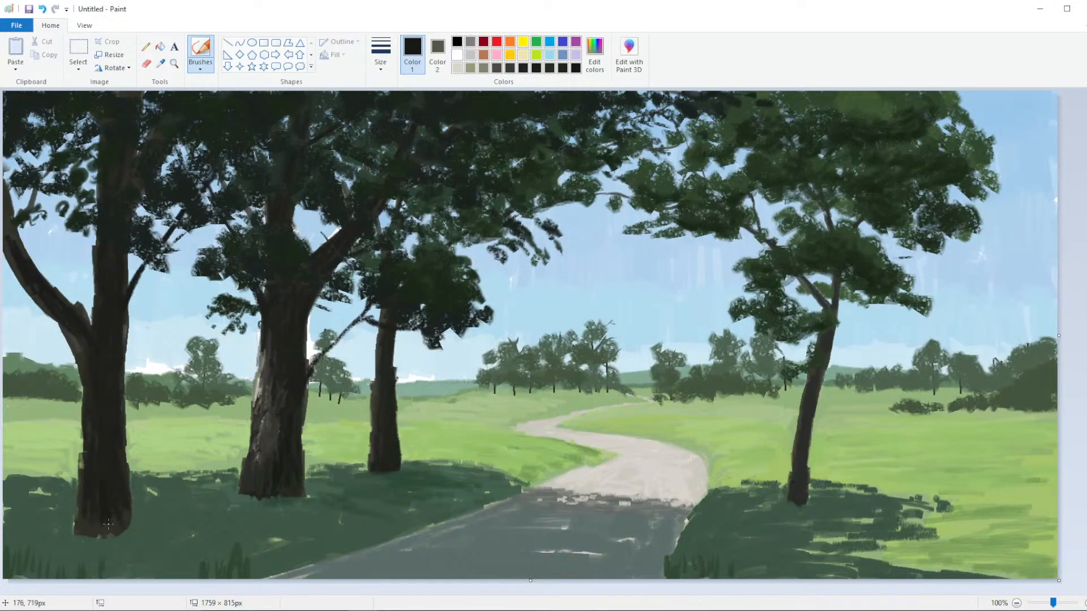
pyautogui.click(381, 54)
pyautogui.click(354, 107)
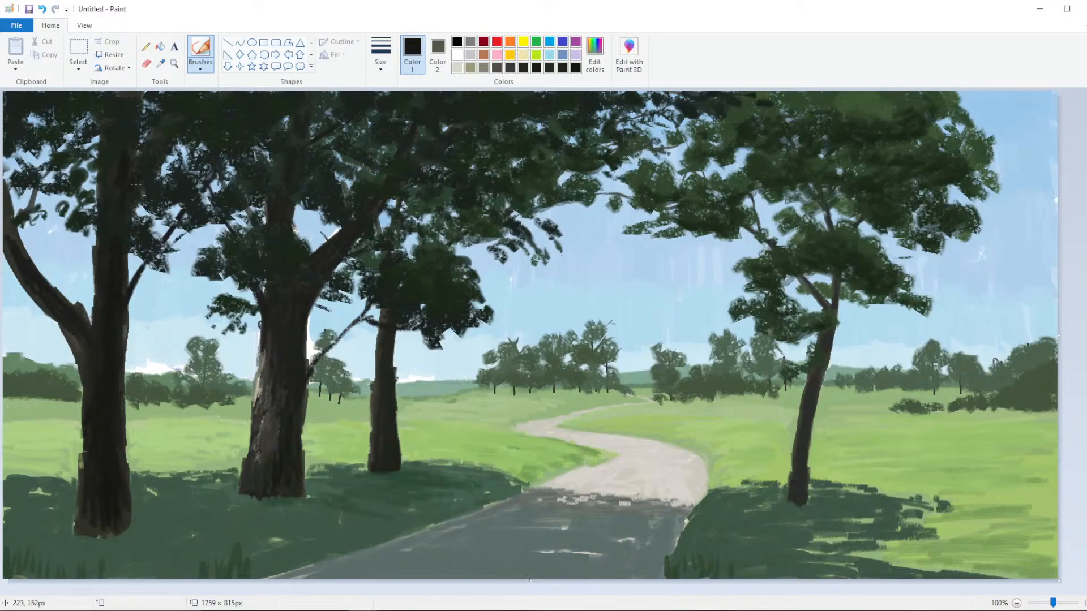
pyautogui.moveTo(156, 148); pyautogui.dragTo(158, 149)
# Draw a thin dark branch from the first tree's curved outer limb up into the foliage with the thinnest brush, and undo the last stroke
pyautogui.scroll(-2, 428, 160)
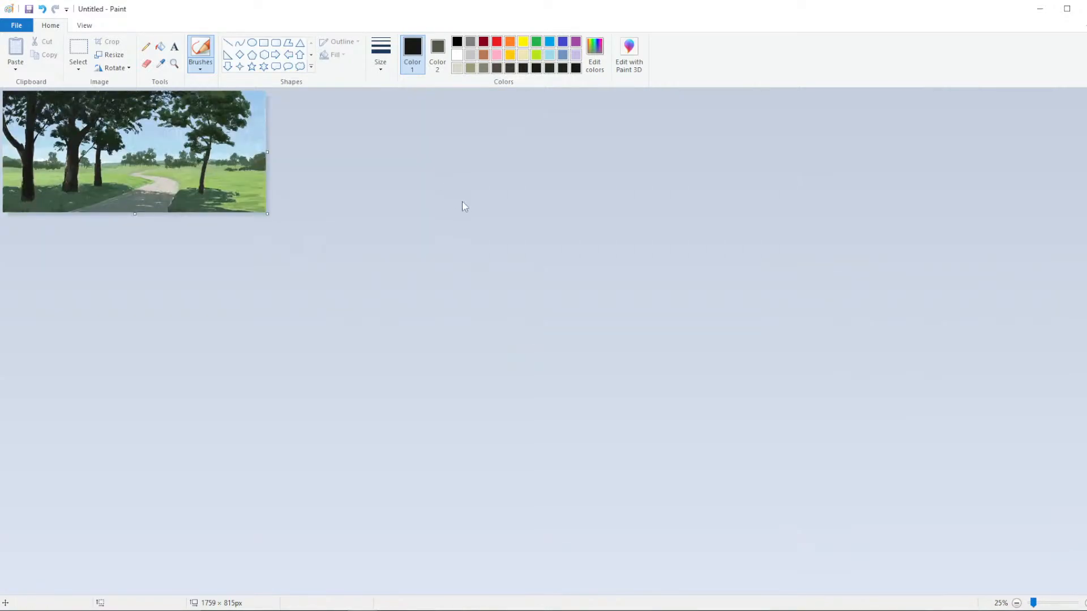
pyautogui.scroll(2, 437, 228)
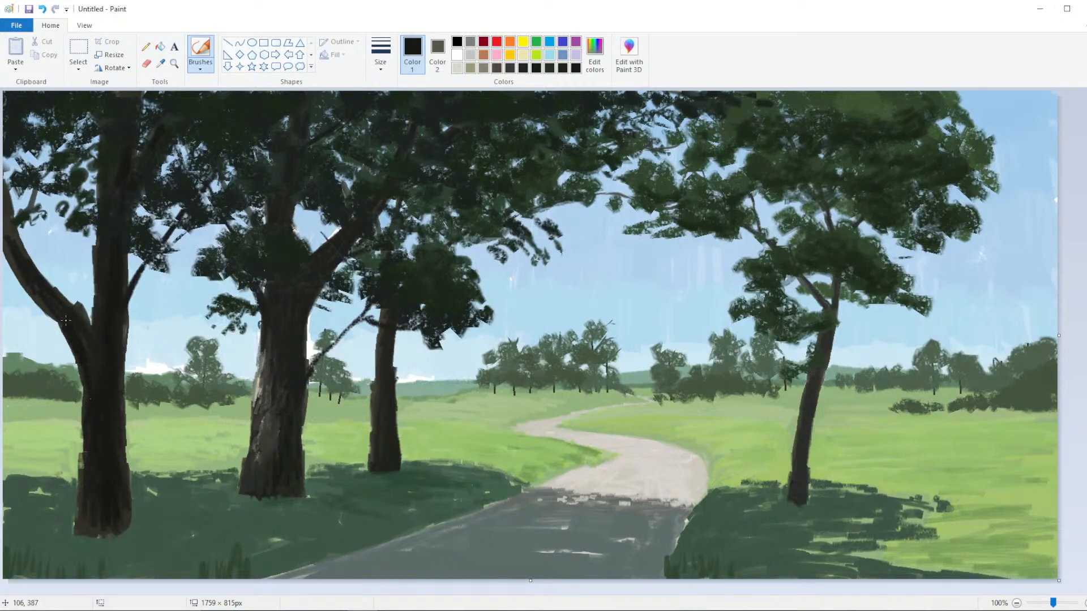
pyautogui.click(380, 54)
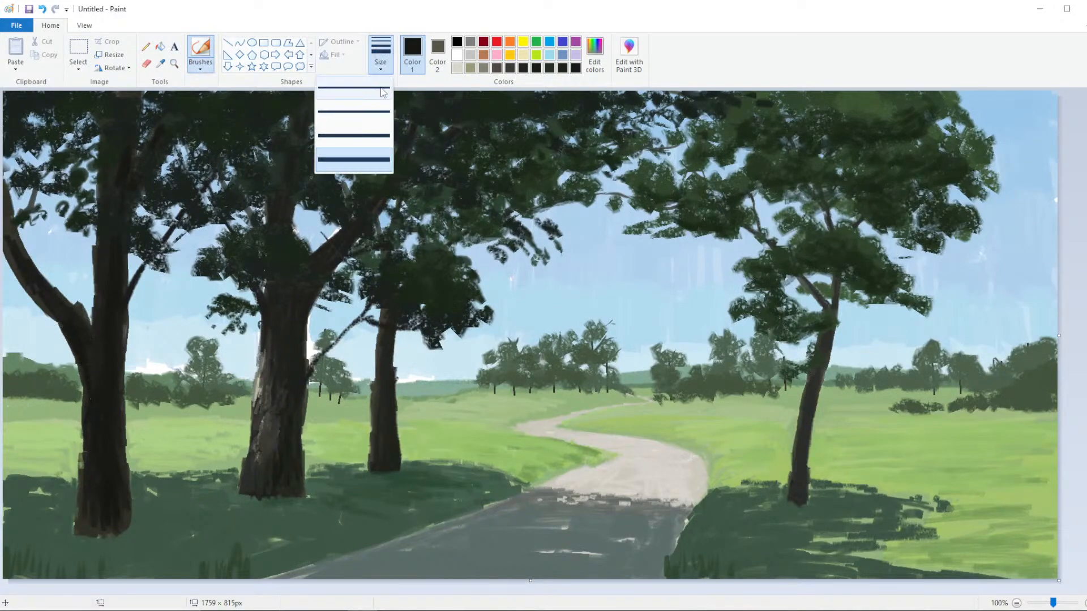
pyautogui.click(353, 97)
pyautogui.moveTo(39, 277)
pyautogui.mouseDown()
pyautogui.moveTo(38, 249)
pyautogui.moveTo(92, 164)
pyautogui.moveTo(77, 116)
pyautogui.mouseUp()
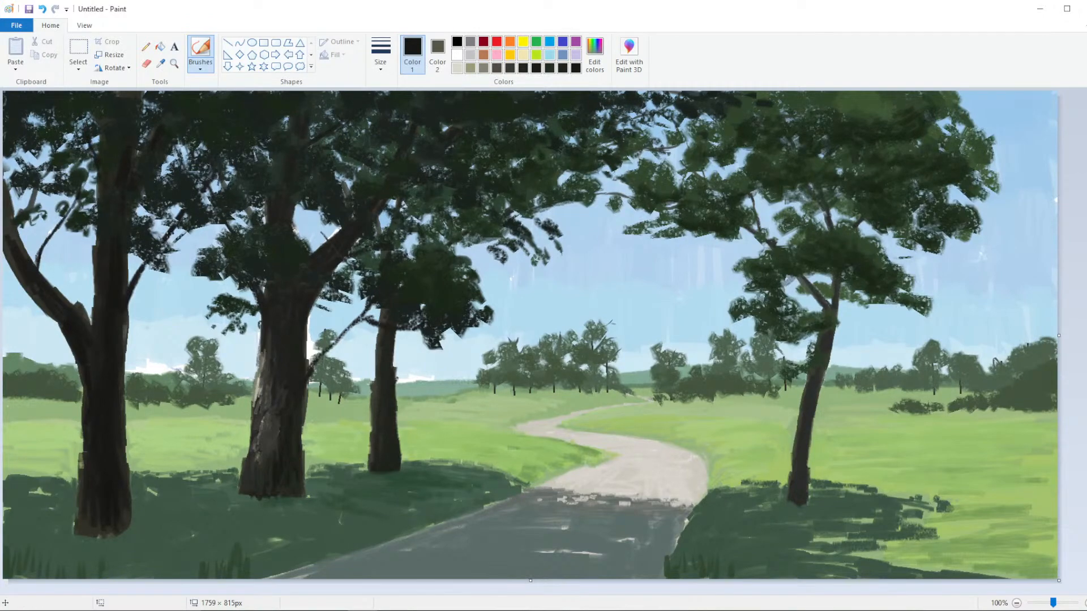
pyautogui.moveTo(40, 225)
pyautogui.mouseDown()
pyautogui.moveTo(52, 229)
pyautogui.moveTo(35, 158)
pyautogui.mouseUp()
pyautogui.hotkey('ctrl', 'z')
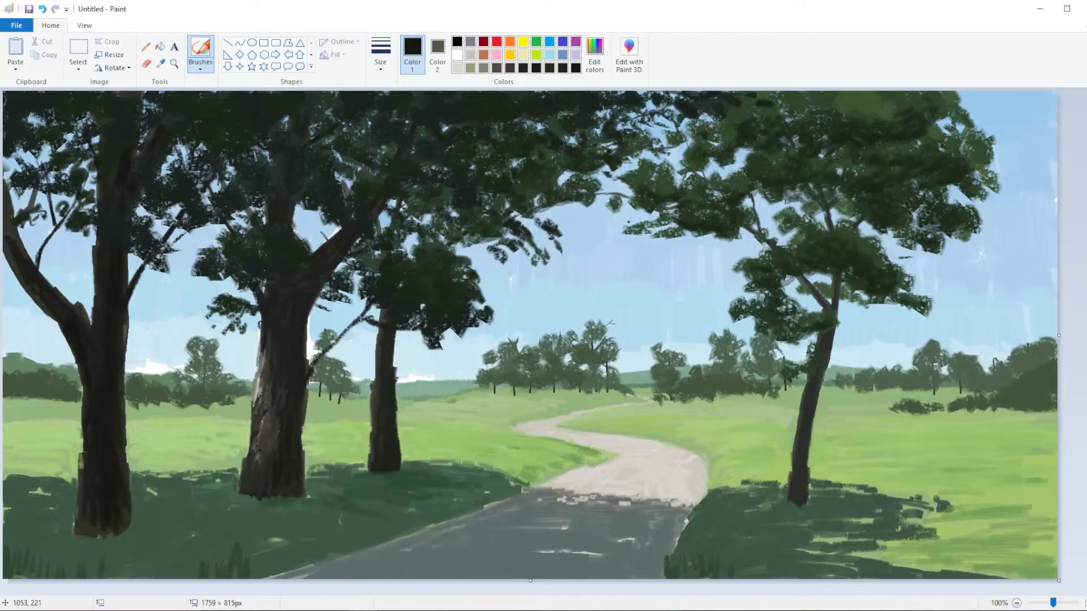
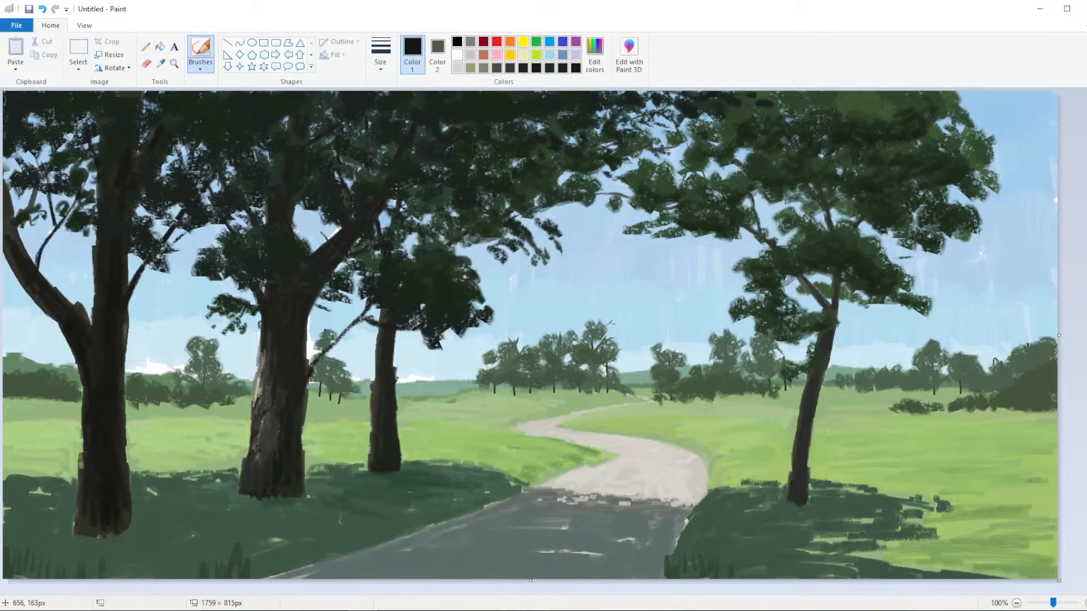
# Sample a very dark green (RGB 28, 34, 31) from the painting as the foliage shadow colour
pyautogui.scroll(-3, 430, 226)
pyautogui.scroll(3, 463, 269)
pyautogui.click(161, 63)
pyautogui.click(594, 53)
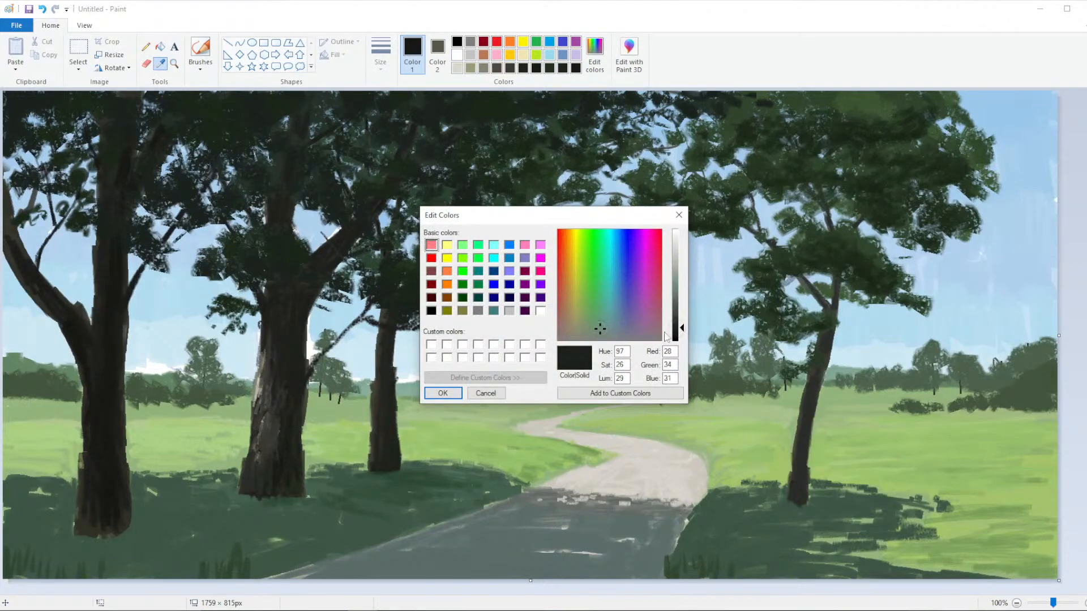
pyautogui.click(485, 393)
pyautogui.click(200, 65)
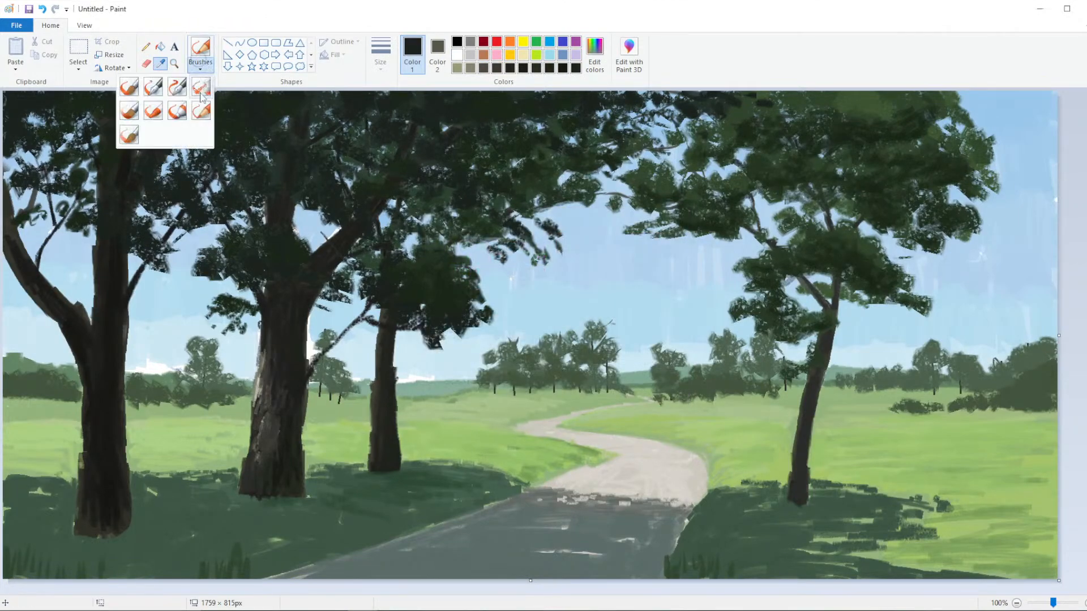
pyautogui.click(178, 110)
pyautogui.click(201, 63)
pyautogui.click(139, 113)
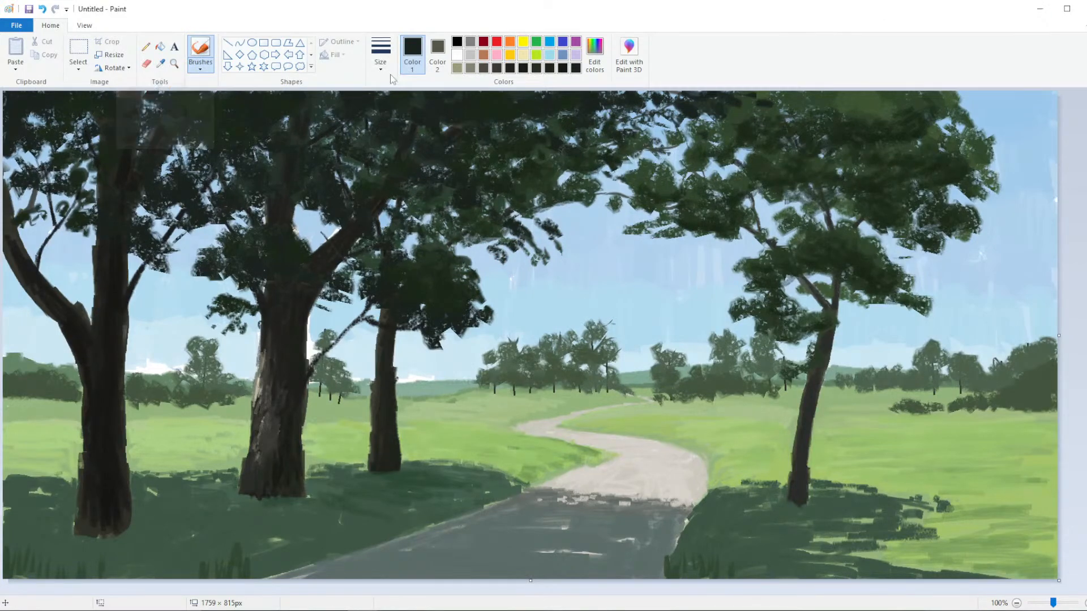
pyautogui.click(381, 54)
pyautogui.click(380, 133)
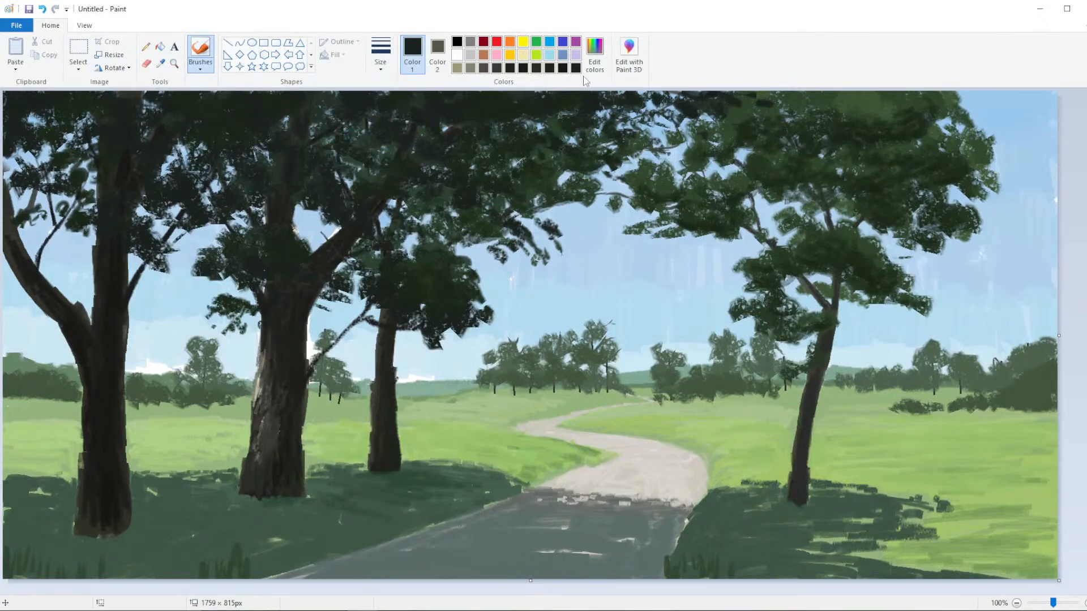
# Darken the sampled green to near-black and paint thick Natural pencil shadows through the foliage of the first trees and along the canopy's upper edge
pyautogui.click(595, 54)
pyautogui.moveTo(682, 338); pyautogui.dragTo(682, 341)
pyautogui.click(442, 393)
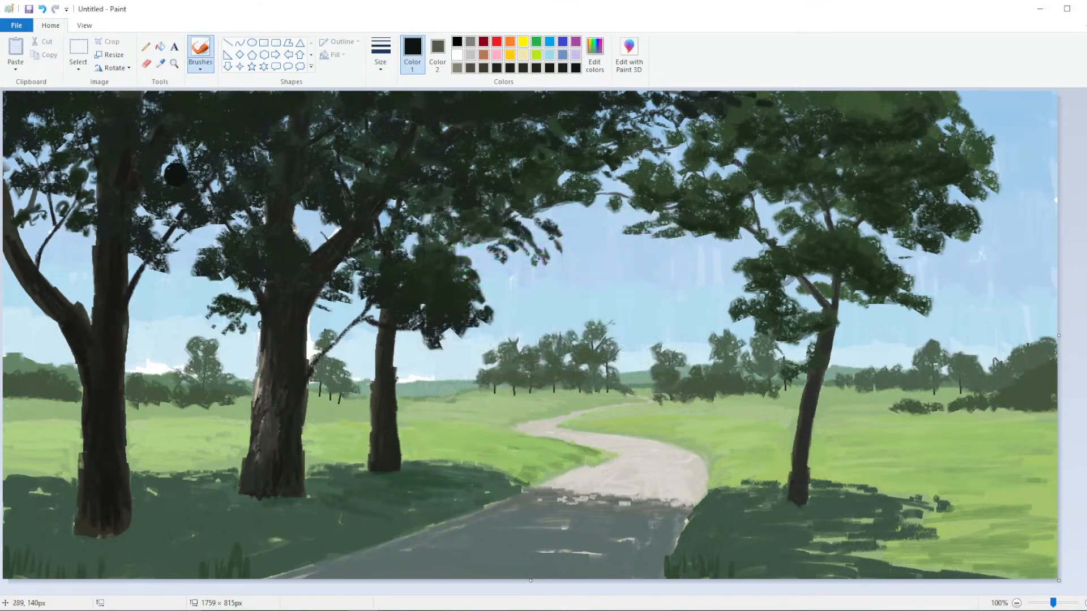
pyautogui.click(198, 67)
pyautogui.click(201, 111)
pyautogui.click(381, 57)
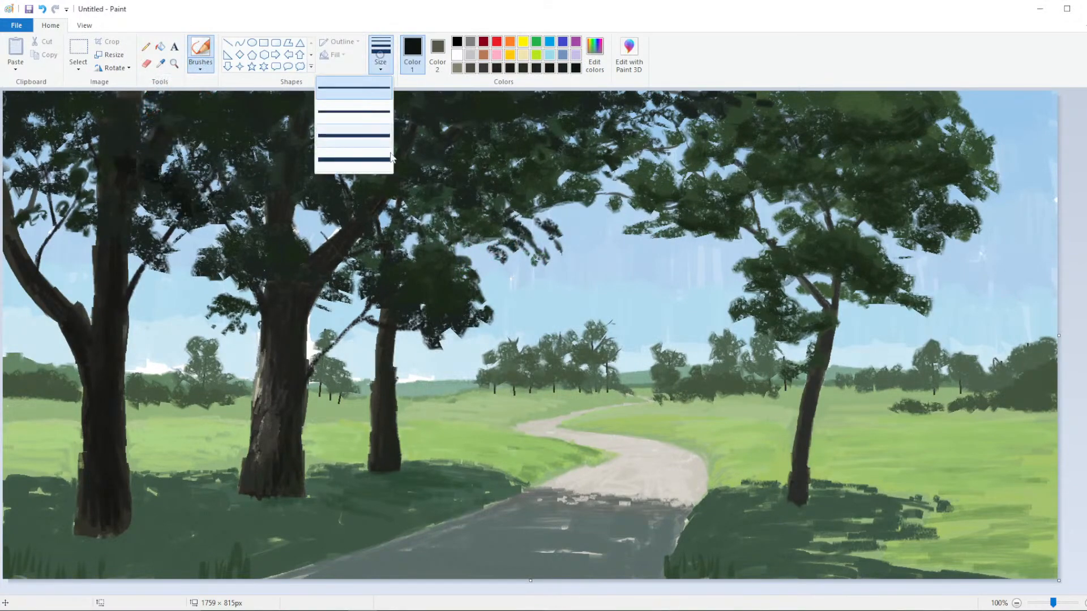
pyautogui.click(355, 130)
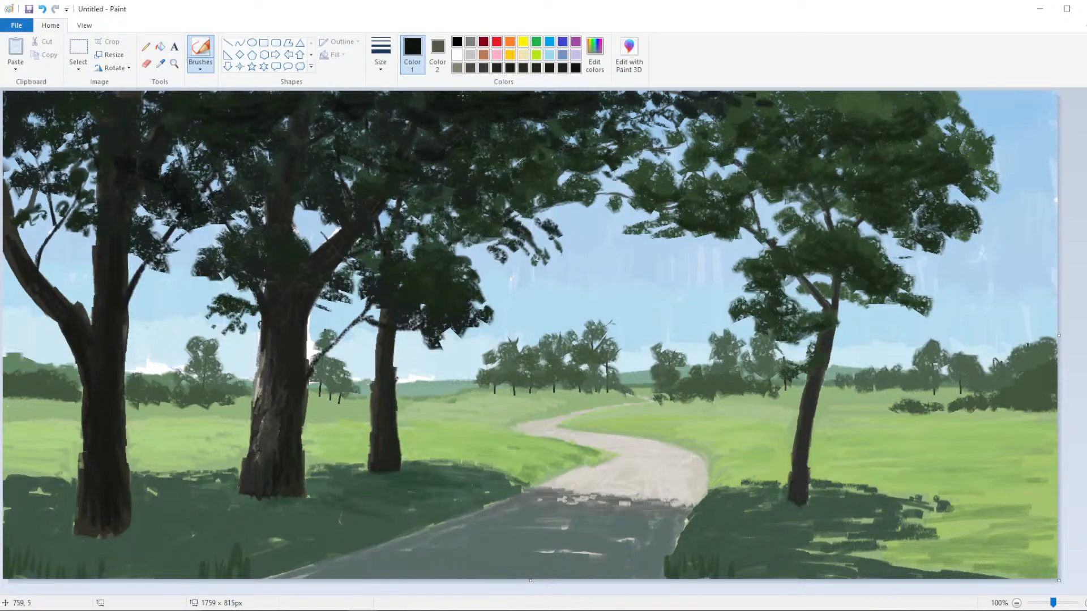
pyautogui.moveTo(445, 103)
pyautogui.mouseDown()
pyautogui.moveTo(376, 93)
pyautogui.moveTo(540, 92)
pyautogui.mouseUp()
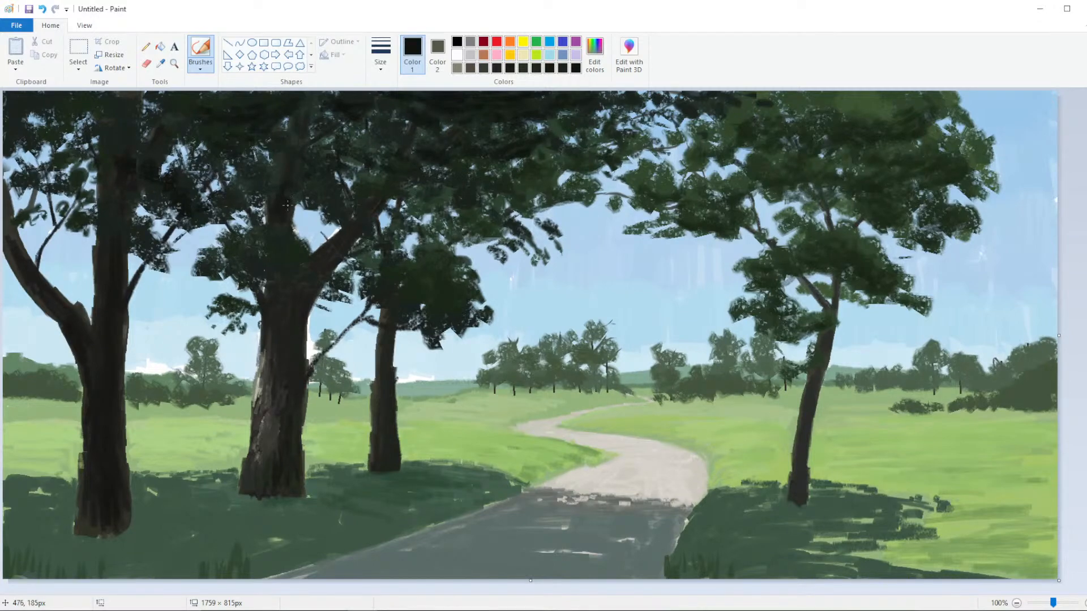
# Deepen the shadows around the second tree's upper trunk and along the top of the canopy between the first two trees
pyautogui.moveTo(283, 211)
pyautogui.mouseDown()
pyautogui.moveTo(389, 195)
pyautogui.moveTo(376, 171)
pyautogui.moveTo(389, 175)
pyautogui.moveTo(367, 158)
pyautogui.moveTo(400, 154)
pyautogui.moveTo(407, 166)
pyautogui.moveTo(373, 145)
pyautogui.mouseUp()
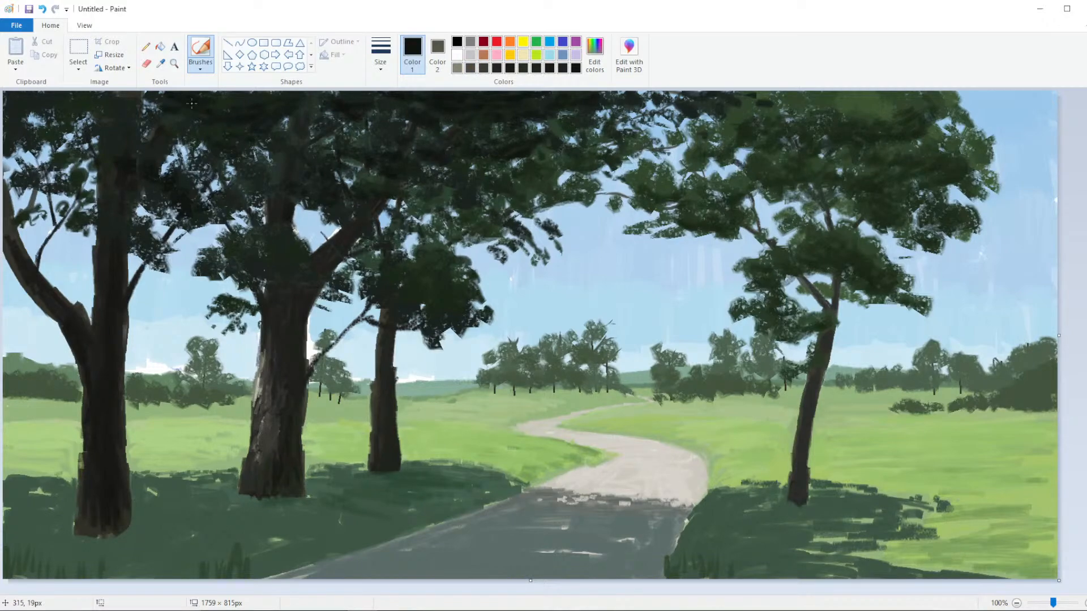
pyautogui.moveTo(192, 104); pyautogui.dragTo(252, 93)
pyautogui.moveTo(144, 107); pyautogui.dragTo(146, 107)
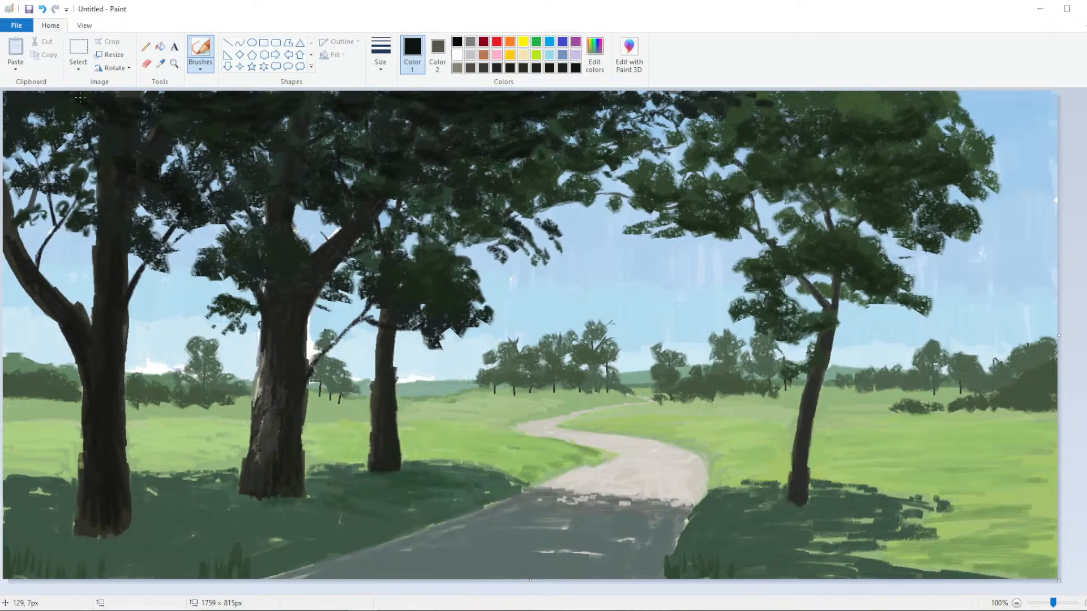
# Add more near-black shadow strokes across the foliage above the first three trees, using the thickest brush
pyautogui.click(380, 53)
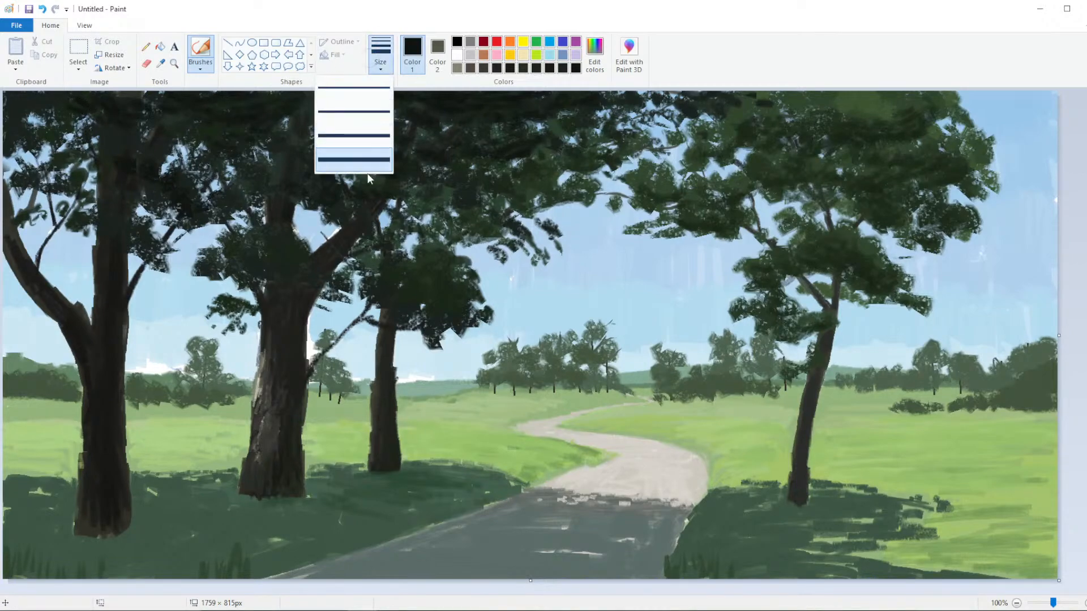
pyautogui.click(343, 163)
pyautogui.moveTo(237, 148)
pyautogui.mouseDown()
pyautogui.moveTo(268, 141)
pyautogui.moveTo(228, 140)
pyautogui.moveTo(266, 129)
pyautogui.moveTo(271, 148)
pyautogui.moveTo(276, 137)
pyautogui.moveTo(252, 162)
pyautogui.moveTo(269, 169)
pyautogui.moveTo(311, 126)
pyautogui.moveTo(280, 140)
pyautogui.moveTo(319, 129)
pyautogui.moveTo(317, 119)
pyautogui.moveTo(408, 131)
pyautogui.moveTo(383, 119)
pyautogui.moveTo(496, 118)
pyautogui.moveTo(481, 101)
pyautogui.moveTo(462, 107)
pyautogui.moveTo(484, 109)
pyautogui.moveTo(491, 140)
pyautogui.mouseUp()
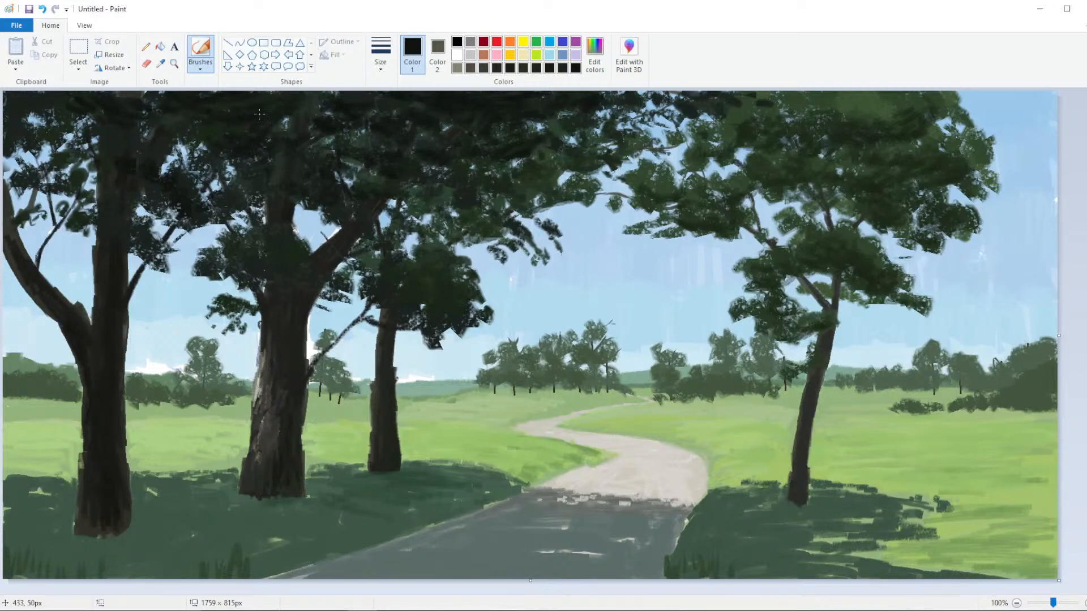
pyautogui.moveTo(60, 105); pyautogui.dragTo(47, 104)
pyautogui.scroll(-2, 420, 188)
pyautogui.scroll(1, 418, 185)
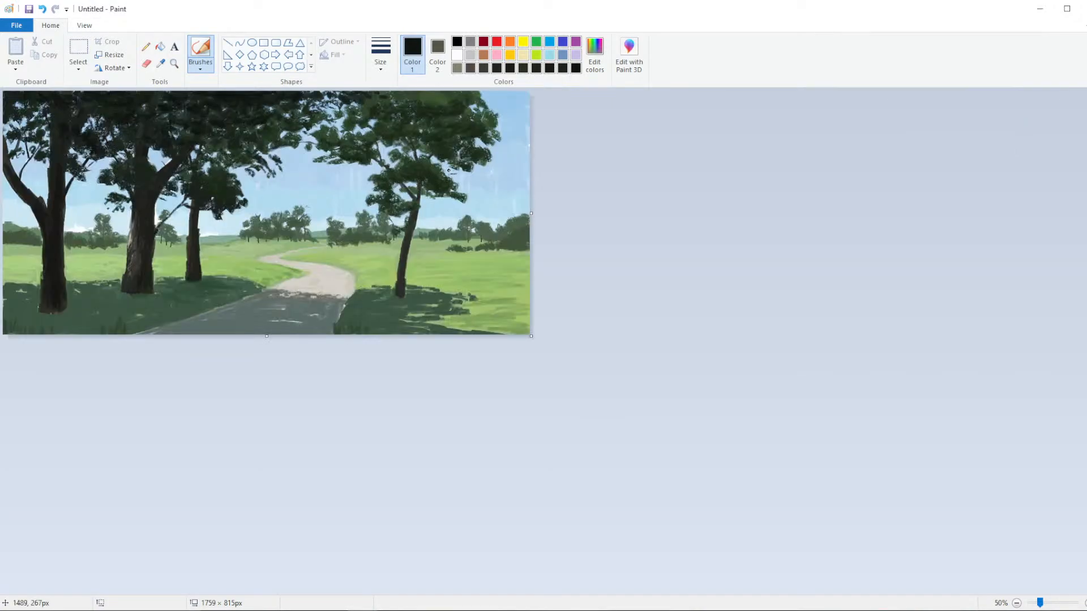
pyautogui.scroll(2, 444, 237)
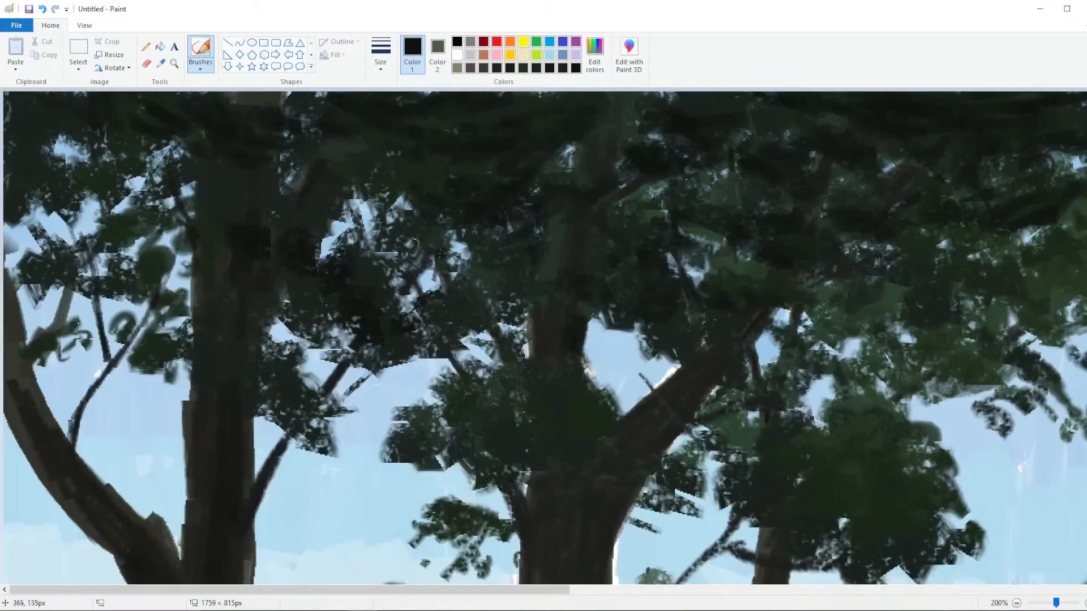
# Sample a grey from the second tree's trunk, fine-tune the colour and paint lighter bark strokes over the trunk's lower half
pyautogui.scroll(-1, 443, 236)
pyautogui.click(160, 64)
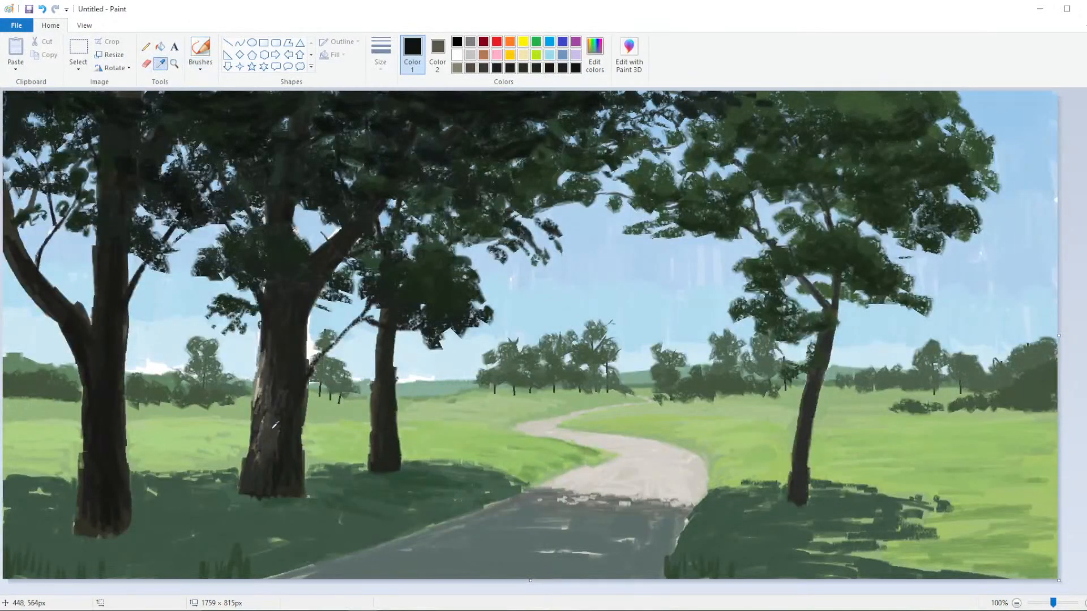
pyautogui.click(270, 422)
pyautogui.click(601, 68)
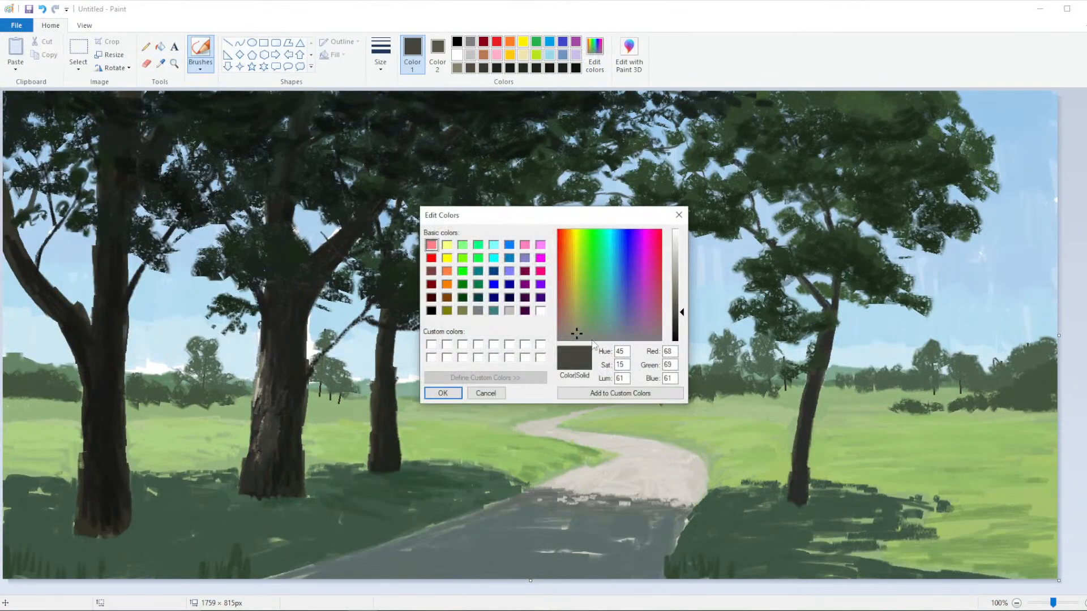
pyautogui.click(472, 397)
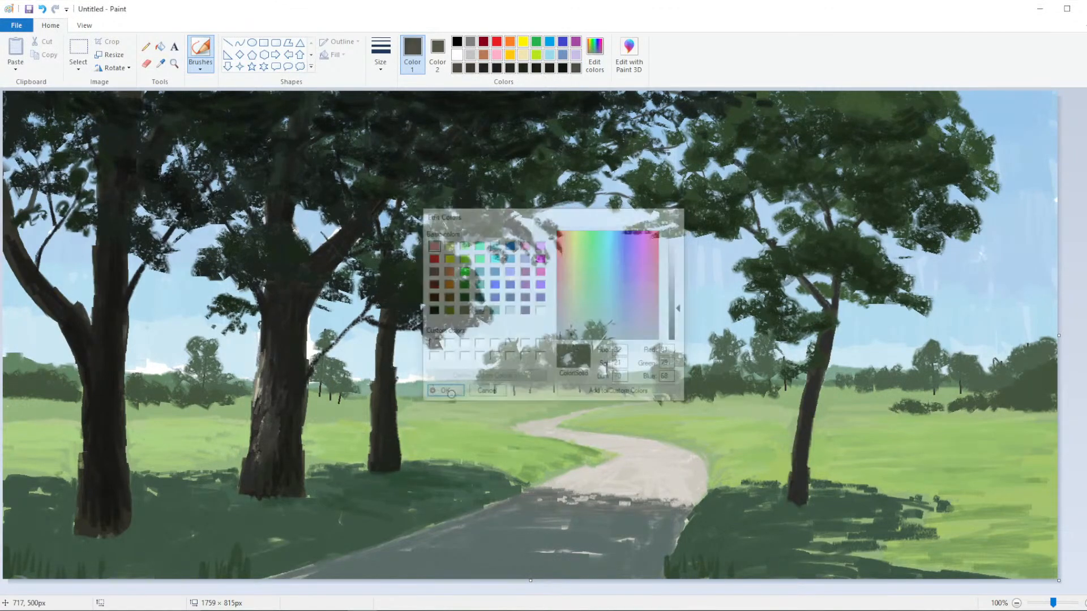
pyautogui.moveTo(254, 459)
pyautogui.mouseDown()
pyautogui.moveTo(296, 454)
pyautogui.moveTo(255, 422)
pyautogui.moveTo(292, 434)
pyautogui.moveTo(265, 407)
pyautogui.moveTo(292, 420)
pyautogui.moveTo(282, 419)
pyautogui.mouseUp()
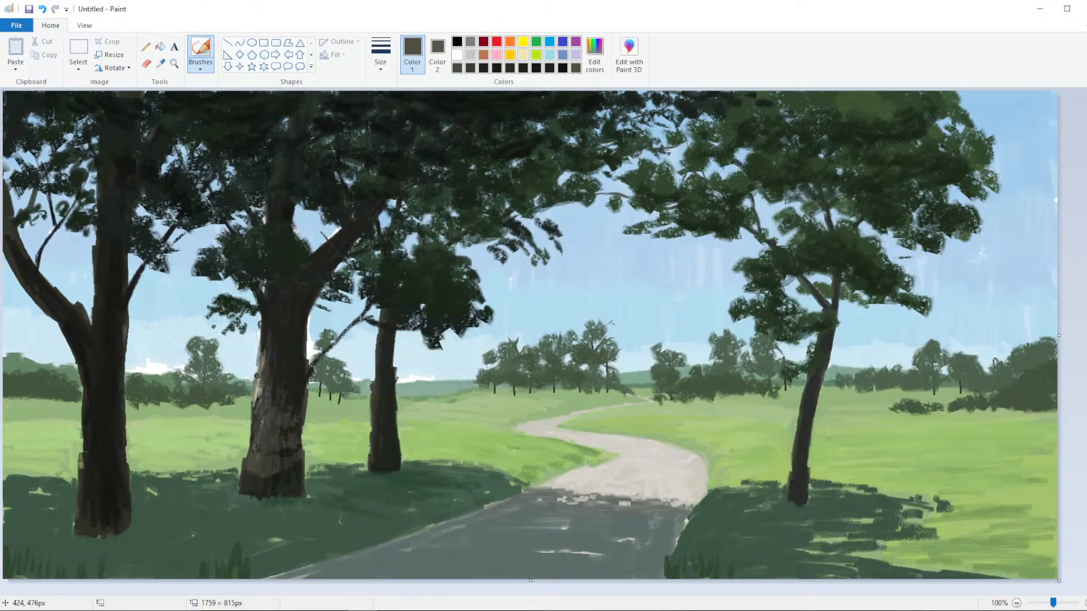
# Mix a dark olive brown (RGB 64, 62, 43) and paint bark strokes on the second and third trunks
pyautogui.click(599, 63)
pyautogui.click(573, 319)
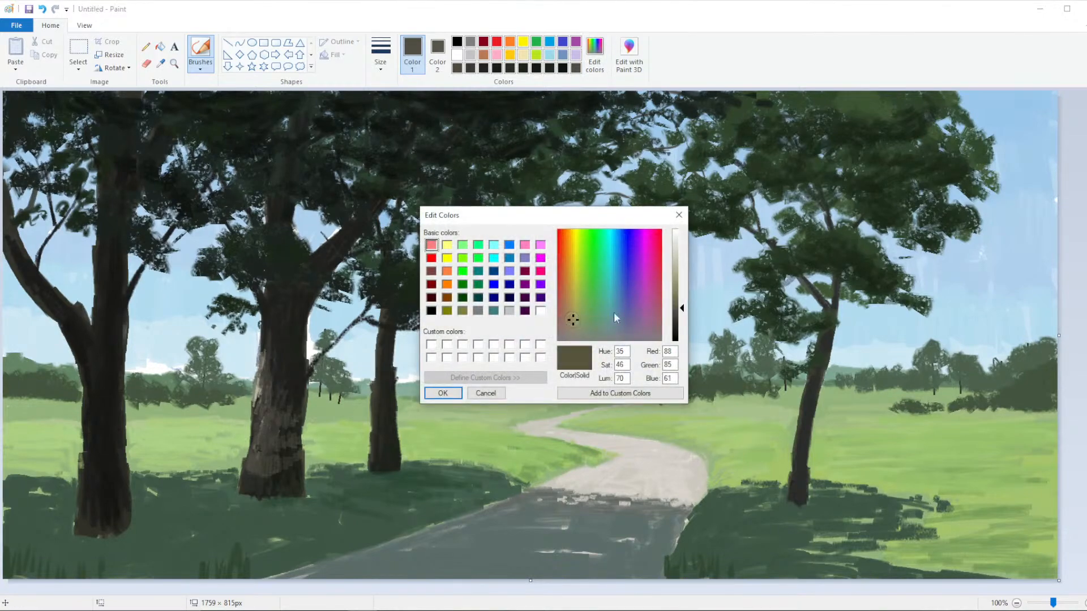
pyautogui.moveTo(680, 314); pyautogui.dragTo(681, 318)
pyautogui.click(443, 393)
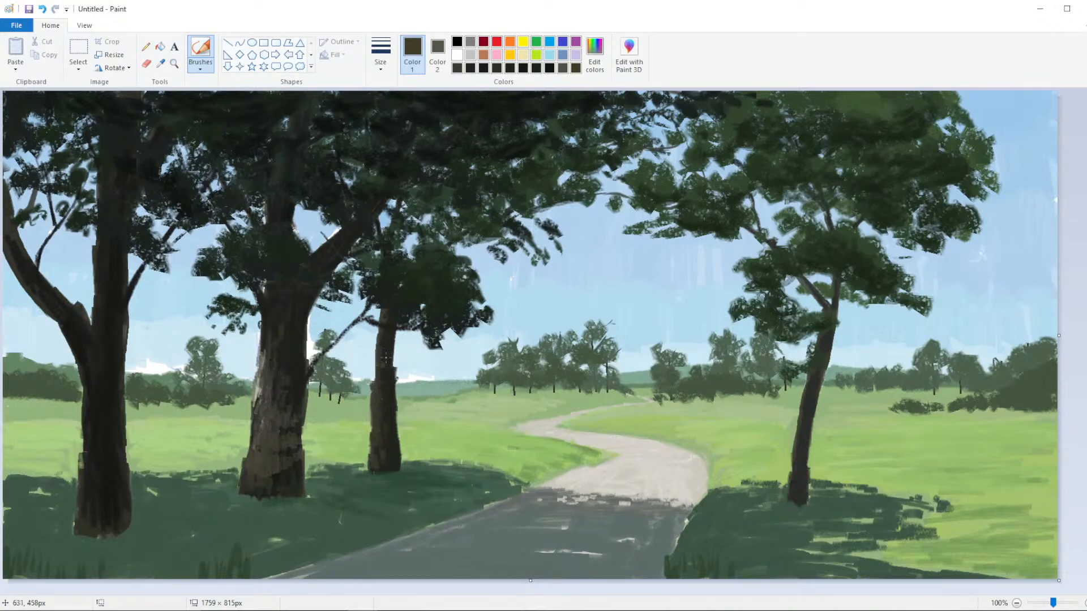
# Adjust the brush size and lighten the olive brown for bark touches near the base of the second trunk
pyautogui.click(382, 57)
pyautogui.click(594, 52)
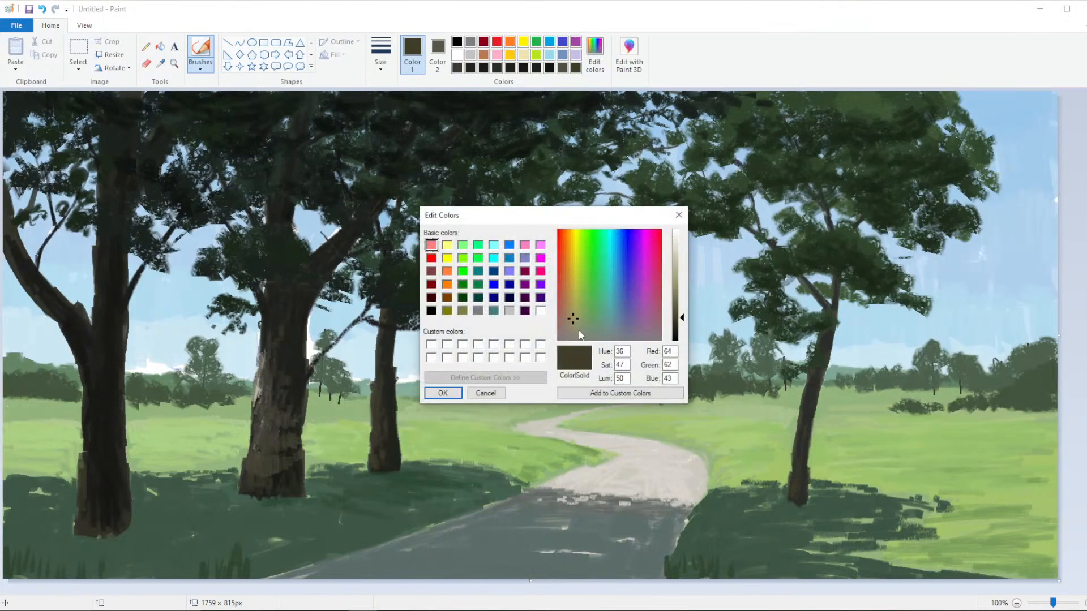
pyautogui.click(675, 310)
pyautogui.click(443, 393)
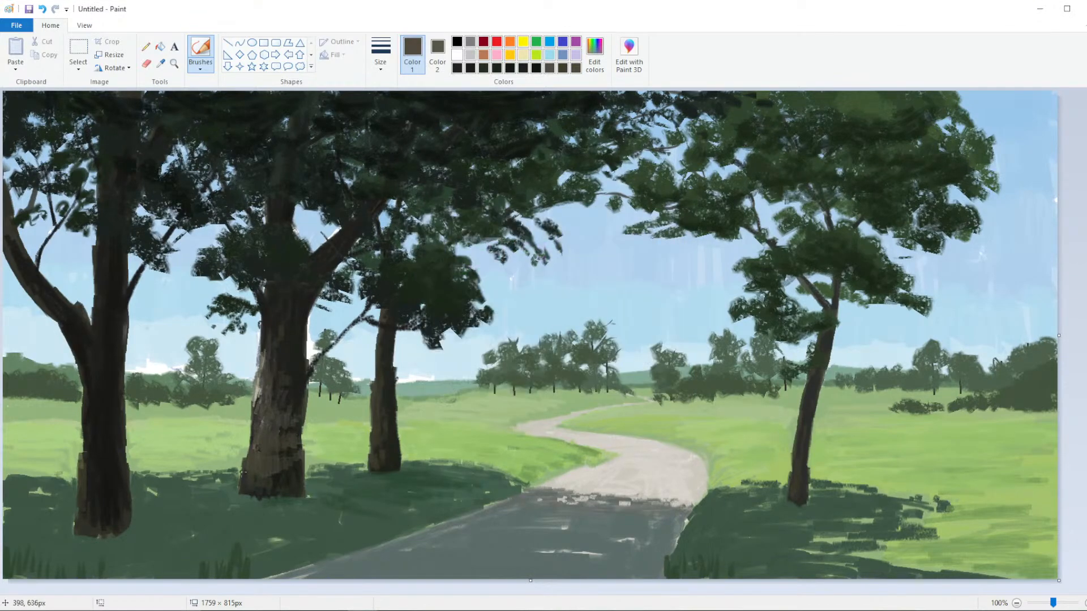
# Darken the brown to a deep olive and add darker bark marks near the base of the second trunk
pyautogui.click(594, 51)
pyautogui.click(676, 323)
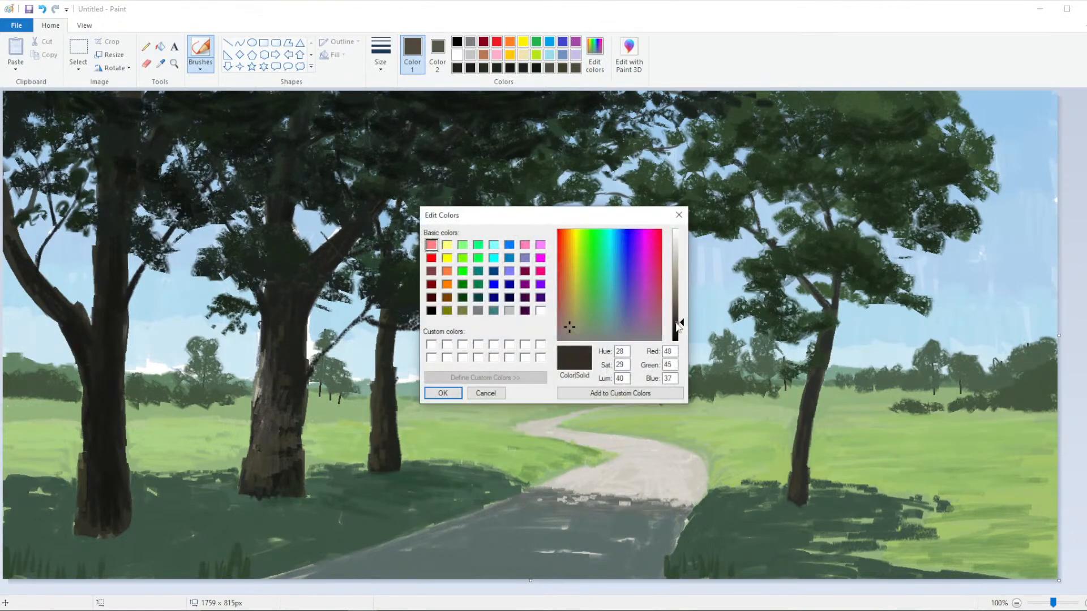
pyautogui.click(574, 321)
pyautogui.click(443, 392)
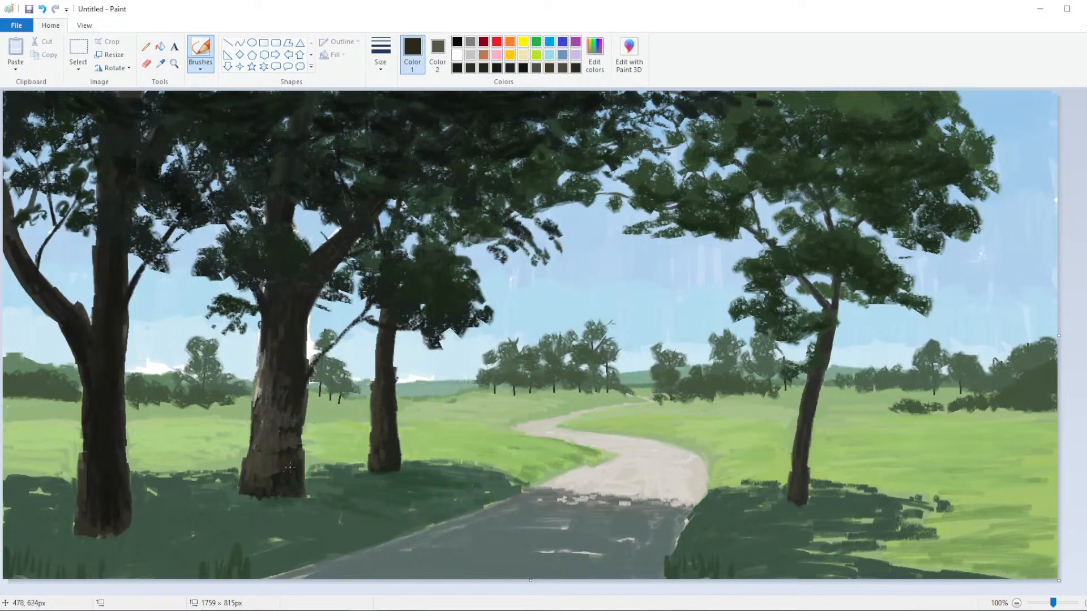
# Darken the brown to RGB 30, 29, 21, change the brush size and paint dark bark cracks along the second trunk
pyautogui.click(594, 54)
pyautogui.click(674, 330)
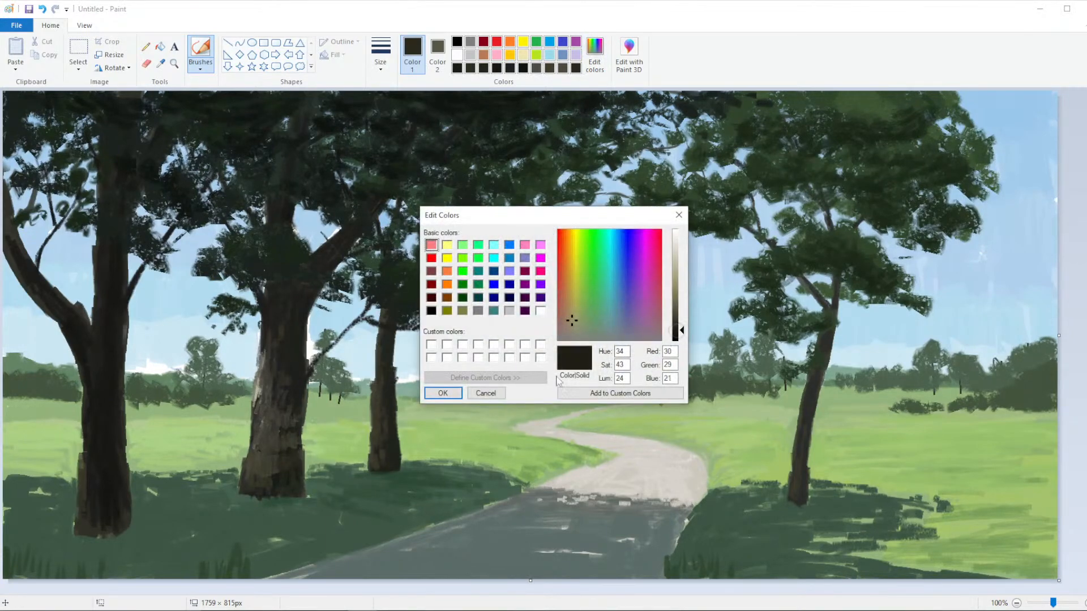
pyautogui.click(445, 391)
pyautogui.click(380, 54)
pyautogui.click(354, 106)
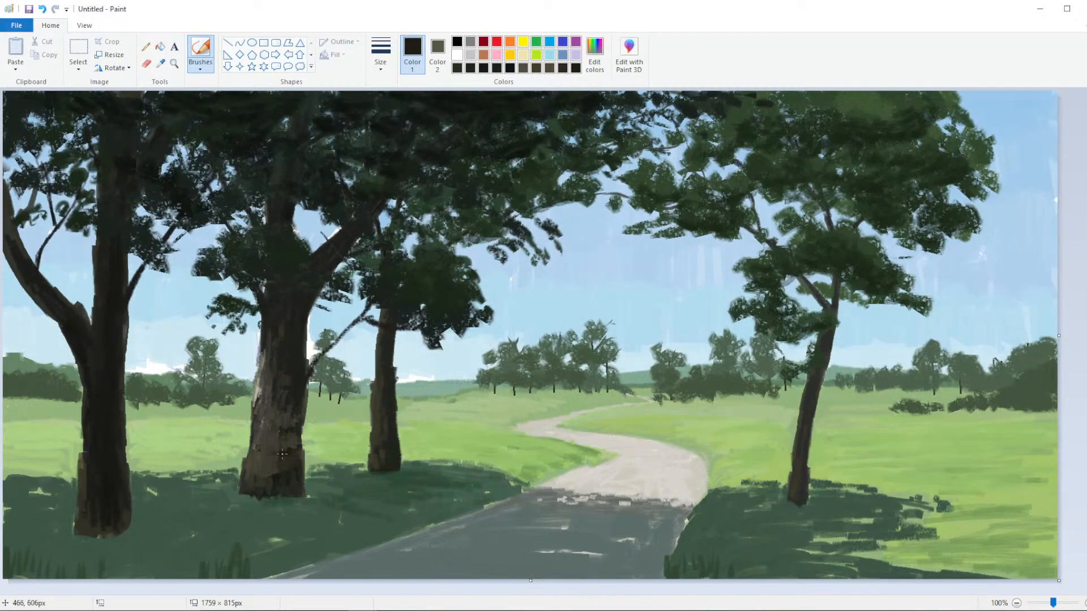
pyautogui.moveTo(293, 453)
pyautogui.mouseDown()
pyautogui.moveTo(284, 421)
pyautogui.moveTo(280, 447)
pyautogui.moveTo(273, 429)
pyautogui.moveTo(280, 469)
pyautogui.mouseUp()
pyautogui.moveTo(291, 429)
pyautogui.mouseDown()
pyautogui.moveTo(284, 394)
pyautogui.moveTo(280, 403)
pyautogui.moveTo(280, 376)
pyautogui.moveTo(286, 425)
pyautogui.moveTo(285, 415)
pyautogui.moveTo(264, 429)
pyautogui.moveTo(264, 453)
pyautogui.mouseUp()
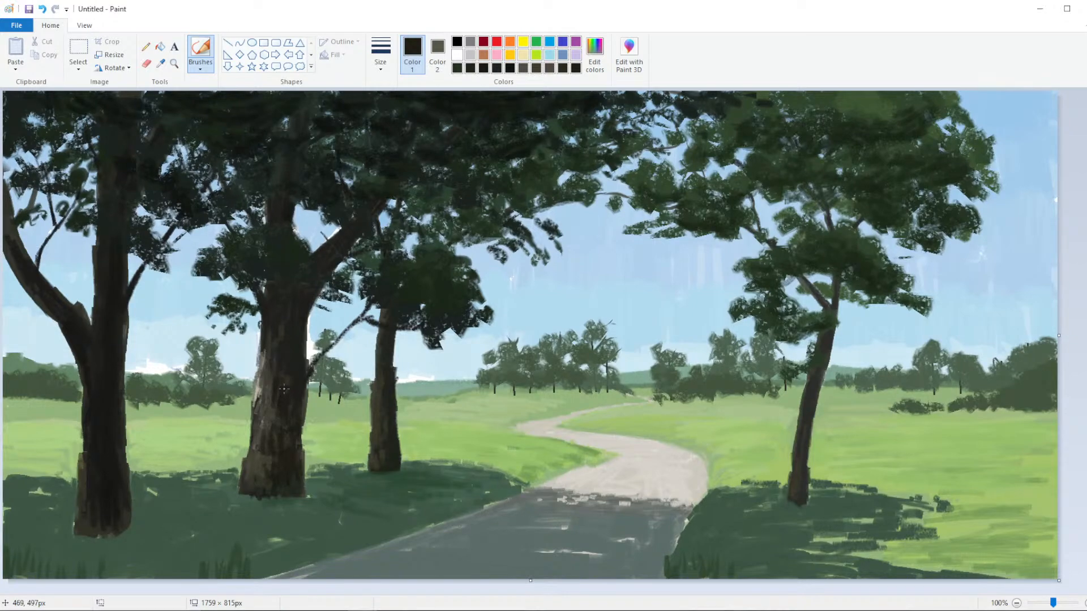
pyautogui.moveTo(274, 366); pyautogui.dragTo(264, 402)
# Darken the bark colour to near-black and deepen the dark bark streaks on the second trunk
pyautogui.click(594, 57)
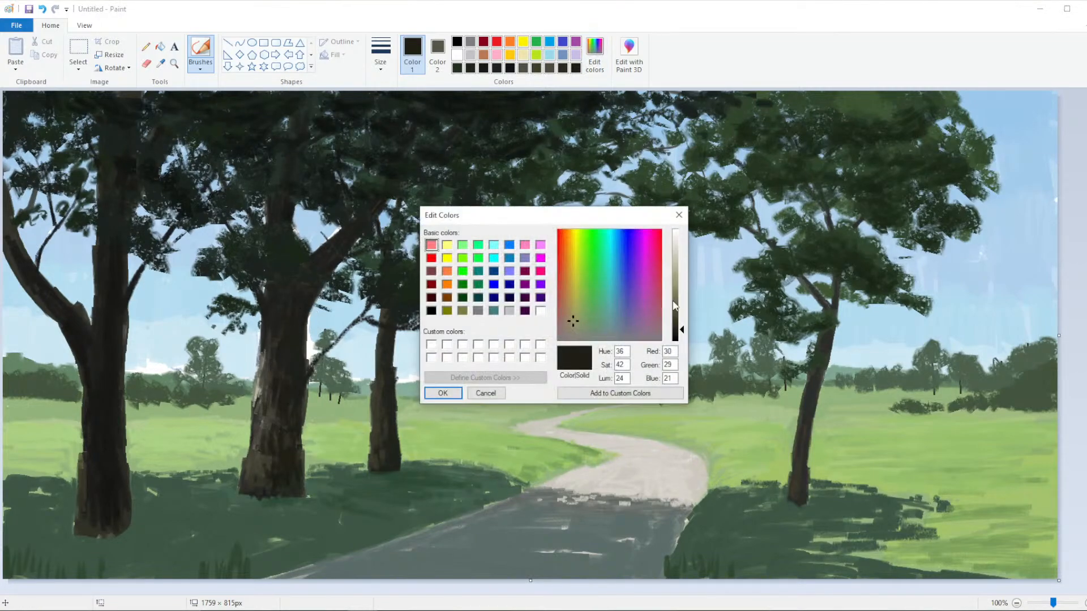
pyautogui.click(676, 332)
pyautogui.click(447, 393)
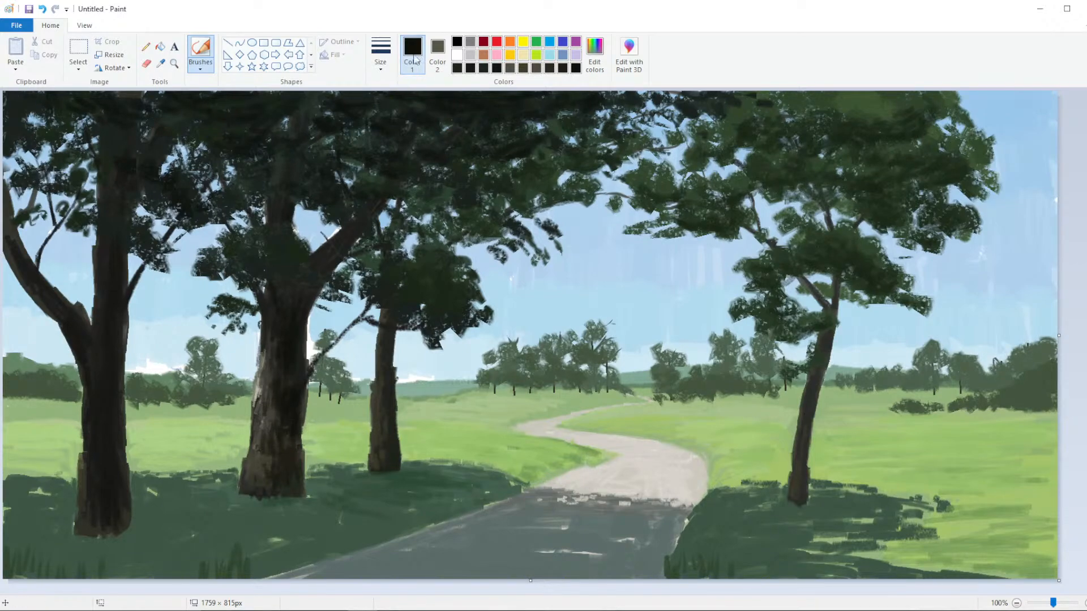
# Choose a thicker brush with a near-black colour and darken the narrow trunk of the third tree
pyautogui.click(380, 54)
pyautogui.click(352, 99)
pyautogui.click(380, 54)
pyautogui.click(364, 167)
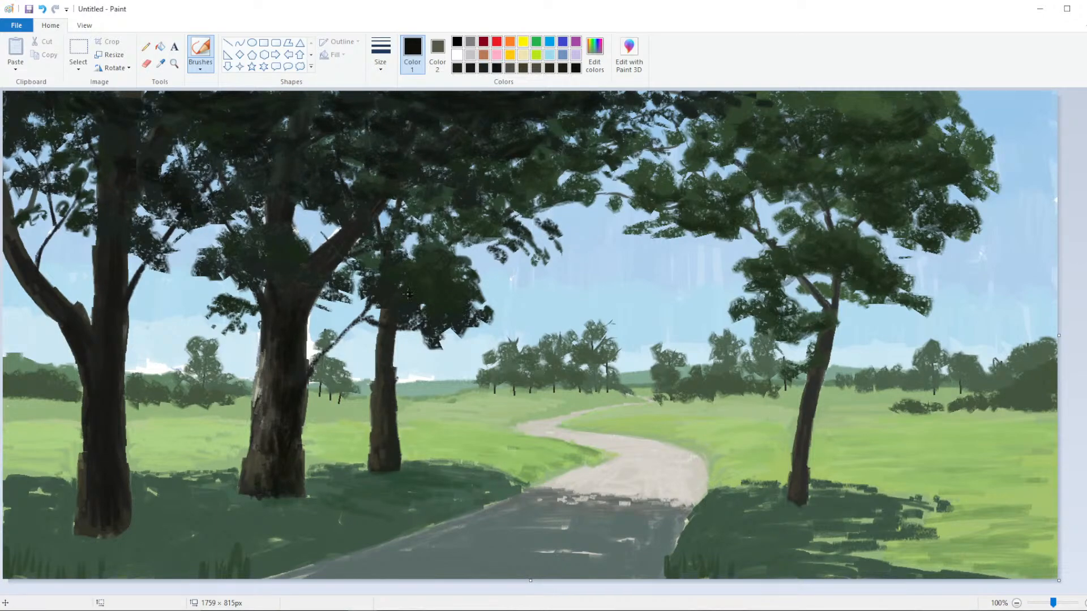
pyautogui.scroll(-2, 454, 303)
pyautogui.scroll(2, 455, 301)
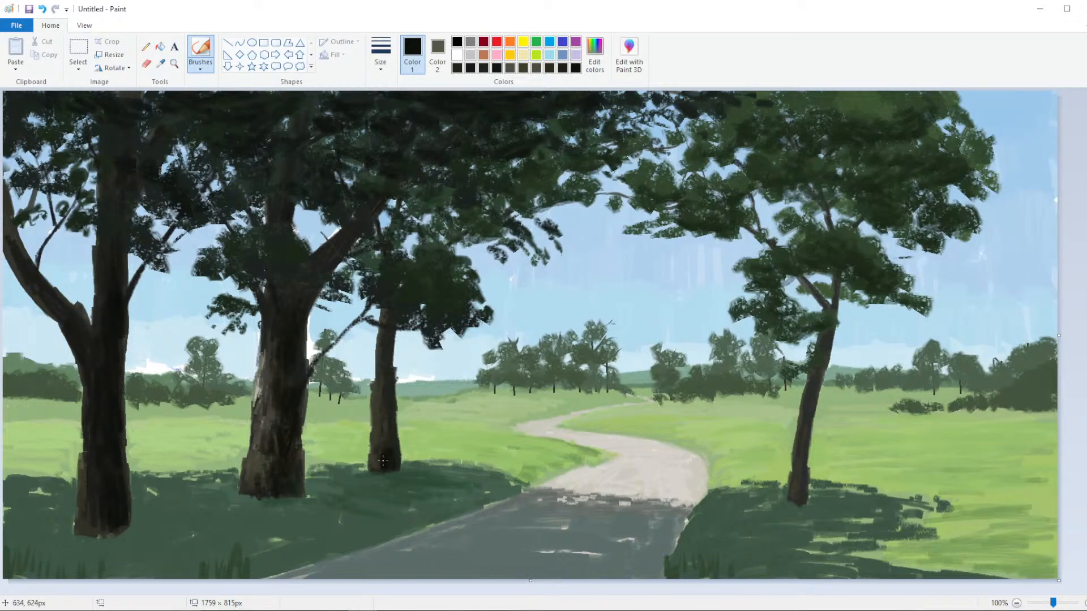
pyautogui.click(594, 54)
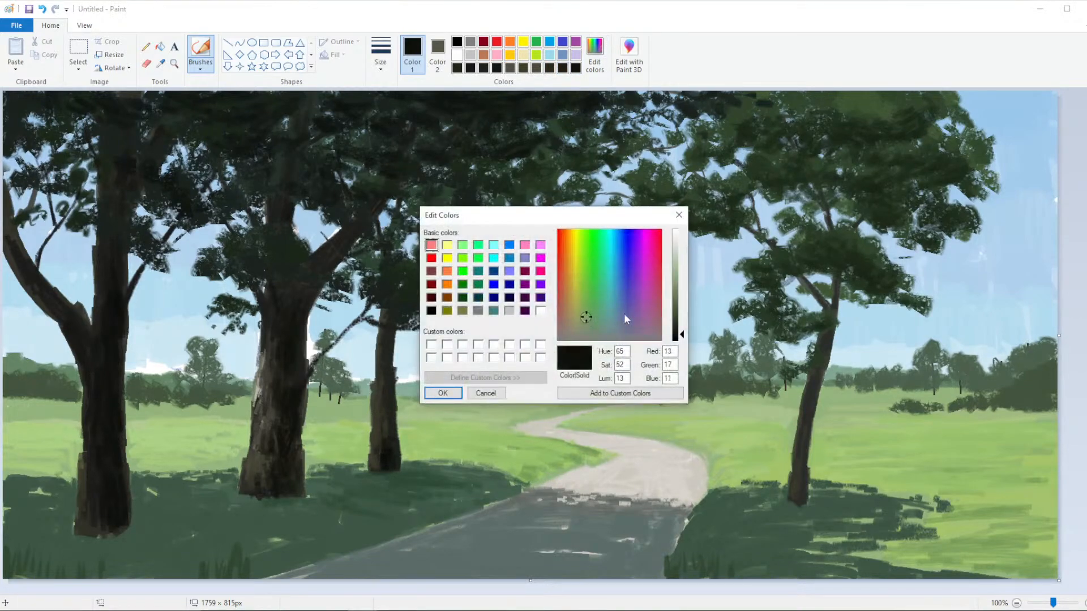
pyautogui.click(452, 393)
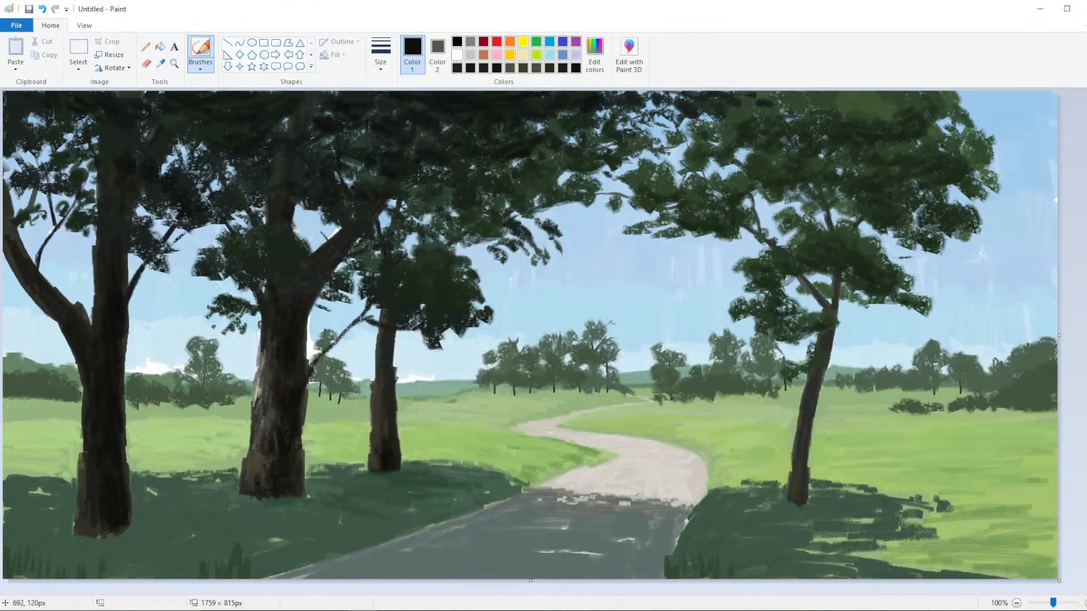
pyautogui.moveTo(378, 466)
pyautogui.mouseDown()
pyautogui.moveTo(385, 420)
pyautogui.moveTo(386, 449)
pyautogui.moveTo(391, 432)
pyautogui.moveTo(384, 377)
pyautogui.mouseUp()
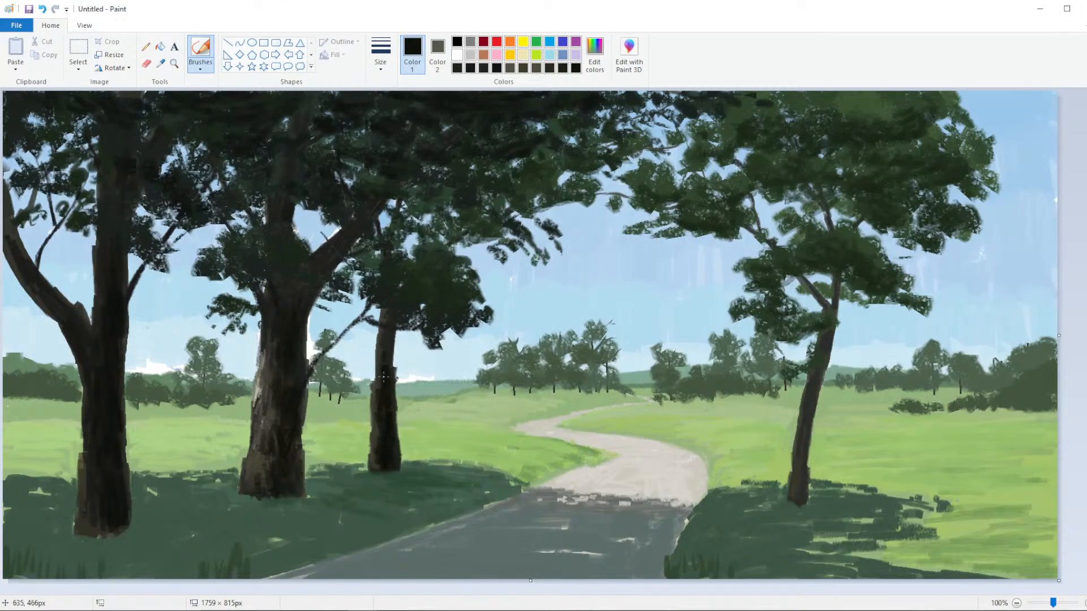
# Paint thin near-black branches through the foliage of the central trees and deepen the second tree's fork
pyautogui.click(381, 54)
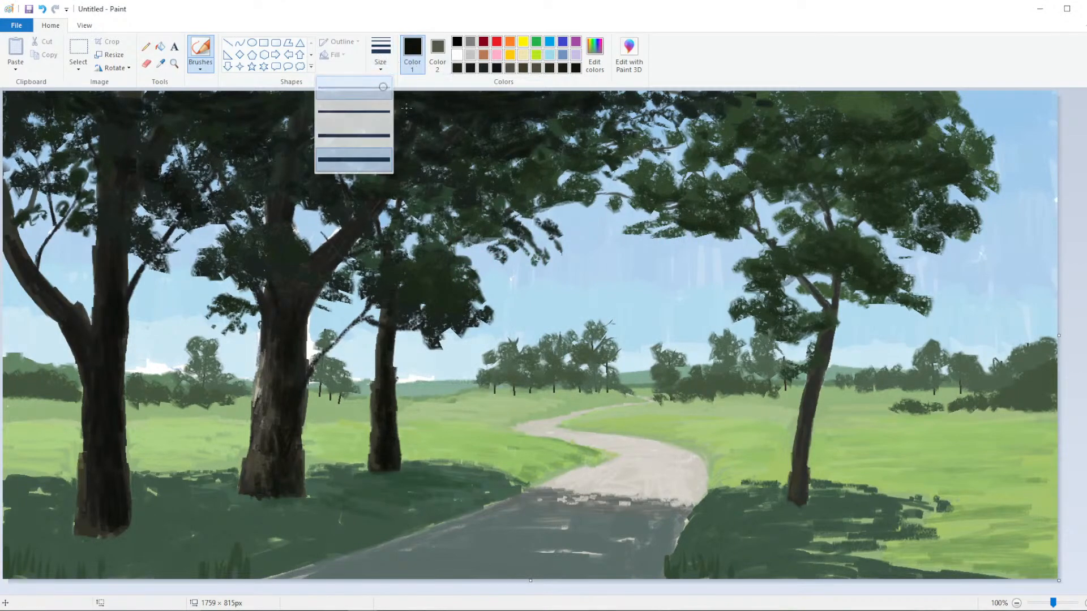
pyautogui.click(406, 107)
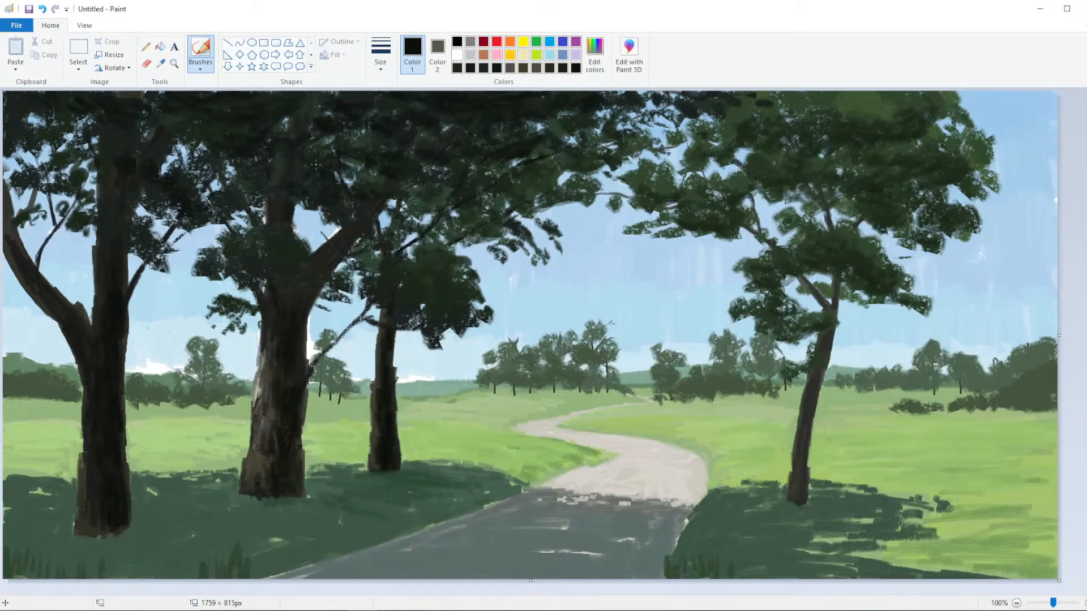
pyautogui.moveTo(333, 239); pyautogui.dragTo(334, 227)
pyautogui.moveTo(257, 207)
pyautogui.mouseDown()
pyautogui.moveTo(264, 226)
pyautogui.moveTo(268, 207)
pyautogui.mouseUp()
pyautogui.click(376, 67)
pyautogui.click(354, 108)
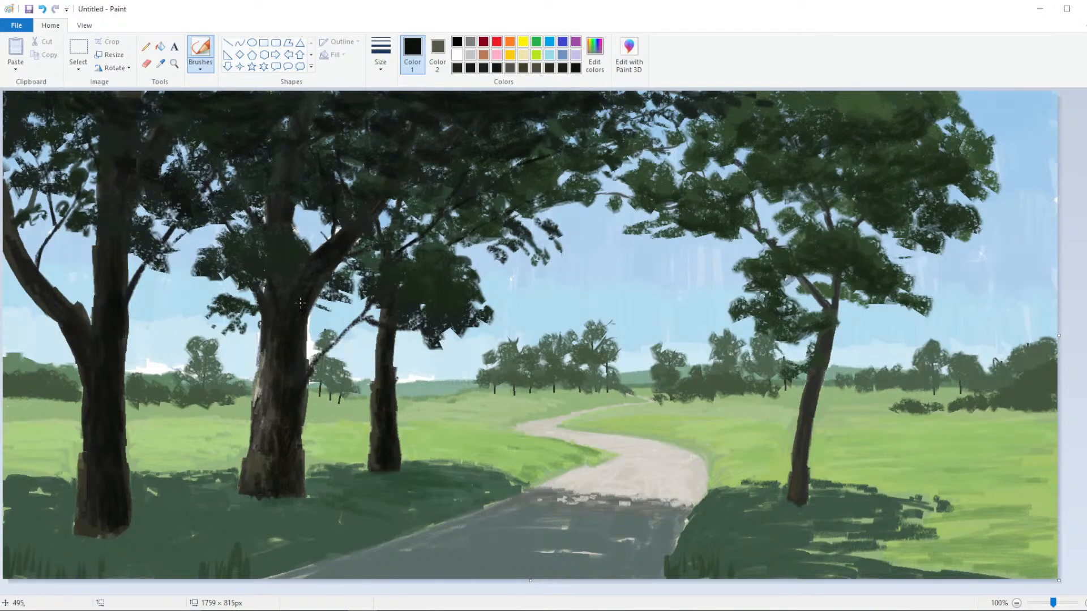
# Sample a dark green from the second tree and paint foliage shadow over its fork and upper trunk
pyautogui.click(161, 63)
pyautogui.click(306, 265)
pyautogui.click(595, 53)
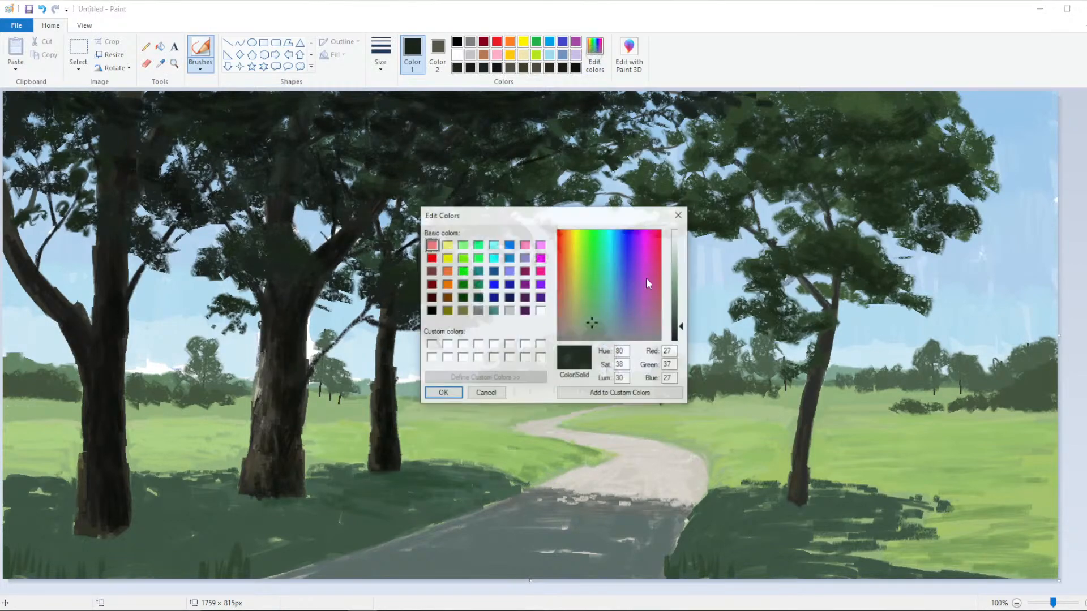
pyautogui.click(447, 393)
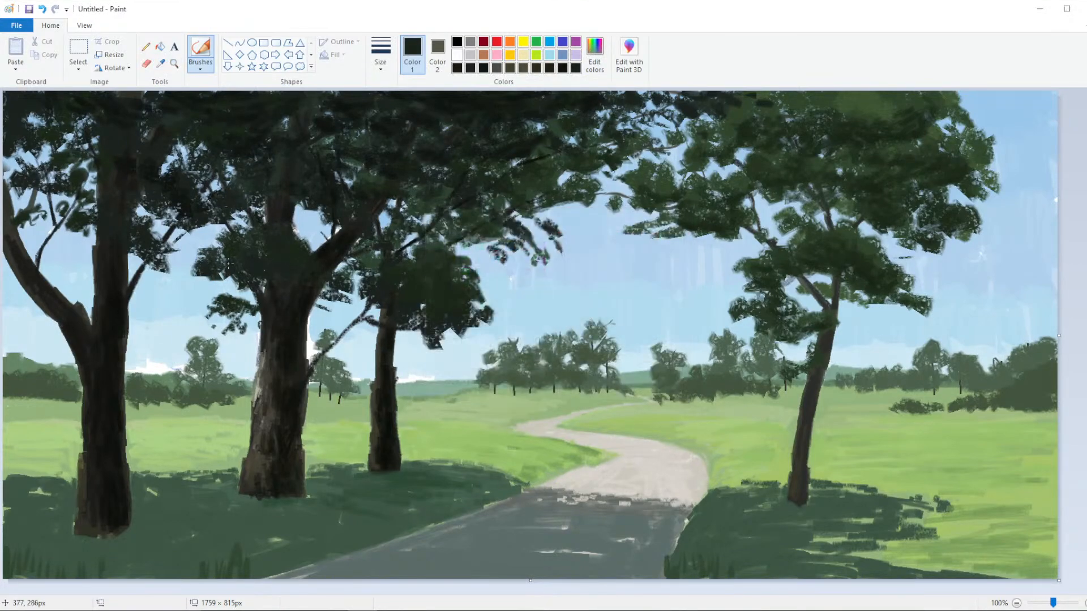
pyautogui.moveTo(311, 285)
pyautogui.mouseDown()
pyautogui.moveTo(324, 286)
pyautogui.moveTo(226, 286)
pyautogui.moveTo(249, 291)
pyautogui.mouseUp()
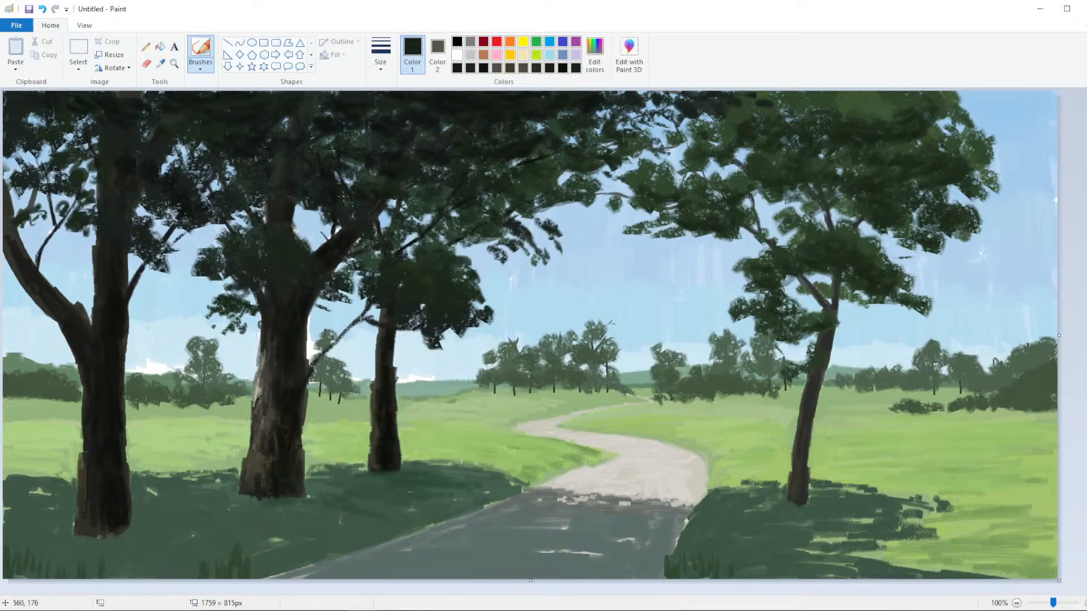
pyautogui.keyDown('ctrl'); pyautogui.scroll(-2, 320, 190); pyautogui.keyUp('ctrl')
pyautogui.keyDown('ctrl'); pyautogui.scroll(3, 371, 226); pyautogui.keyUp('ctrl')
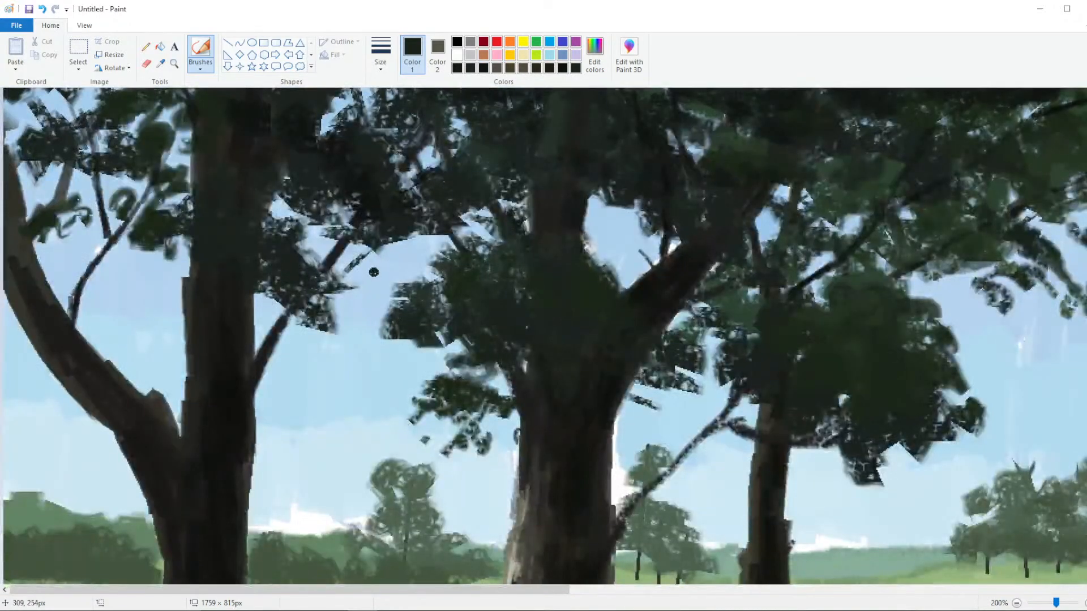
pyautogui.keyDown('ctrl'); pyautogui.scroll(-1, 430, 236); pyautogui.keyUp('ctrl')
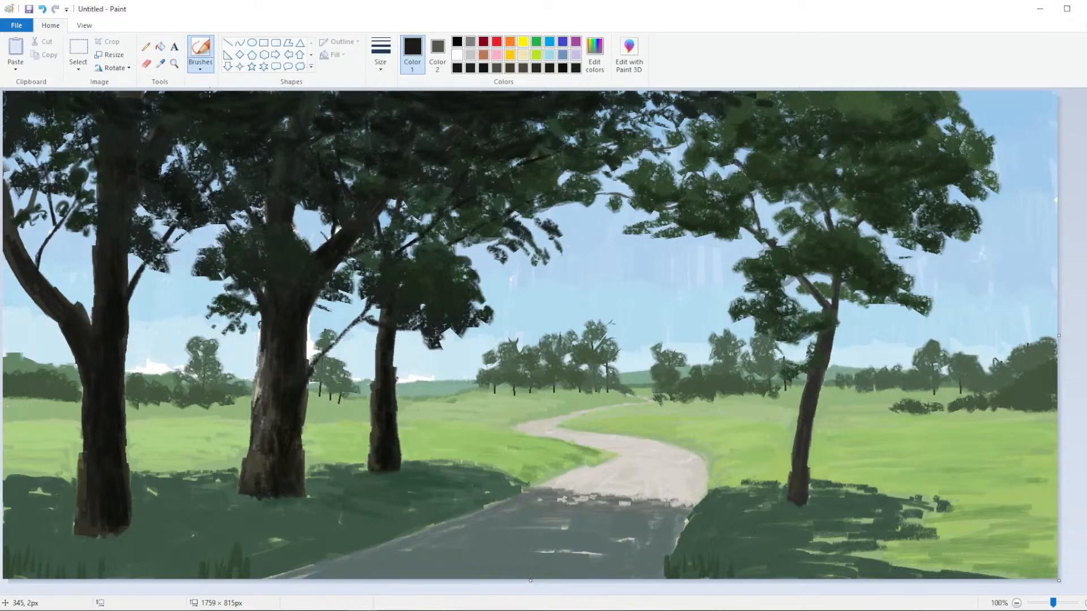
# Sample the shaded grass colour, darken it and paint shadow strokes beside the base of the second tree
pyautogui.click(160, 63)
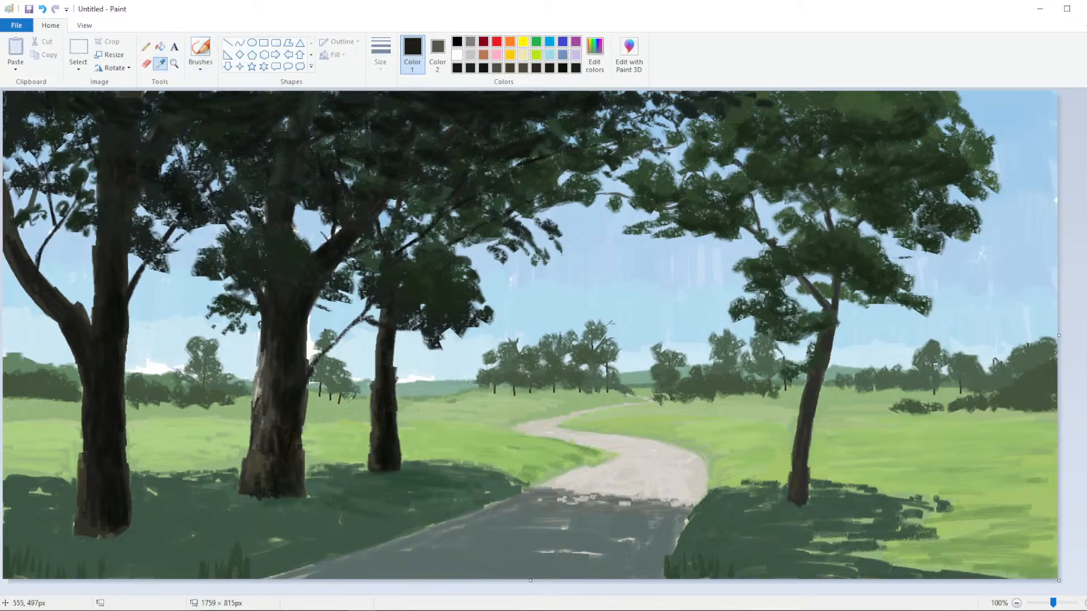
pyautogui.click(409, 486)
pyautogui.click(599, 62)
pyautogui.click(601, 319)
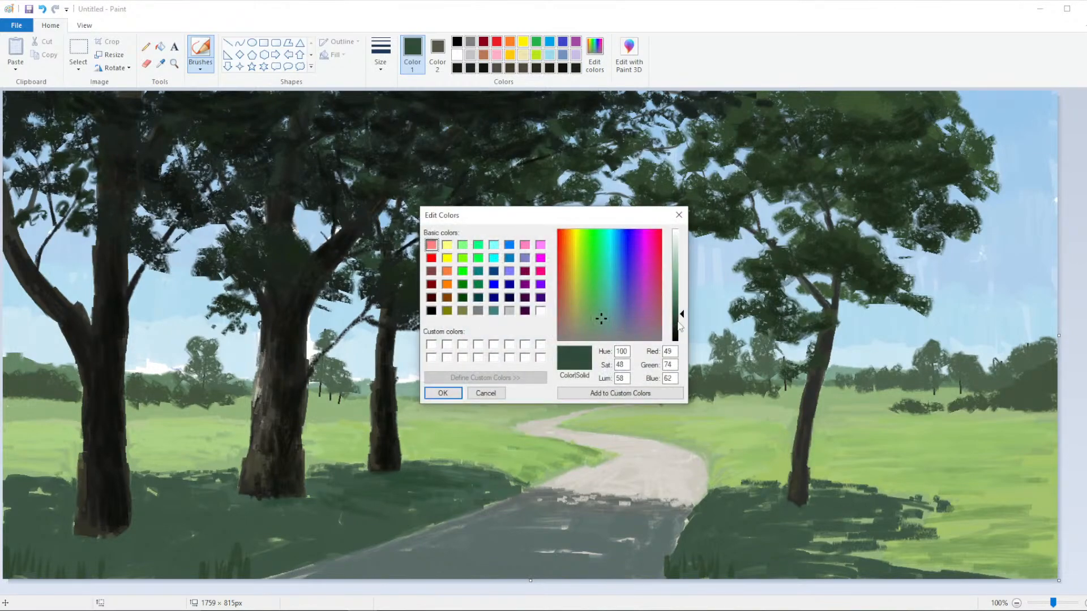
pyautogui.click(443, 393)
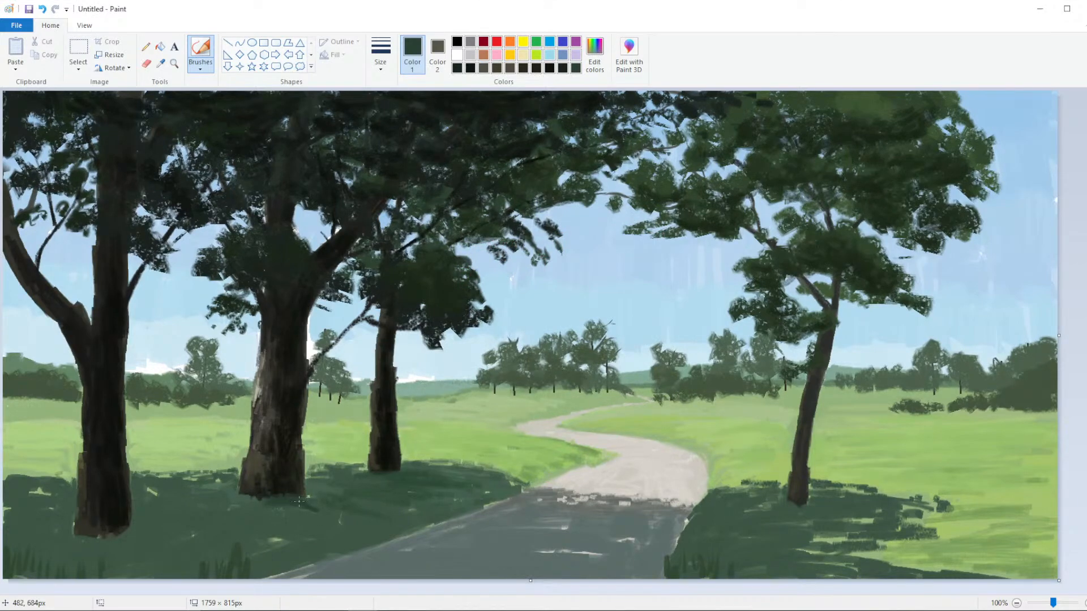
pyautogui.moveTo(307, 501)
pyautogui.mouseDown()
pyautogui.moveTo(334, 490)
pyautogui.moveTo(360, 529)
pyautogui.mouseUp()
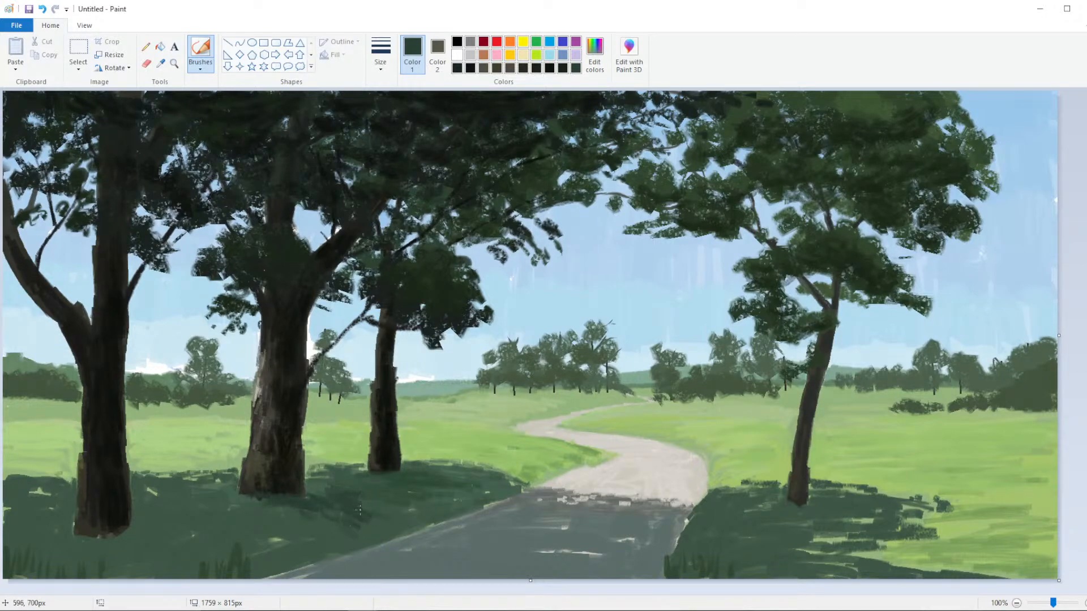
# Switch to a different, large brush and paint broad dark green shadow patches on the grass between the trees and the path
pyautogui.click(201, 66)
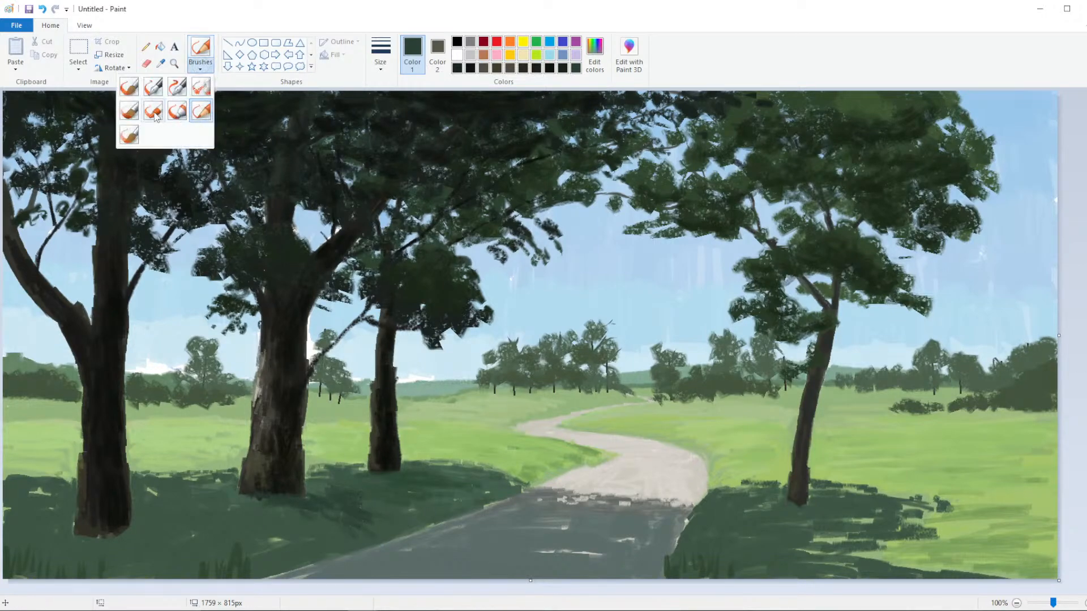
pyautogui.click(178, 112)
pyautogui.click(373, 55)
pyautogui.moveTo(289, 544)
pyautogui.mouseDown()
pyautogui.moveTo(305, 516)
pyautogui.moveTo(353, 532)
pyautogui.moveTo(378, 462)
pyautogui.moveTo(395, 532)
pyautogui.moveTo(346, 493)
pyautogui.moveTo(382, 526)
pyautogui.moveTo(410, 507)
pyautogui.moveTo(345, 484)
pyautogui.moveTo(434, 514)
pyautogui.moveTo(429, 493)
pyautogui.moveTo(460, 492)
pyautogui.moveTo(415, 474)
pyautogui.moveTo(411, 517)
pyautogui.moveTo(252, 573)
pyautogui.moveTo(241, 544)
pyautogui.moveTo(268, 539)
pyautogui.moveTo(278, 523)
pyautogui.moveTo(310, 531)
pyautogui.moveTo(238, 514)
pyautogui.moveTo(238, 532)
pyautogui.moveTo(195, 517)
pyautogui.moveTo(208, 537)
pyautogui.moveTo(201, 558)
pyautogui.moveTo(191, 532)
pyautogui.moveTo(476, 488)
pyautogui.mouseUp()
pyautogui.hotkey('ctrl', 'z')
pyautogui.click(381, 54)
pyautogui.click(351, 136)
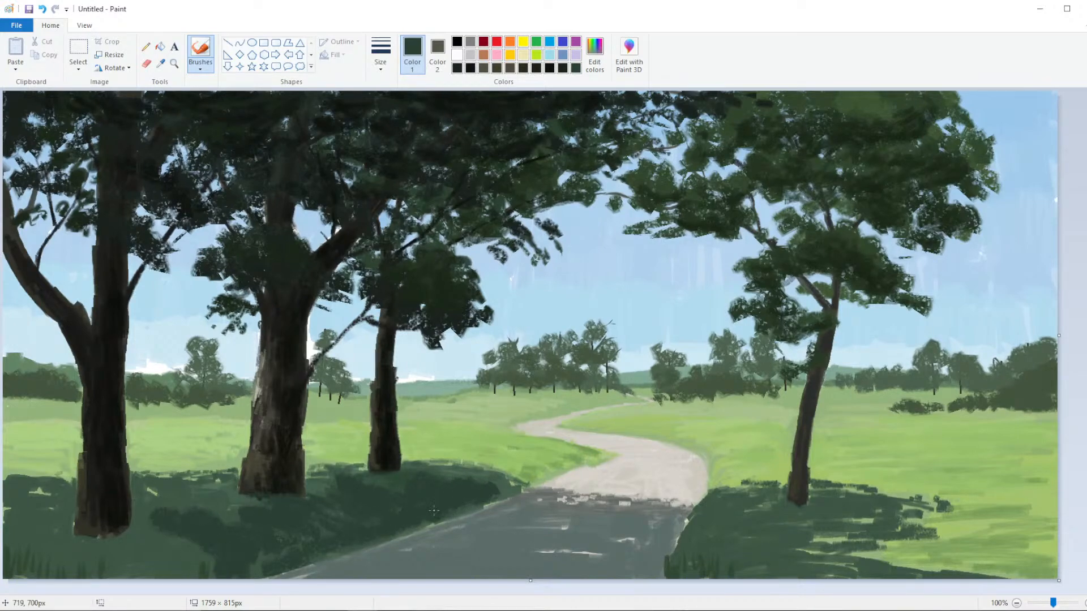
# Reduce the brush size and set the paint colour to dark green with red 40, green 66, blue 45
pyautogui.click(380, 54)
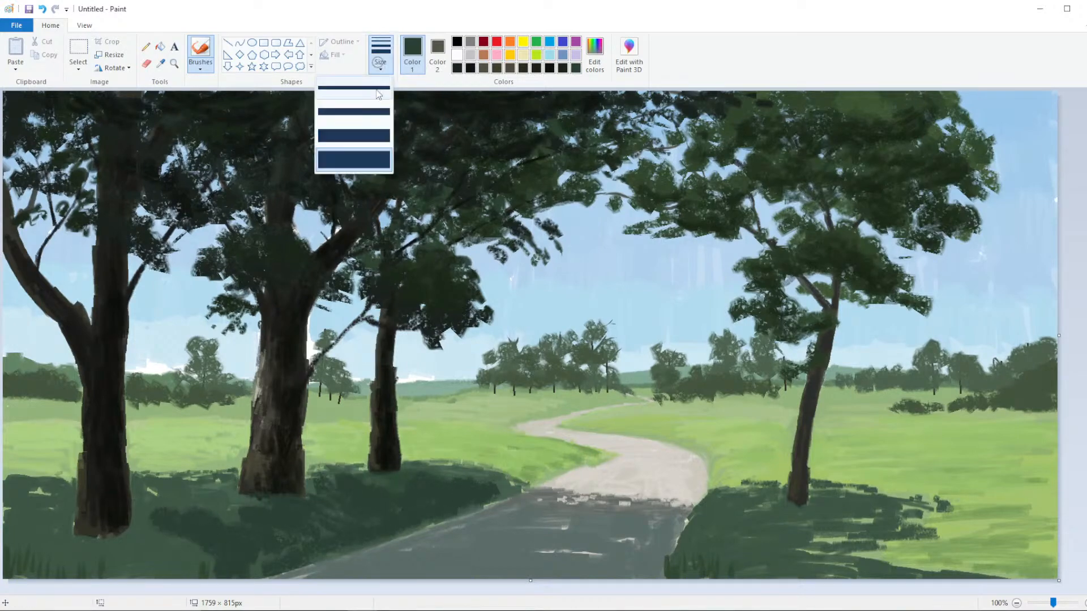
pyautogui.click(379, 95)
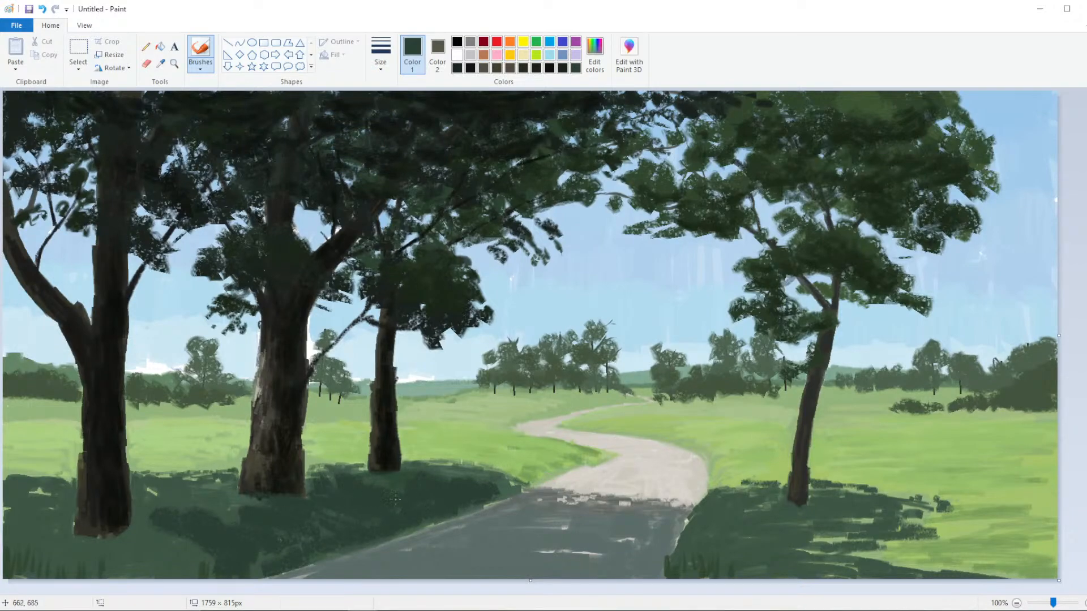
pyautogui.scroll(-3, 395, 298)
pyautogui.scroll(3, 421, 305)
pyautogui.click(594, 54)
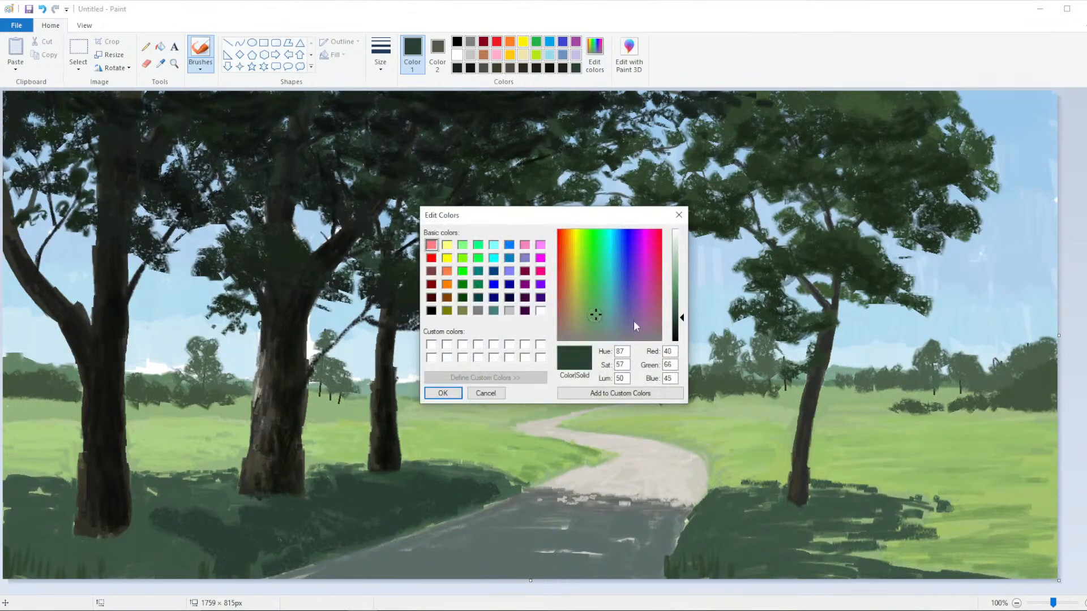
pyautogui.click(442, 393)
# Change the brush type and size, darken the green further and paint grass blades around the bases of the two largest trees
pyautogui.click(201, 65)
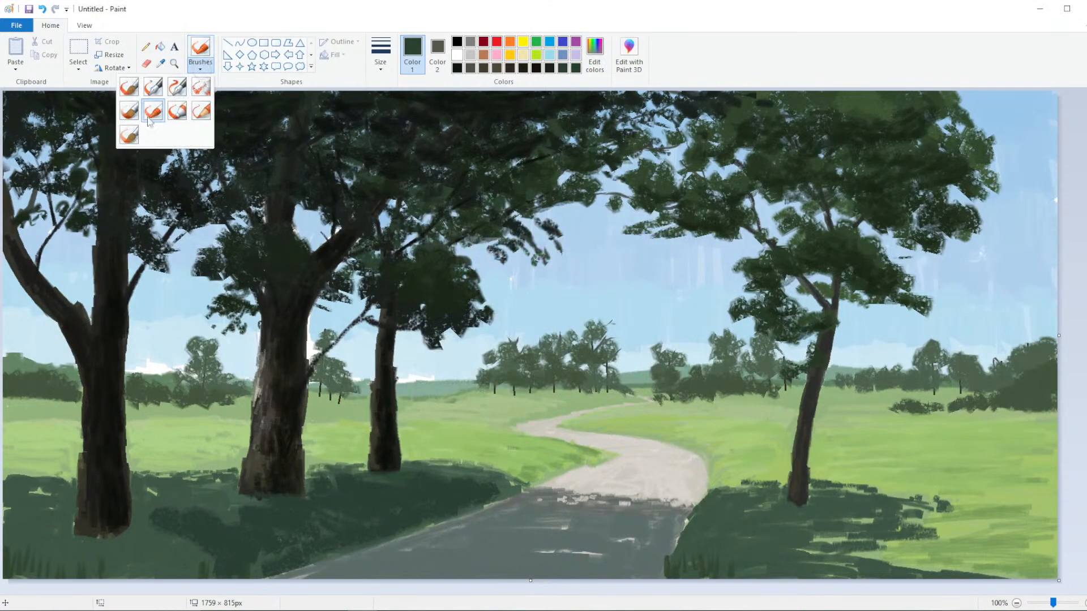
pyautogui.click(153, 111)
pyautogui.click(381, 57)
pyautogui.click(354, 139)
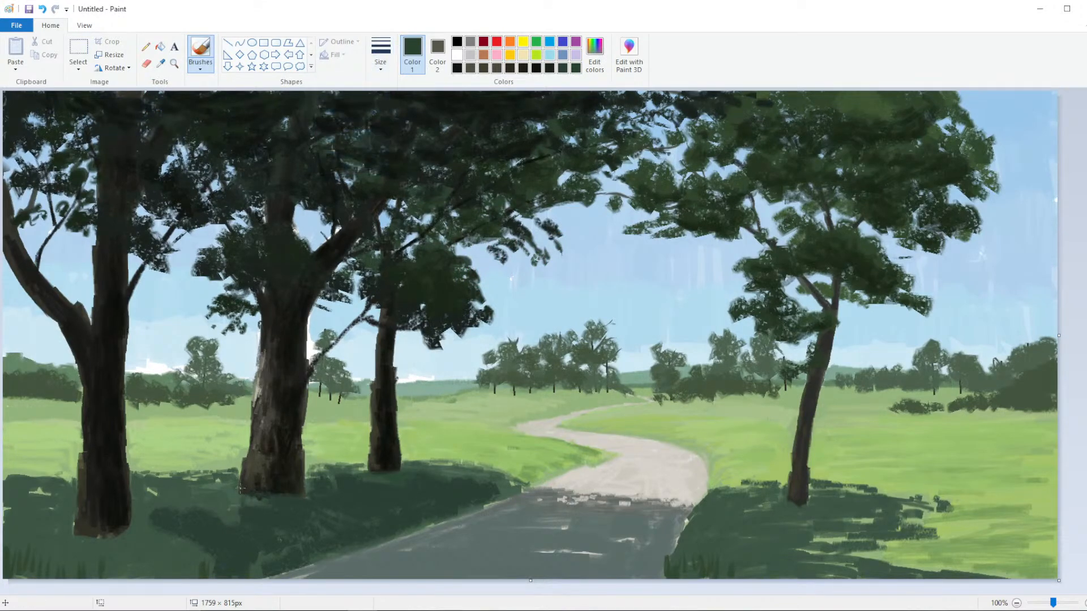
pyautogui.click(595, 54)
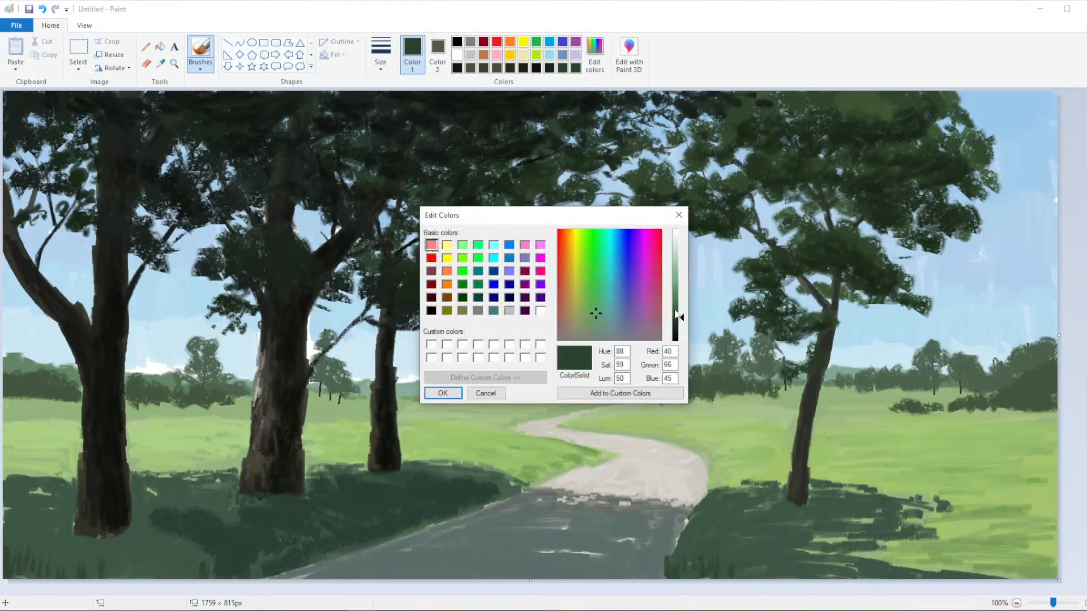
pyautogui.moveTo(677, 316); pyautogui.dragTo(678, 332)
pyautogui.click(443, 393)
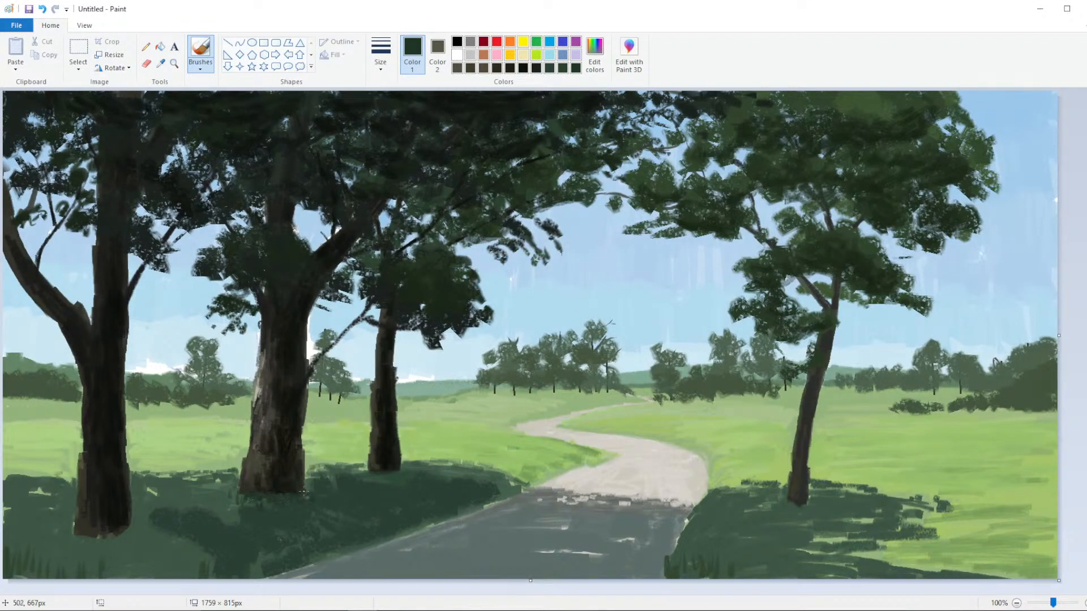
pyautogui.moveTo(227, 485)
pyautogui.mouseDown()
pyautogui.moveTo(236, 518)
pyautogui.moveTo(243, 497)
pyautogui.moveTo(200, 535)
pyautogui.moveTo(193, 559)
pyautogui.moveTo(207, 546)
pyautogui.moveTo(212, 562)
pyautogui.moveTo(224, 550)
pyautogui.moveTo(225, 575)
pyautogui.moveTo(250, 556)
pyautogui.moveTo(201, 550)
pyautogui.moveTo(164, 503)
pyautogui.moveTo(156, 511)
pyautogui.moveTo(190, 572)
pyautogui.mouseUp()
pyautogui.moveTo(75, 541); pyautogui.dragTo(70, 522)
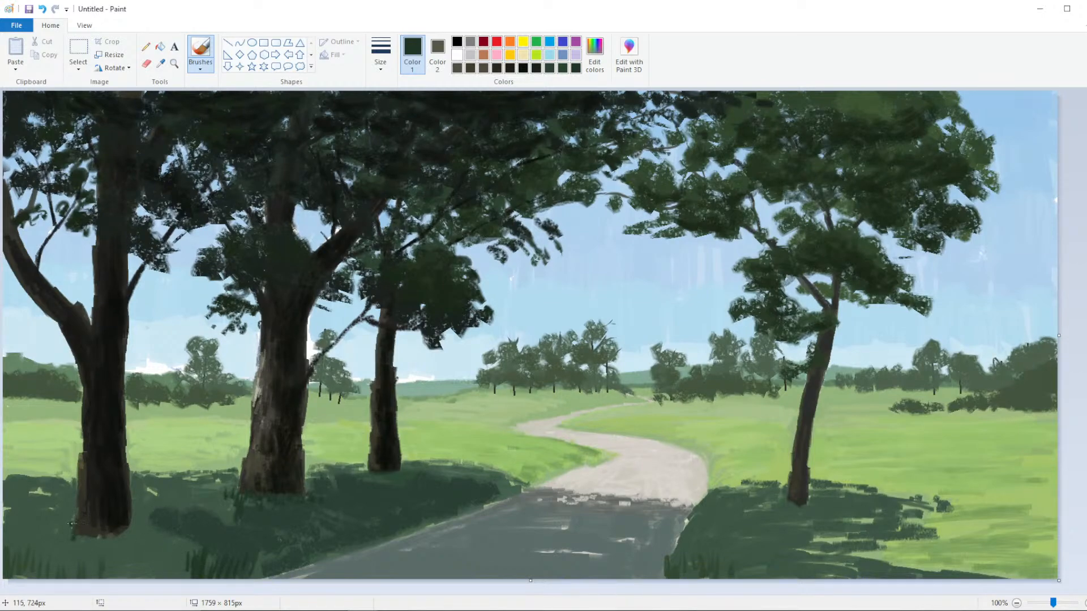
# Sample dark tones from the leftmost trunk and repaint its base darker and slightly wider, undoing a stroke along the way
pyautogui.click(160, 63)
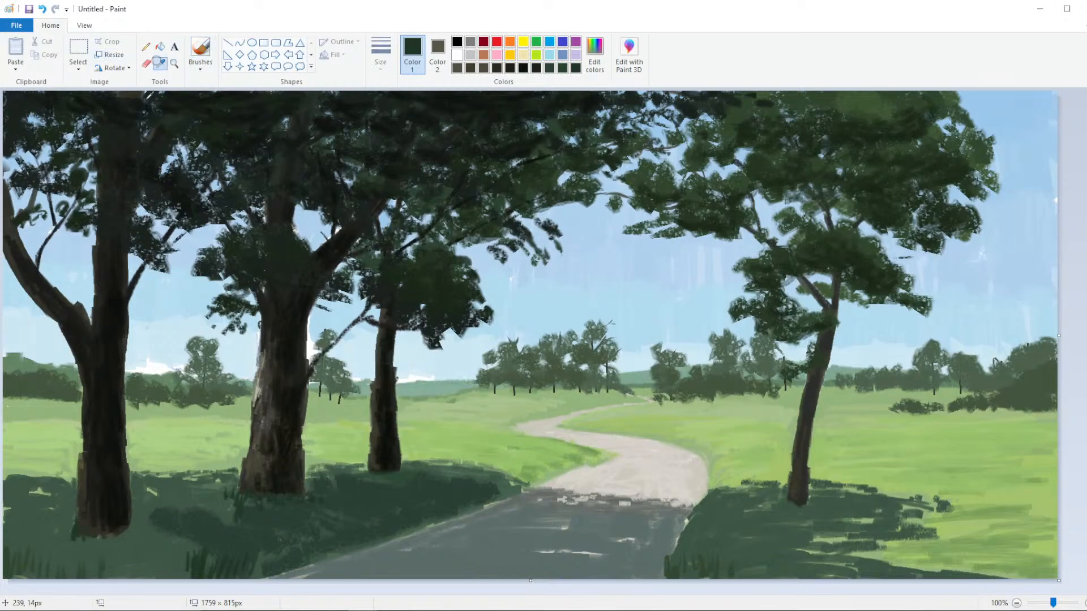
pyautogui.click(126, 512)
pyautogui.moveTo(126, 527)
pyautogui.mouseDown()
pyautogui.moveTo(124, 502)
pyautogui.moveTo(124, 531)
pyautogui.moveTo(94, 534)
pyautogui.moveTo(93, 525)
pyautogui.moveTo(128, 516)
pyautogui.mouseUp()
pyautogui.hotkey('ctrl', 'z')
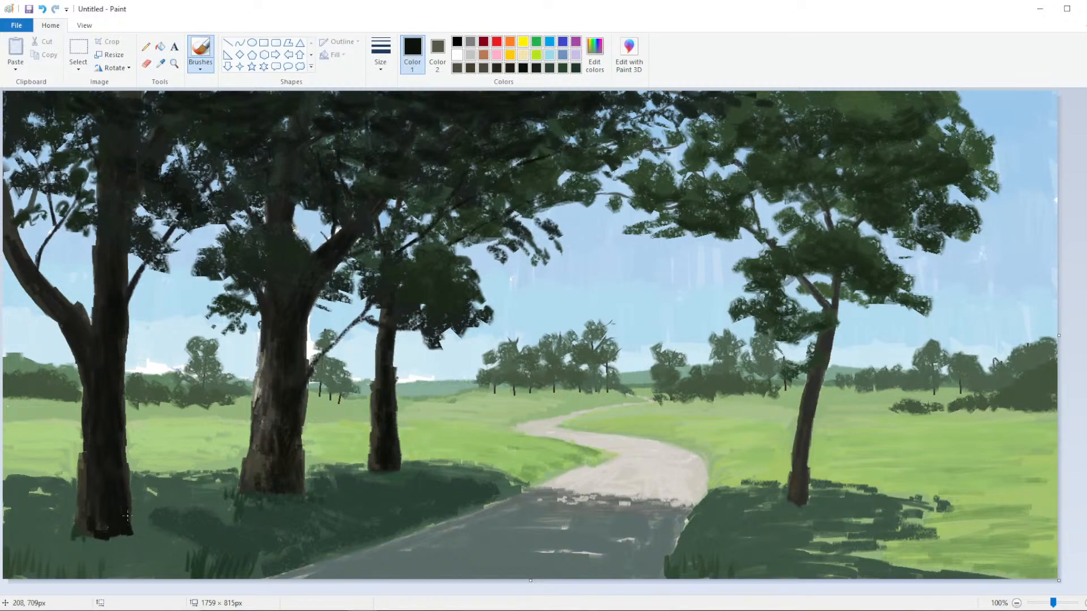
pyautogui.click(160, 63)
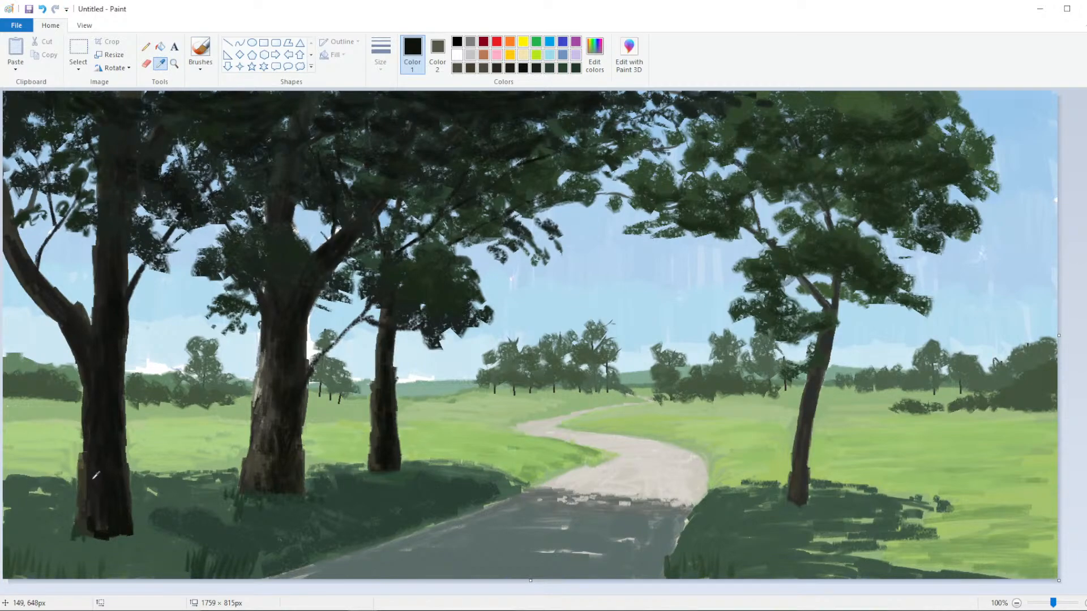
pyautogui.click(99, 477)
pyautogui.moveTo(83, 516)
pyautogui.mouseDown()
pyautogui.moveTo(91, 480)
pyautogui.moveTo(103, 504)
pyautogui.moveTo(91, 436)
pyautogui.moveTo(72, 536)
pyautogui.moveTo(96, 530)
pyautogui.mouseUp()
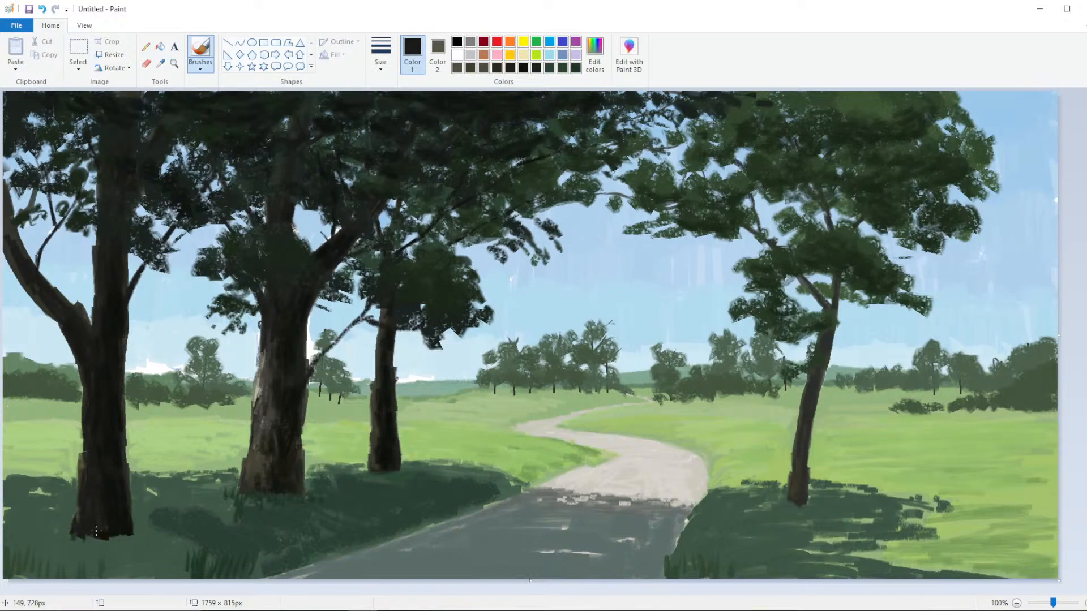
# Sample the shadowed grass green and paint grass blades over the leftmost trunk's base and across the foreground around it
pyautogui.click(161, 62)
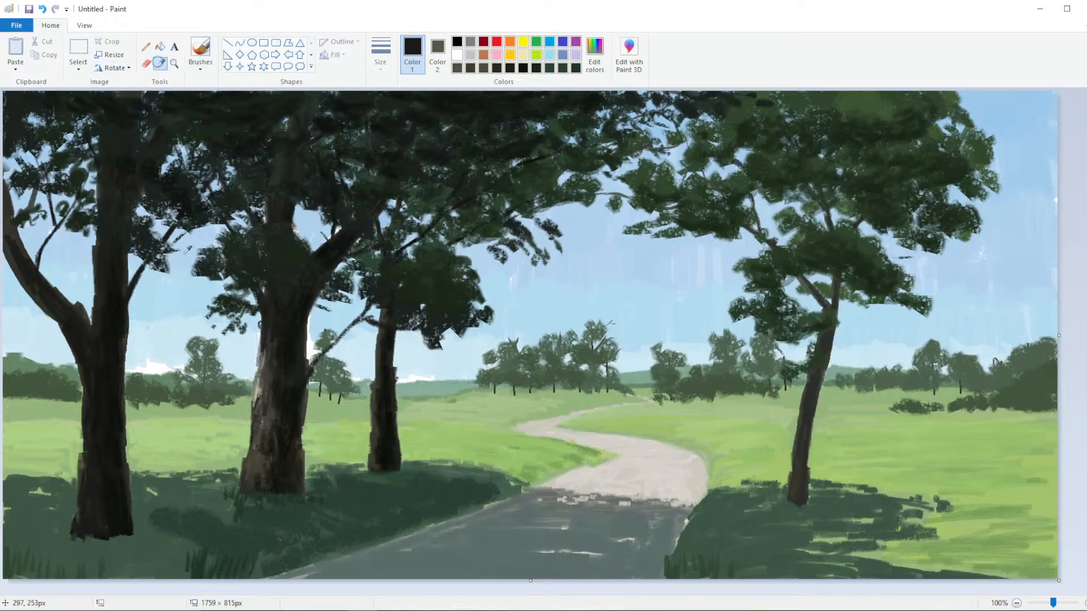
pyautogui.click(205, 524)
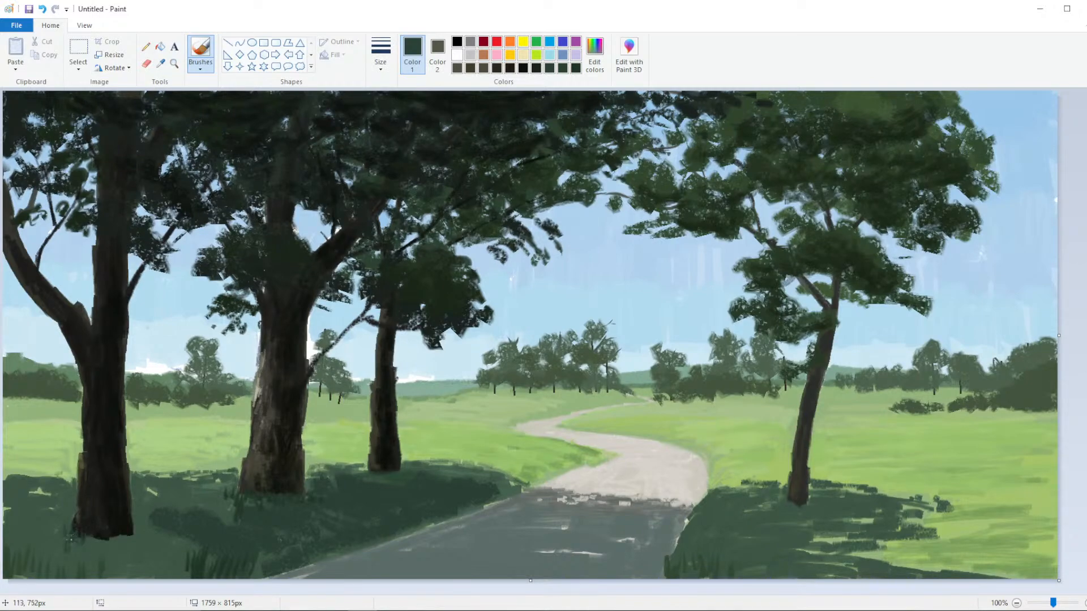
pyautogui.moveTo(71, 538)
pyautogui.mouseDown()
pyautogui.moveTo(94, 559)
pyautogui.moveTo(113, 526)
pyautogui.moveTo(120, 574)
pyautogui.moveTo(152, 522)
pyautogui.moveTo(162, 563)
pyautogui.moveTo(147, 555)
pyautogui.moveTo(160, 541)
pyautogui.moveTo(178, 566)
pyautogui.mouseUp()
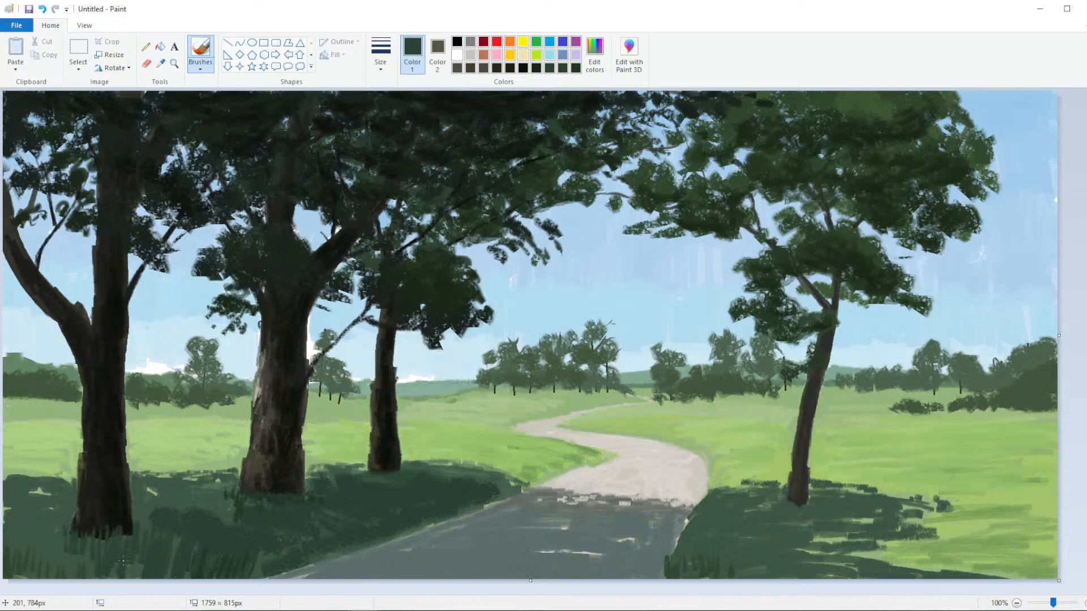
pyautogui.moveTo(71, 541)
pyautogui.mouseDown()
pyautogui.moveTo(32, 531)
pyautogui.moveTo(31, 521)
pyautogui.moveTo(41, 530)
pyautogui.moveTo(56, 521)
pyautogui.moveTo(17, 535)
pyautogui.mouseUp()
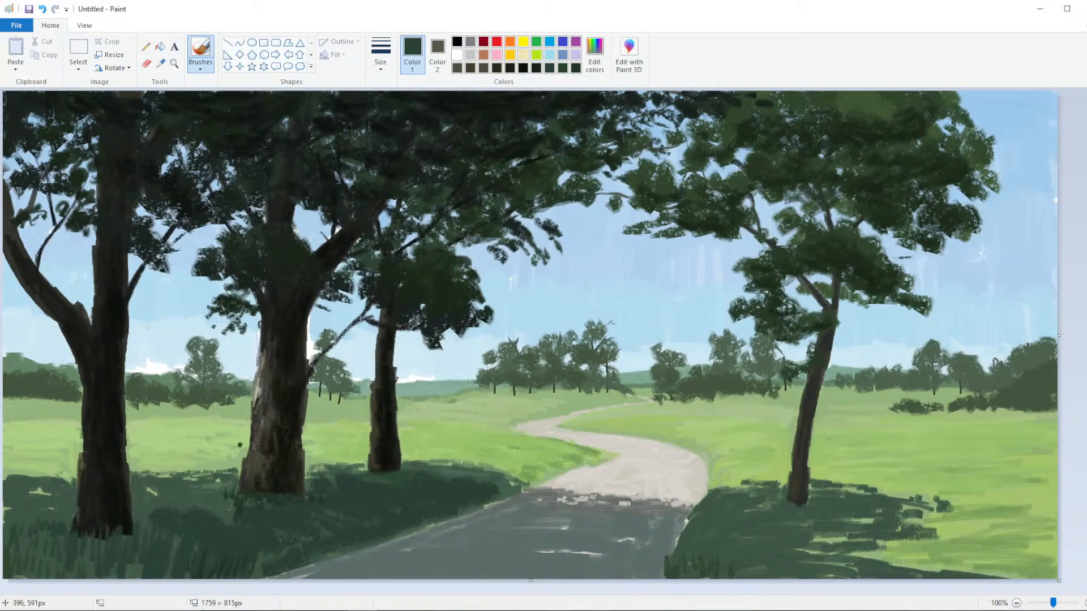
# Paint dark grass blades along the path's right edge and around the right tree's base, with a few at the left verge
pyautogui.moveTo(676, 576)
pyautogui.mouseDown()
pyautogui.moveTo(698, 541)
pyautogui.moveTo(712, 555)
pyautogui.moveTo(726, 538)
pyautogui.mouseUp()
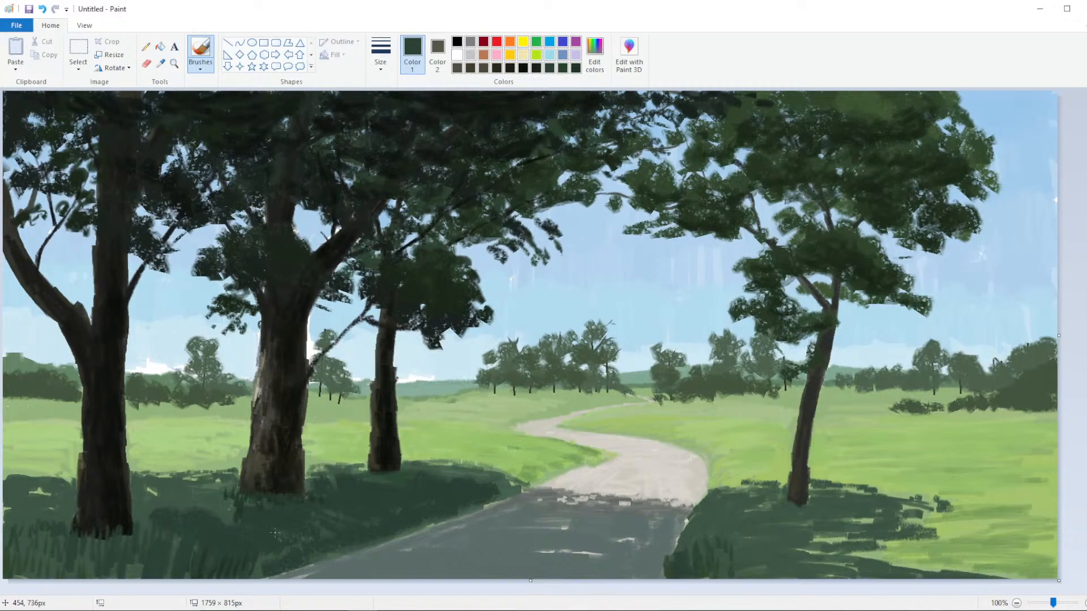
pyautogui.moveTo(264, 564); pyautogui.dragTo(272, 554)
pyautogui.moveTo(680, 550); pyautogui.dragTo(685, 527)
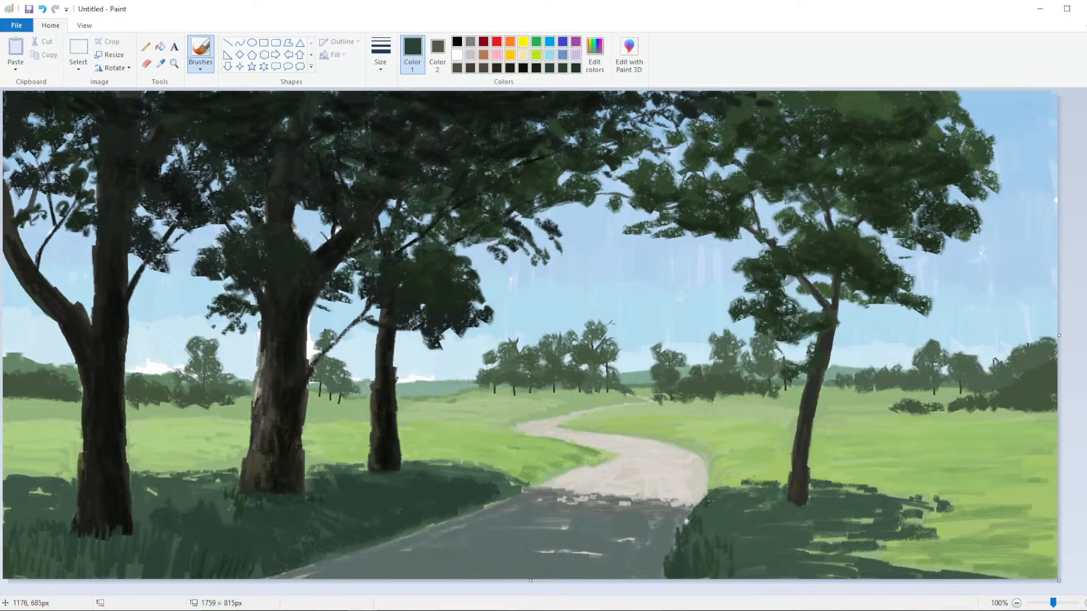
pyautogui.moveTo(723, 484)
pyautogui.mouseDown()
pyautogui.moveTo(749, 482)
pyautogui.moveTo(731, 506)
pyautogui.moveTo(750, 482)
pyautogui.moveTo(758, 495)
pyautogui.moveTo(783, 493)
pyautogui.moveTo(748, 496)
pyautogui.moveTo(750, 504)
pyautogui.moveTo(784, 494)
pyautogui.moveTo(782, 484)
pyautogui.moveTo(801, 500)
pyautogui.moveTo(830, 483)
pyautogui.moveTo(846, 501)
pyautogui.moveTo(822, 487)
pyautogui.moveTo(841, 496)
pyautogui.moveTo(858, 483)
pyautogui.moveTo(893, 494)
pyautogui.mouseUp()
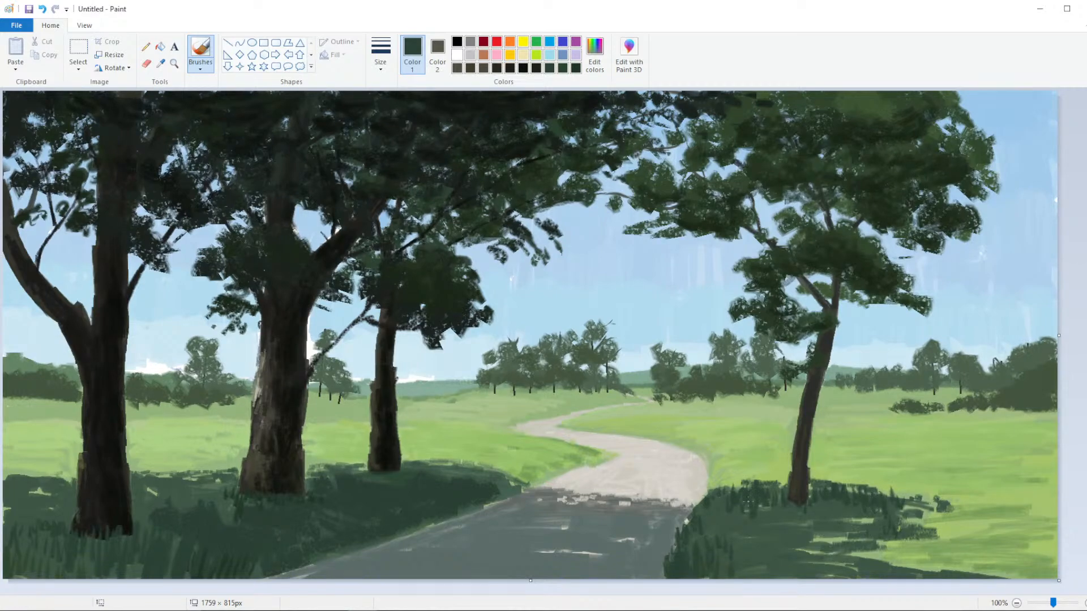
pyautogui.moveTo(713, 500); pyautogui.dragTo(734, 513)
# Darken the green and paint deeper blades along both path edges and through the shadow beneath the right tree
pyautogui.click(594, 54)
pyautogui.click(443, 394)
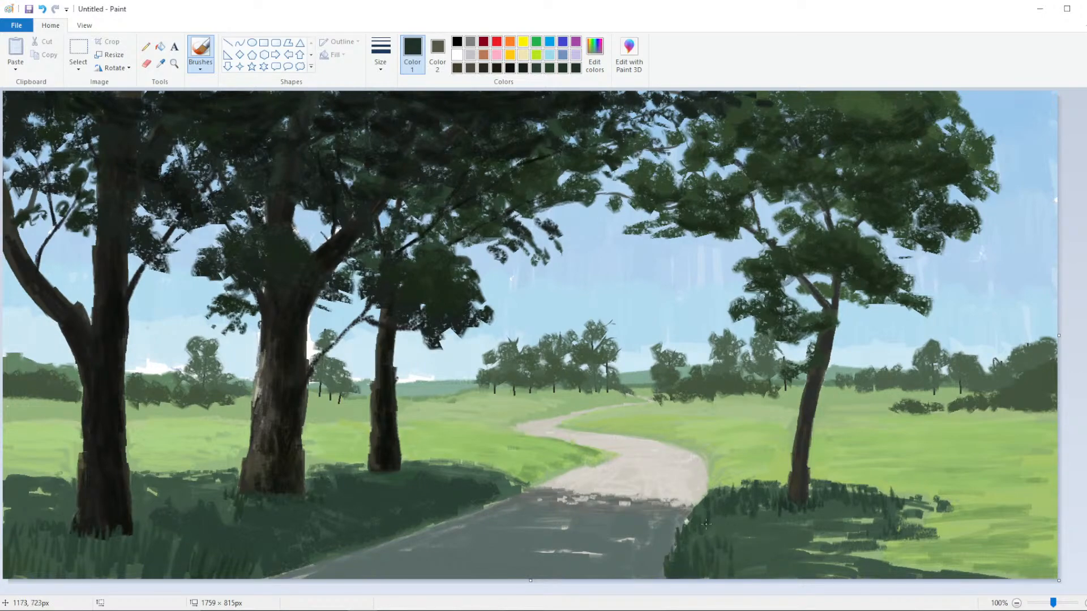
pyautogui.moveTo(692, 519); pyautogui.dragTo(696, 504)
pyautogui.moveTo(255, 575)
pyautogui.mouseDown()
pyautogui.moveTo(244, 555)
pyautogui.moveTo(278, 541)
pyautogui.mouseUp()
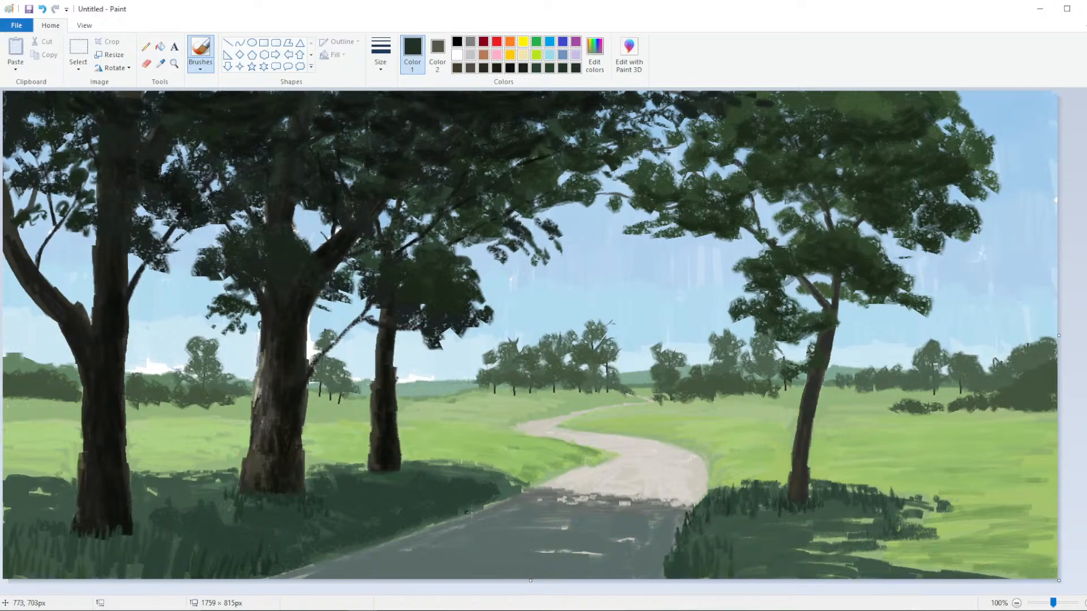
pyautogui.moveTo(712, 542)
pyautogui.mouseDown()
pyautogui.moveTo(726, 513)
pyautogui.moveTo(738, 539)
pyautogui.moveTo(756, 513)
pyautogui.moveTo(771, 532)
pyautogui.moveTo(778, 508)
pyautogui.moveTo(802, 514)
pyautogui.mouseUp()
pyautogui.moveTo(813, 534)
pyautogui.mouseDown()
pyautogui.moveTo(821, 505)
pyautogui.moveTo(841, 512)
pyautogui.mouseUp()
# Sample the shadowed grass green near the right tree and paint upright blades across the right foreground shadow
pyautogui.click(161, 63)
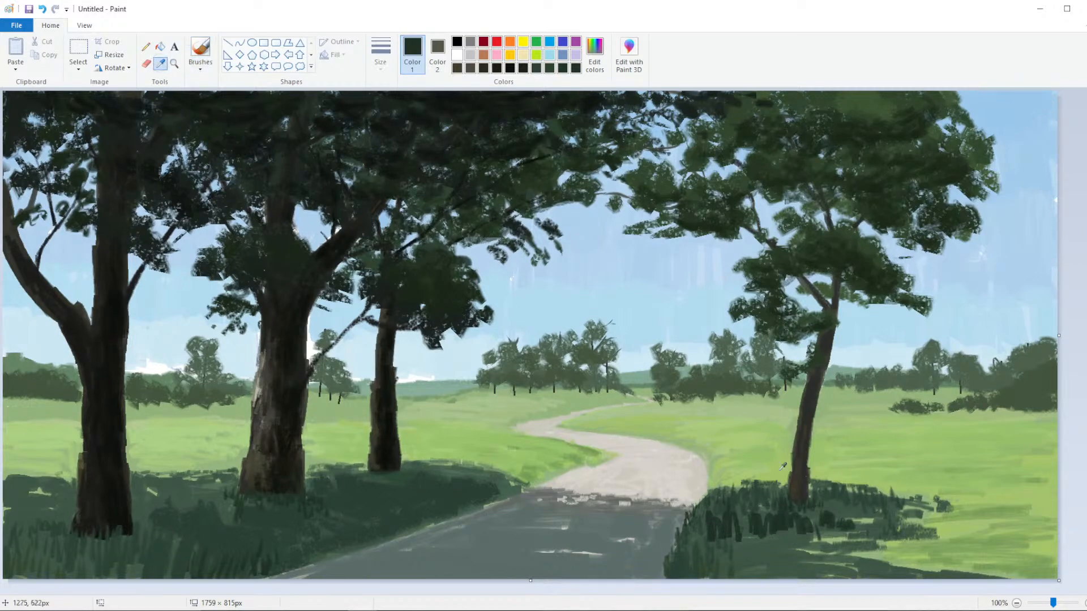
pyautogui.click(833, 494)
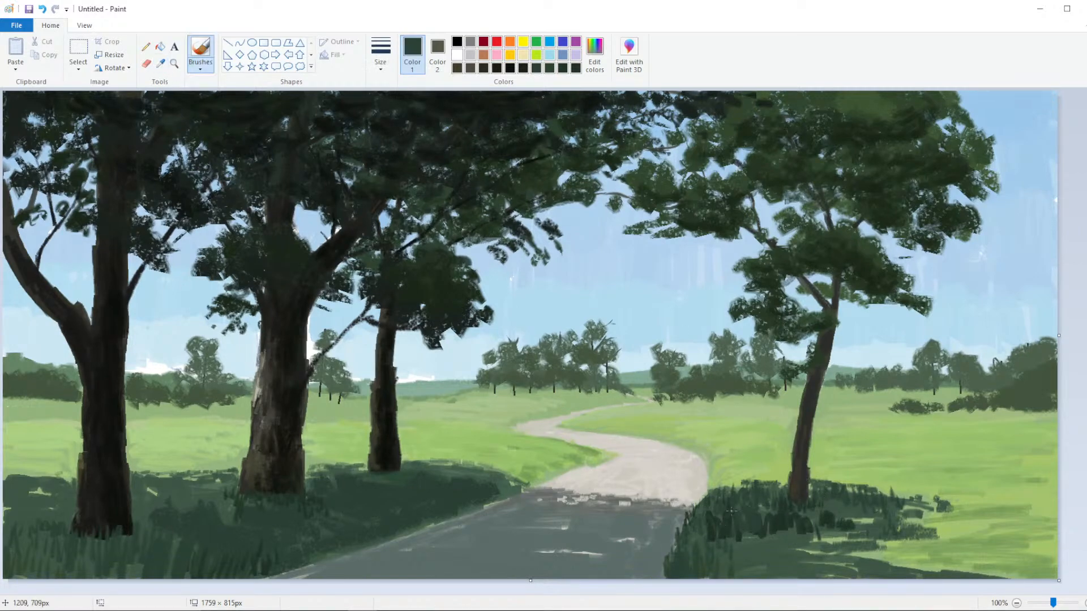
pyautogui.moveTo(737, 573); pyautogui.dragTo(739, 557)
pyautogui.moveTo(748, 577)
pyautogui.mouseDown()
pyautogui.moveTo(755, 538)
pyautogui.moveTo(773, 538)
pyautogui.moveTo(771, 563)
pyautogui.mouseUp()
pyautogui.moveTo(800, 551); pyautogui.dragTo(801, 535)
pyautogui.moveTo(807, 577)
pyautogui.mouseDown()
pyautogui.moveTo(828, 526)
pyautogui.moveTo(809, 602)
pyautogui.moveTo(840, 548)
pyautogui.mouseUp()
pyautogui.moveTo(840, 578); pyautogui.dragTo(848, 559)
pyautogui.moveTo(904, 578)
pyautogui.mouseDown()
pyautogui.moveTo(908, 560)
pyautogui.moveTo(923, 561)
pyautogui.mouseUp()
pyautogui.moveTo(934, 573); pyautogui.dragTo(956, 566)
pyautogui.moveTo(776, 568)
pyautogui.mouseDown()
pyautogui.moveTo(780, 515)
pyautogui.moveTo(818, 527)
pyautogui.mouseUp()
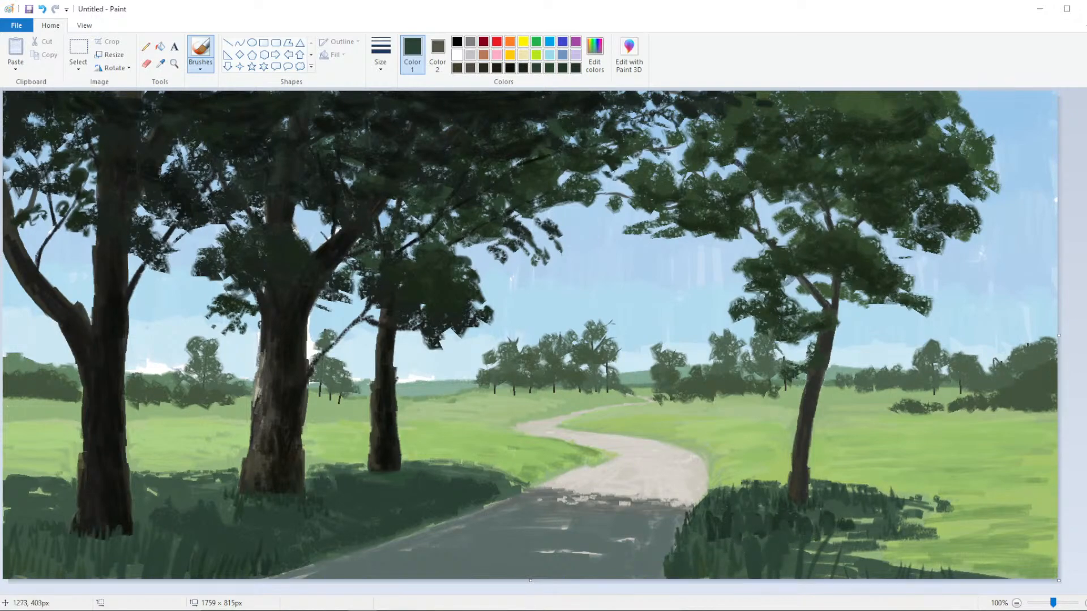
# Adjust the dark green and paint grass blades over the left shadow between the middle trunk and the path
pyautogui.click(595, 54)
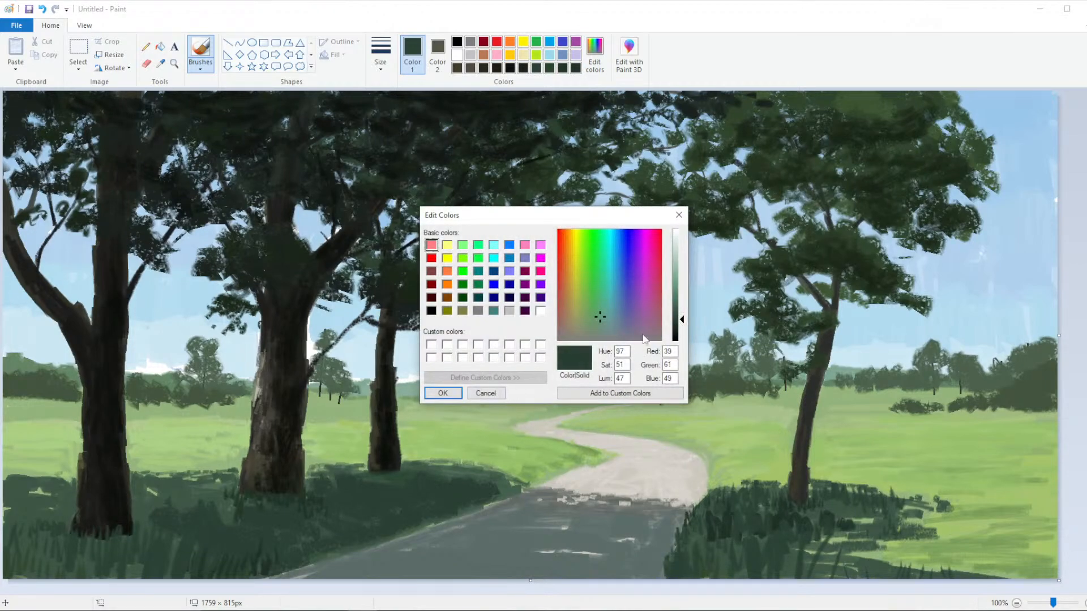
pyautogui.click(442, 393)
pyautogui.moveTo(305, 527); pyautogui.dragTo(352, 512)
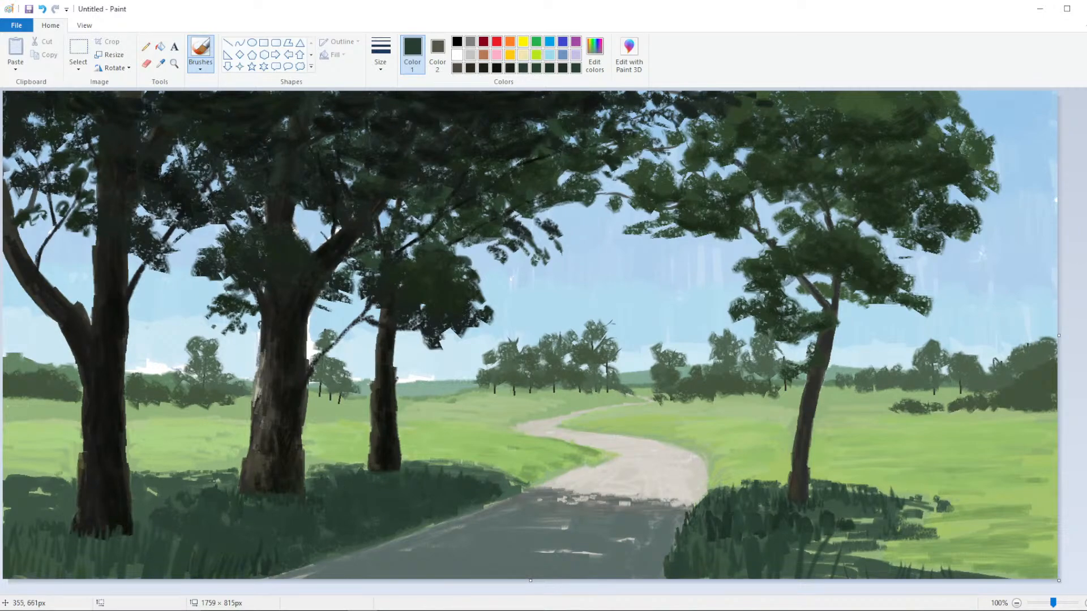
# Sample a dark green beneath the right tree and paint short blades along the ragged lower edge of its shadow
pyautogui.click(160, 63)
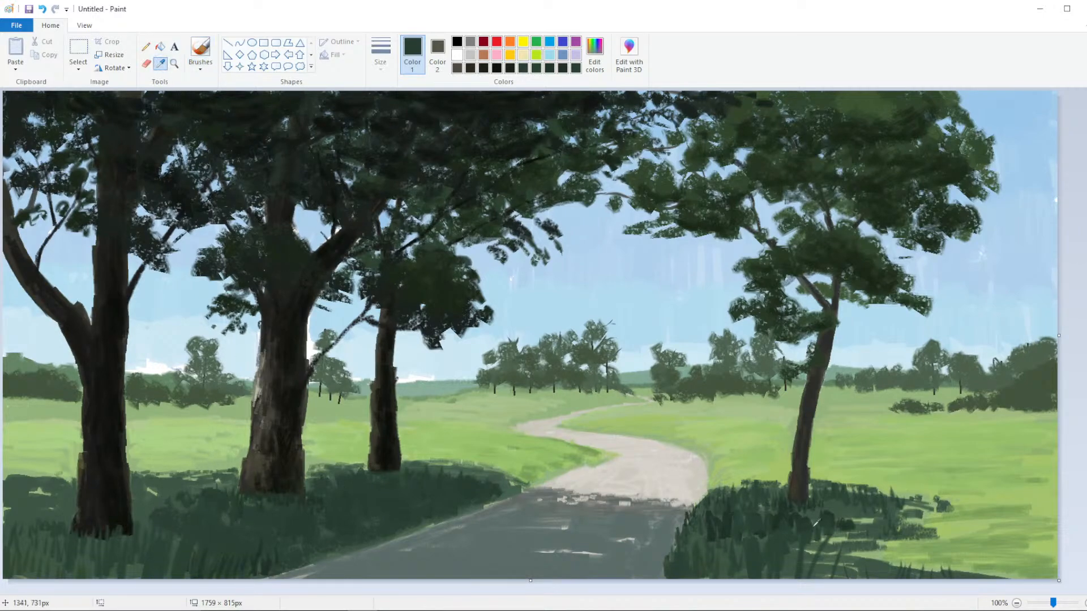
pyautogui.click(829, 522)
pyautogui.moveTo(826, 554)
pyautogui.mouseDown()
pyautogui.moveTo(856, 535)
pyautogui.moveTo(917, 542)
pyautogui.moveTo(924, 565)
pyautogui.moveTo(909, 561)
pyautogui.moveTo(1009, 571)
pyautogui.moveTo(1011, 583)
pyautogui.moveTo(989, 574)
pyautogui.mouseUp()
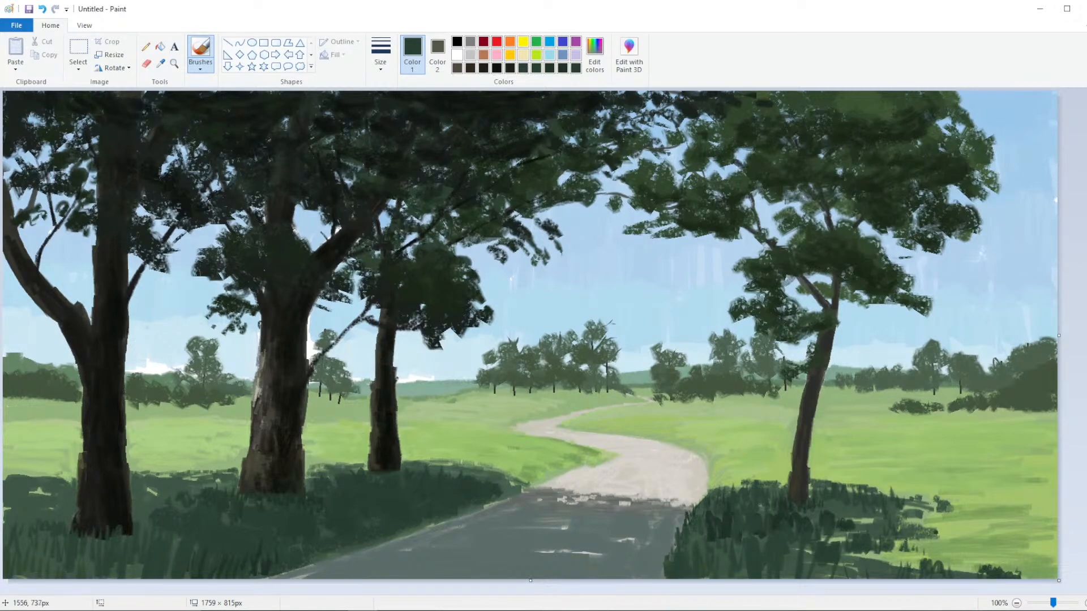
# Sample greens from the edges of the shaded grass and paint small tufts along the left shadow's back edge between the trunks
pyautogui.click(160, 63)
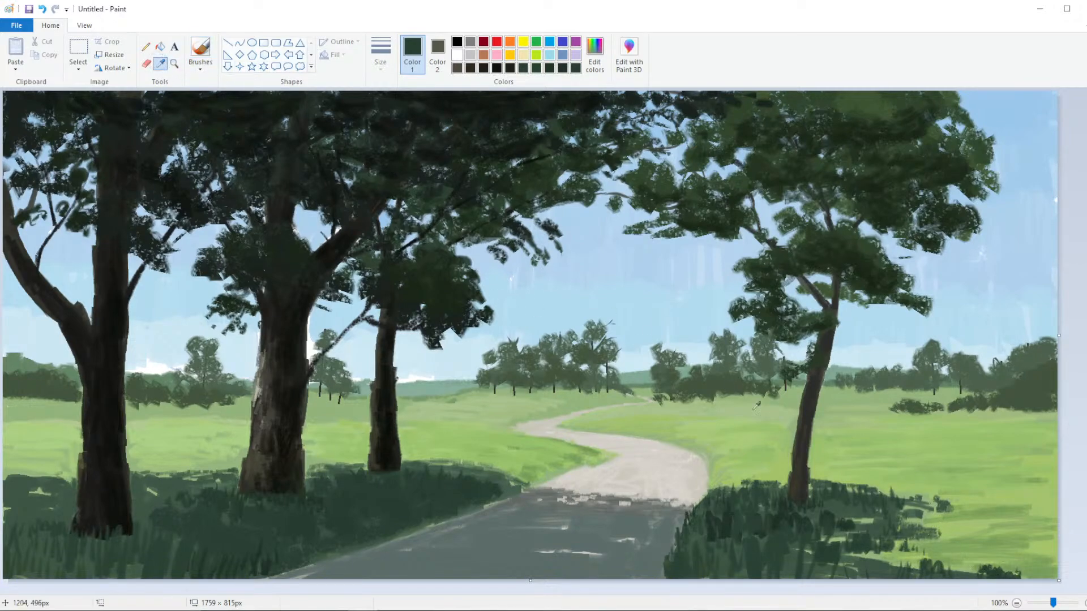
pyautogui.click(775, 490)
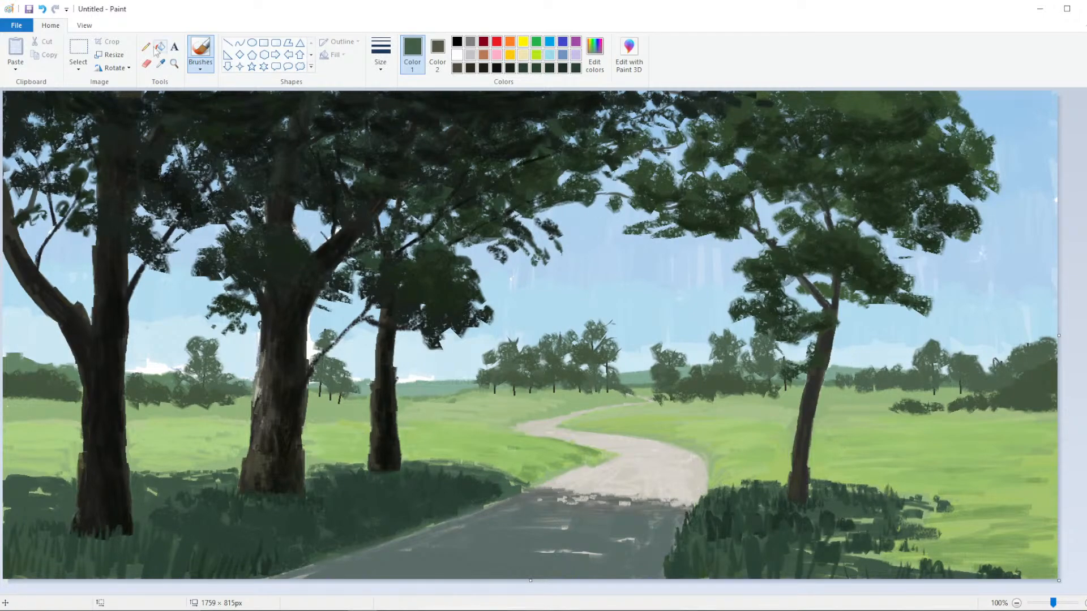
pyautogui.click(160, 63)
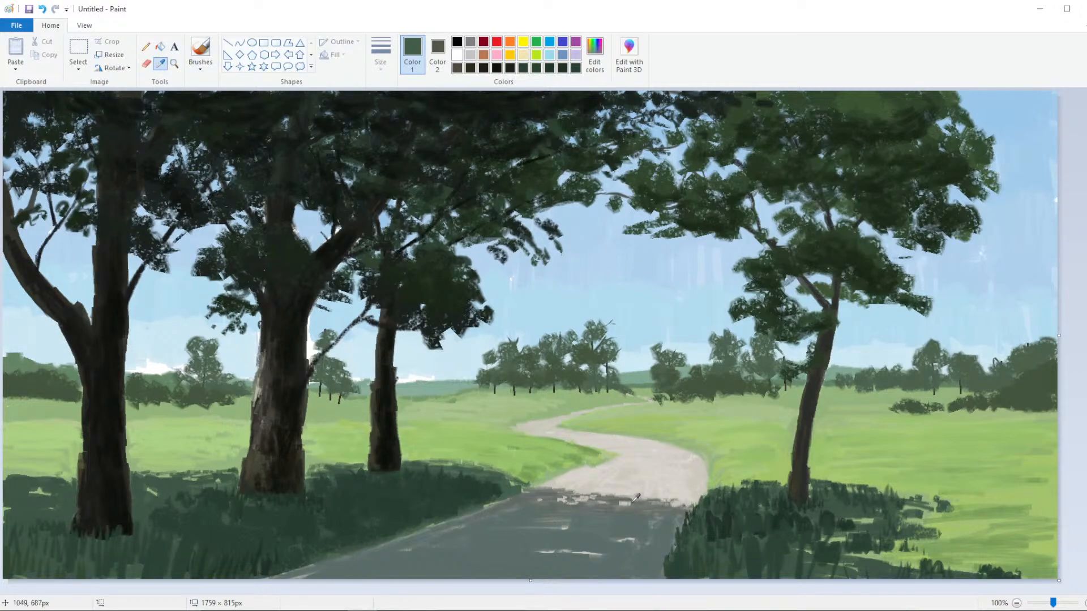
pyautogui.click(362, 463)
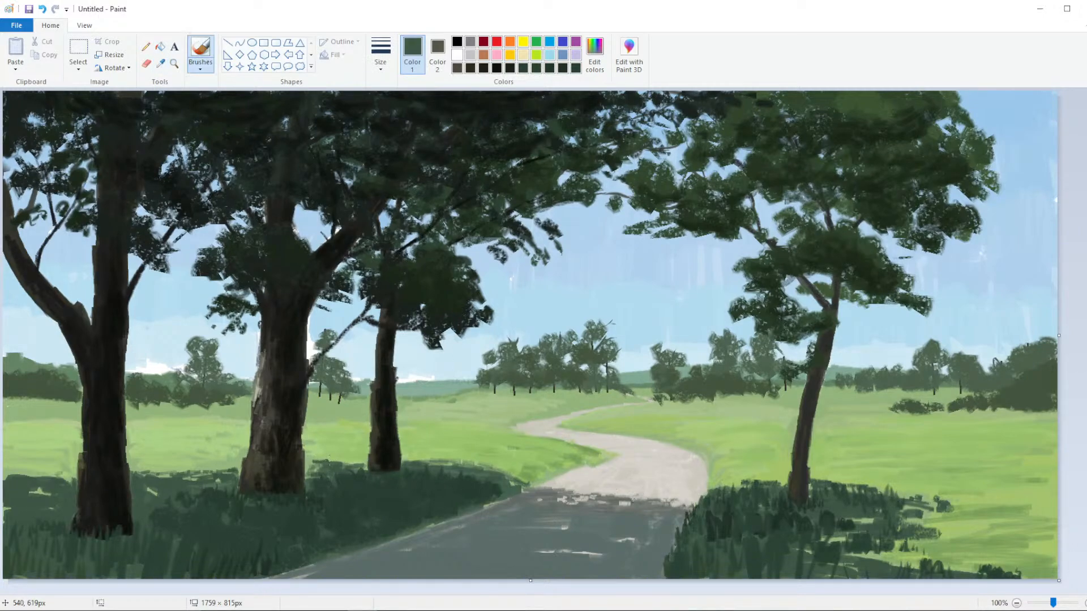
pyautogui.moveTo(239, 475); pyautogui.dragTo(213, 470)
pyautogui.keyDown('ctrl'); pyautogui.scroll(-2, 457, 358); pyautogui.keyUp('ctrl')
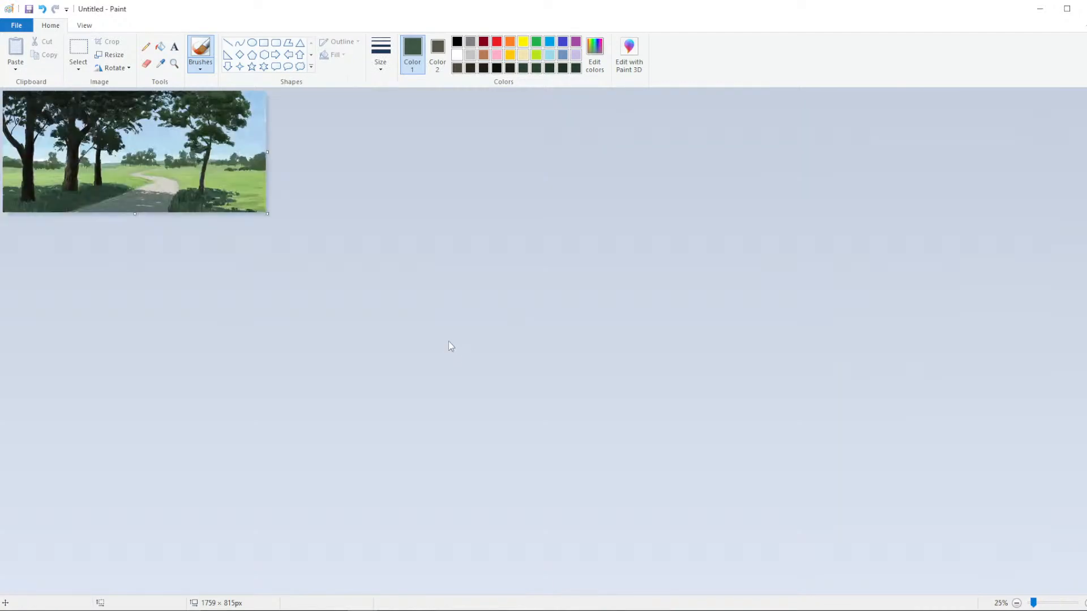
pyautogui.keyDown('ctrl'); pyautogui.scroll(2, 452, 341); pyautogui.keyUp('ctrl')
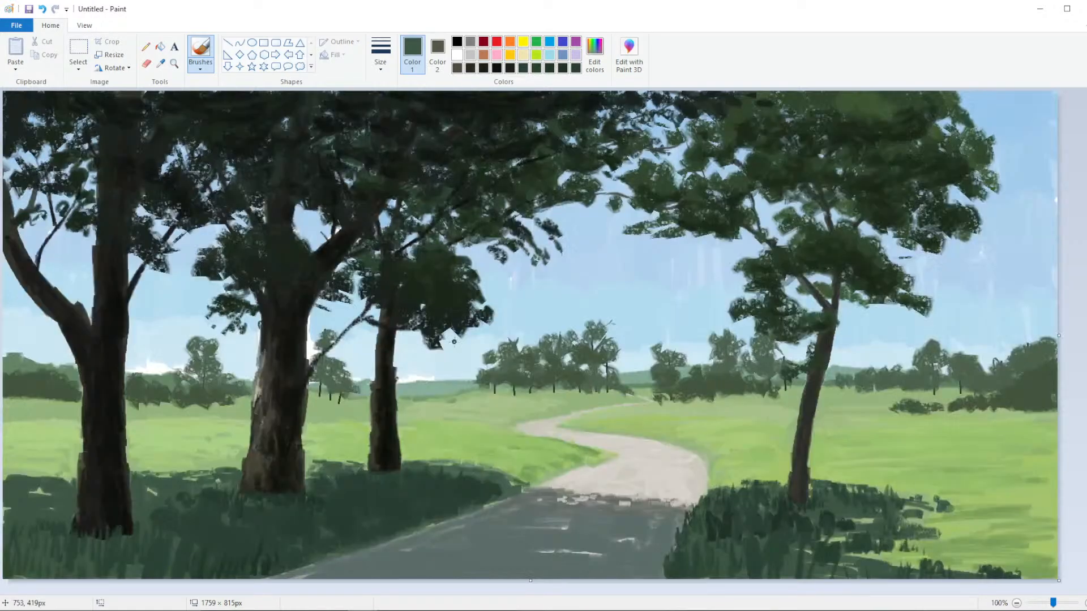
# Sample the dark foliage green of the right tree and paint darker leaves over its lower canopy
pyautogui.click(161, 63)
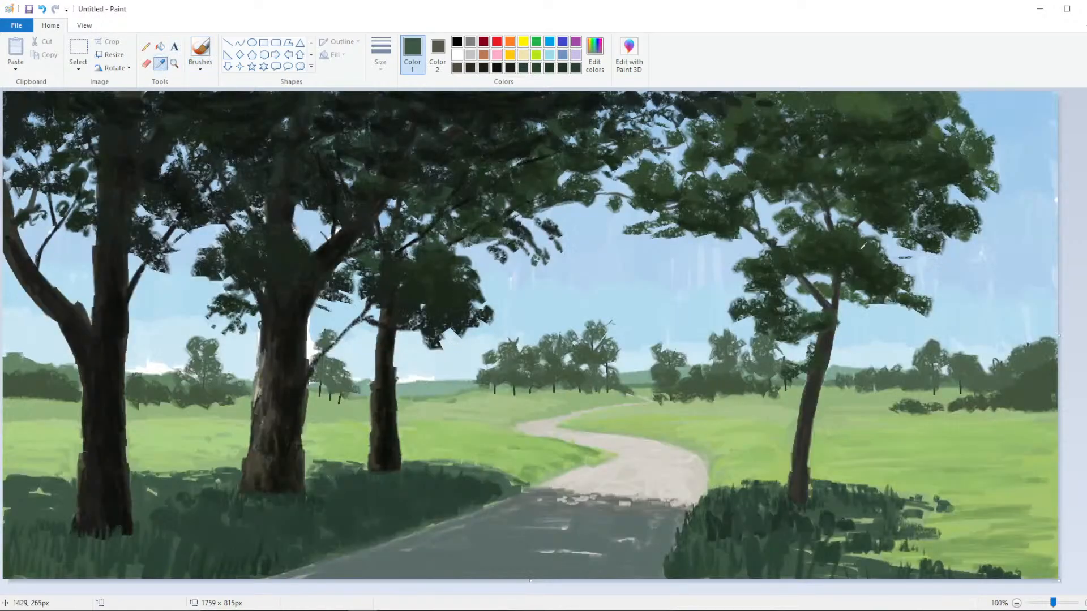
pyautogui.click(838, 262)
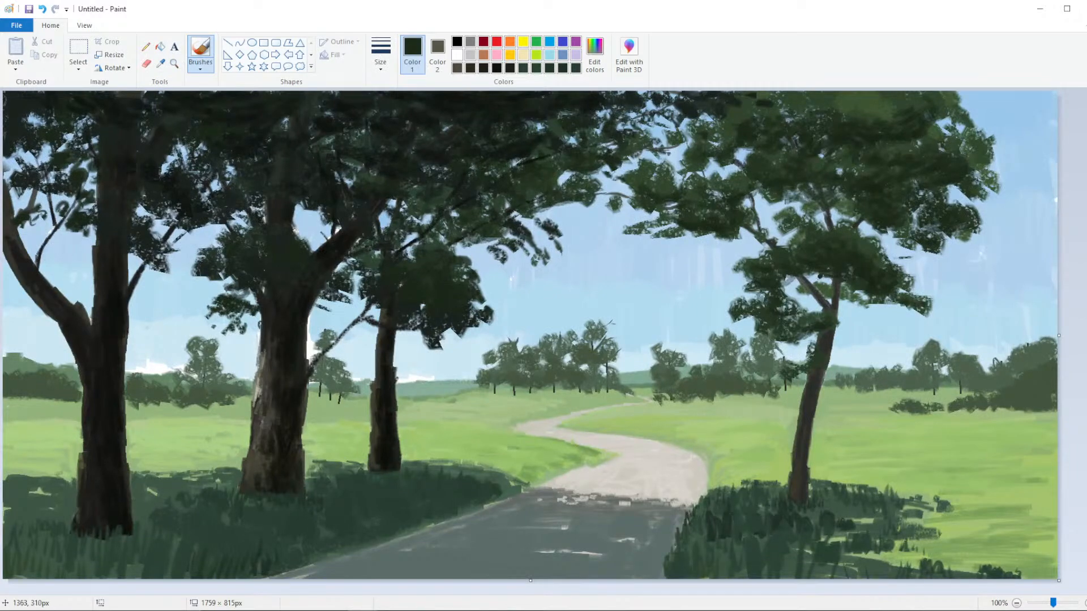
pyautogui.moveTo(832, 279)
pyautogui.mouseDown()
pyautogui.moveTo(812, 283)
pyautogui.moveTo(869, 286)
pyautogui.moveTo(743, 286)
pyautogui.moveTo(751, 291)
pyautogui.moveTo(743, 264)
pyautogui.mouseUp()
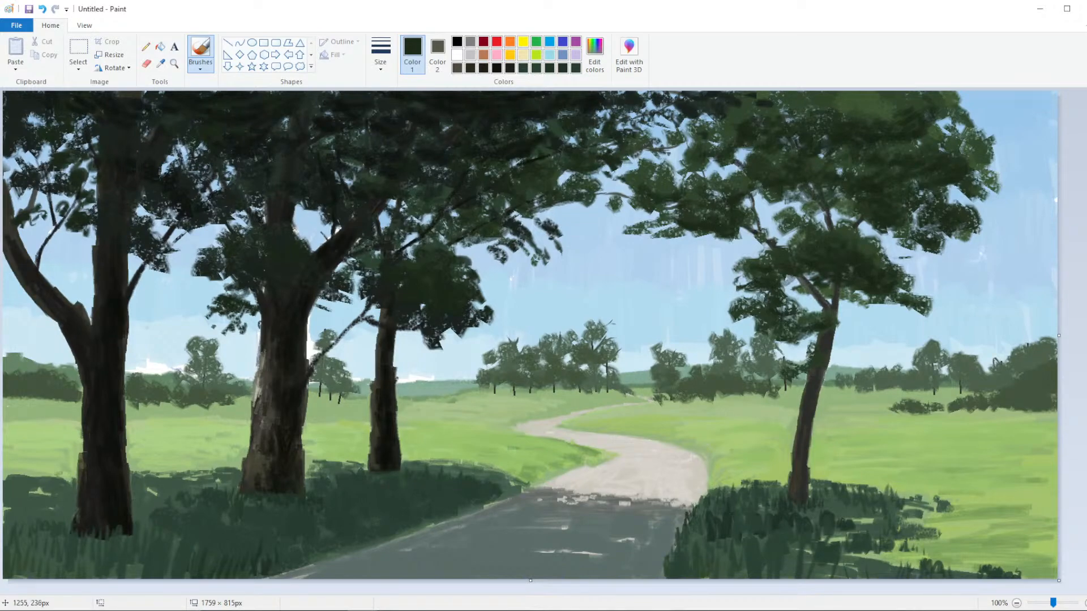
pyautogui.click(598, 72)
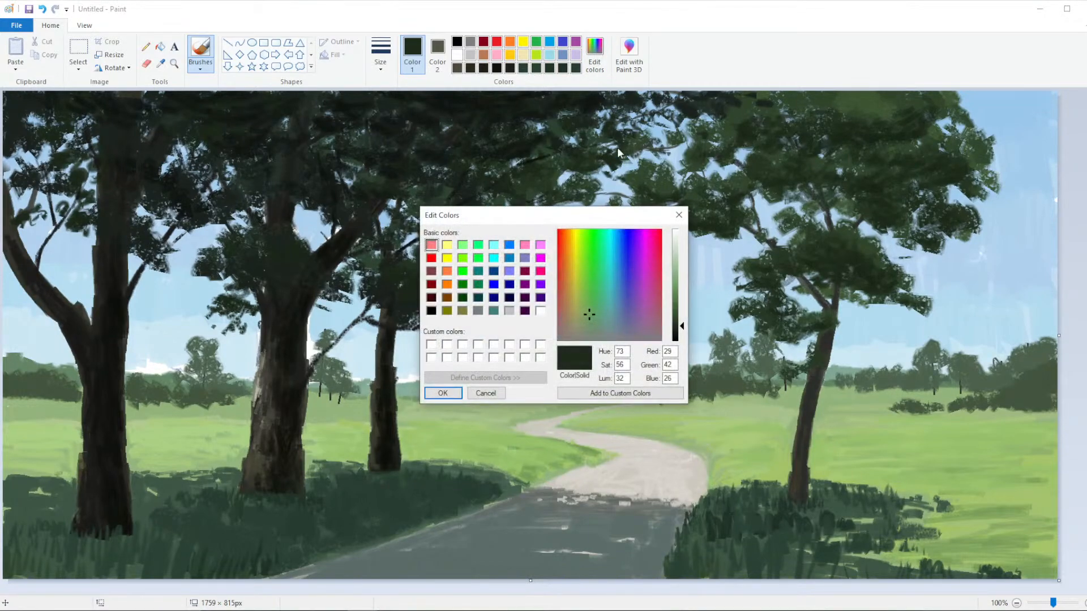
pyautogui.click(678, 214)
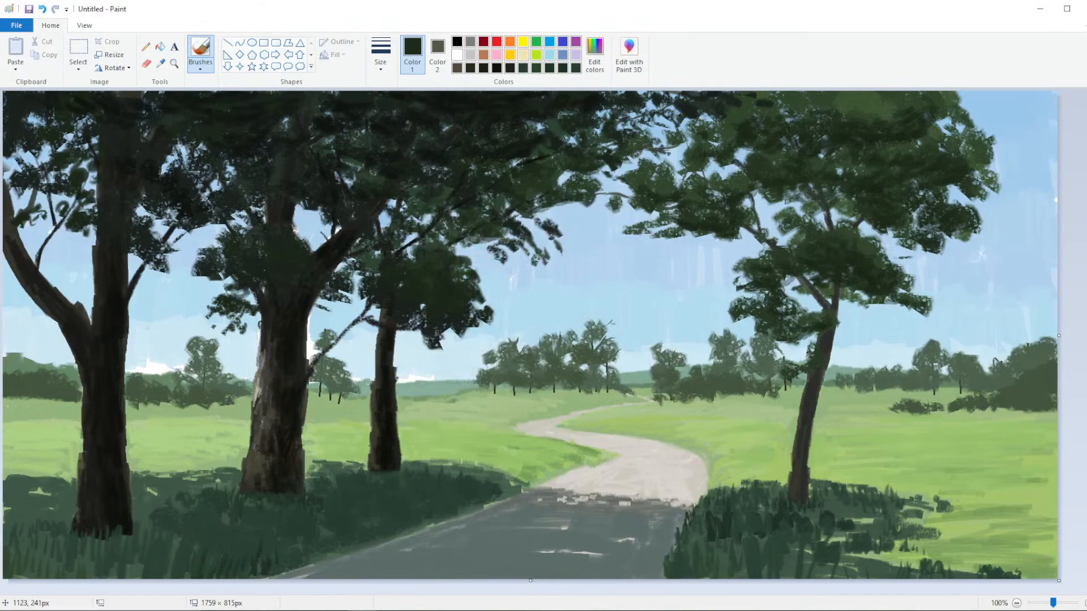
# Change the brush type and size and try a very dark green stroke at the near end of the path
pyautogui.click(594, 57)
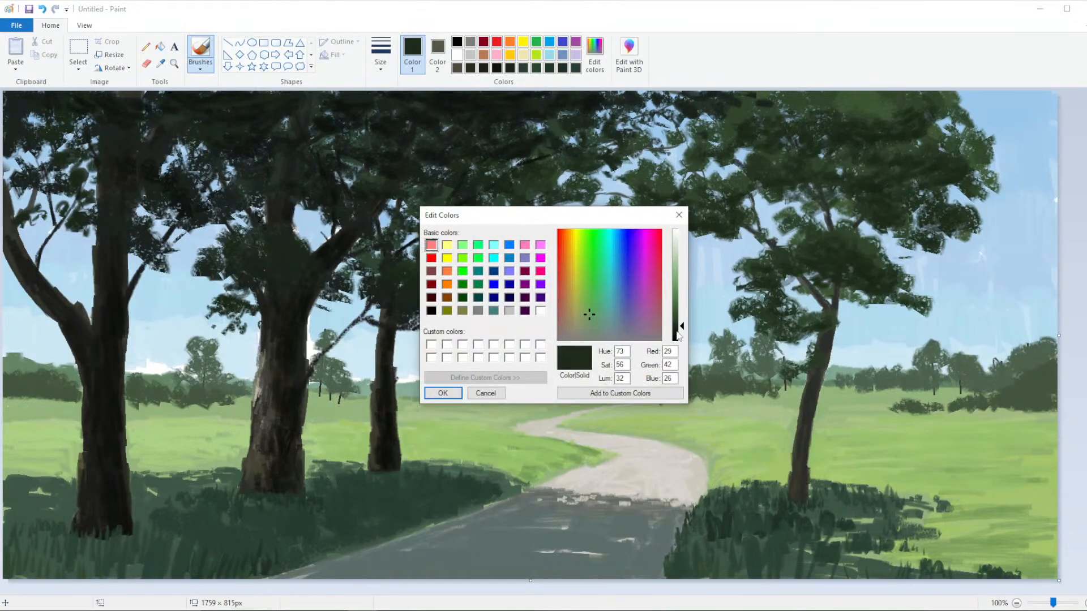
pyautogui.click(443, 393)
pyautogui.click(200, 65)
pyautogui.click(203, 111)
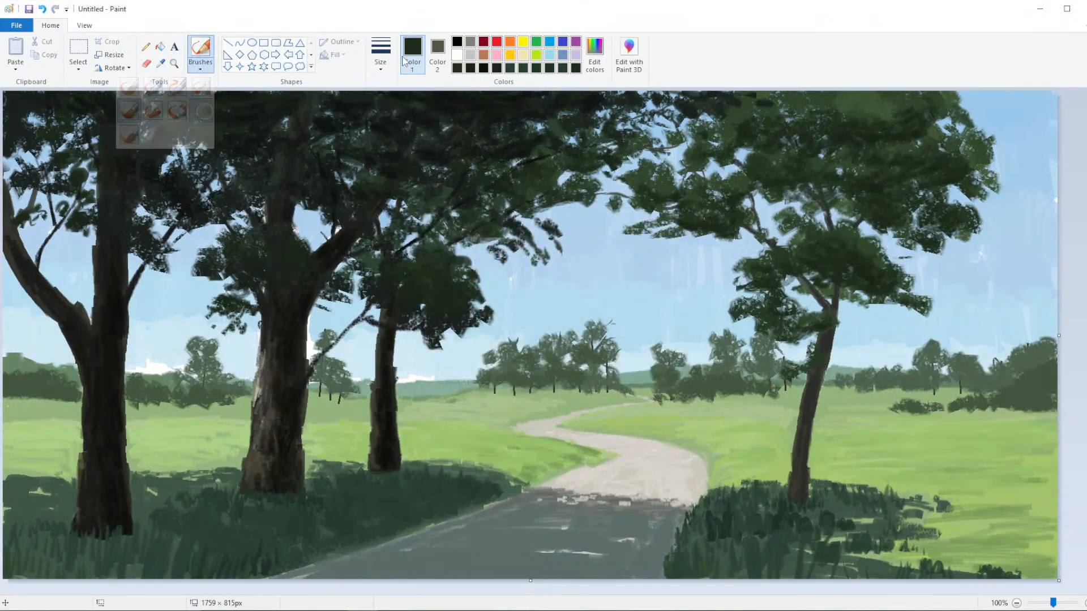
pyautogui.click(381, 54)
pyautogui.click(353, 121)
pyautogui.click(594, 57)
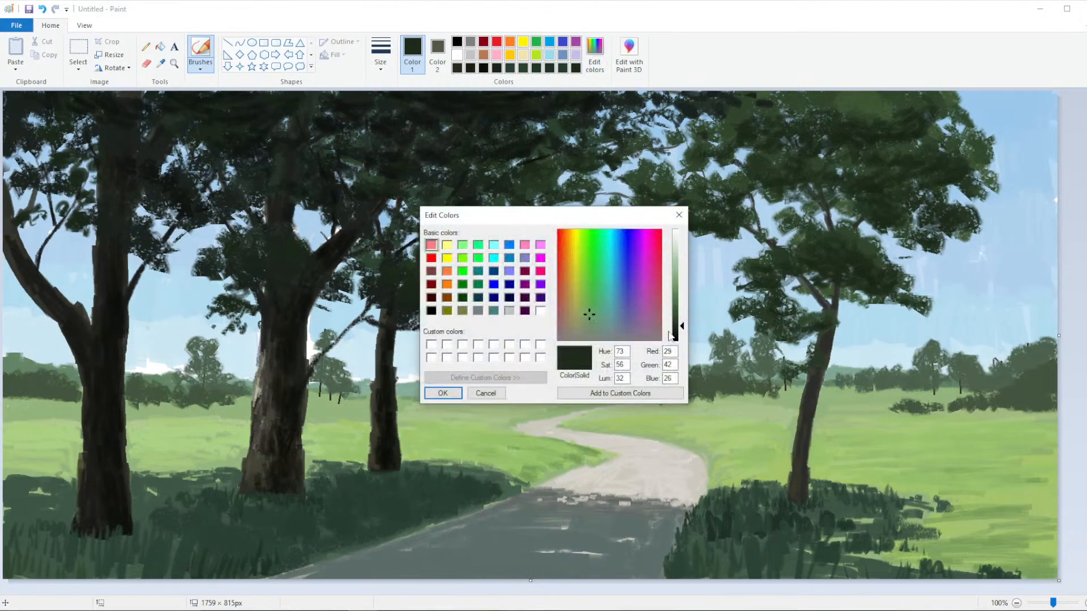
pyautogui.click(455, 395)
pyautogui.moveTo(471, 570)
pyautogui.mouseDown()
pyautogui.moveTo(492, 572)
pyautogui.moveTo(479, 574)
pyautogui.mouseUp()
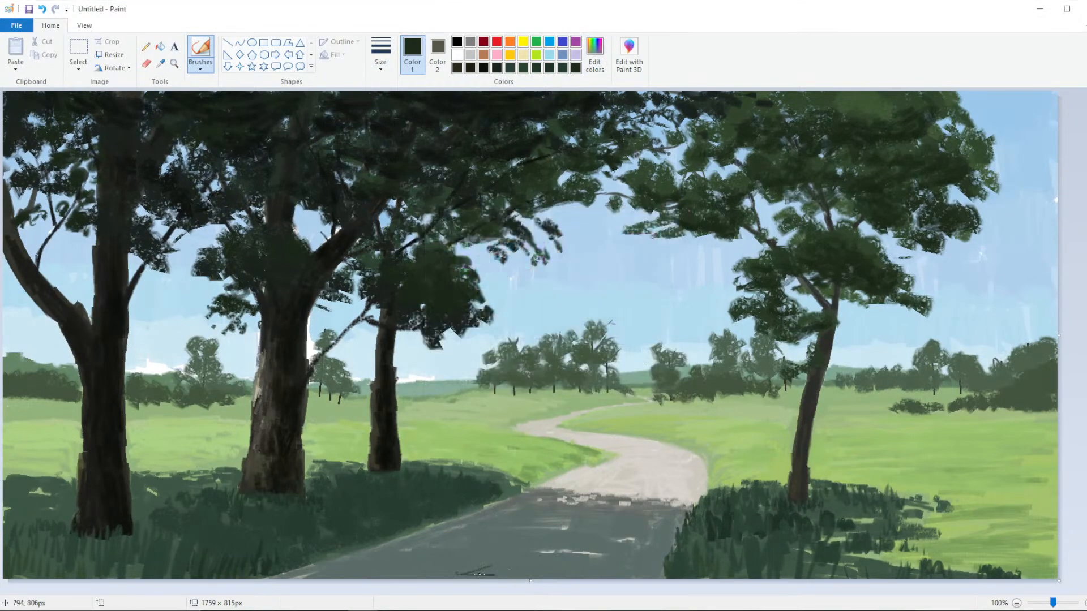
# Lighten the paint to red 39, green 56, blue 35 and paint a broken grass strip up the middle of the shaded path
pyautogui.click(594, 57)
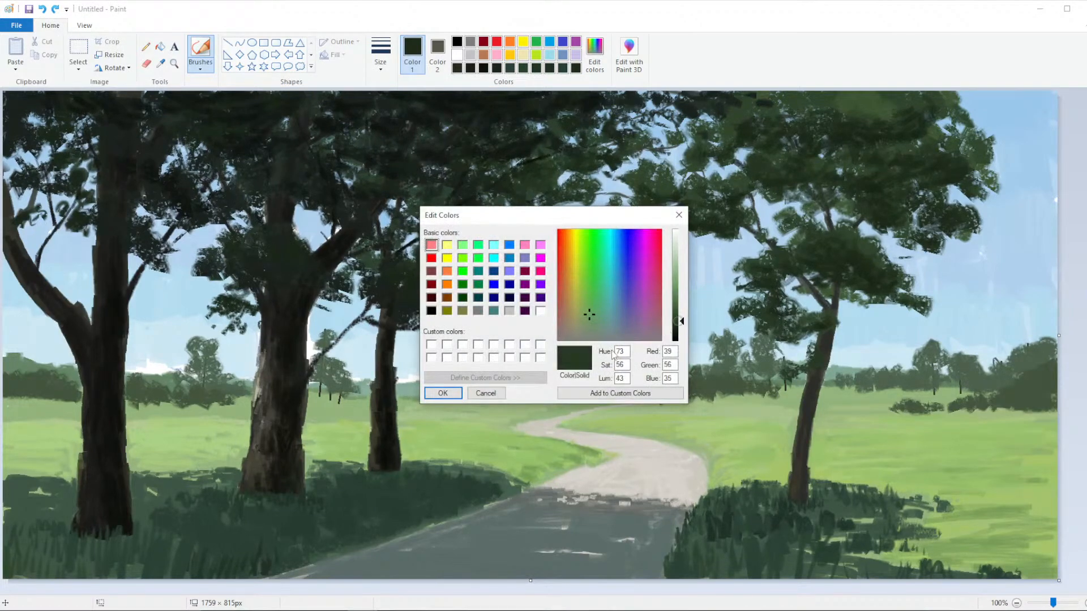
pyautogui.click(442, 393)
pyautogui.moveTo(473, 573); pyautogui.dragTo(494, 570)
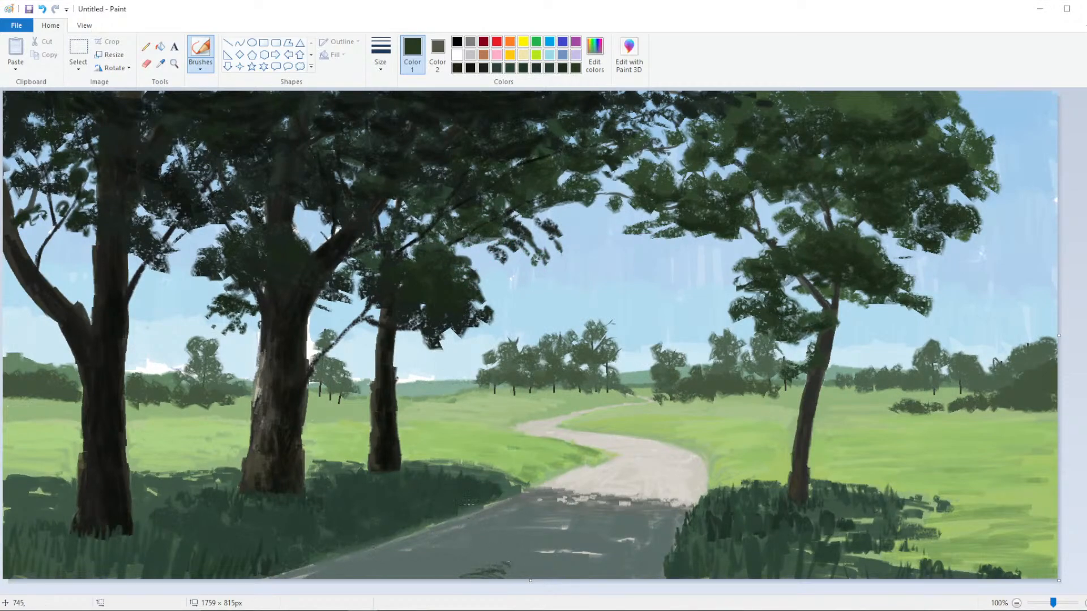
pyautogui.moveTo(498, 565); pyautogui.dragTo(515, 562)
pyautogui.moveTo(542, 546)
pyautogui.mouseDown()
pyautogui.moveTo(525, 544)
pyautogui.moveTo(596, 502)
pyautogui.mouseUp()
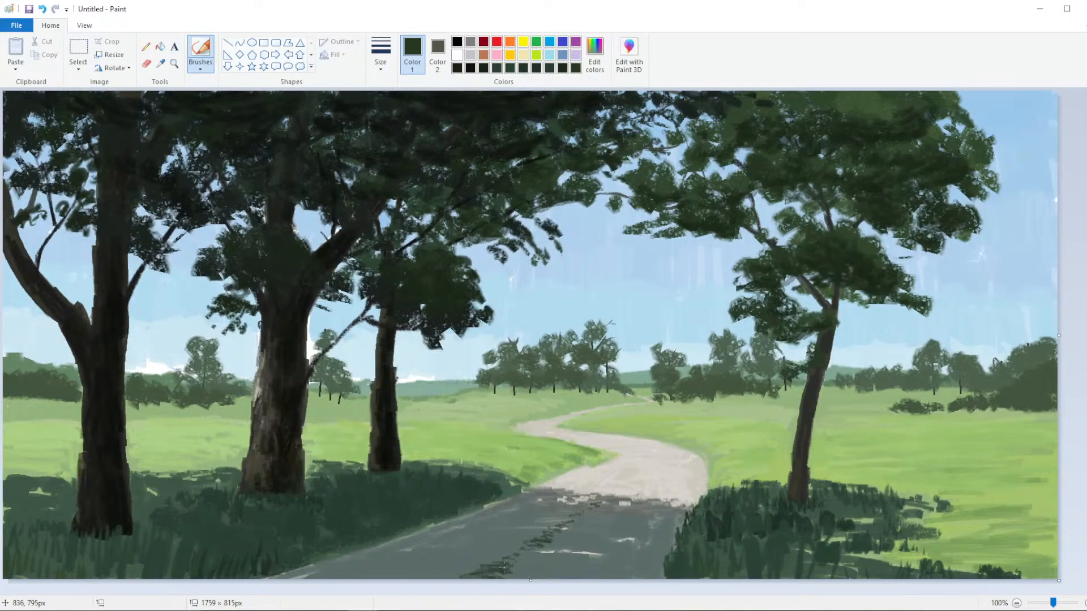
pyautogui.moveTo(508, 560); pyautogui.dragTo(512, 555)
# Lighten the green to red 55, green 79, blue 49 to highlight the path's grass strip, and add grass along the path's left edge
pyautogui.click(594, 52)
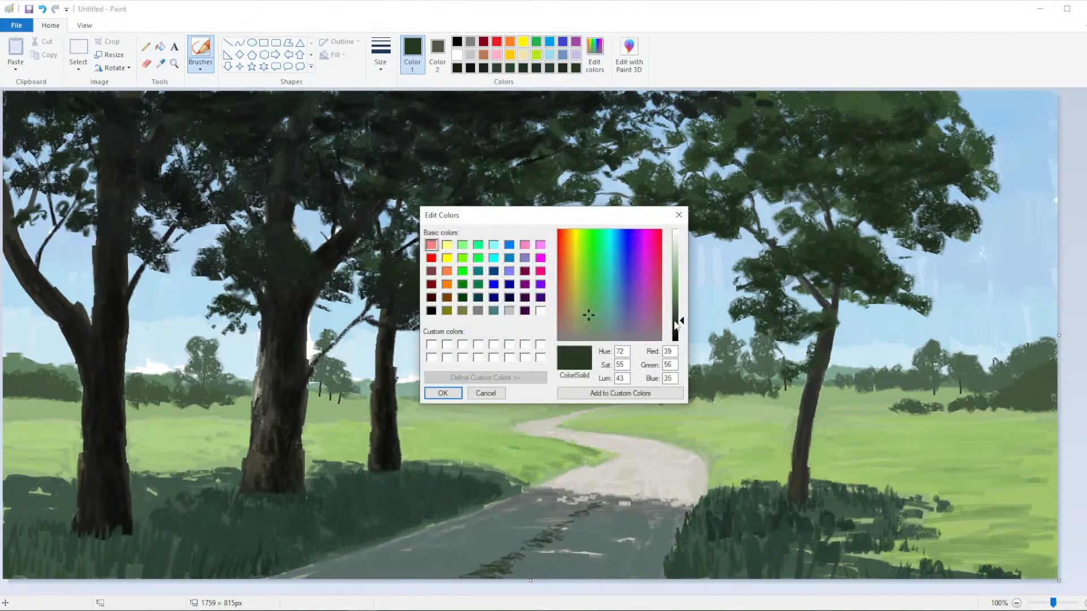
pyautogui.click(442, 393)
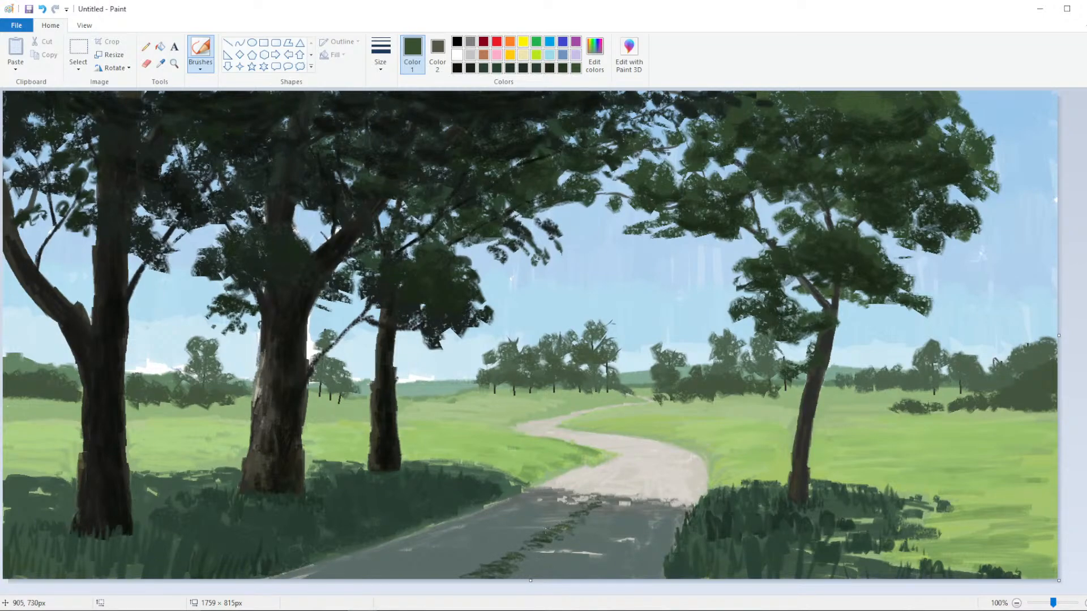
pyautogui.click(594, 57)
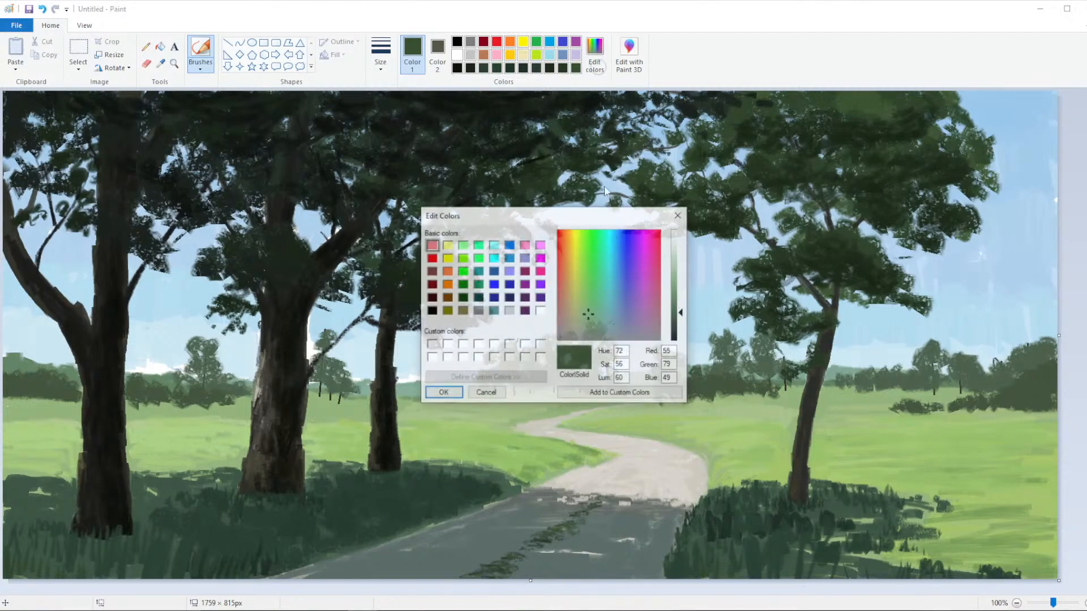
pyautogui.click(445, 395)
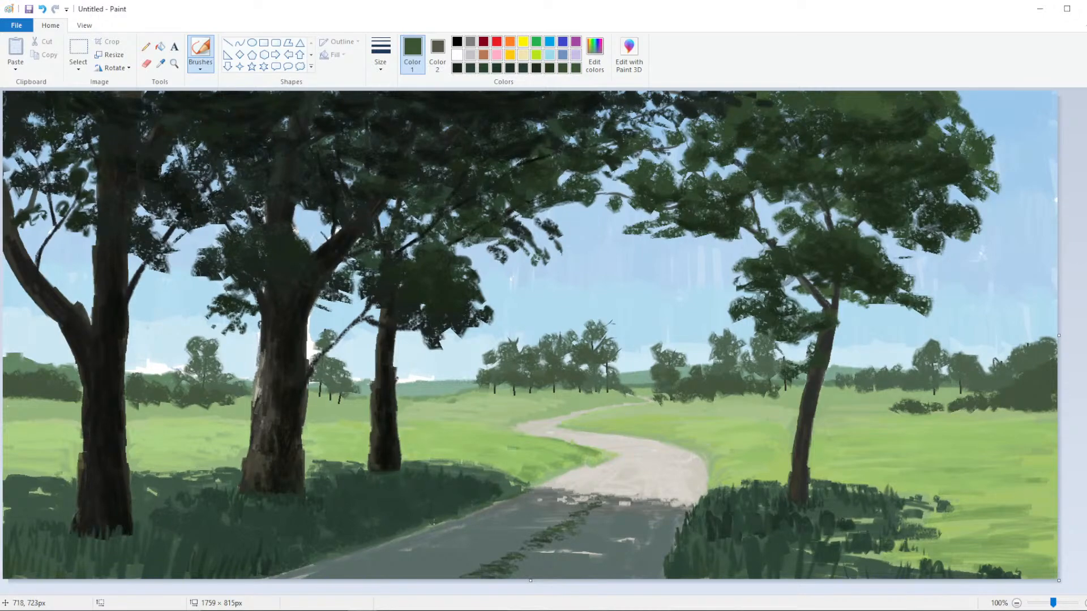
pyautogui.moveTo(431, 522); pyautogui.dragTo(466, 517)
pyautogui.click(161, 63)
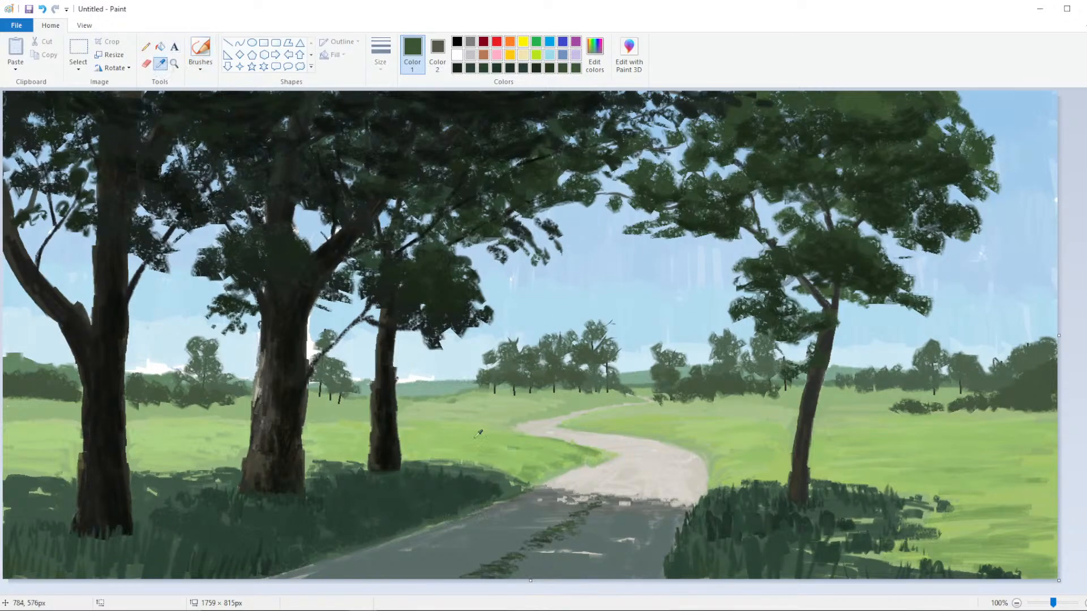
# Sample the dark green of the shaded grass and paint it along both path edges and over the near end of the grass strip
pyautogui.click(470, 497)
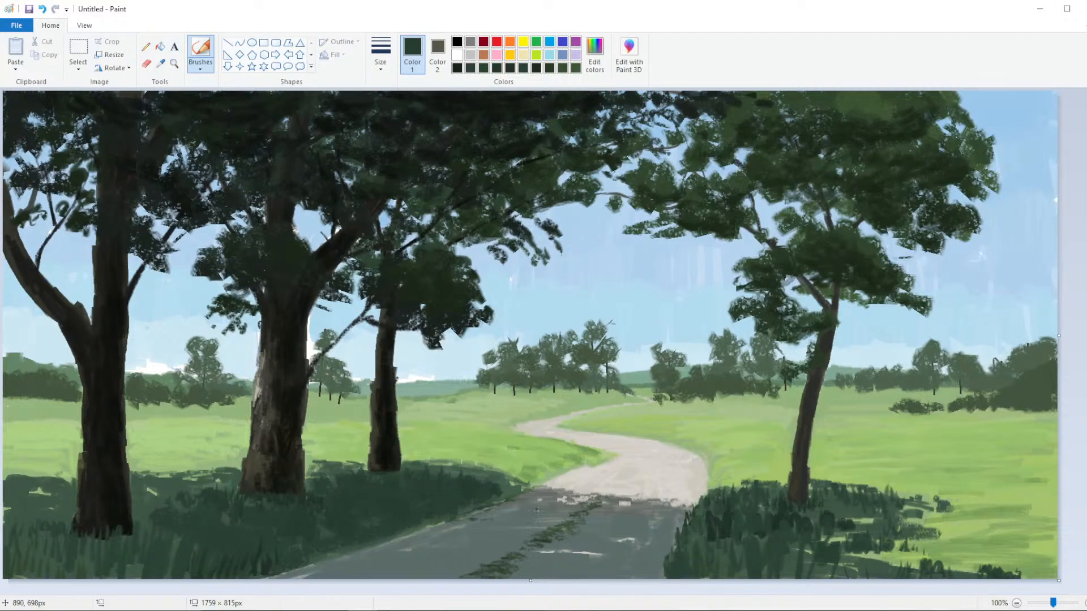
pyautogui.moveTo(479, 564); pyautogui.dragTo(523, 538)
pyautogui.moveTo(690, 519); pyautogui.dragTo(684, 525)
pyautogui.moveTo(286, 572); pyautogui.dragTo(337, 559)
pyautogui.moveTo(403, 543); pyautogui.dragTo(502, 501)
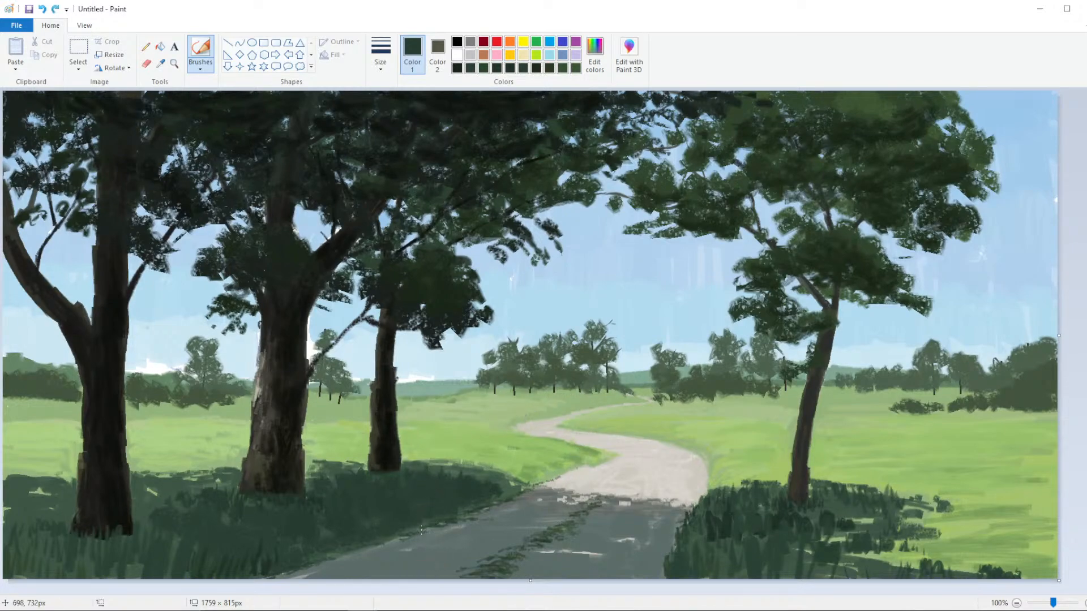
pyautogui.moveTo(421, 531); pyautogui.dragTo(349, 553)
pyautogui.moveTo(665, 570)
pyautogui.mouseDown()
pyautogui.moveTo(646, 574)
pyautogui.moveTo(673, 548)
pyautogui.mouseUp()
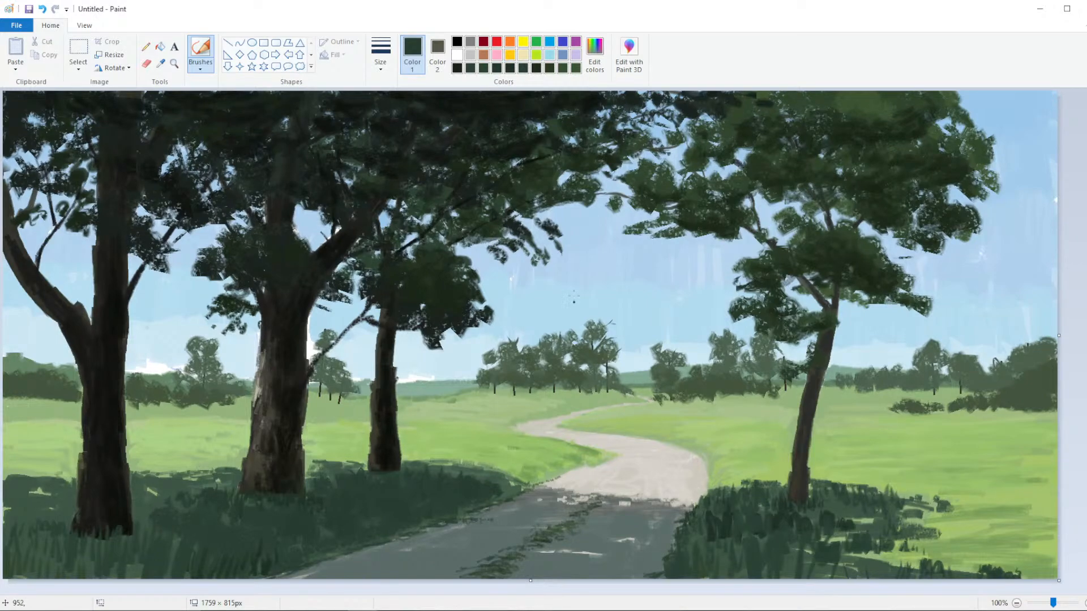
# Lighten the dark green paint and extend the broken grass strip onto the sunlit part of the path
pyautogui.click(594, 54)
pyautogui.click(592, 319)
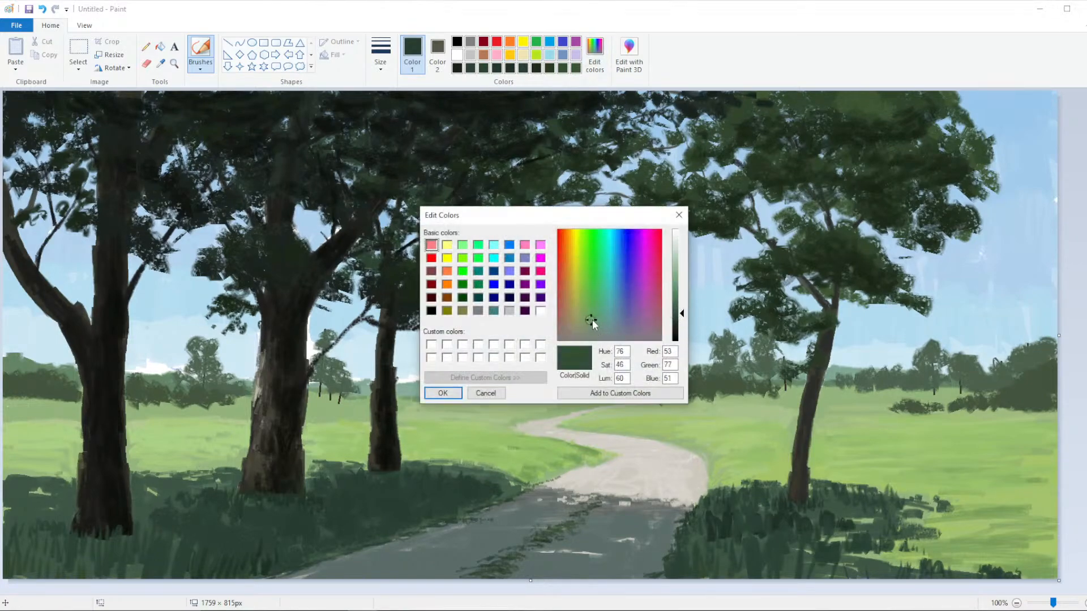
pyautogui.moveTo(674, 317); pyautogui.dragTo(674, 305)
pyautogui.click(453, 393)
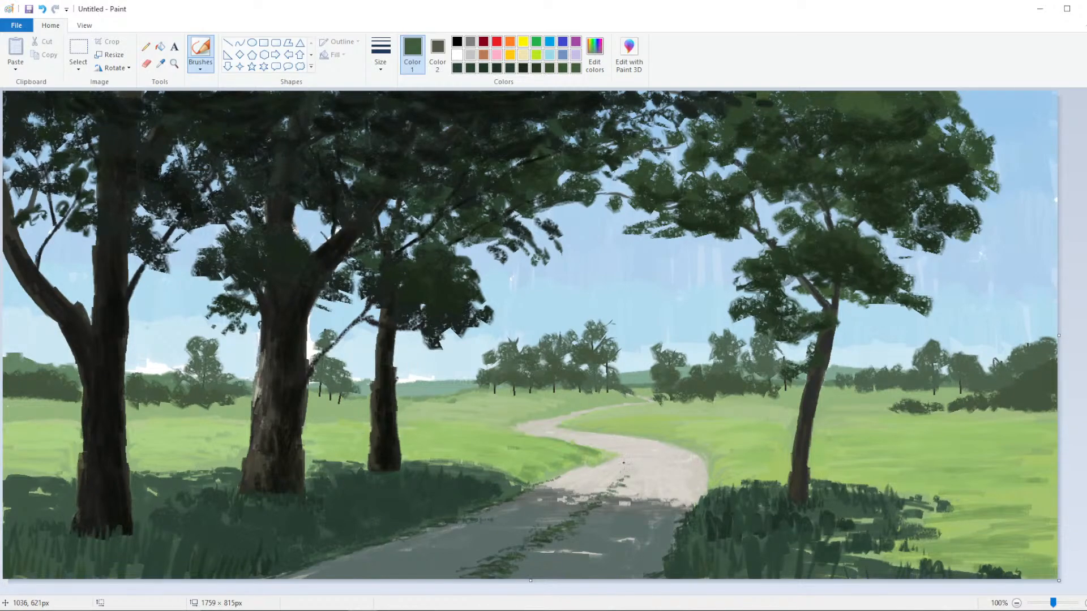
pyautogui.moveTo(629, 481)
pyautogui.mouseDown()
pyautogui.moveTo(620, 479)
pyautogui.moveTo(633, 470)
pyautogui.mouseUp()
pyautogui.moveTo(638, 457); pyautogui.dragTo(641, 452)
pyautogui.hotkey('ctrl', 'z')
pyautogui.moveTo(646, 461); pyautogui.dragTo(650, 458)
# Lighten the paint to red 87, green 121, blue 83 and use the thinnest brush to continue the grass strip around the sunlit bend
pyautogui.click(595, 53)
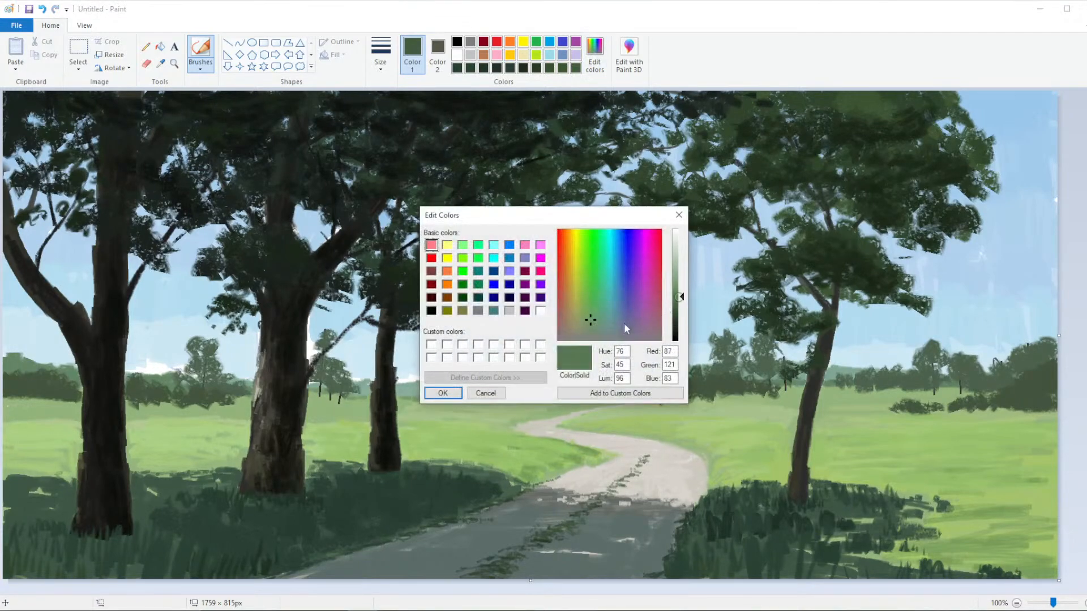
pyautogui.click(443, 394)
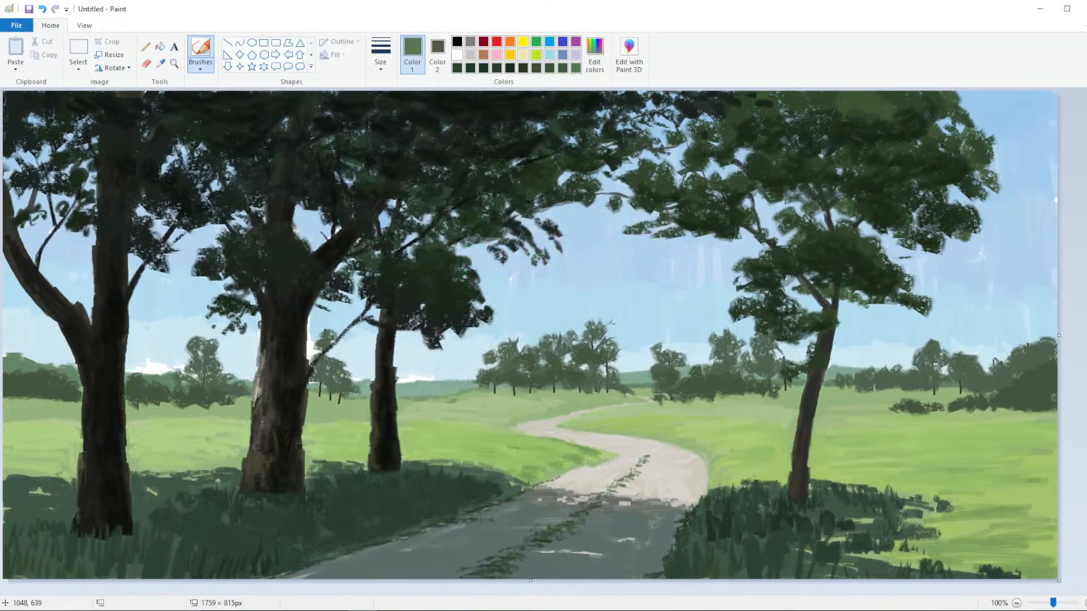
pyautogui.click(381, 54)
pyautogui.click(353, 91)
# Sample the dark green of the shaded grass strip and dot it along the sunlit path and its far bend, undoing the last stroke
pyautogui.click(161, 63)
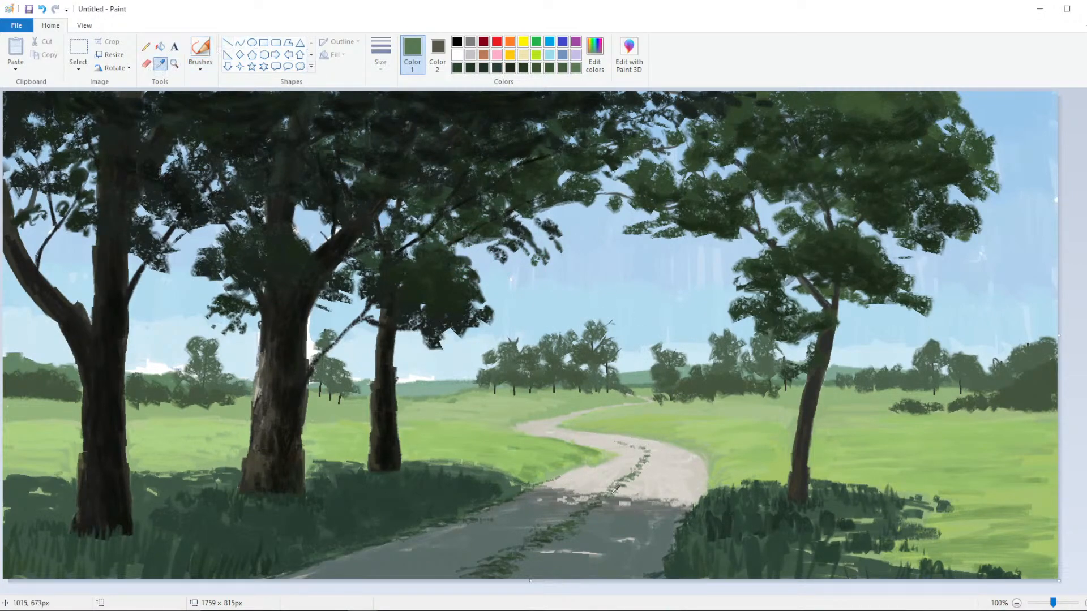
pyautogui.click(549, 538)
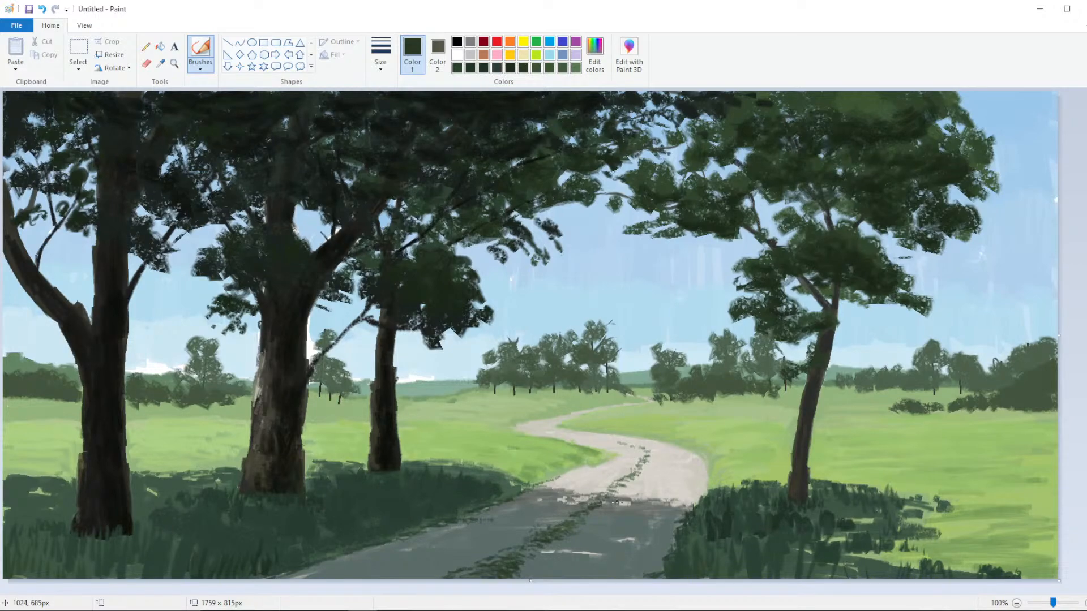
pyautogui.moveTo(623, 482); pyautogui.dragTo(630, 479)
pyautogui.moveTo(609, 440); pyautogui.dragTo(599, 439)
pyautogui.moveTo(579, 437); pyautogui.dragTo(638, 452)
pyautogui.hotkey('ctrl', 'z')
pyautogui.scroll(-2, 609, 386)
pyautogui.scroll(2, 609, 385)
# Sample the light path colour and paint over parts of the dark grass marks to thin them on the sunlit path
pyautogui.click(160, 63)
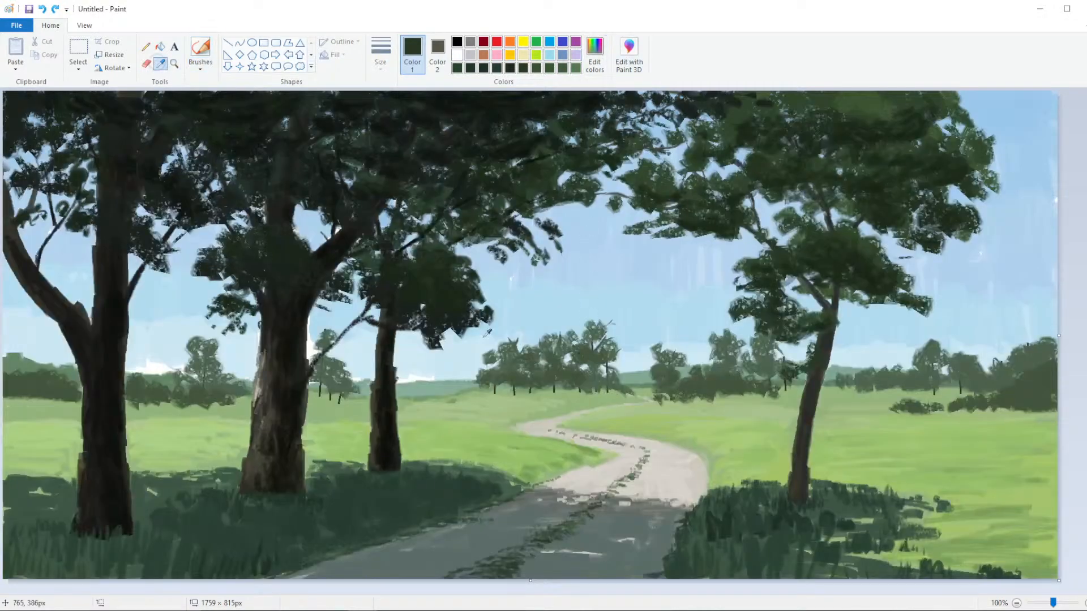
pyautogui.click(655, 473)
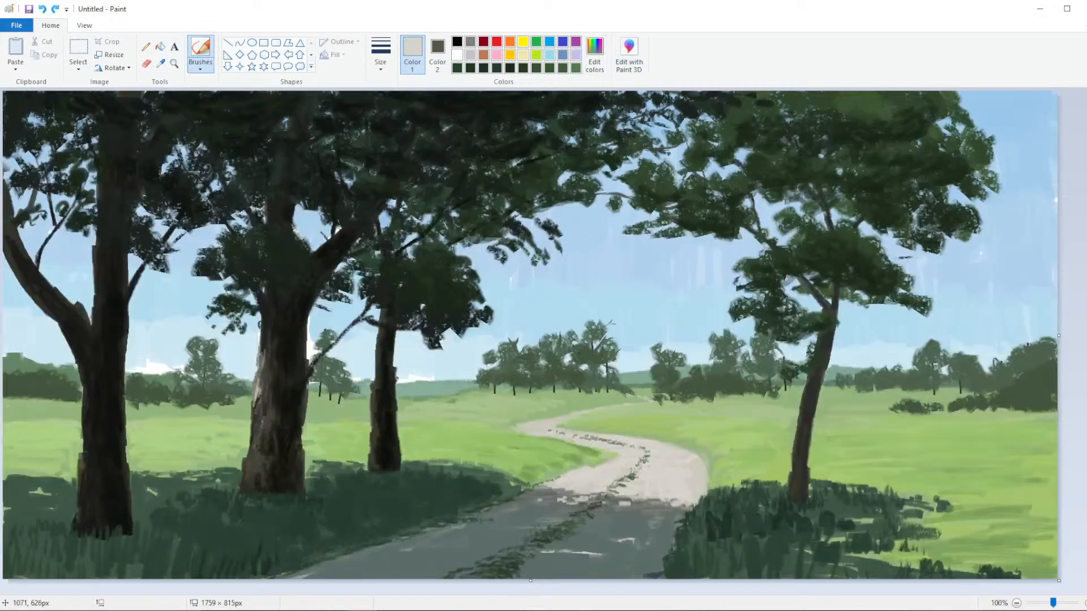
pyautogui.moveTo(636, 473); pyautogui.dragTo(628, 475)
# Sample the grey-green at the shadow edge, adjust its tone and the brush size, and add small grass marks at the path's far bend
pyautogui.click(160, 63)
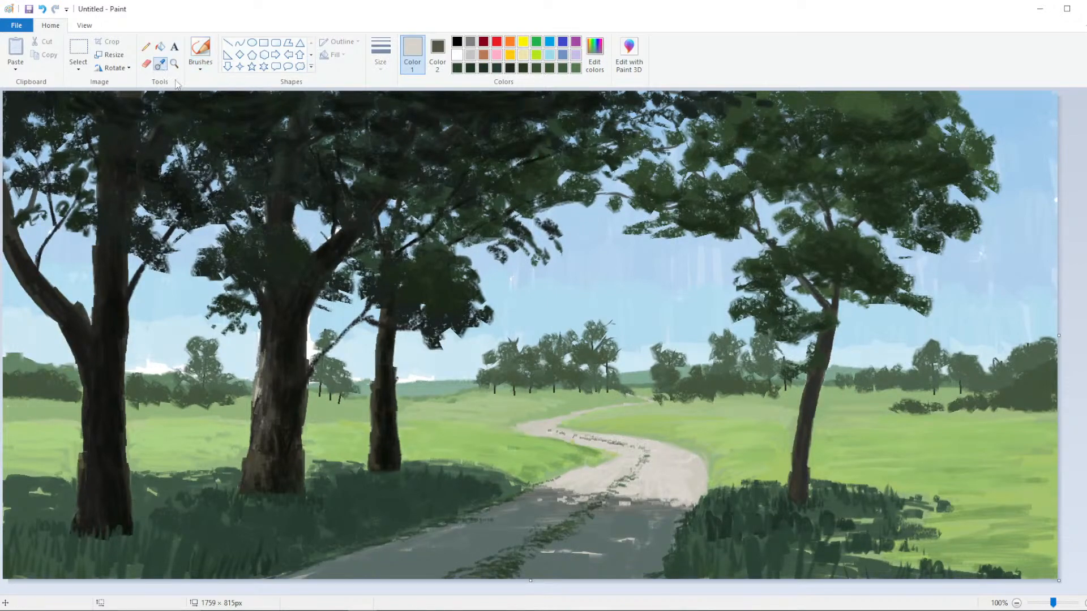
pyautogui.click(598, 505)
pyautogui.click(594, 53)
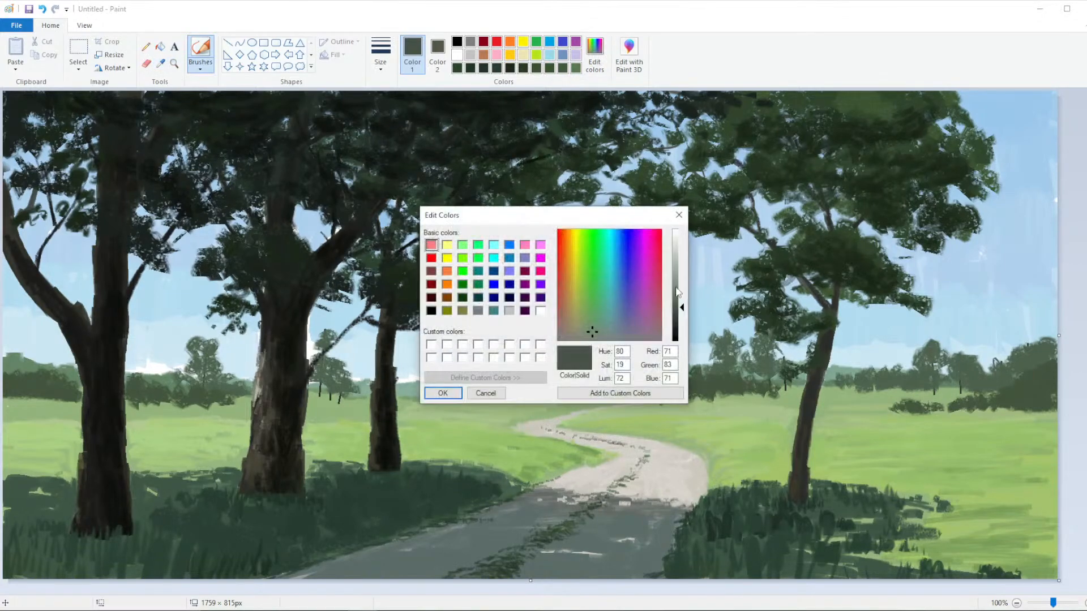
pyautogui.click(445, 393)
pyautogui.click(380, 53)
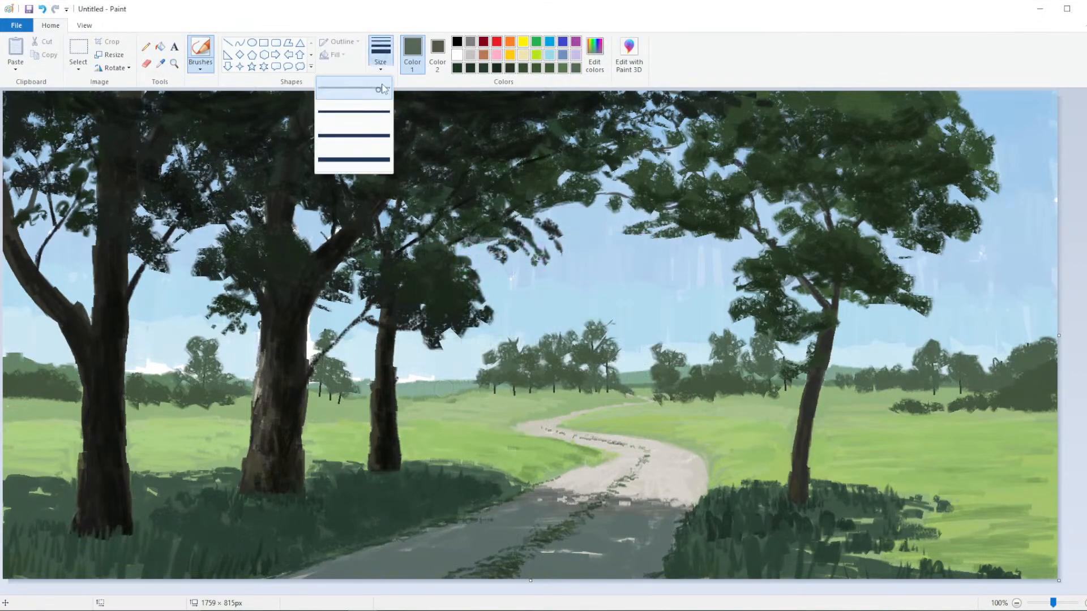
pyautogui.click(354, 160)
pyautogui.moveTo(549, 429); pyautogui.dragTo(544, 427)
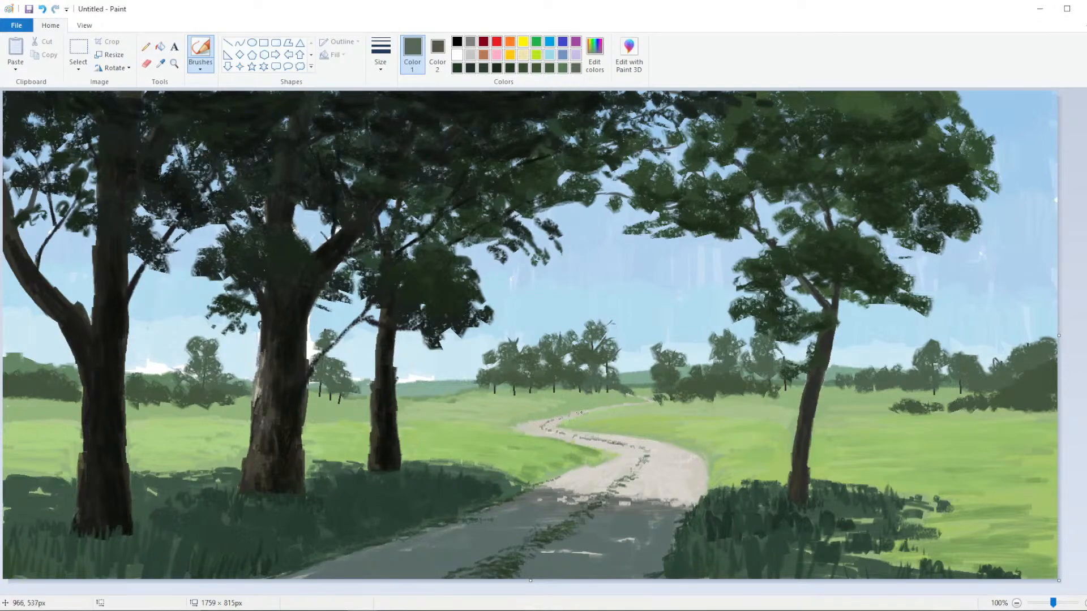
# Sample the path colour, set it to red 227, green 224, blue 219 and paint light strokes over the sunlit path
pyautogui.click(161, 63)
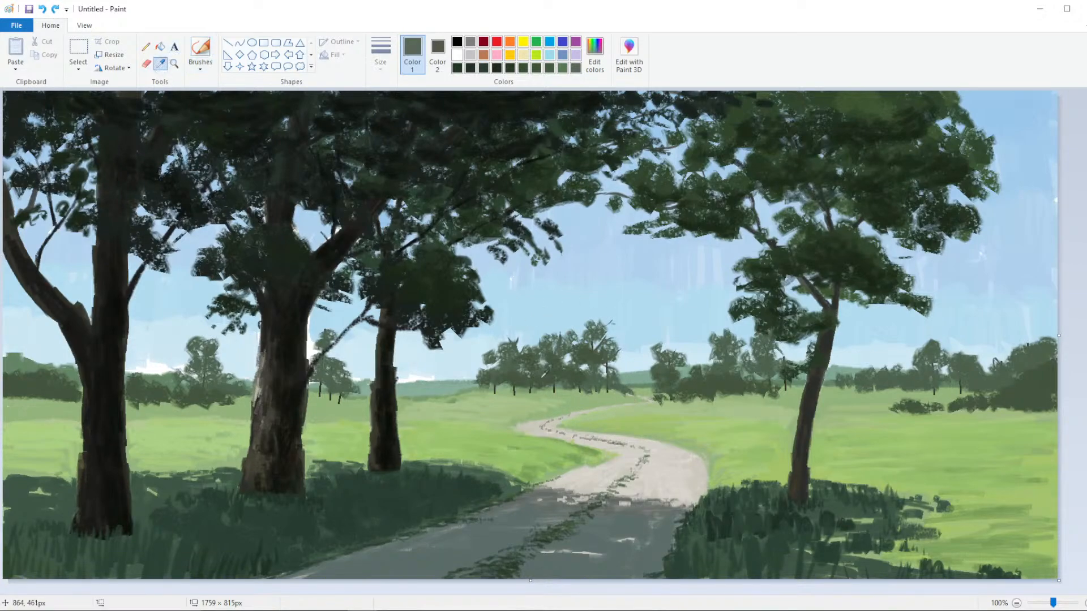
pyautogui.click(624, 468)
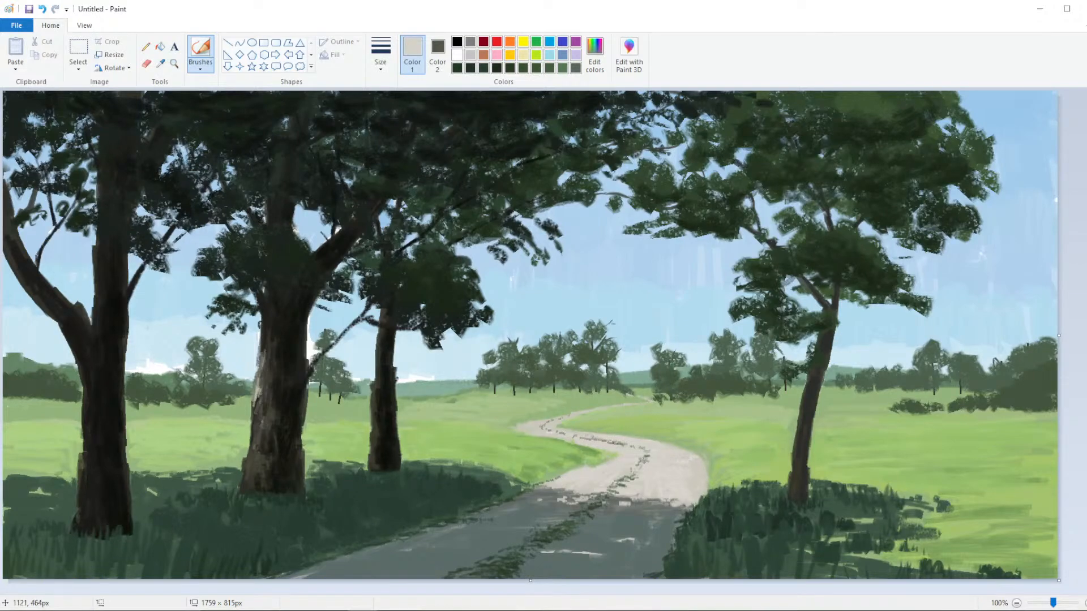
pyautogui.click(594, 53)
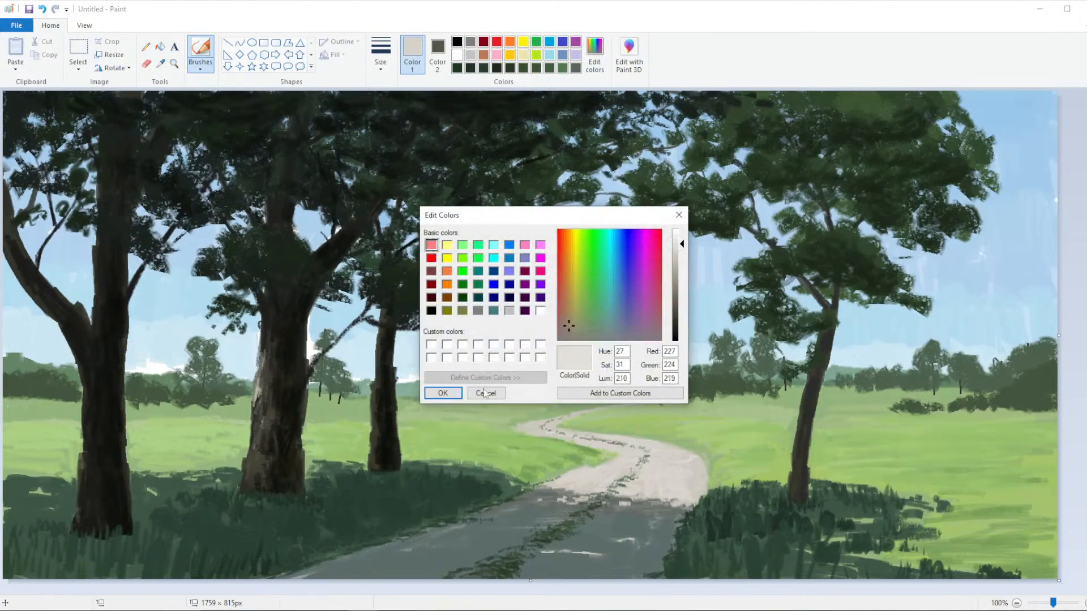
pyautogui.click(443, 393)
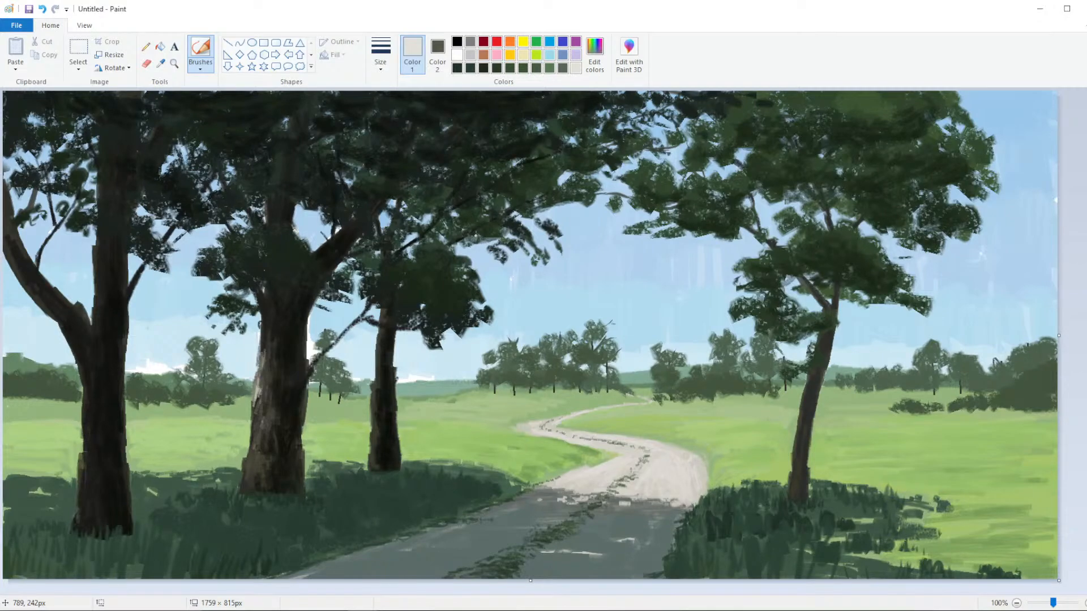
# Sample the dark foliage of the third tree from the left, adjust the paint and brush size, and paint dark leaves in its lower canopy
pyautogui.click(160, 63)
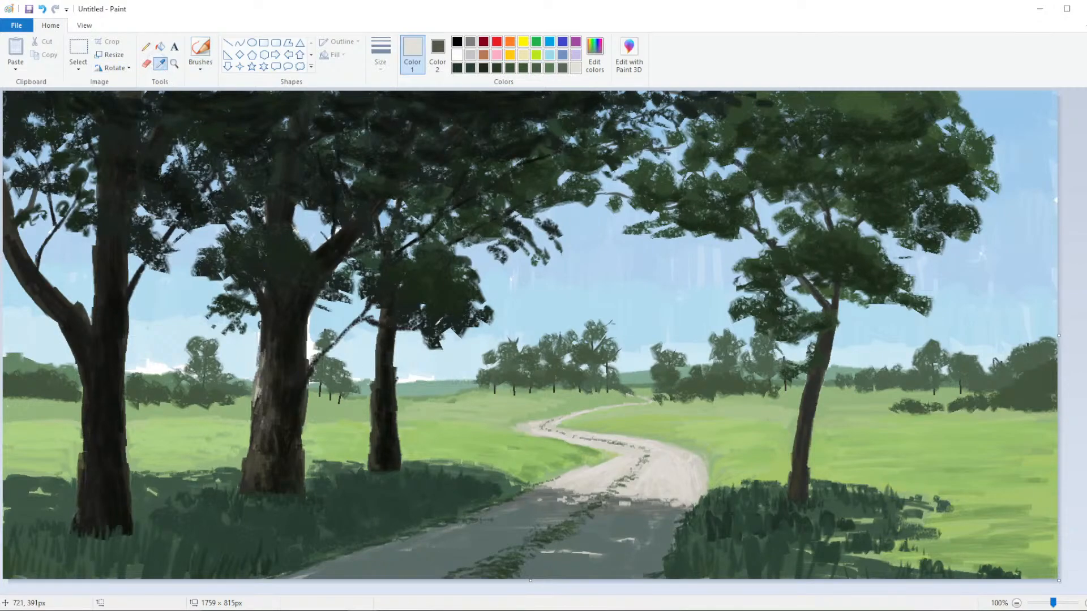
pyautogui.click(412, 312)
pyautogui.click(380, 54)
pyautogui.click(382, 116)
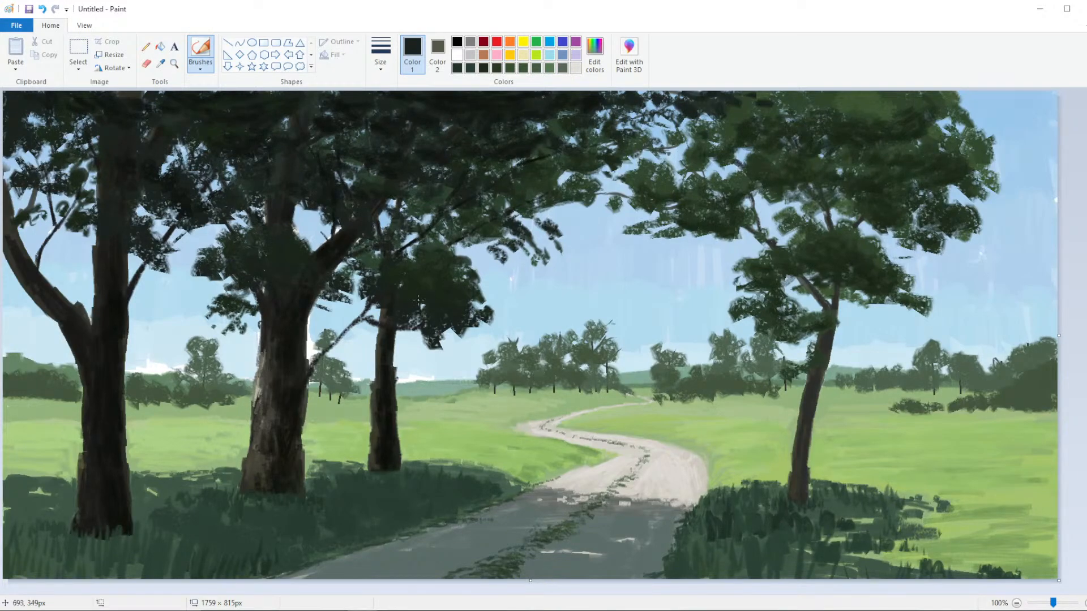
pyautogui.click(594, 53)
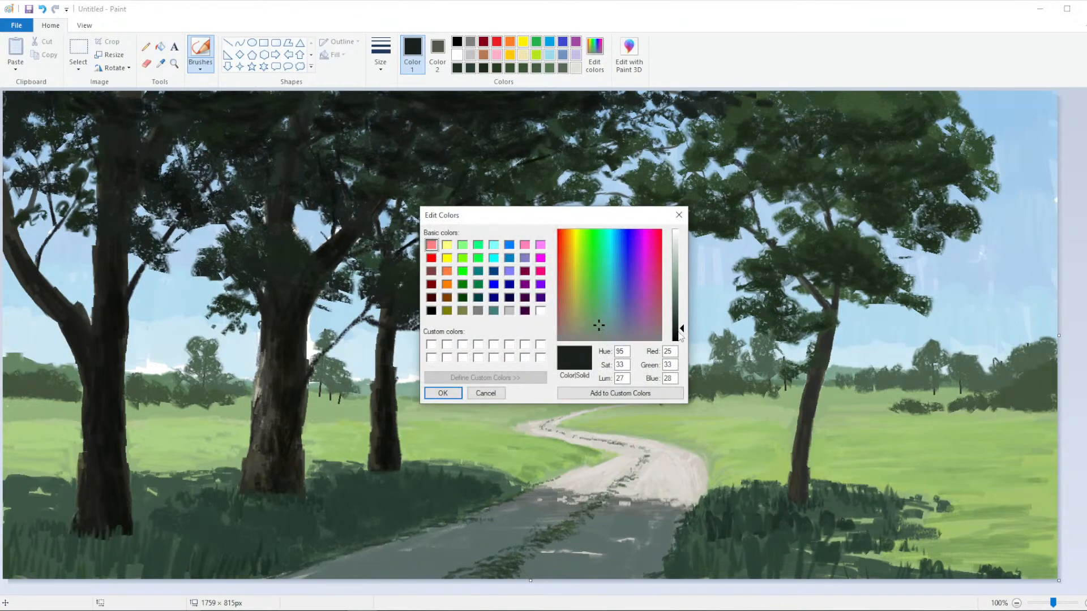
pyautogui.click(447, 395)
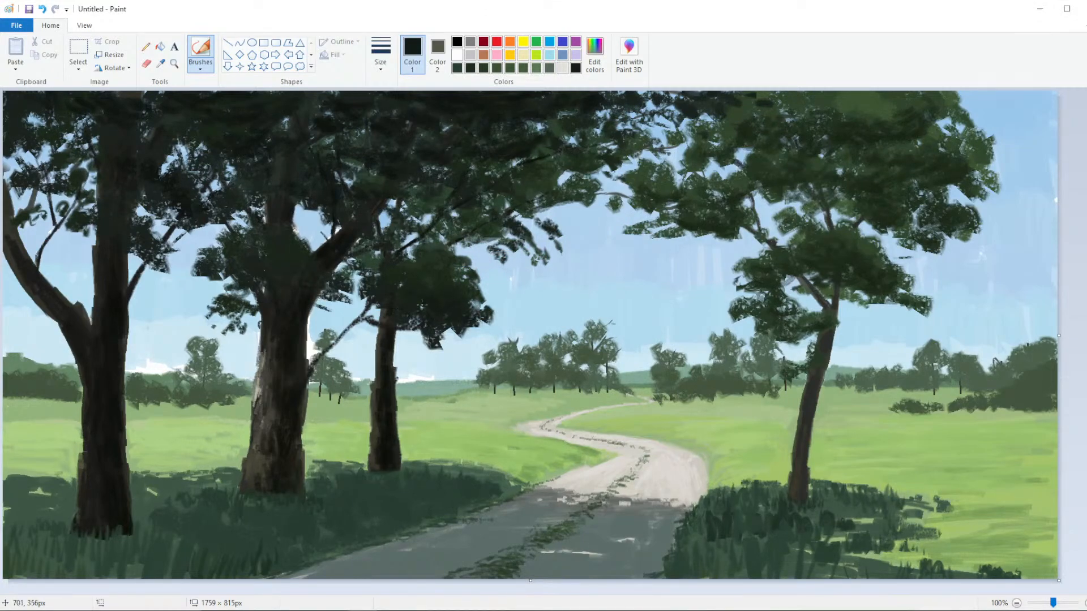
pyautogui.moveTo(370, 283); pyautogui.dragTo(397, 279)
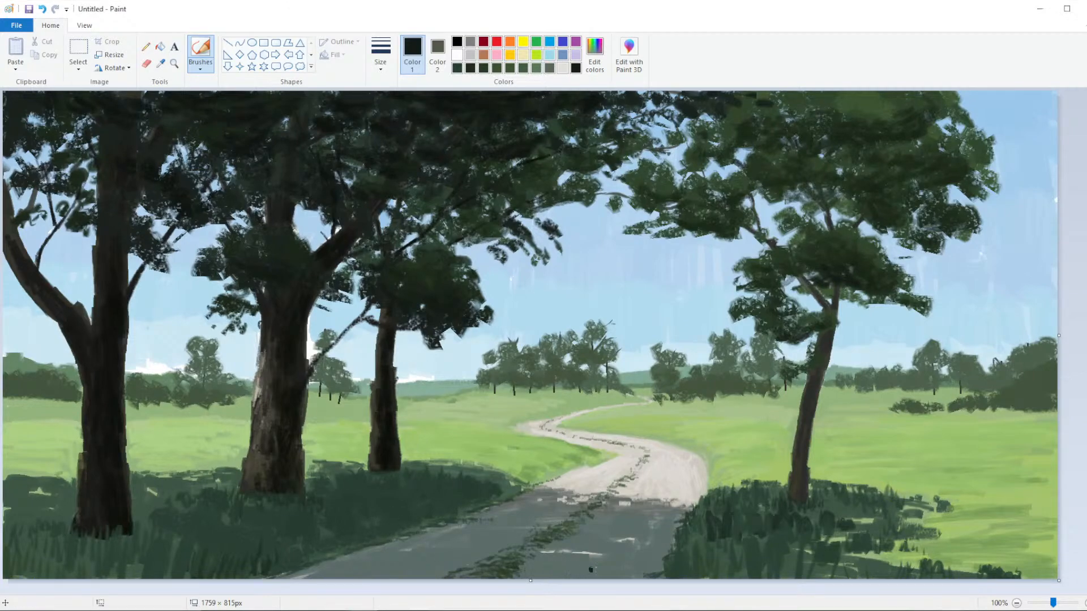
# Touch up the left trees' dark areas with the thickest brush in red 49, green 54, blue 44 and a darker red 31, green 34, blue 28
pyautogui.click(1017, 603)
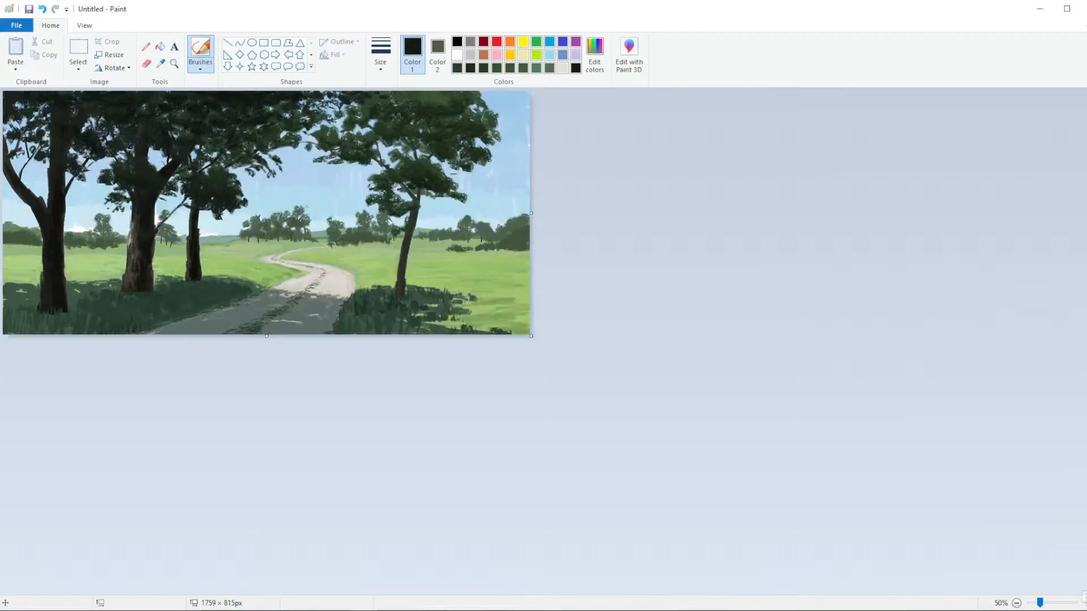
pyautogui.click(1083, 603)
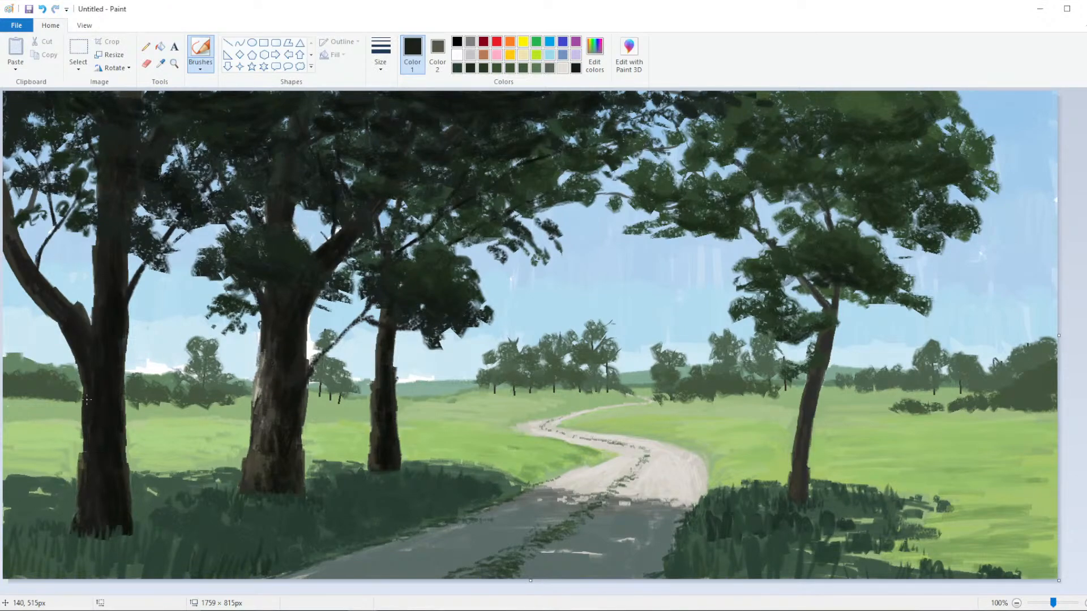
pyautogui.click(594, 53)
pyautogui.moveTo(686, 305); pyautogui.dragTo(679, 326)
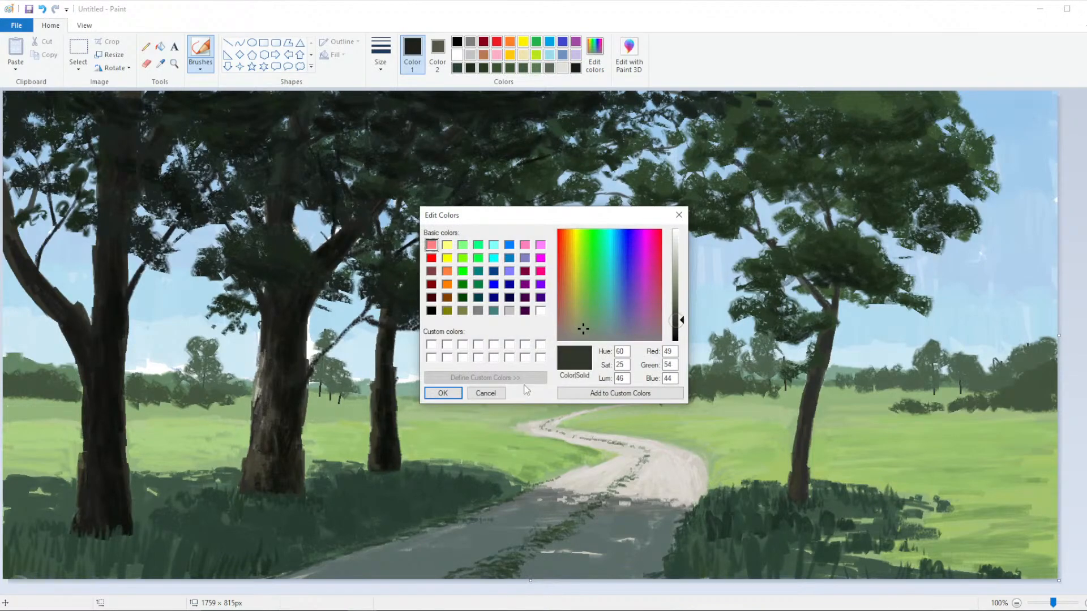
pyautogui.click(444, 391)
pyautogui.click(380, 54)
pyautogui.click(354, 166)
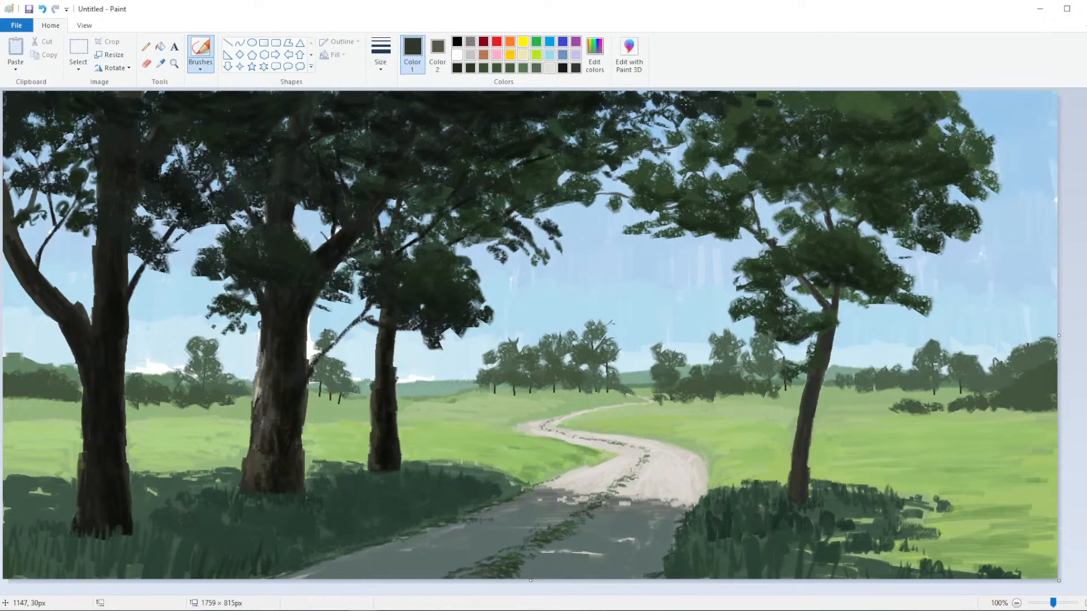
pyautogui.click(594, 54)
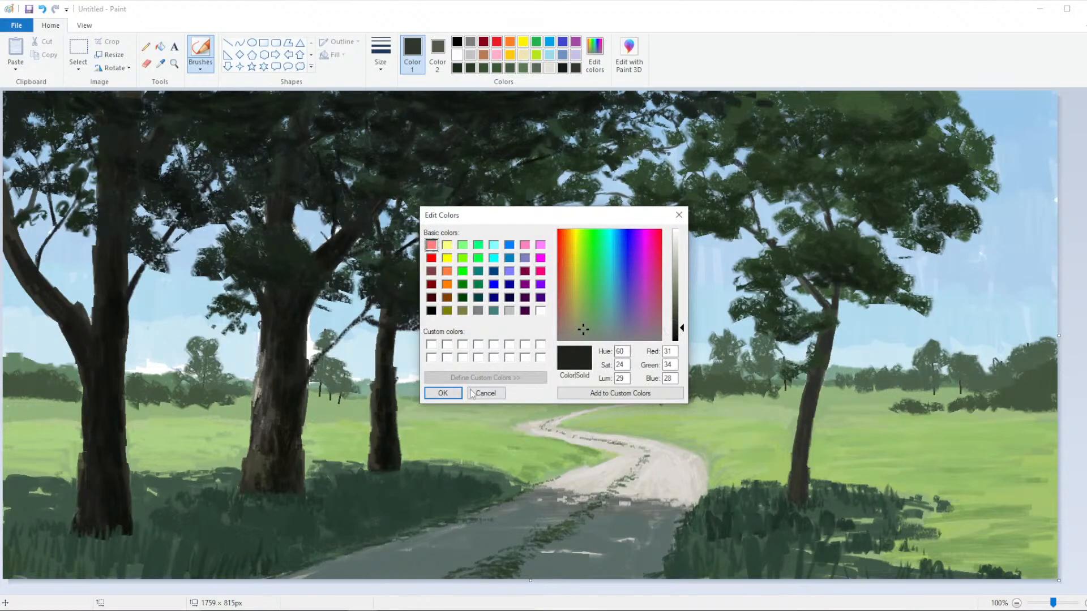
pyautogui.press('Return')
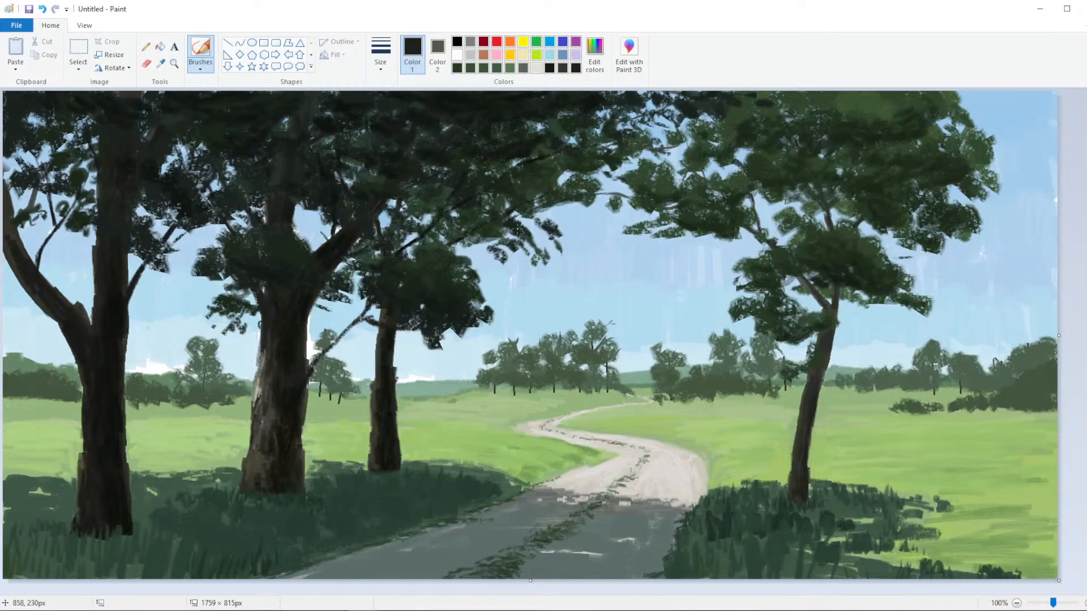
# Blend the tree bases into the grass with sampled dark green at the right tree and sampled bark colour for roots on the left trees
pyautogui.click(161, 63)
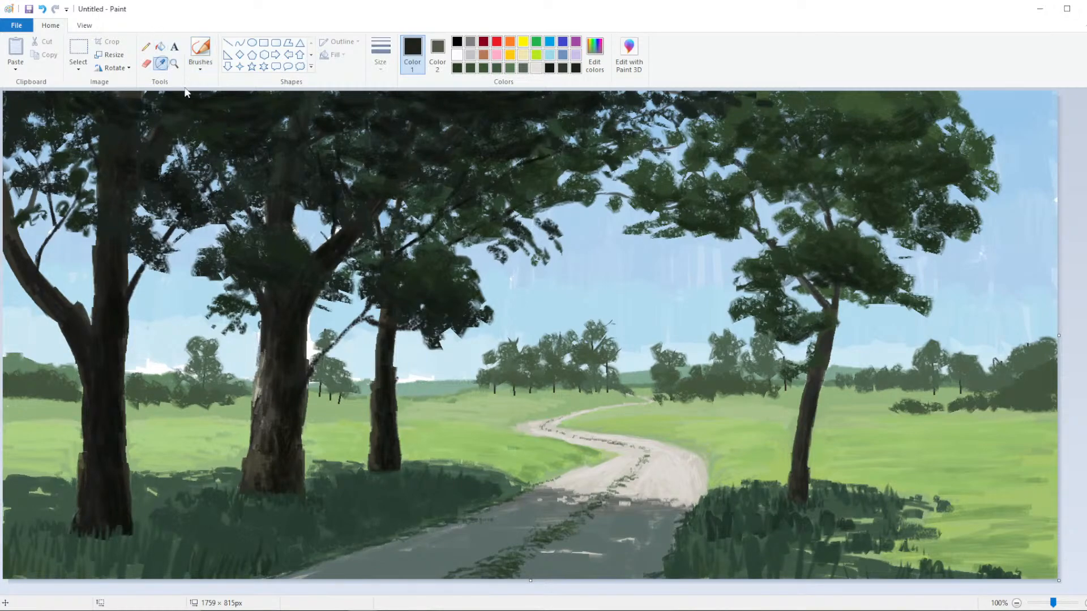
pyautogui.click(776, 517)
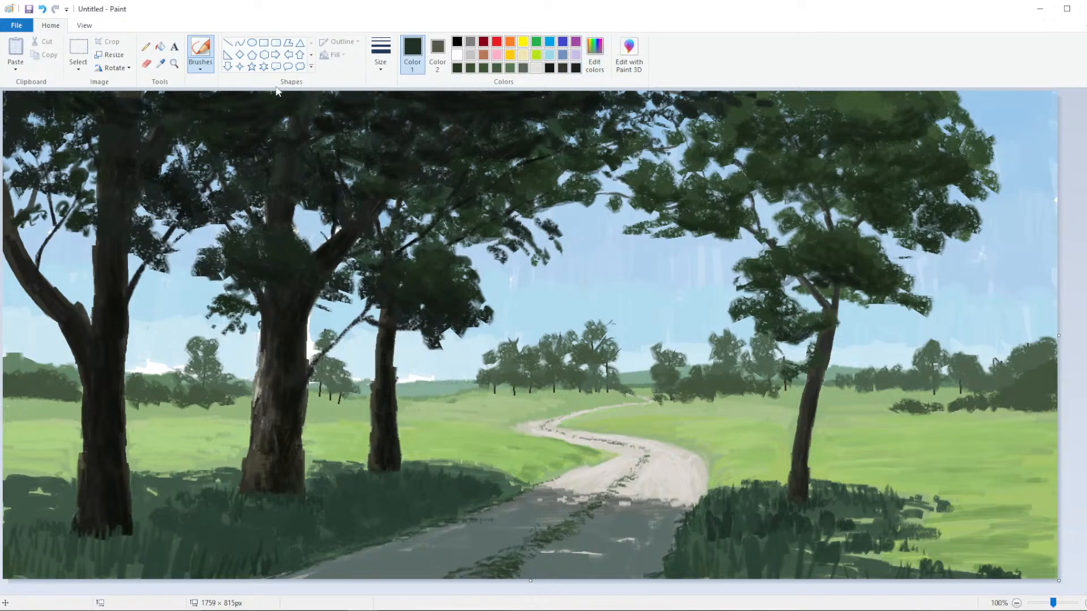
pyautogui.click(161, 63)
pyautogui.click(390, 455)
pyautogui.moveTo(387, 465); pyautogui.dragTo(397, 476)
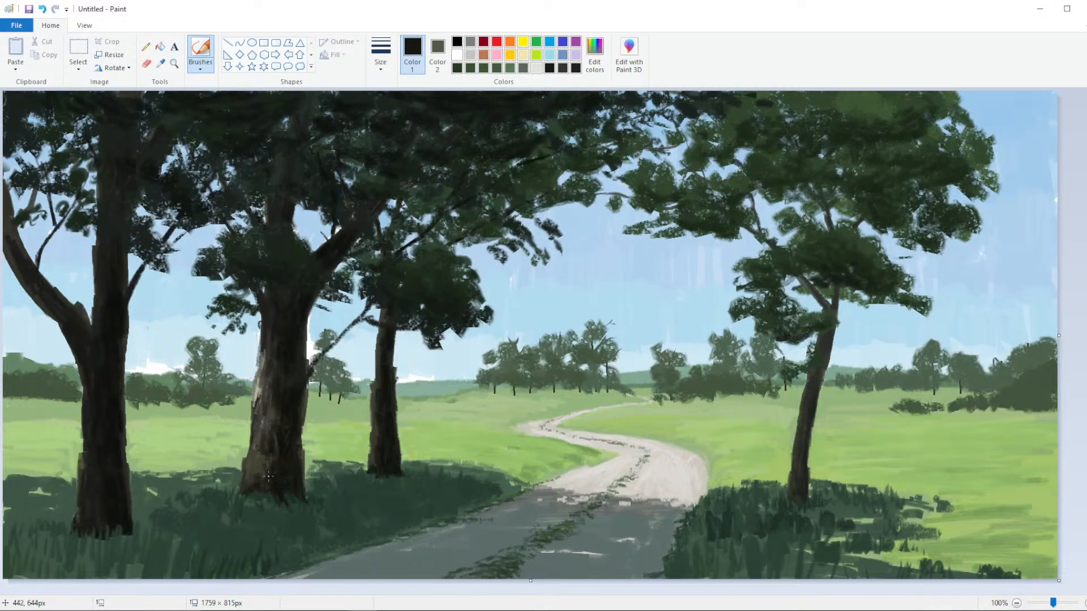
# Change the brush size and slightly lighten the near-black bark colour to refine the bases of the left trees
pyautogui.click(381, 54)
pyautogui.click(353, 139)
pyautogui.click(595, 54)
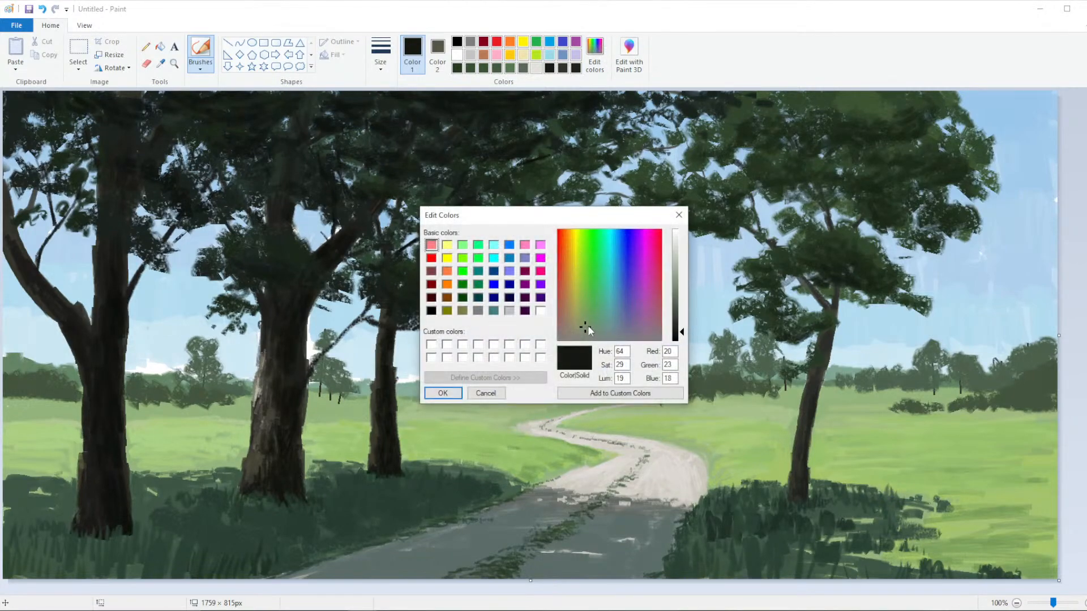
pyautogui.click(672, 328)
pyautogui.click(443, 393)
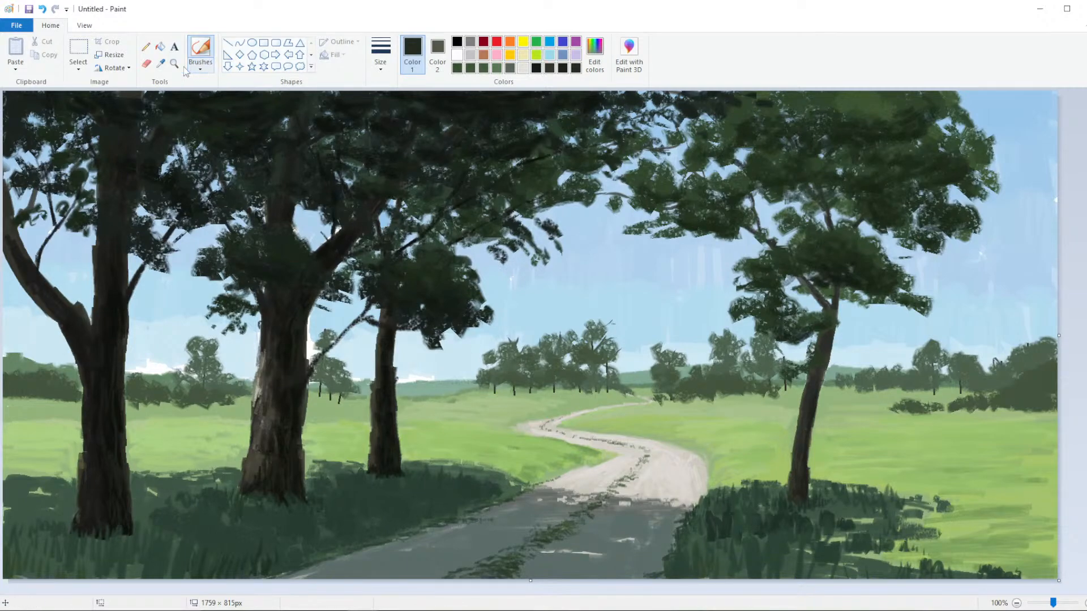
# Sample dark green from the right tree's canopy and paint darker leaves across its crown with the second-thinnest brush size
pyautogui.click(161, 64)
pyautogui.click(795, 166)
pyautogui.click(381, 54)
pyautogui.click(354, 116)
pyautogui.moveTo(709, 144); pyautogui.dragTo(710, 133)
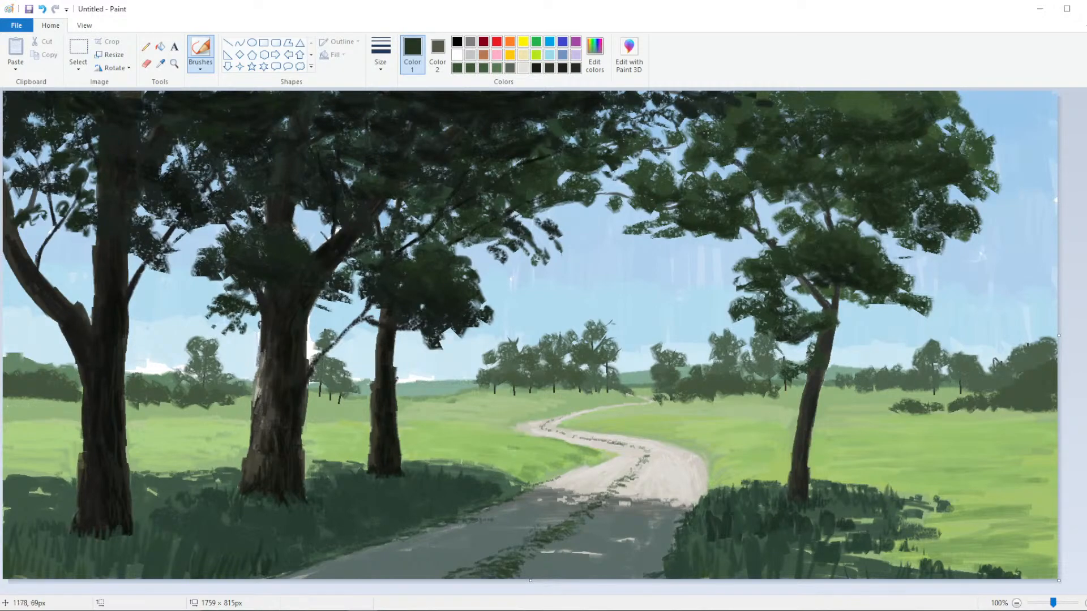
pyautogui.moveTo(765, 108)
pyautogui.mouseDown()
pyautogui.moveTo(803, 102)
pyautogui.moveTo(864, 111)
pyautogui.mouseUp()
pyautogui.moveTo(909, 161)
pyautogui.mouseDown()
pyautogui.moveTo(943, 150)
pyautogui.moveTo(990, 189)
pyautogui.mouseUp()
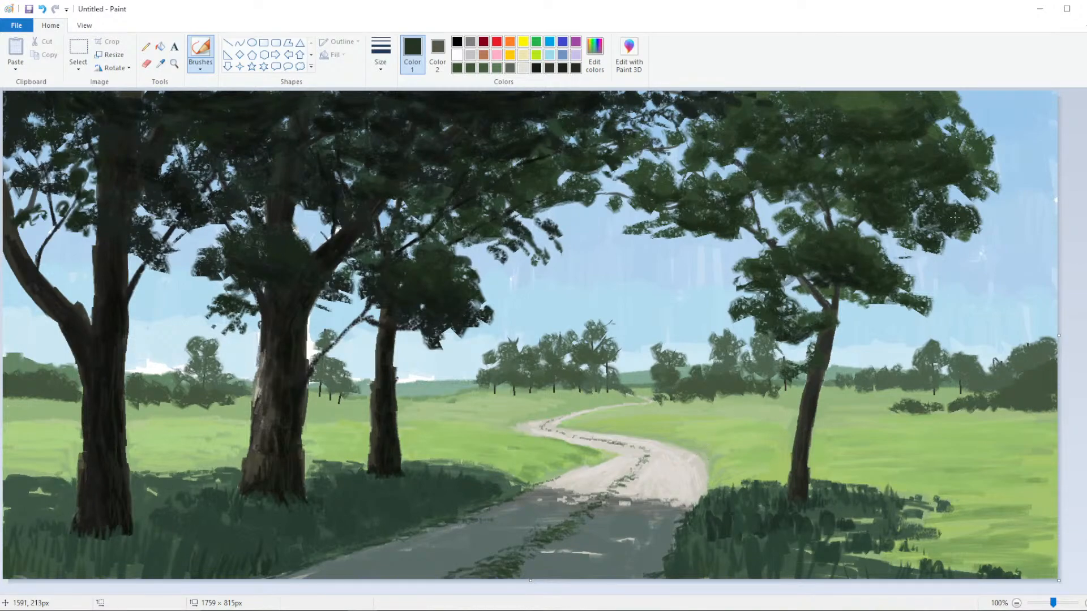
pyautogui.click(197, 55)
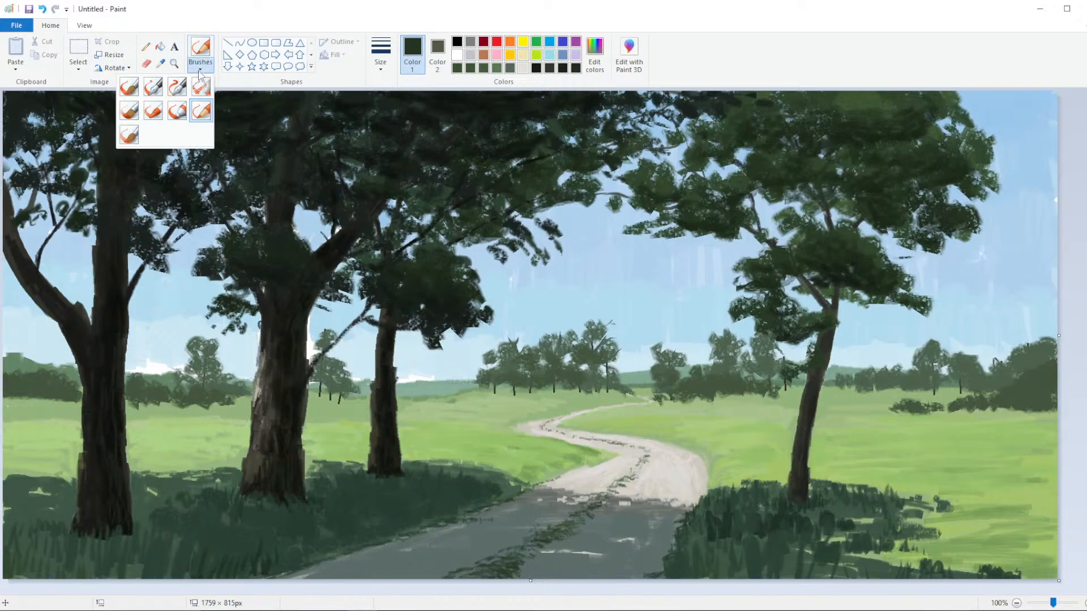
pyautogui.click(204, 71)
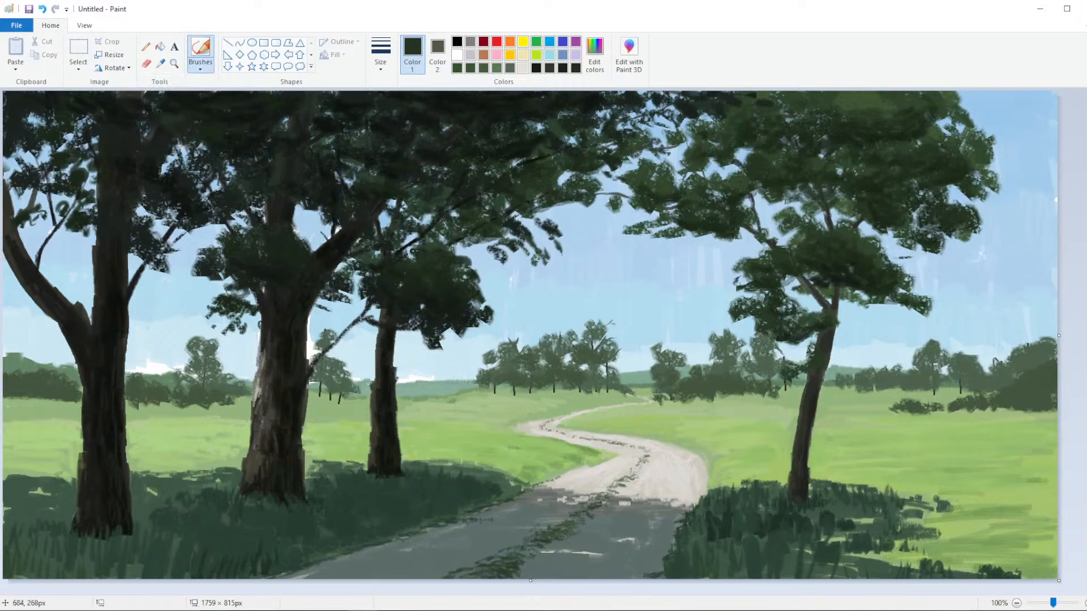
# Save the painting as a PNG file named mspaint_livestream in the MS Paint folder
pyautogui.hotkey('ctrl', 's')
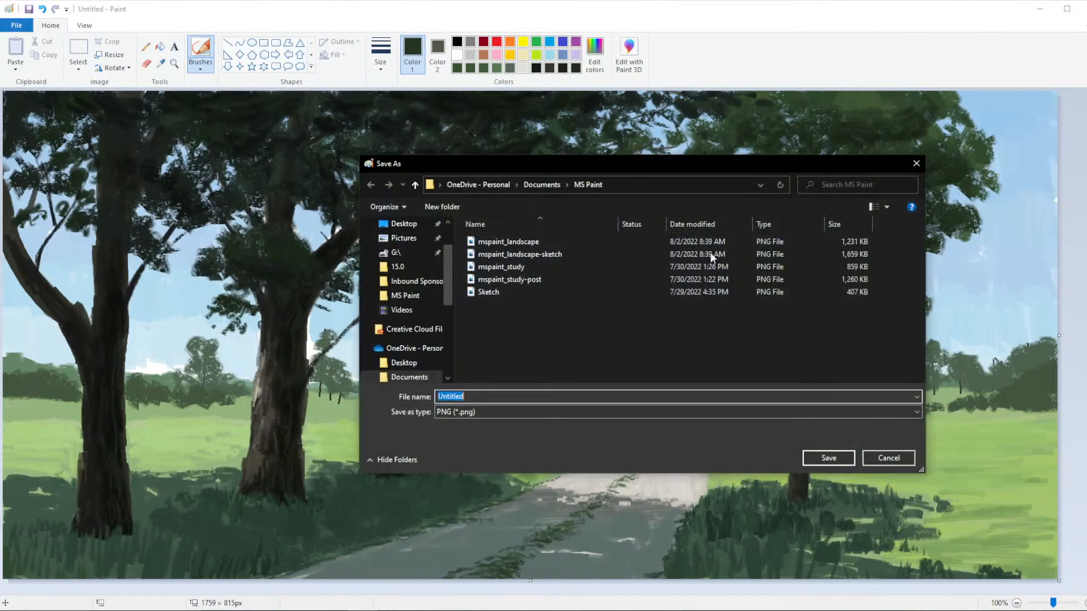
pyautogui.write('mspai')
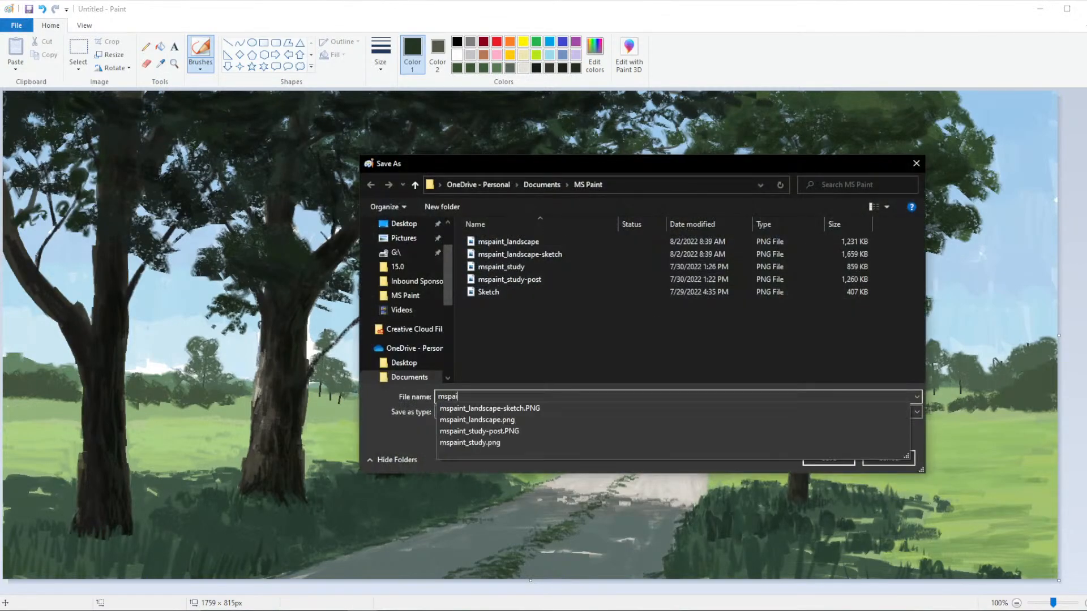
pyautogui.write('nt_livestream')
pyautogui.press('Return')
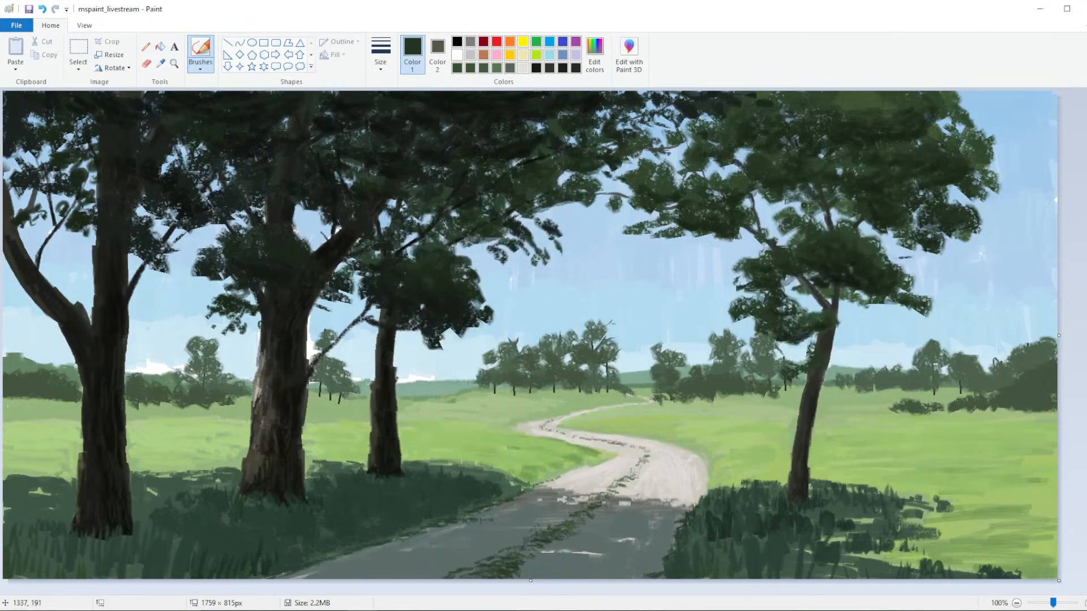
# Add textured dark green leaves across the right tree's crown with the Crayon brush at the third thickness
pyautogui.click(201, 61)
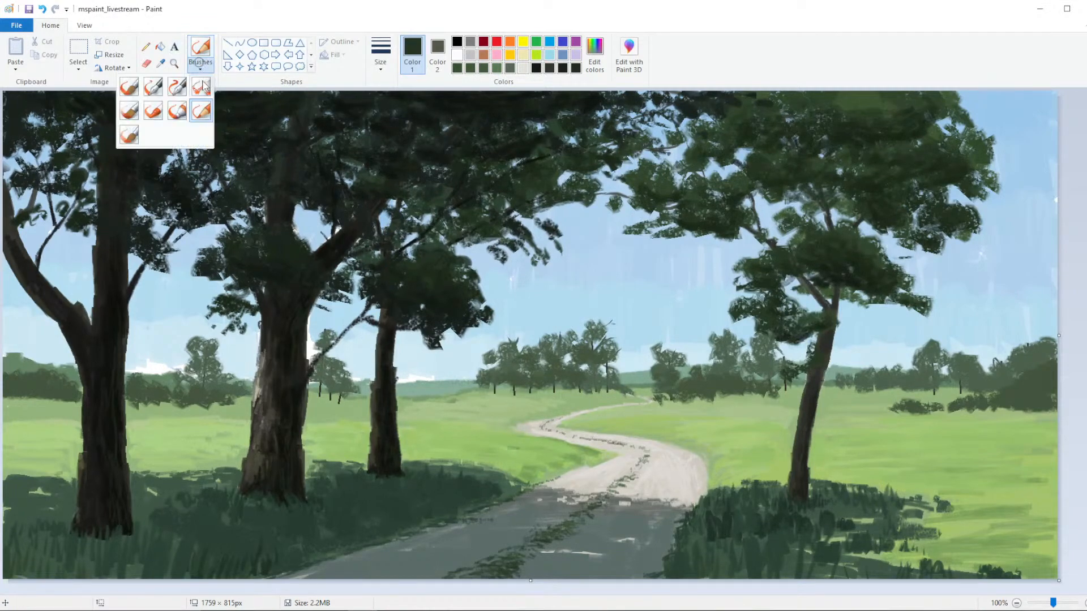
pyautogui.click(153, 112)
pyautogui.click(381, 56)
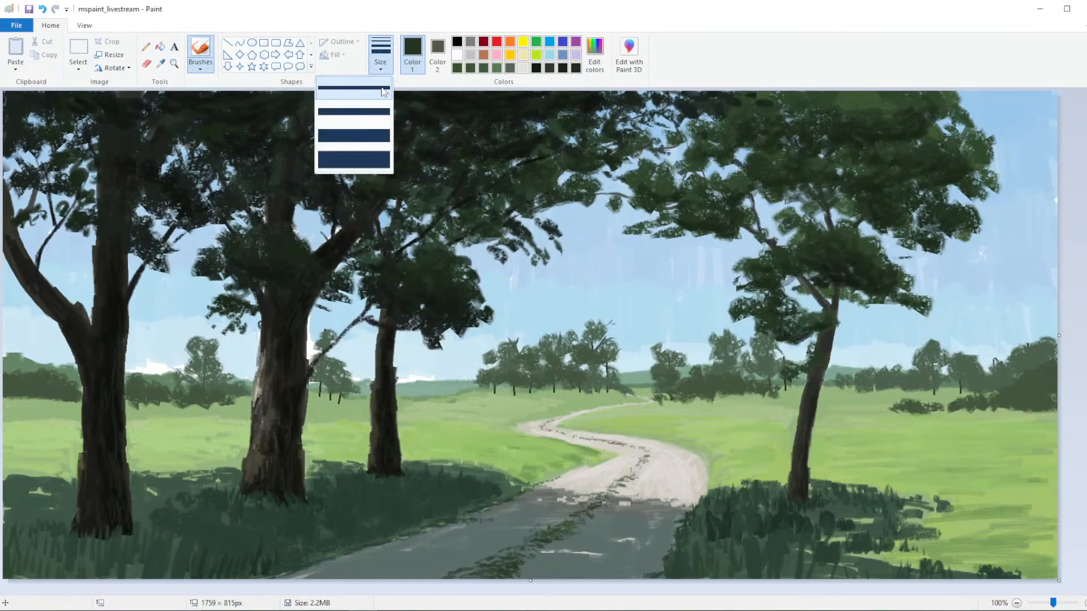
pyautogui.click(354, 134)
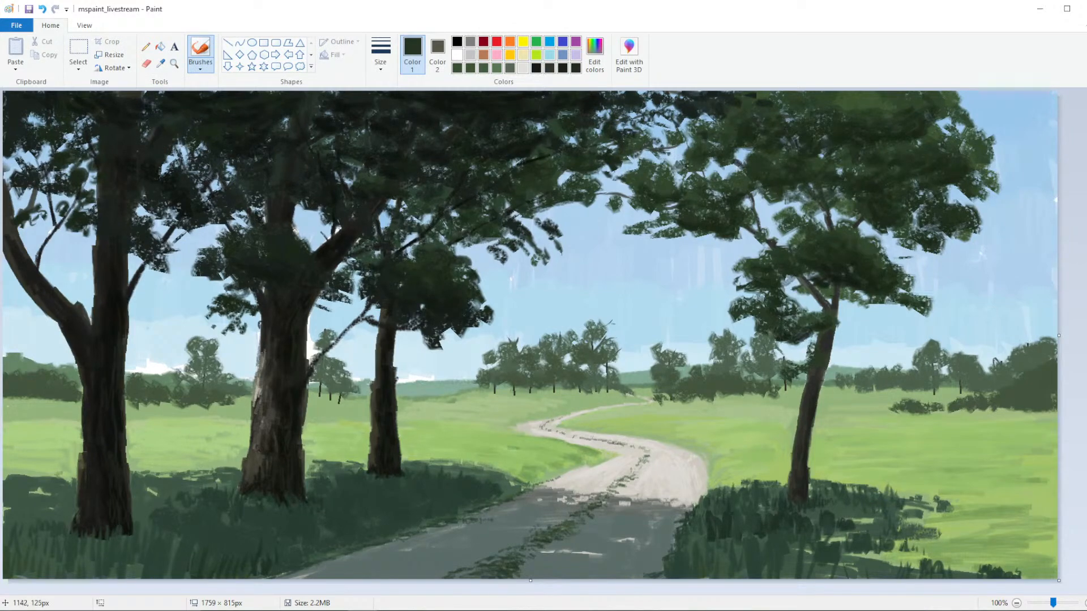
pyautogui.moveTo(694, 166)
pyautogui.mouseDown()
pyautogui.moveTo(743, 158)
pyautogui.moveTo(727, 144)
pyautogui.moveTo(692, 142)
pyautogui.moveTo(666, 163)
pyautogui.moveTo(676, 173)
pyautogui.moveTo(650, 175)
pyautogui.mouseUp()
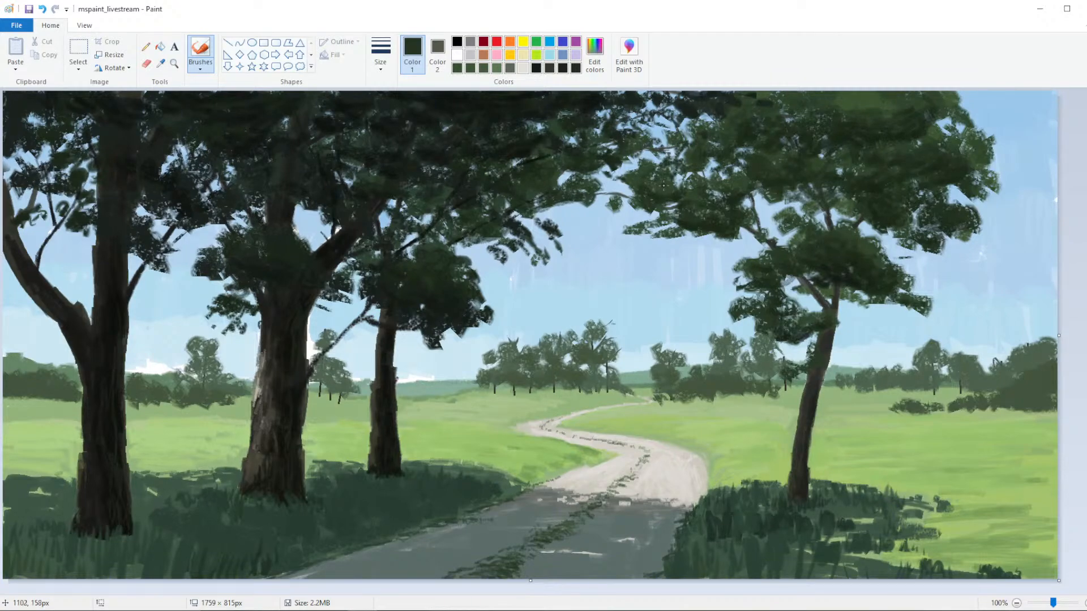
pyautogui.moveTo(690, 127); pyautogui.dragTo(746, 106)
pyautogui.moveTo(856, 109); pyautogui.dragTo(911, 101)
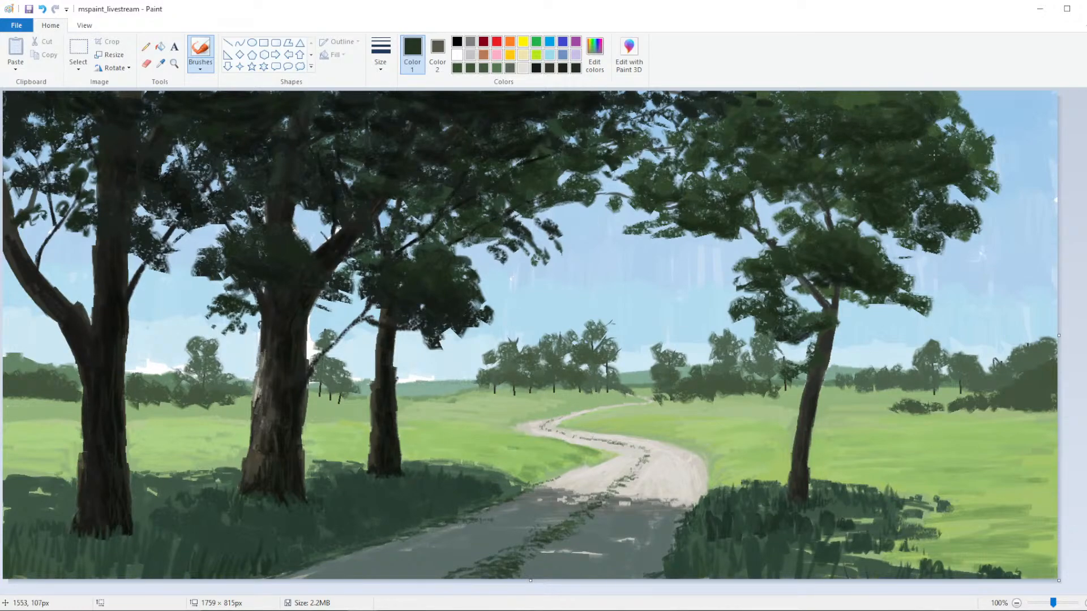
pyautogui.moveTo(856, 180); pyautogui.dragTo(863, 176)
pyautogui.moveTo(967, 193); pyautogui.dragTo(992, 181)
pyautogui.moveTo(967, 122)
pyautogui.mouseDown()
pyautogui.moveTo(996, 154)
pyautogui.moveTo(983, 139)
pyautogui.moveTo(986, 158)
pyautogui.moveTo(980, 149)
pyautogui.moveTo(995, 168)
pyautogui.mouseUp()
# Lighten the paint to red 122, green 167, blue 82 and start a highlight atop the right tree with the second-thinnest Natural pencil
pyautogui.click(594, 56)
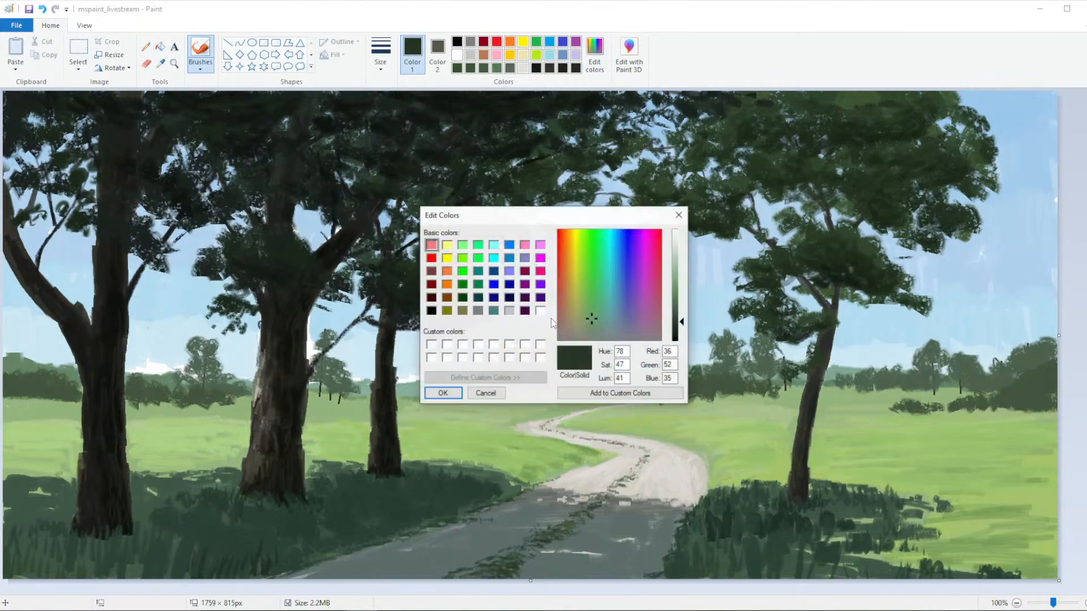
pyautogui.moveTo(682, 313); pyautogui.dragTo(682, 287)
pyautogui.click(443, 393)
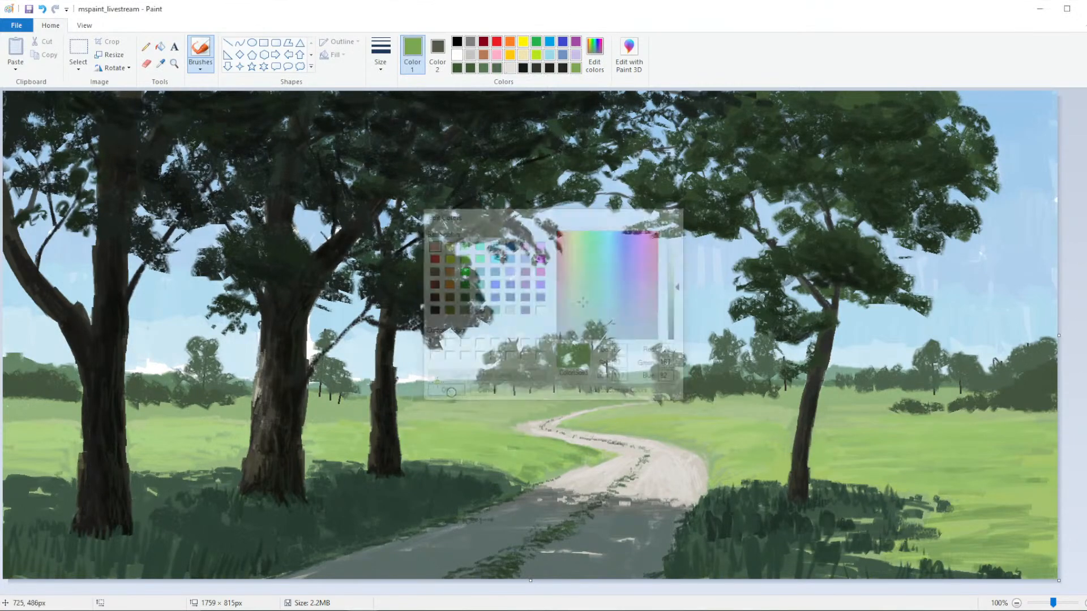
pyautogui.click(201, 66)
pyautogui.click(201, 83)
pyautogui.click(371, 67)
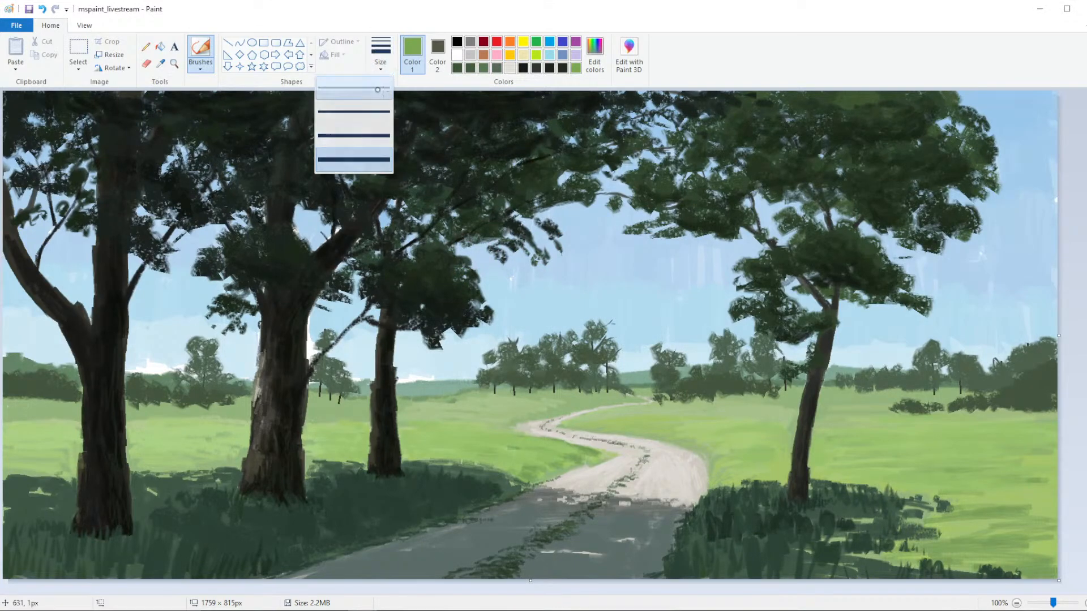
pyautogui.click(353, 112)
pyautogui.moveTo(864, 95); pyautogui.dragTo(854, 94)
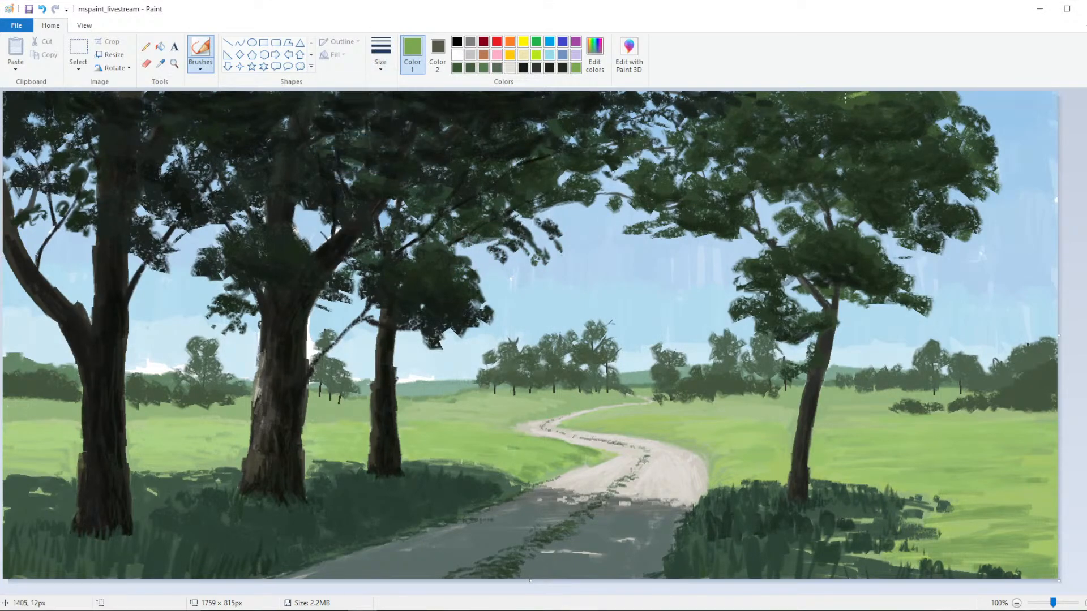
# Shift the paint to red 141, green 166, blue 83 and paint leaf highlights at the right tree's top in the thinnest and third sizes
pyautogui.click(594, 54)
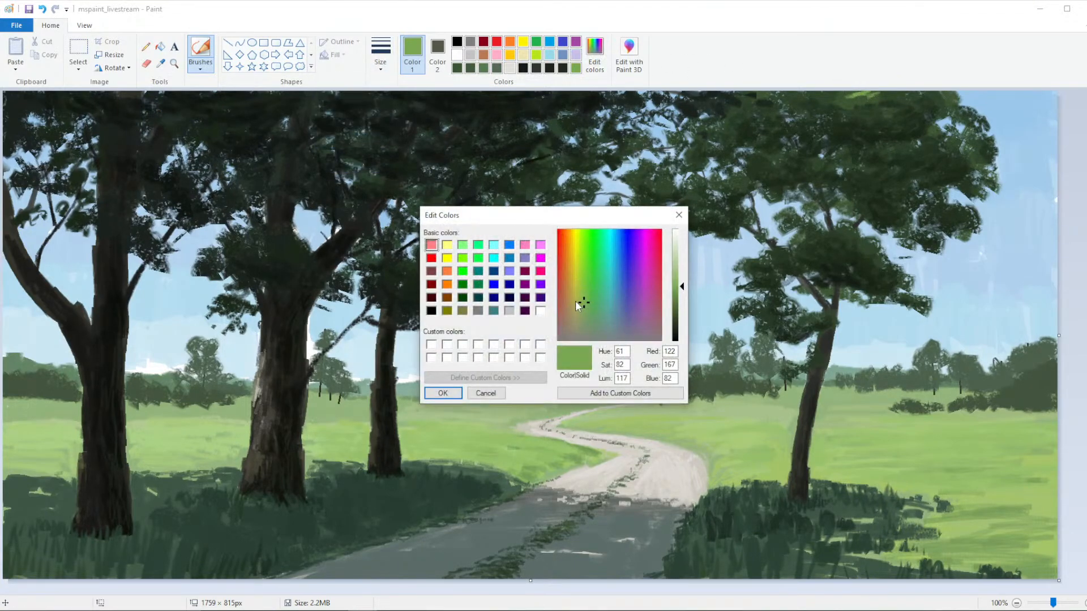
pyautogui.click(580, 304)
pyautogui.click(437, 393)
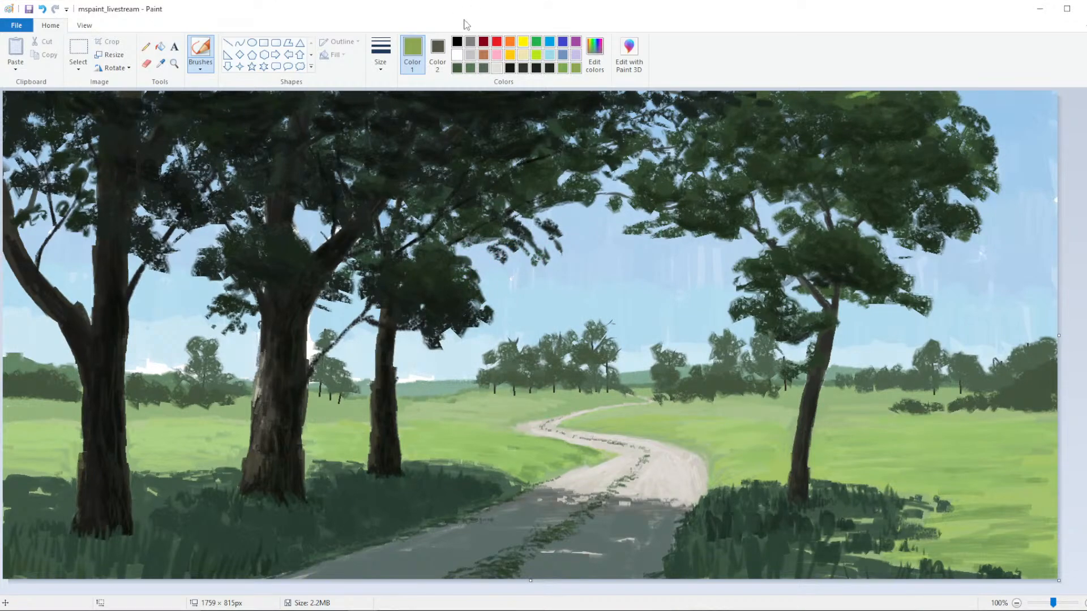
pyautogui.click(381, 54)
pyautogui.click(354, 89)
pyautogui.moveTo(853, 96); pyautogui.dragTo(853, 99)
pyautogui.click(380, 54)
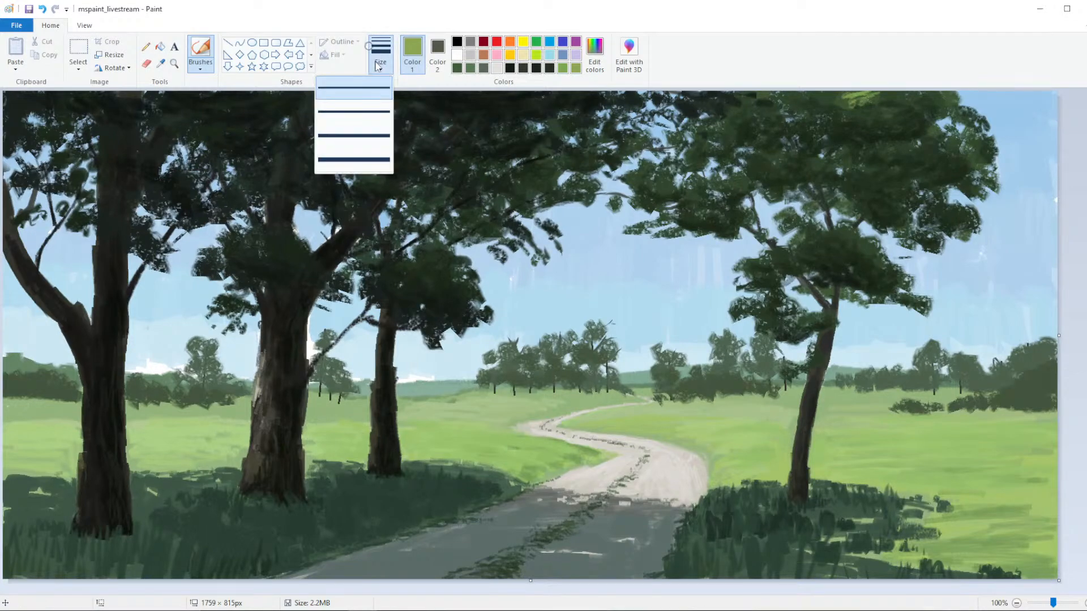
pyautogui.click(354, 139)
pyautogui.moveTo(865, 117)
pyautogui.mouseDown()
pyautogui.moveTo(871, 100)
pyautogui.moveTo(886, 97)
pyautogui.moveTo(796, 106)
pyautogui.moveTo(749, 93)
pyautogui.moveTo(804, 105)
pyautogui.moveTo(818, 93)
pyautogui.moveTo(822, 104)
pyautogui.mouseUp()
# Paint a yellow-green highlighted leaf cluster on the right side of the right tree's crown using the thickest and second-thinnest brush sizes
pyautogui.click(380, 54)
pyautogui.click(354, 158)
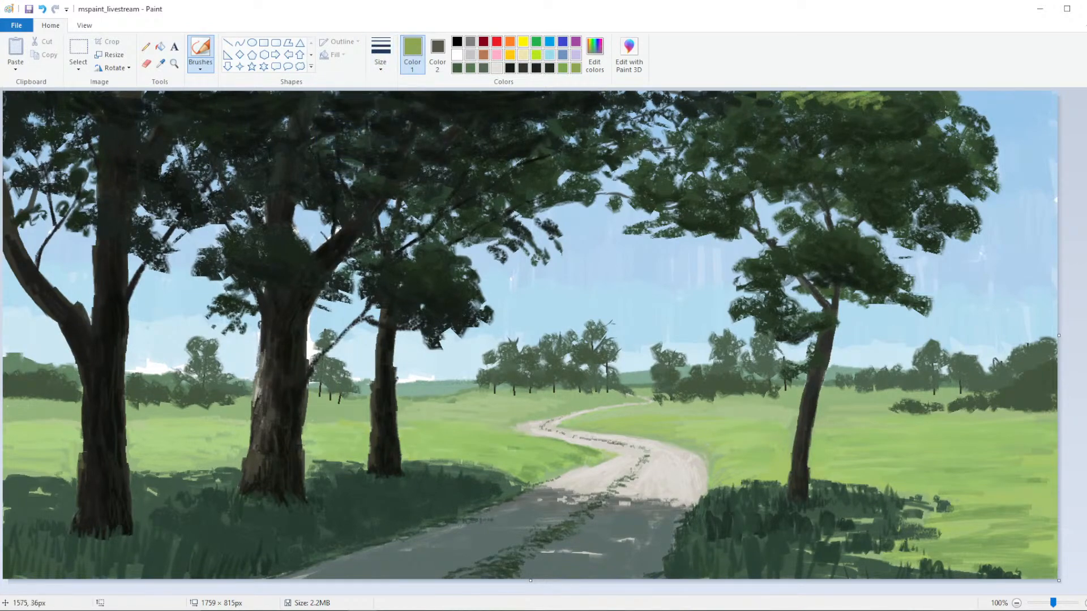
pyautogui.moveTo(897, 171)
pyautogui.mouseDown()
pyautogui.moveTo(909, 140)
pyautogui.moveTo(898, 159)
pyautogui.moveTo(908, 149)
pyautogui.moveTo(898, 157)
pyautogui.moveTo(894, 146)
pyautogui.moveTo(908, 158)
pyautogui.moveTo(938, 147)
pyautogui.moveTo(882, 158)
pyautogui.moveTo(940, 154)
pyautogui.moveTo(925, 159)
pyautogui.moveTo(934, 146)
pyautogui.moveTo(911, 165)
pyautogui.moveTo(950, 158)
pyautogui.moveTo(890, 173)
pyautogui.moveTo(917, 161)
pyautogui.moveTo(919, 175)
pyautogui.moveTo(907, 154)
pyautogui.mouseUp()
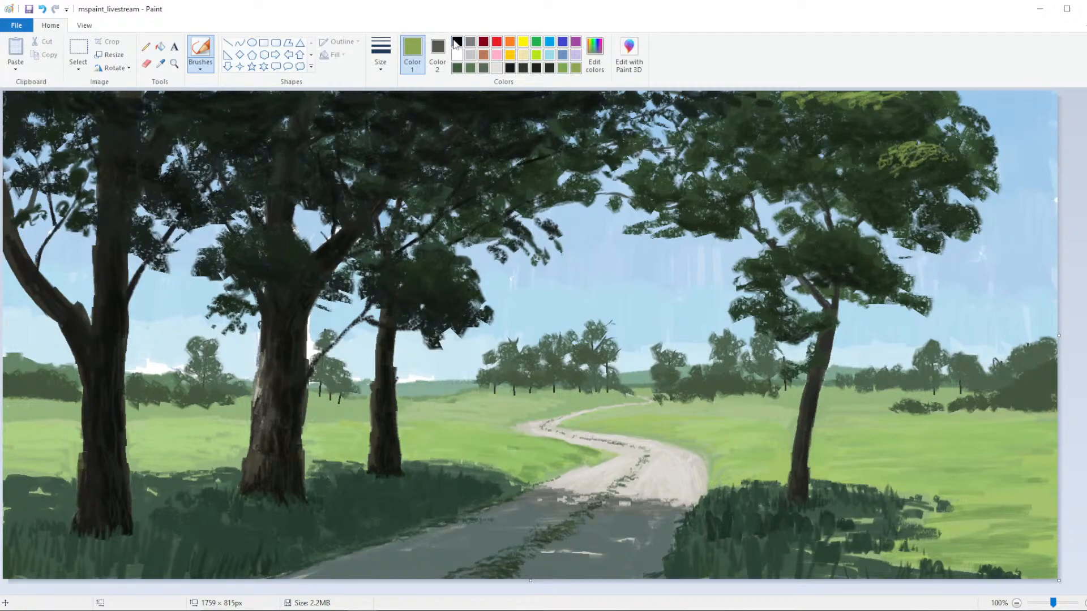
pyautogui.click(380, 57)
pyautogui.click(354, 111)
pyautogui.moveTo(877, 173)
pyautogui.mouseDown()
pyautogui.moveTo(860, 187)
pyautogui.moveTo(883, 184)
pyautogui.mouseUp()
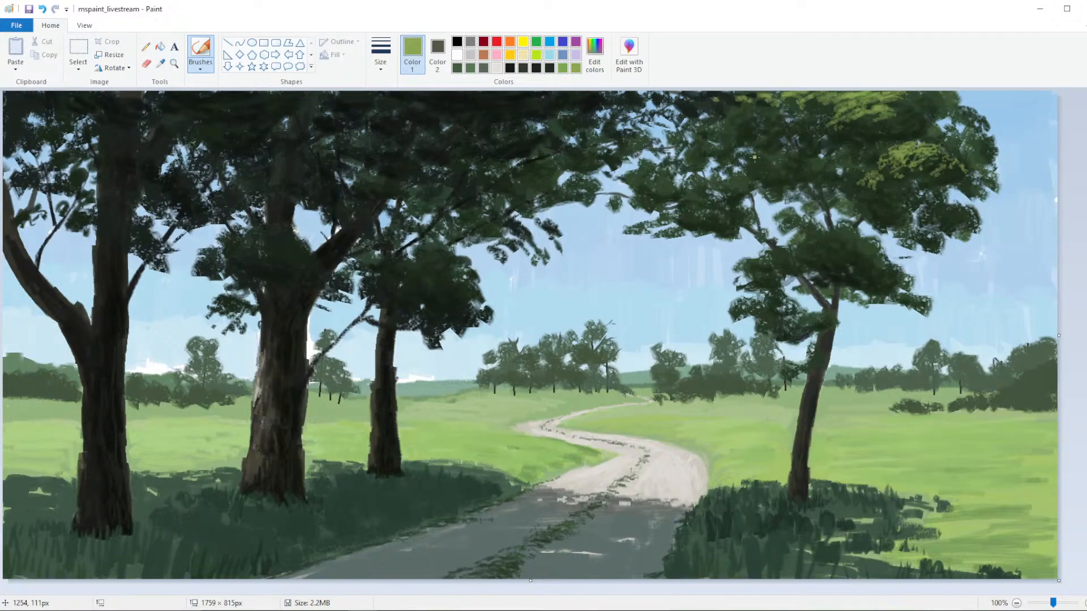
# Paint yellow-green leaf highlights across the middle and left clusters of the right tree's crown
pyautogui.moveTo(754, 157)
pyautogui.mouseDown()
pyautogui.moveTo(779, 154)
pyautogui.moveTo(734, 179)
pyautogui.moveTo(799, 161)
pyautogui.mouseUp()
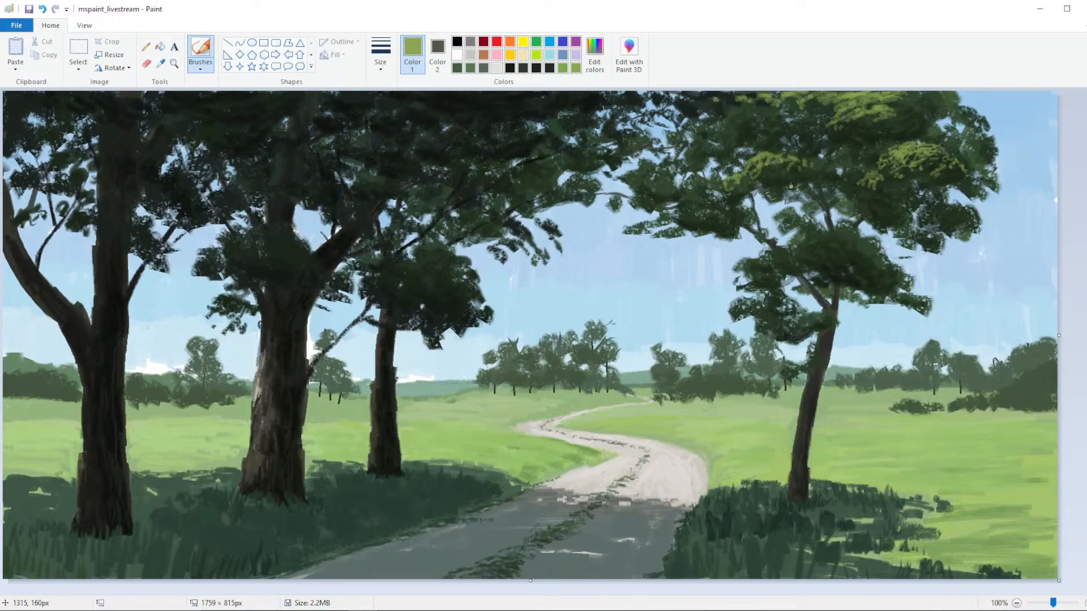
pyautogui.moveTo(793, 171); pyautogui.dragTo(799, 157)
pyautogui.moveTo(725, 121)
pyautogui.mouseDown()
pyautogui.moveTo(700, 129)
pyautogui.moveTo(734, 114)
pyautogui.mouseUp()
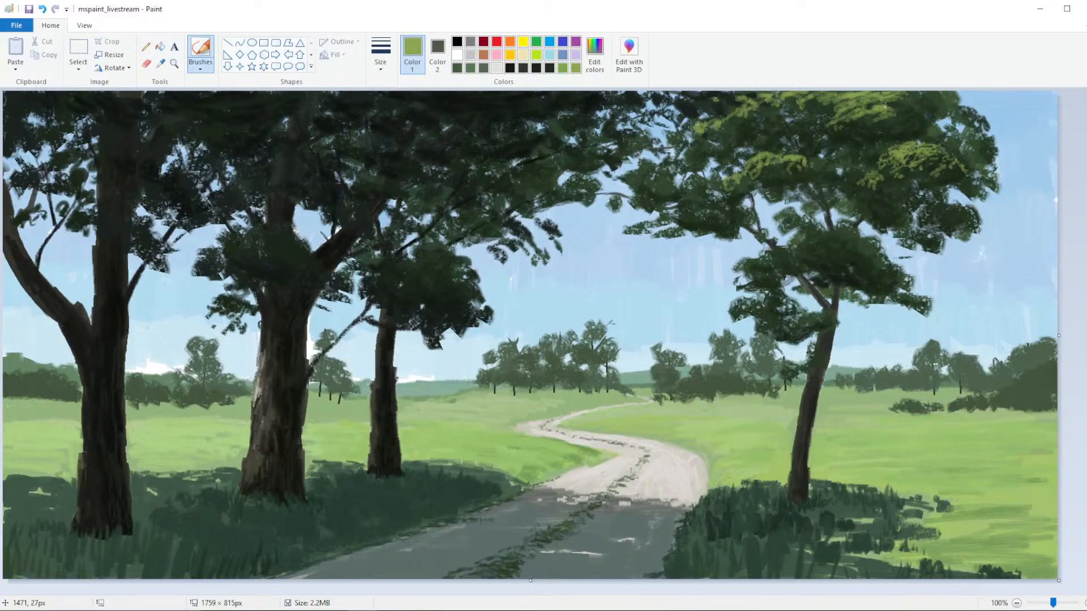
pyautogui.click(595, 54)
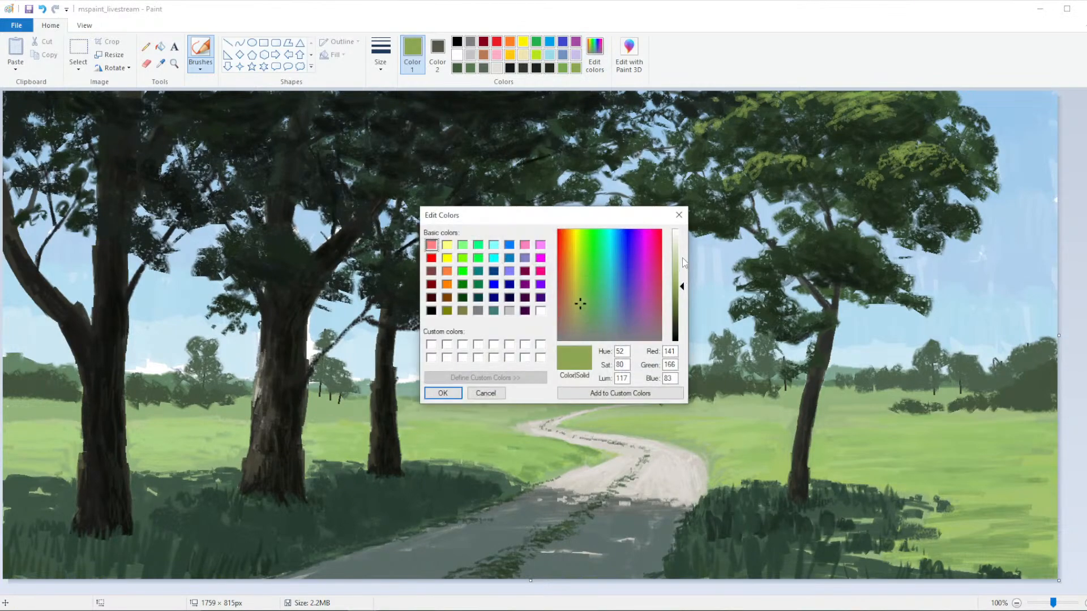
pyautogui.press('Return')
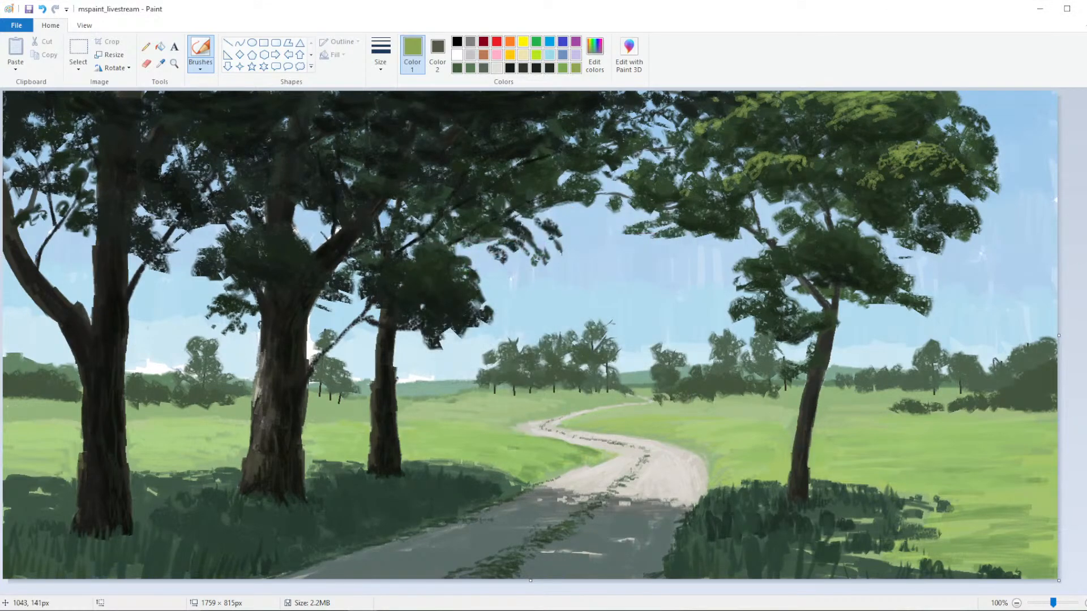
pyautogui.moveTo(642, 162)
pyautogui.mouseDown()
pyautogui.moveTo(675, 184)
pyautogui.moveTo(691, 160)
pyautogui.moveTo(671, 162)
pyautogui.moveTo(688, 143)
pyautogui.moveTo(688, 153)
pyautogui.moveTo(674, 135)
pyautogui.moveTo(719, 131)
pyautogui.moveTo(709, 142)
pyautogui.moveTo(728, 115)
pyautogui.moveTo(740, 124)
pyautogui.moveTo(775, 105)
pyautogui.mouseUp()
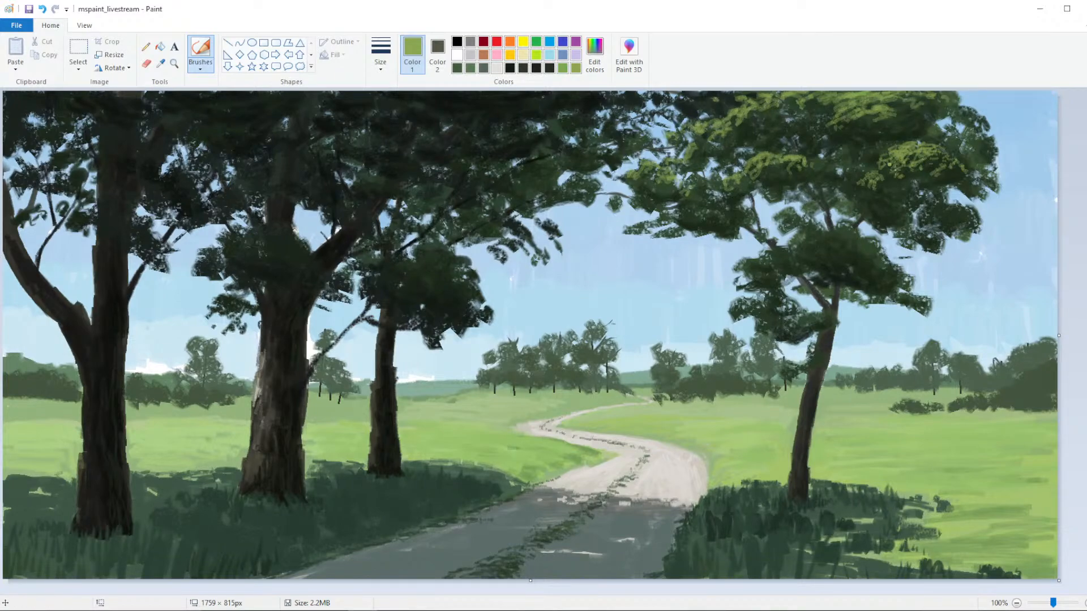
# Set the third brush thickness, try red 132, green 174, blue 74, and mute the green slightly for the canopy highlights
pyautogui.click(380, 54)
pyautogui.click(355, 133)
pyautogui.click(595, 54)
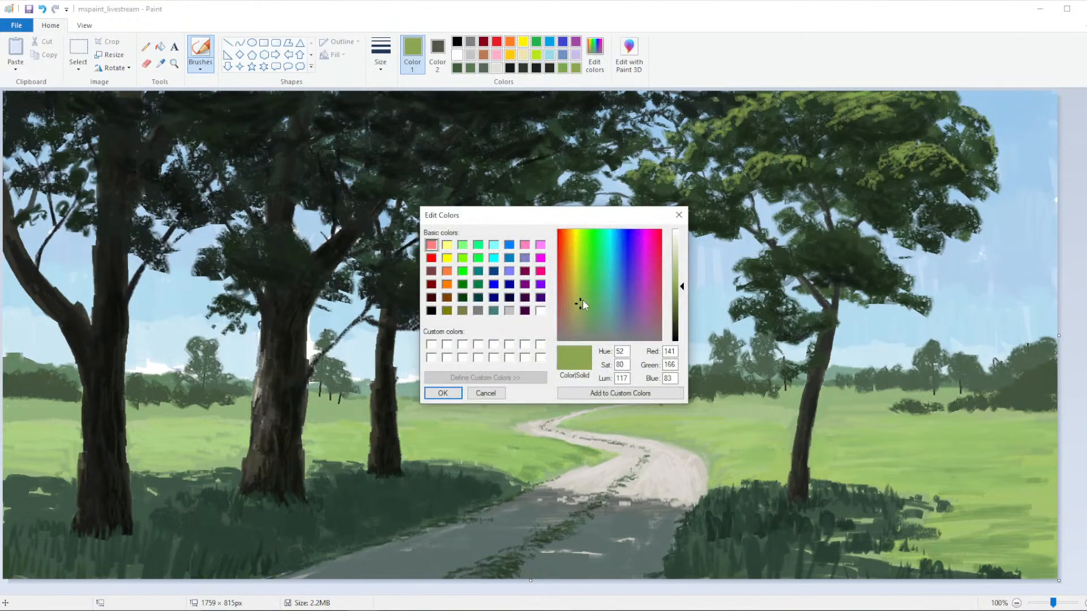
pyautogui.click(443, 393)
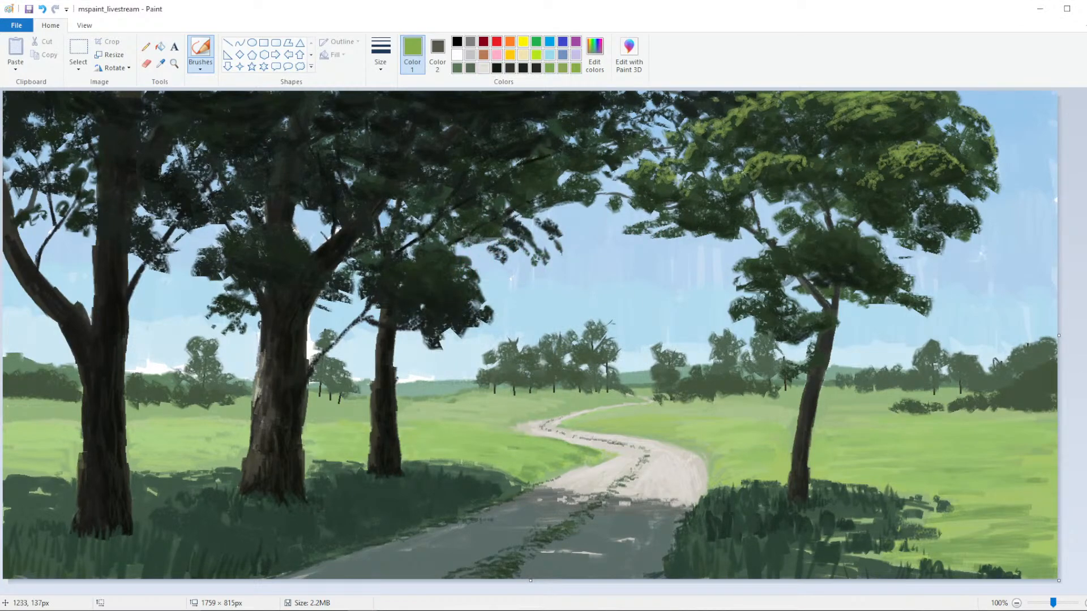
pyautogui.click(594, 54)
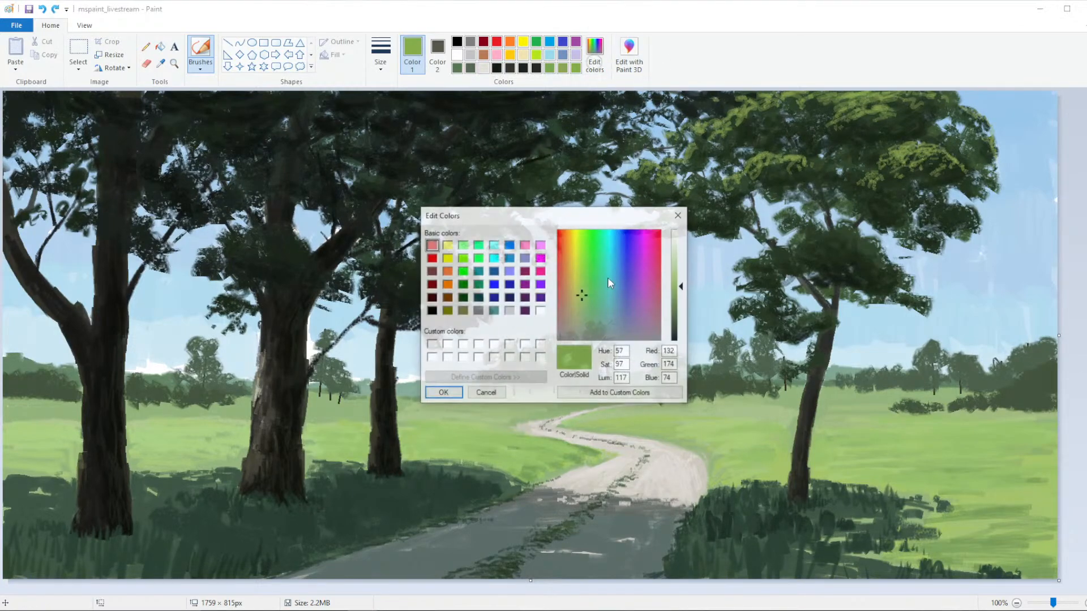
pyautogui.click(582, 301)
pyautogui.click(447, 395)
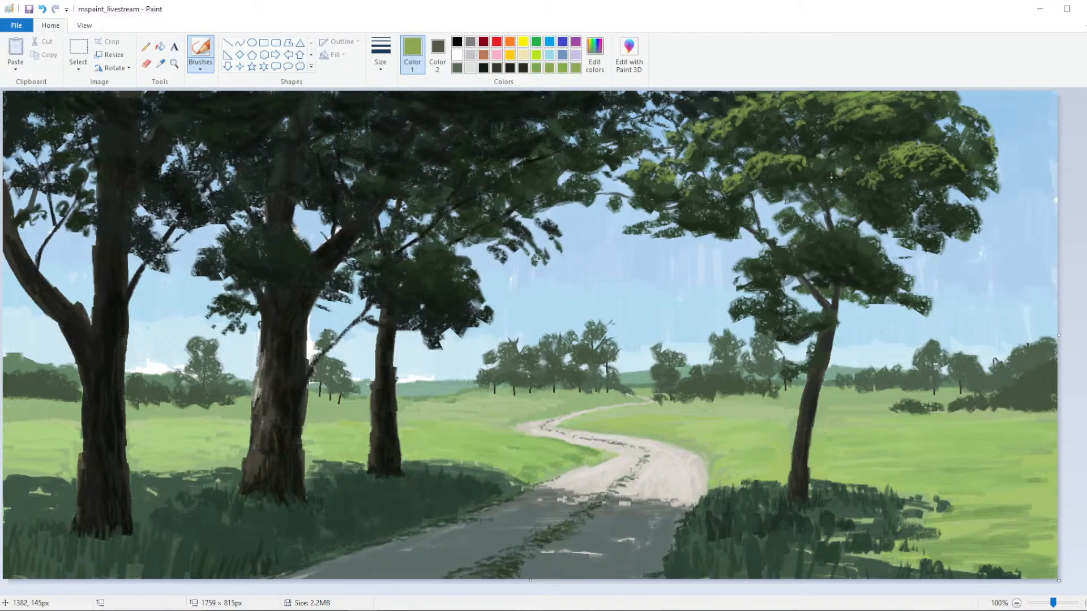
# Sample the pale sky blue beside the left trees and dab sky gaps into their dark canopy, undoing the last dab
pyautogui.click(162, 64)
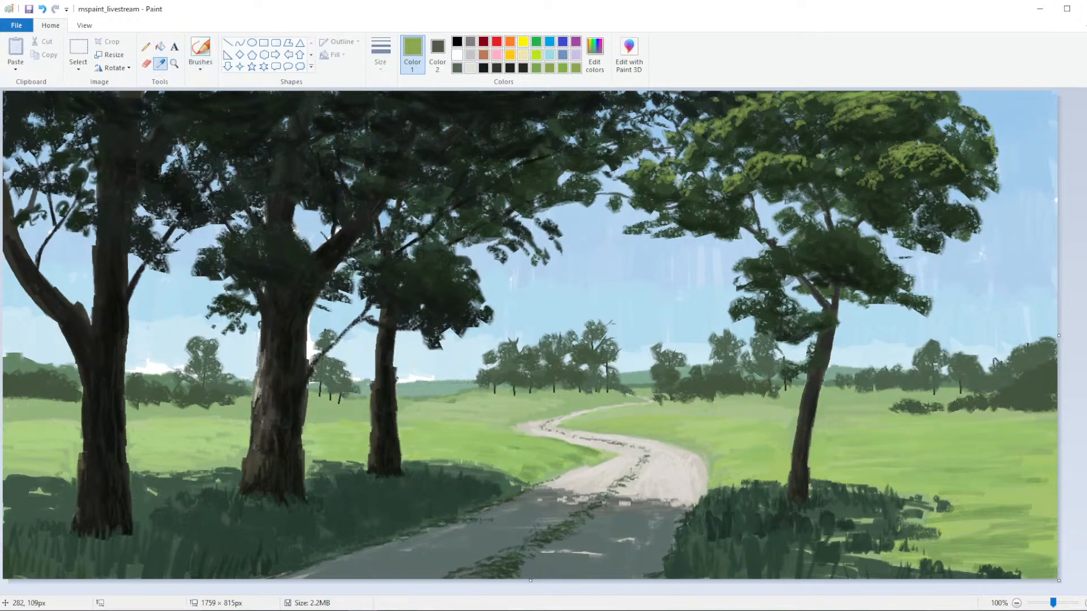
pyautogui.click(171, 160)
pyautogui.click(382, 63)
pyautogui.click(342, 136)
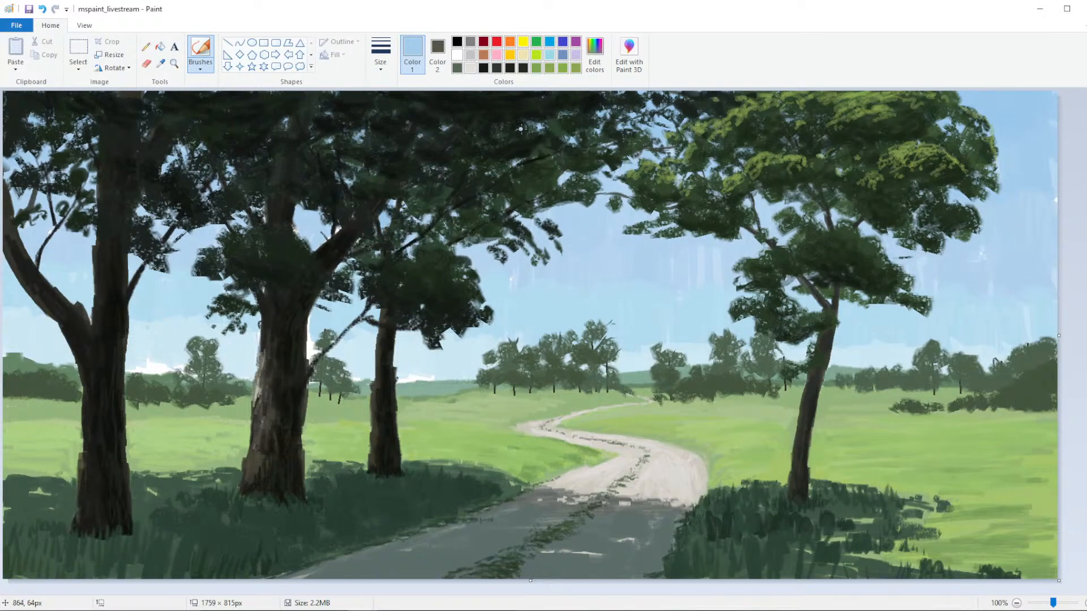
pyautogui.moveTo(159, 117)
pyautogui.mouseDown()
pyautogui.moveTo(146, 127)
pyautogui.moveTo(159, 112)
pyautogui.mouseUp()
pyautogui.hotkey('ctrl', 'z')
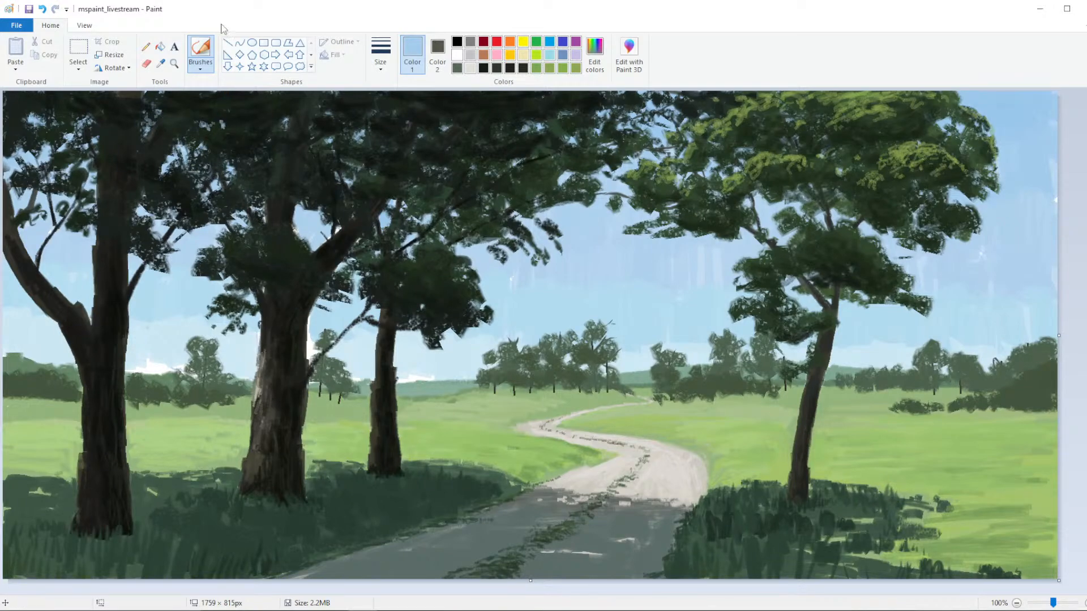
# Sample the leaf green at the right tree's top and paint fine highlights on its middle and left clusters in the thinnest size
pyautogui.click(160, 64)
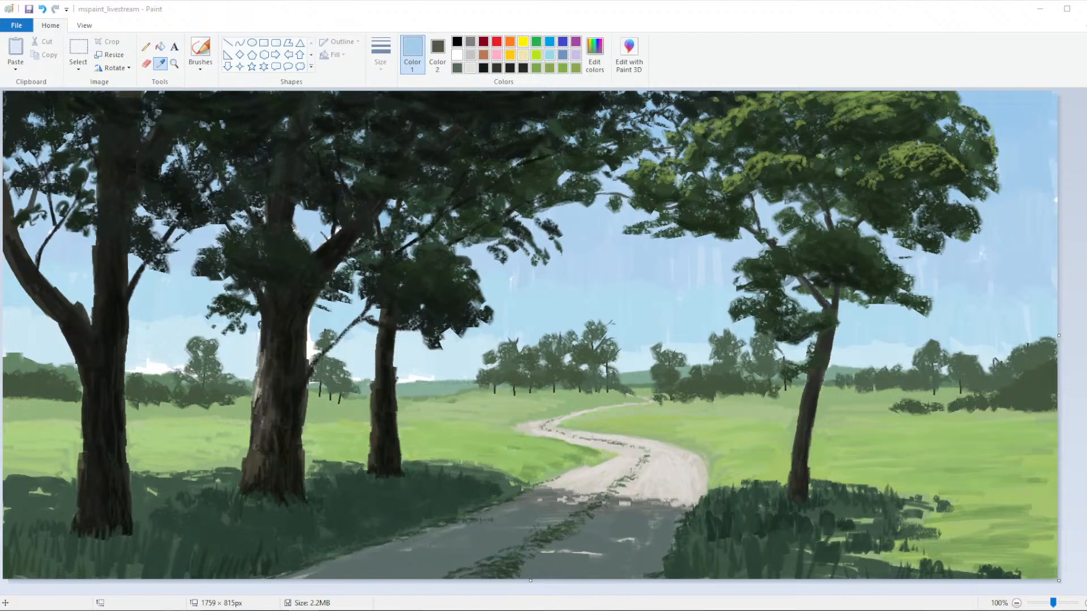
pyautogui.click(878, 105)
pyautogui.click(381, 56)
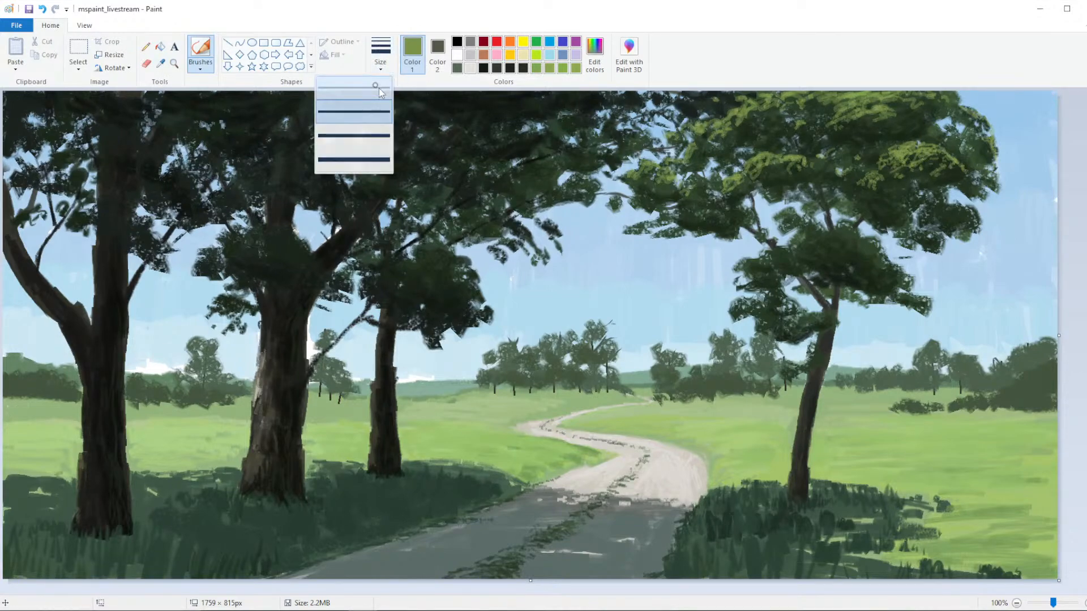
pyautogui.click(379, 89)
pyautogui.moveTo(779, 173)
pyautogui.mouseDown()
pyautogui.moveTo(823, 161)
pyautogui.moveTo(773, 178)
pyautogui.moveTo(803, 163)
pyautogui.mouseUp()
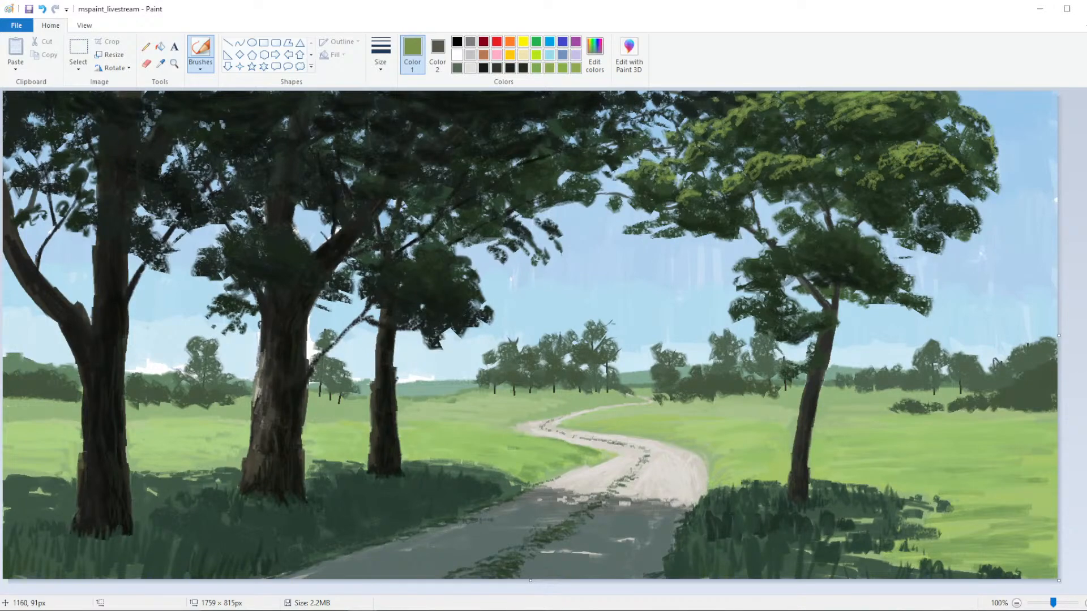
pyautogui.moveTo(717, 145); pyautogui.dragTo(739, 142)
pyautogui.scroll(-2, 912, 131)
pyautogui.scroll(2, 539, 277)
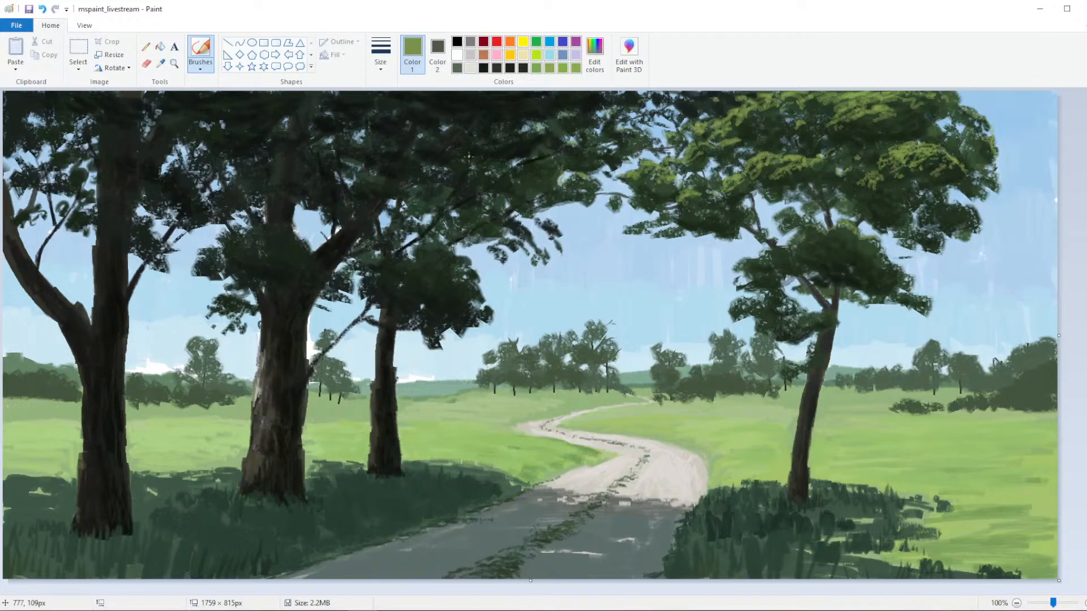
# Lighten the green and paint pale highlights on the right tree's middle and top clusters in the second-thinnest size, undoing the last stroke
pyautogui.click(594, 57)
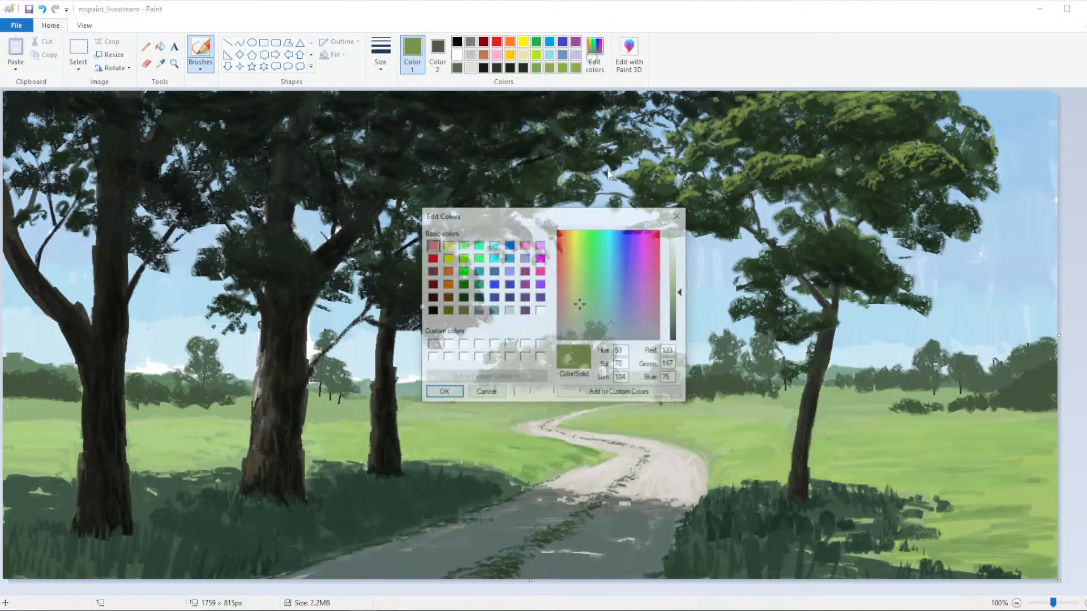
pyautogui.click(682, 271)
pyautogui.click(442, 396)
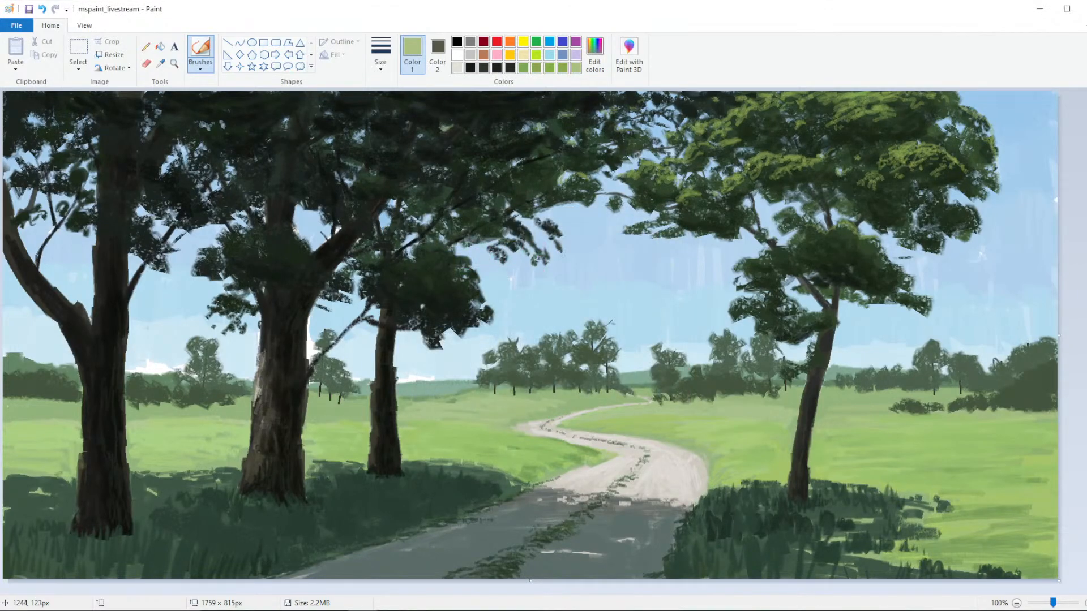
pyautogui.click(380, 53)
pyautogui.click(353, 112)
pyautogui.moveTo(768, 155)
pyautogui.mouseDown()
pyautogui.moveTo(785, 171)
pyautogui.moveTo(798, 163)
pyautogui.mouseUp()
pyautogui.moveTo(866, 107)
pyautogui.mouseDown()
pyautogui.moveTo(852, 109)
pyautogui.moveTo(863, 96)
pyautogui.moveTo(847, 95)
pyautogui.mouseUp()
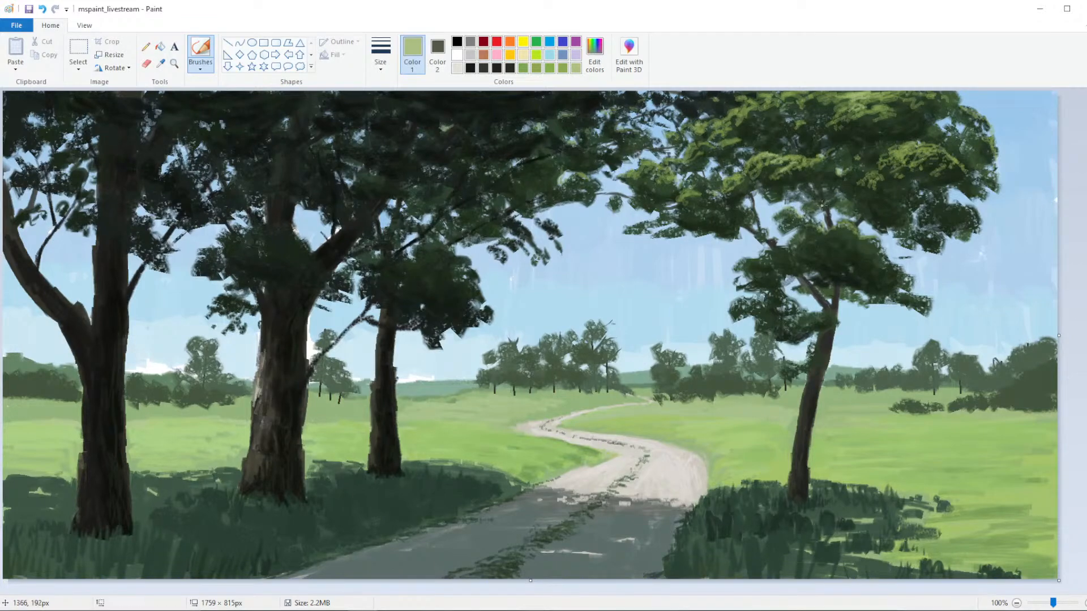
pyautogui.hotkey('ctrl', 'z')
# Add pale green leaf highlights along the right tree's right side and across its left-hand clusters
pyautogui.moveTo(945, 128); pyautogui.dragTo(950, 129)
pyautogui.moveTo(679, 135); pyautogui.dragTo(686, 139)
pyautogui.scroll(-2, 660, 138)
pyautogui.scroll(2, 600, 212)
pyautogui.moveTo(686, 195)
pyautogui.mouseDown()
pyautogui.moveTo(679, 201)
pyautogui.moveTo(697, 190)
pyautogui.mouseUp()
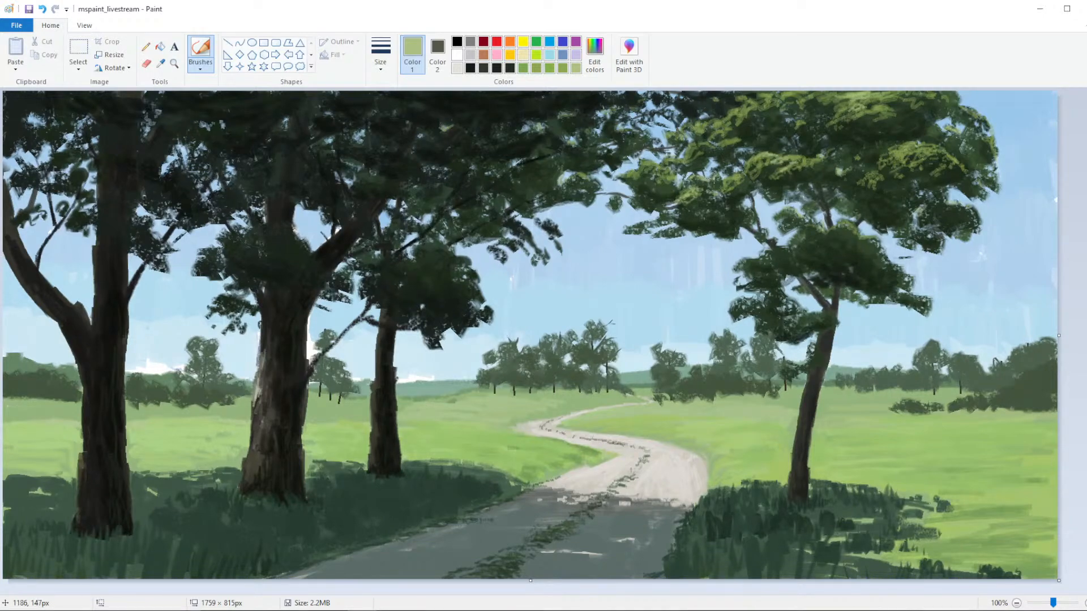
pyautogui.moveTo(739, 154); pyautogui.dragTo(741, 157)
# Darken the light green slightly and dab sunlit leaves into the overhanging left canopy with the thickest brush size
pyautogui.click(595, 54)
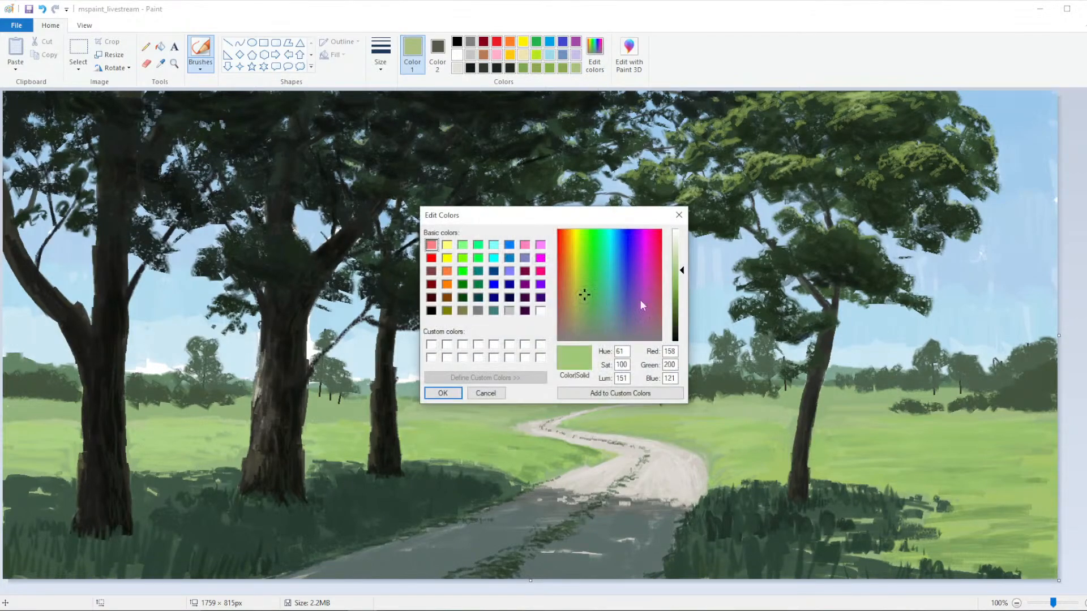
pyautogui.click(675, 280)
pyautogui.click(442, 393)
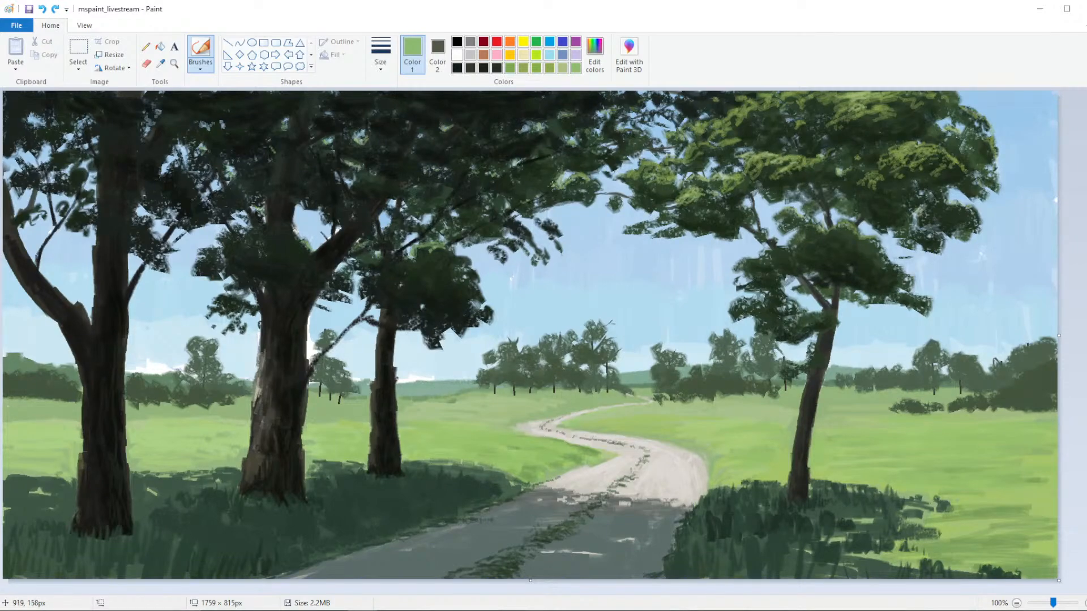
pyautogui.click(380, 56)
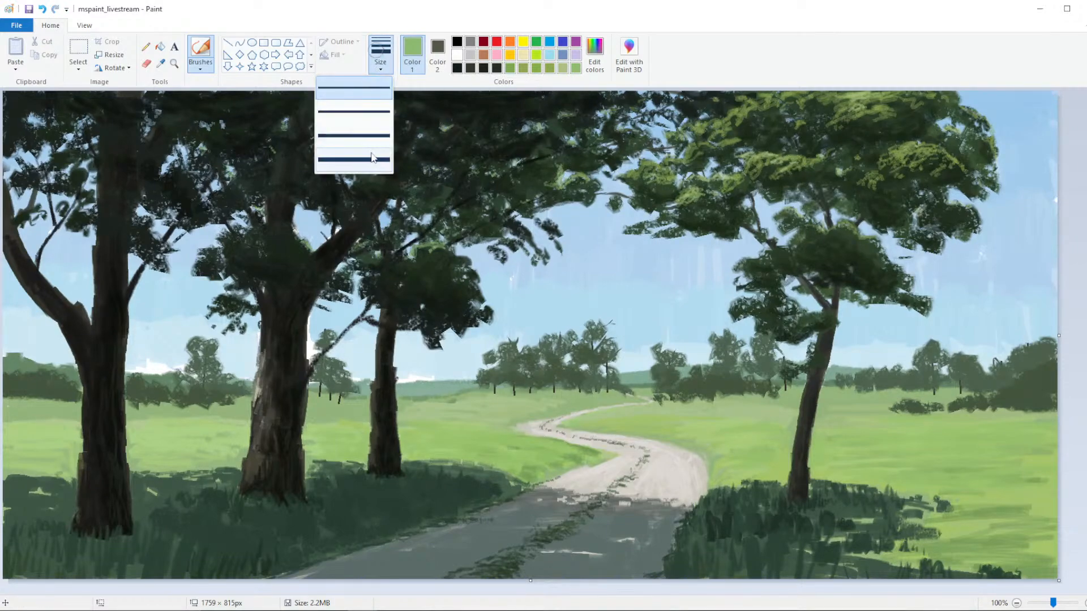
pyautogui.click(348, 154)
pyautogui.moveTo(625, 123)
pyautogui.mouseDown()
pyautogui.moveTo(651, 139)
pyautogui.moveTo(603, 118)
pyautogui.mouseUp()
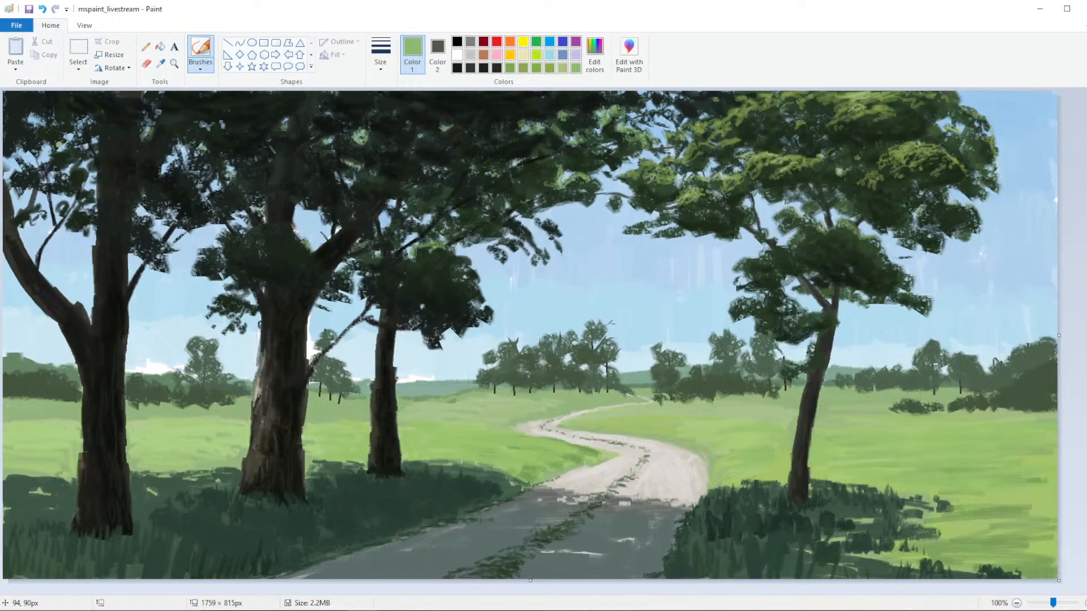
# Switch to the Oil brush in the thinnest size and paint light green leaf accents across the left trees' canopy
pyautogui.click(381, 53)
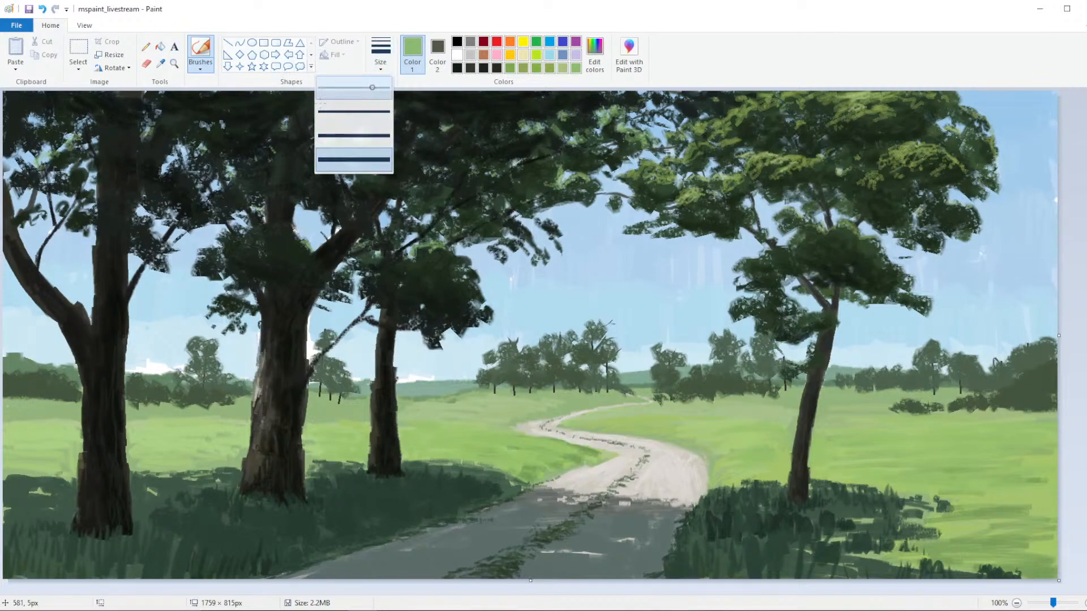
pyautogui.click(171, 169)
pyautogui.click(202, 63)
pyautogui.click(129, 111)
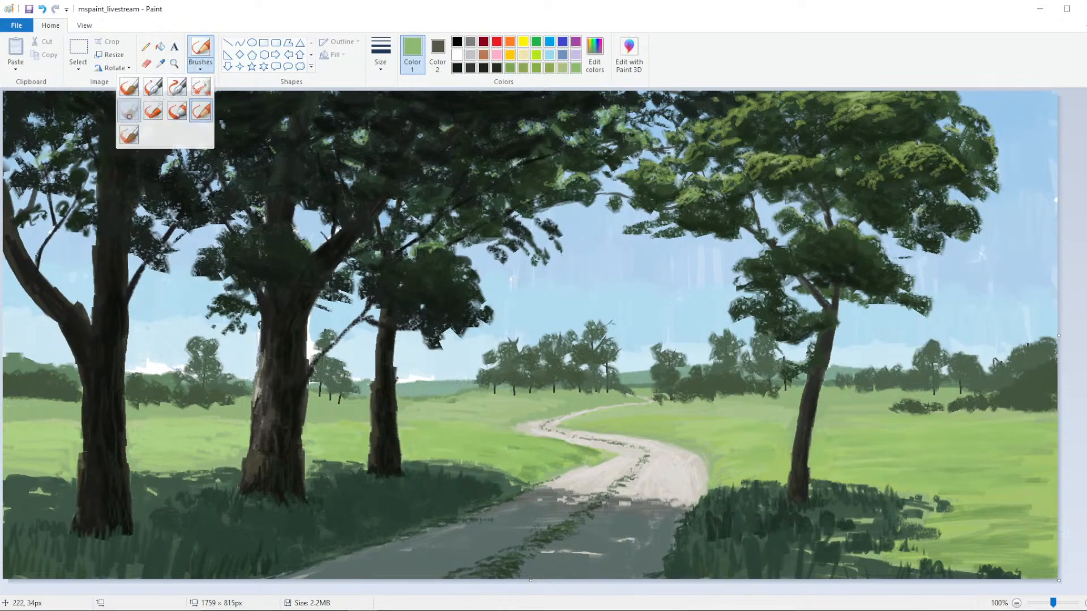
pyautogui.click(380, 54)
pyautogui.click(378, 95)
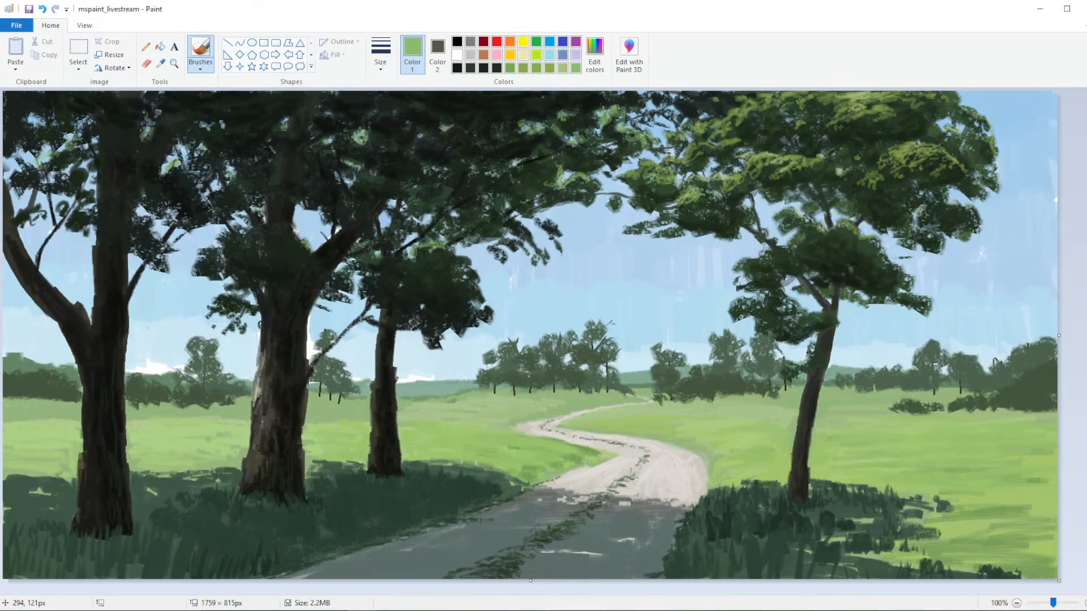
pyautogui.moveTo(187, 163); pyautogui.dragTo(204, 164)
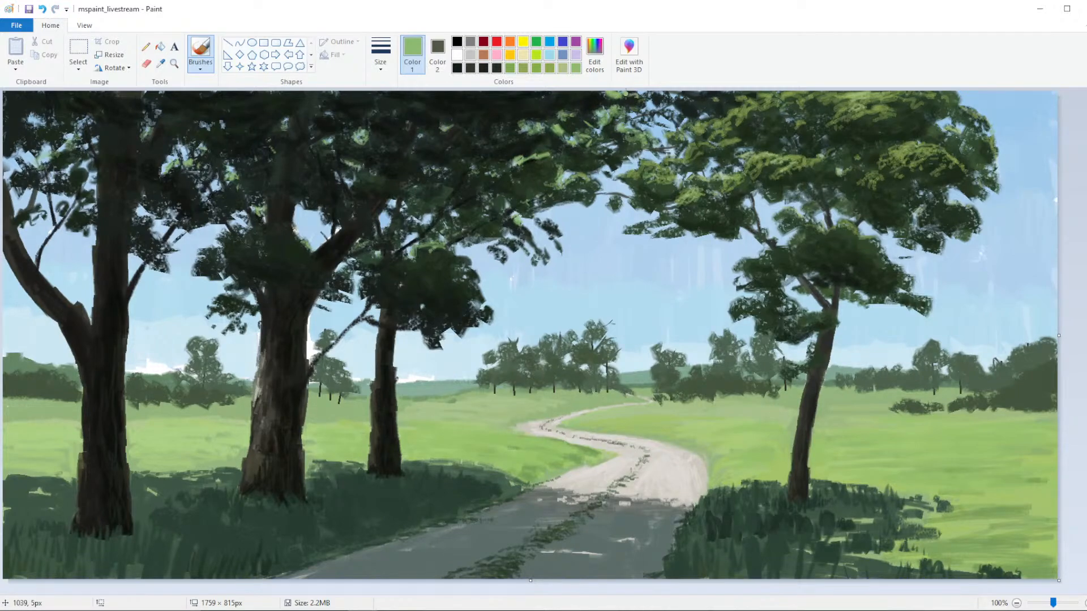
# Mix a dark green and paint muted leaves in the left trees' lower foliage using the Natural pencil in the thickest size
pyautogui.click(594, 54)
pyautogui.click(453, 391)
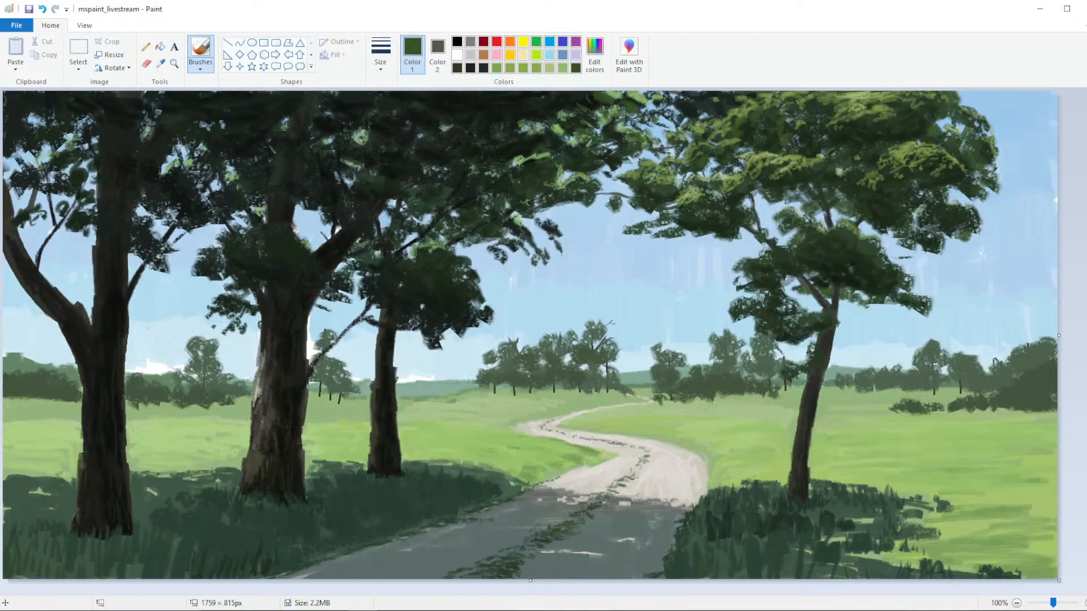
pyautogui.scroll(-2, 590, 301)
pyautogui.scroll(2, 579, 309)
pyautogui.click(201, 63)
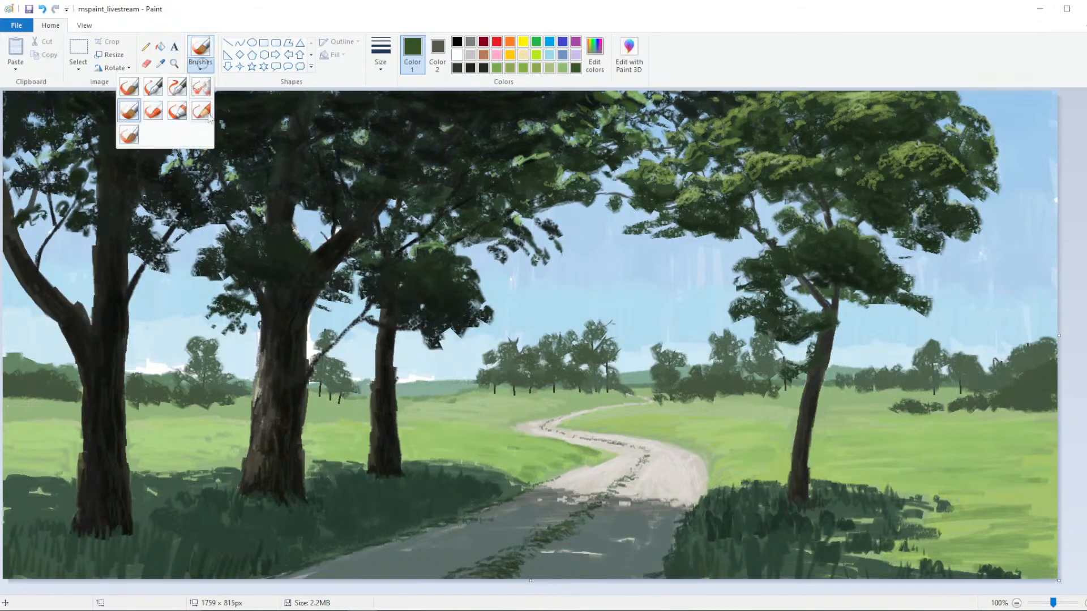
pyautogui.click(200, 116)
pyautogui.click(381, 62)
pyautogui.click(350, 162)
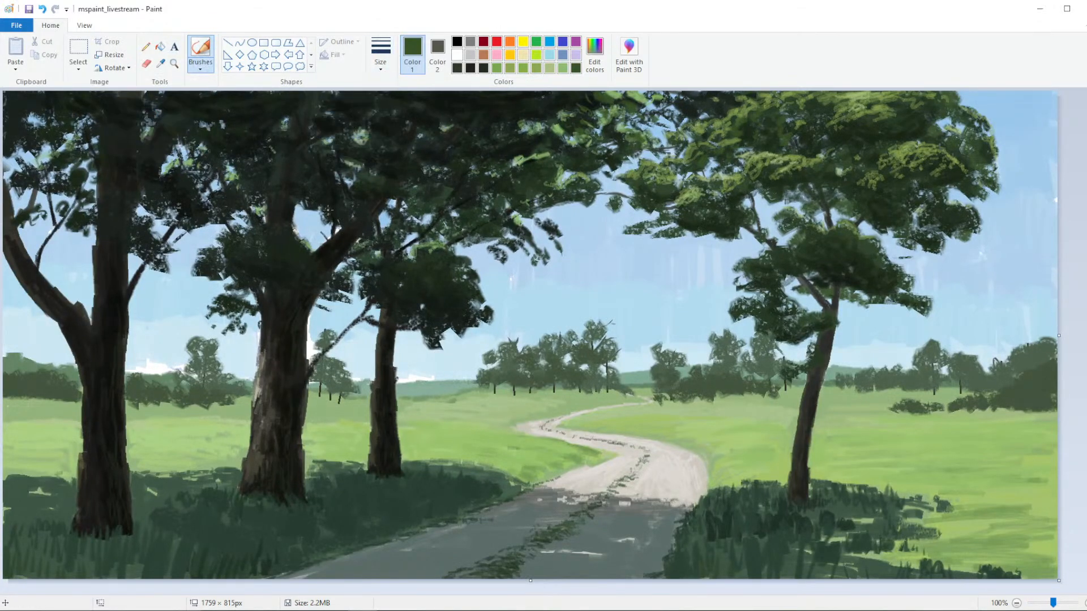
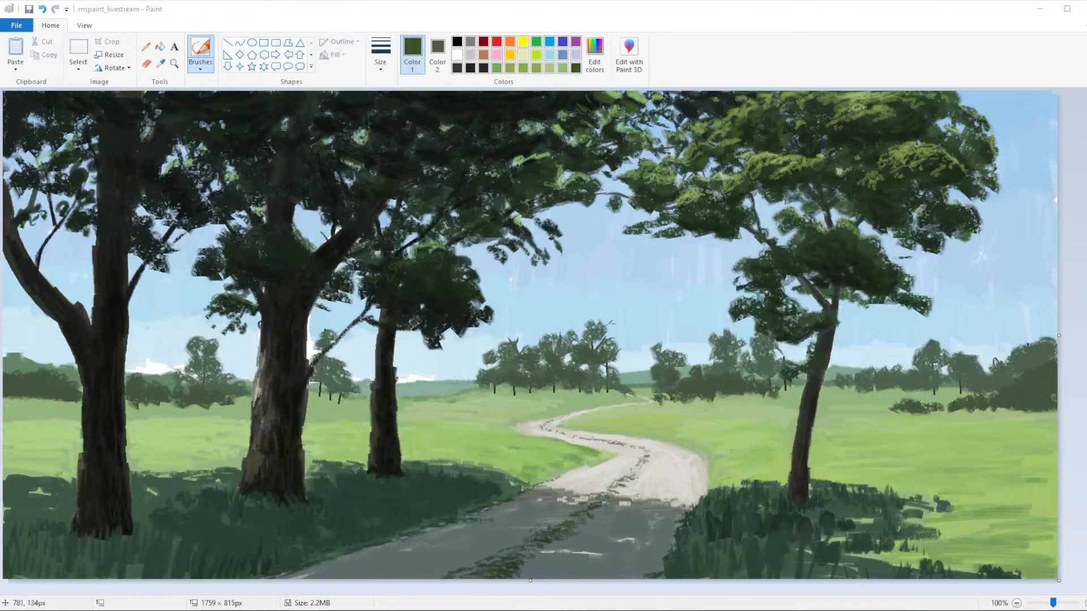
pyautogui.hotkey('alt', 'Tab')
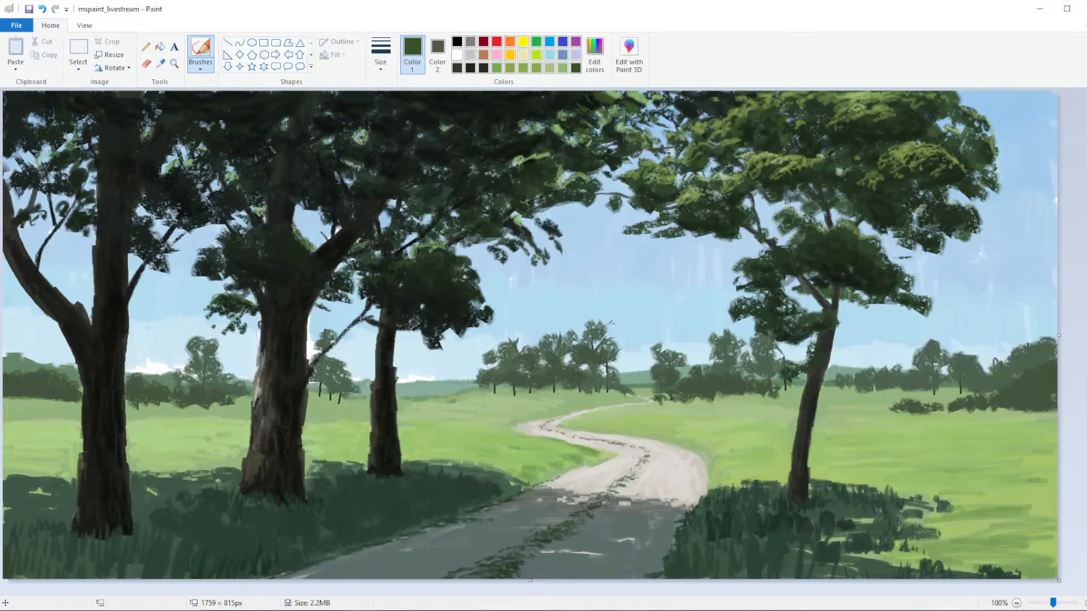
pyautogui.hotkey('alt', 'Tab')
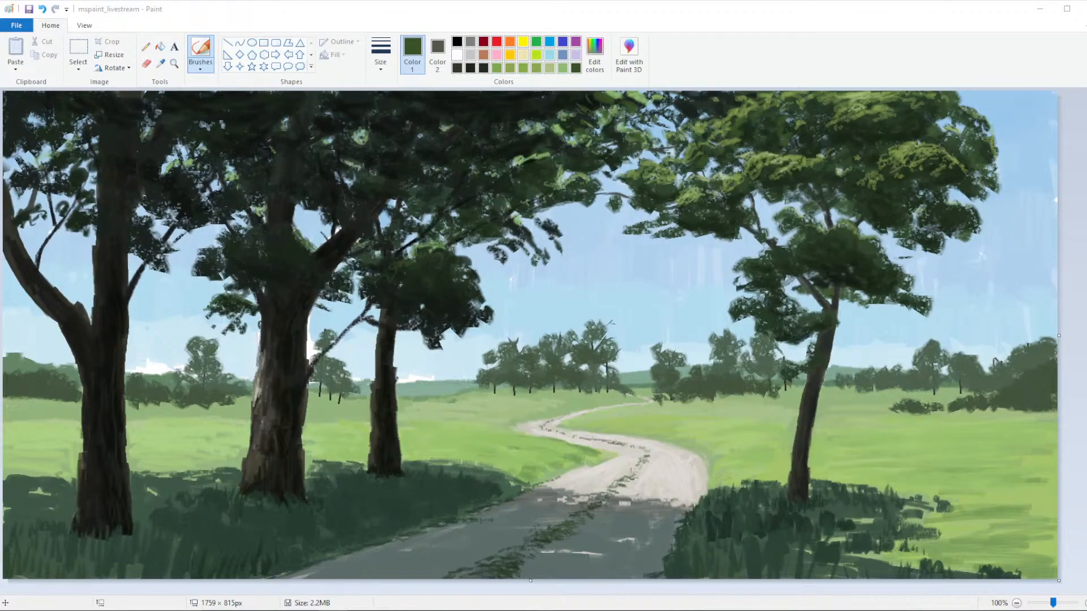
pyautogui.hotkey('alt', 'Tab')
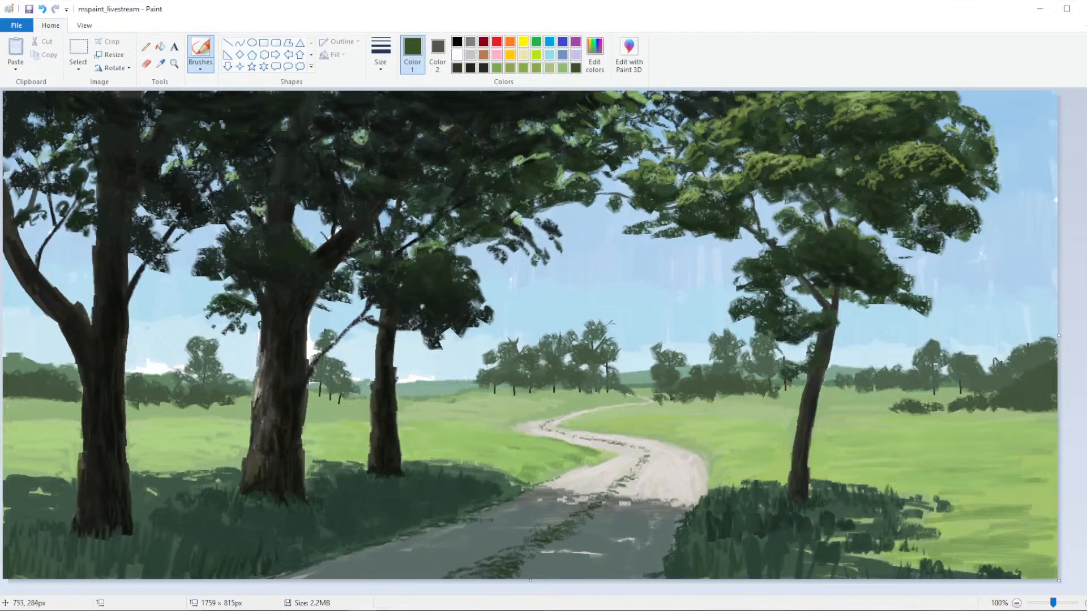
# Undo the last stroke, set the paint to red 83, green 121, blue 57, and highlight the third tree's lower leaf cluster
pyautogui.hotkey('ctrl', 'z')
pyautogui.click(465, 263)
pyautogui.click(595, 54)
pyautogui.moveTo(681, 310); pyautogui.dragTo(681, 300)
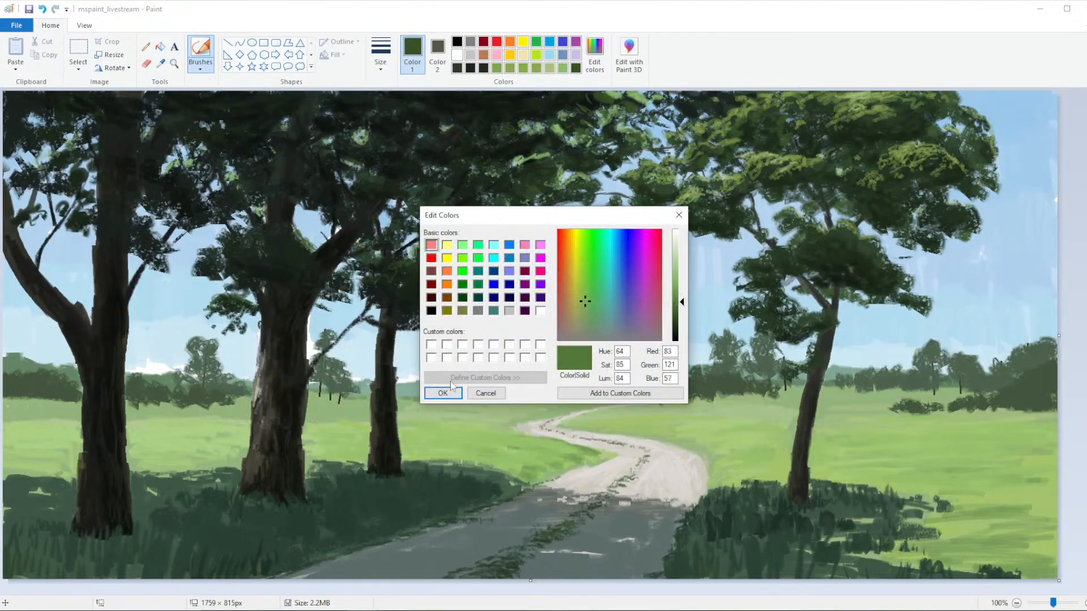
pyautogui.click(447, 393)
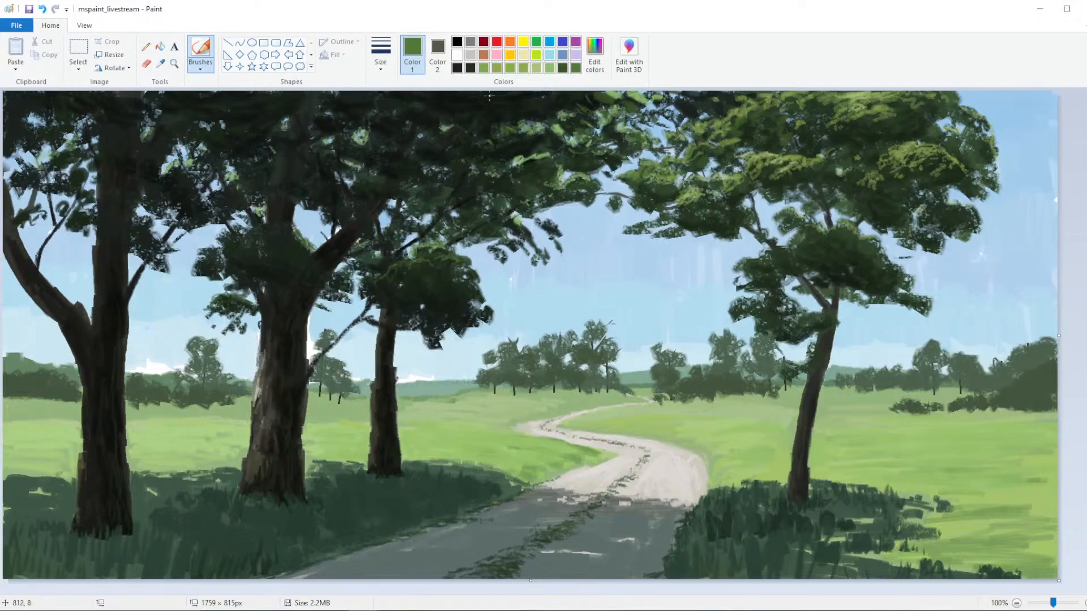
# Paint green leaf highlights above the second tree's trunk fork in the second-thinnest size, undoing the last stroke
pyautogui.click(380, 53)
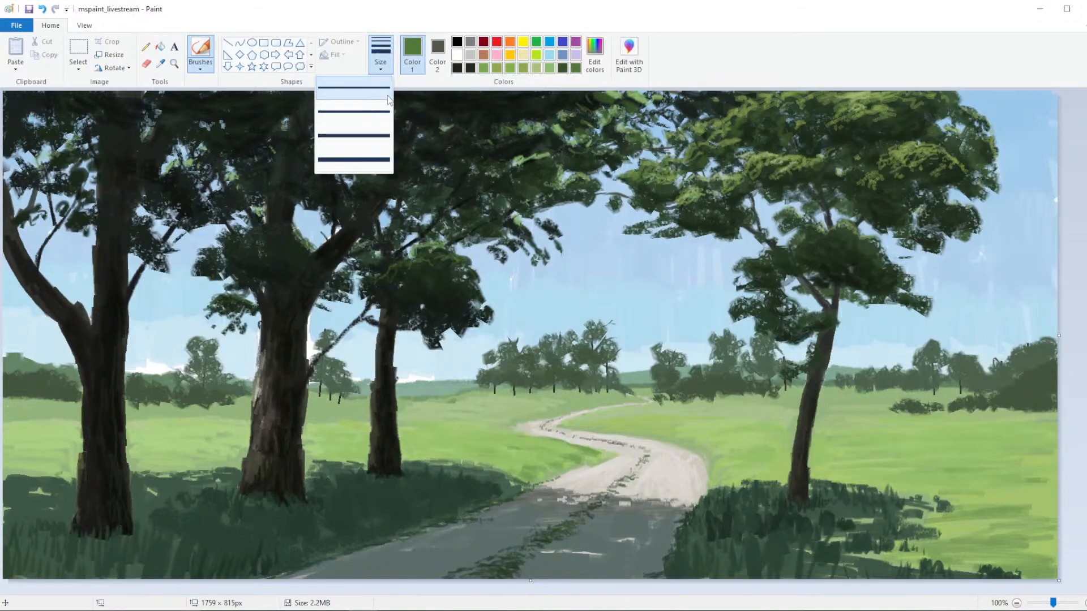
pyautogui.click(381, 113)
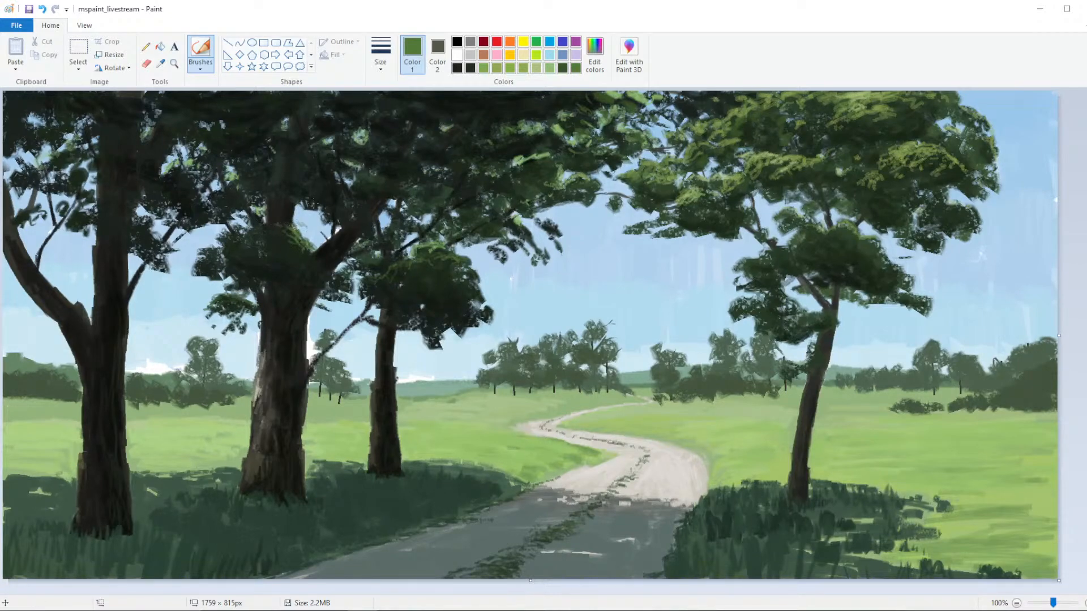
pyautogui.hotkey('ctrl', 'z')
# Sample the near-black canopy shade and deepen the shadows in the right tree's lower and right clusters with the thickest brush size
pyautogui.click(160, 63)
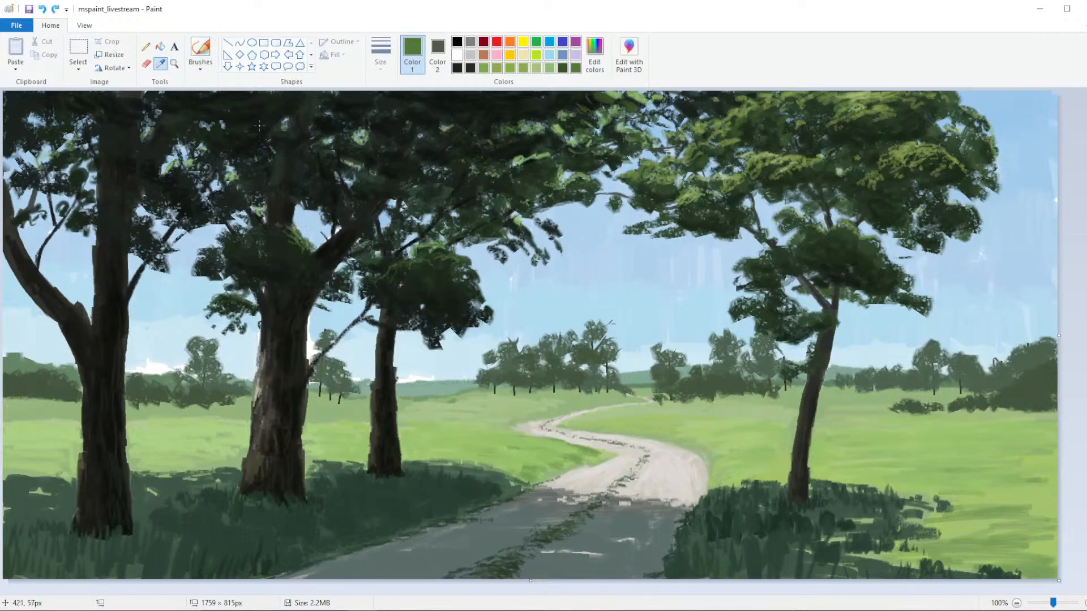
pyautogui.click(259, 126)
pyautogui.click(381, 57)
pyautogui.click(379, 161)
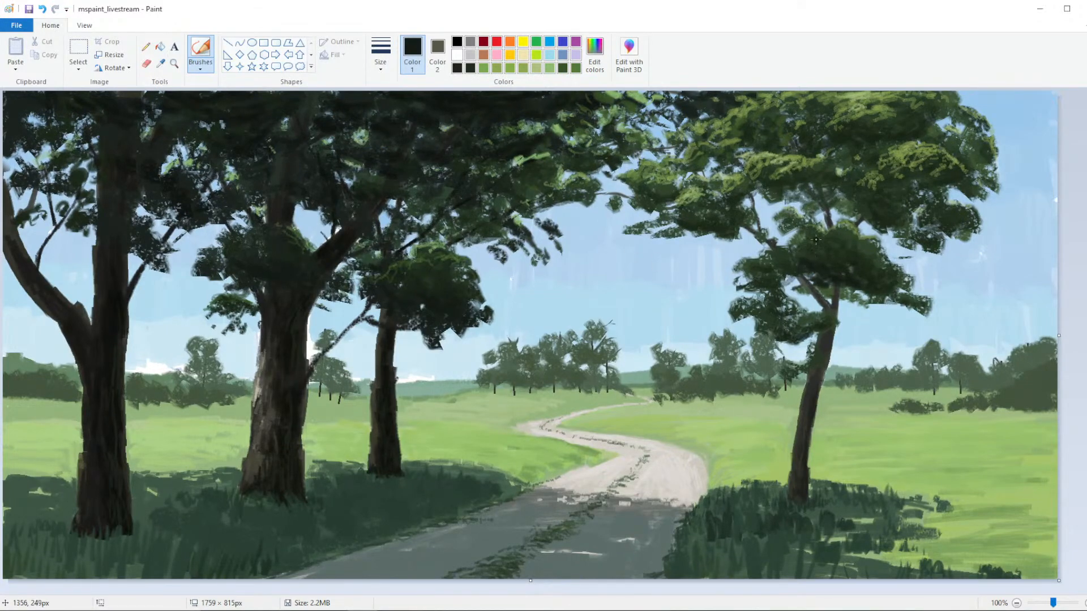
pyautogui.moveTo(789, 277); pyautogui.dragTo(783, 280)
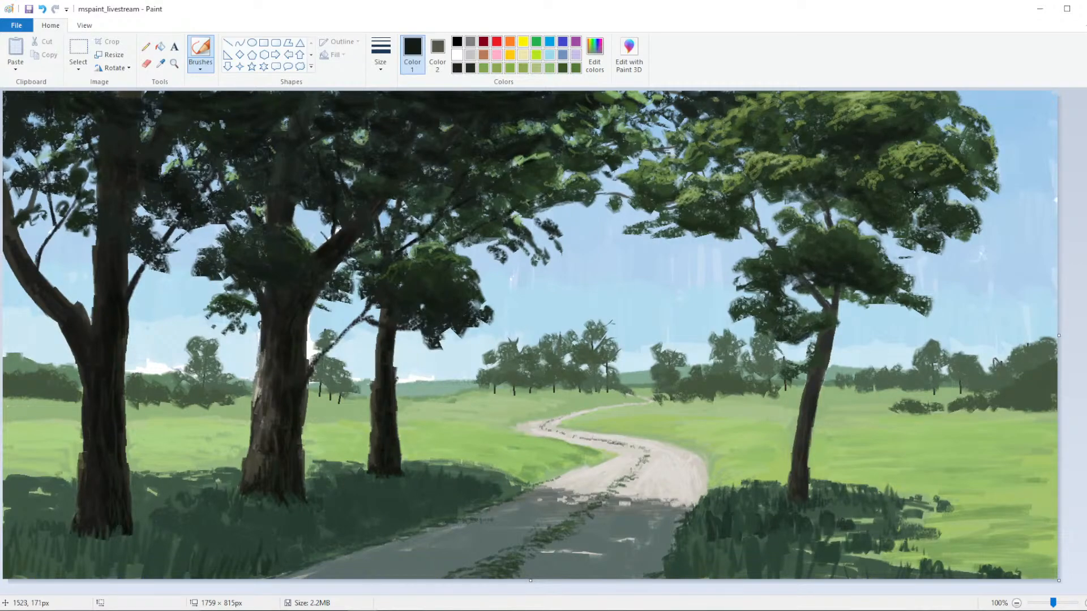
pyautogui.moveTo(943, 180)
pyautogui.mouseDown()
pyautogui.moveTo(896, 196)
pyautogui.moveTo(918, 184)
pyautogui.moveTo(902, 192)
pyautogui.moveTo(951, 228)
pyautogui.moveTo(917, 242)
pyautogui.moveTo(909, 214)
pyautogui.mouseUp()
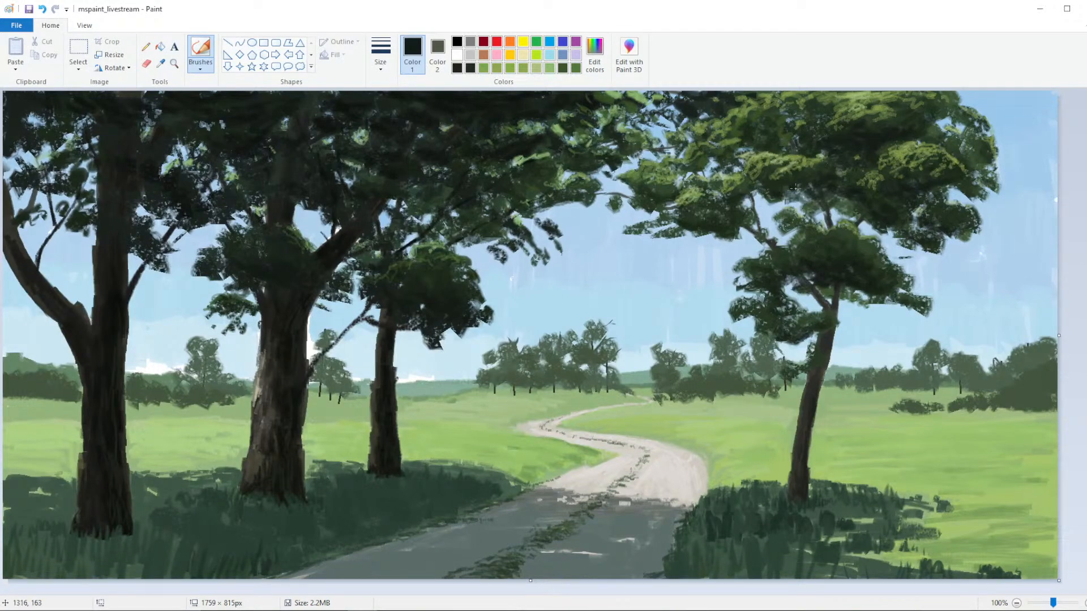
pyautogui.scroll(-2, 598, 260)
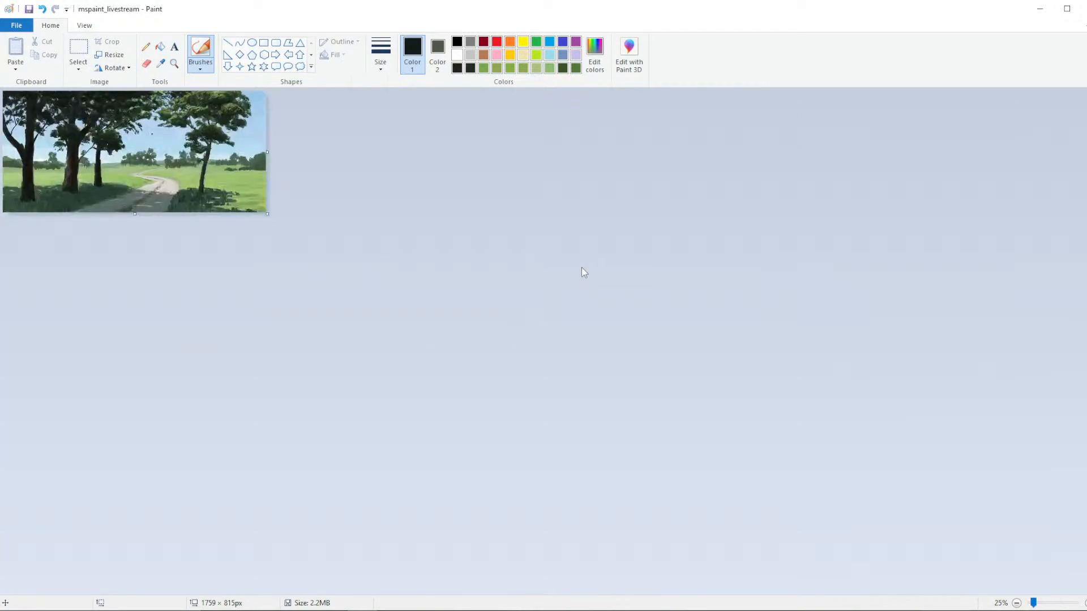
# Sample the meadow green, set it to red 176, green 206, blue 121, and dab thickest-size highlights on the shaded grass beside the third tree
pyautogui.scroll(2, 527, 266)
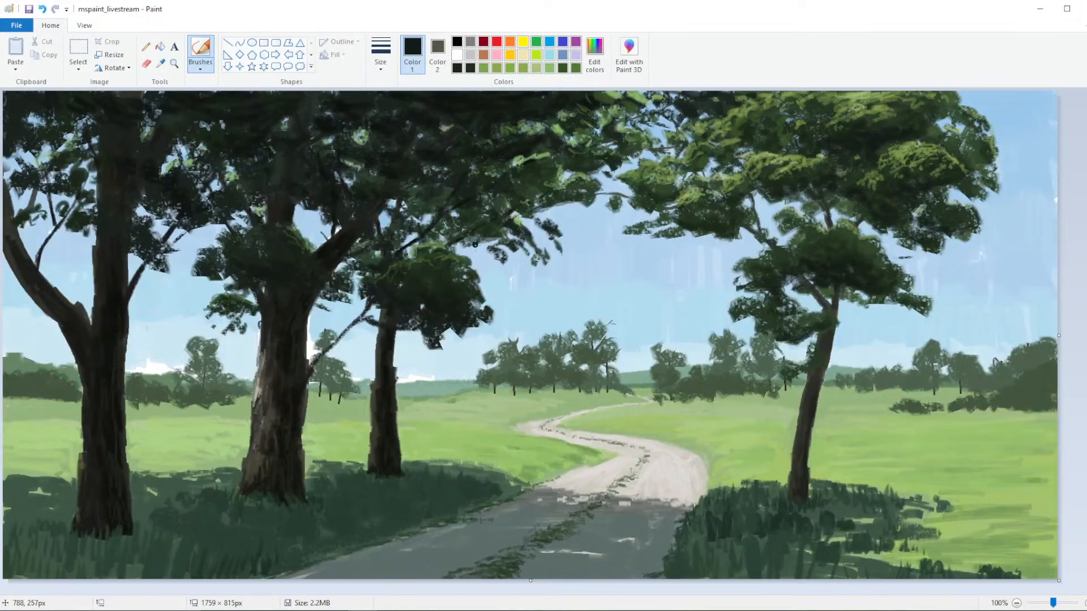
pyautogui.click(161, 63)
pyautogui.click(468, 439)
pyautogui.click(595, 57)
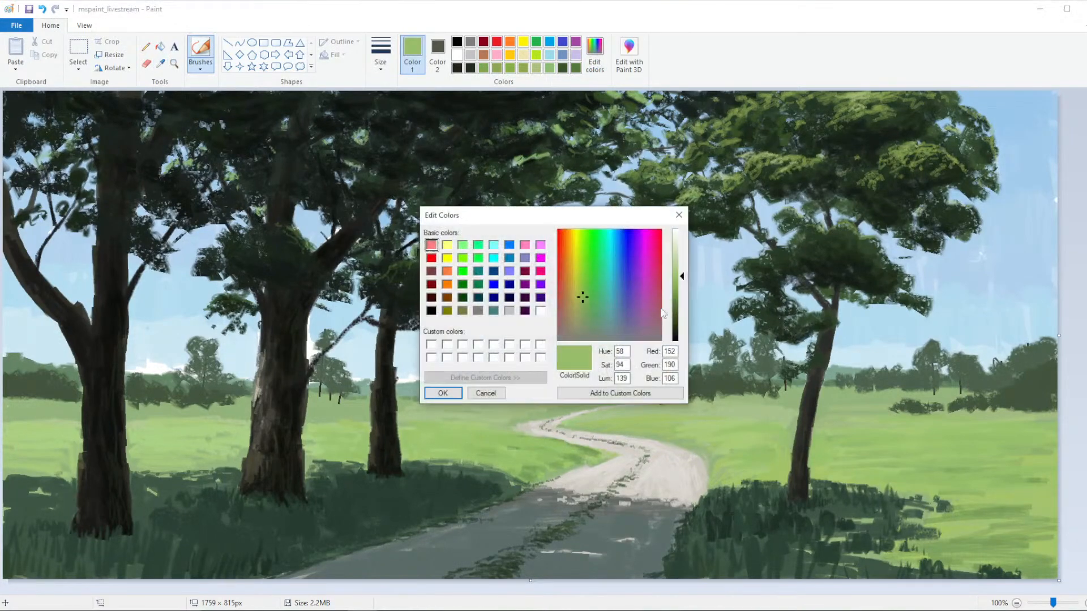
pyautogui.click(441, 393)
pyautogui.click(381, 54)
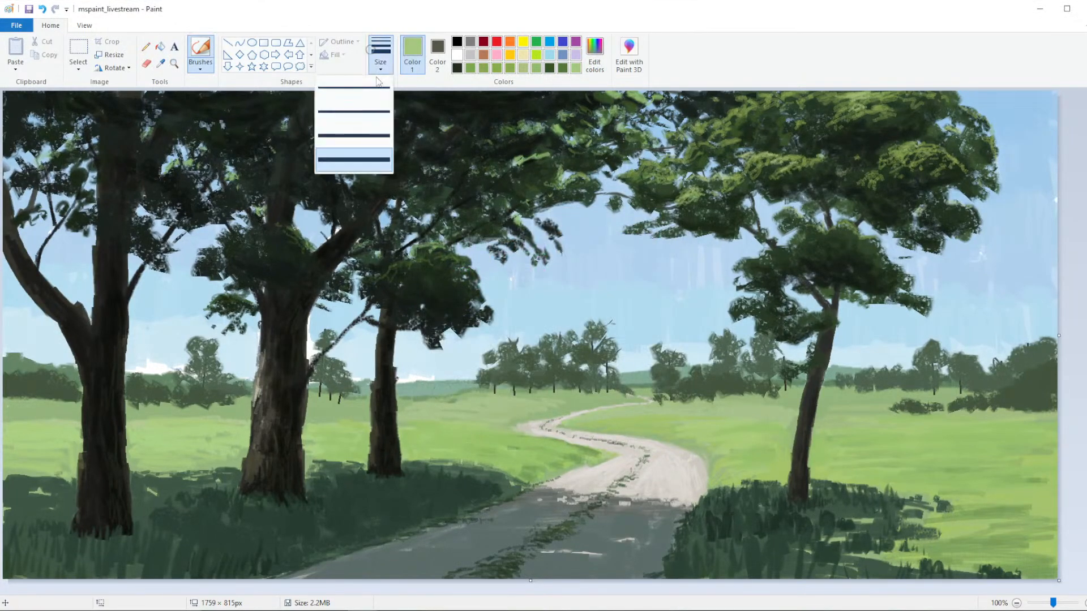
pyautogui.click(354, 167)
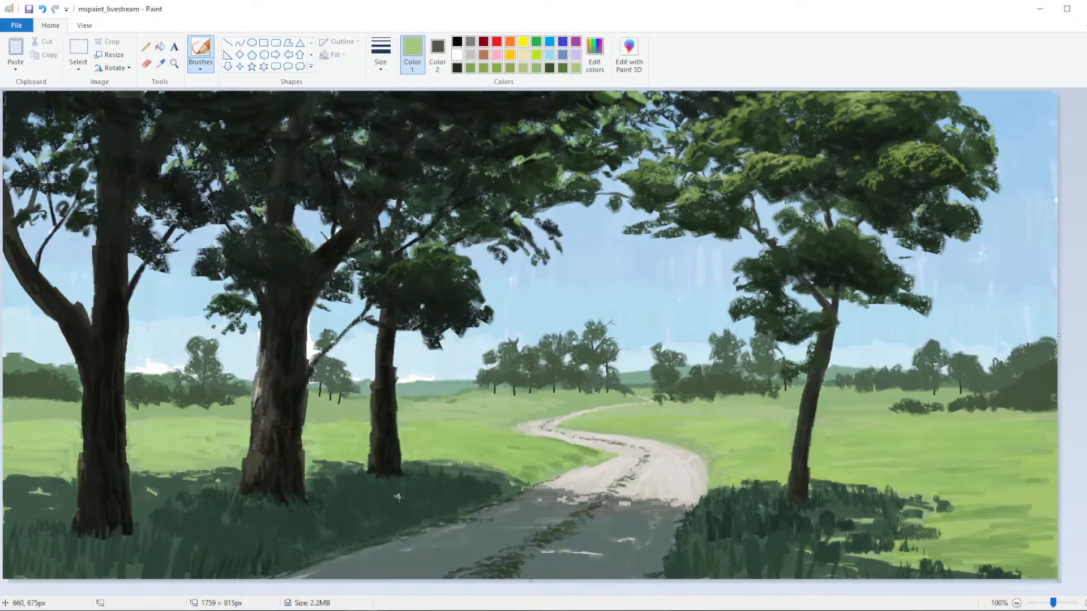
pyautogui.click(595, 53)
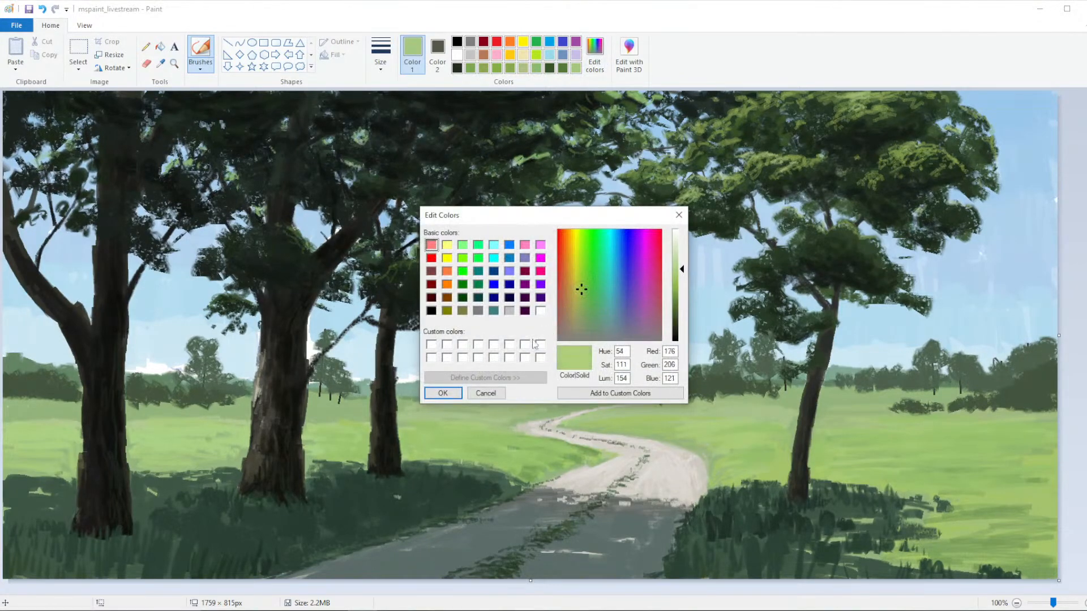
pyautogui.click(444, 391)
pyautogui.moveTo(398, 495); pyautogui.dragTo(401, 496)
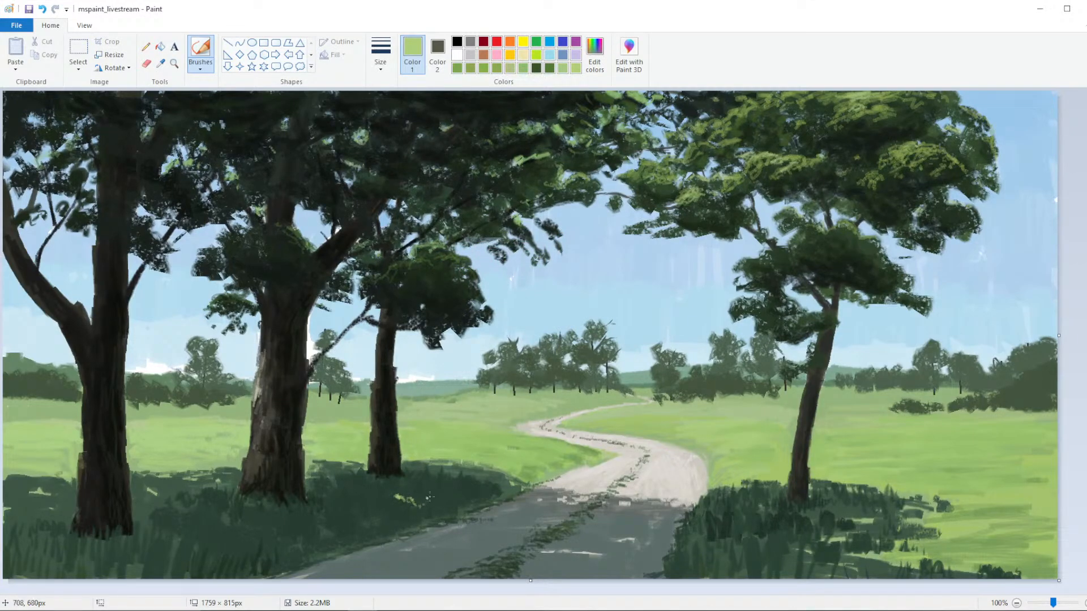
pyautogui.click(456, 499)
# Switch to a different brush with a smaller size and paint thin light-green grass blades along both shaded edges of the path
pyautogui.click(200, 64)
pyautogui.click(134, 111)
pyautogui.click(380, 56)
pyautogui.click(362, 124)
pyautogui.moveTo(461, 508); pyautogui.dragTo(467, 497)
pyautogui.moveTo(389, 536)
pyautogui.mouseDown()
pyautogui.moveTo(391, 527)
pyautogui.moveTo(394, 538)
pyautogui.mouseUp()
pyautogui.moveTo(315, 490); pyautogui.dragTo(312, 473)
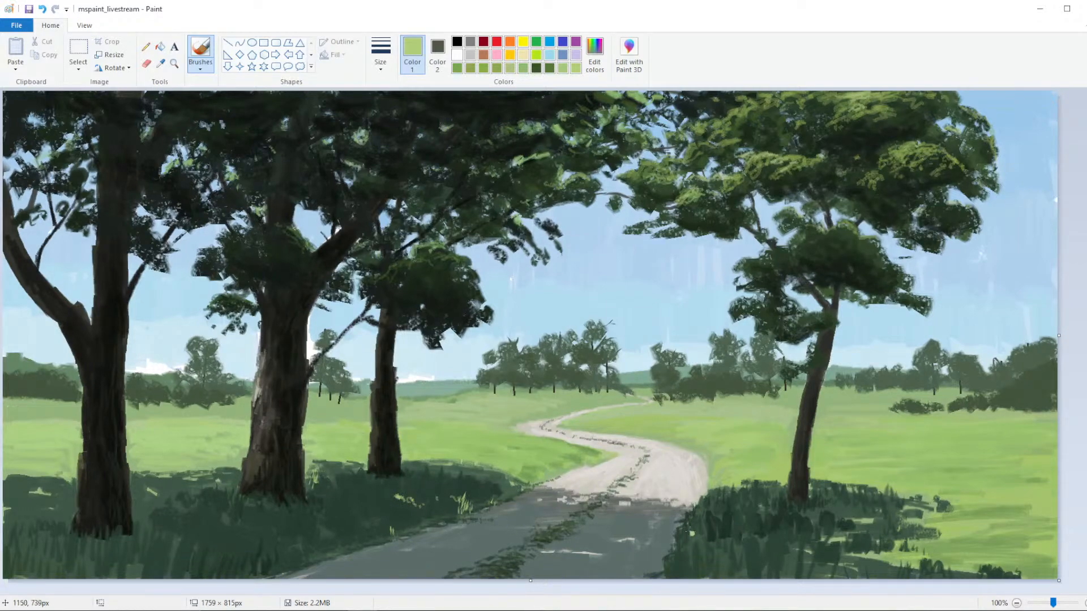
pyautogui.moveTo(678, 539); pyautogui.dragTo(685, 532)
# Set the paint to red 208, green 222, blue 152 and add sunlit grass highlights in the shadow beneath the right tree
pyautogui.click(595, 54)
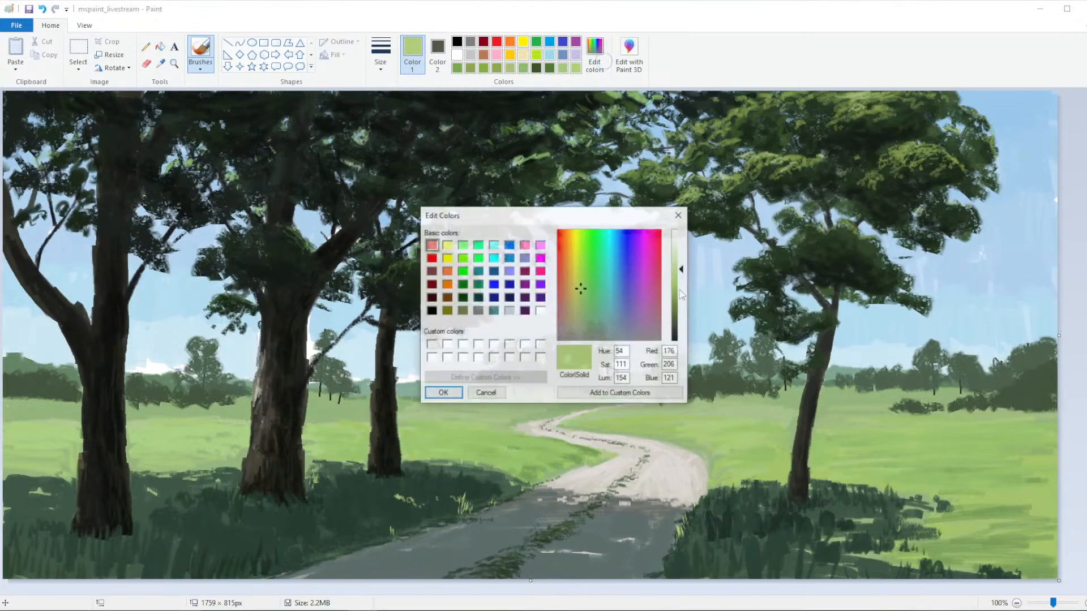
pyautogui.moveTo(683, 268); pyautogui.dragTo(683, 261)
pyautogui.click(574, 286)
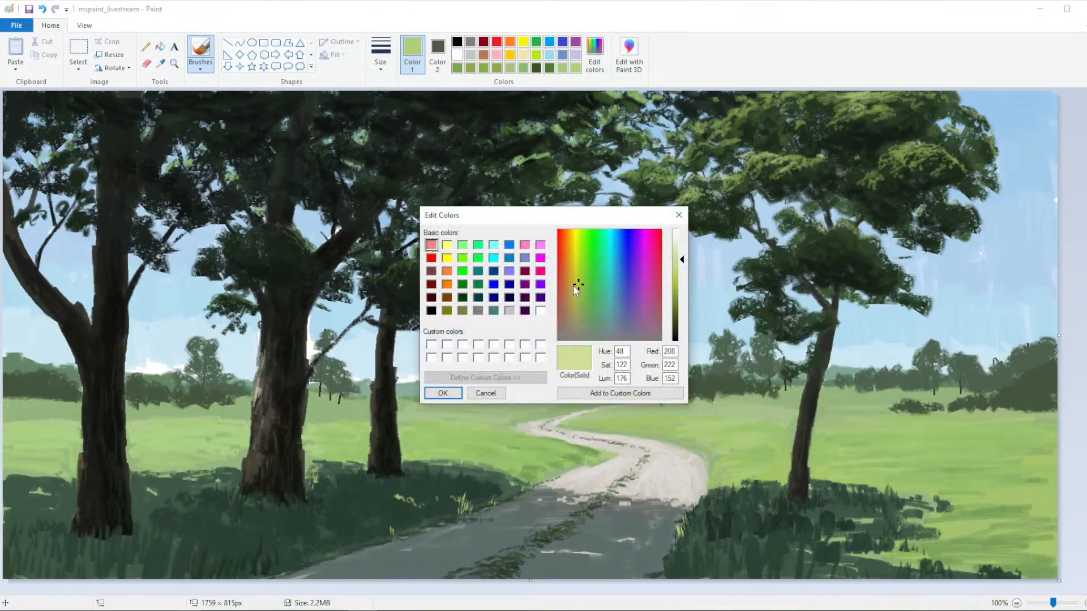
pyautogui.click(448, 392)
pyautogui.moveTo(675, 539)
pyautogui.mouseDown()
pyautogui.moveTo(671, 527)
pyautogui.moveTo(686, 521)
pyautogui.moveTo(755, 518)
pyautogui.mouseUp()
pyautogui.moveTo(818, 542); pyautogui.dragTo(876, 514)
pyautogui.moveTo(860, 553)
pyautogui.mouseDown()
pyautogui.moveTo(875, 546)
pyautogui.moveTo(884, 558)
pyautogui.mouseUp()
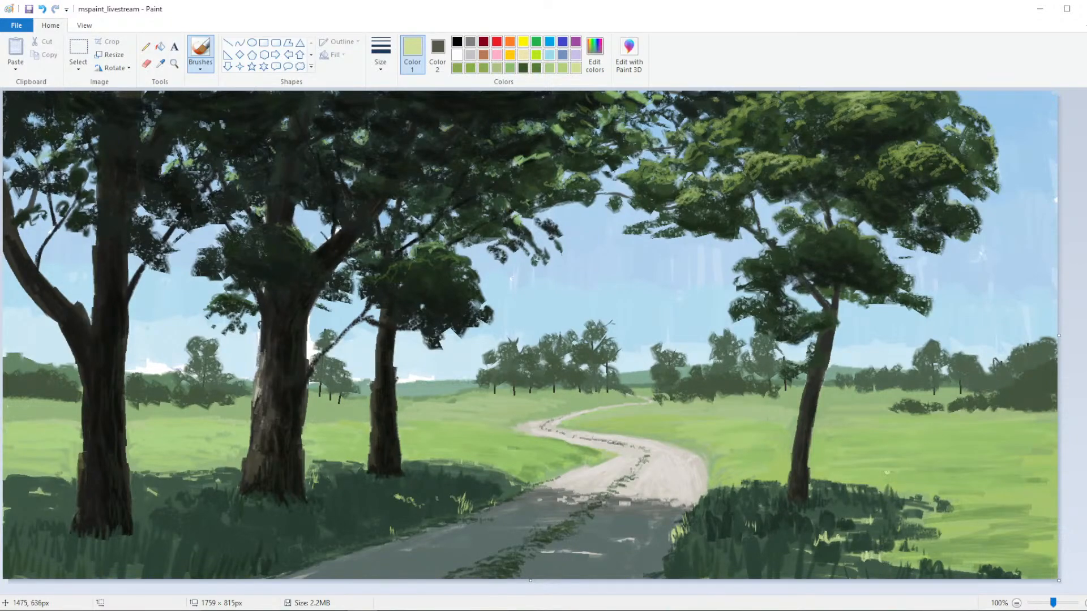
# Adjust the pale yellow-green paint and add a grass tuft at the path's left edge, undoing the last stroke
pyautogui.click(595, 54)
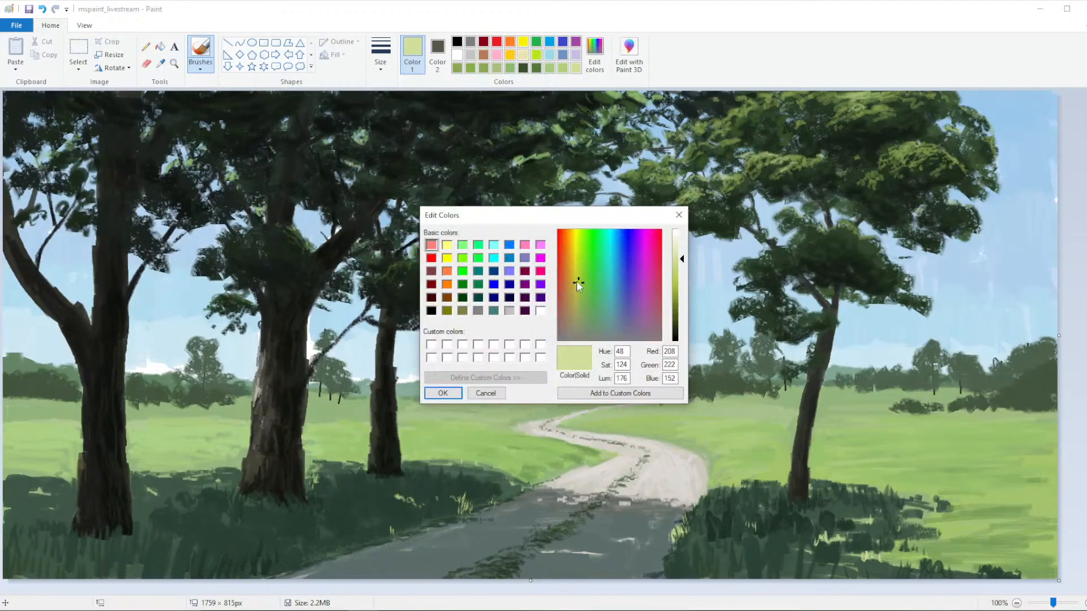
pyautogui.click(442, 393)
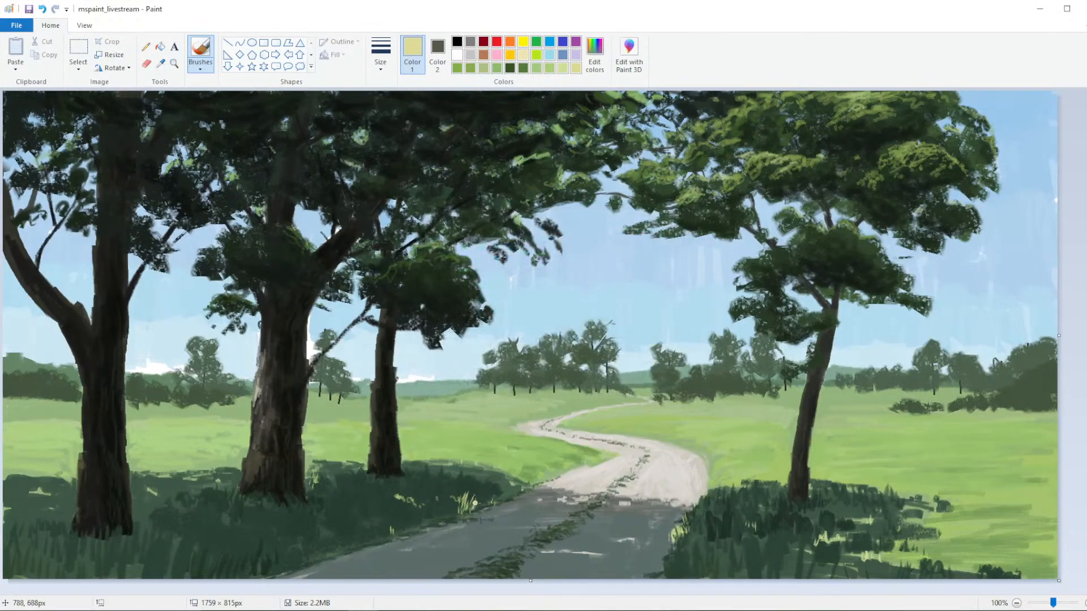
pyautogui.click(594, 54)
pyautogui.moveTo(575, 287); pyautogui.dragTo(580, 293)
pyautogui.click(443, 393)
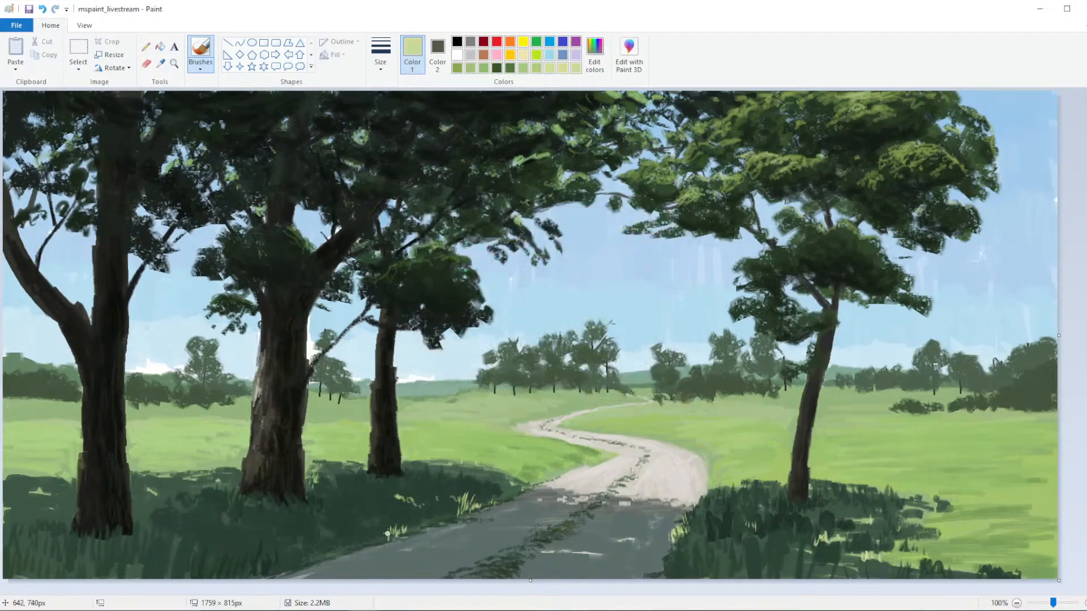
pyautogui.moveTo(400, 534); pyautogui.dragTo(447, 518)
pyautogui.hotkey('ctrl', 'z')
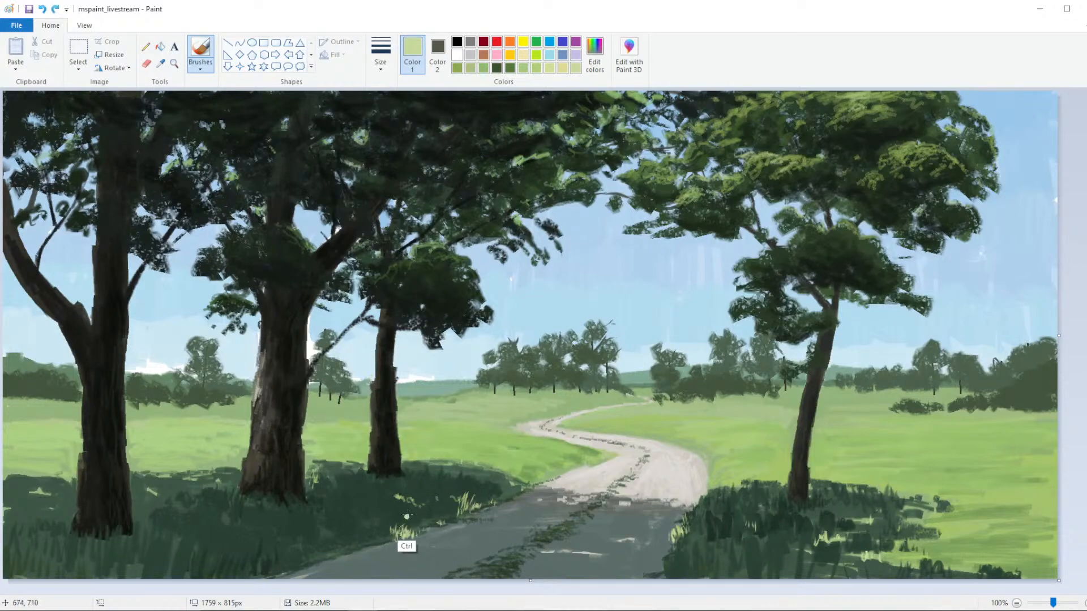
# Sample the pale road color, undo the first trial stroke, and dab light patches near the shaded road's left edge with another brush
pyautogui.click(161, 64)
pyautogui.click(646, 472)
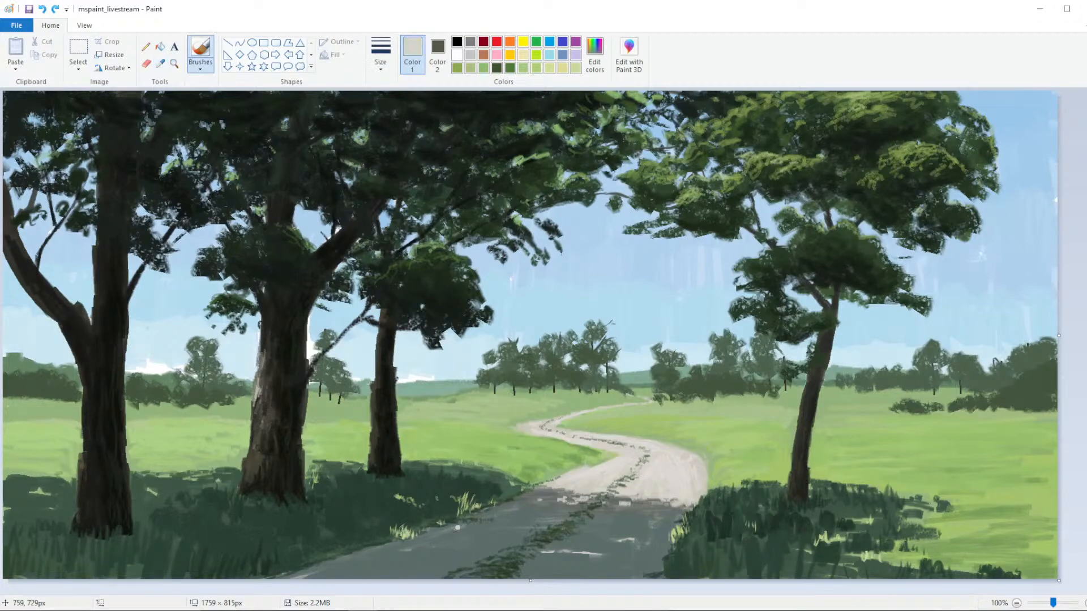
pyautogui.moveTo(405, 541); pyautogui.dragTo(424, 540)
pyautogui.hotkey('ctrl', 'z')
pyautogui.click(200, 63)
pyautogui.click(229, 113)
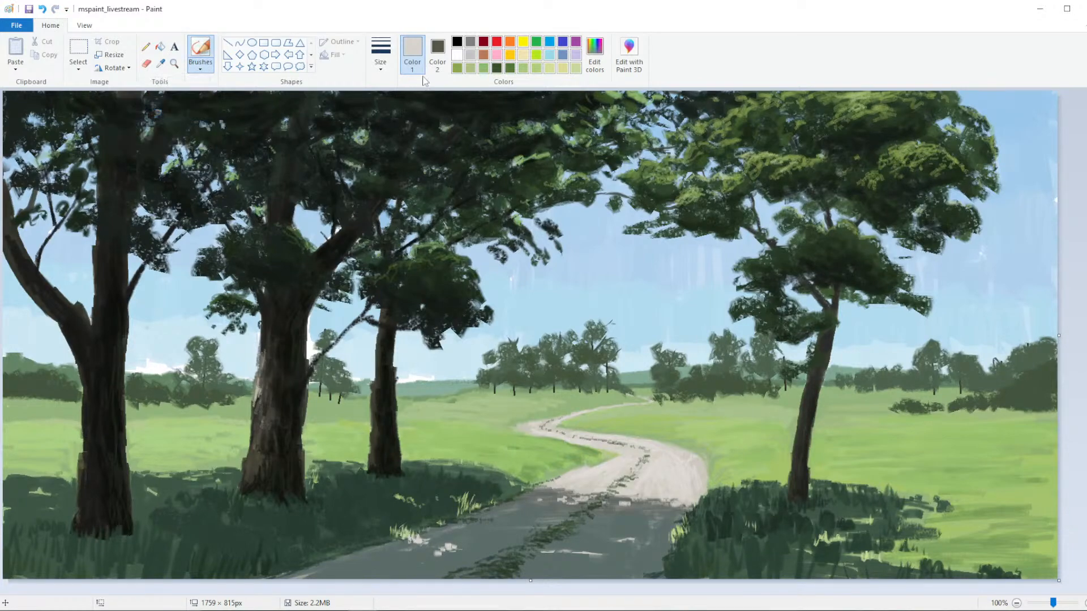
# Paint small pale flecks across the shaded part of the road in the thinnest size
pyautogui.click(381, 56)
pyautogui.click(354, 96)
pyautogui.moveTo(569, 497); pyautogui.dragTo(556, 495)
pyautogui.moveTo(638, 572); pyautogui.dragTo(602, 576)
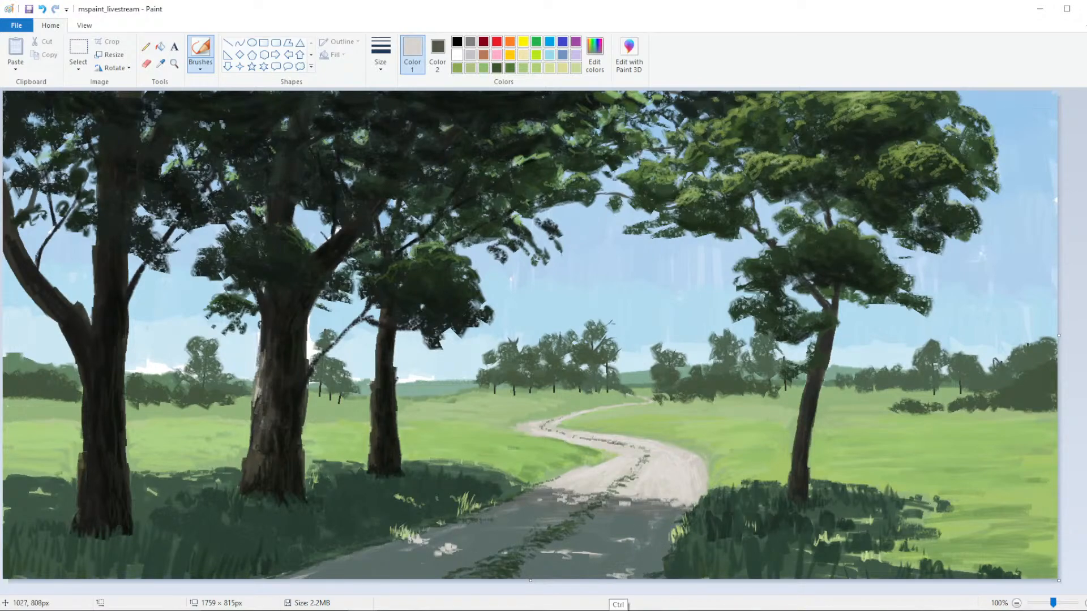
# Darken the road color to a muted gray-beige and soften the light patches on the shaded road, undoing the last stroke
pyautogui.click(381, 53)
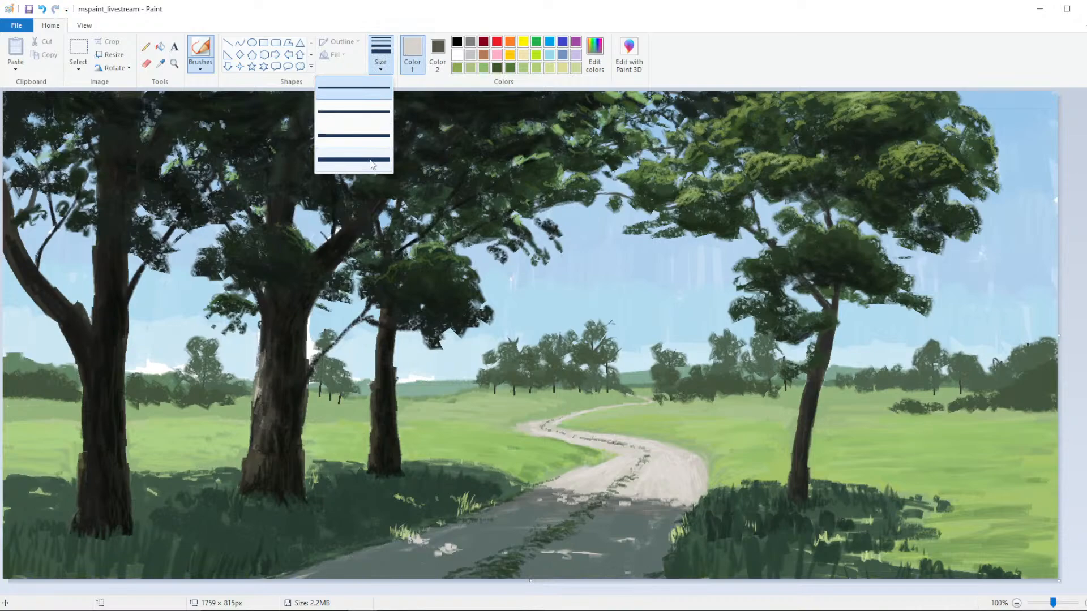
pyautogui.click(595, 54)
pyautogui.moveTo(685, 291); pyautogui.dragTo(682, 270)
pyautogui.click(443, 392)
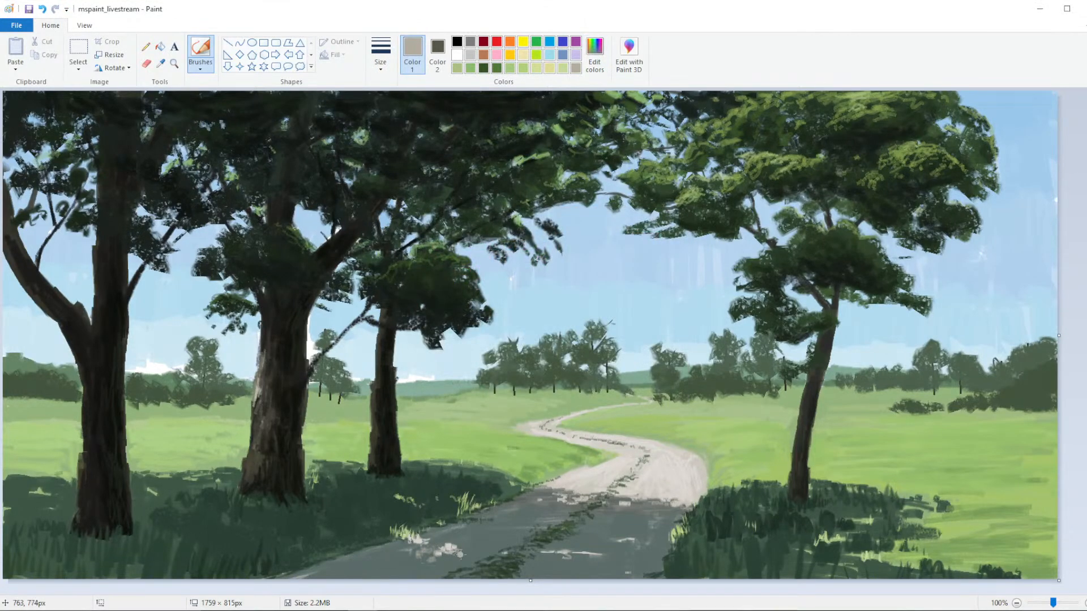
pyautogui.moveTo(419, 546)
pyautogui.mouseDown()
pyautogui.moveTo(406, 545)
pyautogui.moveTo(424, 542)
pyautogui.mouseUp()
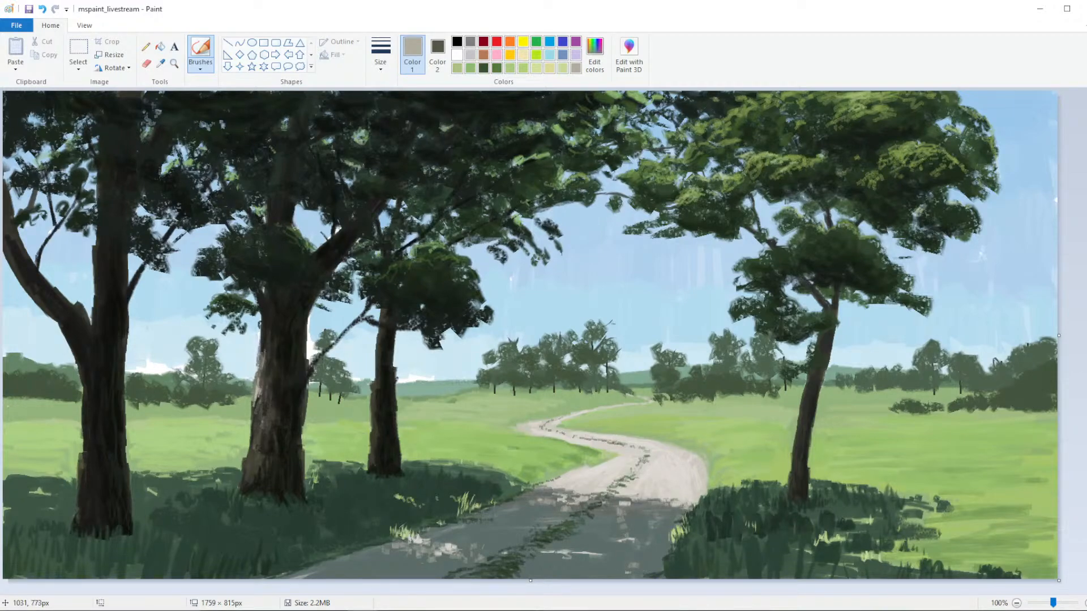
pyautogui.hotkey('ctrl', 'z')
pyautogui.scroll(-2, 589, 374)
pyautogui.scroll(2, 590, 367)
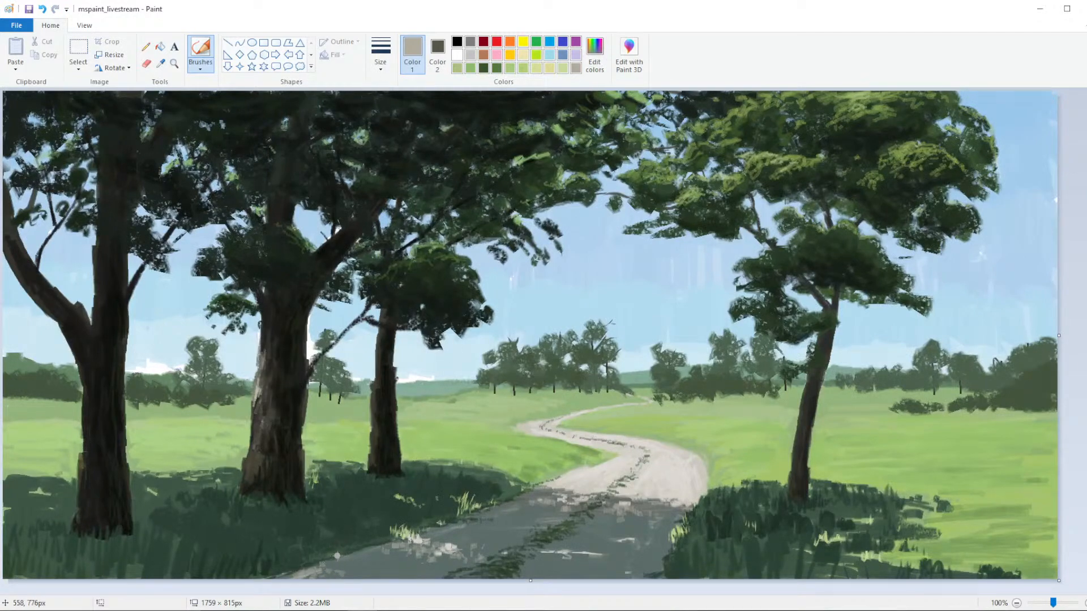
# Sample a shaded-grass green, lighten it to red 106, green 137, blue 92, and paint thickest-size blades in the left grass shadow
pyautogui.click(160, 63)
pyautogui.click(400, 499)
pyautogui.click(381, 54)
pyautogui.click(354, 160)
pyautogui.click(594, 61)
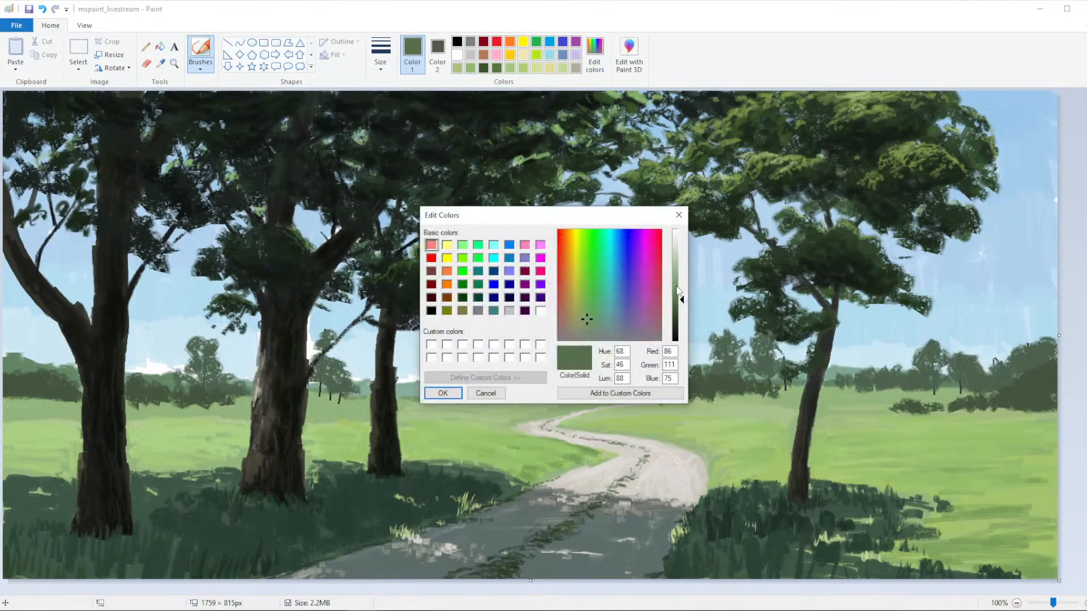
pyautogui.click(676, 296)
pyautogui.click(441, 392)
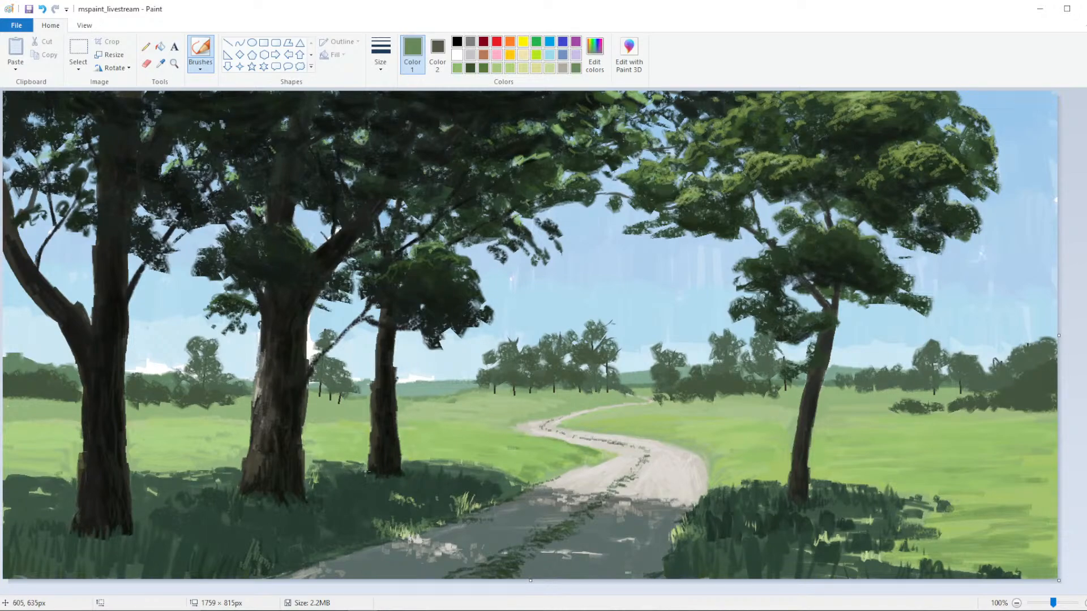
pyautogui.click(595, 54)
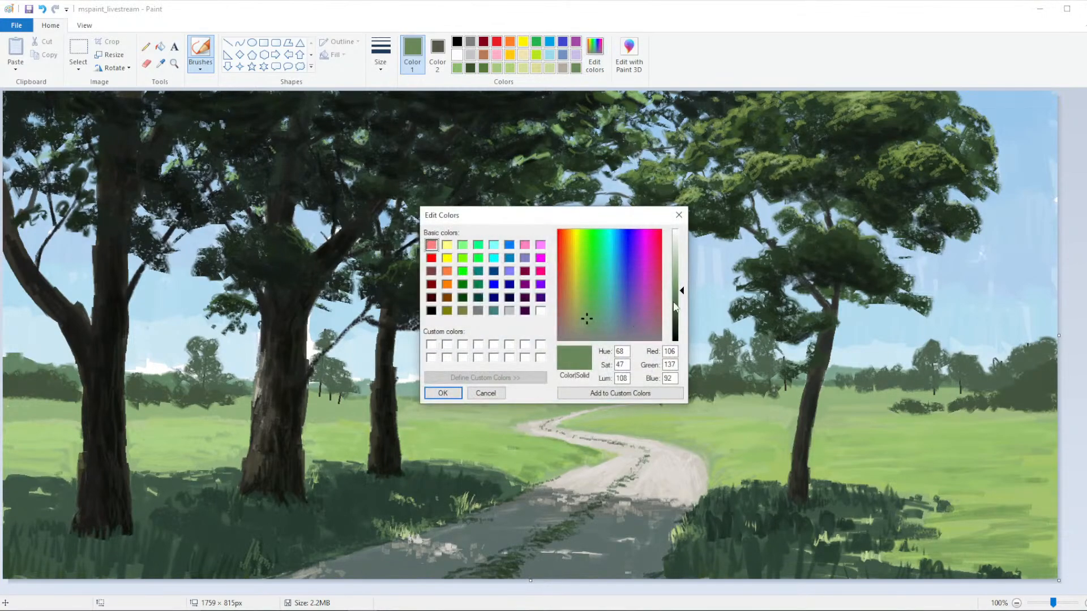
pyautogui.click(456, 393)
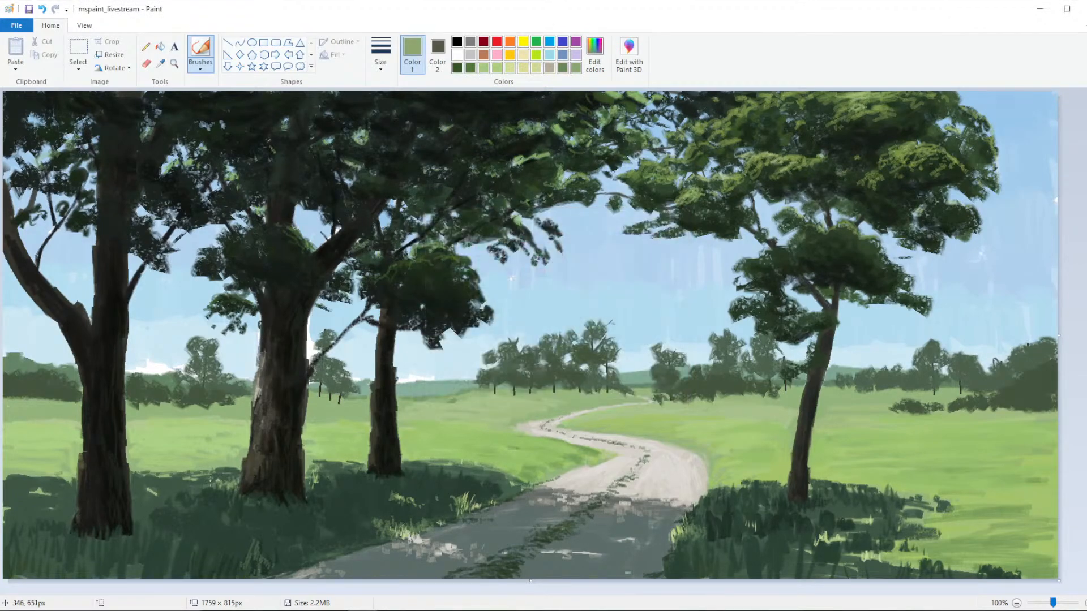
# Sample the dark grass shadow and extend it around the left tree bases and its upper edge in the second-thickest size
pyautogui.click(160, 63)
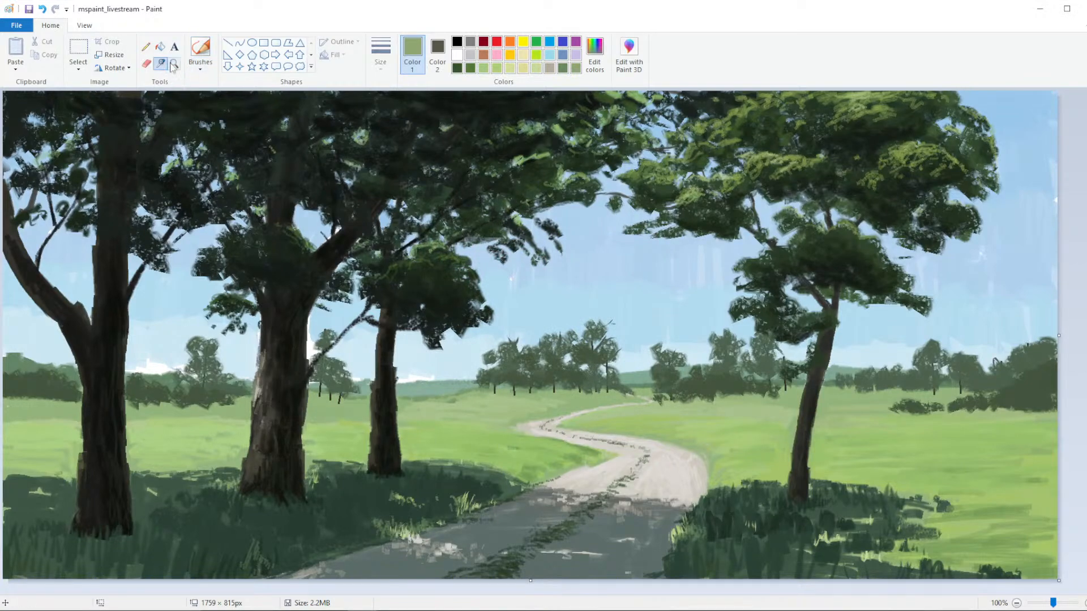
pyautogui.click(315, 484)
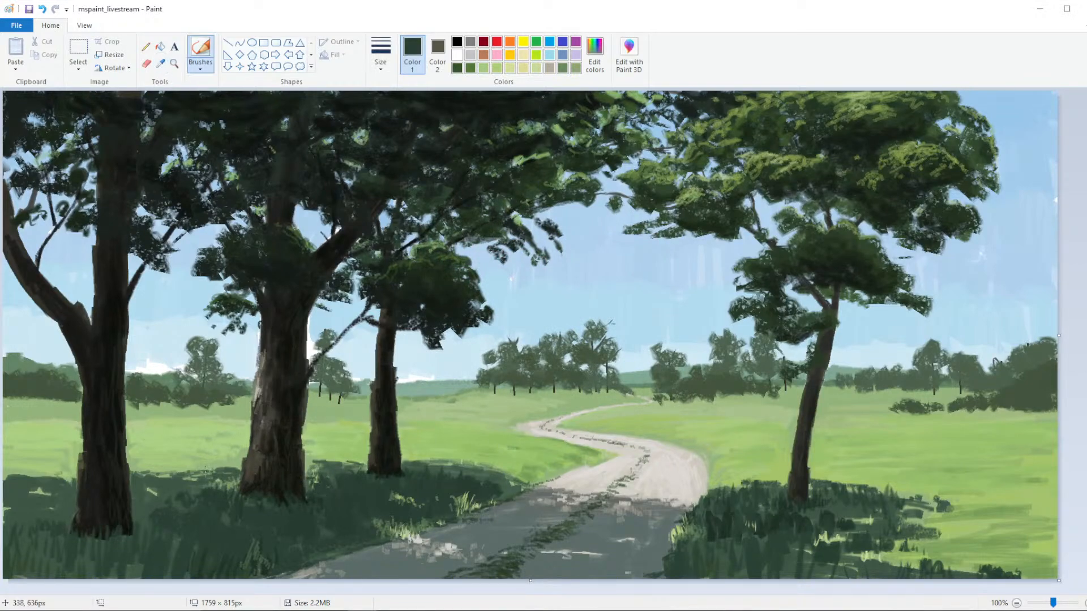
pyautogui.click(381, 56)
pyautogui.click(381, 140)
pyautogui.moveTo(146, 487)
pyautogui.mouseDown()
pyautogui.moveTo(201, 502)
pyautogui.moveTo(134, 487)
pyautogui.moveTo(215, 484)
pyautogui.mouseUp()
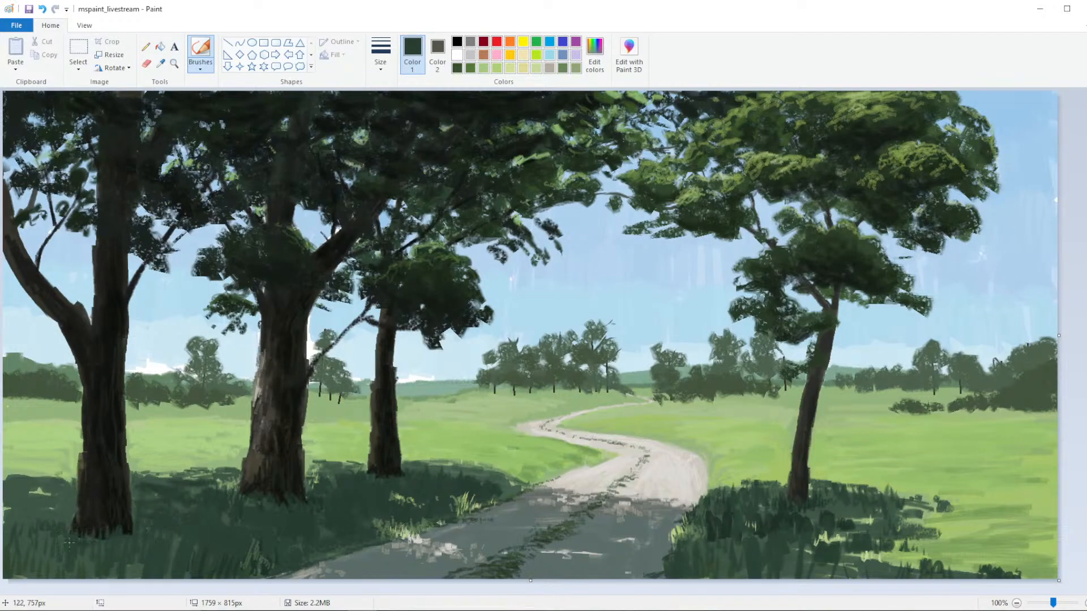
pyautogui.moveTo(49, 540)
pyautogui.mouseDown()
pyautogui.moveTo(2, 513)
pyautogui.moveTo(80, 514)
pyautogui.moveTo(57, 505)
pyautogui.moveTo(66, 527)
pyautogui.moveTo(73, 501)
pyautogui.moveTo(0, 509)
pyautogui.mouseUp()
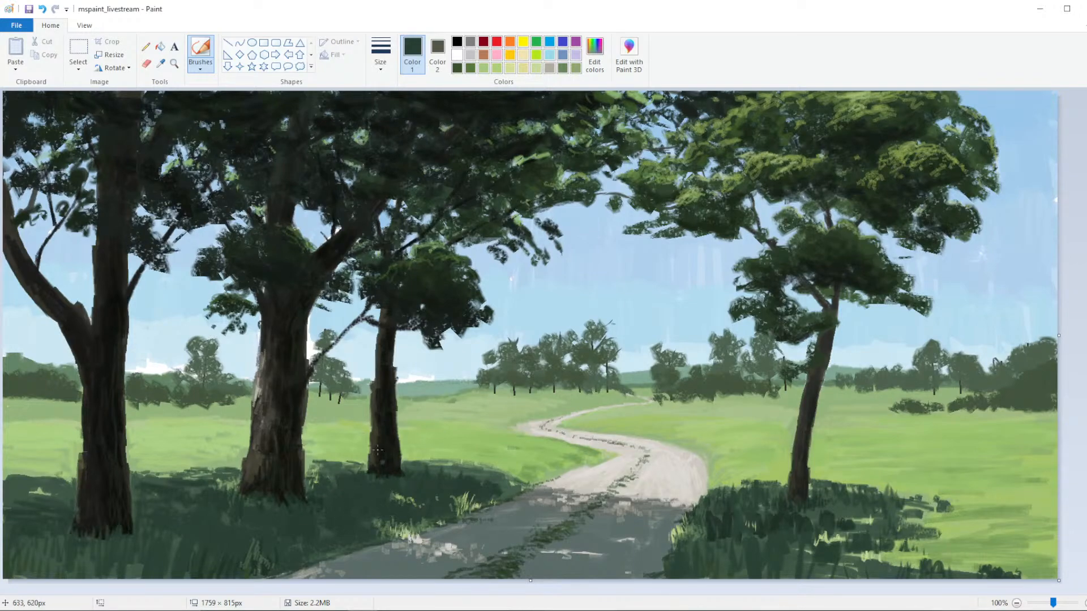
# Sample the muted grass-blade green, undo the last stroke, and paint blades beneath the right tree in the second-thinnest size
pyautogui.click(160, 63)
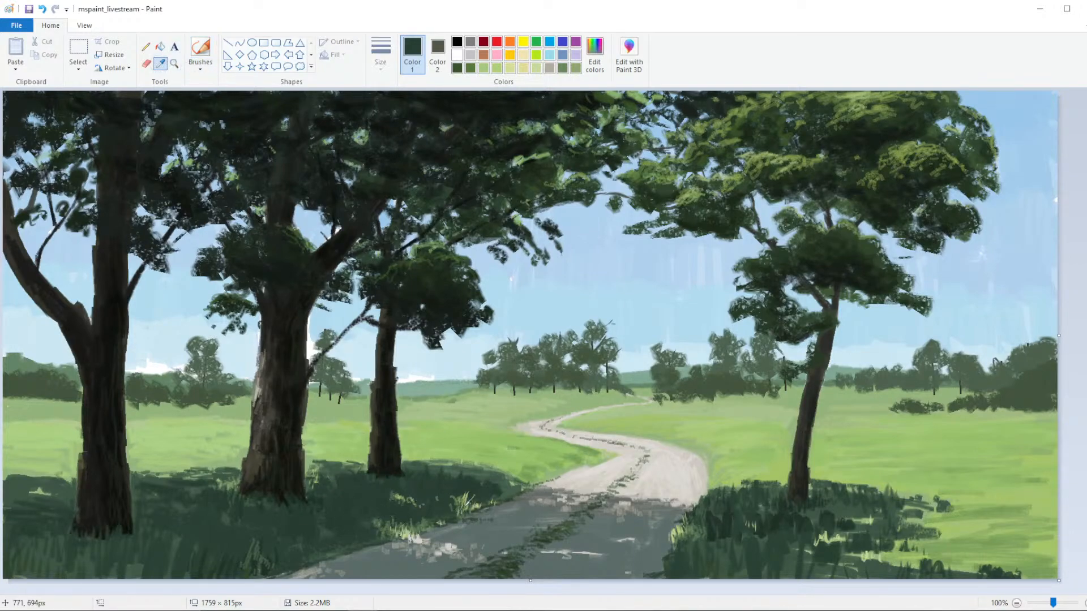
pyautogui.click(463, 504)
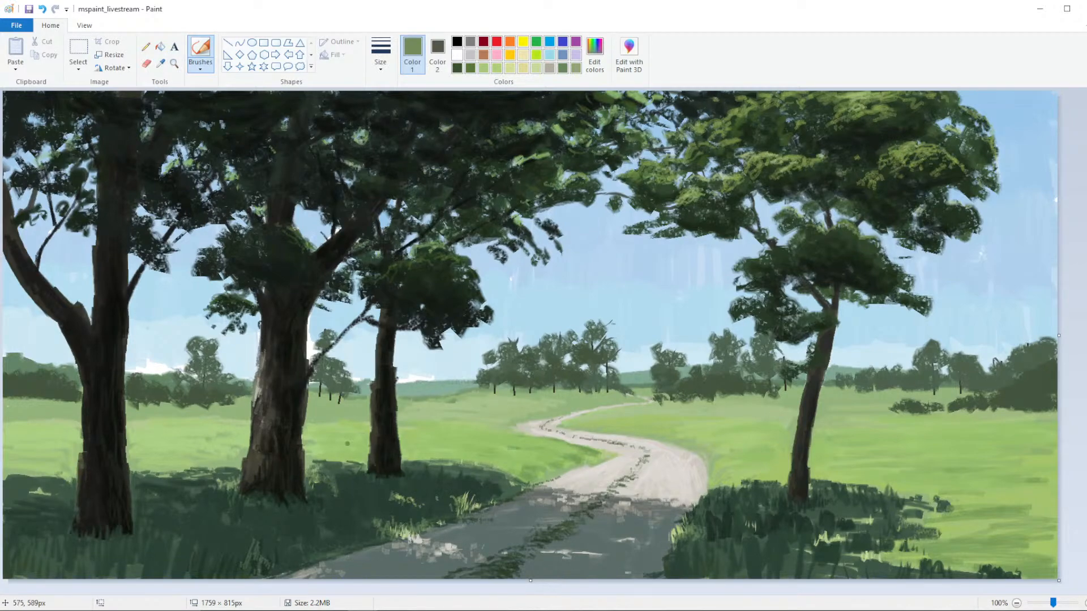
pyautogui.hotkey('ctrl', 'z')
pyautogui.click(378, 48)
pyautogui.click(352, 109)
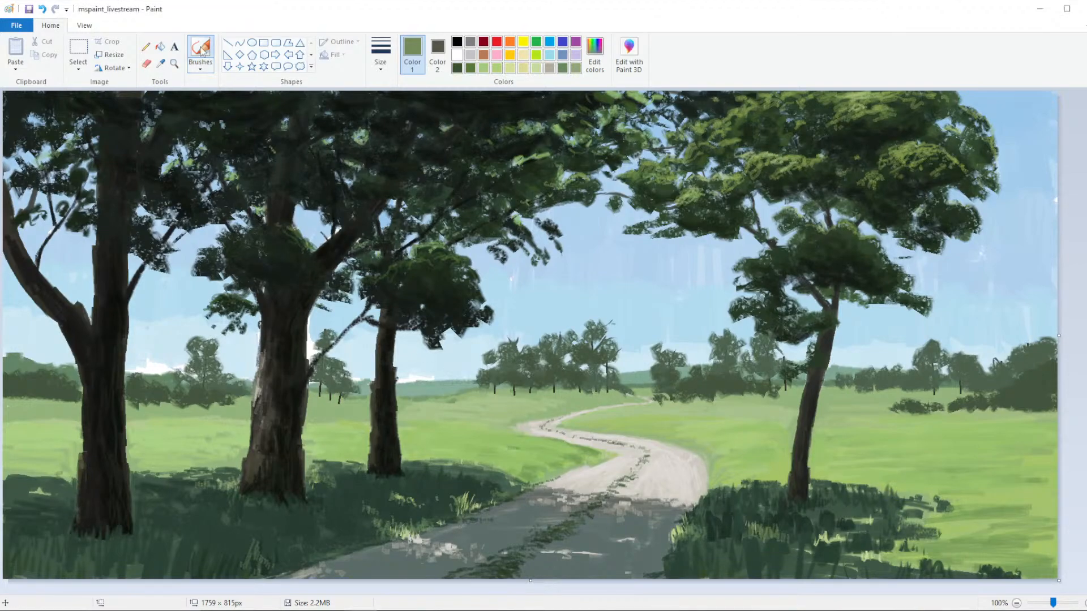
# Sample the dark green of the left foliage, choose the thickest size, and darken the color to red 16, green 21, blue 15
pyautogui.click(161, 63)
pyautogui.click(175, 104)
pyautogui.click(388, 66)
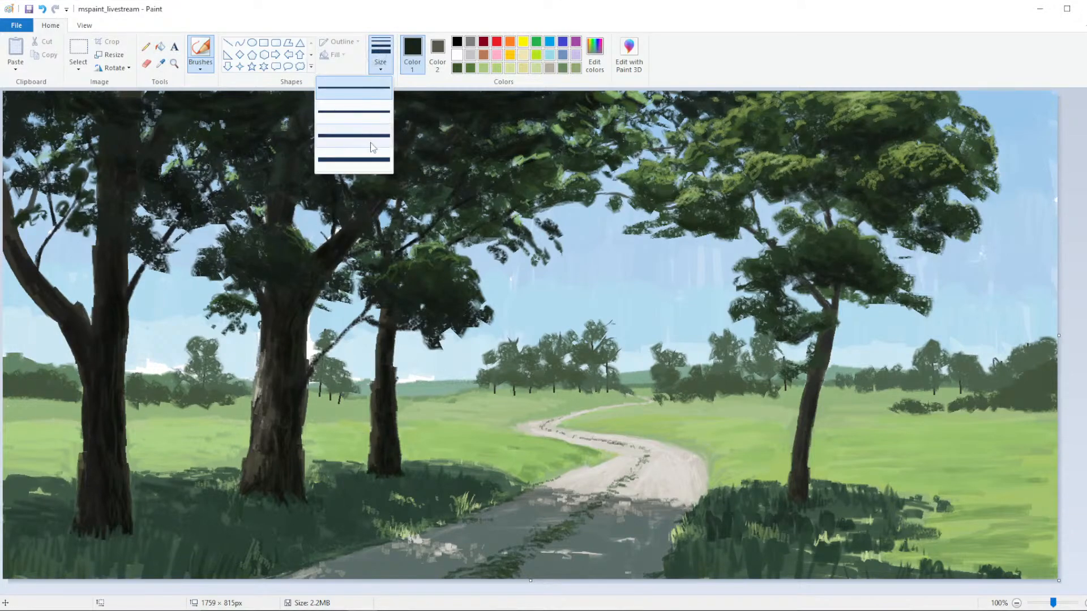
pyautogui.click(365, 164)
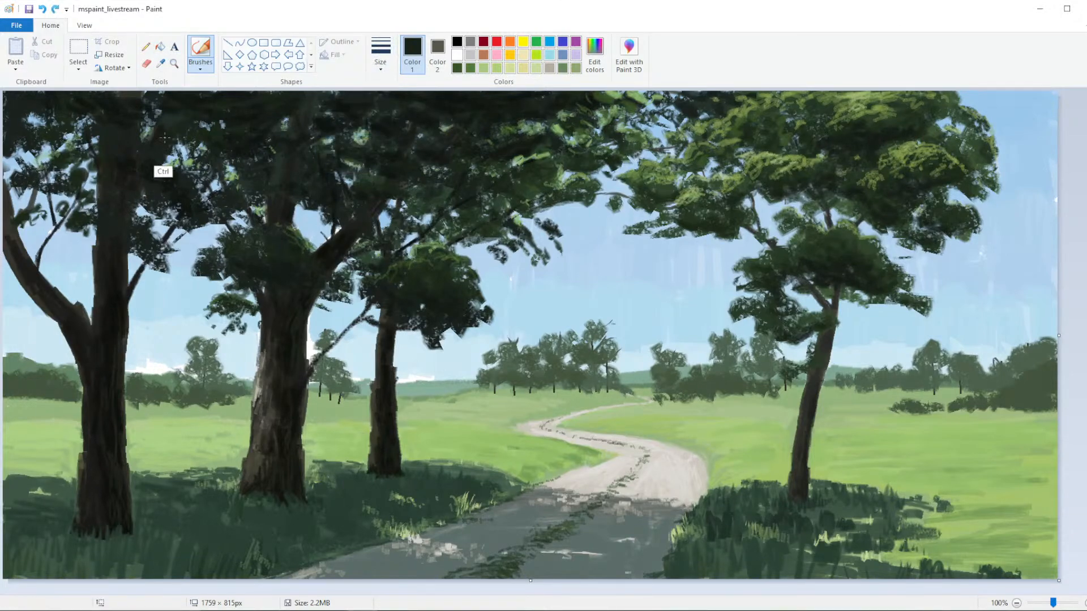
pyautogui.click(593, 59)
pyautogui.click(681, 342)
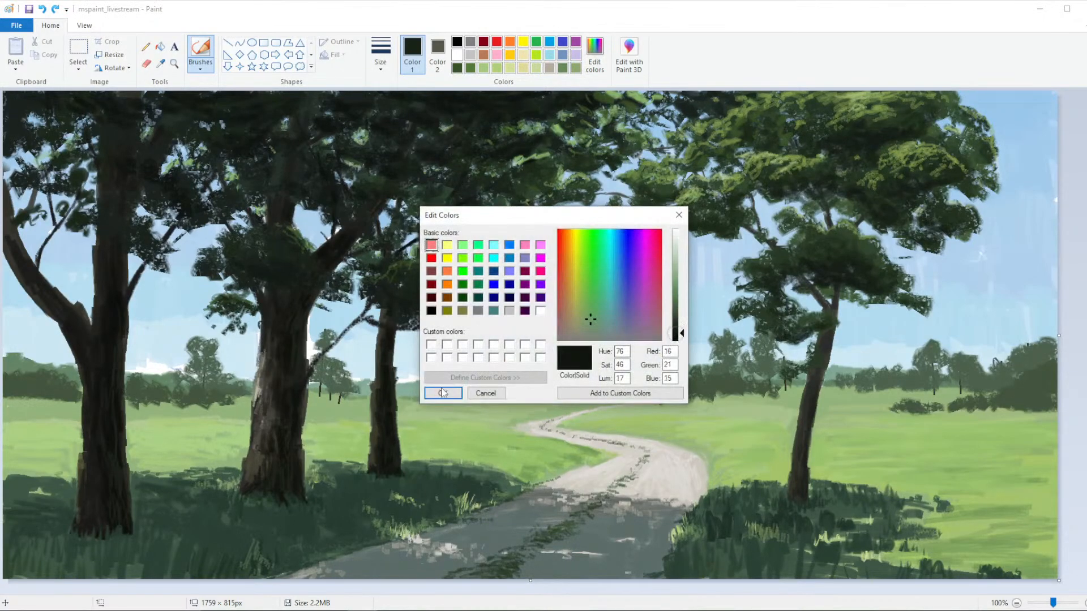
pyautogui.click(443, 393)
# Paint dark leaf clusters on both sides of the leftmost tree's trunk with the Crayon brush in the second-thinnest size
pyautogui.click(200, 52)
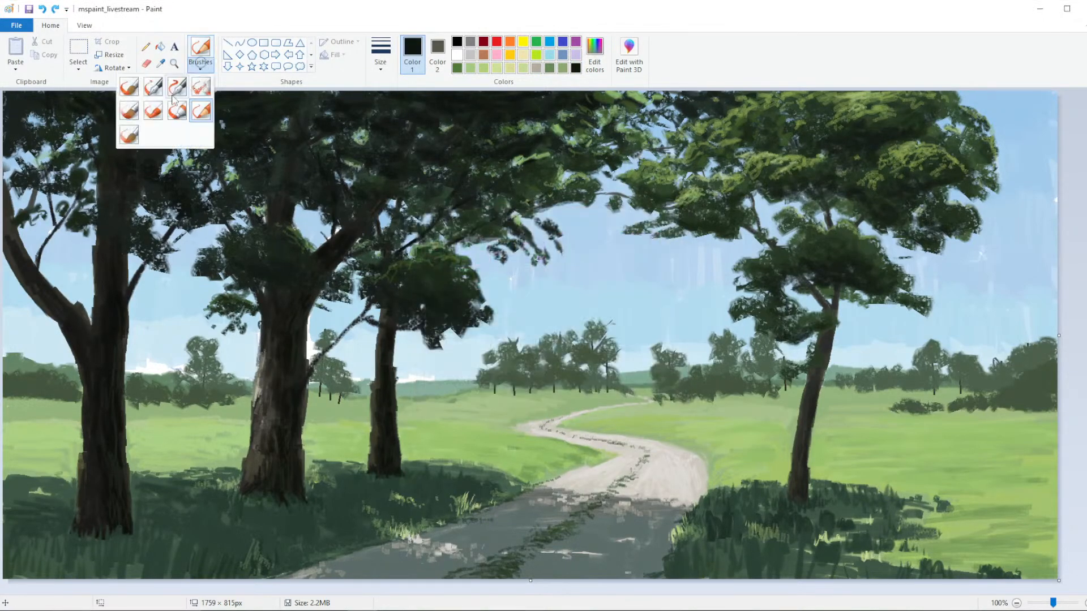
pyautogui.click(129, 111)
pyautogui.click(200, 52)
pyautogui.click(153, 111)
pyautogui.click(380, 53)
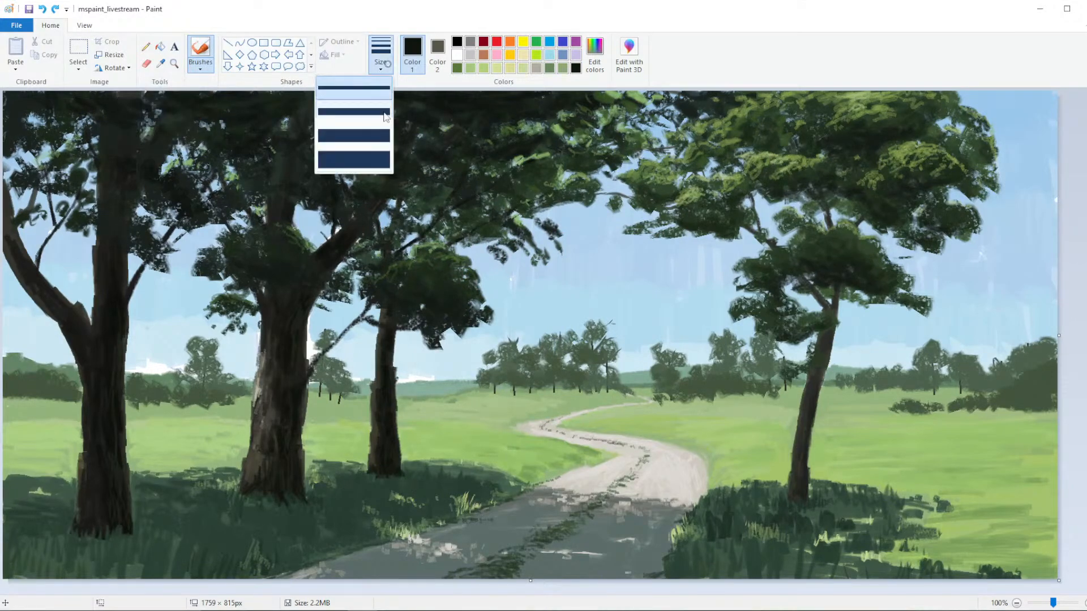
pyautogui.click(379, 118)
pyautogui.moveTo(106, 267)
pyautogui.mouseDown()
pyautogui.moveTo(142, 283)
pyautogui.moveTo(140, 309)
pyautogui.moveTo(154, 286)
pyautogui.moveTo(146, 311)
pyautogui.moveTo(169, 293)
pyautogui.moveTo(164, 336)
pyautogui.moveTo(176, 327)
pyautogui.moveTo(158, 327)
pyautogui.moveTo(183, 322)
pyautogui.moveTo(154, 299)
pyautogui.moveTo(191, 308)
pyautogui.moveTo(173, 317)
pyautogui.moveTo(192, 331)
pyautogui.moveTo(201, 323)
pyautogui.mouseUp()
pyautogui.click(380, 54)
pyautogui.click(354, 112)
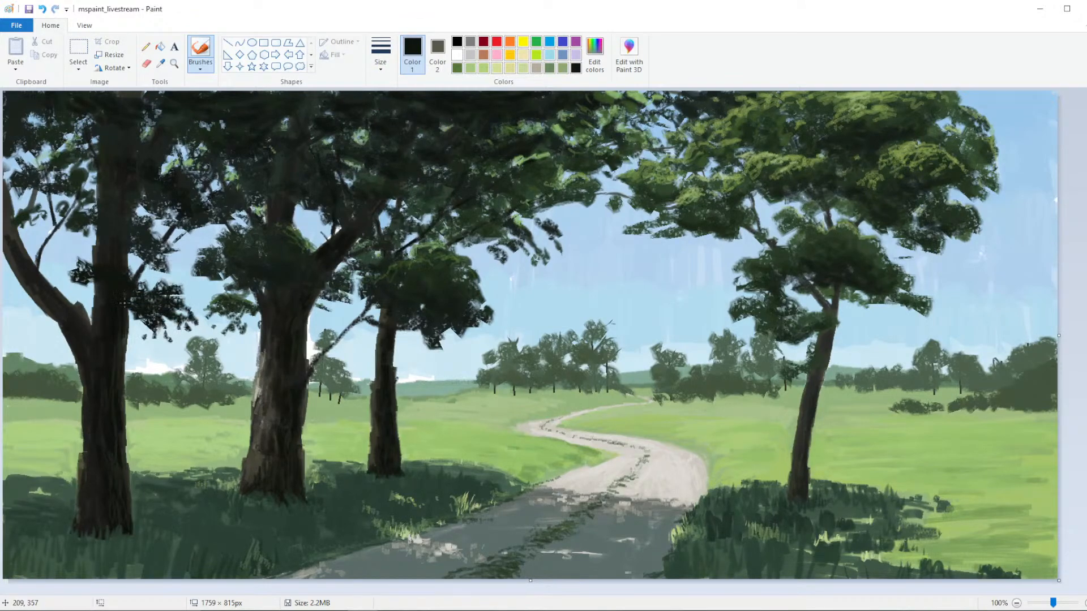
pyautogui.moveTo(101, 293)
pyautogui.mouseDown()
pyautogui.moveTo(65, 283)
pyautogui.moveTo(82, 295)
pyautogui.moveTo(93, 295)
pyautogui.moveTo(69, 280)
pyautogui.moveTo(68, 290)
pyautogui.mouseUp()
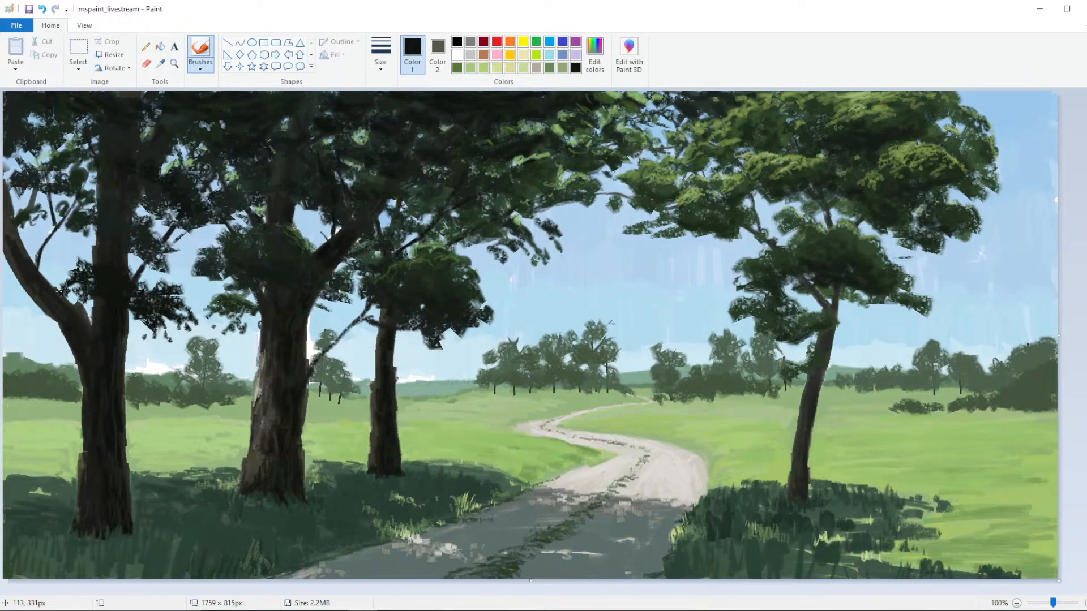
# Sample the middle tree's dark foliage green and dab leaves over the leftmost tree's branches and the left edge of the right tree's canopy
pyautogui.click(160, 63)
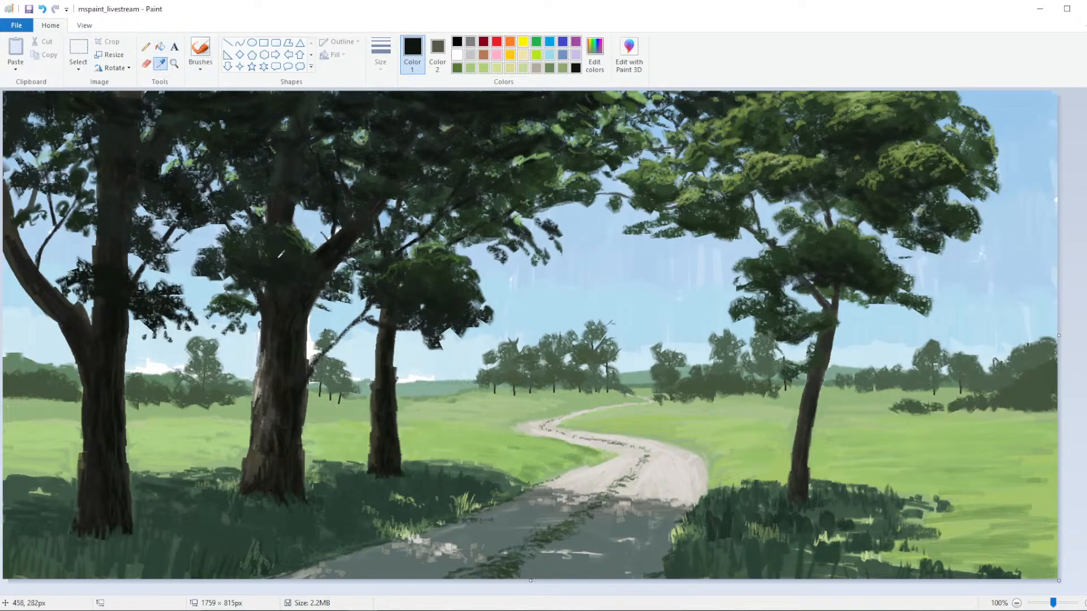
pyautogui.click(279, 257)
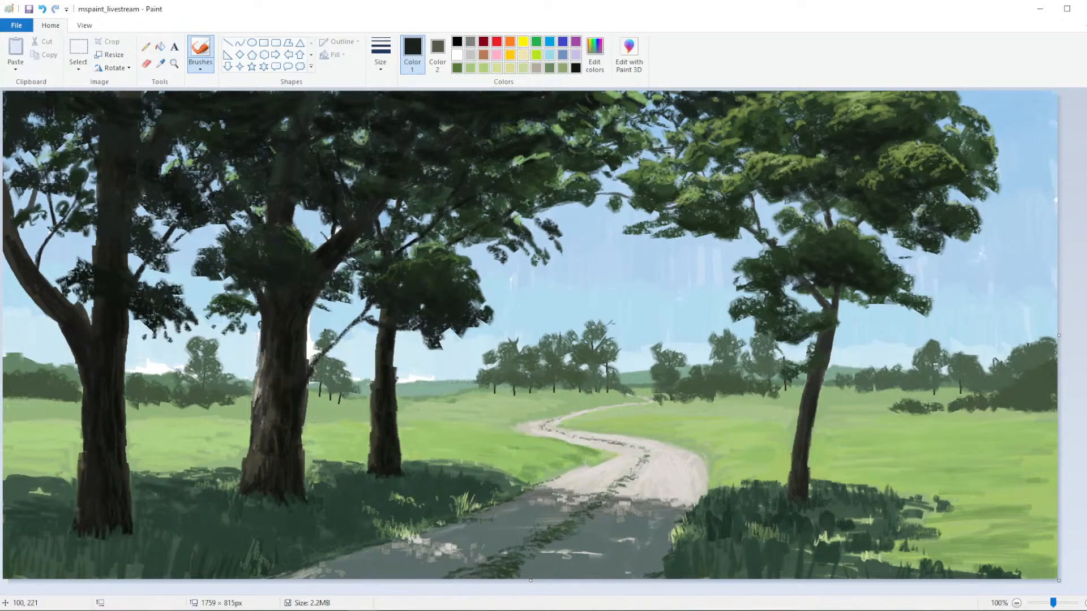
pyautogui.moveTo(46, 218)
pyautogui.mouseDown()
pyautogui.moveTo(68, 218)
pyautogui.moveTo(73, 201)
pyautogui.moveTo(90, 209)
pyautogui.moveTo(84, 189)
pyautogui.moveTo(94, 190)
pyautogui.mouseUp()
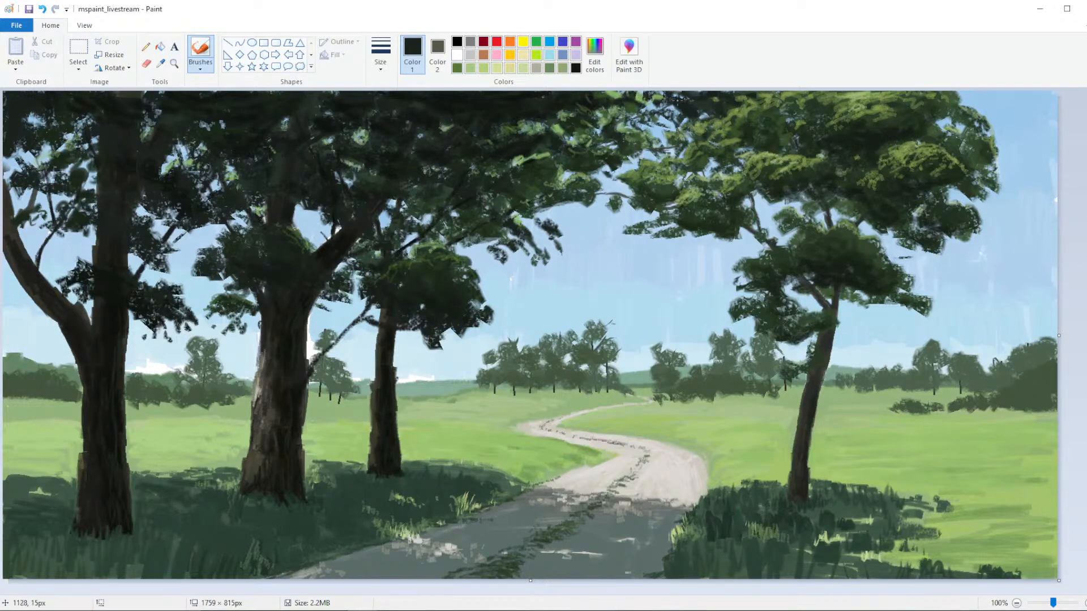
pyautogui.moveTo(679, 101)
pyautogui.mouseDown()
pyautogui.moveTo(651, 116)
pyautogui.moveTo(676, 113)
pyautogui.moveTo(674, 128)
pyautogui.mouseUp()
pyautogui.moveTo(677, 214)
pyautogui.mouseDown()
pyautogui.moveTo(683, 229)
pyautogui.moveTo(642, 233)
pyautogui.moveTo(729, 238)
pyautogui.moveTo(715, 233)
pyautogui.moveTo(727, 219)
pyautogui.moveTo(742, 222)
pyautogui.mouseUp()
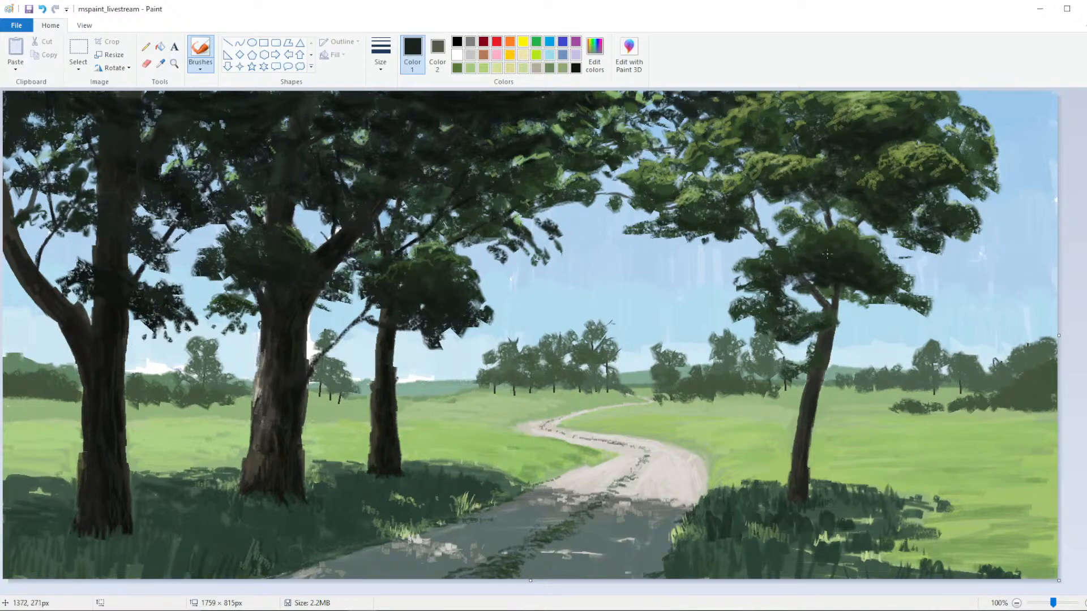
# Sample the third tree's dark foliage green, try brushing over its small canopy in the thickest size, and undo the stroke
pyautogui.click(381, 54)
pyautogui.click(354, 158)
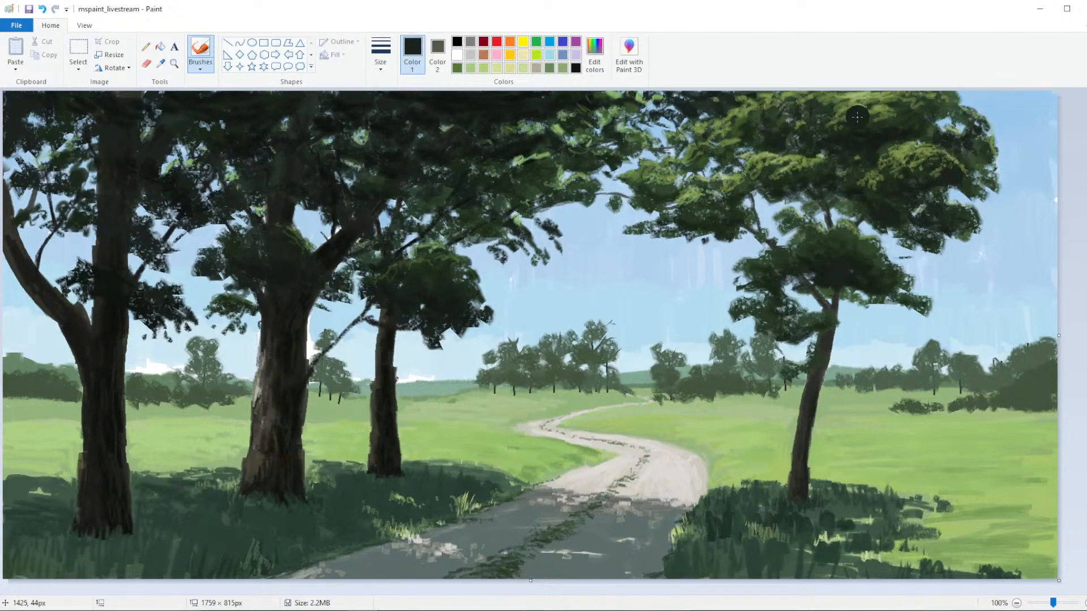
pyautogui.click(160, 63)
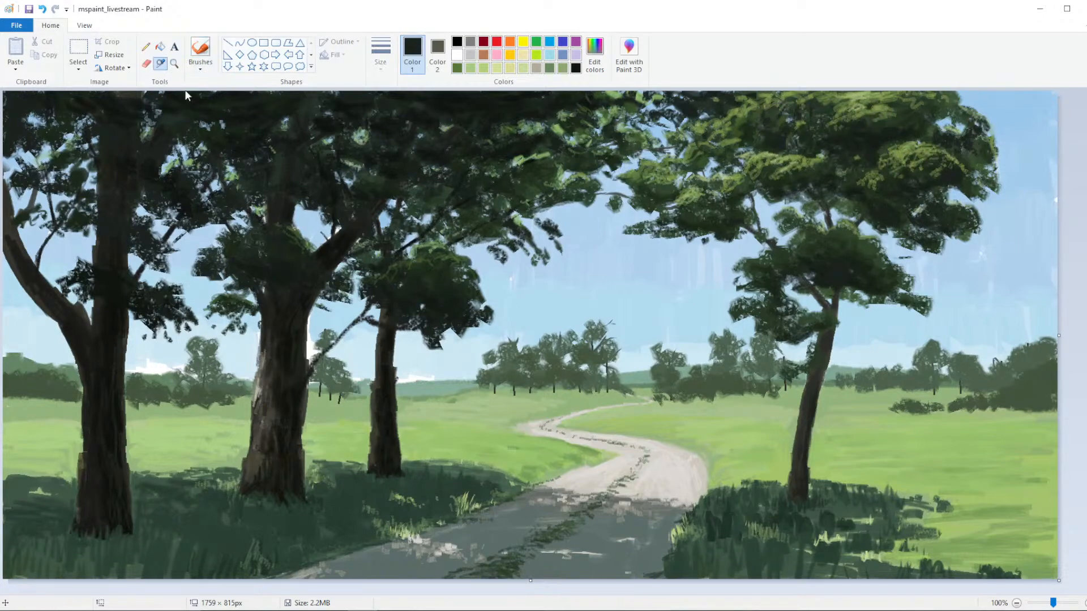
pyautogui.click(439, 261)
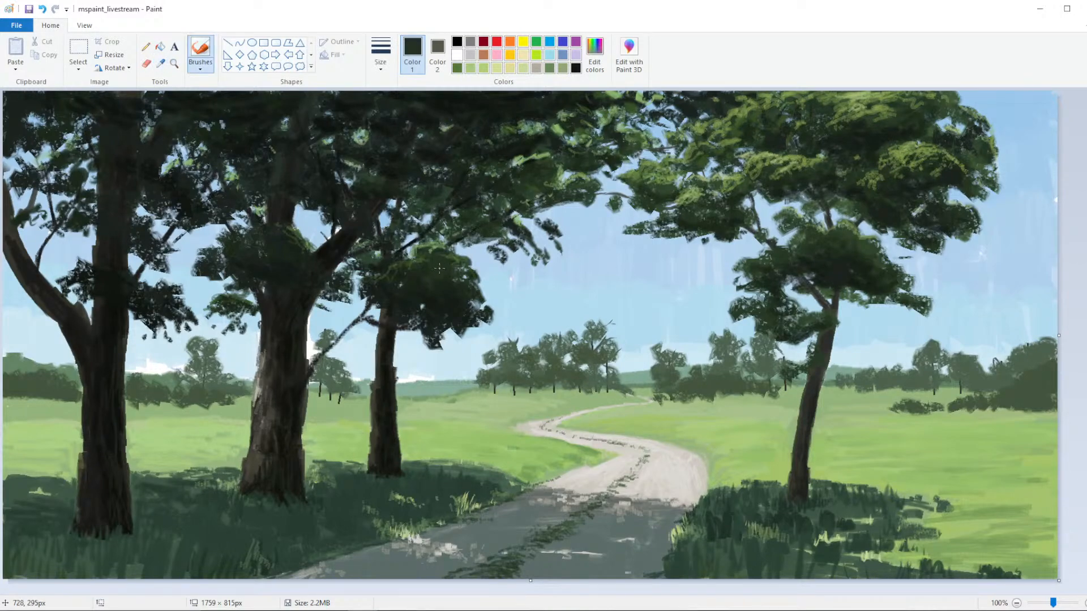
pyautogui.moveTo(438, 261)
pyautogui.mouseDown()
pyautogui.moveTo(408, 267)
pyautogui.moveTo(424, 254)
pyautogui.moveTo(458, 261)
pyautogui.moveTo(460, 282)
pyautogui.moveTo(451, 279)
pyautogui.moveTo(466, 272)
pyautogui.moveTo(467, 292)
pyautogui.moveTo(455, 288)
pyautogui.moveTo(482, 311)
pyautogui.mouseUp()
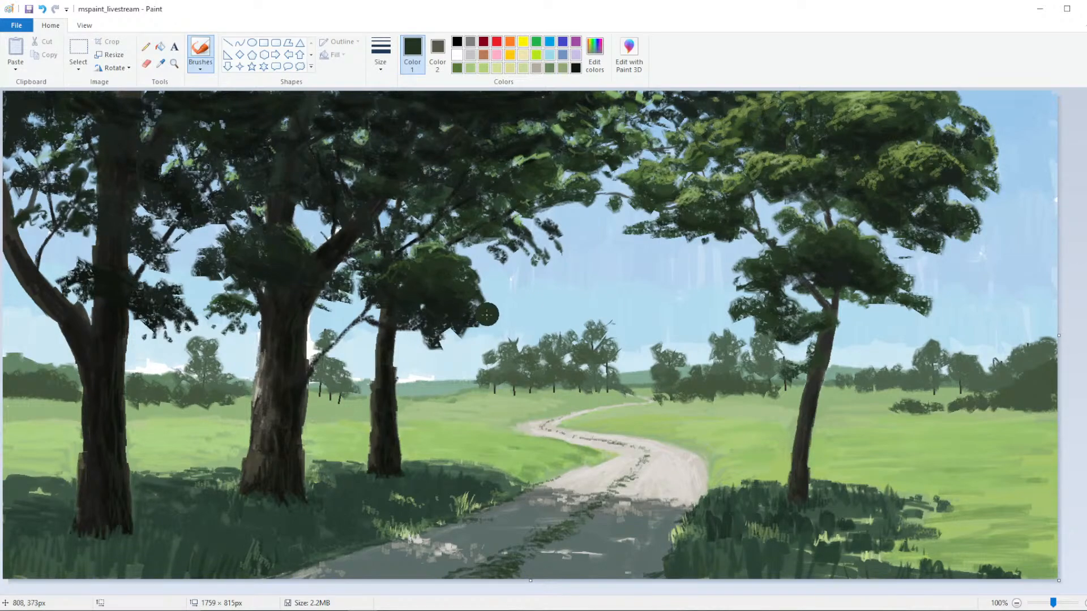
pyautogui.hotkey('ctrl', 'z')
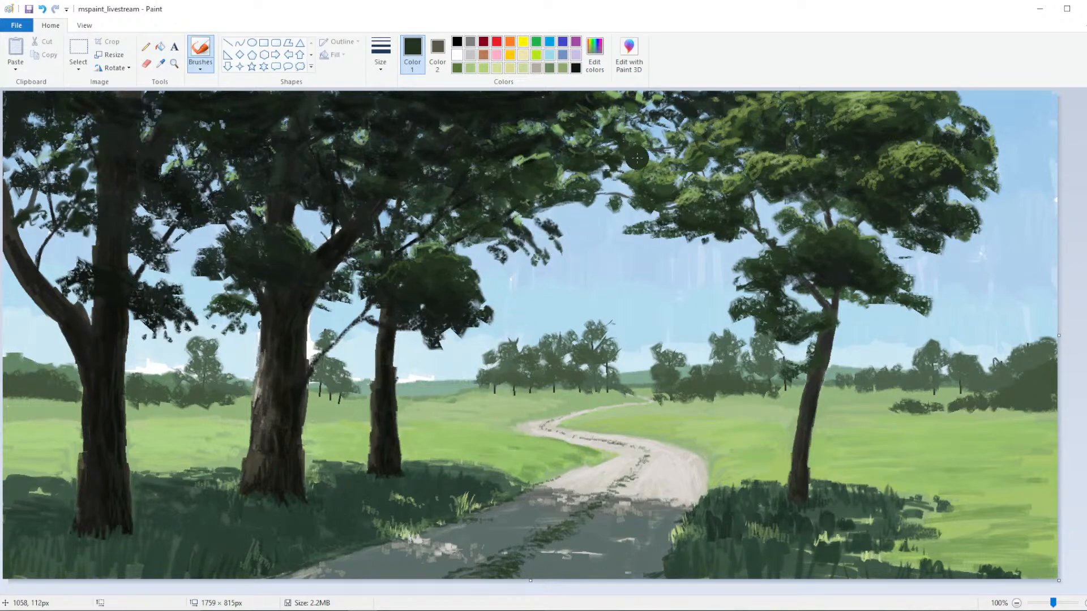
# Sample a mid-green from the right tree's foliage and fill in leaves at its upper-left canopy edge in the second-thinnest size
pyautogui.click(380, 54)
pyautogui.click(354, 122)
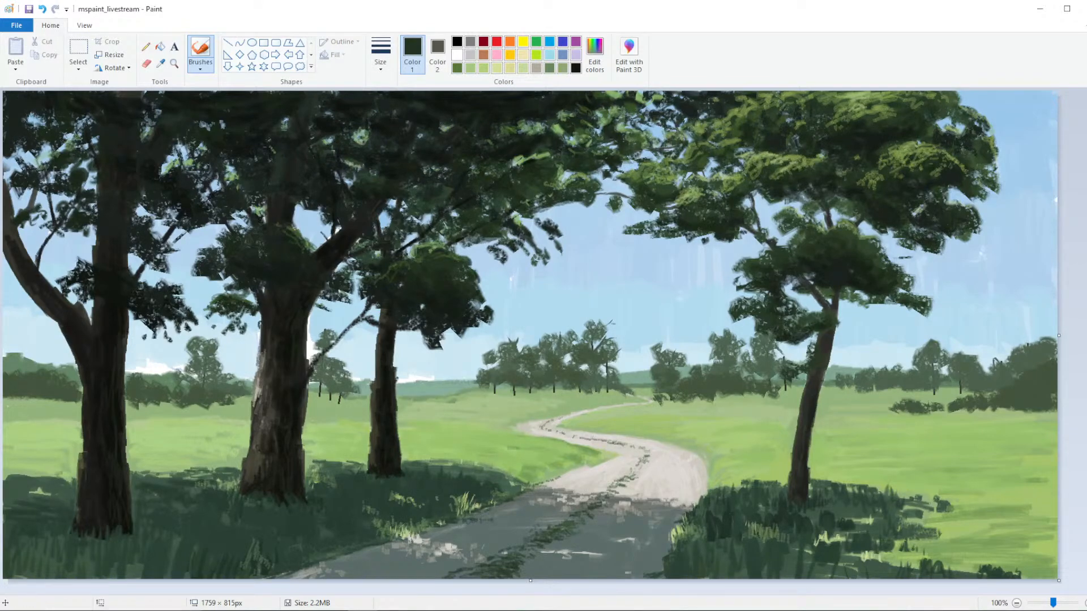
pyautogui.click(161, 64)
pyautogui.click(671, 183)
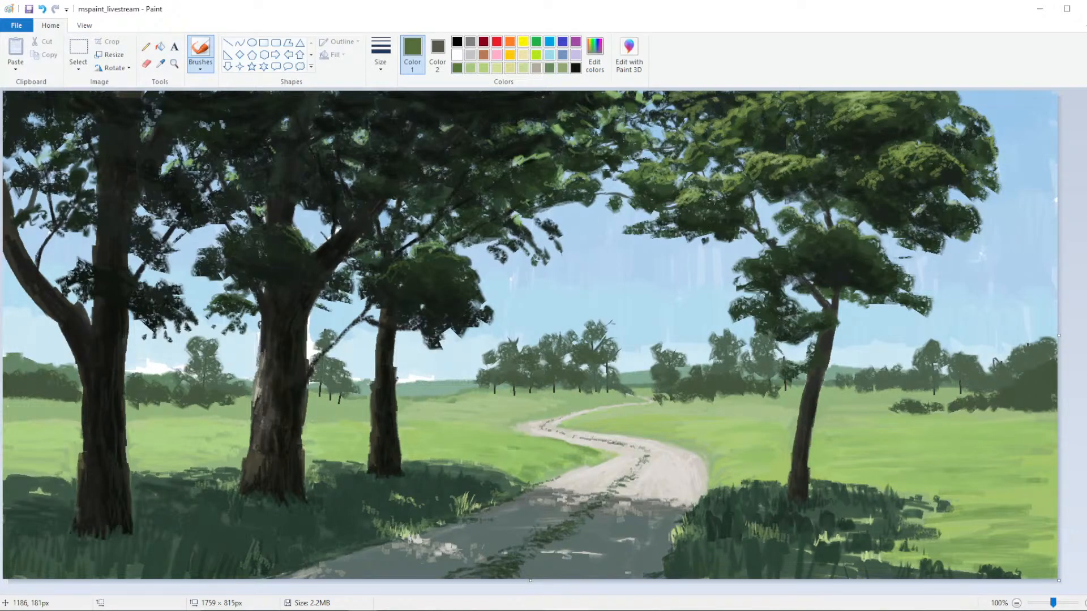
pyautogui.keyDown('ctrl'); pyautogui.scroll(-2, 460, 276); pyautogui.keyUp('ctrl')
pyautogui.keyDown('ctrl'); pyautogui.scroll(2, 460, 276); pyautogui.keyUp('ctrl')
# Sample the third tree's dark foliage green and adjust it to red 75, green 94, blue 55
pyautogui.click(160, 64)
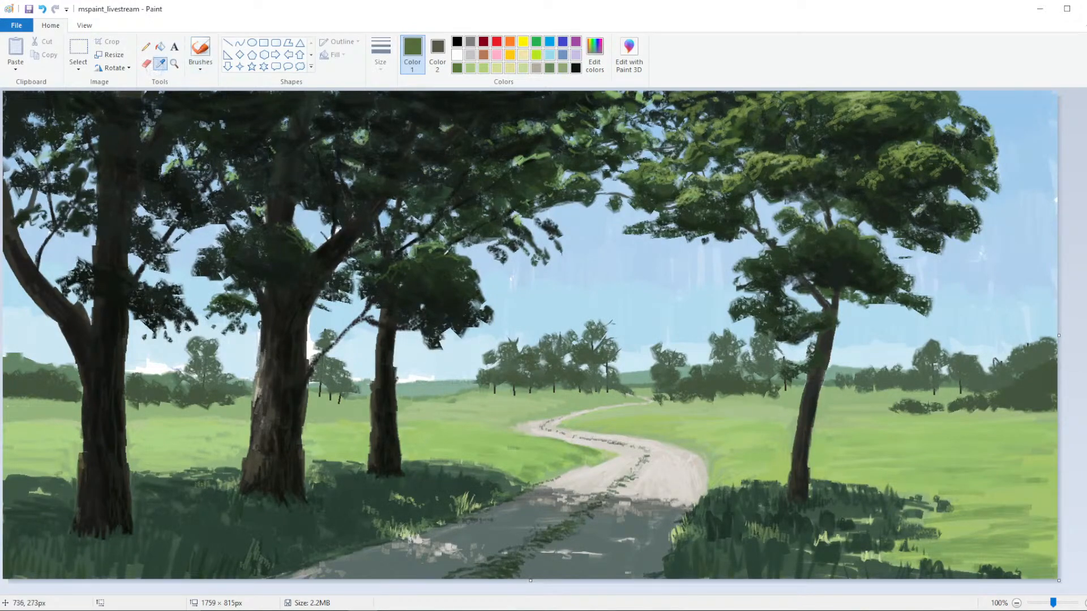
pyautogui.click(439, 255)
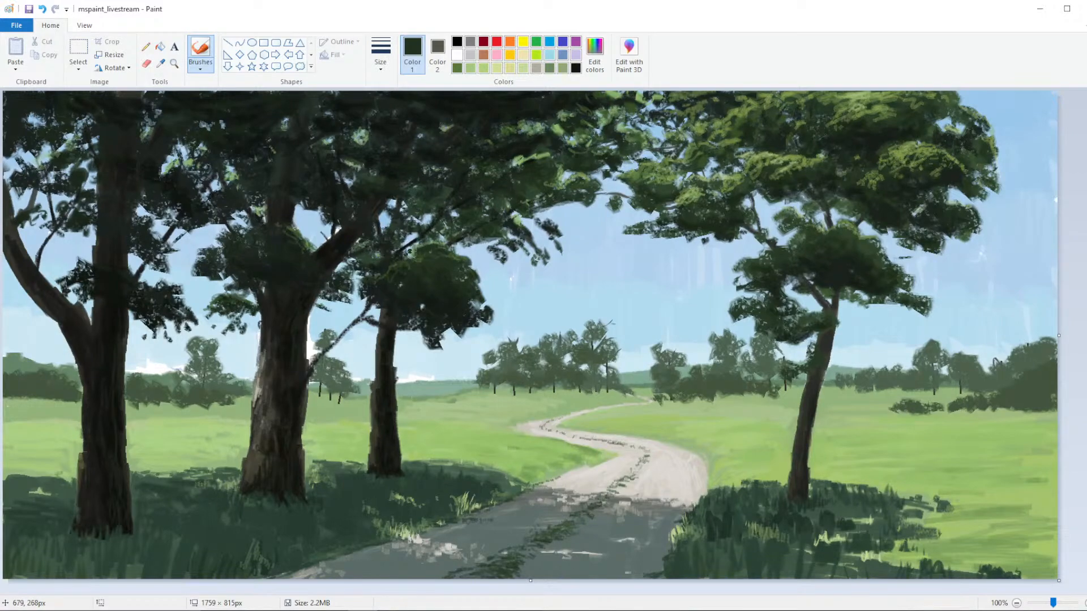
pyautogui.click(594, 54)
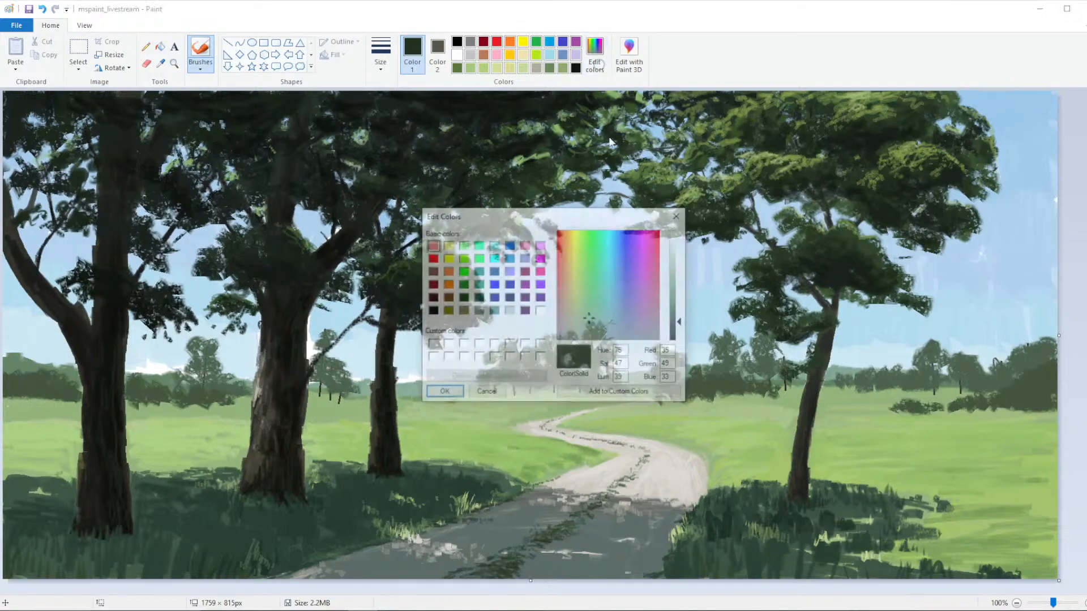
pyautogui.click(587, 308)
pyautogui.click(443, 392)
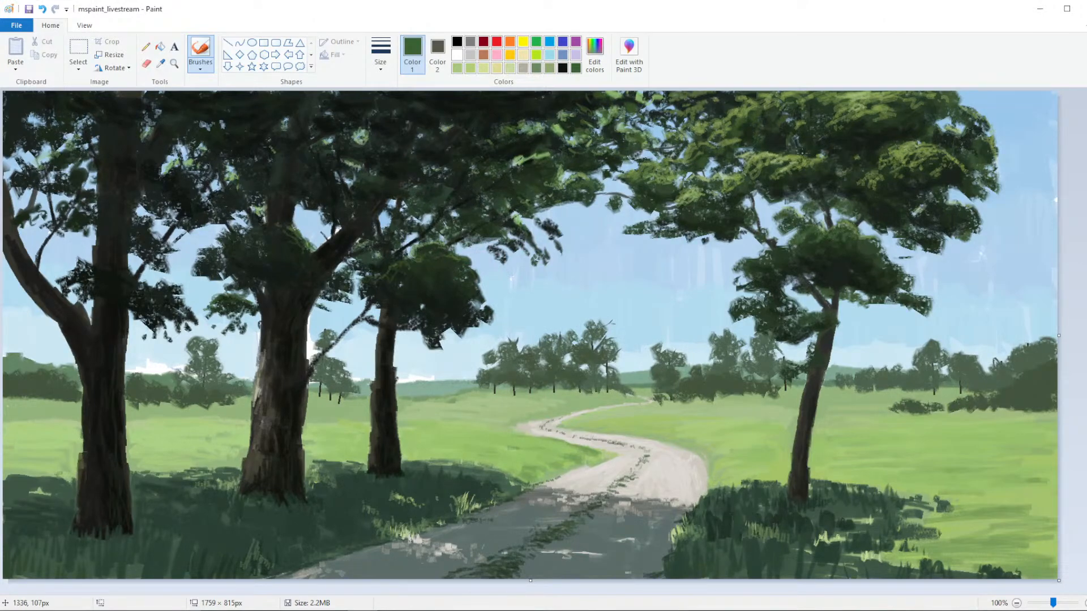
# Lighten the green and add highlights to the right tree's lower canopy with the thickest Natural pencil, undoing the last stroke
pyautogui.click(595, 54)
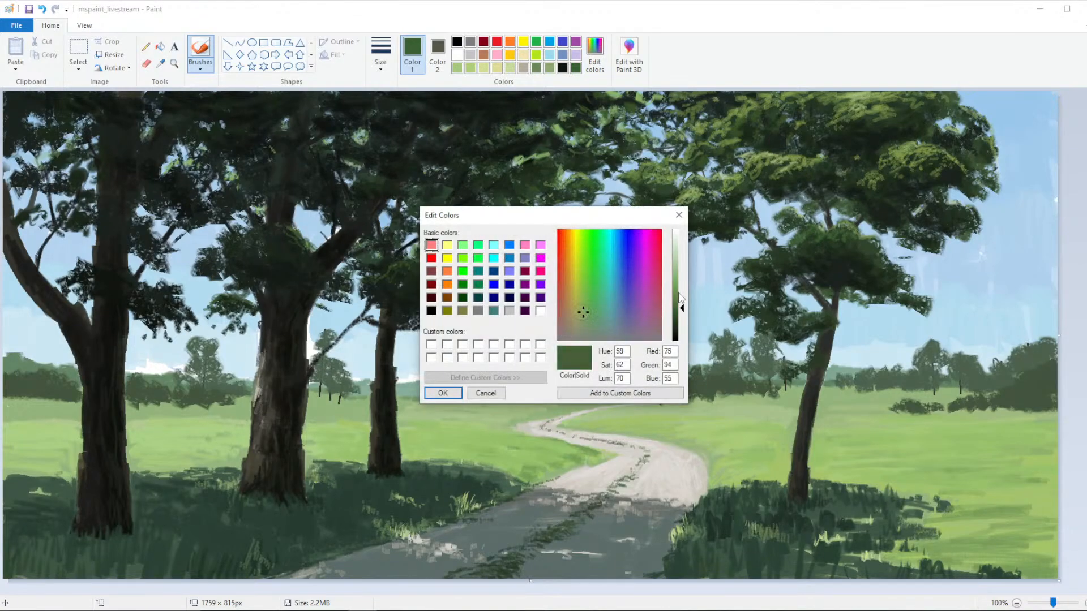
pyautogui.moveTo(681, 298); pyautogui.dragTo(681, 289)
pyautogui.click(443, 393)
pyautogui.click(201, 63)
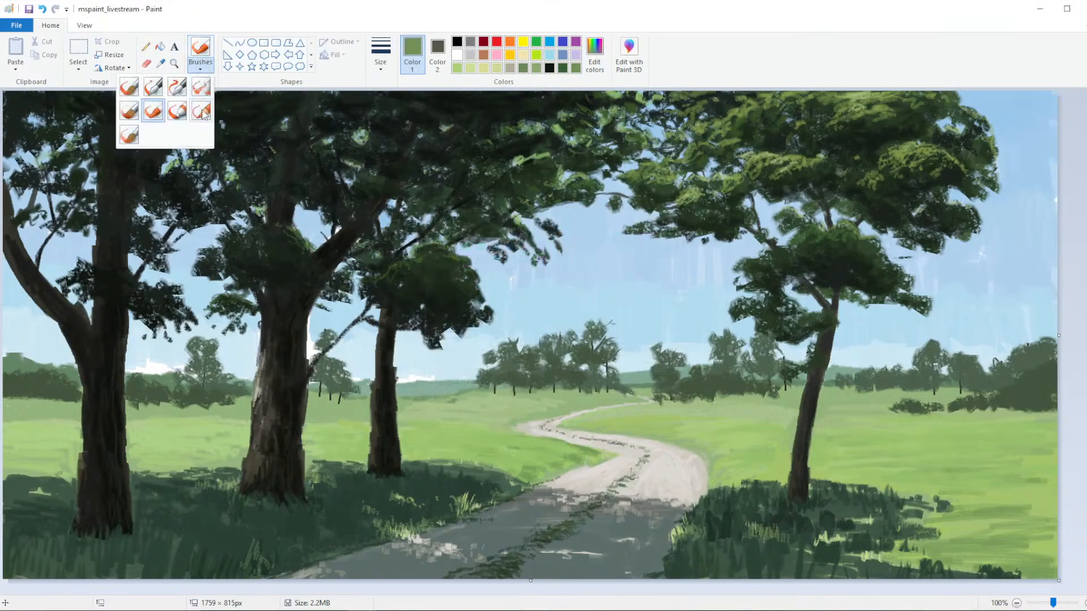
pyautogui.click(203, 114)
pyautogui.click(381, 54)
pyautogui.click(355, 163)
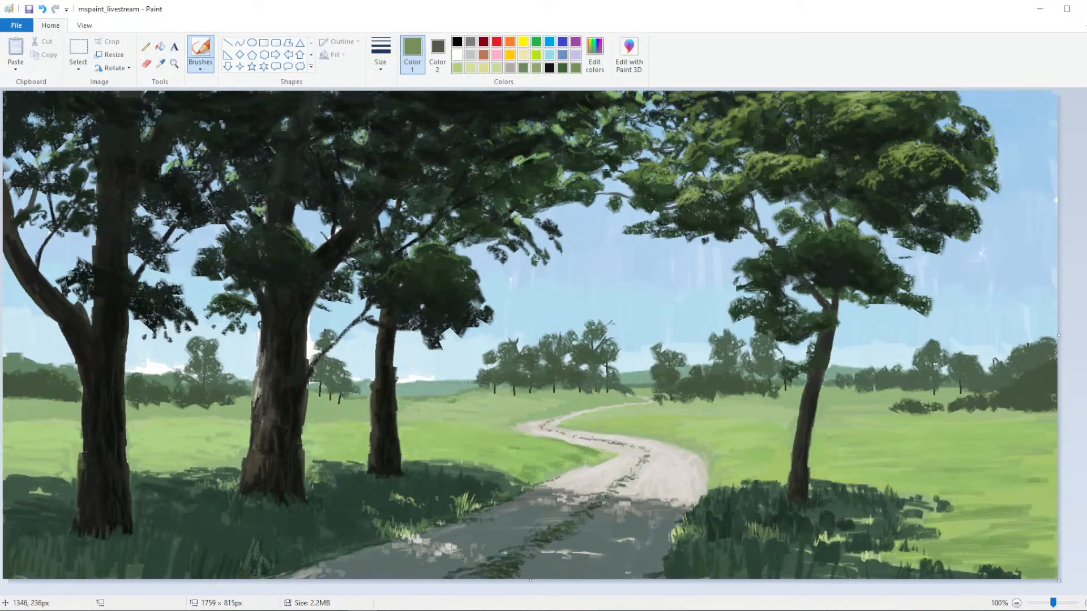
pyautogui.click(820, 262)
pyautogui.hotkey('ctrl', 'z')
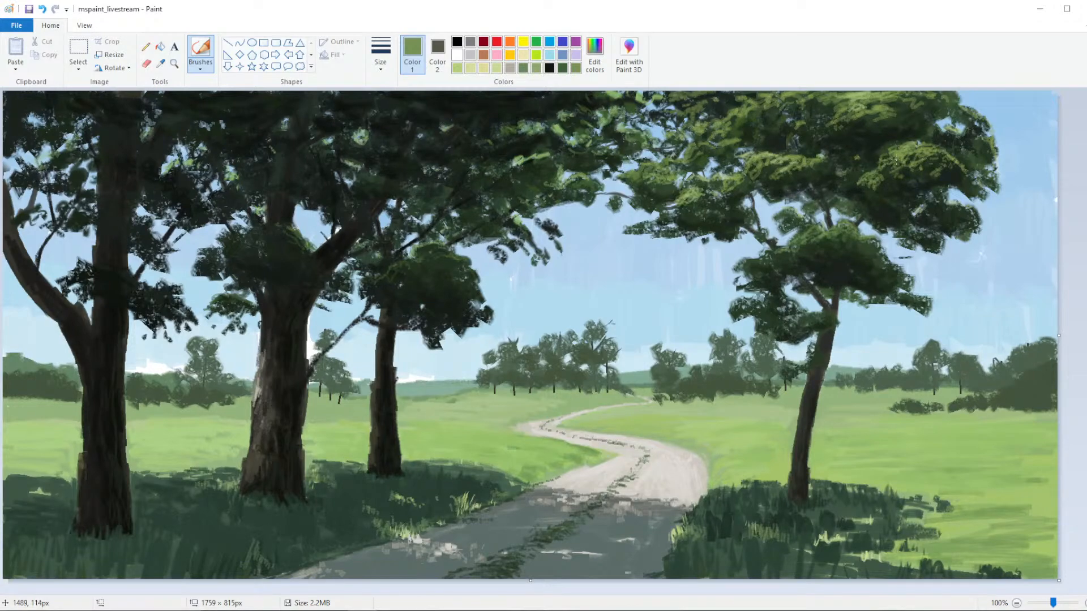
# Darken the foliage green and add leaf strokes to the right tree's upper canopy
pyautogui.click(594, 52)
pyautogui.click(681, 315)
pyautogui.click(443, 393)
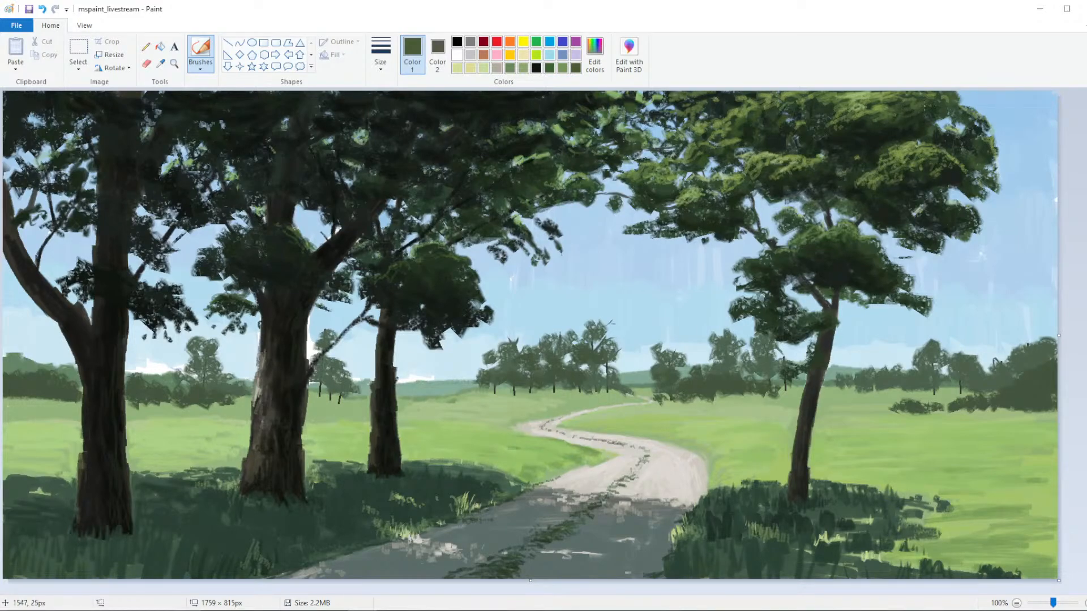
pyautogui.keyDown('ctrl'); pyautogui.scroll(-2, 926, 106); pyautogui.keyUp('ctrl')
pyautogui.keyDown('ctrl'); pyautogui.scroll(2, 739, 320); pyautogui.keyUp('ctrl')
# Sample the dark green of the road's center grass strip, darken it, and paint grass blades along the edges of the shaded road
pyautogui.click(160, 64)
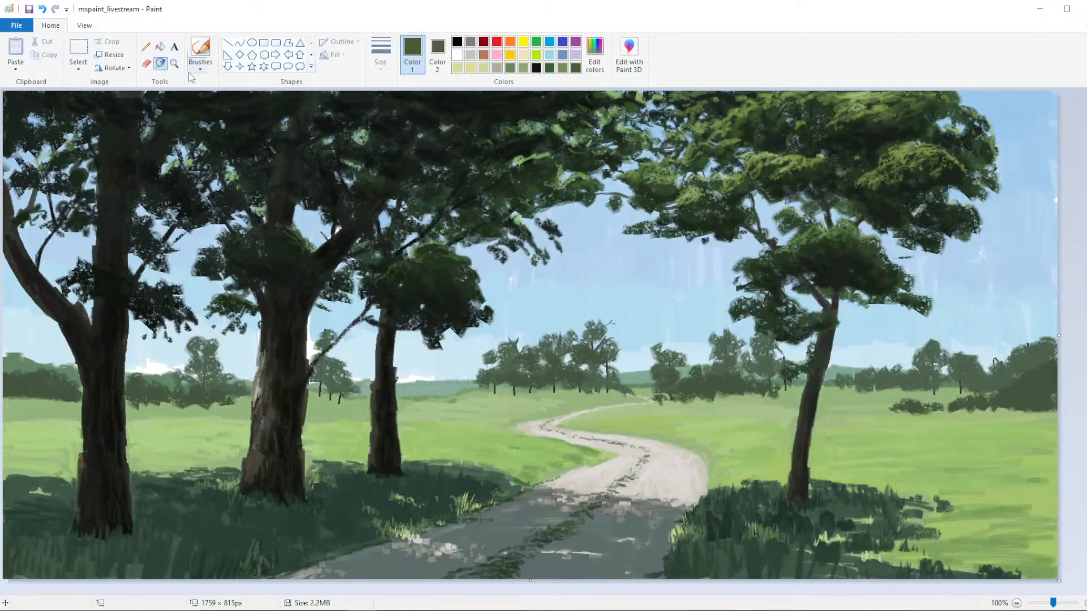
pyautogui.click(508, 570)
pyautogui.click(594, 54)
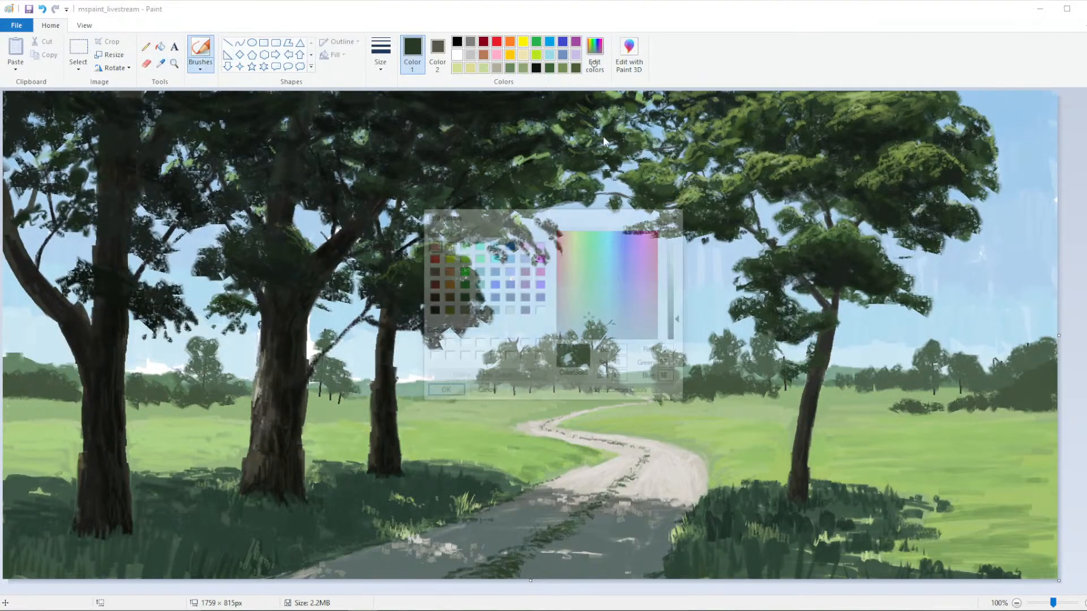
pyautogui.press('Return')
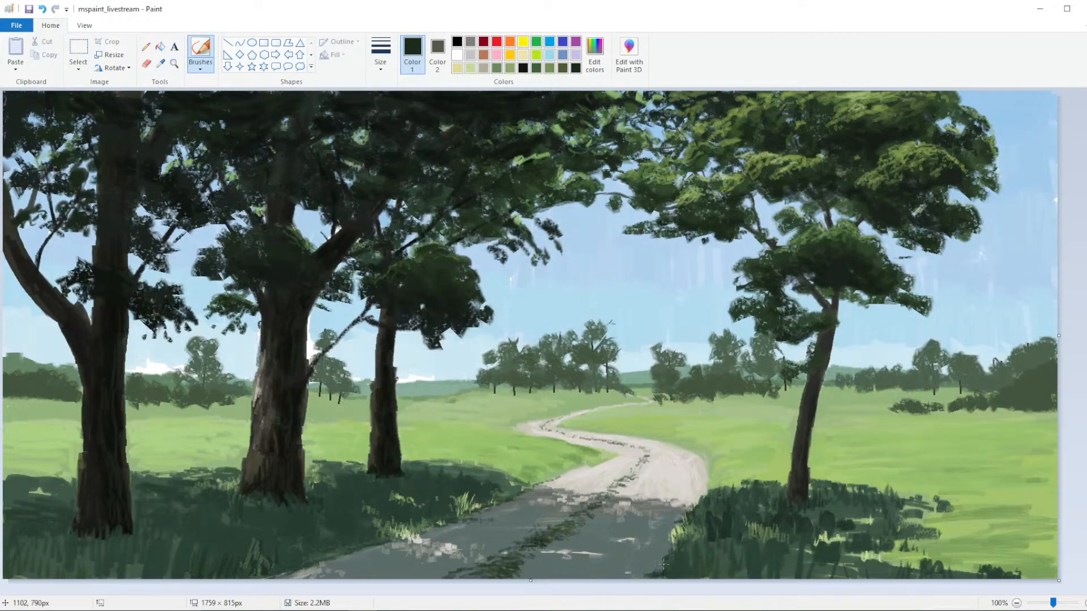
pyautogui.moveTo(664, 564); pyautogui.dragTo(623, 573)
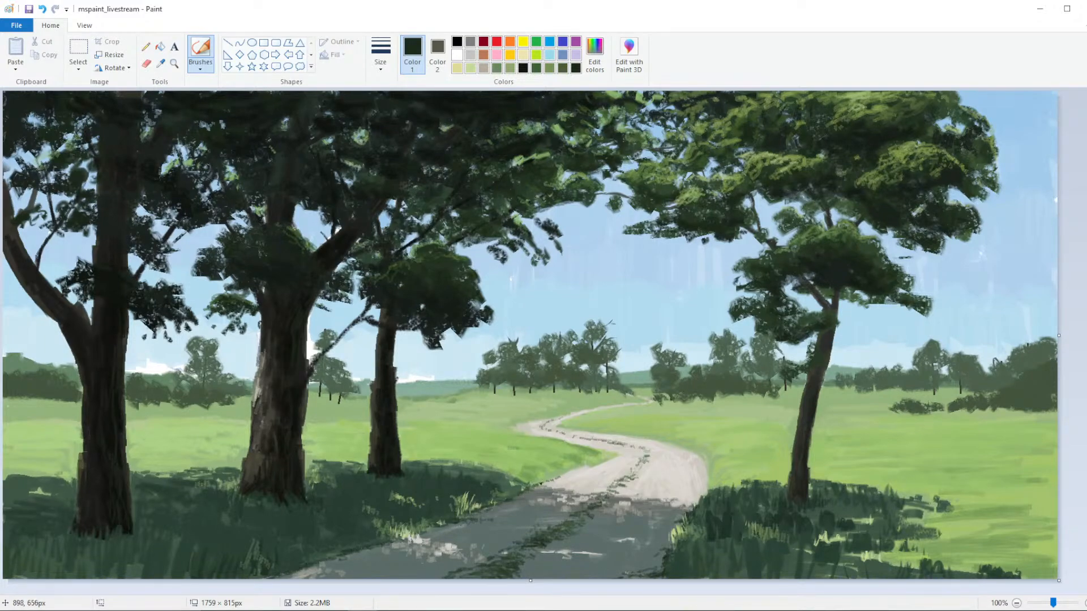
# Sample the meadow green beside the road's bend and lighten it to red 172, green 200, blue 147
pyautogui.click(161, 63)
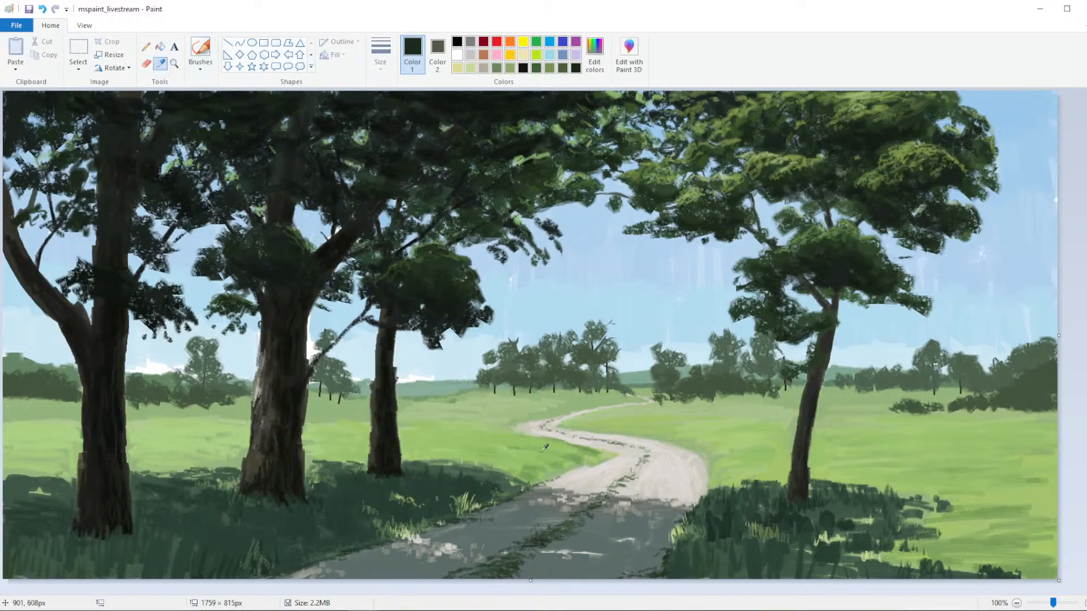
pyautogui.click(544, 448)
pyautogui.click(596, 53)
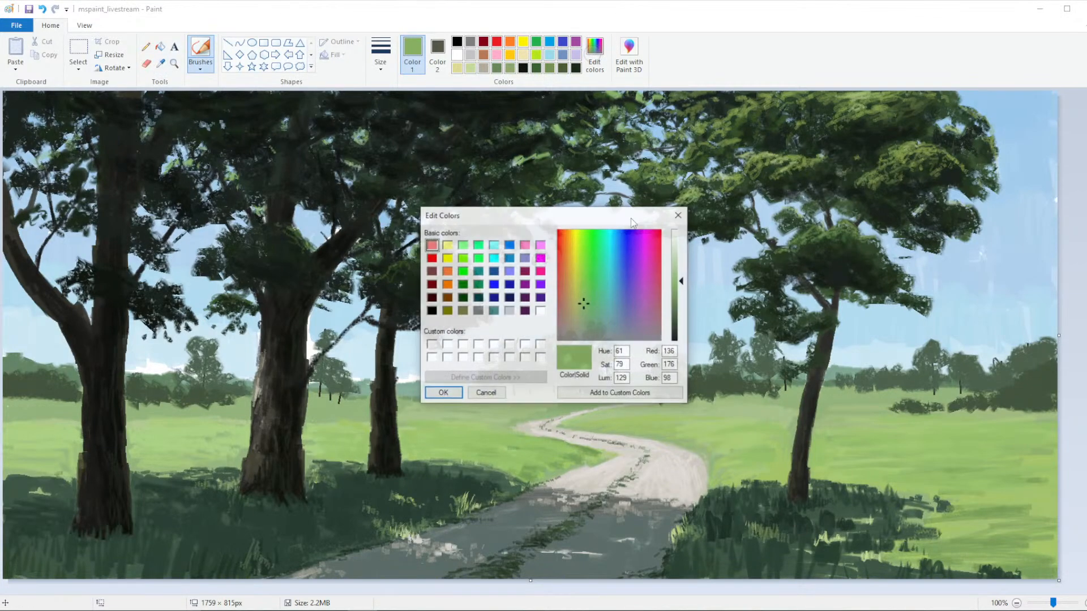
pyautogui.click(679, 275)
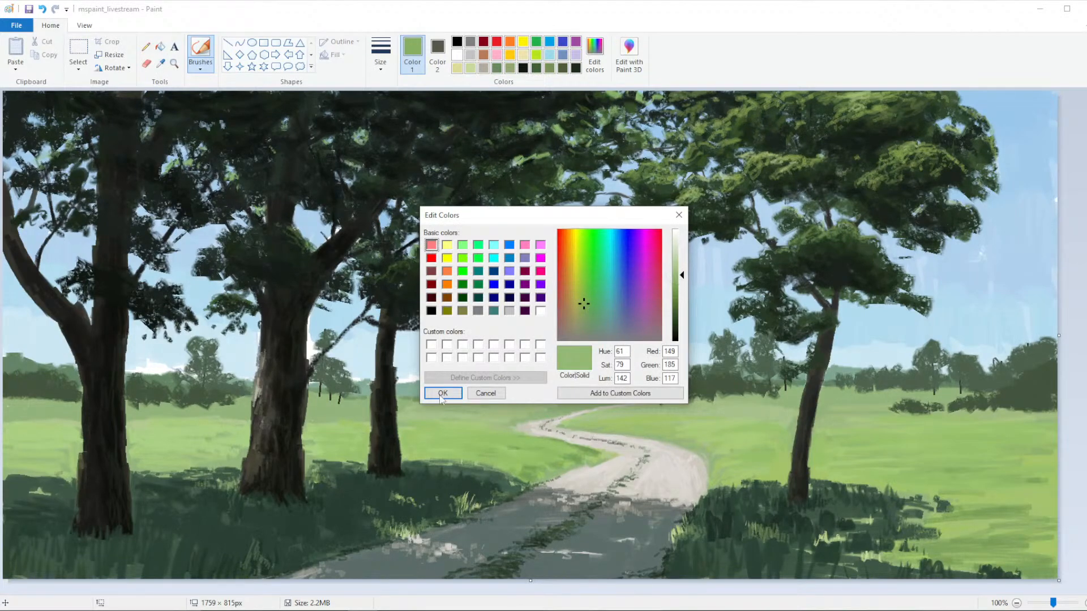
pyautogui.click(442, 392)
pyautogui.click(596, 54)
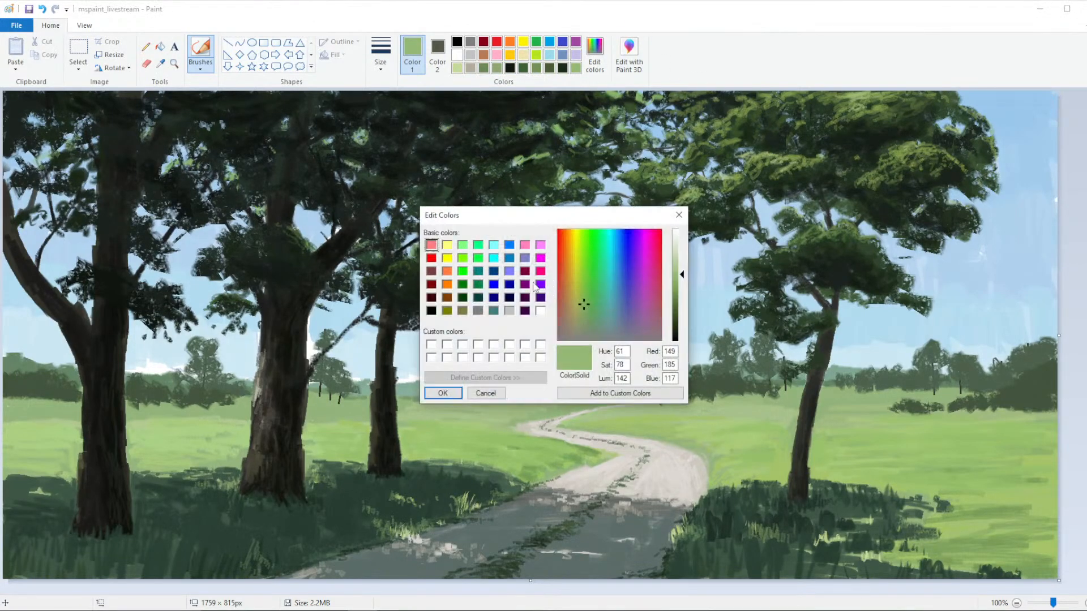
pyautogui.click(443, 393)
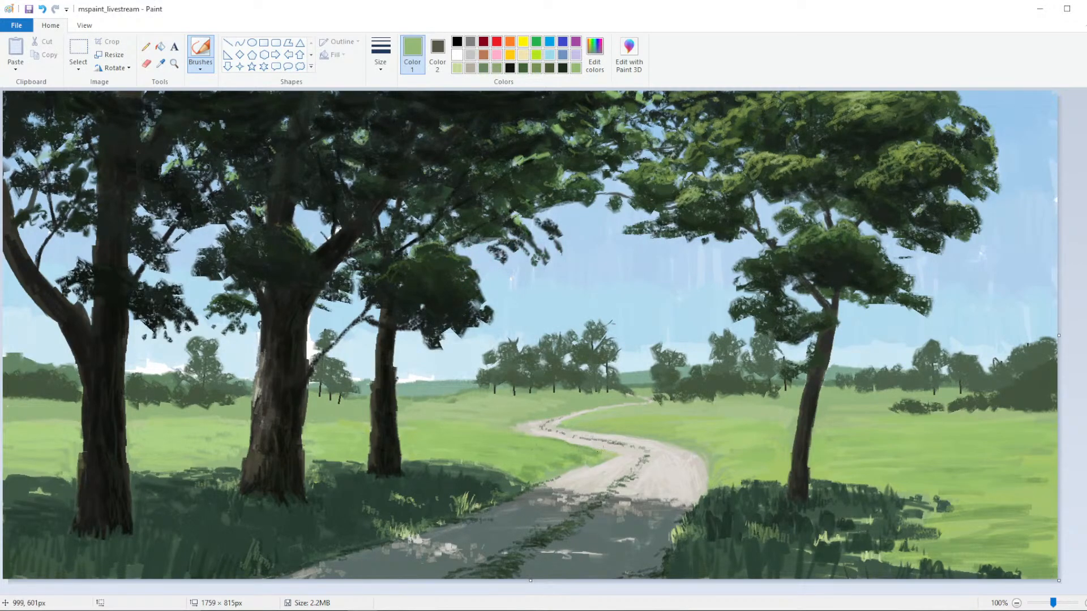
pyautogui.click(594, 54)
pyautogui.click(680, 267)
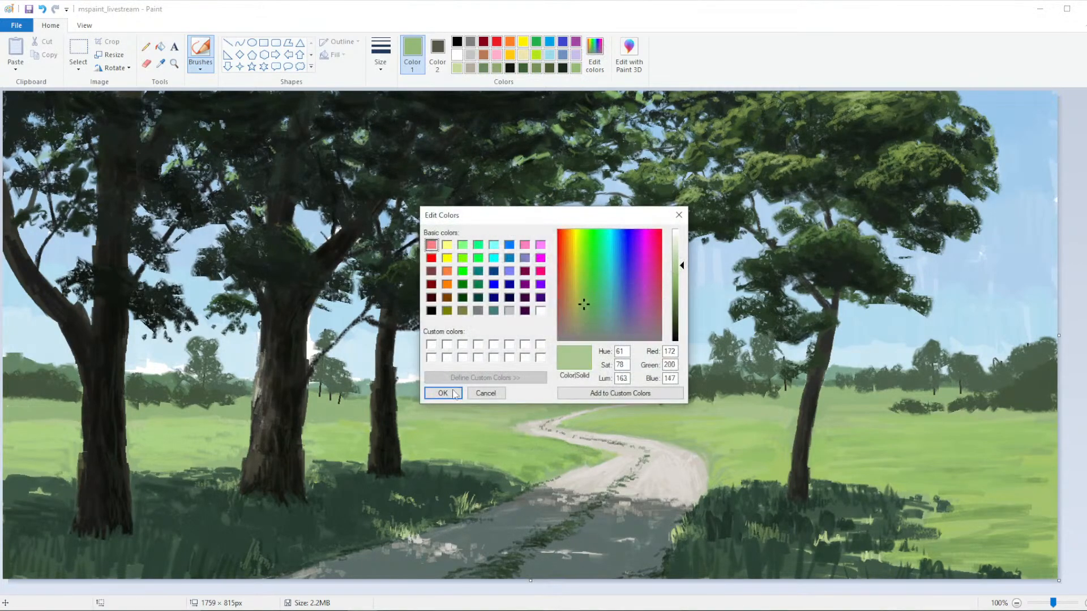
pyautogui.click(442, 392)
# Choose the third brush thickness, warm the green to red 183, green 204, blue 142, and stroke the meadow just left of the road's bend
pyautogui.click(200, 59)
pyautogui.click(381, 57)
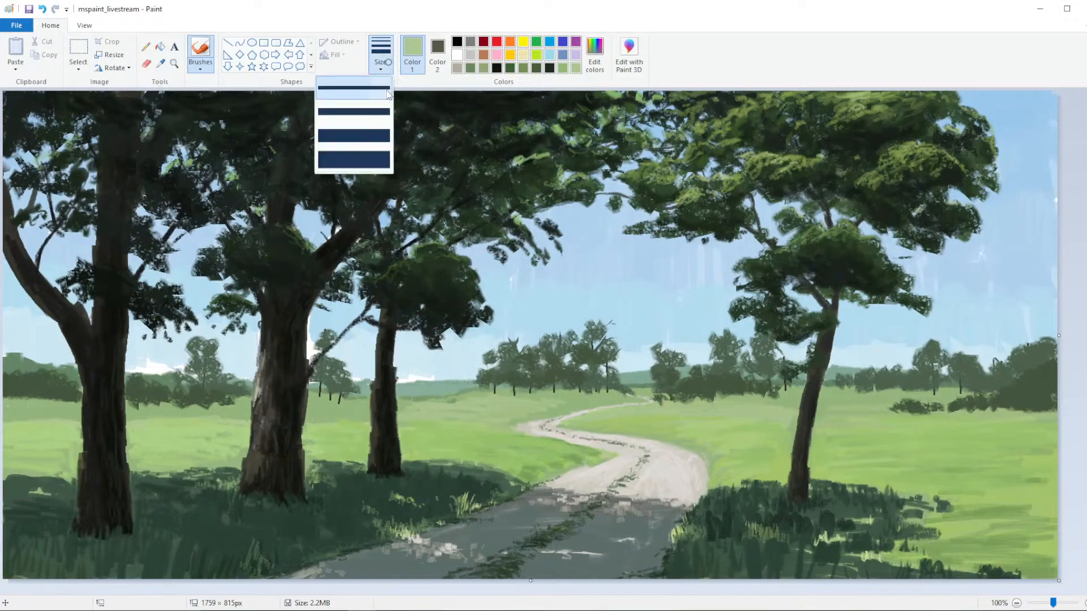
pyautogui.click(353, 136)
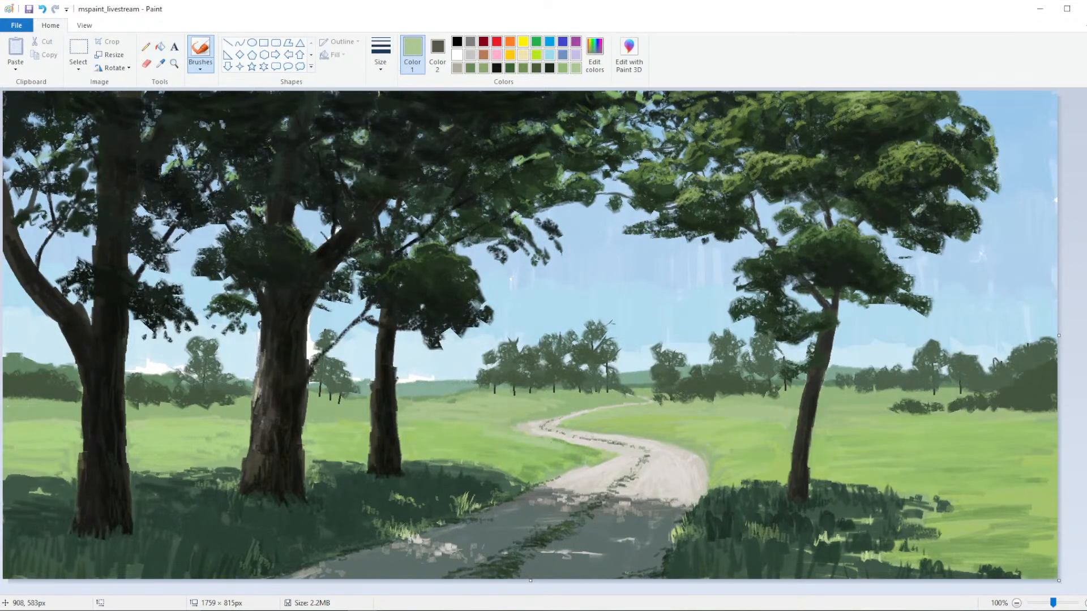
pyautogui.click(595, 52)
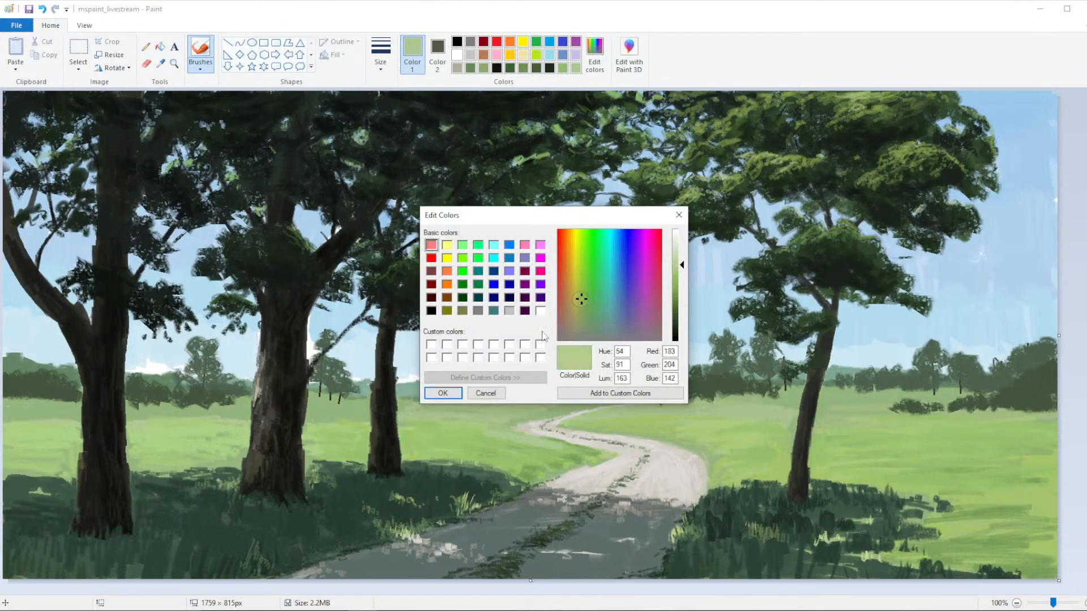
pyautogui.click(442, 393)
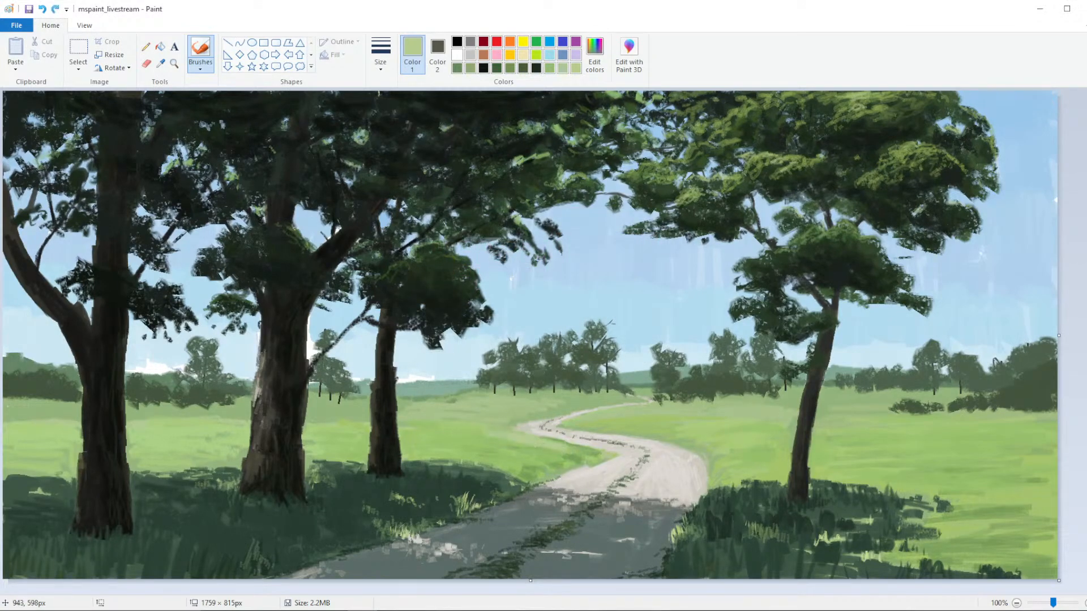
pyautogui.click(380, 52)
pyautogui.moveTo(565, 445); pyautogui.dragTo(587, 453)
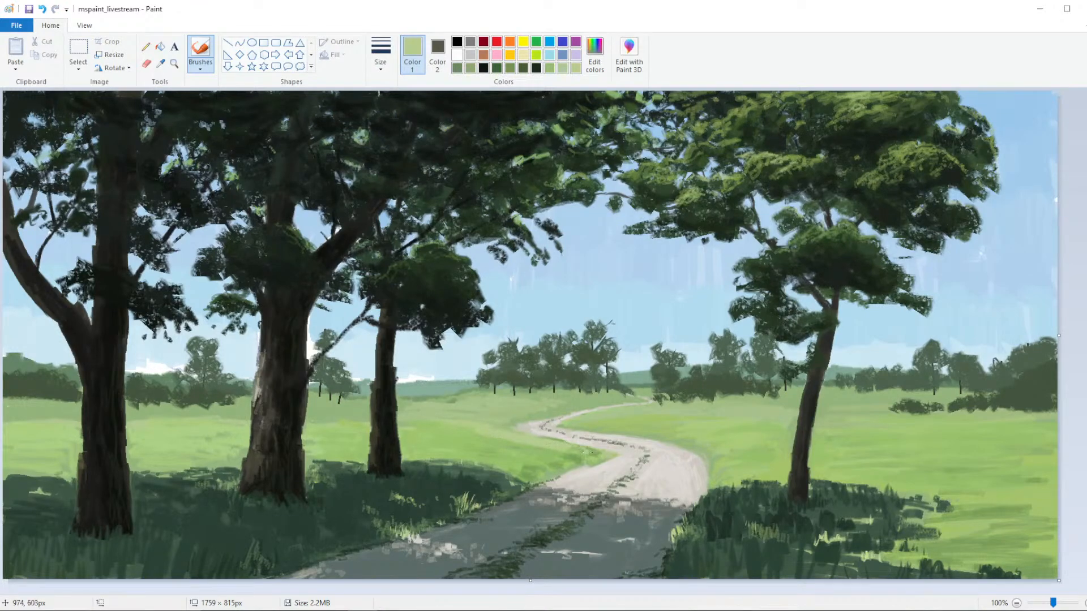
# Change the color to a saturated green, red 141, green 182, blue 67, and add grass strokes left of the road's bend
pyautogui.click(595, 53)
pyautogui.click(581, 297)
pyautogui.click(582, 290)
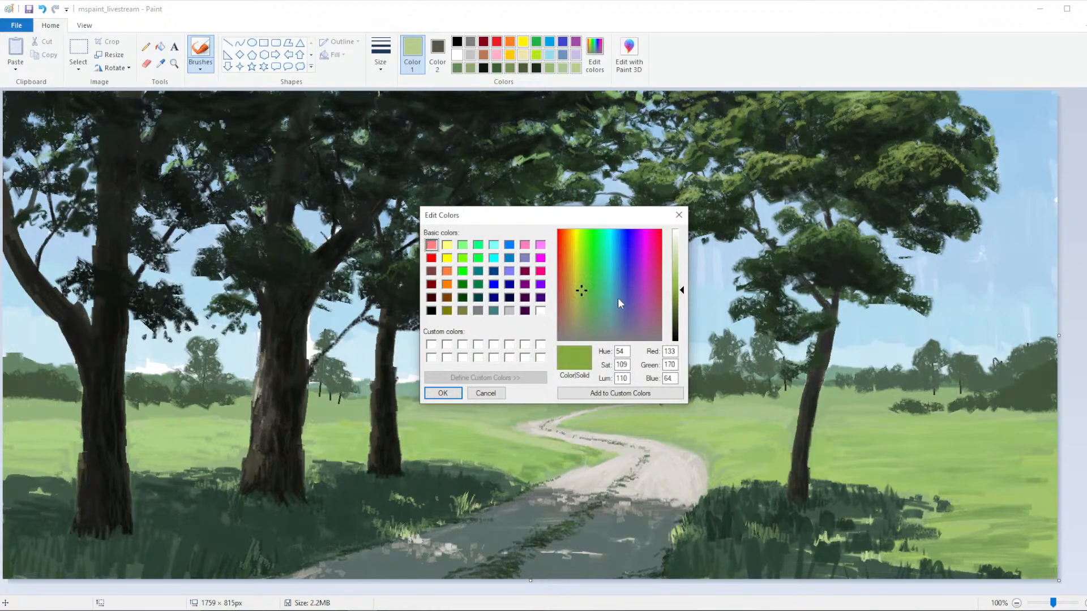
pyautogui.click(681, 295)
pyautogui.click(444, 392)
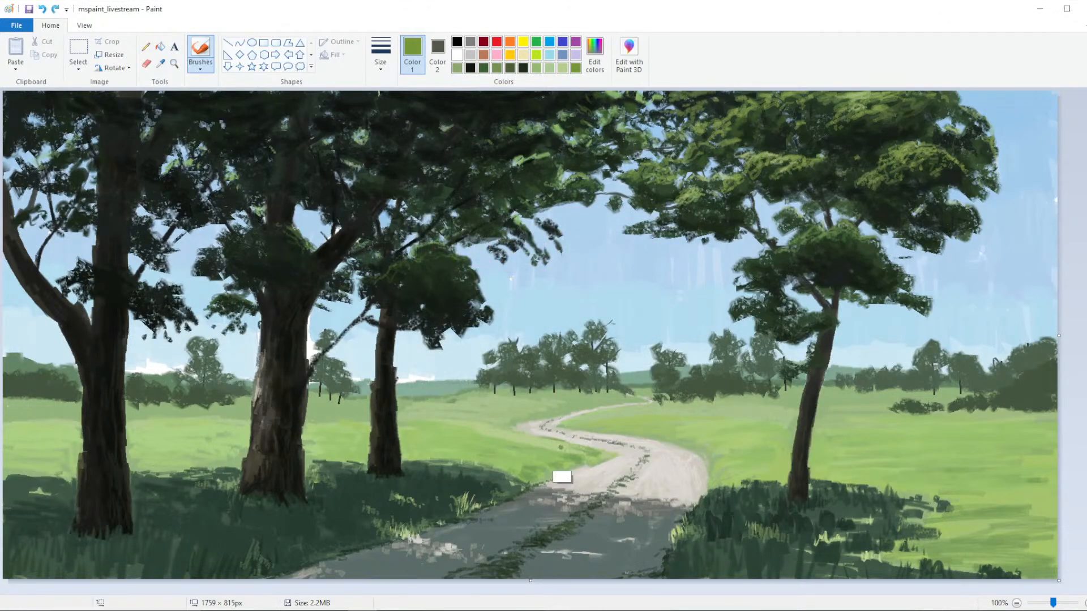
pyautogui.click(594, 54)
pyautogui.click(679, 289)
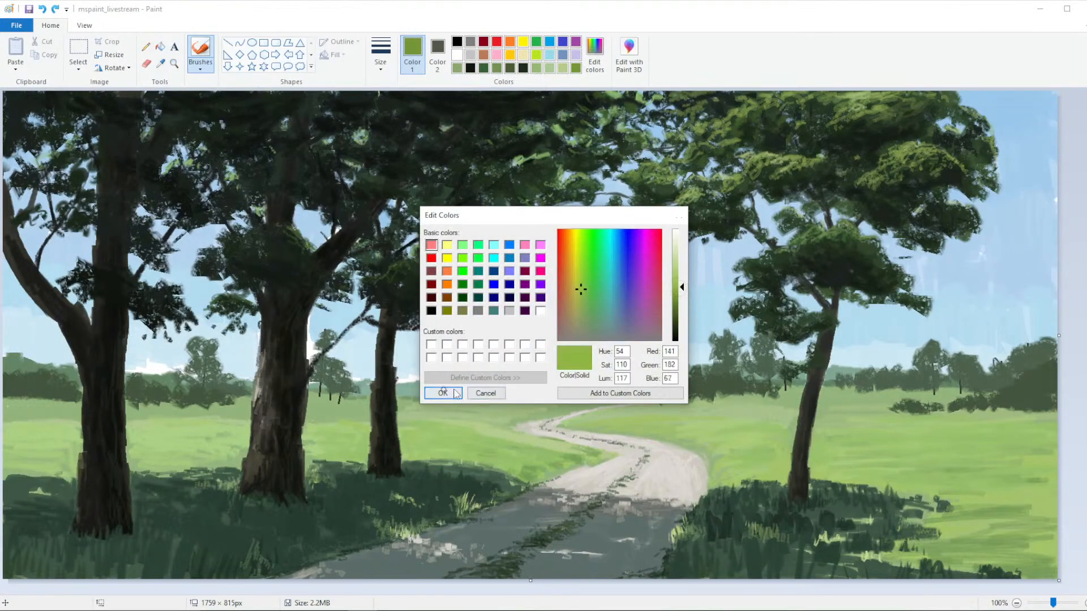
pyautogui.click(443, 393)
pyautogui.moveTo(560, 450)
pyautogui.mouseDown()
pyautogui.moveTo(510, 442)
pyautogui.moveTo(522, 434)
pyautogui.mouseUp()
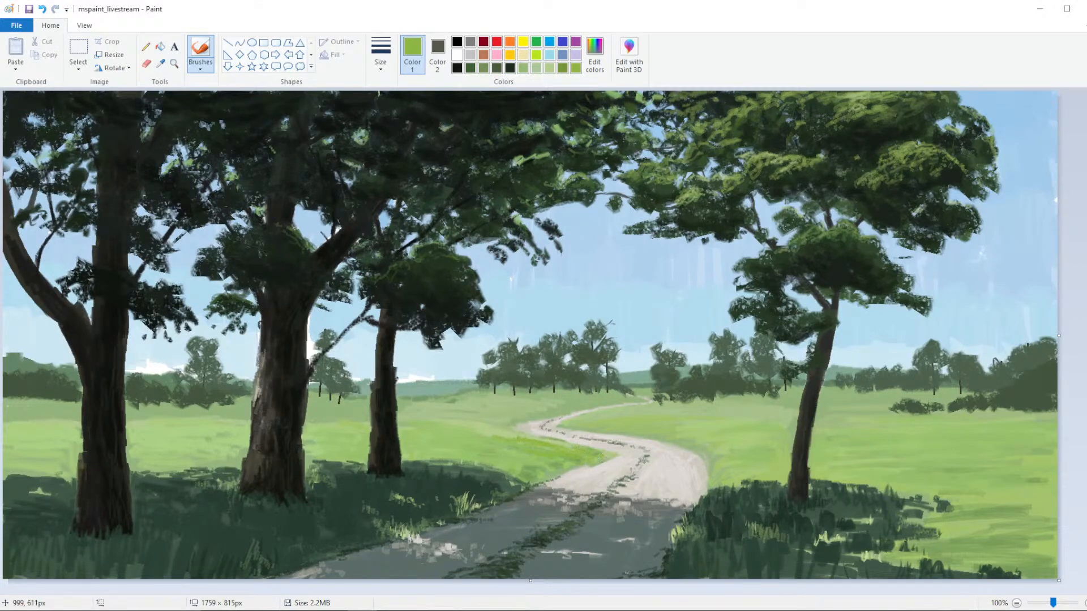
# Lighten the saturated green and paint grass strokes across the sunlit meadow between the left trees and the road
pyautogui.click(601, 73)
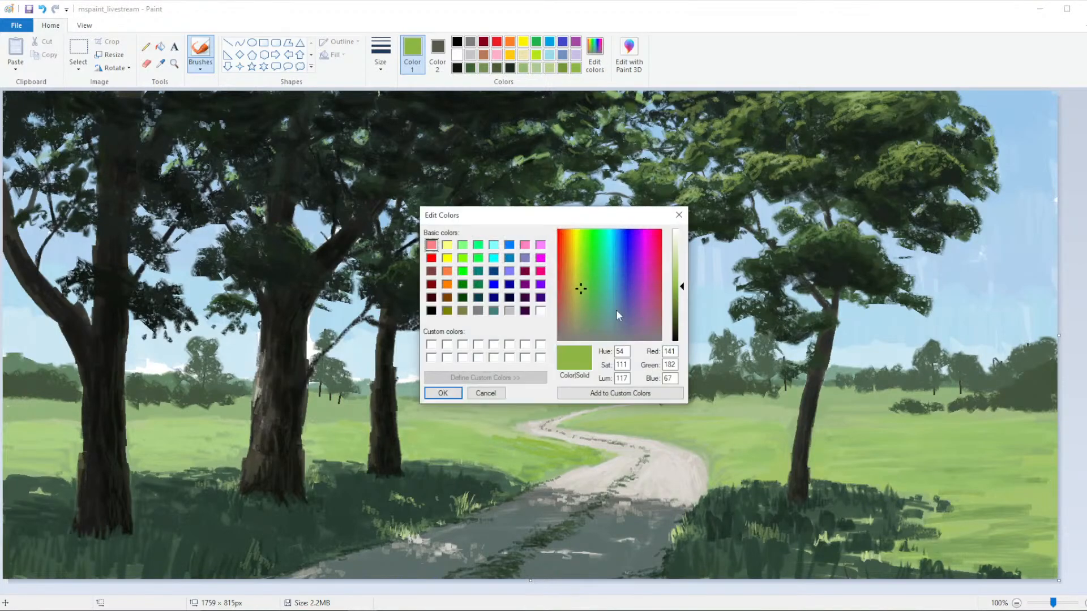
pyautogui.click(680, 270)
pyautogui.click(443, 392)
pyautogui.moveTo(534, 445)
pyautogui.mouseDown()
pyautogui.moveTo(507, 444)
pyautogui.moveTo(561, 456)
pyautogui.moveTo(549, 460)
pyautogui.mouseUp()
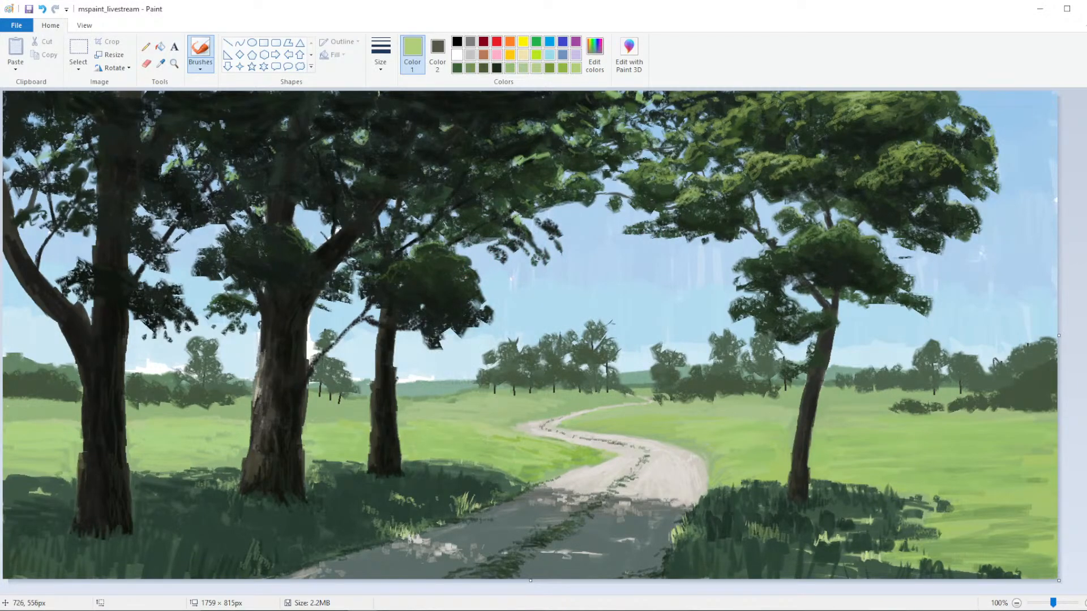
pyautogui.moveTo(345, 423); pyautogui.dragTo(324, 420)
pyautogui.moveTo(453, 441)
pyautogui.mouseDown()
pyautogui.moveTo(503, 437)
pyautogui.moveTo(538, 468)
pyautogui.moveTo(572, 454)
pyautogui.mouseUp()
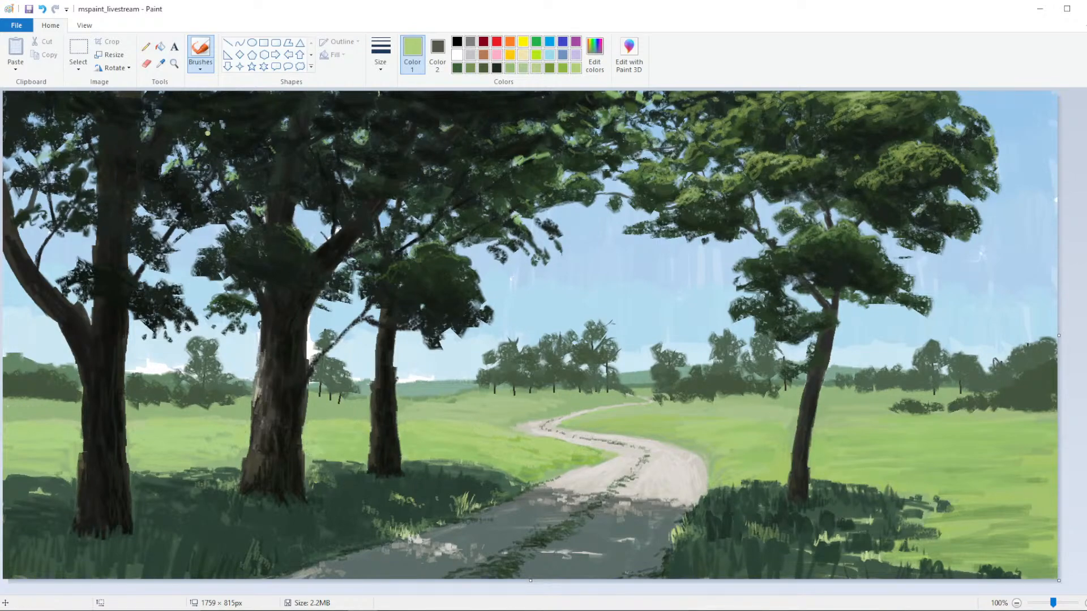
# Touch up the edges of the two leftmost trunks, alternating between sampled dark bark and light meadow green
pyautogui.click(161, 63)
pyautogui.click(297, 410)
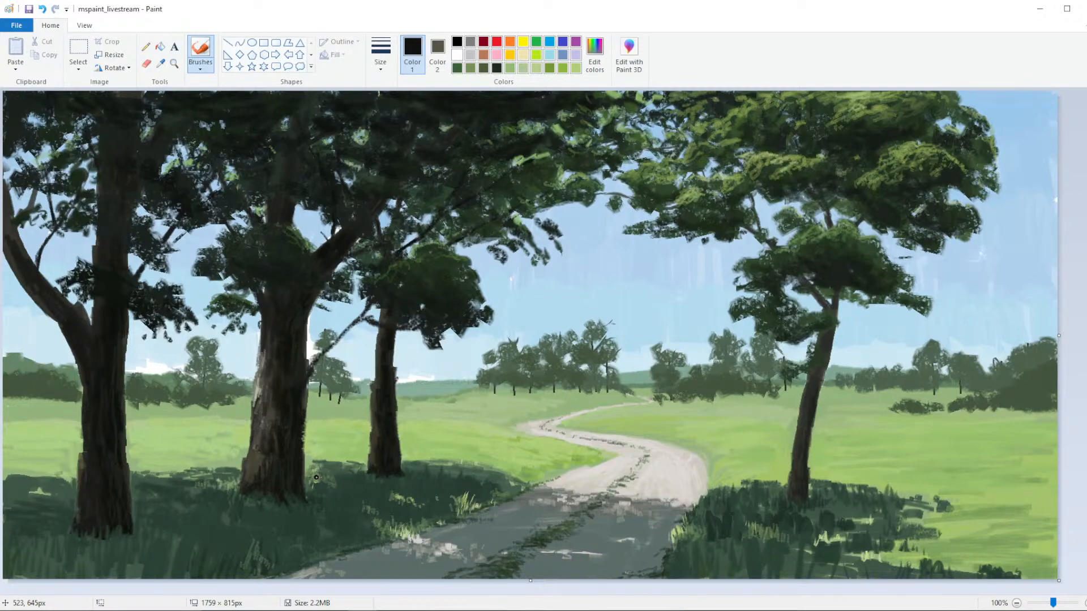
pyautogui.click(161, 63)
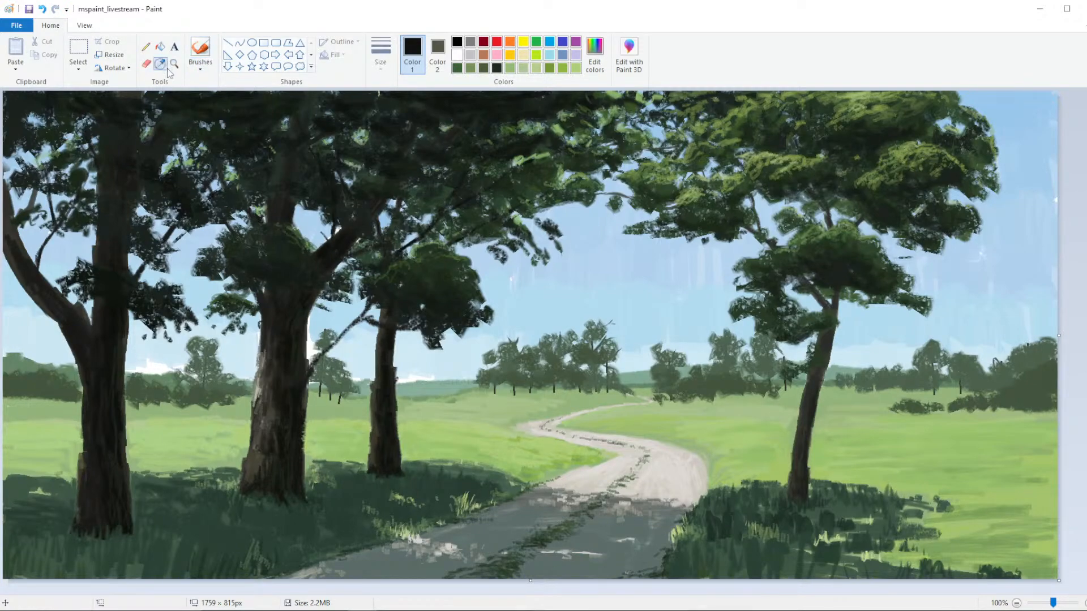
pyautogui.click(470, 428)
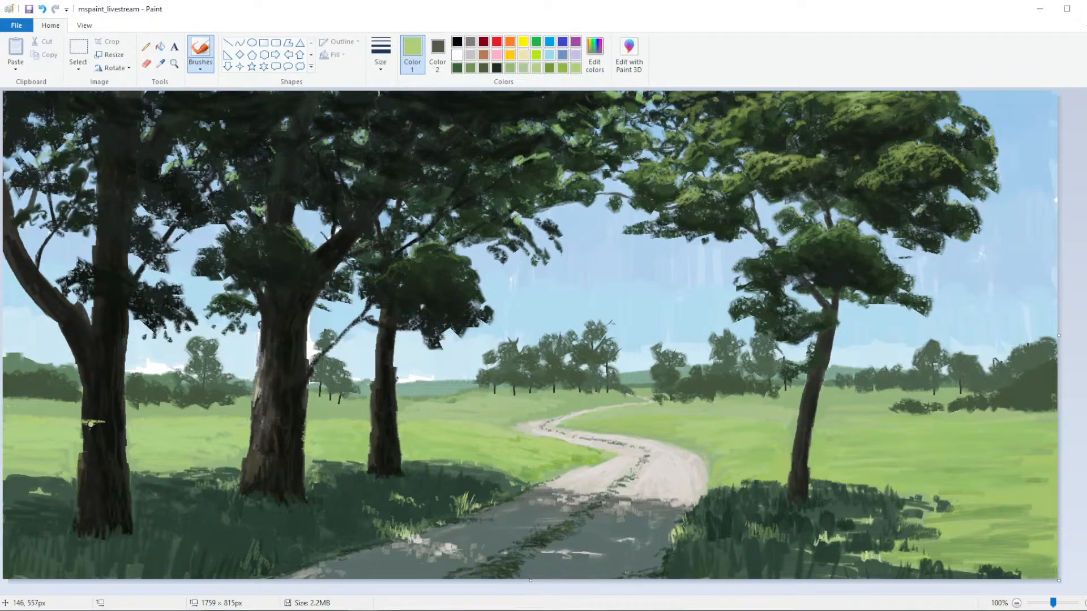
pyautogui.click(160, 62)
pyautogui.click(109, 415)
# Sample the meadow green, shift it to pale yellow (red 206, green 203, blue 134), and add strokes to the meadow right of the winding road
pyautogui.click(160, 63)
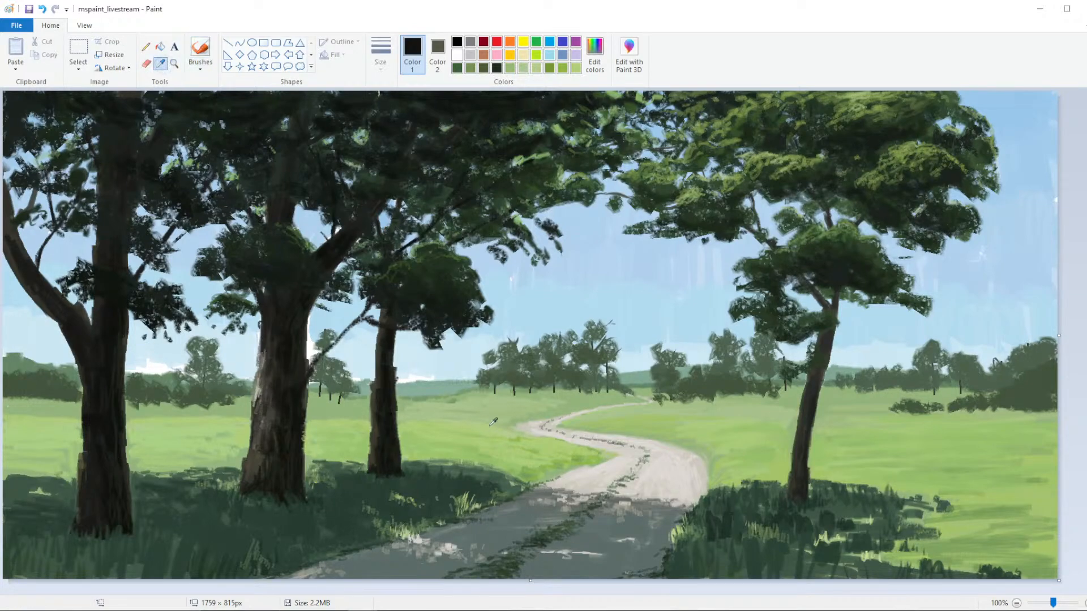
pyautogui.click(547, 443)
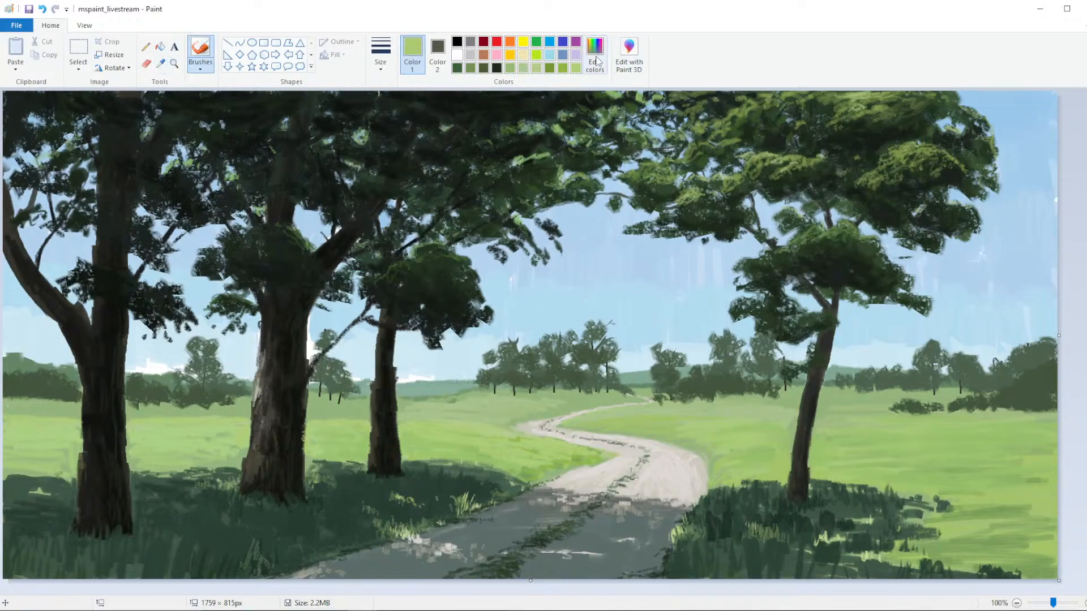
pyautogui.click(596, 58)
pyautogui.click(577, 290)
pyautogui.click(682, 266)
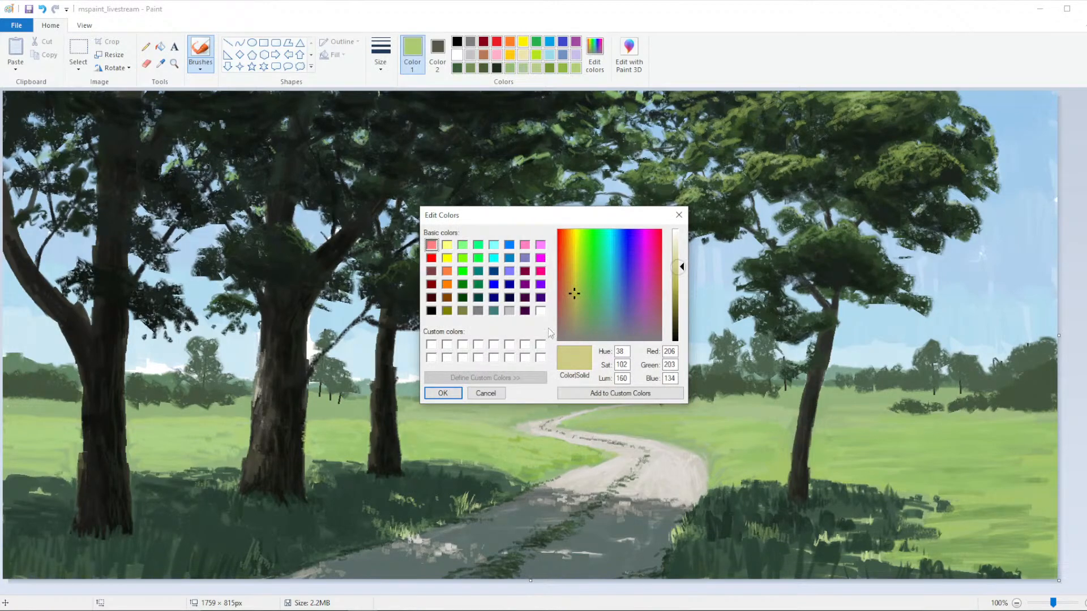
pyautogui.click(444, 393)
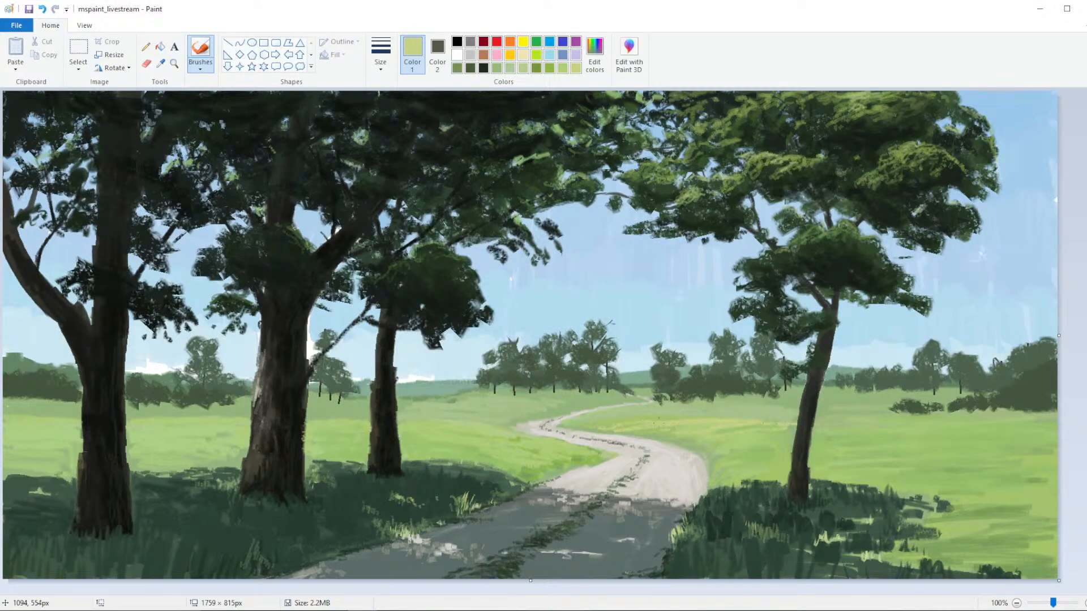
# Mute the pale yellow to red 192, green 194, blue 146 and add soft strokes across the meadow right of the road
pyautogui.click(595, 55)
pyautogui.click(576, 310)
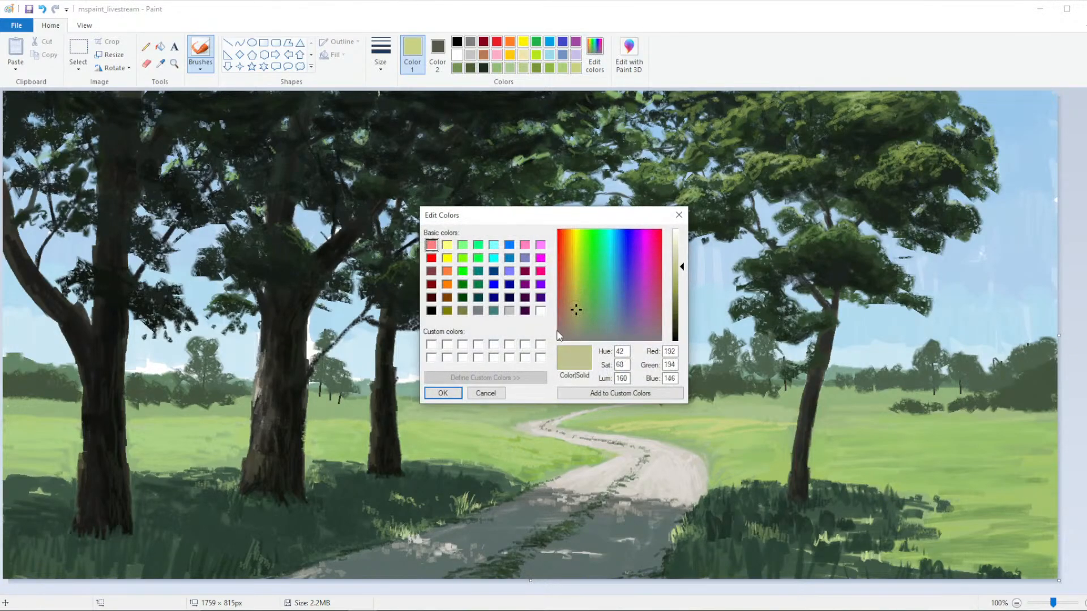
pyautogui.click(442, 393)
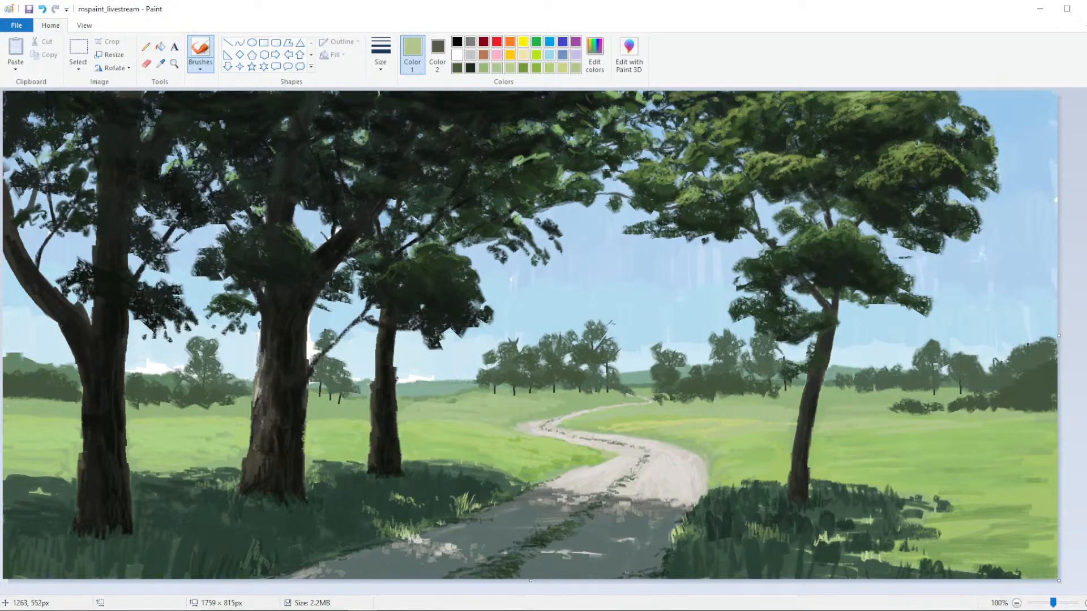
pyautogui.moveTo(1033, 421); pyautogui.dragTo(1046, 424)
# Change the color to red 157, green 194, blue 120, then lighten it and paint pale grass strokes in the meadow right of the road
pyautogui.click(594, 54)
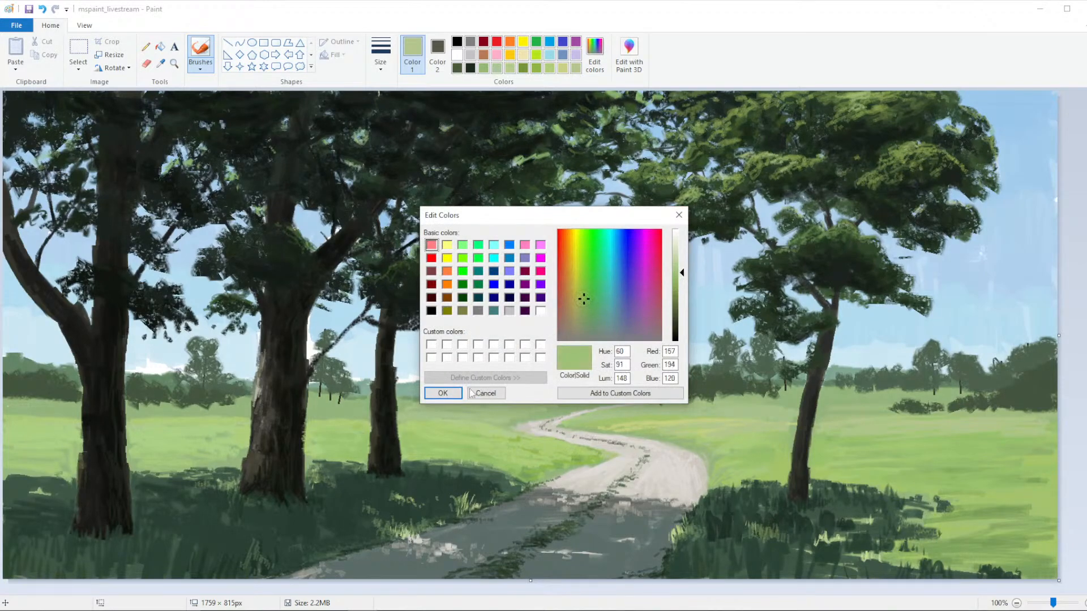
pyautogui.click(443, 393)
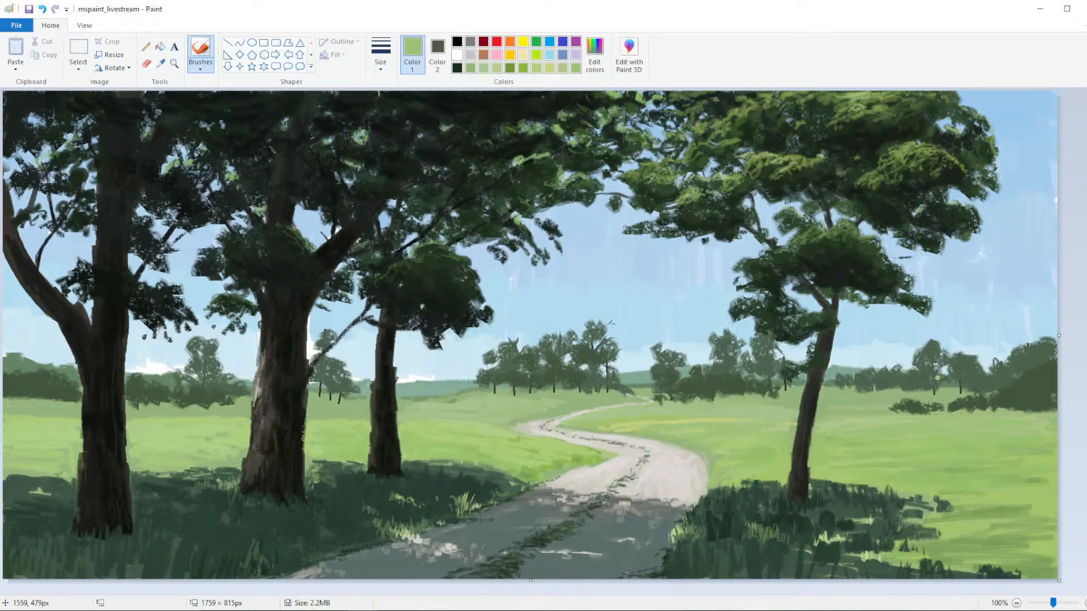
pyautogui.click(595, 53)
pyautogui.click(690, 256)
pyautogui.click(443, 393)
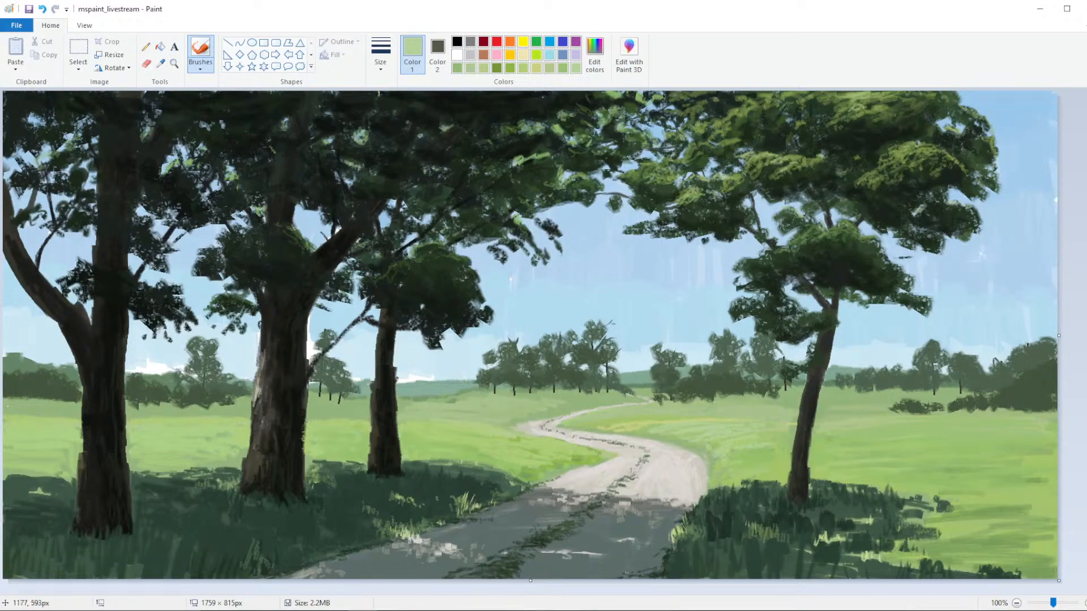
# Sample the dark bark, lighten it to red 89, green 88, blue 62, and paint a slender trunk beside the distant bend of the road
pyautogui.click(161, 63)
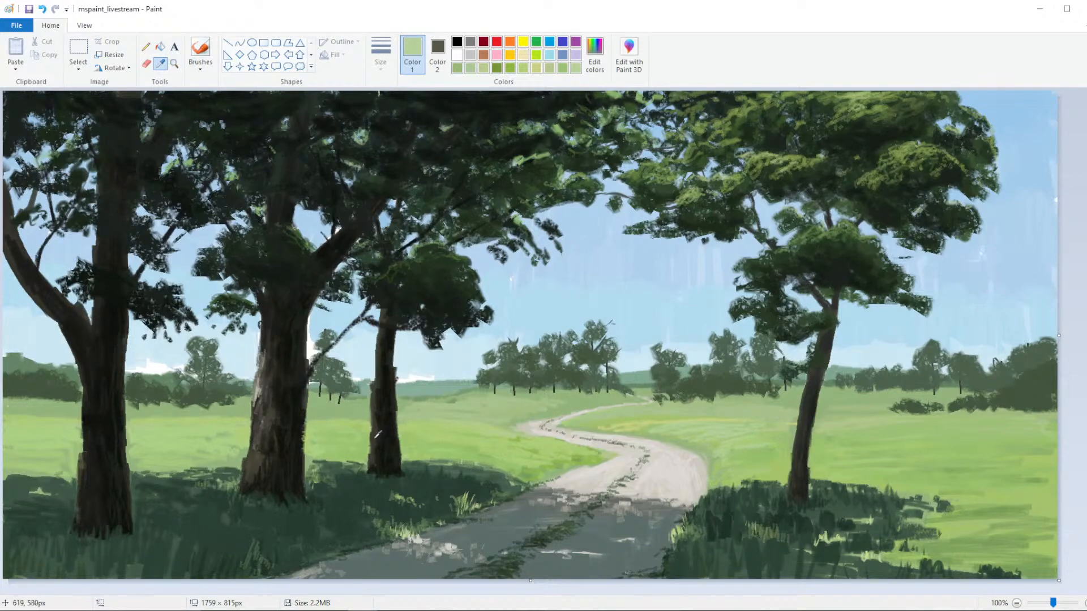
pyautogui.click(378, 434)
pyautogui.click(594, 56)
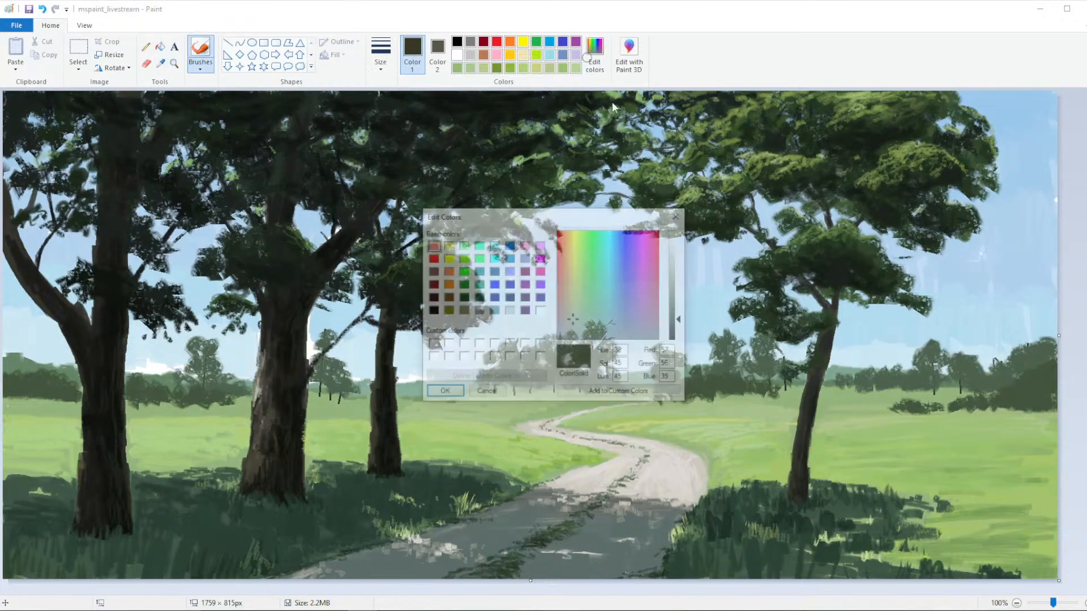
pyautogui.moveTo(684, 320); pyautogui.dragTo(684, 308)
pyautogui.click(440, 391)
pyautogui.moveTo(634, 405); pyautogui.dragTo(629, 377)
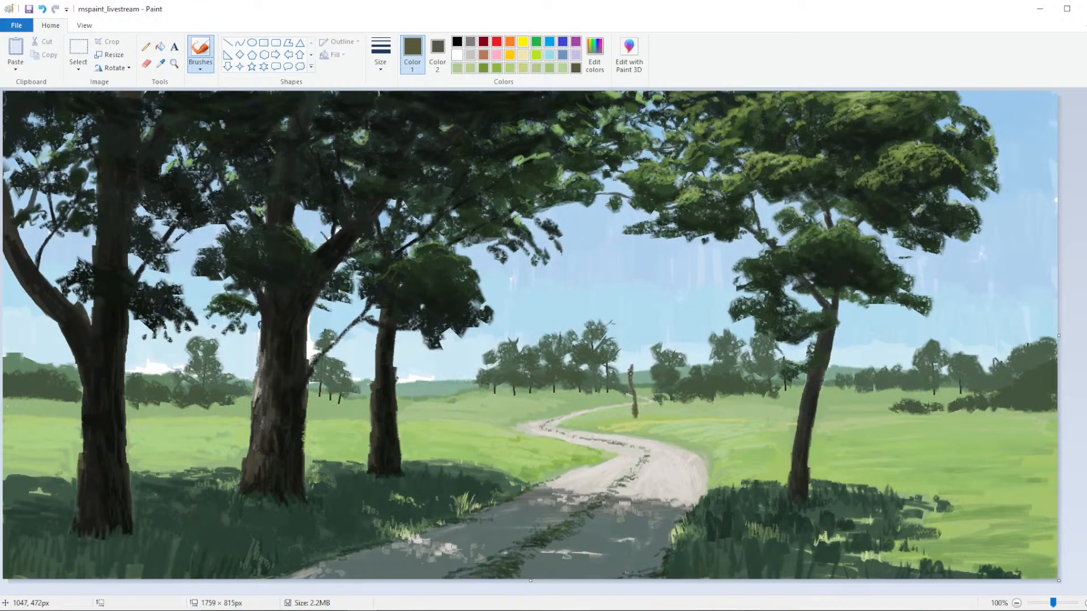
# Darken the brown slightly, extend the slender trunk upward, and paint its forked bare branches against the sky
pyautogui.click(594, 54)
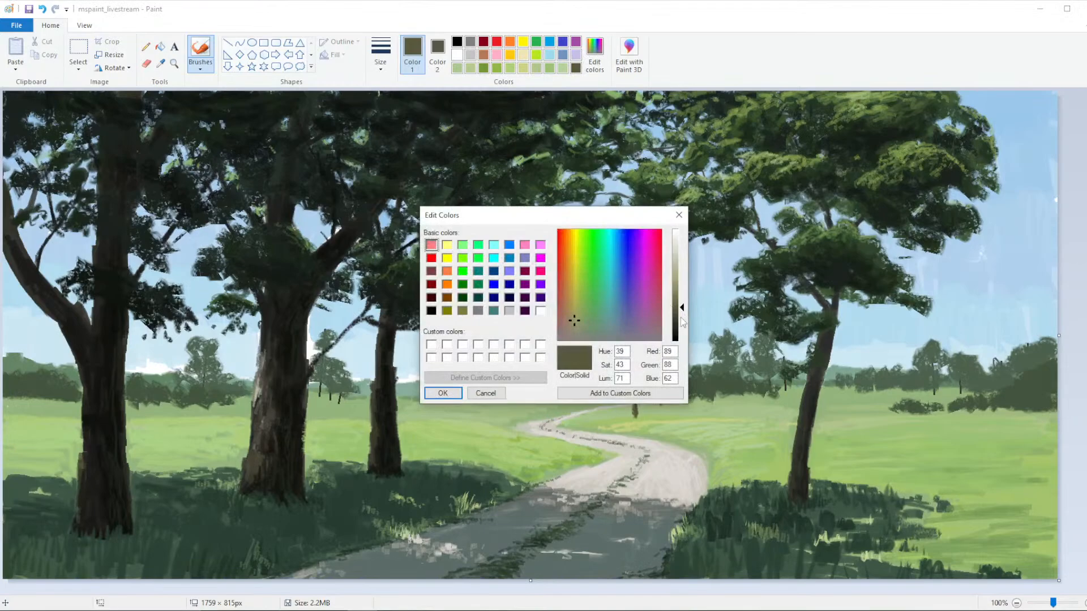
pyautogui.click(485, 393)
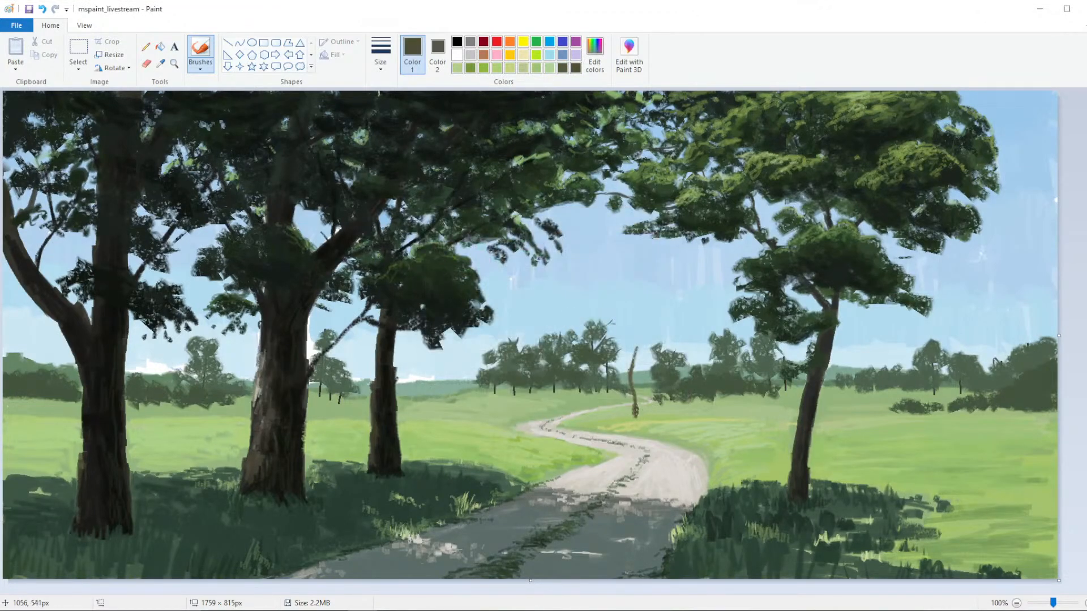
pyautogui.moveTo(631, 388)
pyautogui.mouseDown()
pyautogui.moveTo(627, 350)
pyautogui.moveTo(638, 339)
pyautogui.moveTo(629, 359)
pyautogui.moveTo(610, 310)
pyautogui.mouseUp()
pyautogui.moveTo(635, 352)
pyautogui.mouseDown()
pyautogui.moveTo(643, 313)
pyautogui.moveTo(592, 302)
pyautogui.mouseUp()
pyautogui.moveTo(651, 324)
pyautogui.mouseDown()
pyautogui.moveTo(672, 293)
pyautogui.moveTo(641, 316)
pyautogui.moveTo(611, 309)
pyautogui.moveTo(633, 288)
pyautogui.mouseUp()
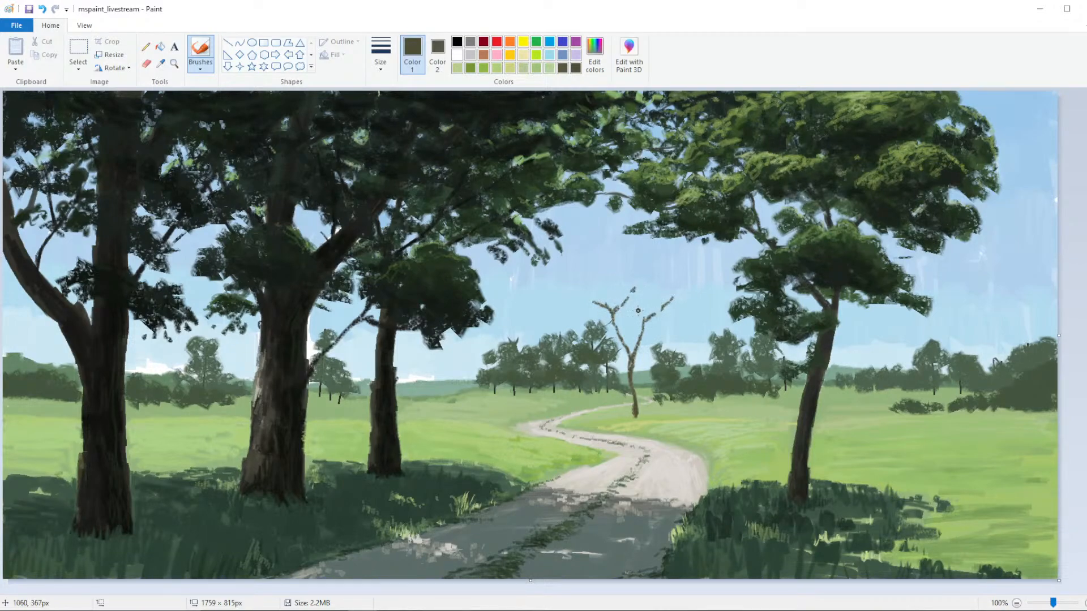
# Sample the dark foliage green, lighten it to red 56, green 78, blue 52, and paint leaf clusters over the slender tree's branches
pyautogui.click(161, 63)
pyautogui.click(445, 274)
pyautogui.click(595, 54)
pyautogui.moveTo(682, 322); pyautogui.dragTo(682, 310)
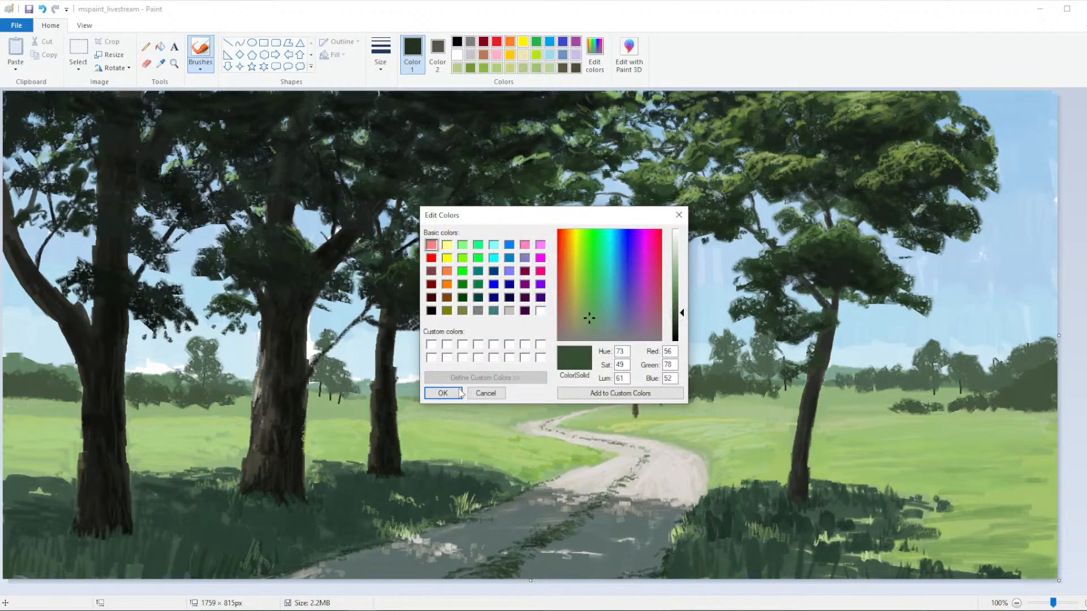
pyautogui.click(443, 393)
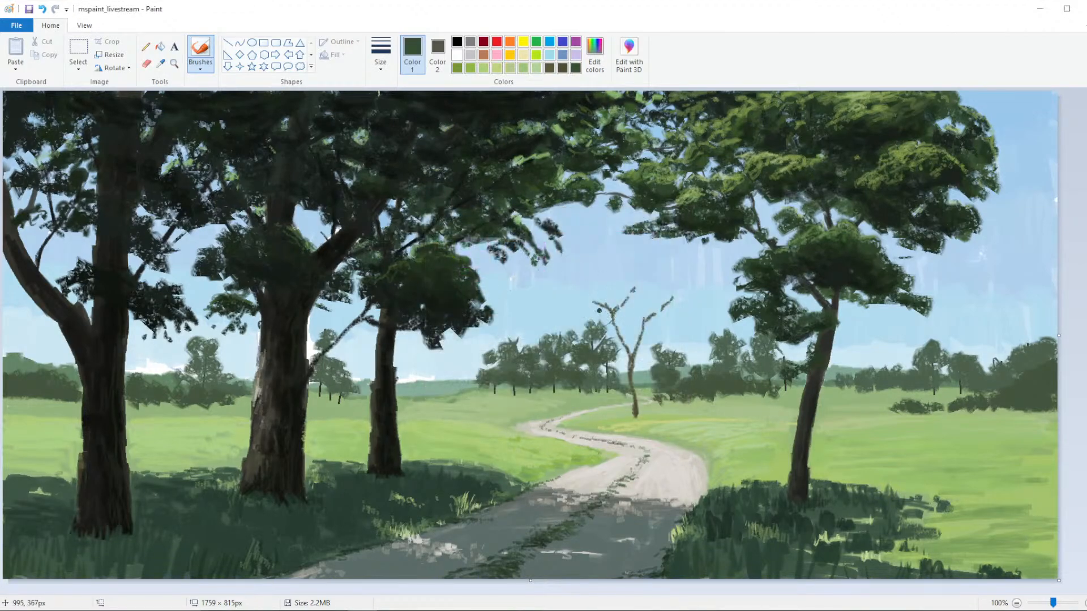
pyautogui.moveTo(599, 311)
pyautogui.mouseDown()
pyautogui.moveTo(593, 293)
pyautogui.moveTo(607, 296)
pyautogui.moveTo(600, 314)
pyautogui.moveTo(616, 321)
pyautogui.moveTo(620, 295)
pyautogui.moveTo(639, 289)
pyautogui.moveTo(626, 302)
pyautogui.moveTo(630, 293)
pyautogui.moveTo(630, 323)
pyautogui.moveTo(648, 337)
pyautogui.moveTo(644, 323)
pyautogui.moveTo(623, 352)
pyautogui.moveTo(618, 331)
pyautogui.moveTo(666, 306)
pyautogui.moveTo(648, 310)
pyautogui.moveTo(659, 314)
pyautogui.moveTo(645, 294)
pyautogui.moveTo(635, 308)
pyautogui.moveTo(642, 368)
pyautogui.moveTo(627, 365)
pyautogui.moveTo(648, 362)
pyautogui.moveTo(643, 339)
pyautogui.moveTo(661, 323)
pyautogui.moveTo(650, 294)
pyautogui.mouseUp()
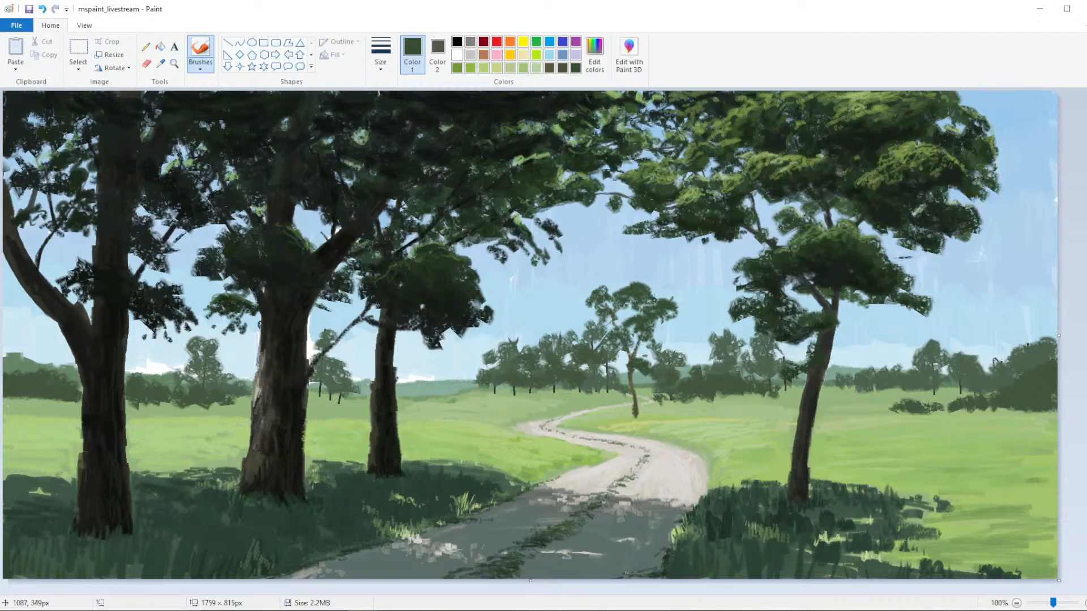
pyautogui.moveTo(620, 317)
pyautogui.mouseDown()
pyautogui.moveTo(606, 326)
pyautogui.moveTo(631, 337)
pyautogui.moveTo(605, 339)
pyautogui.moveTo(645, 344)
pyautogui.moveTo(643, 354)
pyautogui.mouseUp()
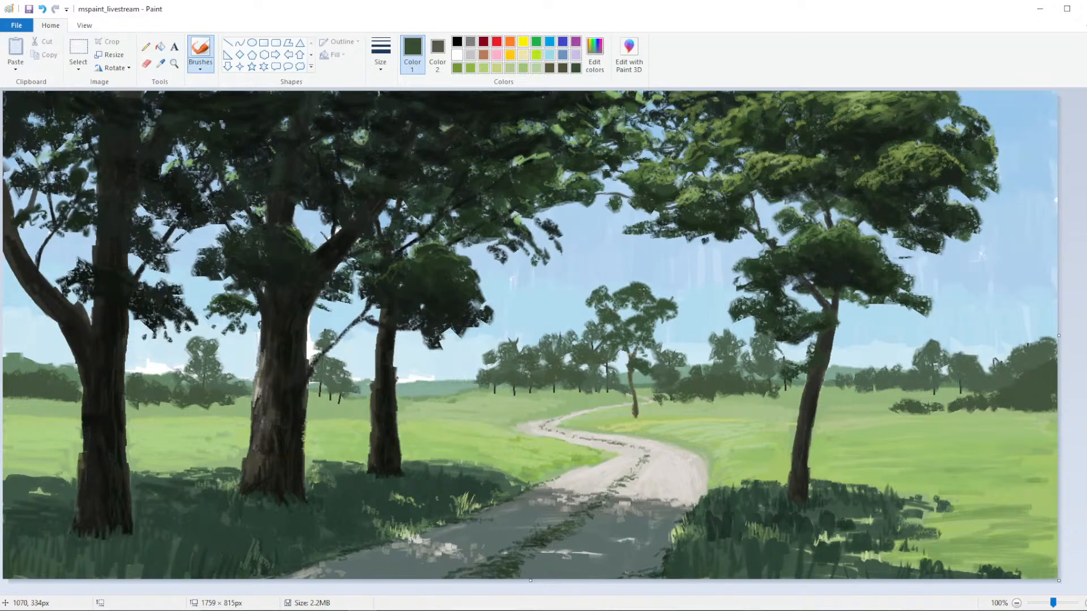
# Darken the foliage green and fill in the lower leaf clusters of the small tree by the road
pyautogui.click(594, 54)
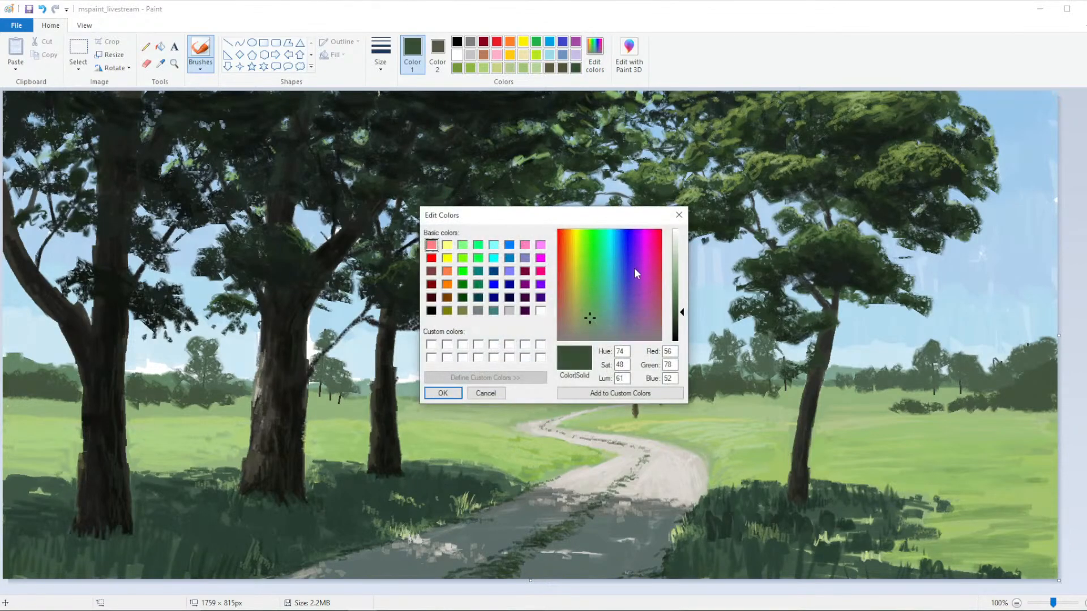
pyautogui.click(677, 323)
pyautogui.click(443, 393)
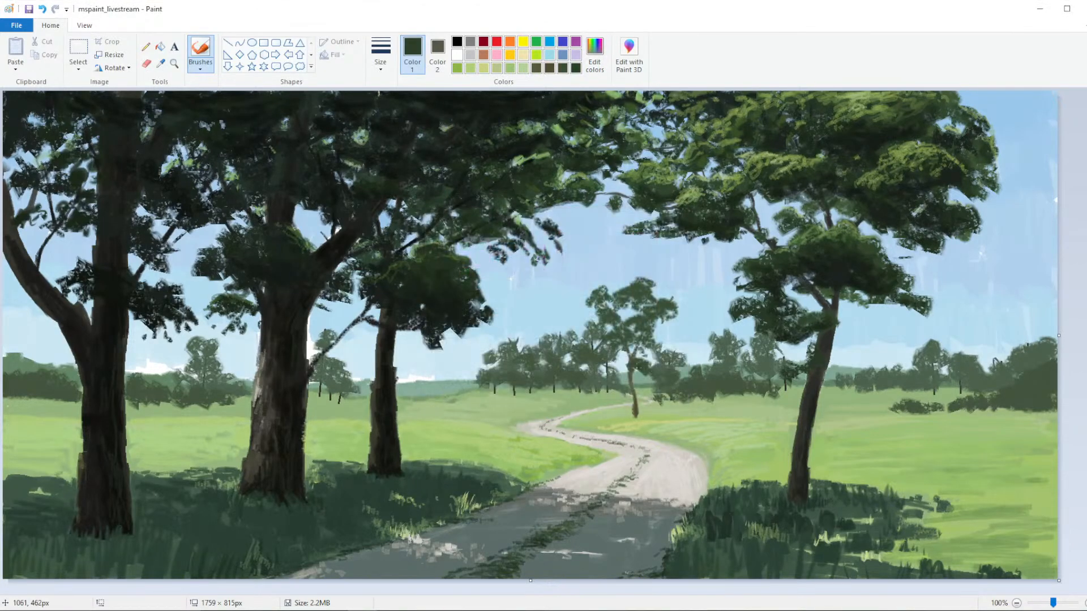
pyautogui.moveTo(638, 368)
pyautogui.mouseDown()
pyautogui.moveTo(647, 343)
pyautogui.moveTo(627, 336)
pyautogui.moveTo(645, 321)
pyautogui.moveTo(611, 323)
pyautogui.moveTo(653, 305)
pyautogui.moveTo(642, 299)
pyautogui.moveTo(652, 299)
pyautogui.moveTo(654, 343)
pyautogui.moveTo(663, 344)
pyautogui.moveTo(664, 327)
pyautogui.moveTo(622, 370)
pyautogui.moveTo(613, 350)
pyautogui.moveTo(616, 362)
pyautogui.moveTo(623, 341)
pyautogui.moveTo(629, 348)
pyautogui.moveTo(607, 351)
pyautogui.moveTo(606, 325)
pyautogui.moveTo(598, 343)
pyautogui.moveTo(669, 355)
pyautogui.mouseUp()
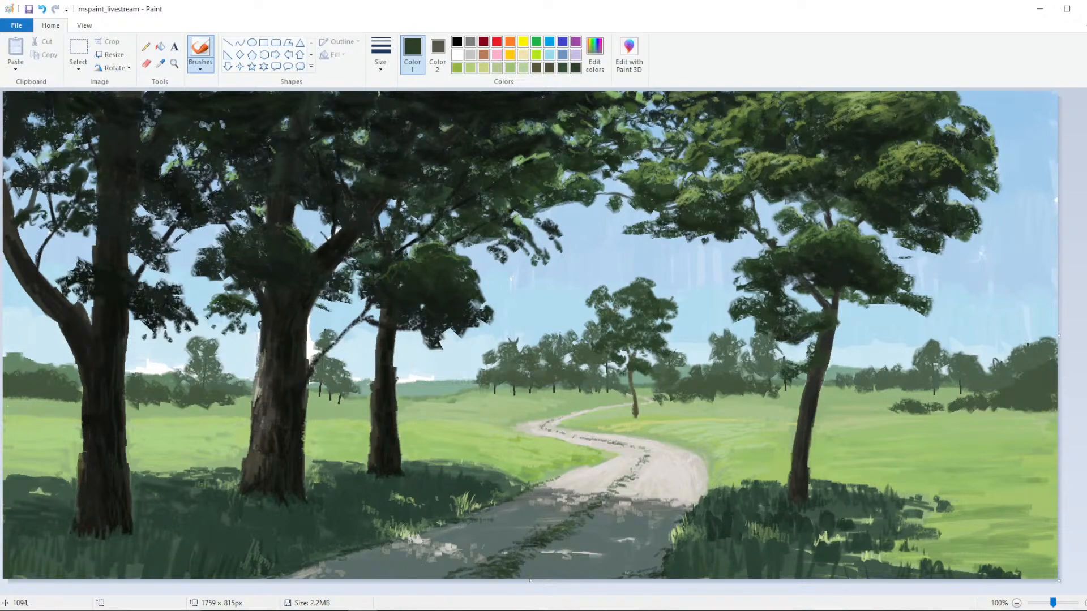
# Sample green from the small tree's crown, darken it further, and paint shadow accents in the lower foliage
pyautogui.click(161, 63)
pyautogui.click(664, 288)
pyautogui.click(161, 63)
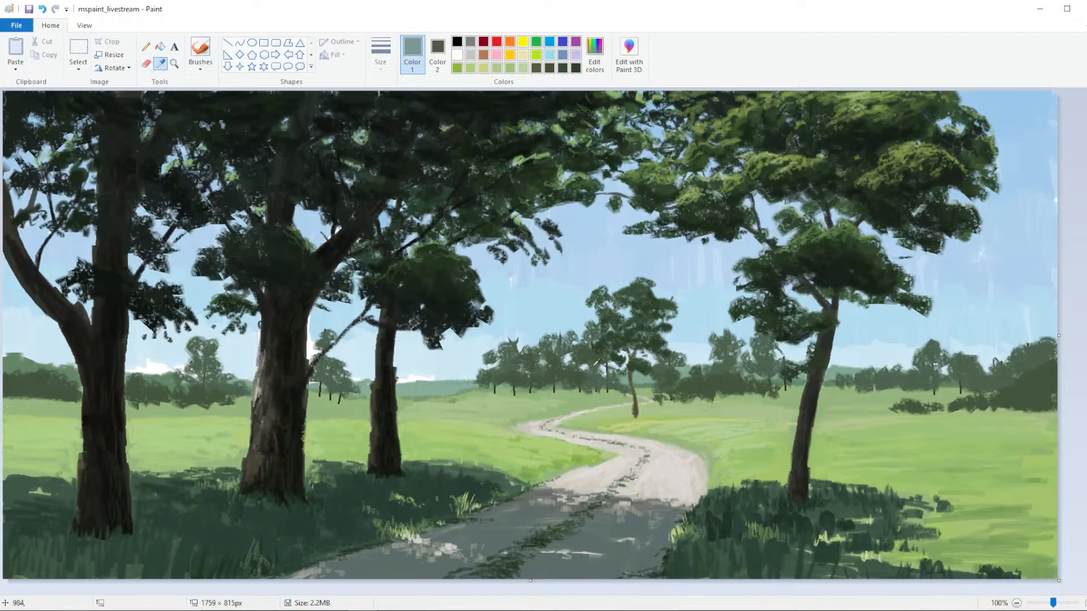
pyautogui.click(620, 356)
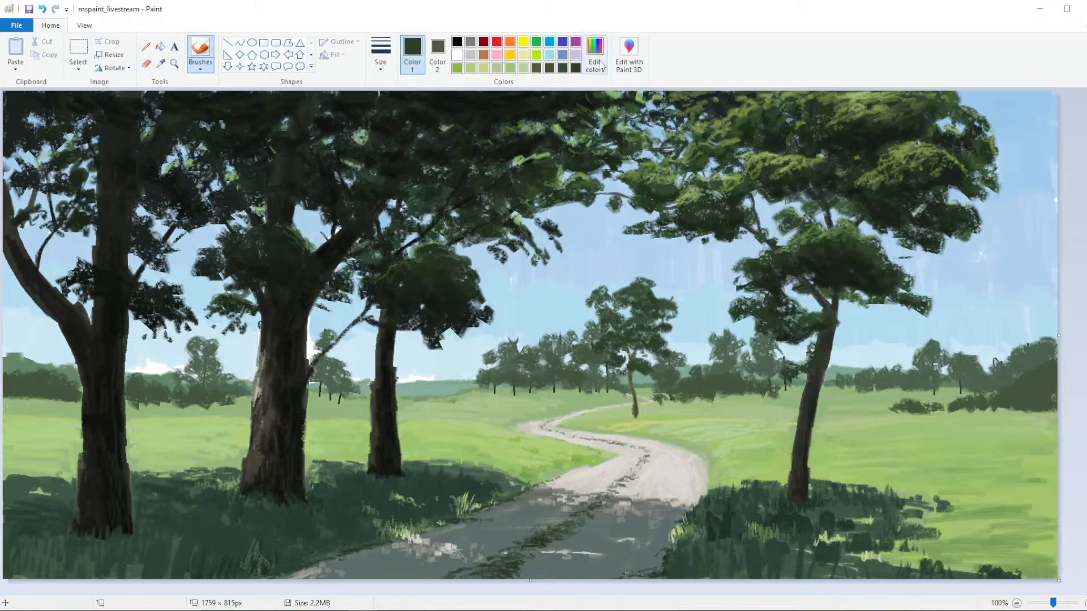
pyautogui.click(594, 53)
pyautogui.click(680, 331)
pyautogui.click(443, 393)
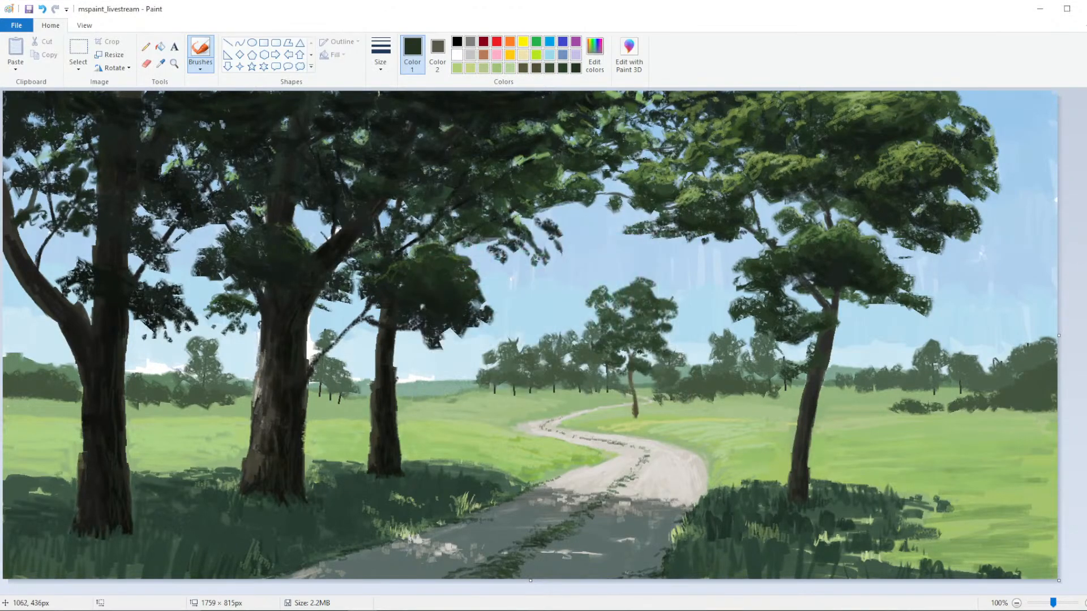
pyautogui.moveTo(631, 350)
pyautogui.mouseDown()
pyautogui.moveTo(651, 346)
pyautogui.moveTo(632, 332)
pyautogui.moveTo(648, 317)
pyautogui.moveTo(631, 301)
pyautogui.moveTo(645, 298)
pyautogui.moveTo(611, 340)
pyautogui.mouseUp()
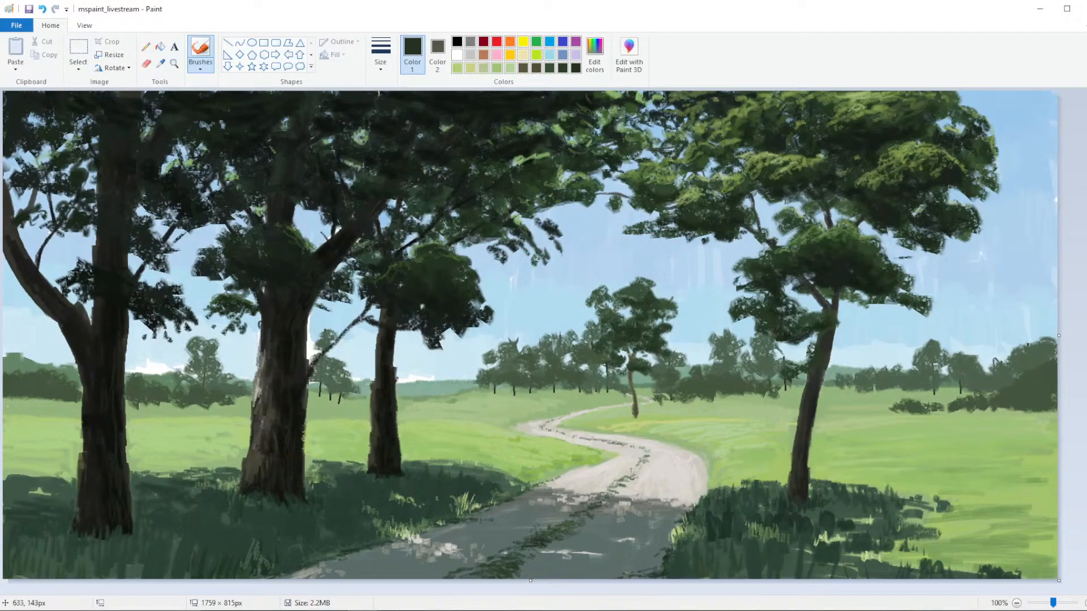
# Sample the small tree's trunk brown, darken it, choose the thinnest brush size, and stroke the trunk base
pyautogui.click(160, 63)
pyautogui.click(640, 405)
pyautogui.click(592, 59)
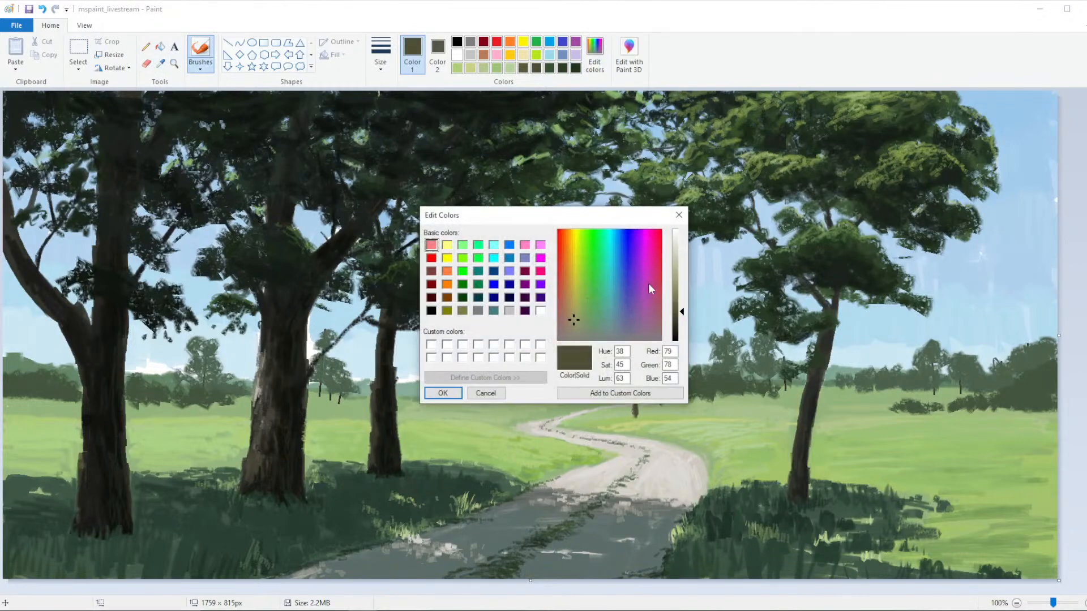
pyautogui.moveTo(676, 316); pyautogui.dragTo(676, 324)
pyautogui.click(442, 395)
pyautogui.click(383, 67)
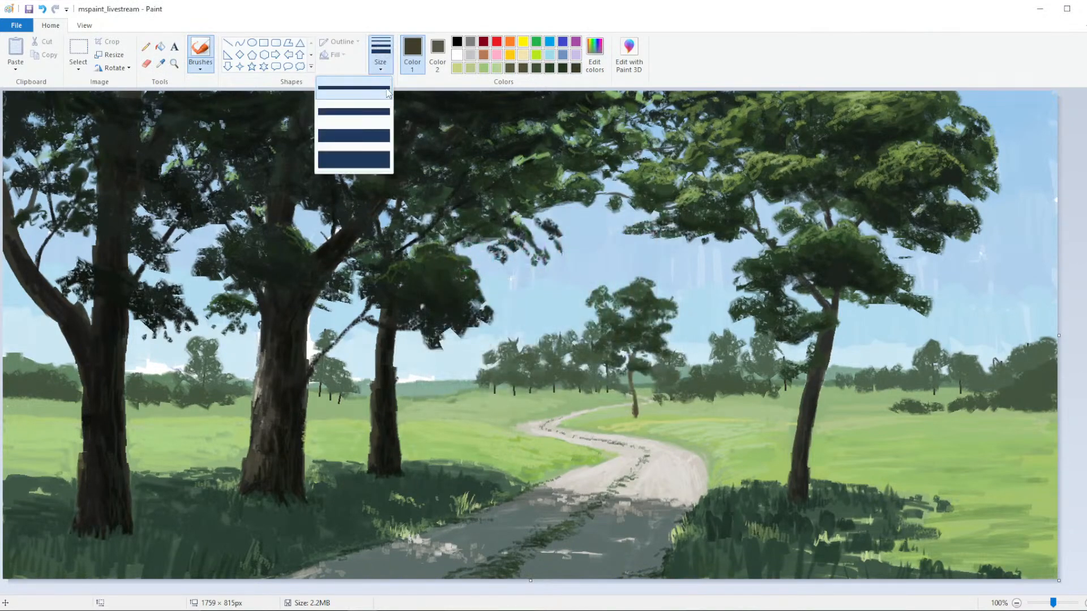
pyautogui.click(386, 96)
pyautogui.moveTo(637, 414); pyautogui.dragTo(637, 402)
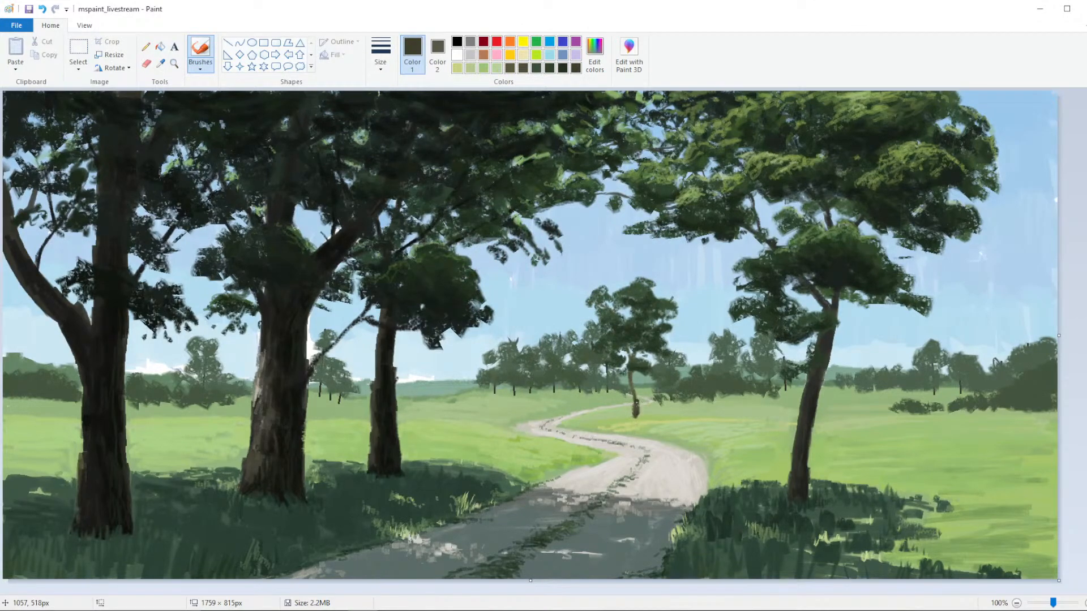
# Darken the brown to red 43, green 41, blue 30, change the brush type and size, and paint the small tree's trunk and inner branches
pyautogui.click(595, 57)
pyautogui.moveTo(679, 318); pyautogui.dragTo(678, 327)
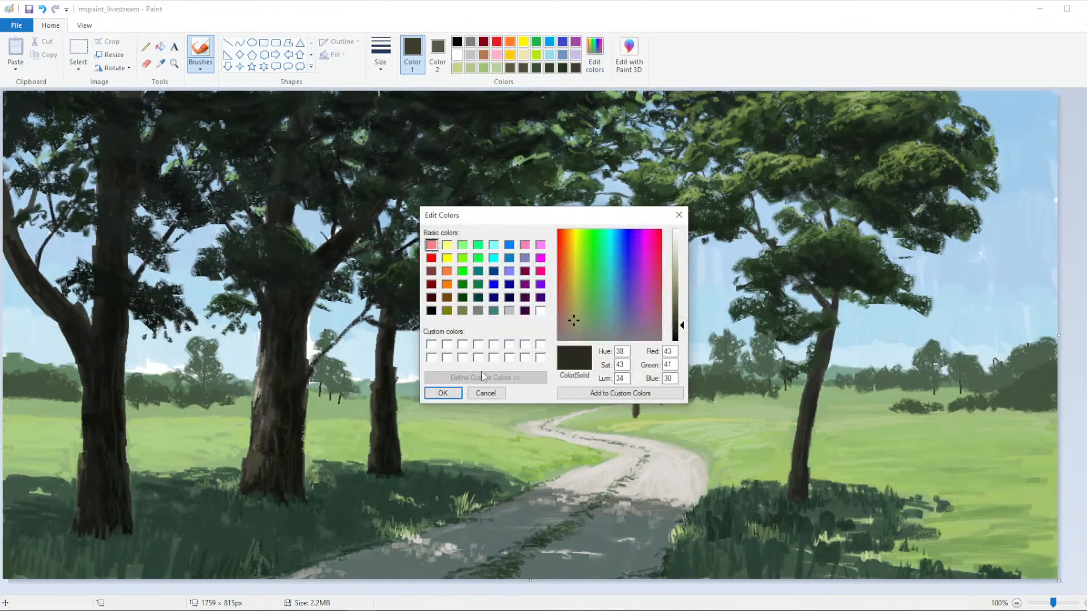
pyautogui.click(442, 393)
pyautogui.click(200, 67)
pyautogui.click(202, 110)
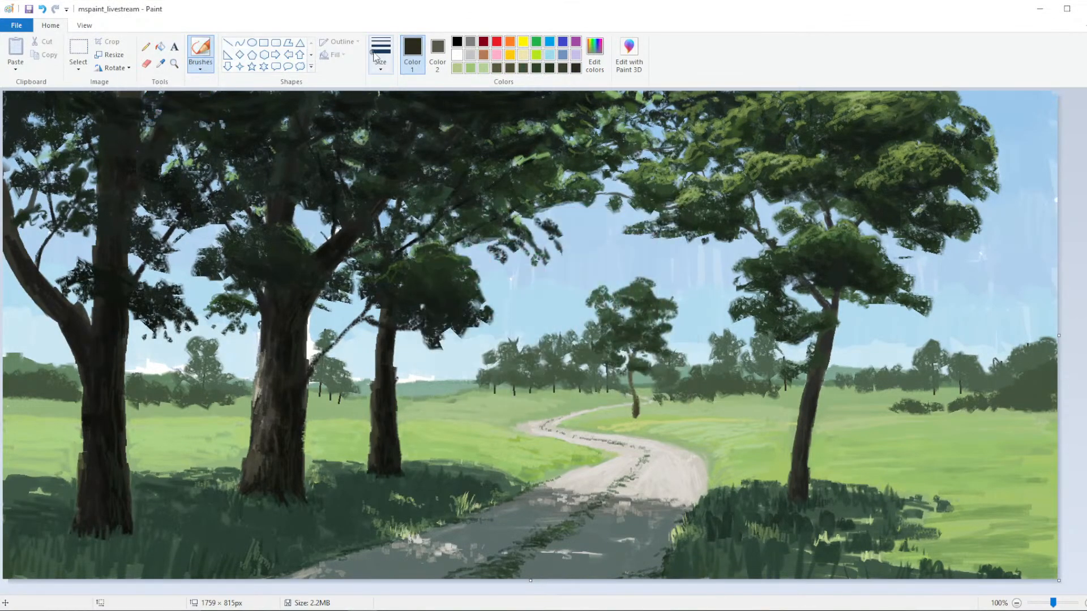
pyautogui.click(380, 57)
pyautogui.click(412, 135)
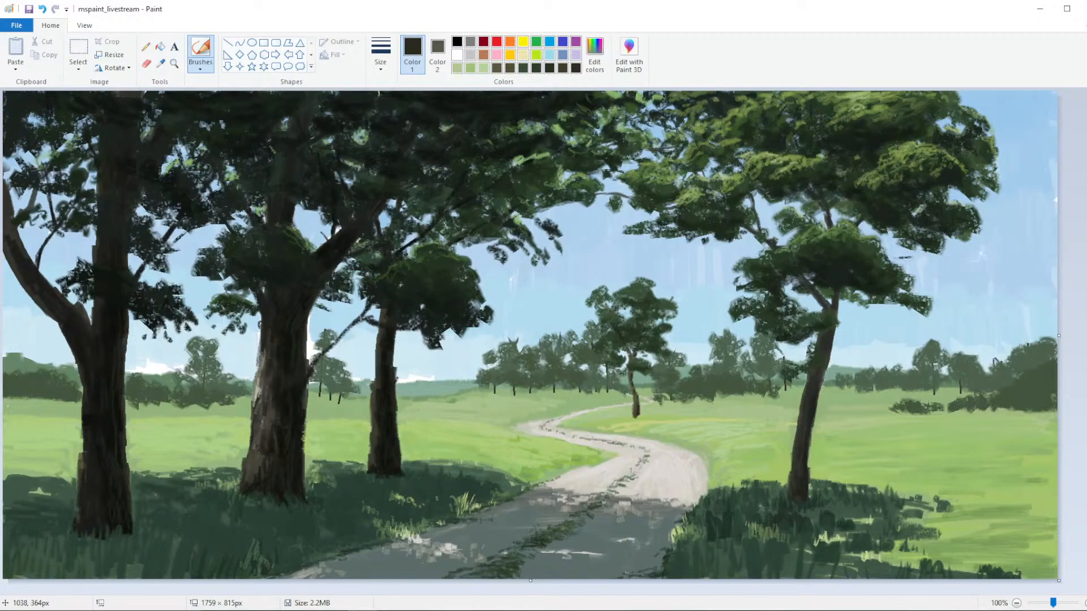
pyautogui.moveTo(625, 309); pyautogui.dragTo(631, 320)
pyautogui.moveTo(614, 365); pyautogui.dragTo(632, 387)
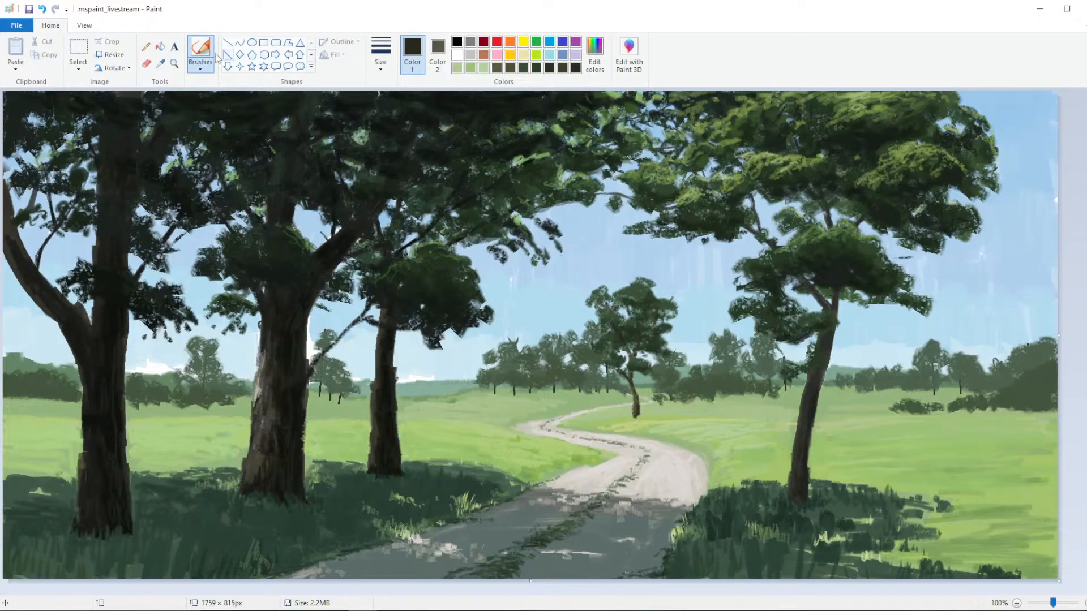
# Sample the shaded grass green, lighten it, and paint a thin cast shadow on the meadow at the small tree's base
pyautogui.click(160, 63)
pyautogui.click(753, 483)
pyautogui.hotkey('ctrl', 'z')
pyautogui.click(595, 54)
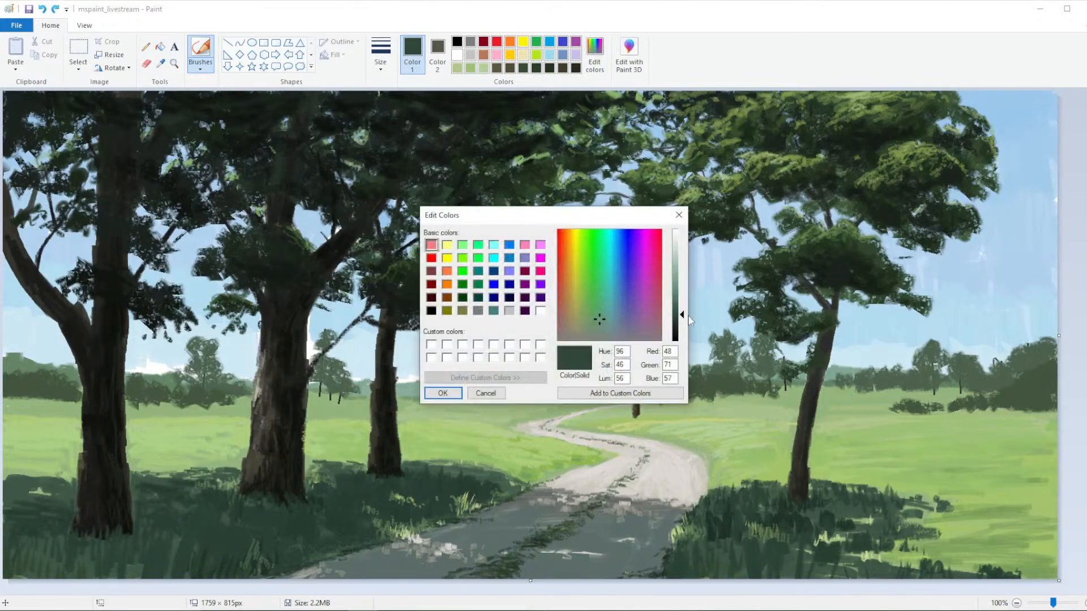
pyautogui.click(484, 393)
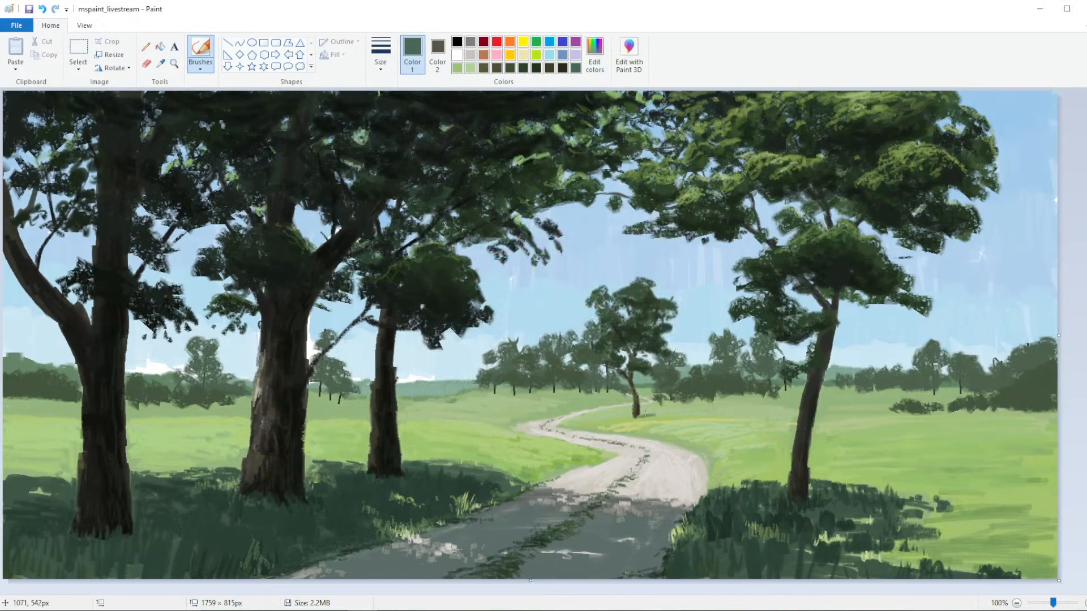
pyautogui.moveTo(645, 416)
pyautogui.mouseDown()
pyautogui.moveTo(682, 413)
pyautogui.moveTo(629, 417)
pyautogui.mouseUp()
pyautogui.moveTo(675, 413); pyautogui.dragTo(659, 416)
# Sample a sunlit leaf green from the large right-hand tree, mute it, and paint light leaf clusters on the small tree's crown
pyautogui.click(174, 63)
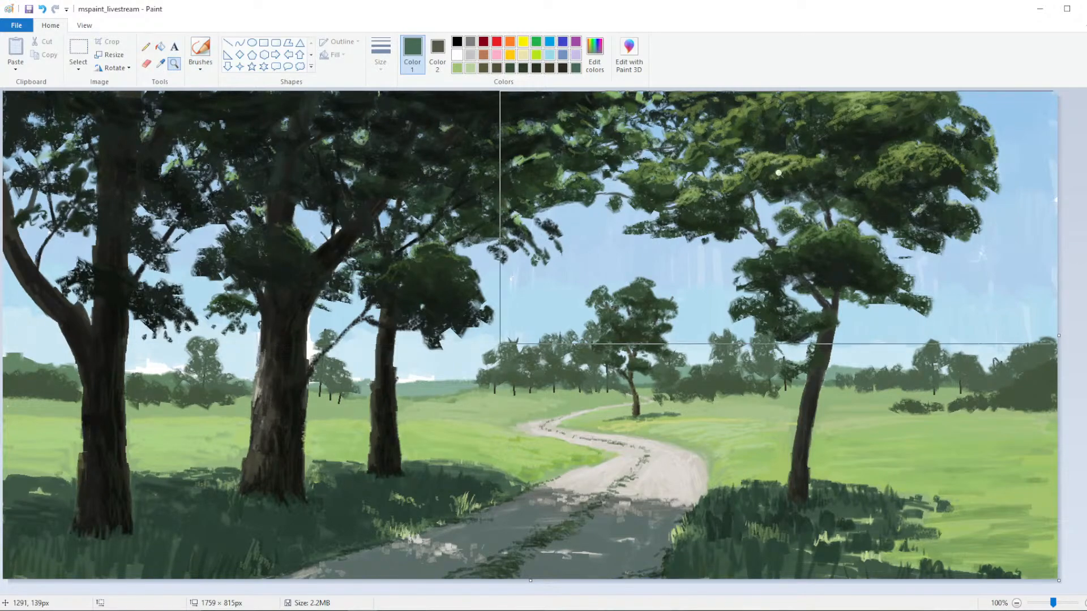
pyautogui.click(160, 64)
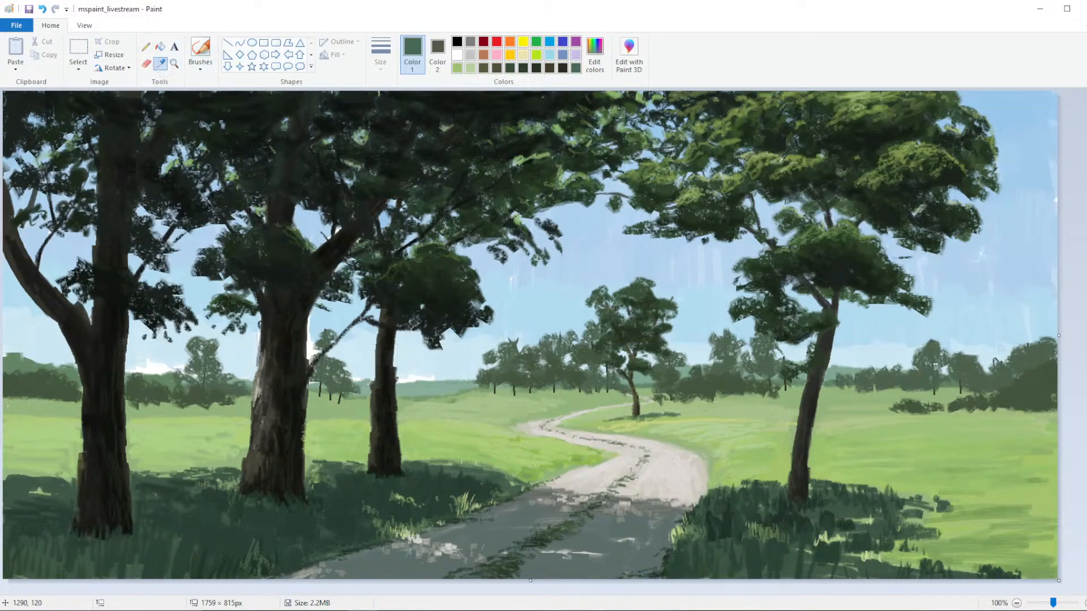
pyautogui.click(750, 157)
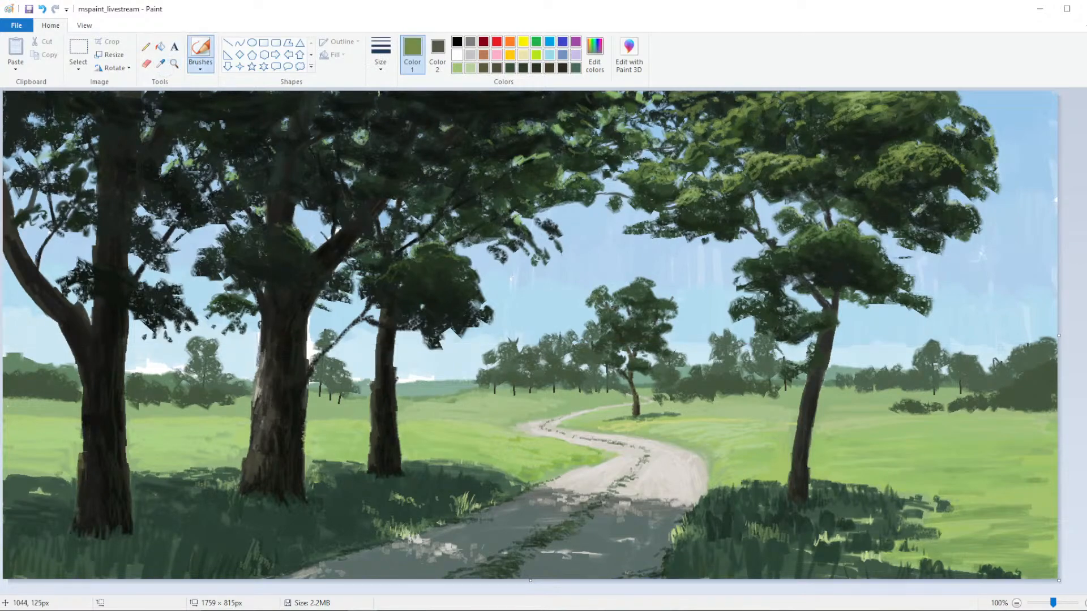
pyautogui.click(594, 56)
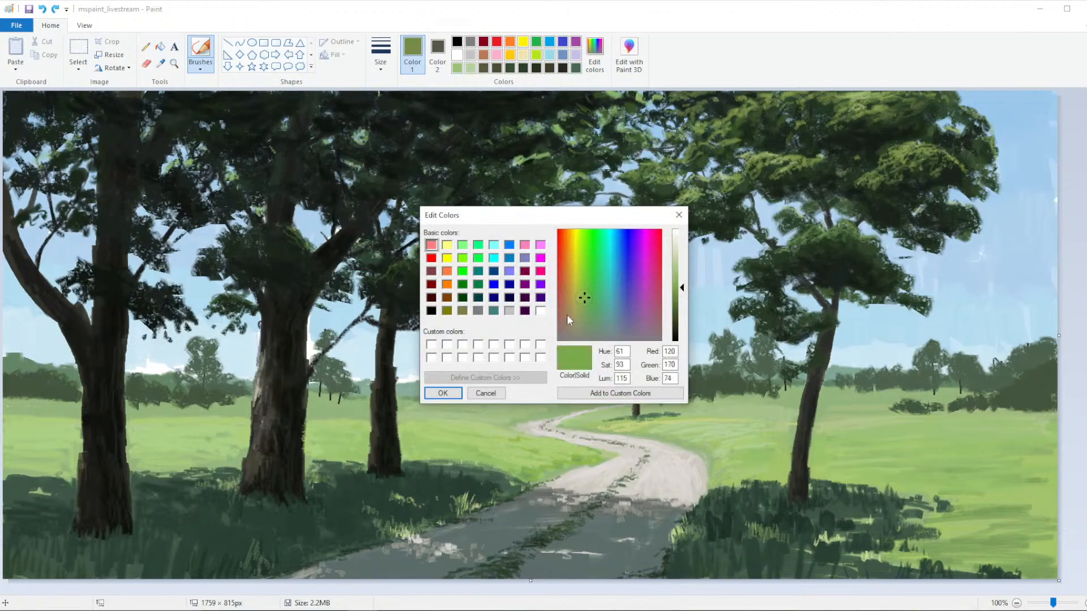
pyautogui.click(585, 307)
pyautogui.click(447, 395)
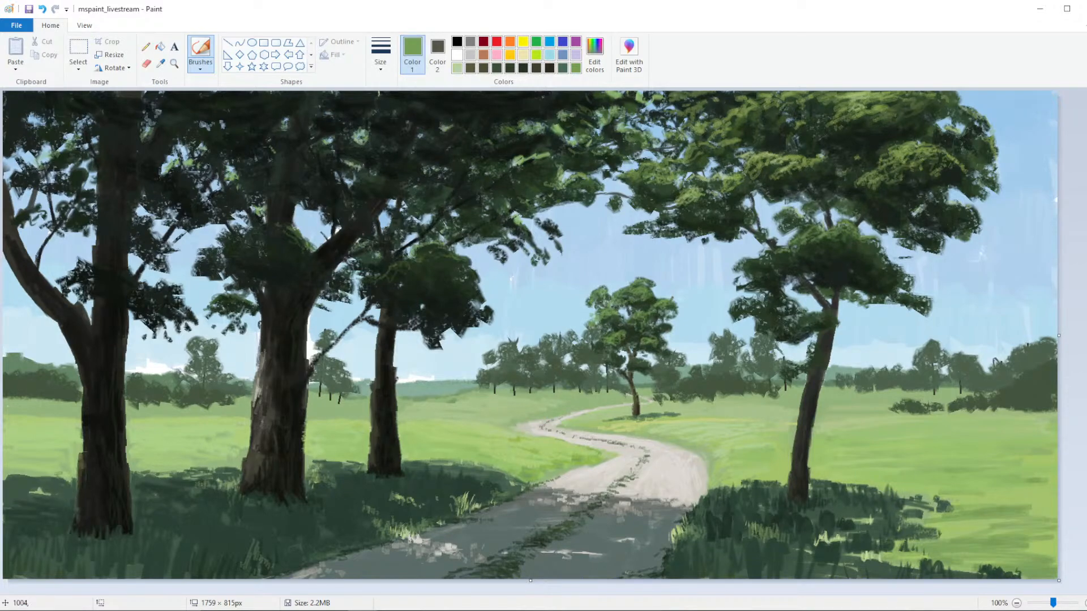
# Shift the color to a lighter, yellower green and add sunlit highlights to the small tree's crown, then check the whole picture
pyautogui.click(594, 54)
pyautogui.click(582, 297)
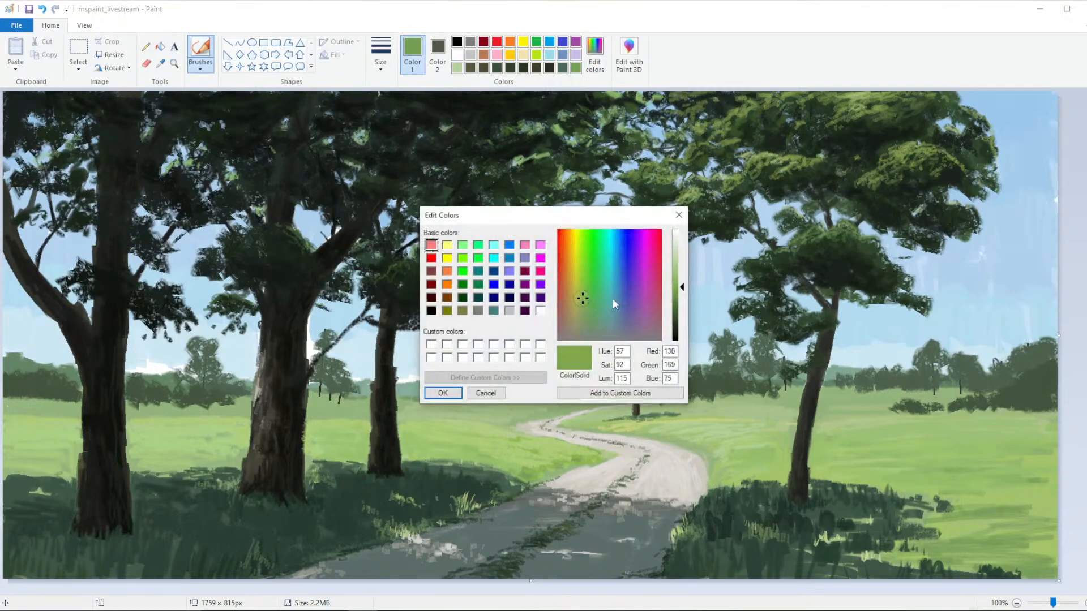
pyautogui.click(679, 288)
pyautogui.click(442, 393)
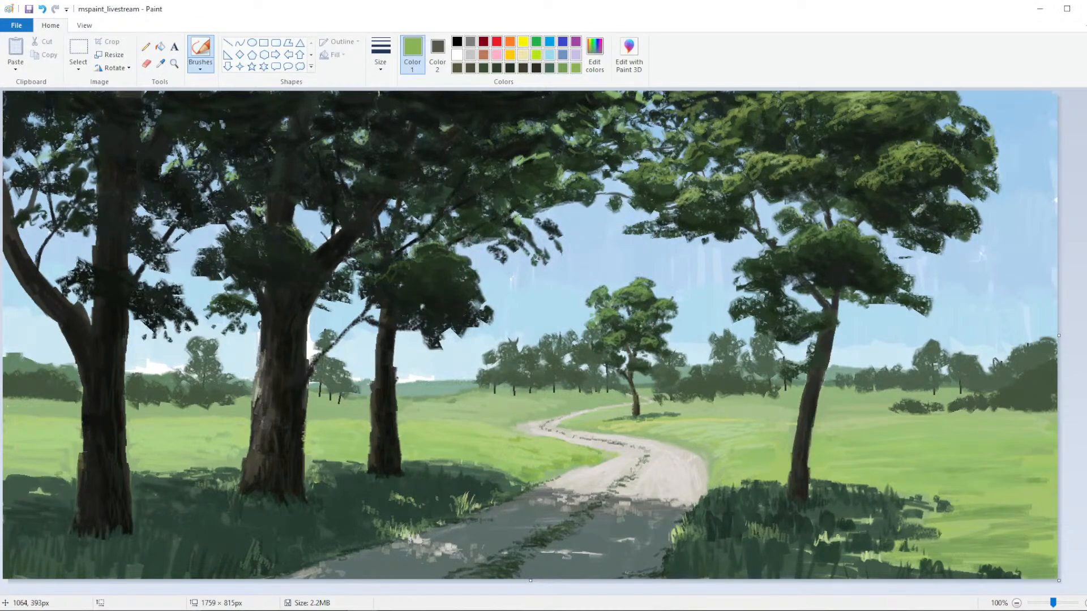
pyautogui.moveTo(635, 317); pyautogui.dragTo(650, 341)
pyautogui.scroll(-3, 650, 352)
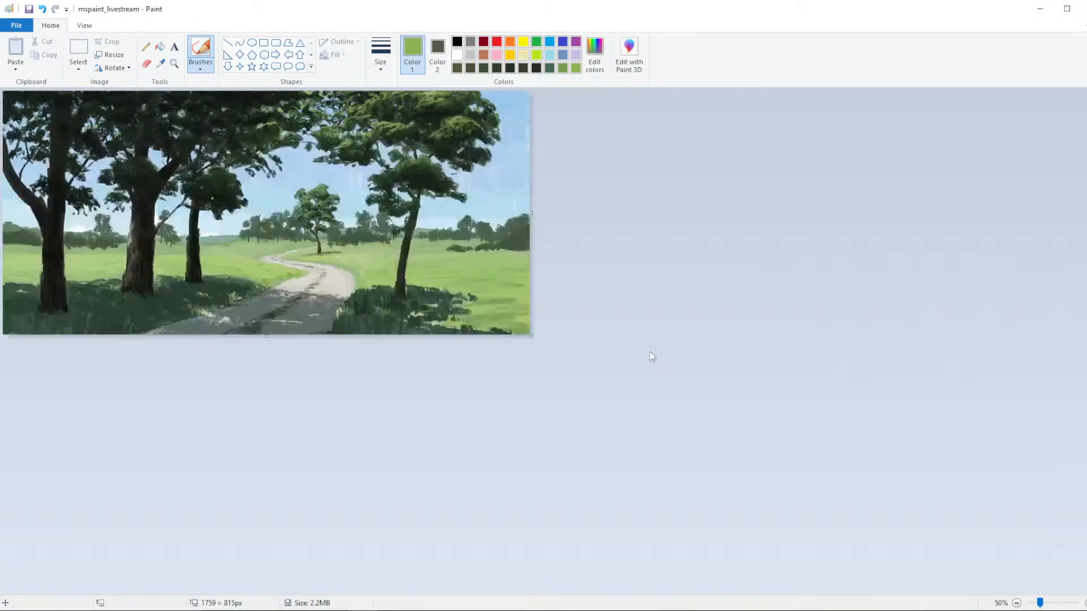
pyautogui.scroll(3, 602, 318)
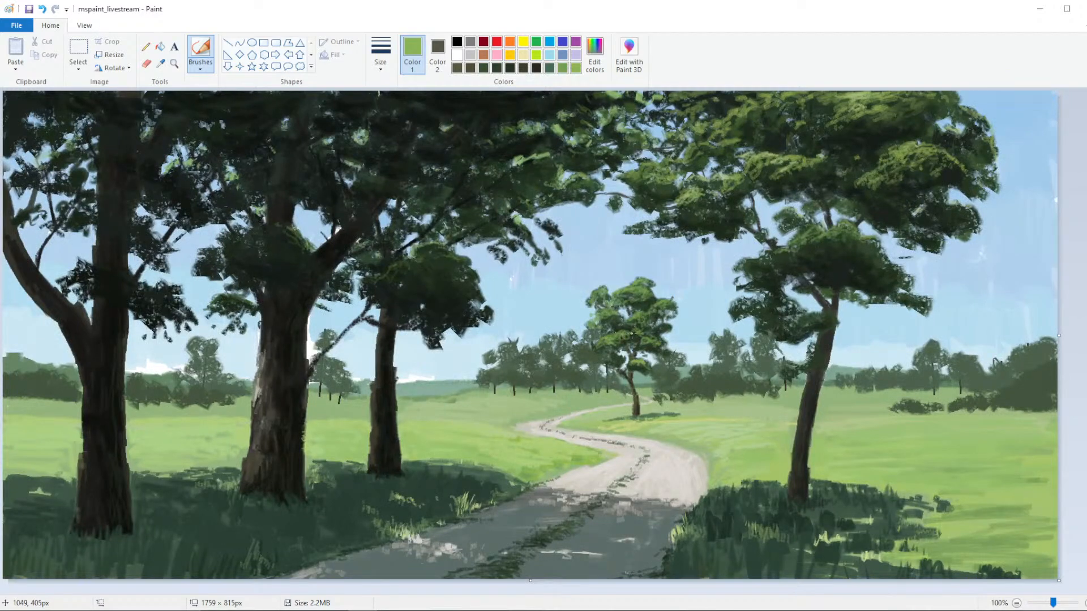
pyautogui.click(594, 52)
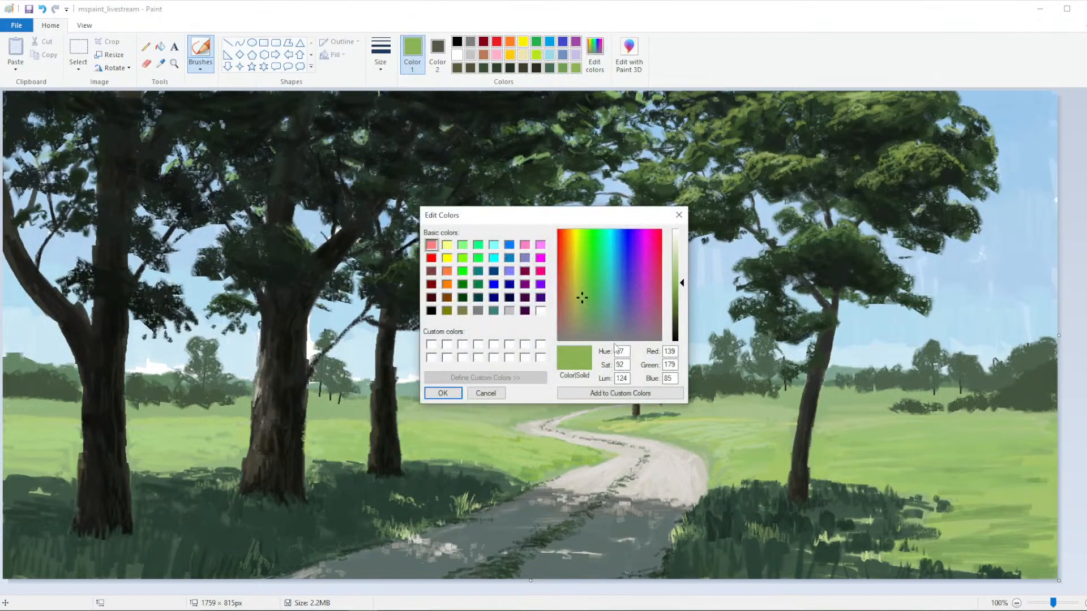
pyautogui.click(682, 315)
pyautogui.click(443, 393)
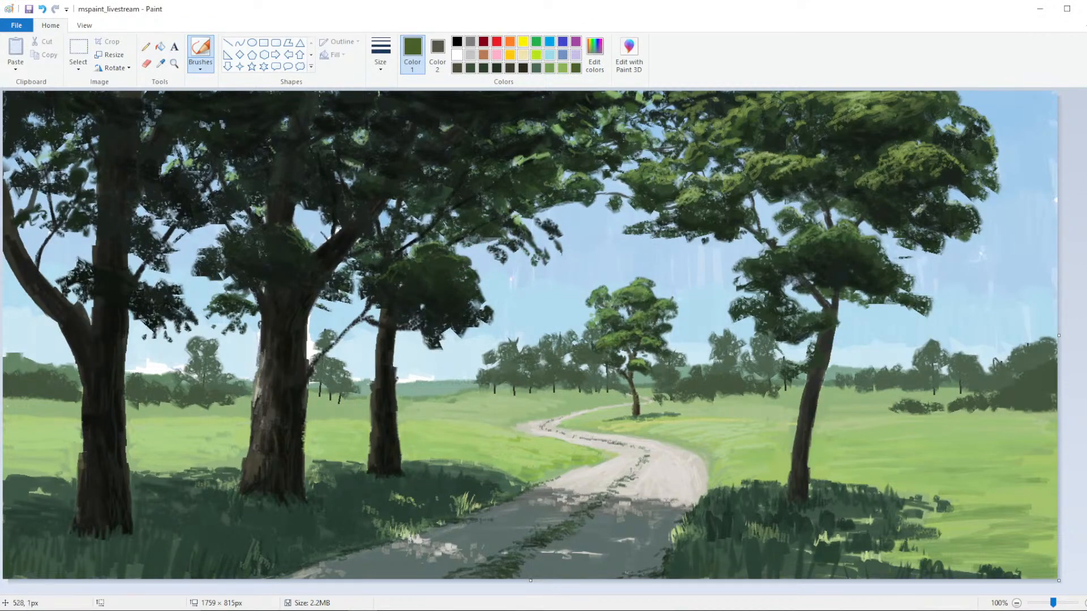
# Sample the near-black tone at the right-hand tree's base, darken the small tree's trunk and inner branches with it, and save the painting
pyautogui.click(161, 63)
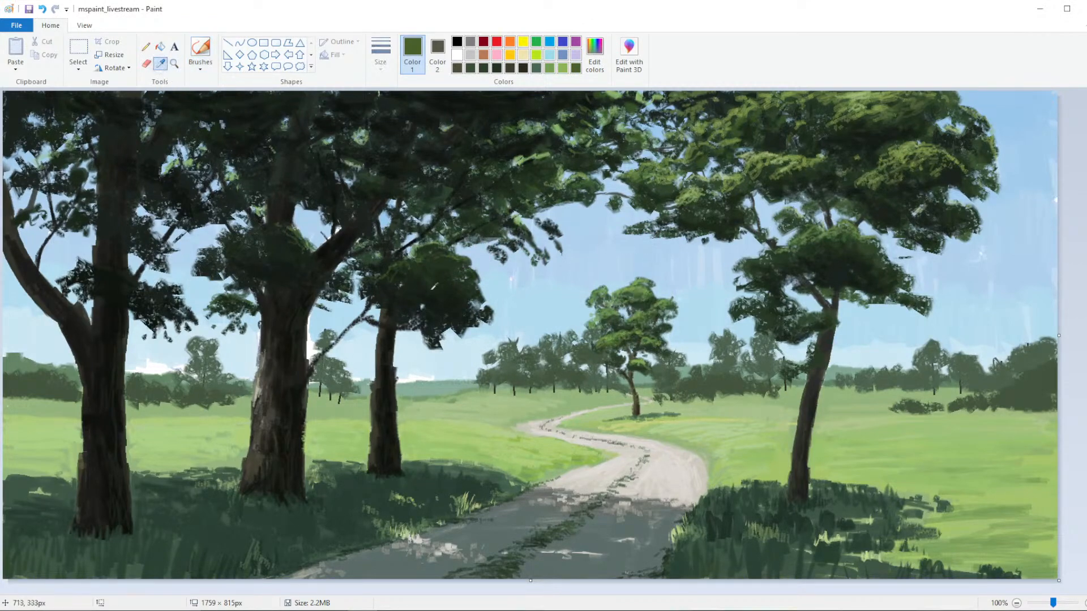
pyautogui.click(803, 491)
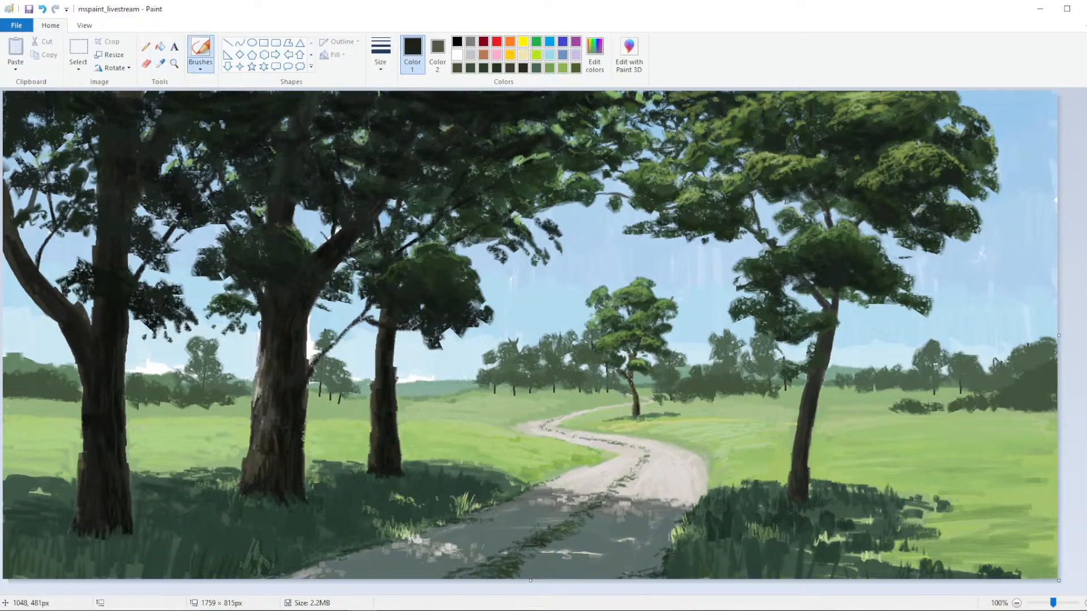
pyautogui.moveTo(631, 380); pyautogui.dragTo(634, 381)
pyautogui.moveTo(626, 351); pyautogui.dragTo(630, 365)
pyautogui.click(29, 9)
pyautogui.click(201, 64)
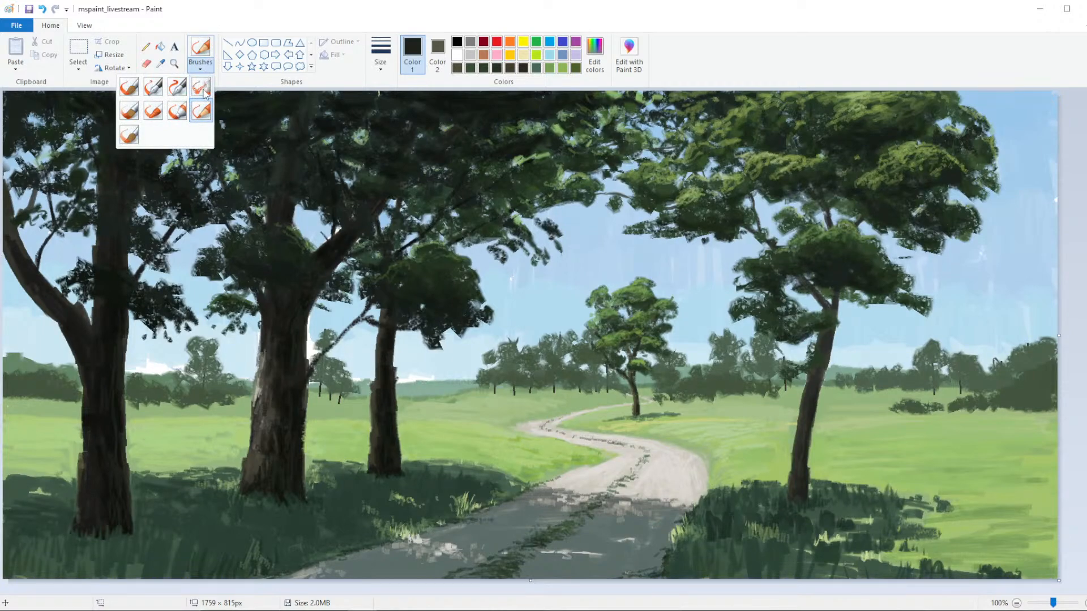
pyautogui.click(206, 66)
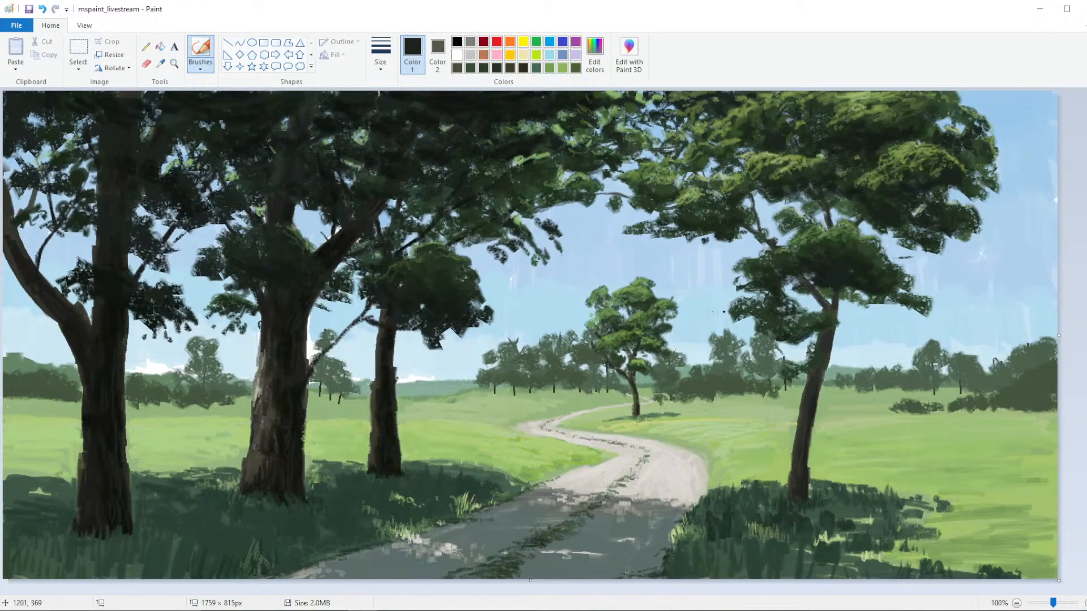
pyautogui.click(161, 64)
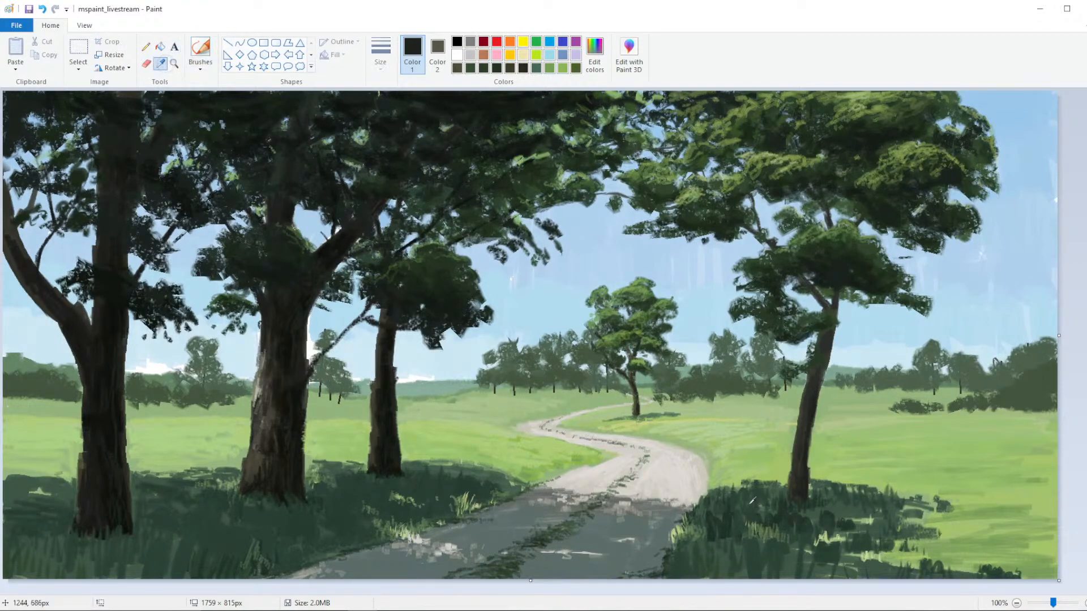
pyautogui.click(725, 453)
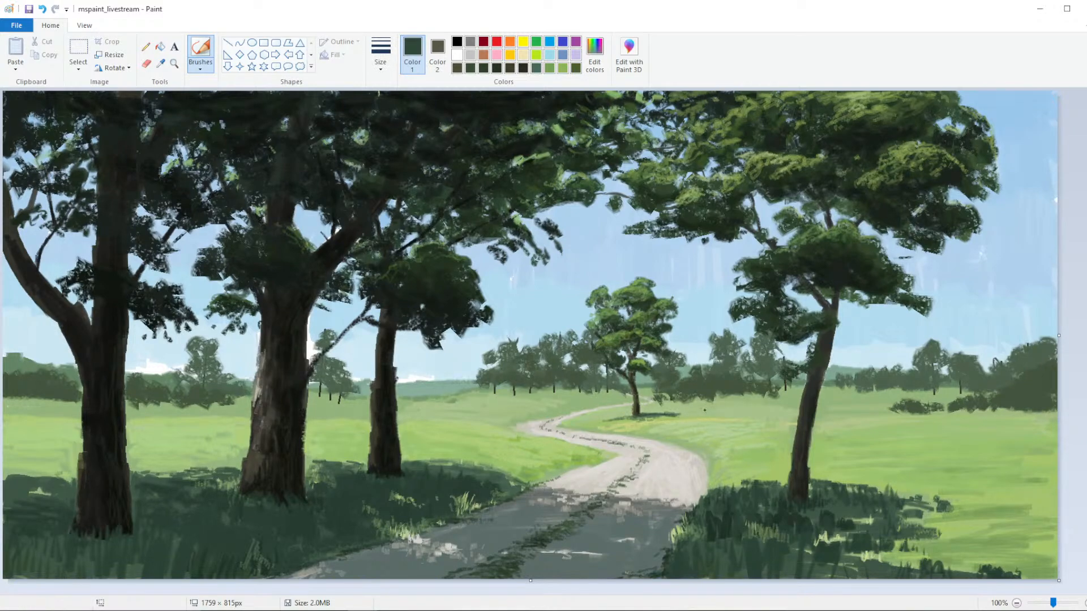
pyautogui.click(161, 63)
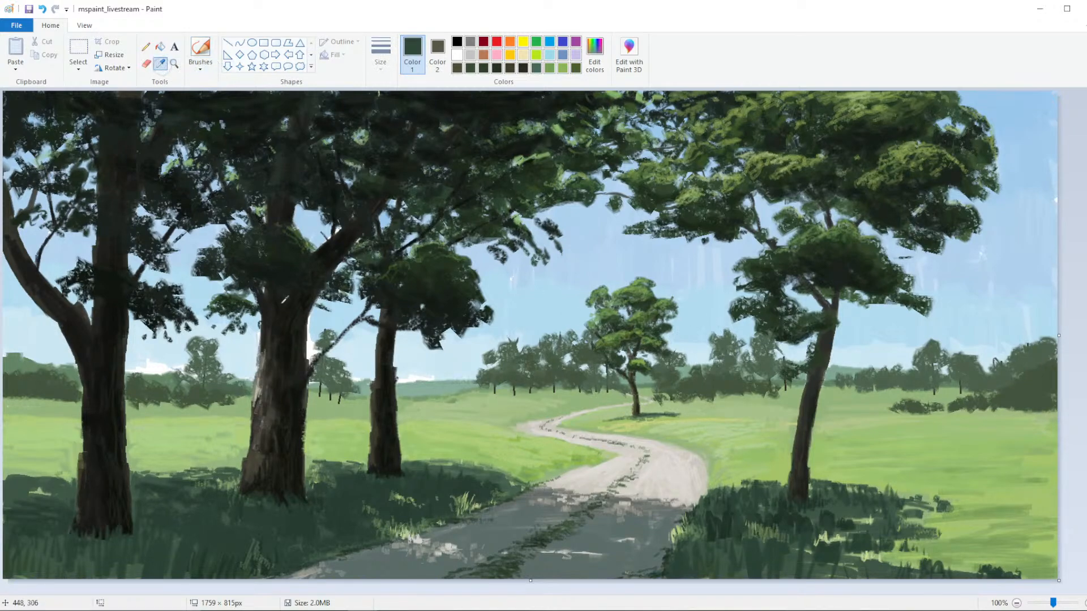
pyautogui.click(304, 417)
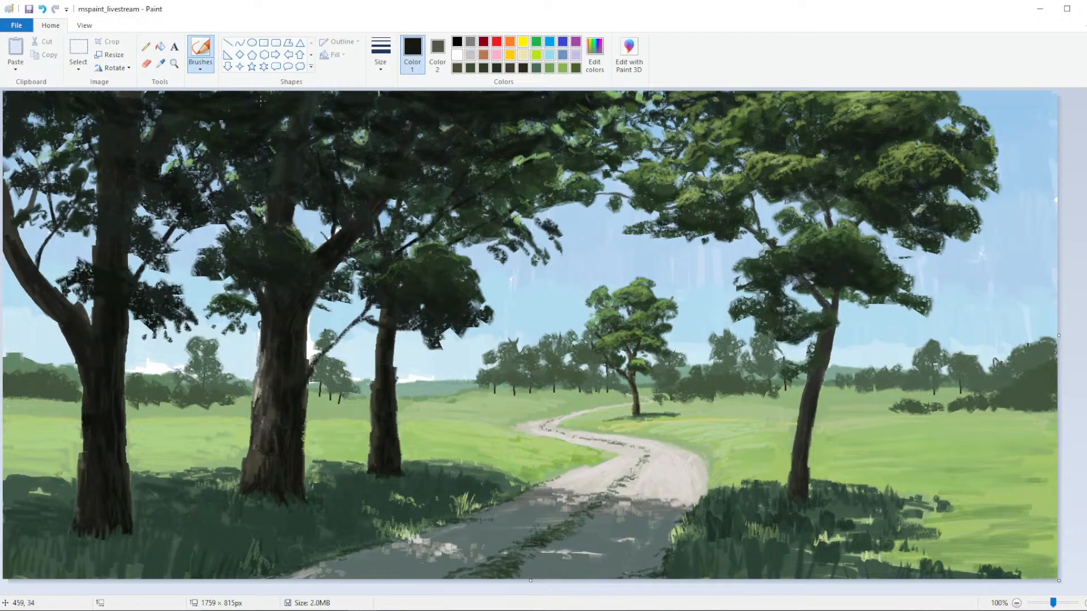
# Sample a dark green from the small tree's foliage and paint shaded leaf clusters and twigs in its lower crown
pyautogui.click(146, 63)
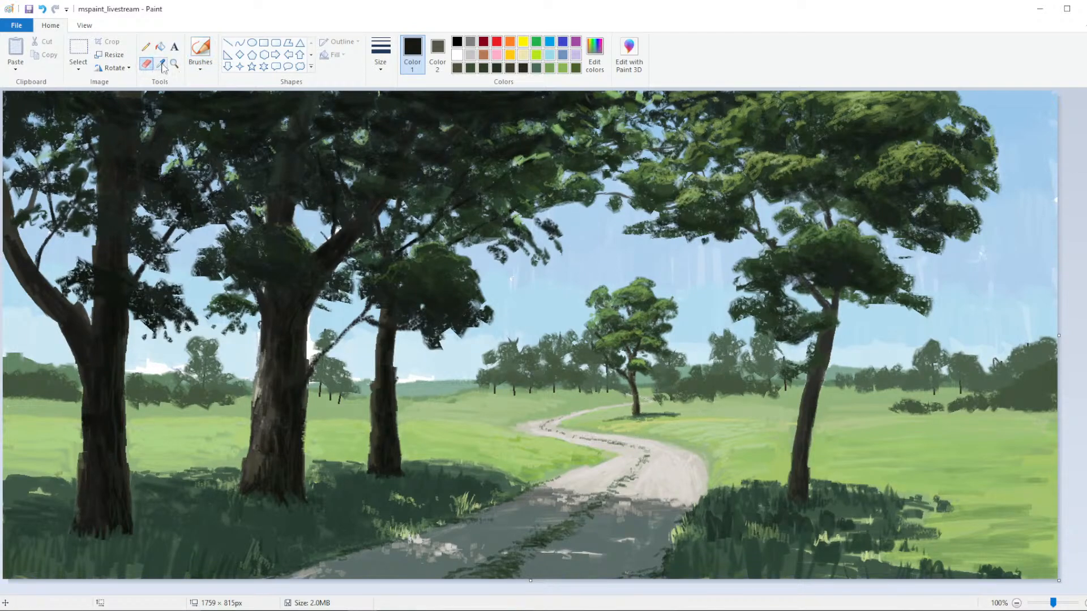
pyautogui.click(162, 66)
pyautogui.click(651, 347)
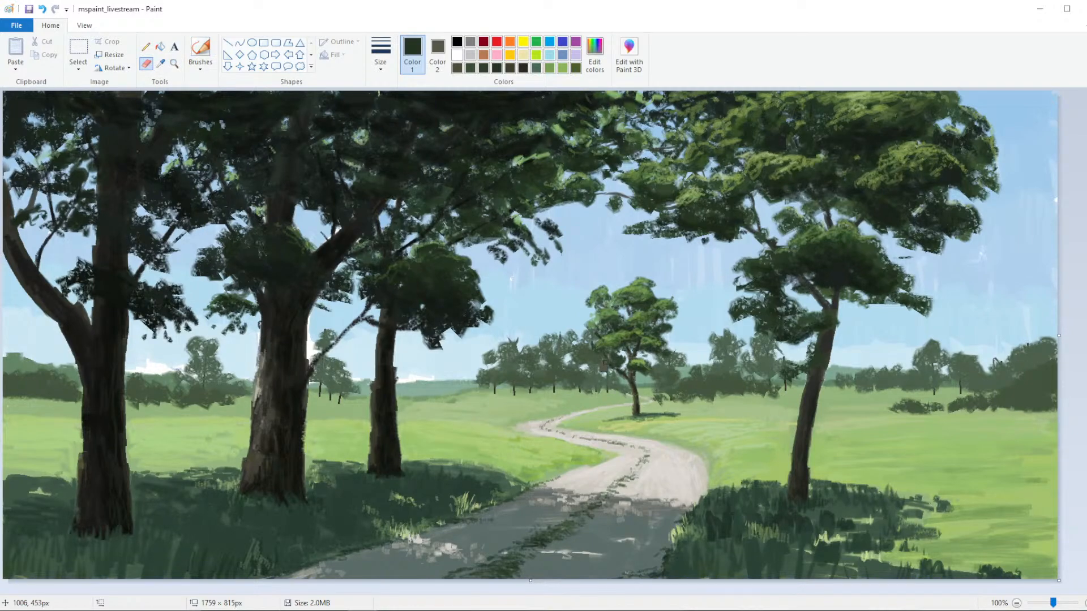
pyautogui.click(200, 49)
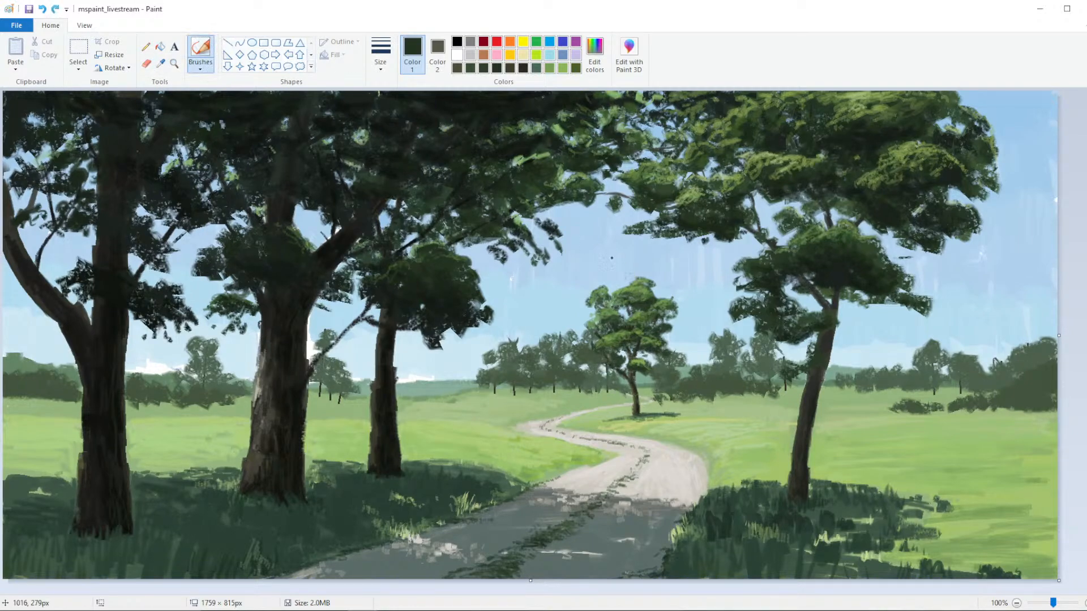
pyautogui.moveTo(618, 357); pyautogui.dragTo(610, 369)
pyautogui.moveTo(567, 337)
pyautogui.mouseDown()
pyautogui.moveTo(559, 333)
pyautogui.moveTo(606, 328)
pyautogui.moveTo(647, 348)
pyautogui.mouseUp()
pyautogui.moveTo(641, 359)
pyautogui.mouseDown()
pyautogui.moveTo(657, 352)
pyautogui.moveTo(646, 371)
pyautogui.mouseUp()
pyautogui.moveTo(635, 379); pyautogui.dragTo(658, 373)
pyautogui.moveTo(649, 383)
pyautogui.mouseDown()
pyautogui.moveTo(658, 355)
pyautogui.moveTo(614, 368)
pyautogui.mouseUp()
pyautogui.moveTo(617, 382); pyautogui.dragTo(597, 361)
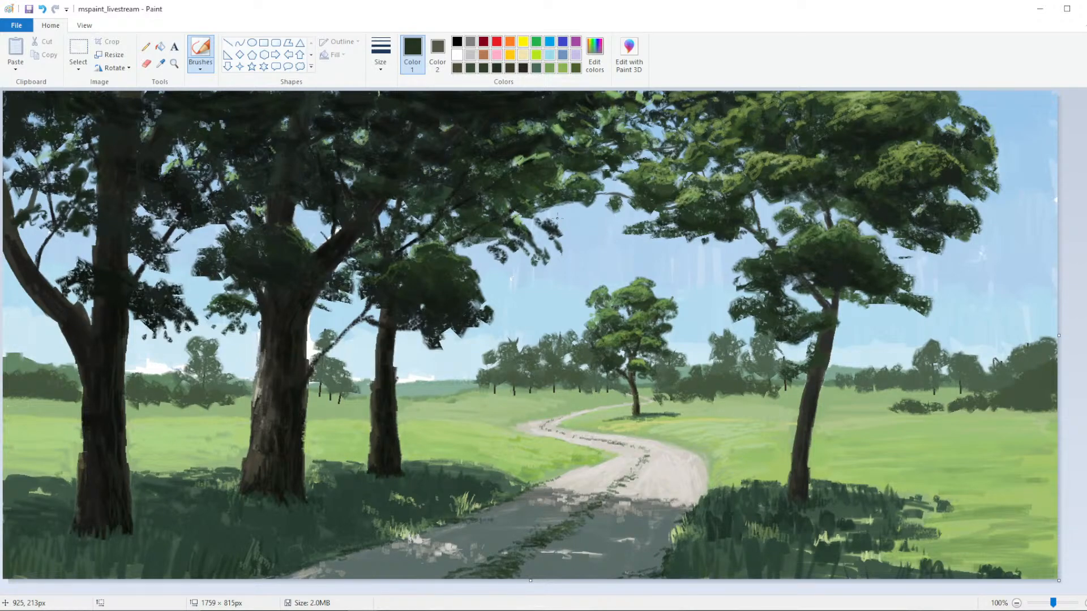
# Sample the pale bark grey of the large middle trunk, lighten it to red 213, green 214, blue 205, and dab highlights on that trunk and the right-hand one
pyautogui.click(160, 63)
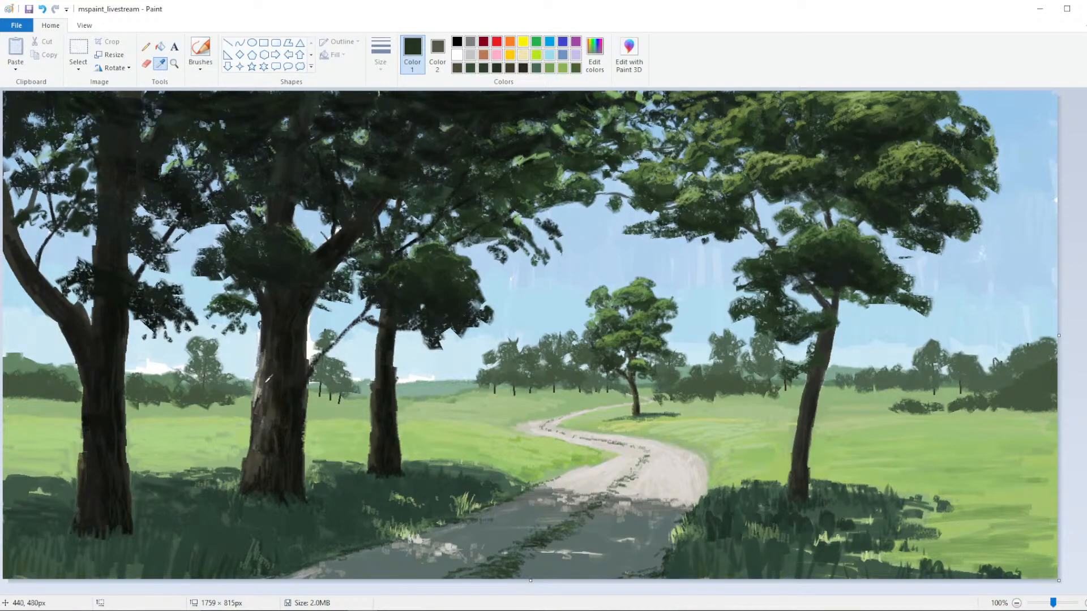
pyautogui.click(266, 380)
pyautogui.click(594, 53)
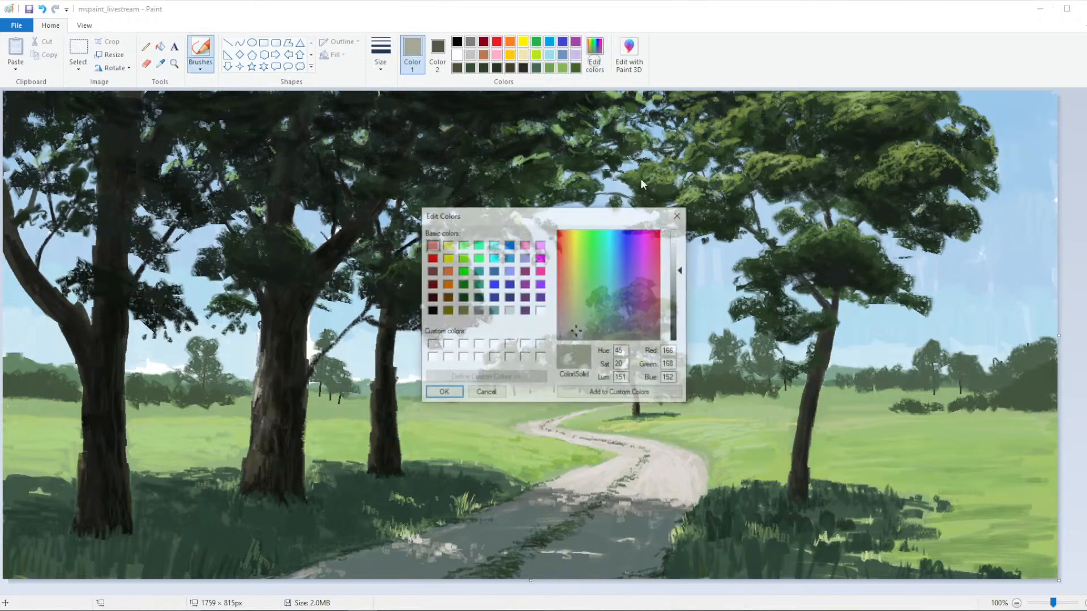
pyautogui.click(677, 252)
pyautogui.click(444, 392)
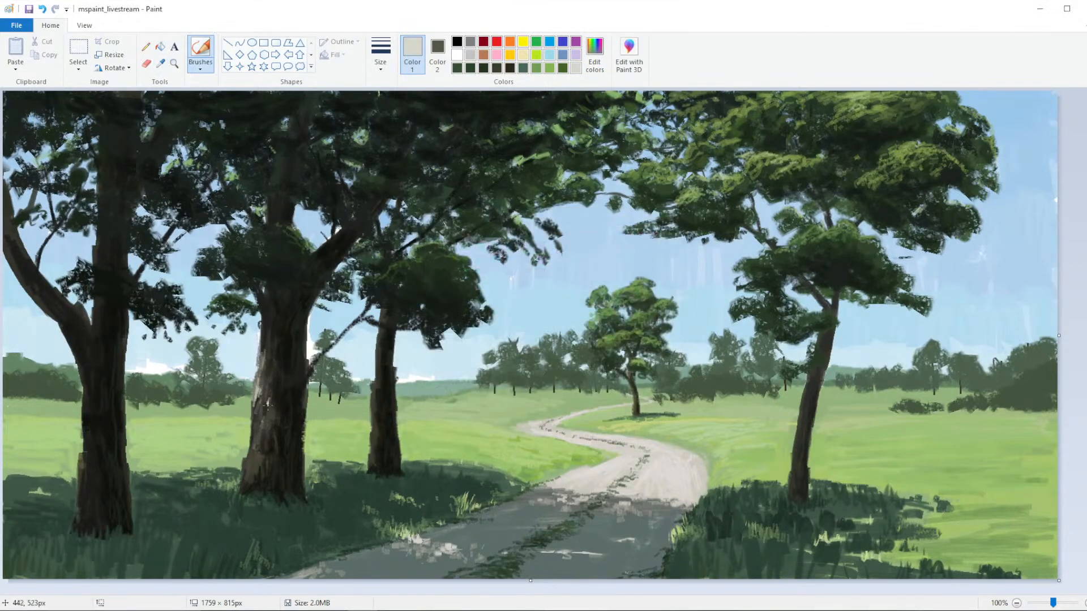
pyautogui.moveTo(268, 403); pyautogui.dragTo(271, 393)
pyautogui.moveTo(805, 408); pyautogui.dragTo(796, 435)
# Darken the grey for bark marks down the right-hand trunk, then lighten it again for highlights on the slim trunk of the left-hand group
pyautogui.click(594, 54)
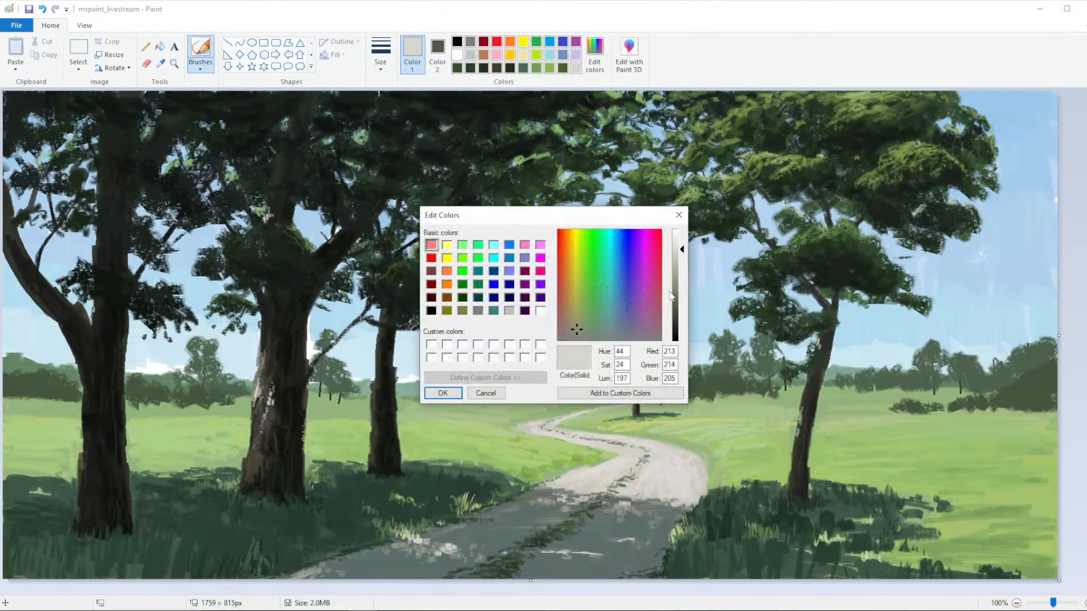
pyautogui.click(675, 287)
pyautogui.click(442, 393)
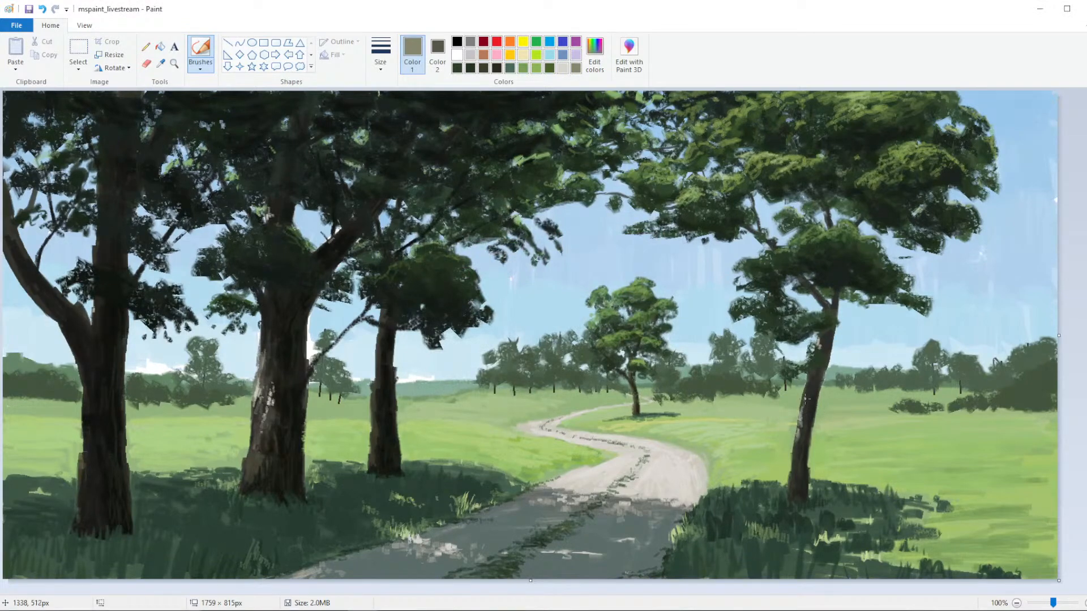
pyautogui.moveTo(808, 406); pyautogui.dragTo(793, 509)
pyautogui.hotkey('ctrl', 'z')
pyautogui.moveTo(795, 464); pyautogui.dragTo(795, 489)
pyautogui.click(595, 54)
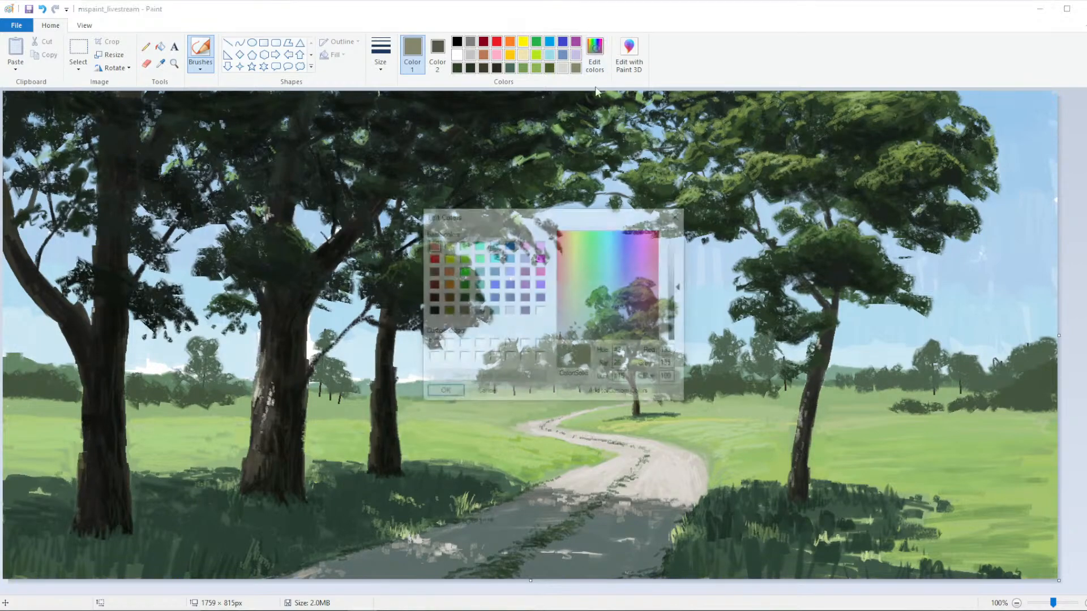
pyautogui.click(443, 393)
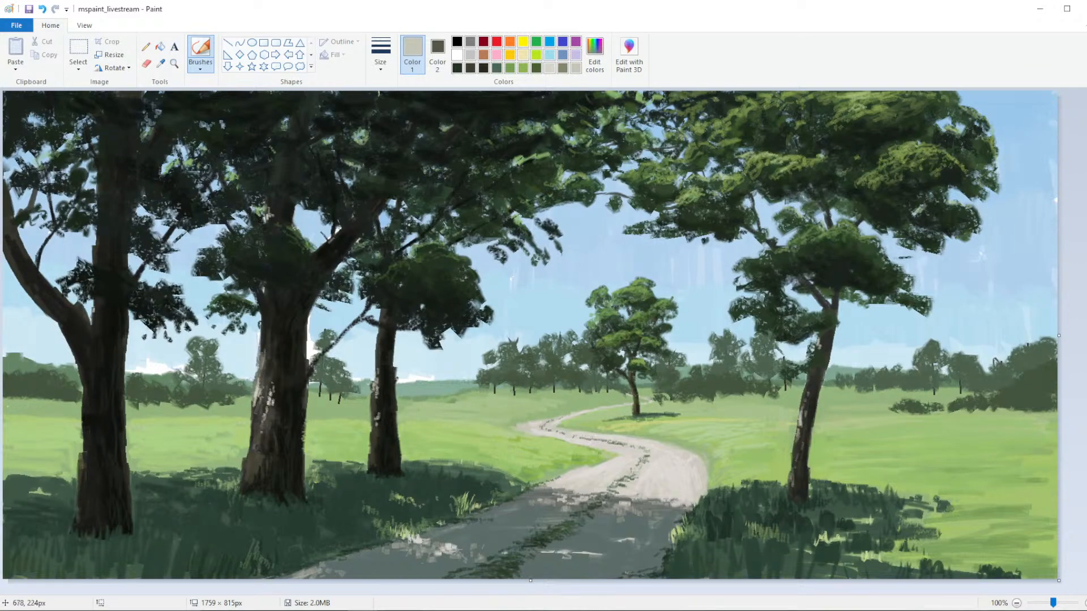
# Sample dark bark tones from the large middle tree and paint dark strokes at the base of its trunk
pyautogui.click(160, 63)
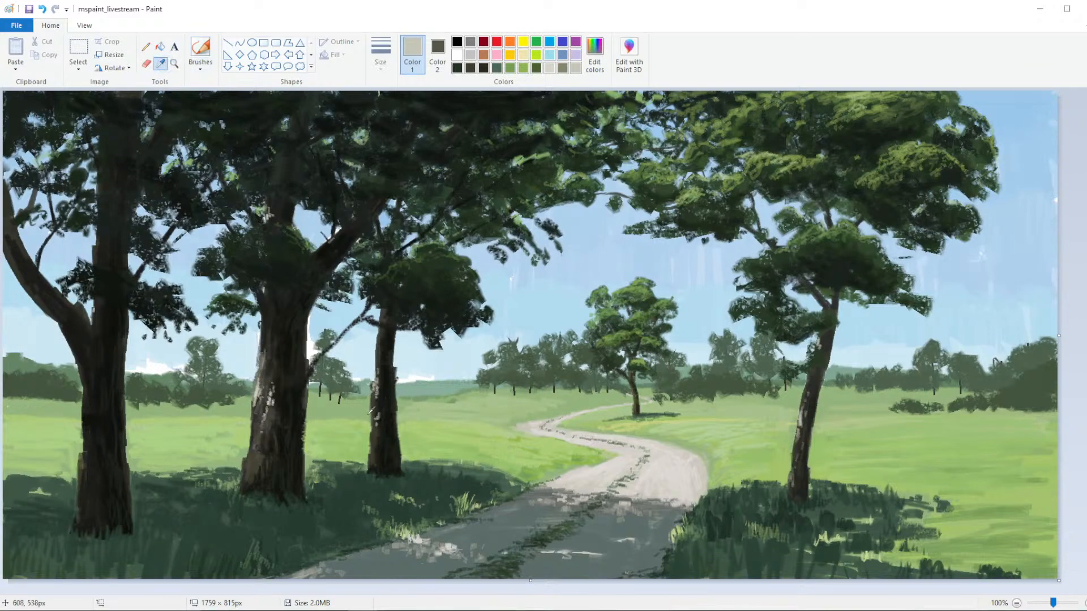
pyautogui.click(288, 446)
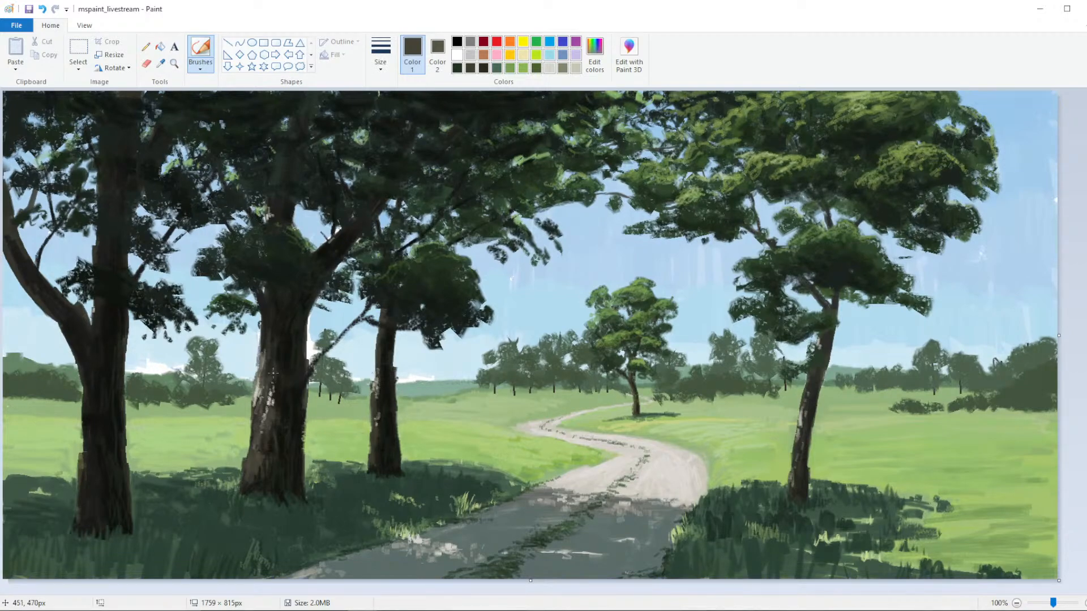
pyautogui.click(161, 63)
pyautogui.click(255, 275)
pyautogui.moveTo(249, 455); pyautogui.dragTo(261, 475)
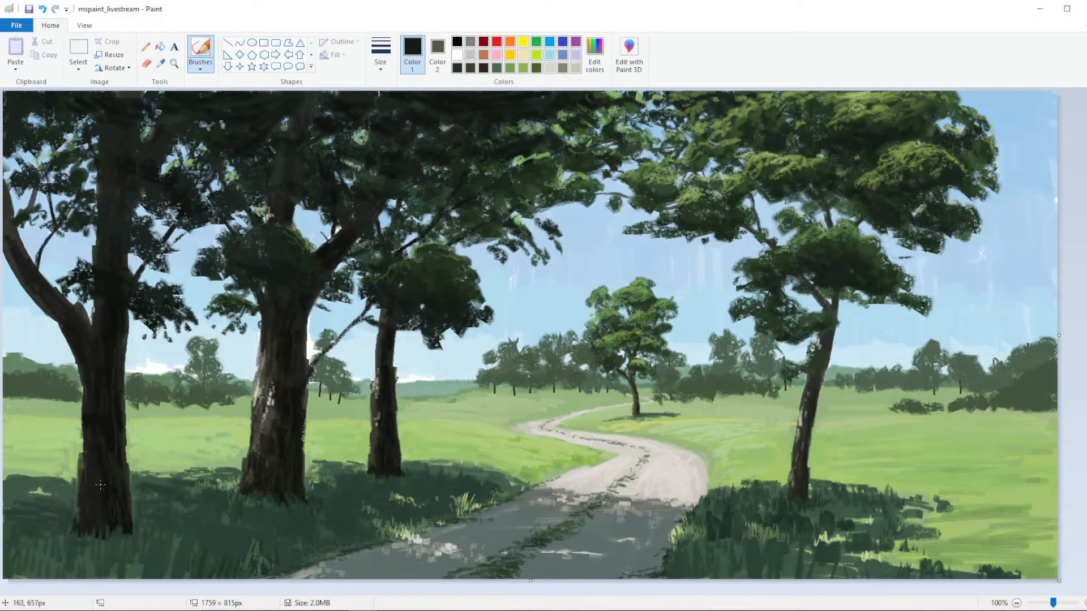
pyautogui.click(337, 595)
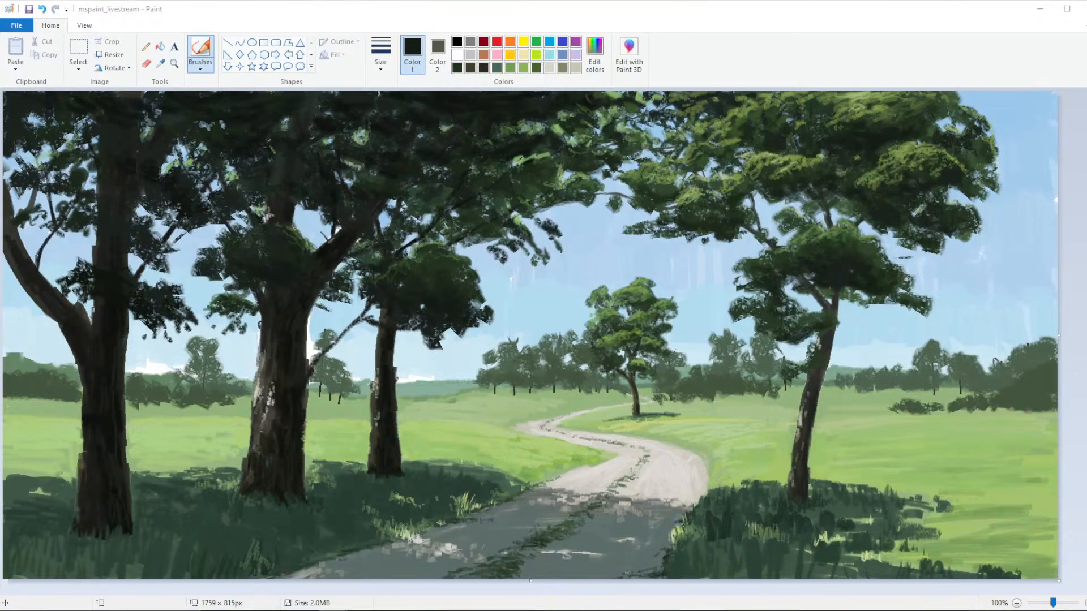
pyautogui.click(358, 342)
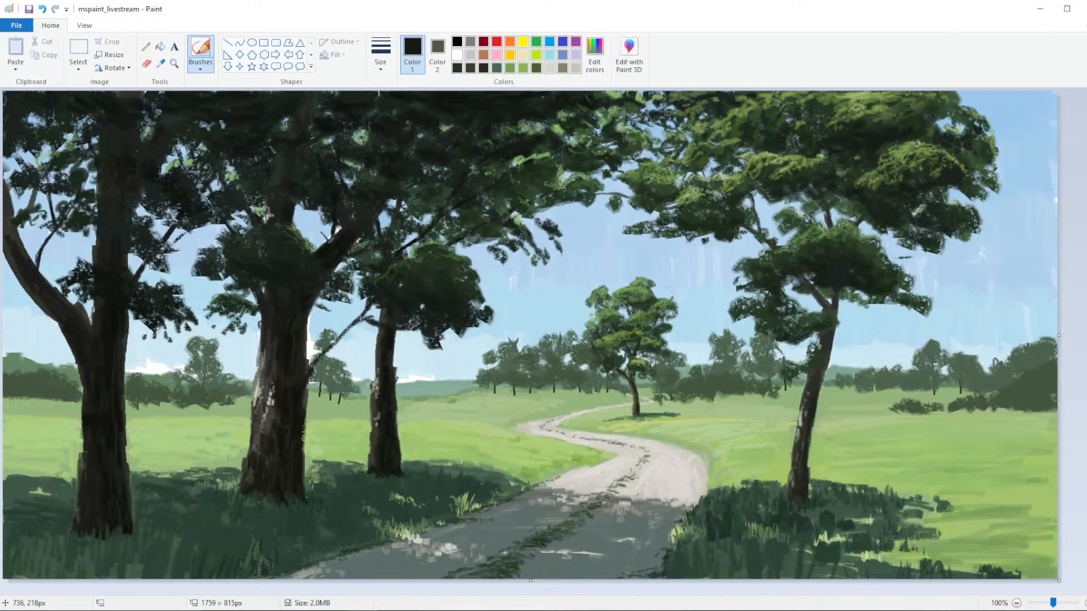
# Sample the green of the distant trees and change the brush type and stroke size
pyautogui.click(161, 63)
pyautogui.click(889, 382)
pyautogui.click(195, 63)
pyautogui.click(175, 113)
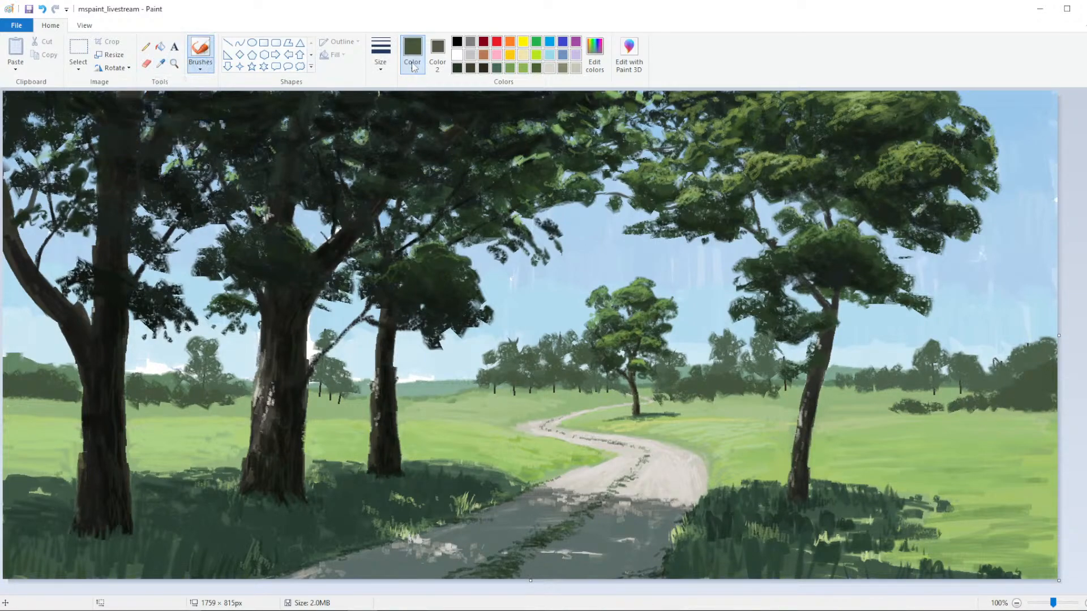
pyautogui.click(380, 57)
pyautogui.click(383, 88)
# Sample the pale meadow green and paint thin horizontal grass strokes across the right-hand meadow below the distant bushes
pyautogui.click(161, 62)
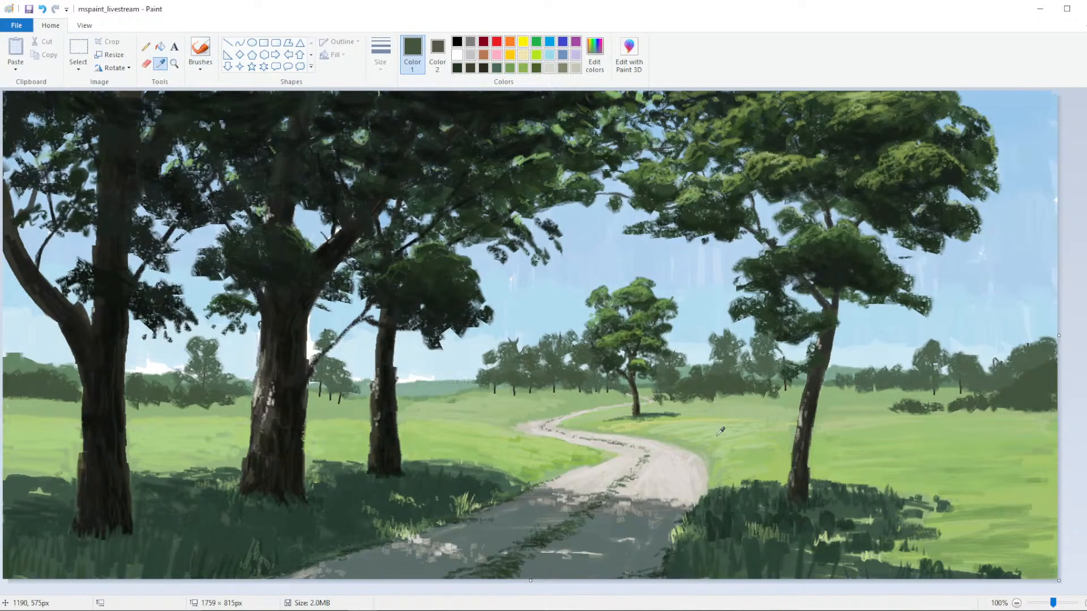
pyautogui.click(858, 425)
pyautogui.moveTo(906, 421); pyautogui.dragTo(1033, 412)
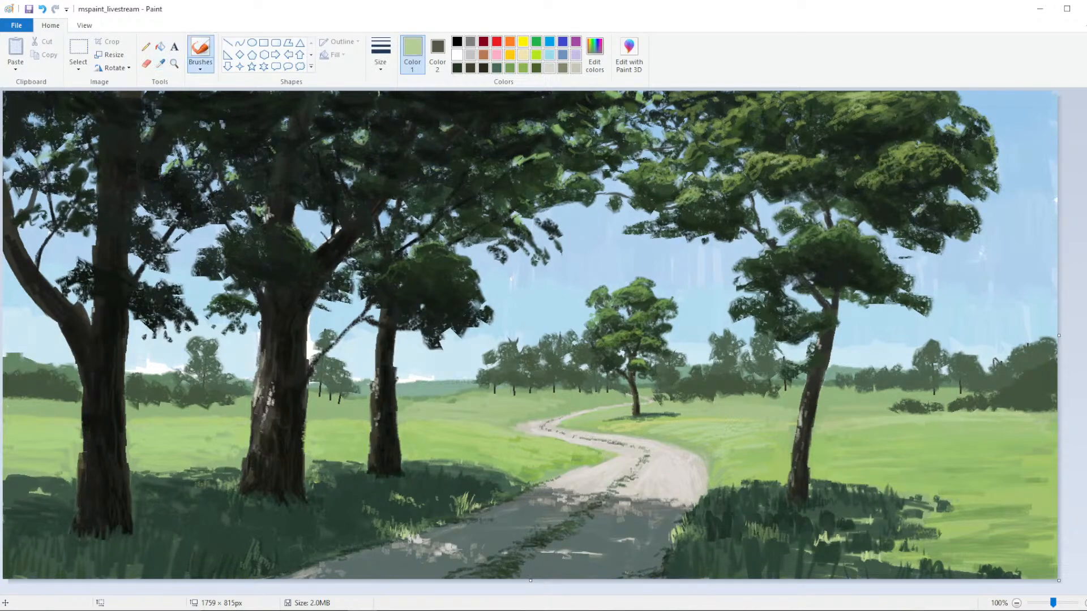
pyautogui.moveTo(959, 412); pyautogui.dragTo(1048, 410)
pyautogui.moveTo(1057, 414); pyautogui.dragTo(1034, 419)
pyautogui.moveTo(894, 430)
pyautogui.mouseDown()
pyautogui.moveTo(960, 423)
pyautogui.moveTo(890, 432)
pyautogui.mouseUp()
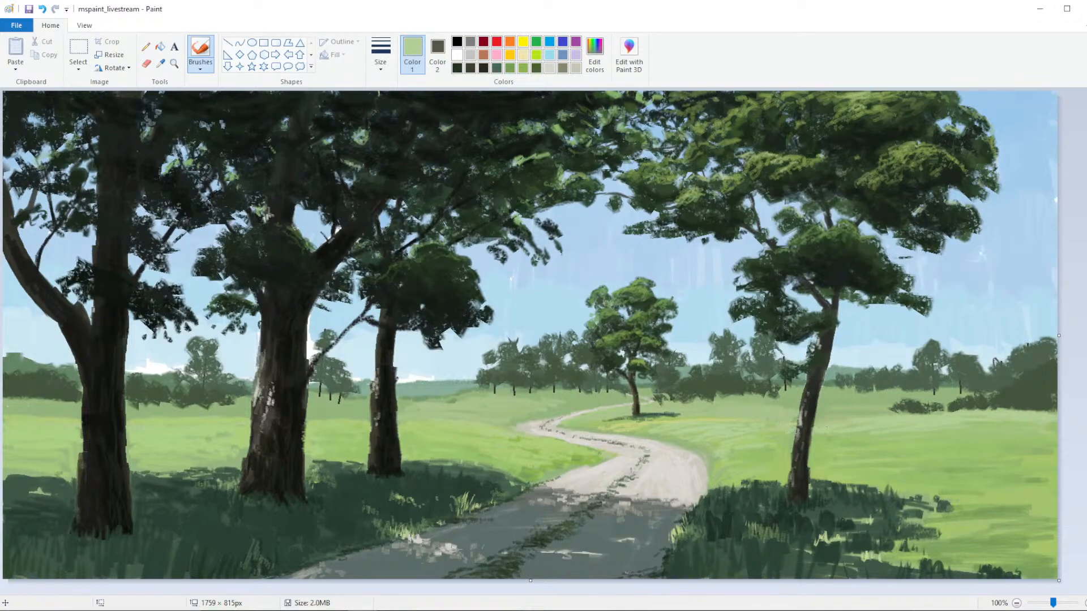
pyautogui.moveTo(924, 438); pyautogui.dragTo(905, 440)
pyautogui.moveTo(1056, 436); pyautogui.dragTo(1005, 442)
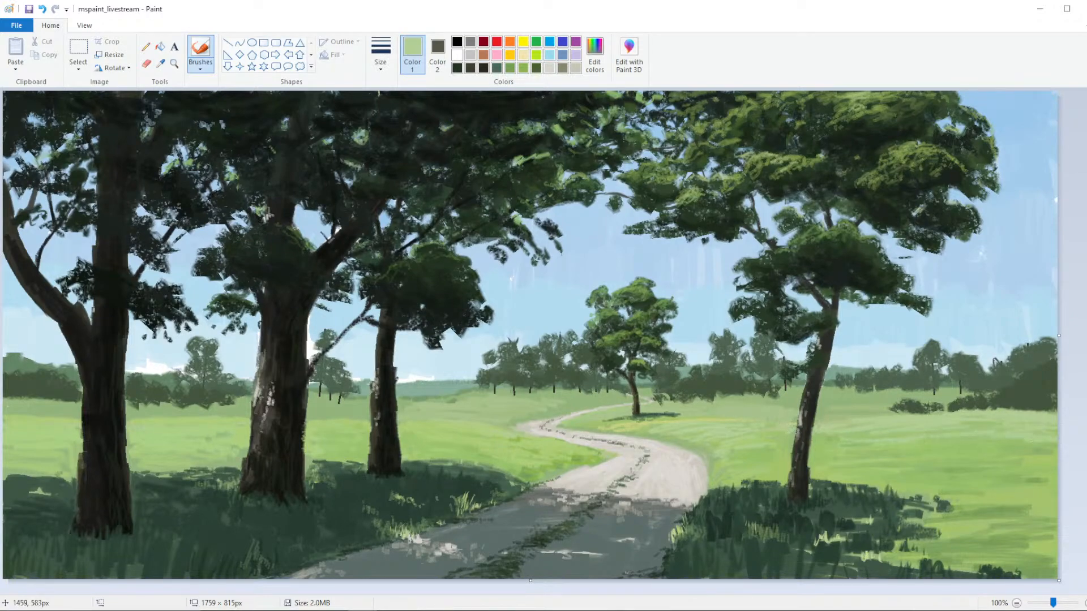
pyautogui.moveTo(859, 445); pyautogui.dragTo(838, 446)
# Shift the color to a slightly more saturated light green and extend the grass strokes across the right-hand meadow toward the road
pyautogui.click(595, 54)
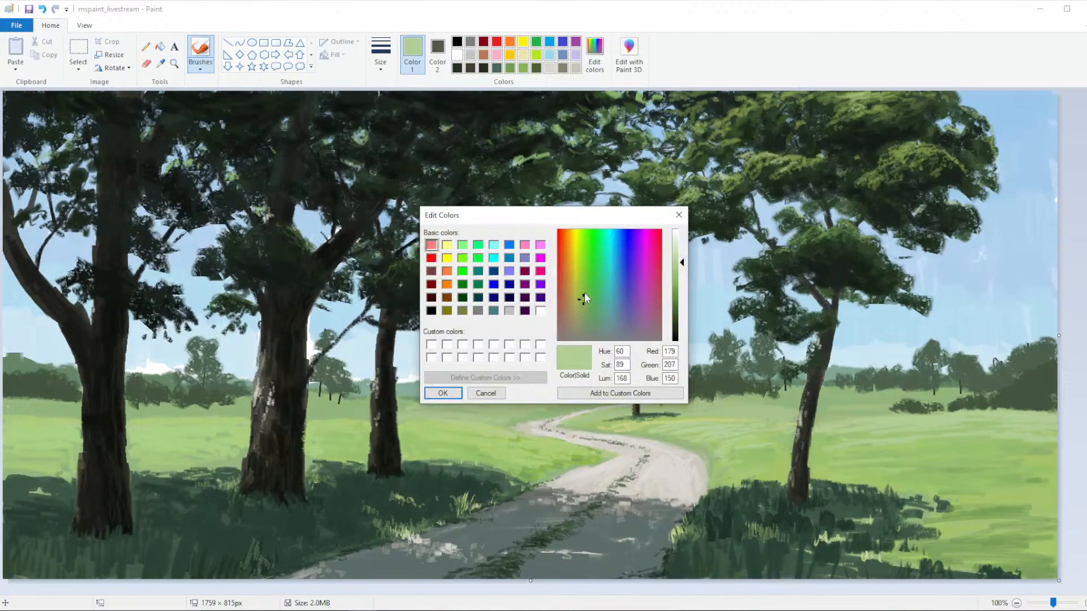
pyautogui.click(442, 393)
pyautogui.moveTo(984, 429); pyautogui.dragTo(927, 433)
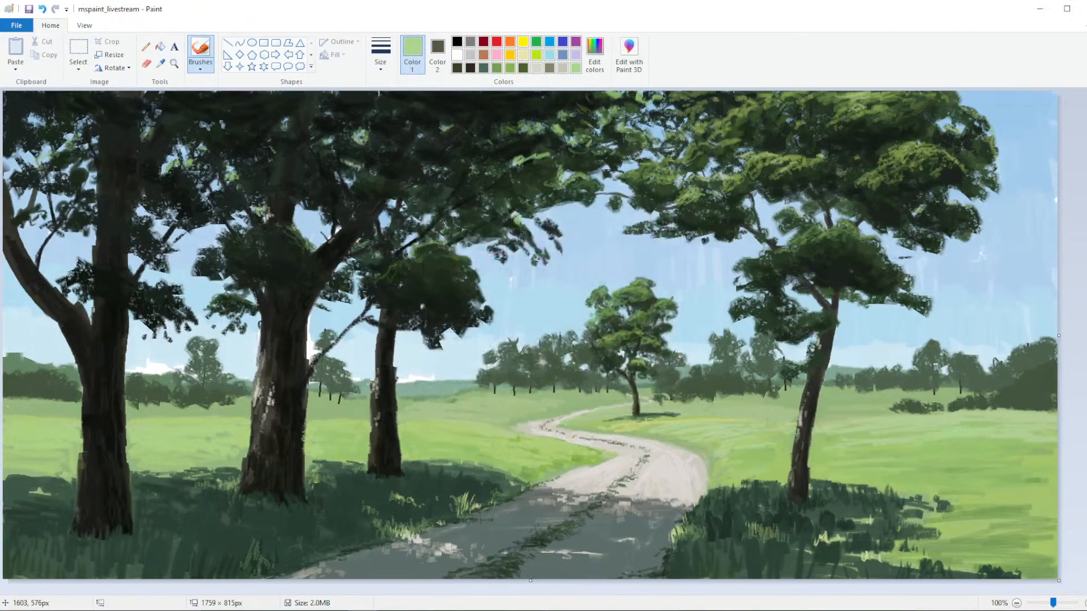
pyautogui.moveTo(1026, 441)
pyautogui.mouseDown()
pyautogui.moveTo(917, 444)
pyautogui.moveTo(946, 453)
pyautogui.moveTo(905, 456)
pyautogui.mouseUp()
pyautogui.moveTo(1056, 445); pyautogui.dragTo(980, 446)
pyautogui.moveTo(849, 454); pyautogui.dragTo(870, 453)
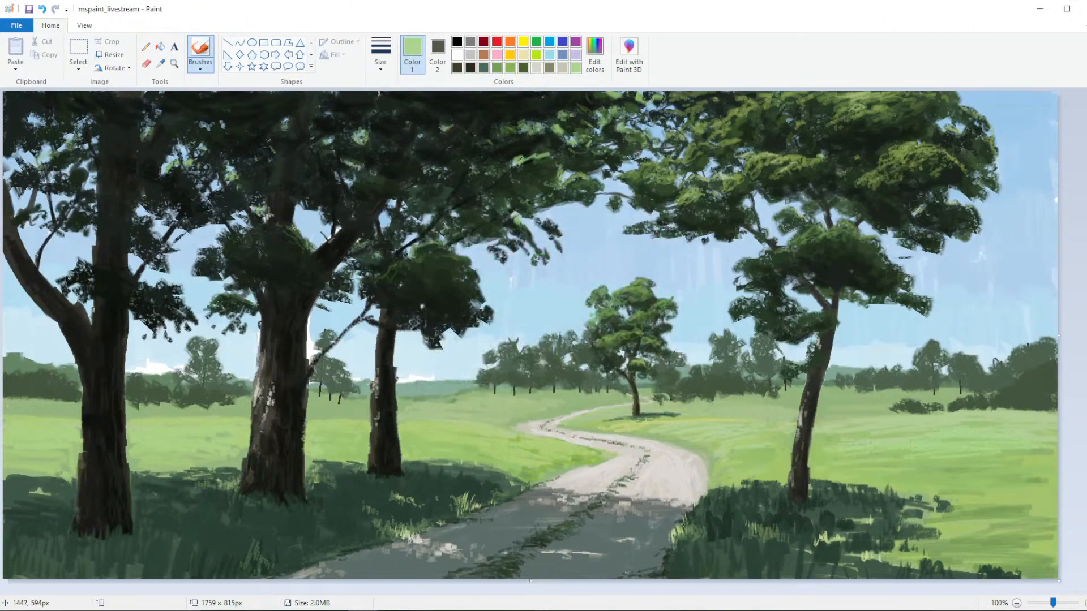
pyautogui.moveTo(753, 457); pyautogui.dragTo(731, 455)
pyautogui.moveTo(776, 445); pyautogui.dragTo(756, 448)
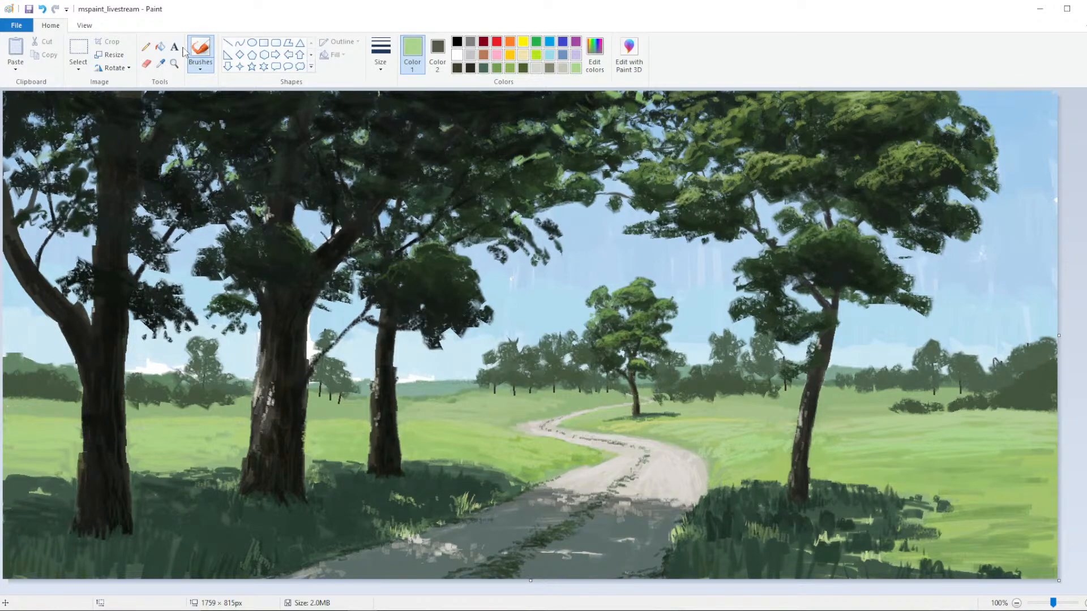
# Sample the grass green beside the road, adjust the stroke size and brush, and touch up the road's right grass edge
pyautogui.click(160, 64)
pyautogui.click(589, 463)
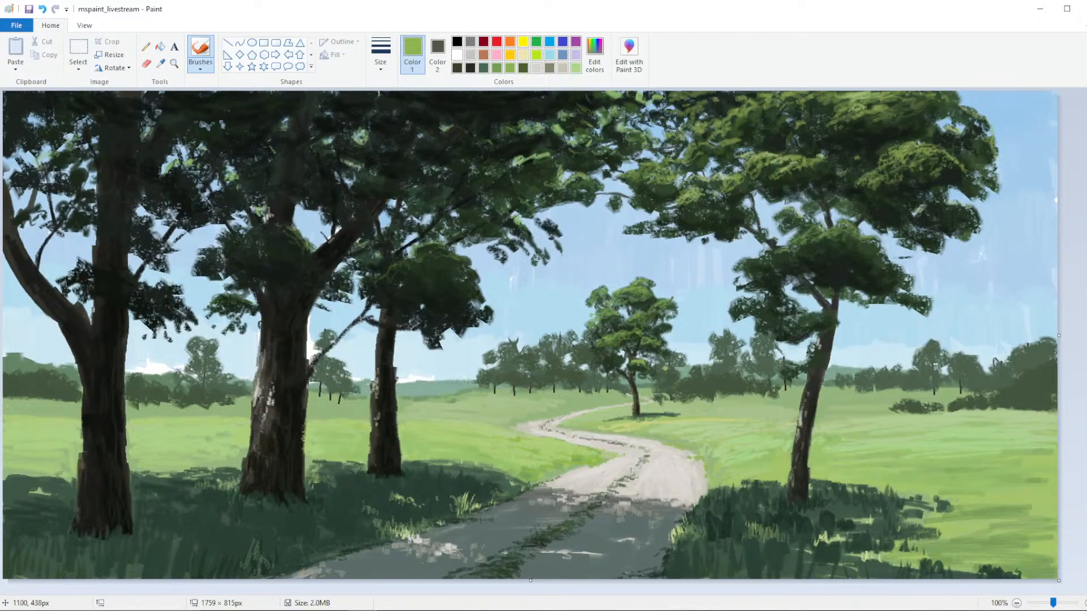
pyautogui.click(381, 52)
pyautogui.click(383, 94)
pyautogui.click(199, 64)
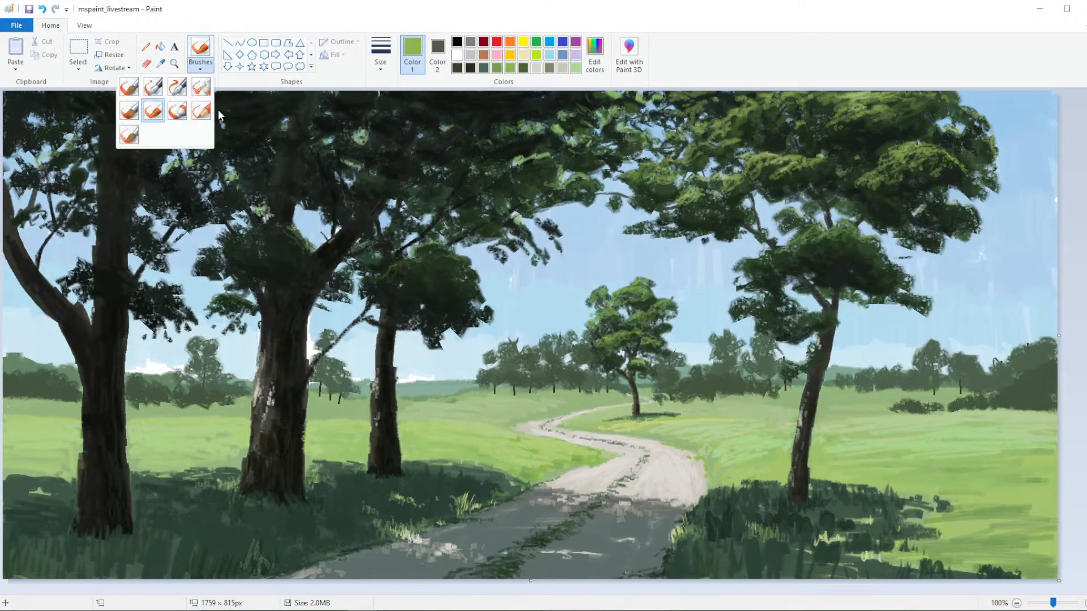
pyautogui.click(208, 71)
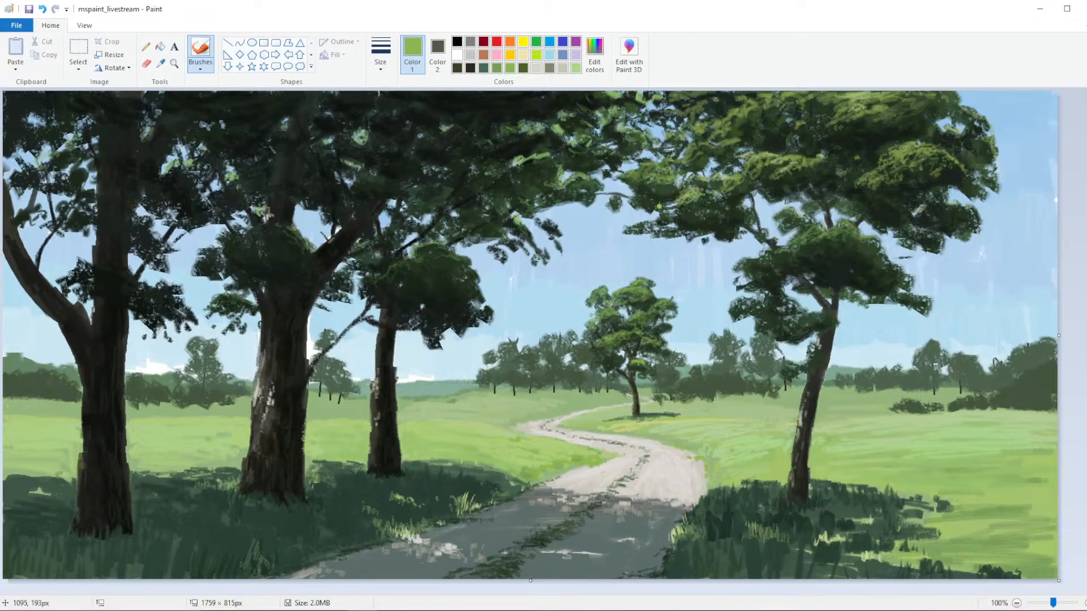
# Sample dark and mid-green leaf tones and paint foliage strokes on the third tree's crown and the large right-hand tree
pyautogui.click(161, 64)
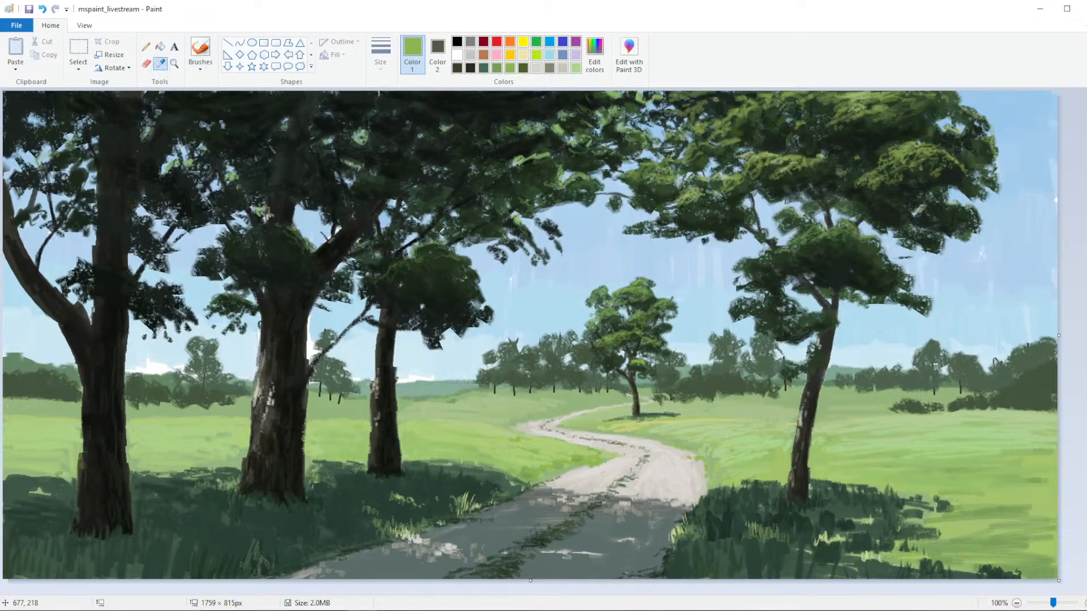
pyautogui.click(462, 305)
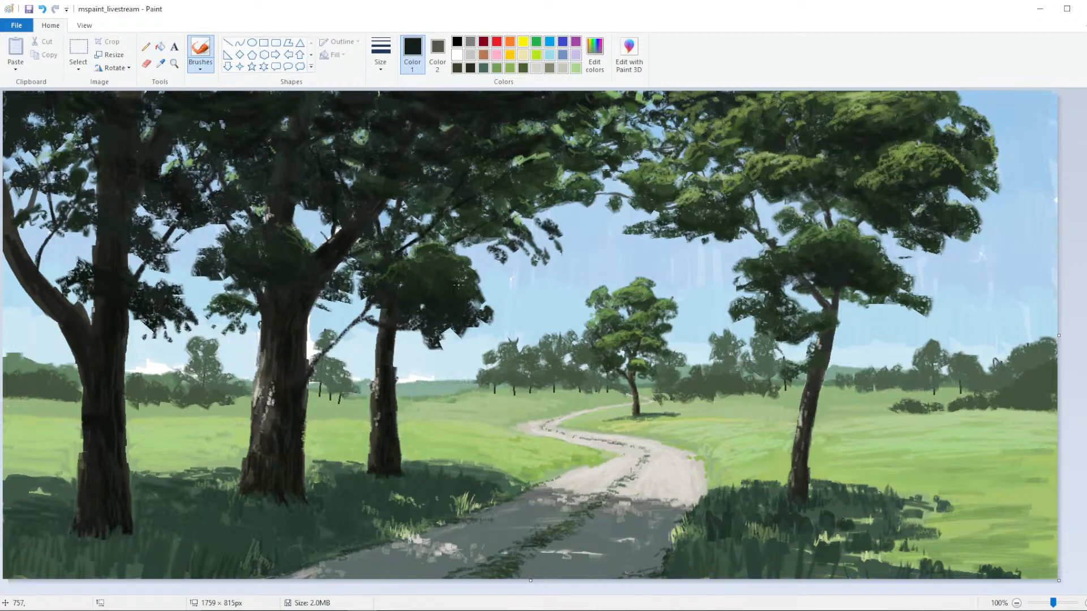
pyautogui.moveTo(440, 271)
pyautogui.mouseDown()
pyautogui.moveTo(465, 281)
pyautogui.moveTo(484, 315)
pyautogui.mouseUp()
pyautogui.moveTo(780, 330)
pyautogui.mouseDown()
pyautogui.moveTo(780, 321)
pyautogui.moveTo(831, 321)
pyautogui.moveTo(847, 292)
pyautogui.moveTo(894, 303)
pyautogui.moveTo(817, 283)
pyautogui.moveTo(855, 286)
pyautogui.mouseUp()
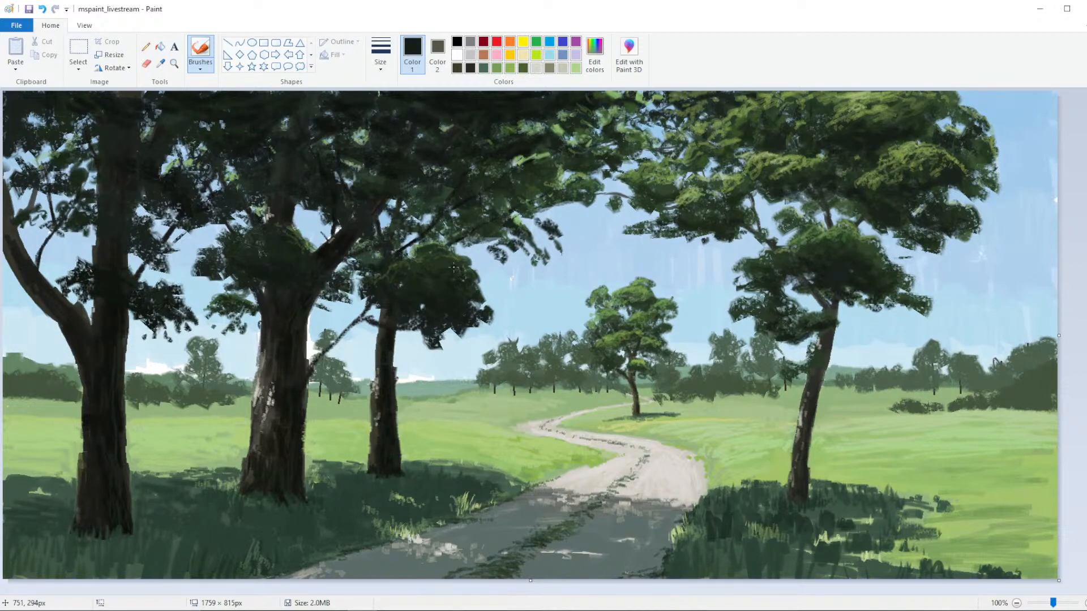
pyautogui.click(161, 63)
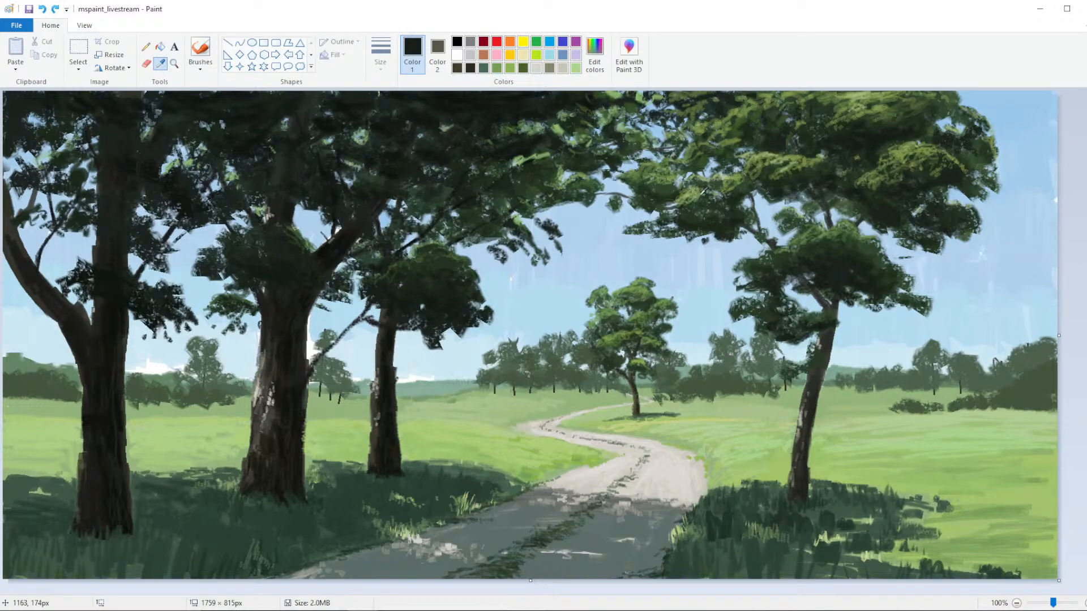
pyautogui.click(700, 191)
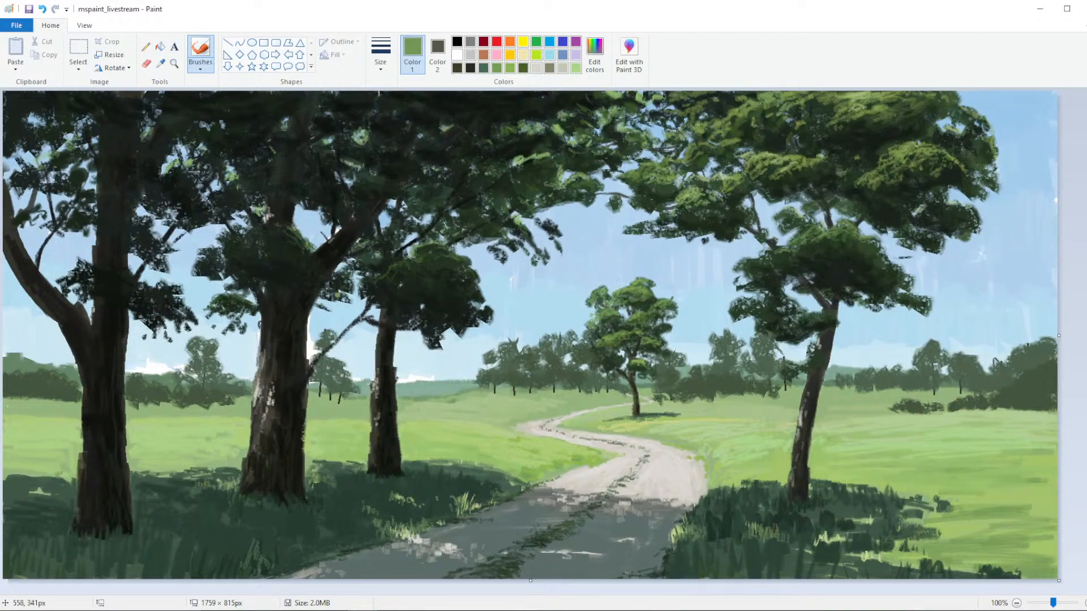
# Sample the dark shadow green and paint ragged grass strokes along the upper edge of the shadow beneath the left-hand trees
pyautogui.click(160, 63)
pyautogui.click(334, 454)
pyautogui.click(160, 62)
pyautogui.click(162, 484)
pyautogui.moveTo(22, 472)
pyautogui.mouseDown()
pyautogui.moveTo(207, 470)
pyautogui.moveTo(187, 477)
pyautogui.moveTo(202, 480)
pyautogui.moveTo(222, 477)
pyautogui.moveTo(224, 466)
pyautogui.mouseUp()
pyautogui.moveTo(318, 472); pyautogui.dragTo(307, 465)
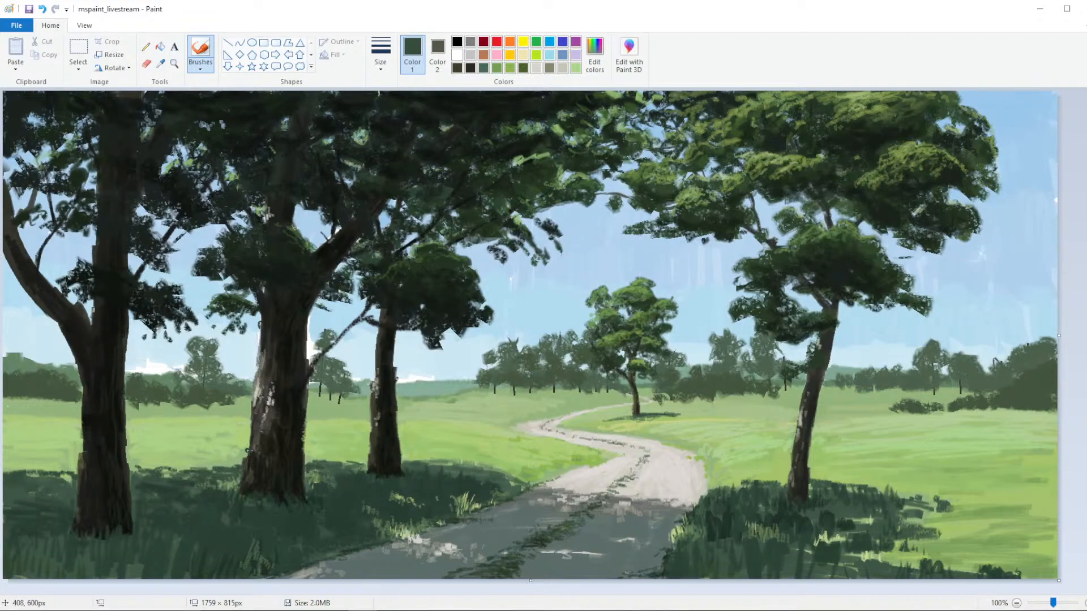
# Choose the crayon brush, darken the right-hand bush green and paint shadow strokes along the base of those bushes into the meadow
pyautogui.scroll(-2, 354, 312)
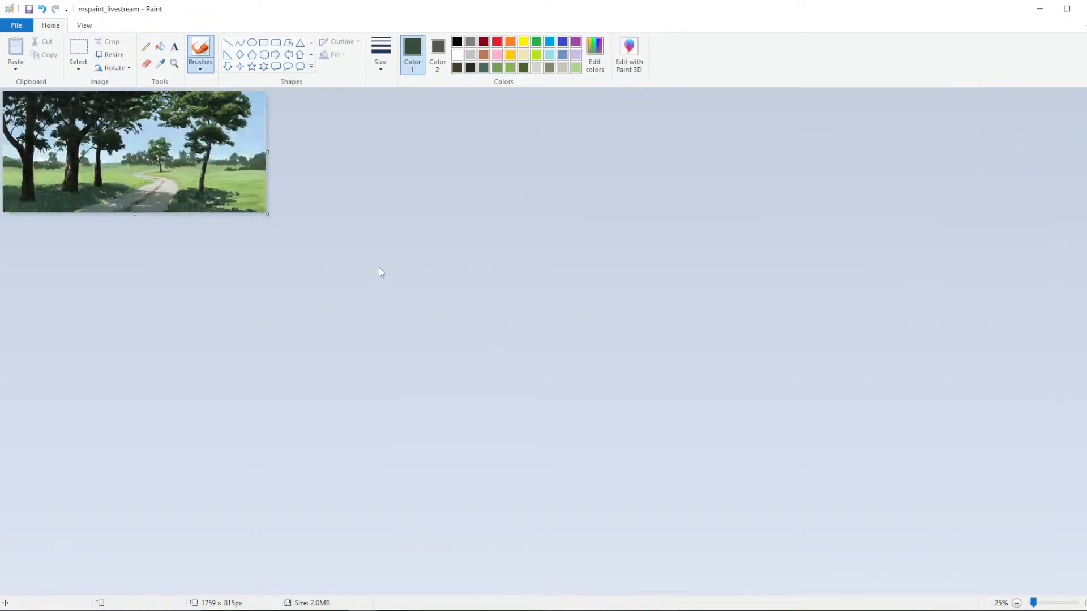
pyautogui.scroll(2, 378, 268)
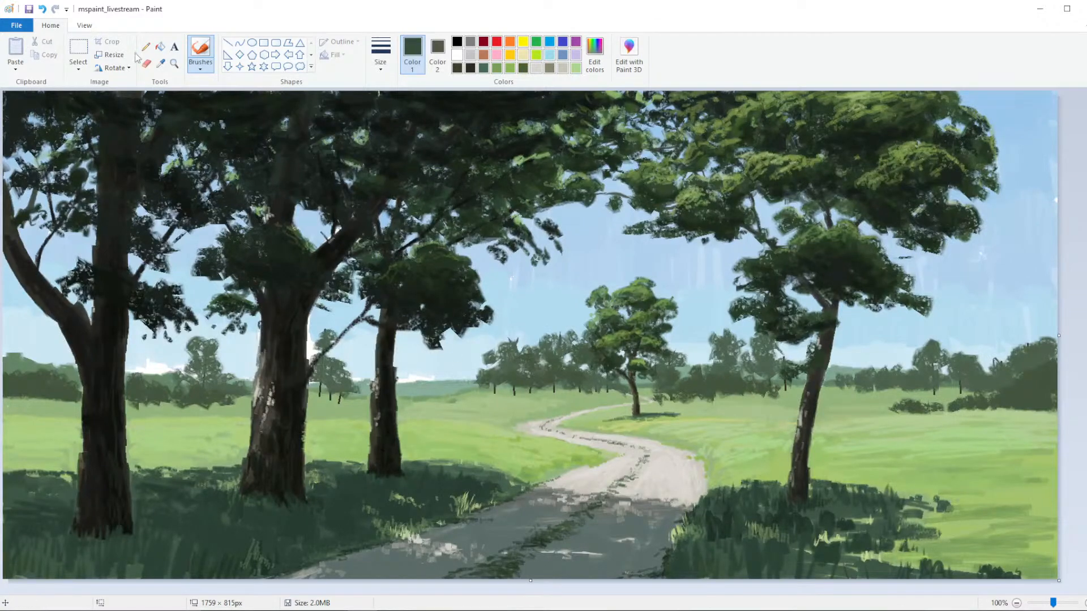
pyautogui.click(201, 62)
pyautogui.click(154, 113)
pyautogui.click(174, 63)
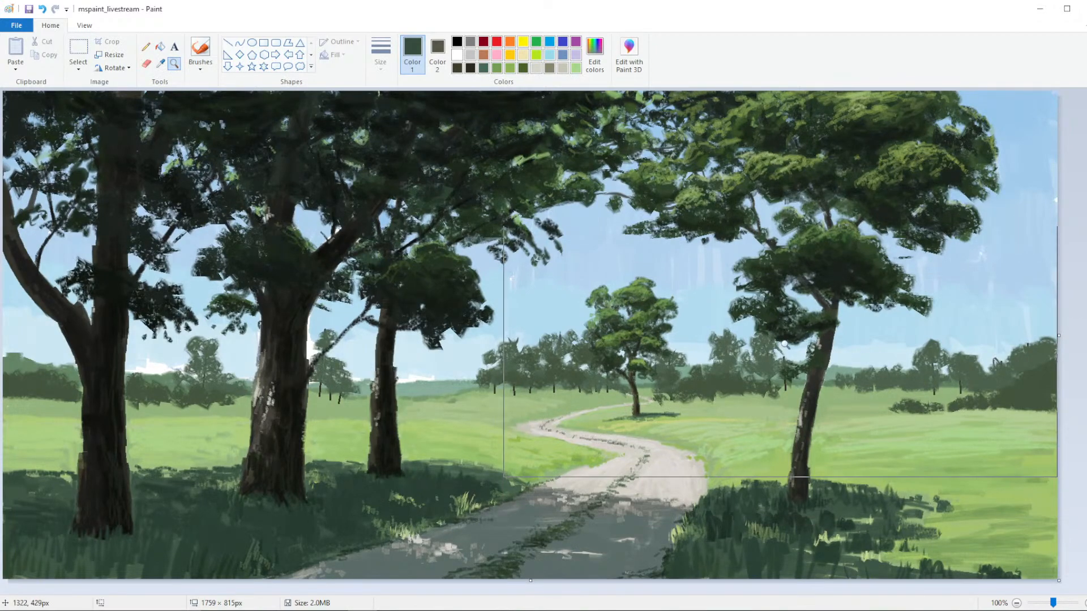
pyautogui.click(200, 48)
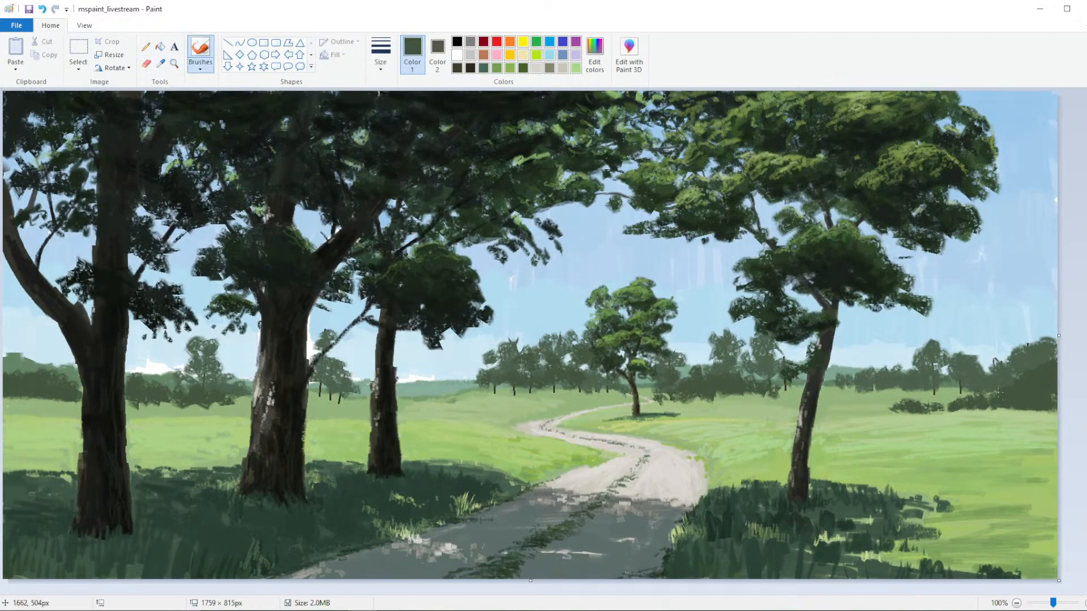
pyautogui.click(595, 51)
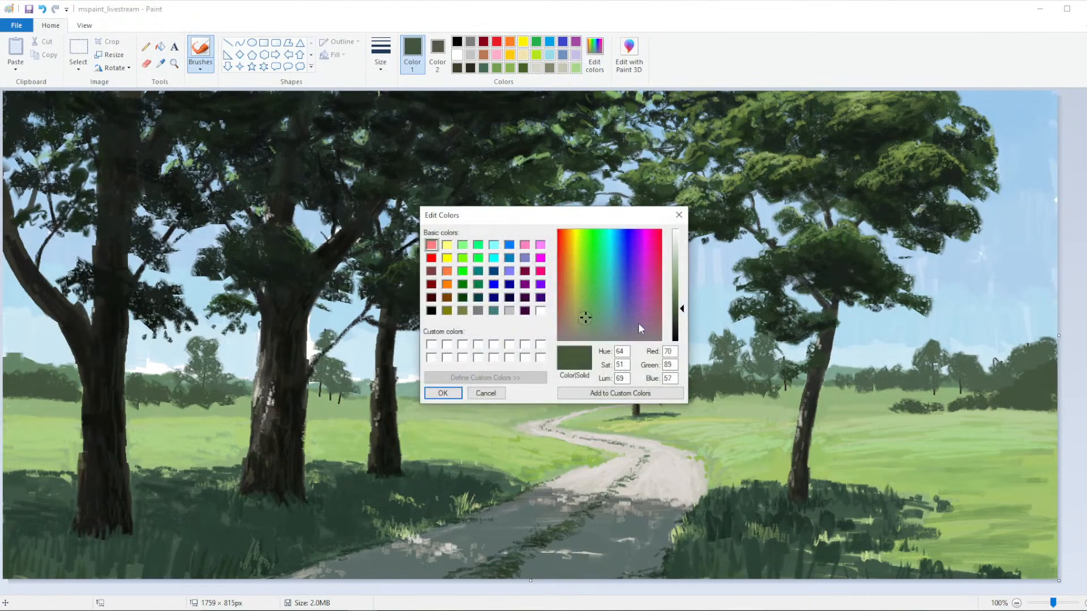
pyautogui.click(681, 315)
pyautogui.click(443, 393)
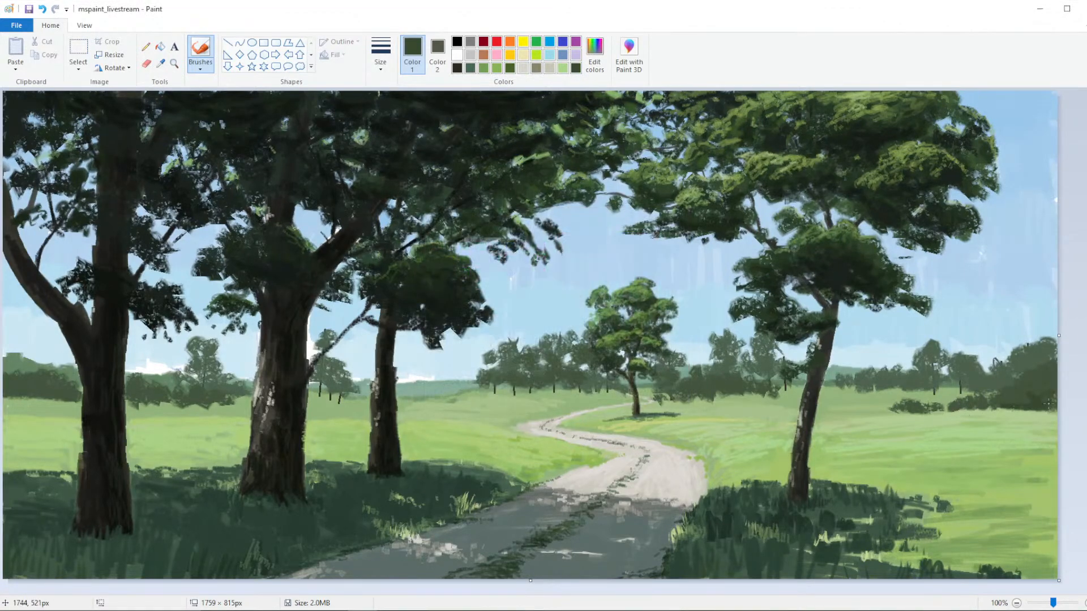
pyautogui.moveTo(985, 408); pyautogui.dragTo(891, 414)
# Sample the bush green, brighten it to hue 56, saturation 61, luminosity 90, and paint sunlit strokes on the right-hand bushes
pyautogui.click(161, 63)
pyautogui.click(978, 364)
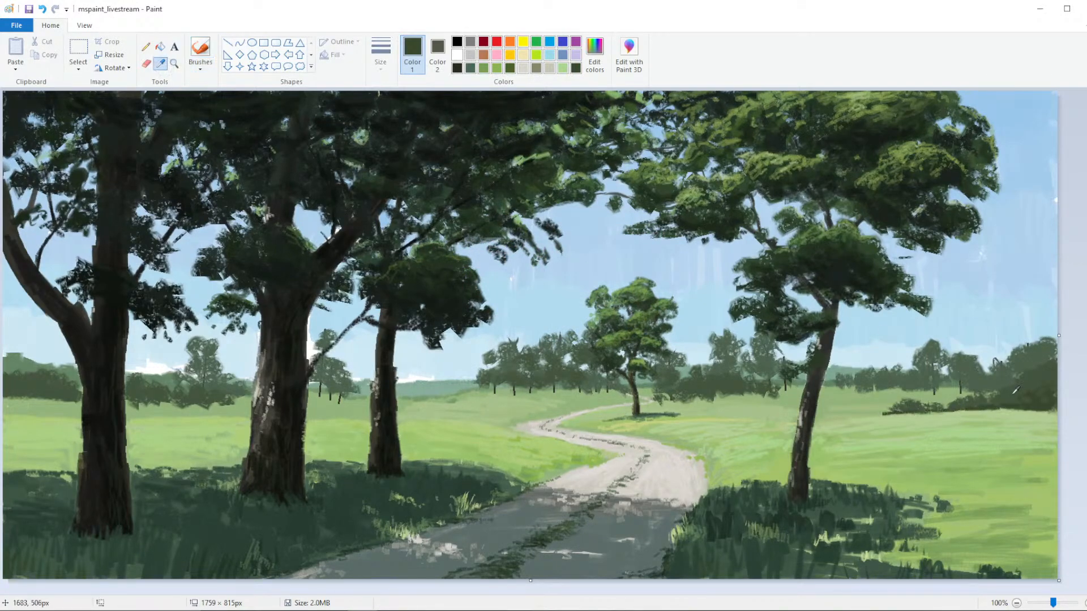
pyautogui.click(595, 53)
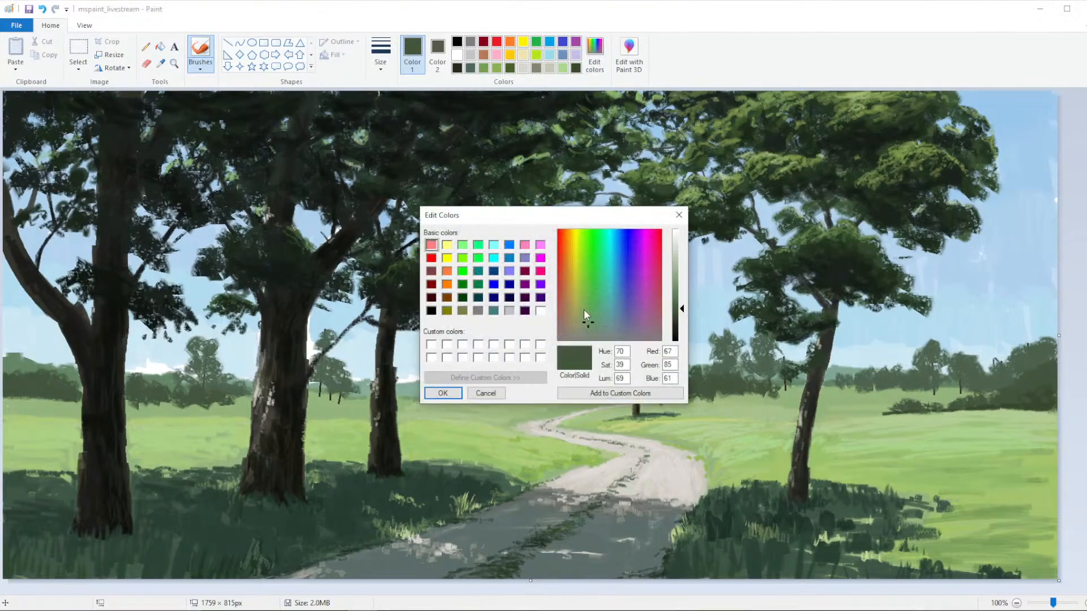
pyautogui.click(676, 299)
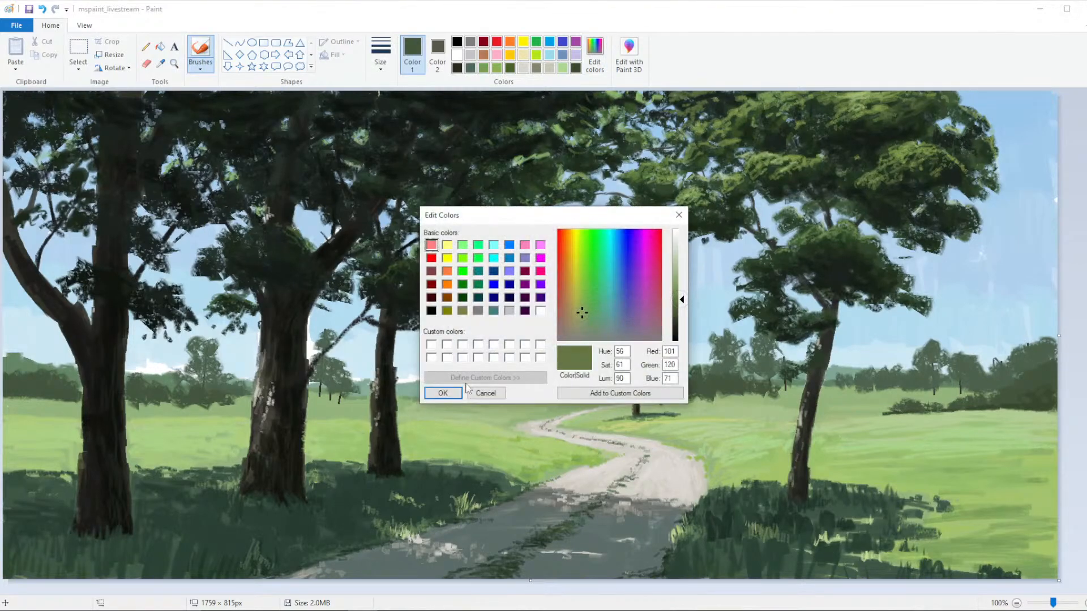
pyautogui.click(442, 393)
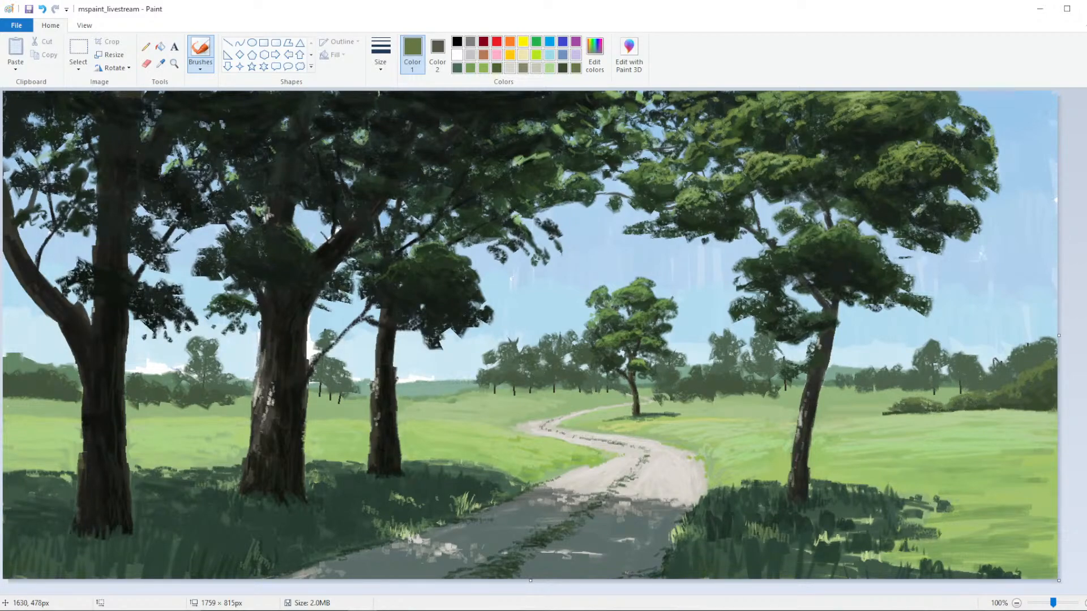
# Switch to the natural pencil brush at the third stroke size, make the green more saturated and add fine highlights to the right-hand bushes
pyautogui.click(381, 56)
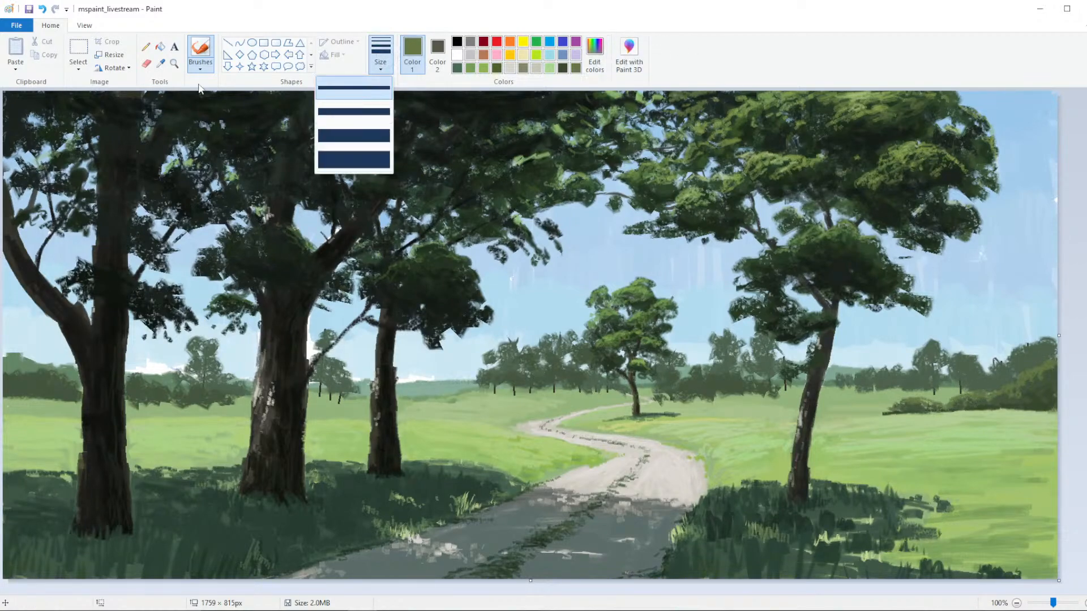
pyautogui.click(199, 65)
pyautogui.click(201, 107)
pyautogui.click(381, 56)
pyautogui.click(354, 136)
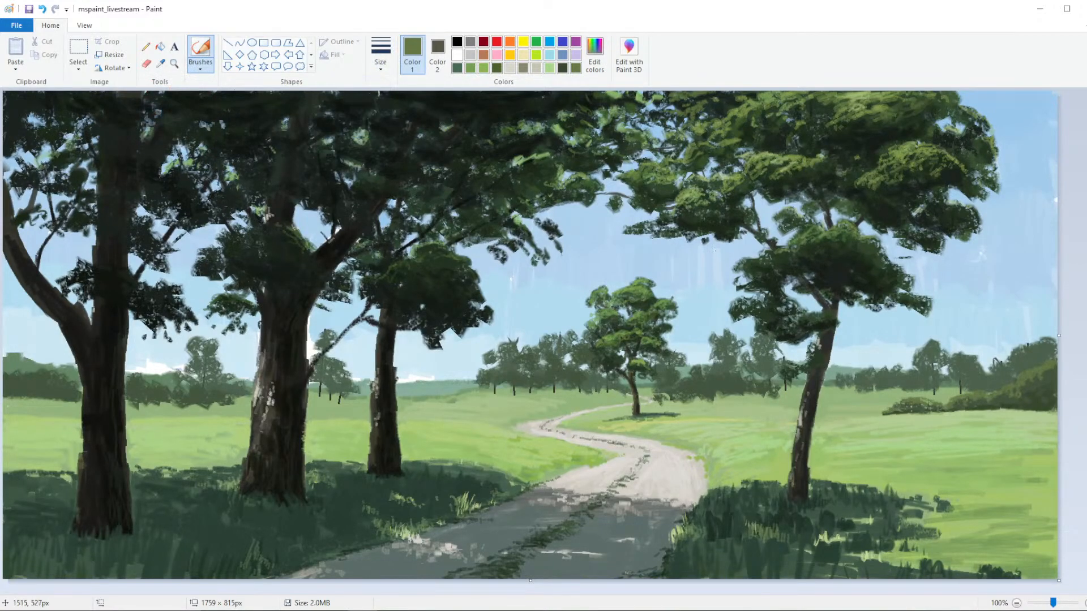
pyautogui.click(595, 54)
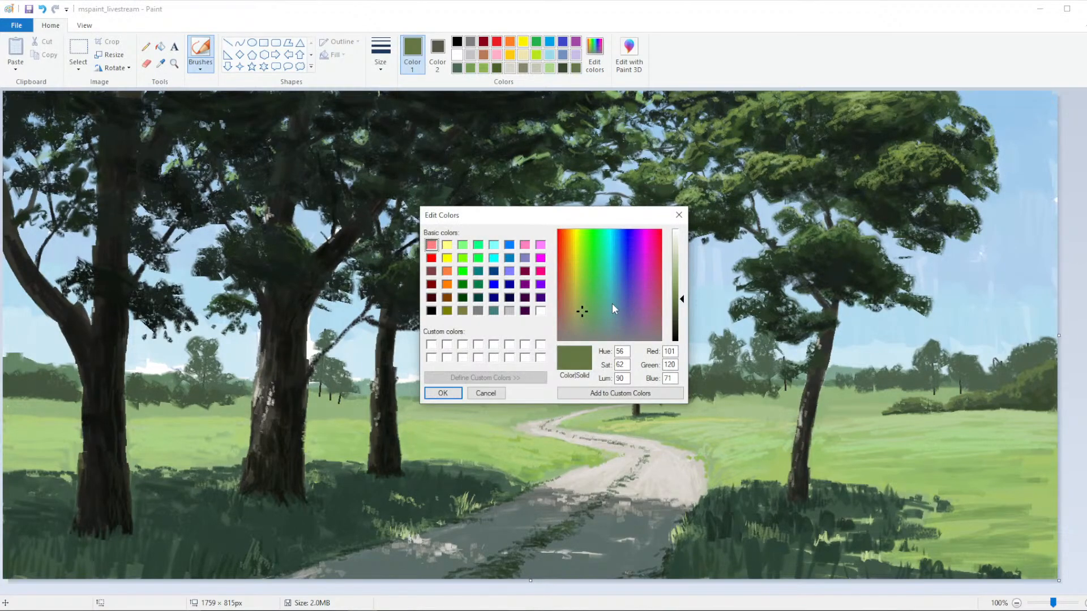
pyautogui.click(582, 305)
pyautogui.click(442, 393)
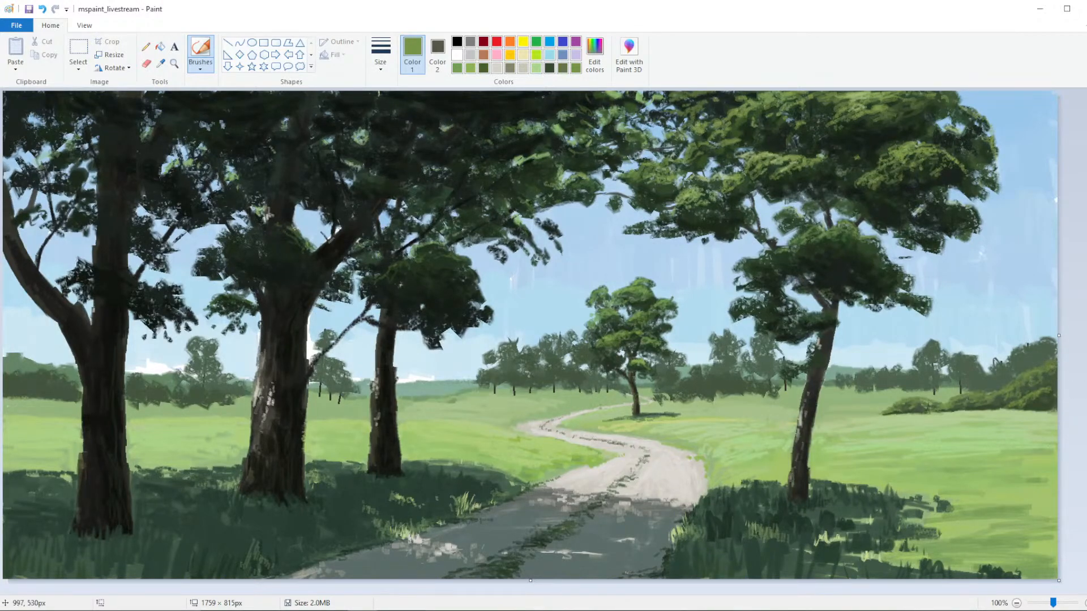
# Paint short green grass strokes in the meadow right of the small tree and sample that tree's foliage green
pyautogui.scroll(-2, 567, 392)
pyautogui.scroll(2, 572, 396)
pyautogui.moveTo(711, 400); pyautogui.dragTo(728, 400)
pyautogui.click(161, 62)
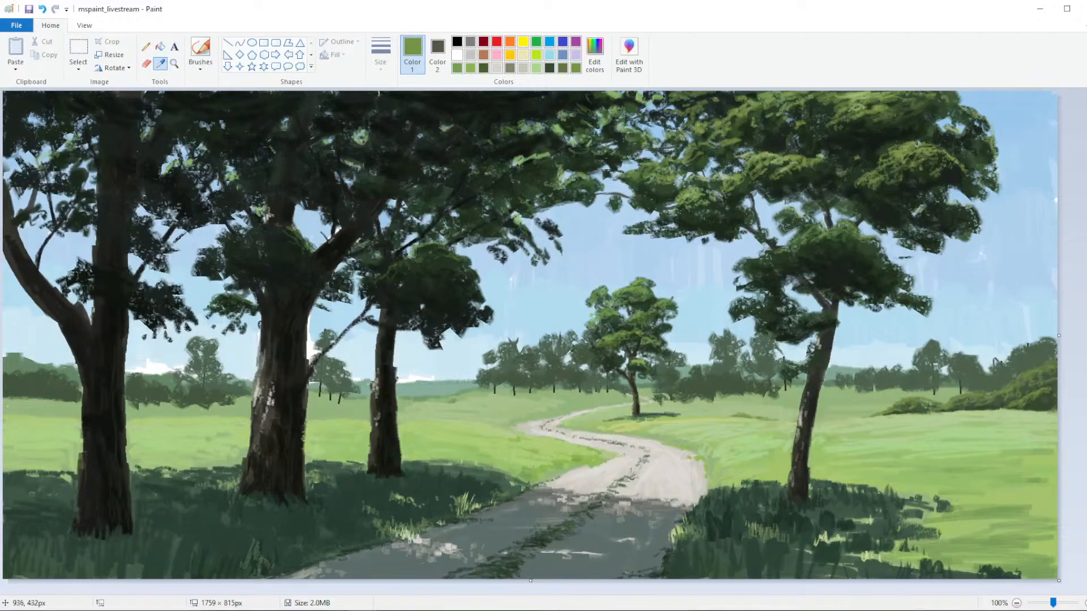
pyautogui.click(642, 363)
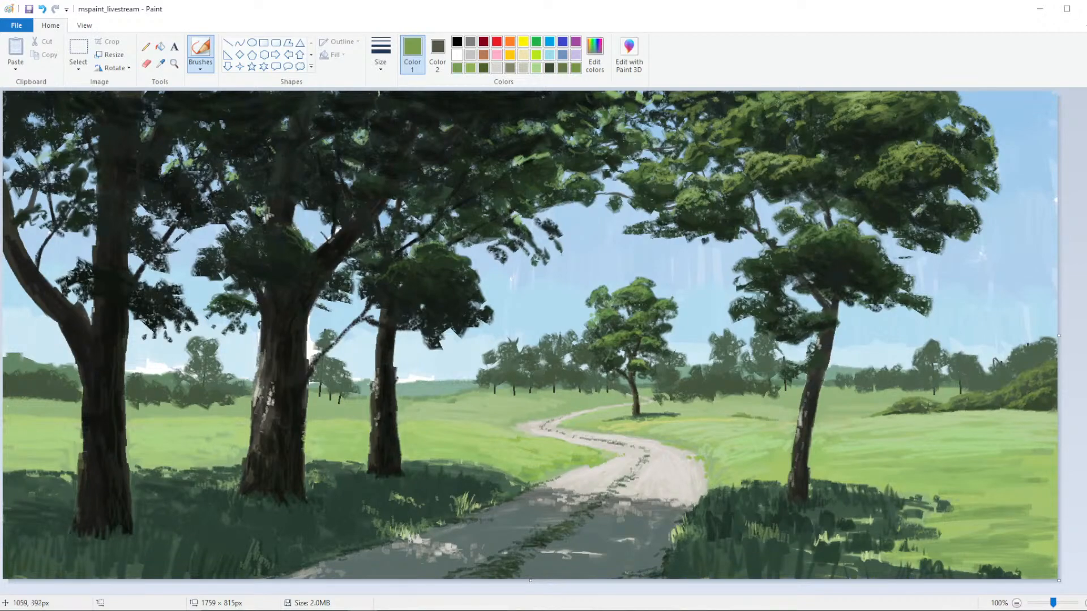
# Set the foreground colour to a dark green, Red 55, Green 70, Blue 36
pyautogui.click(595, 68)
pyautogui.click(677, 323)
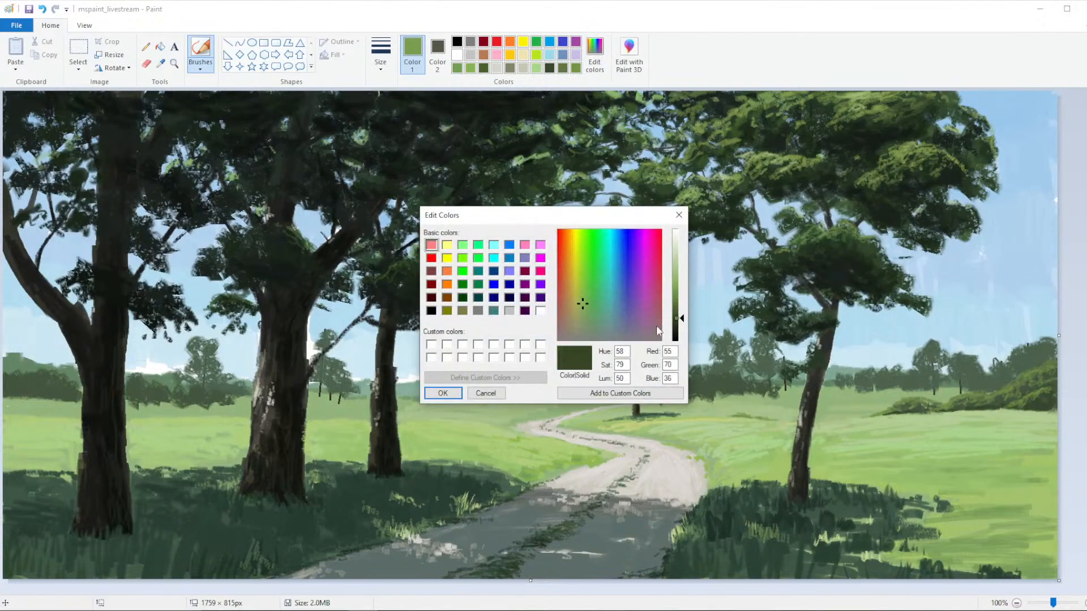
pyautogui.click(437, 391)
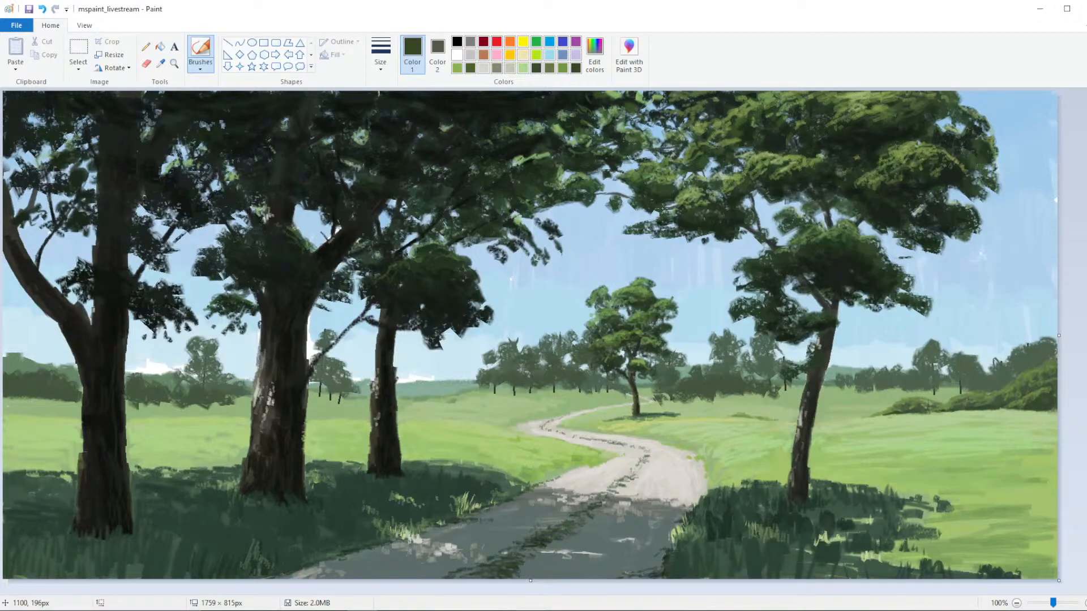
# Sample the near-black green from the large tree's canopy, choose the thickest brush size, and paint over the leftmost tree's foliage
pyautogui.click(161, 63)
pyautogui.click(285, 156)
pyautogui.click(381, 57)
pyautogui.click(384, 158)
pyautogui.press('ctrl')
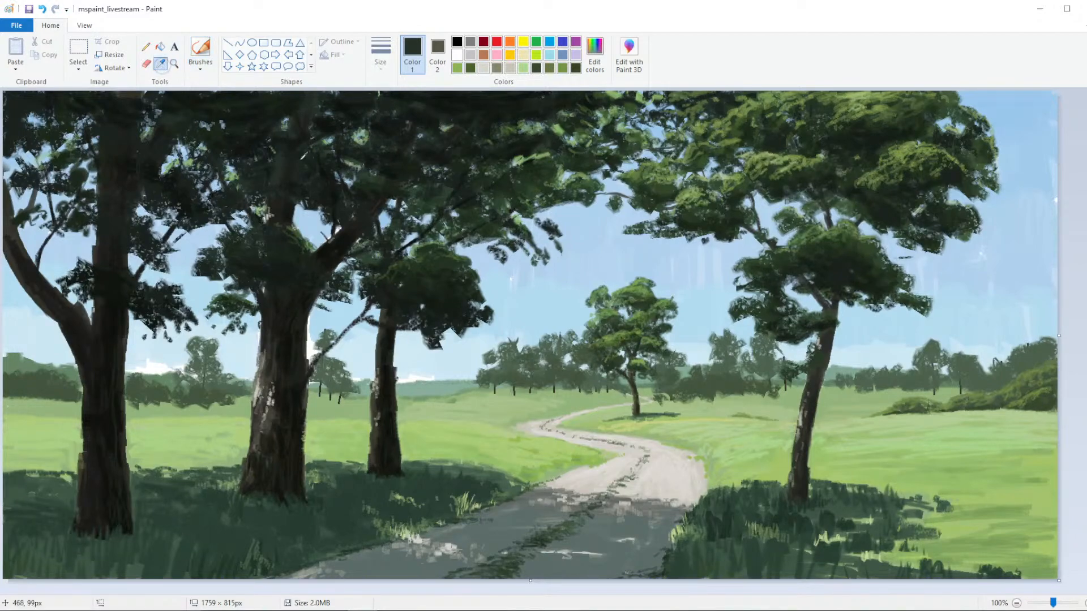
pyautogui.moveTo(81, 183); pyautogui.dragTo(102, 195)
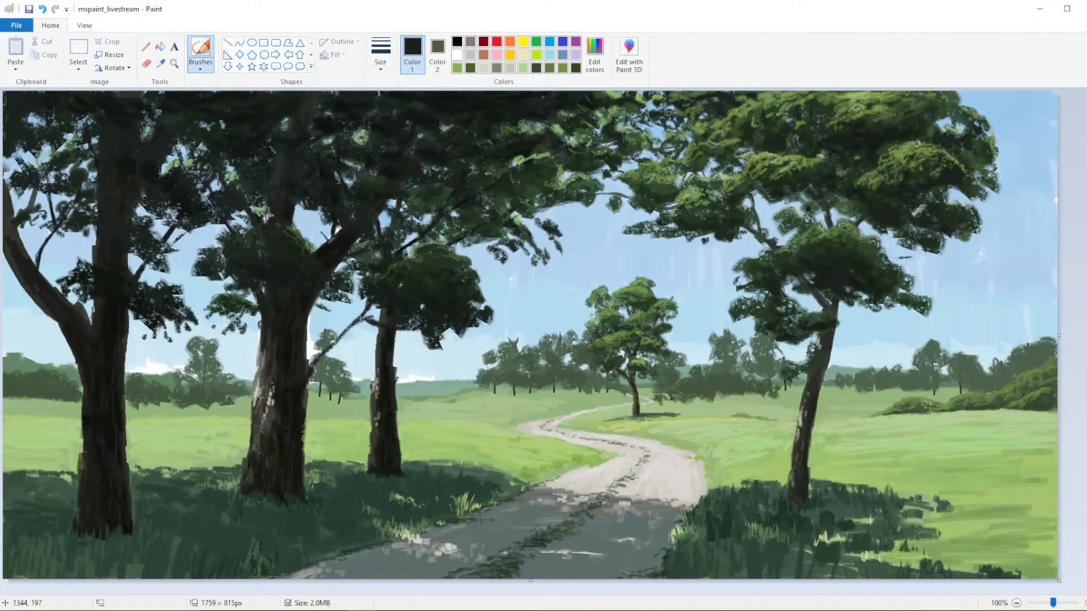
# Sample the distant hedge's green, adjust it in the colour editor, and paint along the hedge line behind the left trunks
pyautogui.click(160, 63)
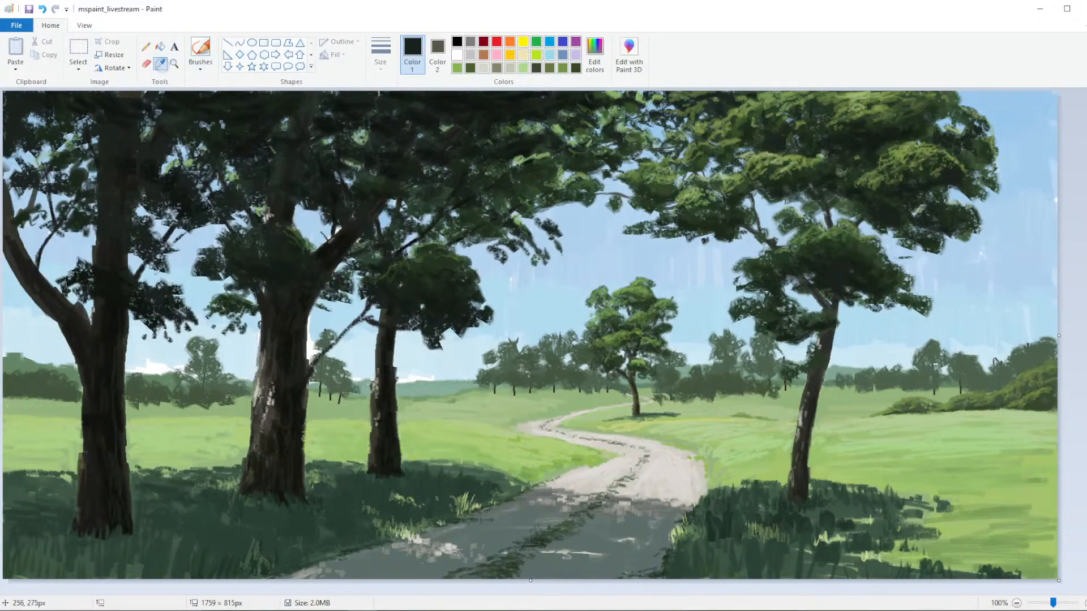
pyautogui.click(185, 386)
pyautogui.click(594, 54)
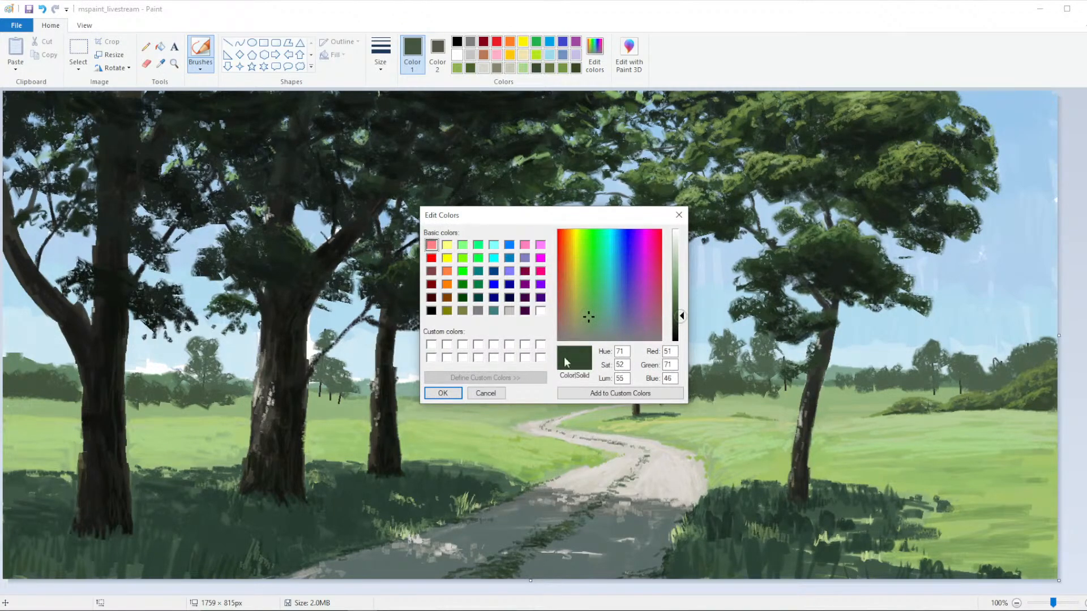
pyautogui.click(450, 394)
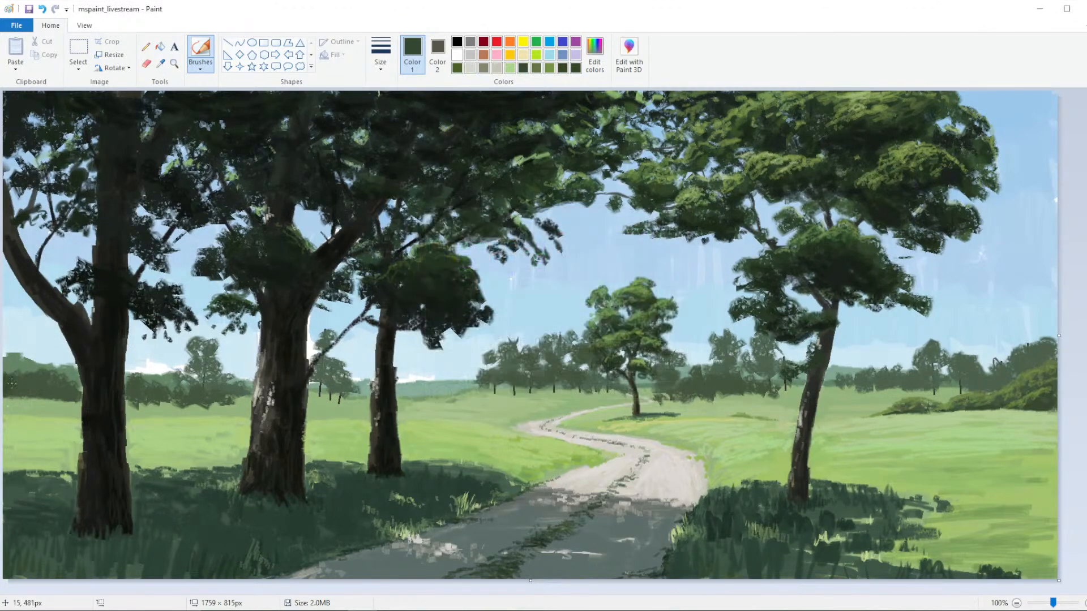
pyautogui.moveTo(11, 383)
pyautogui.mouseDown()
pyautogui.moveTo(39, 379)
pyautogui.moveTo(65, 395)
pyautogui.moveTo(146, 378)
pyautogui.moveTo(134, 386)
pyautogui.moveTo(156, 404)
pyautogui.moveTo(164, 391)
pyautogui.moveTo(175, 411)
pyautogui.moveTo(195, 397)
pyautogui.moveTo(247, 402)
pyautogui.mouseUp()
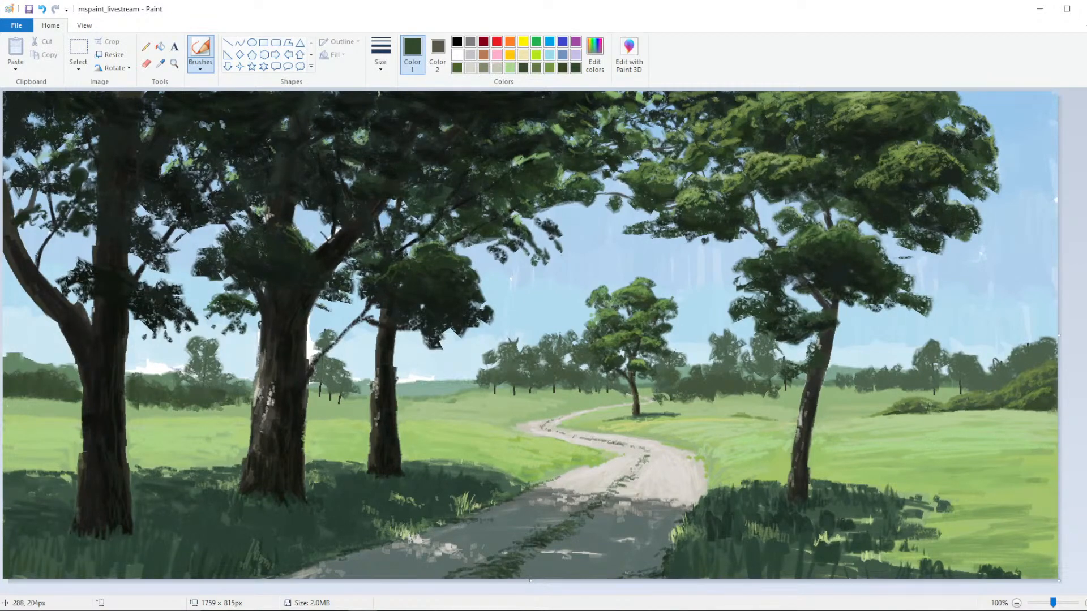
# Sample the pale meadow green and clean up the lower edge of the distant hedge between the two left trunks
pyautogui.click(161, 63)
pyautogui.click(211, 406)
pyautogui.moveTo(210, 406)
pyautogui.mouseDown()
pyautogui.moveTo(152, 405)
pyautogui.moveTo(221, 410)
pyautogui.mouseUp()
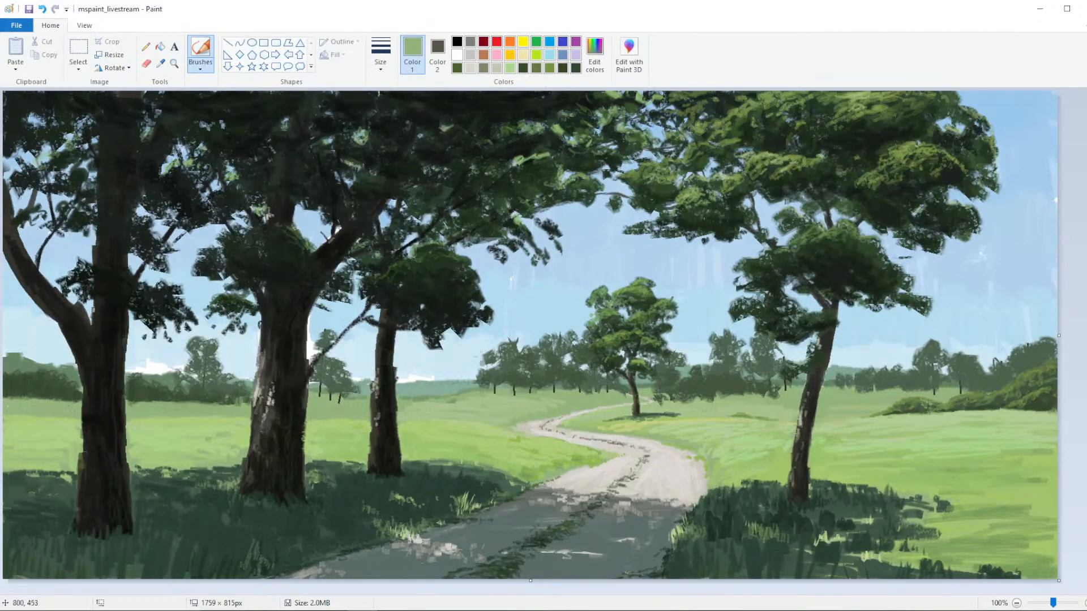
# Sample the hedge green, lighten it, and paint leafy highlights on the far-left hedge with the second-thickest brush size
pyautogui.click(160, 63)
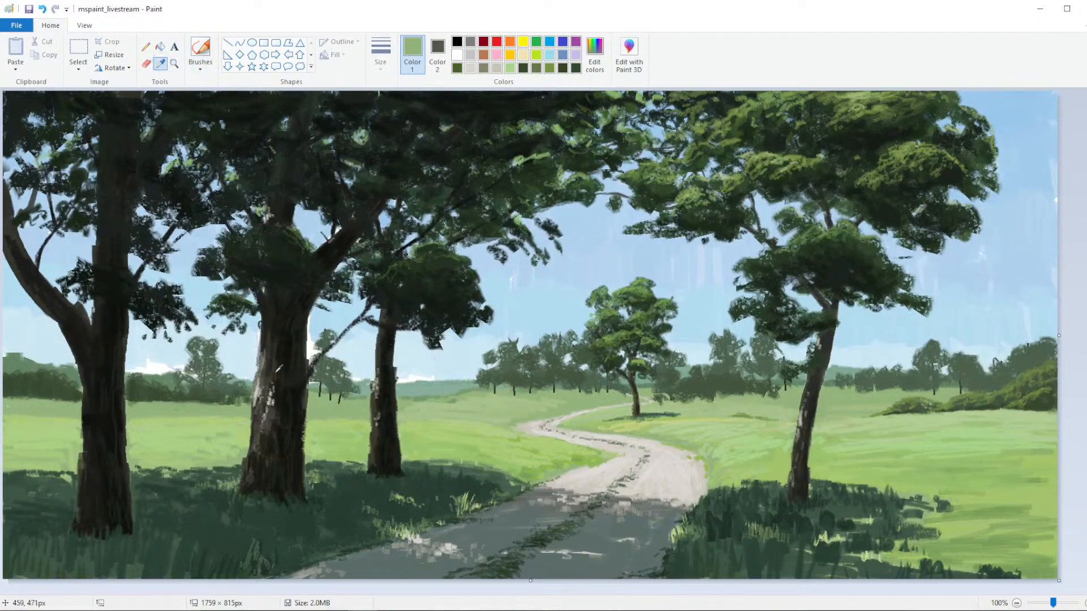
pyautogui.click(183, 375)
pyautogui.click(594, 53)
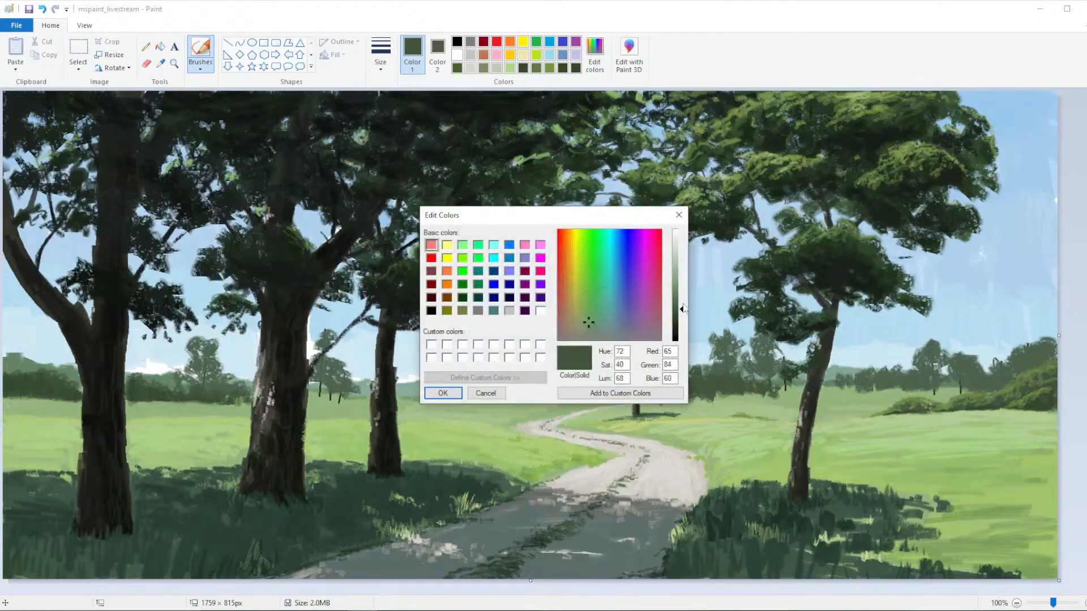
pyautogui.click(443, 393)
pyautogui.click(380, 54)
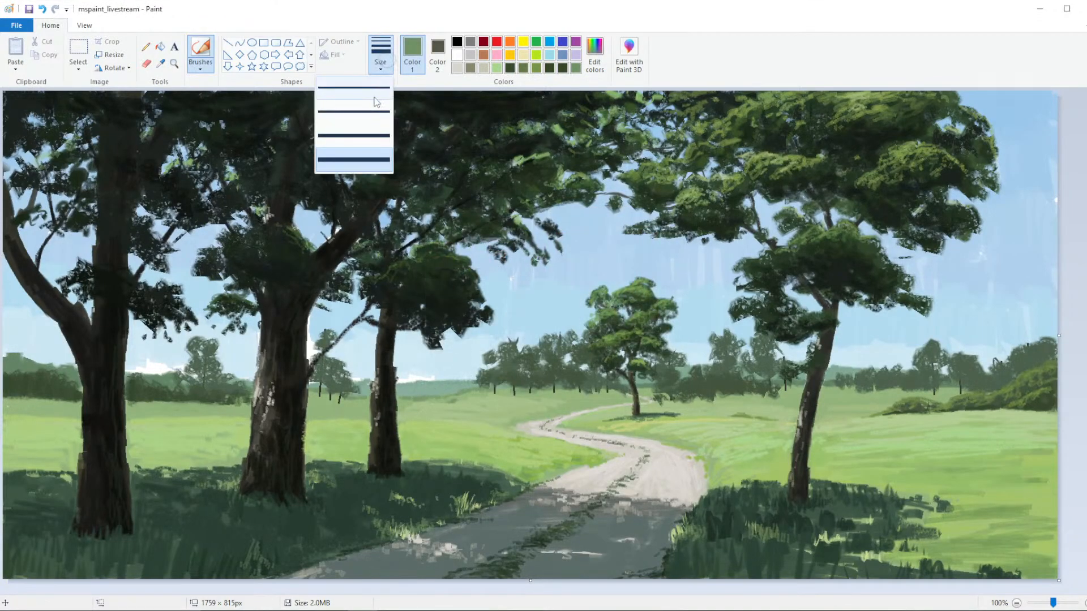
pyautogui.click(355, 142)
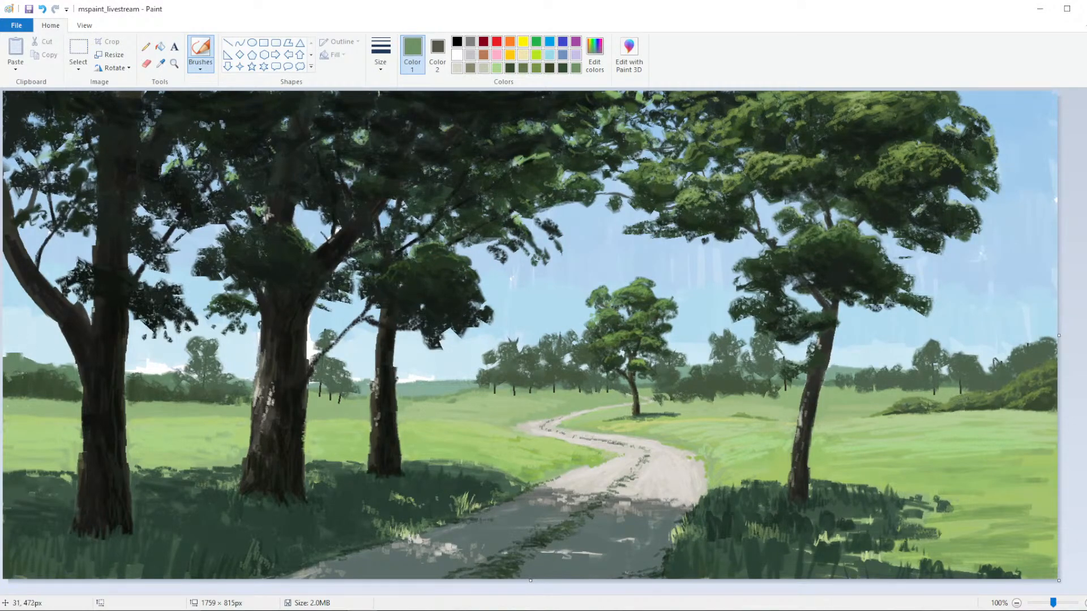
# Mix a richer green and dab foliage onto the distant hedge beside the large trunk with the second-thickest brush size
pyautogui.click(595, 54)
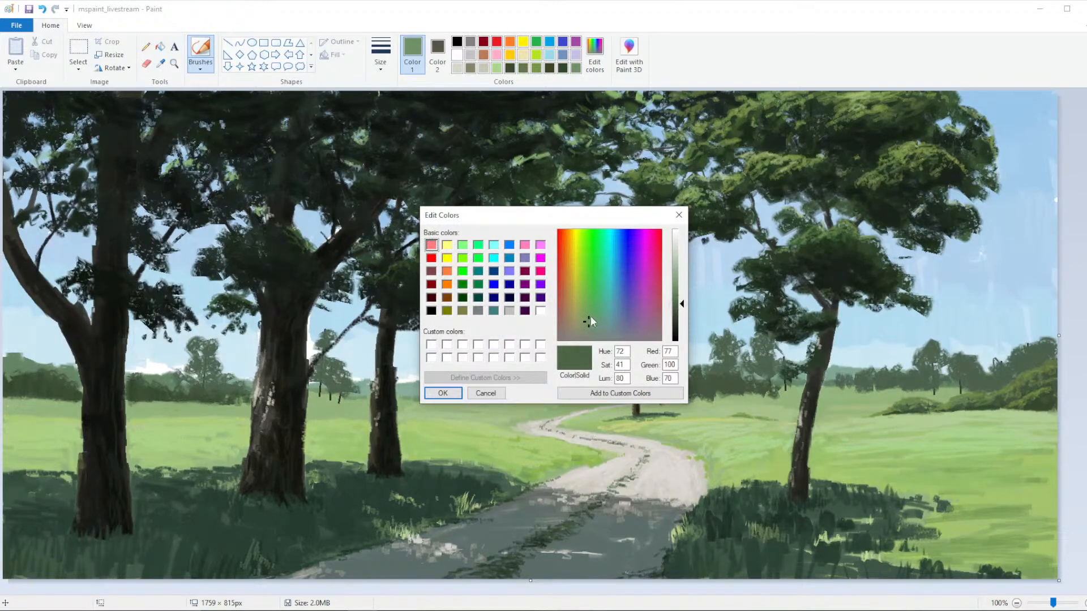
pyautogui.click(442, 393)
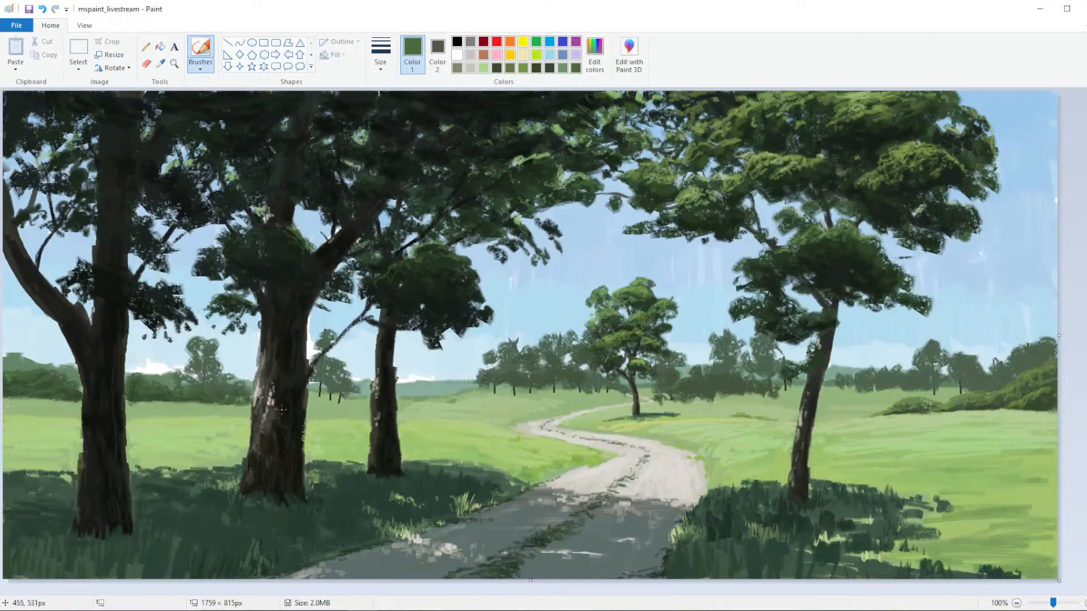
pyautogui.moveTo(319, 402)
pyautogui.mouseDown()
pyautogui.moveTo(330, 404)
pyautogui.moveTo(312, 399)
pyautogui.mouseUp()
pyautogui.click(381, 52)
pyautogui.click(364, 145)
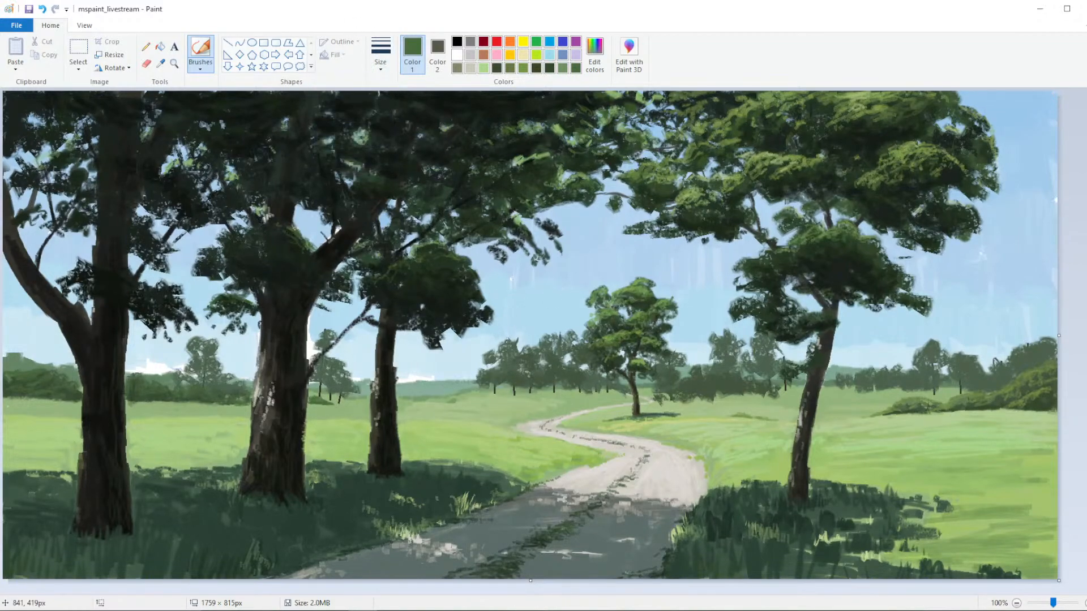
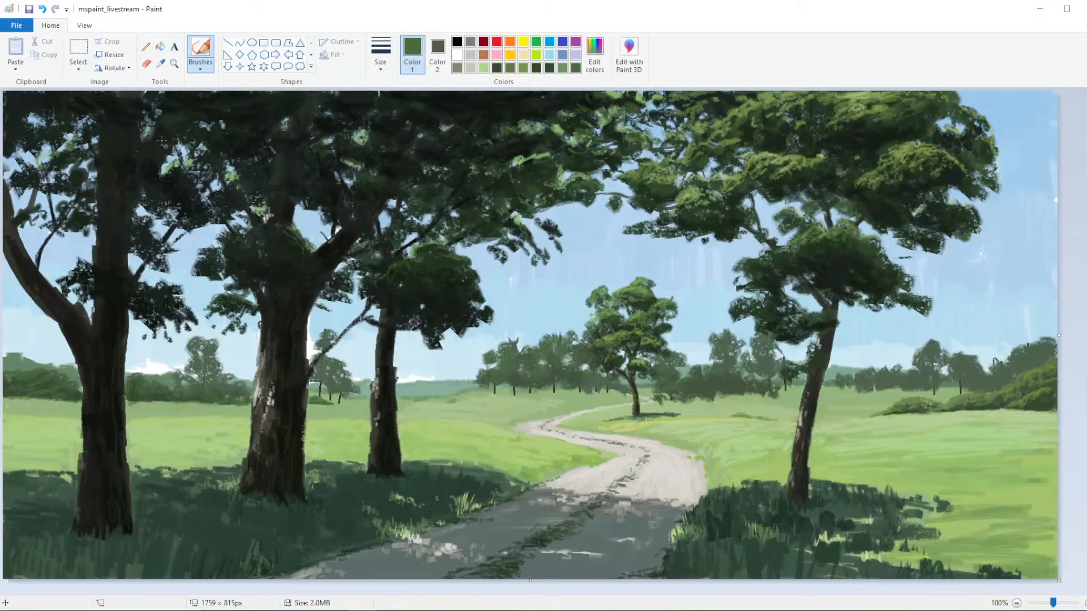
# Sample the dark shadow green of the grass and paint around the base of the right tree
pyautogui.click(160, 63)
pyautogui.click(804, 501)
pyautogui.moveTo(824, 509); pyautogui.dragTo(832, 499)
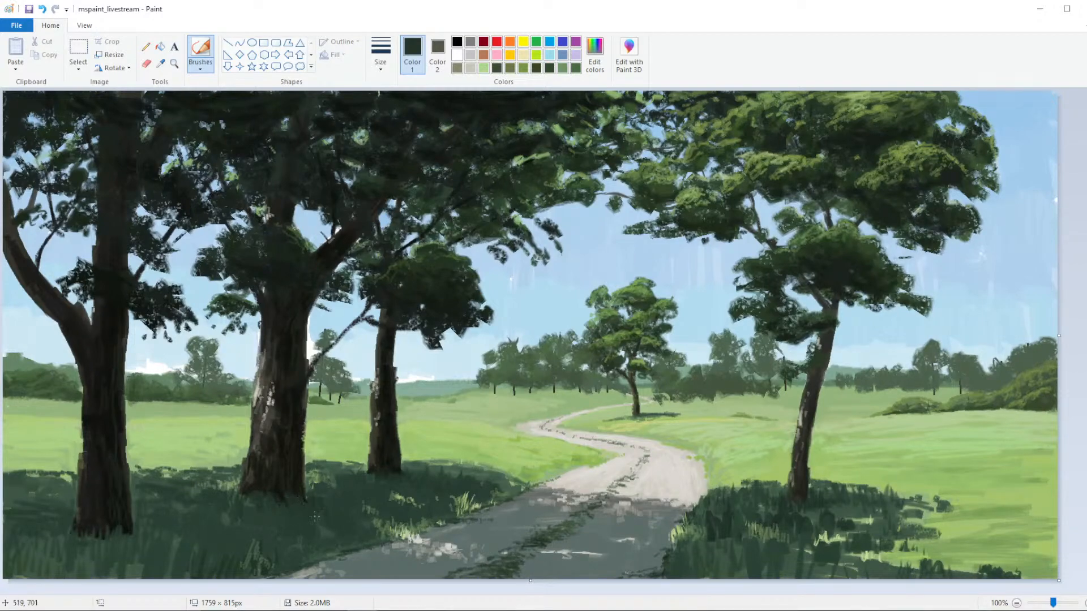
# Darken the colour to Red 20, Green 31, Blue 24 and paint shadowed grass blades around the left trunks, undoing a stray stroke
pyautogui.click(594, 56)
pyautogui.click(674, 337)
pyautogui.click(443, 393)
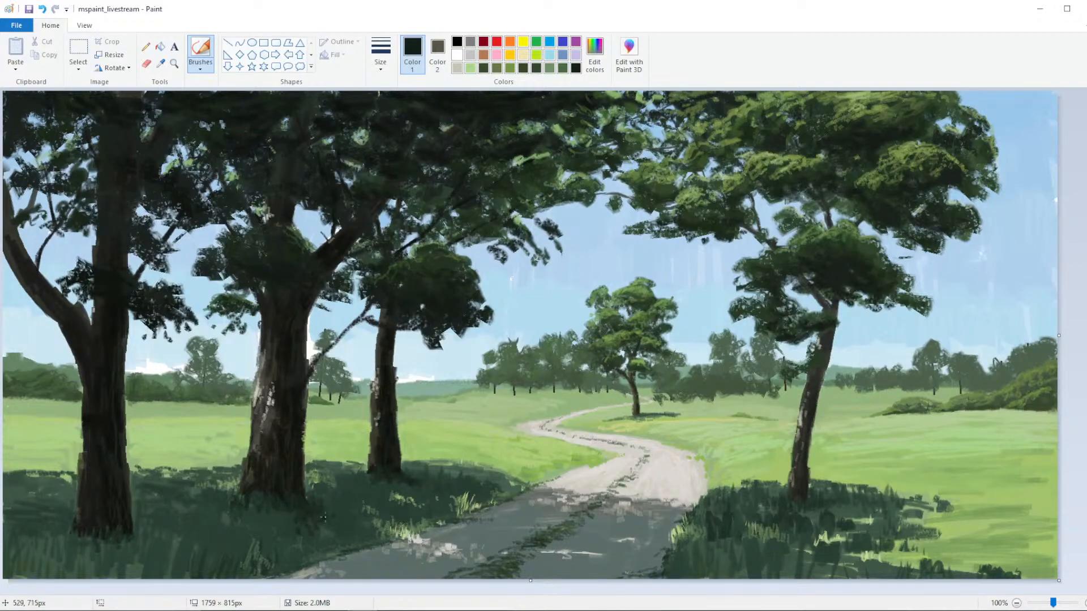
pyautogui.hotkey('ctrl', 'z')
pyautogui.click(165, 504)
pyautogui.moveTo(130, 531)
pyautogui.mouseDown()
pyautogui.moveTo(142, 518)
pyautogui.moveTo(131, 545)
pyautogui.mouseUp()
pyautogui.moveTo(69, 534)
pyautogui.mouseDown()
pyautogui.moveTo(103, 551)
pyautogui.moveTo(120, 539)
pyautogui.moveTo(138, 549)
pyautogui.moveTo(140, 531)
pyautogui.moveTo(139, 556)
pyautogui.moveTo(131, 548)
pyautogui.moveTo(181, 566)
pyautogui.mouseUp()
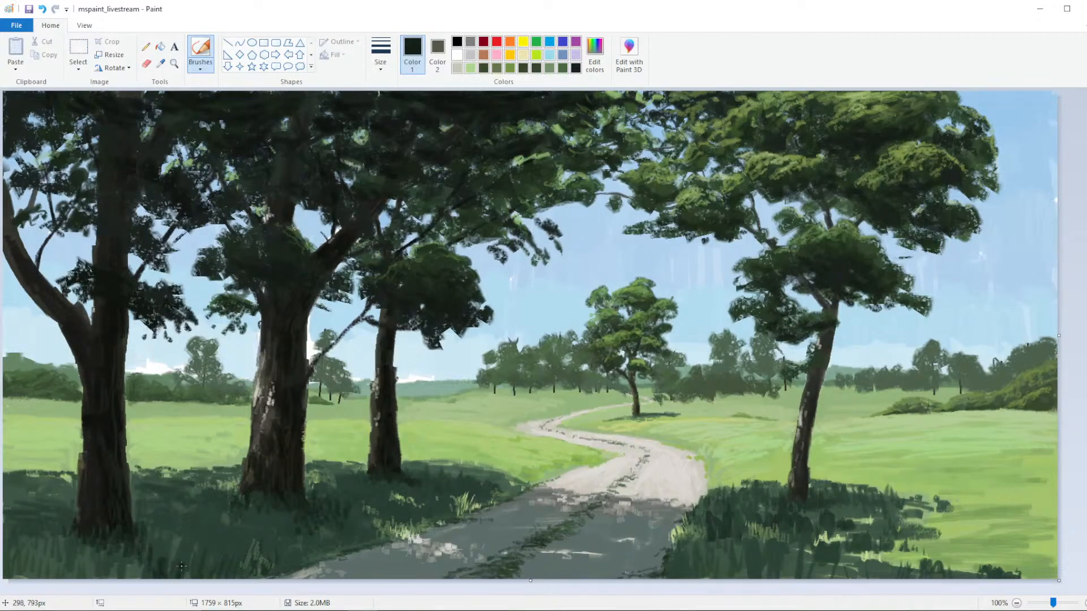
pyautogui.moveTo(250, 566)
pyautogui.mouseDown()
pyautogui.moveTo(289, 552)
pyautogui.moveTo(326, 557)
pyautogui.moveTo(318, 566)
pyautogui.moveTo(312, 558)
pyautogui.mouseUp()
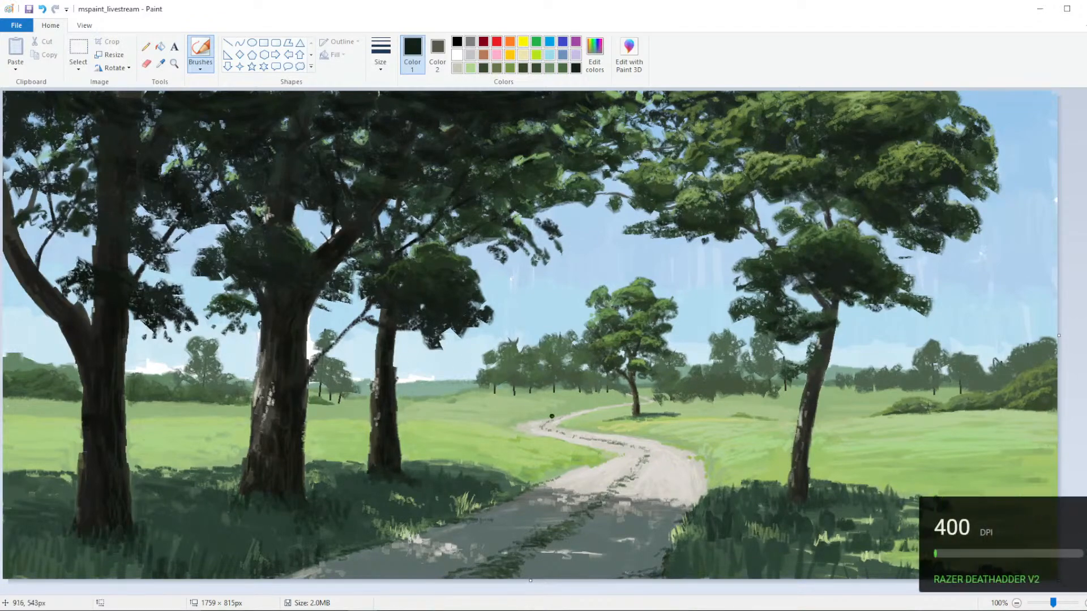
# Try a few dark strokes on the sunlit meadow left of the path, and undo them
pyautogui.moveTo(510, 454); pyautogui.dragTo(548, 460)
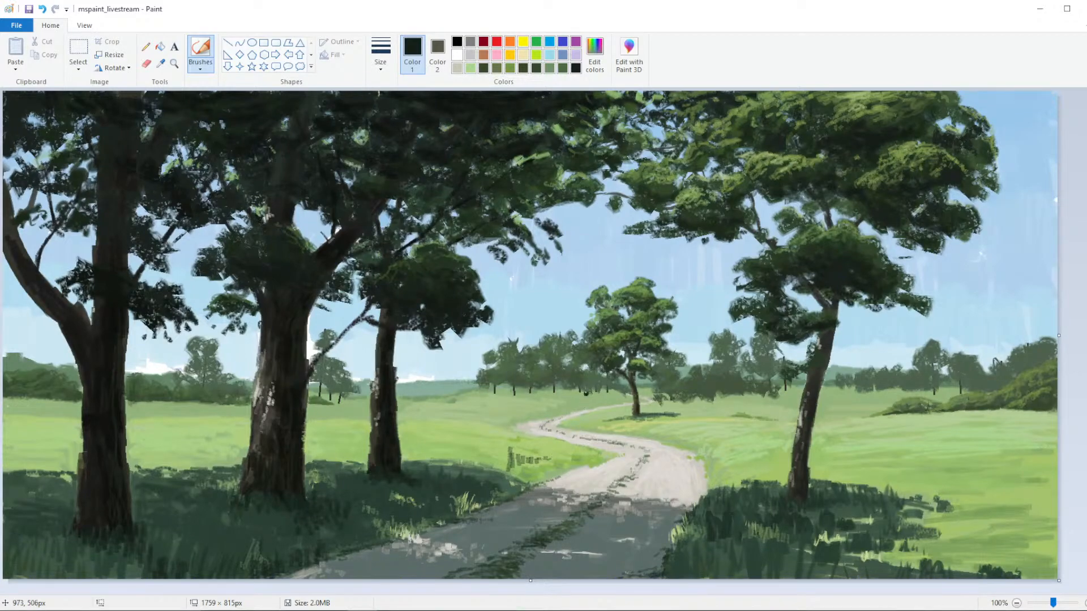
pyautogui.hotkey('ctrl', 'z')
pyautogui.hotkey('ctrl', 'z')
pyautogui.hotkey('ctrl', 'z')
pyautogui.hotkey('ctrl', 'z')
pyautogui.hotkey('ctrl', 'z')
pyautogui.hotkey('ctrl', 'z')
# Mix a muted dark olive foreground colour, Red 71, Green 73, Blue 58
pyautogui.click(595, 54)
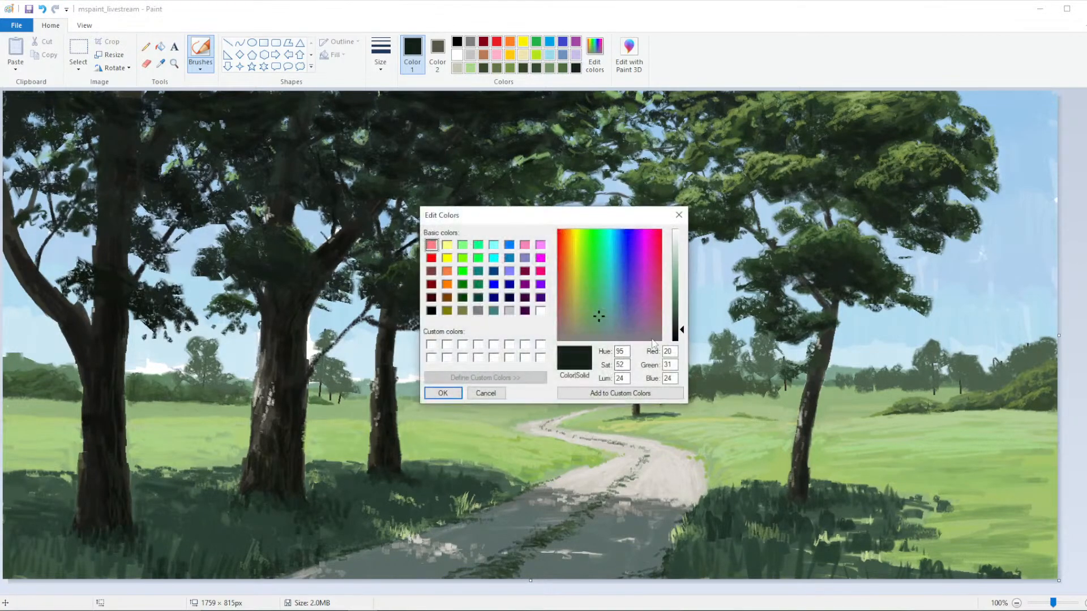
pyautogui.moveTo(675, 329); pyautogui.dragTo(675, 312)
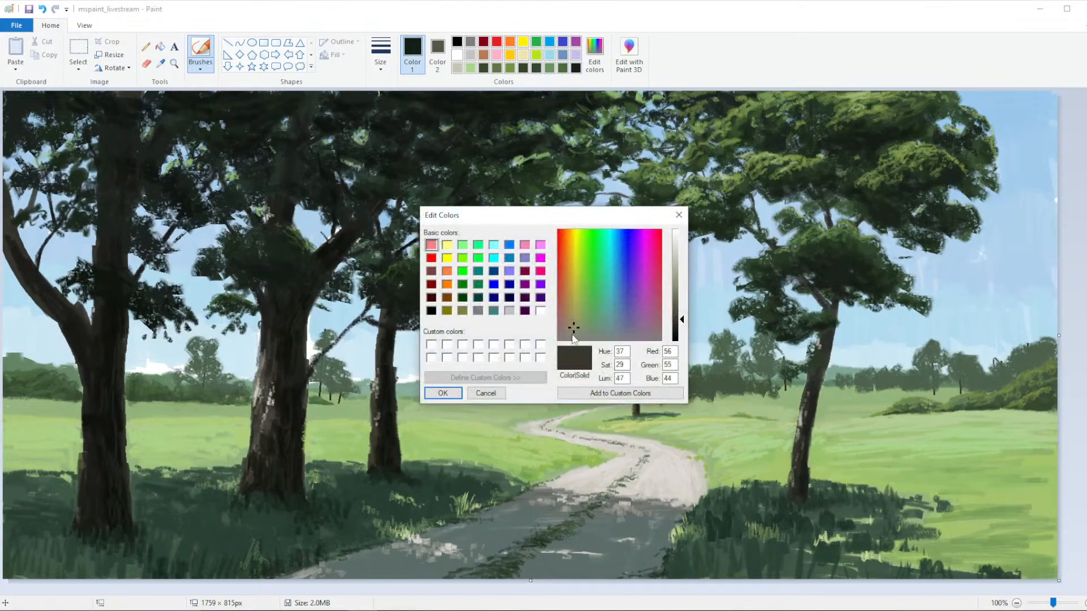
pyautogui.click(577, 334)
pyautogui.click(577, 327)
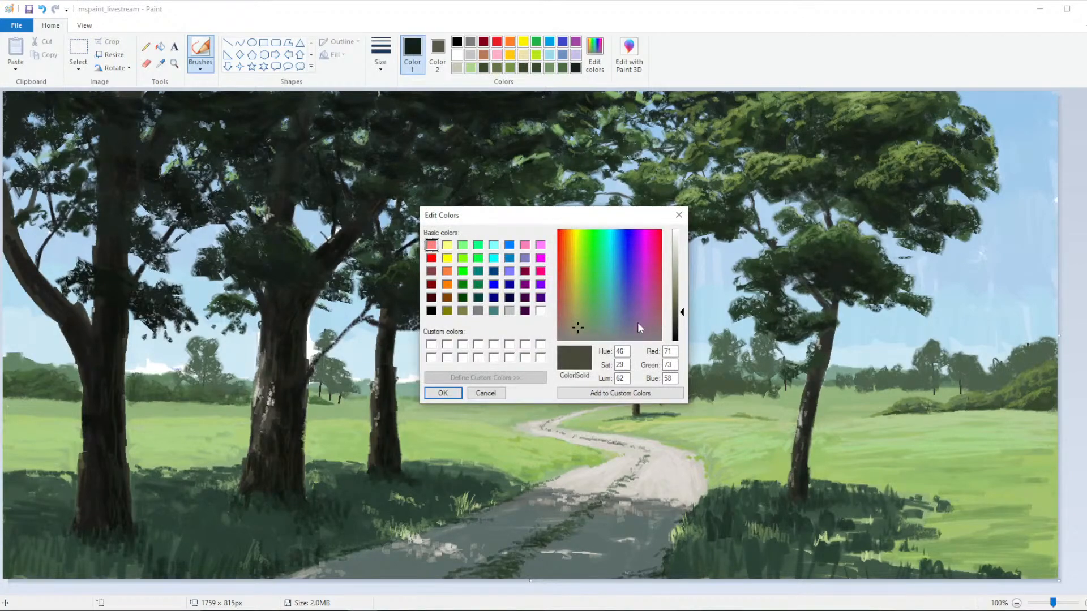
pyautogui.click(448, 395)
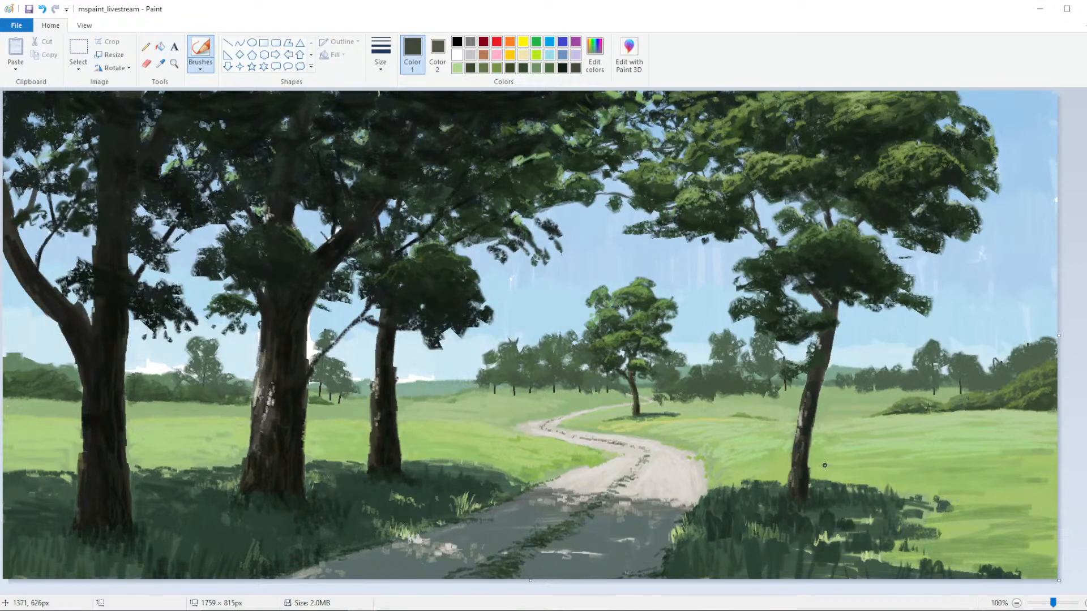
# Try another brush type at its second-thickest size with diagonal strokes in the sky beside the small tree, and undo them
pyautogui.click(199, 67)
pyautogui.click(154, 111)
pyautogui.click(394, 55)
pyautogui.click(354, 146)
pyautogui.moveTo(535, 306)
pyautogui.mouseDown()
pyautogui.moveTo(579, 262)
pyautogui.moveTo(597, 253)
pyautogui.moveTo(589, 275)
pyautogui.moveTo(634, 255)
pyautogui.mouseUp()
pyautogui.moveTo(580, 289); pyautogui.dragTo(631, 265)
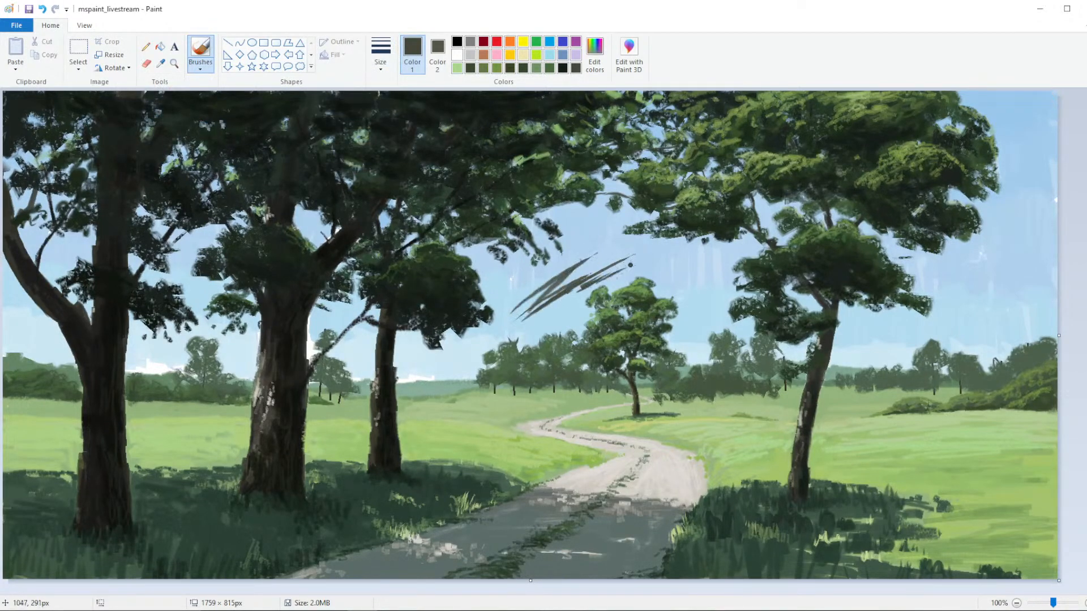
pyautogui.hotkey('ctrl', 'z')
pyautogui.hotkey('ctrl', 'z')
pyautogui.hotkey('ctrl', 'z')
pyautogui.hotkey('ctrl', 'z')
pyautogui.hotkey('ctrl', 'z')
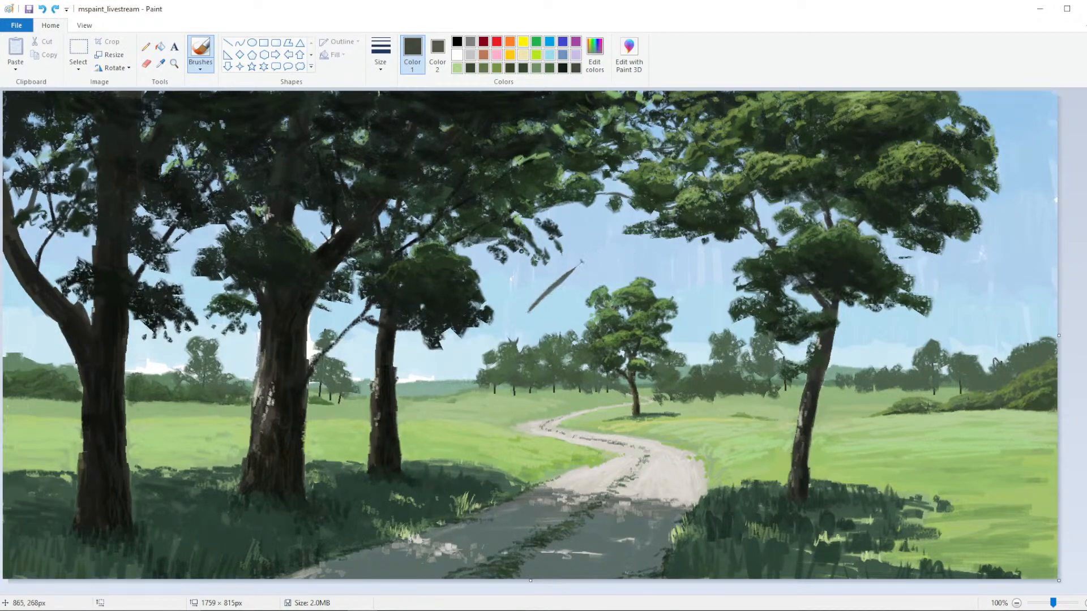
pyautogui.hotkey('ctrl', 'z')
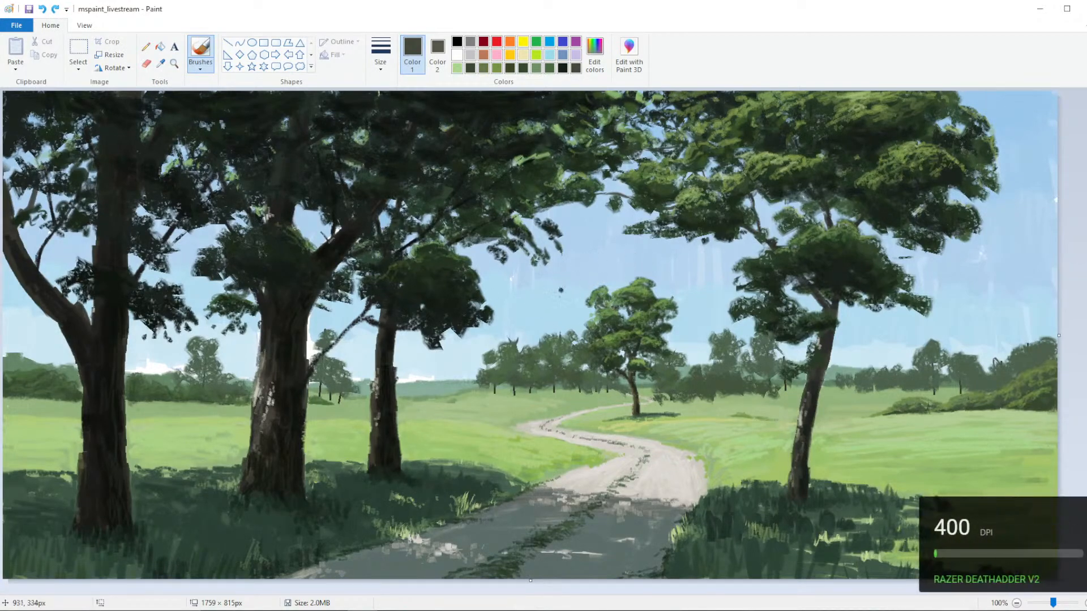
# Test a cluster of short branch-like strokes in the open sky between the trees, and undo them all
pyautogui.moveTo(534, 301)
pyautogui.mouseDown()
pyautogui.moveTo(563, 279)
pyautogui.moveTo(536, 302)
pyautogui.moveTo(566, 283)
pyautogui.moveTo(583, 287)
pyautogui.moveTo(493, 318)
pyautogui.moveTo(559, 304)
pyautogui.moveTo(502, 323)
pyautogui.moveTo(574, 307)
pyautogui.mouseUp()
pyautogui.moveTo(505, 324)
pyautogui.mouseDown()
pyautogui.moveTo(569, 313)
pyautogui.moveTo(505, 325)
pyautogui.mouseUp()
pyautogui.moveTo(535, 280); pyautogui.dragTo(534, 295)
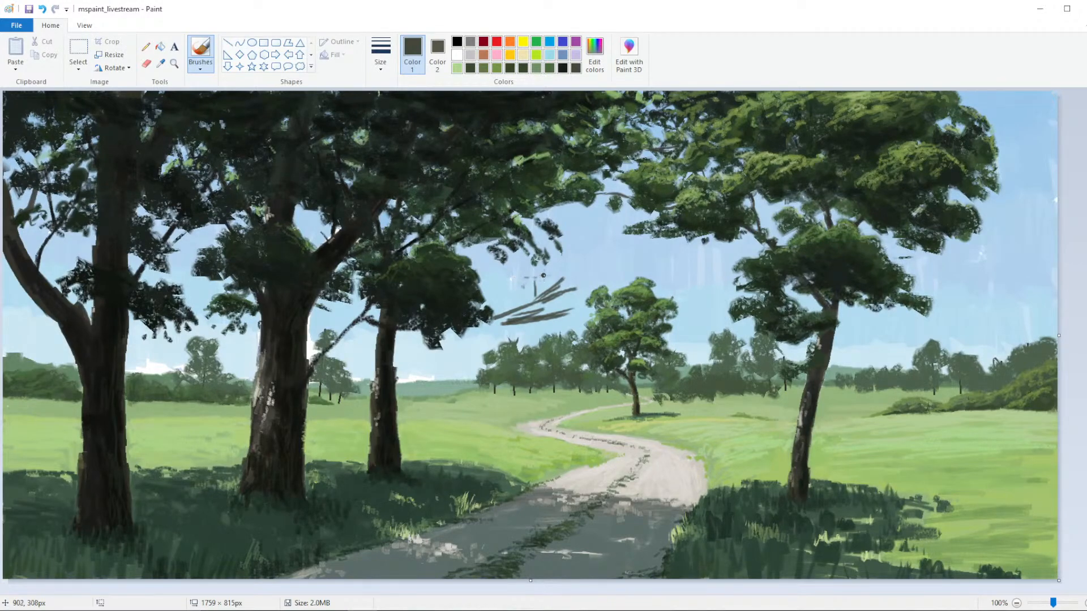
pyautogui.moveTo(586, 271); pyautogui.dragTo(625, 265)
pyautogui.hotkey('ctrl', 'z')
pyautogui.hotkey('ctrl', 'z')
pyautogui.hotkey('ctrl', 'z')
pyautogui.hotkey('ctrl', 'z')
pyautogui.hotkey('ctrl', 'z')
pyautogui.hotkey('ctrl', 'z')
pyautogui.hotkey('ctrl', 'z')
pyautogui.hotkey('ctrl', 'z')
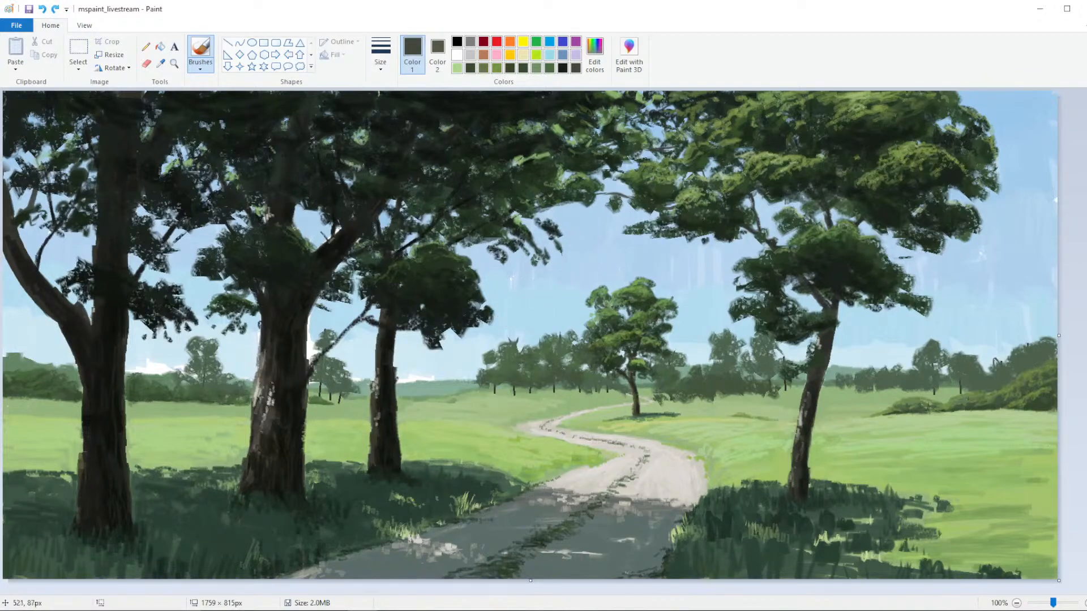
# Switch to a different brush type, test single diagonal strokes in the sky, and undo each one
pyautogui.click(201, 66)
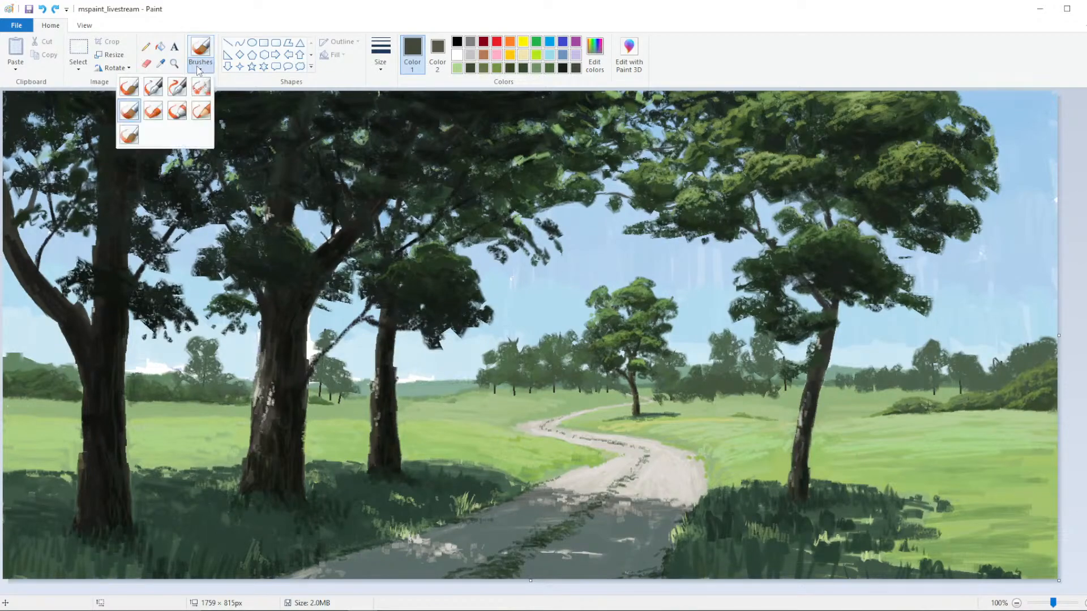
pyautogui.click(150, 117)
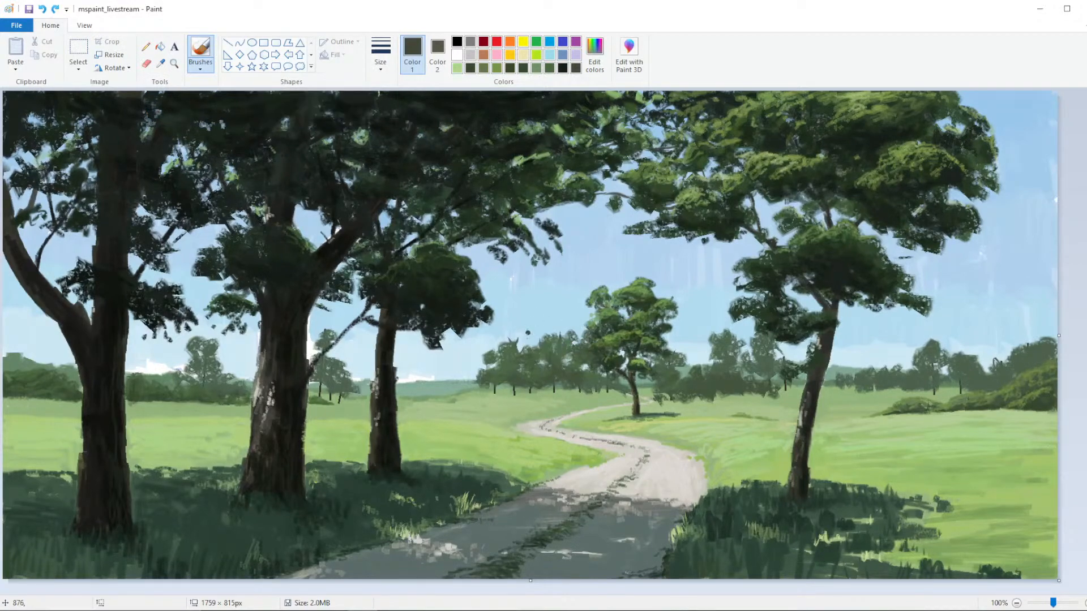
pyautogui.moveTo(530, 331); pyautogui.dragTo(582, 287)
pyautogui.hotkey('ctrl', 'z')
pyautogui.moveTo(510, 329); pyautogui.dragTo(595, 258)
pyautogui.hotkey('ctrl', 'z')
# Switch to the Oil brush at its thickest size
pyautogui.click(200, 54)
pyautogui.click(128, 113)
pyautogui.click(380, 53)
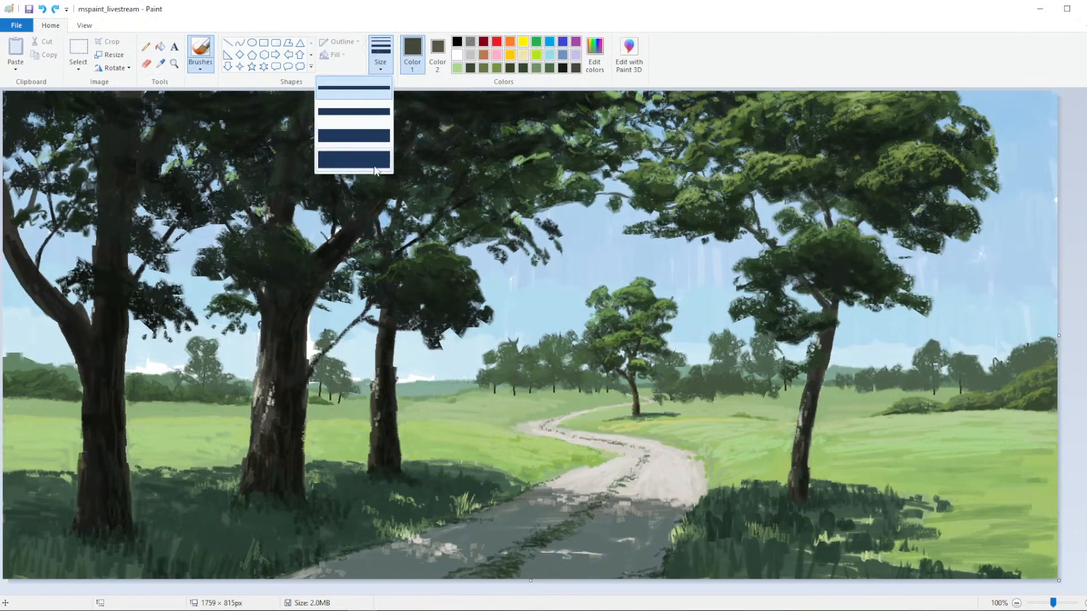
pyautogui.click(362, 160)
# Test a thick diagonal Oil brush stroke in the sky beside the small tree, and undo it
pyautogui.moveTo(548, 284)
pyautogui.mouseDown()
pyautogui.moveTo(573, 323)
pyautogui.moveTo(559, 331)
pyautogui.moveTo(580, 259)
pyautogui.moveTo(610, 245)
pyautogui.moveTo(490, 325)
pyautogui.mouseUp()
pyautogui.hotkey('ctrl', 'z')
pyautogui.hotkey('ctrl', 'z')
pyautogui.hotkey('ctrl', 'z')
pyautogui.hotkey('ctrl', 'z')
pyautogui.hotkey('ctrl', 'z')
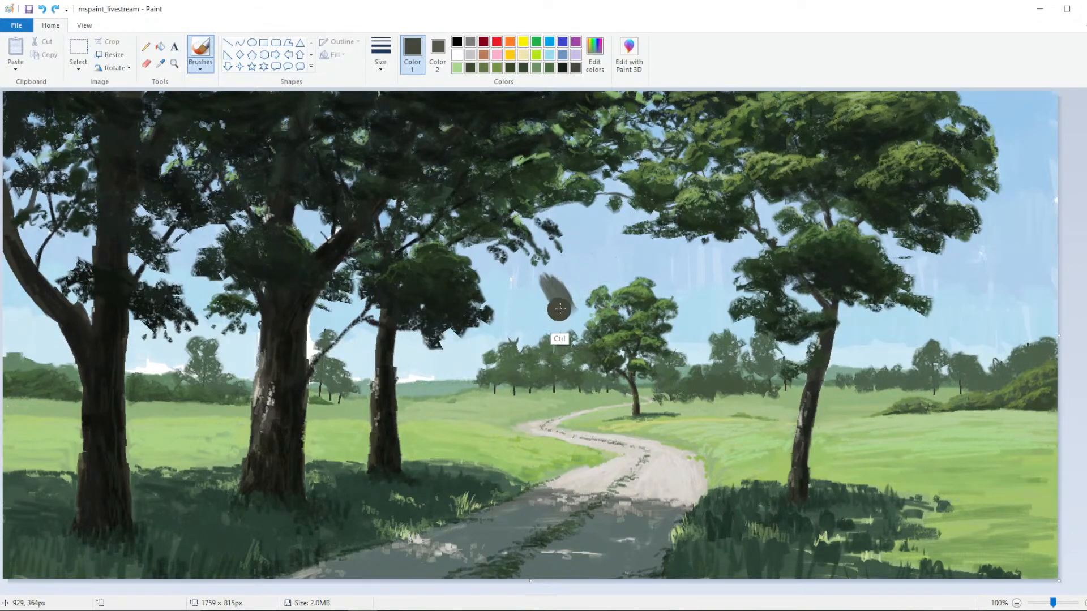
# Sample the distant trees' green, darken it, and shade the tree line left of the small tree with the second-thinnest brush size
pyautogui.click(163, 63)
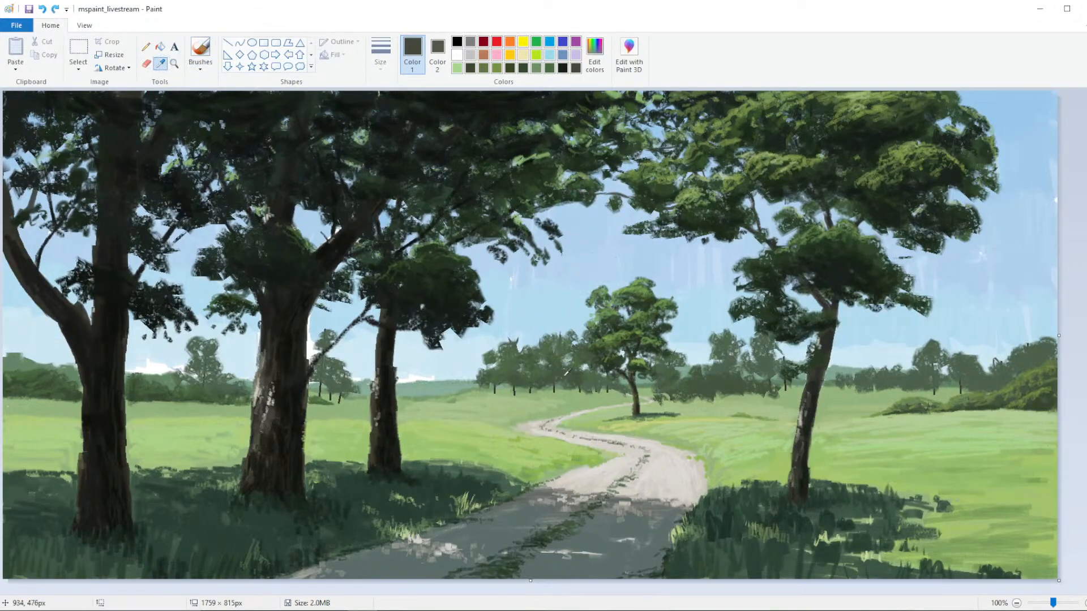
pyautogui.click(566, 373)
pyautogui.click(595, 54)
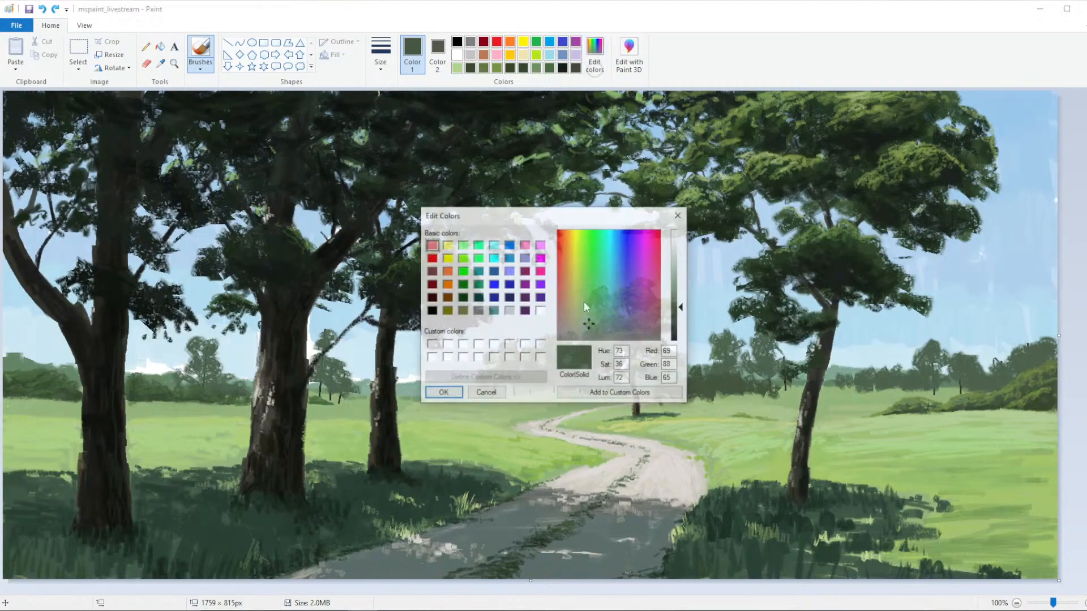
pyautogui.click(674, 321)
pyautogui.click(443, 393)
pyautogui.click(380, 53)
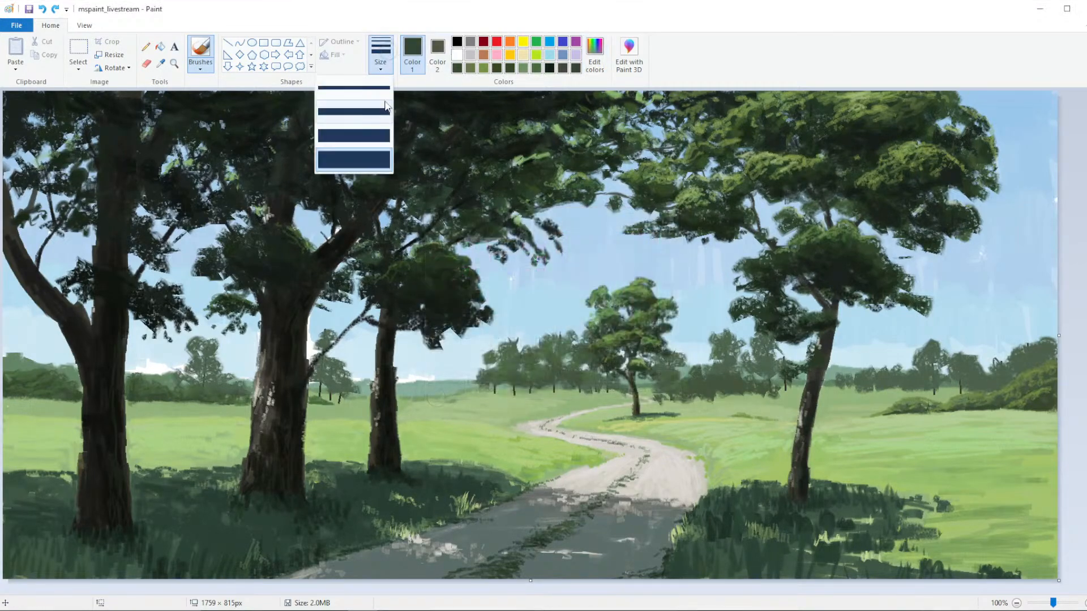
pyautogui.click(385, 111)
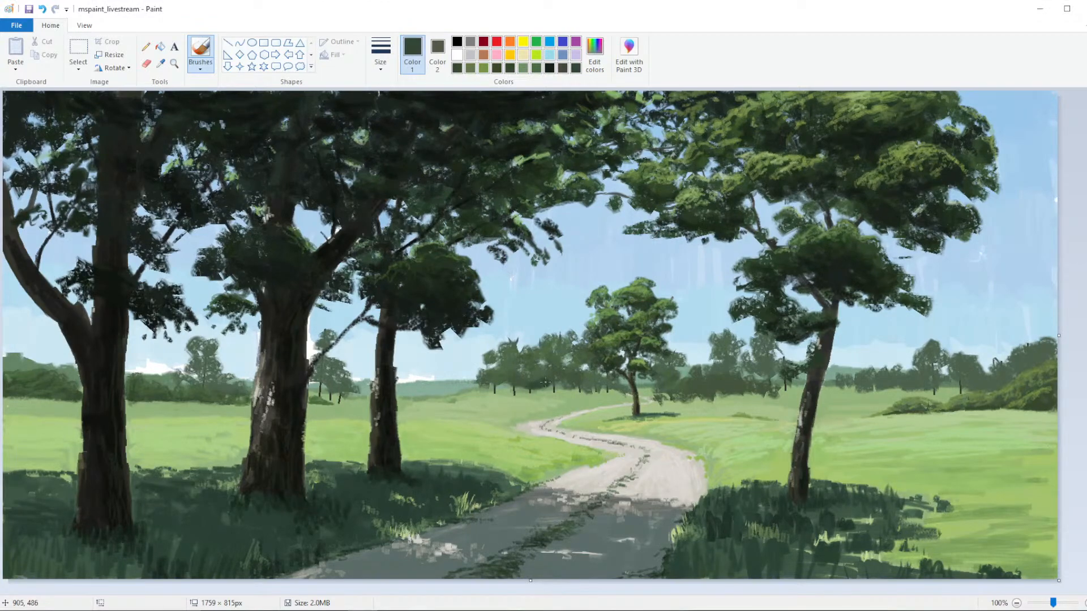
pyautogui.moveTo(544, 382)
pyautogui.mouseDown()
pyautogui.moveTo(574, 374)
pyautogui.moveTo(613, 385)
pyautogui.mouseUp()
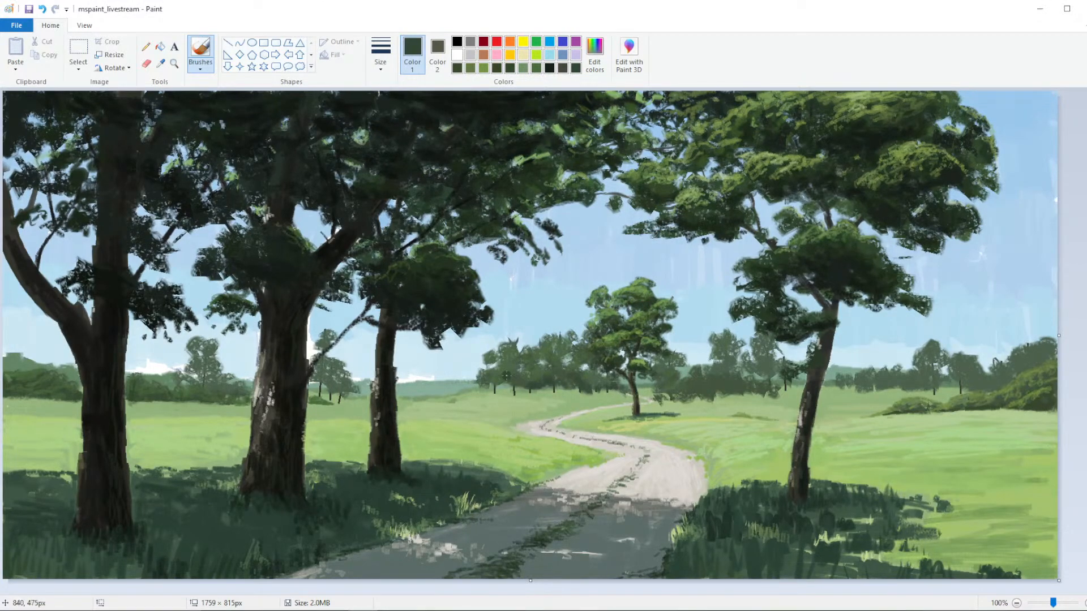
pyautogui.moveTo(506, 376)
pyautogui.mouseDown()
pyautogui.moveTo(514, 383)
pyautogui.moveTo(509, 374)
pyautogui.moveTo(520, 368)
pyautogui.moveTo(579, 368)
pyautogui.mouseUp()
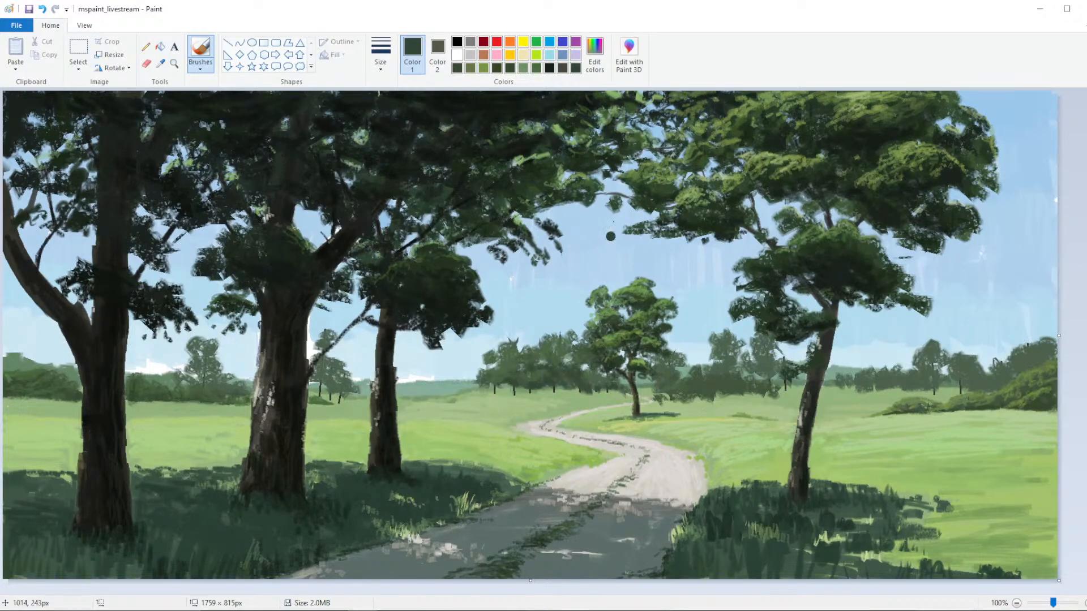
# Shift the colour to a dark blue-green (RGB 46, 73, 68) and shade the lower part of the distant trees on both sides of the small tree
pyautogui.click(595, 57)
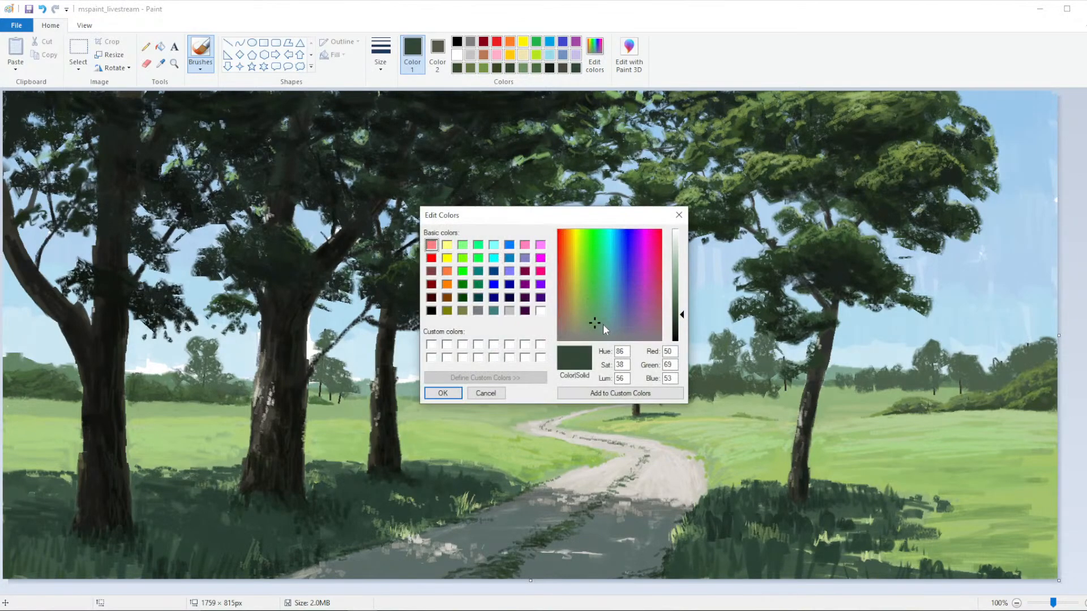
pyautogui.click(442, 394)
pyautogui.moveTo(548, 378)
pyautogui.mouseDown()
pyautogui.moveTo(540, 364)
pyautogui.moveTo(554, 362)
pyautogui.moveTo(615, 381)
pyautogui.moveTo(602, 385)
pyautogui.moveTo(668, 390)
pyautogui.mouseUp()
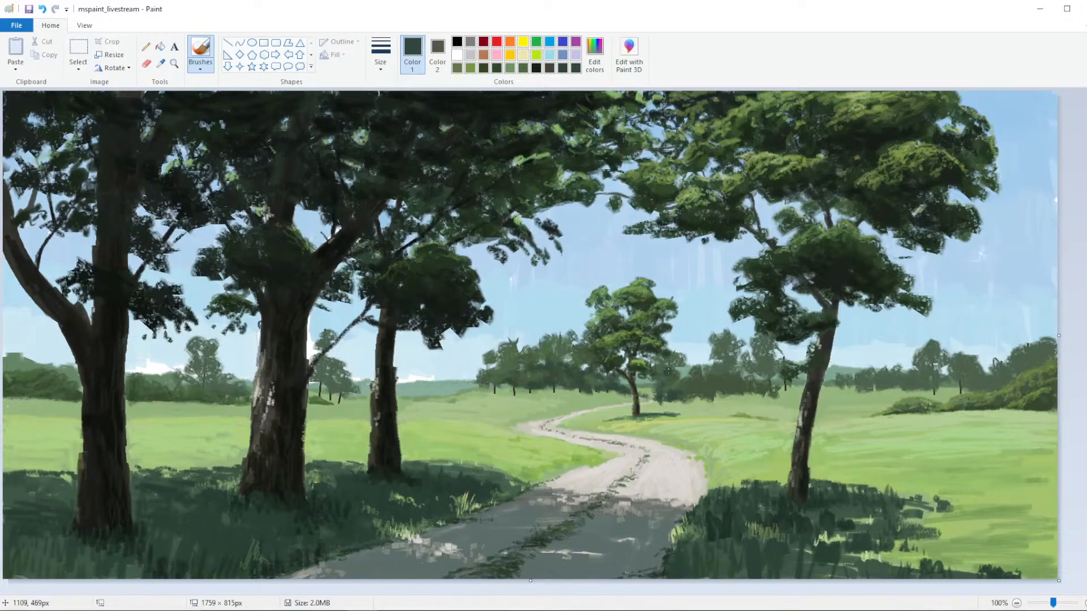
pyautogui.click(594, 53)
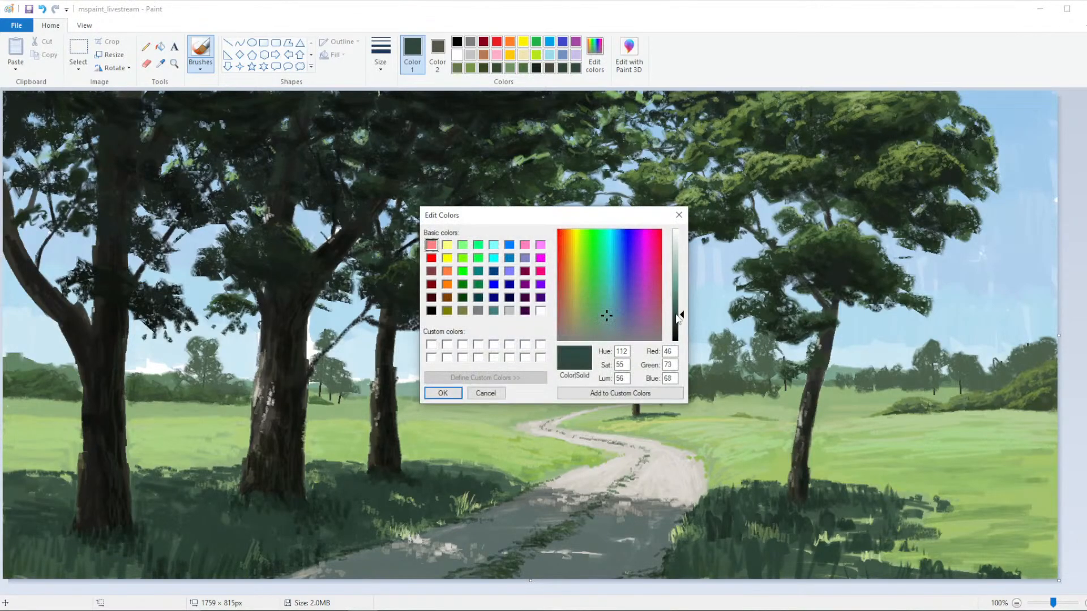
pyautogui.click(443, 393)
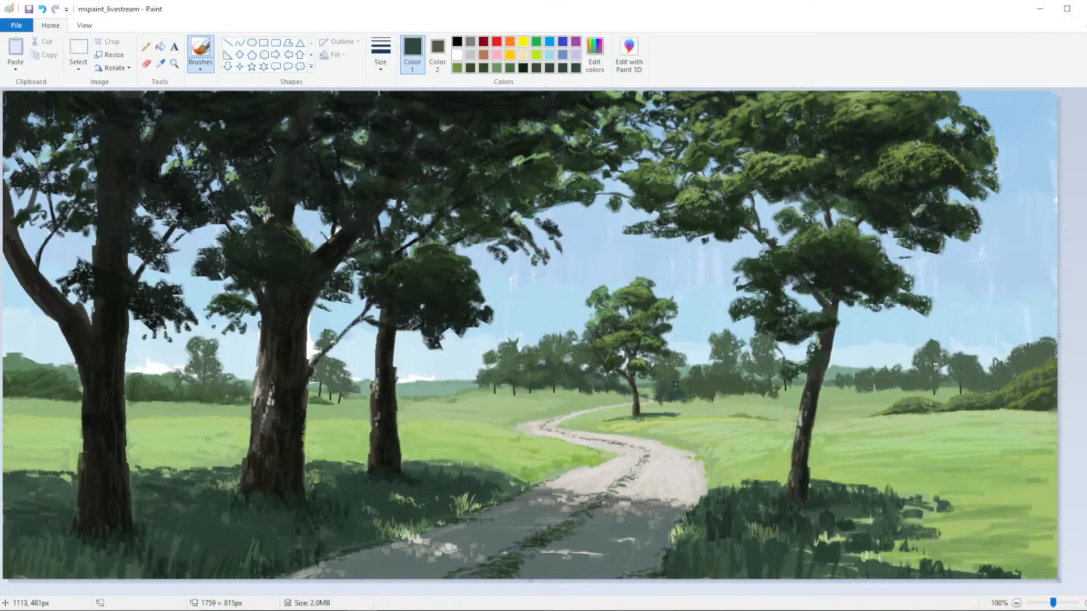
pyautogui.moveTo(675, 385); pyautogui.dragTo(693, 390)
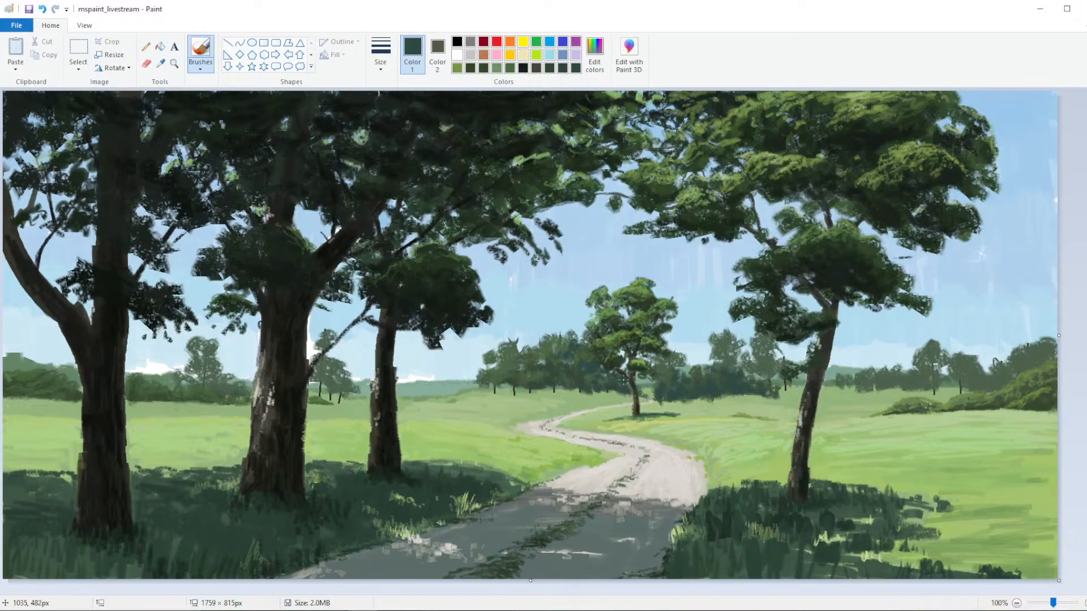
# Lighten the colour to RGB 58, 92, 86 and shade the distant tree line on the far right of the landscape
pyautogui.scroll(-1, 653, 362)
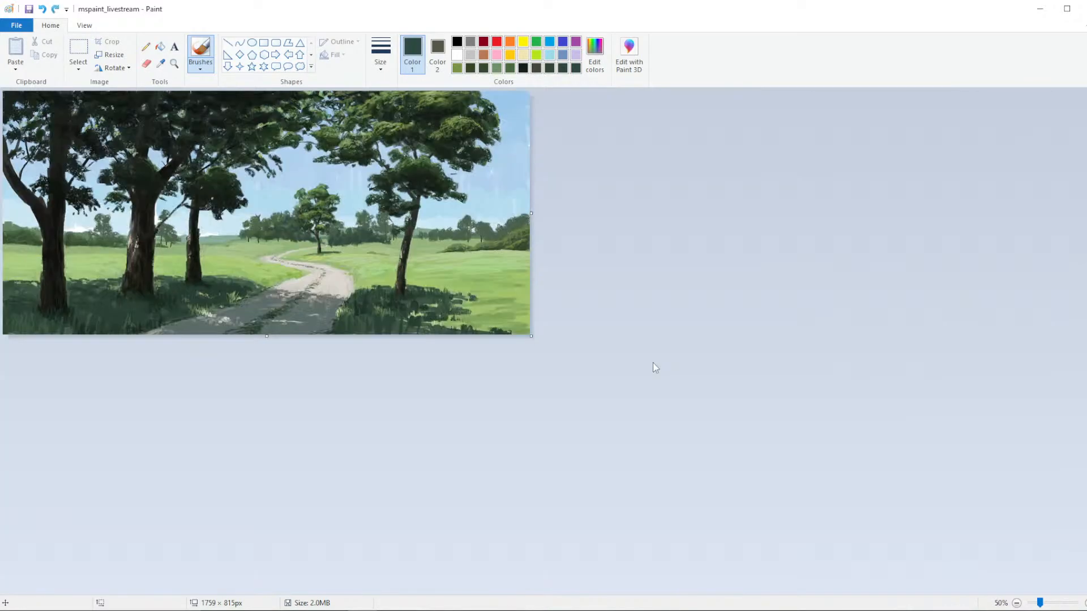
pyautogui.scroll(-1, 653, 362)
pyautogui.scroll(2, 653, 368)
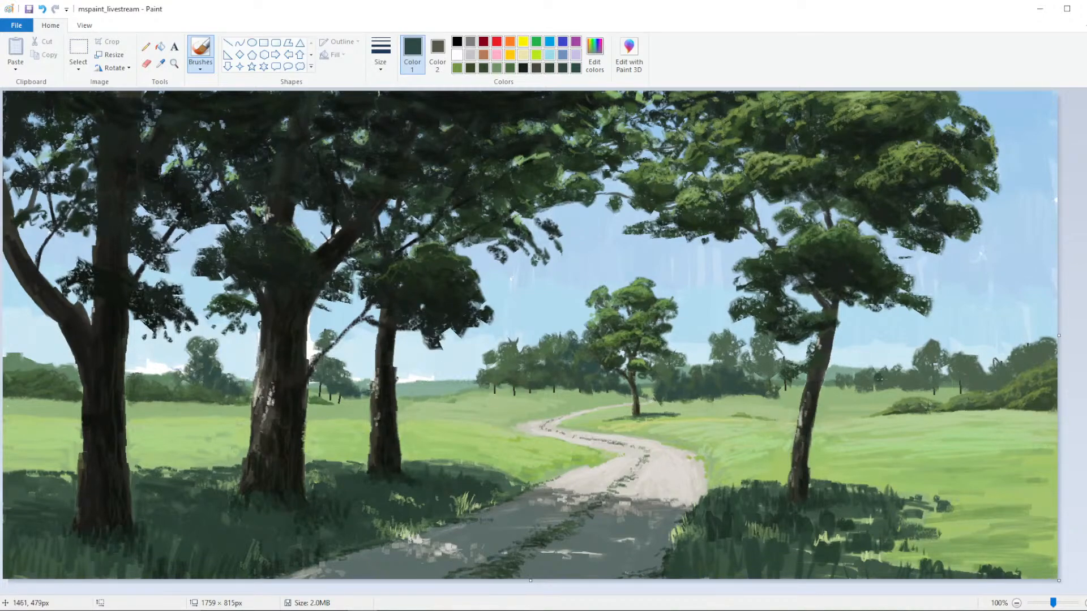
pyautogui.click(595, 54)
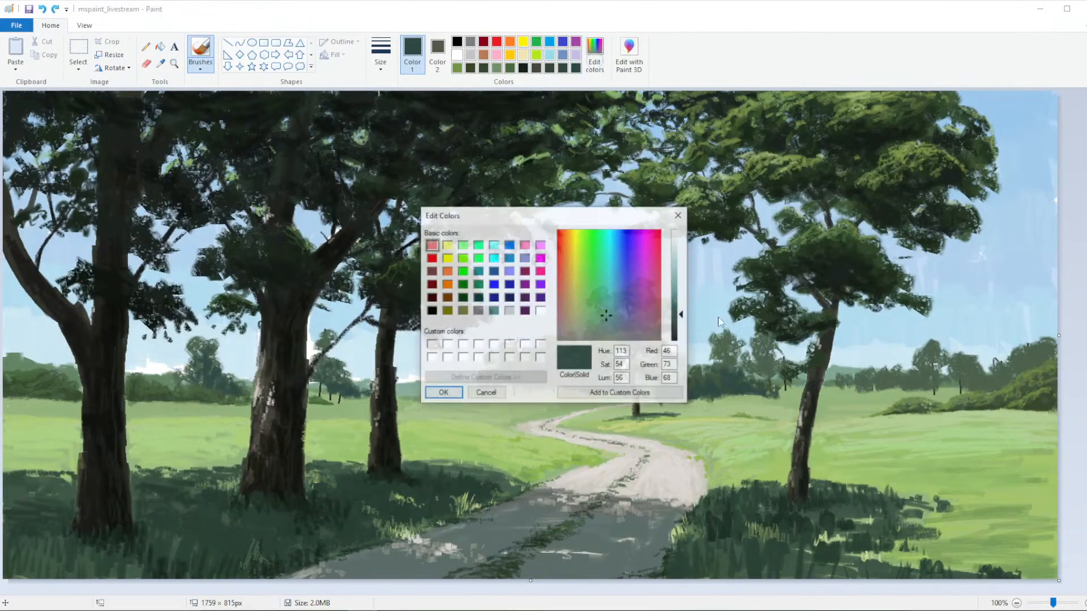
pyautogui.click(675, 308)
pyautogui.click(444, 393)
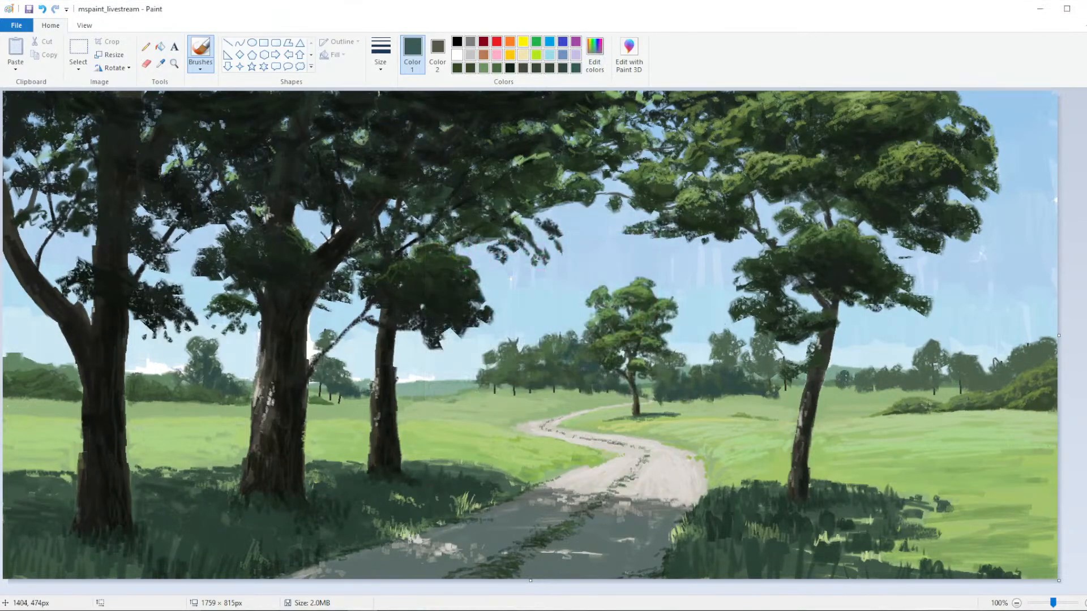
pyautogui.moveTo(844, 375)
pyautogui.mouseDown()
pyautogui.moveTo(872, 386)
pyautogui.moveTo(886, 374)
pyautogui.mouseUp()
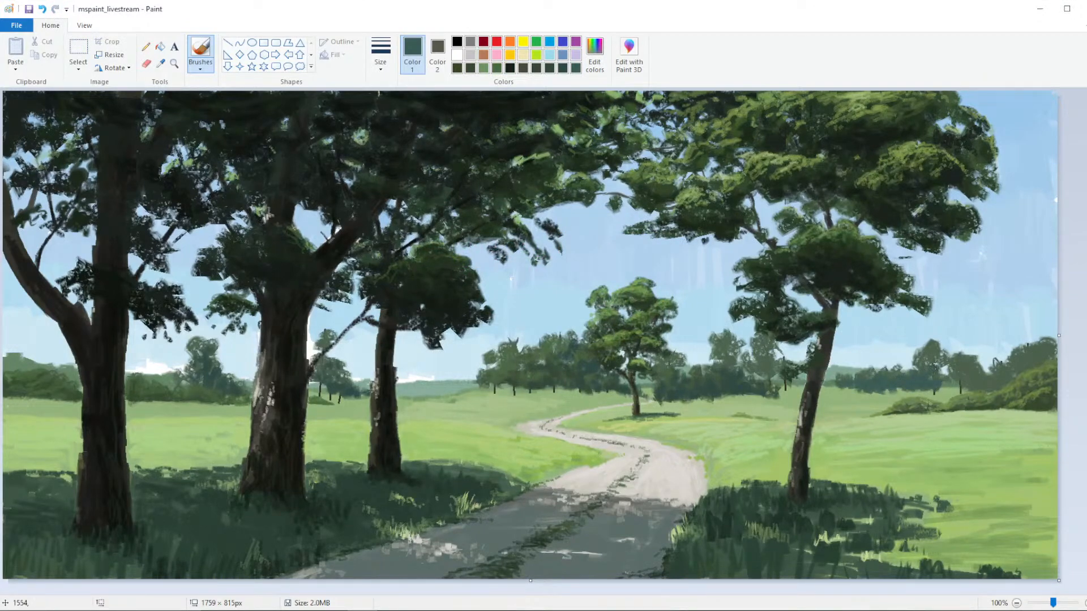
pyautogui.moveTo(935, 362)
pyautogui.mouseDown()
pyautogui.moveTo(966, 390)
pyautogui.moveTo(999, 373)
pyautogui.moveTo(948, 390)
pyautogui.moveTo(966, 385)
pyautogui.mouseUp()
pyautogui.scroll(-2, 754, 371)
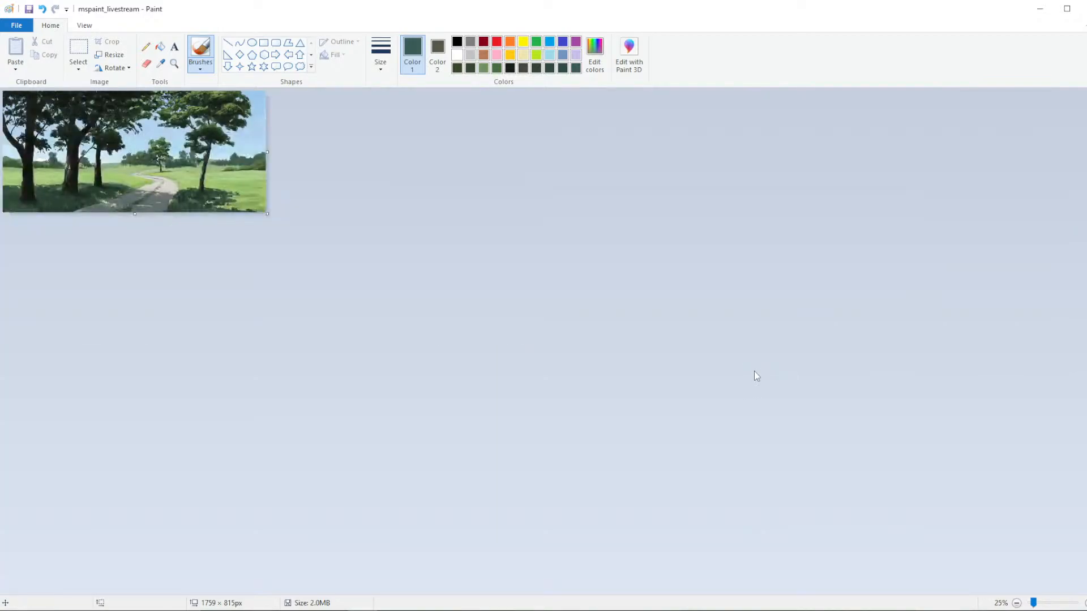
pyautogui.scroll(2, 748, 383)
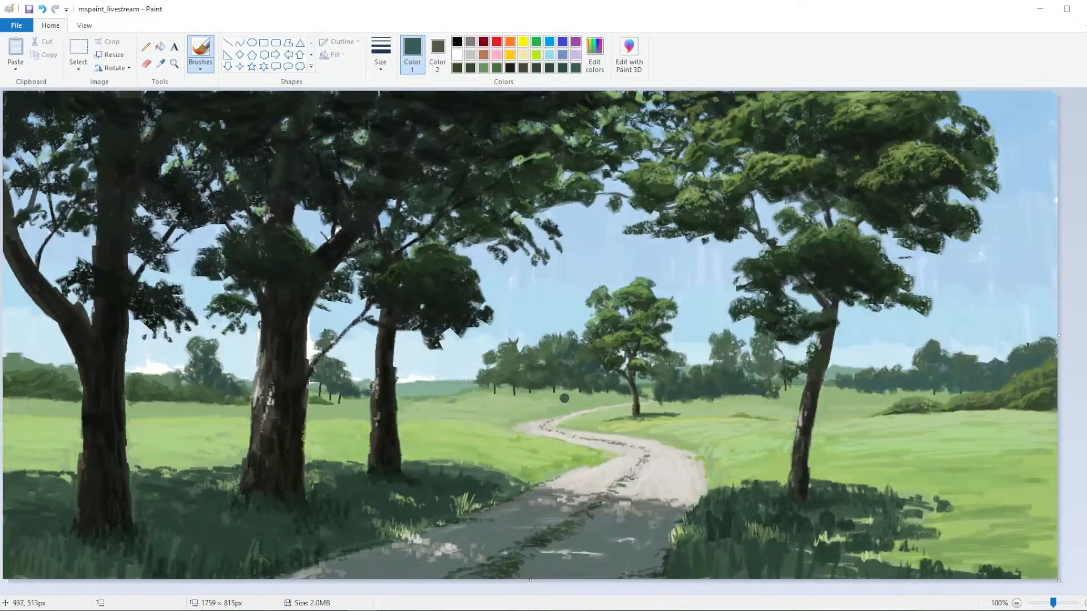
# Switch to the Crayon brush at its thinnest size and set the colour to a medium green (RGB 106, 140, 89)
pyautogui.click(595, 67)
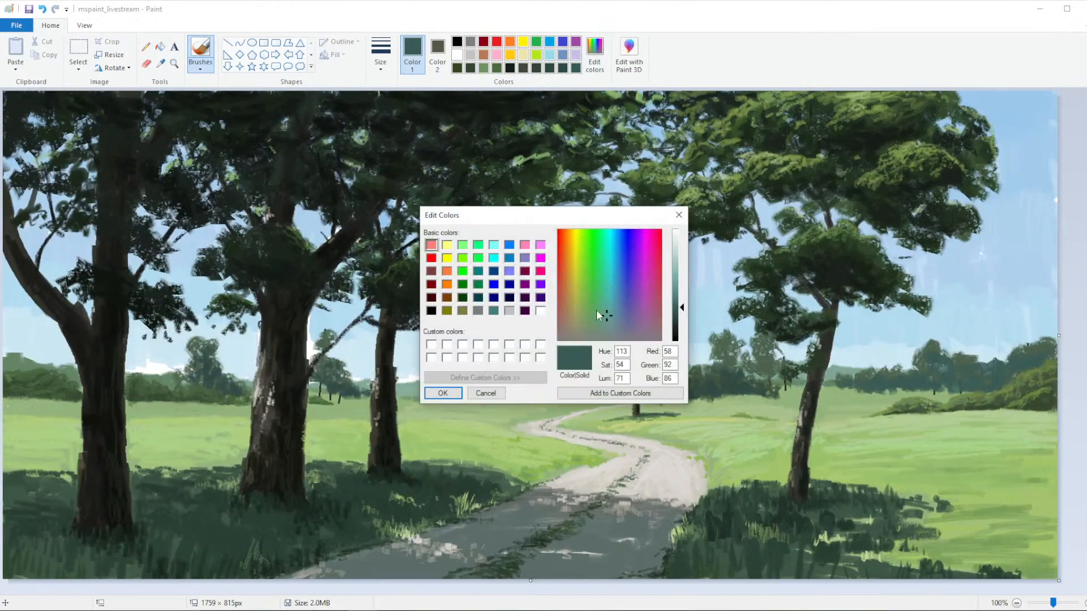
pyautogui.moveTo(682, 306); pyautogui.dragTo(682, 296)
pyautogui.click(443, 392)
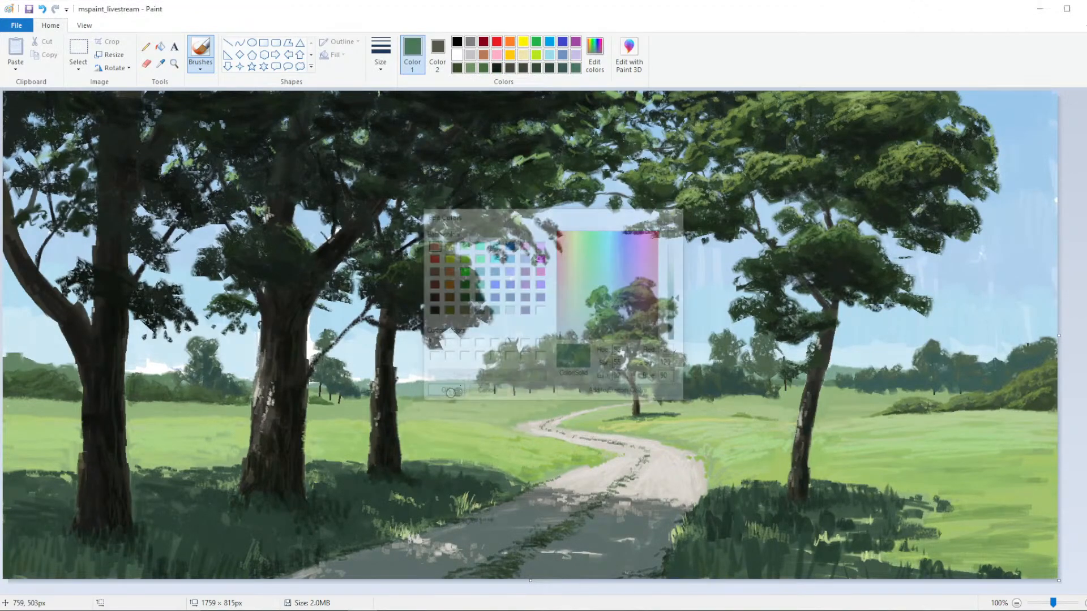
pyautogui.click(201, 67)
pyautogui.click(164, 114)
pyautogui.click(387, 66)
pyautogui.click(377, 95)
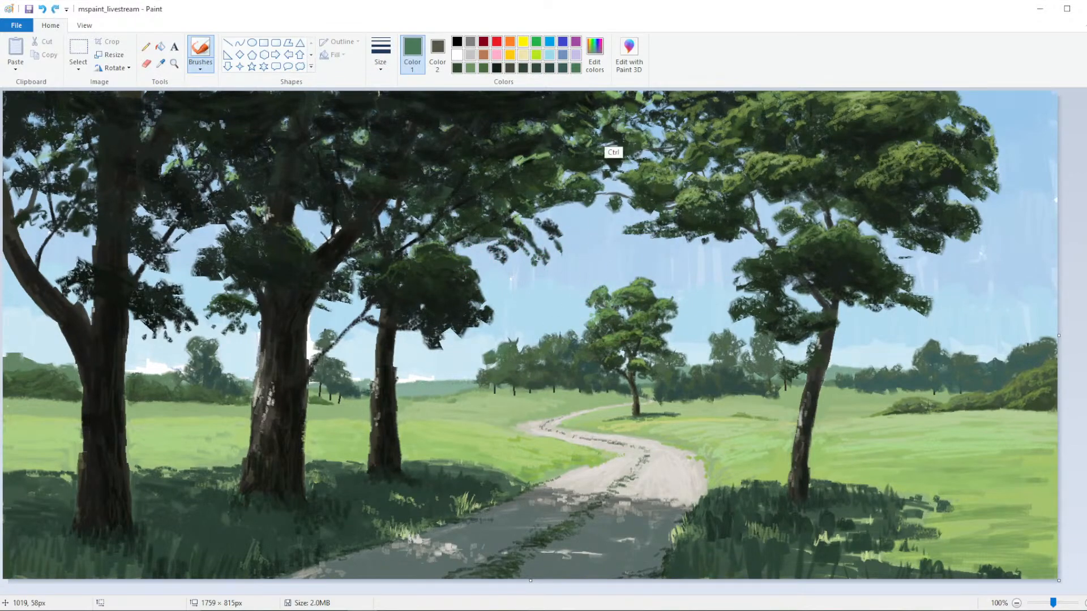
pyautogui.click(595, 59)
pyautogui.click(677, 292)
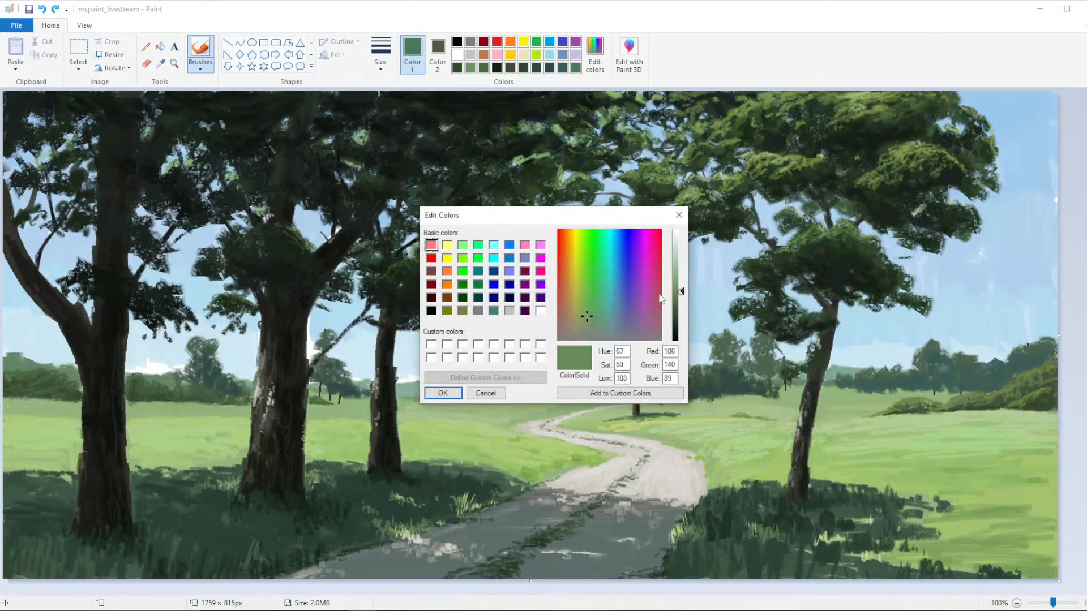
pyautogui.click(442, 393)
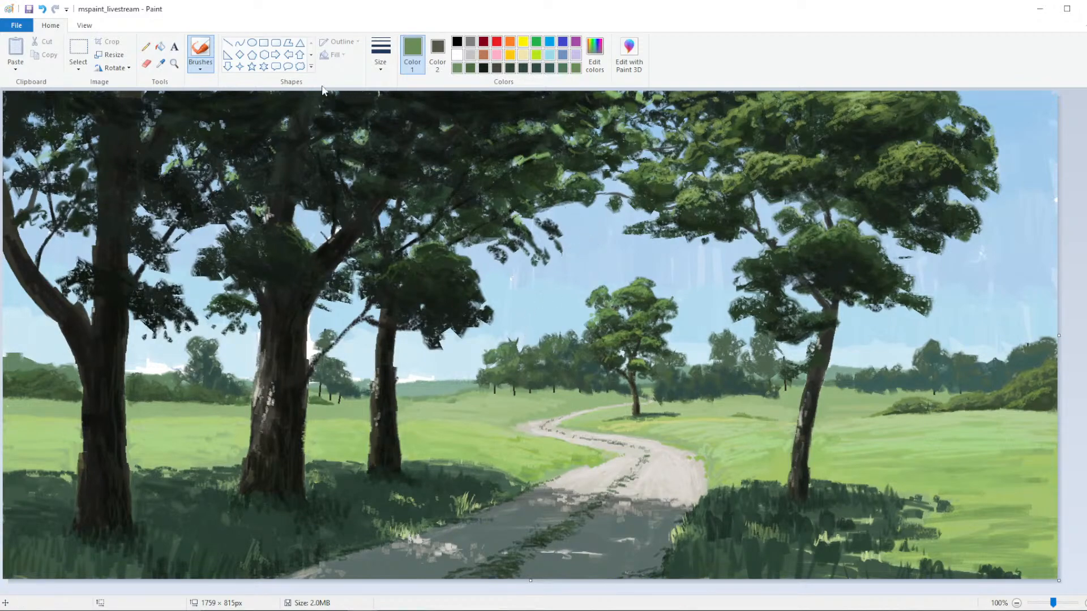
# Sample the meadow green near the path's far end and change it to a darker blue-green (RGB 66, 100, 81)
pyautogui.click(161, 63)
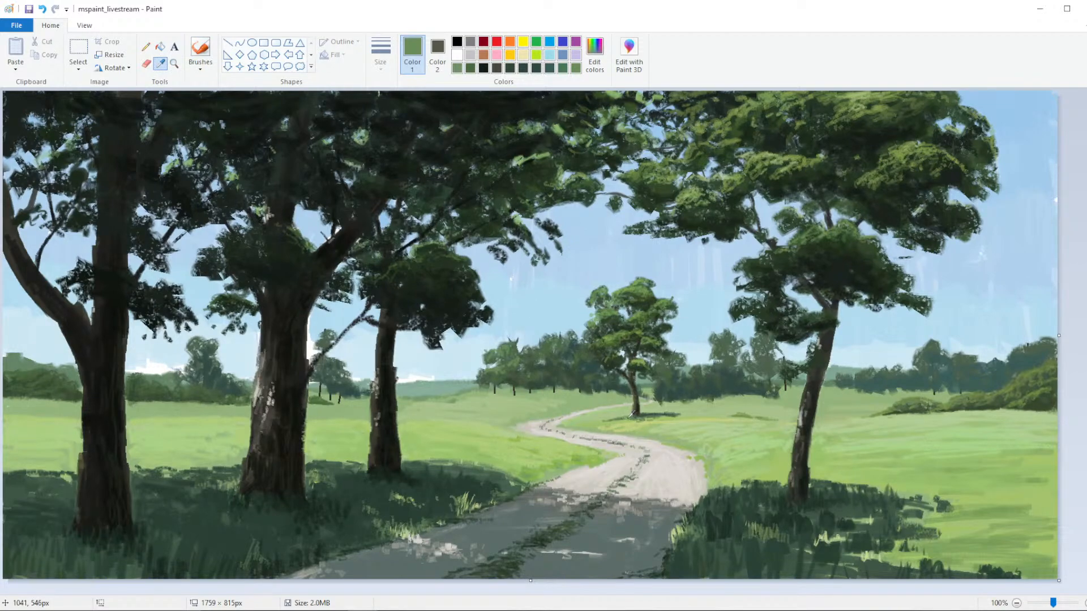
pyautogui.click(592, 400)
pyautogui.click(594, 54)
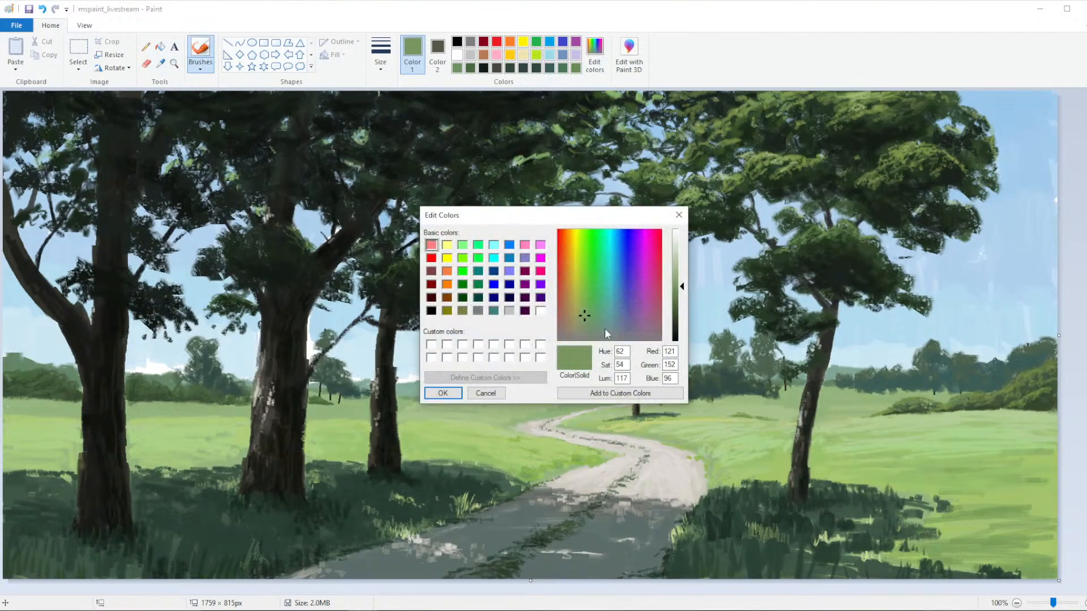
pyautogui.click(601, 319)
pyautogui.click(676, 305)
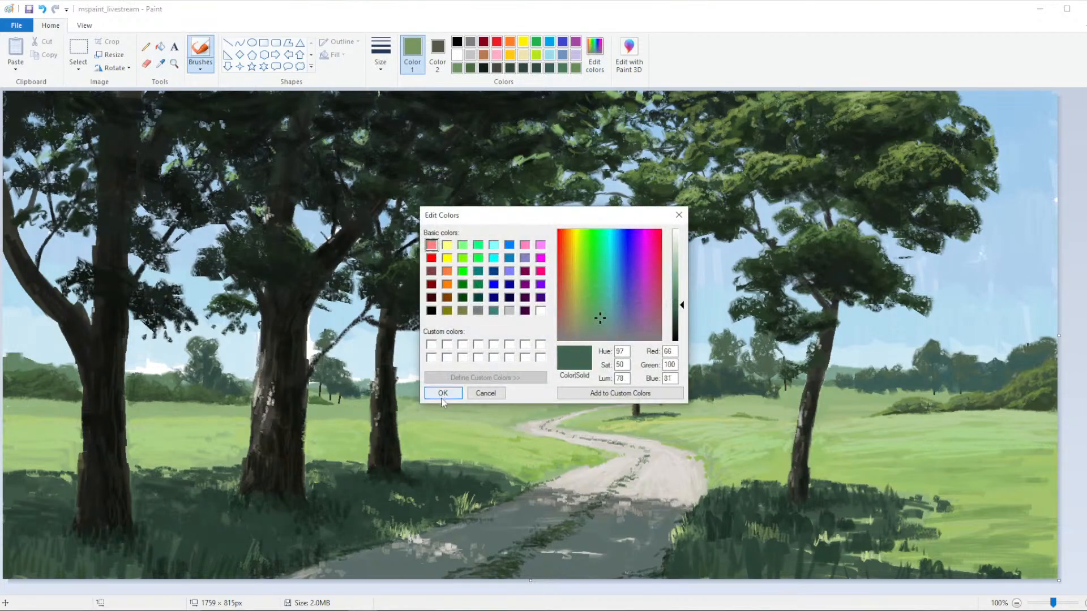
pyautogui.click(456, 393)
# Paint thin shadow strokes on the grass along the foot of the distant trees with the Natural pencil brush at its thinnest size
pyautogui.click(200, 57)
pyautogui.click(203, 111)
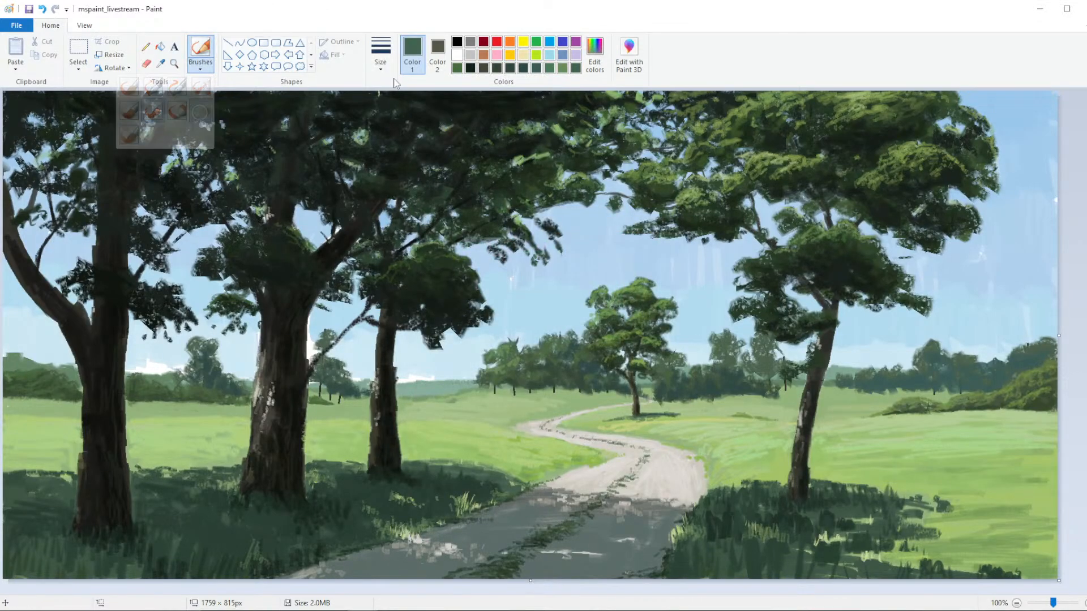
pyautogui.click(380, 53)
pyautogui.click(381, 95)
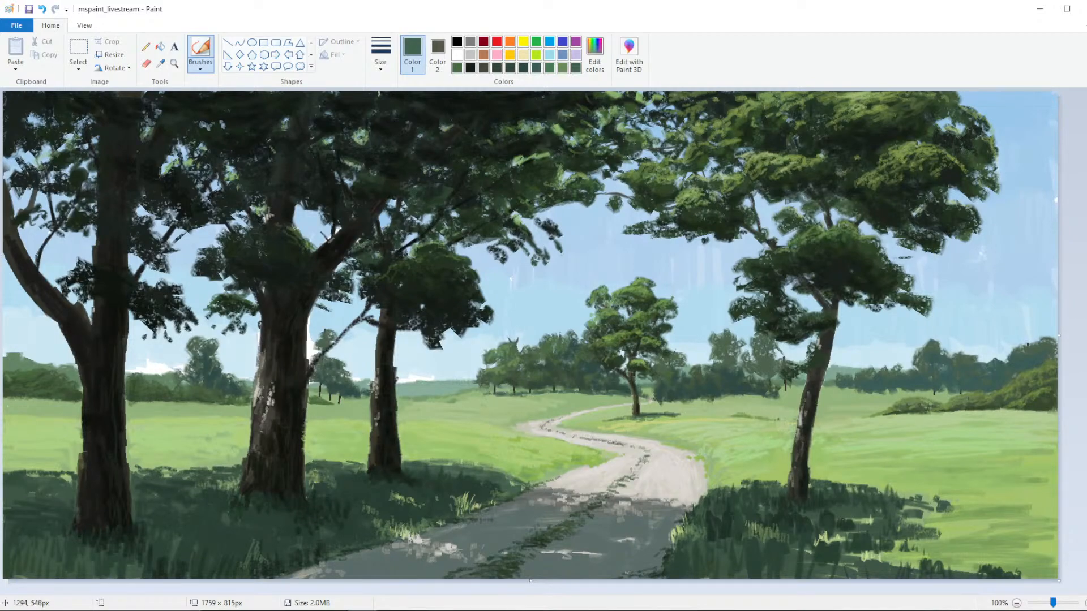
pyautogui.moveTo(738, 400); pyautogui.dragTo(758, 396)
pyautogui.moveTo(881, 392); pyautogui.dragTo(946, 394)
pyautogui.moveTo(491, 395)
pyautogui.mouseDown()
pyautogui.moveTo(481, 398)
pyautogui.moveTo(623, 399)
pyautogui.mouseUp()
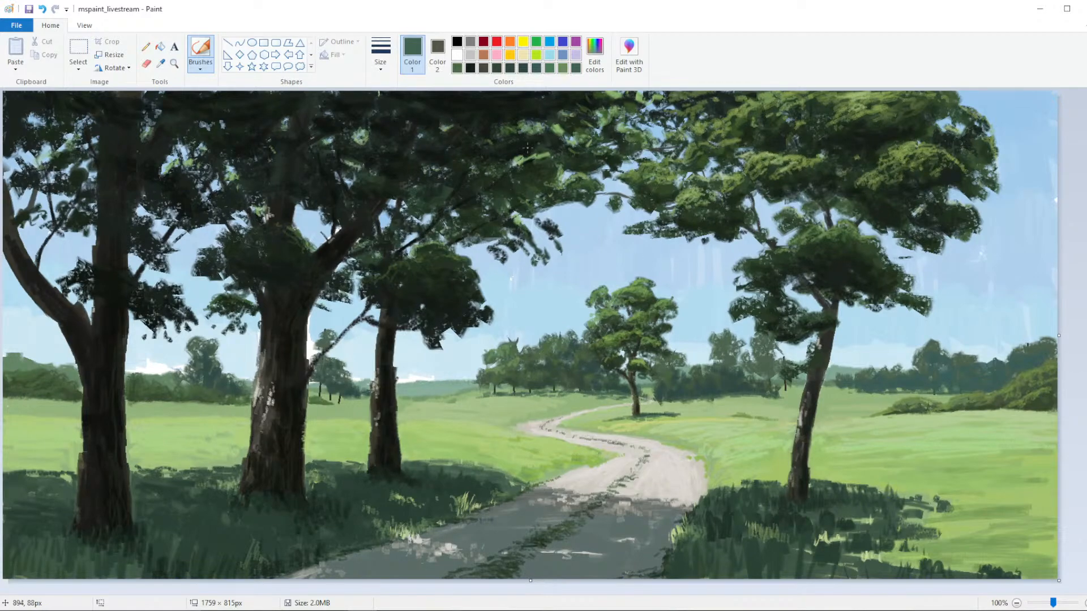
pyautogui.moveTo(321, 397)
pyautogui.mouseDown()
pyautogui.moveTo(346, 405)
pyautogui.moveTo(325, 397)
pyautogui.mouseUp()
pyautogui.scroll(-2, 271, 339)
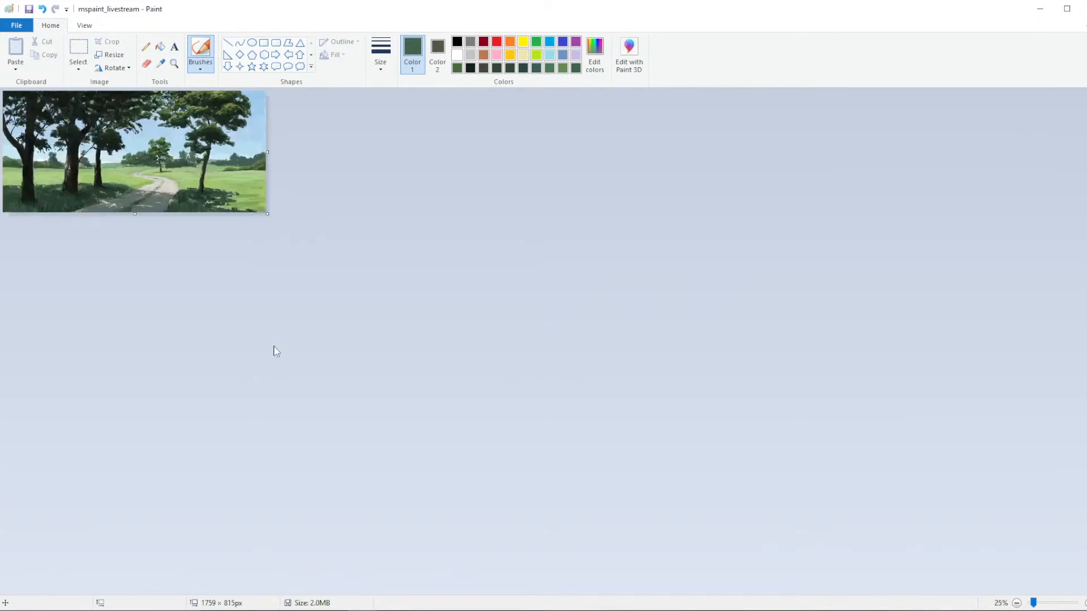
pyautogui.scroll(2, 288, 345)
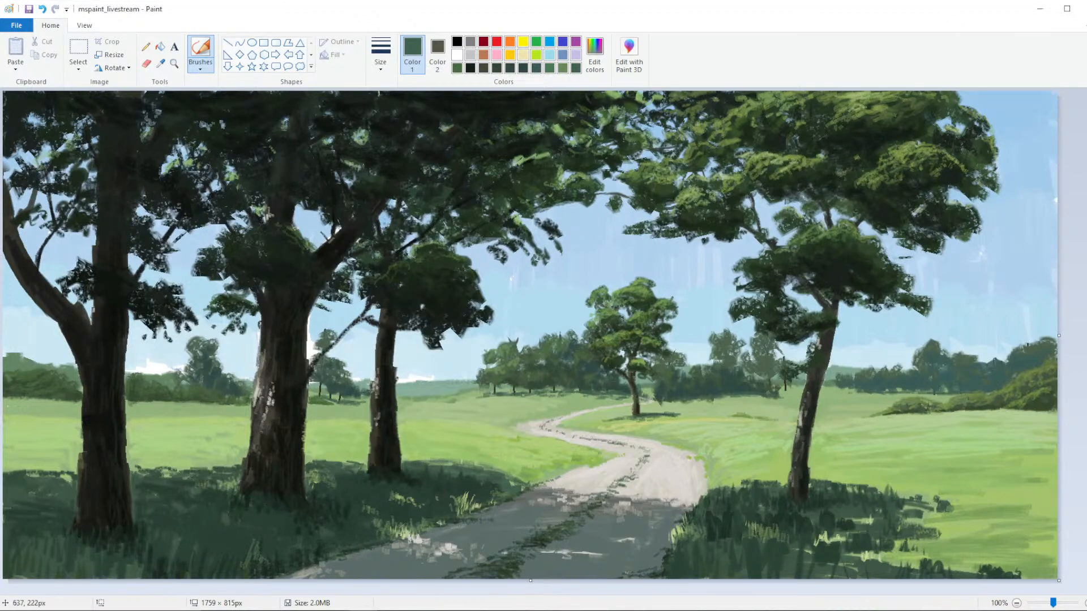
# Set the colour to green RGB 116, 145, 85, lighten it to RGB 128, 157, 94, and highlight the distant trees left of the centre tree
pyautogui.click(595, 62)
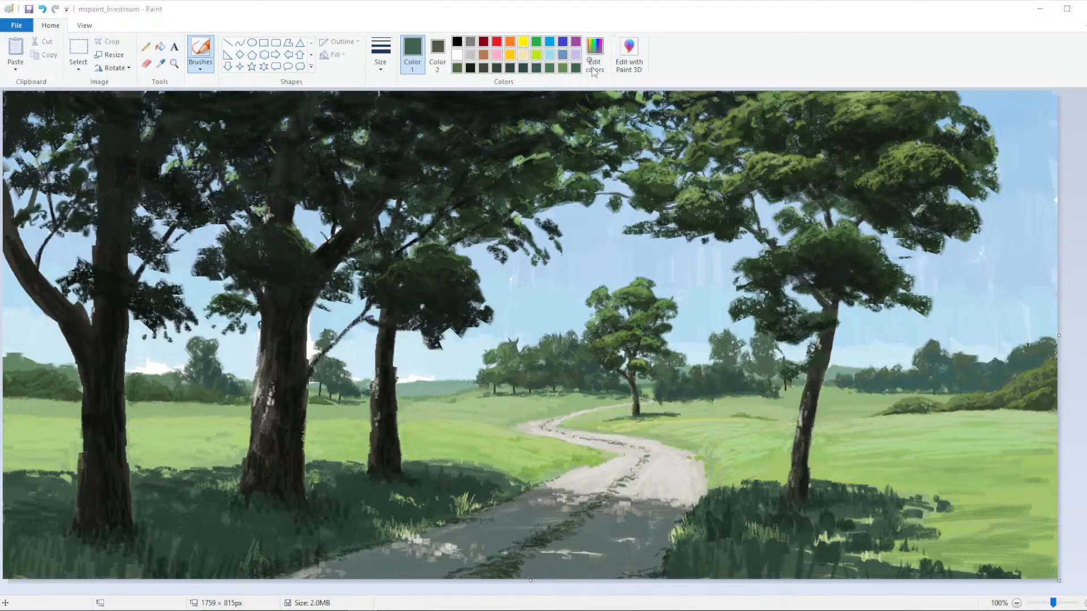
pyautogui.moveTo(671, 317); pyautogui.dragTo(674, 291)
pyautogui.click(442, 393)
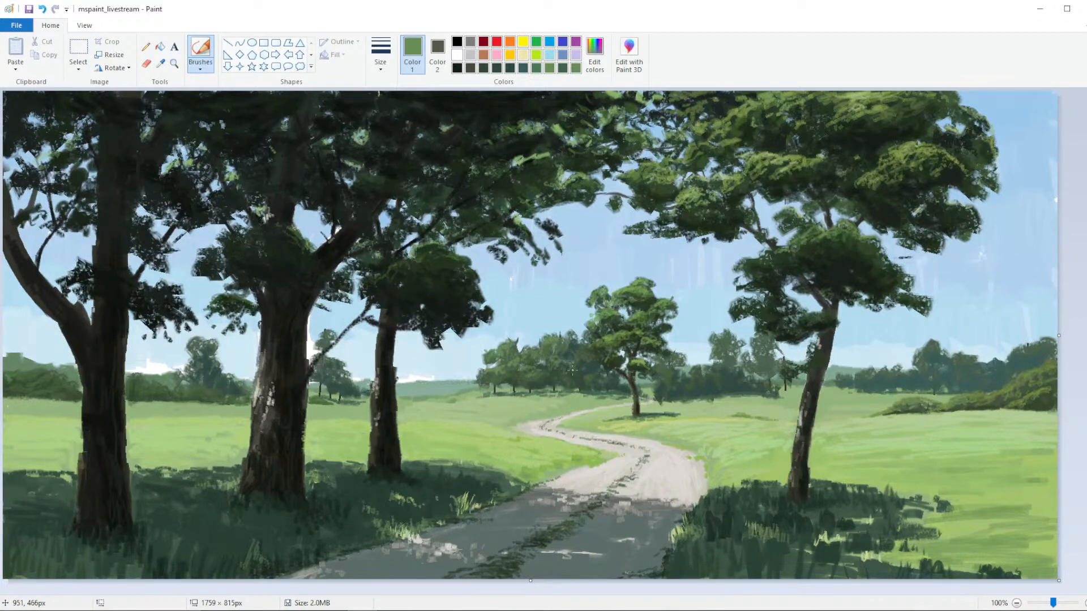
pyautogui.click(595, 48)
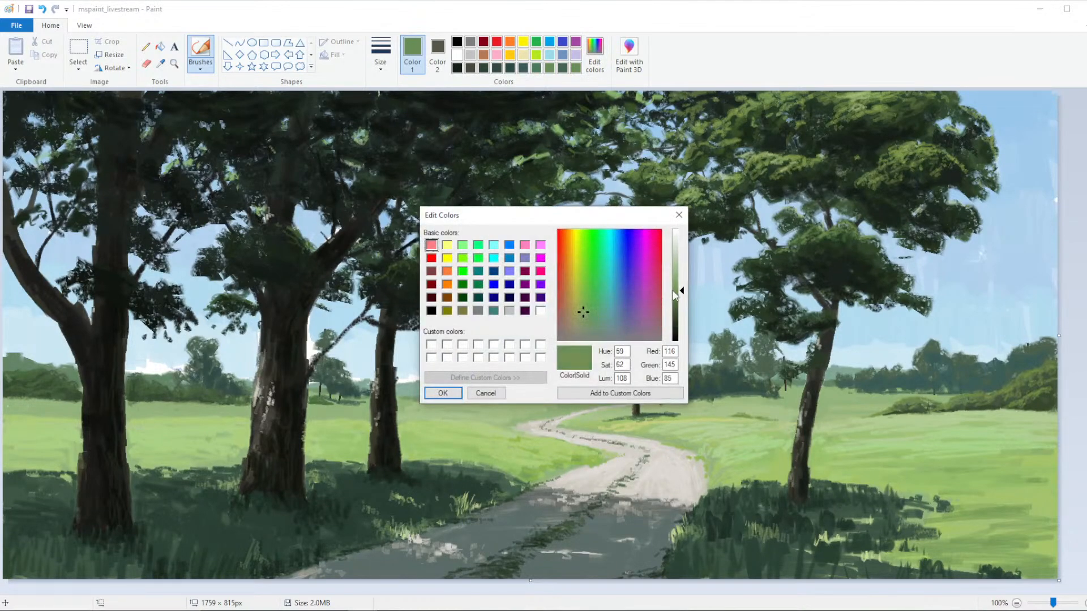
pyautogui.press('Return')
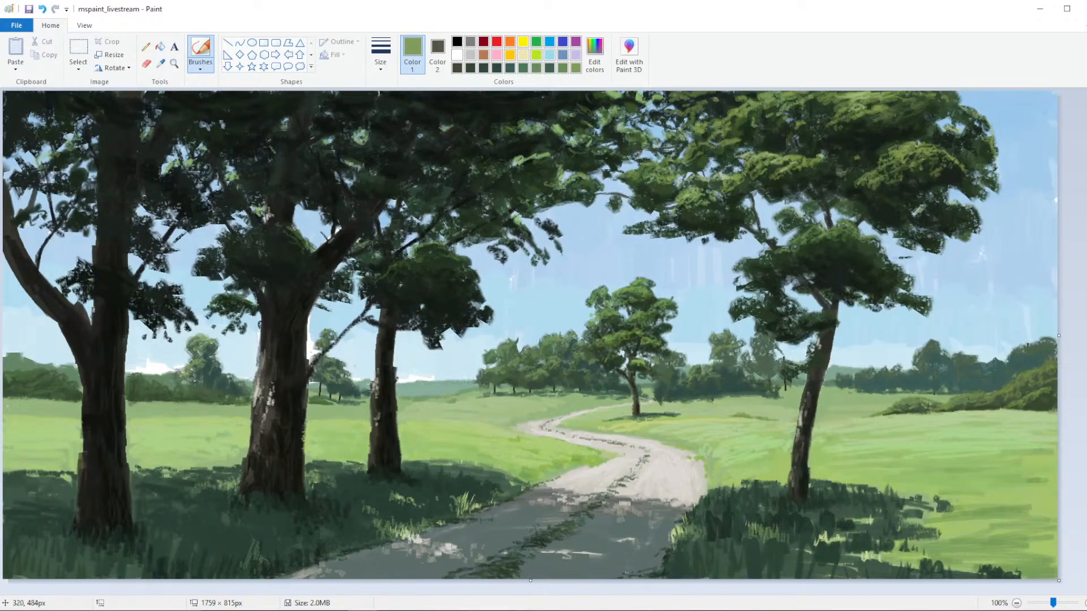
# Darken the colour to a deep muted green and shade the distant trees between the large left trunks
pyautogui.click(595, 55)
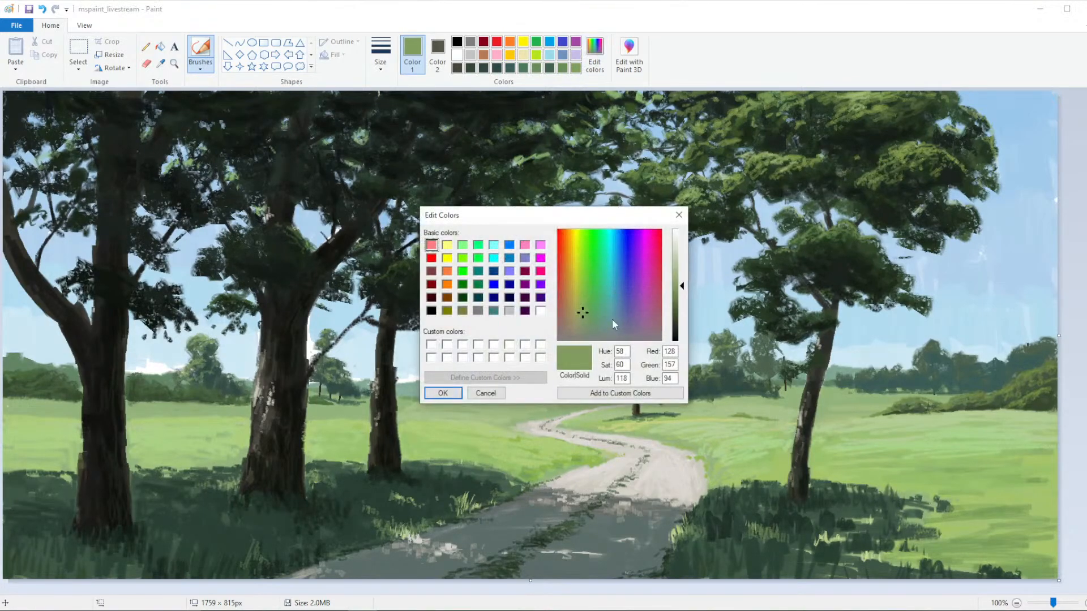
pyautogui.click(676, 296)
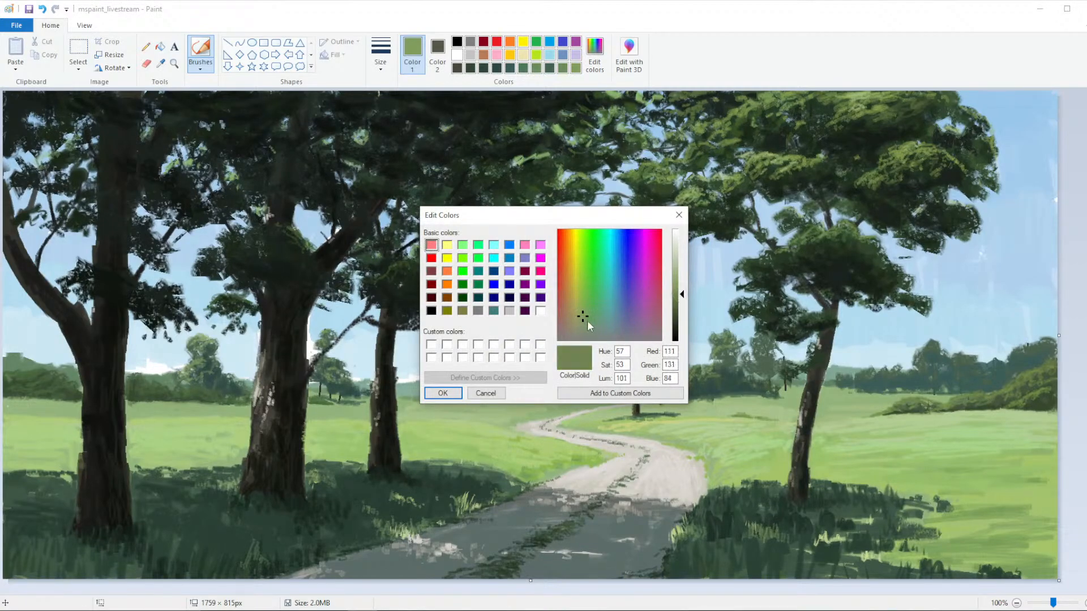
pyautogui.click(676, 306)
pyautogui.click(442, 392)
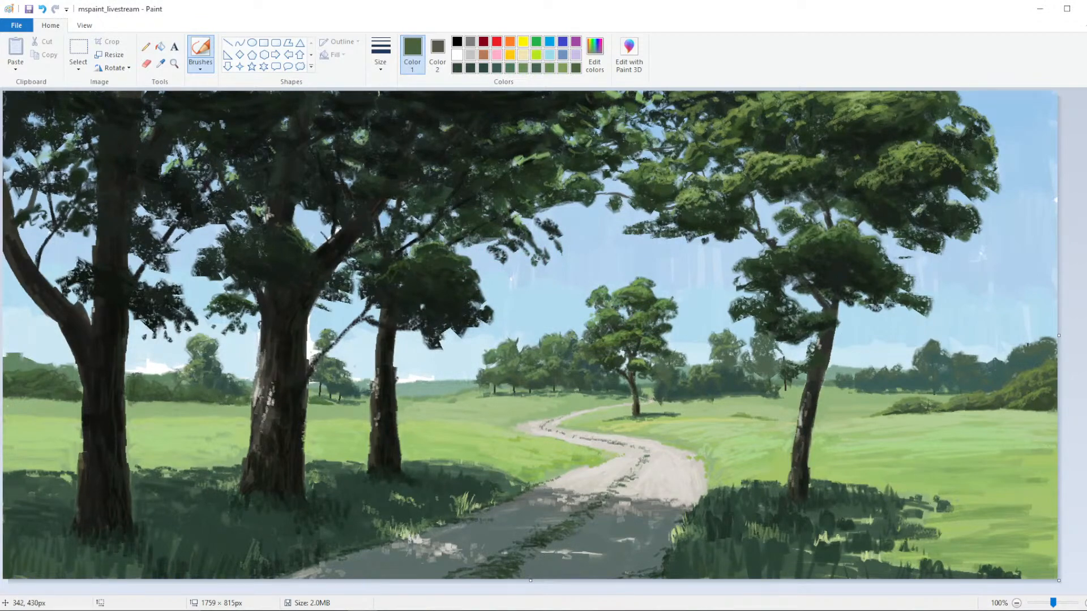
pyautogui.moveTo(211, 362); pyautogui.dragTo(205, 367)
pyautogui.moveTo(332, 363); pyautogui.dragTo(334, 357)
# Lighten the colour to RGB 97, 128, 83 and dab leaf highlights on the distant trees beside the centre tree
pyautogui.click(596, 54)
pyautogui.click(676, 289)
pyautogui.click(445, 389)
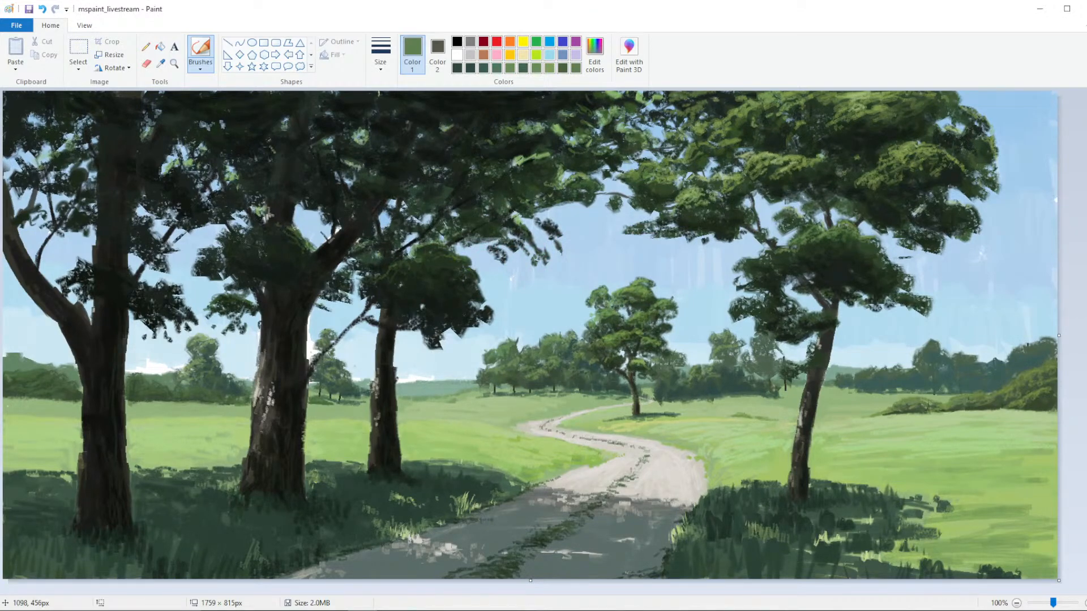
pyautogui.click(666, 373)
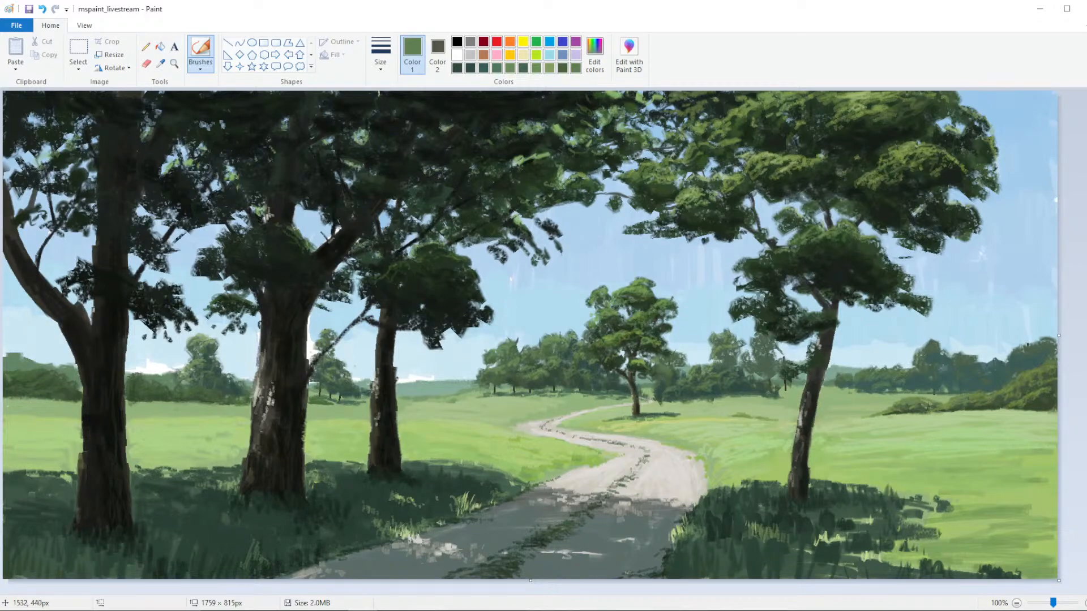
# Lighten the colour to RGB 116, 153, 100, readjust the green, and highlight the distant trees right of the path
pyautogui.click(594, 55)
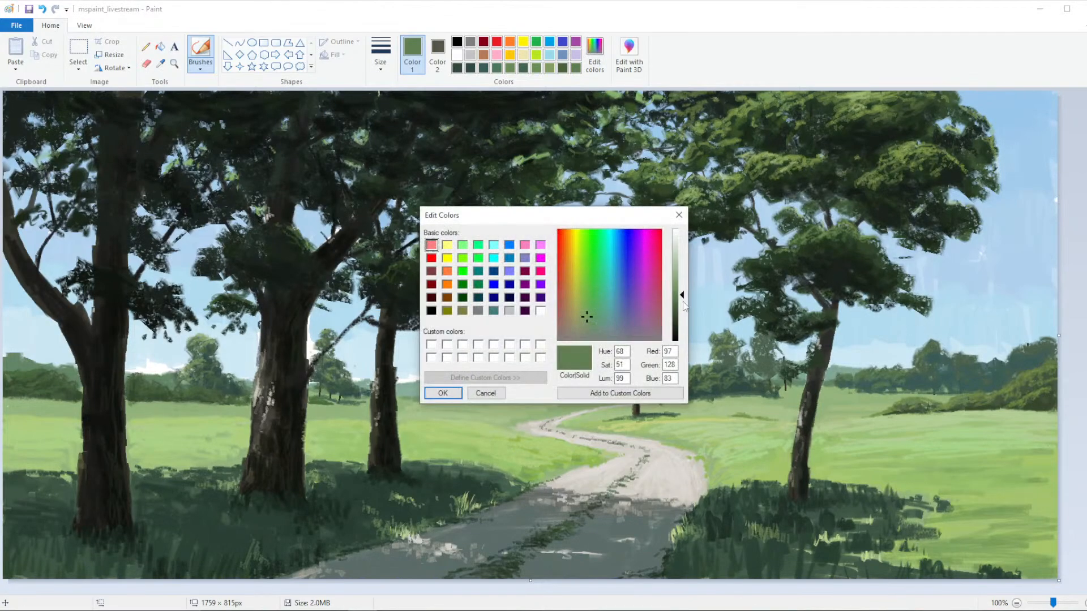
pyautogui.click(452, 396)
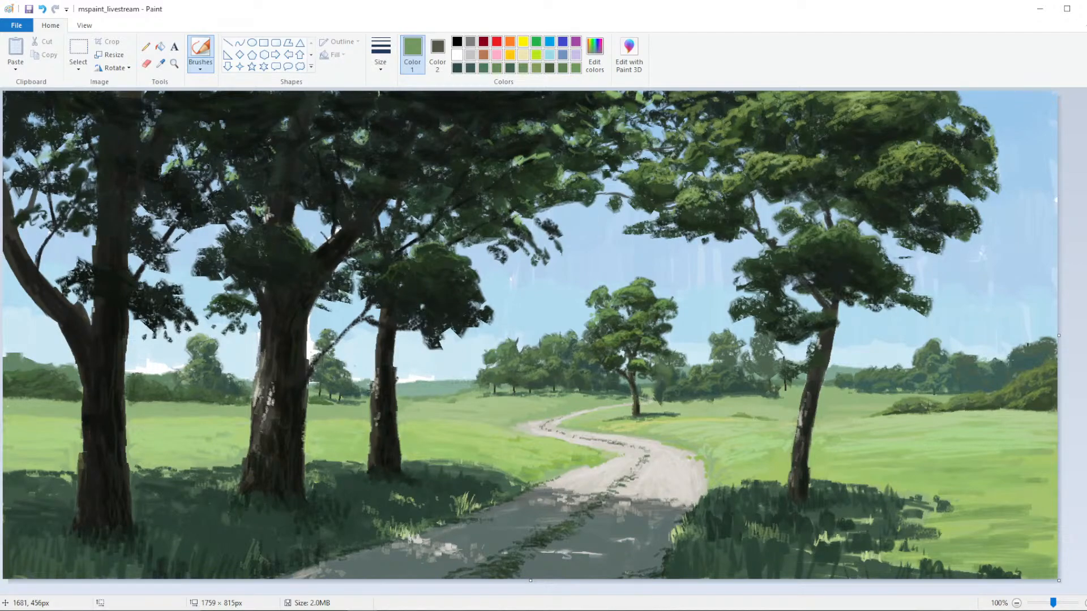
pyautogui.click(594, 54)
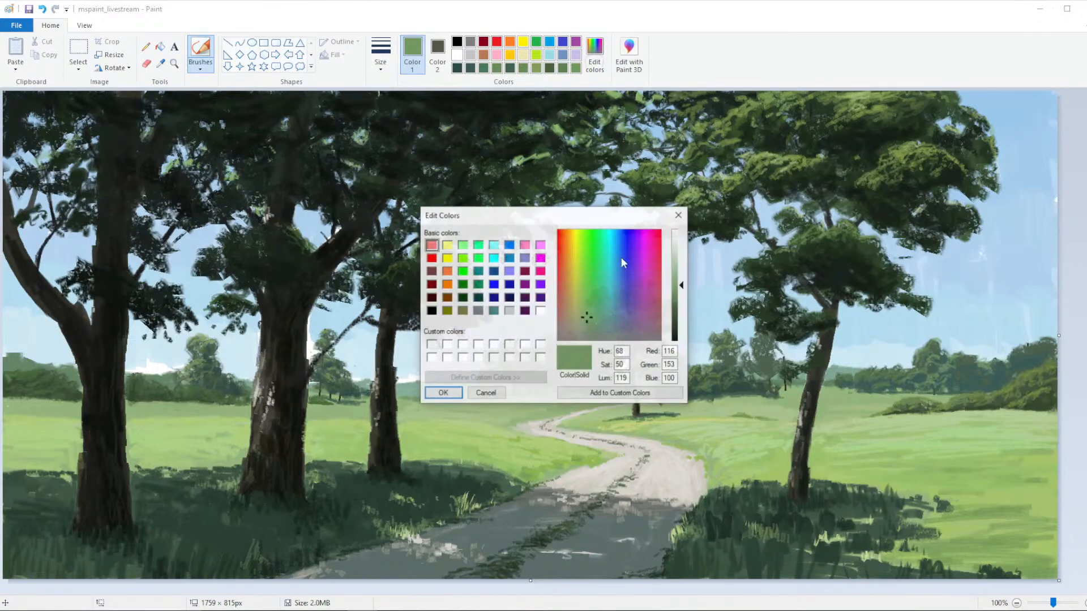
pyautogui.click(443, 393)
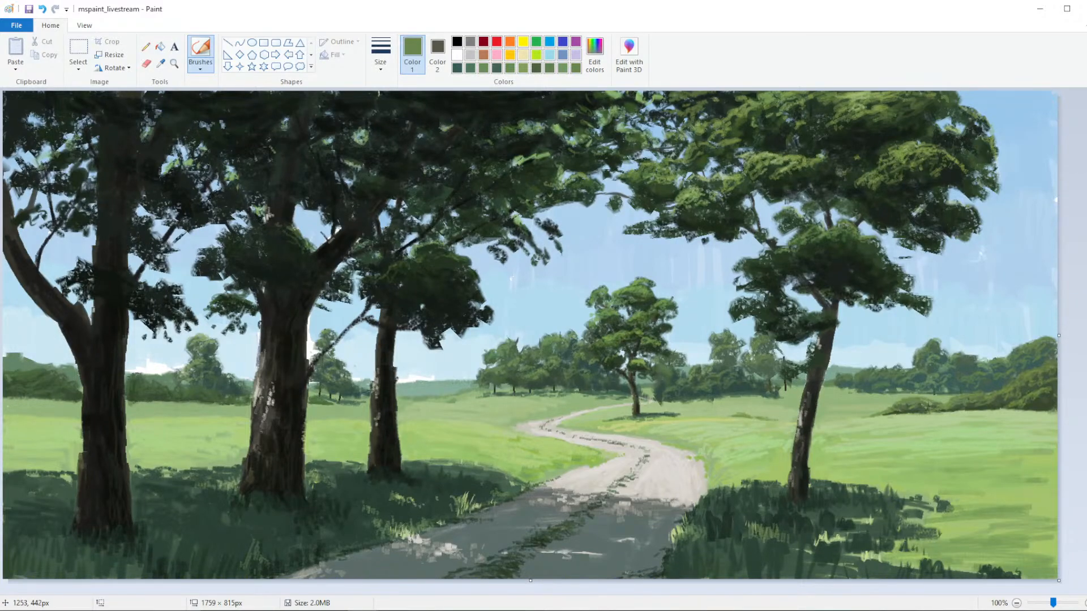
# Sample a dark green from the middle distant trees and paint thin shadows along the foot of the tree line left of the path
pyautogui.click(161, 63)
pyautogui.click(555, 364)
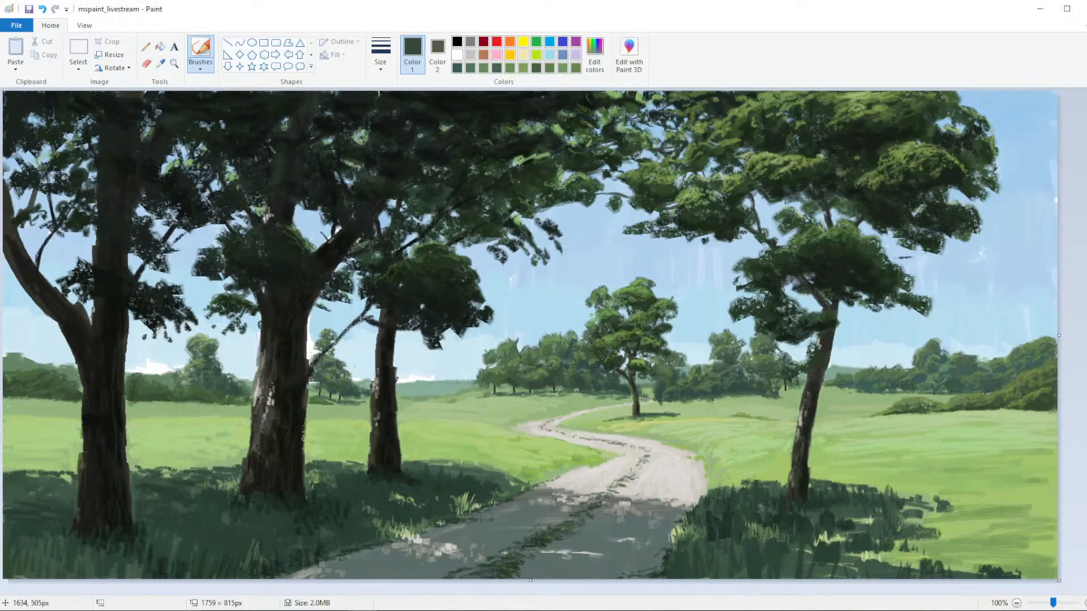
pyautogui.moveTo(491, 381); pyautogui.dragTo(501, 393)
pyautogui.moveTo(473, 397); pyautogui.dragTo(464, 397)
pyautogui.moveTo(330, 402); pyautogui.dragTo(342, 399)
pyautogui.moveTo(402, 396)
pyautogui.mouseDown()
pyautogui.moveTo(395, 403)
pyautogui.moveTo(406, 402)
pyautogui.mouseUp()
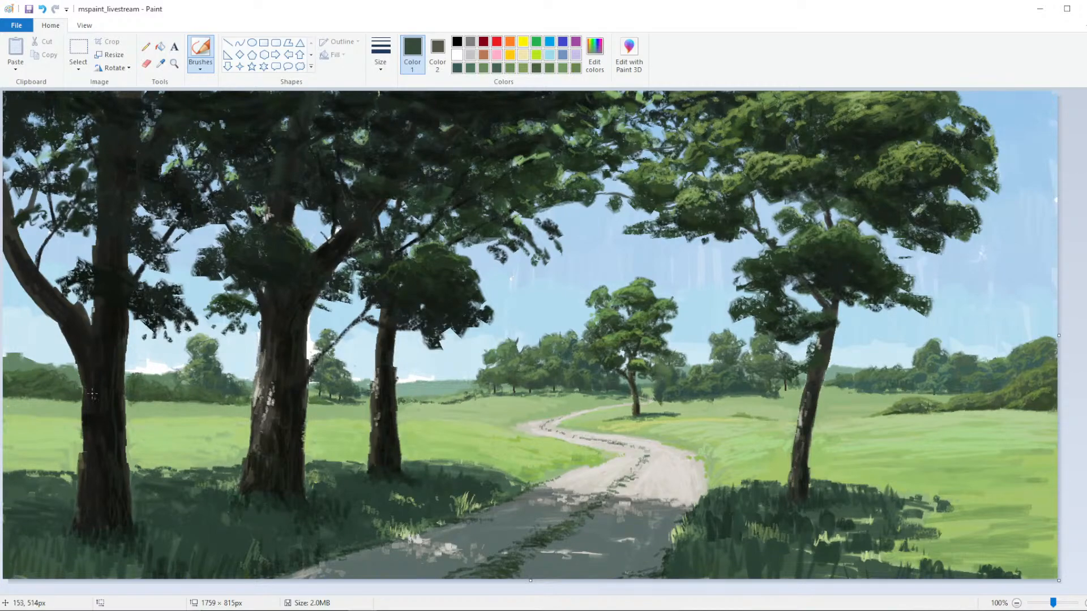
# Sample the green near the distant trees on the left, lighten it to RGB 119, 168, 130, and highlight the far-left bushes
pyautogui.click(160, 62)
pyautogui.click(178, 349)
pyautogui.click(601, 67)
pyautogui.moveTo(677, 290); pyautogui.dragTo(679, 279)
pyautogui.click(442, 393)
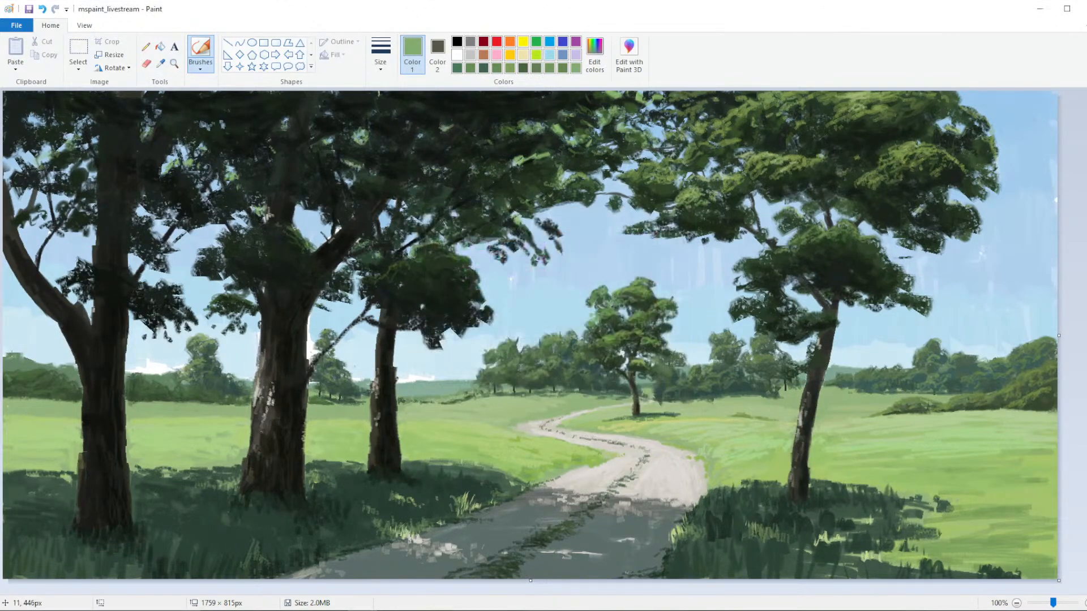
pyautogui.moveTo(25, 343); pyautogui.dragTo(33, 350)
# Darken the colour to RGB 91, 145, 103 for the far hills and shift it to a blue-green (RGB 86, 150, 140)
pyautogui.click(595, 56)
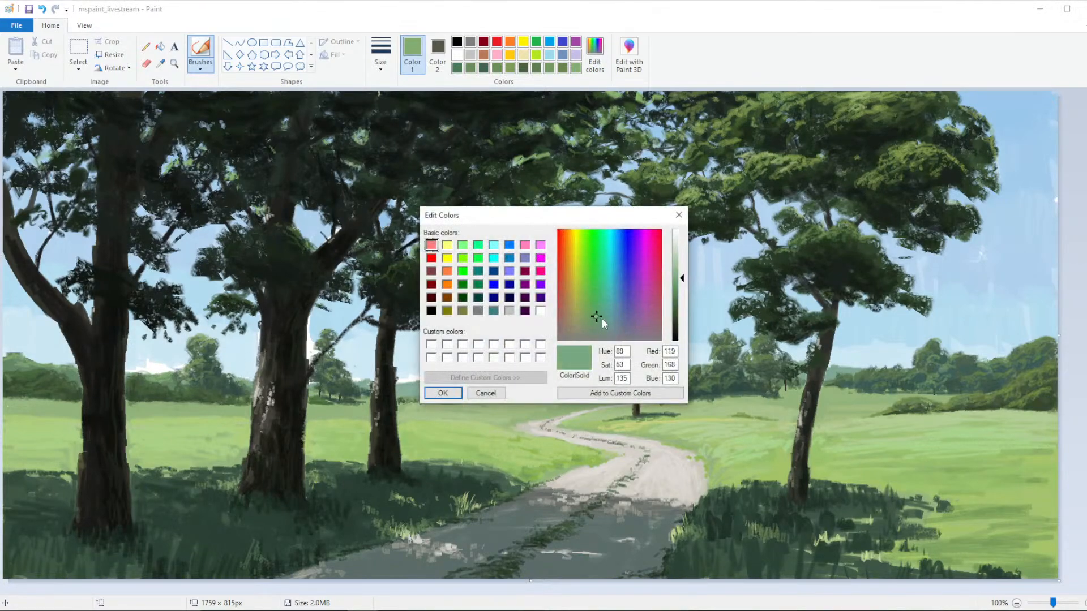
pyautogui.click(681, 293)
pyautogui.click(442, 393)
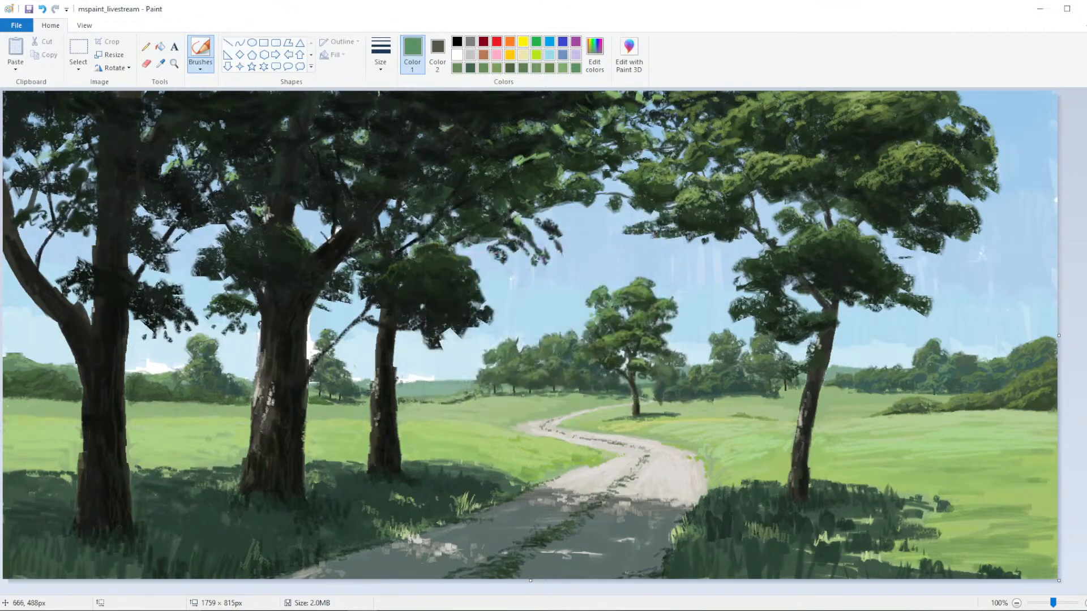
pyautogui.click(594, 57)
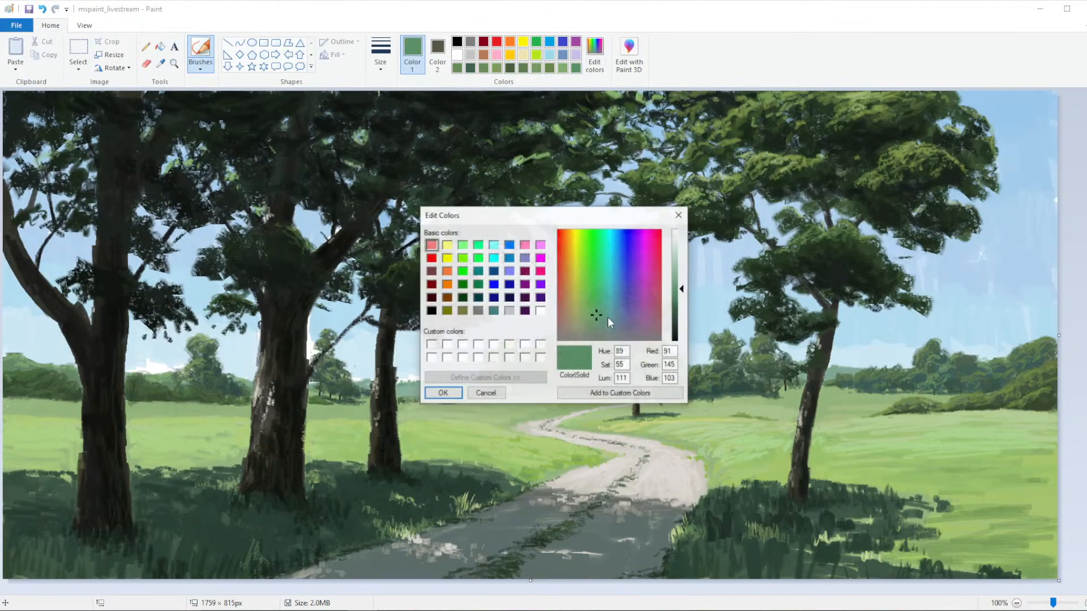
pyautogui.click(604, 307)
pyautogui.click(443, 393)
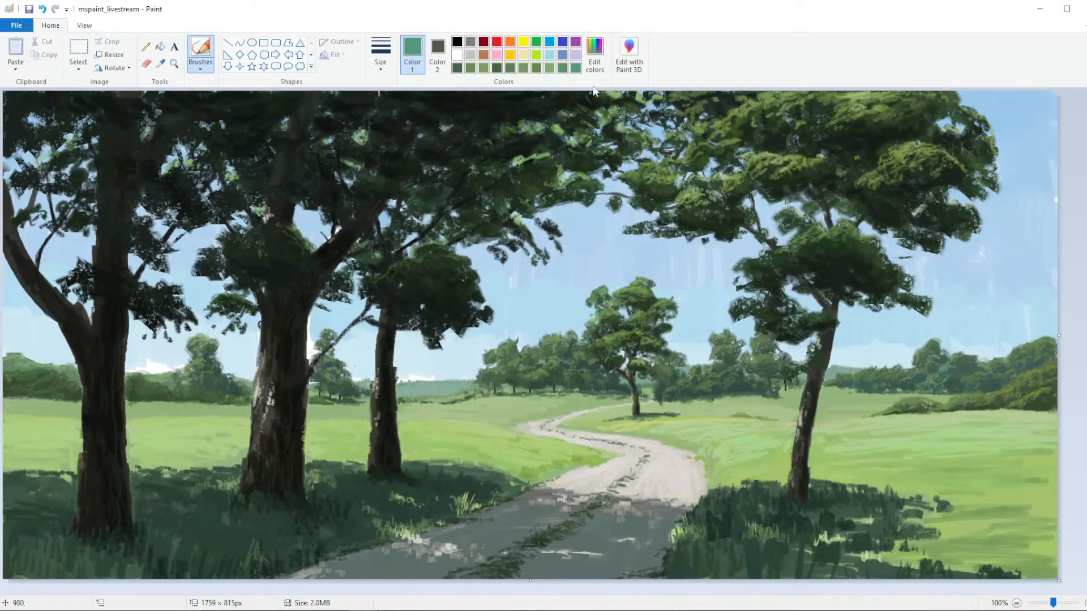
# Mute the blue-green to RGB 111, 157, 148, darken it slightly, and add strokes to the far hills along the horizon
pyautogui.click(594, 57)
pyautogui.click(607, 310)
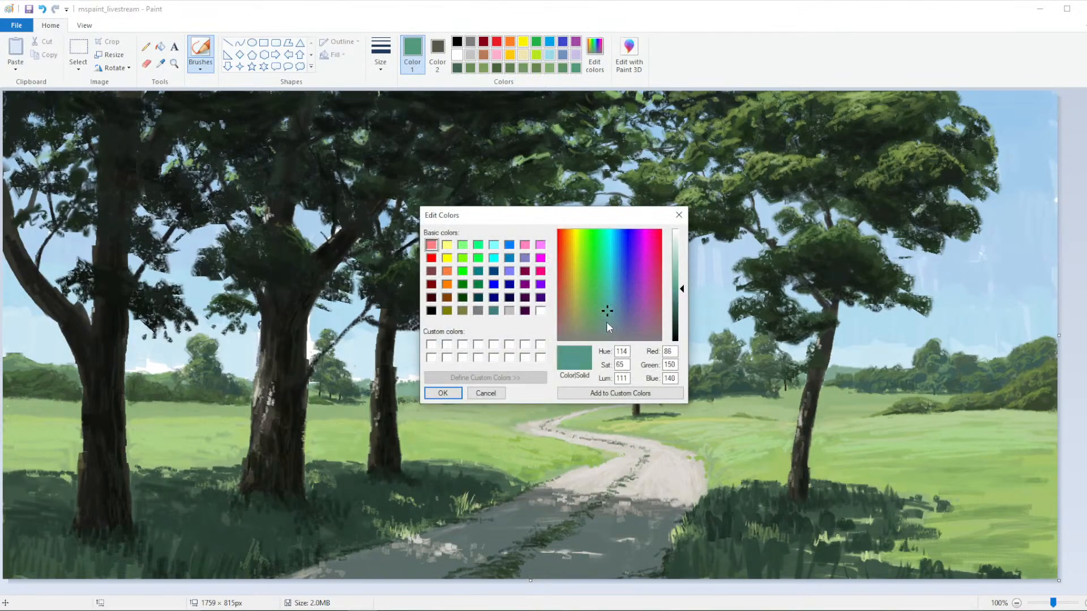
pyautogui.click(606, 320)
pyautogui.click(681, 282)
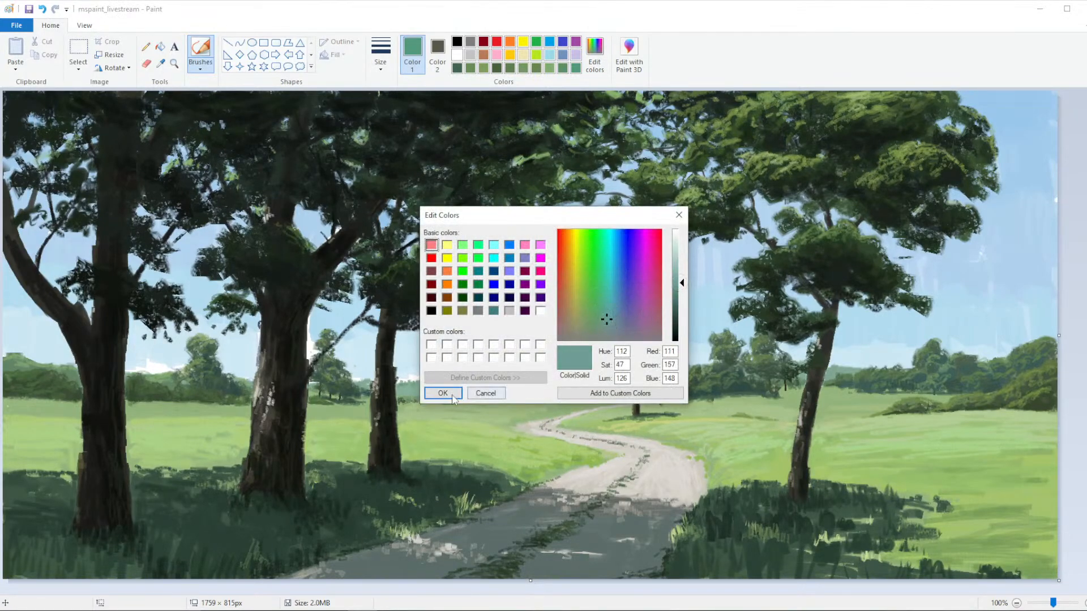
pyautogui.click(453, 396)
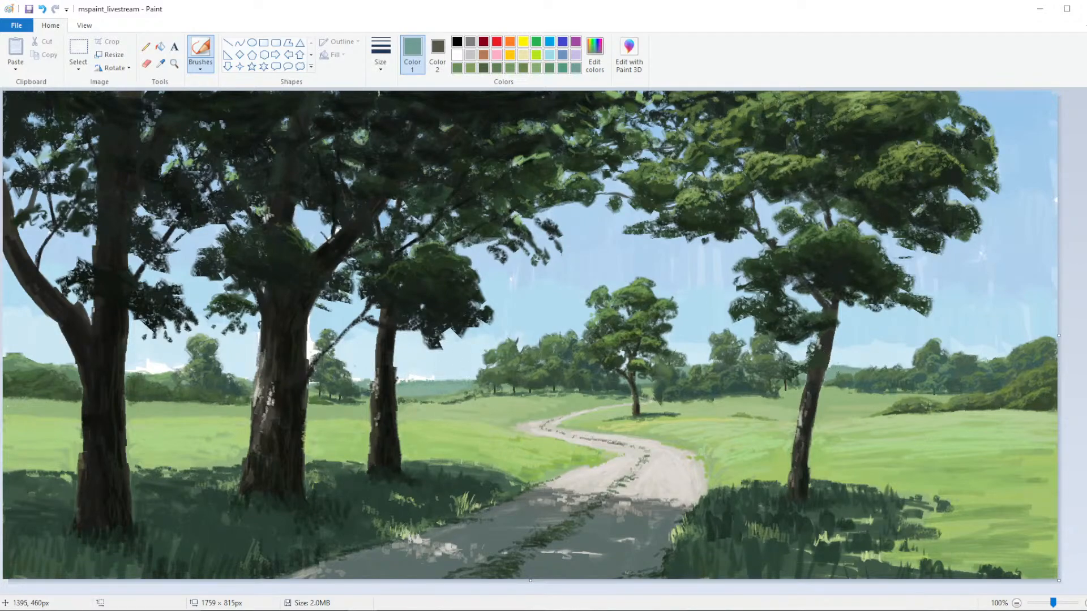
pyautogui.click(595, 54)
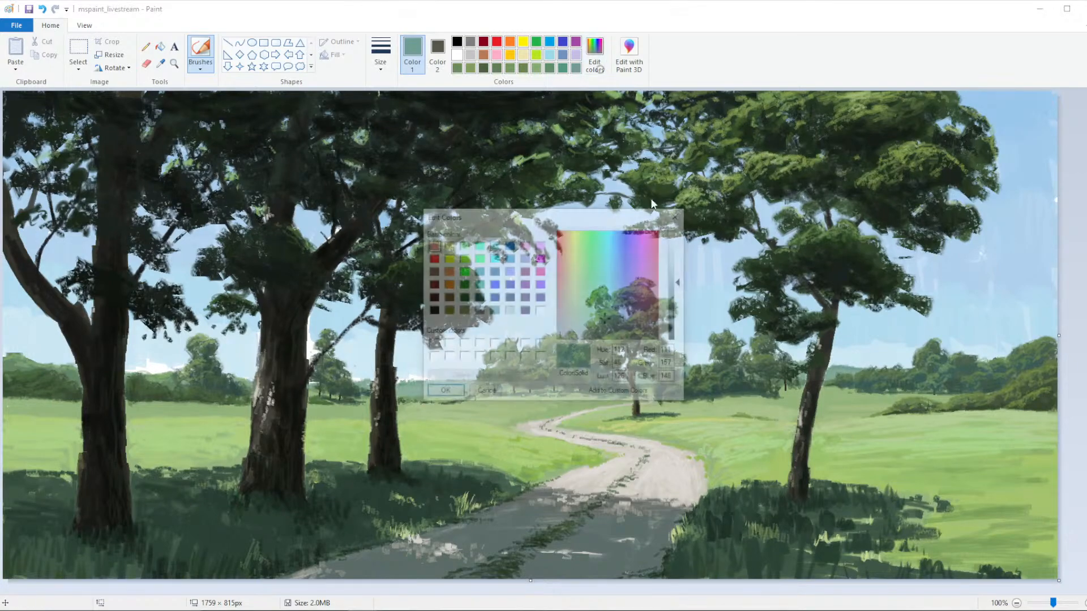
pyautogui.click(453, 391)
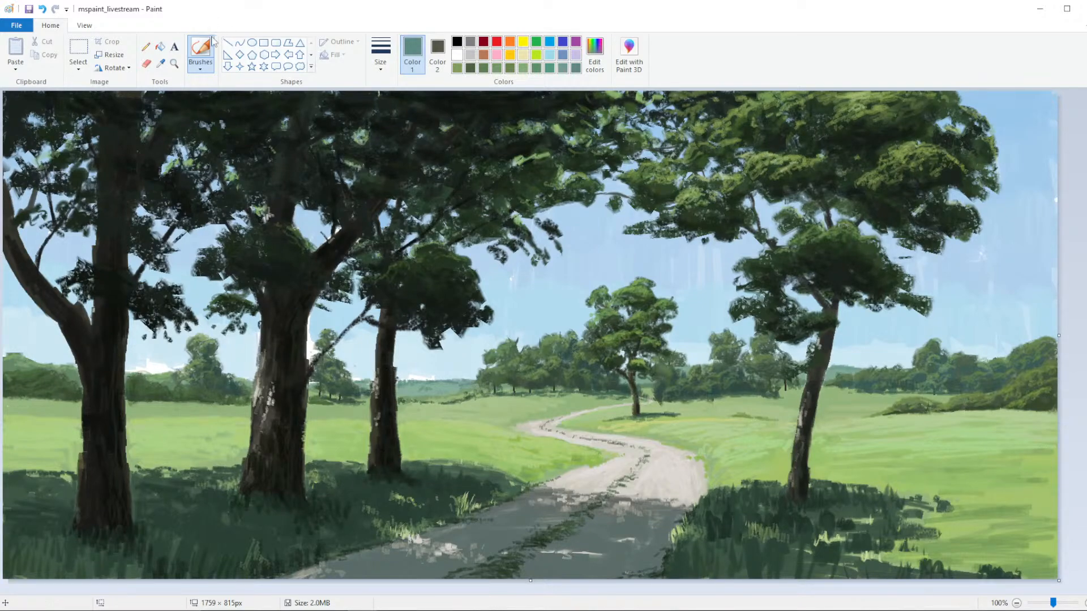
# Sample the dark green of the shaded grass and paint grass strokes along the path's left edge
pyautogui.click(160, 63)
pyautogui.click(484, 476)
pyautogui.moveTo(518, 489)
pyautogui.mouseDown()
pyautogui.moveTo(563, 472)
pyautogui.moveTo(536, 482)
pyautogui.mouseUp()
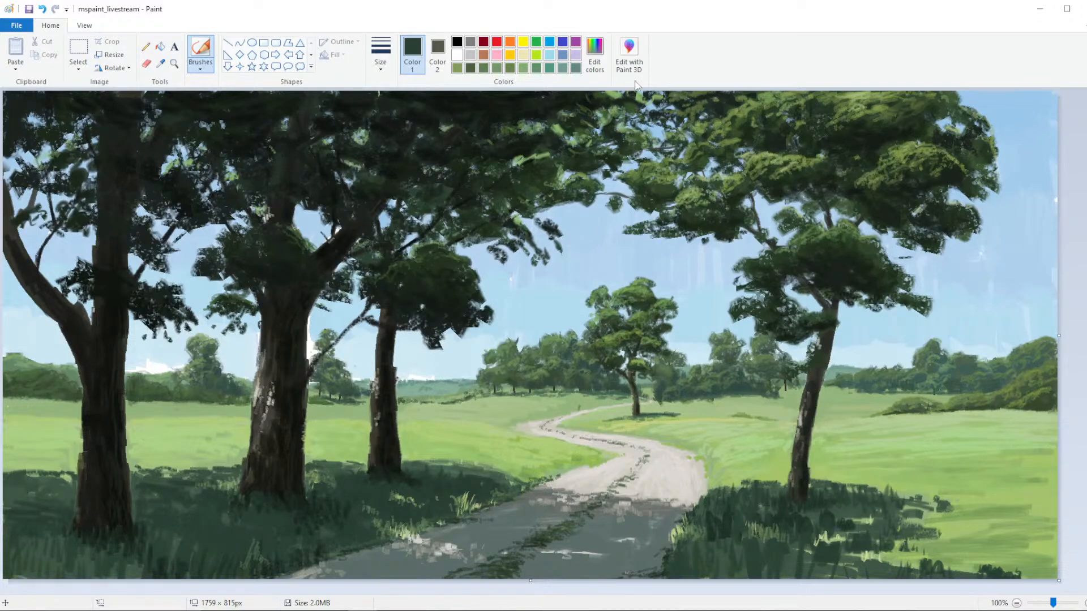
# Change the colour to a warmer medium green and paint small grass tufts along both edges of the sunlit path
pyautogui.click(595, 54)
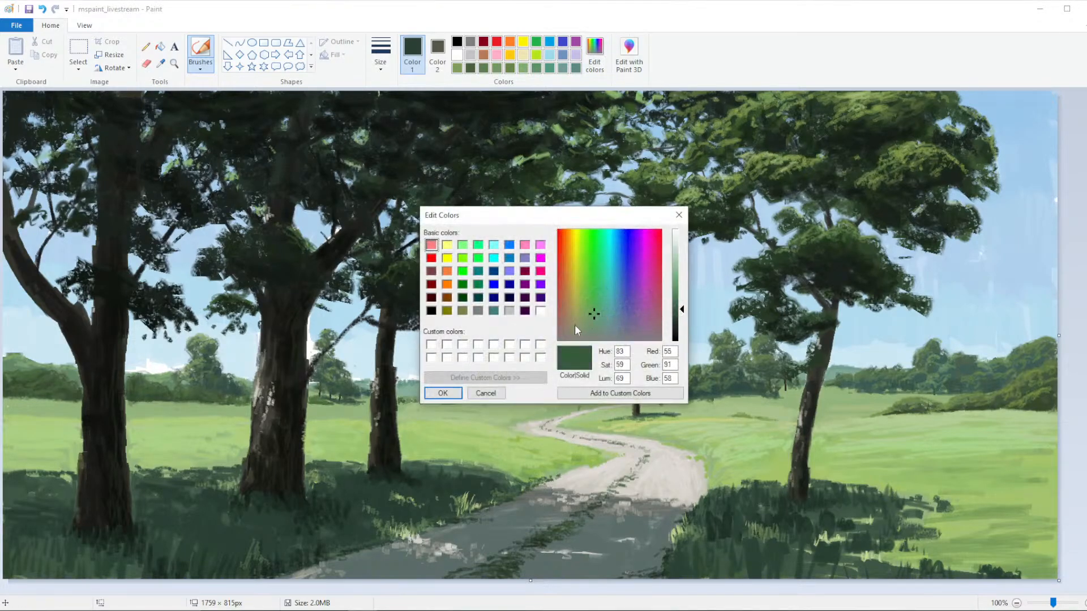
pyautogui.click(589, 310)
pyautogui.click(675, 303)
pyautogui.click(443, 394)
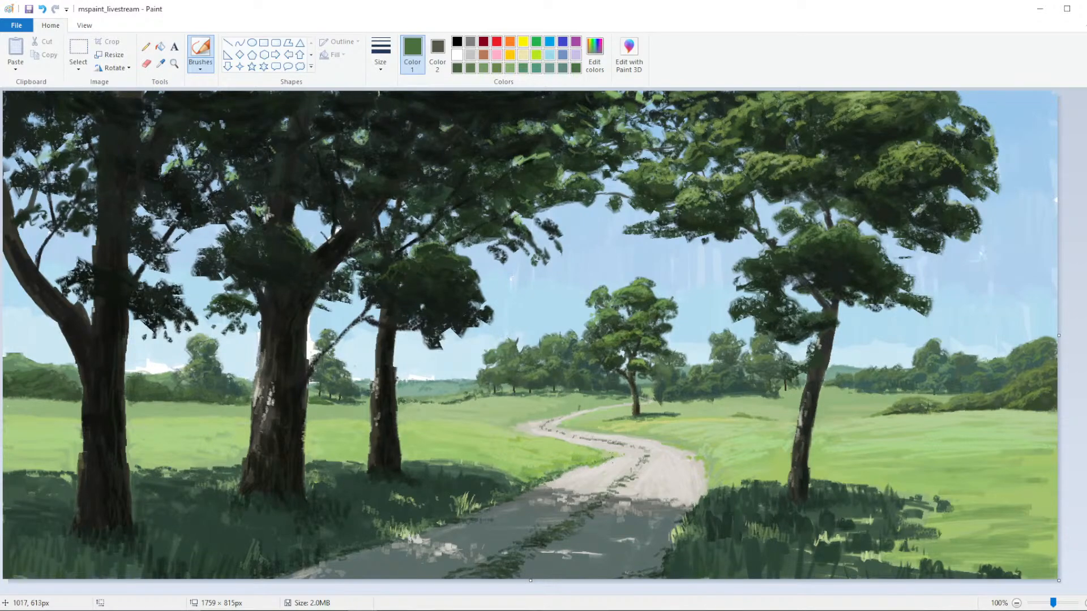
pyautogui.moveTo(706, 468); pyautogui.dragTo(707, 476)
# Sample the darkest green at the foot of the second large trunk and paint dark grass blades along the path's lower right edge
pyautogui.click(161, 63)
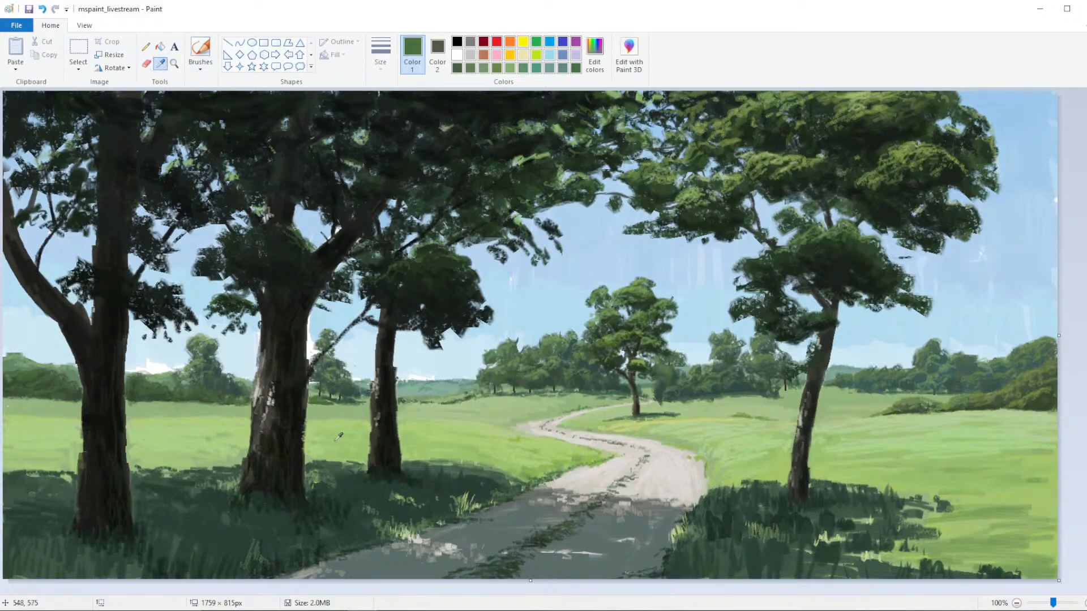
pyautogui.click(288, 504)
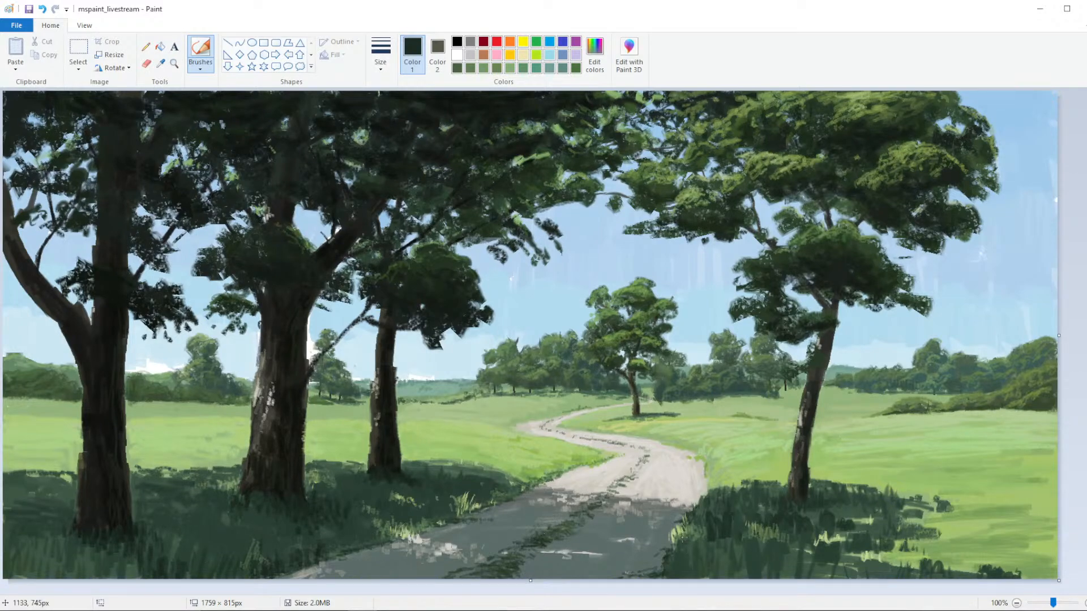
pyautogui.moveTo(682, 537)
pyautogui.mouseDown()
pyautogui.moveTo(696, 529)
pyautogui.moveTo(702, 546)
pyautogui.mouseUp()
# Sample the light meadow green beside the path, darken it to an olive green, and paint grass details in the right foreground
pyautogui.click(161, 63)
pyautogui.click(526, 468)
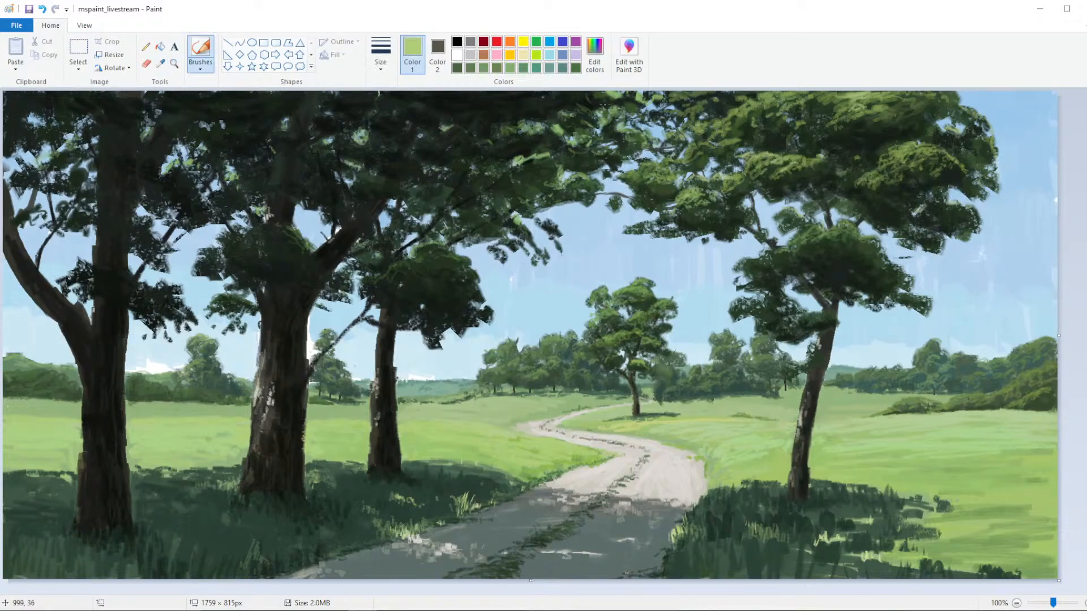
pyautogui.click(594, 54)
pyautogui.click(583, 311)
pyautogui.click(676, 305)
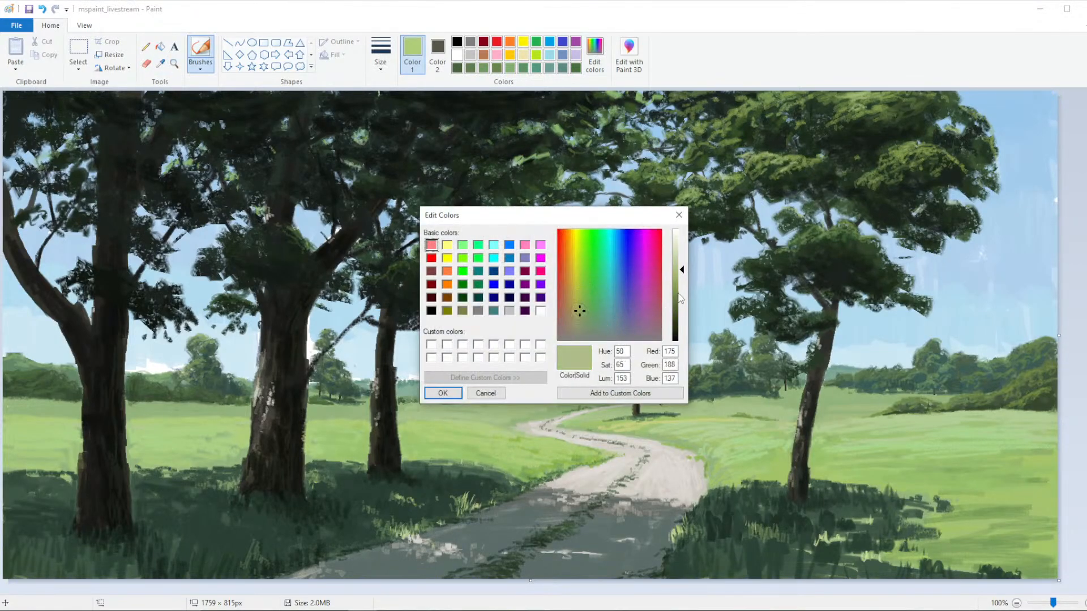
pyautogui.click(443, 394)
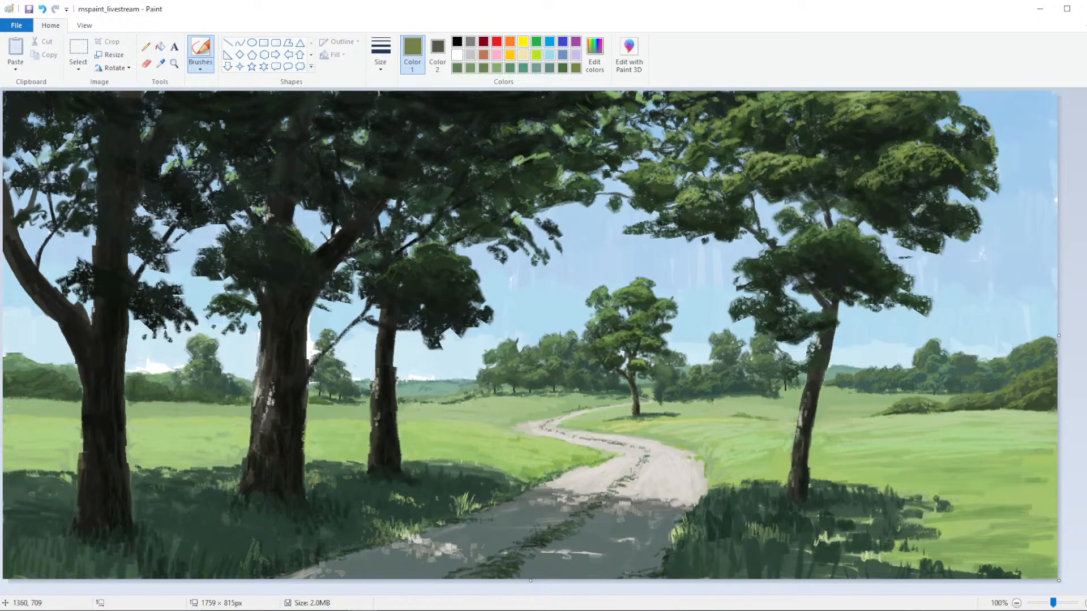
# Sample the mid green of the right tree's foliage and paint leaf strokes in the dark canopy above the third trunk
pyautogui.click(161, 64)
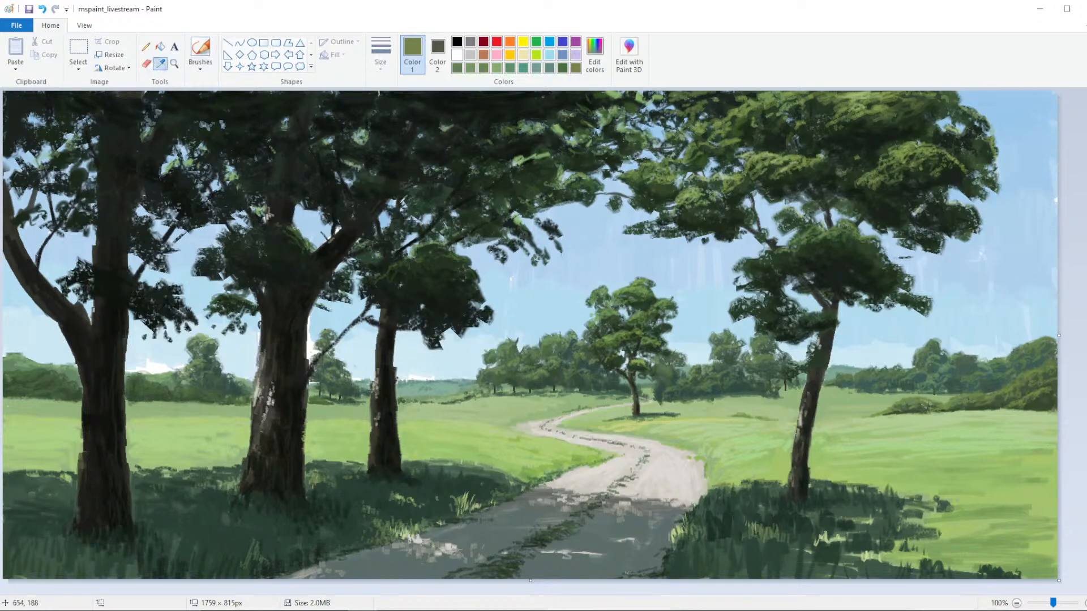
pyautogui.click(780, 160)
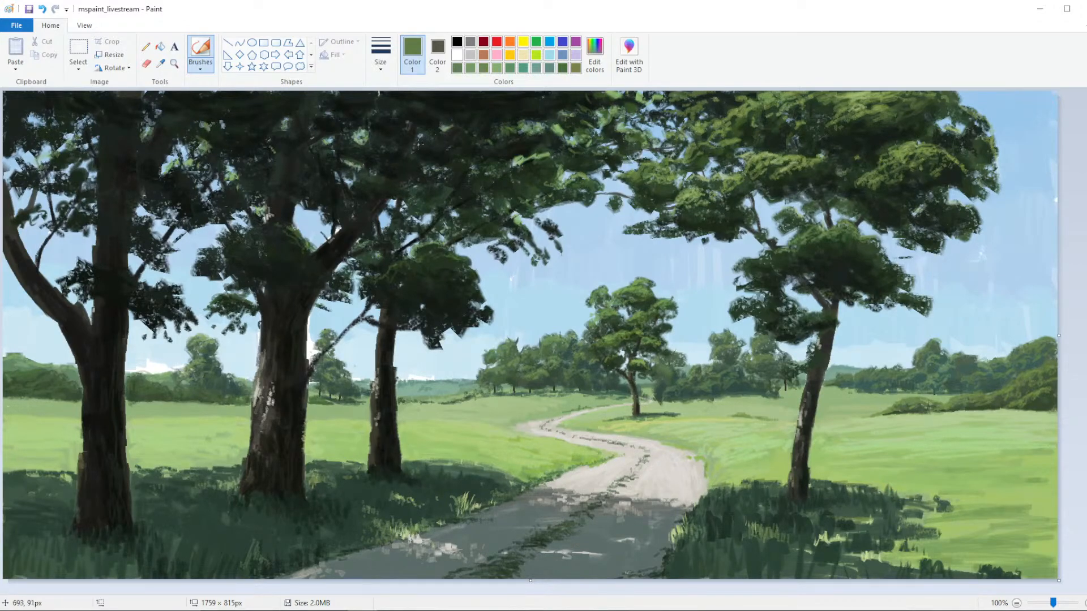
pyautogui.click(381, 50)
pyautogui.click(357, 112)
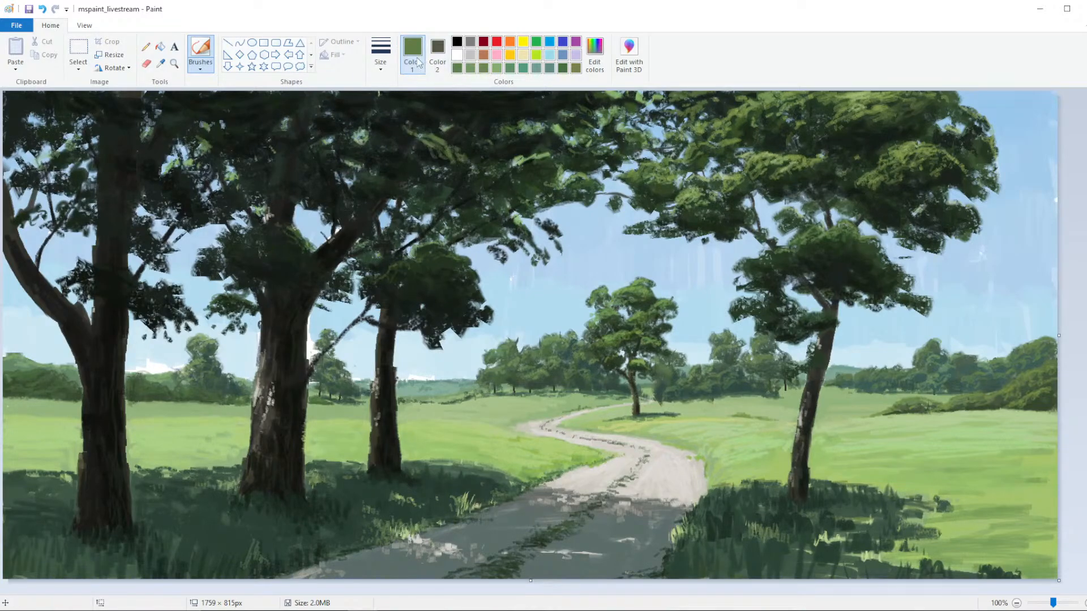
# Highlight the leaf cluster above the third trunk with the thinnest brush, using green RGB 116, 148, 84 and a darker green
pyautogui.click(381, 54)
pyautogui.click(378, 97)
pyautogui.click(597, 57)
pyautogui.click(675, 289)
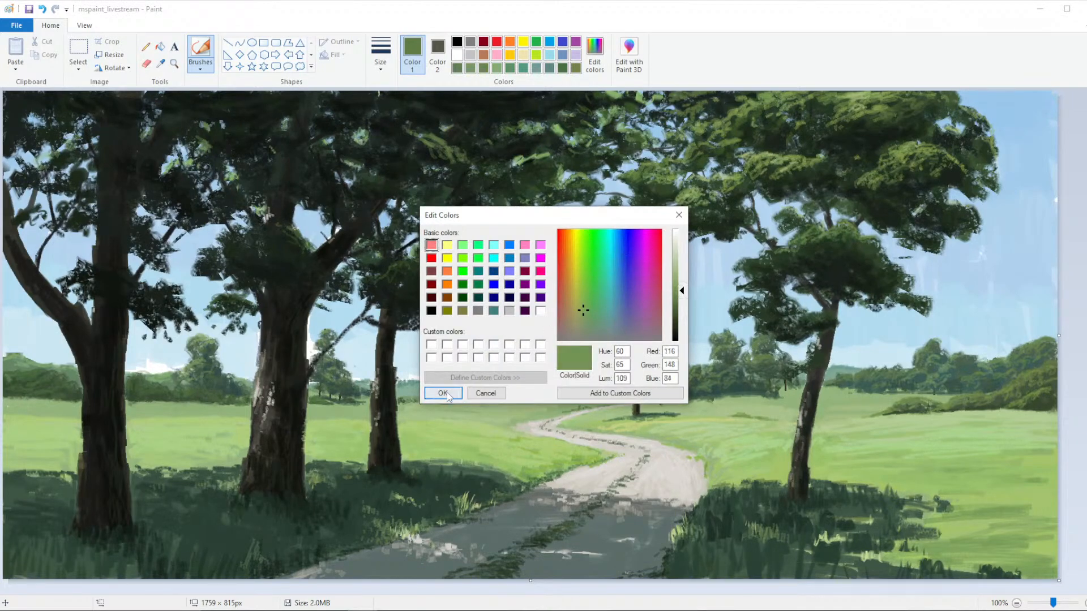
pyautogui.click(443, 393)
pyautogui.moveTo(444, 149)
pyautogui.mouseDown()
pyautogui.moveTo(404, 133)
pyautogui.moveTo(442, 148)
pyautogui.moveTo(449, 140)
pyautogui.moveTo(461, 152)
pyautogui.moveTo(447, 163)
pyautogui.moveTo(466, 170)
pyautogui.moveTo(449, 156)
pyautogui.mouseUp()
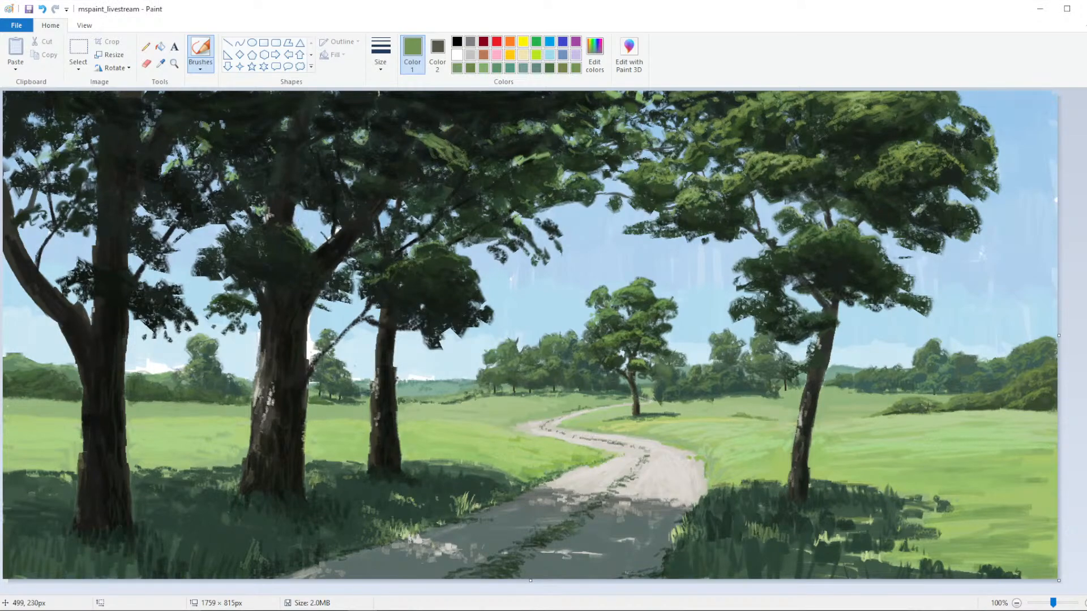
pyautogui.click(594, 54)
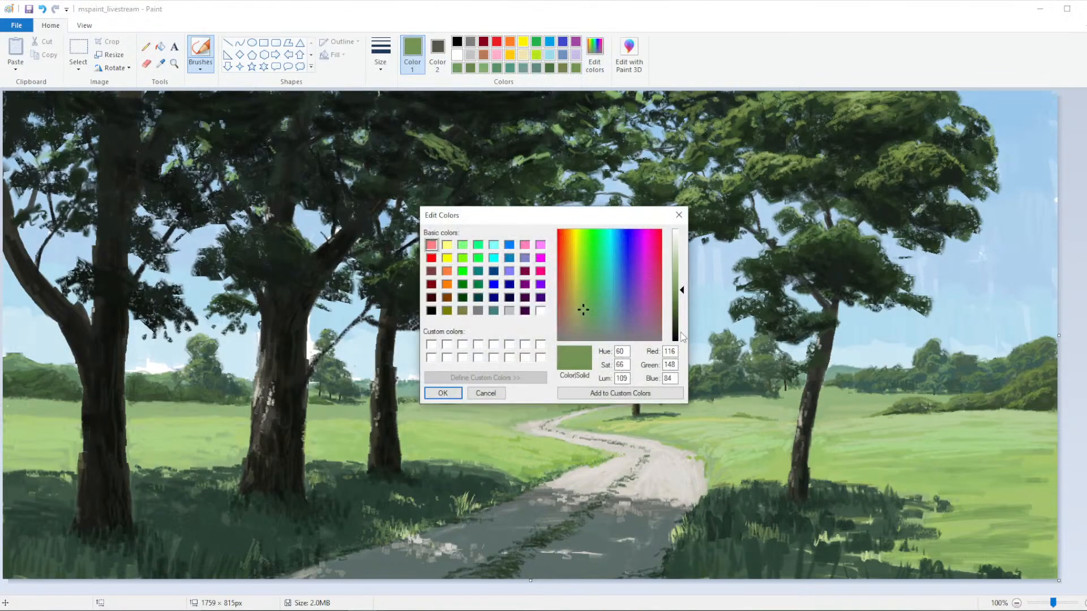
pyautogui.click(443, 393)
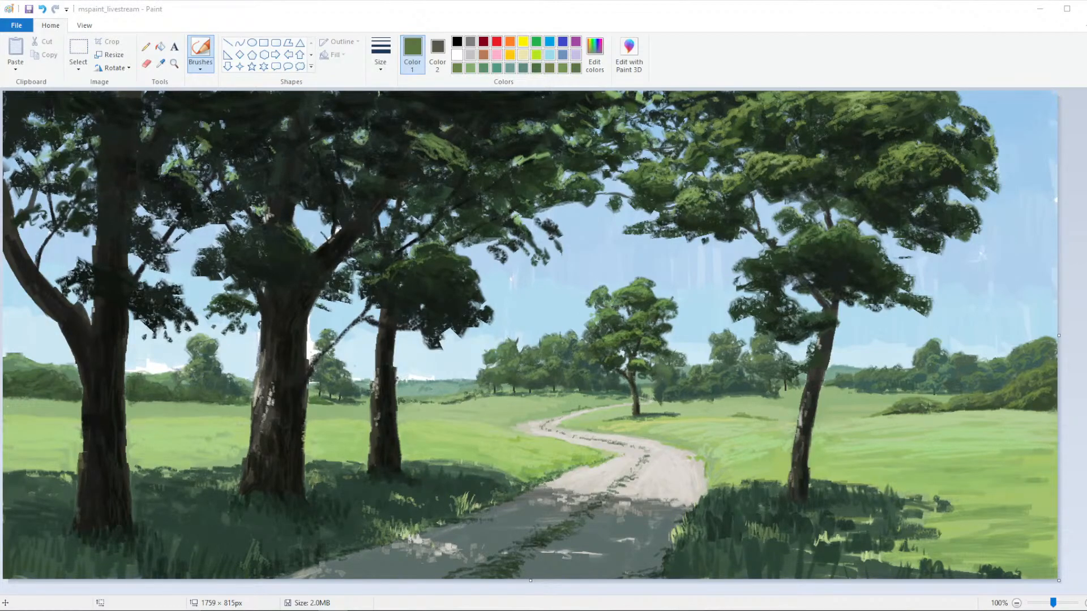
# Sample a light grey from the bark and paint thin highlights along the leftmost trunk's edge
pyautogui.click(161, 63)
pyautogui.click(94, 423)
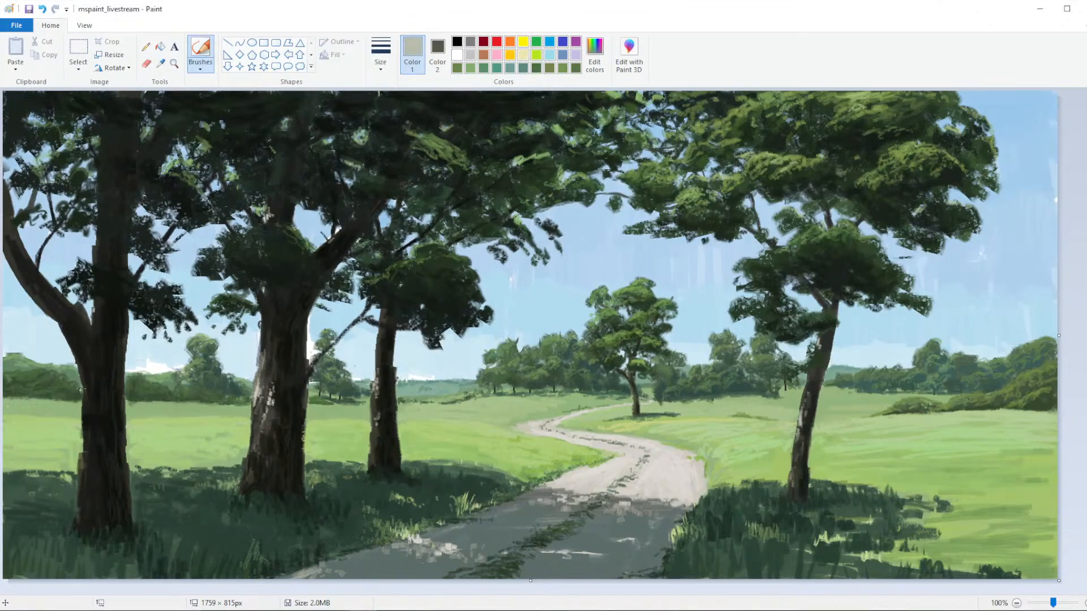
pyautogui.moveTo(84, 368); pyautogui.dragTo(81, 395)
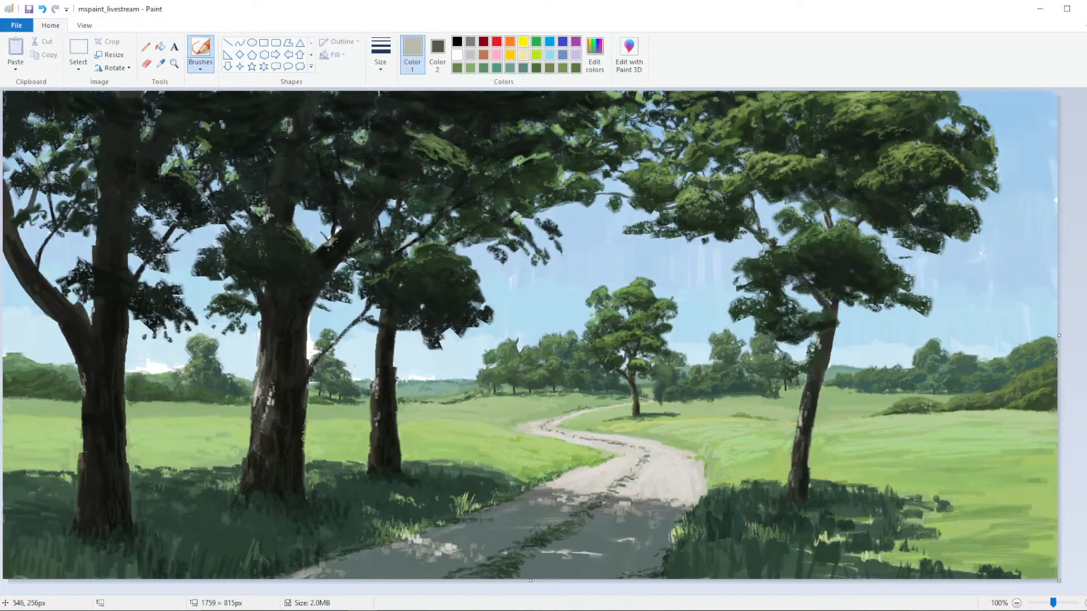
# Darken the light bark grey to a dark olive grey
pyautogui.click(595, 54)
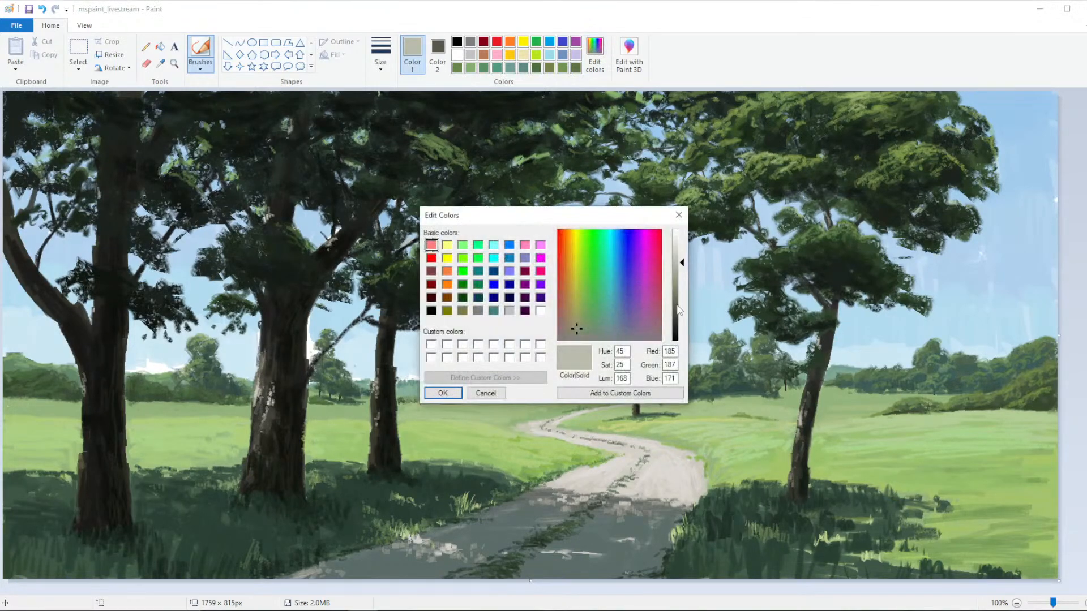
pyautogui.click(675, 305)
pyautogui.click(442, 393)
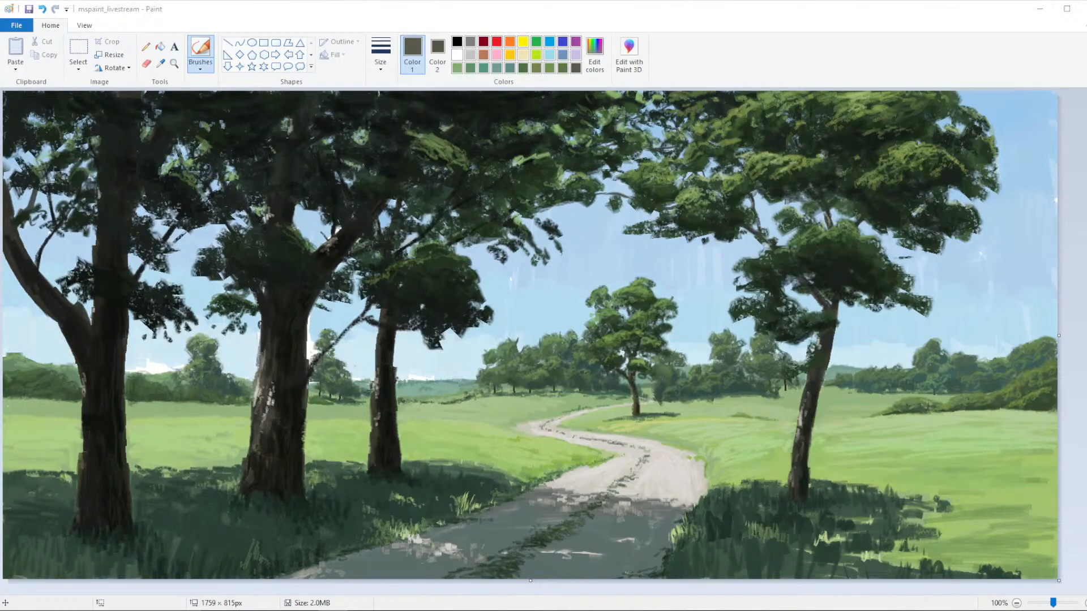
pyautogui.click(1017, 602)
pyautogui.click(1084, 603)
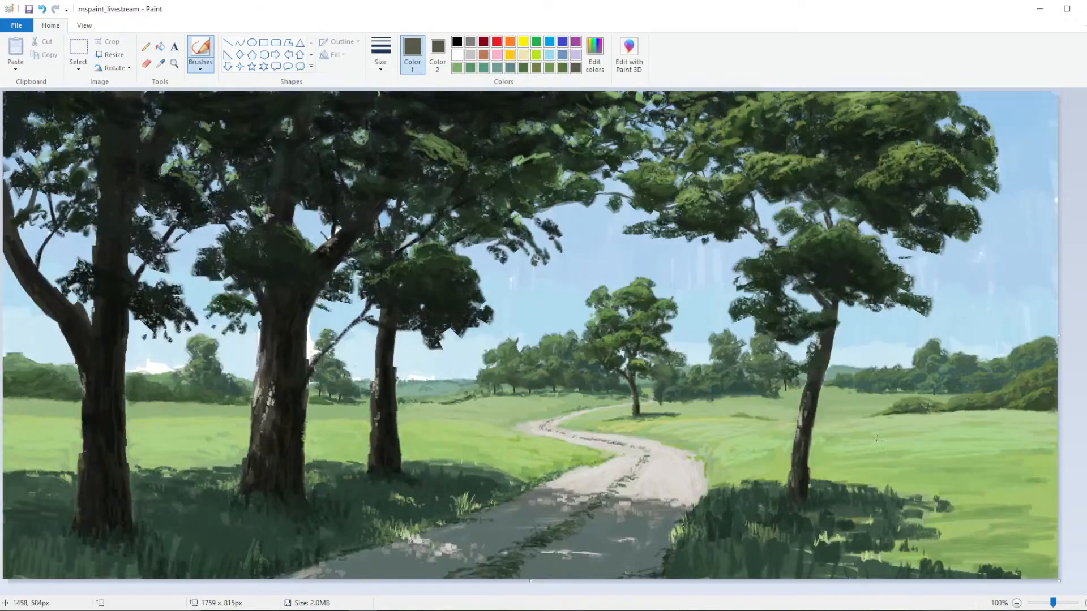
# Sample the meadow green near the distant lone tree and lighten it to RGB 185, 204, 162
pyautogui.click(160, 63)
pyautogui.click(675, 406)
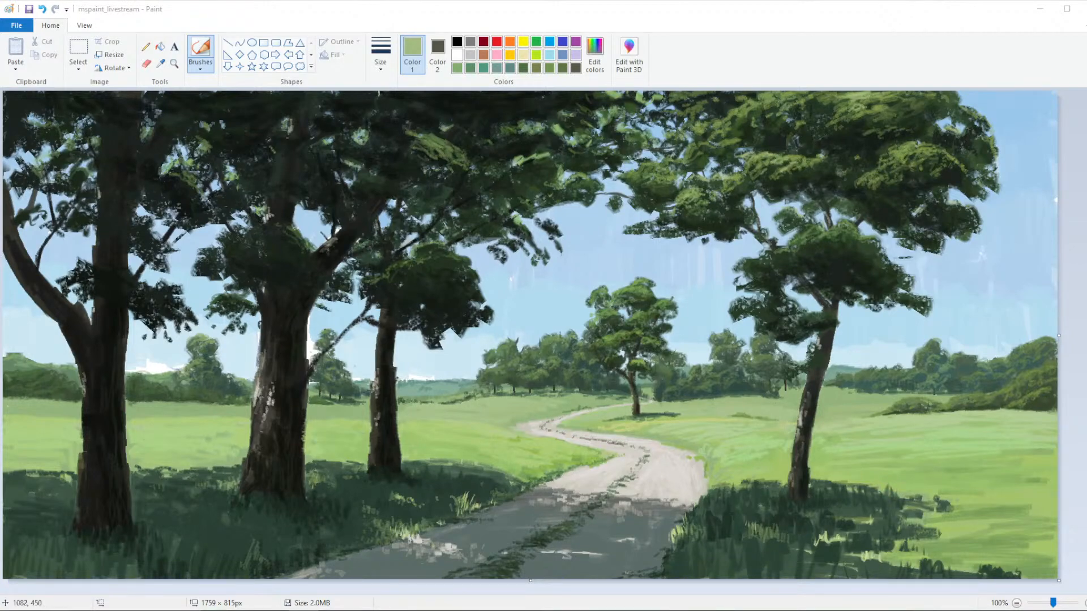
pyautogui.hotkey('alt', 'Tab')
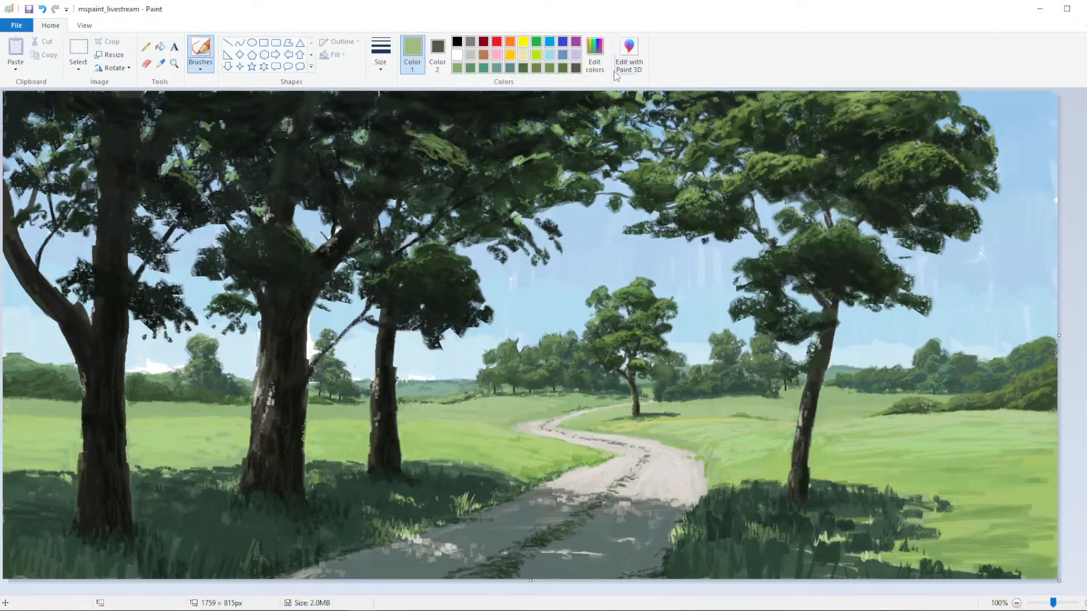
pyautogui.click(595, 57)
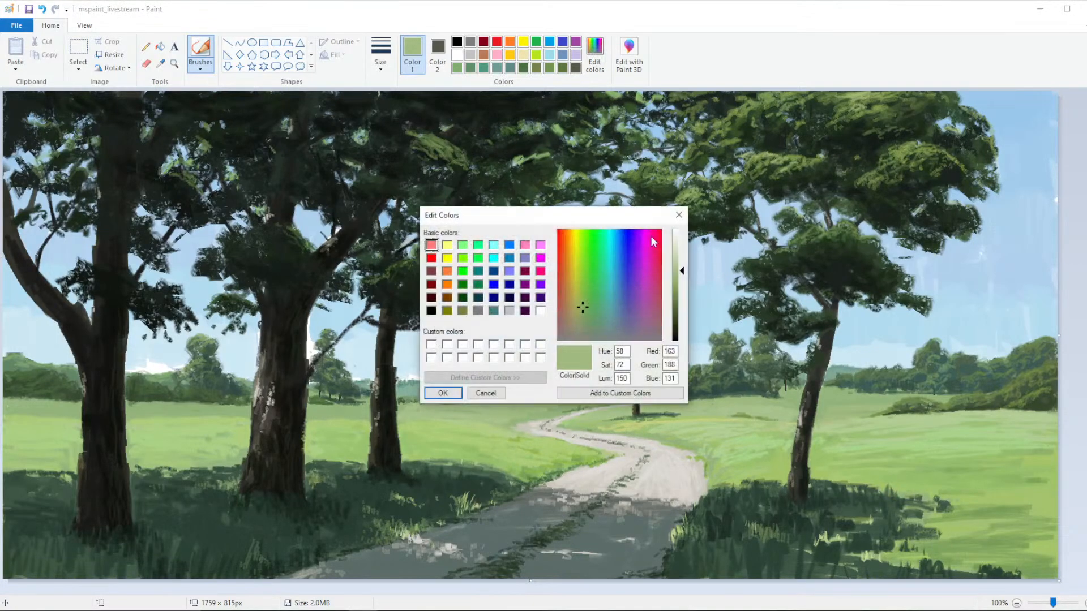
pyautogui.click(441, 390)
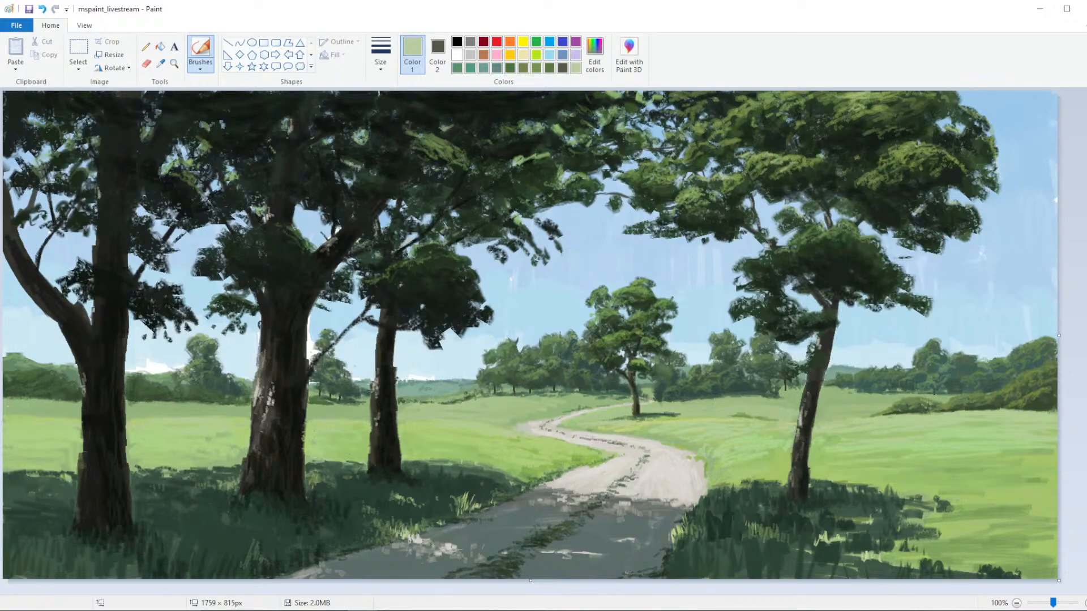
# Darken the pale meadow green to a slightly deeper light green
pyautogui.click(594, 52)
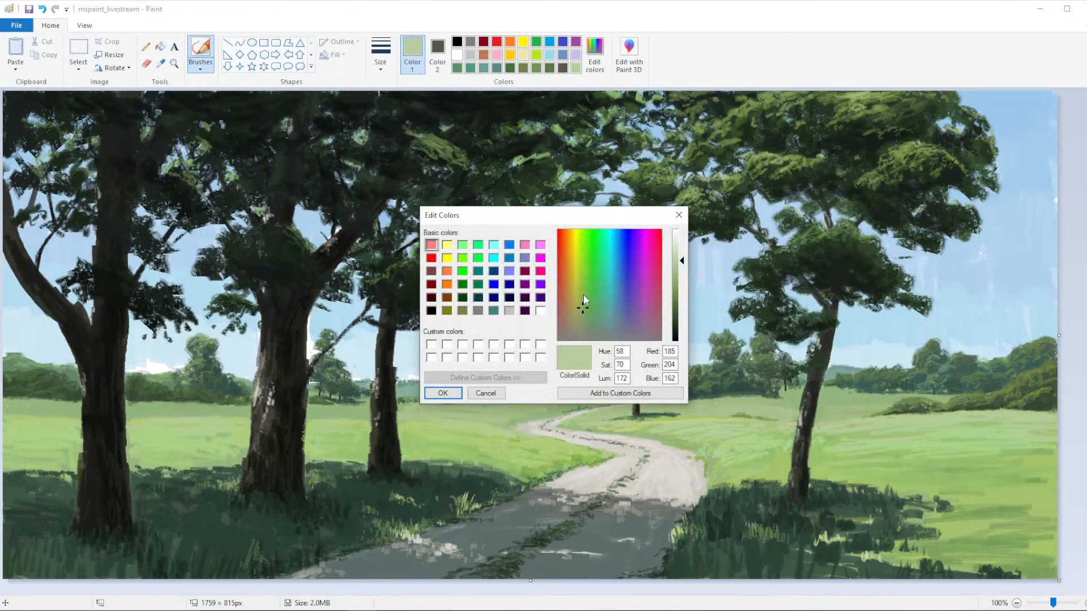
pyautogui.click(680, 279)
pyautogui.click(680, 273)
pyautogui.click(443, 393)
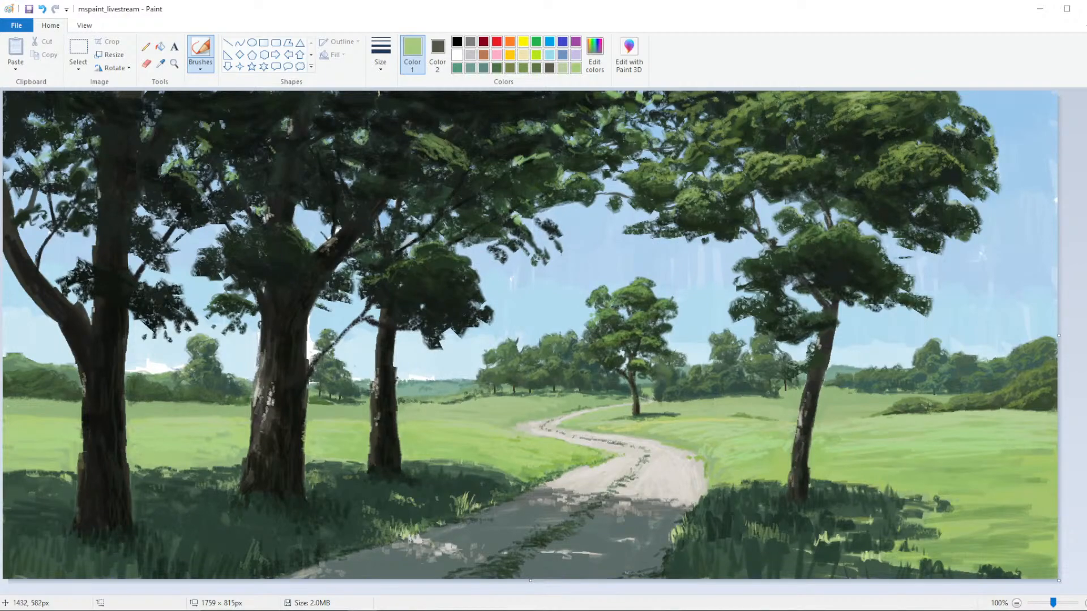
# Sample distant greens to paint a low shrub line across the right meadow and touch up the far hill beside the third trunk
pyautogui.click(161, 62)
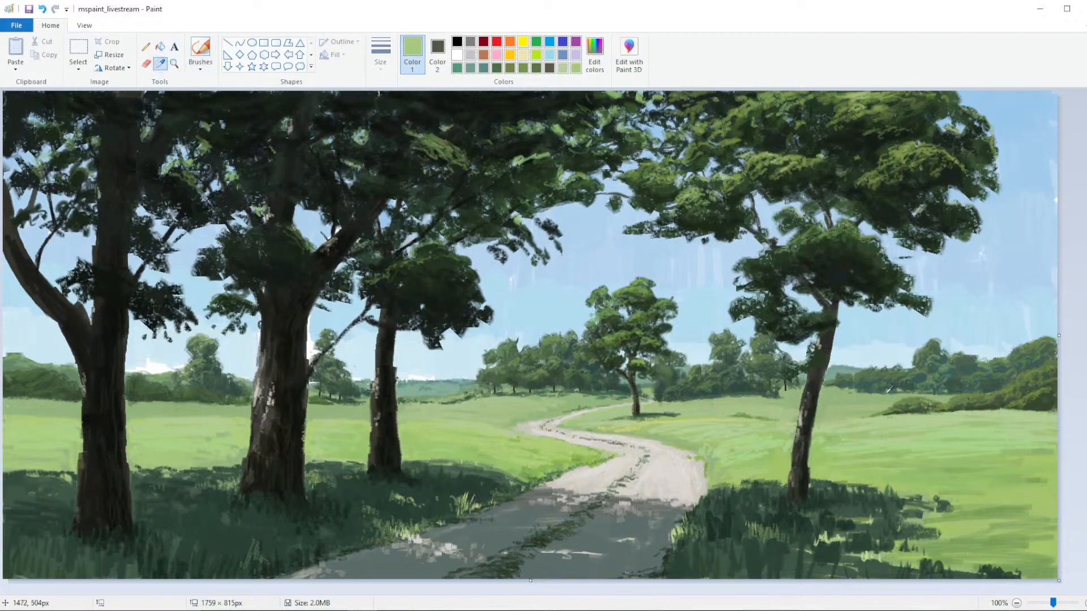
pyautogui.click(854, 412)
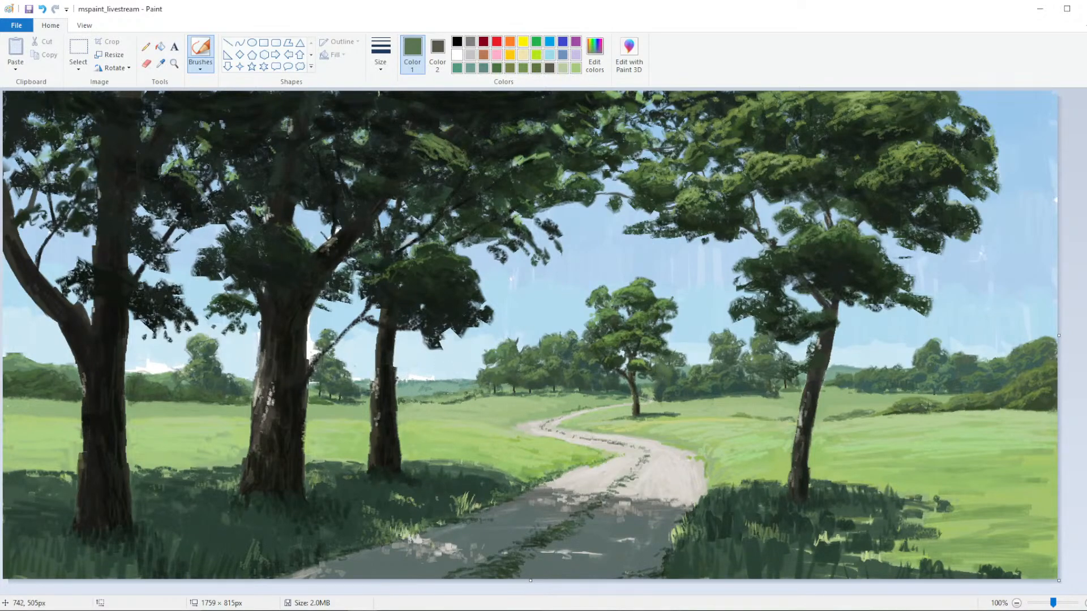
pyautogui.click(160, 63)
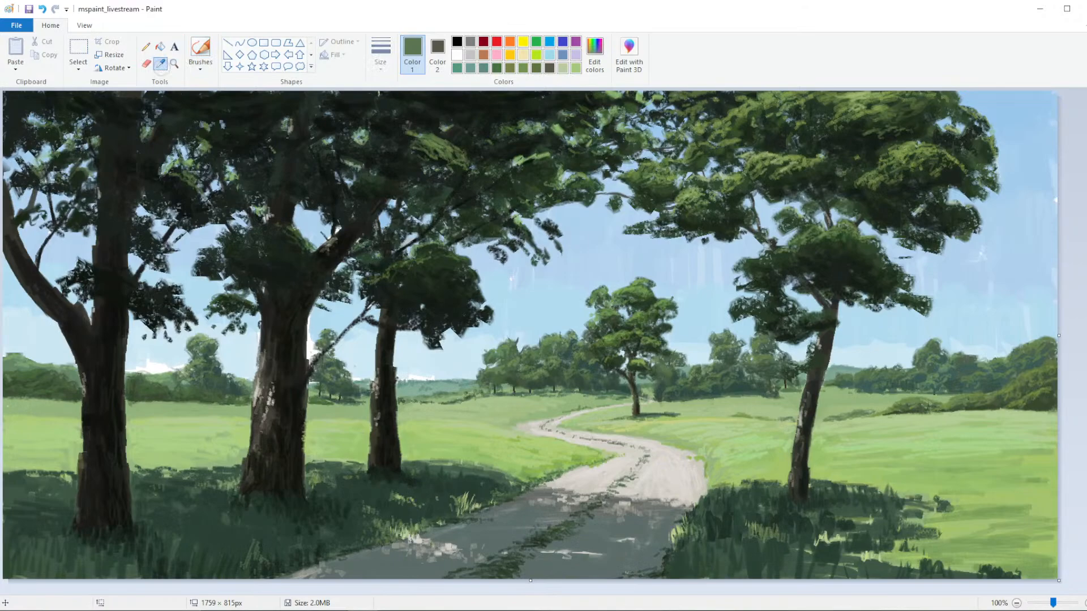
pyautogui.click(449, 379)
pyautogui.moveTo(432, 378)
pyautogui.mouseDown()
pyautogui.moveTo(450, 379)
pyautogui.moveTo(421, 380)
pyautogui.mouseUp()
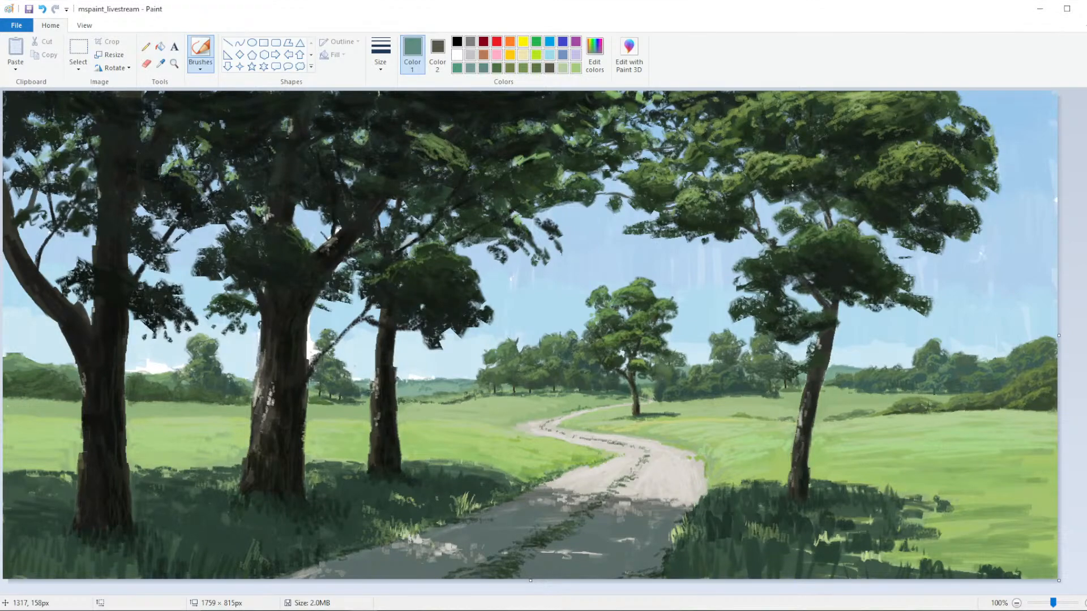
# Sample the shaded grass green, lighten it to RGB 156, 194, 146, and paint light flecks in the shade between the first two trunks
pyautogui.click(161, 63)
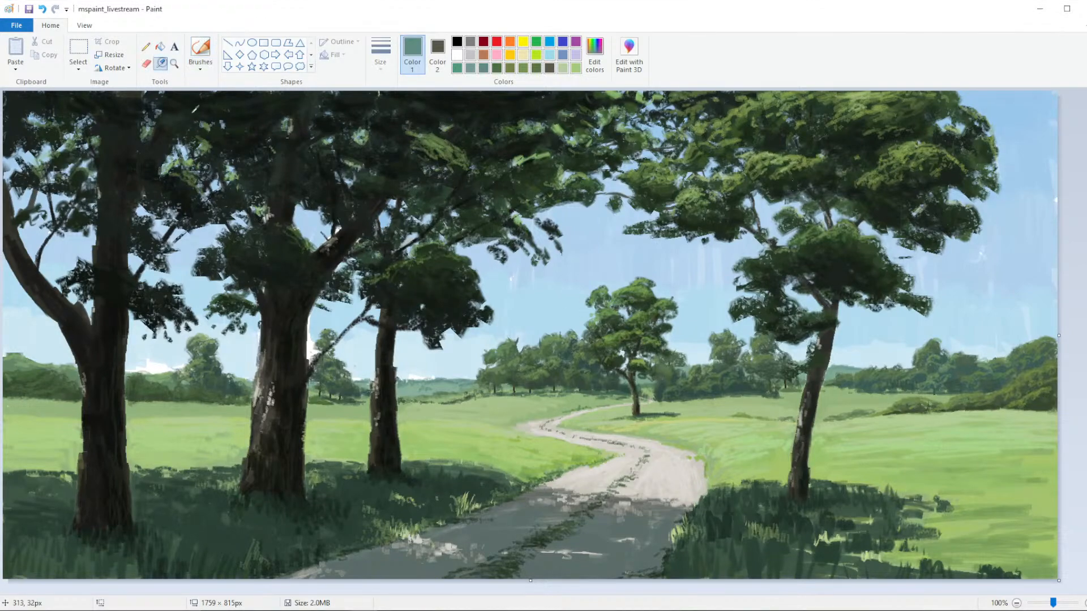
pyautogui.click(284, 535)
pyautogui.click(594, 54)
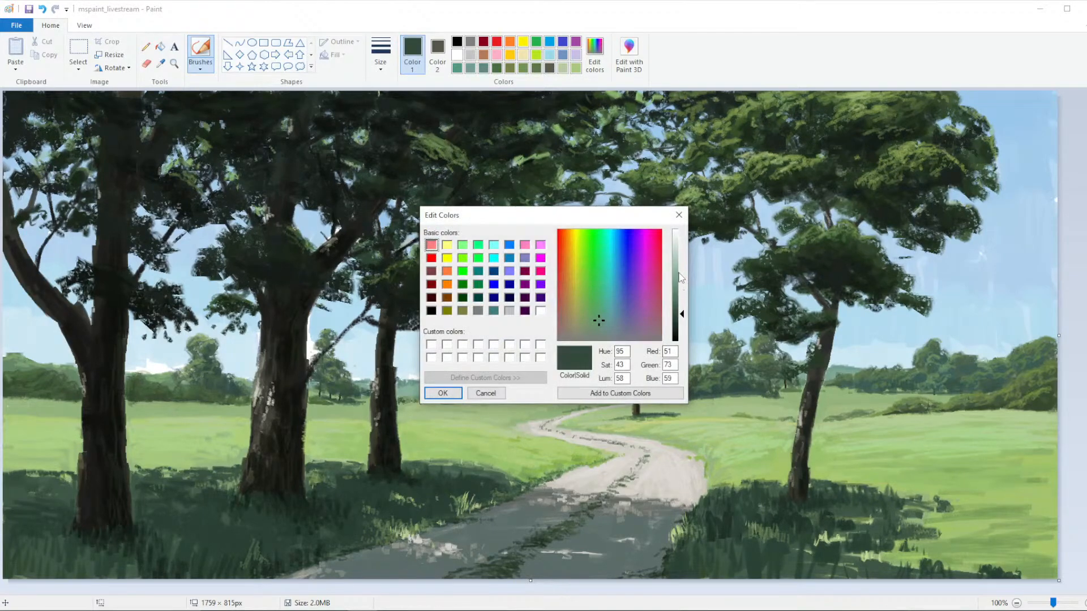
pyautogui.click(680, 267)
pyautogui.click(590, 312)
pyautogui.click(443, 393)
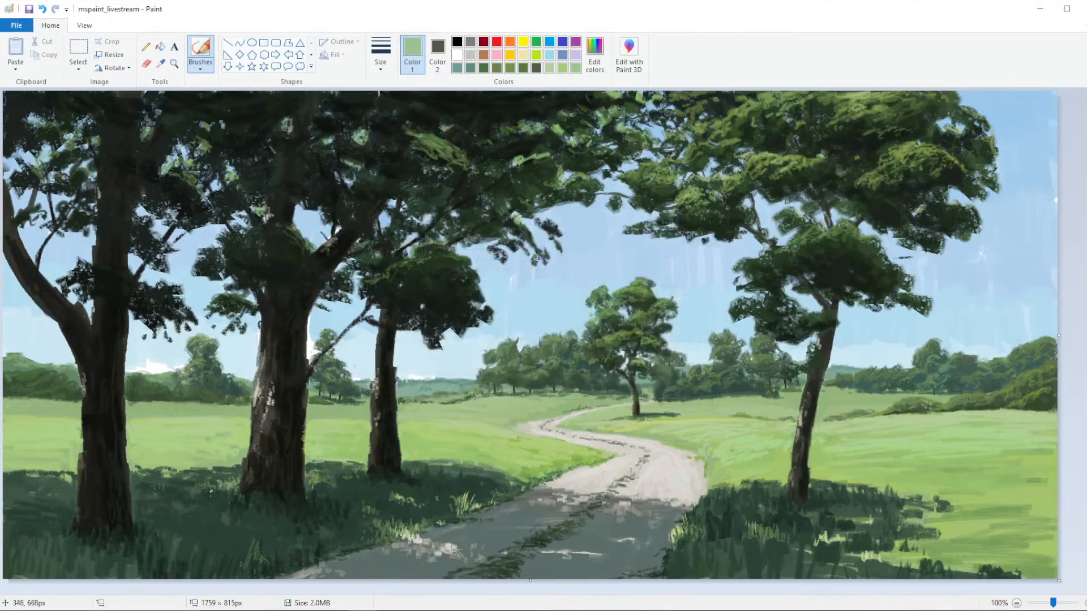
pyautogui.moveTo(175, 506); pyautogui.dragTo(186, 513)
# Lighten the green further and paint flecks in the shaded grass at the far left and along the path's left edge
pyautogui.click(594, 60)
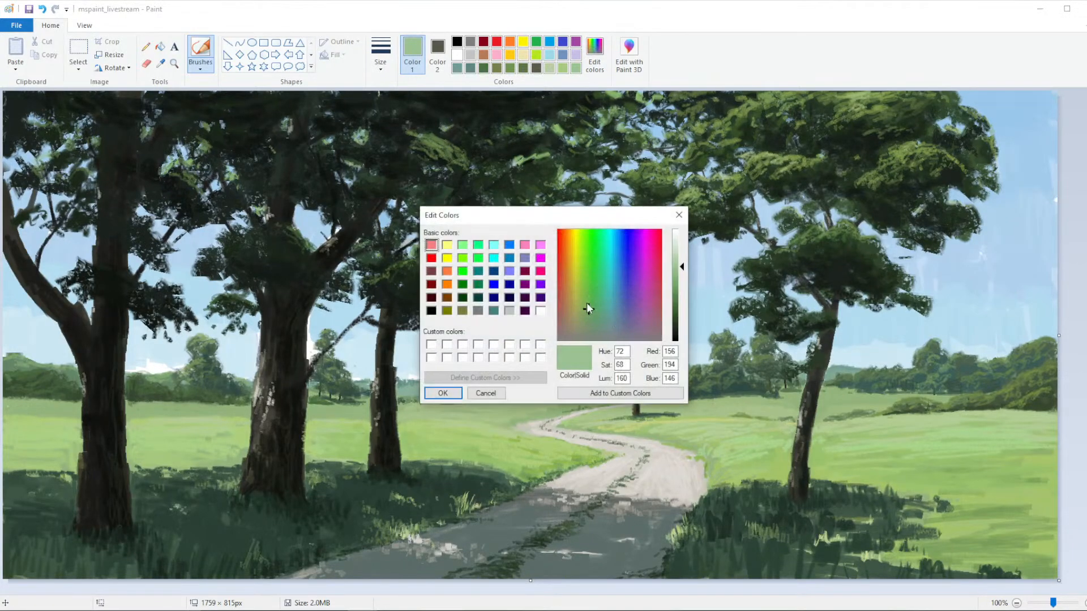
pyautogui.click(443, 393)
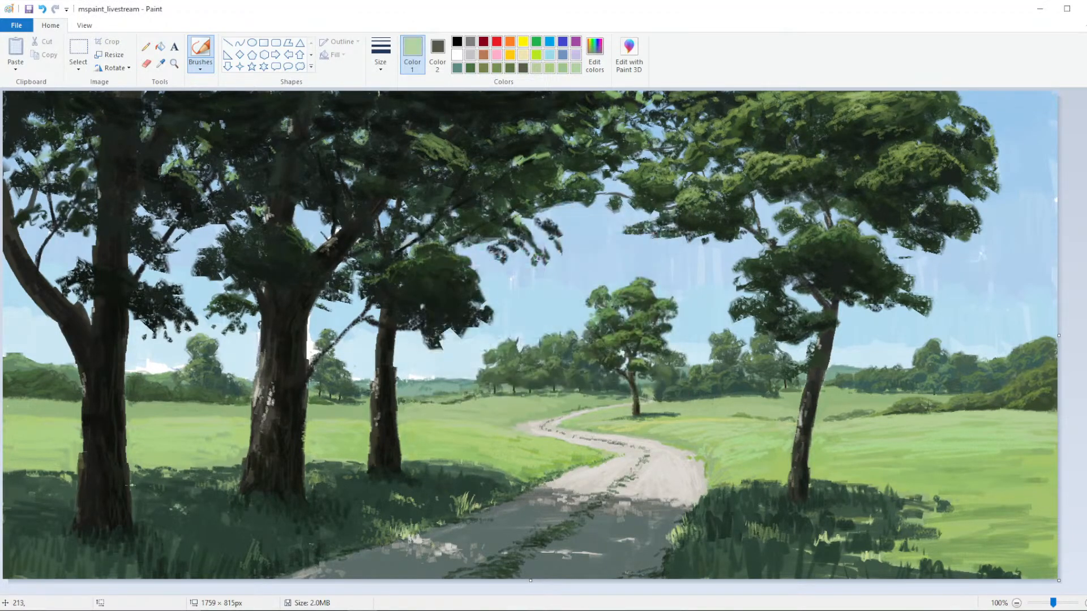
pyautogui.moveTo(37, 473); pyautogui.dragTo(43, 488)
pyautogui.moveTo(415, 529); pyautogui.dragTo(454, 518)
# Set the thinnest brush size and paint pale green strokes below the right-hand bushes and along the shaded path
pyautogui.click(380, 54)
pyautogui.click(378, 162)
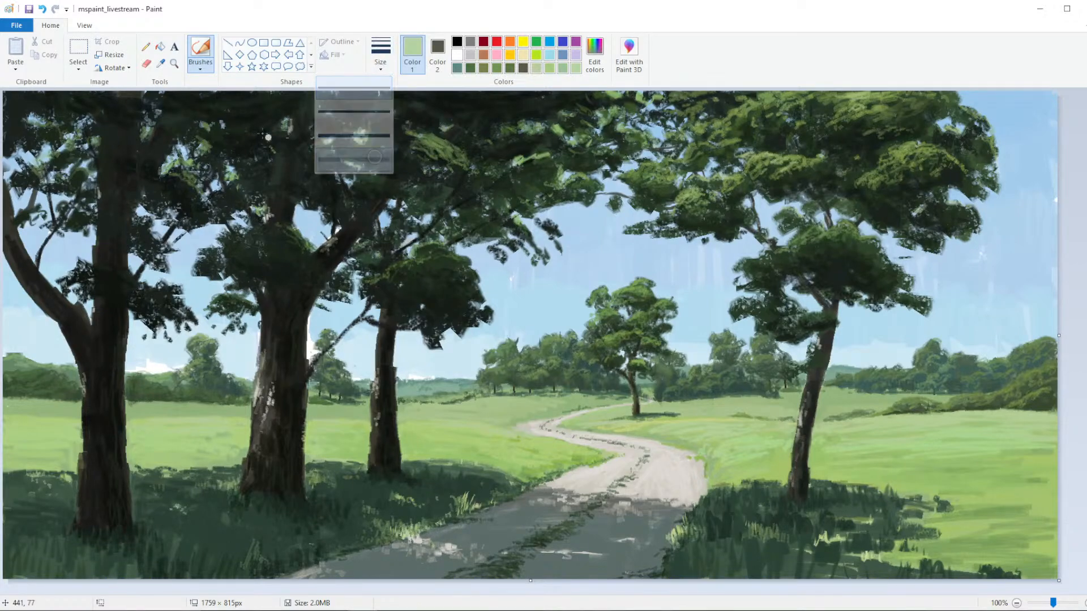
pyautogui.click(201, 69)
pyautogui.click(381, 54)
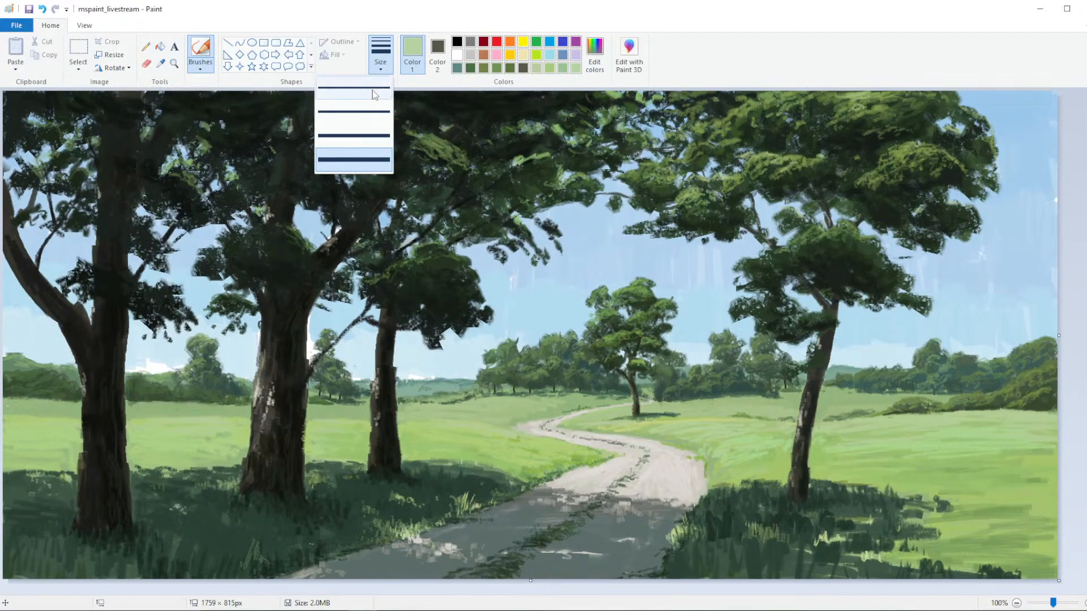
pyautogui.click(375, 91)
pyautogui.moveTo(973, 396); pyautogui.dragTo(944, 405)
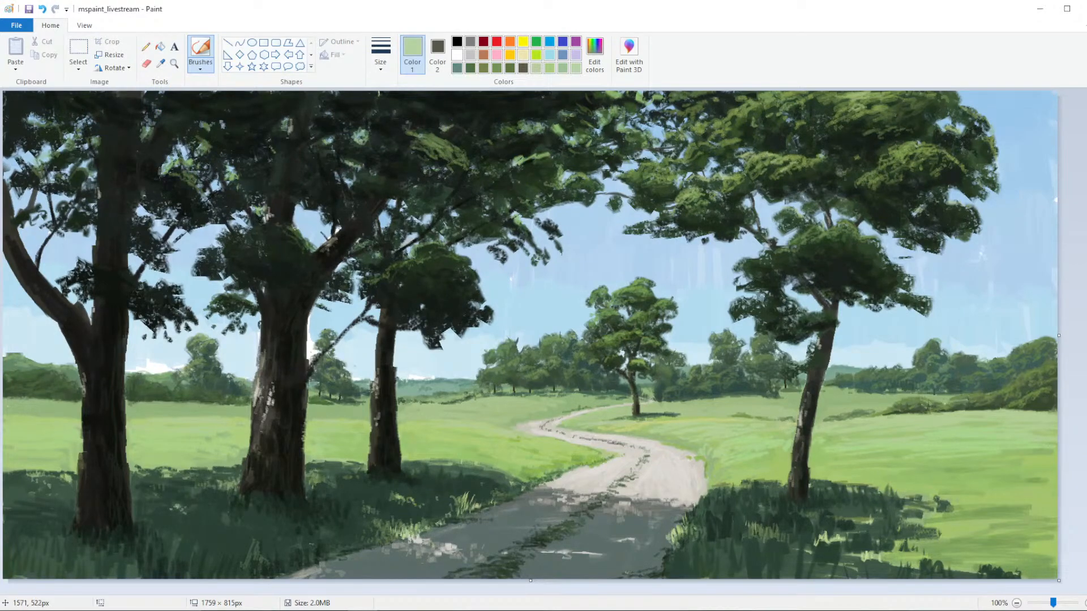
pyautogui.moveTo(501, 528)
pyautogui.mouseDown()
pyautogui.moveTo(488, 532)
pyautogui.moveTo(513, 522)
pyautogui.mouseUp()
# Sample the highlighted leaf green above the third trunk and darken it to a very dark green
pyautogui.click(161, 63)
pyautogui.click(447, 151)
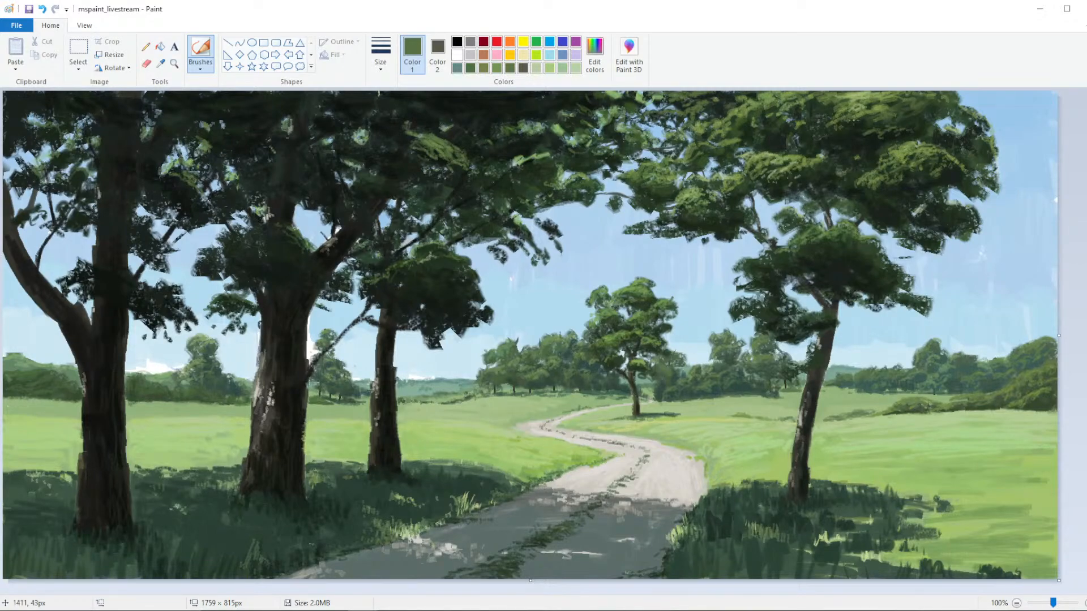
pyautogui.click(594, 54)
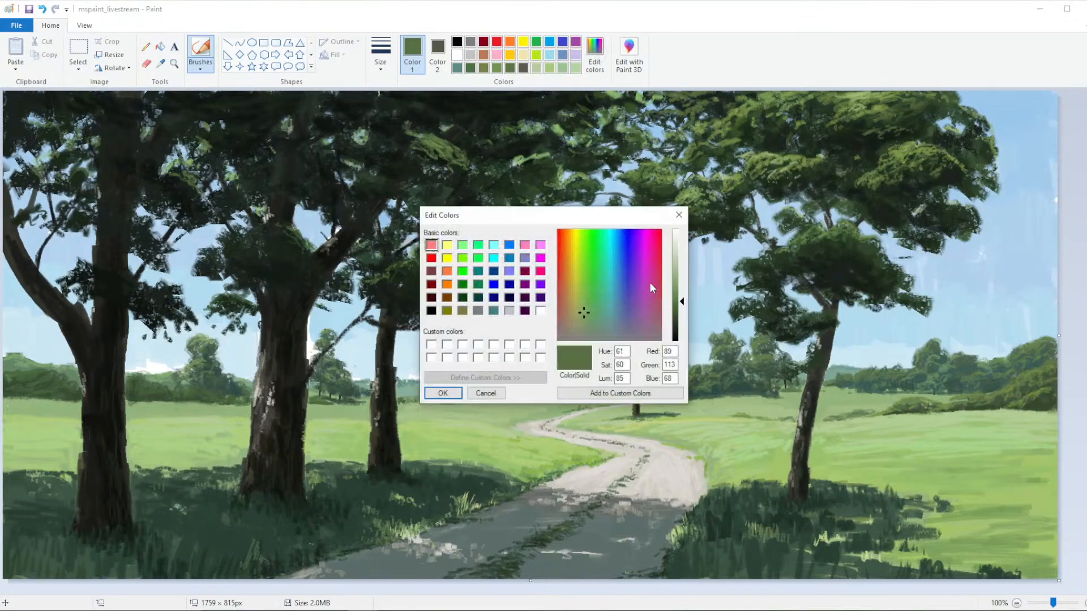
pyautogui.click(681, 327)
pyautogui.click(443, 393)
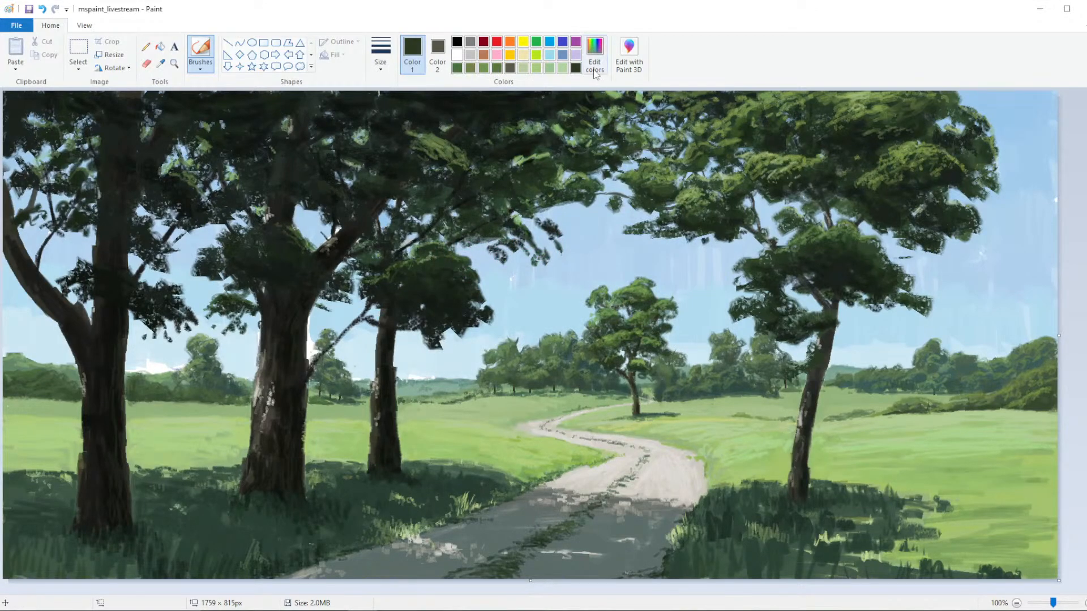
# Shift the dark green to a dark blue-green, RGB 28, 47, 46
pyautogui.click(594, 54)
pyautogui.click(688, 323)
pyautogui.click(682, 330)
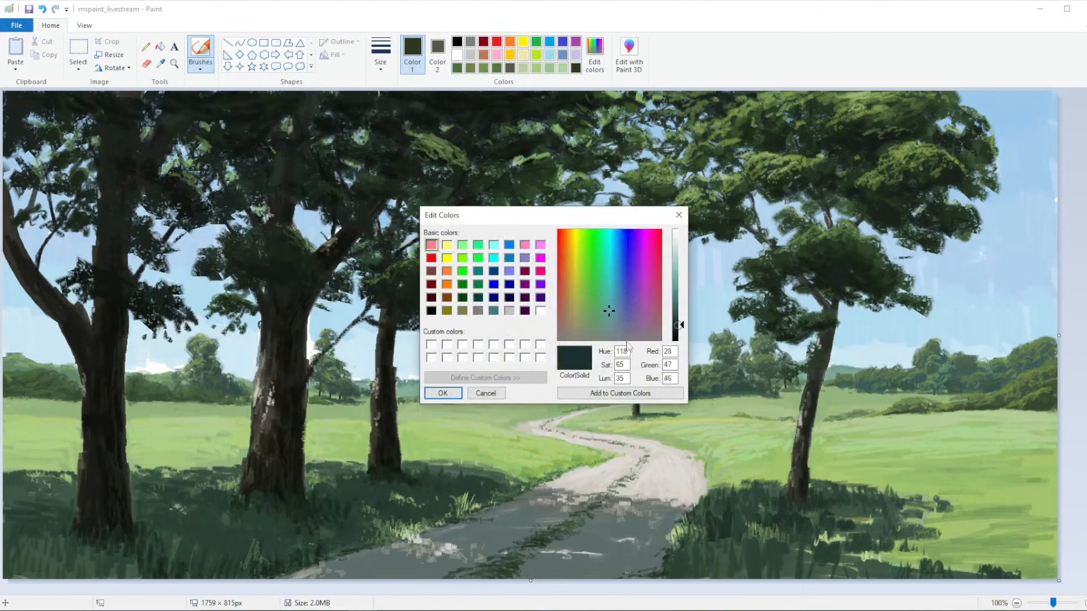
pyautogui.click(443, 393)
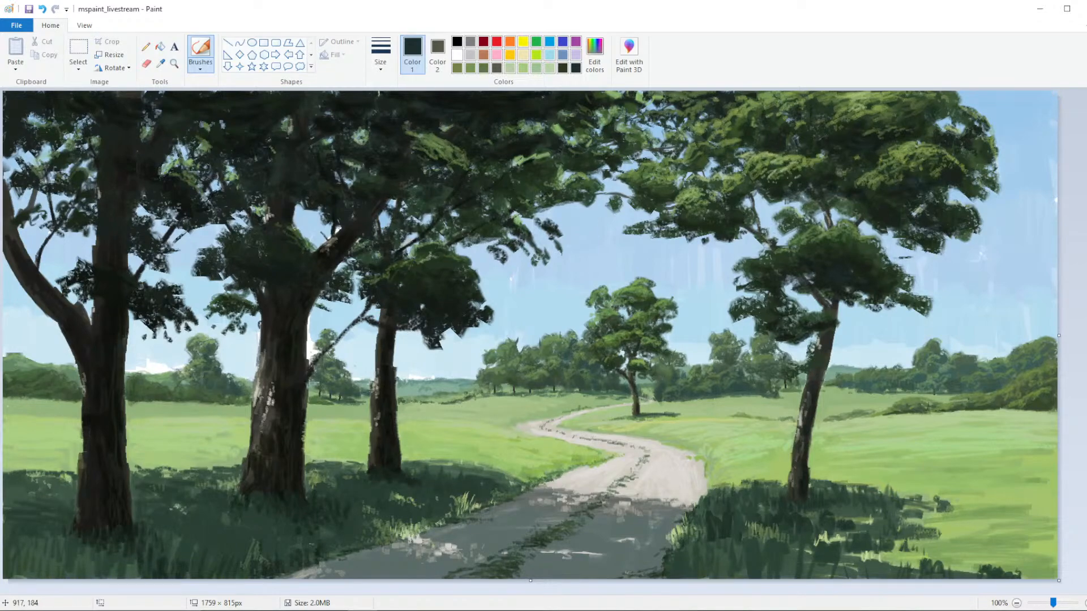
# Sample the second trunk's bark colour, lighten it to pale grey and dab highlights on the leftmost trunk
pyautogui.click(161, 63)
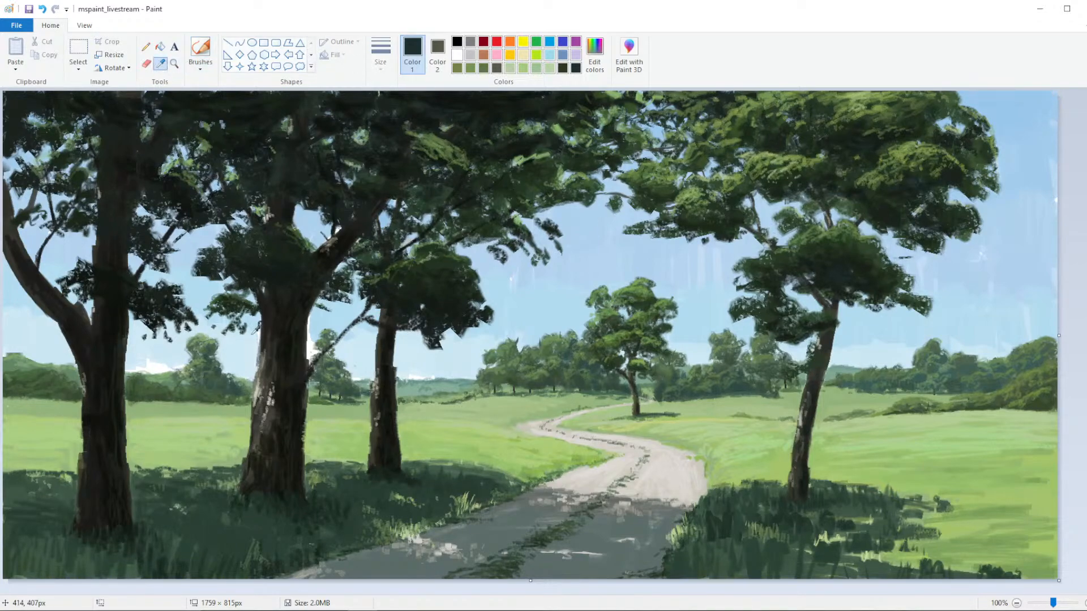
pyautogui.click(277, 417)
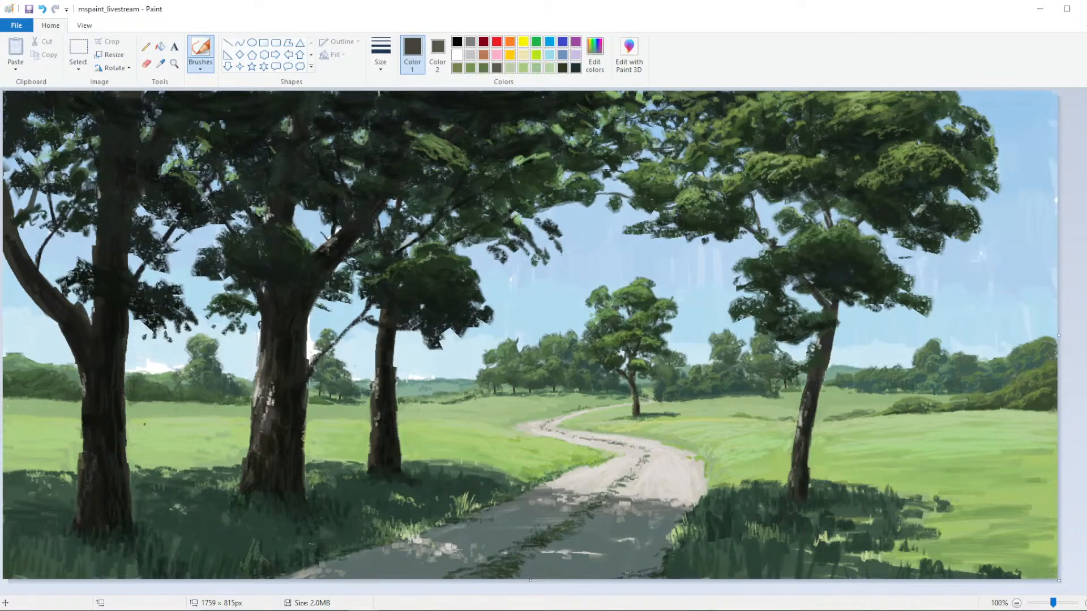
pyautogui.click(594, 54)
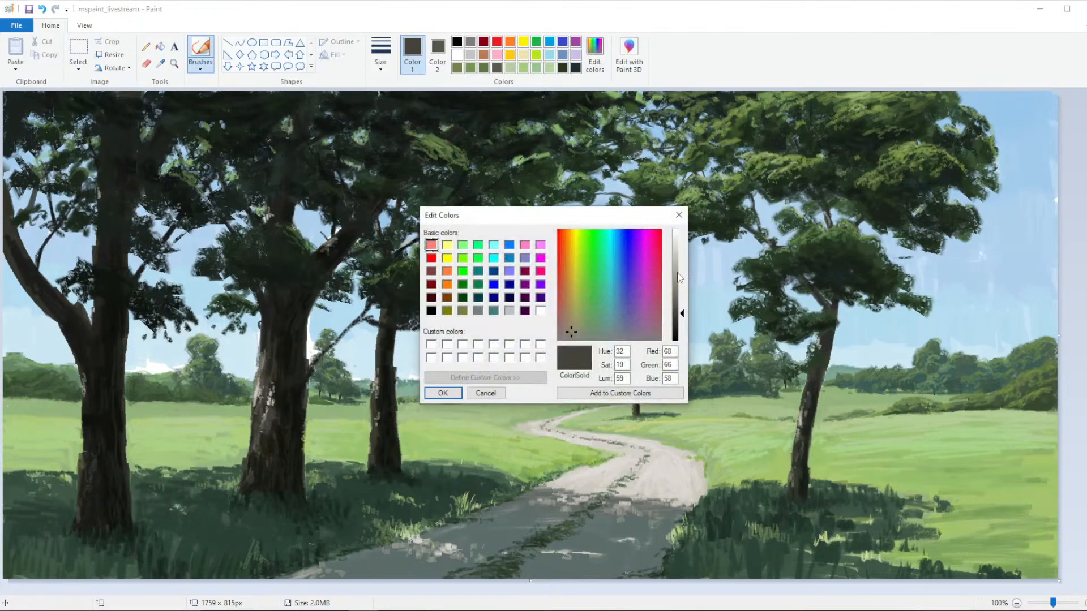
pyautogui.click(680, 278)
pyautogui.click(443, 393)
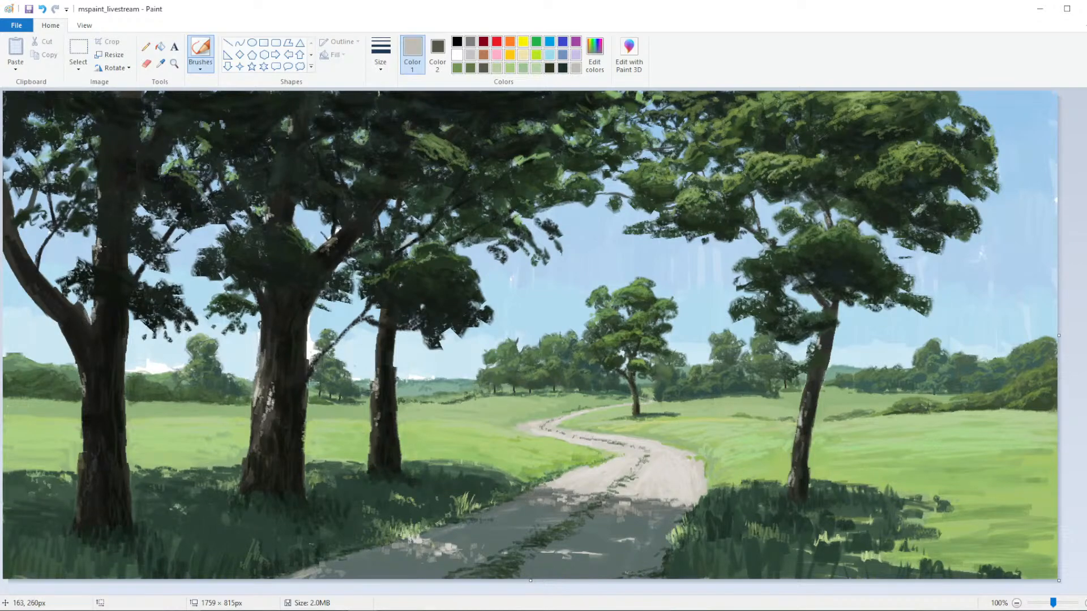
# Sample the leftmost trunk's dark tone, make it a darker, more saturated green and paint small twigs left of the right-hand tree's trunk
pyautogui.click(162, 66)
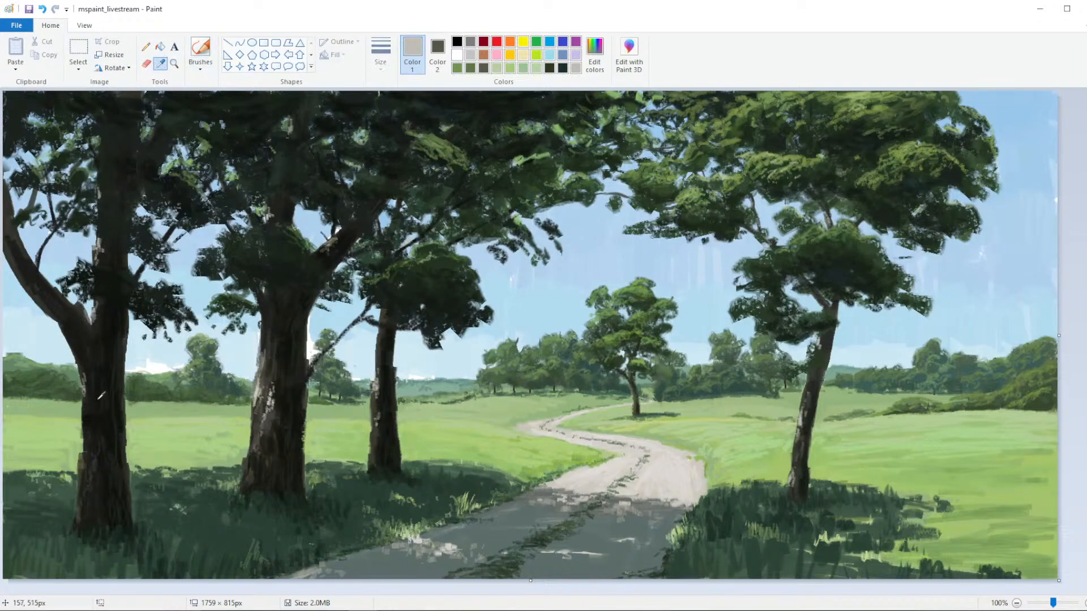
pyautogui.click(92, 392)
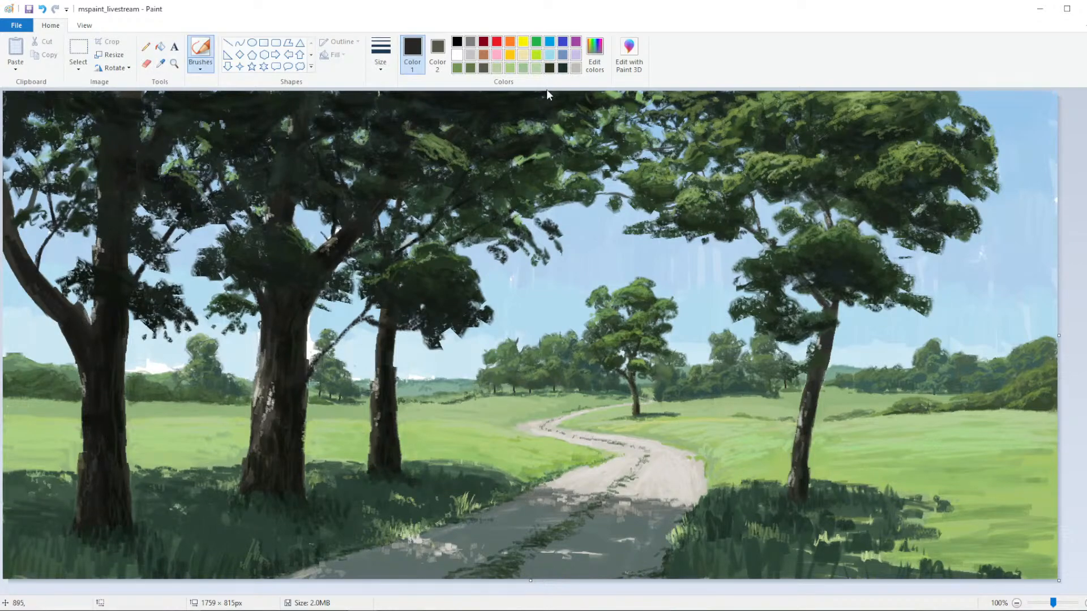
pyautogui.click(594, 54)
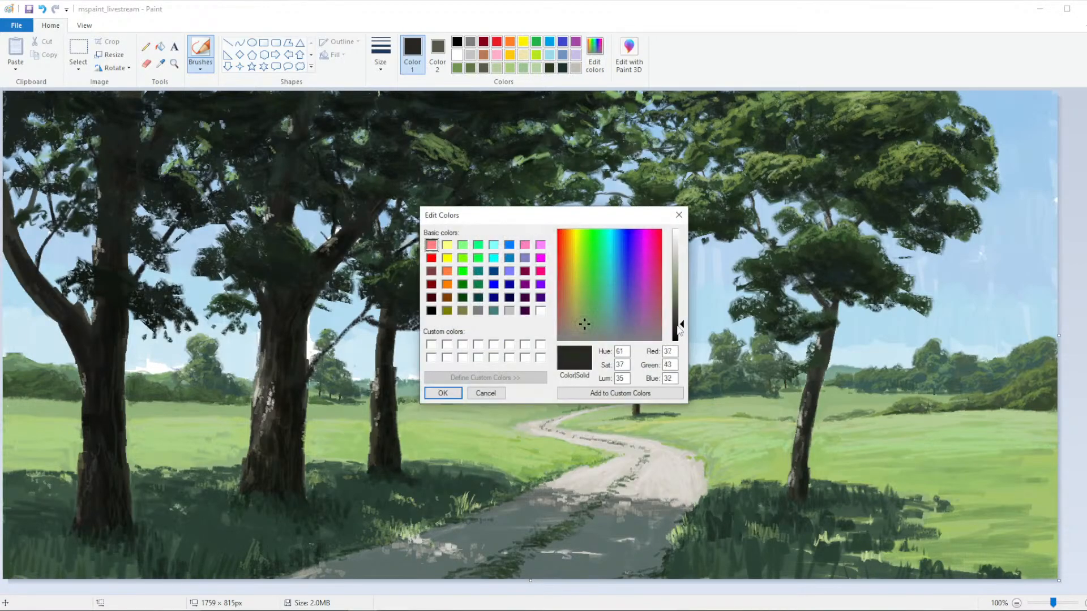
pyautogui.click(680, 328)
pyautogui.click(583, 319)
pyautogui.click(443, 393)
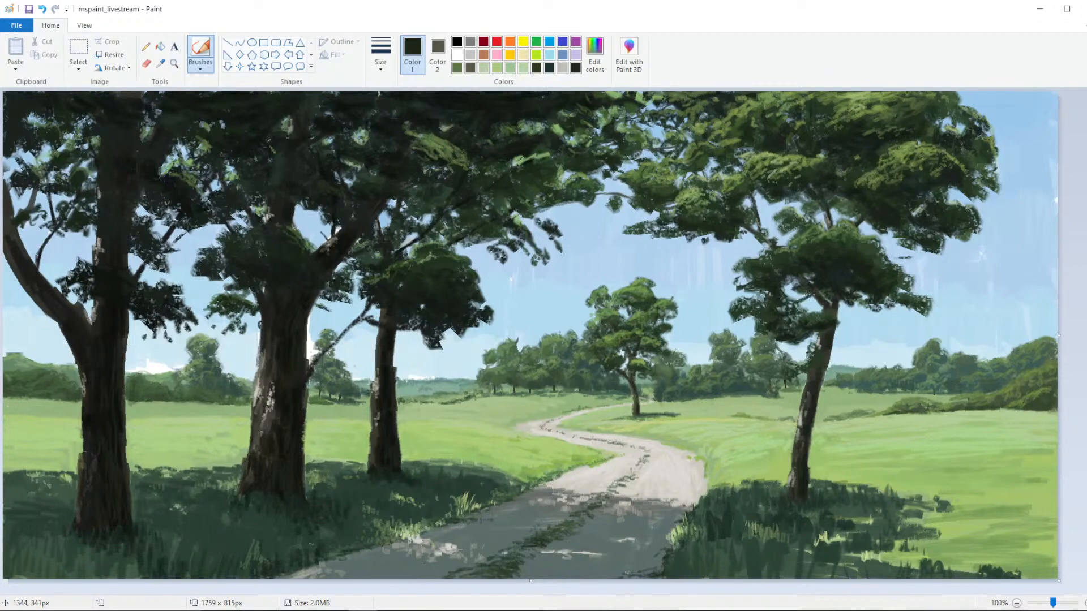
pyautogui.moveTo(797, 299); pyautogui.dragTo(784, 302)
pyautogui.moveTo(798, 371)
pyautogui.mouseDown()
pyautogui.moveTo(797, 392)
pyautogui.moveTo(789, 343)
pyautogui.mouseUp()
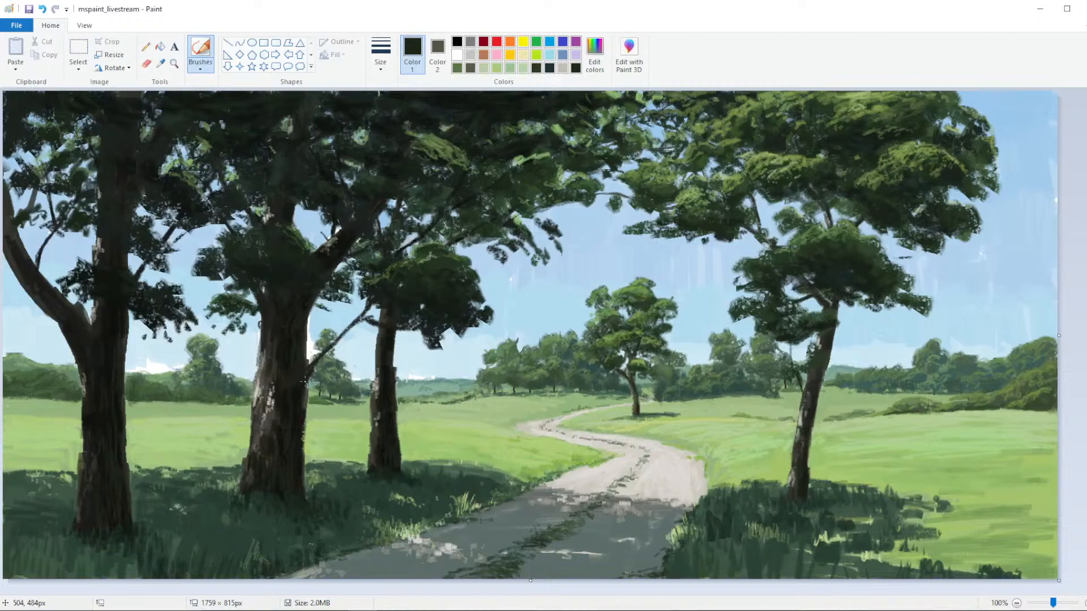
# Darken the brush colour to a near-black green, RGB 13, 15, 9, and lighten it slightly again
pyautogui.click(595, 54)
pyautogui.click(443, 393)
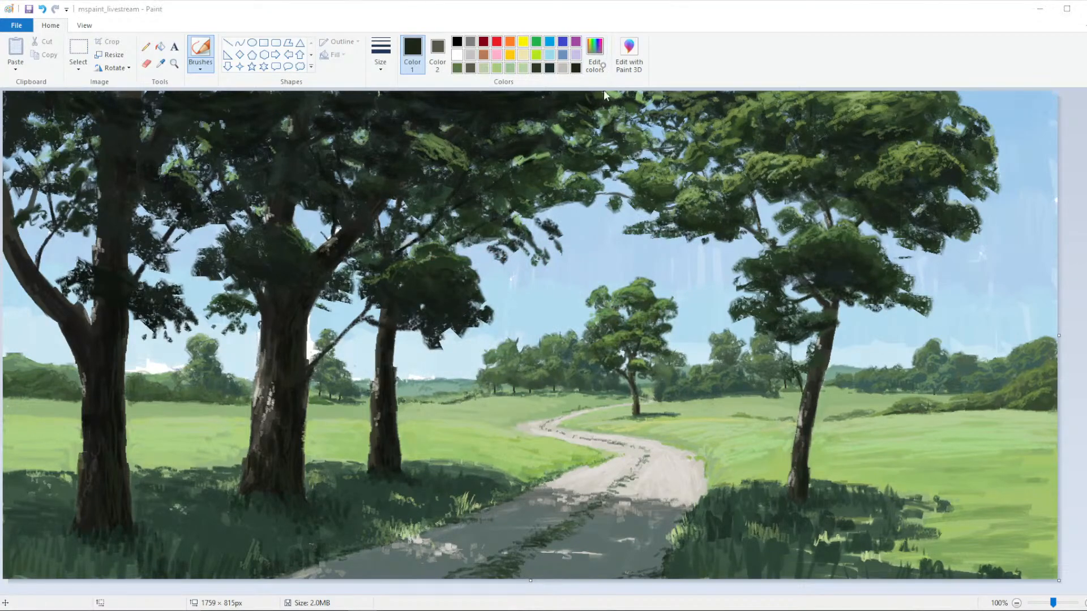
pyautogui.click(597, 59)
pyautogui.moveTo(679, 333); pyautogui.dragTo(679, 343)
pyautogui.click(447, 394)
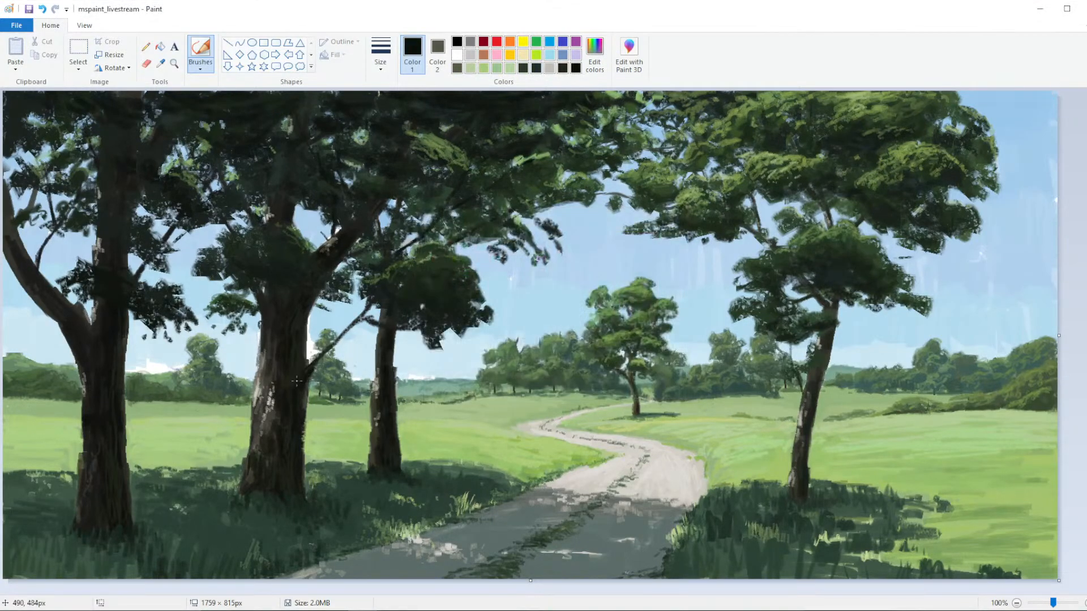
pyautogui.click(595, 55)
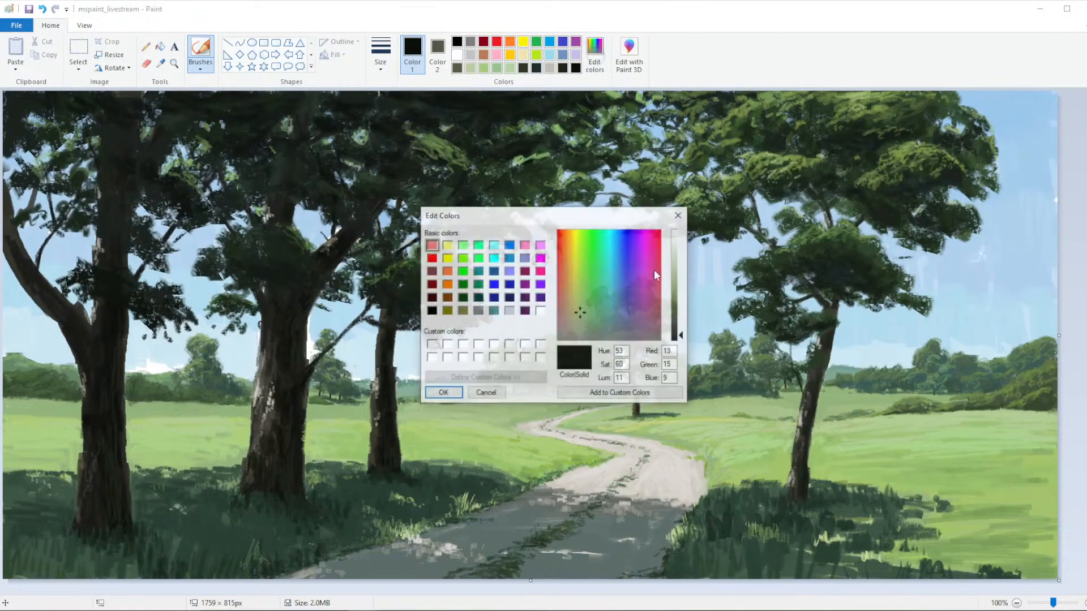
pyautogui.click(676, 329)
pyautogui.click(459, 393)
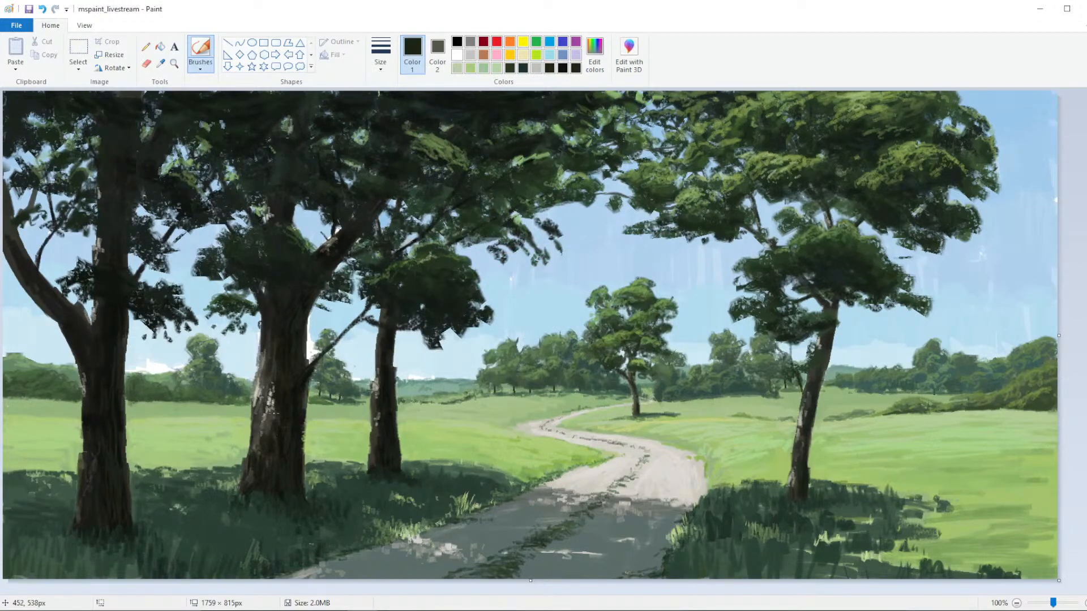
# Sample the thin branch beside the second trunk, darken it to near-black and paint shadows on the third trunk and upper branches
pyautogui.click(161, 63)
pyautogui.click(314, 370)
pyautogui.click(594, 54)
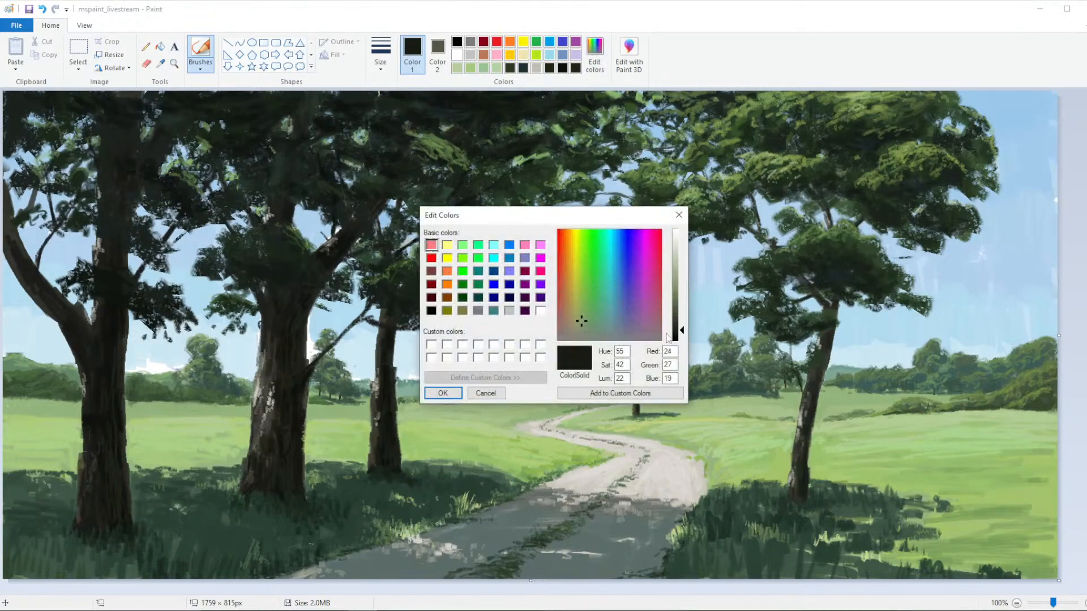
pyautogui.click(676, 336)
pyautogui.click(442, 393)
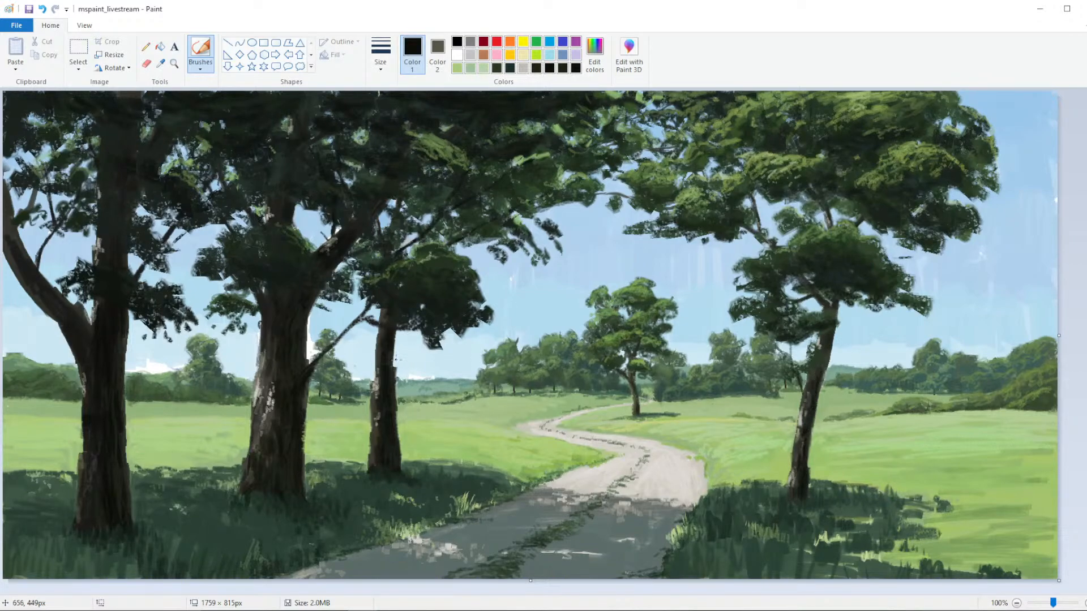
pyautogui.moveTo(389, 370); pyautogui.dragTo(396, 316)
pyautogui.moveTo(398, 251); pyautogui.dragTo(403, 197)
pyautogui.moveTo(292, 119); pyautogui.dragTo(292, 138)
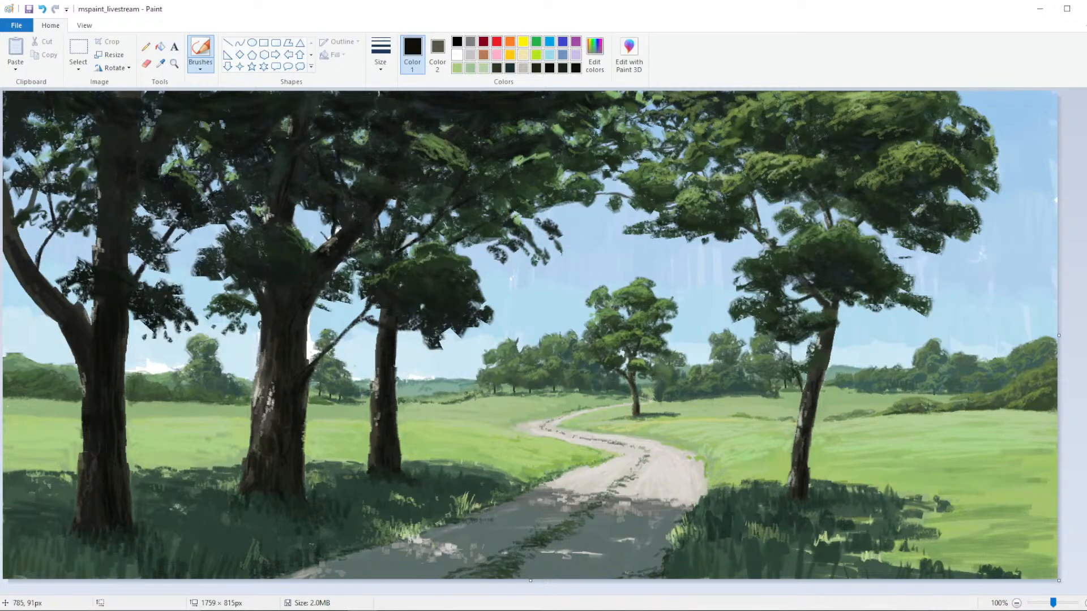
# Paint the second trunk's lower bark in dark olive, RGB 36, 38, 28, and sample its grey bark to highlight the thin branch
pyautogui.click(595, 54)
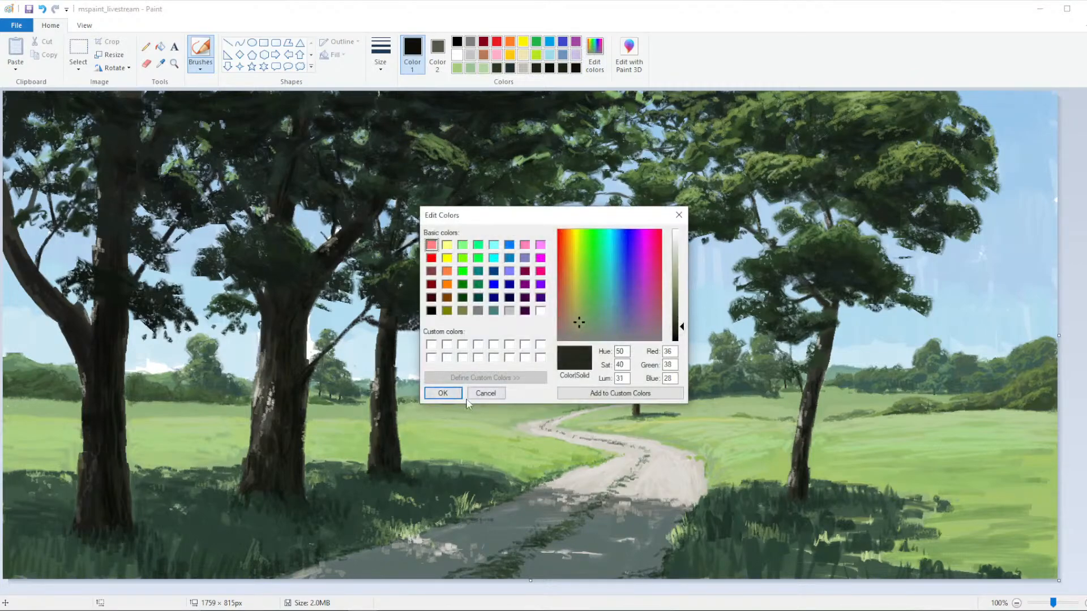
pyautogui.click(443, 393)
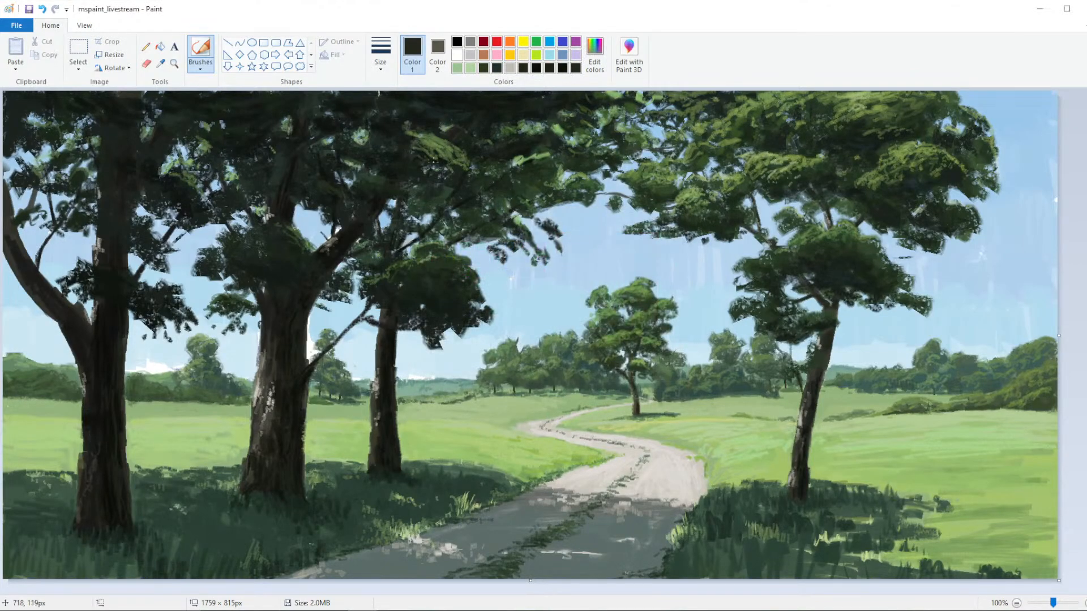
pyautogui.moveTo(261, 454); pyautogui.dragTo(256, 411)
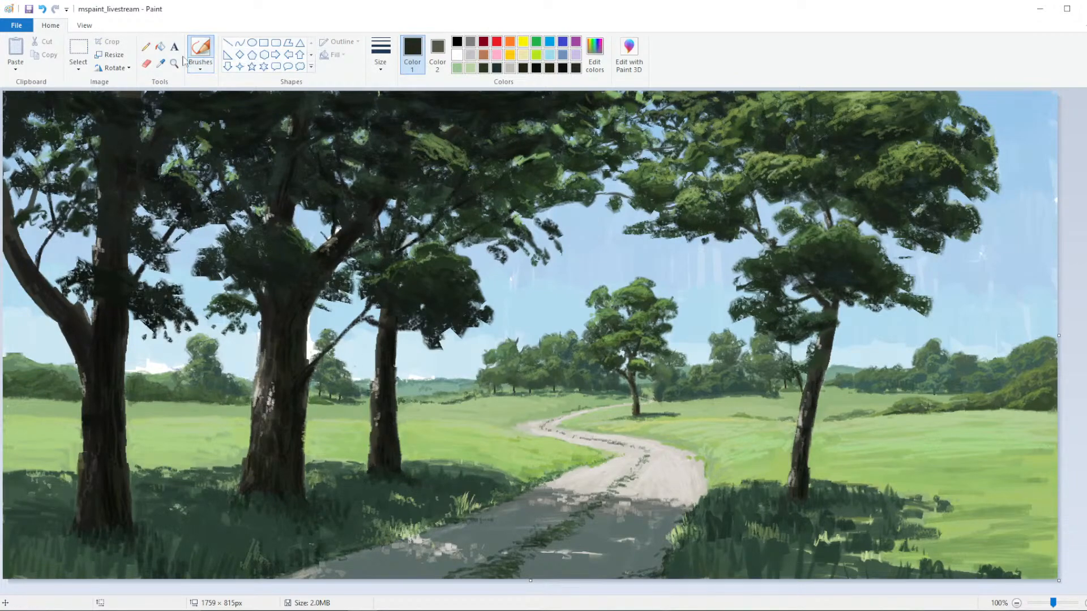
pyautogui.click(161, 63)
pyautogui.click(274, 394)
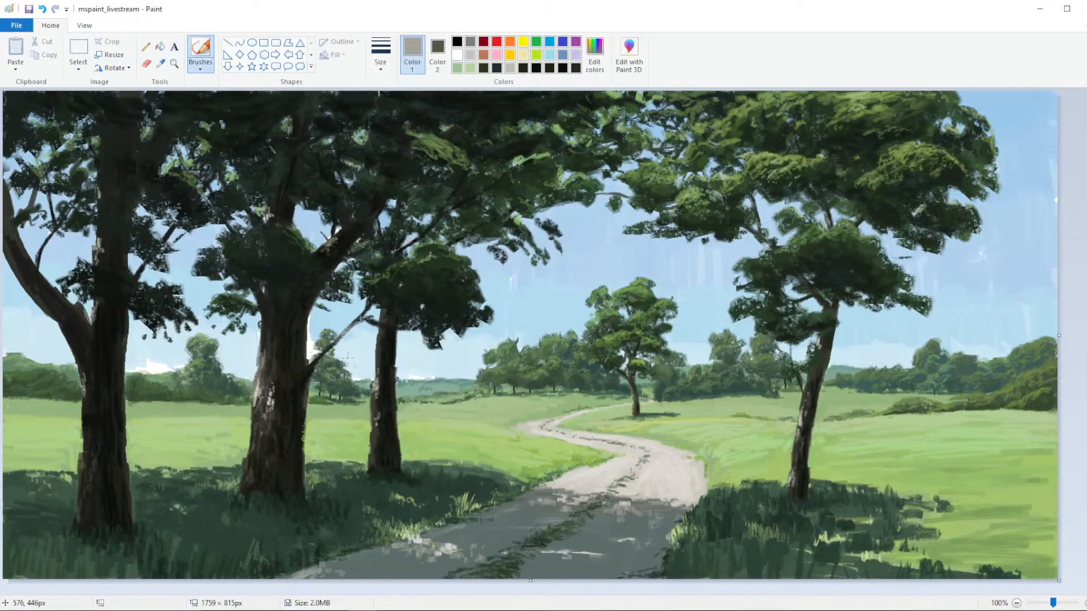
# Sample the dark grass below the second trunk and paint grass strokes around the trunk bases and in the shaded grass right of the path
pyautogui.click(160, 63)
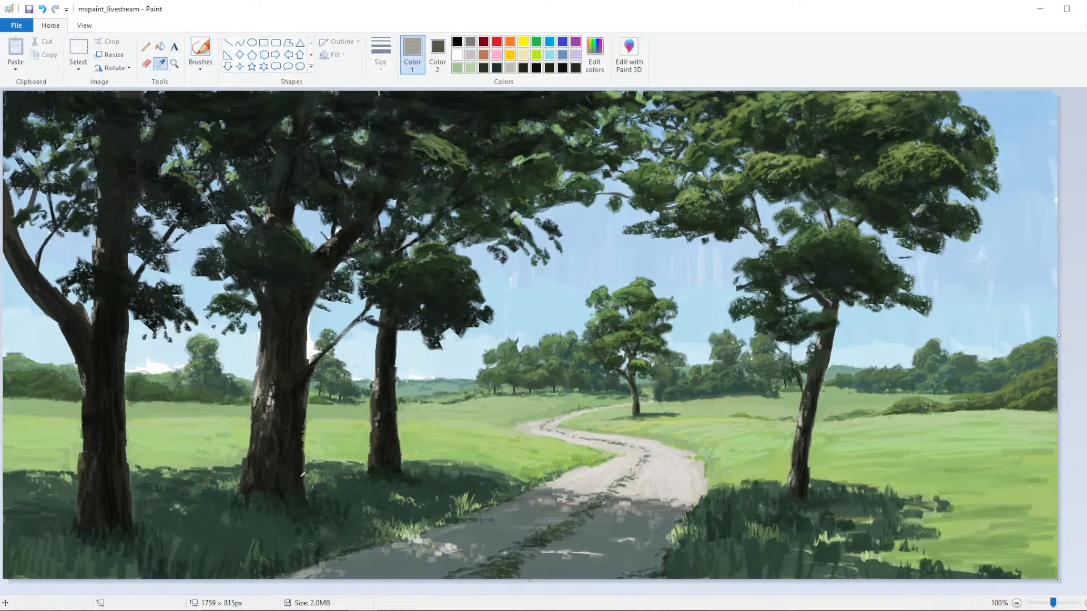
pyautogui.click(297, 504)
pyautogui.moveTo(234, 516)
pyautogui.mouseDown()
pyautogui.moveTo(259, 529)
pyautogui.moveTo(263, 515)
pyautogui.moveTo(261, 534)
pyautogui.moveTo(275, 523)
pyautogui.moveTo(276, 541)
pyautogui.moveTo(292, 516)
pyautogui.moveTo(295, 535)
pyautogui.moveTo(331, 513)
pyautogui.moveTo(340, 552)
pyautogui.moveTo(346, 529)
pyautogui.moveTo(347, 543)
pyautogui.moveTo(357, 538)
pyautogui.moveTo(356, 501)
pyautogui.moveTo(406, 478)
pyautogui.mouseUp()
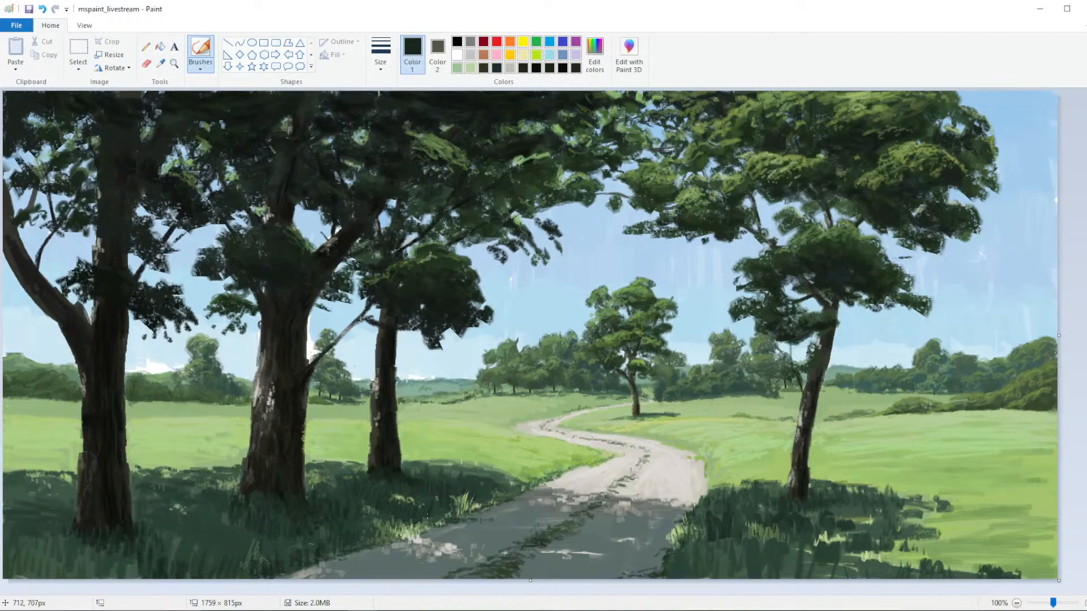
pyautogui.moveTo(696, 552)
pyautogui.mouseDown()
pyautogui.moveTo(698, 535)
pyautogui.moveTo(713, 542)
pyautogui.mouseUp()
# Sample and darken the shadow colour, and paint very dark grass blades at the right-hand trunk's base and across the far-left shaded grass
pyautogui.click(160, 62)
pyautogui.click(255, 439)
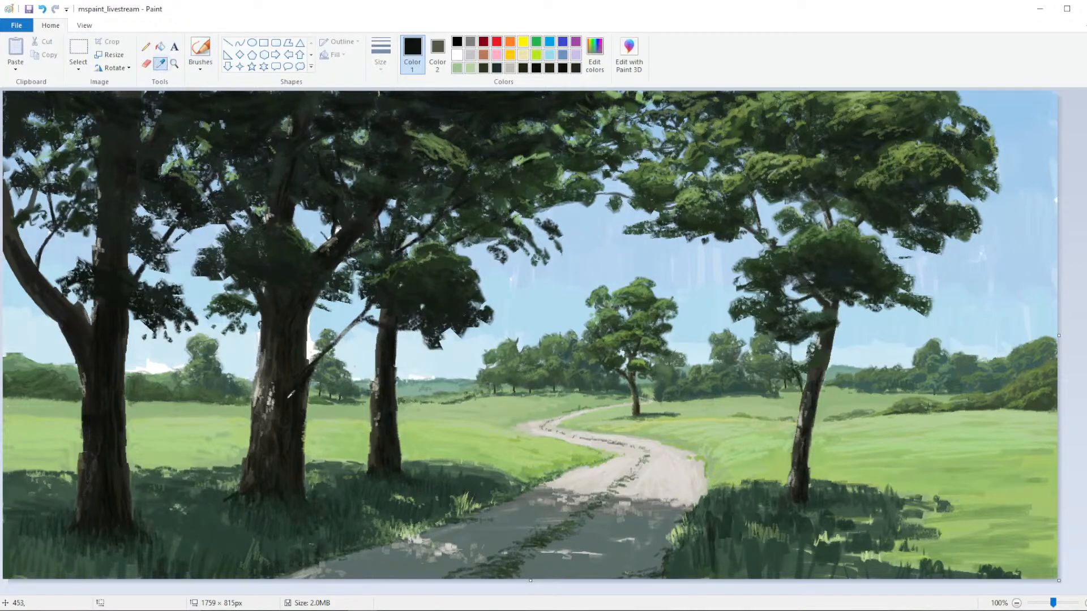
pyautogui.click(584, 47)
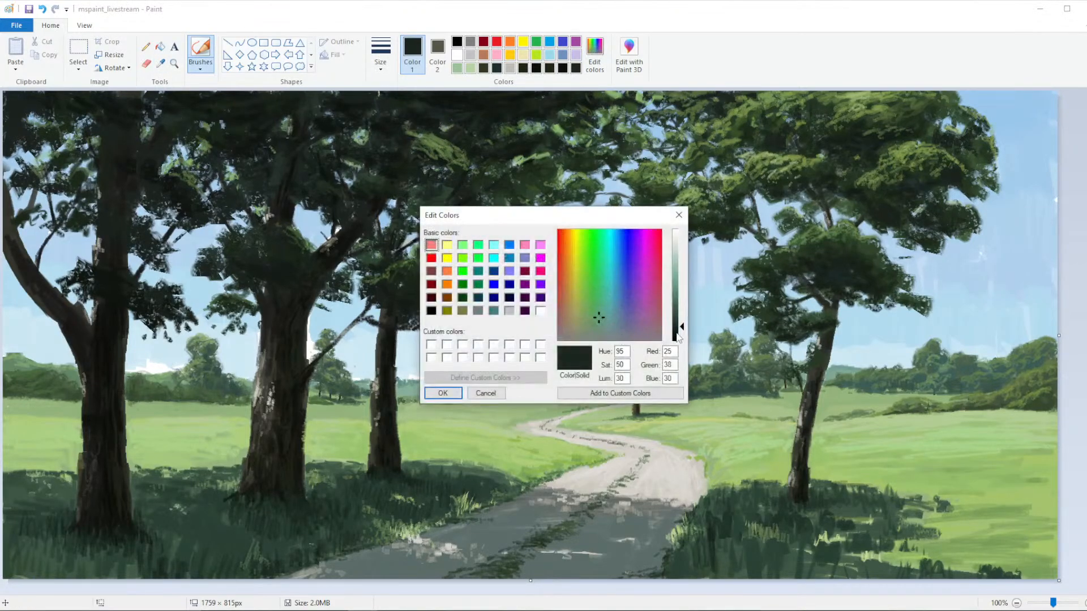
pyautogui.press('Return')
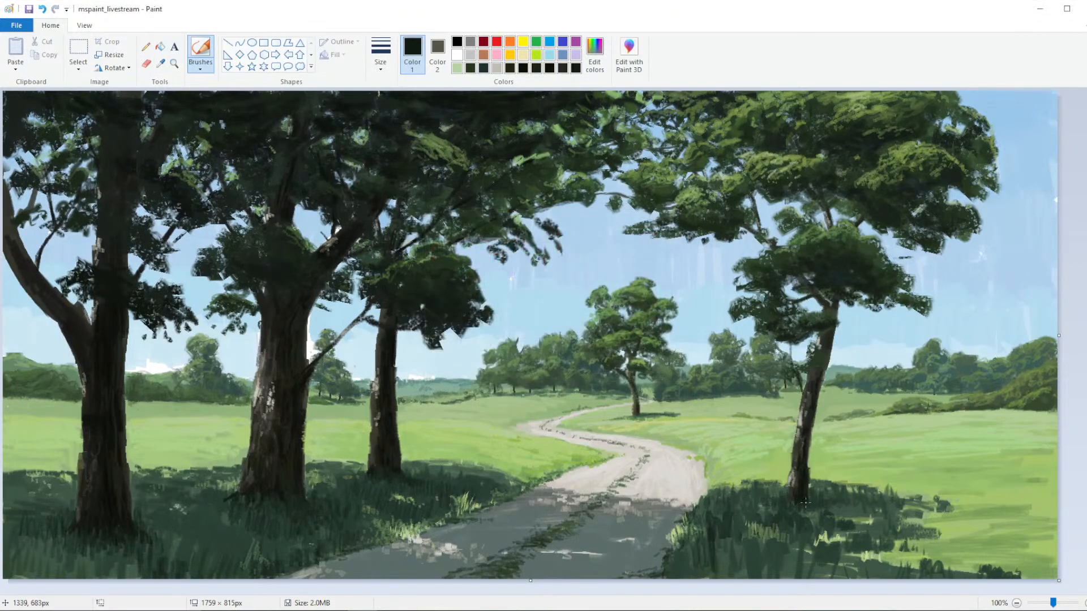
pyautogui.moveTo(805, 500)
pyautogui.mouseDown()
pyautogui.moveTo(818, 503)
pyautogui.moveTo(809, 500)
pyautogui.mouseUp()
pyautogui.moveTo(219, 509)
pyautogui.mouseDown()
pyautogui.moveTo(184, 548)
pyautogui.moveTo(193, 530)
pyautogui.moveTo(205, 544)
pyautogui.mouseUp()
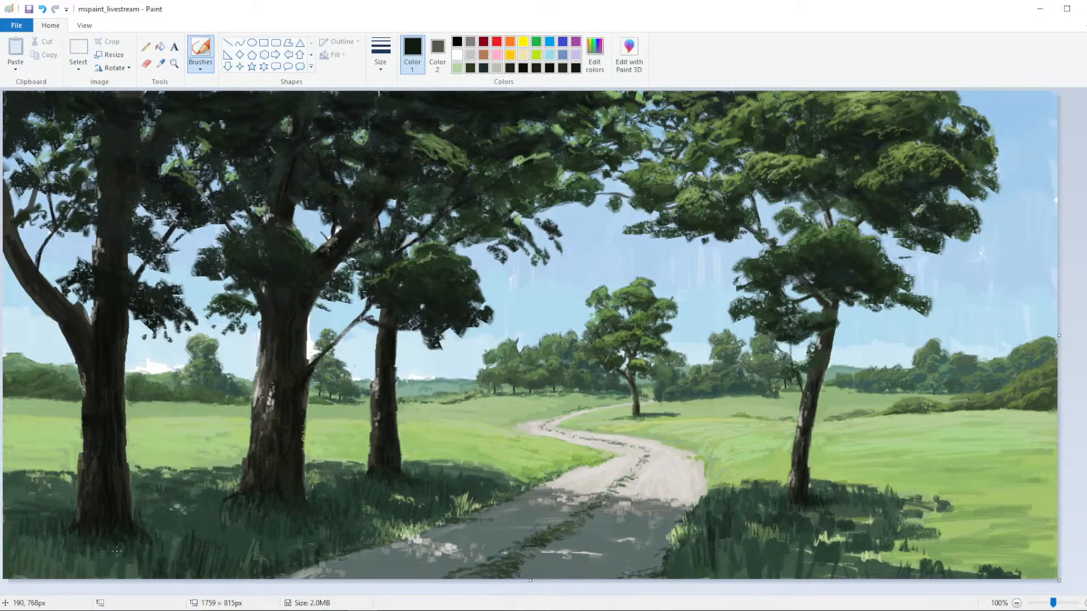
pyautogui.moveTo(117, 551); pyautogui.dragTo(124, 567)
pyautogui.moveTo(15, 551)
pyautogui.mouseDown()
pyautogui.moveTo(4, 577)
pyautogui.moveTo(30, 528)
pyautogui.moveTo(29, 577)
pyautogui.moveTo(49, 541)
pyautogui.moveTo(57, 575)
pyautogui.moveTo(82, 553)
pyautogui.moveTo(96, 573)
pyautogui.moveTo(105, 539)
pyautogui.moveTo(112, 563)
pyautogui.moveTo(135, 536)
pyautogui.mouseUp()
pyautogui.scroll(-2, 410, 289)
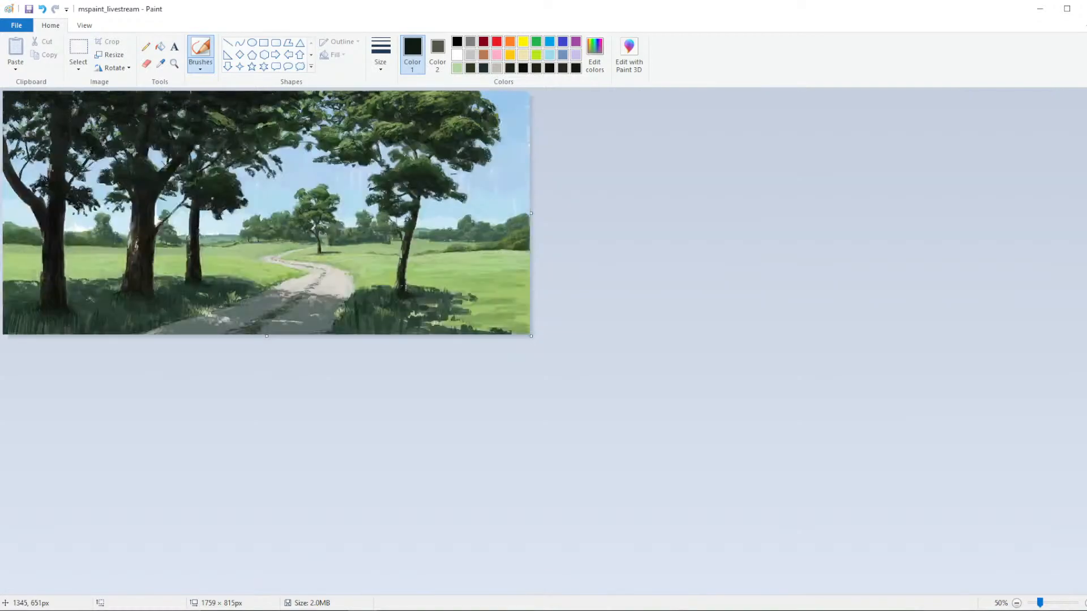
pyautogui.scroll(2, 410, 283)
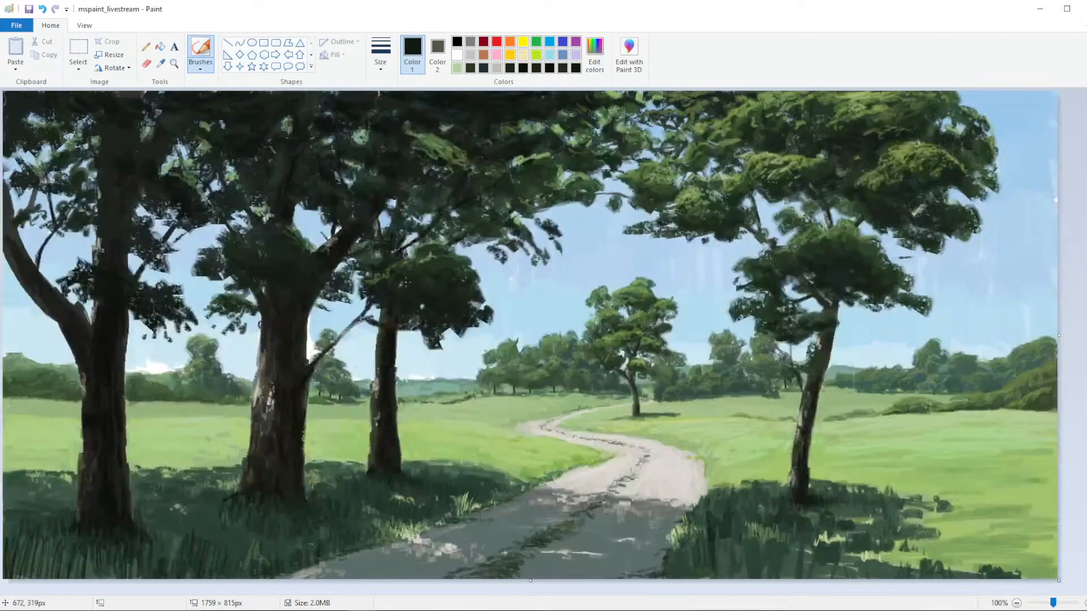
# Sample the light green above the shaded grass right of the path and change it to a more saturated medium green
pyautogui.click(160, 63)
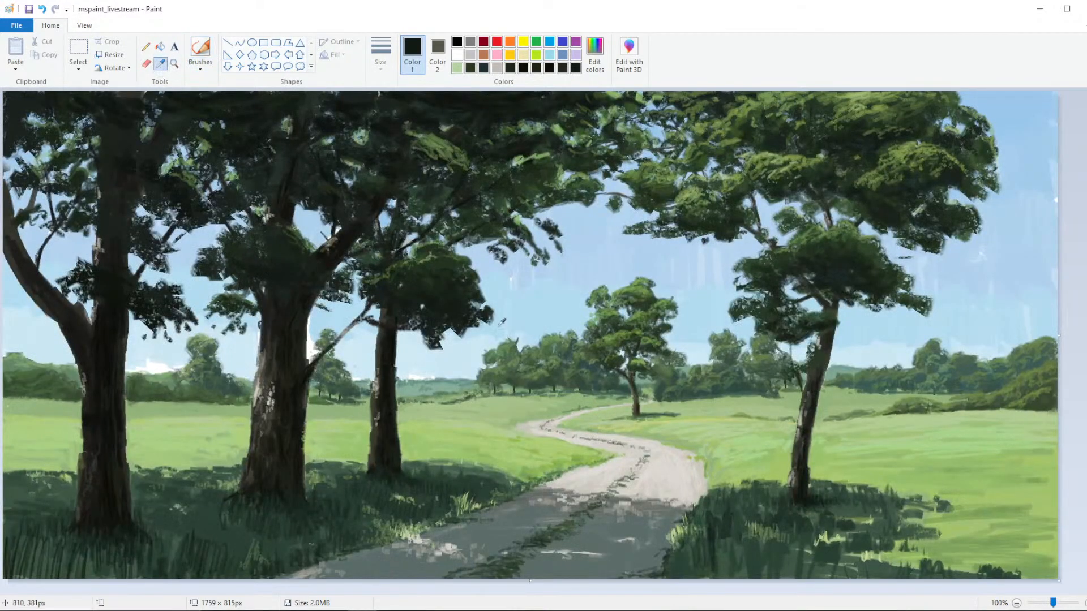
pyautogui.click(728, 476)
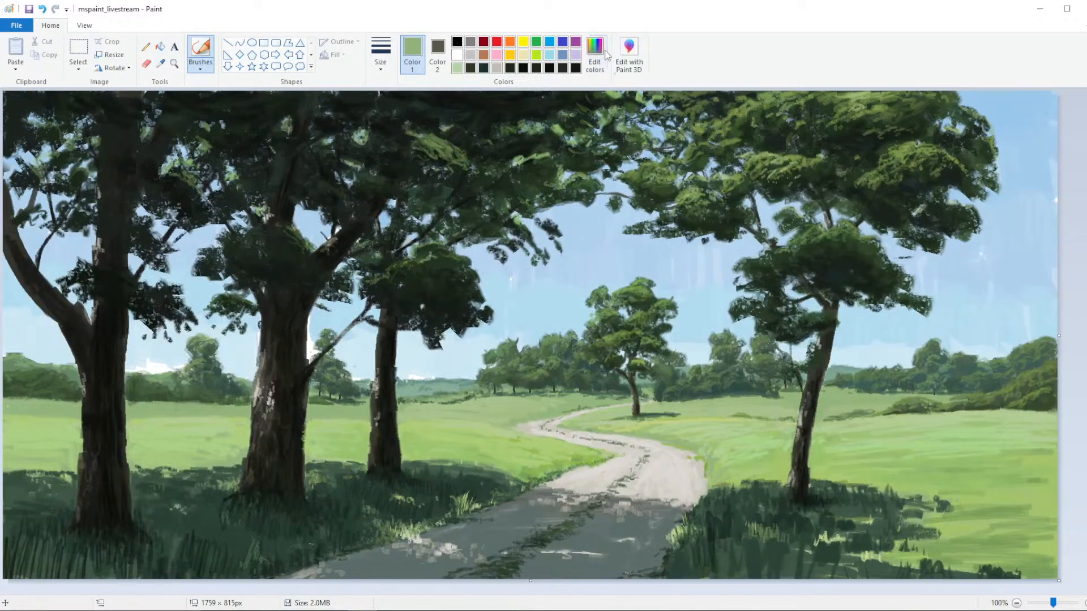
pyautogui.click(594, 53)
pyautogui.click(443, 393)
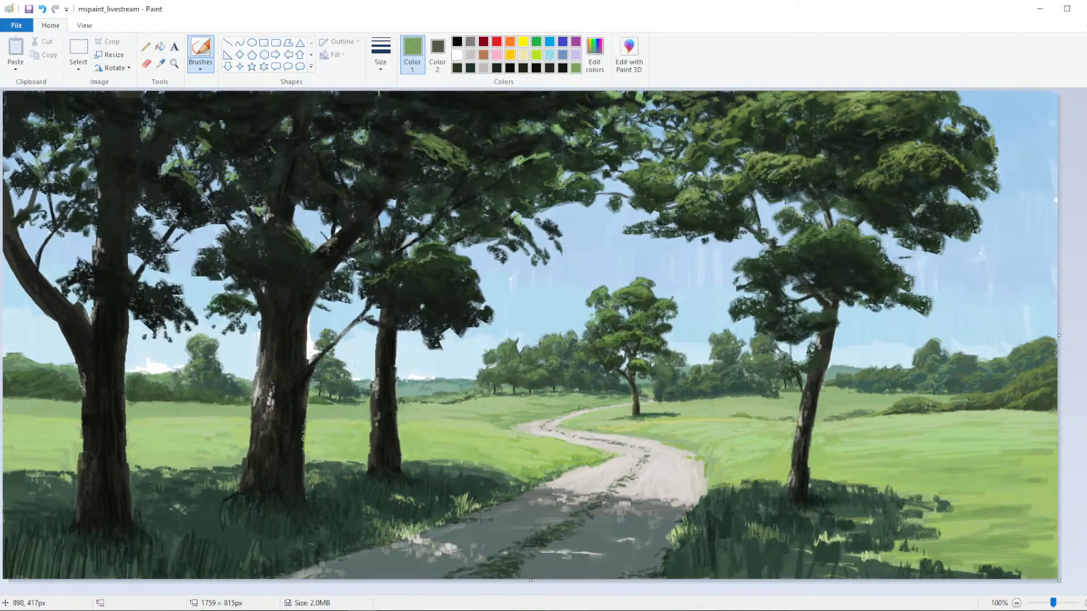
# Sample the right-hand tree's leaf green, lighten it to RGB 182, 198, 174 and raise its saturation to a bright pale green
pyautogui.click(161, 62)
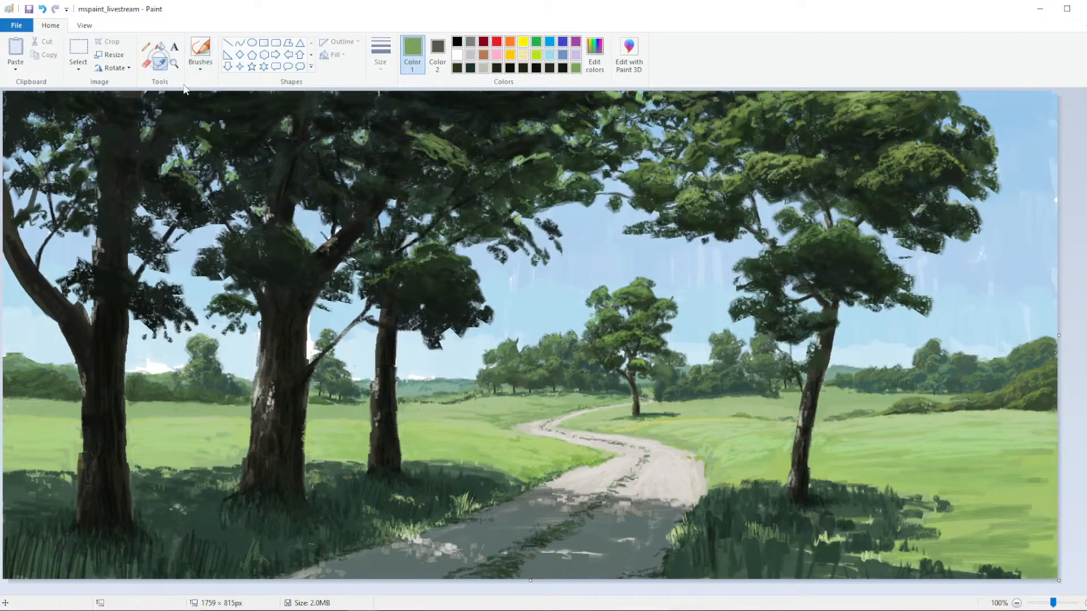
pyautogui.click(809, 224)
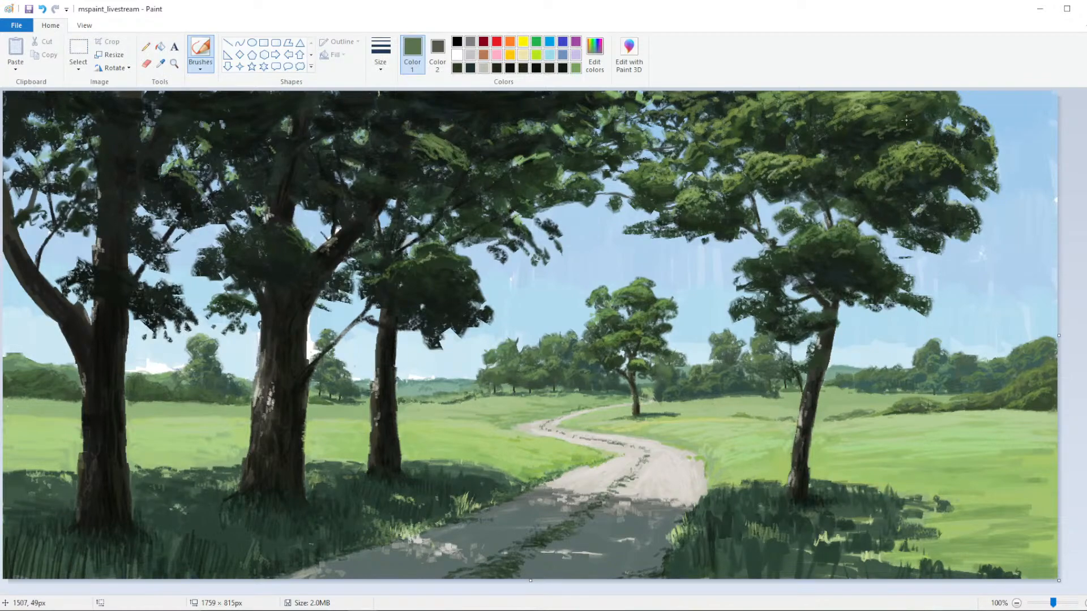
pyautogui.click(595, 54)
pyautogui.click(443, 393)
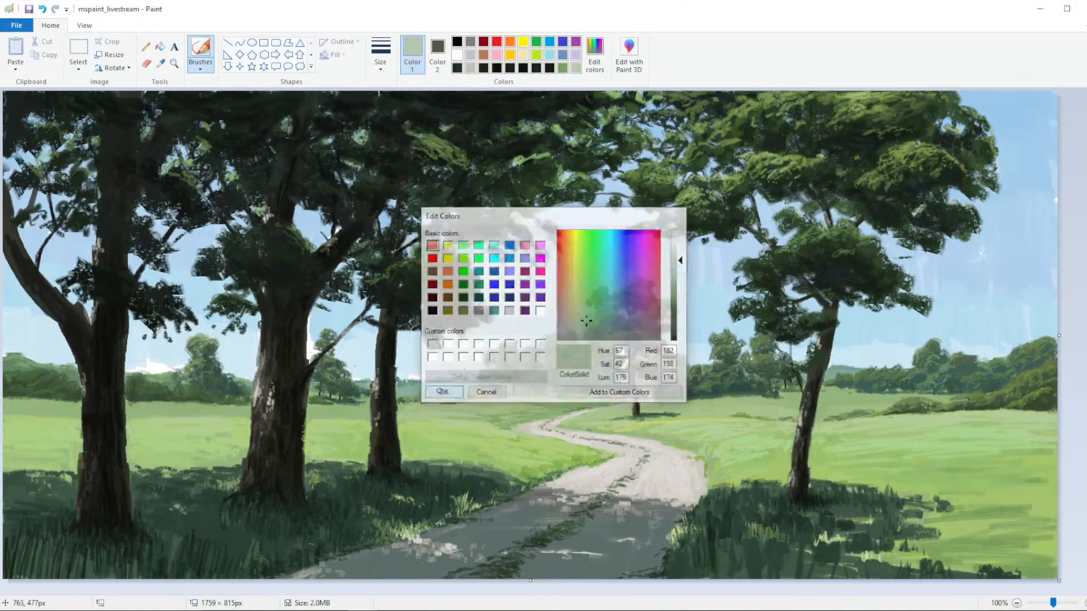
pyautogui.click(595, 53)
pyautogui.click(586, 278)
pyautogui.click(443, 393)
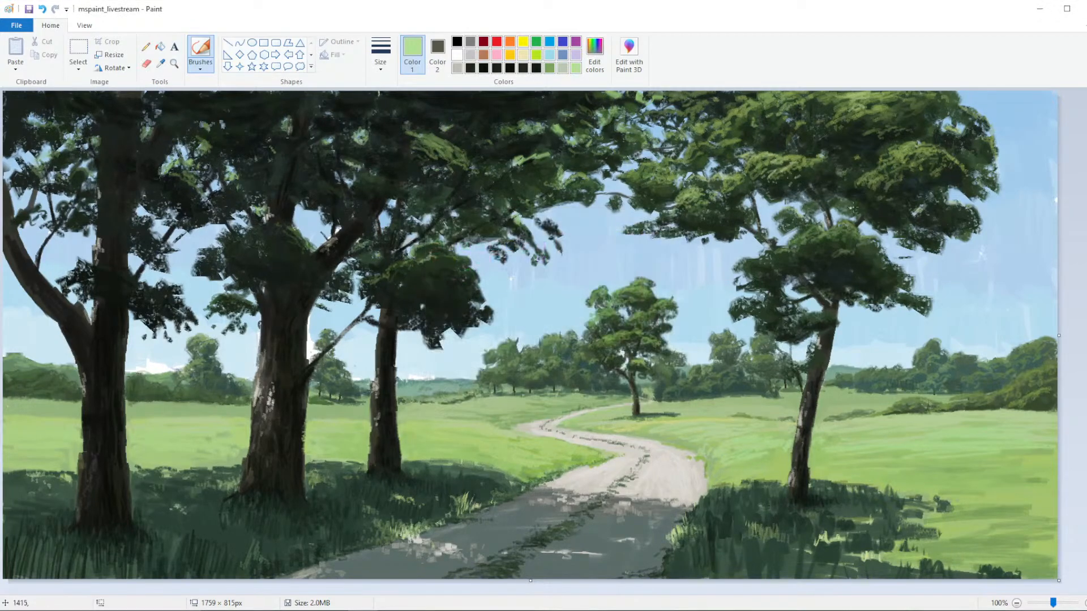
# Paint bright pale-green highlights on the sunlit leaf clumps of the right-hand tree's crown
pyautogui.moveTo(896, 157)
pyautogui.mouseDown()
pyautogui.moveTo(886, 153)
pyautogui.moveTo(903, 148)
pyautogui.moveTo(900, 163)
pyautogui.moveTo(923, 148)
pyautogui.moveTo(871, 176)
pyautogui.moveTo(883, 175)
pyautogui.mouseUp()
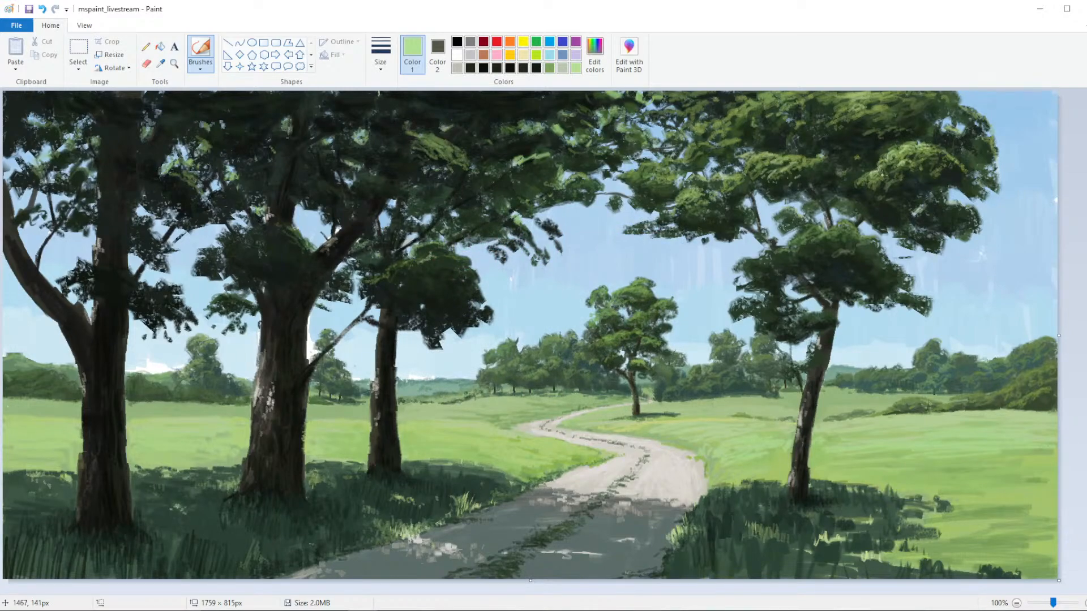
pyautogui.moveTo(791, 162)
pyautogui.mouseDown()
pyautogui.moveTo(773, 173)
pyautogui.moveTo(858, 99)
pyautogui.mouseUp()
pyautogui.moveTo(745, 107)
pyautogui.mouseDown()
pyautogui.moveTo(735, 113)
pyautogui.moveTo(750, 102)
pyautogui.moveTo(777, 114)
pyautogui.moveTo(787, 104)
pyautogui.mouseUp()
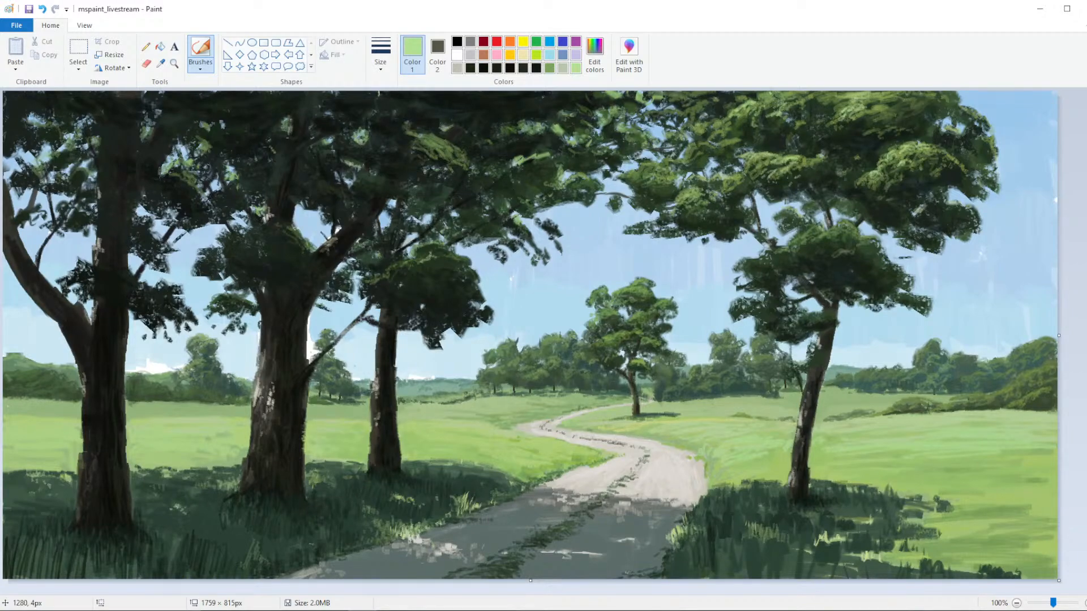
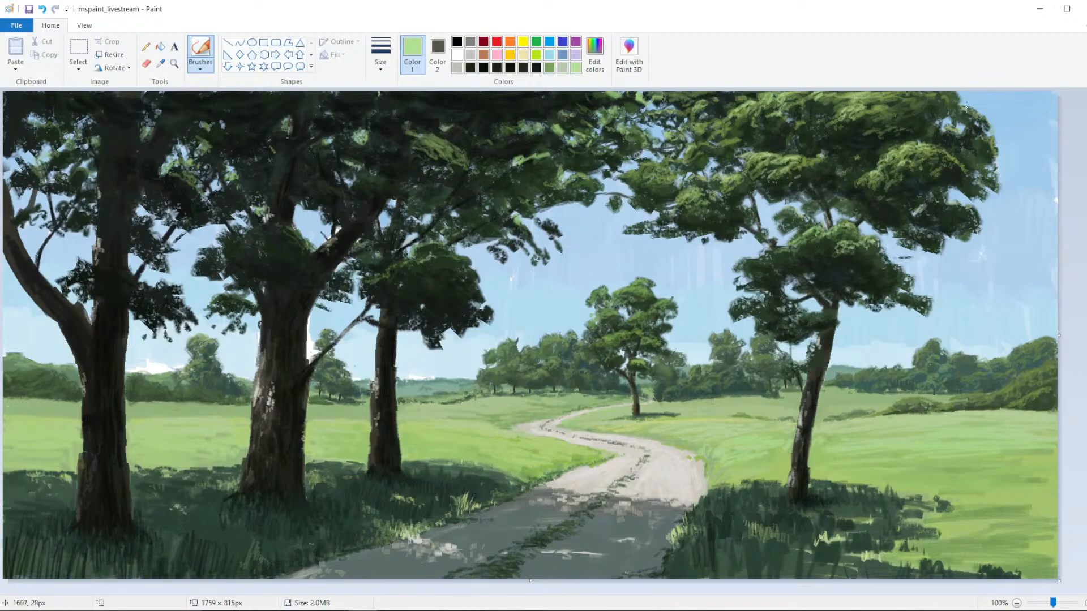
# Change the brush colour to RGB 109, 151, 53, paint leaf strokes across the right-hand tree's upper crown and darken that green slightly
pyautogui.click(595, 62)
pyautogui.click(681, 302)
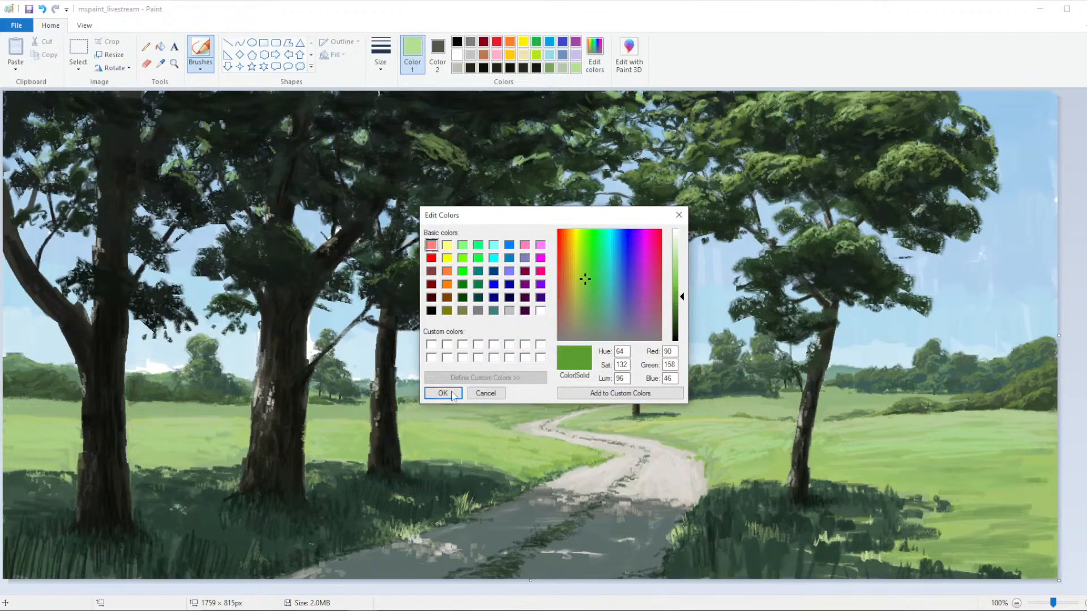
pyautogui.click(581, 288)
pyautogui.click(445, 392)
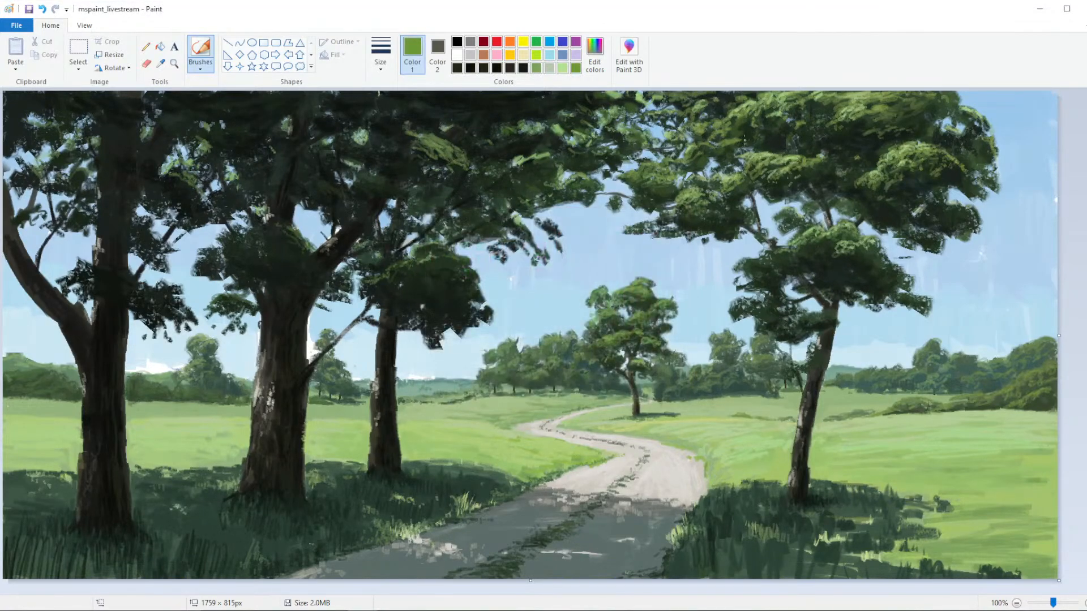
pyautogui.moveTo(975, 148)
pyautogui.mouseDown()
pyautogui.moveTo(989, 167)
pyautogui.moveTo(982, 176)
pyautogui.mouseUp()
pyautogui.moveTo(958, 118); pyautogui.dragTo(979, 131)
pyautogui.moveTo(916, 120); pyautogui.dragTo(956, 146)
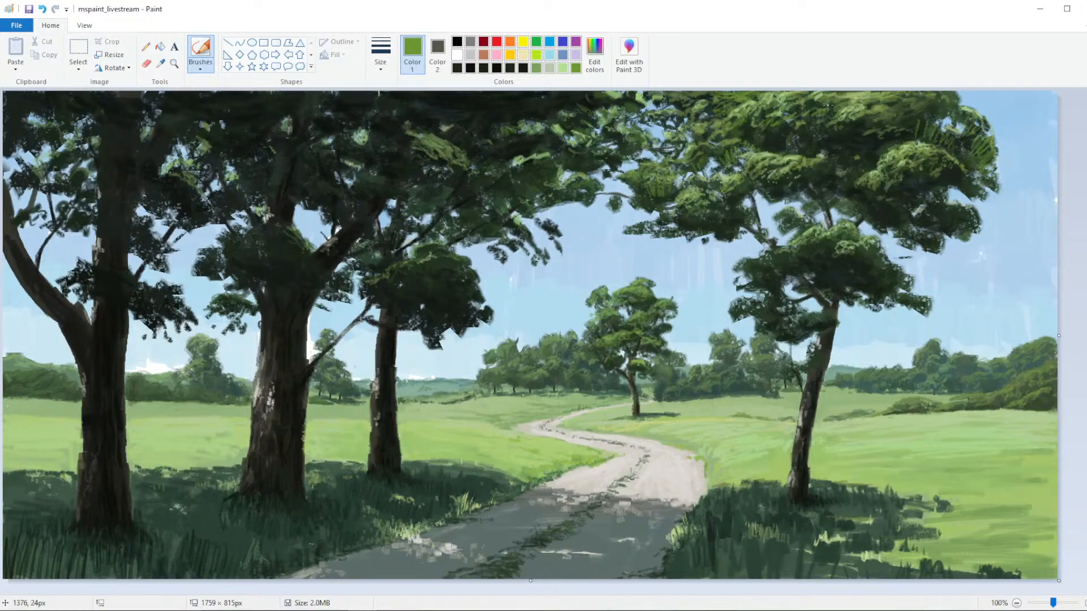
pyautogui.click(594, 57)
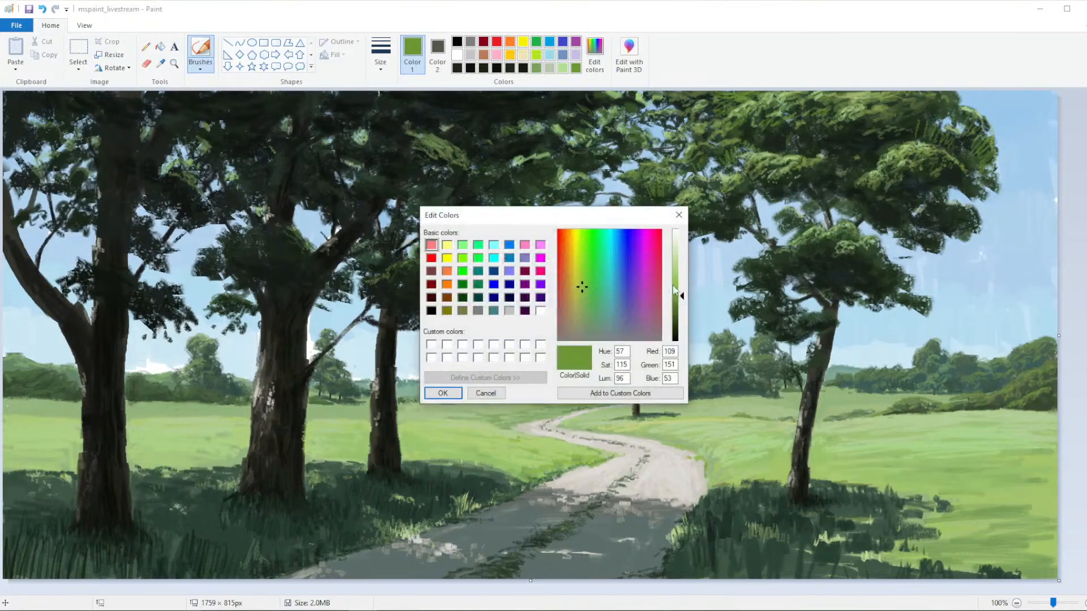
pyautogui.click(453, 392)
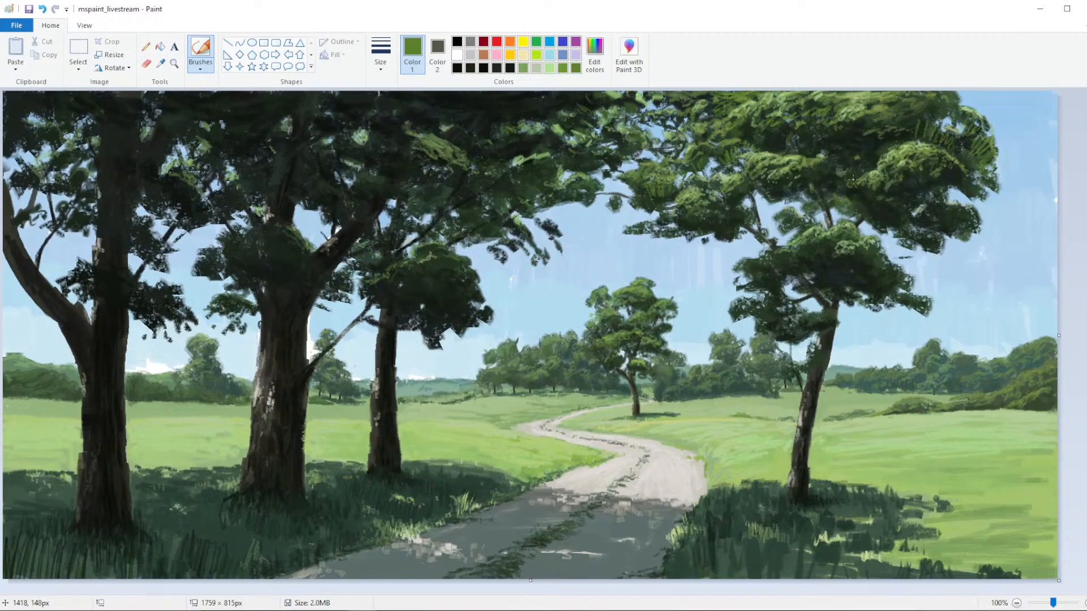
# Sample the sky blue beside the right-hand tree, choose the thickest brush and smooth the streaky sky beyond that tree
pyautogui.click(161, 63)
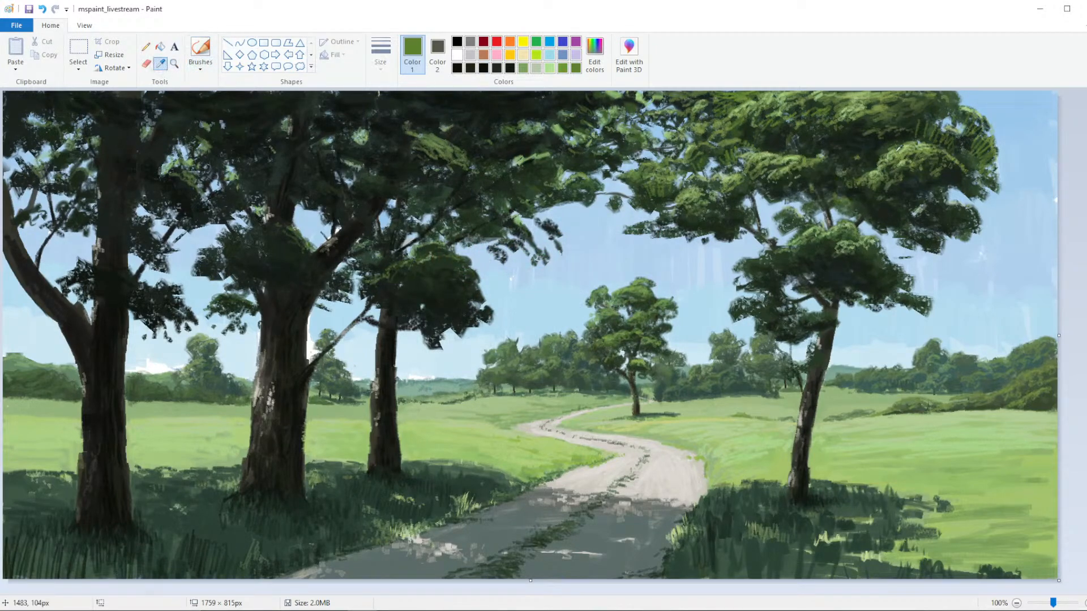
pyautogui.click(948, 122)
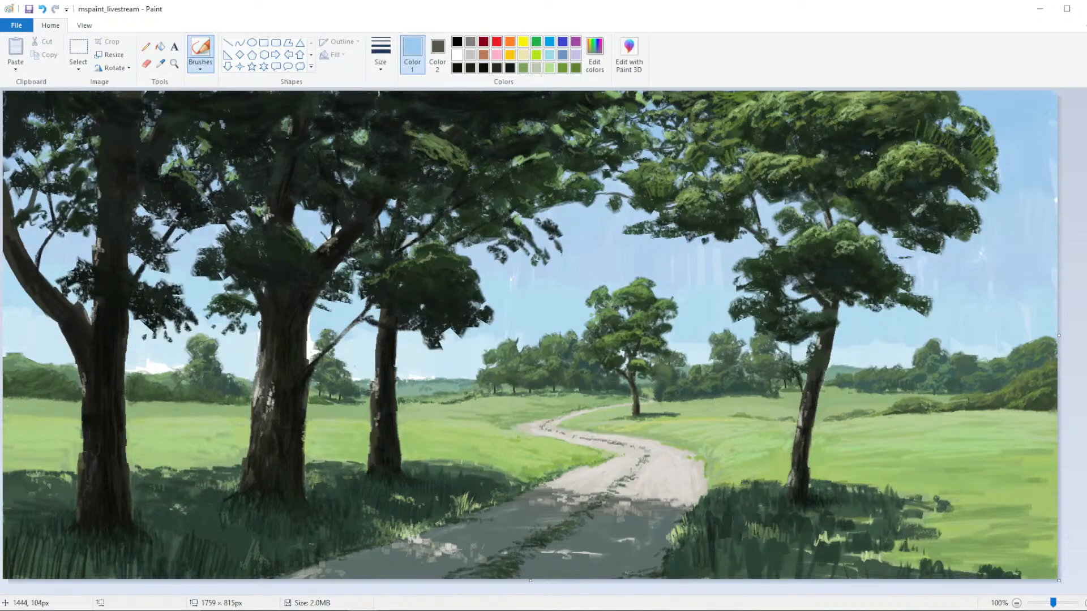
pyautogui.click(380, 54)
pyautogui.click(354, 162)
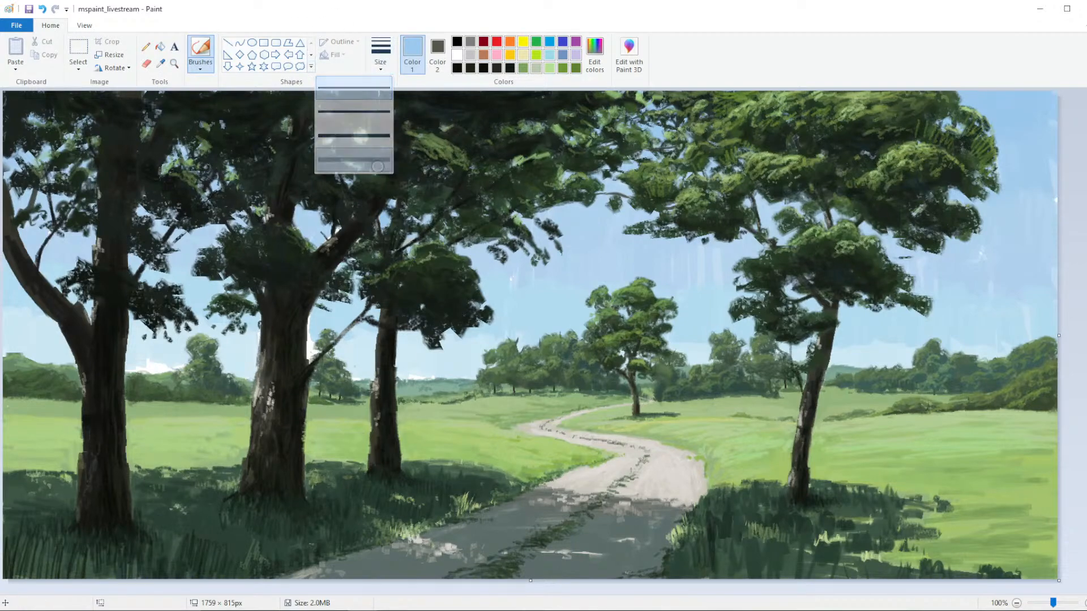
pyautogui.moveTo(991, 302); pyautogui.dragTo(993, 233)
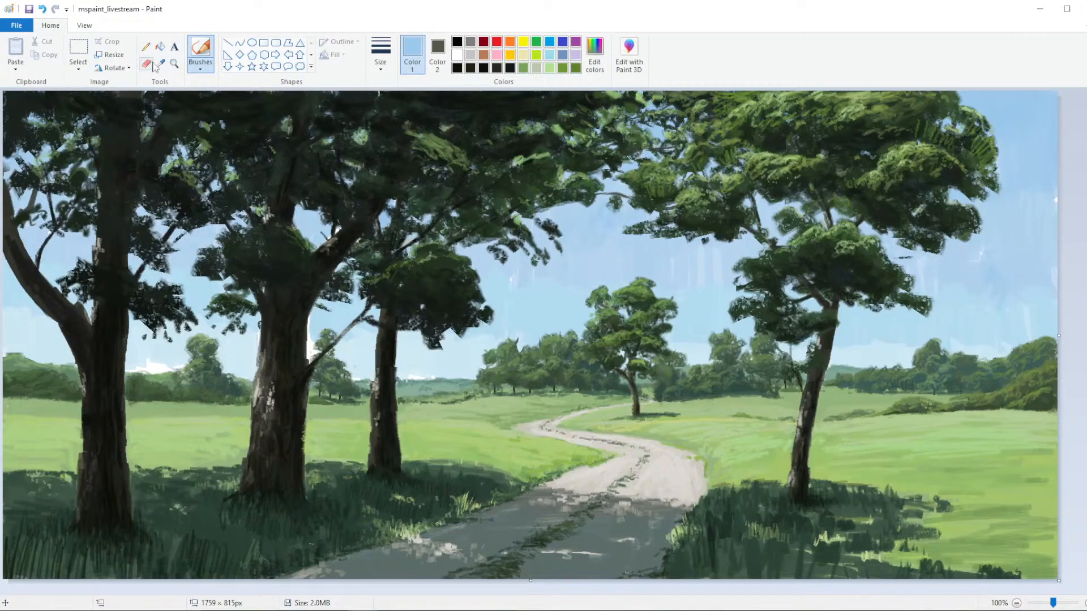
# Lighten the sky blue to a very pale blue and paint low clouds above the distant trees around the middle tree
pyautogui.click(174, 63)
pyautogui.click(200, 51)
pyautogui.click(594, 54)
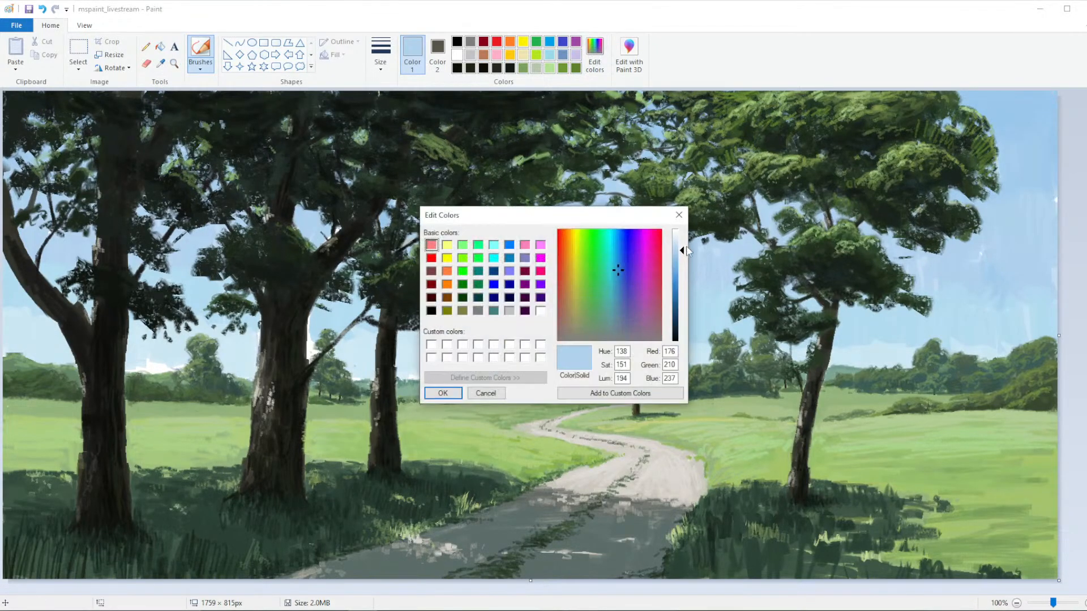
pyautogui.press('Return')
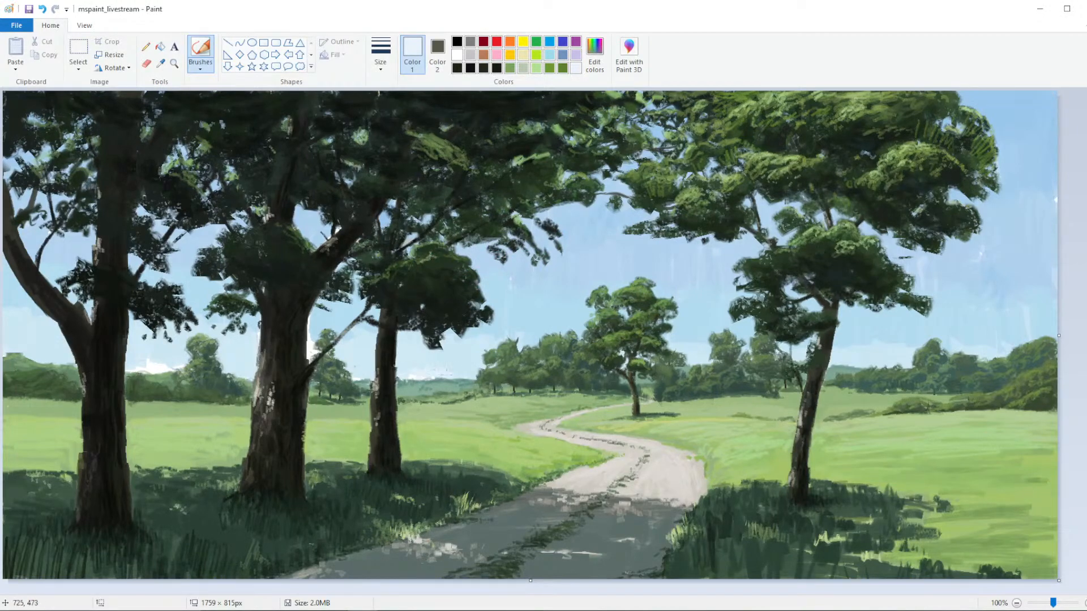
pyautogui.moveTo(438, 375); pyautogui.dragTo(463, 379)
pyautogui.moveTo(544, 330)
pyautogui.mouseDown()
pyautogui.moveTo(581, 317)
pyautogui.moveTo(544, 329)
pyautogui.mouseUp()
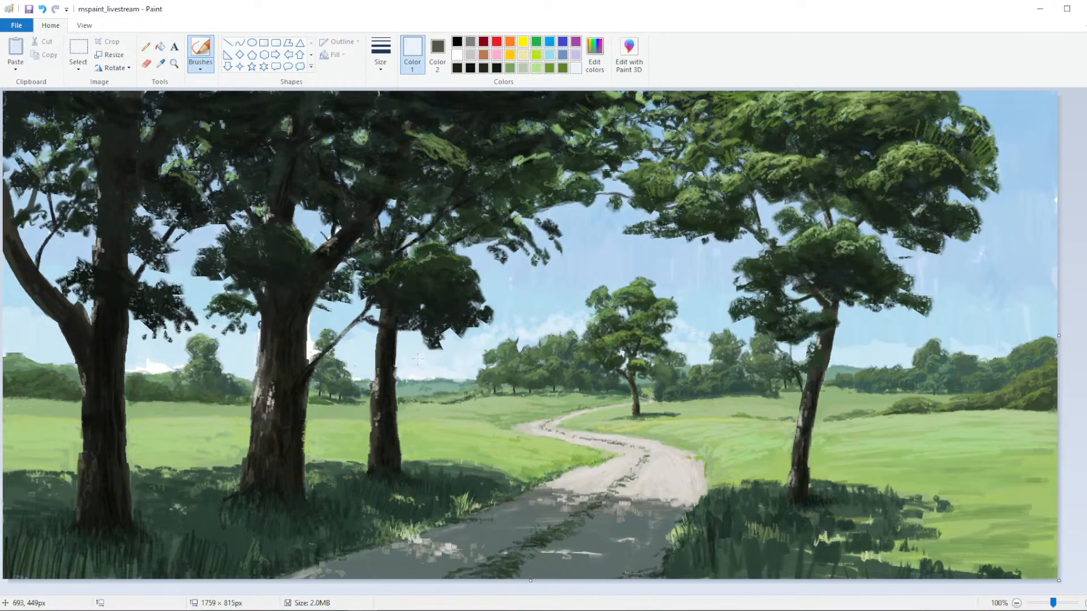
# Choose the second-thinnest brush size and extend the pale clouds along the horizon beyond the right-hand tree
pyautogui.click(380, 54)
pyautogui.click(385, 101)
pyautogui.click(380, 52)
pyautogui.click(380, 116)
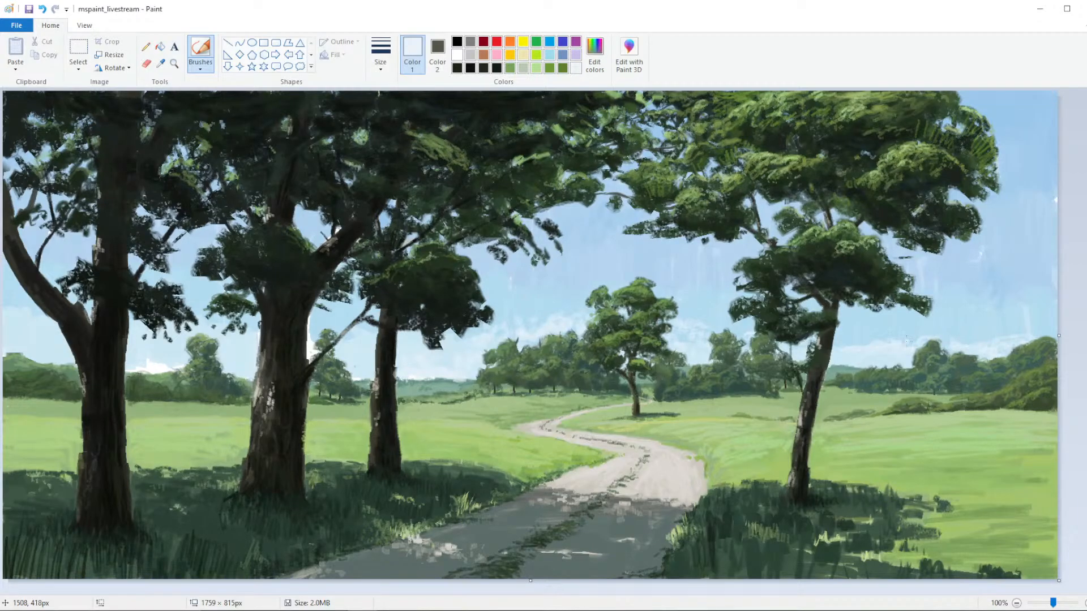
# Set the cloud colour to RGB 231, 240, 250 and paint soft clouds low in the sky behind the left-hand trunks
pyautogui.click(594, 54)
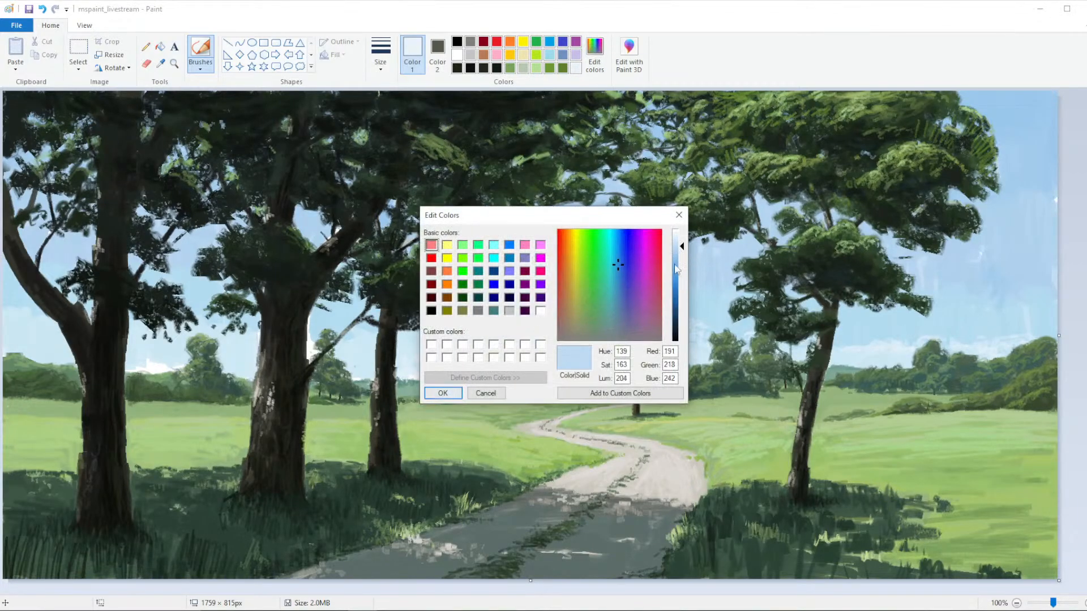
pyautogui.moveTo(679, 267); pyautogui.dragTo(680, 242)
pyautogui.click(442, 393)
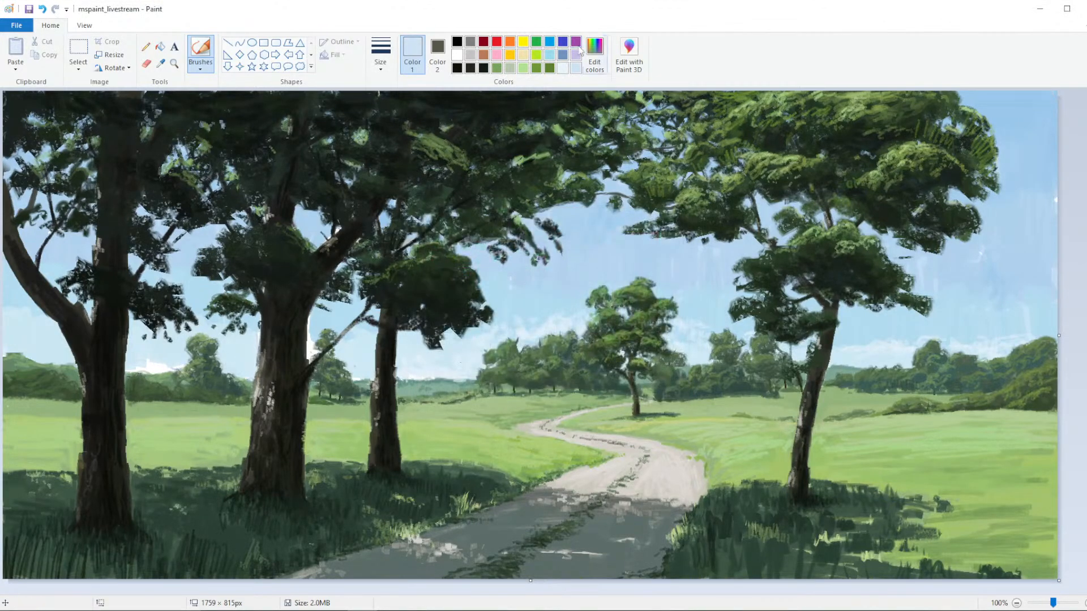
pyautogui.click(594, 53)
pyautogui.click(676, 239)
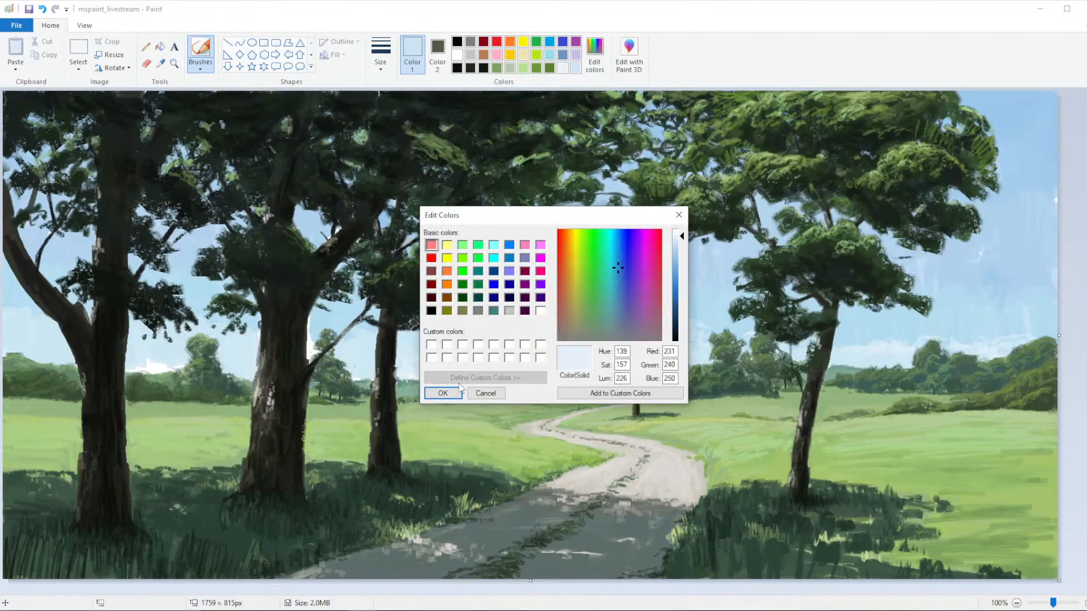
pyautogui.click(443, 393)
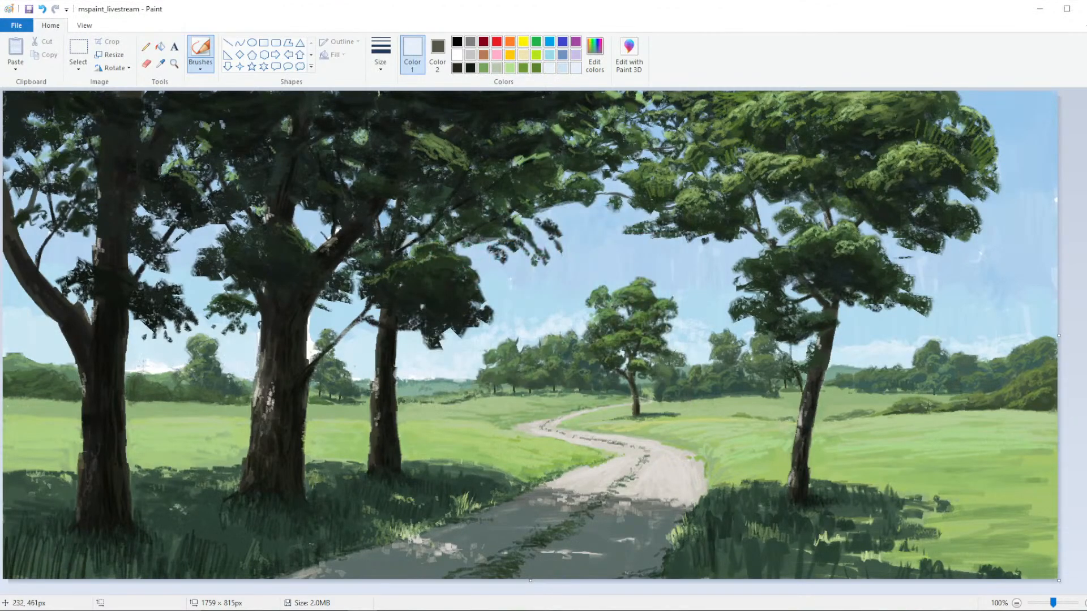
pyautogui.moveTo(209, 353); pyautogui.dragTo(223, 355)
# Paint thin wispy clouds across the upper sky between and beyond the trees with the second-thinnest brush, and check the whole picture
pyautogui.click(381, 53)
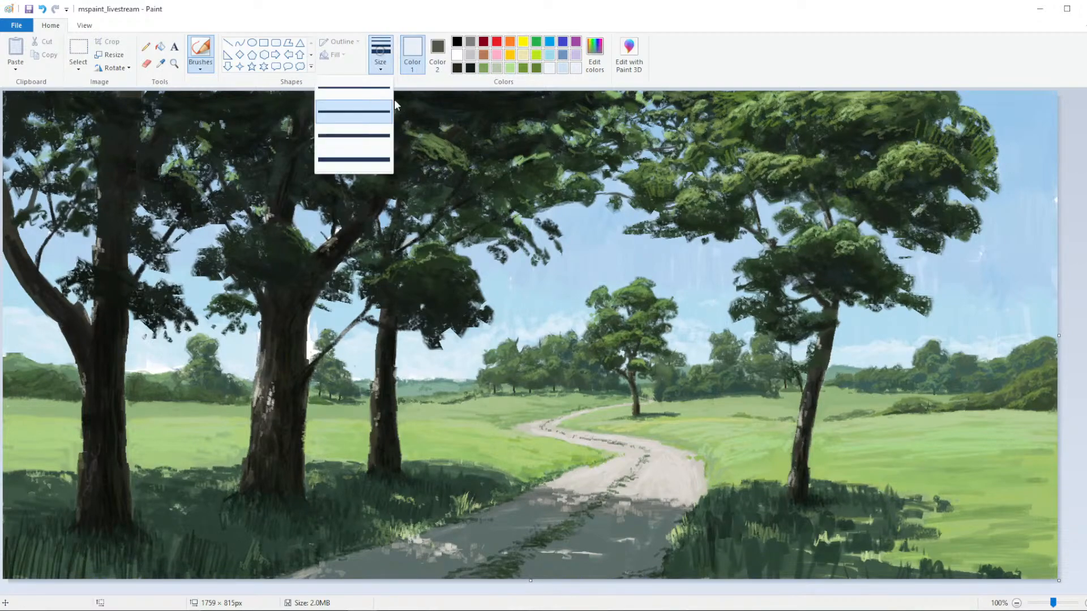
pyautogui.click(381, 113)
pyautogui.moveTo(552, 209)
pyautogui.mouseDown()
pyautogui.moveTo(612, 217)
pyautogui.moveTo(545, 210)
pyautogui.moveTo(599, 221)
pyautogui.moveTo(650, 213)
pyautogui.moveTo(679, 227)
pyautogui.moveTo(767, 222)
pyautogui.moveTo(778, 202)
pyautogui.mouseUp()
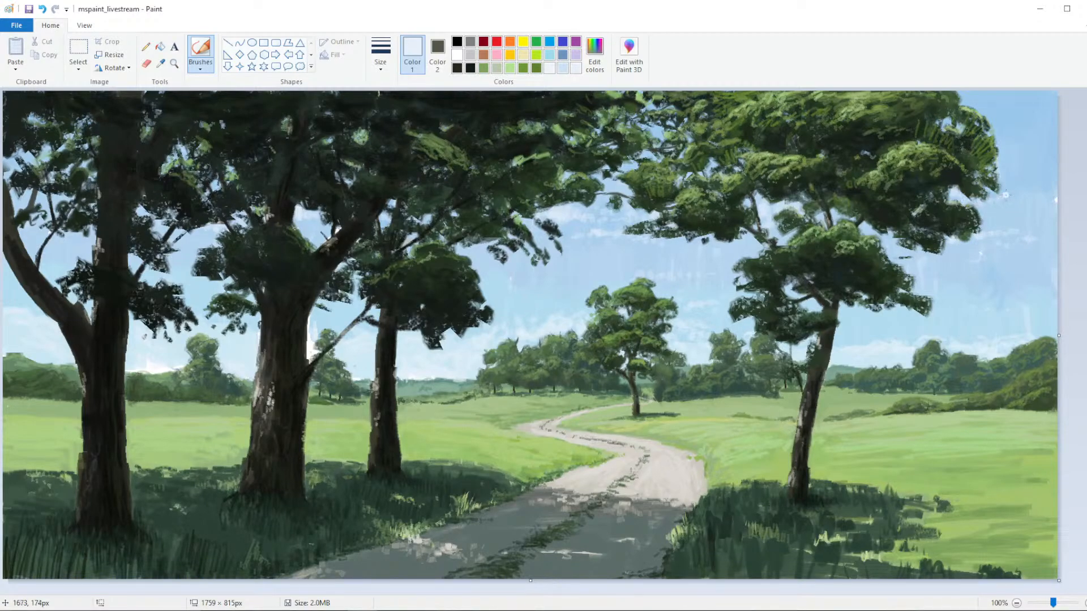
pyautogui.scroll(-2, 690, 311)
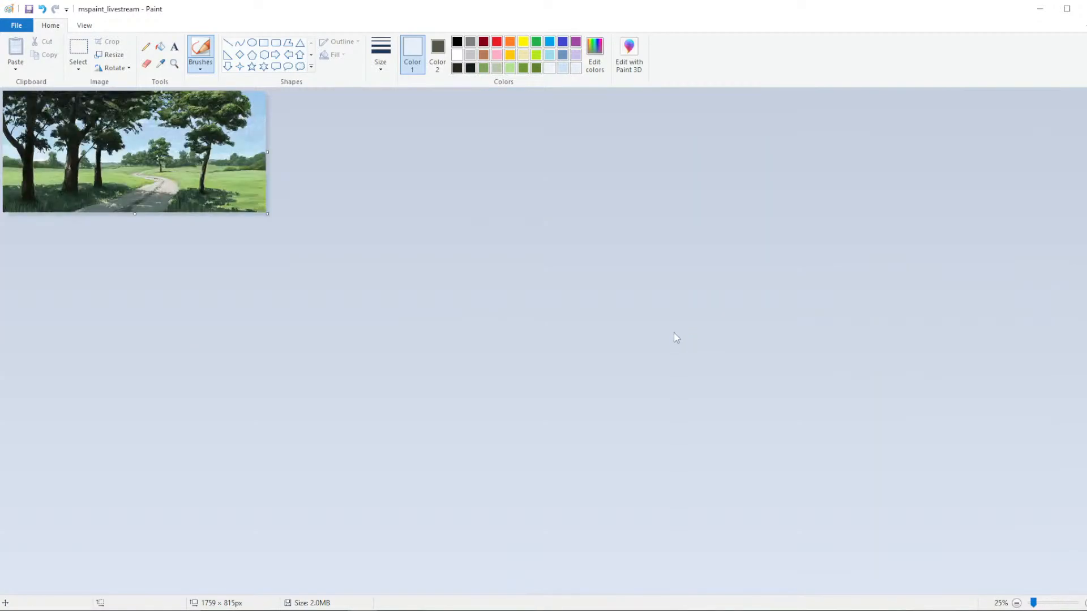
pyautogui.scroll(2, 674, 338)
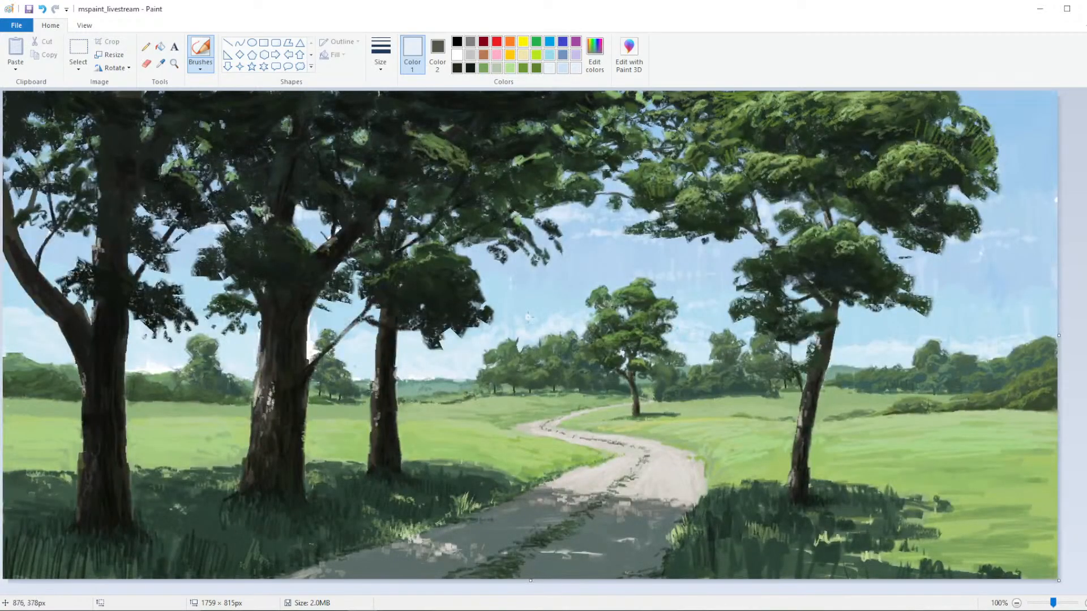
# Sample a dark tone beside the second trunk and change it to a muted teal of RGB 60, 89, 83
pyautogui.click(381, 52)
pyautogui.click(354, 114)
pyautogui.click(160, 63)
pyautogui.click(343, 339)
pyautogui.click(594, 54)
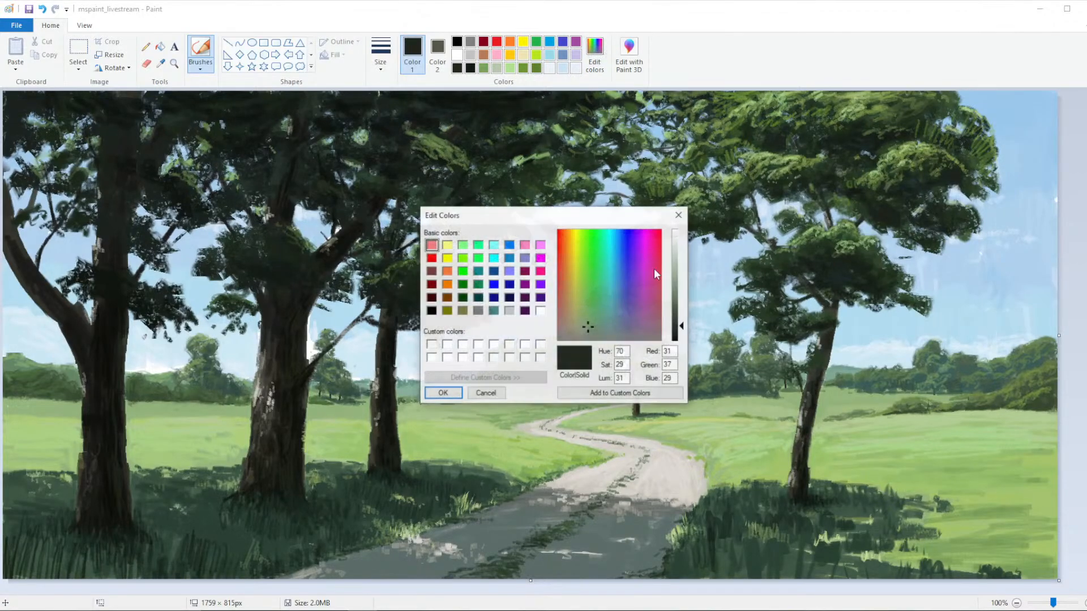
pyautogui.moveTo(681, 324); pyautogui.dragTo(681, 315)
pyautogui.moveTo(672, 324); pyautogui.dragTo(674, 306)
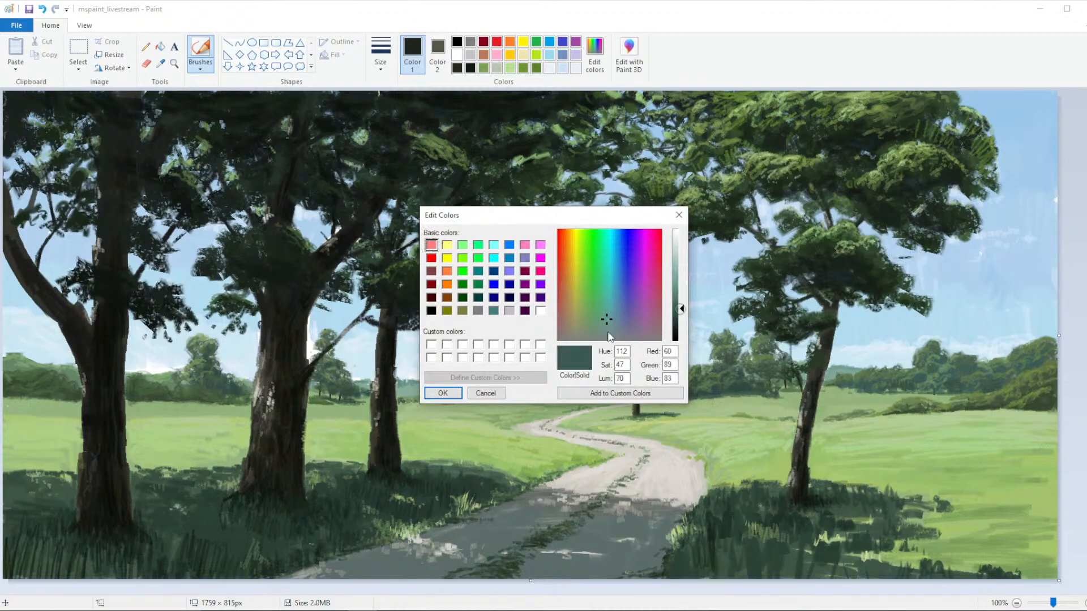
pyautogui.click(443, 393)
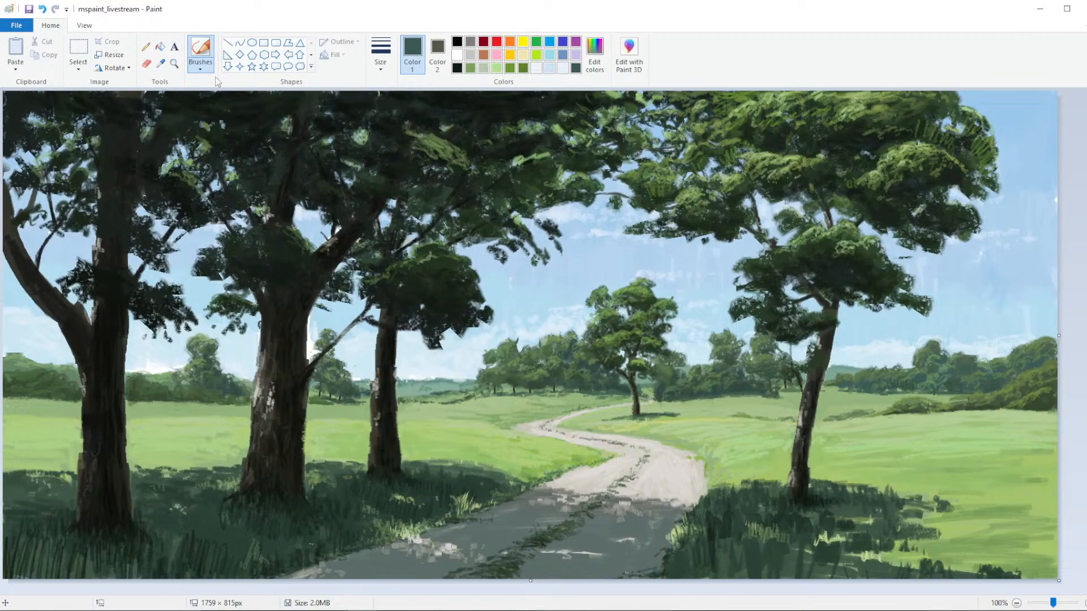
# Sample the green below the distant trees between the second and third trunks and touch up the far meadow beside the middle tree
pyautogui.click(161, 63)
pyautogui.click(351, 388)
pyautogui.moveTo(655, 397); pyautogui.dragTo(667, 400)
# Sample the light meadow green left of the path's far bend and shift it to a cooler blue-green
pyautogui.click(161, 63)
pyautogui.click(522, 403)
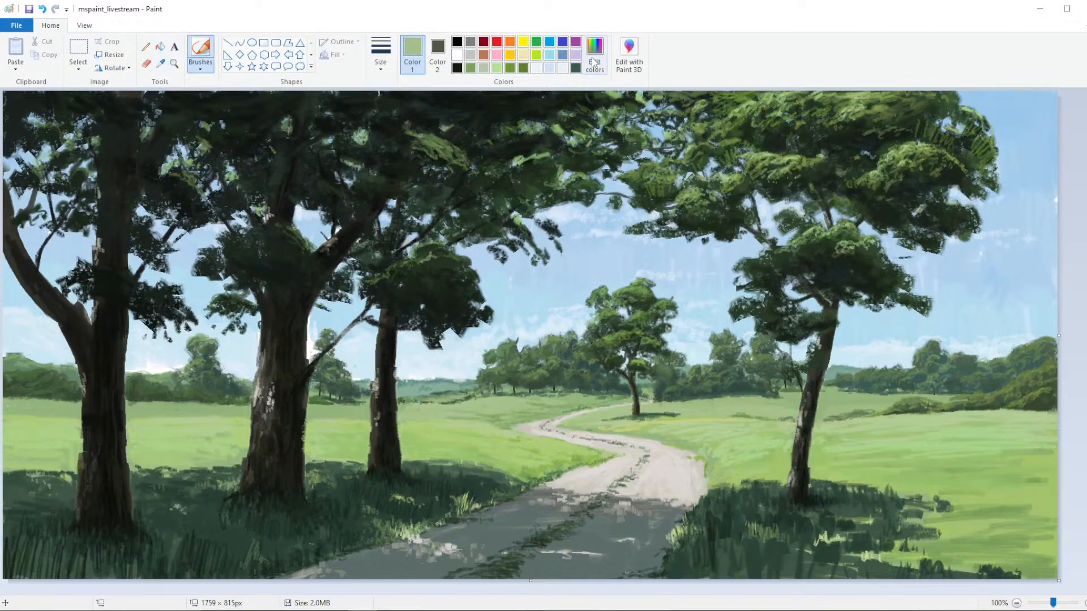
pyautogui.click(594, 59)
pyautogui.click(443, 393)
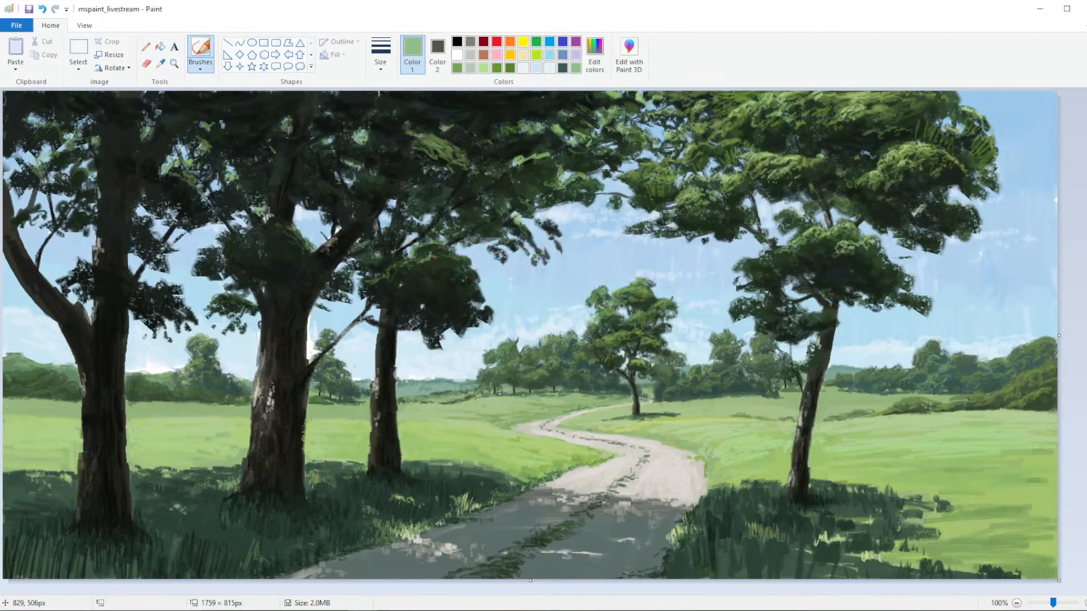
pyautogui.click(594, 59)
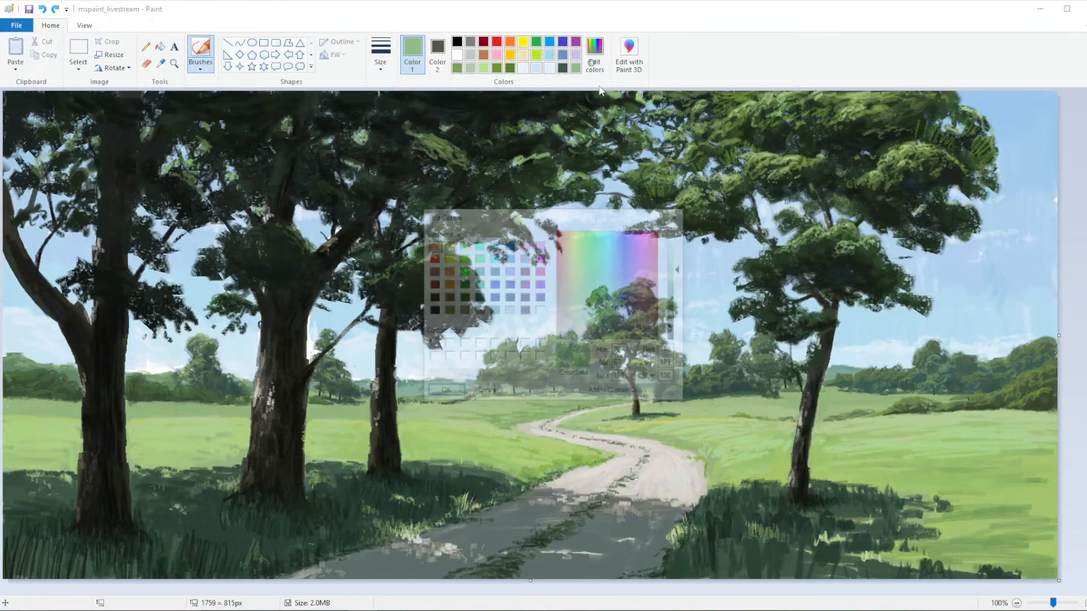
pyautogui.click(453, 391)
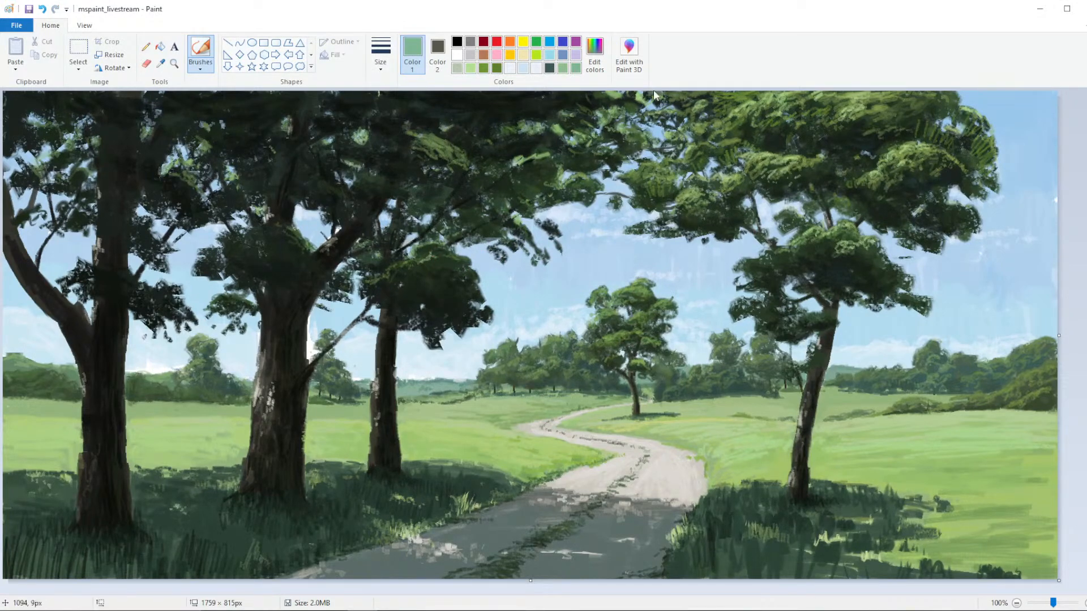
# Adjust the cool blue-green used on the far meadow to a softer, slightly lighter green of RGB 128, 174, 136
pyautogui.click(595, 56)
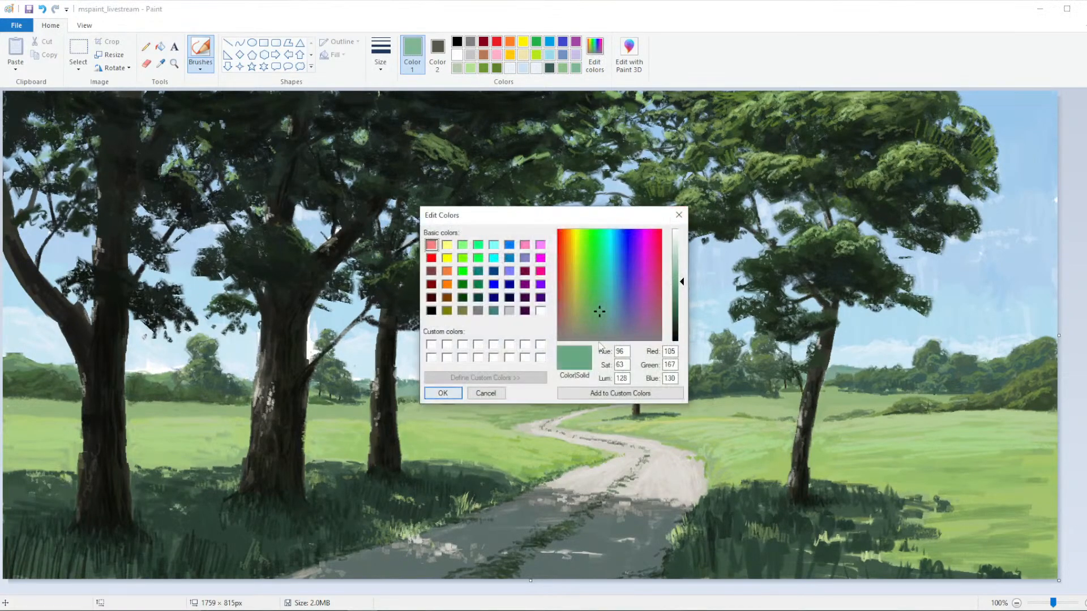
pyautogui.click(443, 393)
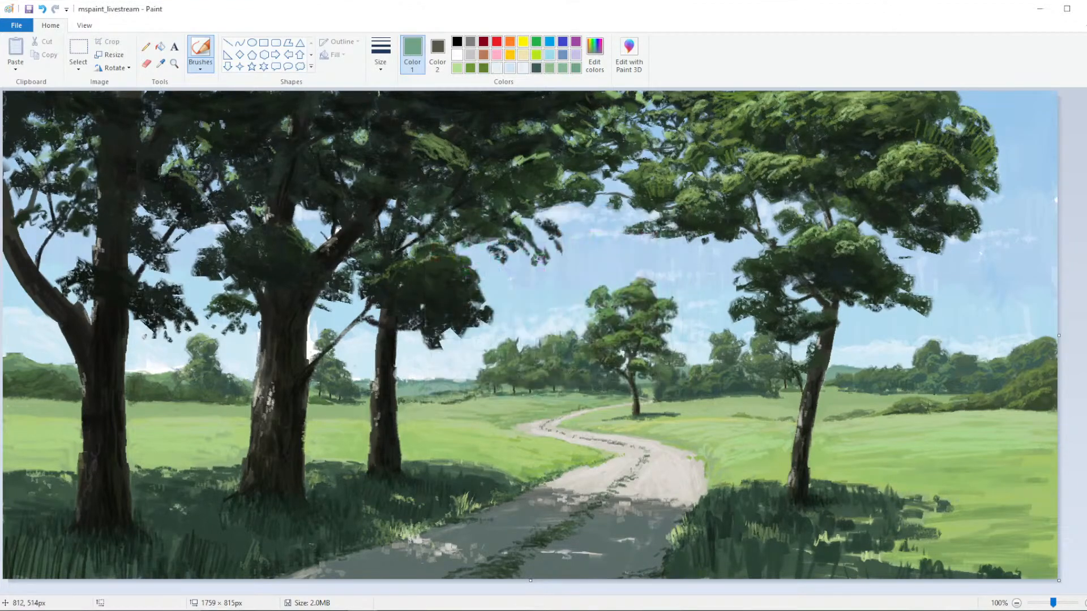
pyautogui.click(594, 57)
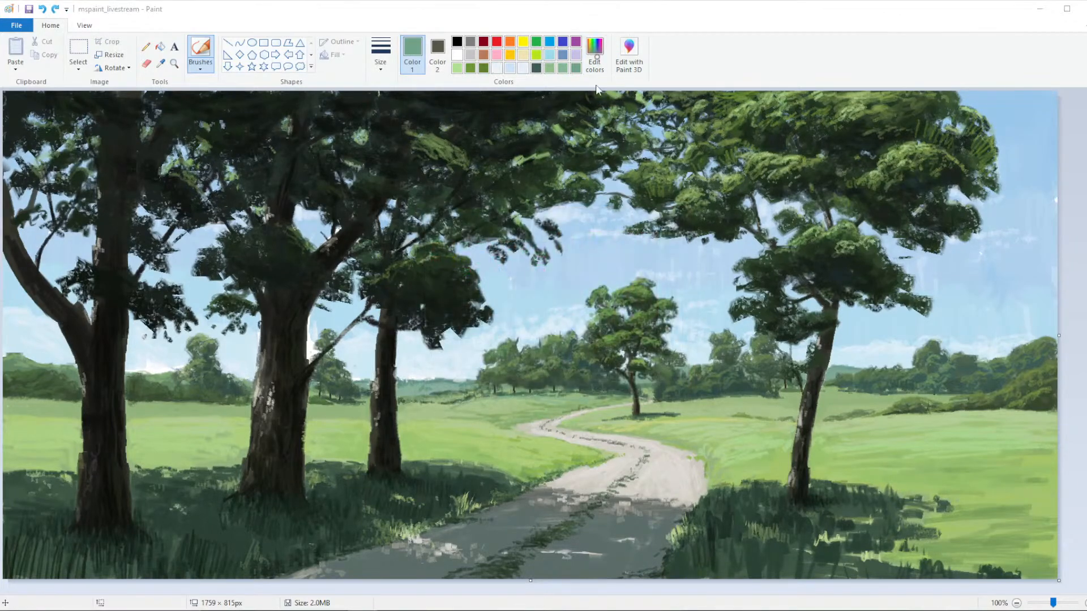
pyautogui.moveTo(682, 281); pyautogui.dragTo(682, 275)
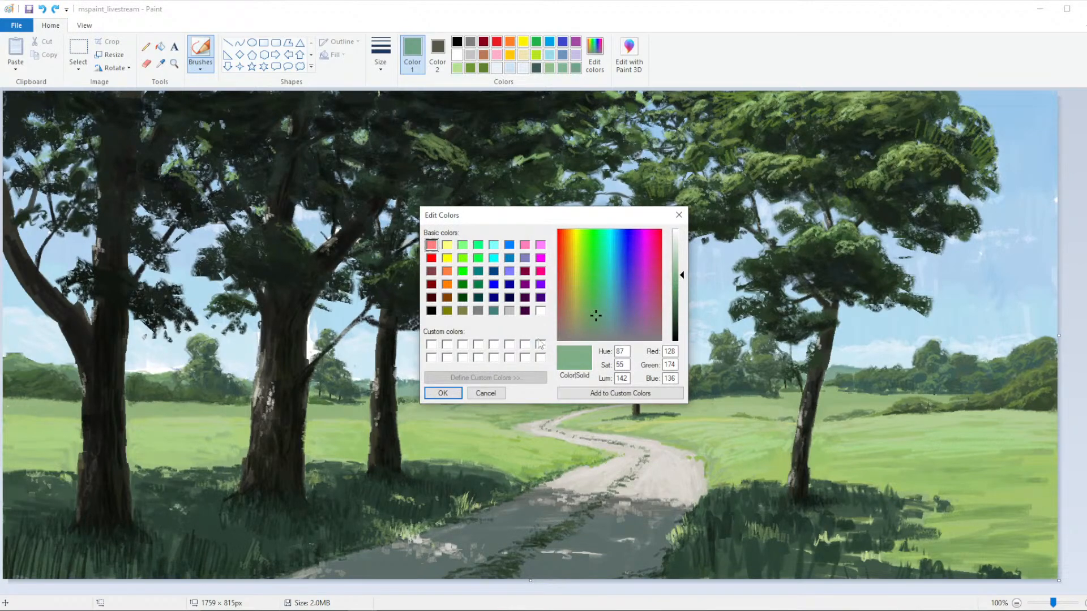
pyautogui.click(444, 394)
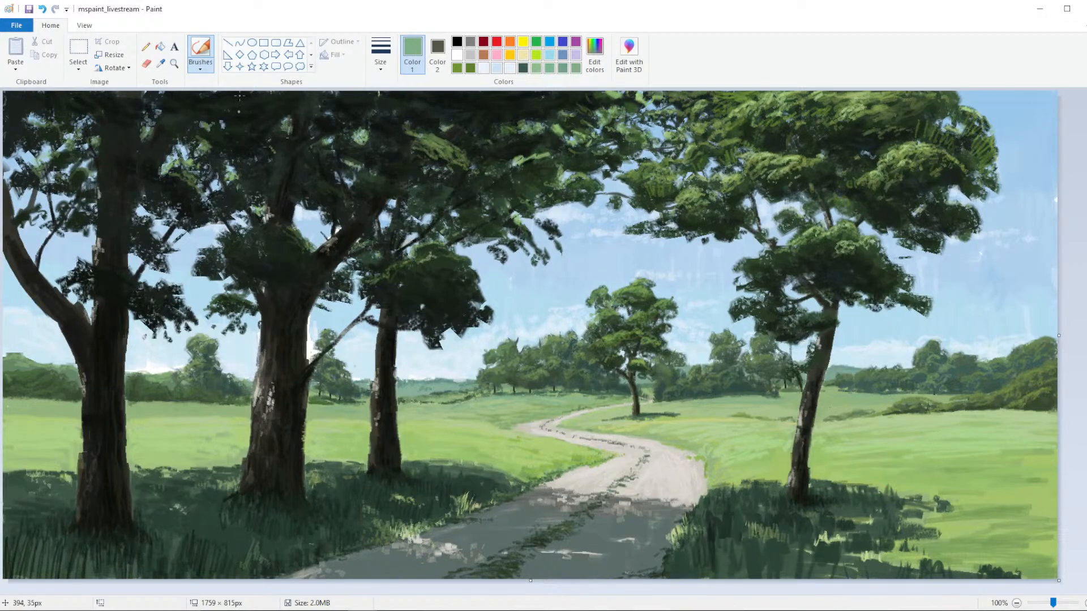
# Sample the pale grass tuft left of the shaded path, shift it to RGB 175, 202, 147 and dab a grass highlight between the first two trunks
pyautogui.click(161, 63)
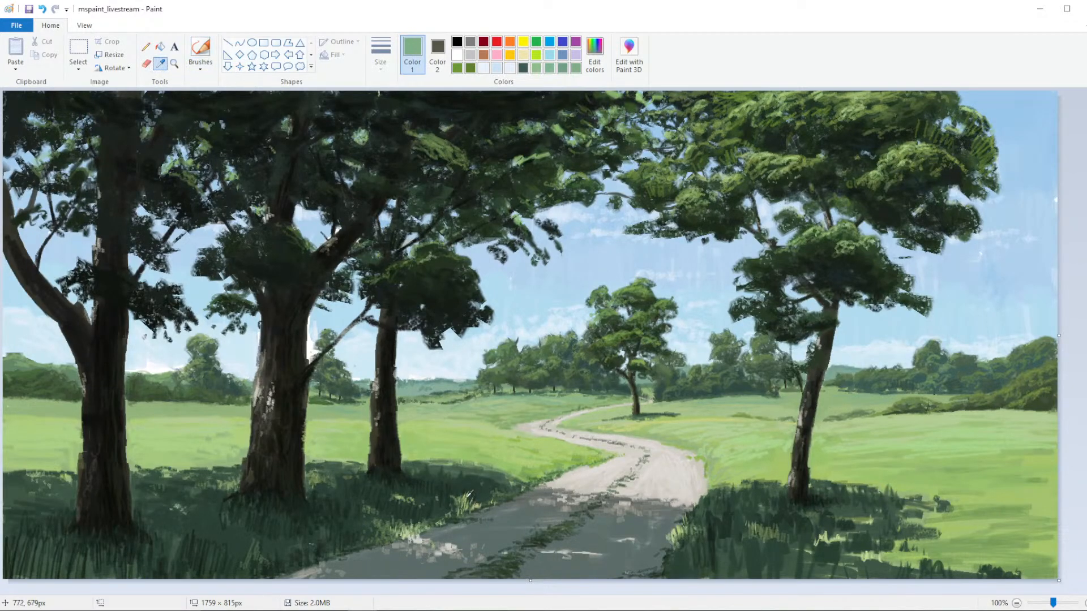
pyautogui.click(440, 476)
pyautogui.click(200, 67)
pyautogui.click(131, 113)
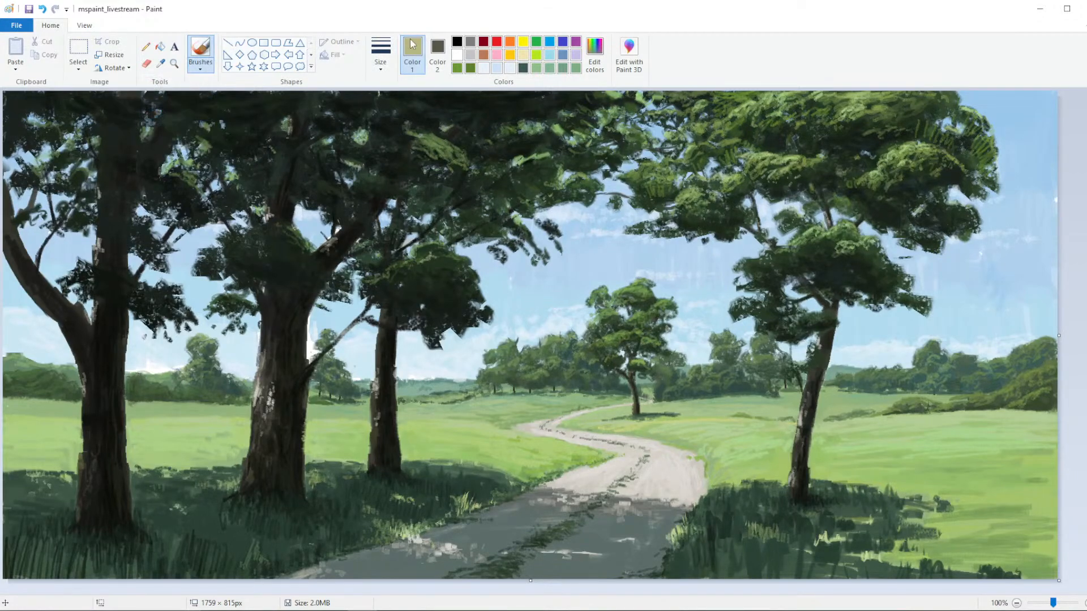
pyautogui.click(381, 54)
pyautogui.click(352, 138)
pyautogui.click(594, 54)
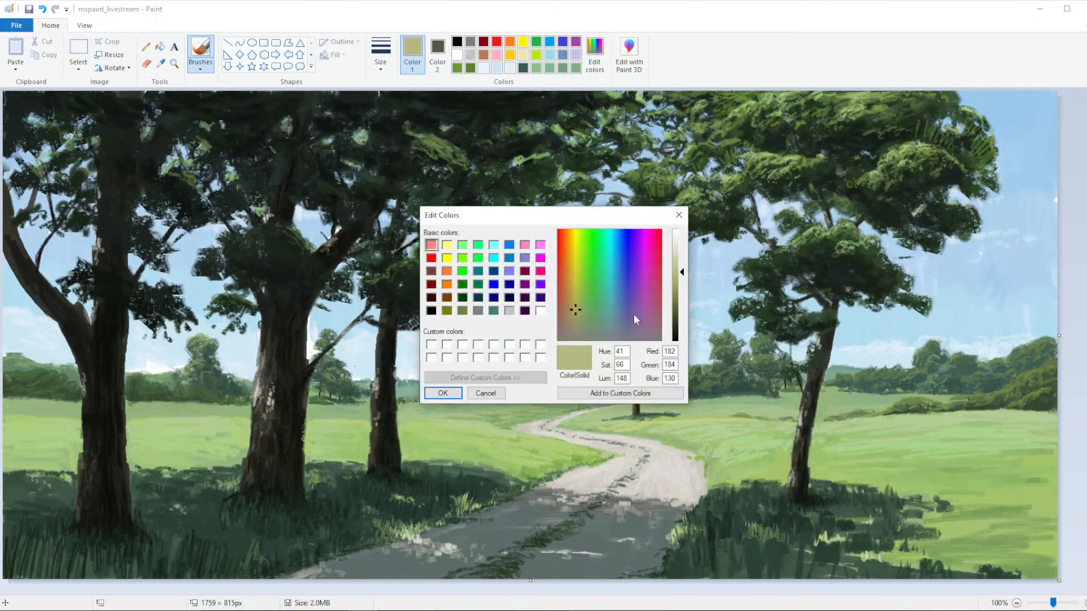
pyautogui.click(583, 305)
pyautogui.click(676, 265)
pyautogui.click(443, 393)
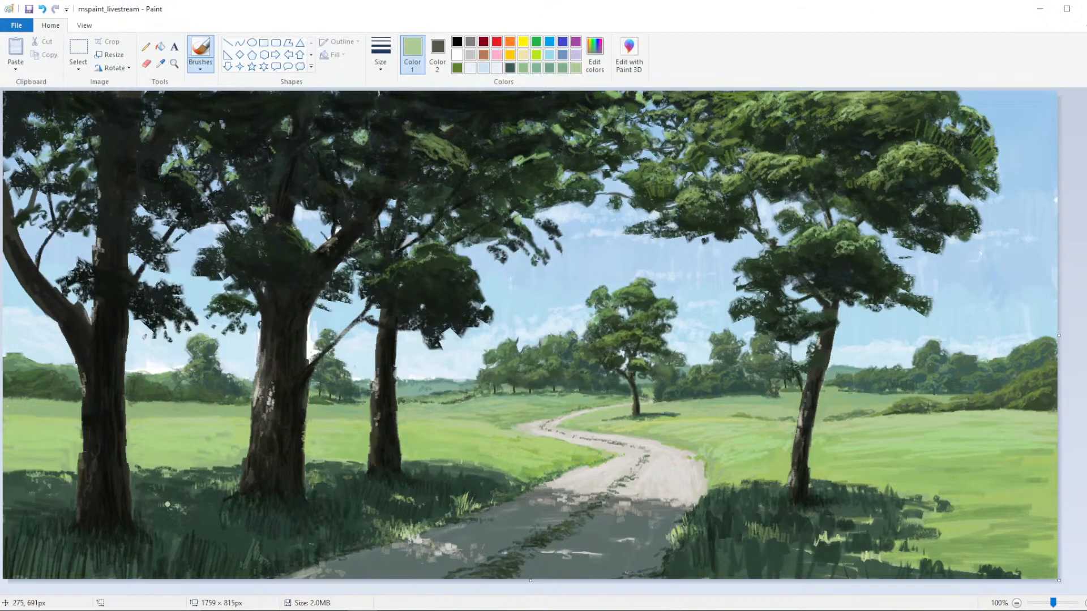
pyautogui.moveTo(167, 504); pyautogui.dragTo(171, 497)
# Darken the light green to a deep green and paint grass blades between the first two trunks and on the path's right edge
pyautogui.click(594, 54)
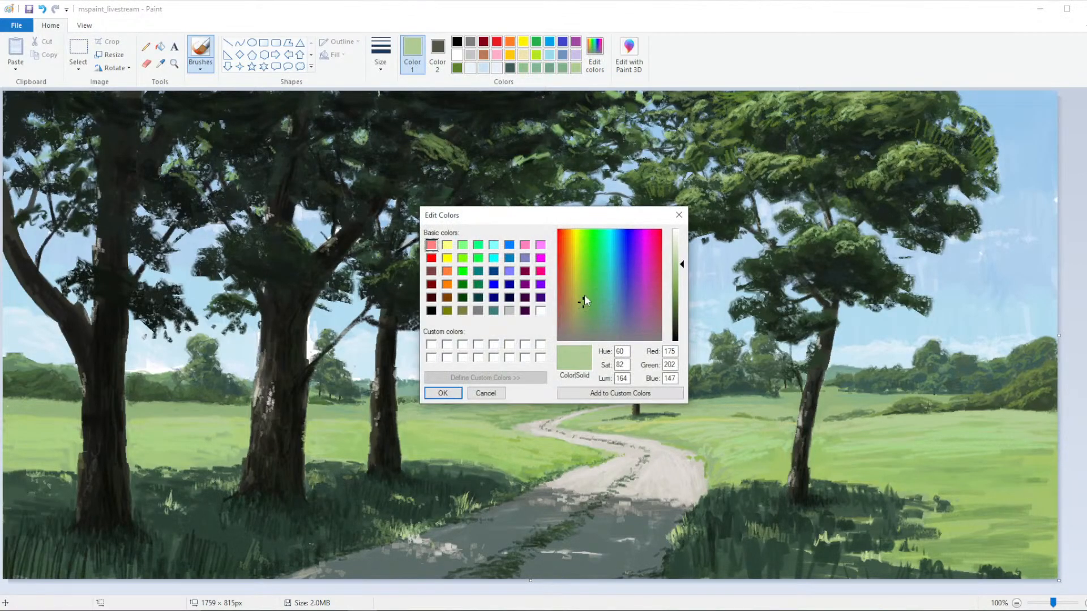
pyautogui.moveTo(676, 283); pyautogui.dragTo(676, 315)
pyautogui.click(442, 393)
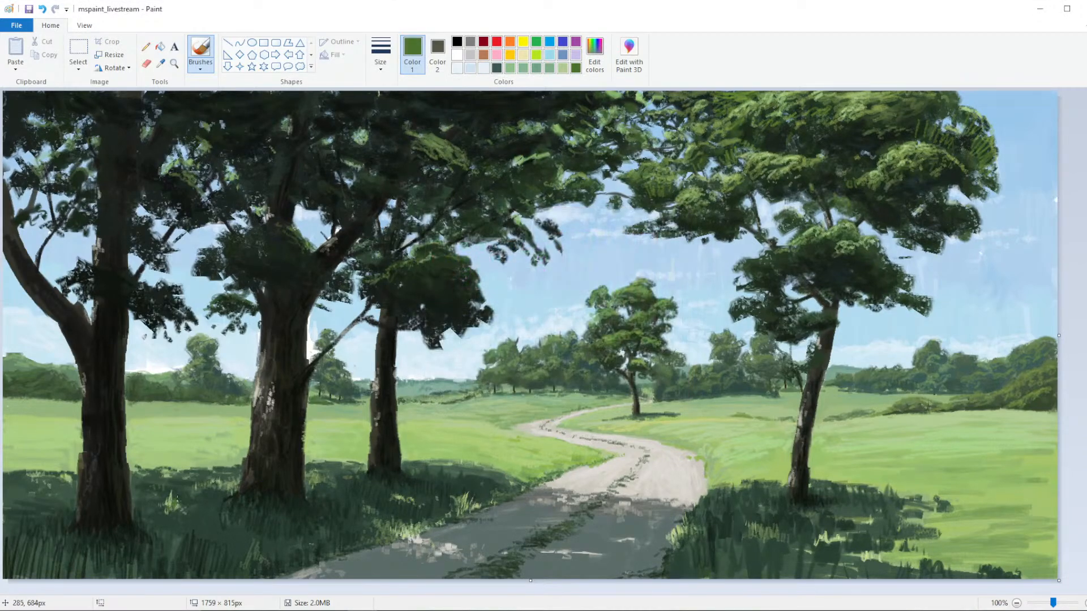
pyautogui.moveTo(174, 501); pyautogui.dragTo(186, 508)
pyautogui.moveTo(682, 538); pyautogui.dragTo(684, 524)
# Try a brighter green of RGB 117, 160, 73 on the grass at the path's left edge and undo the stroke
pyautogui.click(595, 54)
pyautogui.moveTo(680, 278); pyautogui.dragTo(680, 295)
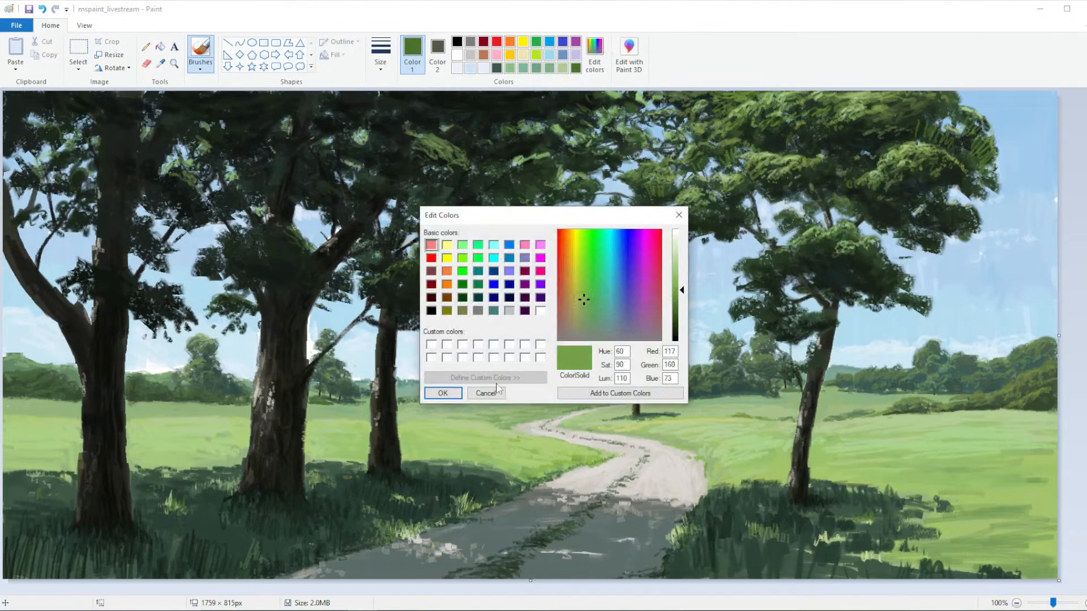
pyautogui.click(443, 392)
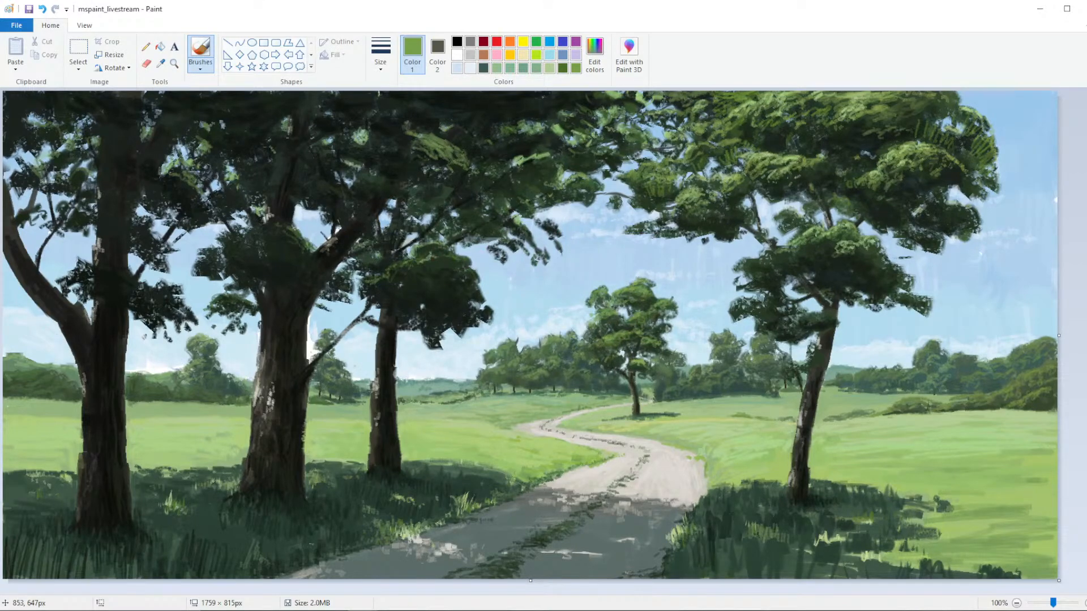
pyautogui.moveTo(475, 508)
pyautogui.mouseDown()
pyautogui.moveTo(489, 498)
pyautogui.moveTo(481, 512)
pyautogui.mouseUp()
pyautogui.hotkey('ctrl', 'z')
# Sample the dark green of the grass strip in the path's foreground and paint dark grass along both shaded path edges
pyautogui.click(161, 63)
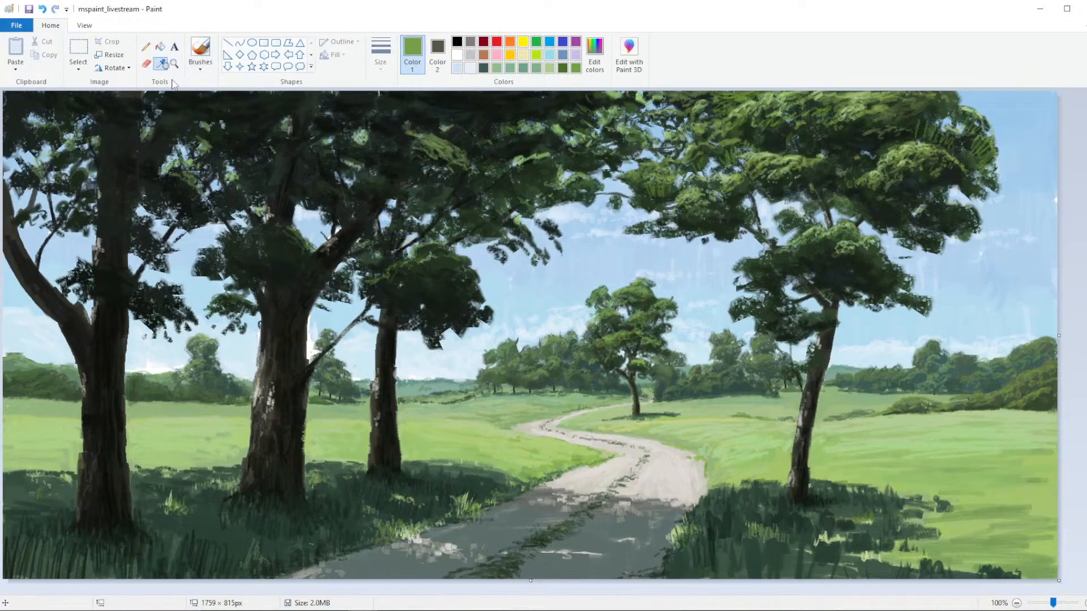
pyautogui.click(502, 569)
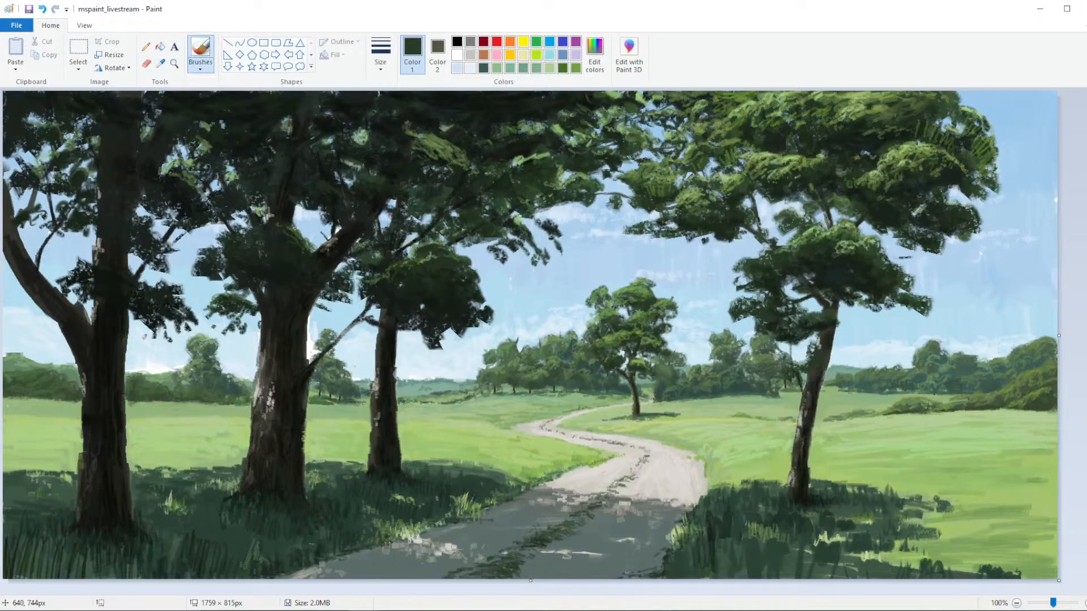
pyautogui.moveTo(380, 526); pyautogui.dragTo(395, 544)
pyautogui.moveTo(315, 567)
pyautogui.mouseDown()
pyautogui.moveTo(342, 570)
pyautogui.moveTo(350, 552)
pyautogui.mouseUp()
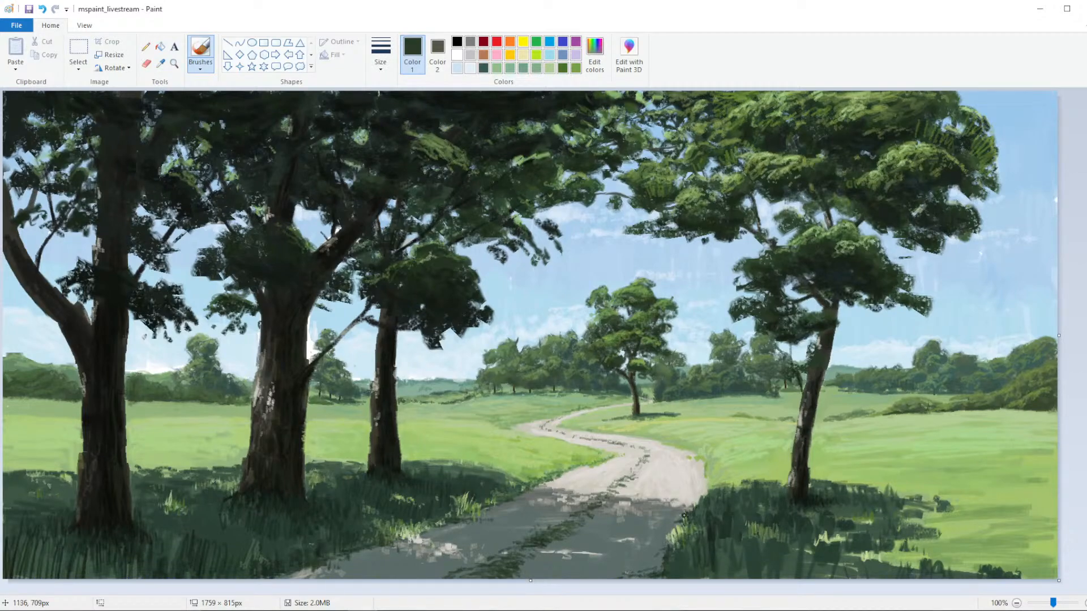
pyautogui.moveTo(682, 517); pyautogui.dragTo(690, 503)
# Sample the light meadow green right of the path, darken it and paint grass along the path's right edge where the shadow begins
pyautogui.click(161, 62)
pyautogui.click(718, 468)
pyautogui.click(594, 52)
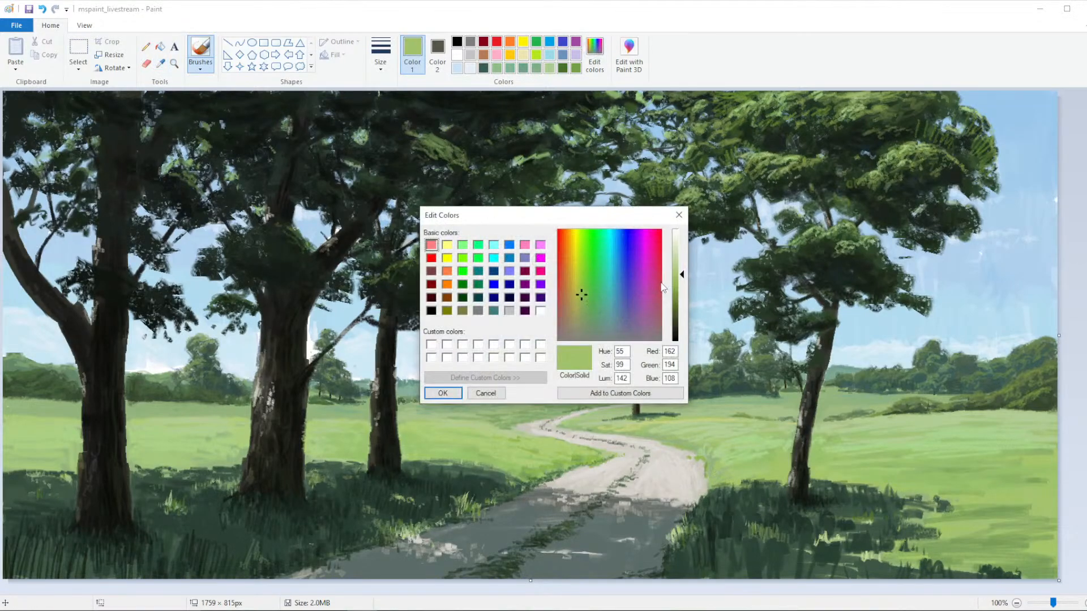
pyautogui.click(444, 393)
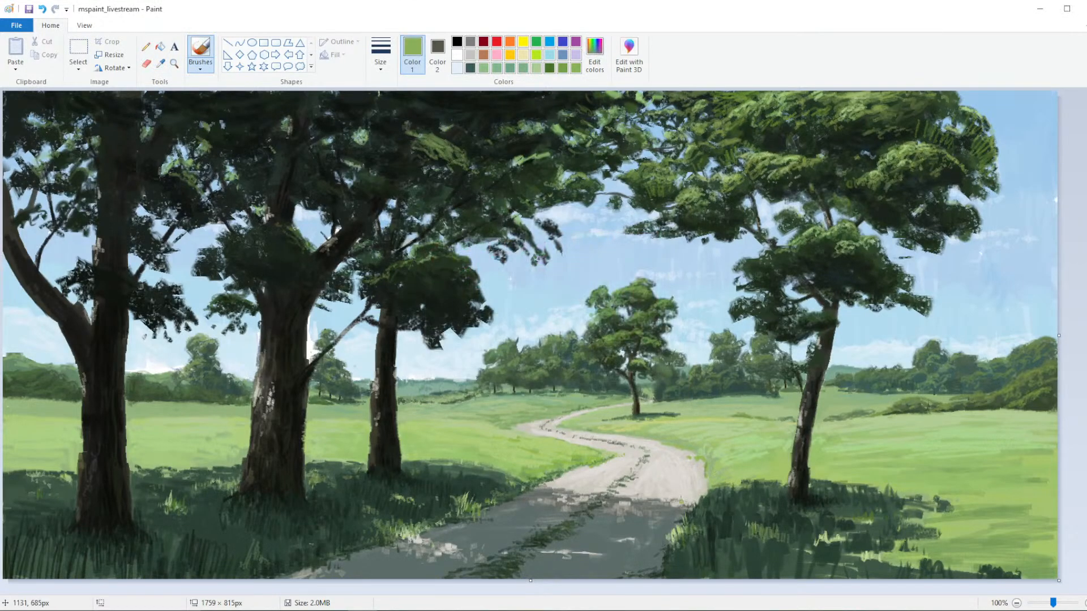
pyautogui.moveTo(712, 487)
pyautogui.mouseDown()
pyautogui.moveTo(697, 479)
pyautogui.moveTo(702, 464)
pyautogui.mouseUp()
# Mute the recent dark green to RGB 88, 119, 66 and paint a low bush left of the first trunk with a different, second-thinnest brush
pyautogui.click(161, 64)
pyautogui.click(649, 345)
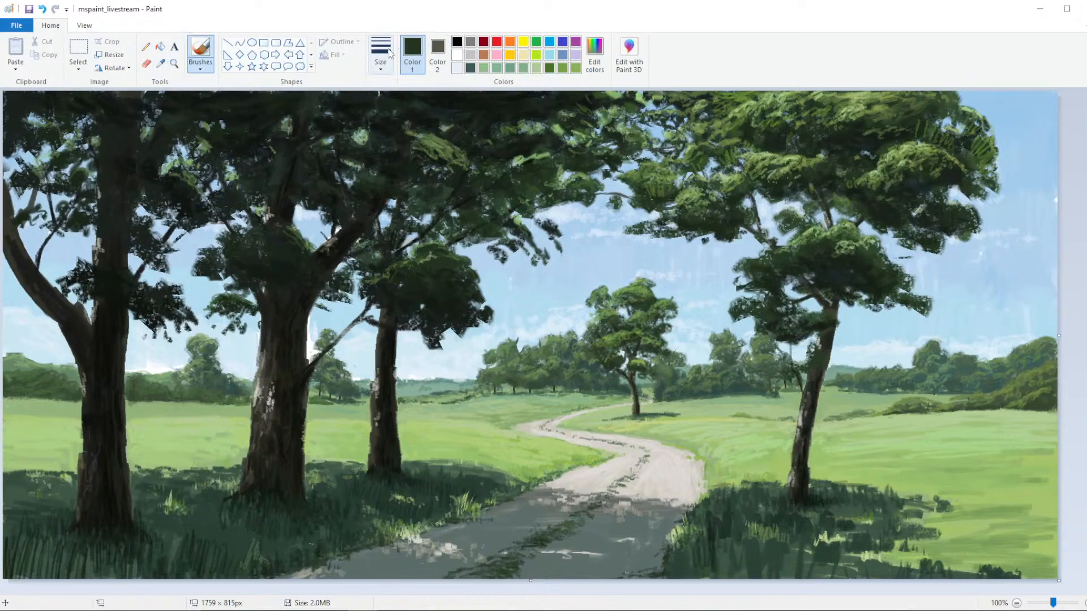
pyautogui.click(562, 68)
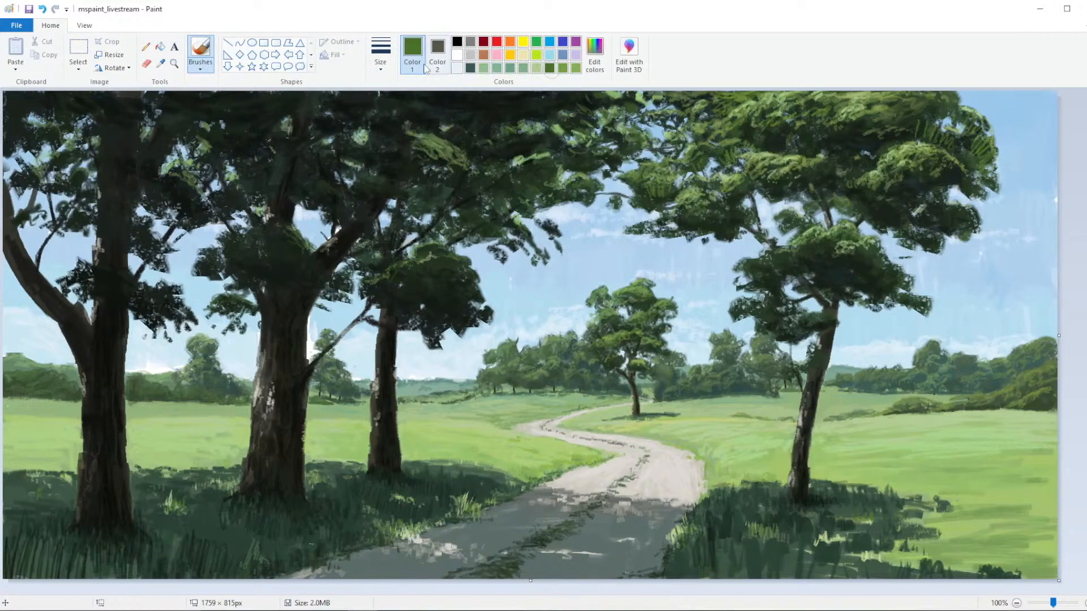
pyautogui.click(200, 67)
pyautogui.click(159, 116)
pyautogui.click(380, 54)
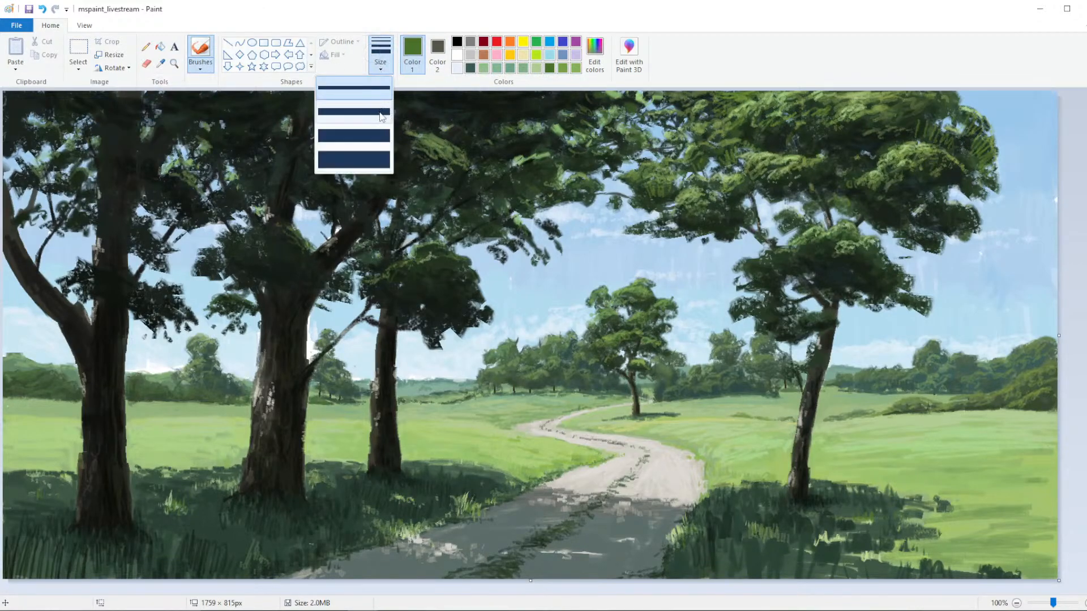
pyautogui.click(379, 118)
pyautogui.click(595, 56)
pyautogui.click(585, 310)
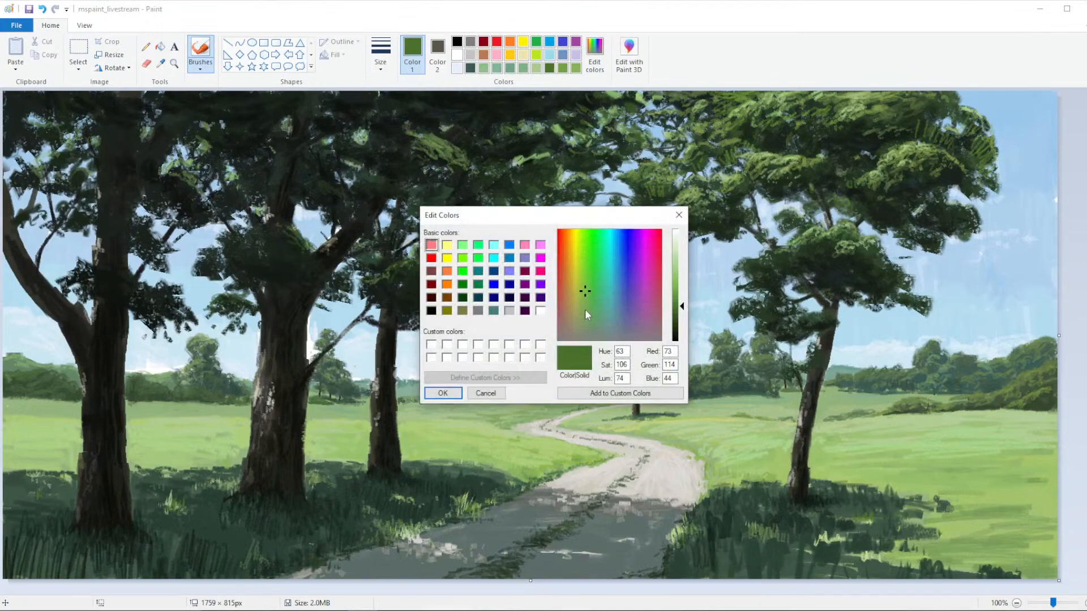
pyautogui.click(676, 300)
pyautogui.click(442, 393)
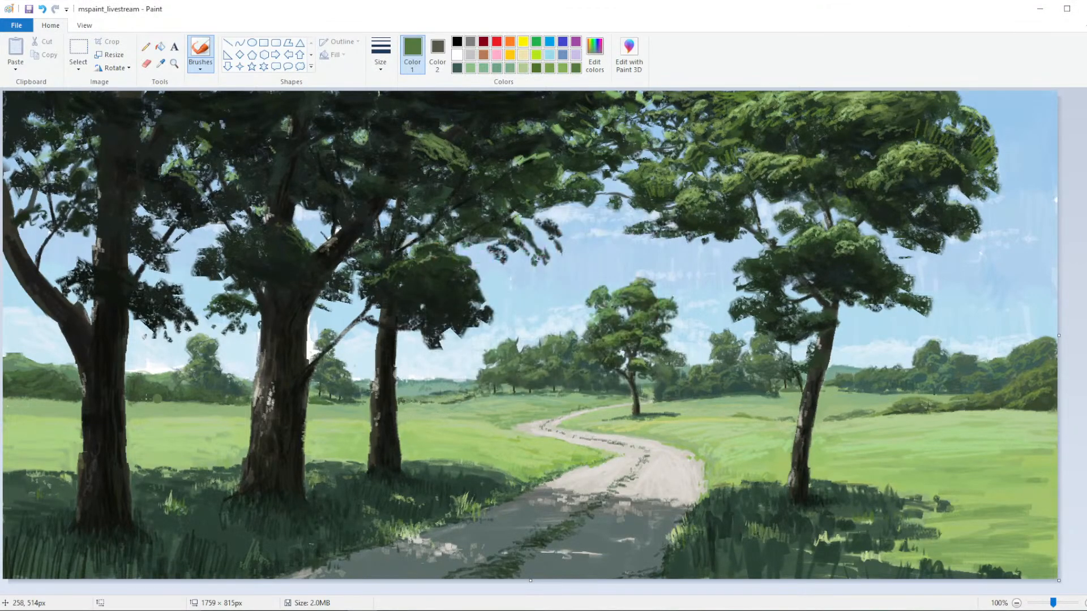
pyautogui.moveTo(20, 413)
pyautogui.mouseDown()
pyautogui.moveTo(6, 413)
pyautogui.moveTo(61, 415)
pyautogui.moveTo(5, 400)
pyautogui.moveTo(71, 417)
pyautogui.moveTo(12, 419)
pyautogui.moveTo(82, 419)
pyautogui.mouseUp()
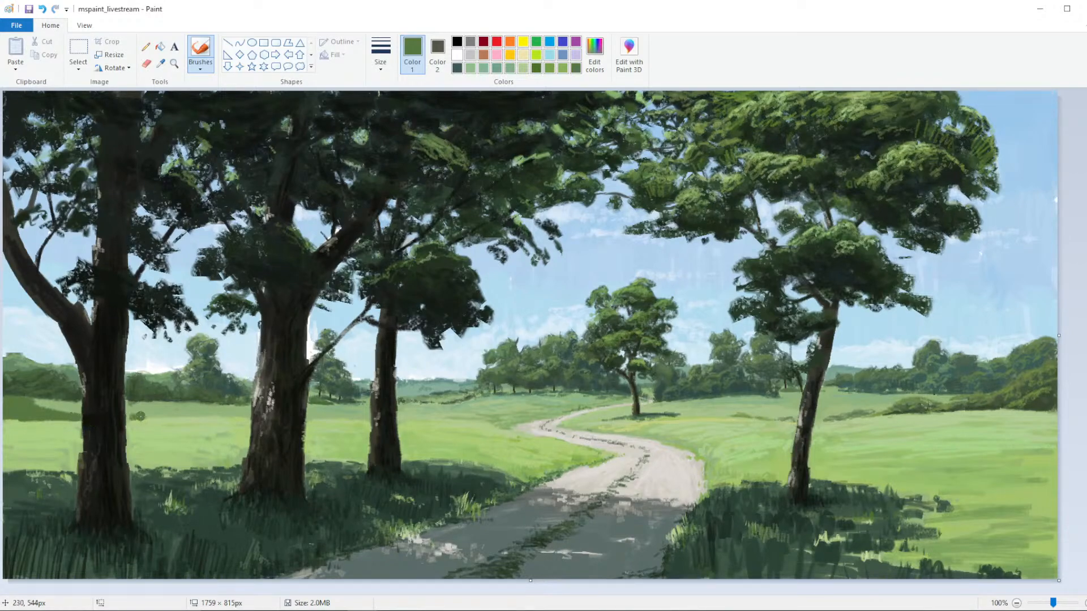
# Darken the green to RGB 72, 89, 57 and paint shadows into the low bush left of the first trunk
pyautogui.click(381, 53)
pyautogui.click(386, 110)
pyautogui.click(594, 54)
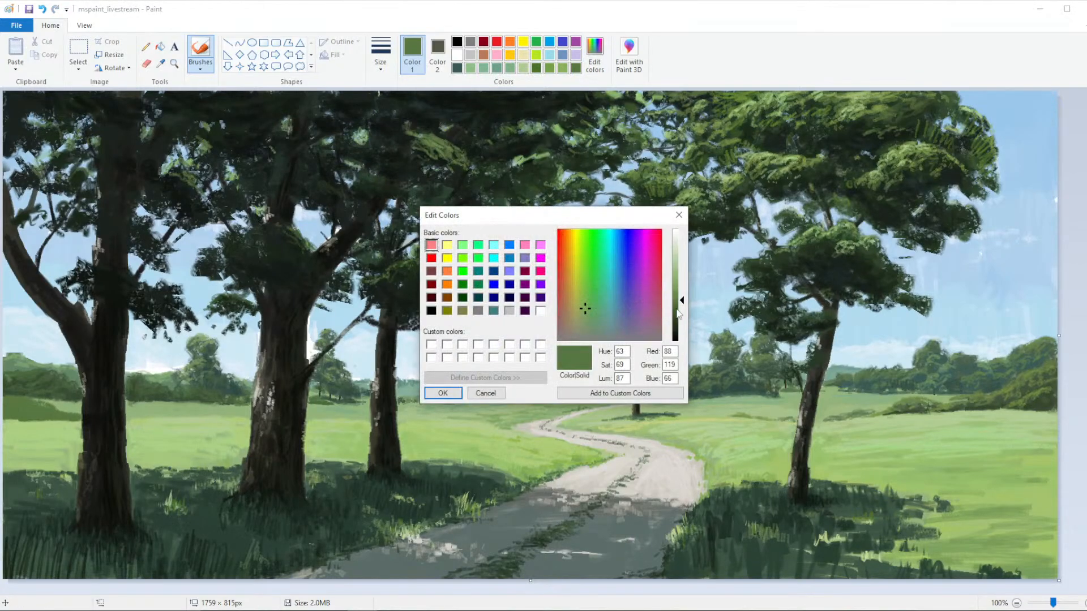
pyautogui.click(442, 392)
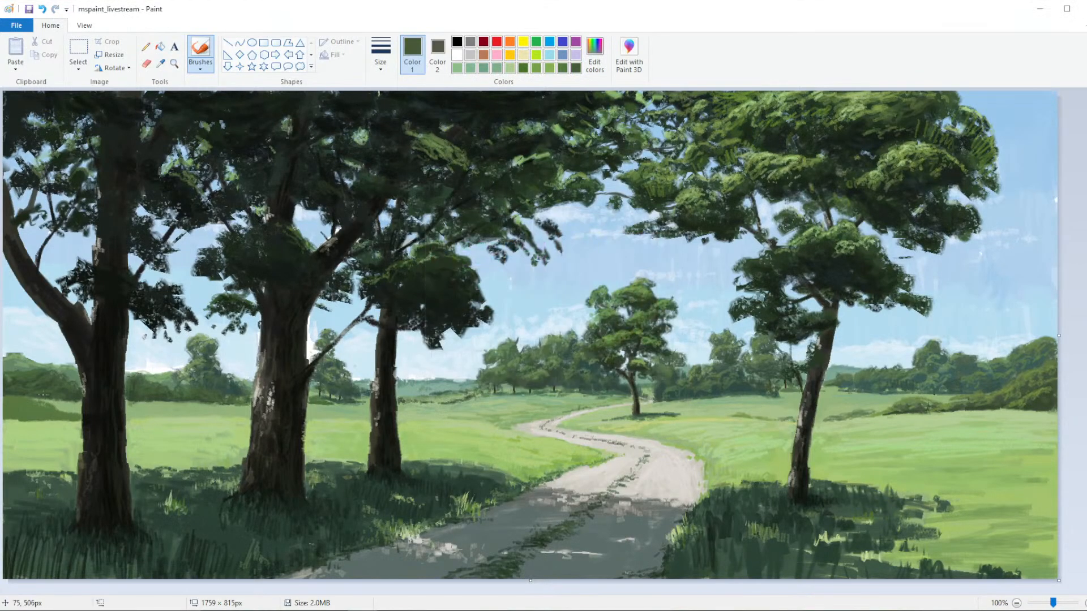
pyautogui.moveTo(16, 414); pyautogui.dragTo(71, 419)
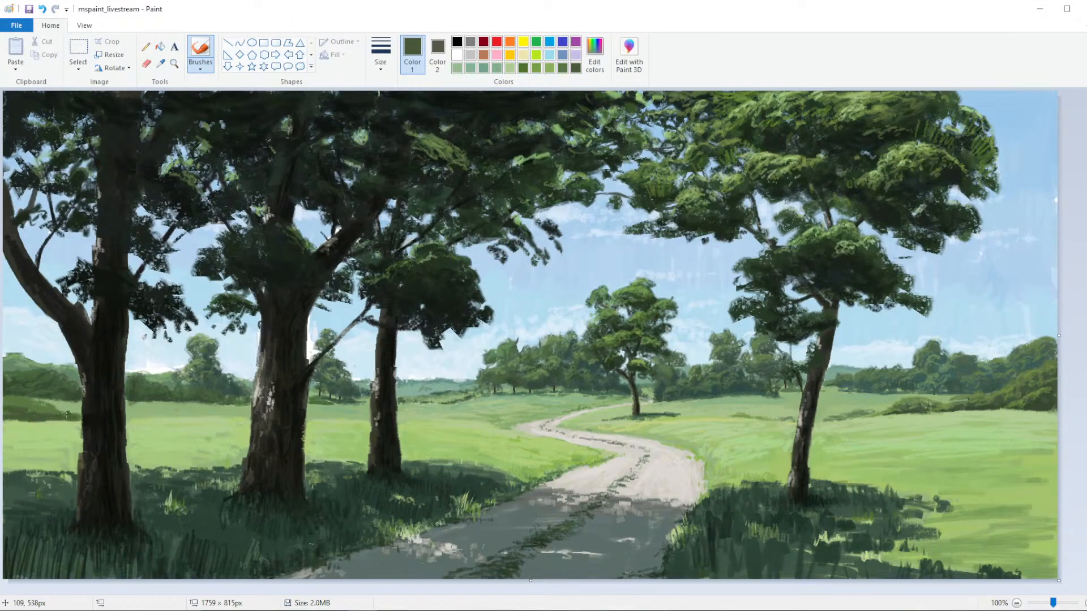
# Switch to the thickest brush, lighten the colour to a mid green and dab foliage highlights onto the bush left of the first trunk
pyautogui.click(381, 53)
pyautogui.click(354, 160)
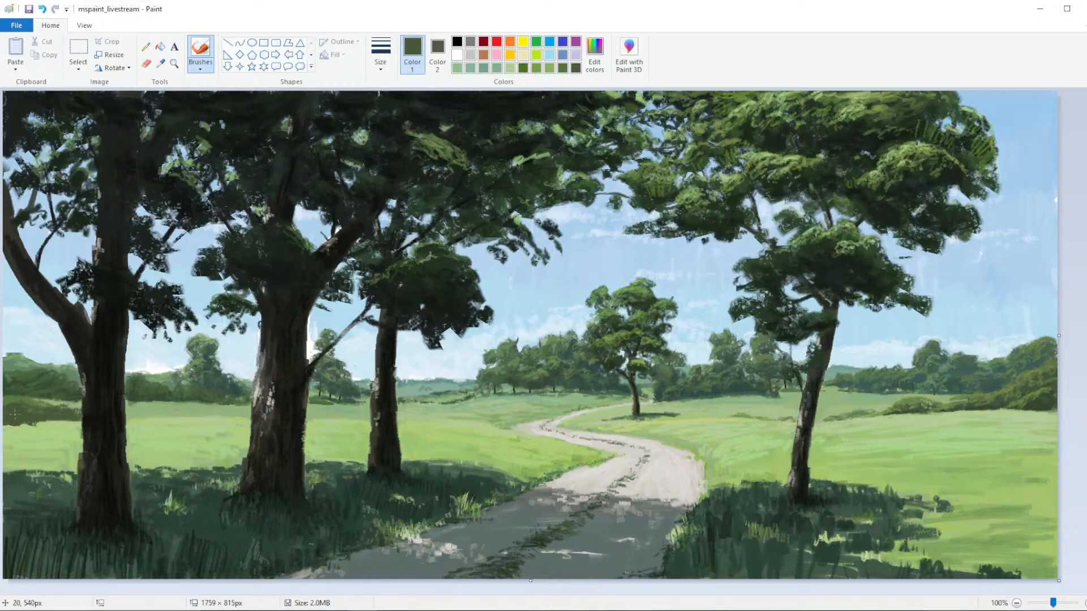
pyautogui.click(594, 57)
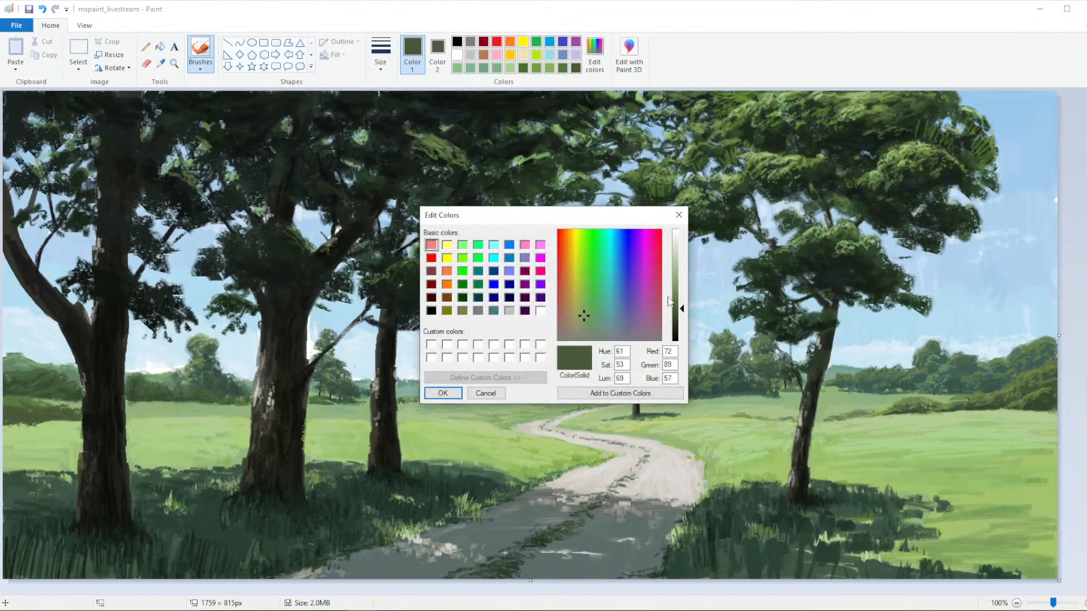
pyautogui.moveTo(670, 301); pyautogui.dragTo(675, 288)
pyautogui.click(443, 393)
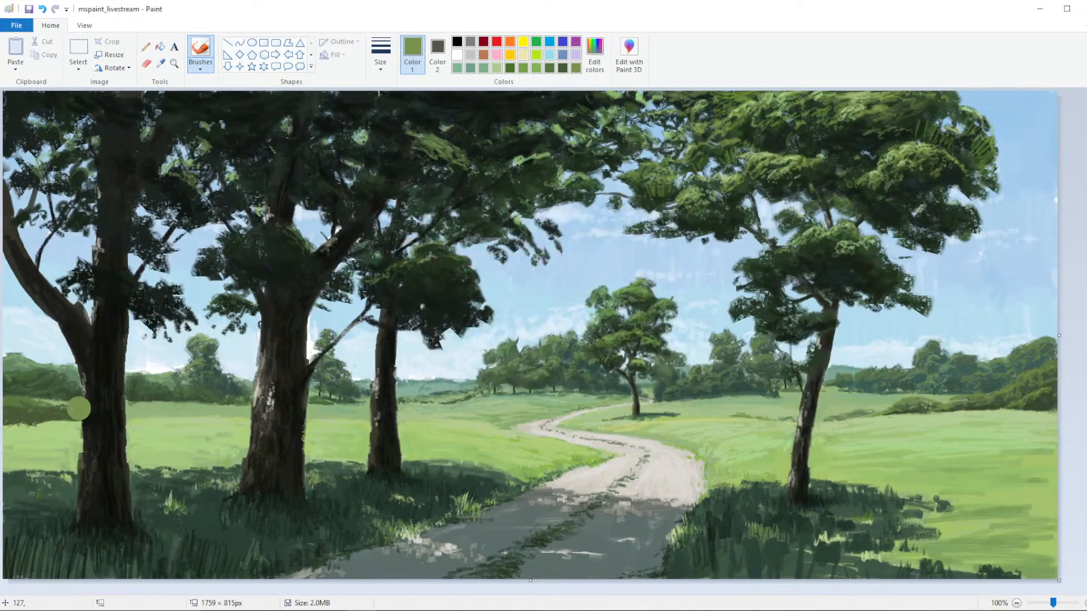
pyautogui.moveTo(79, 408)
pyautogui.mouseDown()
pyautogui.moveTo(14, 403)
pyautogui.moveTo(46, 411)
pyautogui.mouseUp()
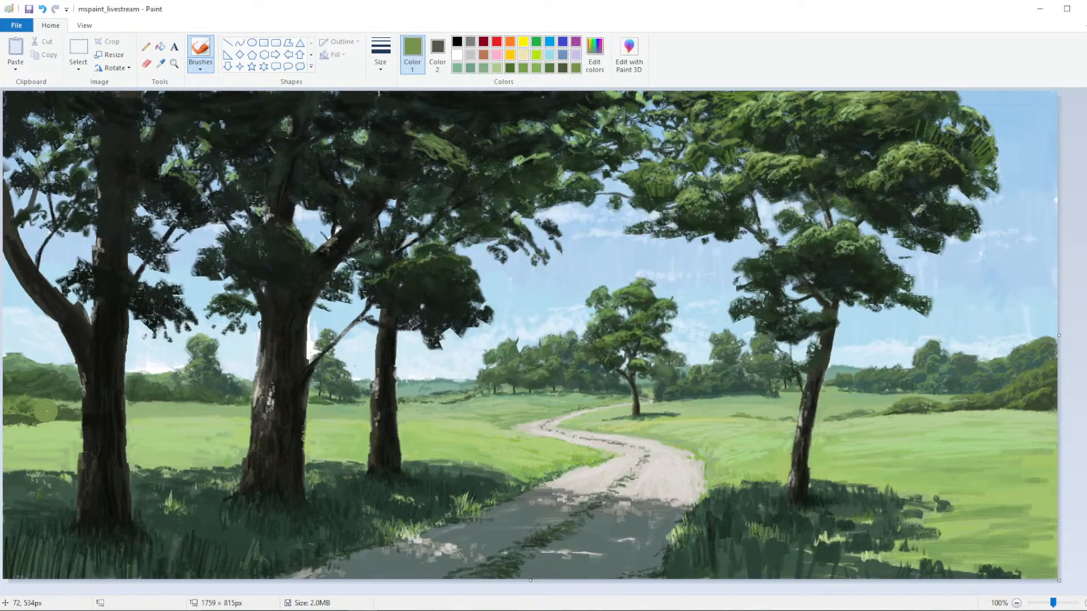
# Sample the dark green of the far-right bushes and paint a small low bush in the meadow right of the third trunk with the second-thinnest brush
pyautogui.click(381, 55)
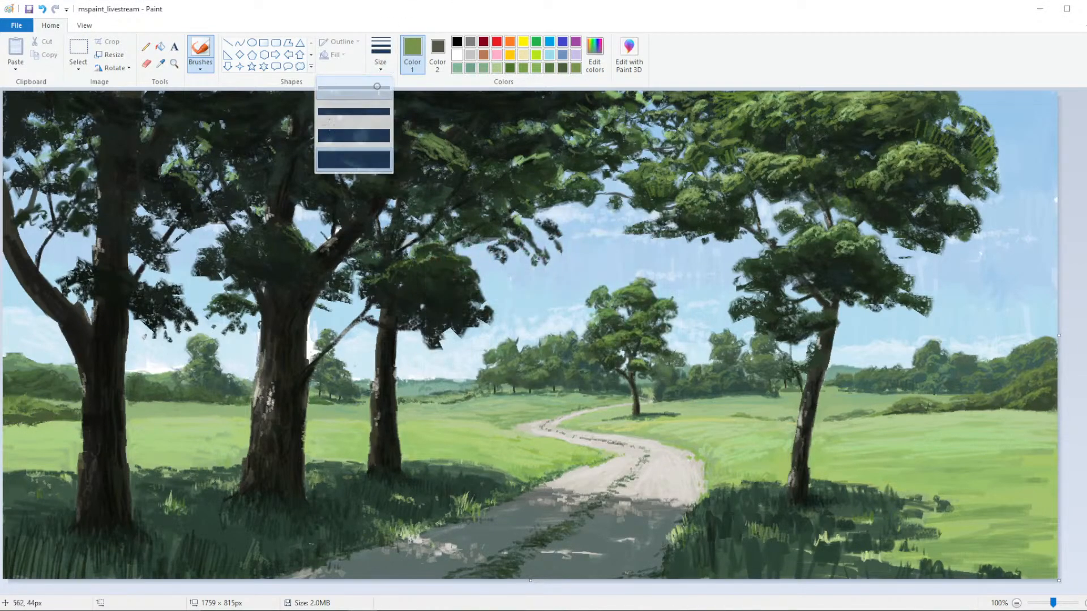
pyautogui.click(324, 118)
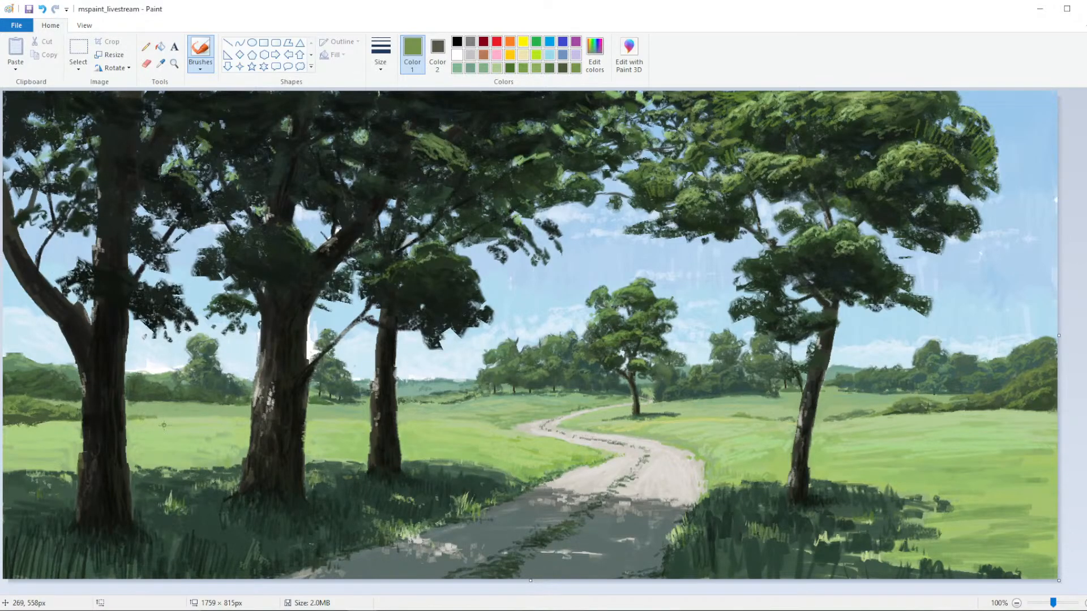
pyautogui.scroll(-1, 441, 254)
pyautogui.scroll(1, 441, 253)
pyautogui.click(161, 63)
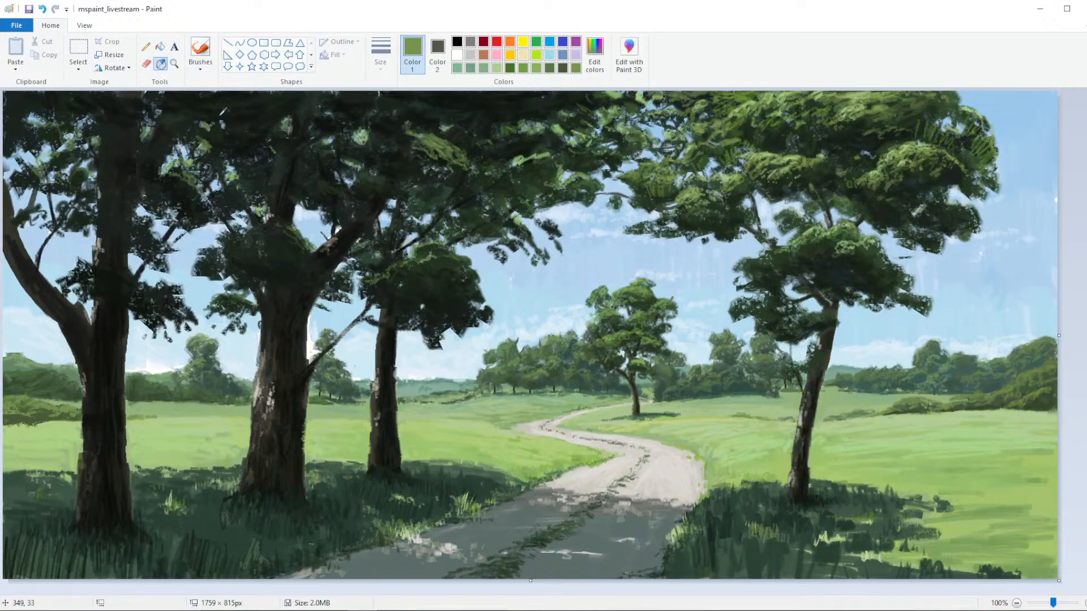
pyautogui.click(1038, 406)
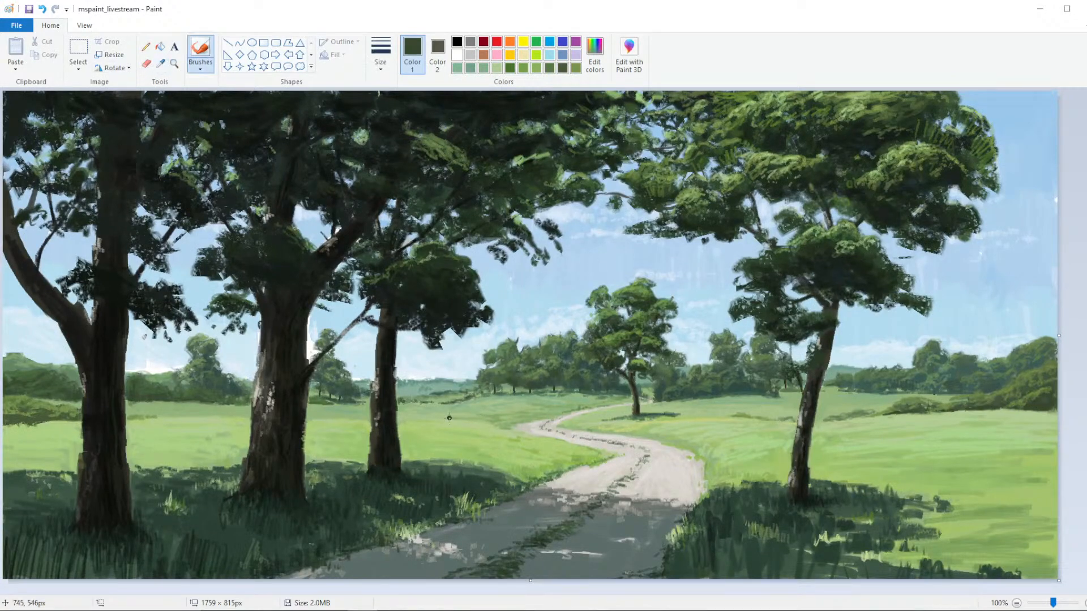
pyautogui.moveTo(453, 419)
pyautogui.mouseDown()
pyautogui.moveTo(421, 419)
pyautogui.moveTo(470, 423)
pyautogui.mouseUp()
pyautogui.hotkey('ctrl', 'z')
pyautogui.hotkey('ctrl', 'z')
# Set the brush colour to RGB 97, 133, 65 and paint lighter foliage onto the small meadow bush right of the third trunk
pyautogui.click(595, 54)
pyautogui.click(675, 299)
pyautogui.click(586, 307)
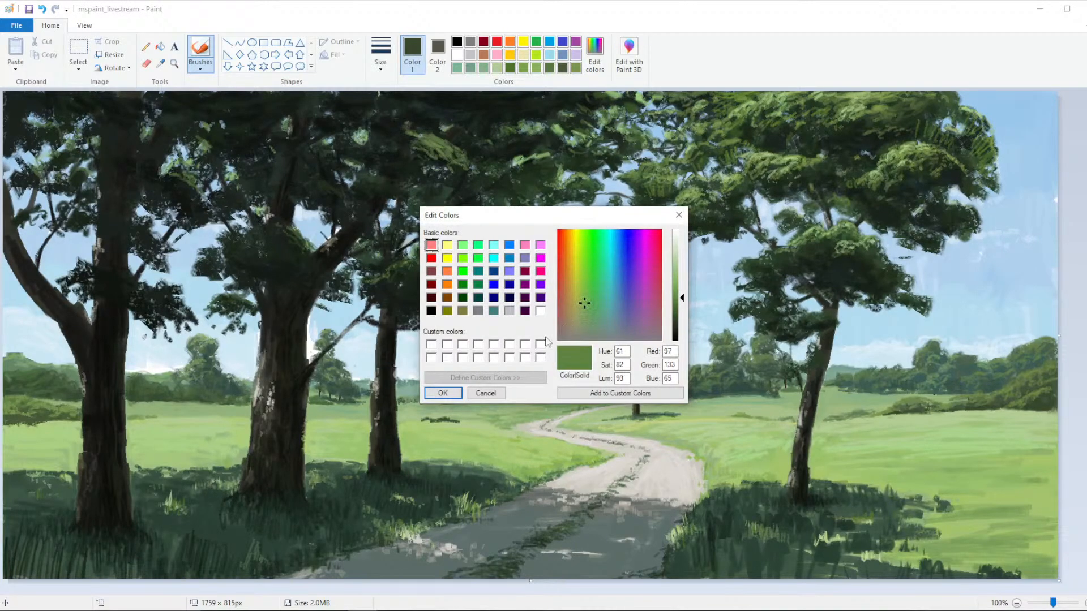
pyautogui.click(450, 393)
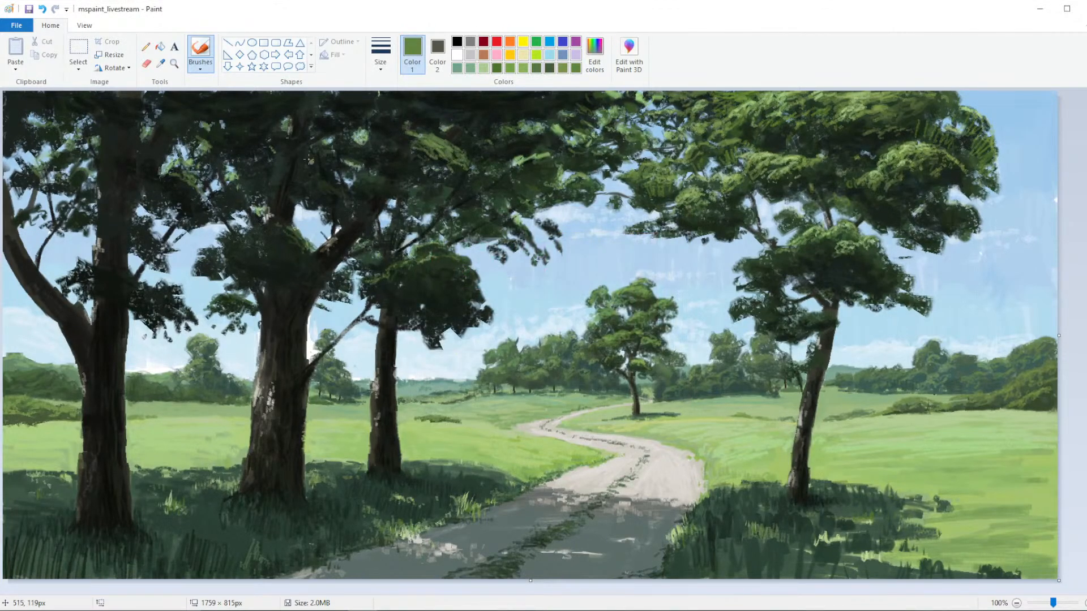
# Sample the light meadow green beside the third trunk and trim the lower edge of the small meadow bush
pyautogui.click(161, 63)
pyautogui.click(394, 409)
pyautogui.moveTo(423, 421); pyautogui.dragTo(460, 422)
pyautogui.hotkey('ctrl', 'z')
pyautogui.moveTo(421, 421)
pyautogui.mouseDown()
pyautogui.moveTo(443, 421)
pyautogui.moveTo(433, 420)
pyautogui.mouseUp()
pyautogui.scroll(-1, 613, 447)
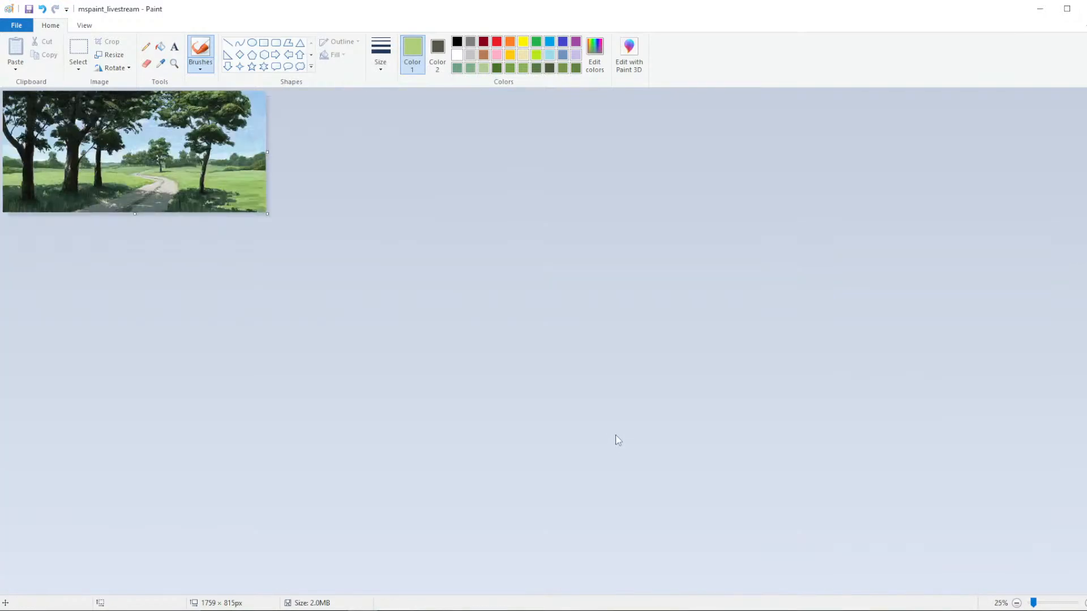
pyautogui.scroll(1, 615, 440)
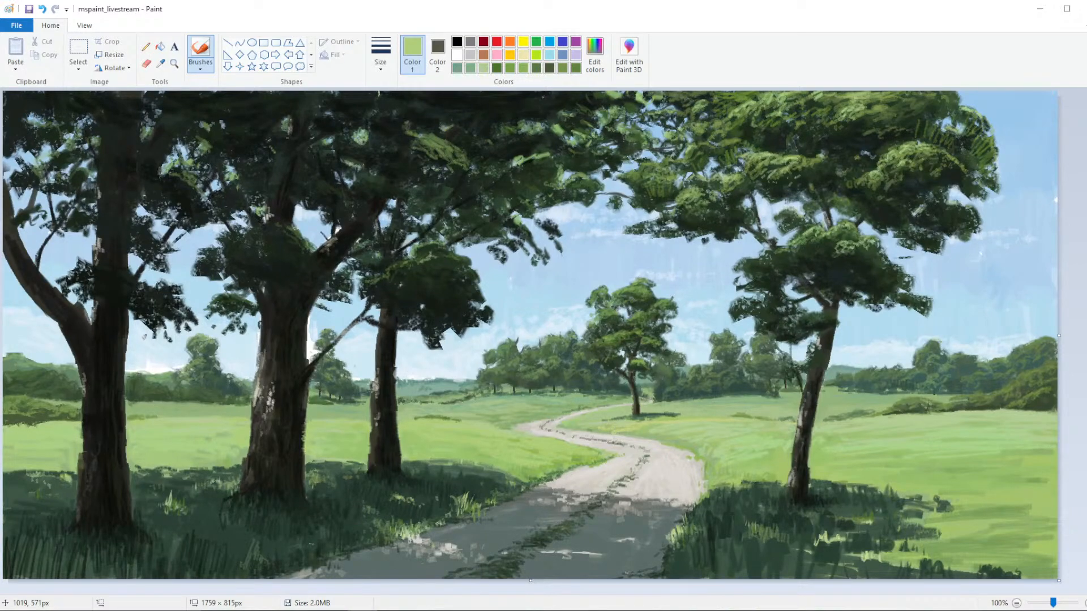
# Sample the hazy blue-green of the distant hills right of the third trunk, darken it and touch up the far hills
pyautogui.click(160, 63)
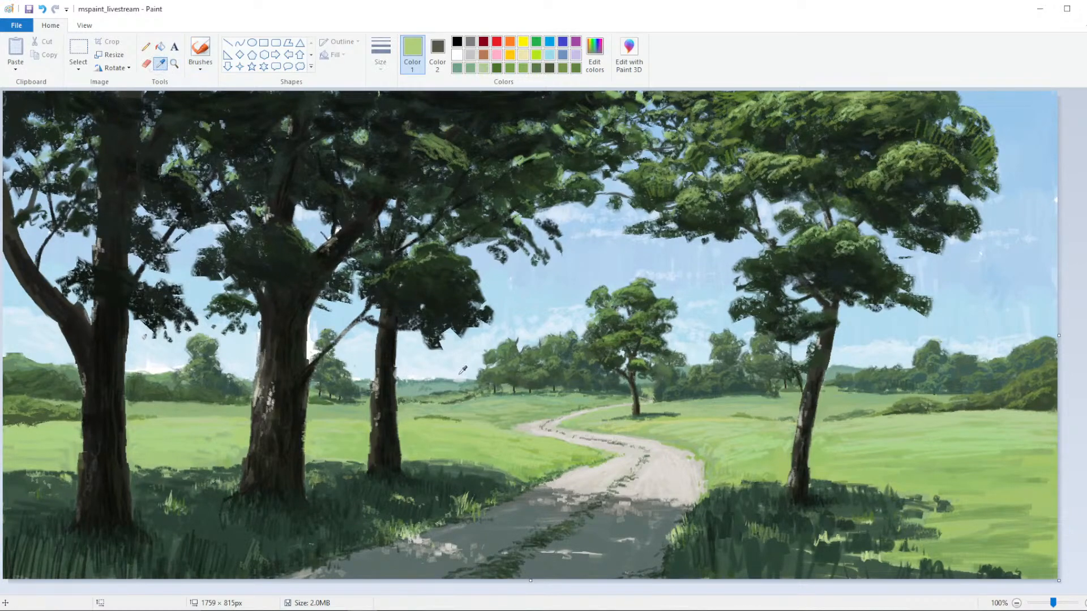
pyautogui.click(454, 376)
pyautogui.click(595, 54)
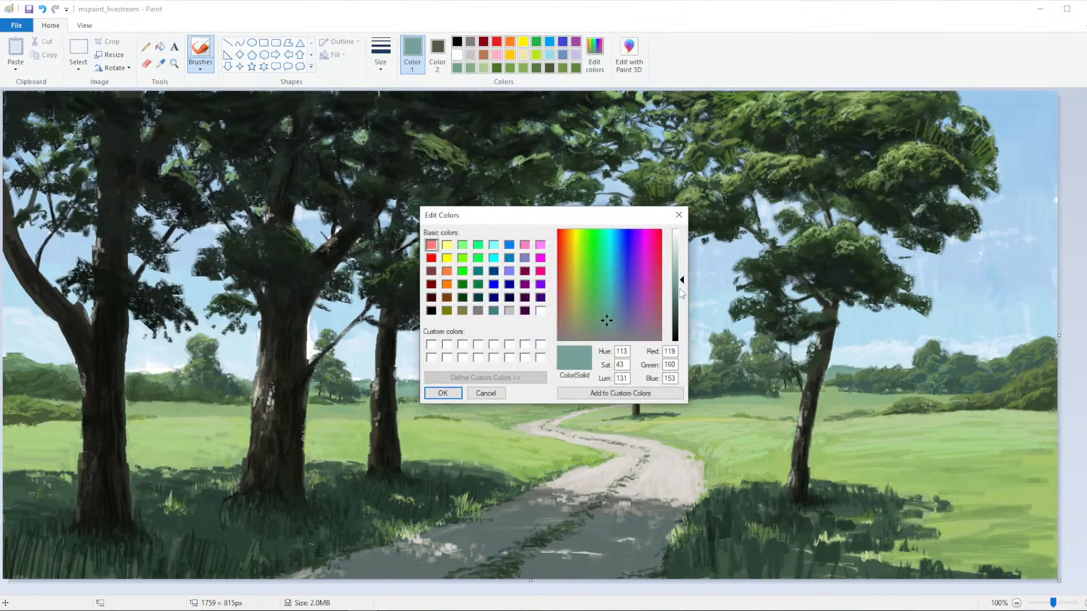
pyautogui.click(680, 289)
pyautogui.press('Return')
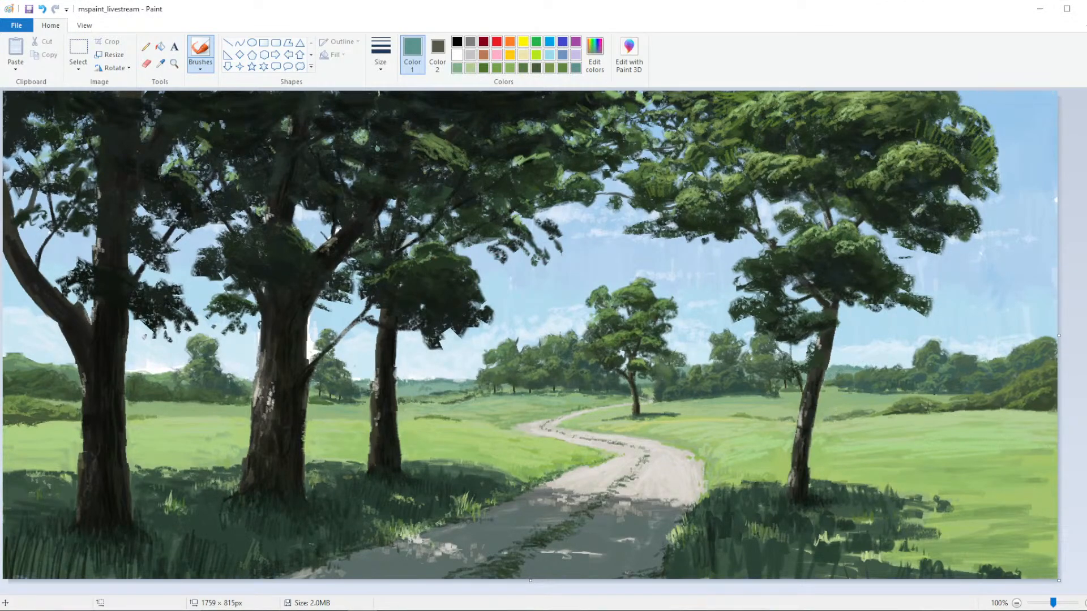
# Sample the near-black green of the second tree's canopy and paint a small bare branch on the left side of the right tree's trunk
pyautogui.click(161, 62)
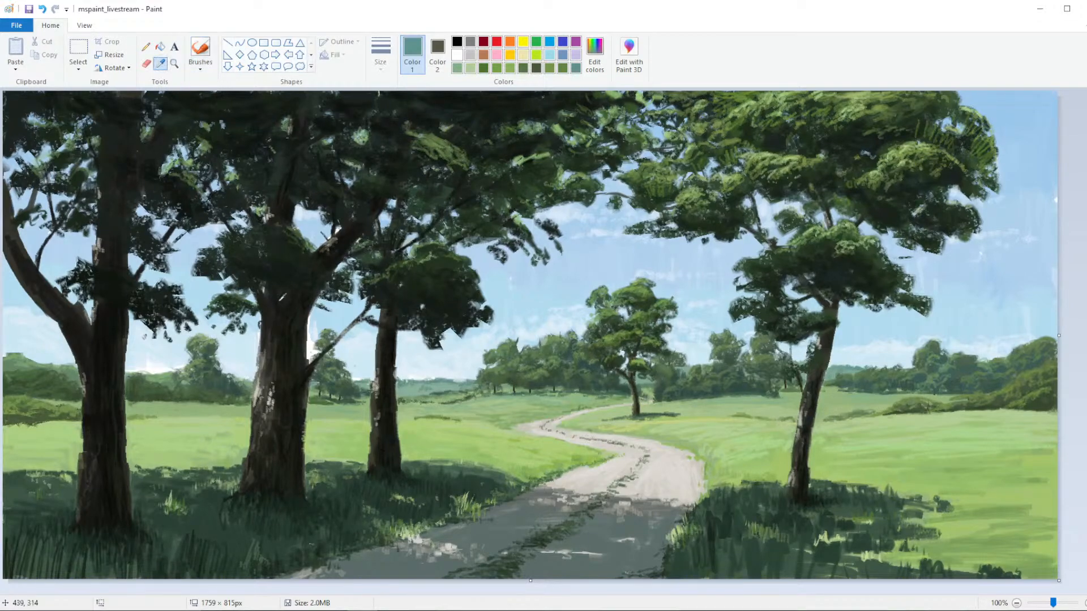
pyautogui.click(268, 159)
pyautogui.moveTo(801, 374)
pyautogui.mouseDown()
pyautogui.moveTo(805, 394)
pyautogui.moveTo(794, 345)
pyautogui.moveTo(776, 338)
pyautogui.moveTo(787, 367)
pyautogui.mouseUp()
# Sample the dark foliage green of the right tree and dab leaves along the lower edges of its left foliage clusters
pyautogui.click(161, 62)
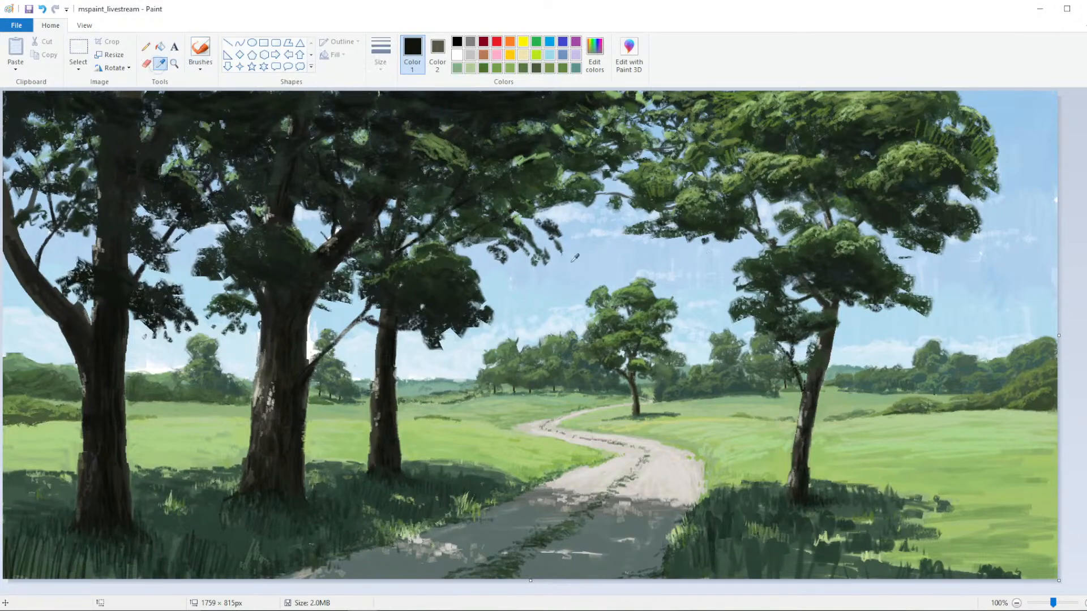
pyautogui.click(748, 326)
pyautogui.moveTo(743, 328)
pyautogui.mouseDown()
pyautogui.moveTo(756, 337)
pyautogui.moveTo(735, 320)
pyautogui.mouseUp()
pyautogui.moveTo(685, 236)
pyautogui.mouseDown()
pyautogui.moveTo(695, 248)
pyautogui.moveTo(685, 249)
pyautogui.moveTo(706, 235)
pyautogui.moveTo(724, 249)
pyautogui.moveTo(671, 241)
pyautogui.moveTo(711, 238)
pyautogui.mouseUp()
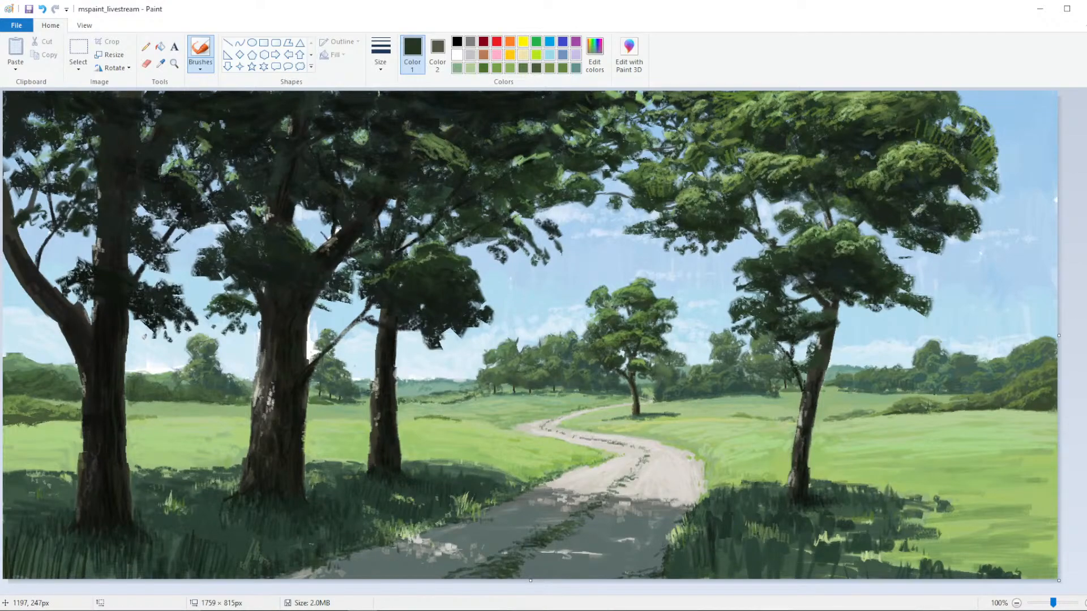
pyautogui.moveTo(852, 214); pyautogui.dragTo(859, 217)
# Sample the dark foliage of the third tree, paint branches and shadows into the right tree's canopy and undo the last stroke
pyautogui.click(162, 63)
pyautogui.click(483, 264)
pyautogui.moveTo(780, 358); pyautogui.dragTo(768, 335)
pyautogui.moveTo(826, 301)
pyautogui.mouseDown()
pyautogui.moveTo(824, 316)
pyautogui.moveTo(837, 303)
pyautogui.mouseUp()
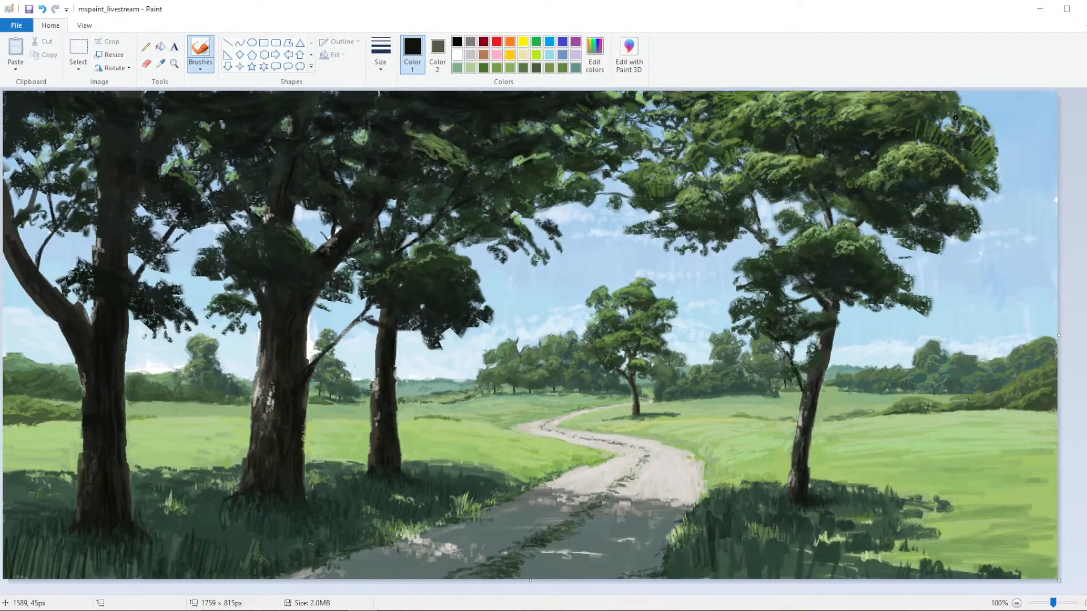
pyautogui.moveTo(936, 199); pyautogui.dragTo(945, 206)
pyautogui.moveTo(911, 241)
pyautogui.mouseDown()
pyautogui.moveTo(883, 252)
pyautogui.moveTo(900, 241)
pyautogui.moveTo(891, 249)
pyautogui.moveTo(885, 233)
pyautogui.moveTo(890, 249)
pyautogui.mouseUp()
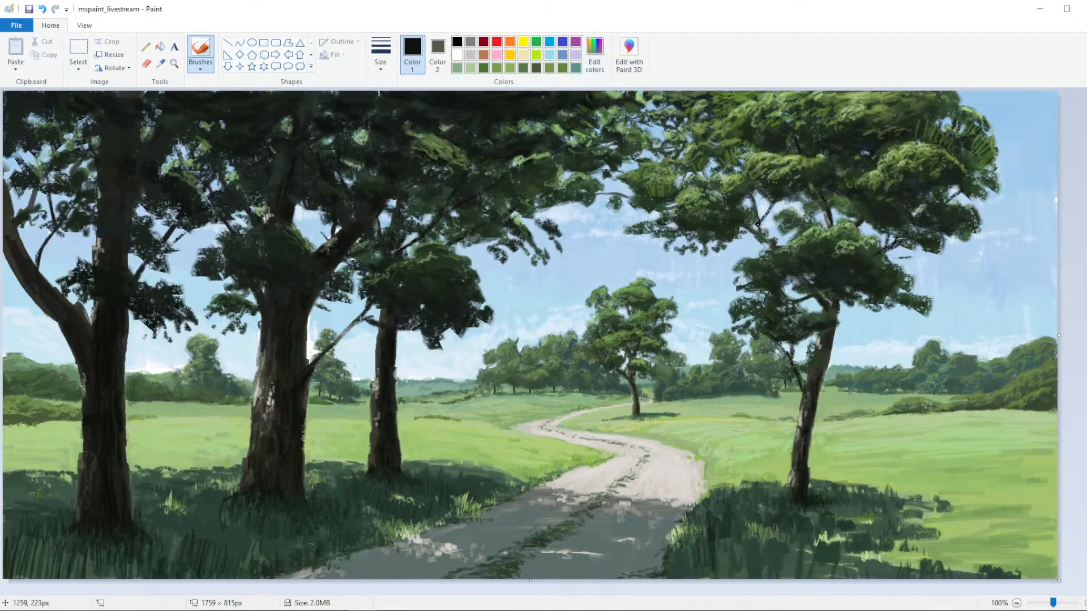
pyautogui.hotkey('ctrl', 'z')
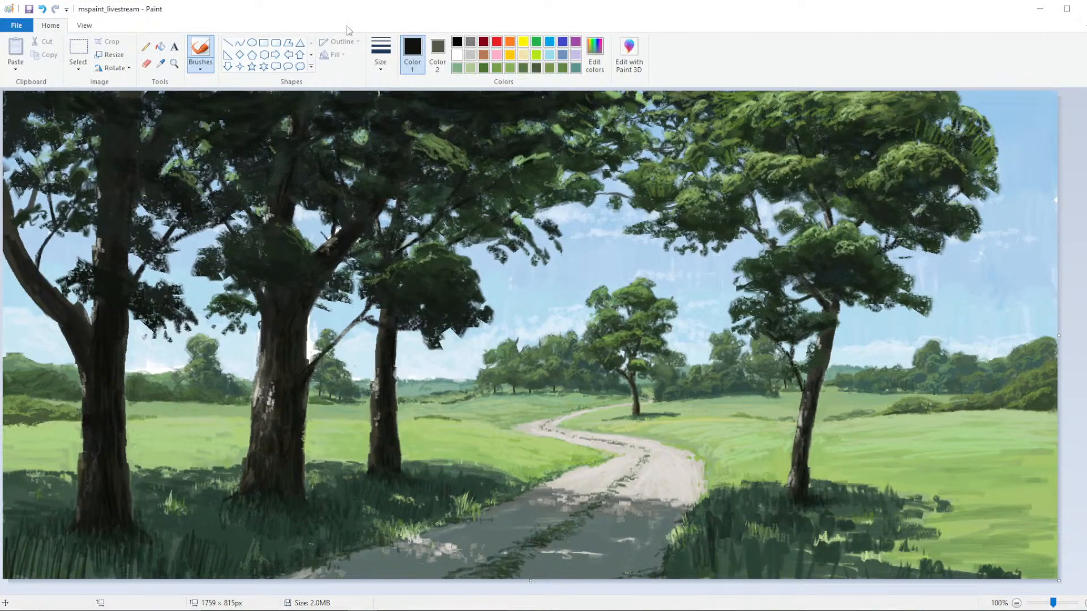
# Switch to the thickest brush, sample the dark bark of the first trunk and paint shade into the left trees
pyautogui.click(380, 54)
pyautogui.click(375, 151)
pyautogui.click(160, 63)
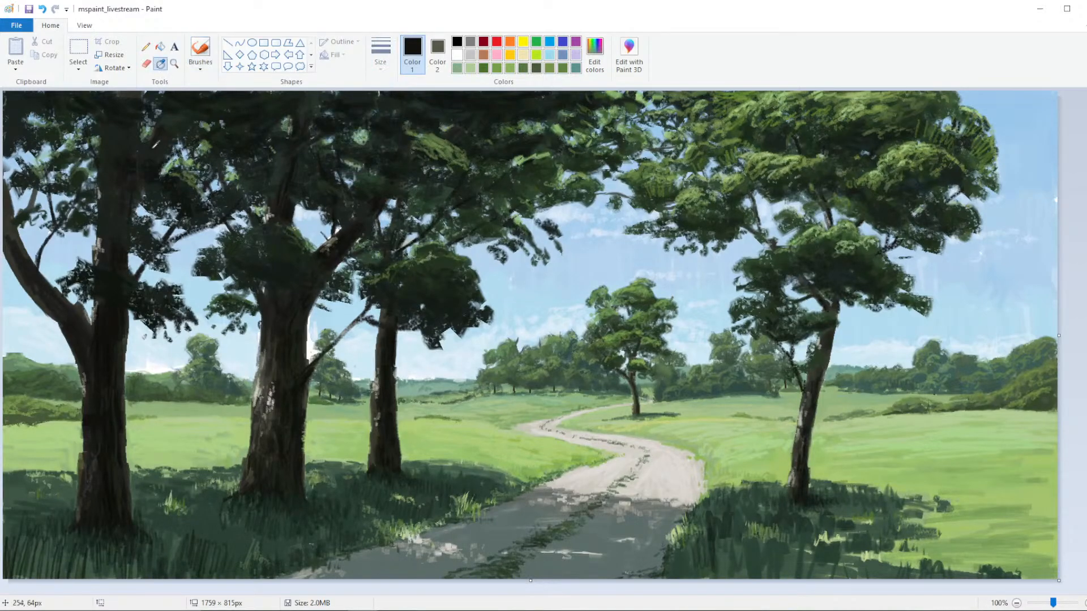
pyautogui.click(98, 414)
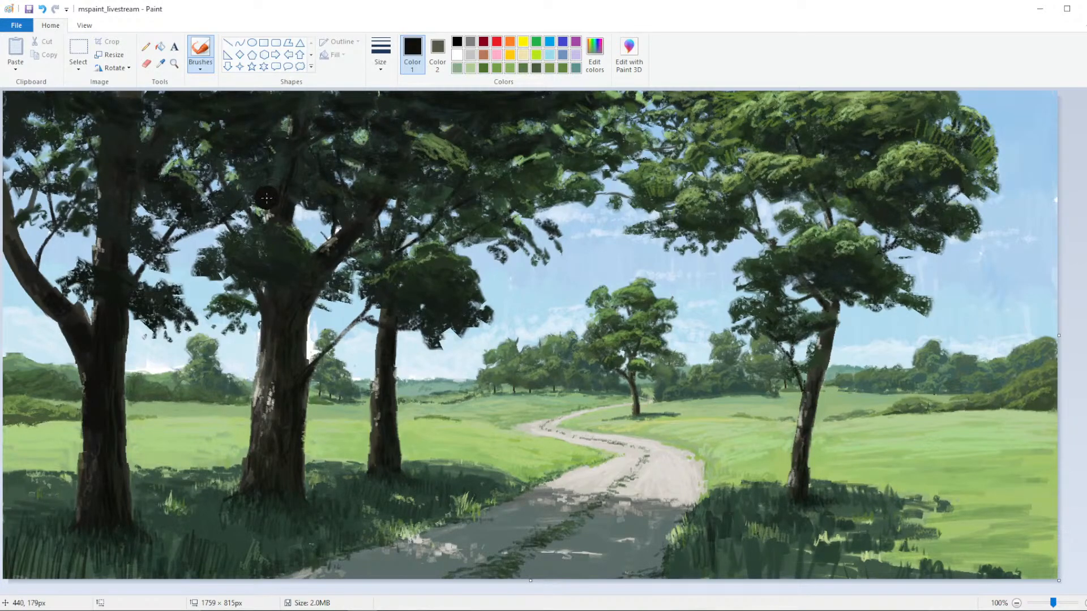
# Switch to the second-thickest brush and shade the fork of the first trunk with the dark bark colour
pyautogui.click(207, 67)
pyautogui.click(381, 57)
pyautogui.click(377, 131)
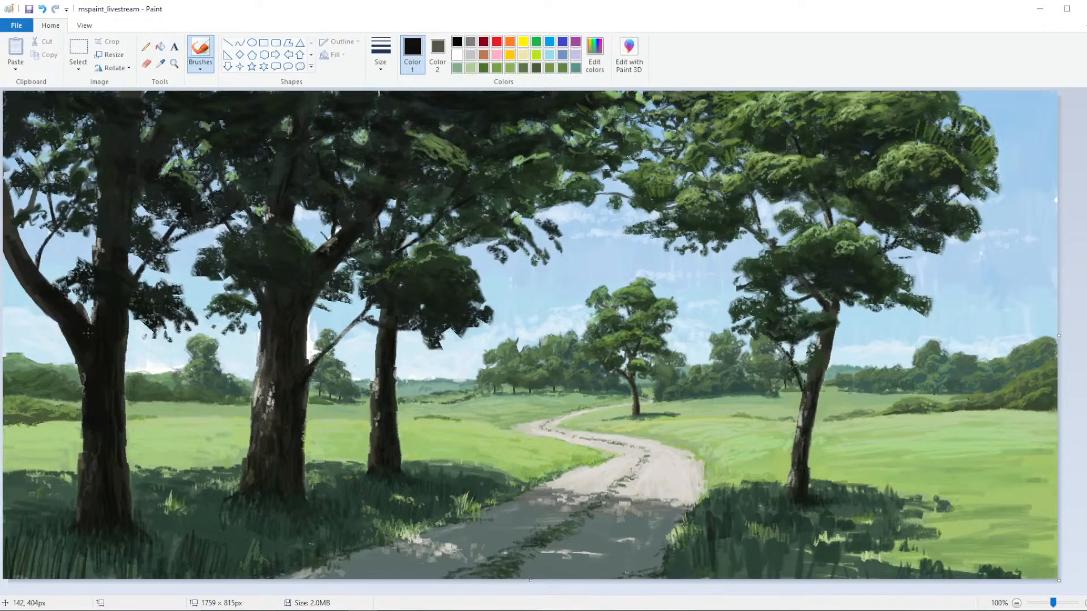
# Switch to the thinnest brush and darken the bark along the first tree's curved left limb
pyautogui.click(381, 57)
pyautogui.click(379, 90)
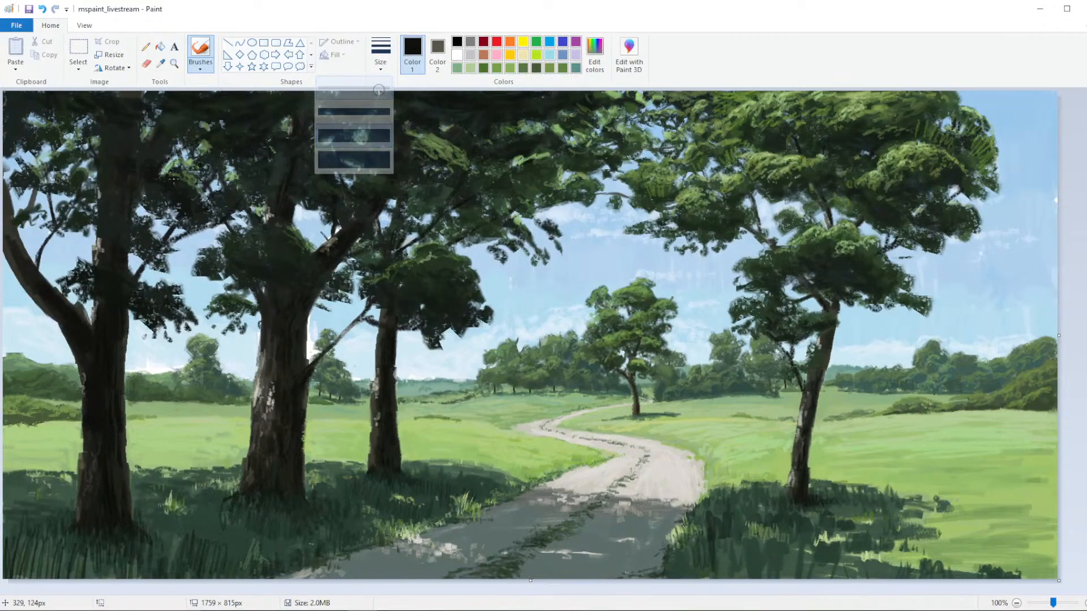
pyautogui.moveTo(9, 238)
pyautogui.mouseDown()
pyautogui.moveTo(12, 266)
pyautogui.moveTo(5, 189)
pyautogui.moveTo(16, 251)
pyautogui.mouseUp()
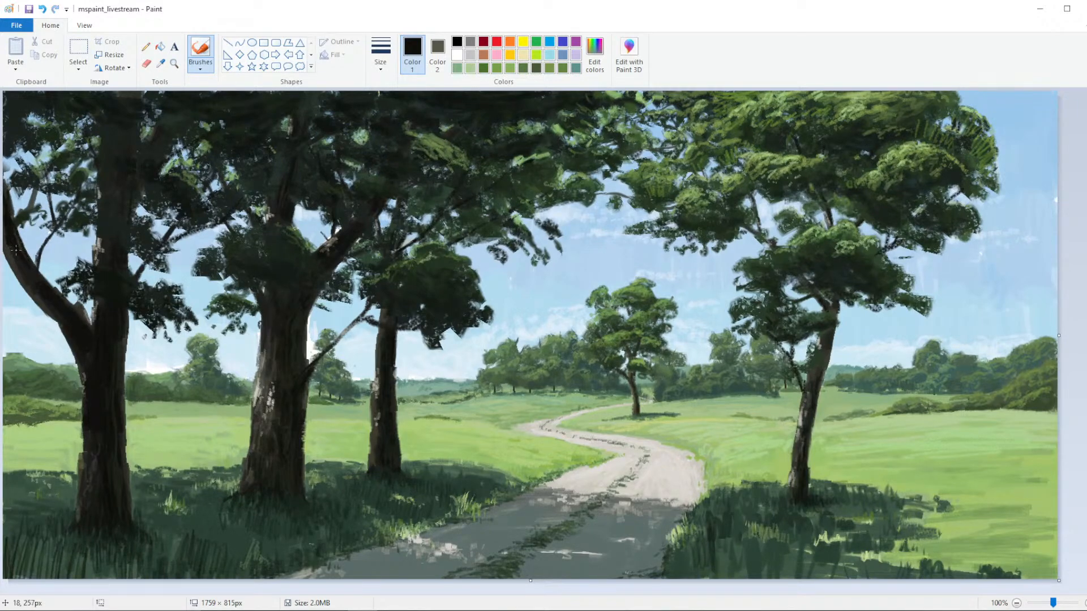
# Sample the bark colour on the first trunk's upper part, tone down the pale patches there and undo the last stroke
pyautogui.click(161, 63)
pyautogui.click(95, 244)
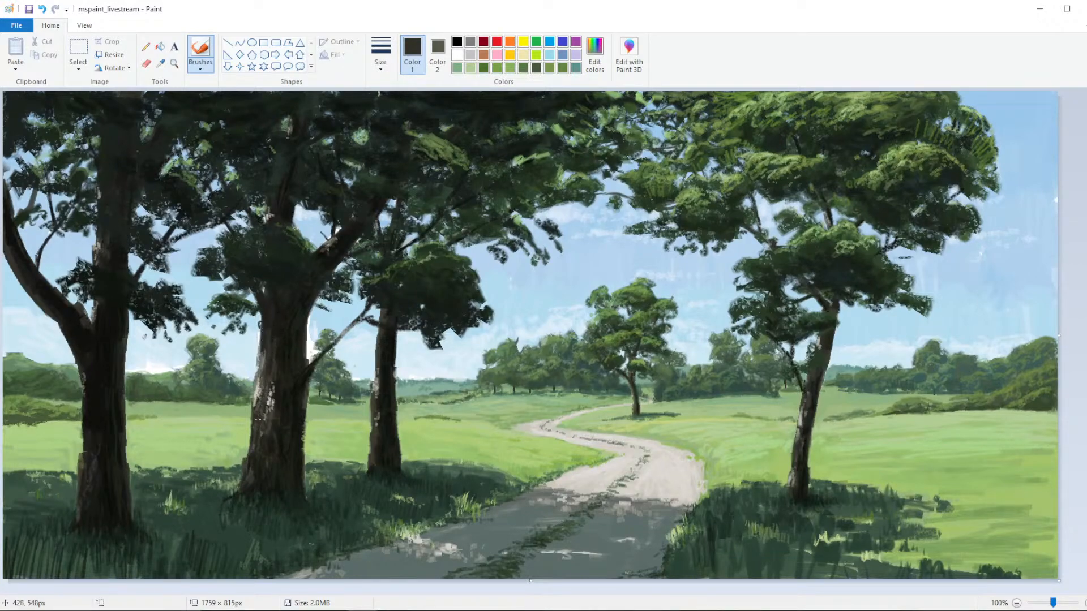
pyautogui.hotkey('ctrl', 'z')
# Sample the dark bark at the second trunk's right side and paint shadow strokes down its pale bark to the base
pyautogui.click(162, 66)
pyautogui.click(301, 387)
pyautogui.moveTo(268, 418); pyautogui.dragTo(265, 437)
pyautogui.moveTo(272, 480); pyautogui.dragTo(305, 508)
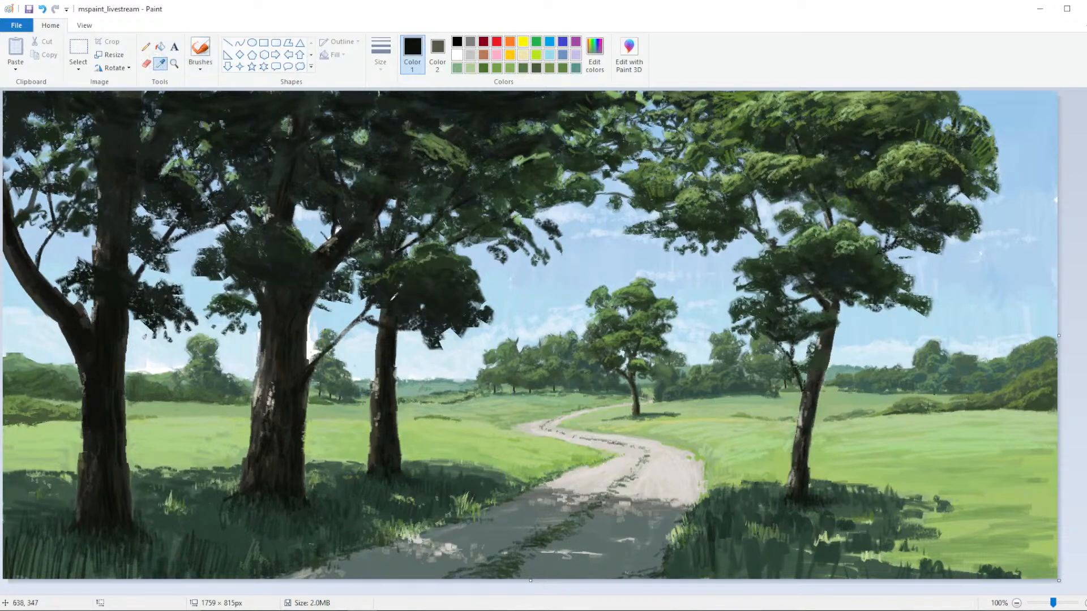
# Adjust the dark foliage green and paint third-tree leaves over the pale branch end, using the thickest brush and the thinnest for the edges
pyautogui.click(594, 53)
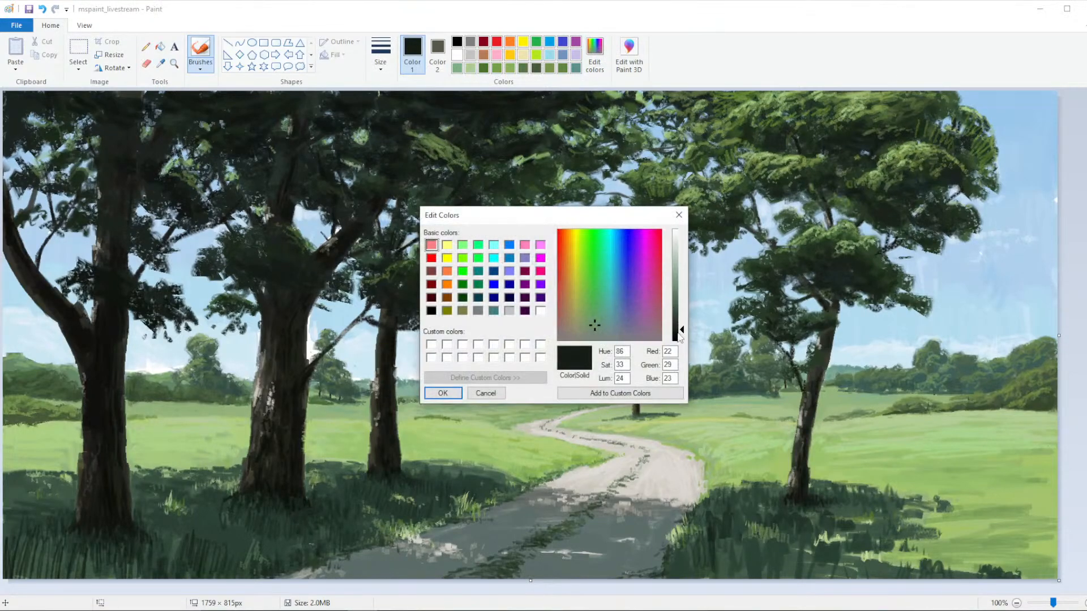
pyautogui.click(445, 391)
pyautogui.click(381, 52)
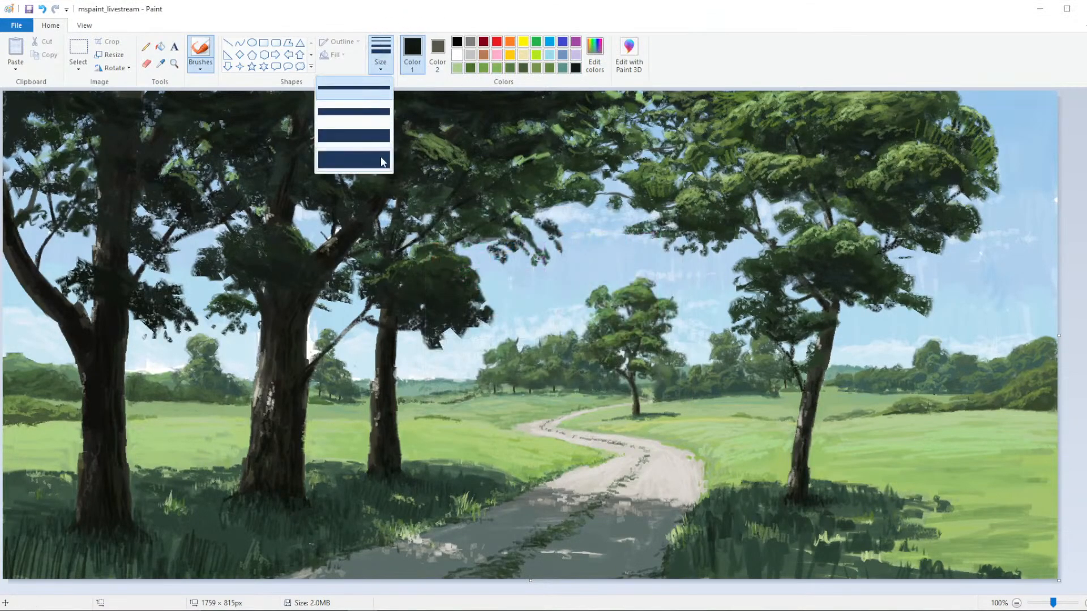
pyautogui.click(380, 157)
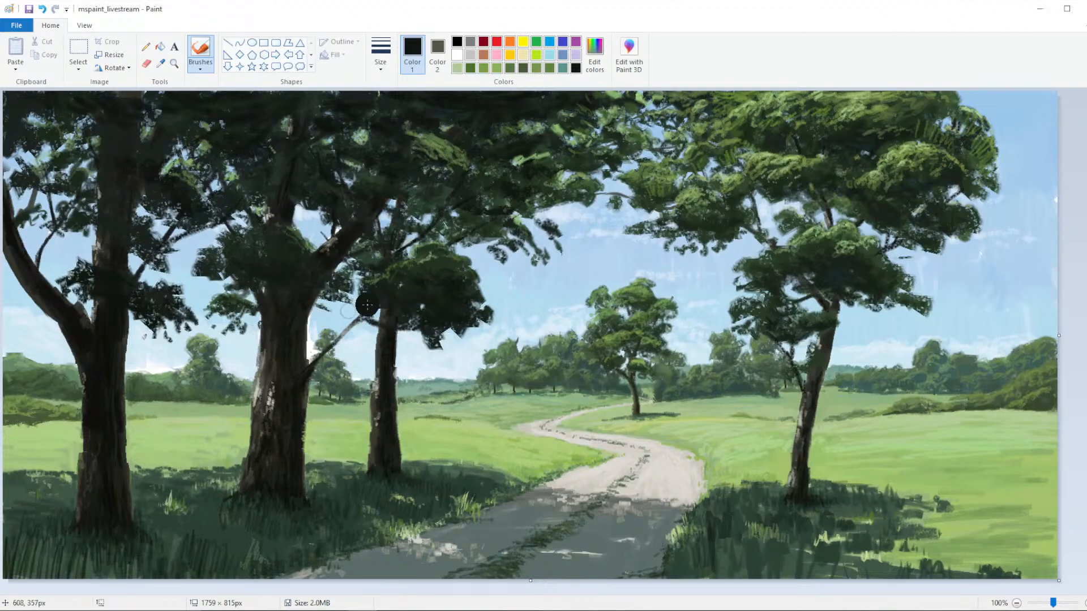
pyautogui.click(381, 54)
pyautogui.click(383, 96)
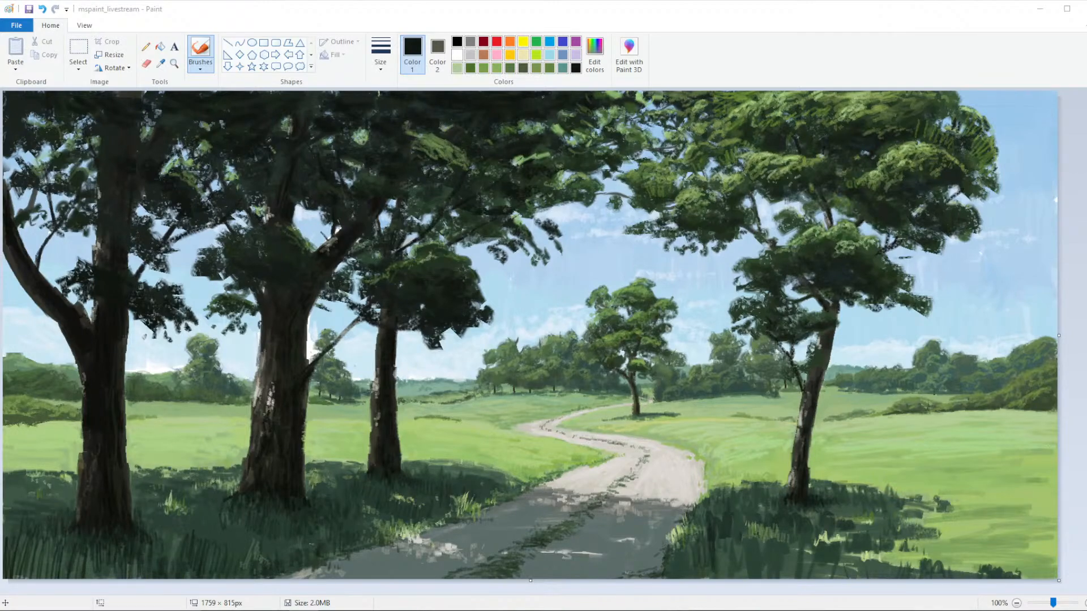
# Sample the dark shade at the right tree's base, lighten it and paint grass tufts along the shadow edge left of the path
pyautogui.click(160, 63)
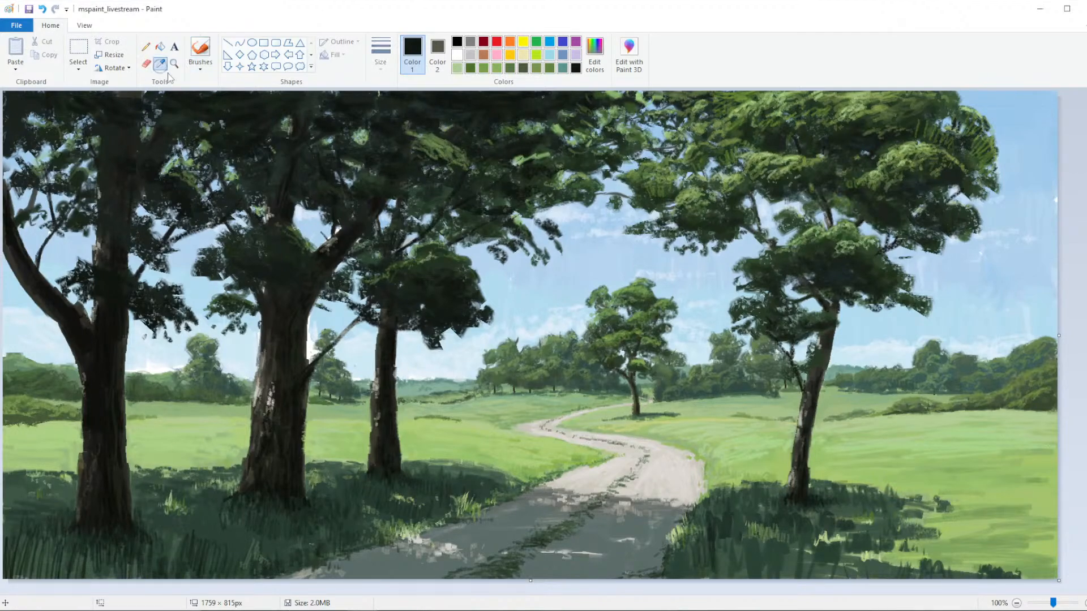
pyautogui.click(804, 504)
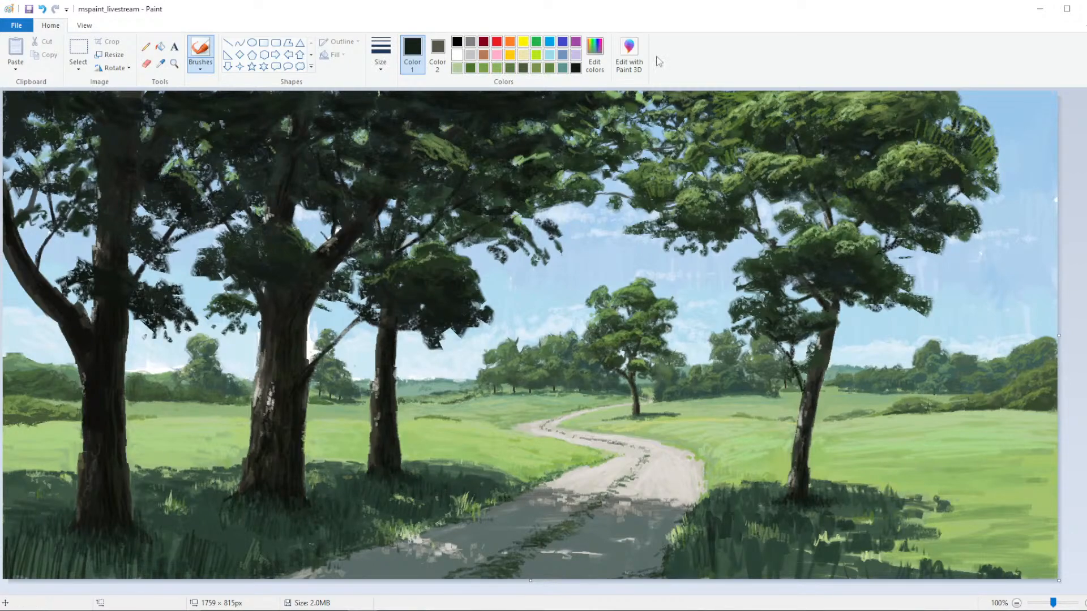
pyautogui.click(595, 54)
pyautogui.click(675, 324)
pyautogui.click(444, 391)
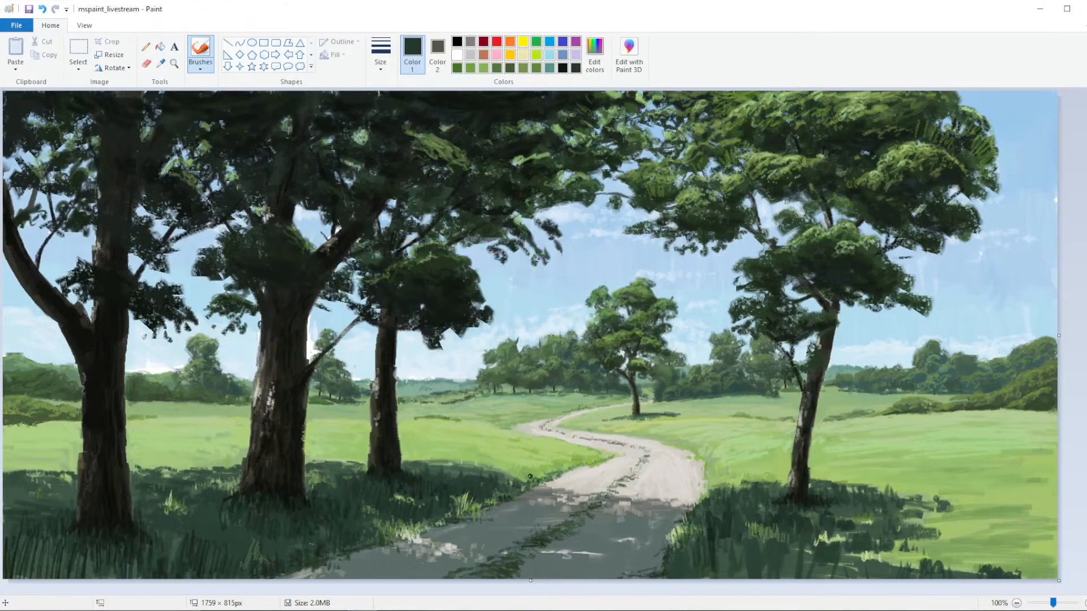
# Lighten the colour to a muted mid green and paint grass blades in the sunlit meadow just left of the path
pyautogui.click(594, 54)
pyautogui.click(677, 305)
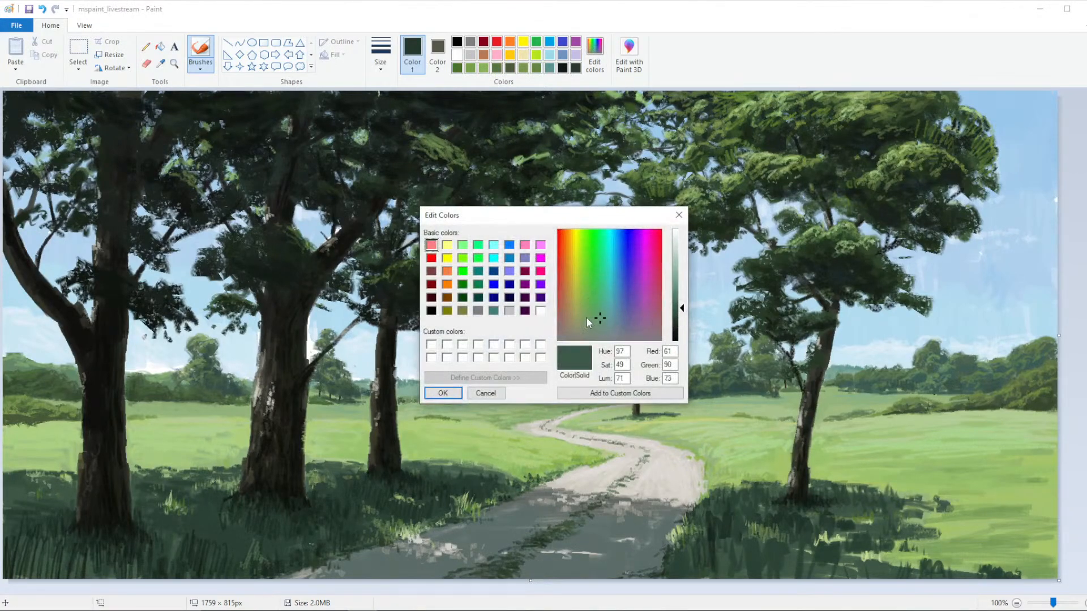
pyautogui.click(677, 299)
pyautogui.click(442, 393)
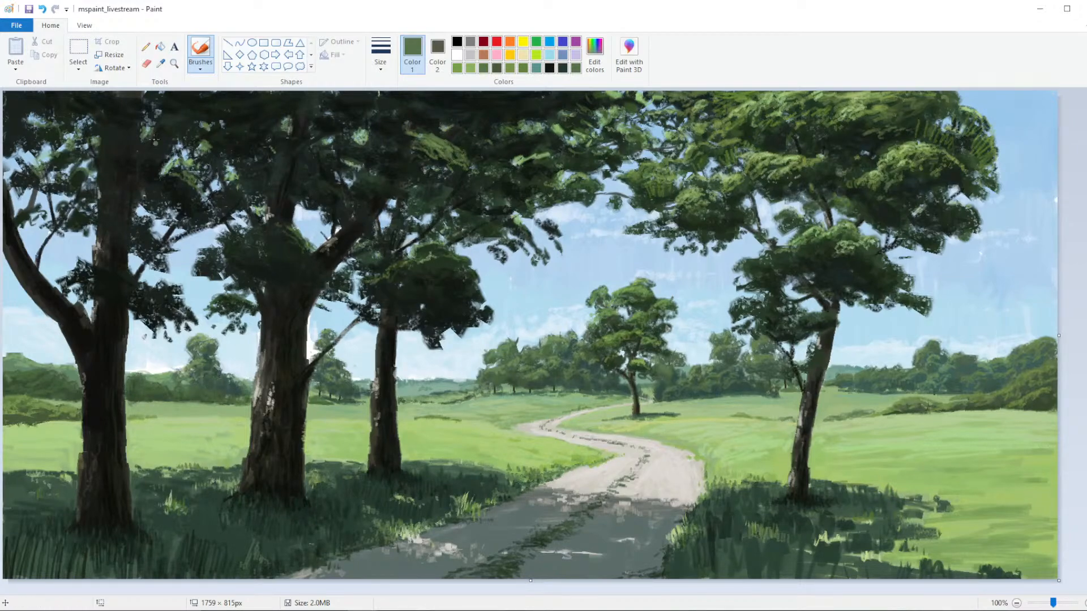
# Switch to the thinnest brush and paint small grass tufts in the meadow between the second and third trunks
pyautogui.click(201, 65)
pyautogui.click(381, 64)
pyautogui.click(376, 95)
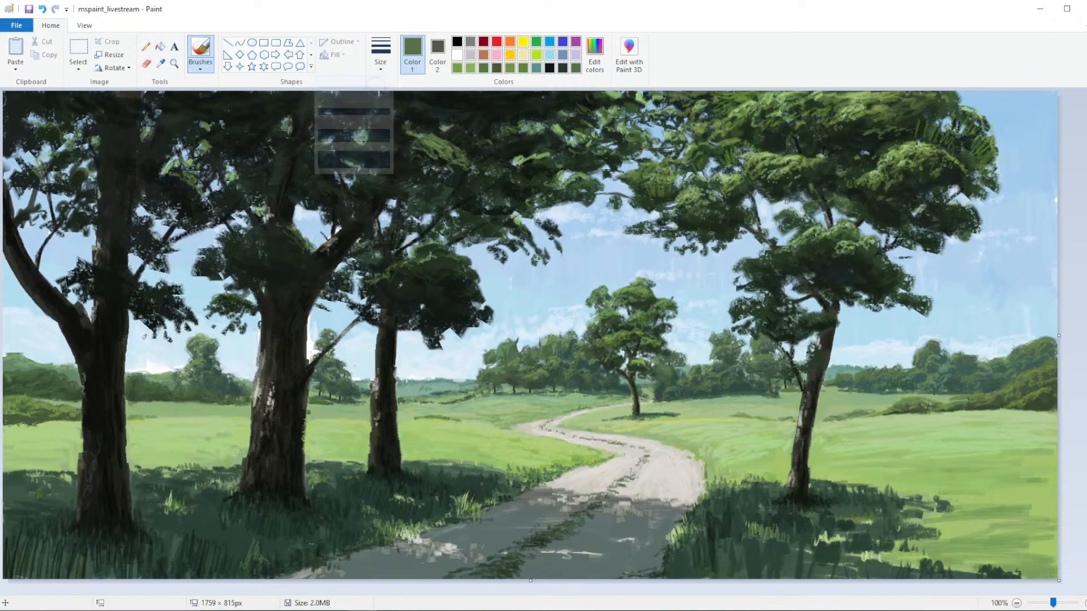
pyautogui.moveTo(340, 474); pyautogui.dragTo(347, 456)
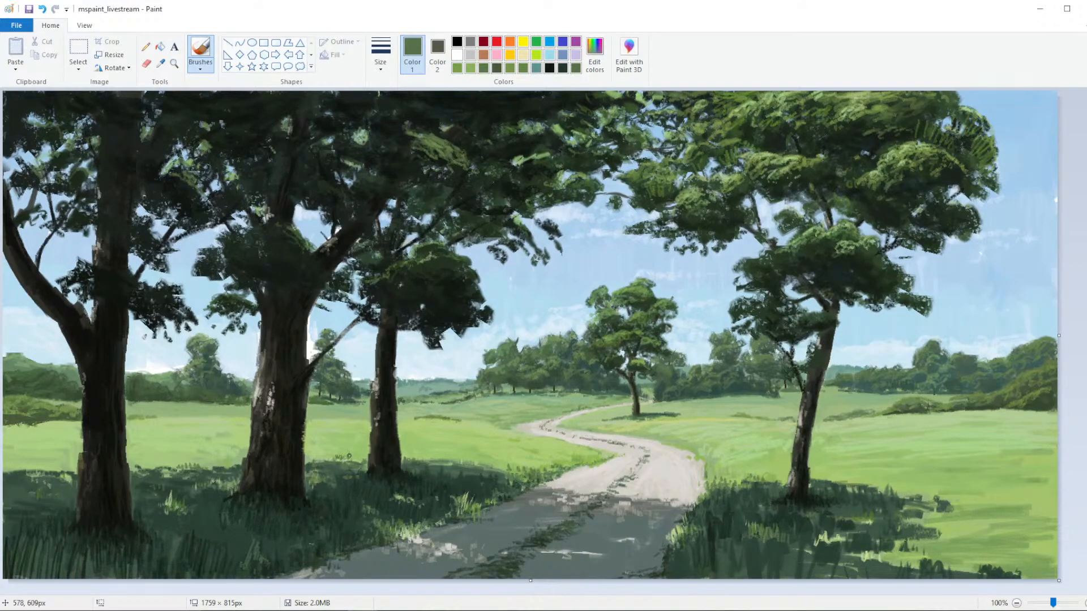
# Lighten the green to RGB 101, 150, 80 and paint grass tufts near the first trunk and in the meadow left of the path
pyautogui.click(595, 53)
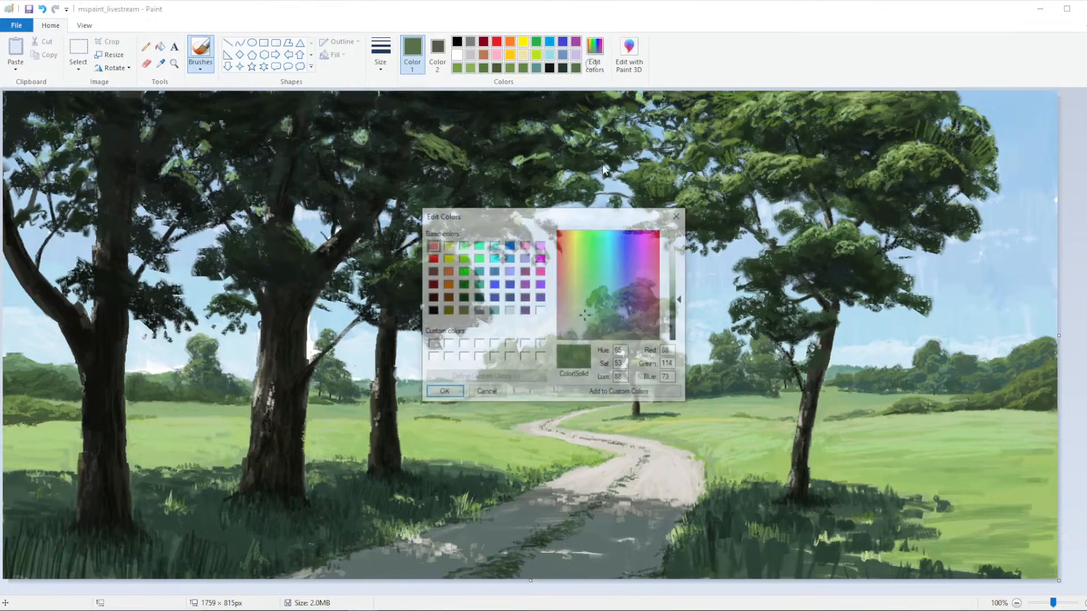
pyautogui.click(585, 318)
pyautogui.click(442, 393)
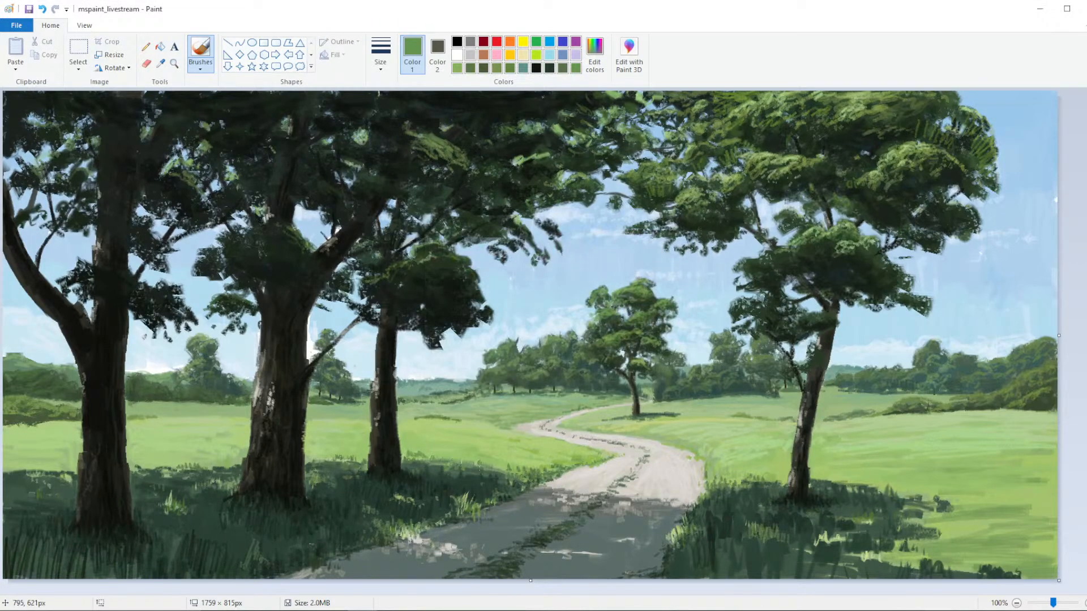
pyautogui.moveTo(149, 457)
pyautogui.mouseDown()
pyautogui.moveTo(130, 458)
pyautogui.moveTo(169, 470)
pyautogui.mouseUp()
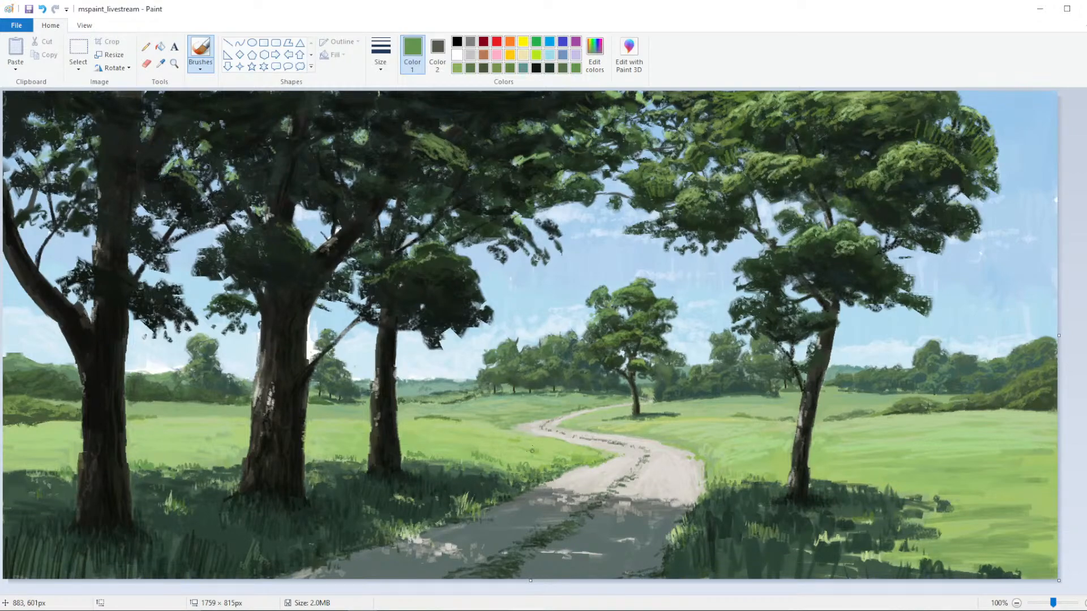
pyautogui.moveTo(451, 445)
pyautogui.mouseDown()
pyautogui.moveTo(454, 423)
pyautogui.moveTo(445, 435)
pyautogui.mouseUp()
pyautogui.moveTo(456, 445); pyautogui.dragTo(456, 443)
# Paint green grass blades in the right foreground corner and in the sunlit meadow beyond the right tree's shadow, and readjust the green slightly
pyautogui.moveTo(905, 565)
pyautogui.mouseDown()
pyautogui.moveTo(904, 546)
pyautogui.moveTo(887, 546)
pyautogui.moveTo(920, 555)
pyautogui.mouseUp()
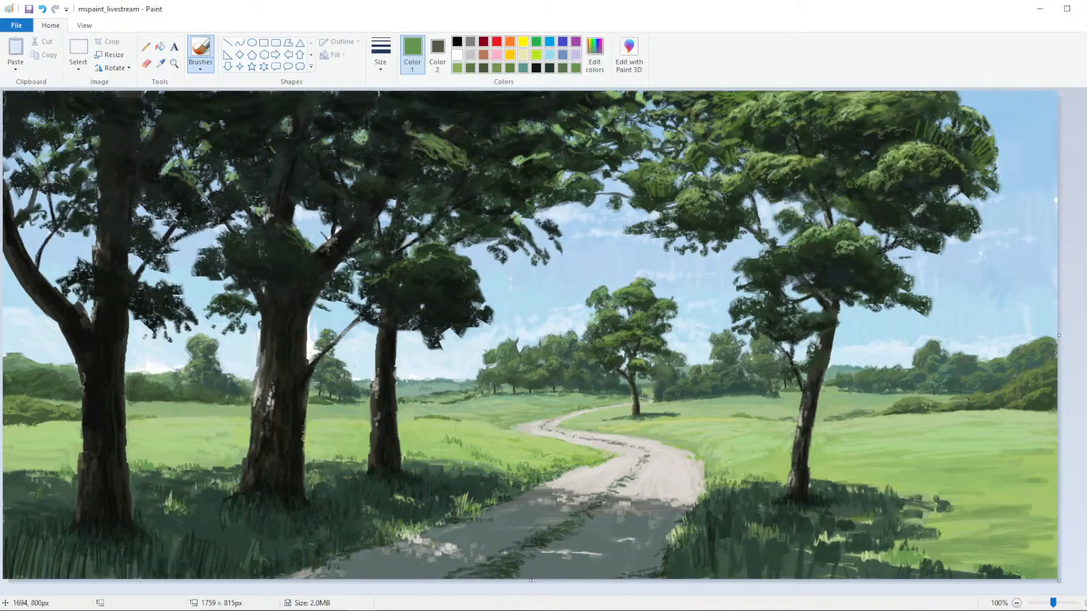
pyautogui.moveTo(1053, 569); pyautogui.dragTo(1042, 553)
pyautogui.moveTo(1047, 571); pyautogui.dragTo(1057, 551)
pyautogui.moveTo(956, 488); pyautogui.dragTo(976, 488)
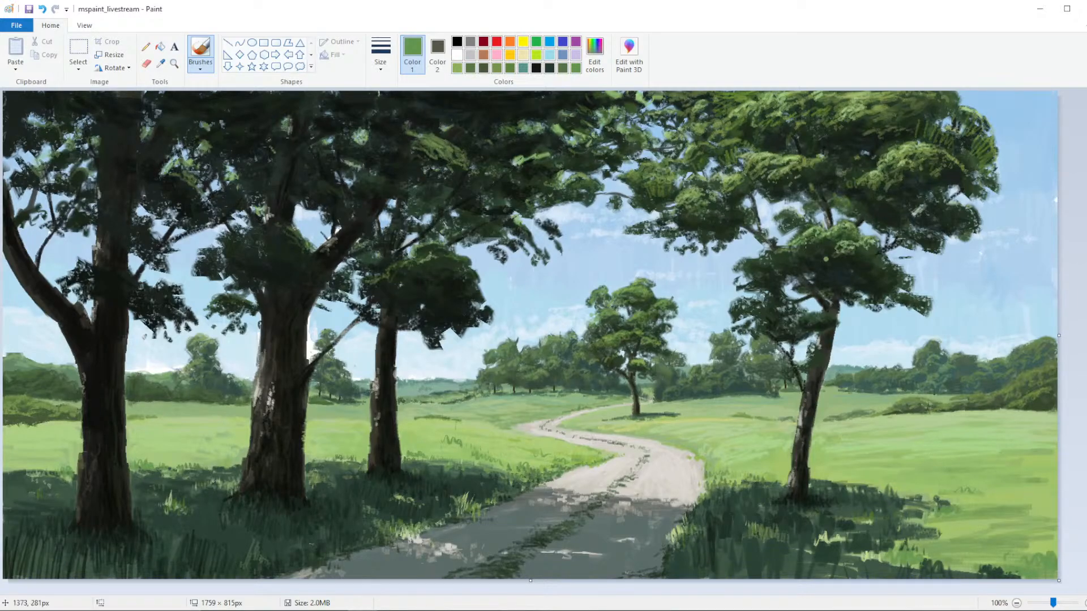
pyautogui.click(594, 54)
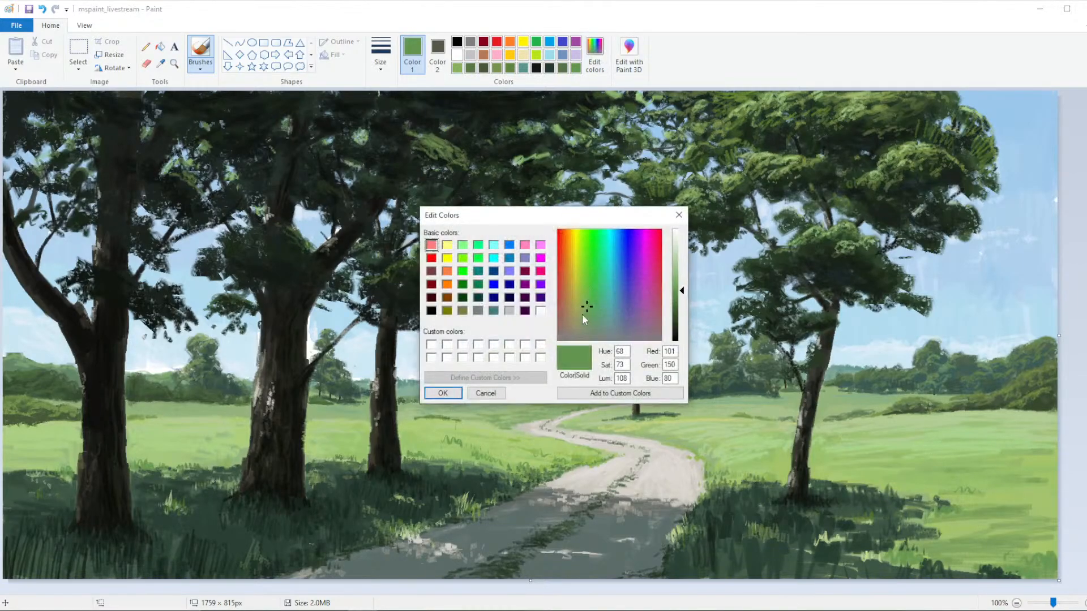
pyautogui.click(447, 392)
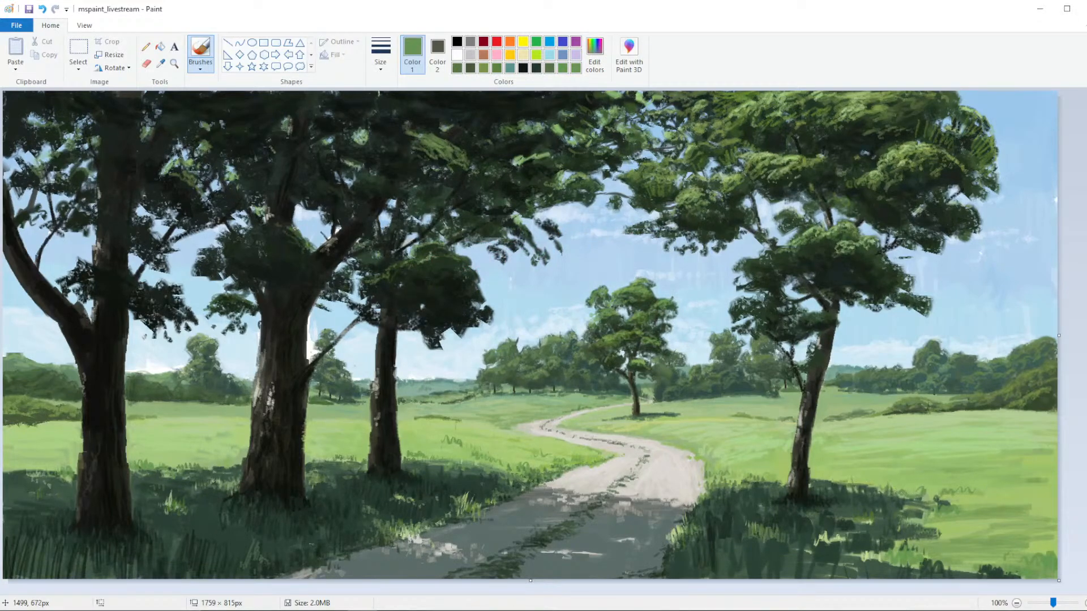
# Sample the dark shadow green below the right tree, change the brush type and size, and dab the shaded grass left of its trunk
pyautogui.click(161, 63)
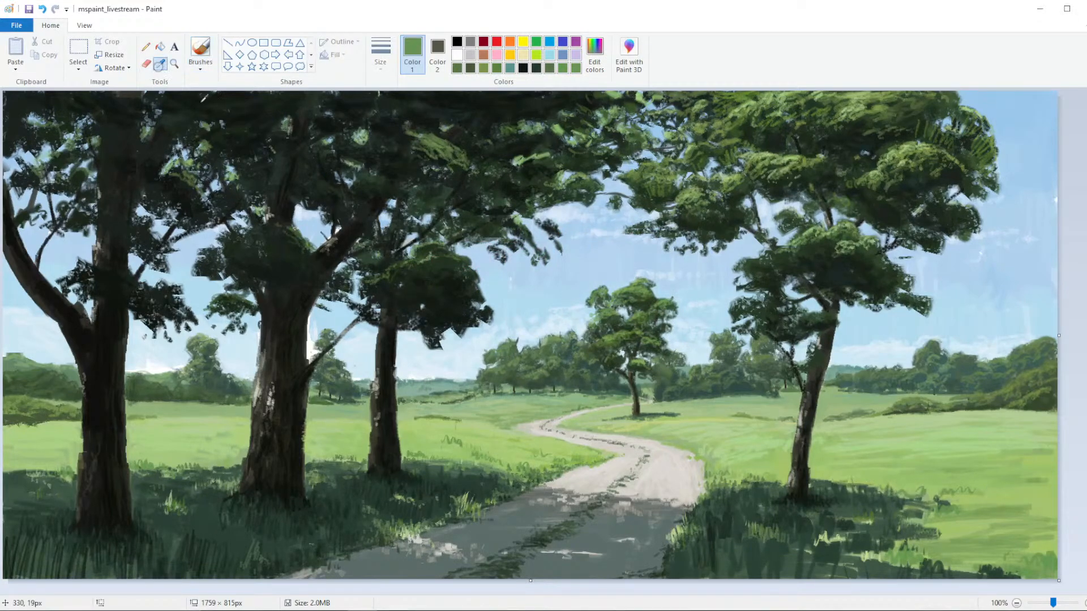
pyautogui.click(804, 520)
pyautogui.click(200, 65)
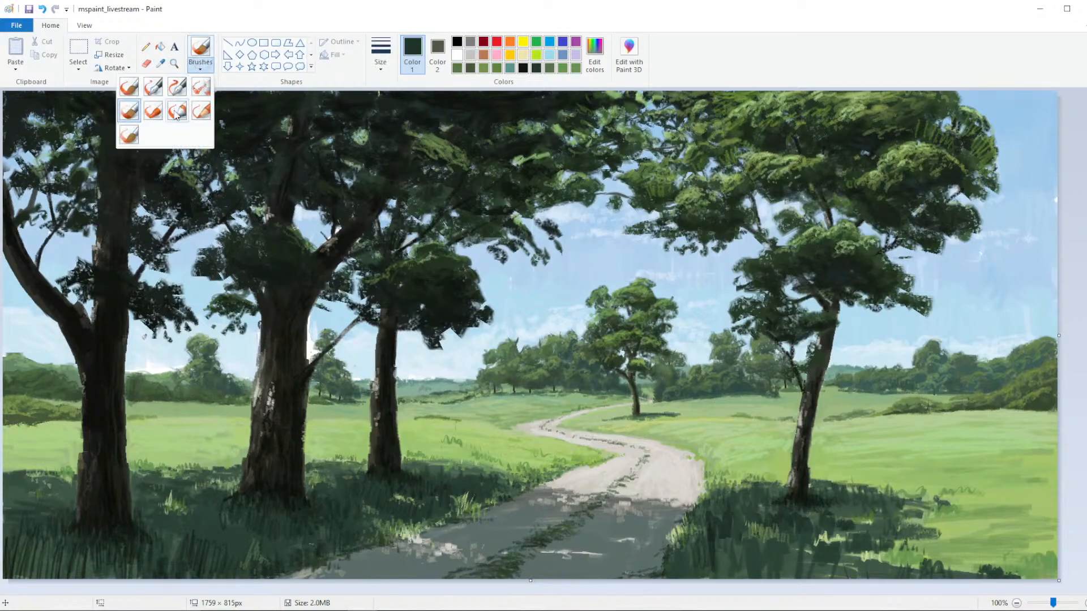
pyautogui.click(176, 111)
pyautogui.click(380, 56)
pyautogui.click(363, 137)
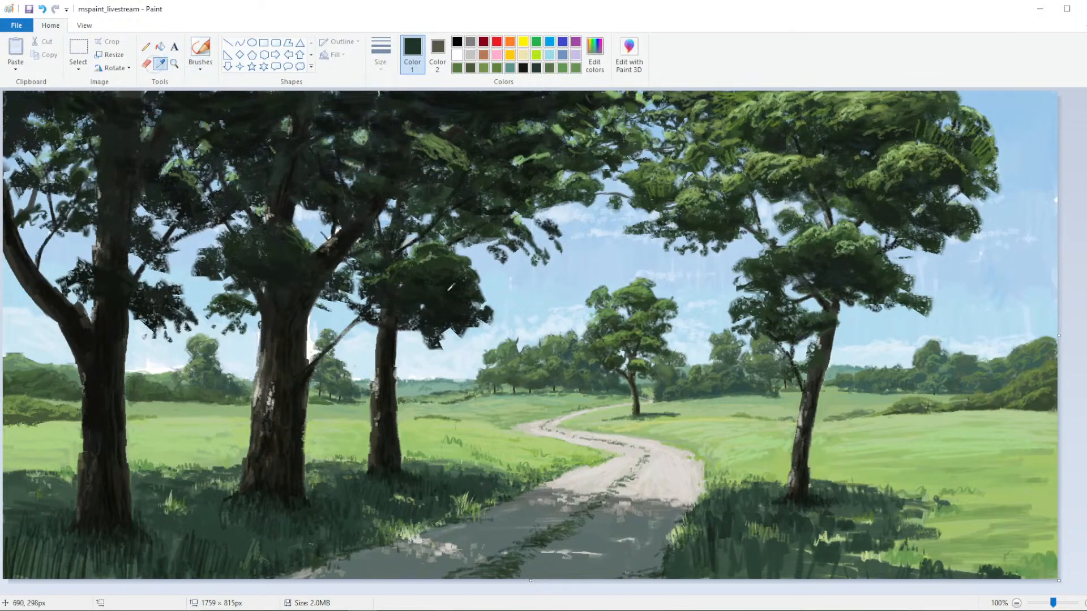
pyautogui.moveTo(753, 537); pyautogui.dragTo(759, 525)
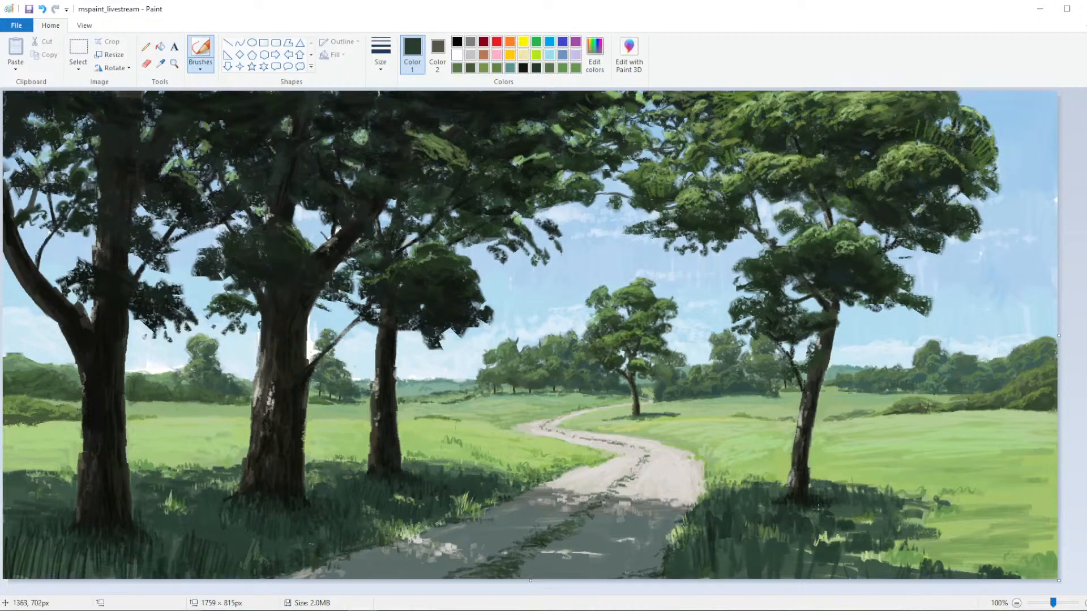
# Paint the right tree's dark ground shadow further into the sunlit meadow to the right of its trunk
pyautogui.moveTo(831, 501)
pyautogui.mouseDown()
pyautogui.moveTo(829, 488)
pyautogui.moveTo(850, 508)
pyautogui.moveTo(888, 492)
pyautogui.moveTo(926, 497)
pyautogui.mouseUp()
pyautogui.moveTo(922, 507); pyautogui.dragTo(937, 497)
pyautogui.moveTo(864, 494); pyautogui.dragTo(873, 487)
pyautogui.moveTo(877, 497); pyautogui.dragTo(899, 490)
pyautogui.moveTo(894, 499)
pyautogui.mouseDown()
pyautogui.moveTo(917, 501)
pyautogui.moveTo(836, 504)
pyautogui.moveTo(962, 497)
pyautogui.mouseUp()
pyautogui.moveTo(894, 496); pyautogui.dragTo(917, 494)
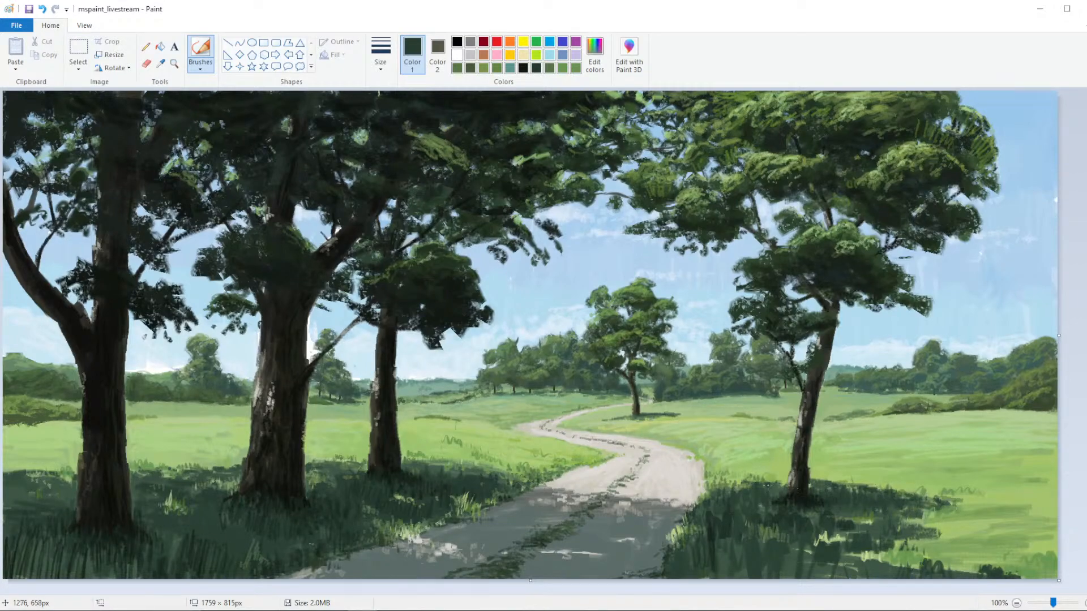
# Darken the right tree's shadow edge beside the path and refine its far right edge with the thinnest brush
pyautogui.moveTo(735, 490); pyautogui.dragTo(747, 486)
pyautogui.moveTo(708, 498)
pyautogui.mouseDown()
pyautogui.moveTo(729, 484)
pyautogui.moveTo(699, 498)
pyautogui.moveTo(718, 493)
pyautogui.mouseUp()
pyautogui.moveTo(907, 521)
pyautogui.mouseDown()
pyautogui.moveTo(958, 498)
pyautogui.moveTo(939, 511)
pyautogui.mouseUp()
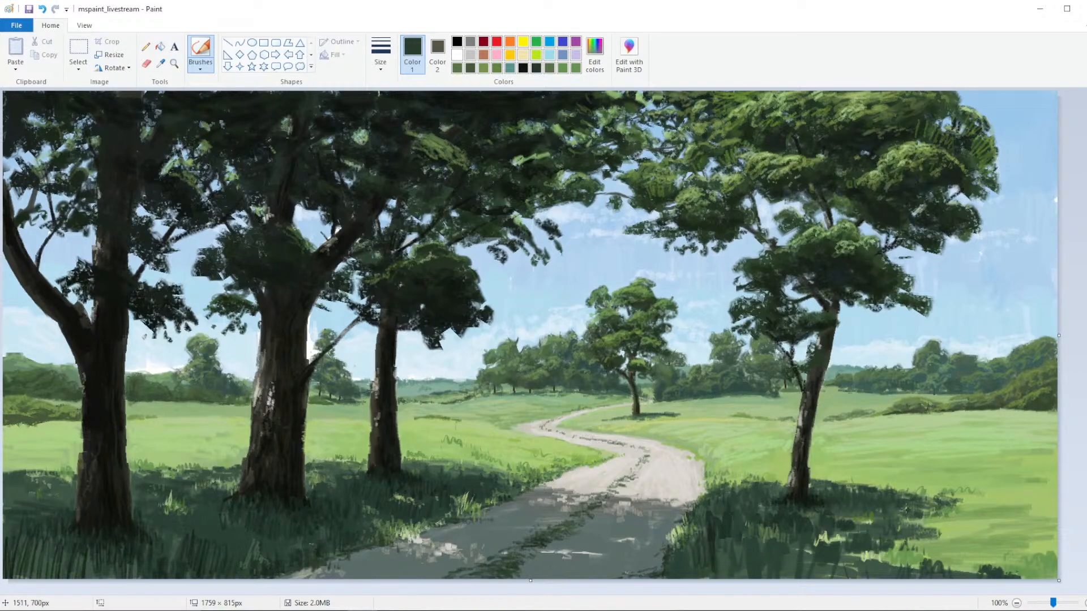
pyautogui.click(381, 54)
pyautogui.click(354, 99)
pyautogui.moveTo(893, 489)
pyautogui.mouseDown()
pyautogui.moveTo(943, 488)
pyautogui.moveTo(956, 518)
pyautogui.moveTo(970, 500)
pyautogui.moveTo(995, 504)
pyautogui.mouseUp()
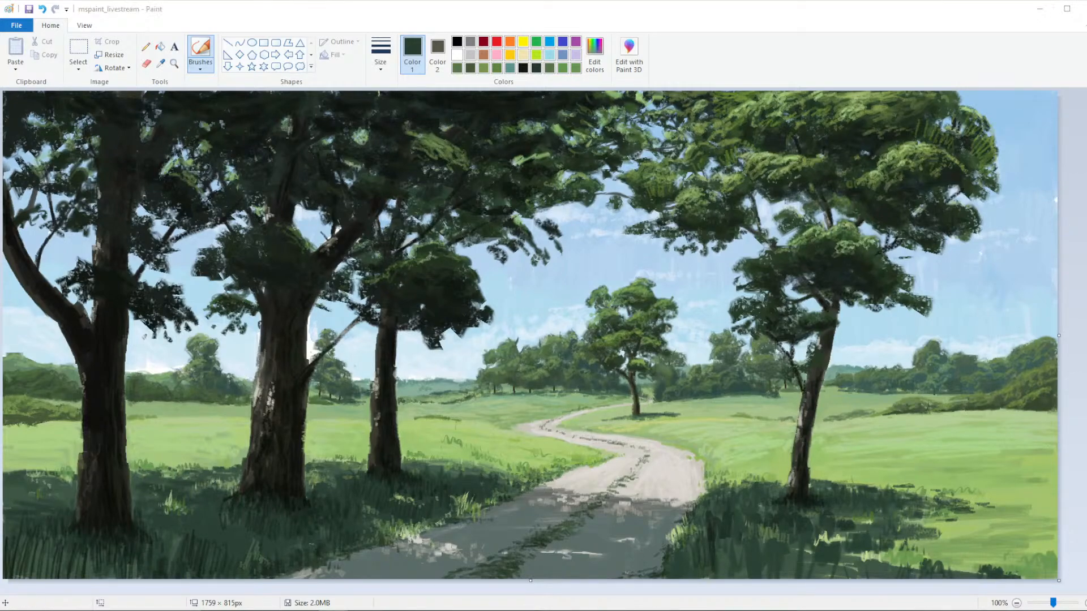
# Mix a muted olive (RGB 157, 163, 118), touch up the meadow between the second and third trunks, and lighten the colour to RGB 190, 193, 164
pyautogui.click(332, 450)
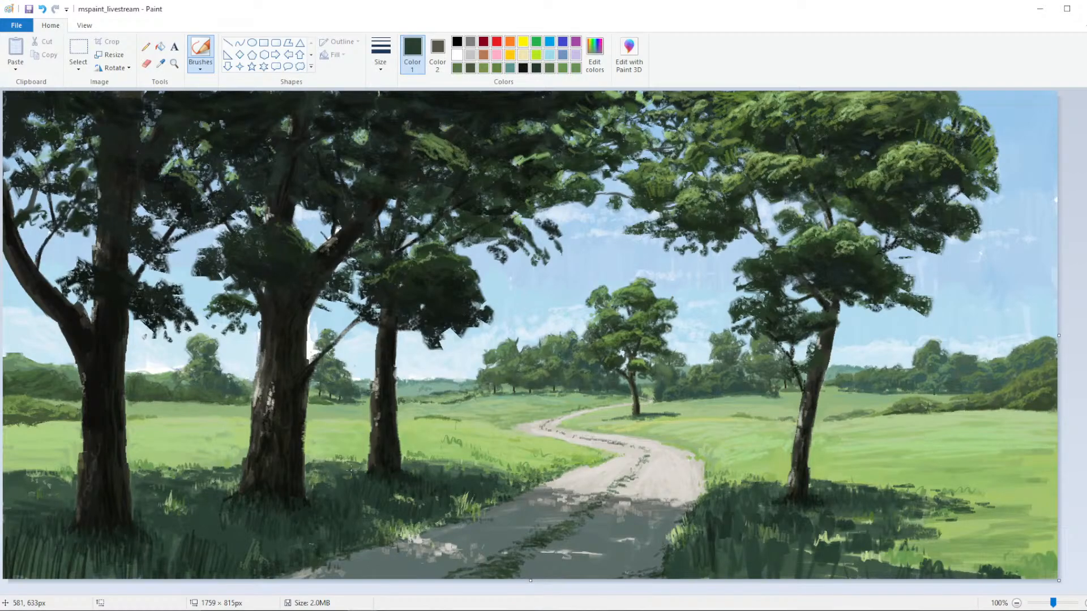
pyautogui.click(606, 66)
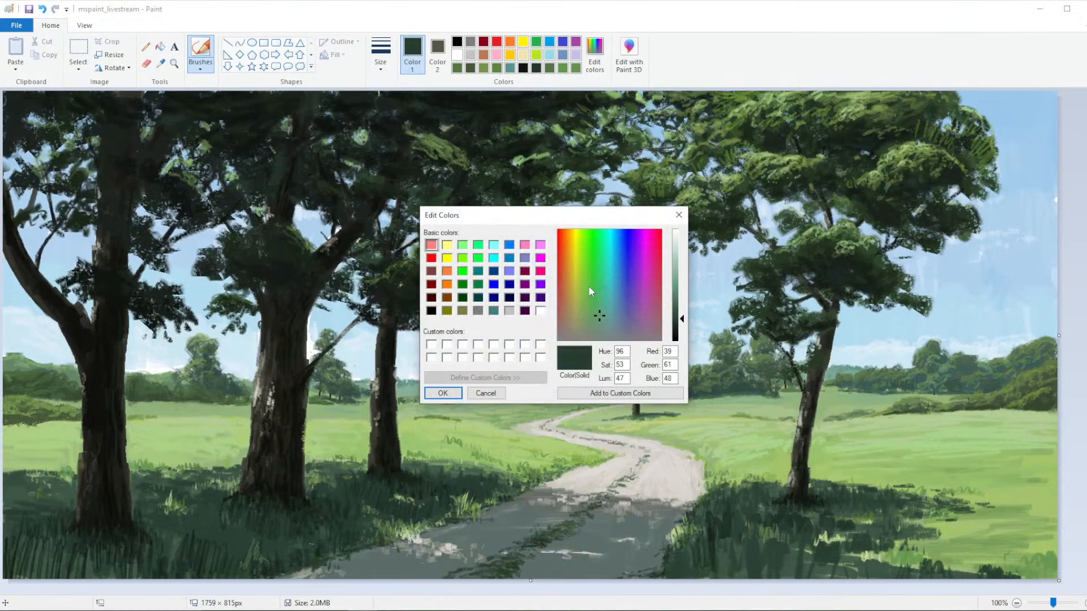
pyautogui.moveTo(589, 293); pyautogui.dragTo(577, 318)
pyautogui.moveTo(682, 318); pyautogui.dragTo(680, 282)
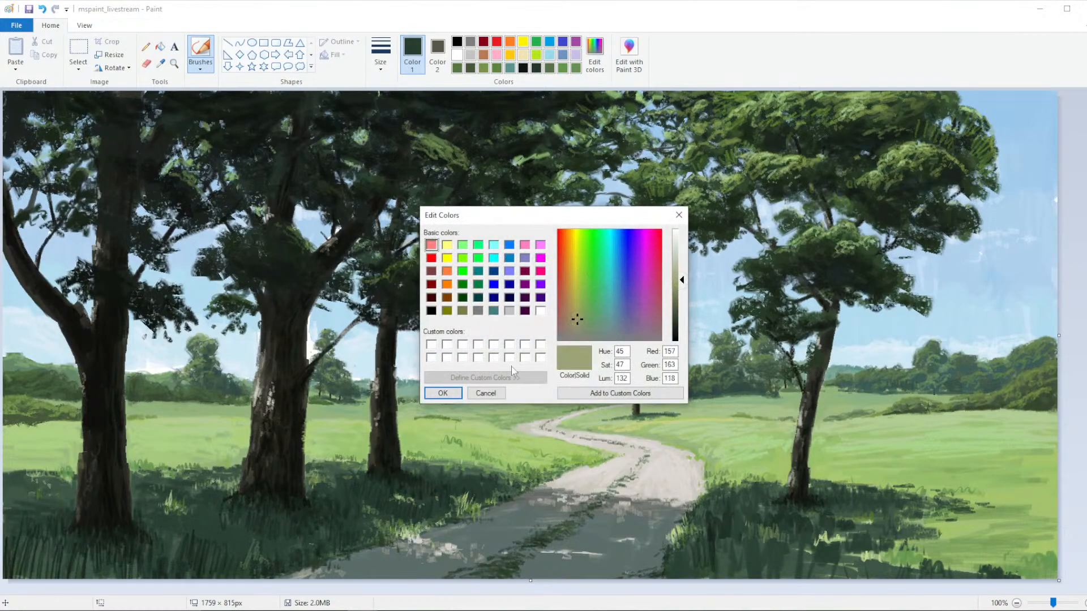
pyautogui.click(442, 392)
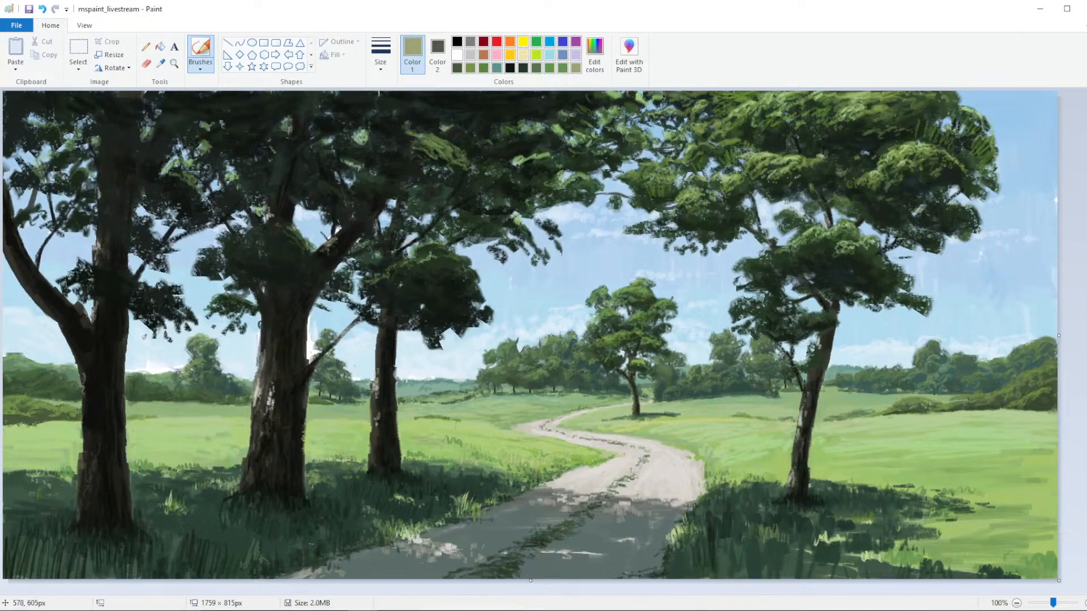
pyautogui.moveTo(350, 454); pyautogui.dragTo(335, 447)
pyautogui.click(595, 52)
pyautogui.moveTo(680, 266); pyautogui.dragTo(681, 258)
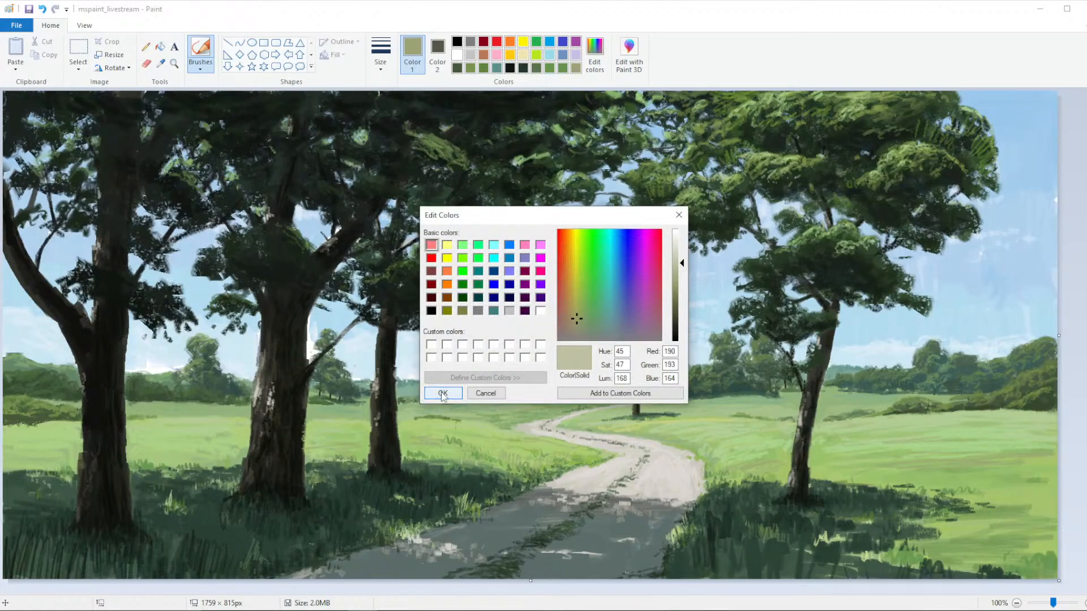
pyautogui.click(443, 393)
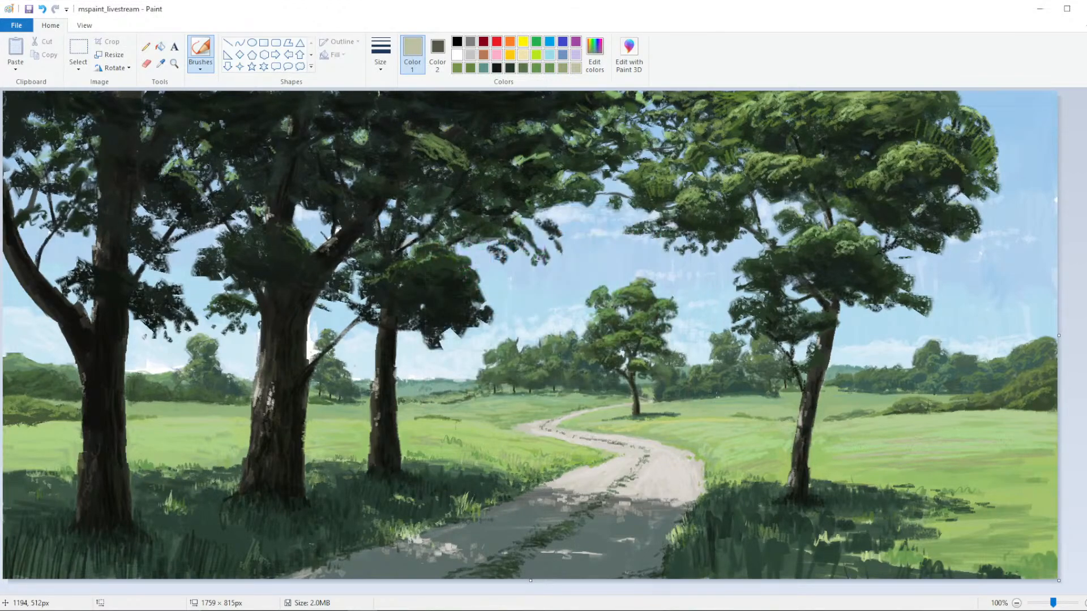
# Sample the dark bark of the right tree and paint the thin branch on the left side of its trunk
pyautogui.click(161, 63)
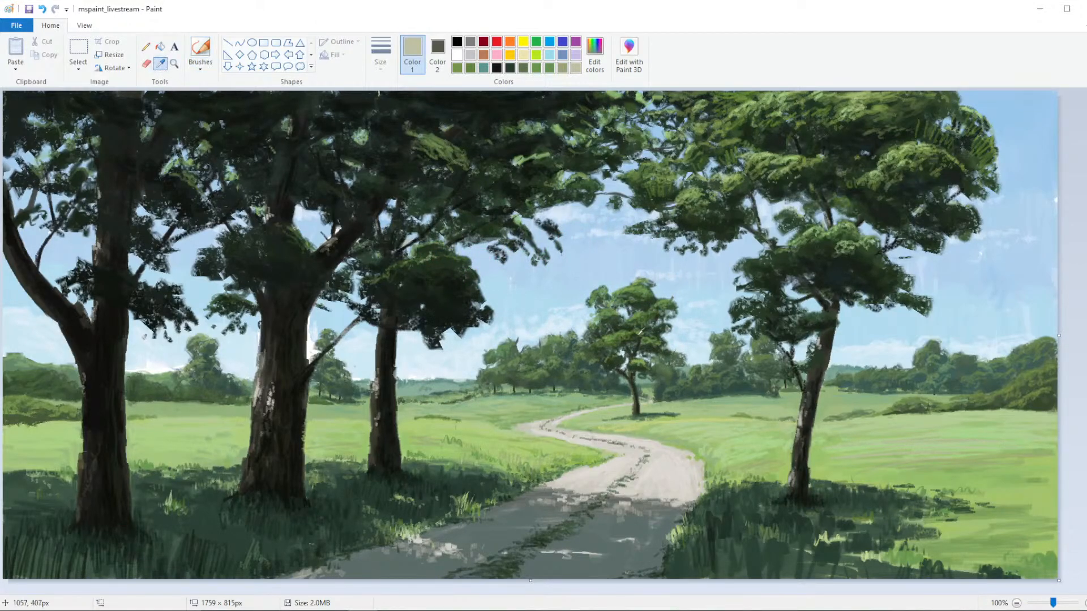
pyautogui.click(817, 379)
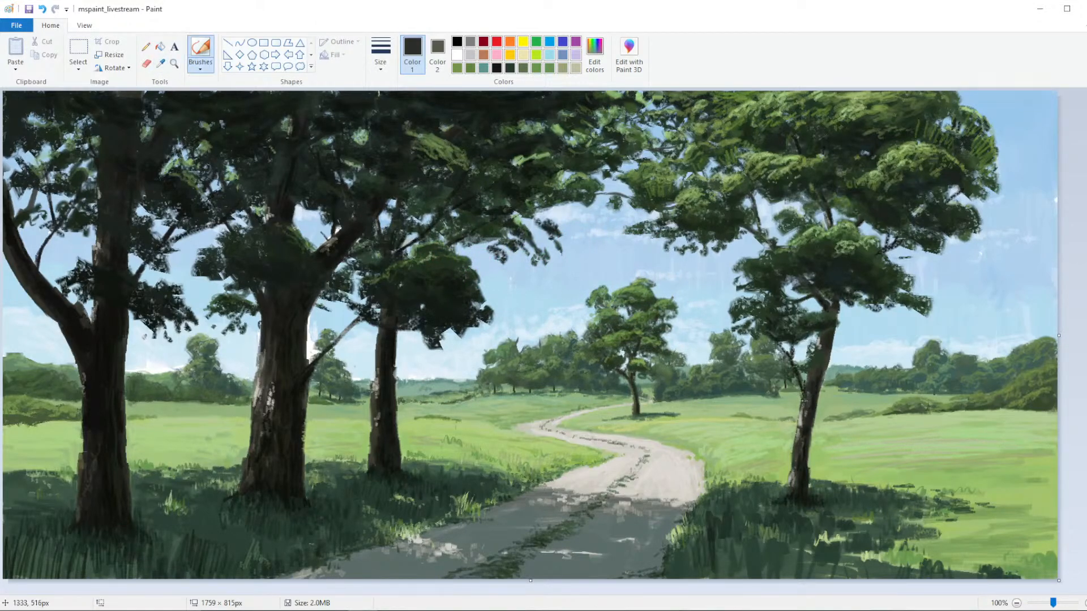
pyautogui.moveTo(804, 395); pyautogui.dragTo(795, 370)
# Shift the bark colour to a dark grey-green around RGB 54, 65, 48 for the leftmost tree's bough, and darken it for its trunk
pyautogui.click(595, 56)
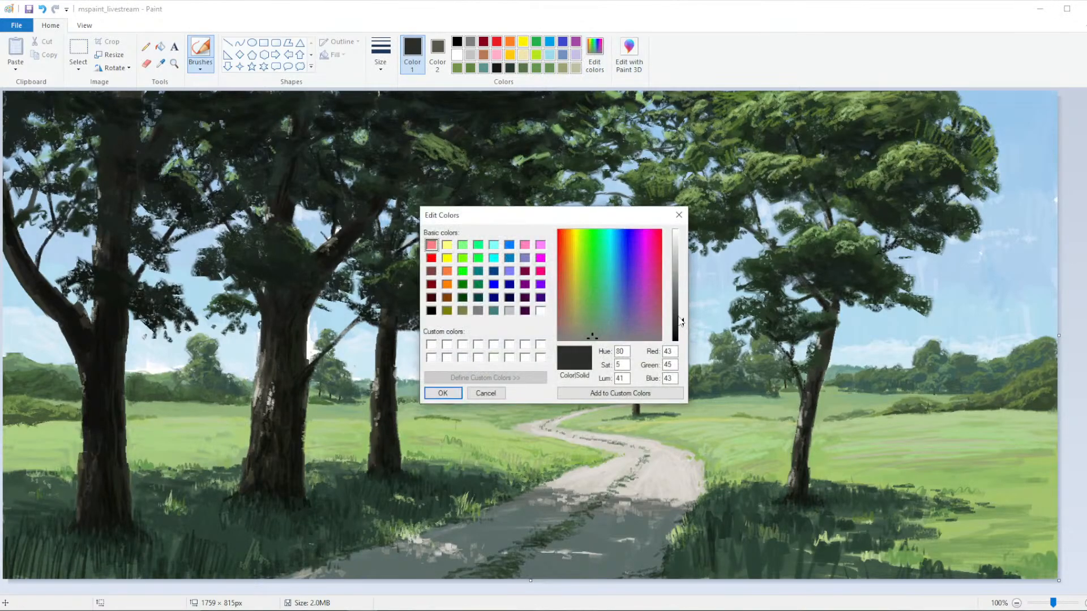
pyautogui.click(442, 392)
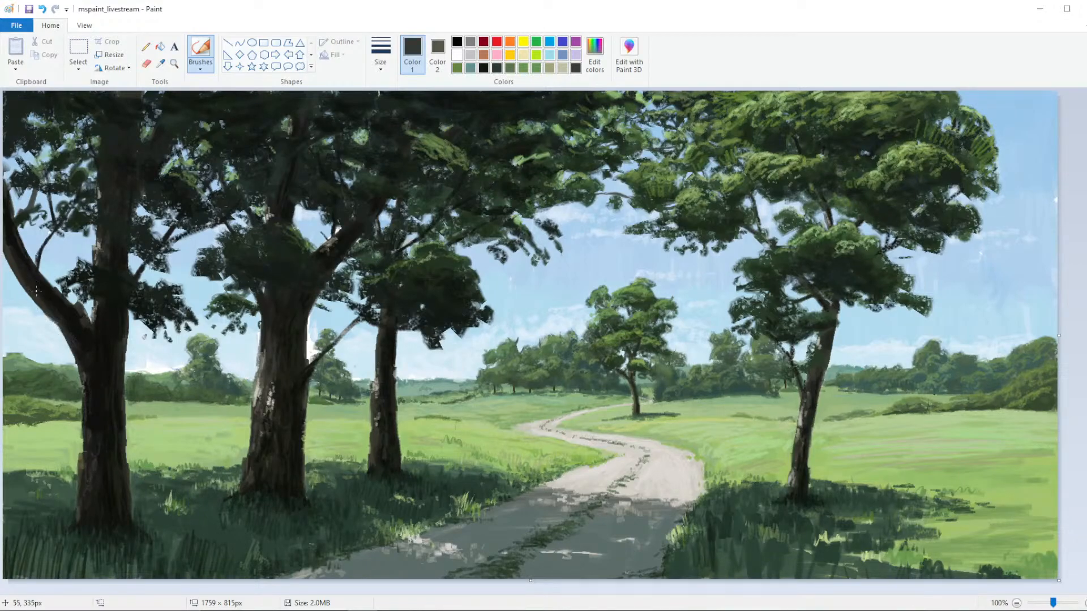
pyautogui.click(594, 54)
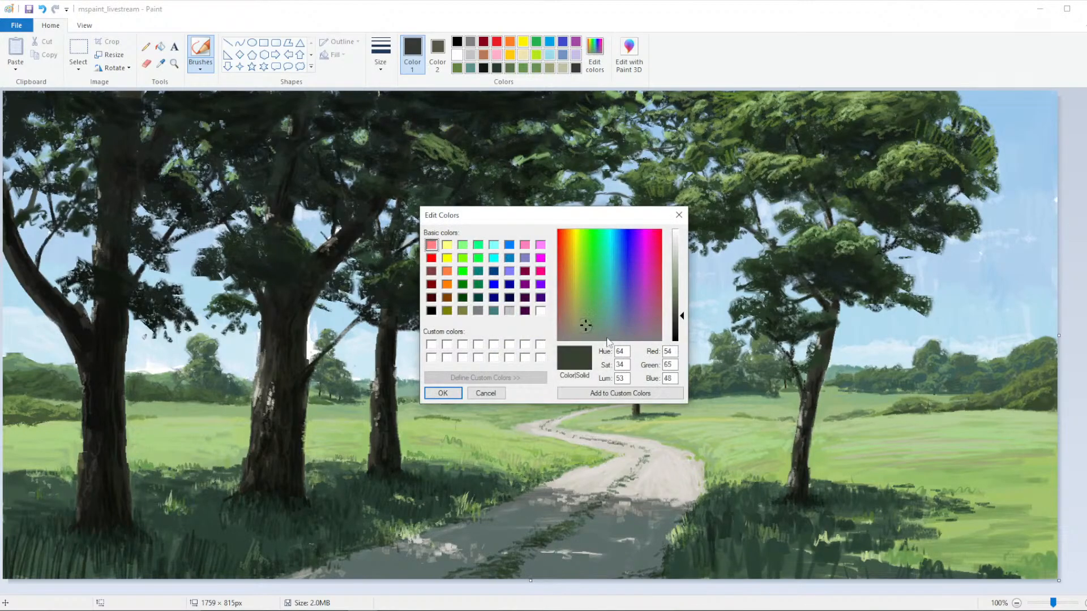
pyautogui.click(442, 393)
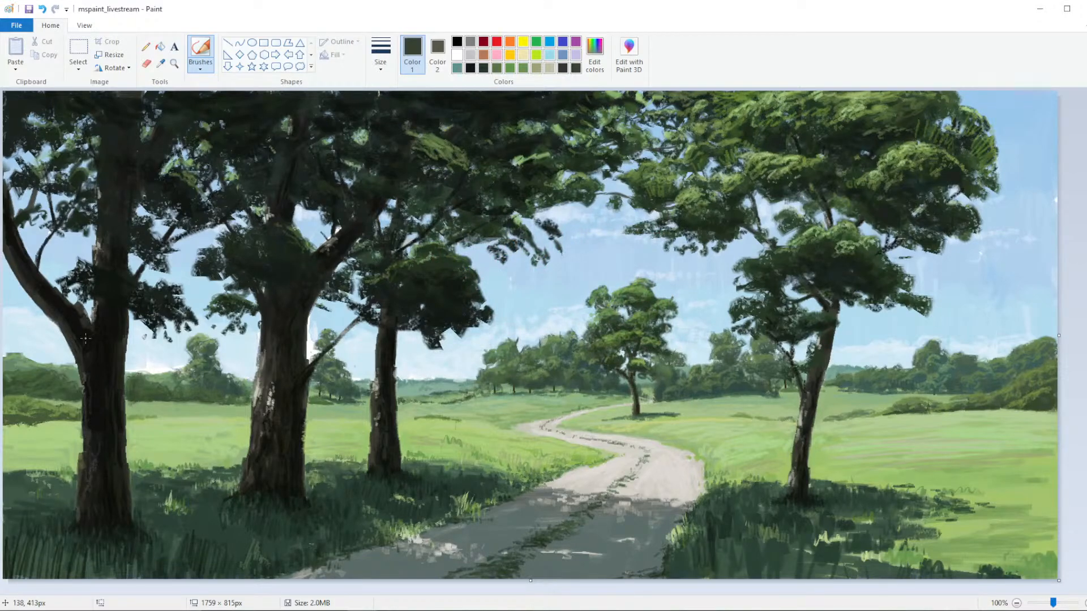
pyautogui.click(594, 54)
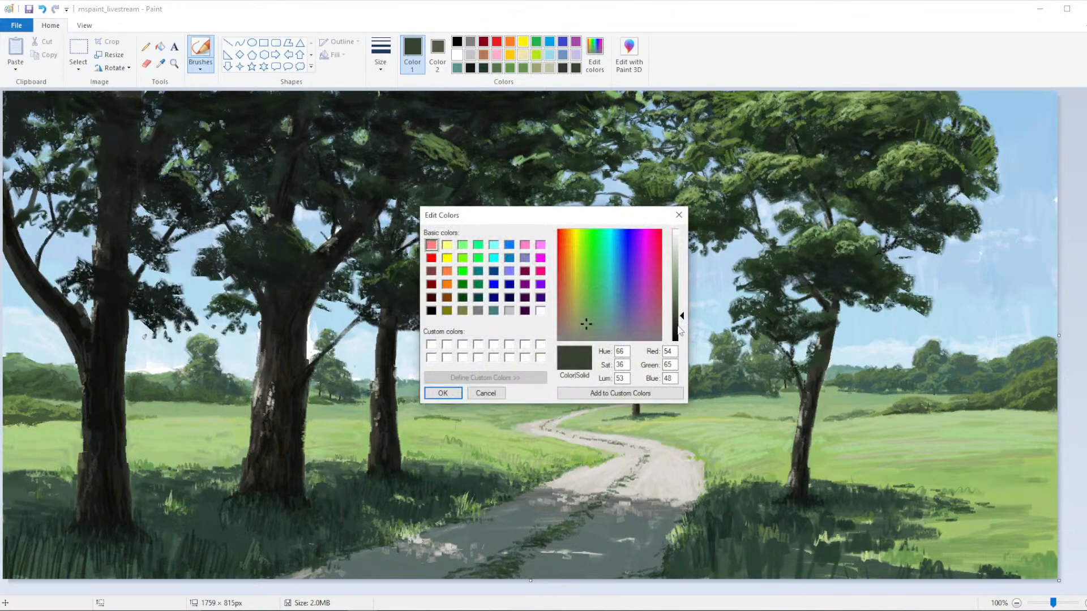
pyautogui.moveTo(677, 315); pyautogui.dragTo(676, 327)
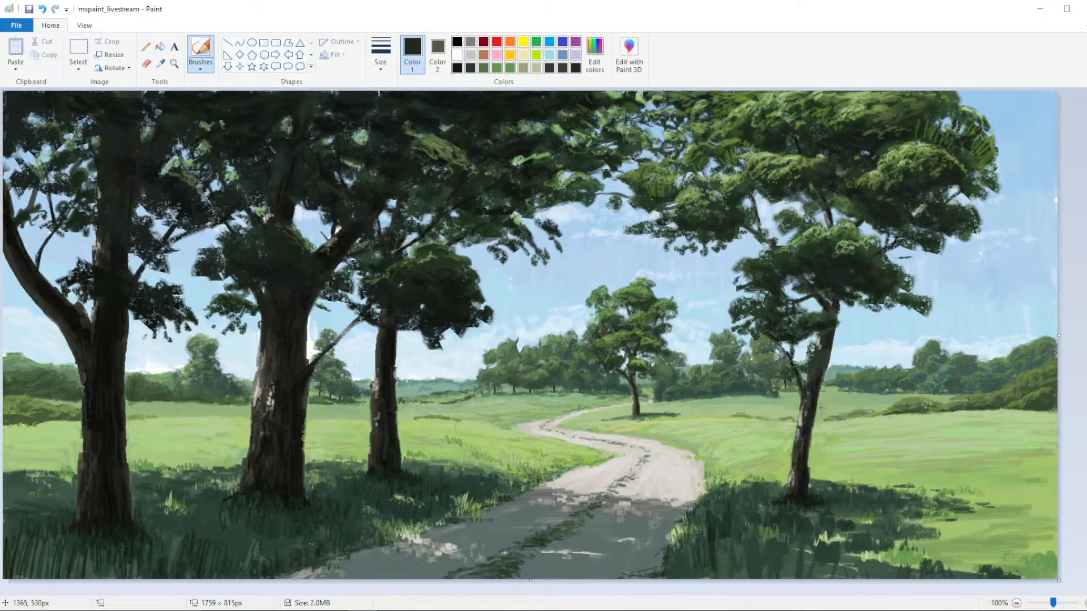
# Sample the distant centre tree's leaf green, lighten it for highlights on the crown, and sample the darker green at the treeline's foot
pyautogui.click(161, 64)
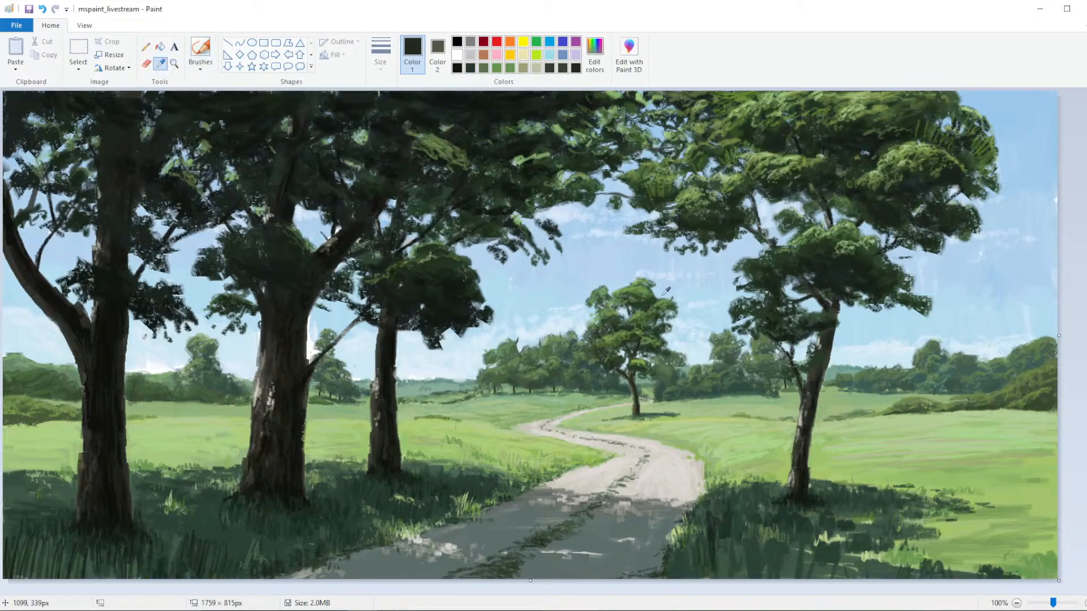
pyautogui.click(634, 288)
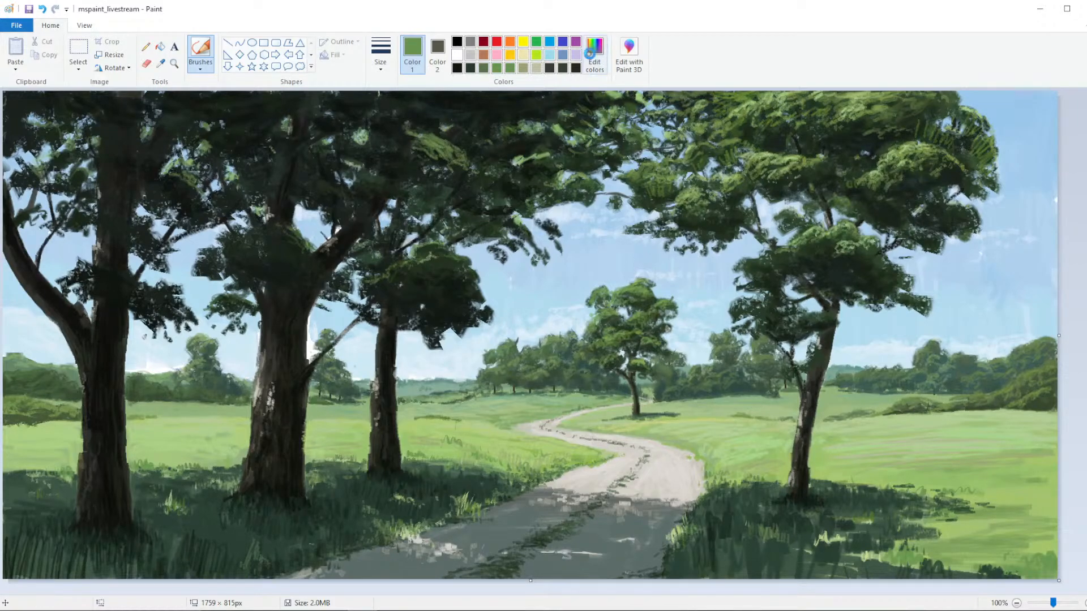
pyautogui.click(594, 54)
pyautogui.click(669, 273)
pyautogui.click(444, 393)
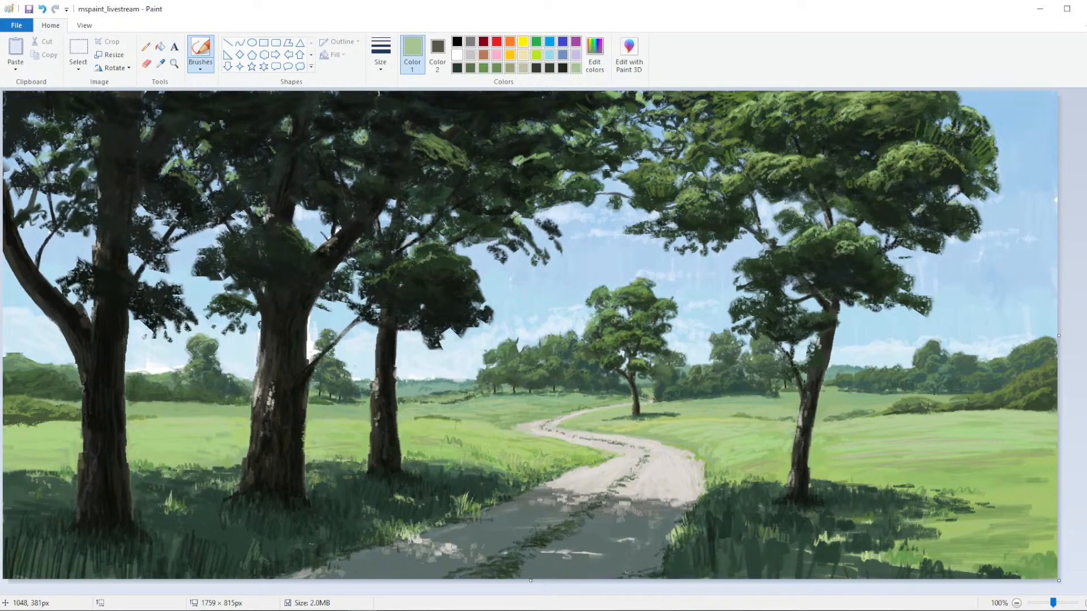
pyautogui.moveTo(631, 319); pyautogui.dragTo(635, 315)
pyautogui.click(161, 63)
pyautogui.click(602, 398)
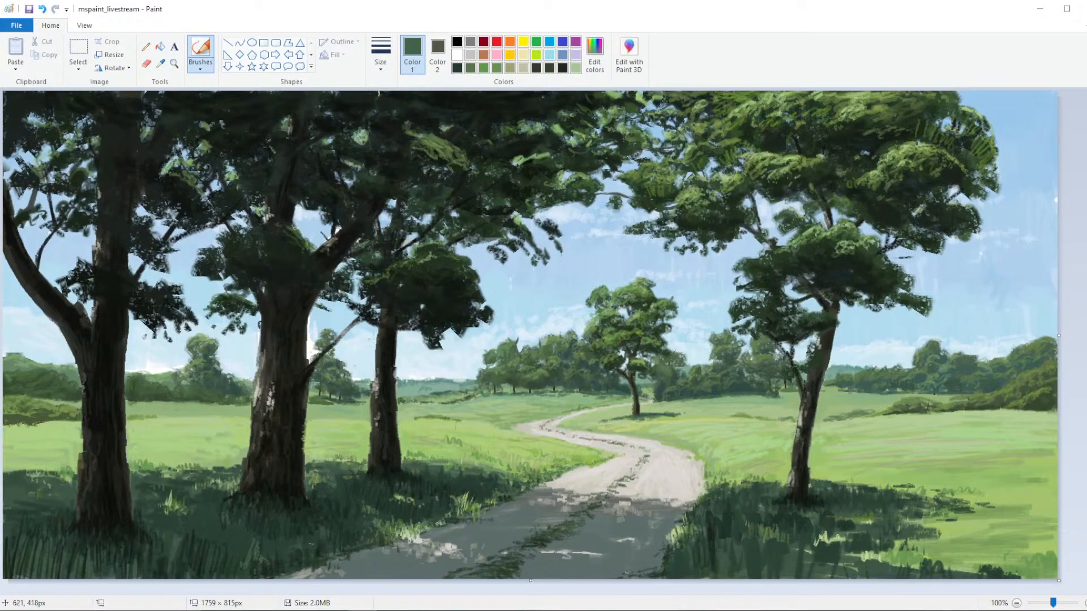
# Sample the path's colour, adjust it to a pale beige (RGB 220, 217, 197) and paint light patches on the shaded path
pyautogui.click(161, 63)
pyautogui.click(484, 535)
pyautogui.click(595, 55)
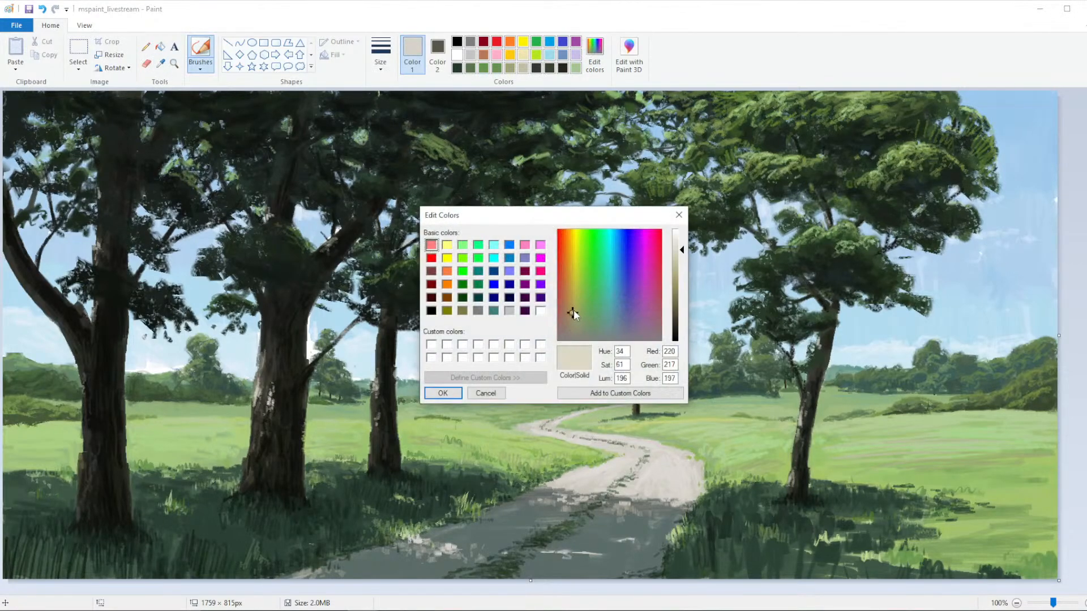
pyautogui.click(443, 393)
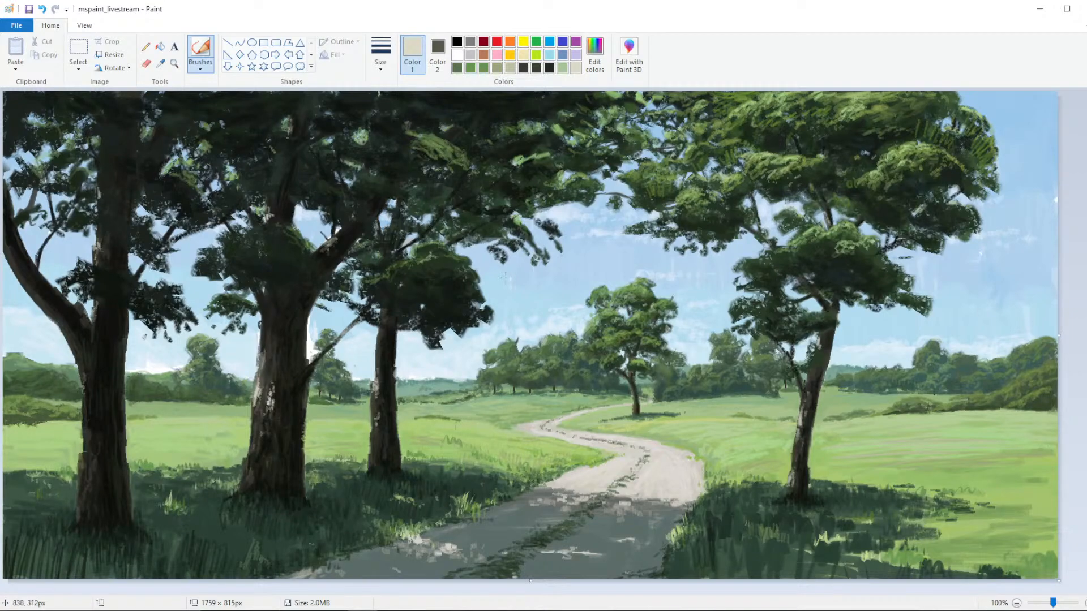
# Sample the sky blue and paint ragged sky gaps into the right and lower foliage edges of the third tree
pyautogui.click(563, 67)
pyautogui.click(160, 63)
pyautogui.click(486, 277)
pyautogui.moveTo(474, 301)
pyautogui.mouseDown()
pyautogui.moveTo(467, 272)
pyautogui.moveTo(454, 267)
pyautogui.mouseUp()
pyautogui.moveTo(469, 305)
pyautogui.mouseDown()
pyautogui.moveTo(461, 327)
pyautogui.moveTo(426, 332)
pyautogui.moveTo(432, 346)
pyautogui.moveTo(426, 333)
pyautogui.mouseUp()
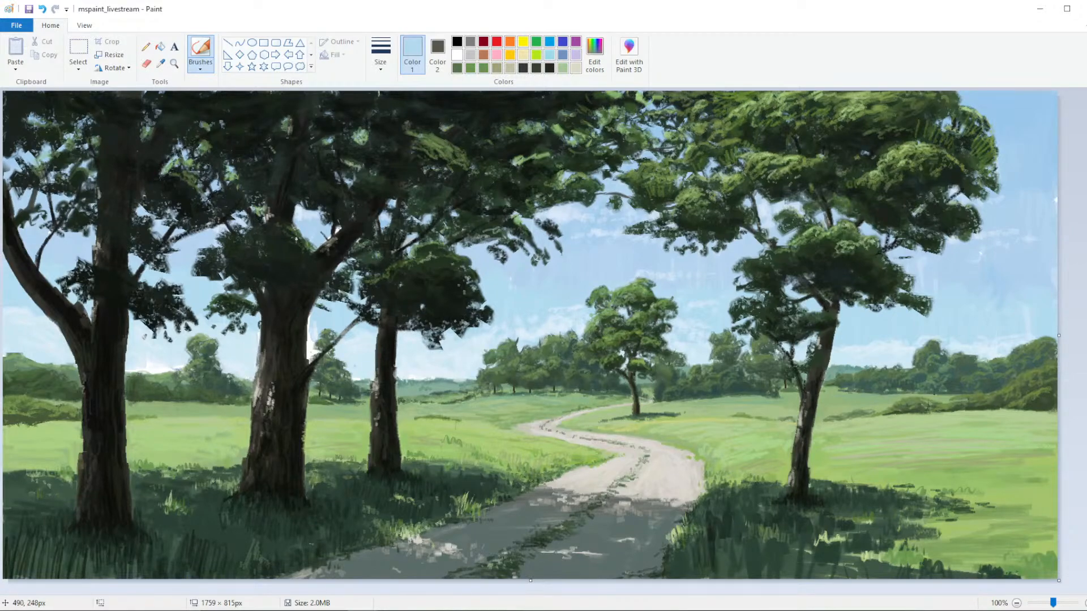
# Sample the near-black foliage colour above the second trunk and paint dark leaves into the leftmost tree's crown with another, thicker brush
pyautogui.click(160, 63)
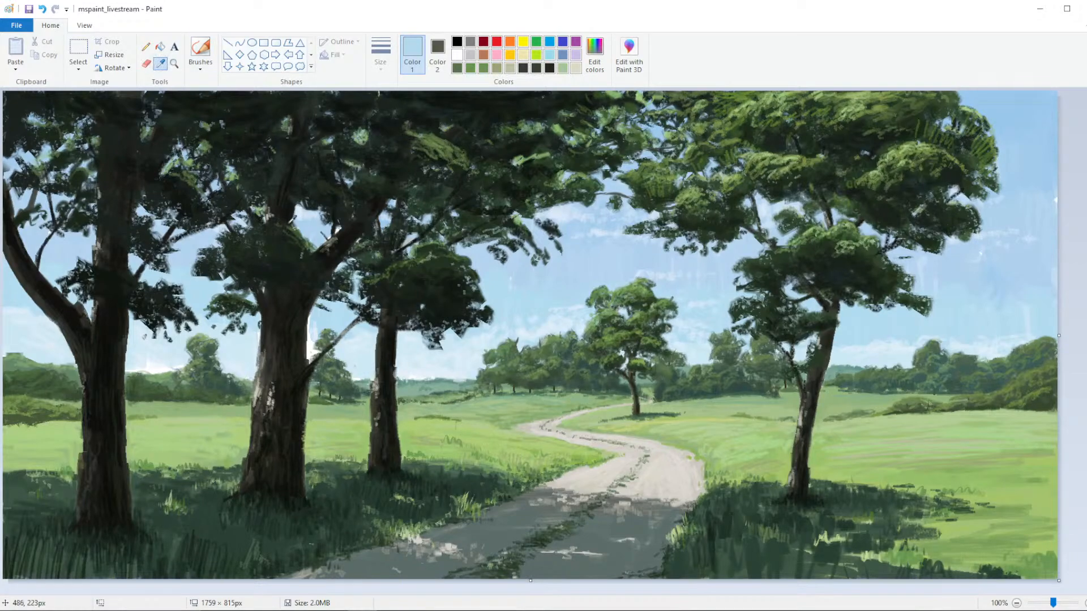
pyautogui.click(278, 217)
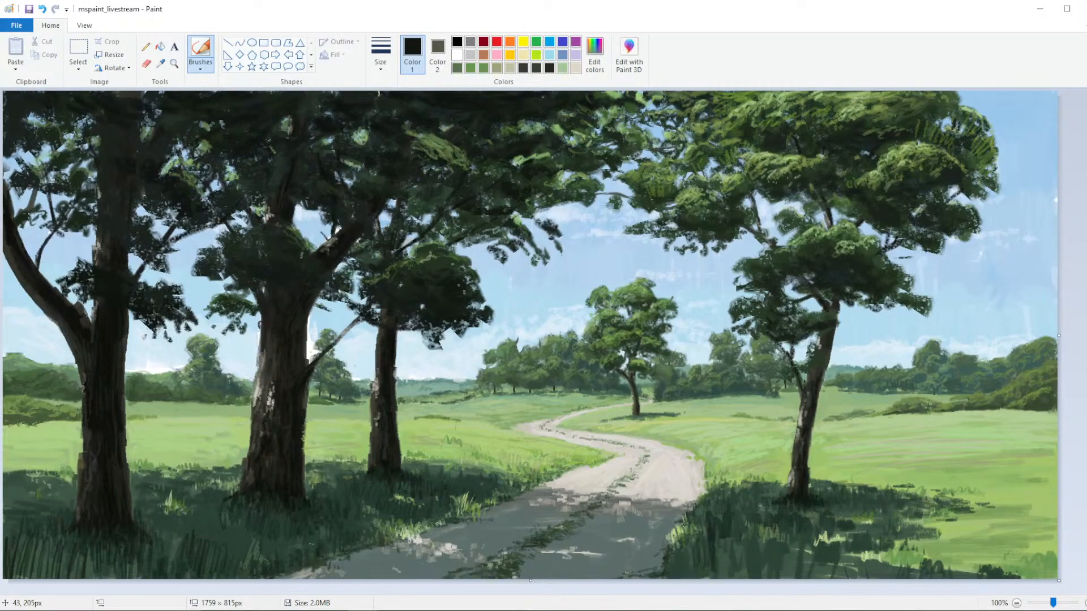
pyautogui.click(200, 67)
pyautogui.click(153, 111)
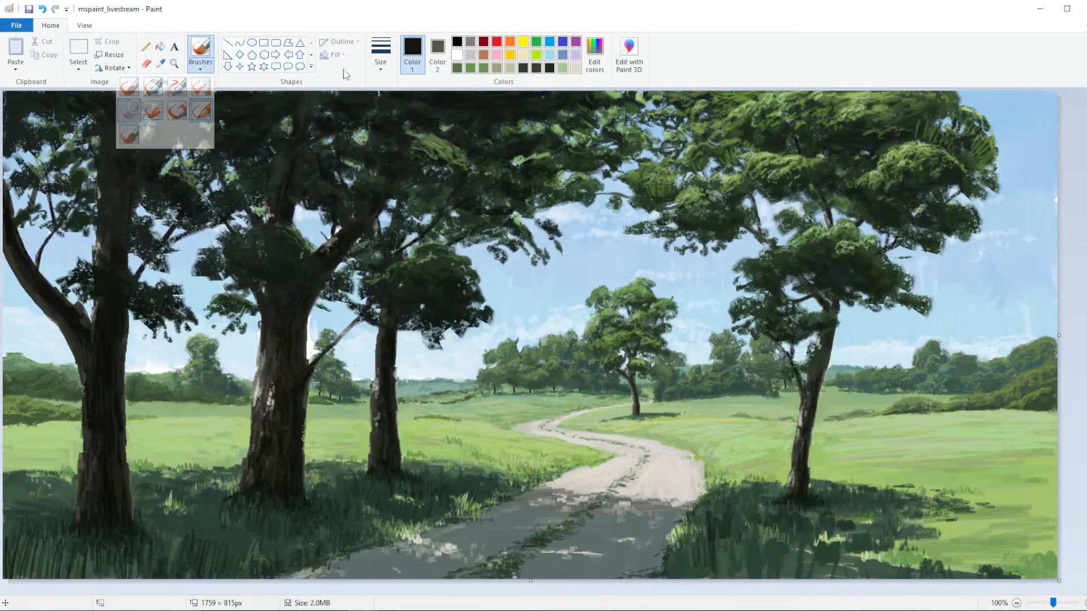
pyautogui.click(381, 54)
pyautogui.click(380, 142)
pyautogui.moveTo(32, 200)
pyautogui.mouseDown()
pyautogui.moveTo(45, 226)
pyautogui.moveTo(25, 204)
pyautogui.moveTo(40, 193)
pyautogui.moveTo(13, 172)
pyautogui.moveTo(15, 150)
pyautogui.moveTo(23, 159)
pyautogui.moveTo(40, 131)
pyautogui.moveTo(27, 119)
pyautogui.moveTo(33, 99)
pyautogui.moveTo(45, 127)
pyautogui.moveTo(101, 114)
pyautogui.mouseUp()
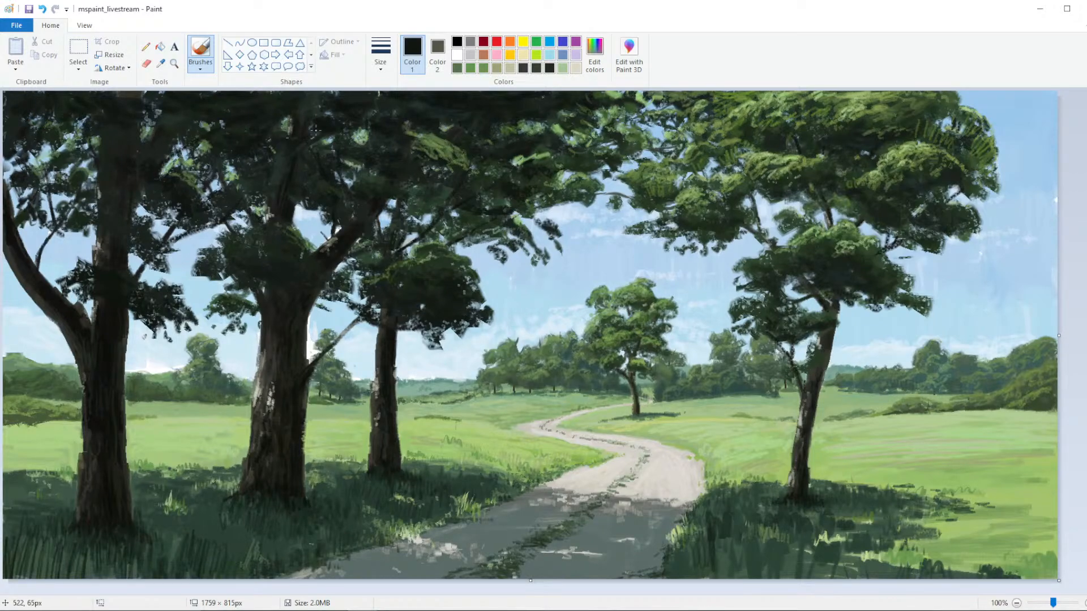
# Sample the right tree's shadow green for leaf tips under its crown, and darken it for leaves at the central canopy's edge
pyautogui.click(160, 63)
pyautogui.click(707, 229)
pyautogui.moveTo(652, 218); pyautogui.dragTo(645, 217)
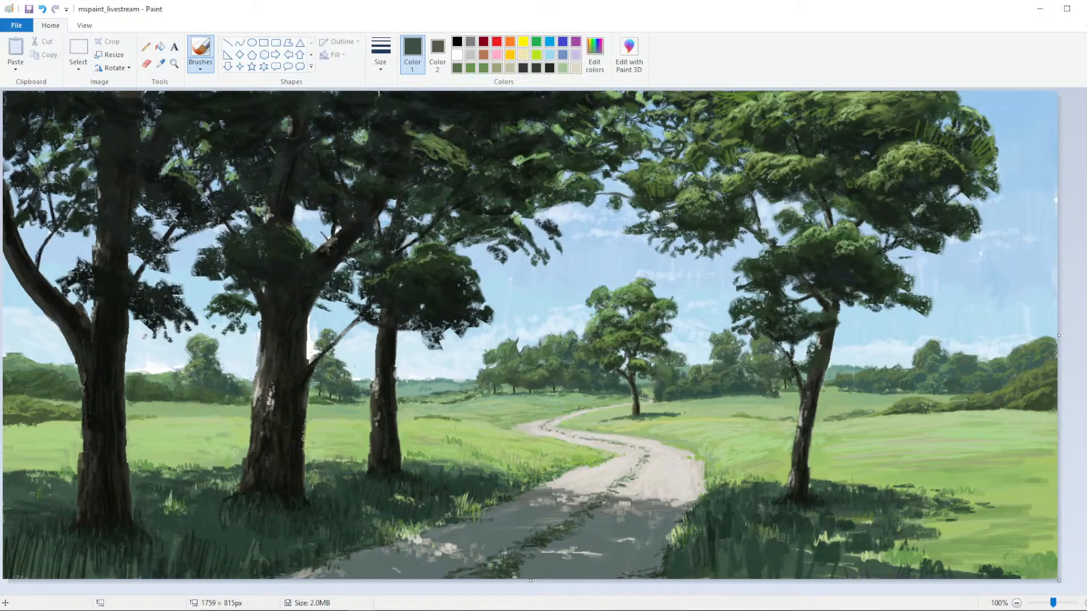
pyautogui.click(594, 54)
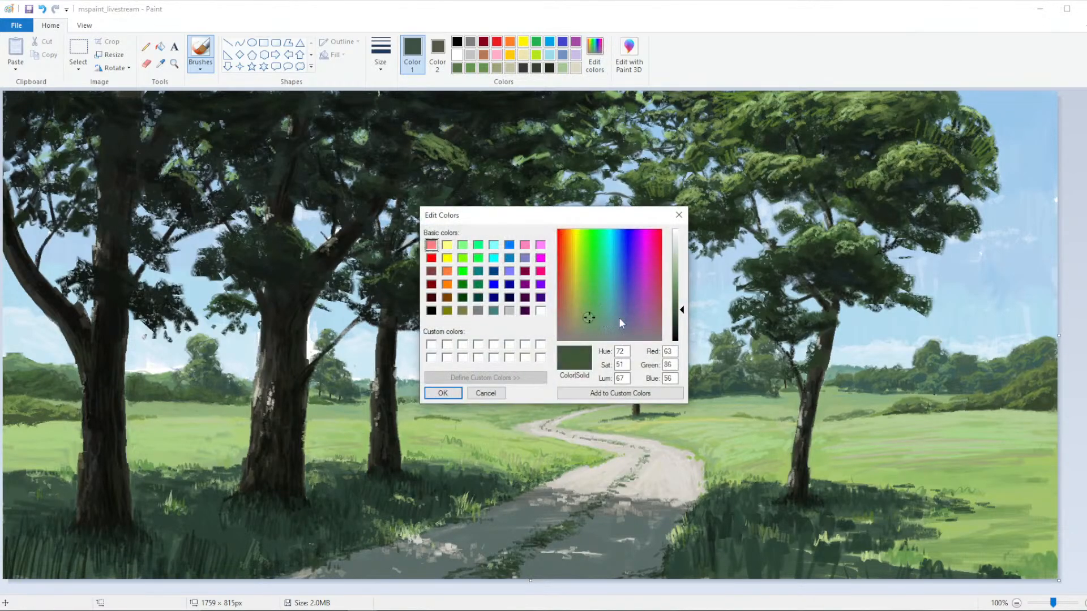
pyautogui.click(676, 322)
pyautogui.click(442, 393)
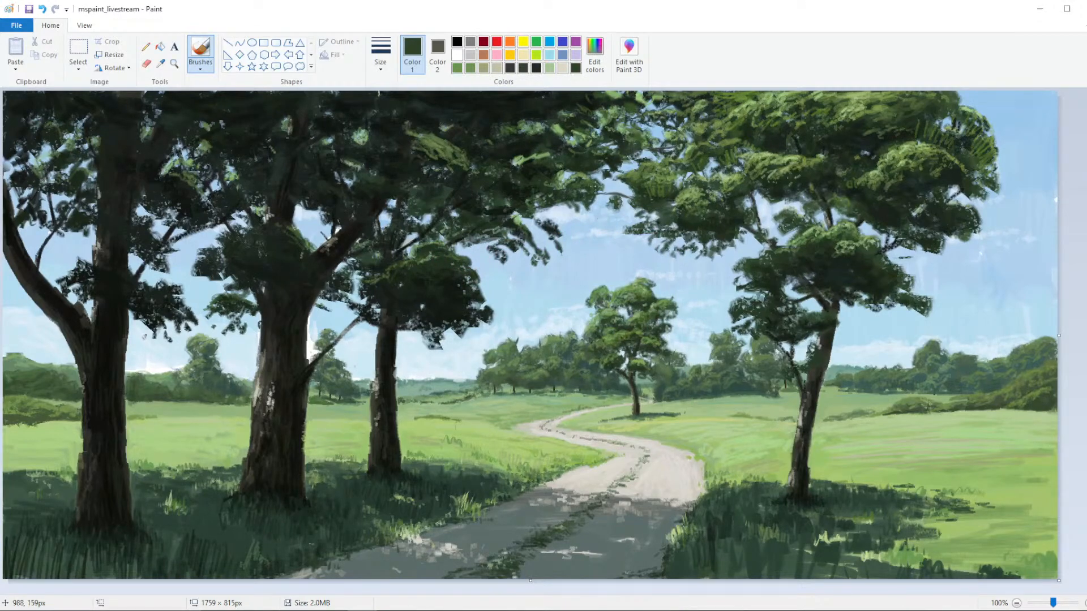
pyautogui.moveTo(600, 187); pyautogui.dragTo(601, 176)
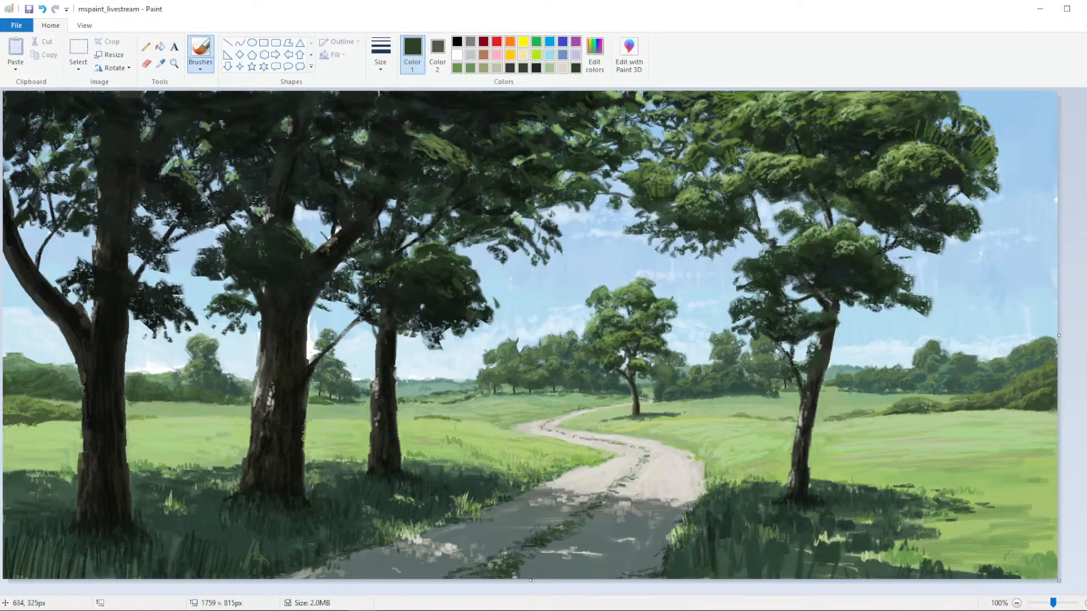
# Sample the sky blue and cut away the lower right foliage of the third tree with the largest brush size
pyautogui.click(161, 63)
pyautogui.click(488, 298)
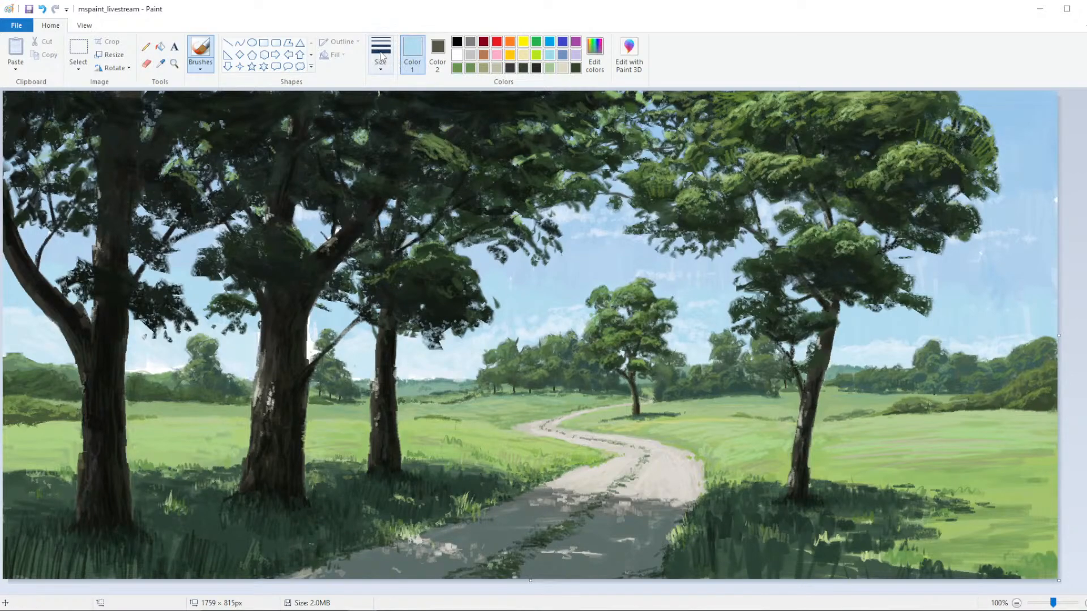
pyautogui.click(380, 55)
pyautogui.click(381, 164)
pyautogui.moveTo(474, 324)
pyautogui.mouseDown()
pyautogui.moveTo(453, 317)
pyautogui.moveTo(487, 306)
pyautogui.moveTo(447, 289)
pyautogui.moveTo(459, 277)
pyautogui.mouseUp()
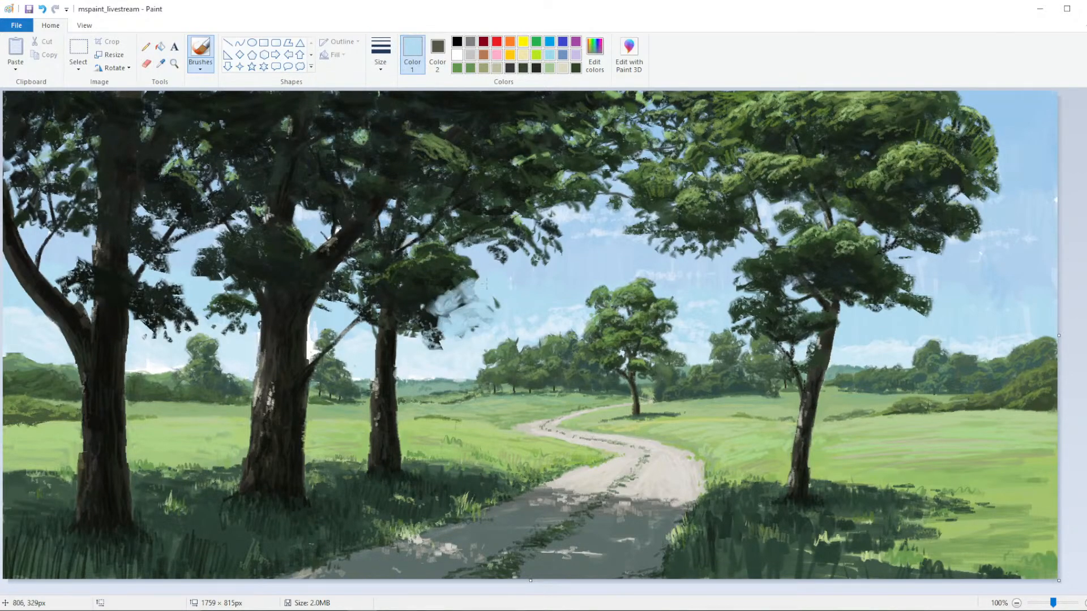
# Sample the third tree's dark foliage and paint ragged leaf clusters along both sides of its lower crown with the second-smallest brush size
pyautogui.click(161, 64)
pyautogui.click(433, 291)
pyautogui.click(380, 56)
pyautogui.click(382, 120)
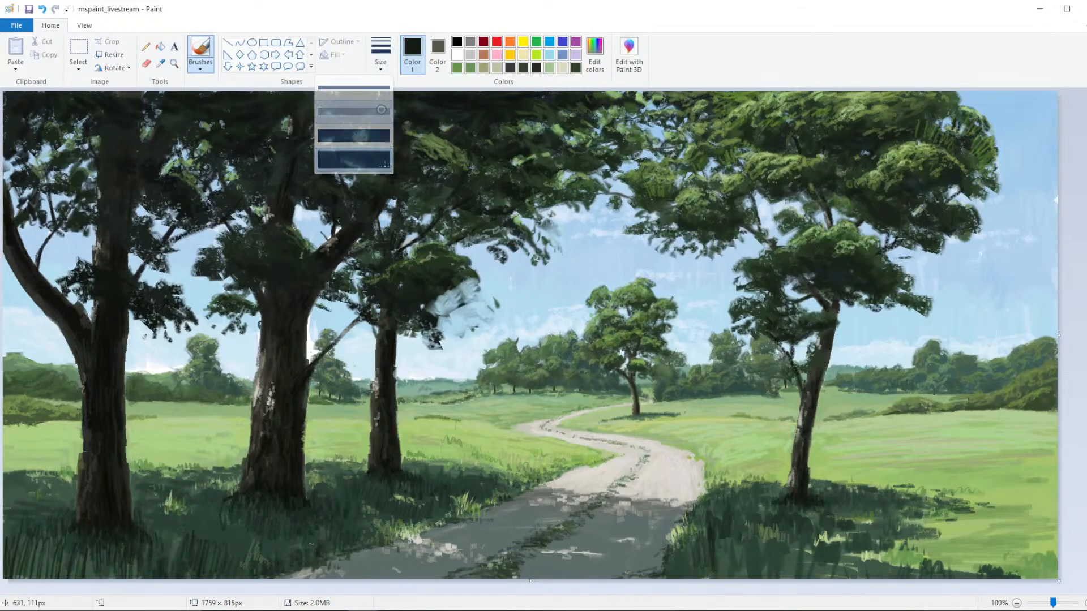
pyautogui.moveTo(460, 302)
pyautogui.mouseDown()
pyautogui.moveTo(439, 306)
pyautogui.moveTo(457, 302)
pyautogui.moveTo(462, 287)
pyautogui.moveTo(469, 293)
pyautogui.moveTo(451, 313)
pyautogui.moveTo(467, 292)
pyautogui.moveTo(481, 293)
pyautogui.moveTo(451, 259)
pyautogui.mouseUp()
pyautogui.moveTo(359, 299)
pyautogui.mouseDown()
pyautogui.moveTo(353, 271)
pyautogui.moveTo(371, 258)
pyautogui.moveTo(331, 235)
pyautogui.moveTo(322, 255)
pyautogui.mouseUp()
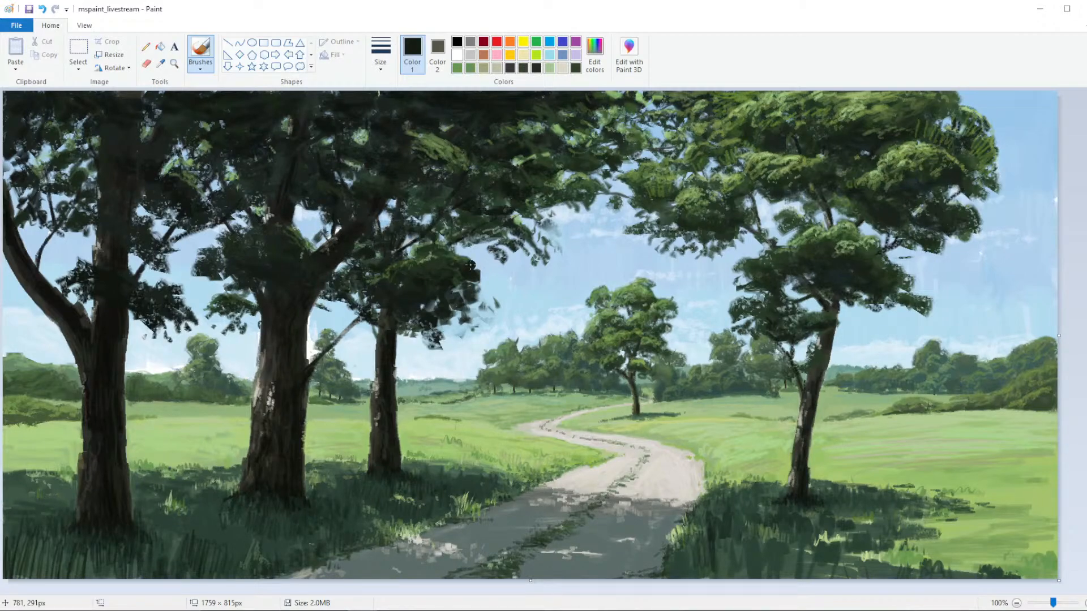
# Paint fine dark leaves under the right tree's lower crown with the smallest brush size, and trim its outer tip with sampled sky blue
pyautogui.click(160, 63)
pyautogui.click(809, 289)
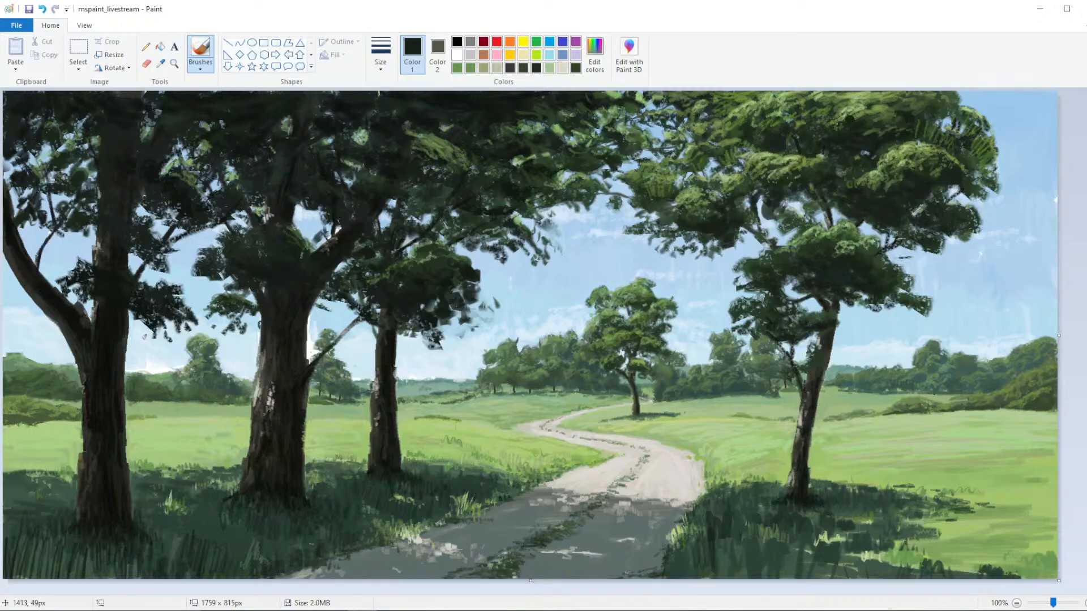
pyautogui.click(380, 53)
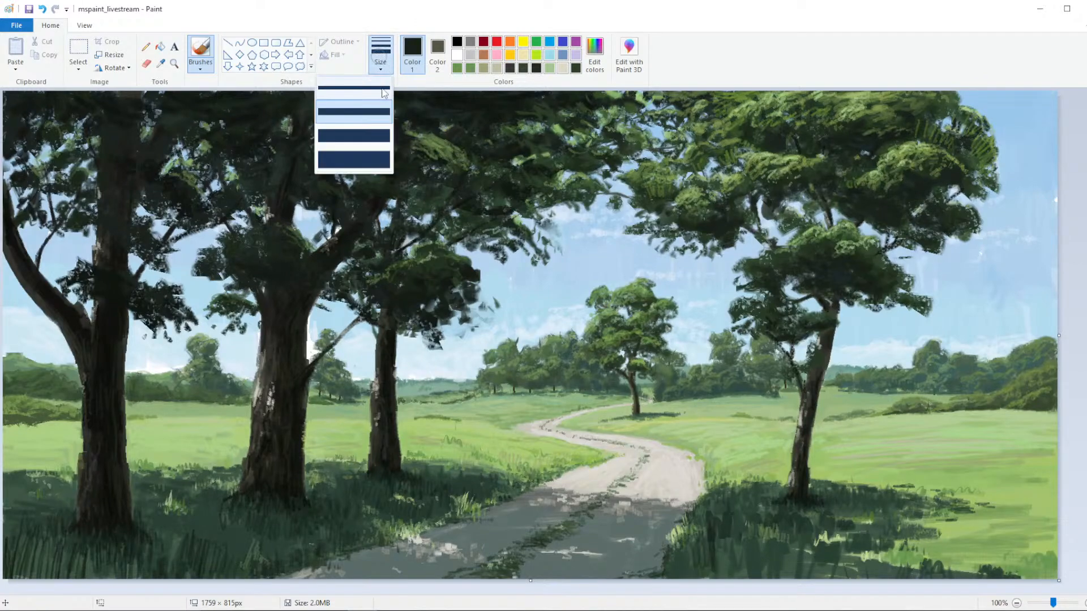
pyautogui.click(380, 86)
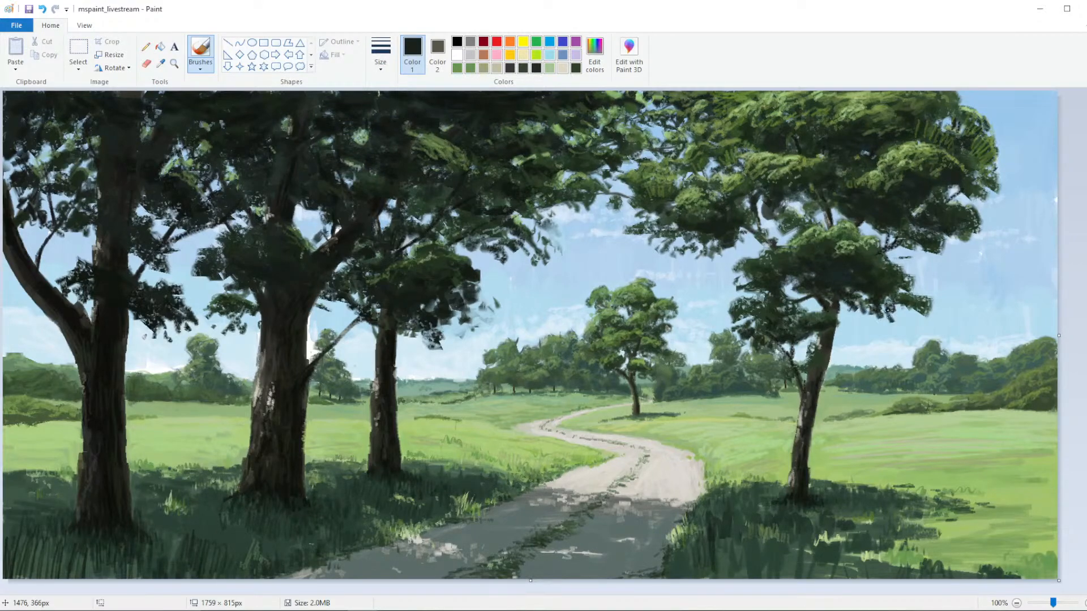
pyautogui.moveTo(834, 282)
pyautogui.mouseDown()
pyautogui.moveTo(848, 310)
pyautogui.moveTo(825, 293)
pyautogui.mouseUp()
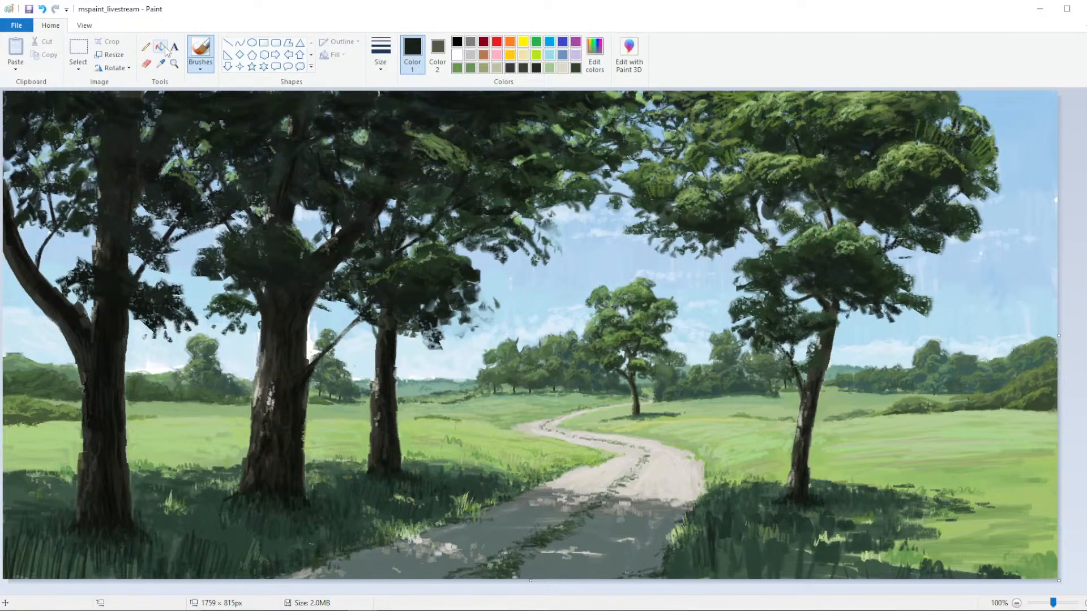
pyautogui.click(161, 63)
pyautogui.click(943, 305)
pyautogui.moveTo(925, 310)
pyautogui.mouseDown()
pyautogui.moveTo(912, 308)
pyautogui.moveTo(929, 300)
pyautogui.moveTo(913, 303)
pyautogui.moveTo(925, 304)
pyautogui.mouseUp()
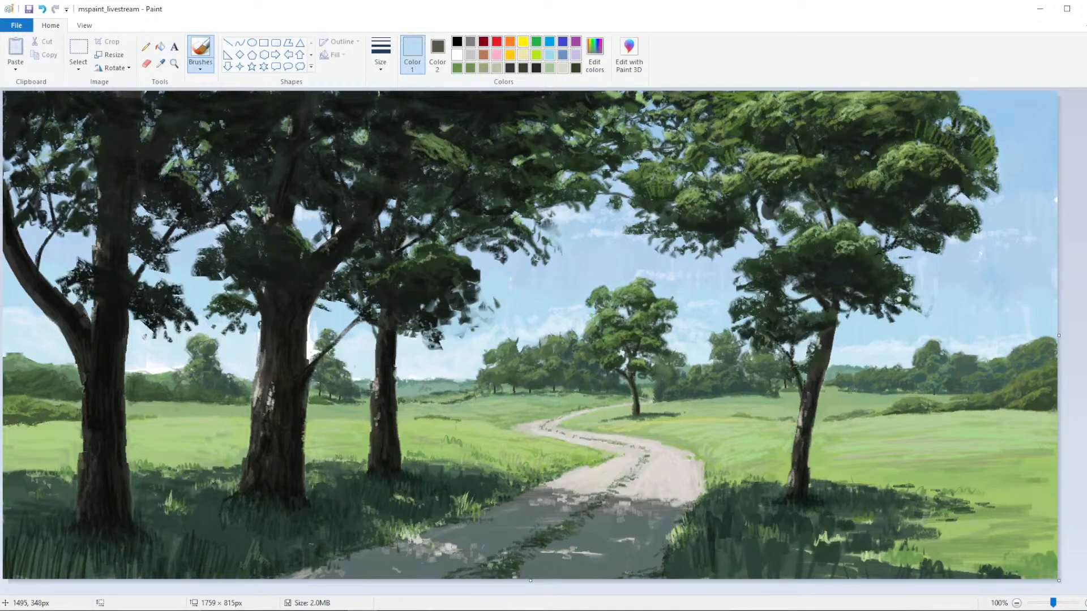
# Sample the muted grey-green at the third tree's leaf edge and dab small loose leaves on both sides of the second trunk
pyautogui.click(161, 63)
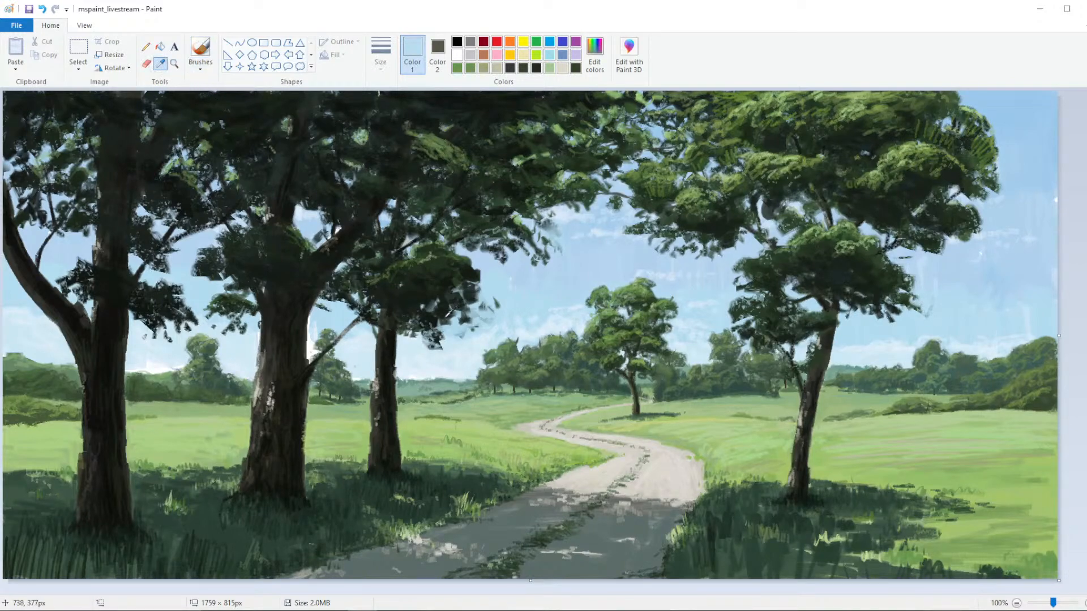
pyautogui.click(450, 307)
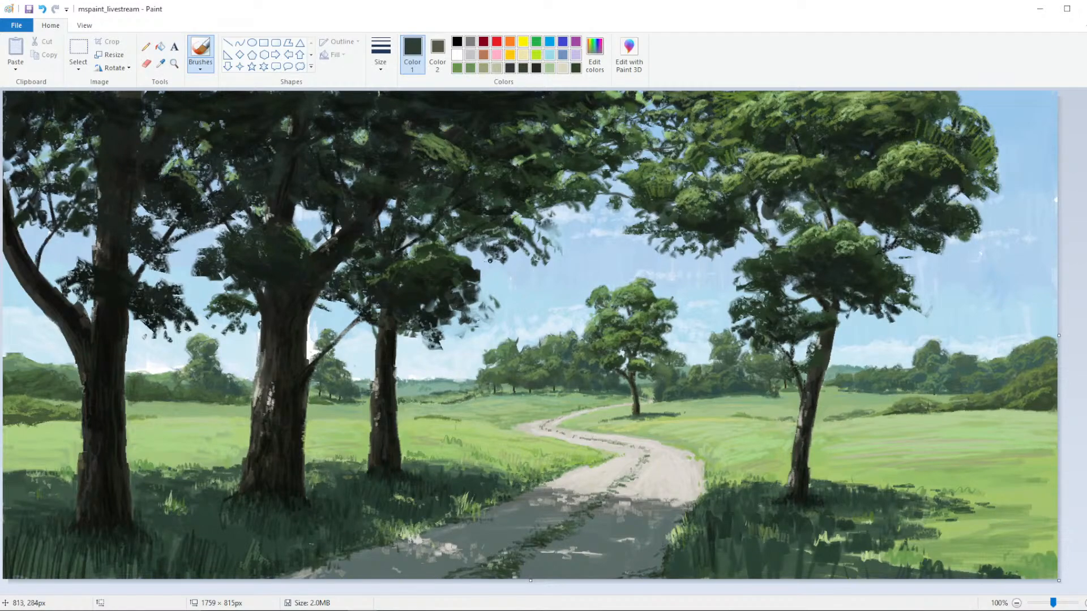
pyautogui.moveTo(312, 319); pyautogui.dragTo(319, 313)
pyautogui.click(232, 335)
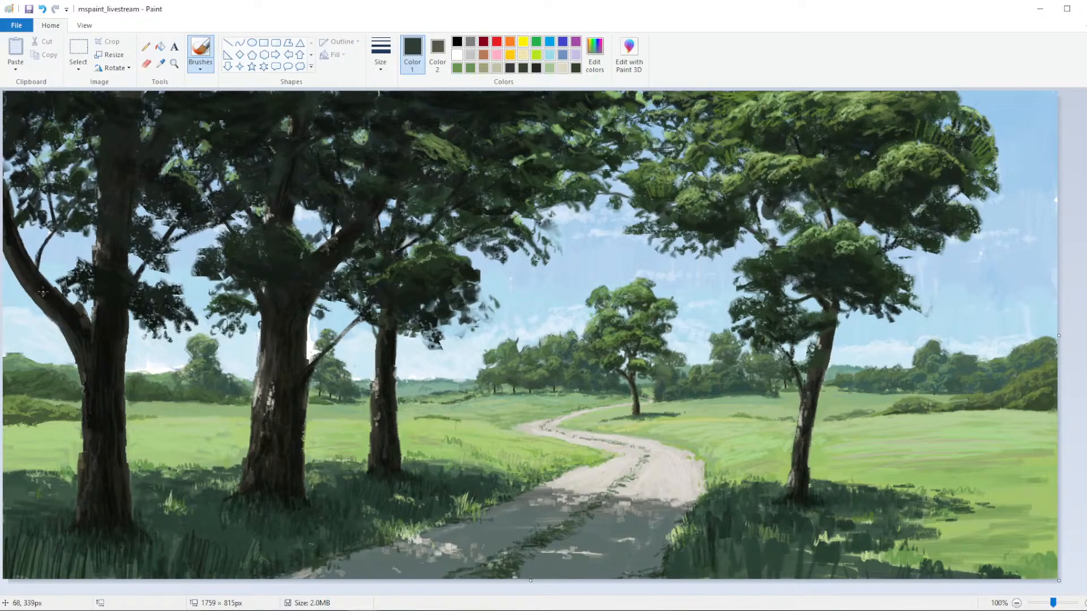
# Darken the grey-green to near black and paint leaves around the leftmost tree's boughs and the branches beside the second tree
pyautogui.click(594, 54)
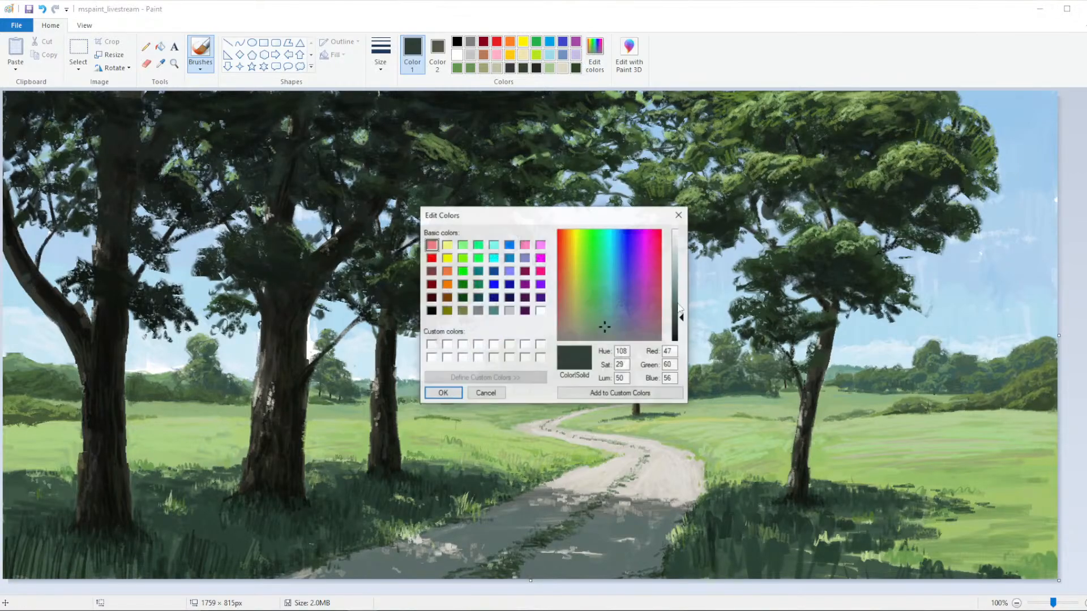
pyautogui.moveTo(681, 317); pyautogui.dragTo(681, 338)
pyautogui.click(444, 394)
pyautogui.moveTo(25, 273)
pyautogui.mouseDown()
pyautogui.moveTo(31, 252)
pyautogui.moveTo(47, 263)
pyautogui.moveTo(50, 247)
pyautogui.moveTo(64, 253)
pyautogui.moveTo(56, 240)
pyautogui.moveTo(79, 233)
pyautogui.mouseUp()
pyautogui.moveTo(210, 214); pyautogui.dragTo(215, 181)
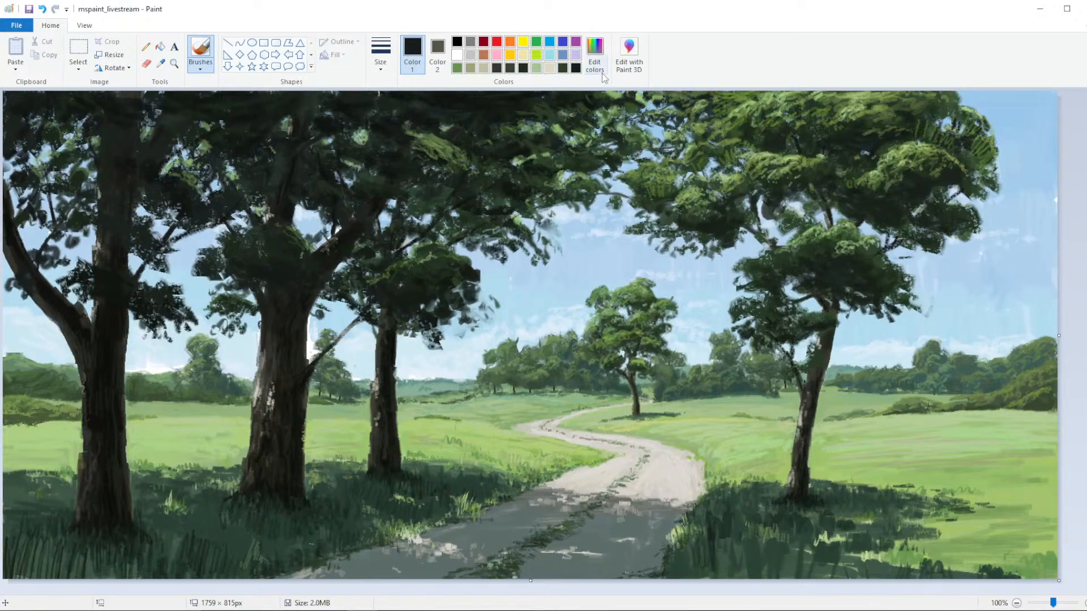
# Adjust the near-black green and paint dark foliage masses across the upper canopy, from the leftmost tree to the third tree
pyautogui.click(594, 56)
pyautogui.click(443, 393)
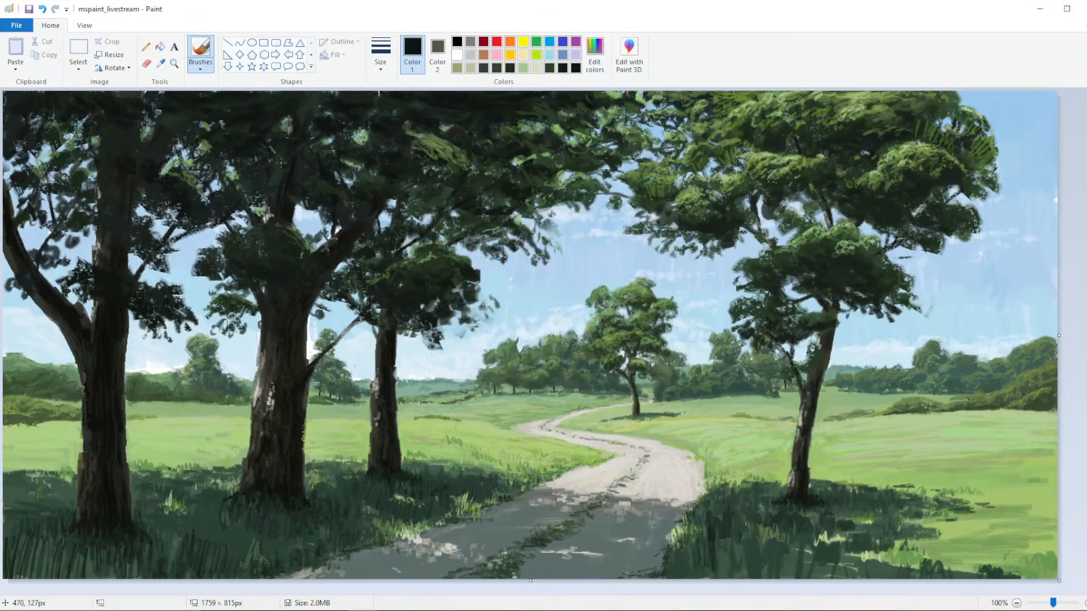
pyautogui.moveTo(295, 114)
pyautogui.mouseDown()
pyautogui.moveTo(318, 123)
pyautogui.moveTo(326, 106)
pyautogui.moveTo(288, 105)
pyautogui.moveTo(292, 132)
pyautogui.moveTo(226, 111)
pyautogui.moveTo(208, 130)
pyautogui.mouseUp()
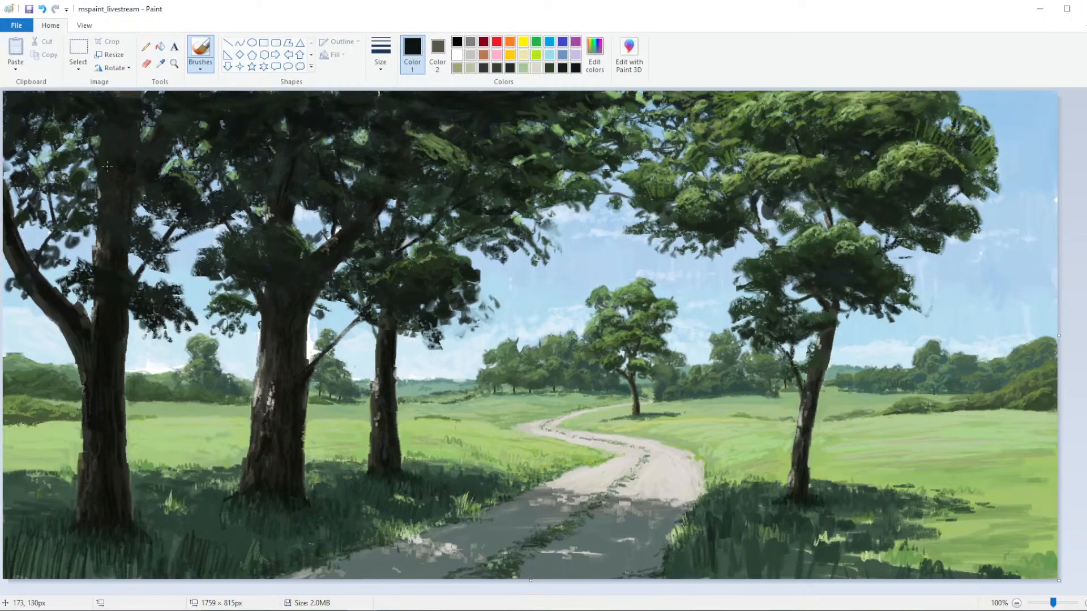
pyautogui.moveTo(113, 121)
pyautogui.mouseDown()
pyautogui.moveTo(120, 156)
pyautogui.moveTo(143, 138)
pyautogui.moveTo(163, 157)
pyautogui.moveTo(177, 125)
pyautogui.moveTo(216, 126)
pyautogui.mouseUp()
pyautogui.moveTo(98, 118); pyautogui.dragTo(138, 115)
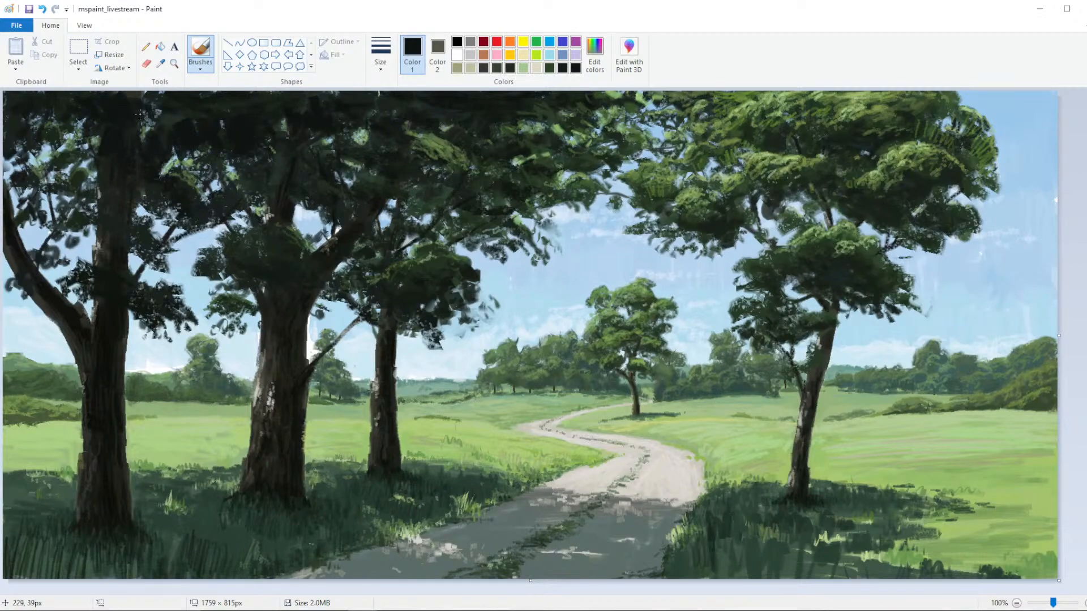
pyautogui.moveTo(391, 105)
pyautogui.mouseDown()
pyautogui.moveTo(371, 116)
pyautogui.moveTo(393, 122)
pyautogui.mouseUp()
pyautogui.moveTo(436, 105)
pyautogui.mouseDown()
pyautogui.moveTo(433, 116)
pyautogui.moveTo(453, 127)
pyautogui.mouseUp()
pyautogui.moveTo(379, 124); pyautogui.dragTo(362, 145)
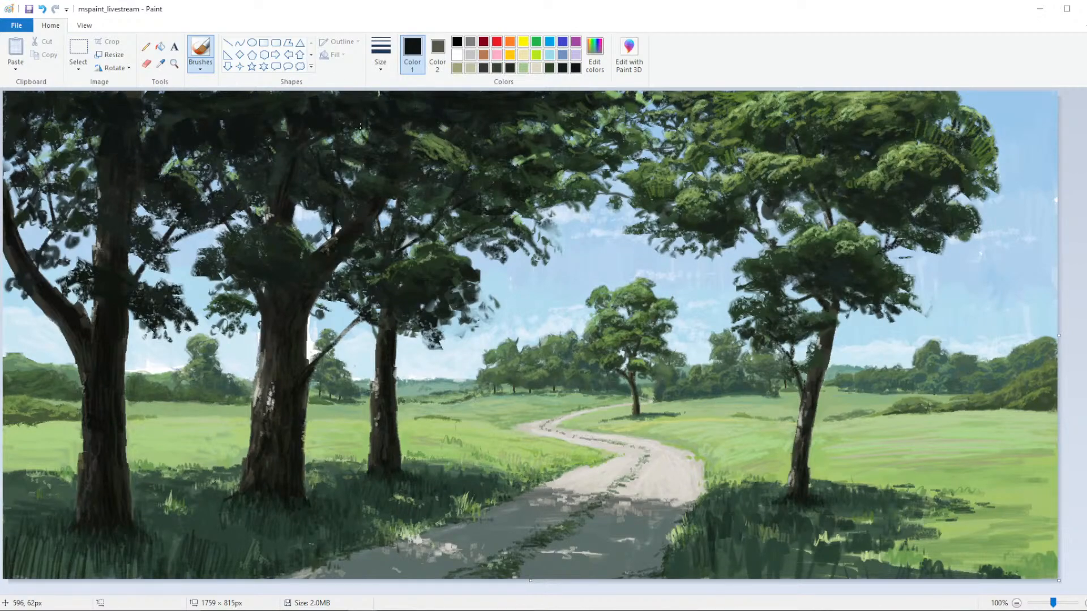
pyautogui.moveTo(475, 119); pyautogui.dragTo(479, 127)
pyautogui.moveTo(492, 124); pyautogui.dragTo(500, 137)
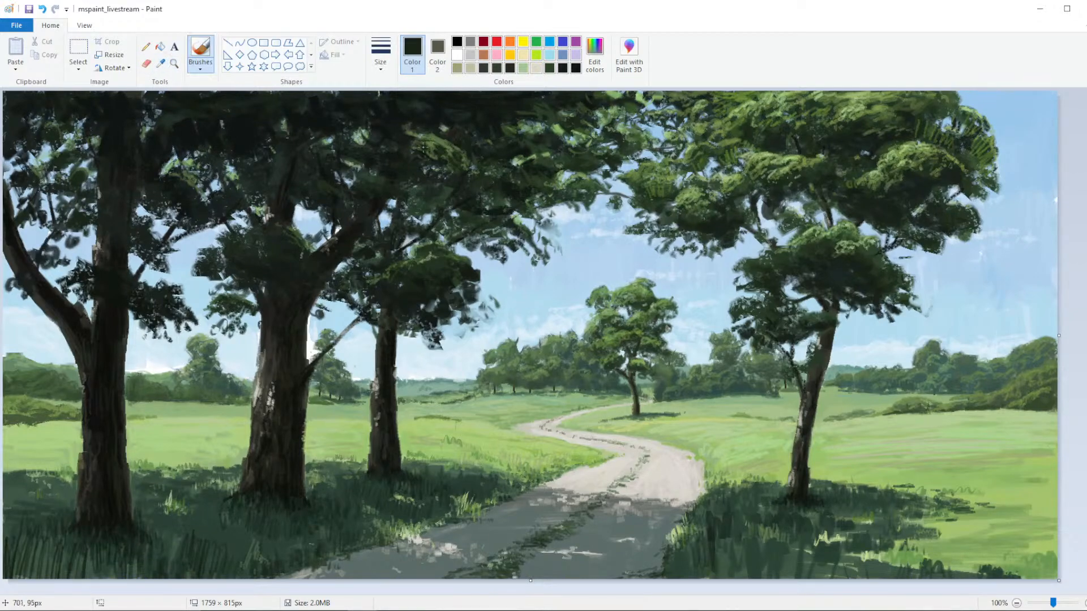
# Sample a light leaf green from the third tree, make it more vivid and paint sunlit leaf highlights in the upper canopy
pyautogui.click(160, 64)
pyautogui.click(423, 214)
pyautogui.moveTo(355, 131); pyautogui.dragTo(376, 126)
pyautogui.click(595, 54)
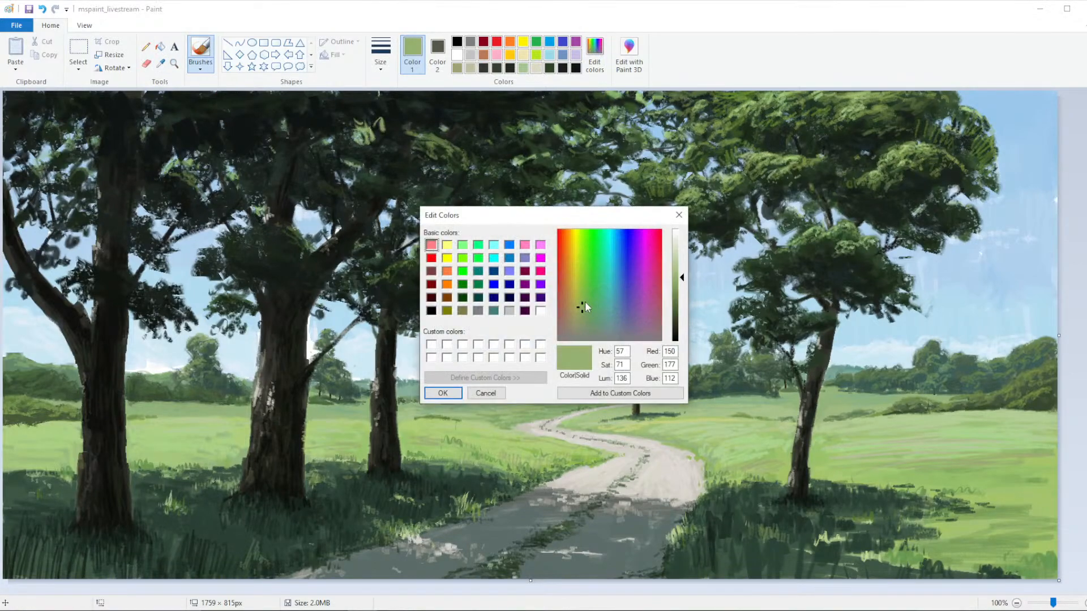
pyautogui.click(443, 393)
pyautogui.moveTo(369, 131)
pyautogui.mouseDown()
pyautogui.moveTo(365, 103)
pyautogui.moveTo(349, 95)
pyautogui.mouseUp()
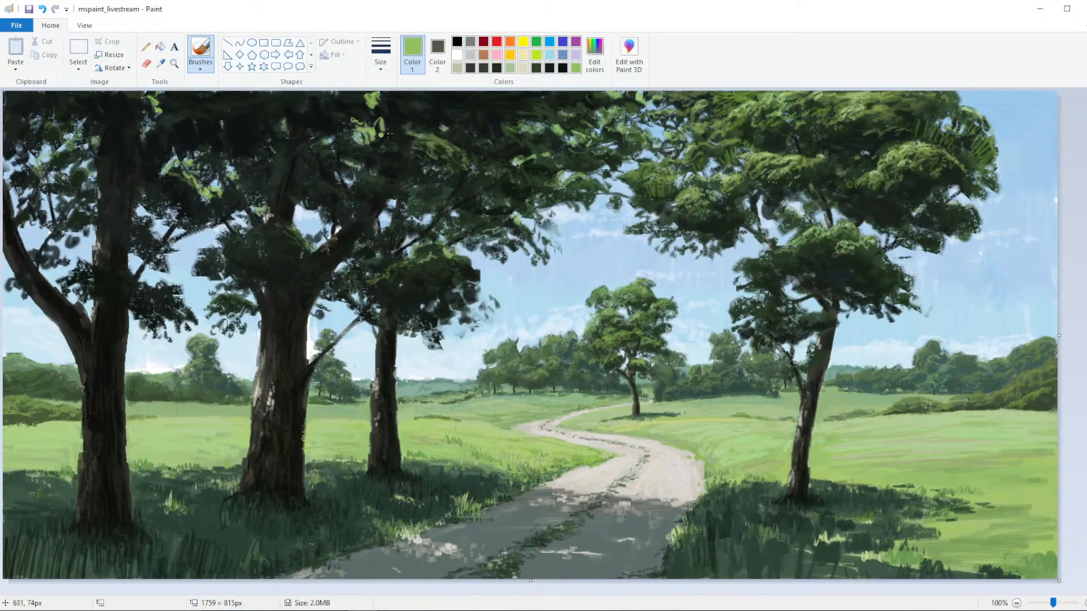
# Darken the leaf green to RGB 95, 132, 53 and paint mid-tone leaves between the first and second trees
pyautogui.click(595, 54)
pyautogui.moveTo(681, 295); pyautogui.dragTo(681, 308)
pyautogui.click(447, 391)
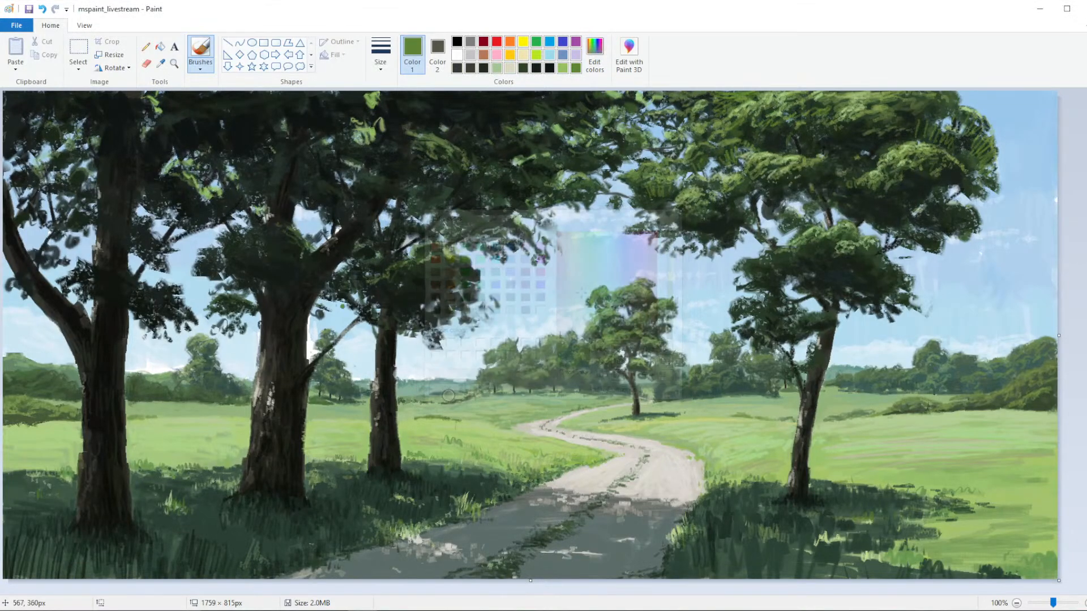
pyautogui.moveTo(185, 188)
pyautogui.mouseDown()
pyautogui.moveTo(218, 211)
pyautogui.moveTo(192, 187)
pyautogui.moveTo(203, 170)
pyautogui.mouseUp()
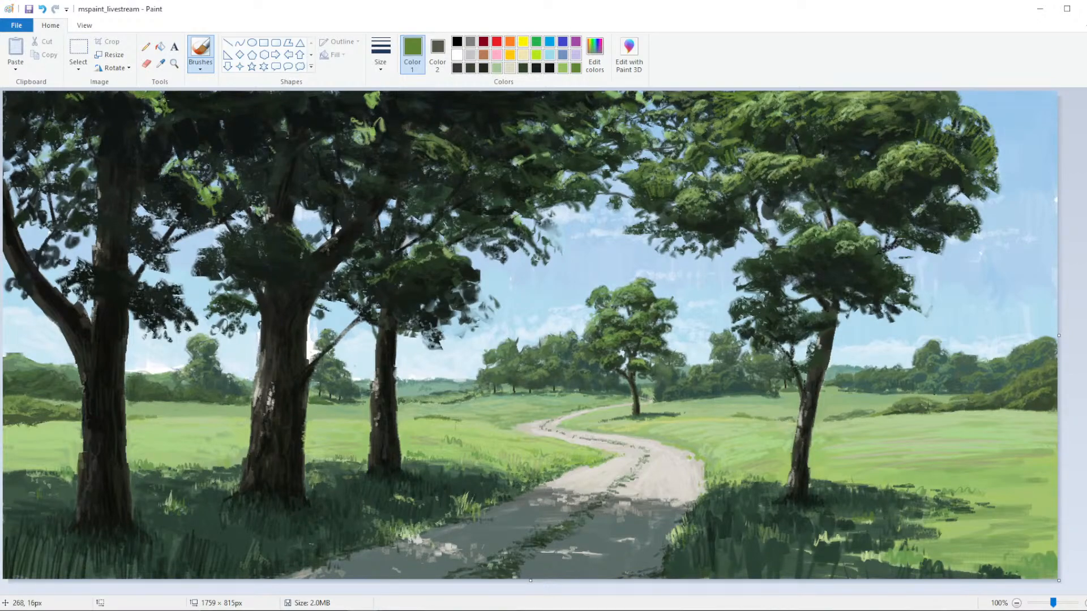
# Shift the leaf green to a yellower olive and dab leaves into the third tree's foliage and the right tree's lower crown
pyautogui.click(594, 52)
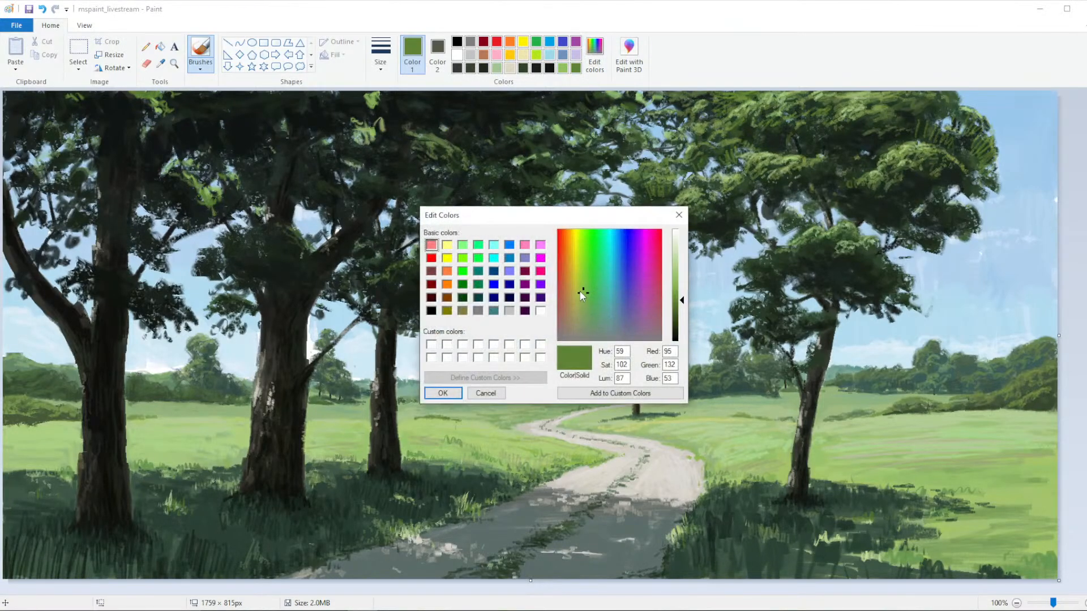
pyautogui.click(578, 286)
pyautogui.click(442, 393)
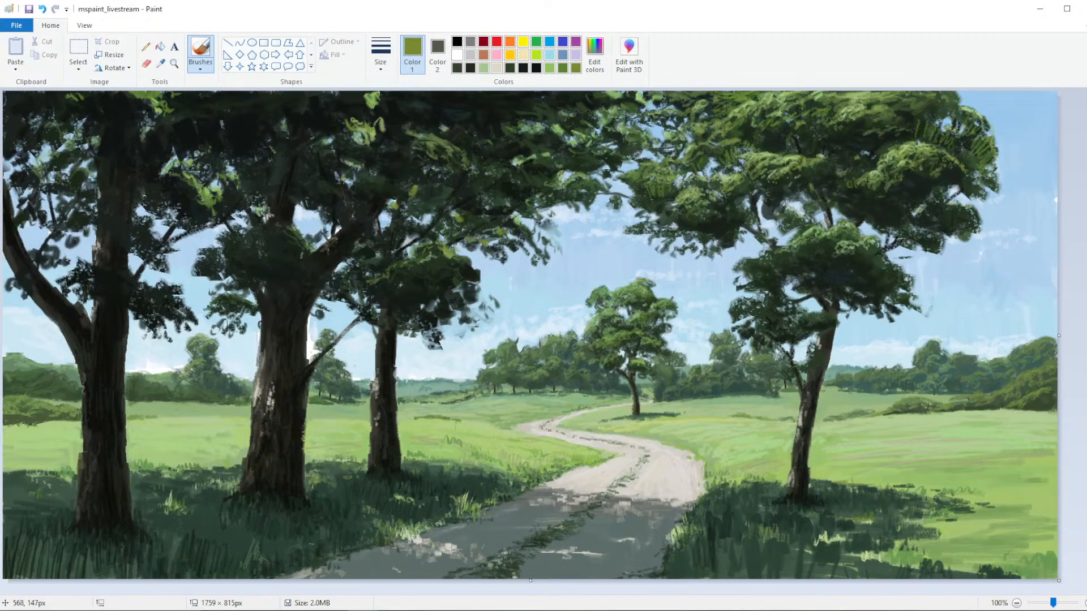
pyautogui.click(354, 176)
pyautogui.click(365, 170)
pyautogui.click(435, 167)
pyautogui.click(800, 249)
pyautogui.click(815, 243)
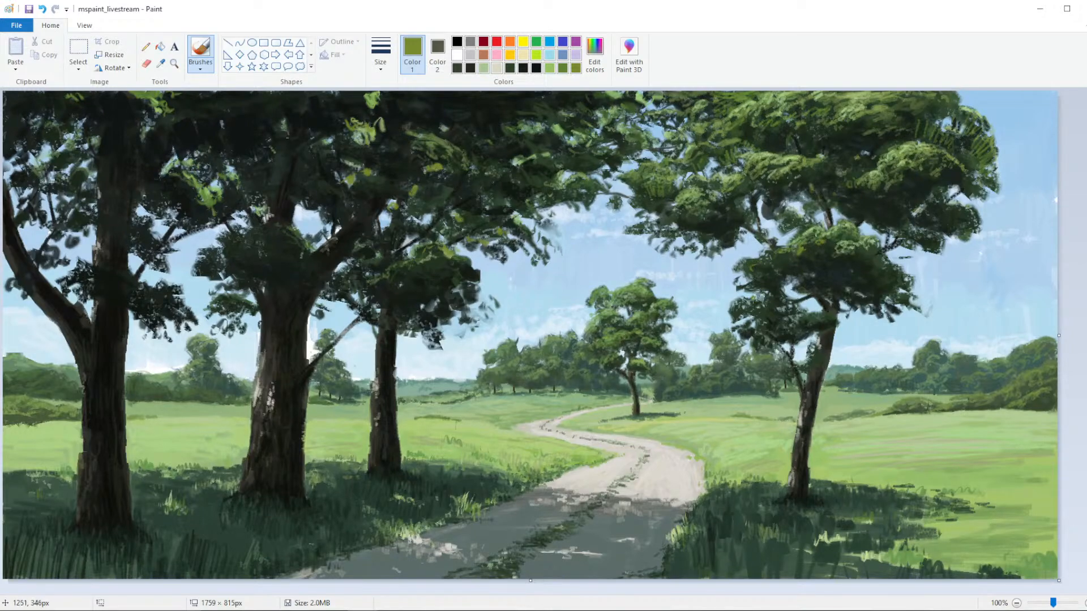
pyautogui.click(759, 302)
pyautogui.click(775, 253)
# Switch to another brush at the smallest size and add fine olive strokes to the foliage above the third trunk
pyautogui.click(200, 67)
pyautogui.click(123, 110)
pyautogui.click(381, 53)
pyautogui.click(377, 84)
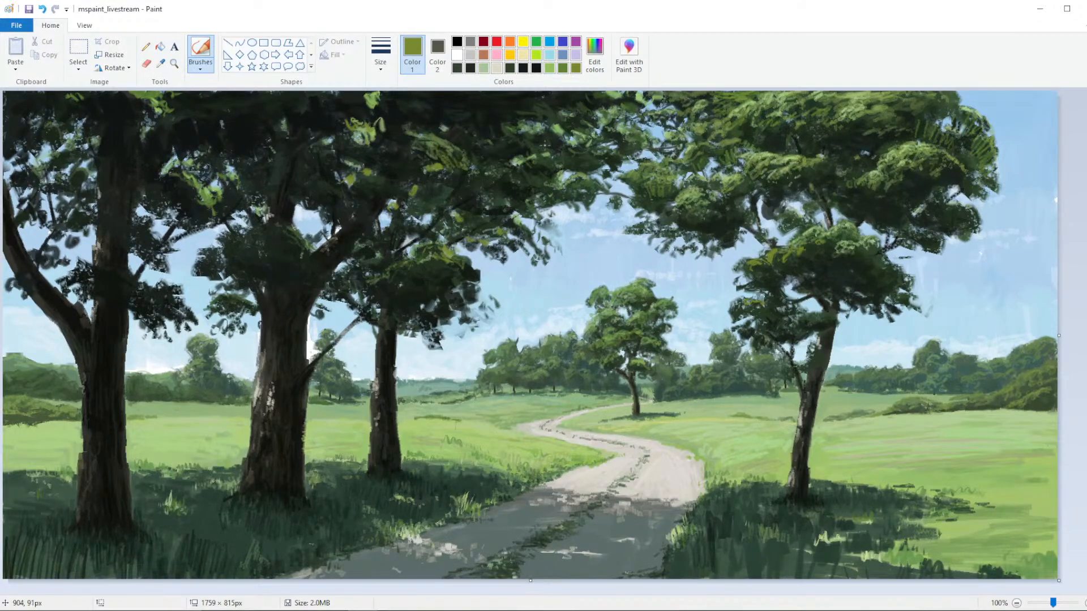
# Enlarge the brush and tone down upper canopy leaves with a sampled near-black, and touch up the second trunk with its sampled bark colour
pyautogui.click(161, 63)
pyautogui.click(398, 94)
pyautogui.click(381, 54)
pyautogui.click(370, 168)
pyautogui.moveTo(376, 131); pyautogui.dragTo(370, 117)
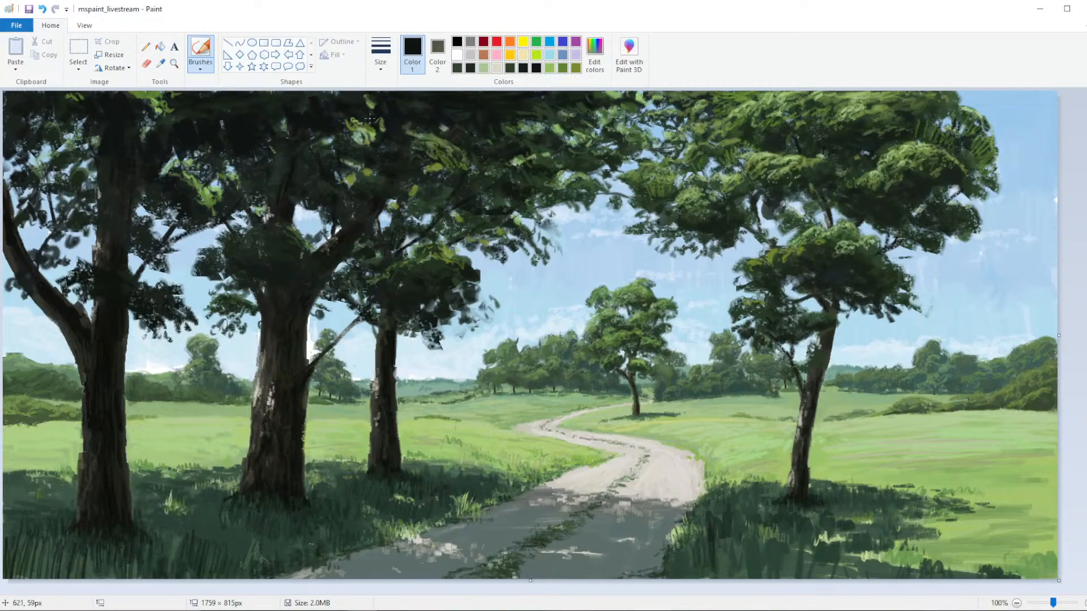
pyautogui.click(160, 63)
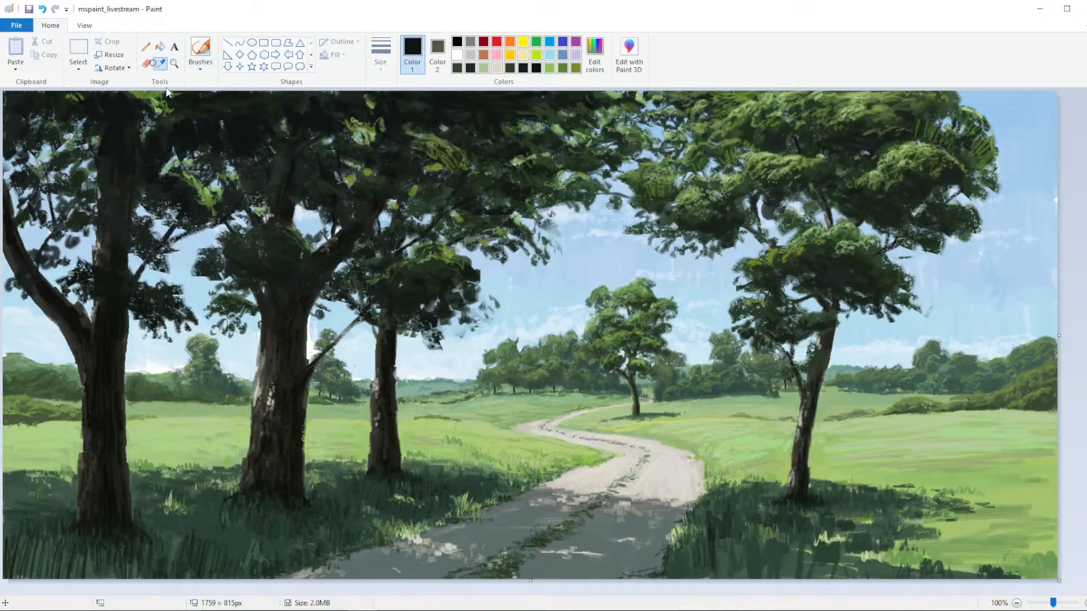
pyautogui.click(271, 340)
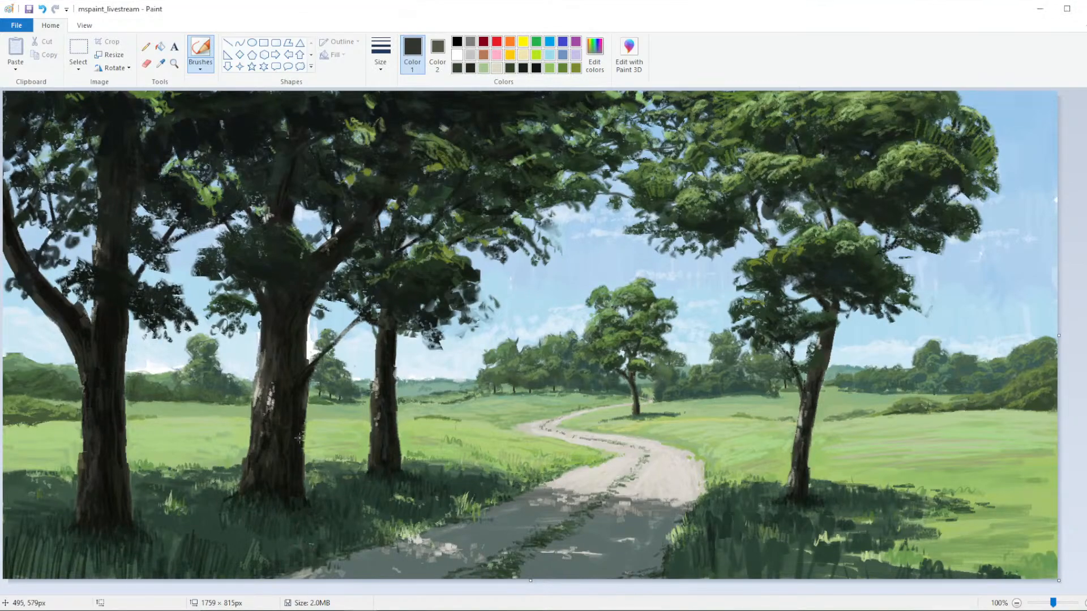
# Sample the shaded path's grey-green, darken it and paint shadow strokes across the foreground path
pyautogui.click(161, 63)
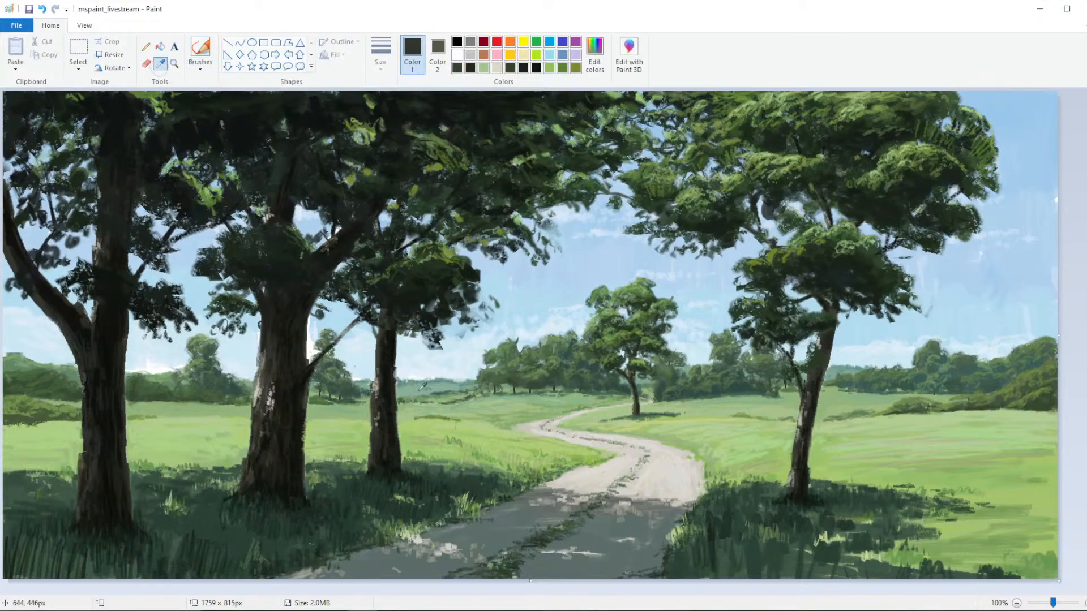
pyautogui.click(588, 535)
pyautogui.click(594, 53)
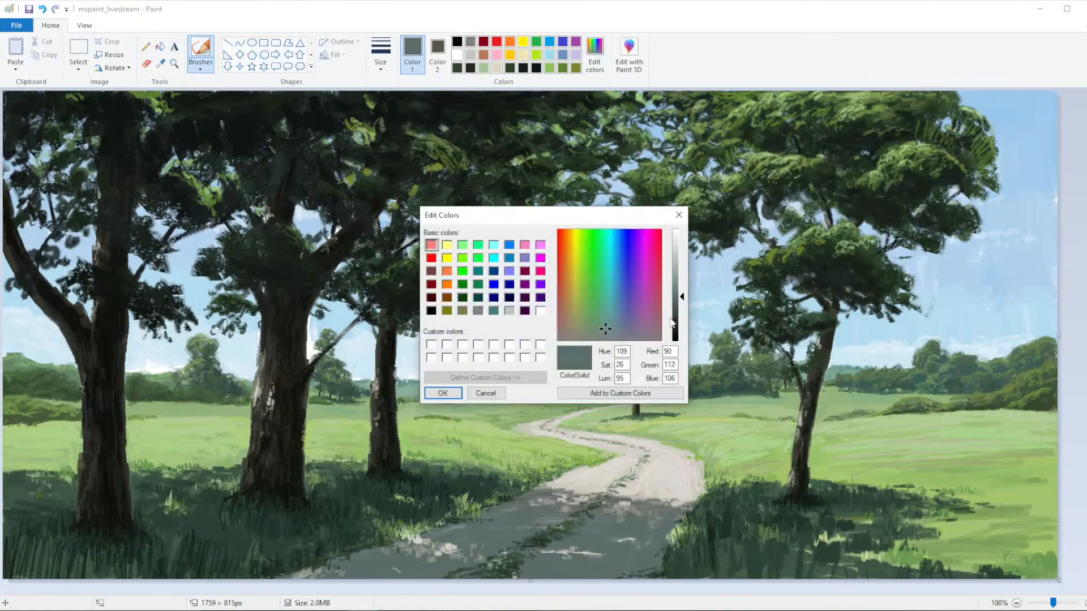
pyautogui.moveTo(671, 320); pyautogui.dragTo(675, 309)
pyautogui.click(442, 393)
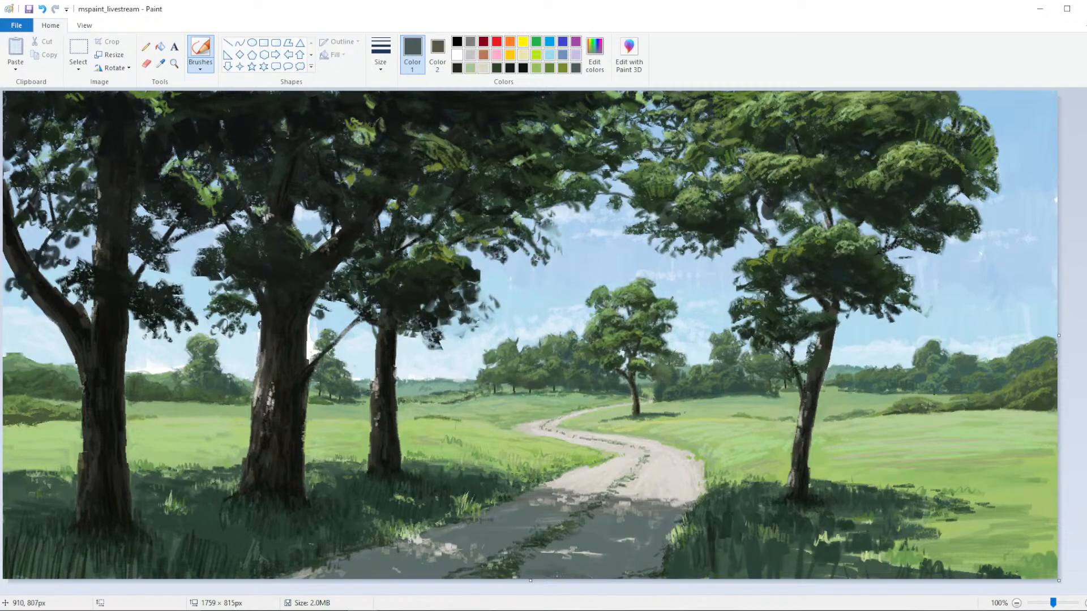
pyautogui.moveTo(547, 560)
pyautogui.mouseDown()
pyautogui.moveTo(614, 572)
pyautogui.moveTo(603, 538)
pyautogui.mouseUp()
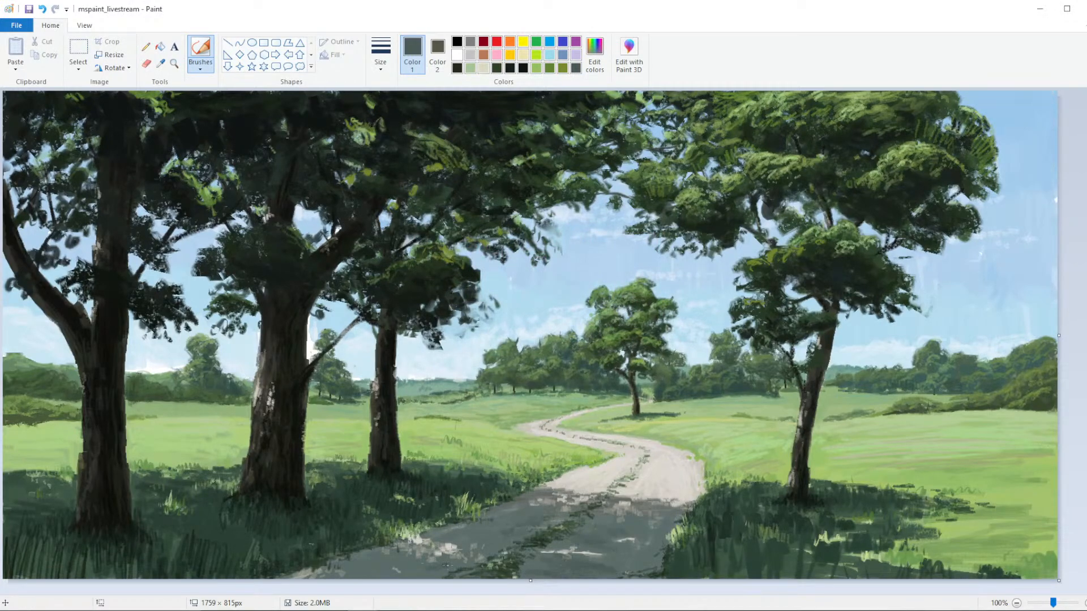
pyautogui.moveTo(441, 531)
pyautogui.mouseDown()
pyautogui.moveTo(470, 535)
pyautogui.moveTo(472, 523)
pyautogui.mouseUp()
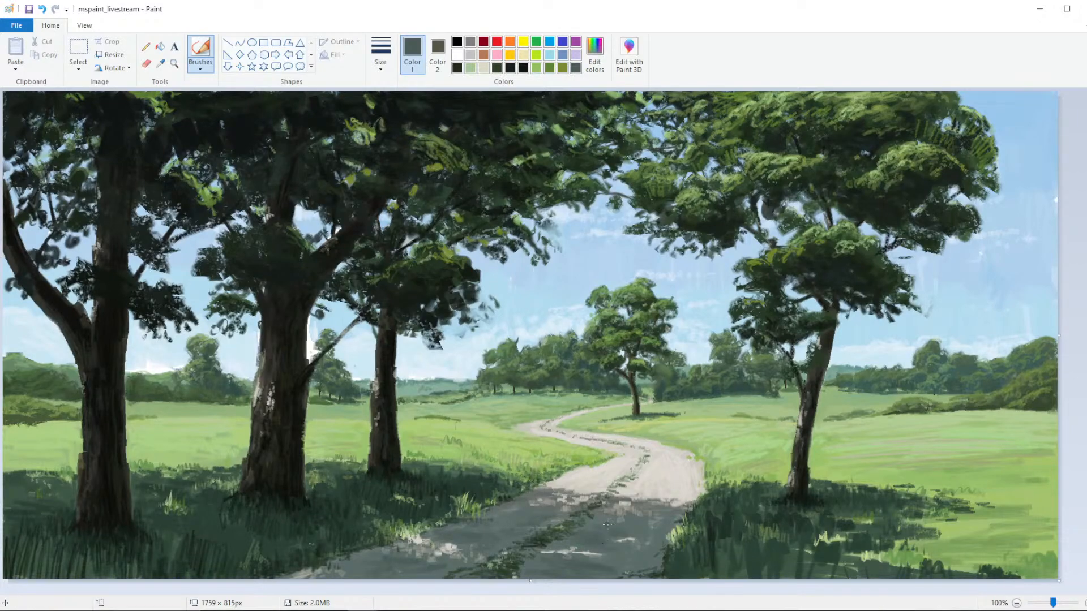
# Sample the sunlit path's colour, shift it to a neutral grey of RGB 192, 192, 190 and paint it along the path
pyautogui.click(160, 63)
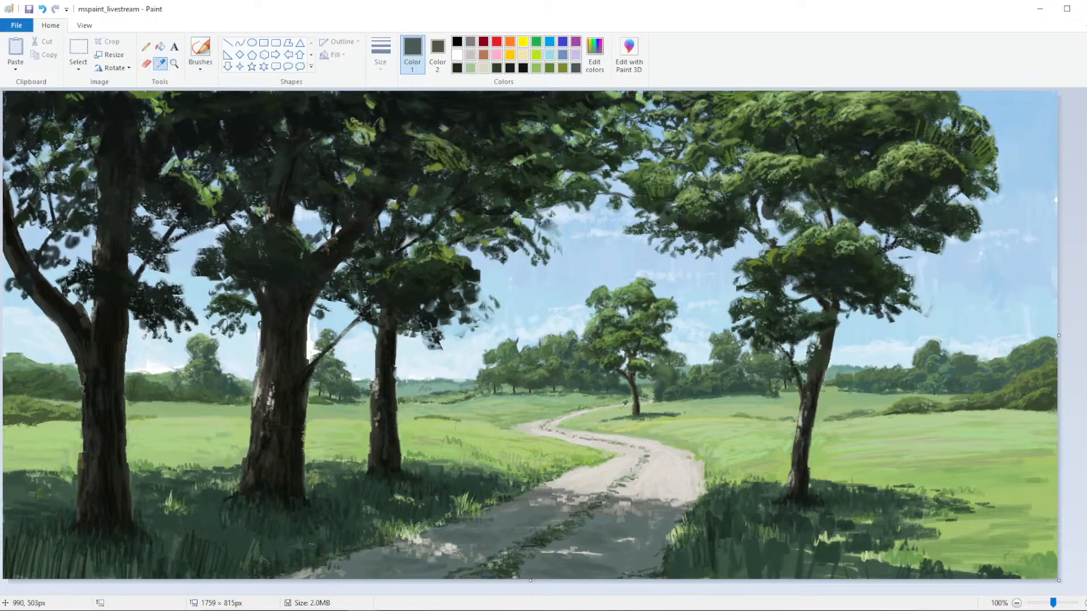
pyautogui.click(687, 496)
pyautogui.click(595, 54)
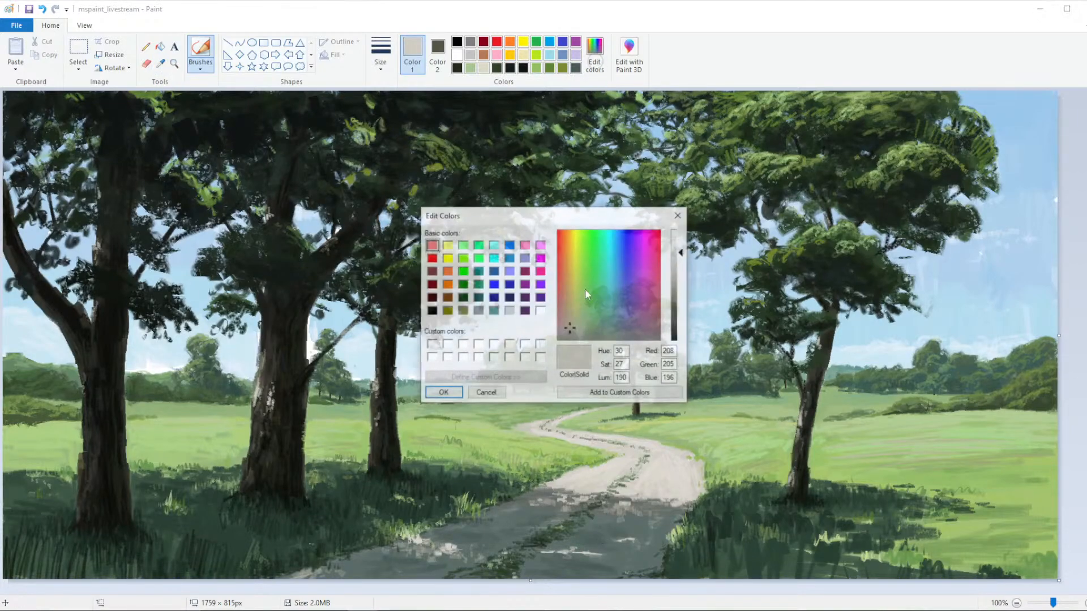
pyautogui.click(679, 256)
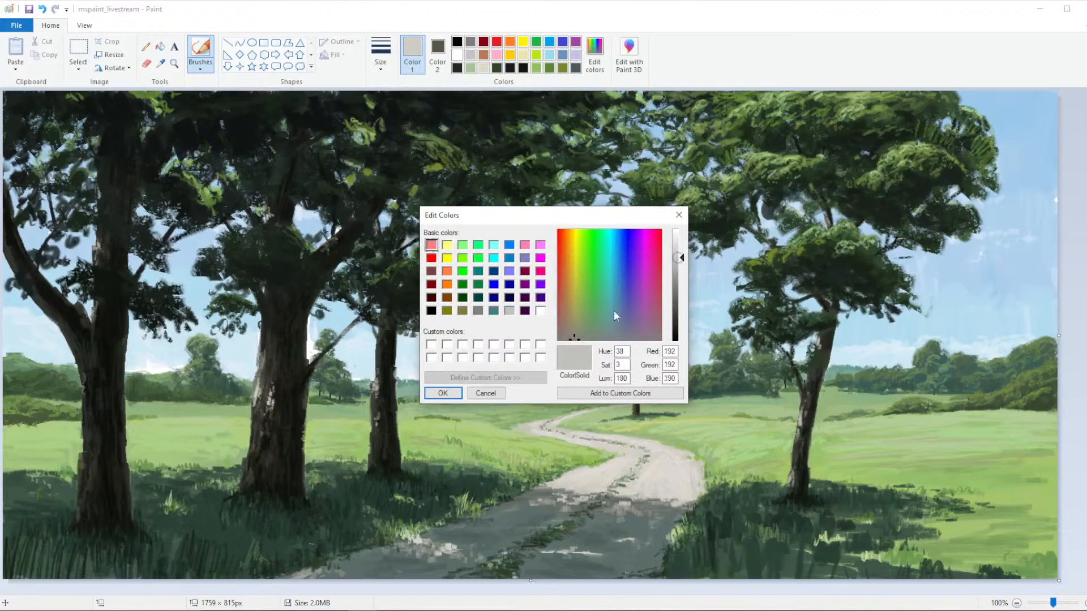
pyautogui.click(443, 393)
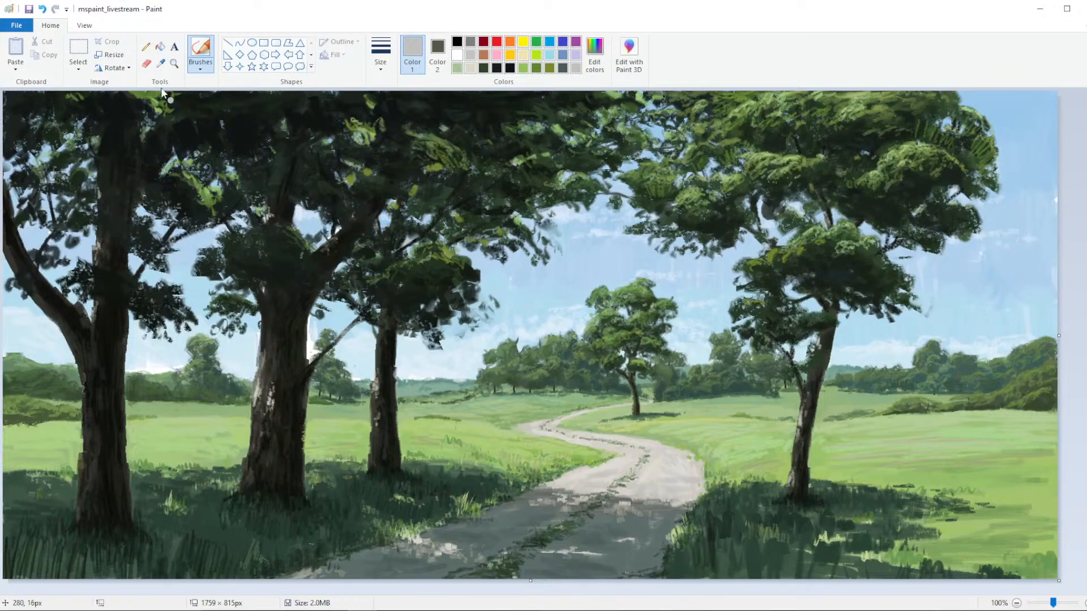
# Sample a dark green from the third tree and paint leaf clusters along the outer right edge of its crown with a large brush
pyautogui.click(161, 63)
pyautogui.click(474, 294)
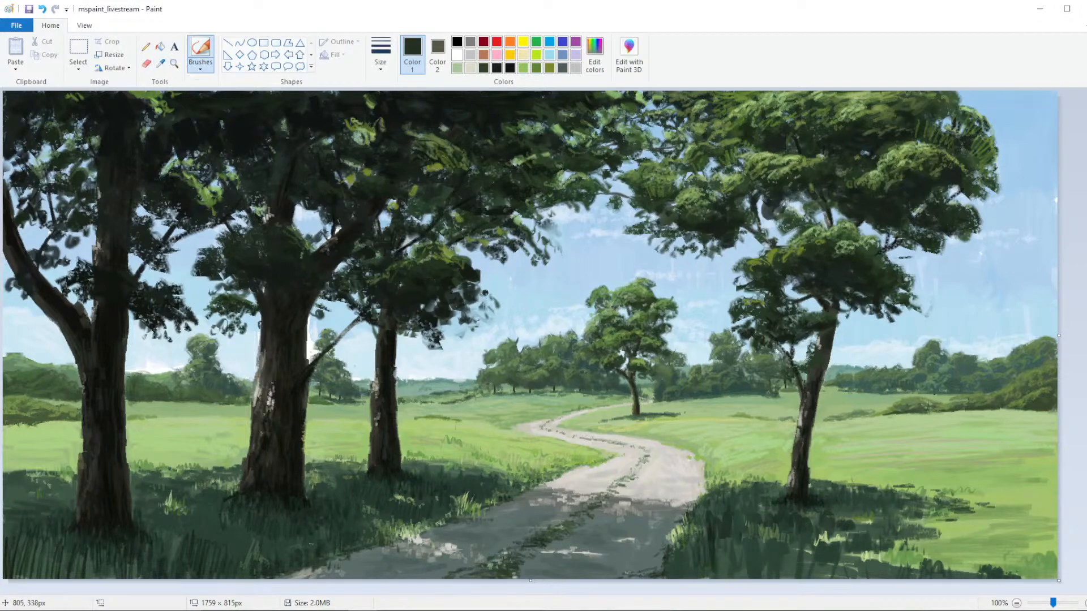
pyautogui.click(380, 56)
pyautogui.click(353, 160)
pyautogui.moveTo(471, 283); pyautogui.dragTo(485, 292)
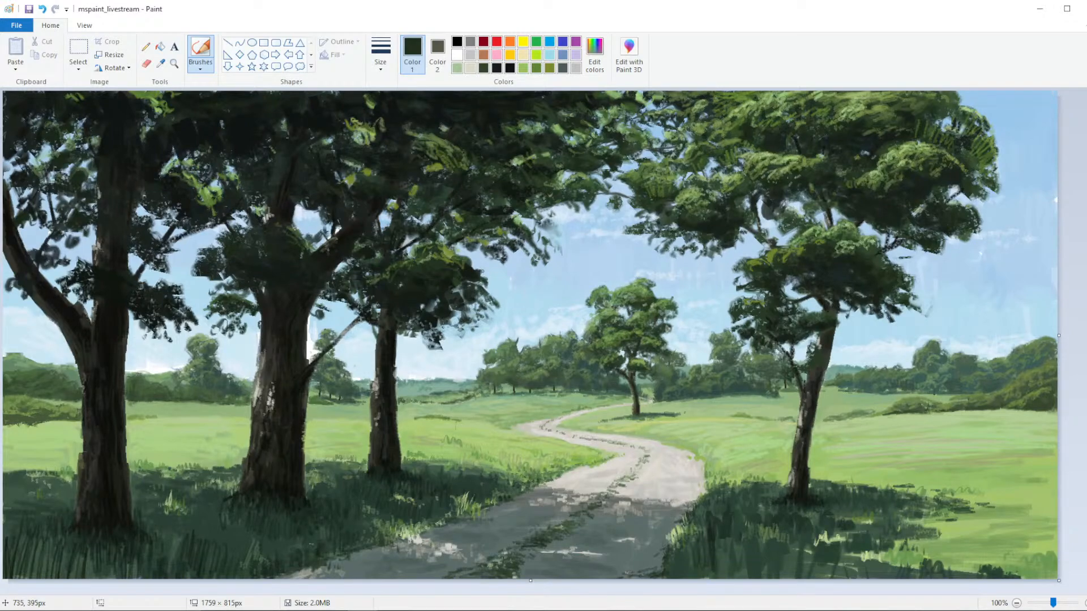
# With the smallest brush size and a sampled muted dark green, dab leaves on the third tree and along the thin branch between the trunks
pyautogui.click(200, 67)
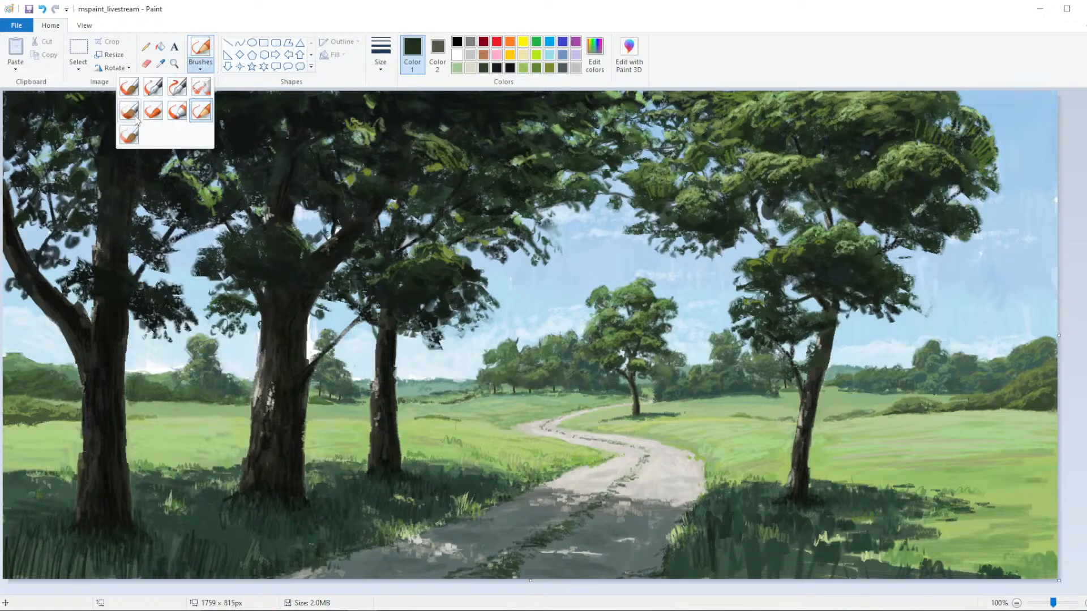
pyautogui.click(200, 67)
pyautogui.click(380, 62)
pyautogui.click(383, 98)
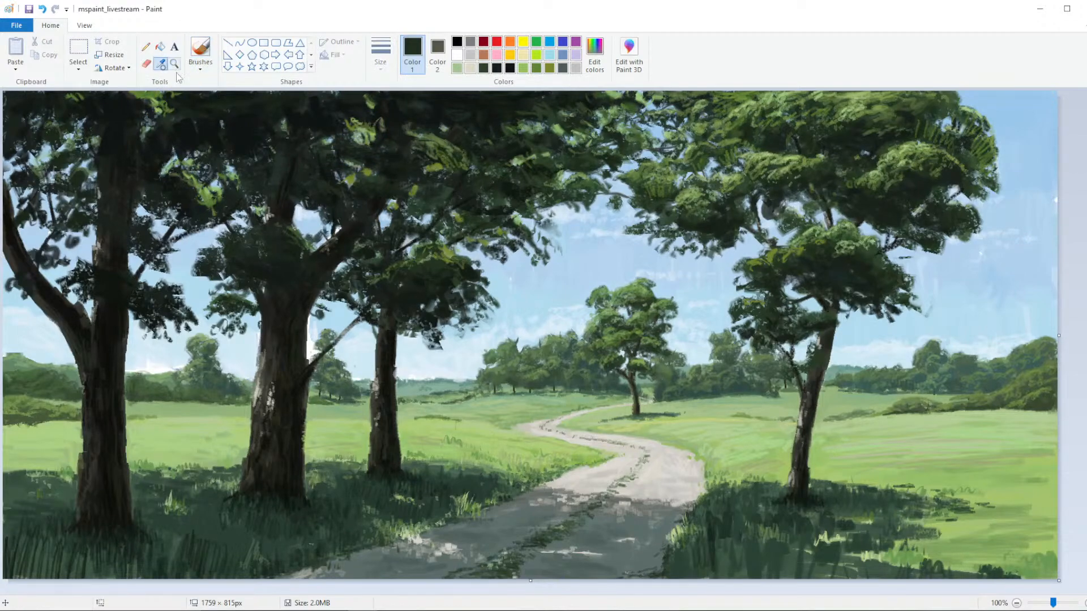
pyautogui.moveTo(471, 318); pyautogui.dragTo(478, 305)
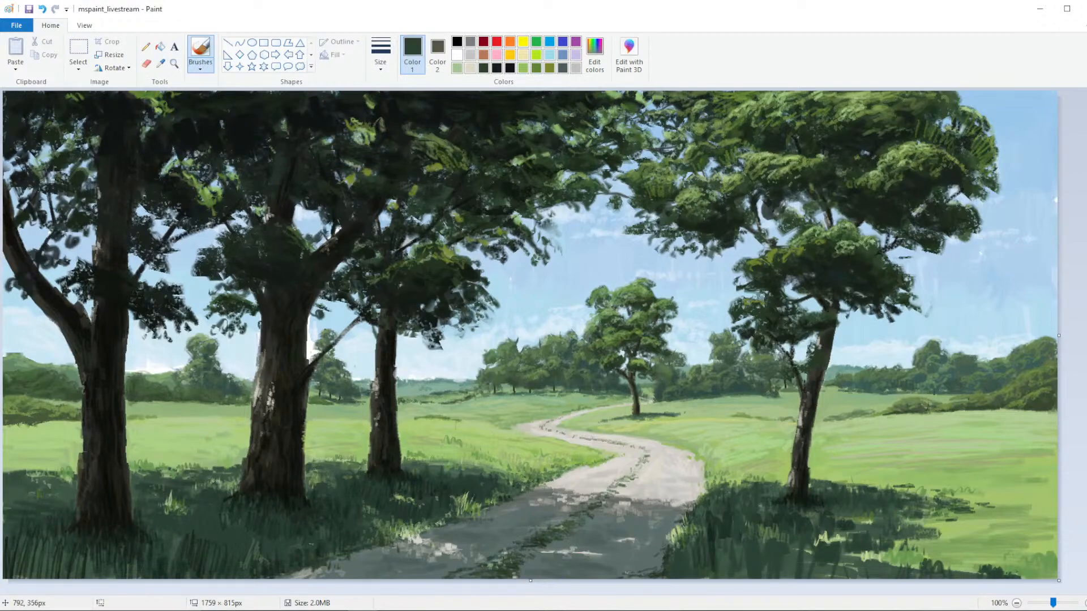
pyautogui.moveTo(448, 240); pyautogui.dragTo(473, 252)
pyautogui.moveTo(357, 323)
pyautogui.mouseDown()
pyautogui.moveTo(335, 330)
pyautogui.moveTo(357, 332)
pyautogui.moveTo(324, 327)
pyautogui.moveTo(362, 327)
pyautogui.mouseUp()
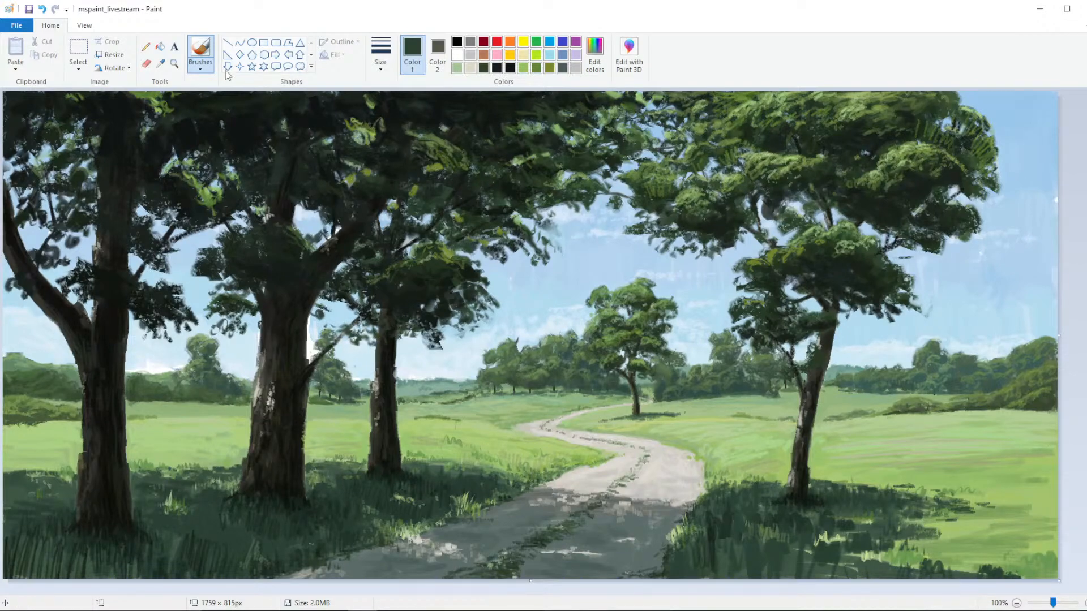
# Sample a near-black from the third tree's foliage and add dark leaves between the second and third trunks
pyautogui.click(161, 63)
pyautogui.click(403, 283)
pyautogui.moveTo(375, 327); pyautogui.dragTo(356, 334)
pyautogui.moveTo(306, 317); pyautogui.dragTo(319, 319)
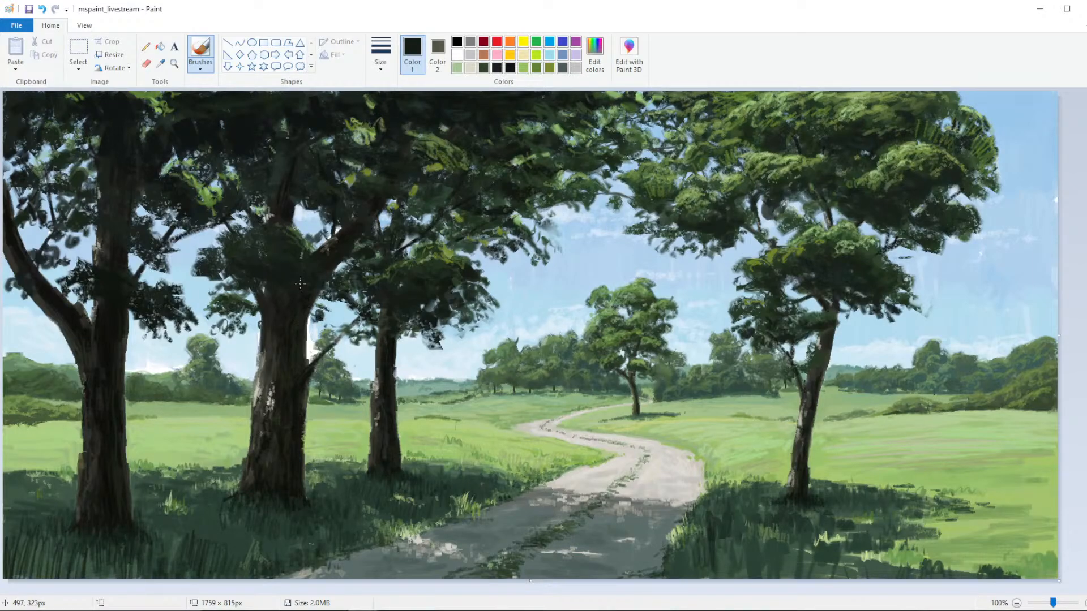
# Adjust the near-black green and paint deep shadow foliage around the second tree's fork and beneath the third tree's crown
pyautogui.click(594, 55)
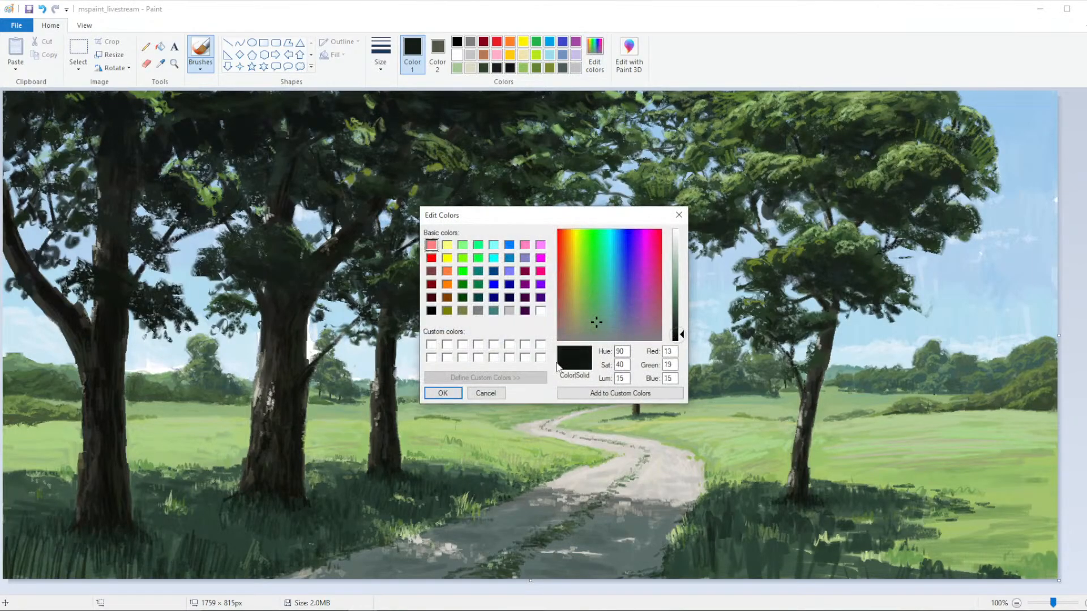
pyautogui.click(453, 394)
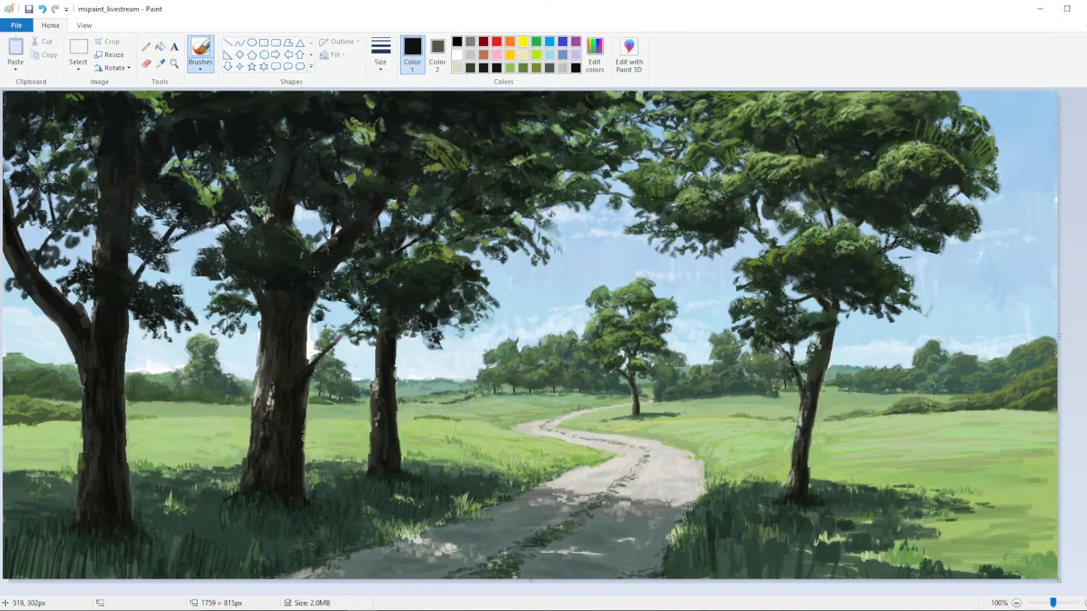
pyautogui.moveTo(328, 268); pyautogui.dragTo(351, 295)
pyautogui.moveTo(419, 316); pyautogui.dragTo(408, 320)
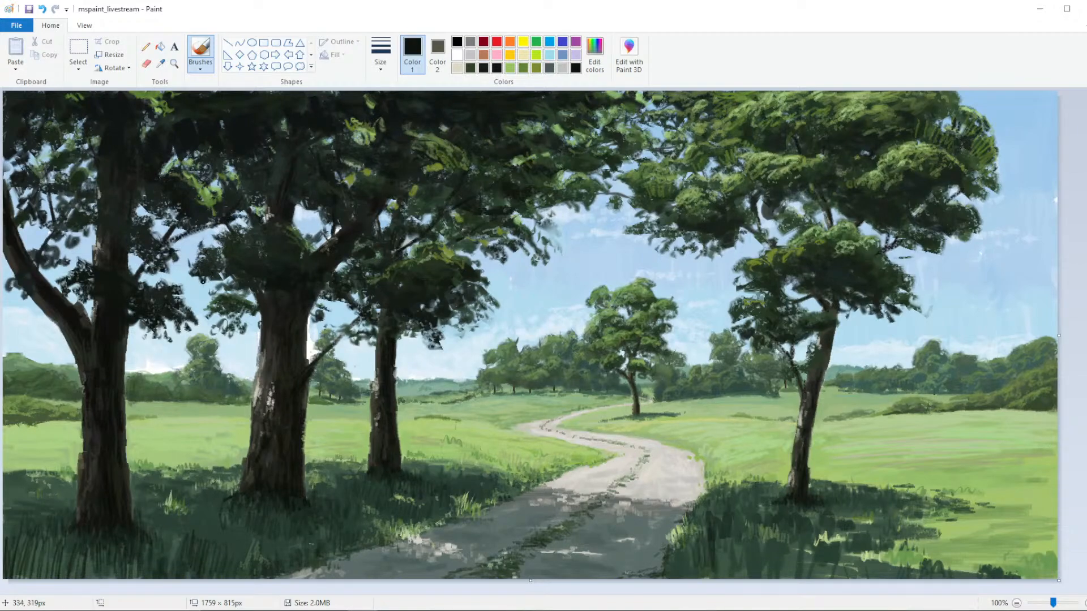
# Sample the sky blue beside the third tree and trim the leaf tips at the right edge of its crown
pyautogui.click(161, 63)
pyautogui.click(500, 299)
pyautogui.moveTo(499, 300); pyautogui.dragTo(498, 309)
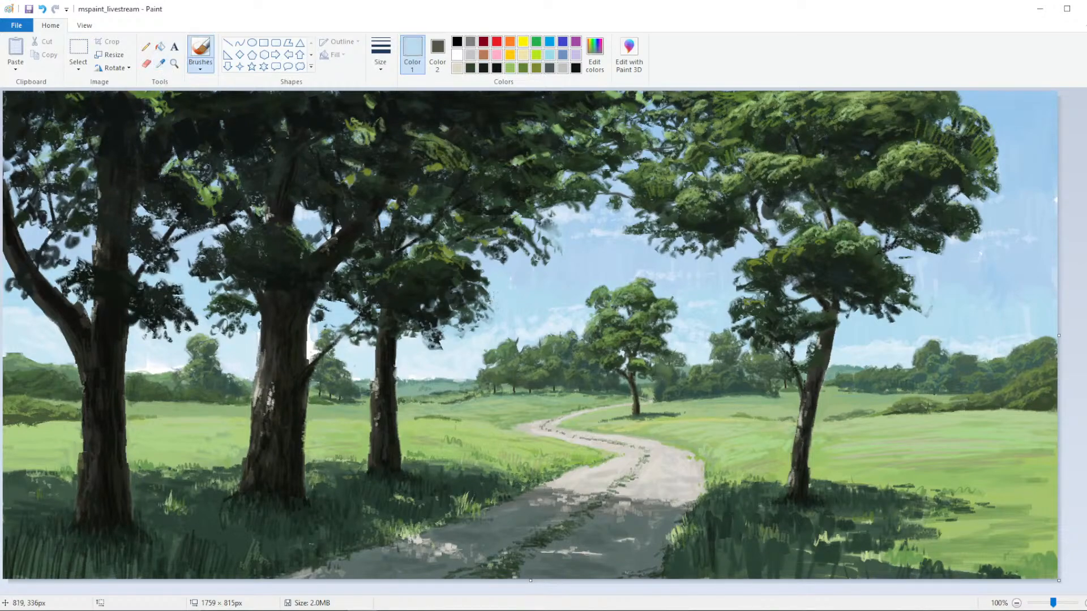